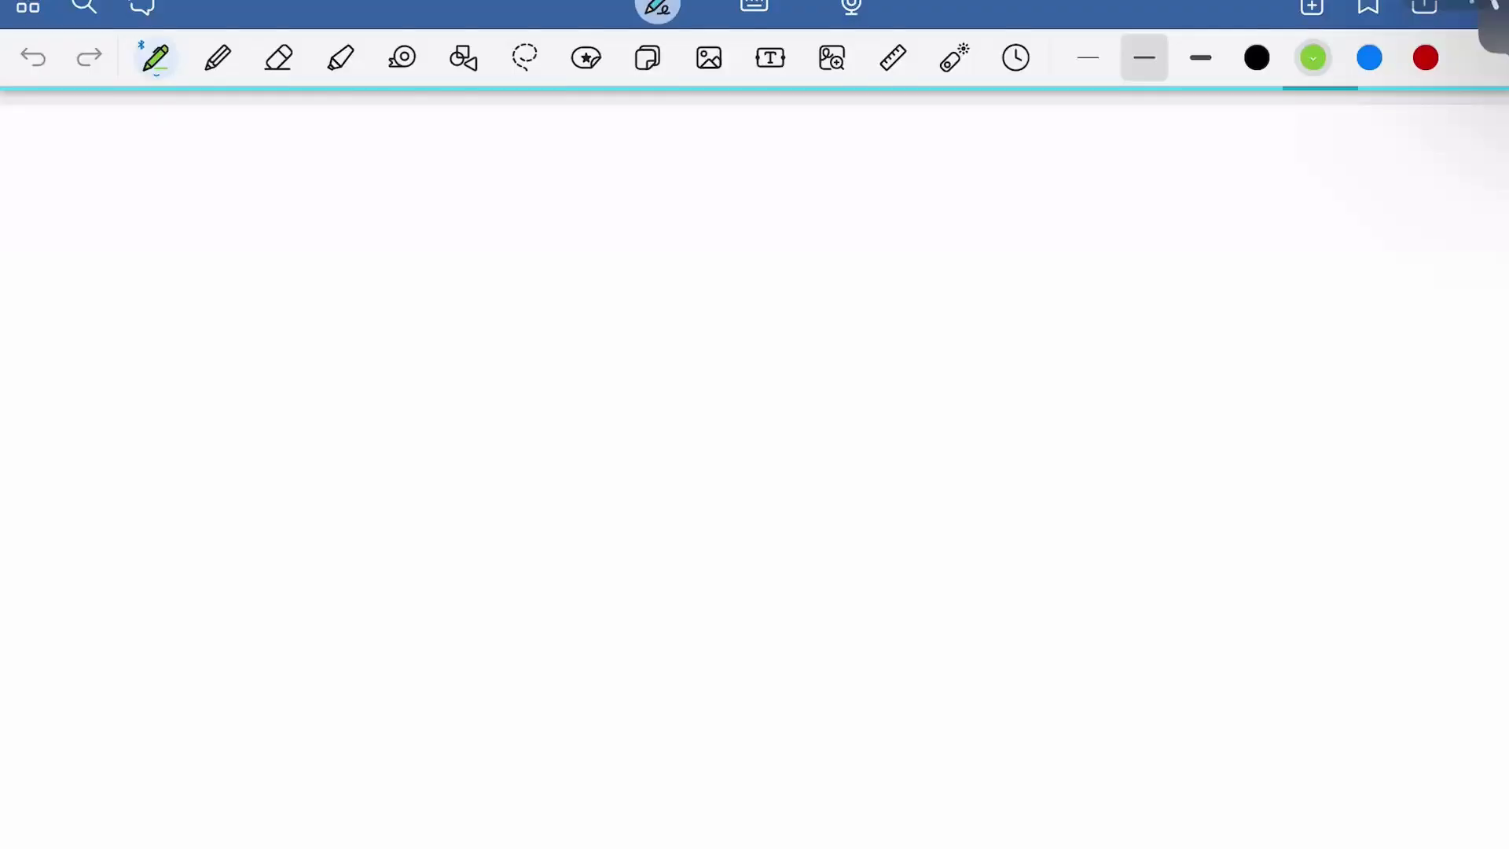
Switch to black ink and handwrite 'Cross Coupled Voltage' across the top of the page
left_click(1257, 57)
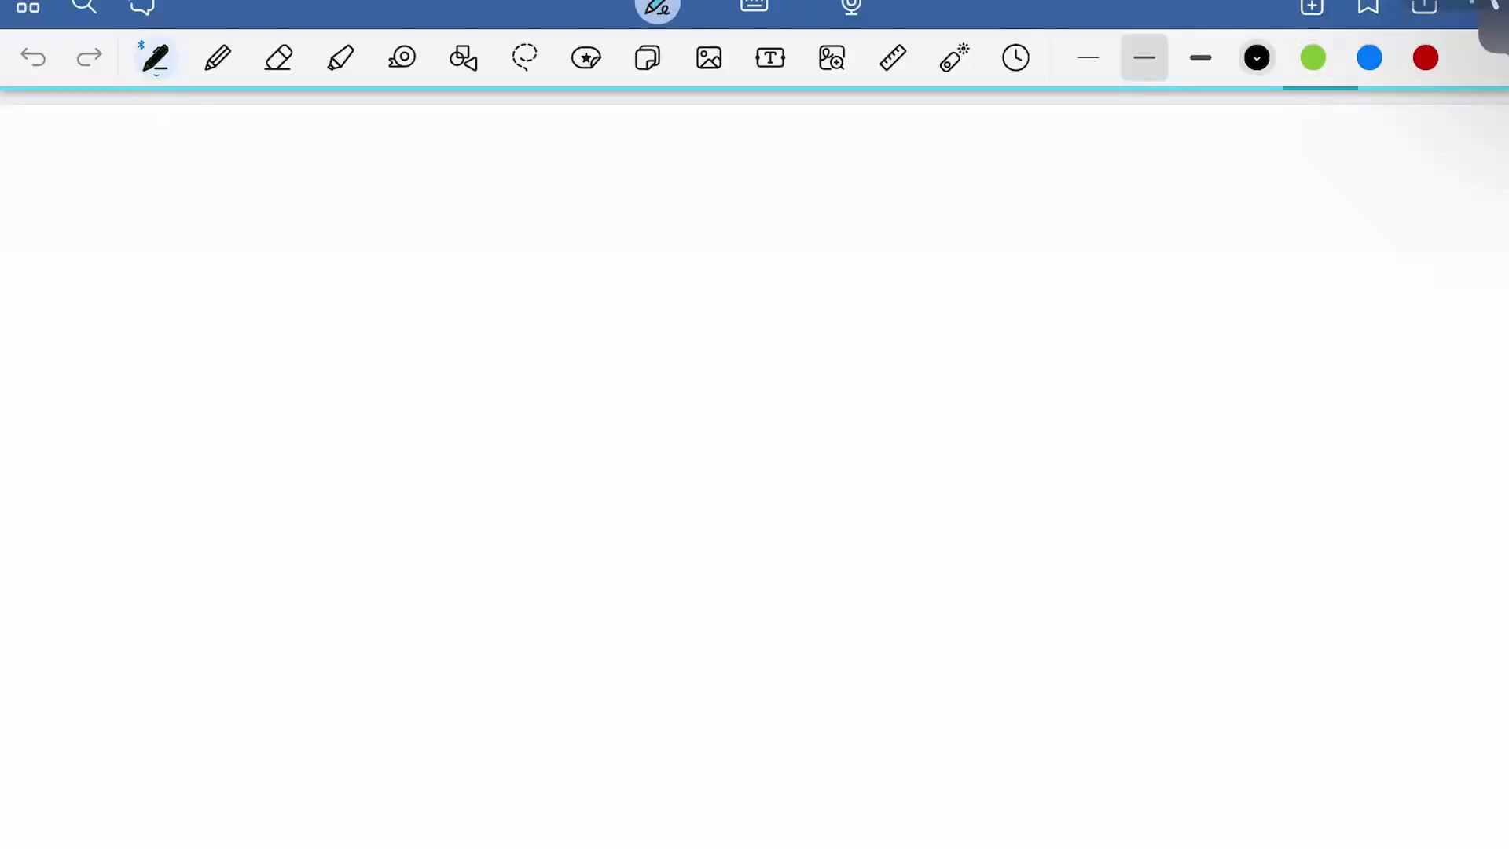
mouse_move(101, 146)
left_mouse_down()
mouse_move(104, 229)
mouse_move(142, 190)
mouse_move(164, 193)
left_mouse_up()
mouse_move(203, 190)
left_mouse_down()
mouse_move(188, 198)
mouse_move(230, 194)
mouse_move(231, 229)
left_mouse_up()
left_click_drag(351, 146, 348, 214)
mouse_move(371, 191)
left_mouse_down()
mouse_move(409, 218)
mouse_move(452, 197)
left_mouse_up()
mouse_move(481, 154)
left_mouse_down()
mouse_move(470, 214)
mouse_move(519, 214)
left_mouse_up()
mouse_move(549, 187)
left_mouse_down()
mouse_move(528, 212)
mouse_move(563, 207)
left_mouse_up()
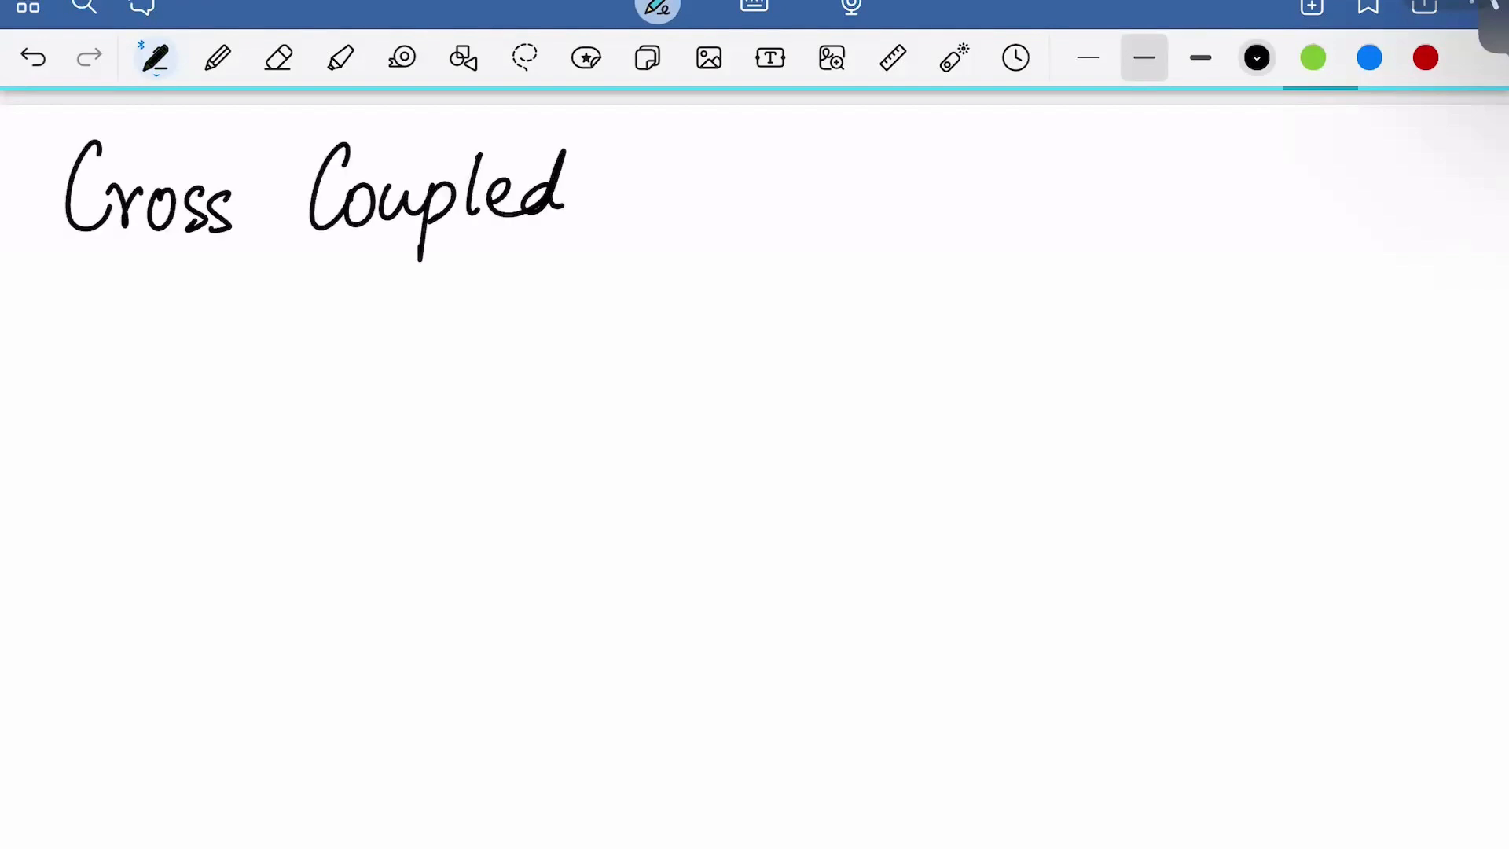
mouse_move(634, 149)
left_mouse_down()
mouse_move(636, 198)
mouse_move(673, 147)
left_mouse_up()
left_click_drag(695, 181, 686, 206)
left_click_drag(717, 188, 734, 208)
left_click_drag(753, 151, 756, 208)
left_click_drag(740, 180, 772, 179)
mouse_move(794, 175)
left_mouse_down()
mouse_move(824, 241)
mouse_move(879, 199)
left_mouse_up()
Finish the title with 'Controlled Osc.' and underline the whole title
left_click_drag(953, 134, 961, 193)
left_click_drag(952, 171, 1010, 196)
mouse_move(1031, 141)
left_mouse_down()
mouse_move(1024, 197)
mouse_move(1065, 175)
left_mouse_up()
left_click_drag(1074, 179, 1104, 177)
mouse_move(1134, 146)
left_mouse_down()
mouse_move(1127, 195)
mouse_move(1146, 194)
left_mouse_up()
left_click_drag(1155, 179, 1207, 191)
mouse_move(1297, 153)
left_mouse_down()
mouse_move(1298, 183)
mouse_move(1298, 168)
left_mouse_up()
mouse_move(1326, 161)
left_mouse_down()
mouse_move(1307, 186)
mouse_move(1356, 187)
left_mouse_up()
left_click(1374, 187)
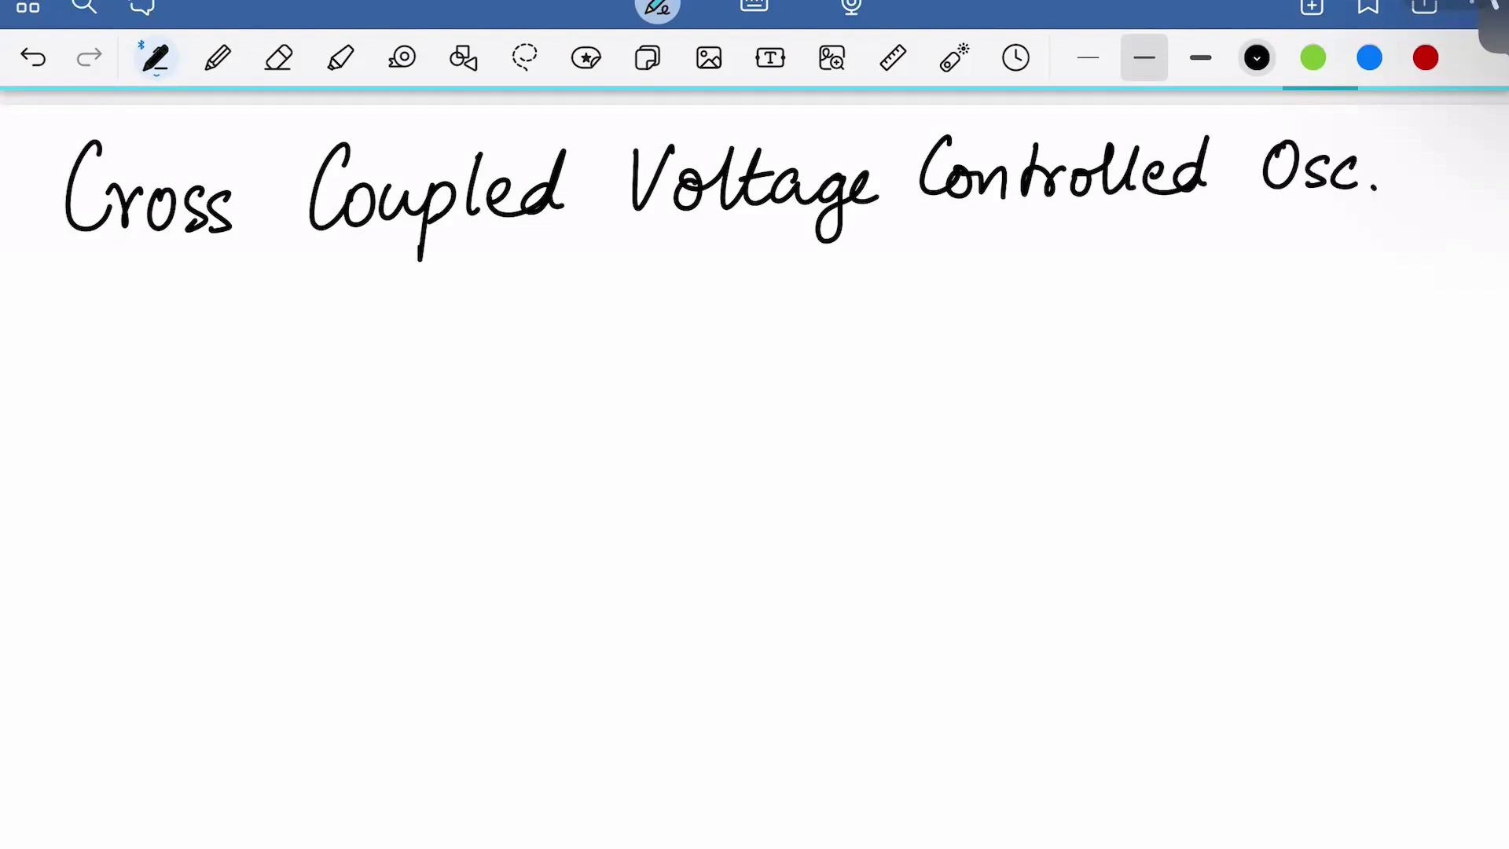
left_click_drag(81, 269, 1362, 239)
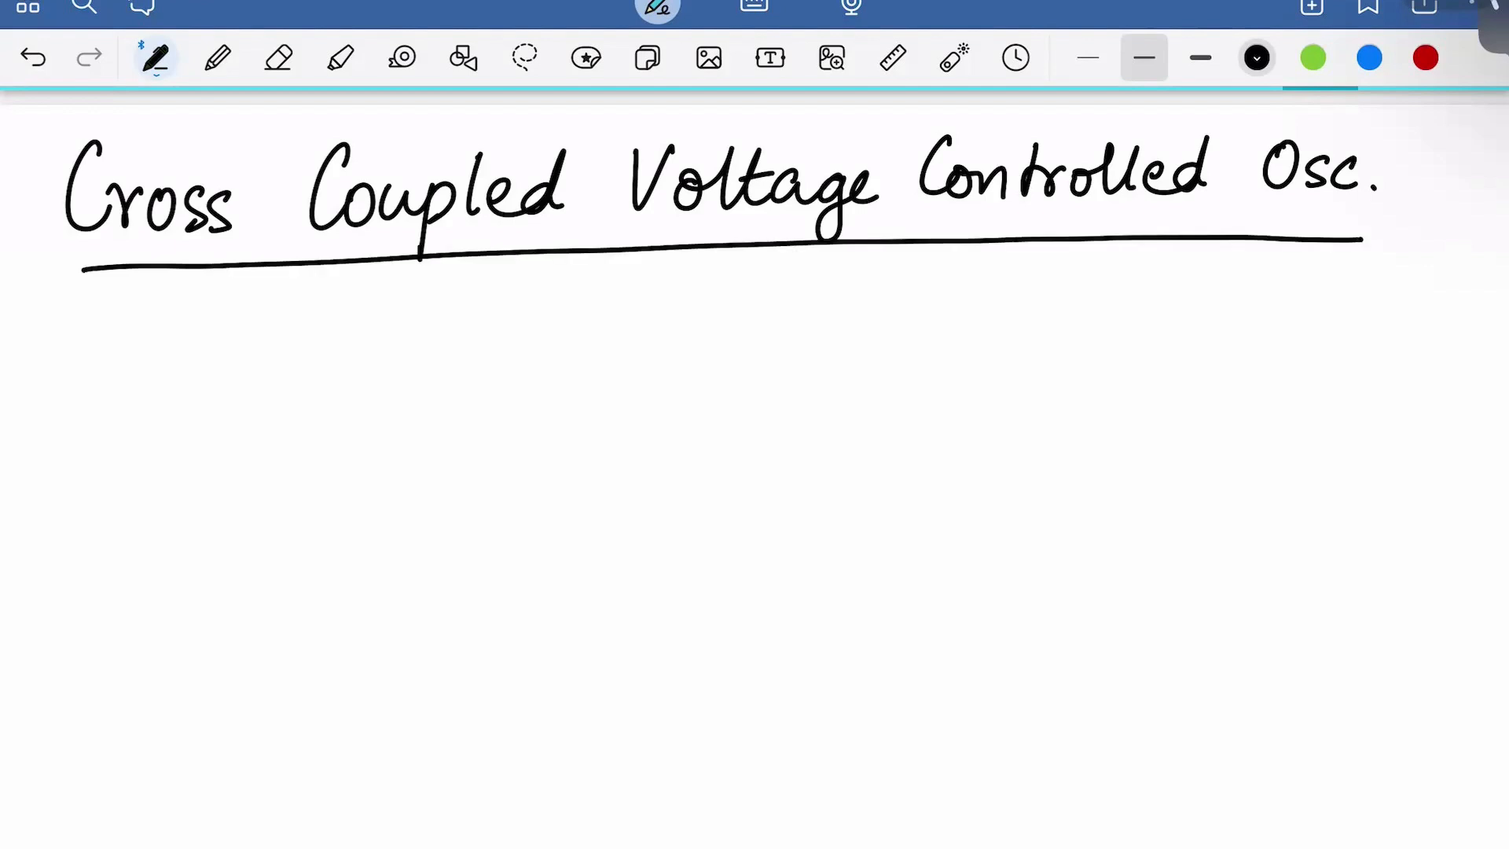
scroll(754, 472, "down", 1)
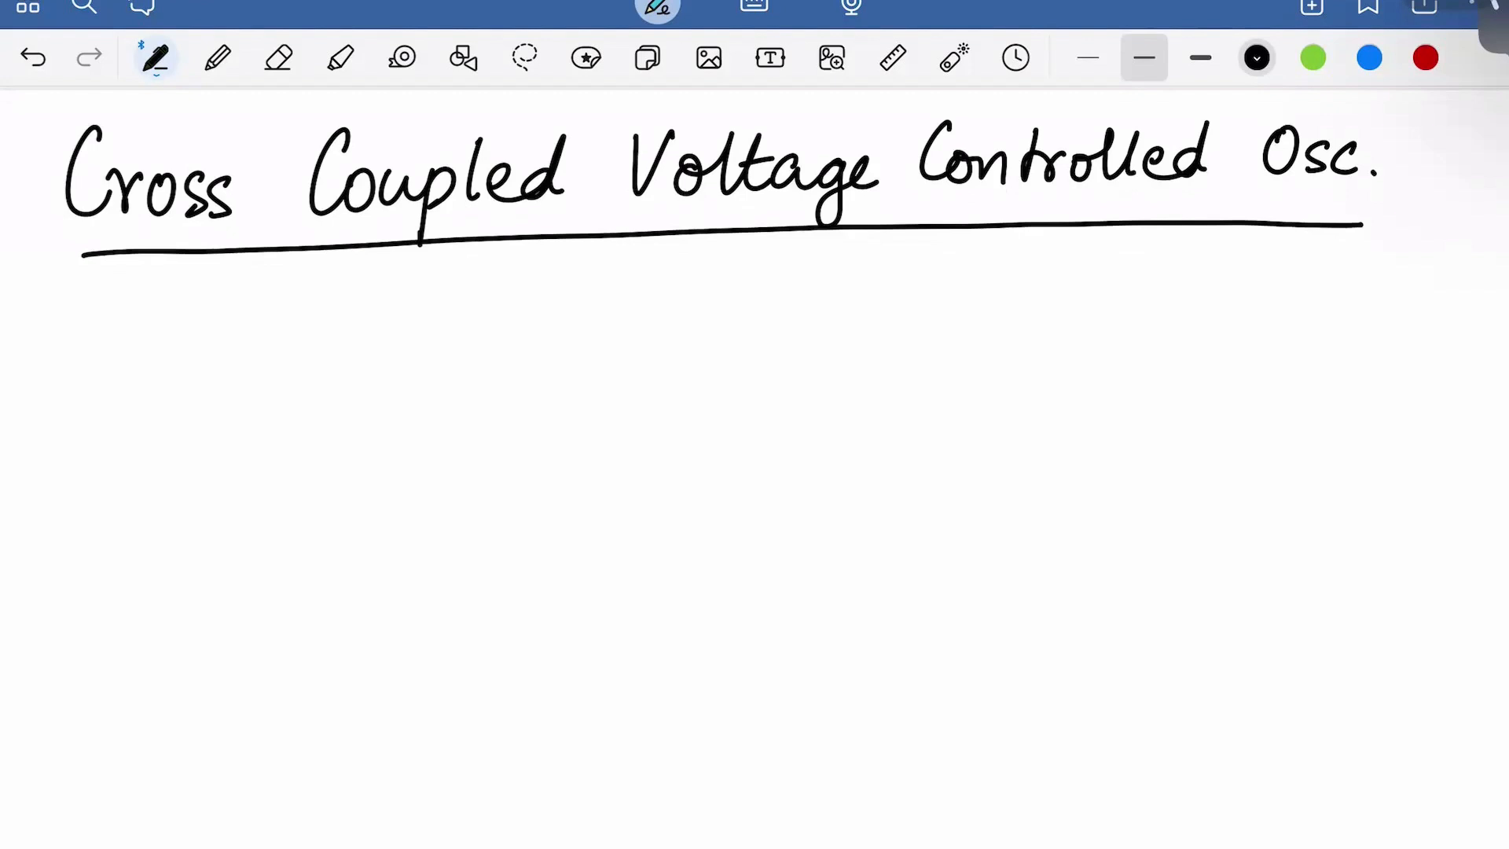
Draw the left RLC tank with its supply rail, resistor, capacitor and inductor branches
scroll(755, 393, "down", 3)
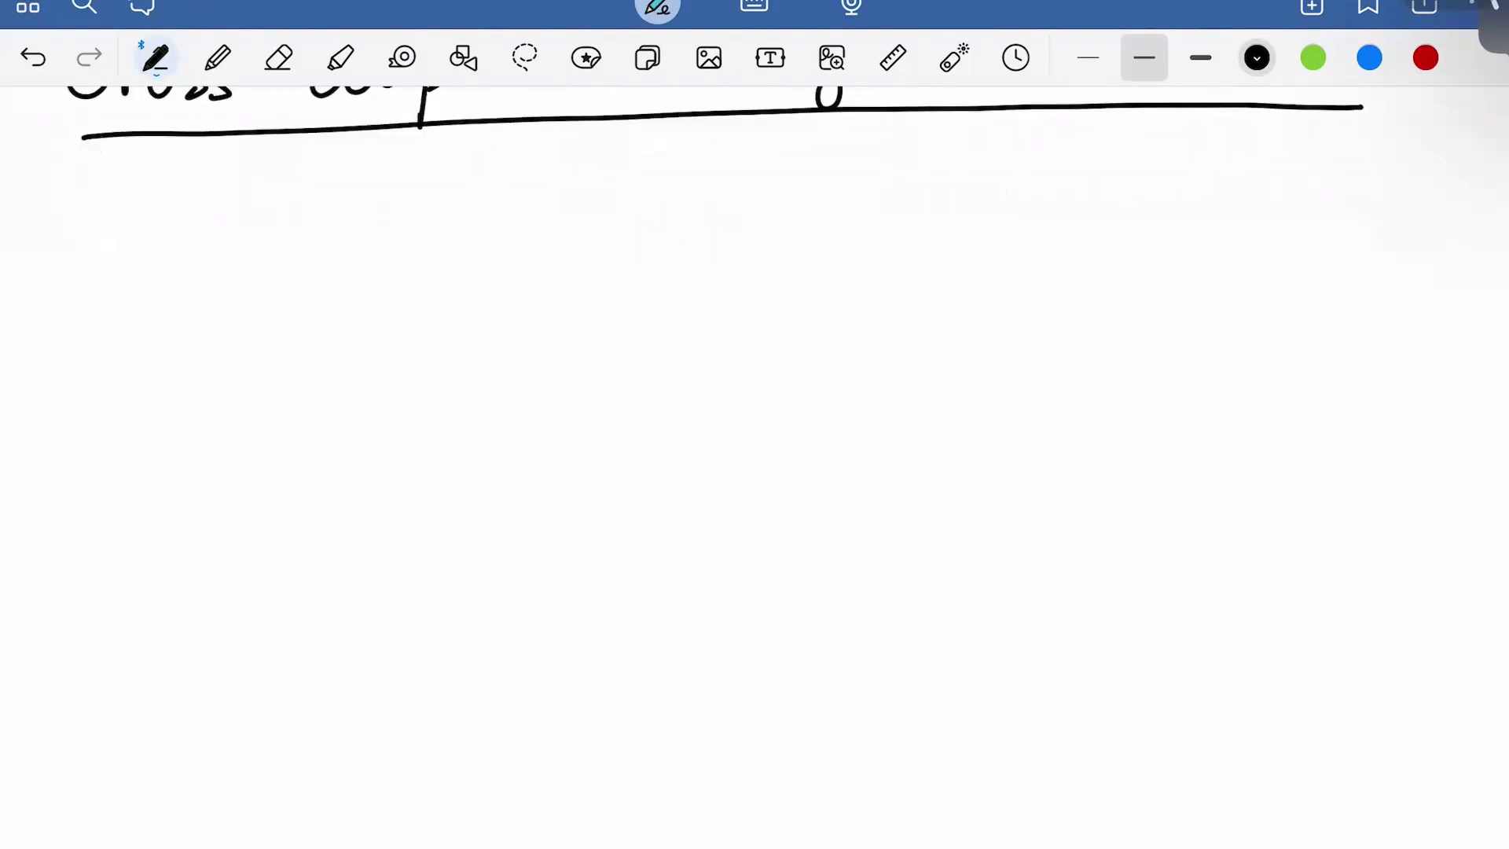
mouse_move(127, 197)
left_mouse_down()
mouse_move(248, 190)
mouse_move(179, 244)
mouse_move(244, 239)
left_mouse_up()
mouse_move(114, 252)
left_mouse_down()
mouse_move(88, 327)
mouse_move(116, 387)
left_mouse_up()
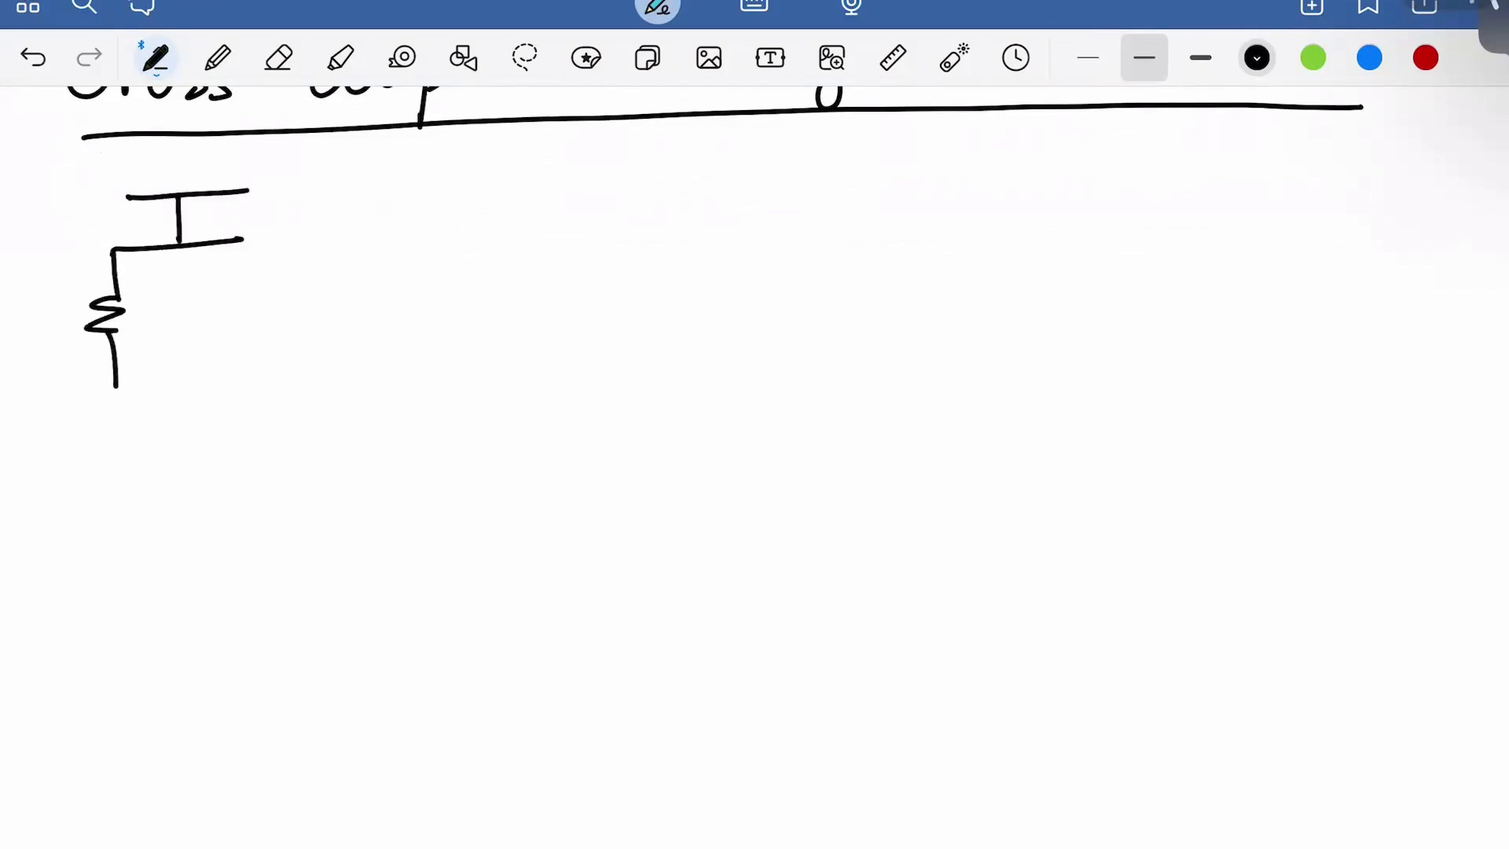
mouse_move(185, 247)
left_mouse_down()
mouse_move(185, 304)
mouse_move(207, 303)
mouse_move(206, 324)
left_mouse_up()
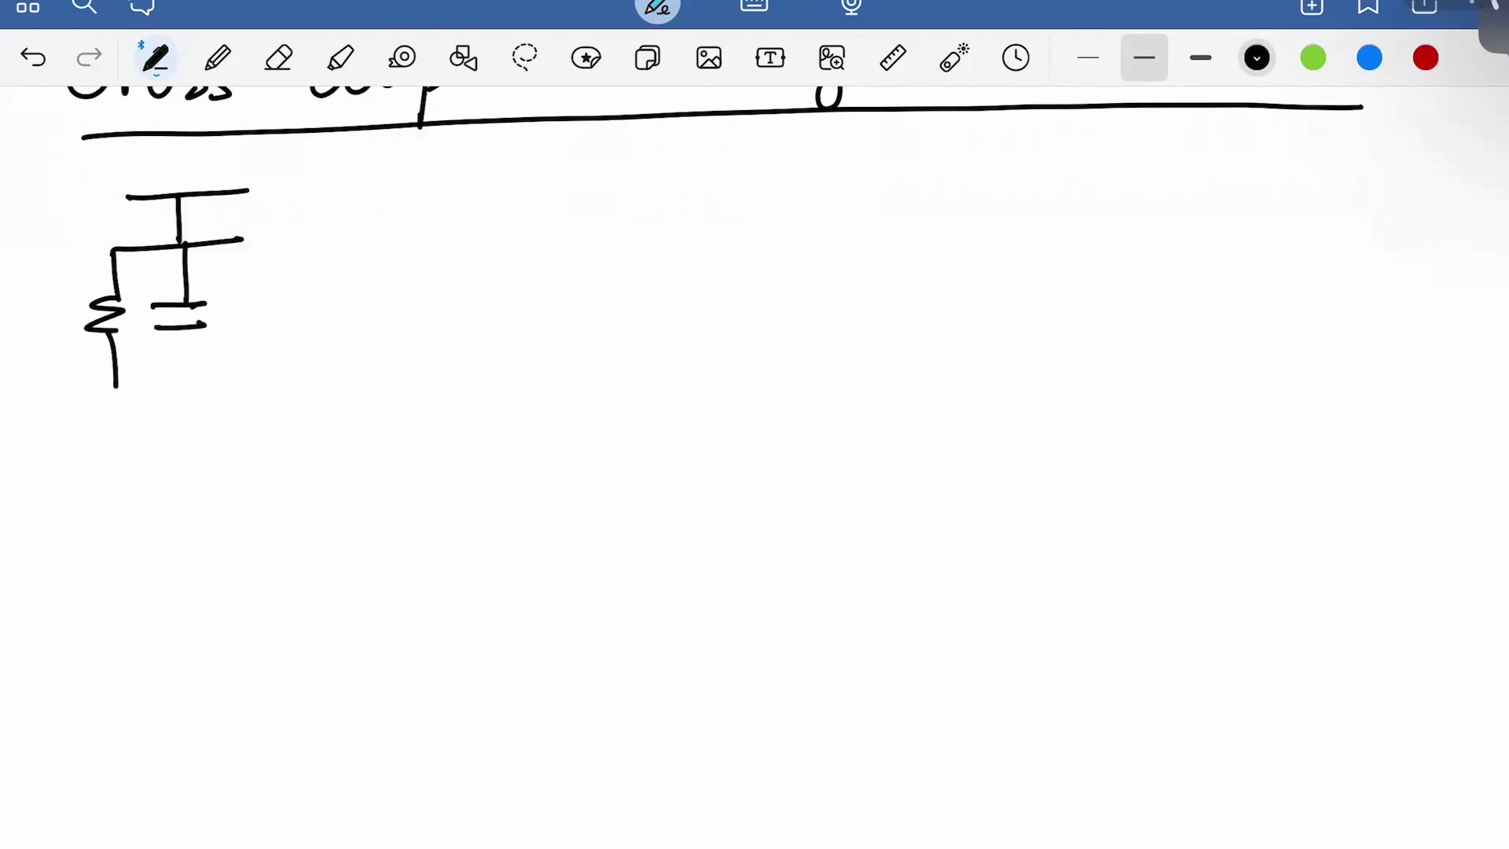
mouse_move(234, 239)
left_mouse_down()
mouse_move(279, 275)
mouse_move(263, 315)
mouse_move(281, 391)
left_mouse_up()
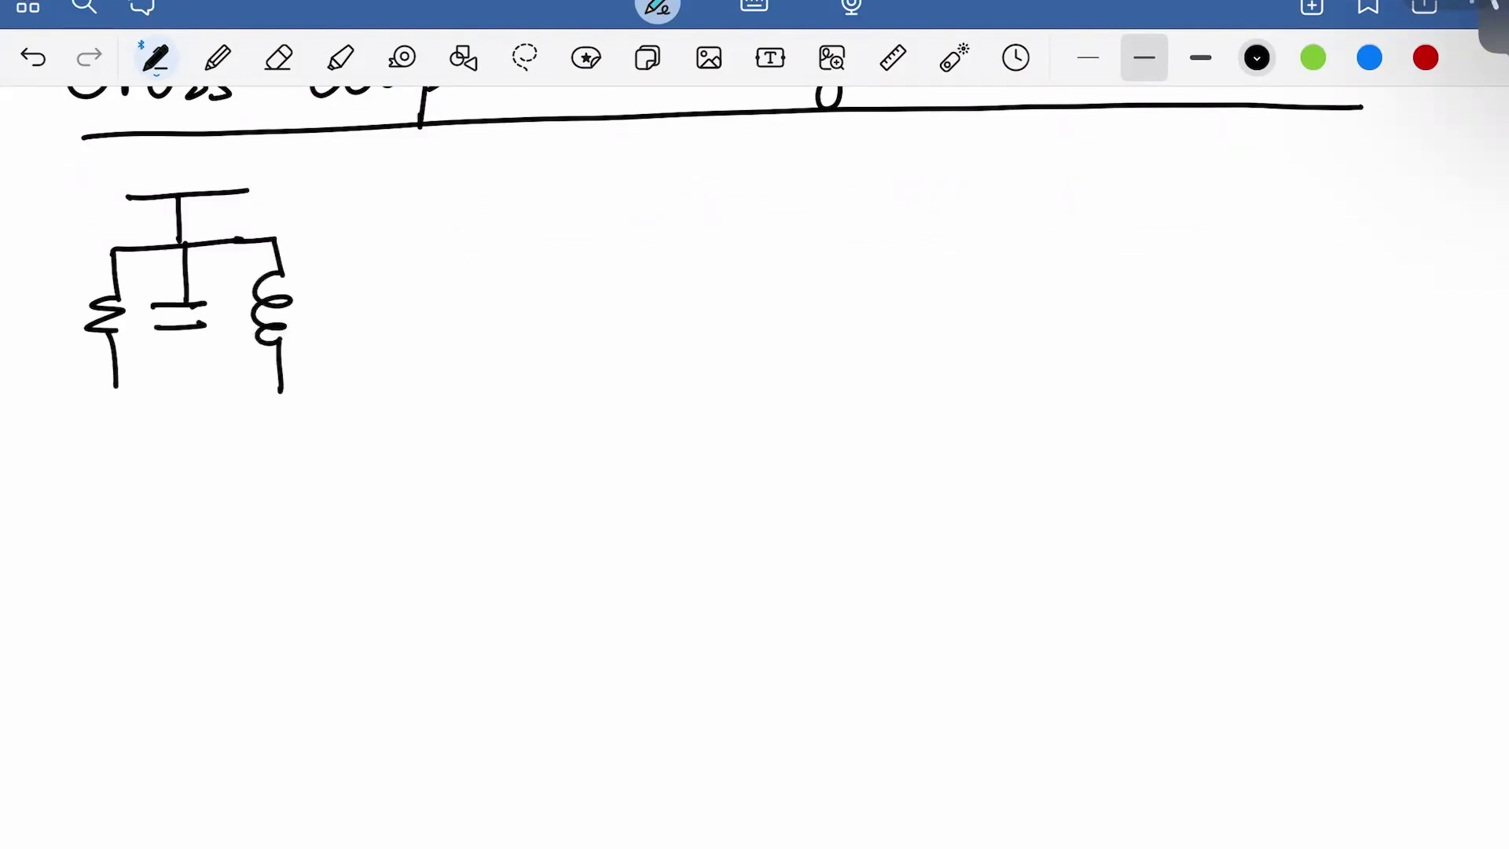
mouse_move(181, 328)
left_mouse_down()
mouse_move(180, 380)
mouse_move(122, 388)
mouse_move(287, 391)
left_mouse_up()
left_click_drag(182, 372, 182, 385)
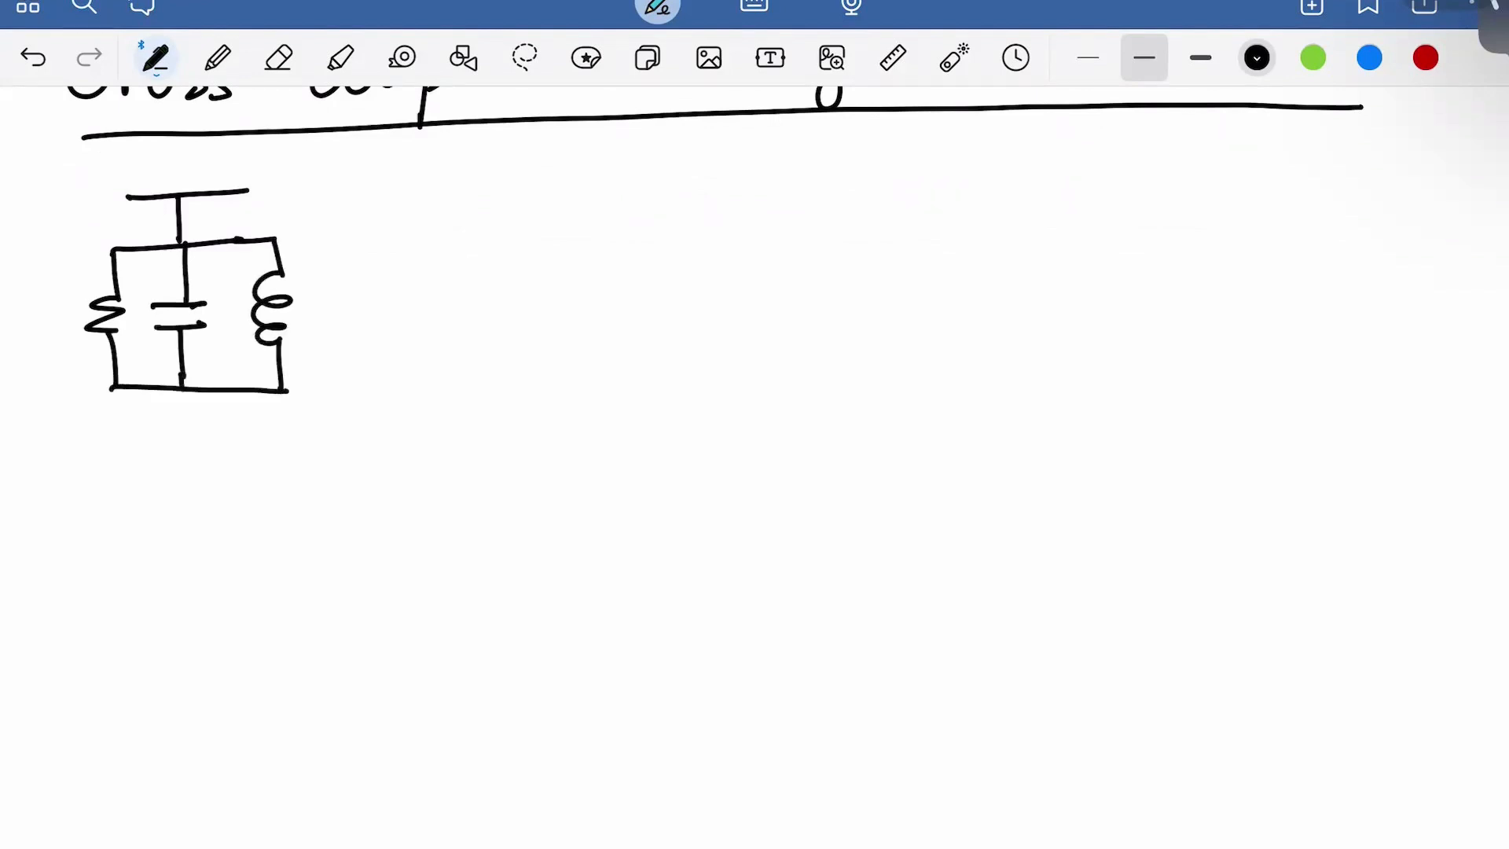
Draw the matching right RLC tank with supply rail, resistor, capacitor and inductor
left_click_drag(441, 196, 563, 188)
mouse_move(504, 196)
left_mouse_down()
mouse_move(507, 239)
mouse_move(571, 235)
left_mouse_up()
mouse_move(434, 243)
left_mouse_down()
mouse_move(452, 315)
mouse_move(436, 385)
left_mouse_up()
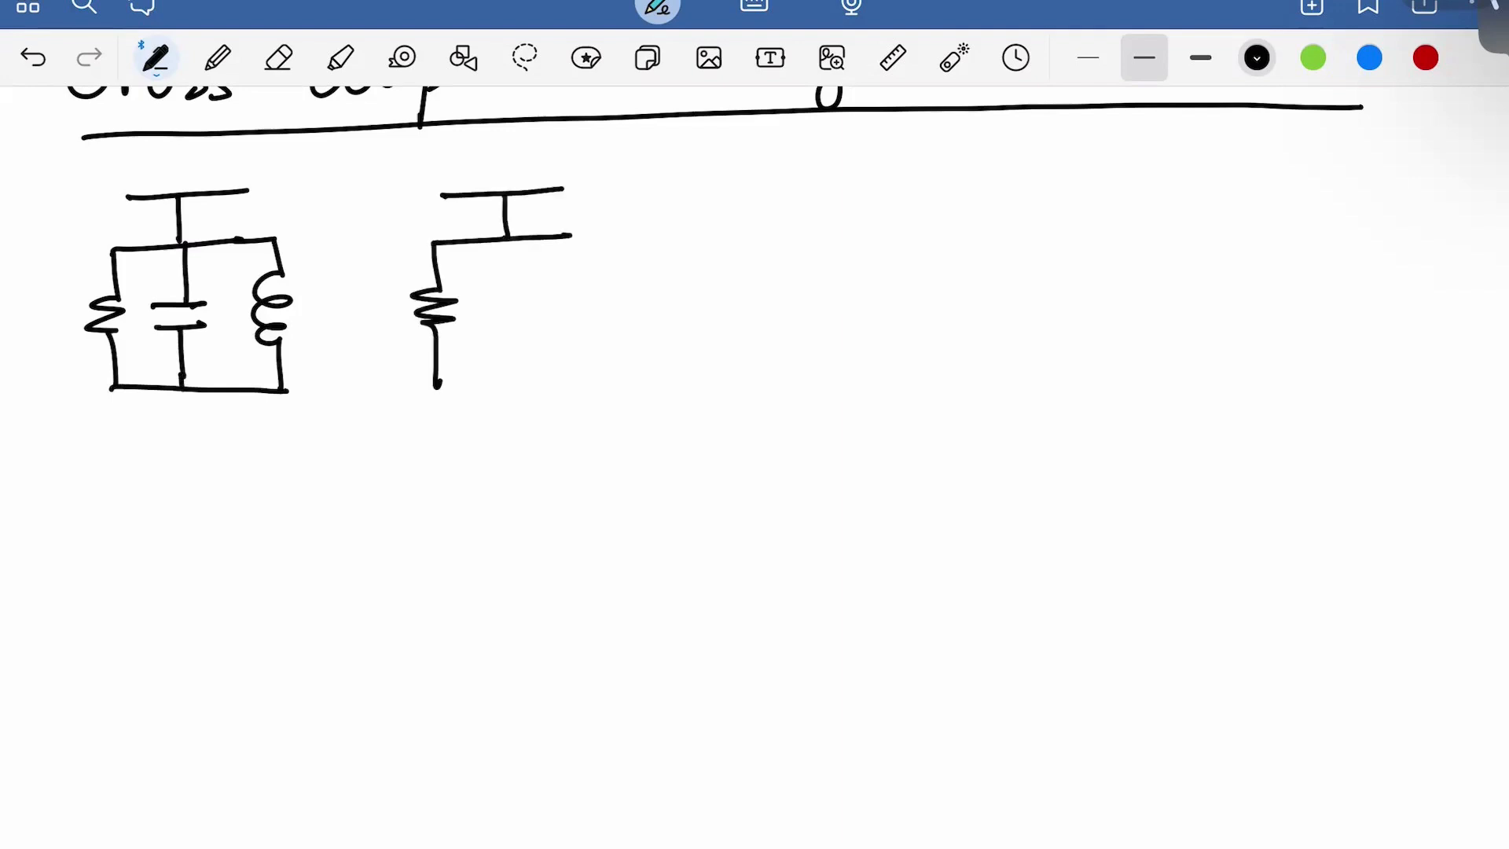
mouse_move(509, 239)
left_mouse_down()
mouse_move(511, 297)
mouse_move(540, 295)
mouse_move(540, 311)
left_mouse_up()
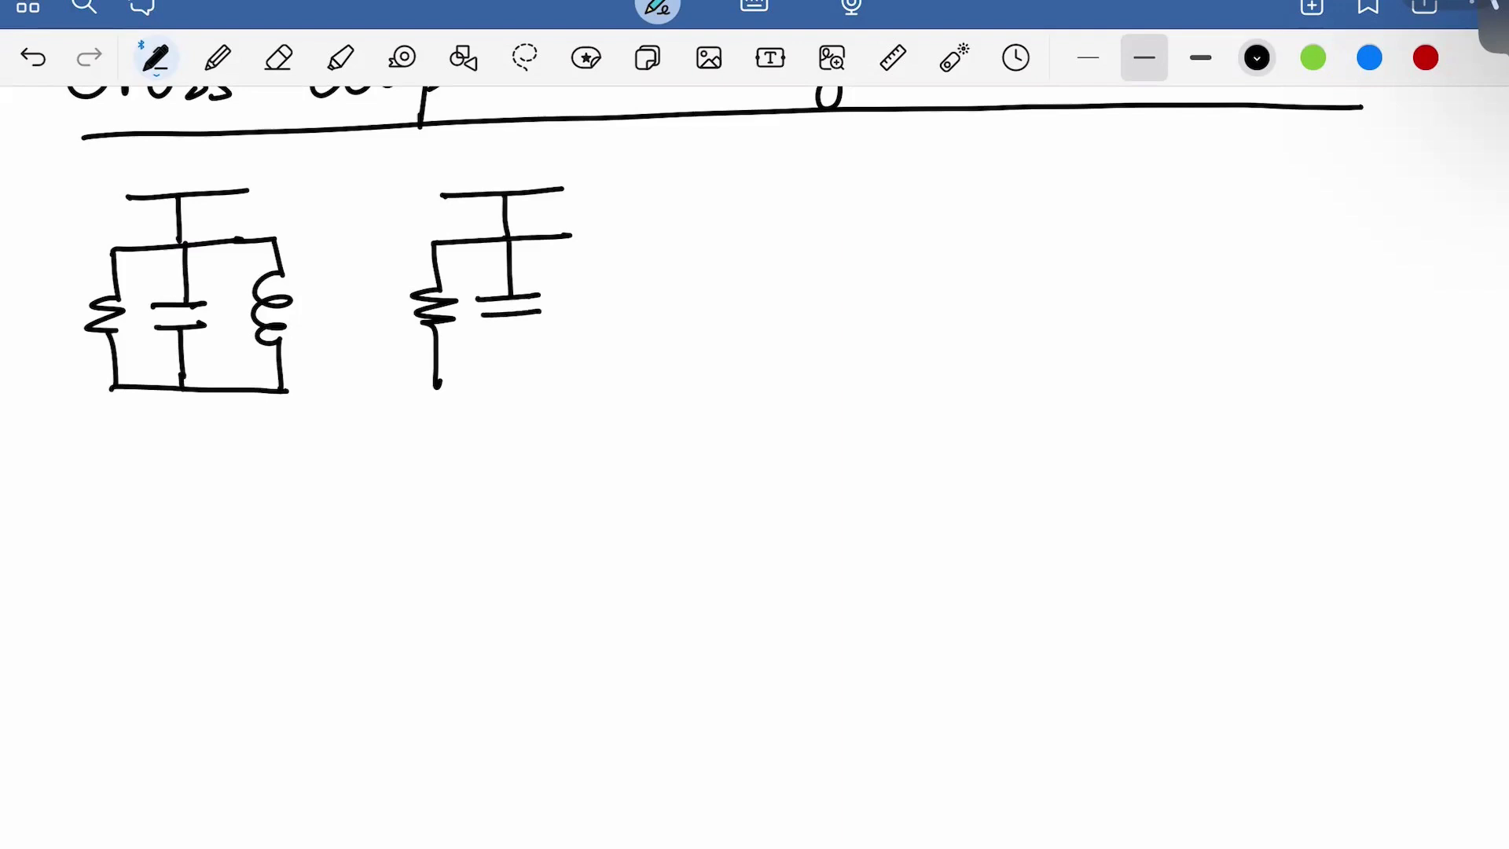
left_click_drag(571, 235, 591, 380)
mouse_move(511, 316)
left_mouse_down()
mouse_move(516, 381)
mouse_move(596, 375)
left_mouse_up()
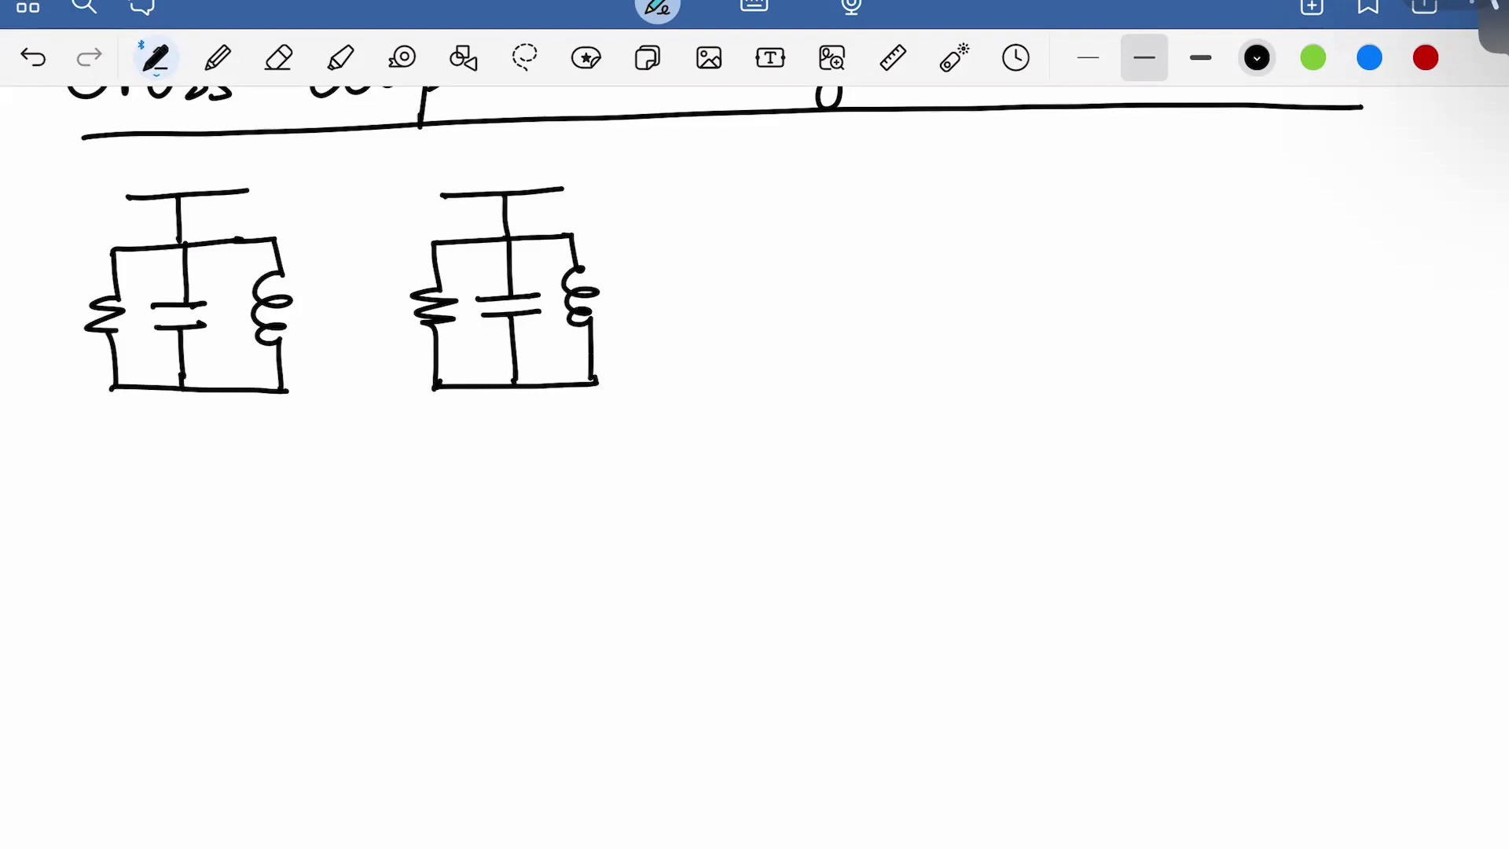
Draw the two NMOS transistors below the tanks, with their sources extended downward
mouse_move(186, 392)
left_mouse_down()
mouse_move(186, 495)
mouse_move(203, 495)
mouse_move(174, 546)
mouse_move(194, 566)
left_mouse_up()
left_click_drag(251, 495, 252, 560)
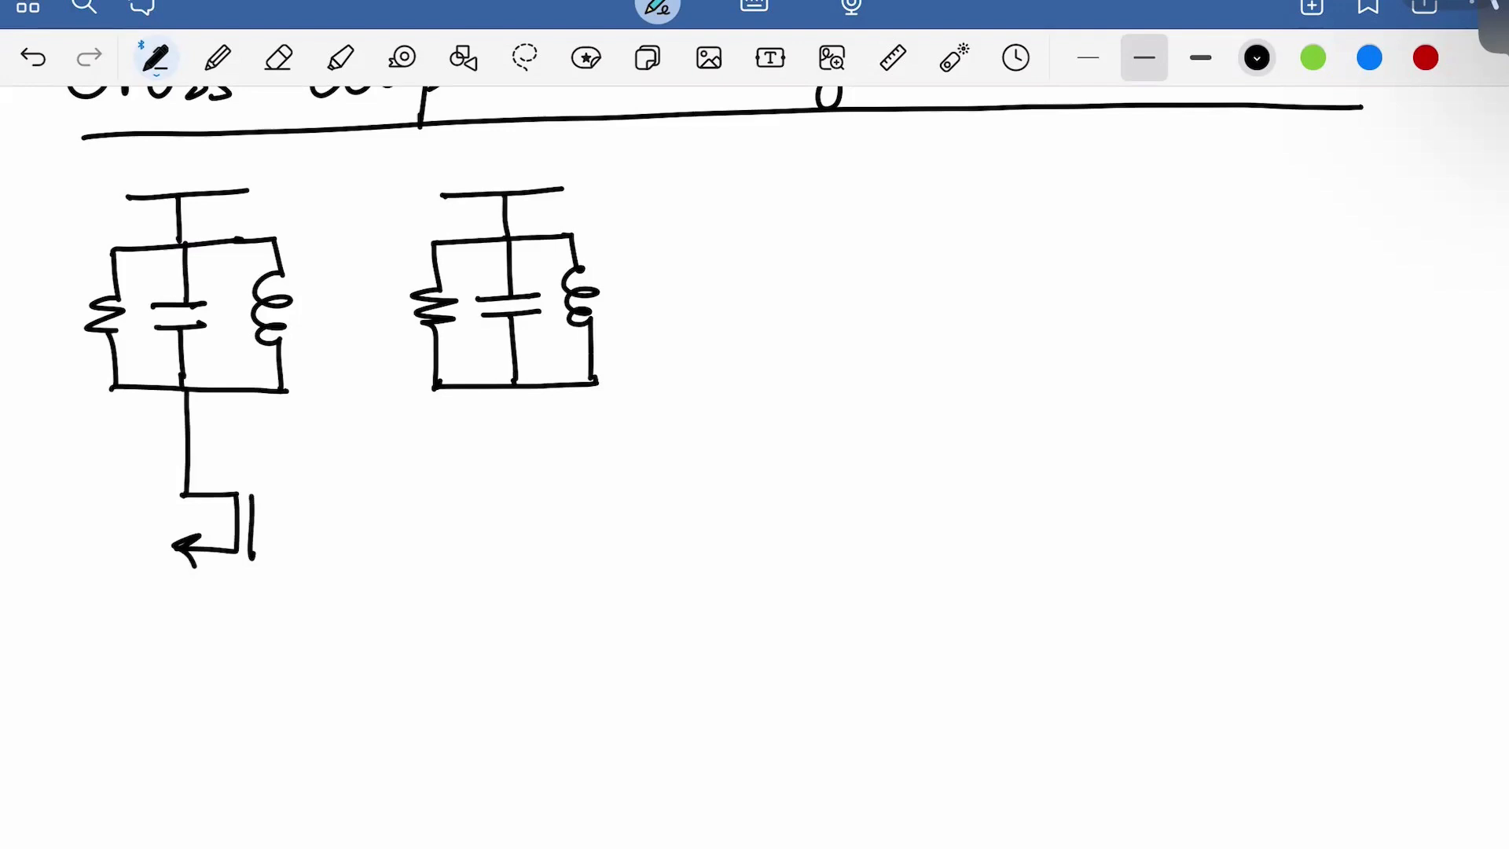
mouse_move(514, 387)
left_mouse_down()
mouse_move(505, 507)
mouse_move(464, 561)
mouse_move(518, 556)
left_mouse_up()
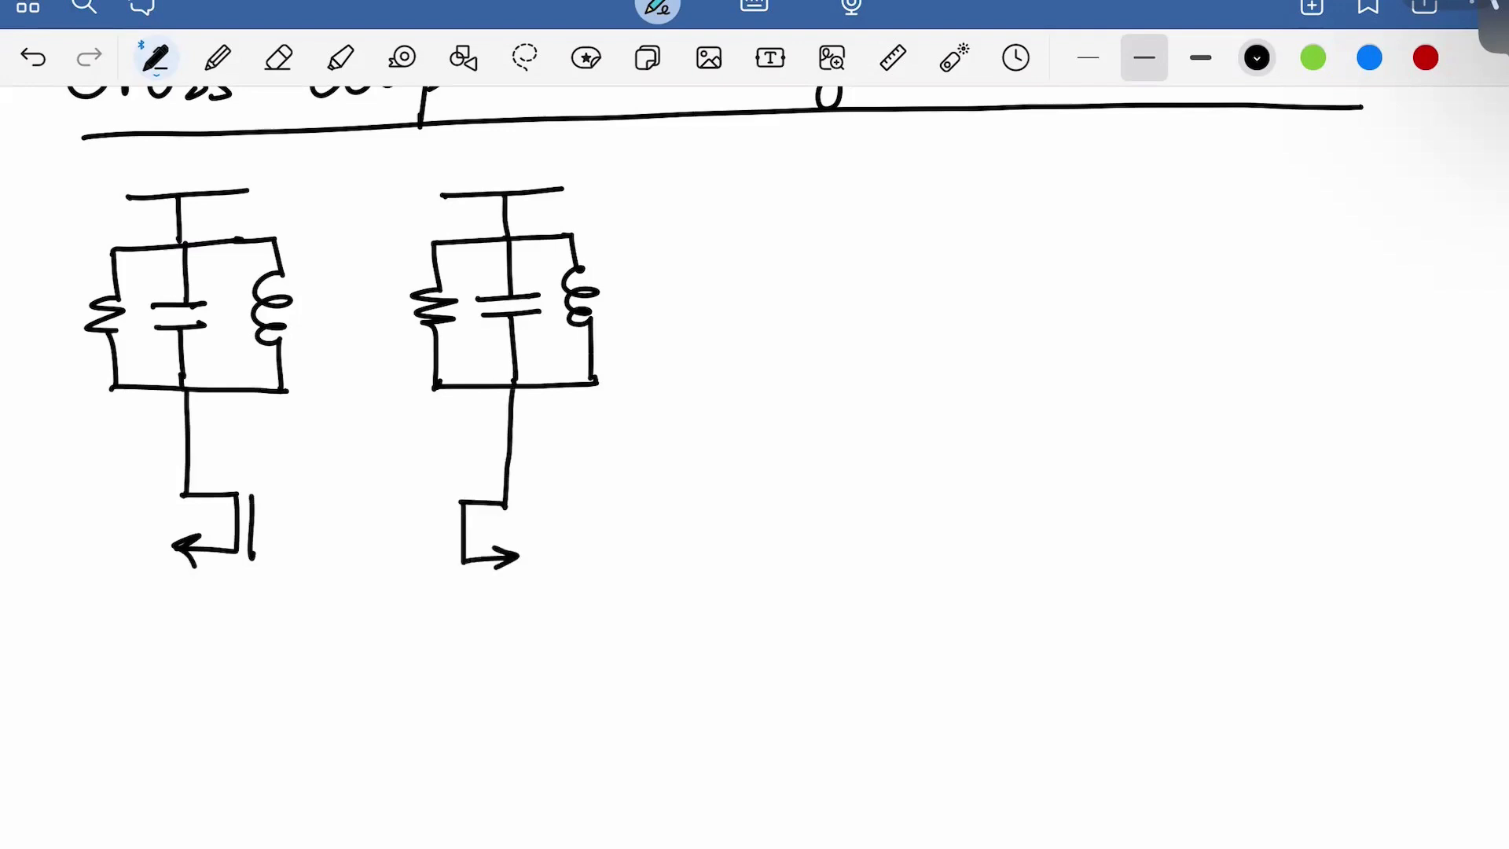
left_click_drag(444, 501, 447, 555)
left_click_drag(181, 551, 194, 649)
left_click_drag(512, 560, 508, 651)
Join the sources to a grounded tail transistor and cross-connect each gate to the opposite drain
left_click_drag(191, 651, 510, 651)
mouse_move(364, 653)
left_mouse_down()
mouse_move(364, 673)
mouse_move(315, 711)
mouse_move(374, 761)
left_mouse_up()
left_click_drag(352, 747, 352, 775)
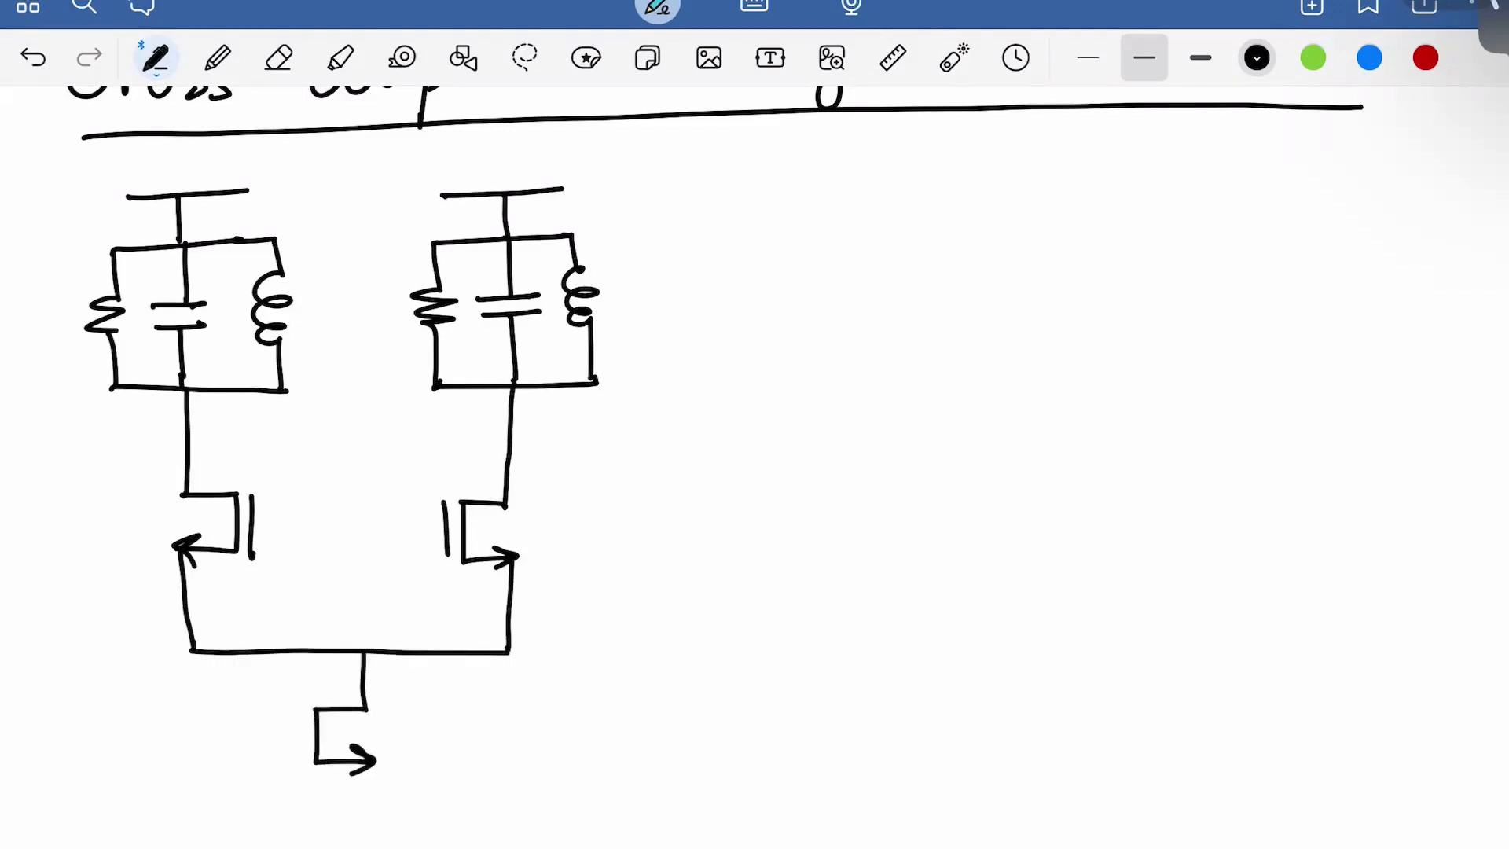
mouse_move(294, 707)
left_mouse_down()
mouse_move(296, 756)
mouse_move(241, 740)
left_mouse_up()
left_click_drag(371, 761, 371, 844)
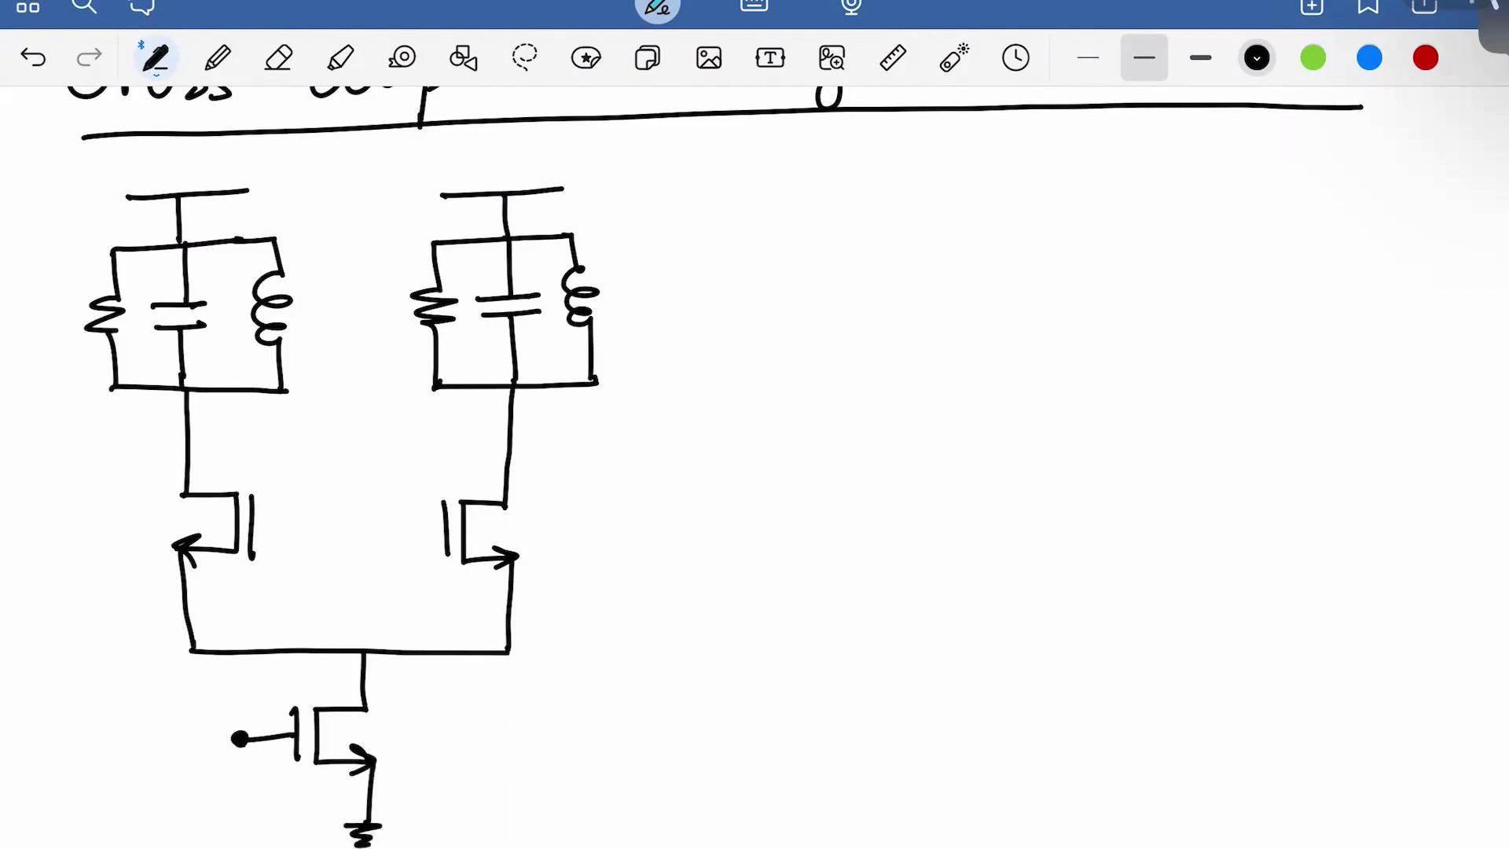
left_click_drag(253, 525, 517, 446)
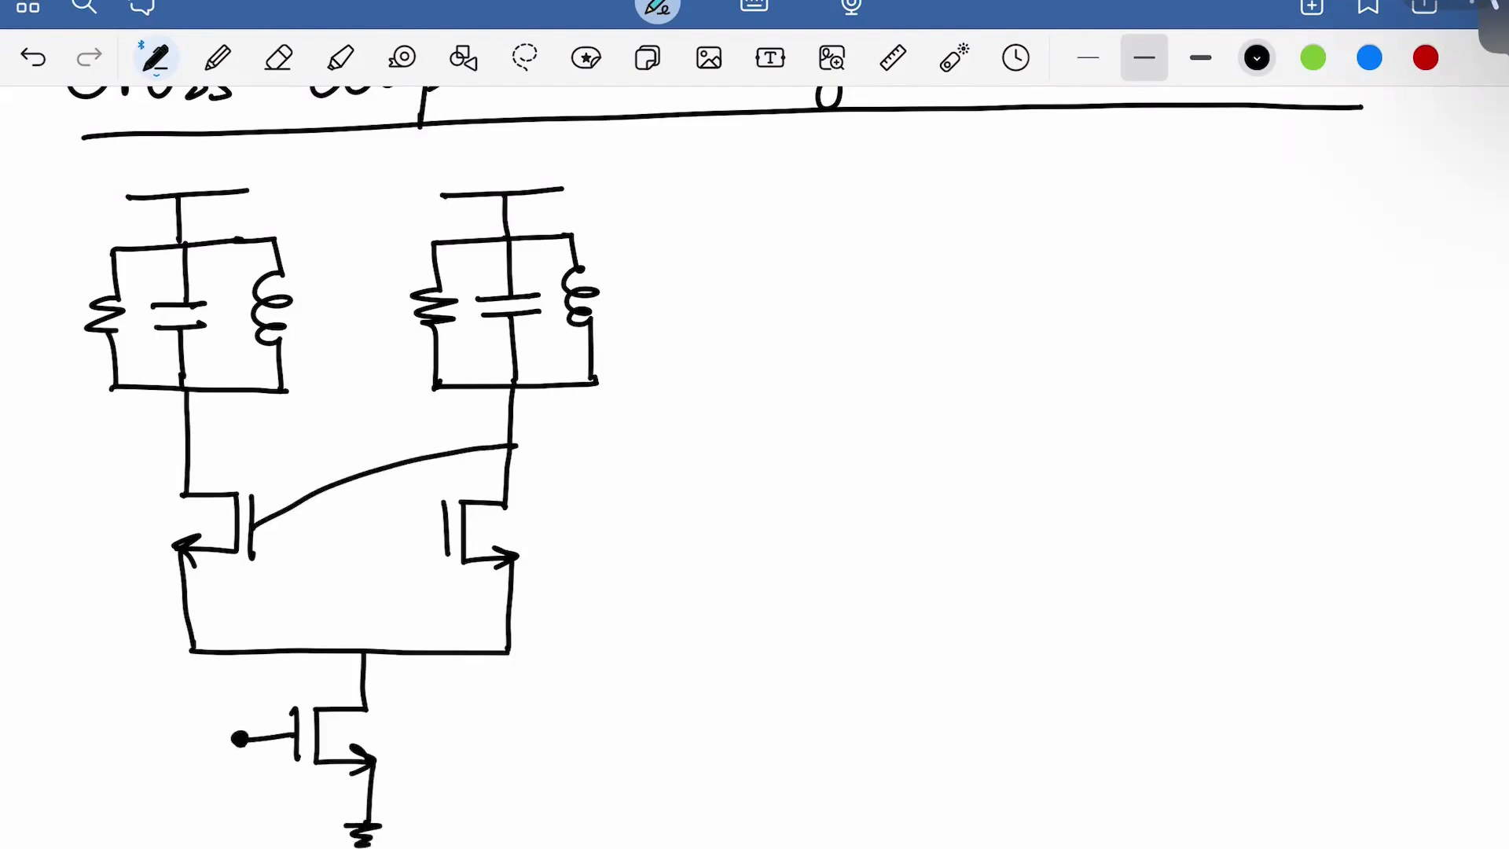
left_click_drag(184, 448, 445, 538)
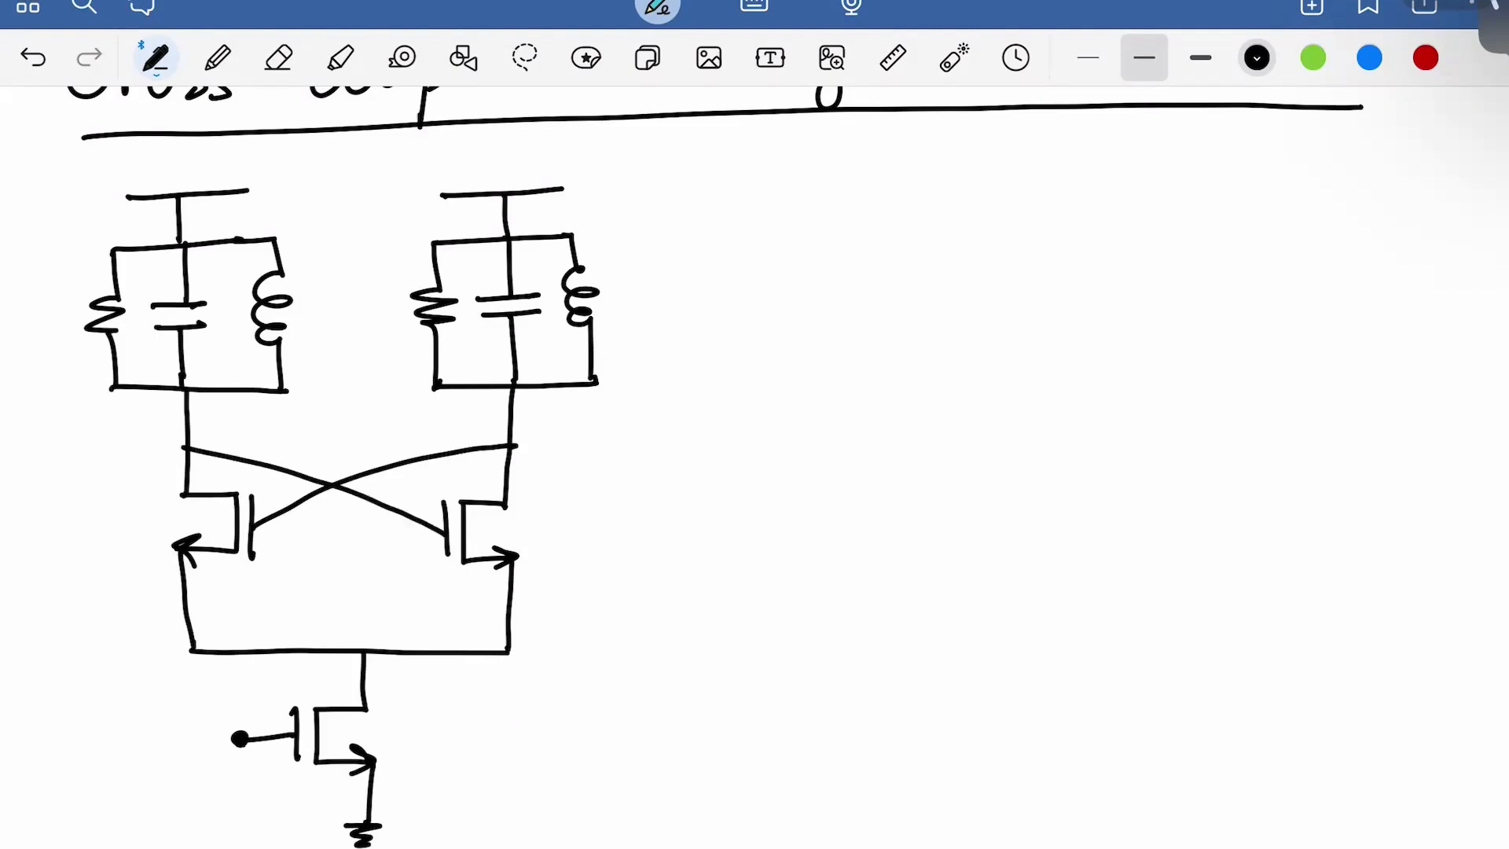
Write design step '1) P_DC = 1mW' to the right of the schematic
scroll(754, 467, "down", 1)
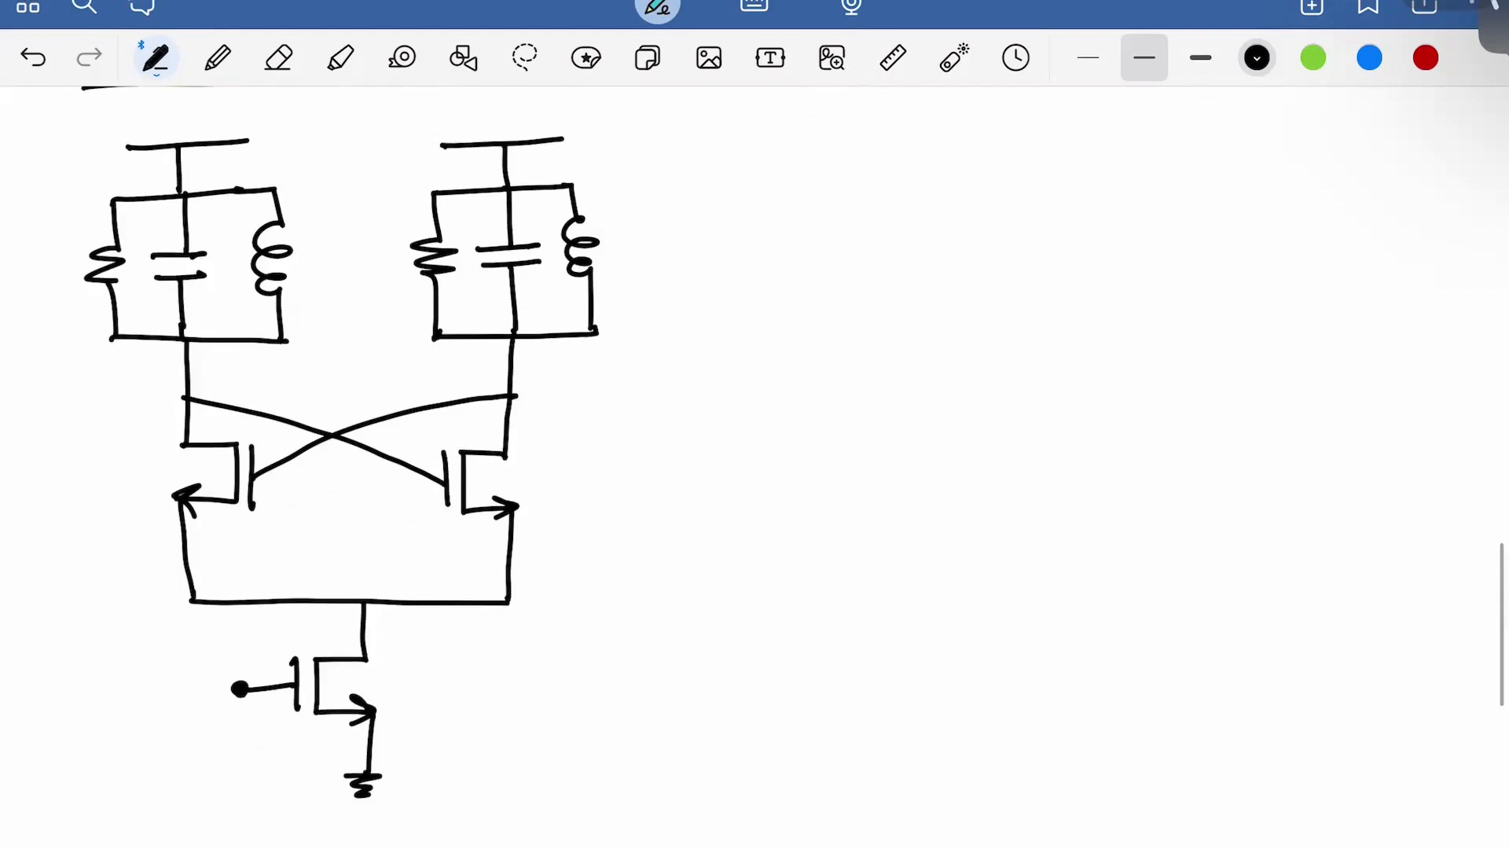
left_click_drag(853, 155, 854, 187)
left_click_drag(862, 139, 846, 199)
left_click_drag(909, 149, 910, 195)
mouse_move(910, 153)
left_mouse_down()
mouse_move(913, 175)
mouse_move(955, 189)
mouse_move(936, 206)
left_mouse_up()
mouse_move(982, 187)
left_mouse_down()
mouse_move(985, 204)
mouse_move(1025, 171)
left_mouse_up()
mouse_move(1011, 186)
left_mouse_down()
mouse_move(1109, 191)
mouse_move(1158, 150)
left_mouse_up()
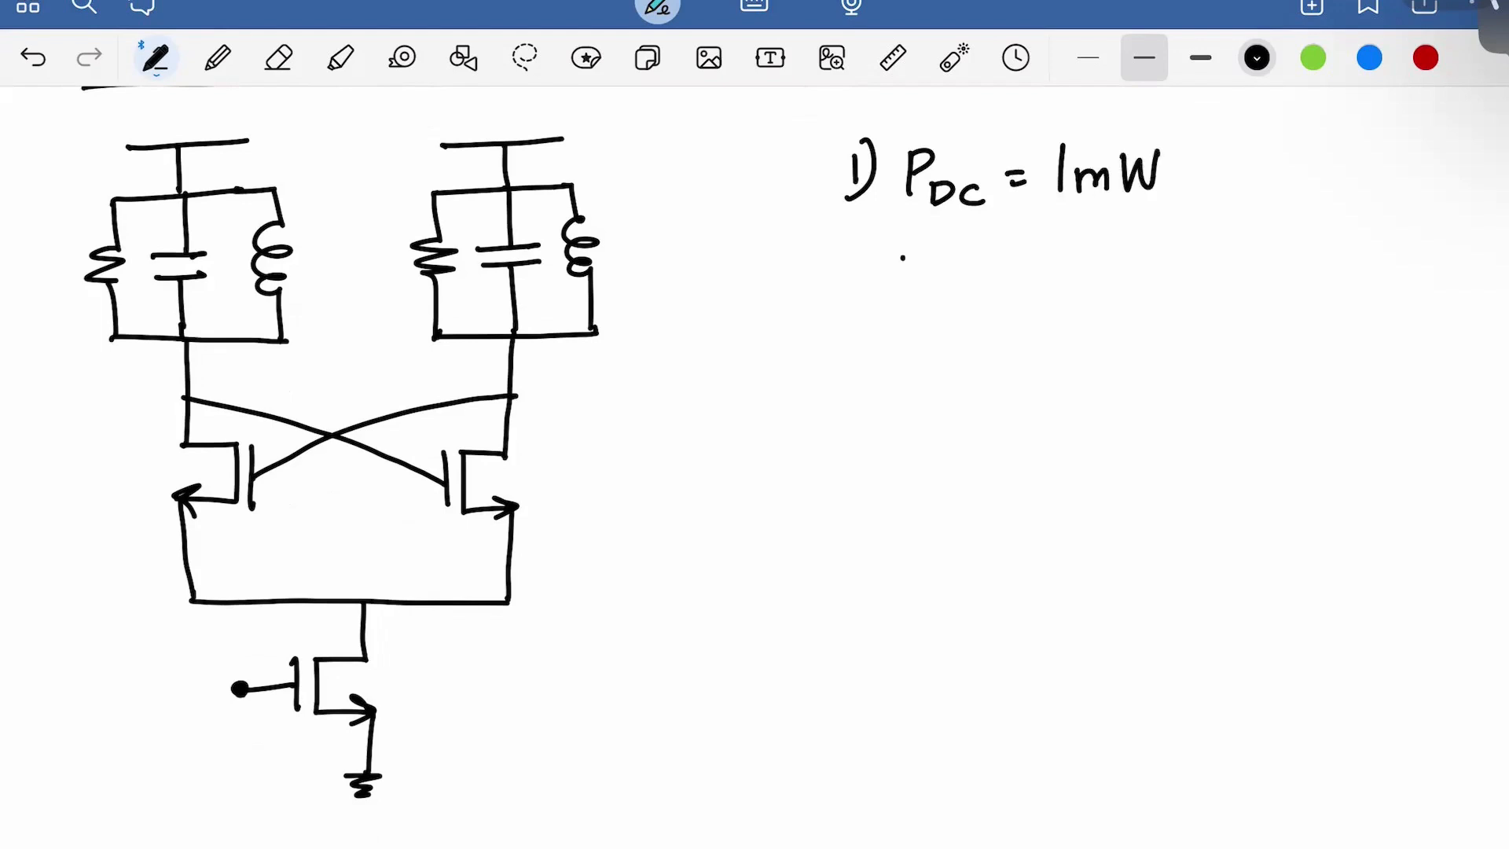
Write the implied current 'I_DC ≃ 1mA @ 1V' below it
left_click_drag(902, 257, 925, 253)
left_click_drag(901, 271, 1021, 249)
mouse_move(994, 253)
left_mouse_down()
mouse_move(997, 282)
mouse_move(1022, 280)
left_mouse_up()
mouse_move(1019, 288)
left_mouse_down()
mouse_move(1037, 275)
mouse_move(1020, 291)
left_mouse_up()
mouse_move(1061, 274)
left_mouse_down()
mouse_move(1064, 288)
mouse_move(1112, 257)
mouse_move(1112, 277)
left_mouse_up()
mouse_move(1138, 241)
left_mouse_down()
mouse_move(1139, 279)
mouse_move(1186, 277)
left_mouse_up()
mouse_move(1208, 244)
left_mouse_down()
mouse_move(1201, 275)
mouse_move(1219, 273)
left_mouse_up()
mouse_move(1202, 263)
left_mouse_down()
mouse_move(1298, 271)
mouse_move(1301, 239)
mouse_move(1354, 268)
mouse_move(1399, 229)
left_mouse_up()
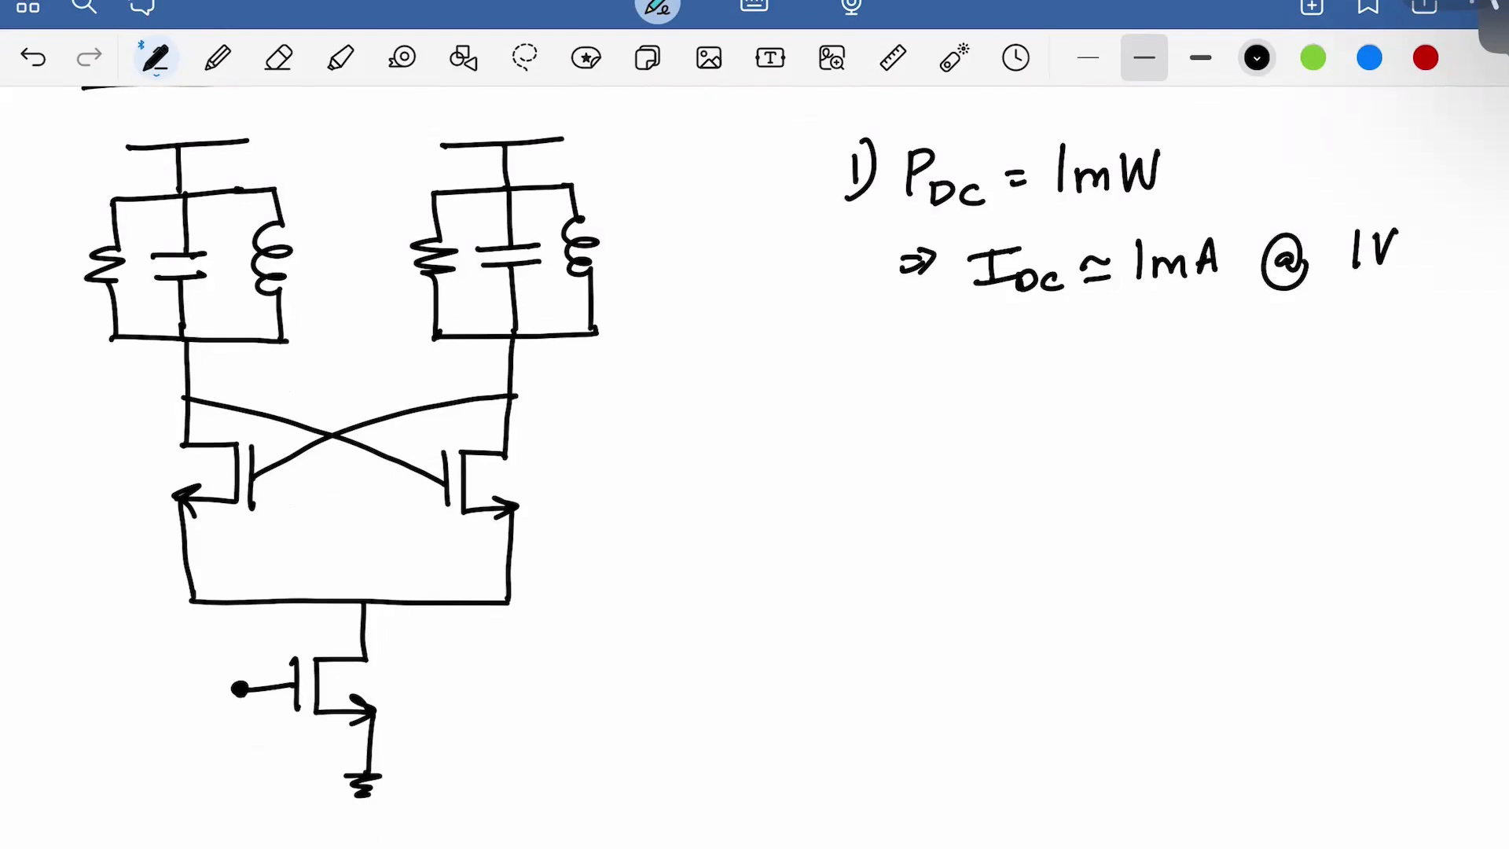
Start step '2) Rp =' with numerator πVDDVTH over a fraction bar
mouse_move(844, 353)
left_mouse_down()
mouse_move(868, 376)
mouse_move(841, 398)
left_mouse_up()
mouse_move(923, 355)
left_mouse_down()
mouse_move(923, 399)
mouse_move(1031, 375)
left_mouse_up()
left_click_drag(1008, 383, 1034, 386)
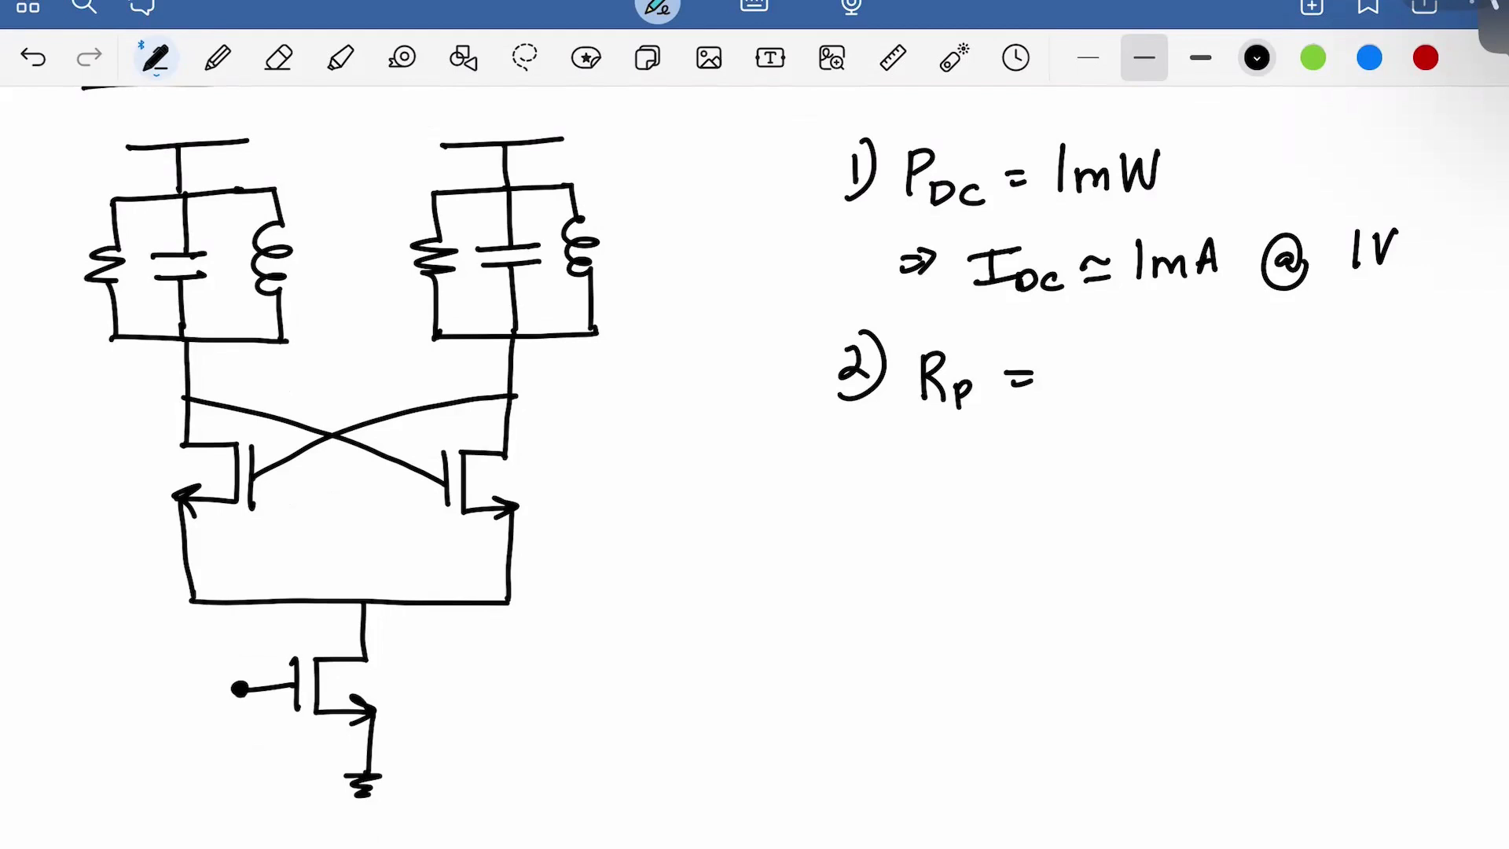
mouse_move(1075, 350)
left_mouse_down()
mouse_move(1074, 387)
mouse_move(1089, 384)
left_mouse_up()
mouse_move(1058, 353)
left_mouse_down()
mouse_move(1111, 345)
mouse_move(1139, 387)
mouse_move(1156, 343)
left_mouse_up()
mouse_move(1154, 369)
left_mouse_down()
mouse_move(1177, 377)
mouse_move(1160, 392)
left_mouse_up()
mouse_move(1179, 370)
left_mouse_down()
mouse_move(1181, 390)
mouse_move(1234, 344)
mouse_move(1248, 367)
left_mouse_up()
left_click_drag(1241, 368, 1254, 396)
left_click_drag(1254, 381, 1275, 380)
left_click_drag(1275, 364, 1277, 397)
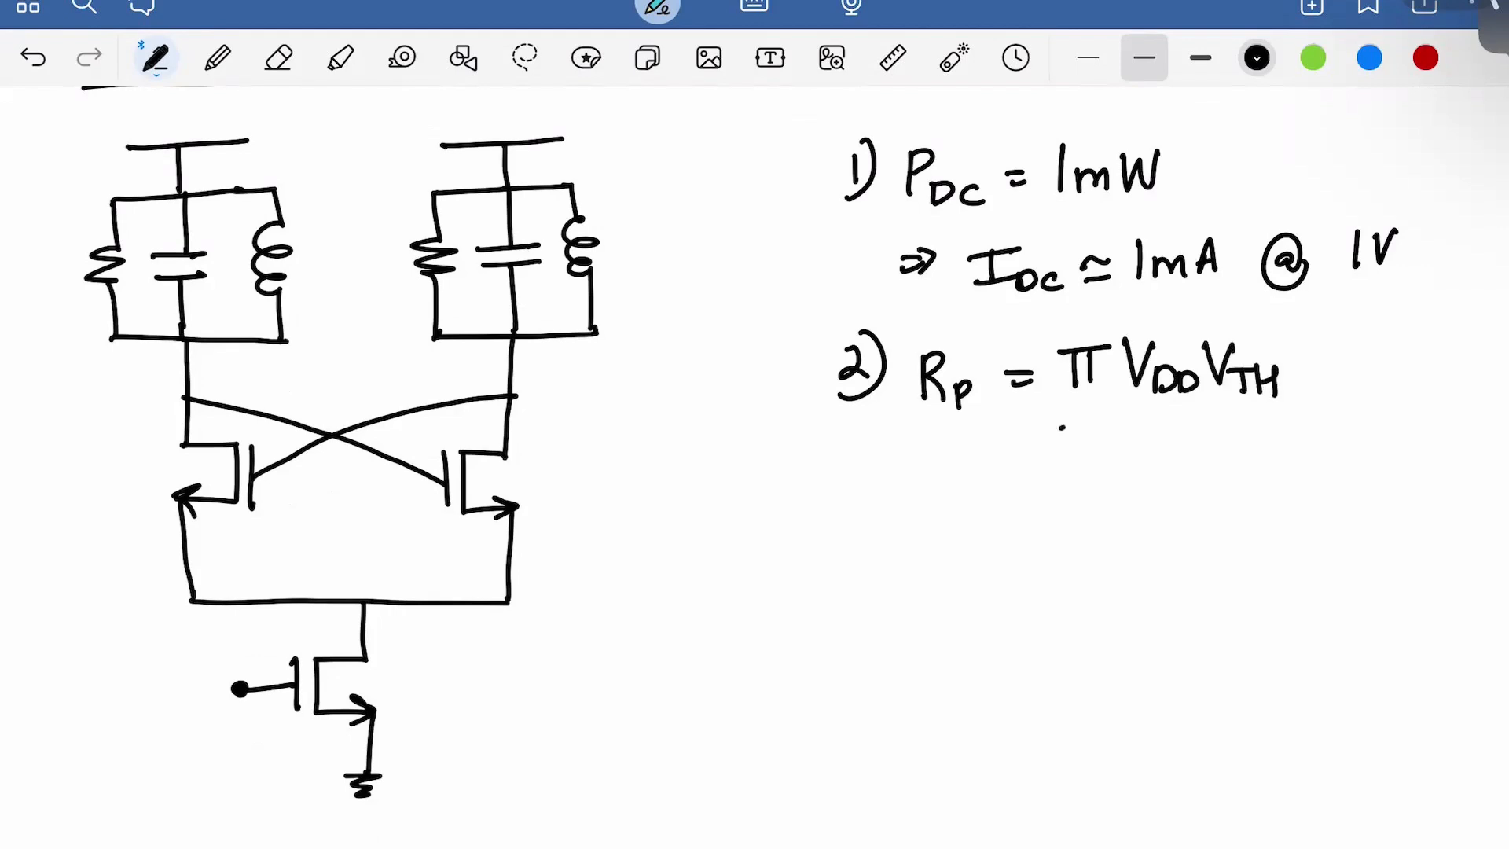
left_click_drag(1062, 428, 1297, 421)
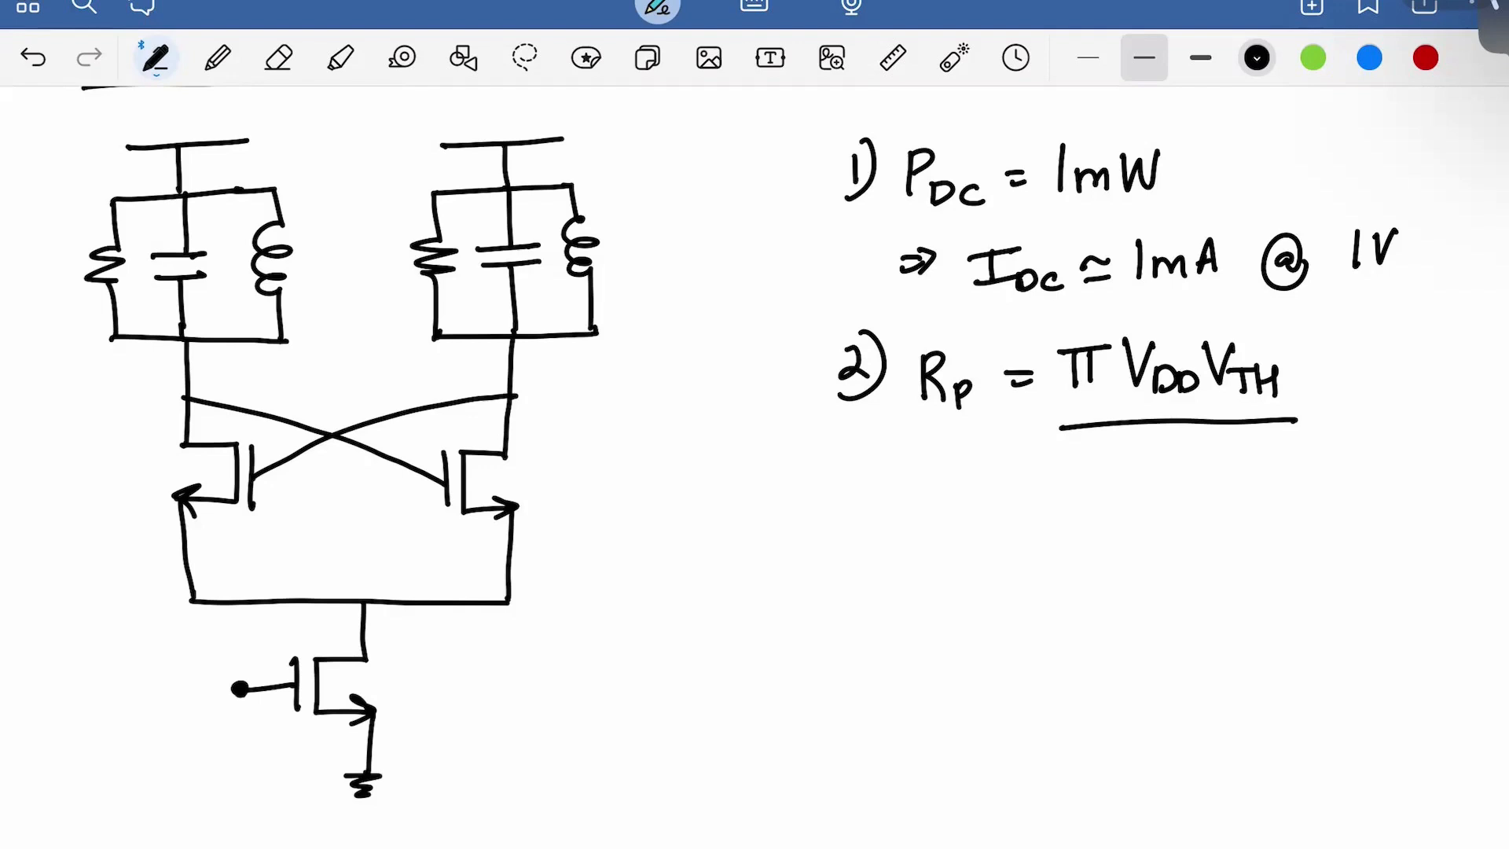
Write the denominator 4P_DC, redrawing the bad P, then '= 455Ω', and number step 3)
left_click_drag(1137, 434, 1148, 486)
mouse_move(1179, 440)
left_mouse_down()
mouse_move(1182, 481)
mouse_move(1206, 445)
mouse_move(1185, 460)
mouse_move(1205, 493)
left_mouse_up()
key("ctrl+z")
mouse_move(1204, 472)
left_mouse_down()
mouse_move(1222, 482)
mouse_move(1203, 495)
left_mouse_up()
left_click_drag(1243, 478, 1251, 494)
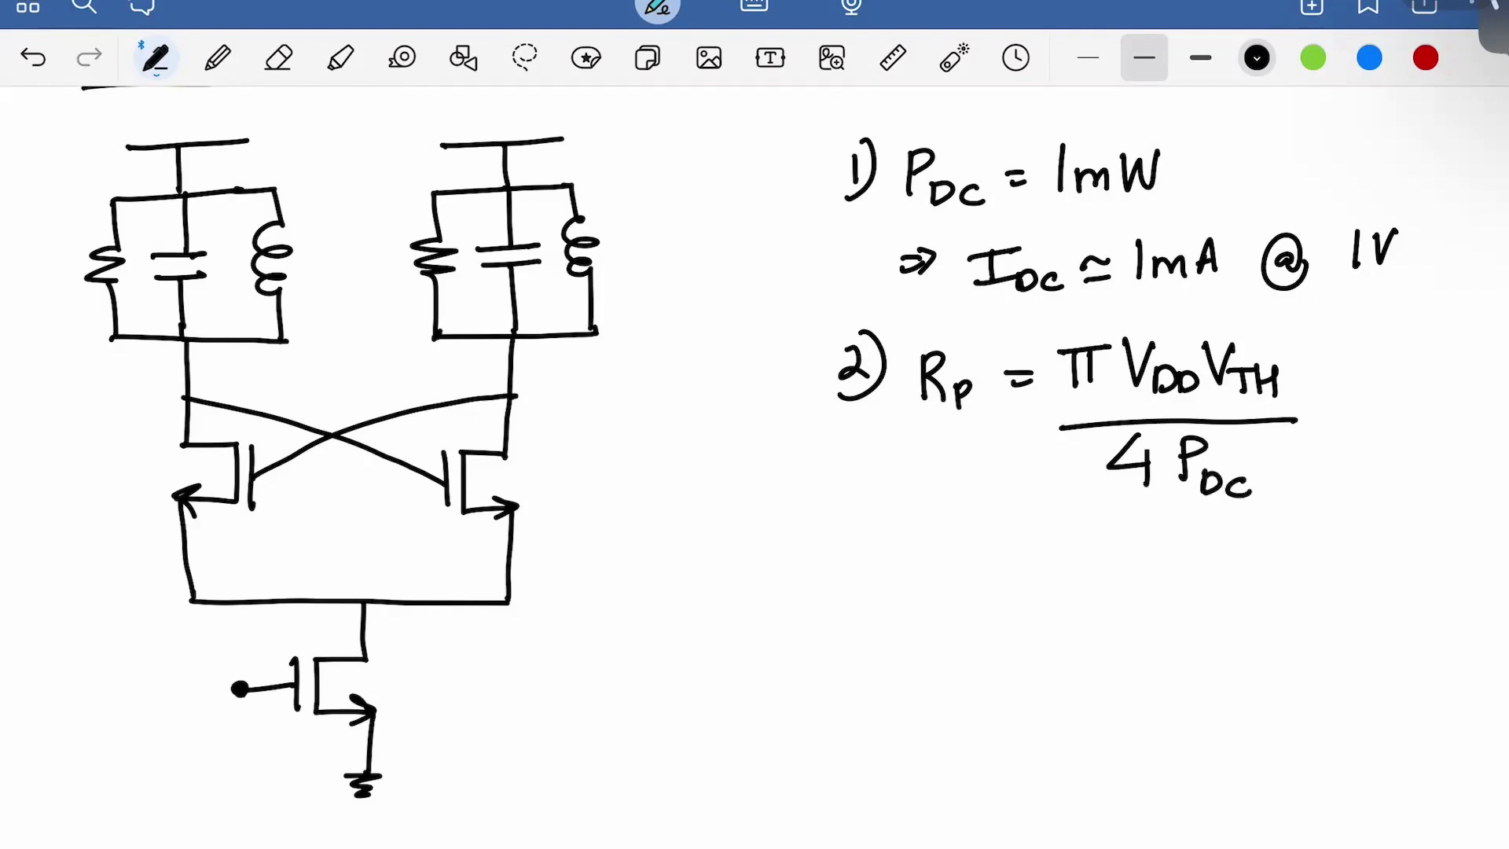
left_click_drag(1315, 406, 1338, 411)
left_click_drag(1368, 373, 1378, 417)
left_click_drag(1401, 379, 1398, 407)
left_click_drag(1399, 378, 1423, 375)
mouse_move(1427, 388)
left_mouse_down()
mouse_move(1434, 407)
mouse_move(1454, 376)
mouse_move(1508, 403)
left_mouse_up()
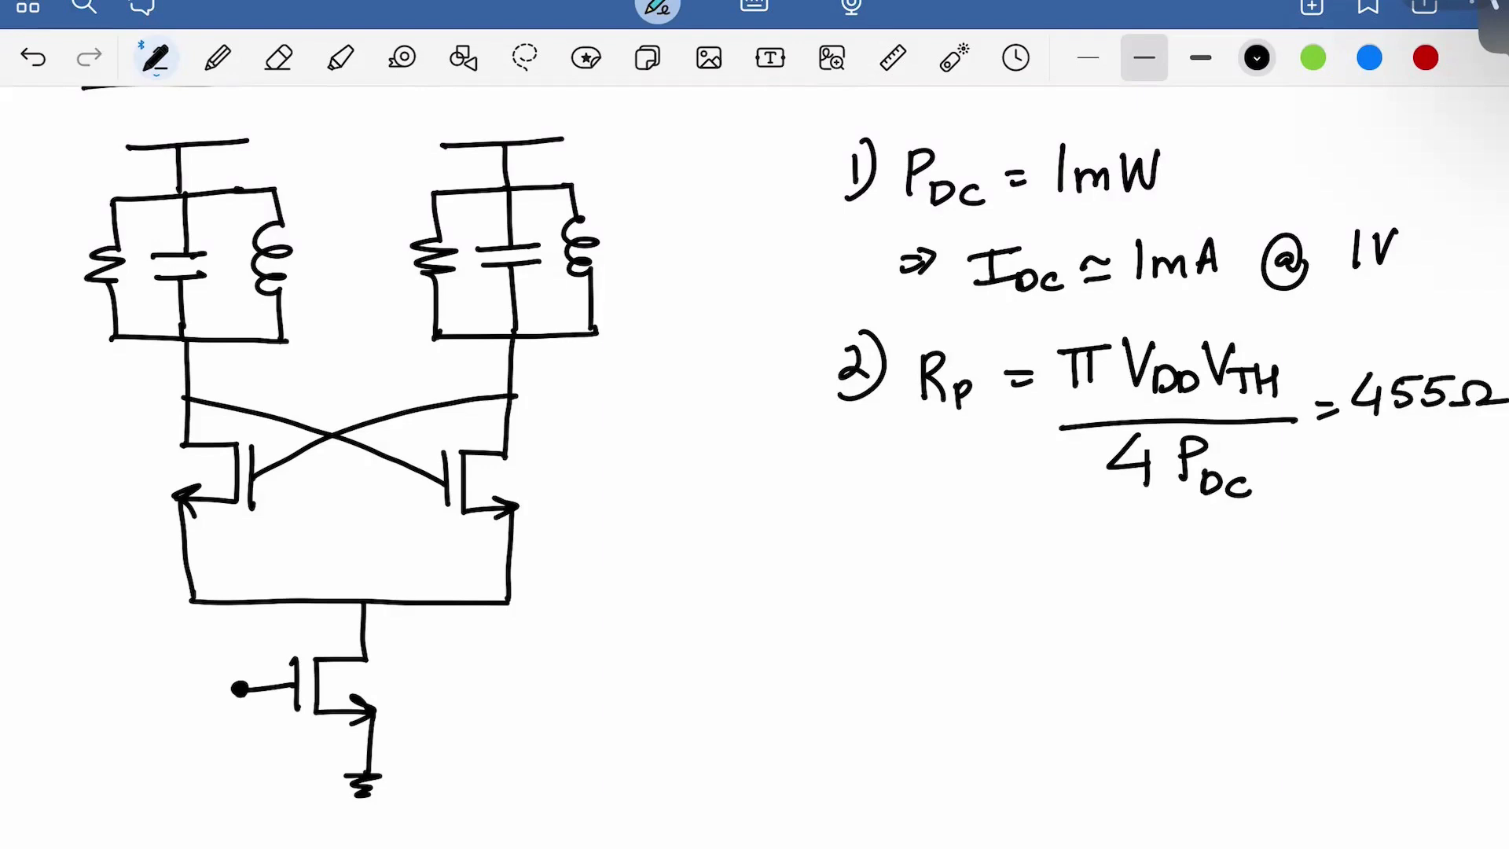
mouse_move(843, 526)
left_mouse_down()
mouse_move(855, 566)
mouse_move(841, 588)
left_mouse_up()
mouse_move(876, 519)
left_mouse_down()
mouse_move(874, 586)
mouse_move(967, 596)
mouse_move(1009, 568)
left_mouse_up()
Write 'L = Rp/(QL ω0) ≃ 905pH' for step 3
left_click_drag(992, 583, 1015, 581)
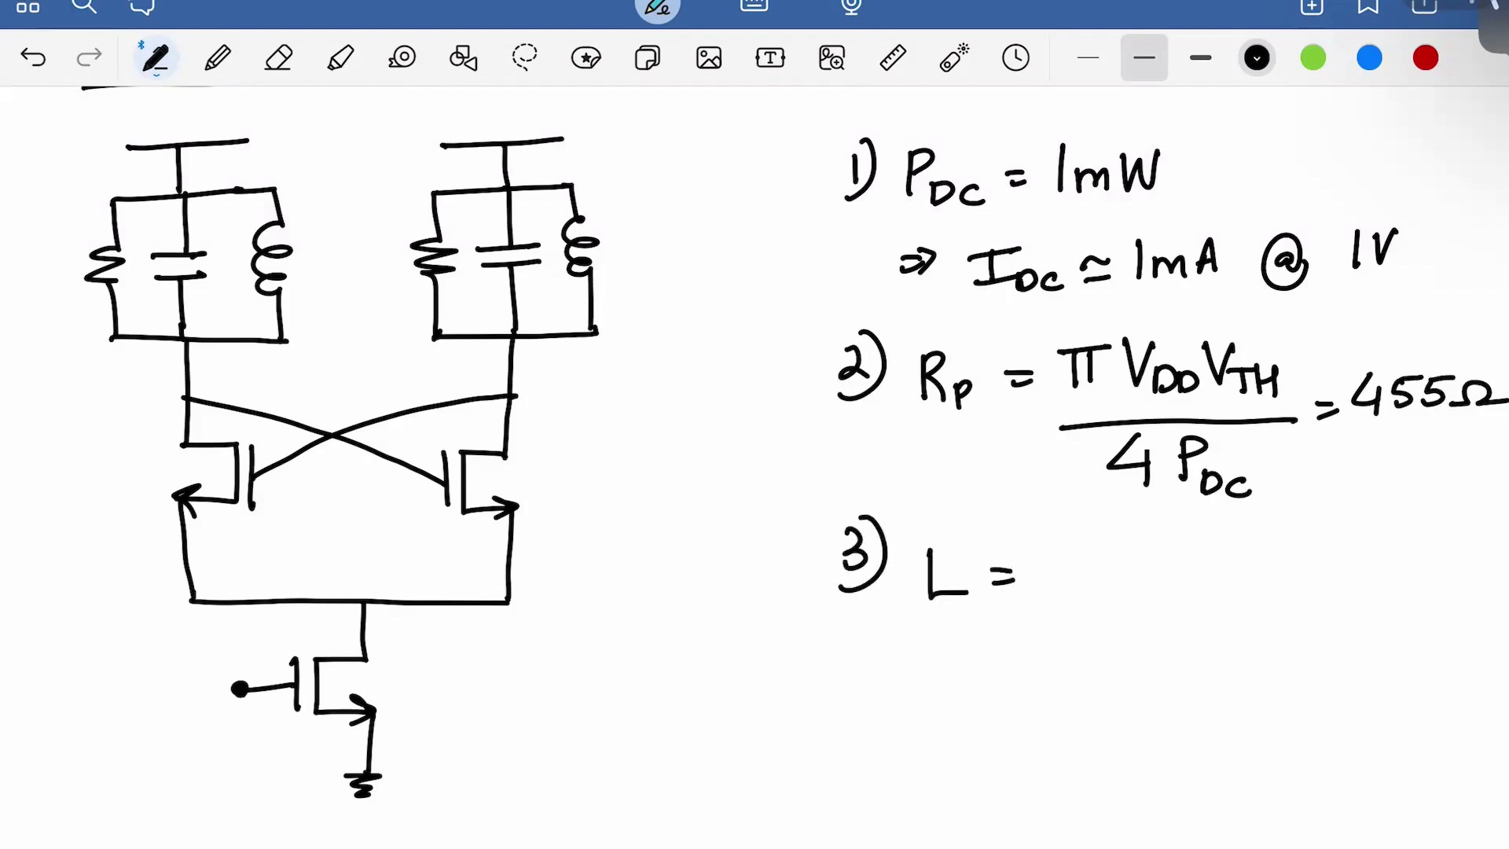
mouse_move(1083, 534)
left_mouse_down()
mouse_move(1085, 581)
mouse_move(1133, 567)
left_mouse_up()
left_click_drag(1034, 603, 1176, 592)
left_click_drag(1071, 621, 1091, 666)
left_click_drag(1102, 643, 1116, 663)
mouse_move(1138, 629)
left_mouse_down()
mouse_move(1149, 652)
mouse_move(1179, 627)
left_mouse_up()
left_click_drag(1192, 640, 1190, 639)
left_click_drag(1214, 582, 1252, 574)
left_click_drag(1224, 598, 1256, 593)
left_click_drag(1319, 552, 1311, 599)
mouse_move(1344, 560)
left_mouse_down()
mouse_move(1341, 588)
mouse_move(1363, 586)
left_mouse_up()
left_click_drag(1369, 555, 1391, 552)
mouse_move(1396, 572)
left_mouse_down()
mouse_move(1398, 599)
mouse_move(1412, 586)
left_mouse_up()
mouse_move(1428, 552)
left_mouse_down()
mouse_move(1426, 586)
mouse_move(1447, 587)
left_mouse_up()
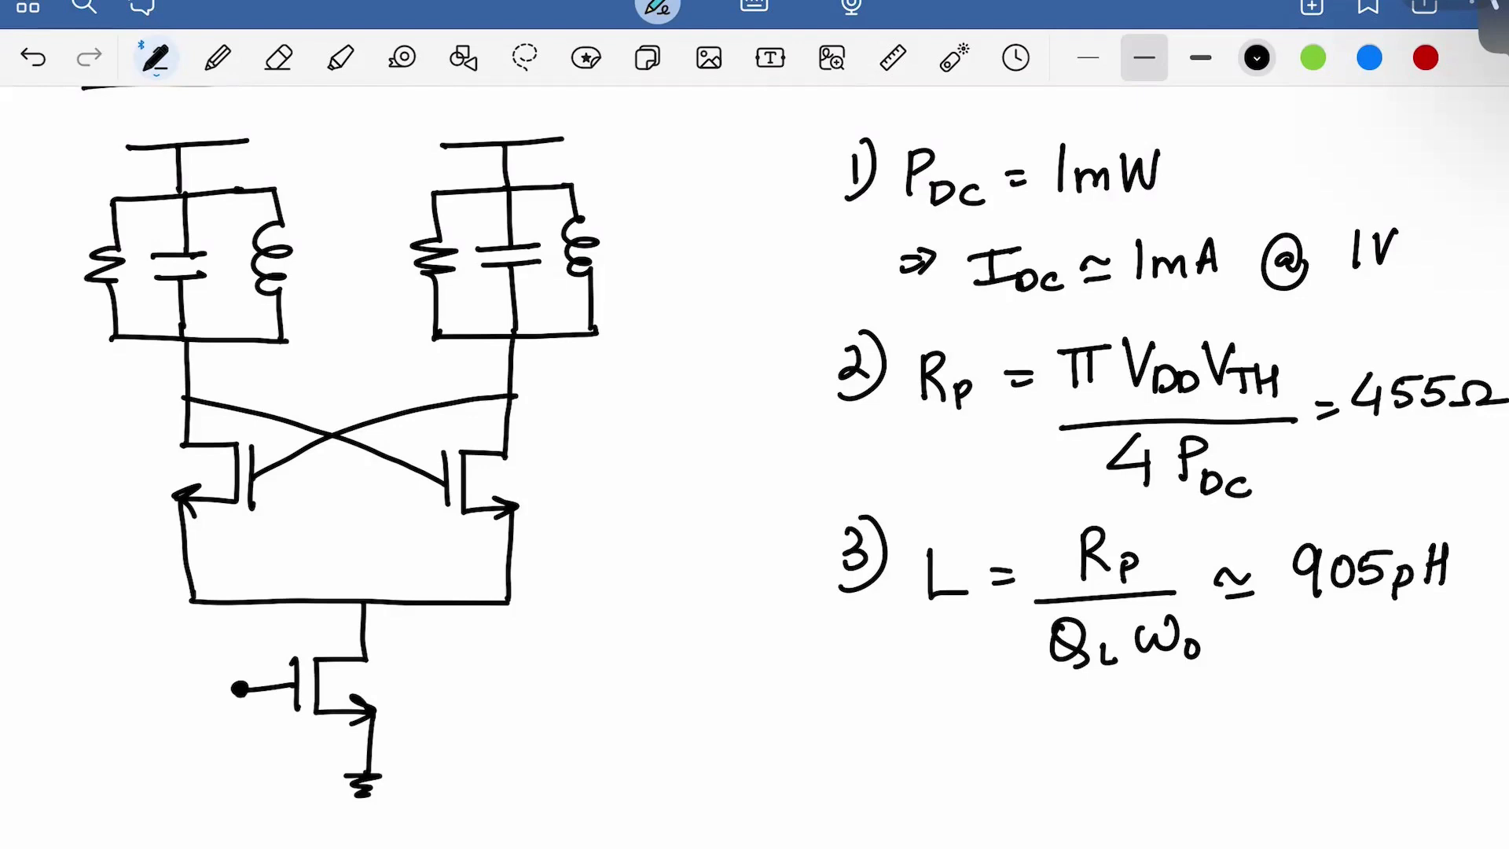
Write 'C = 1/(ω0² L) = 280fF' below the inductance line
left_click_drag(956, 756, 959, 793)
left_click_drag(987, 772, 1010, 782)
mouse_move(1098, 747)
left_mouse_down()
mouse_move(1093, 782)
mouse_move(1167, 782)
left_mouse_up()
mouse_move(1034, 822)
left_mouse_down()
mouse_move(1125, 818)
mouse_move(1154, 845)
left_mouse_up()
left_click_drag(1184, 775, 1211, 774)
left_click_drag(1189, 788, 1265, 789)
mouse_move(1289, 753)
left_mouse_down()
mouse_move(1277, 786)
mouse_move(1289, 755)
left_mouse_up()
mouse_move(1314, 754)
left_mouse_down()
mouse_move(1343, 796)
mouse_move(1350, 773)
left_mouse_up()
mouse_move(1407, 751)
left_mouse_down()
mouse_move(1377, 794)
mouse_move(1410, 764)
left_mouse_up()
Draw an arrow down from 280fF and write the corrected value 270fF
scroll(755, 471, "down", 3)
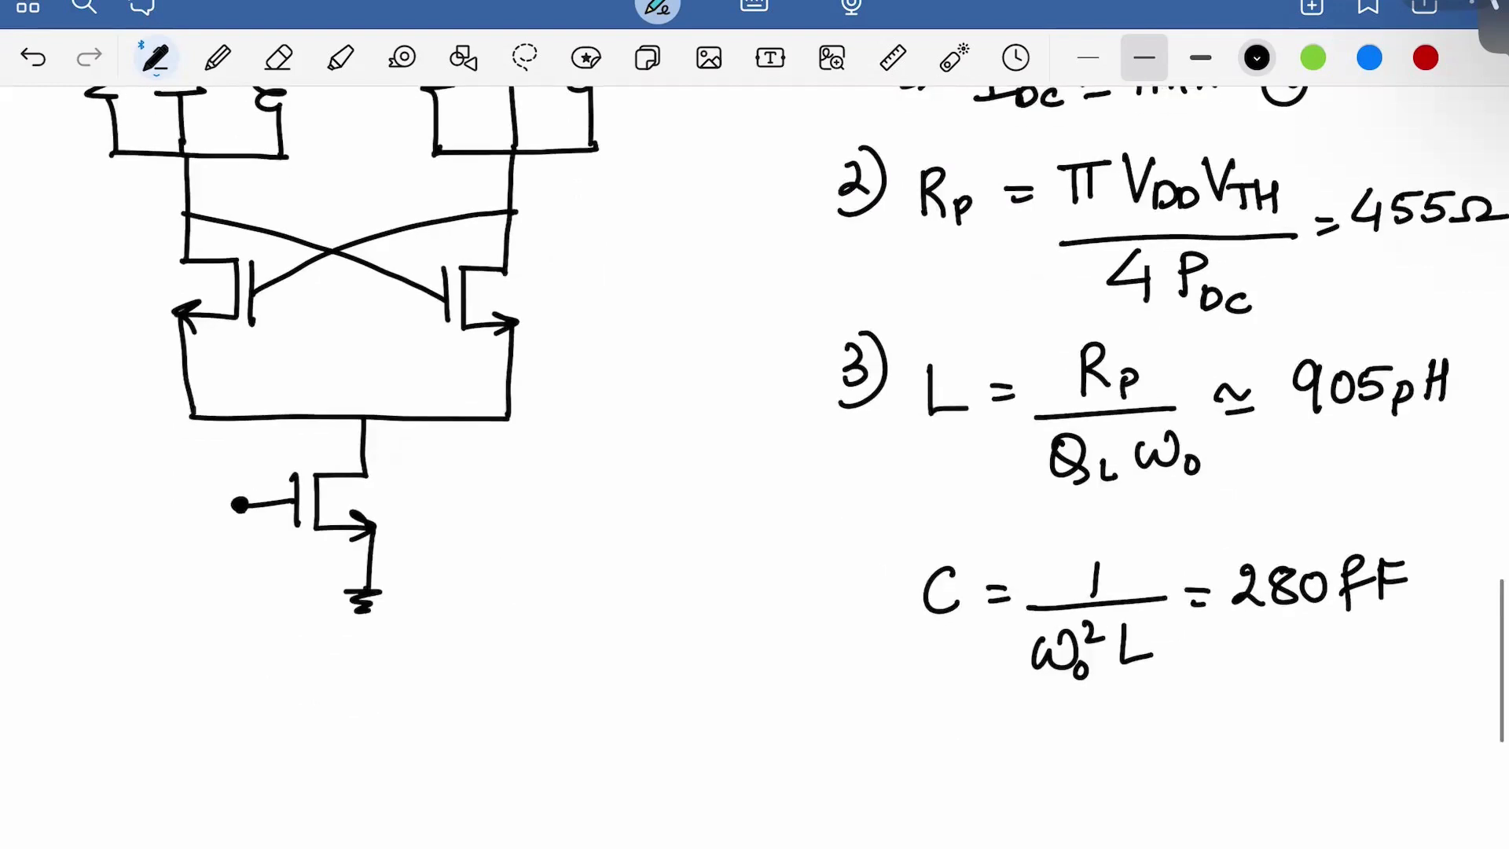
left_click_drag(1290, 540, 1321, 646)
left_click_drag(1309, 625, 1331, 635)
left_click(1262, 688)
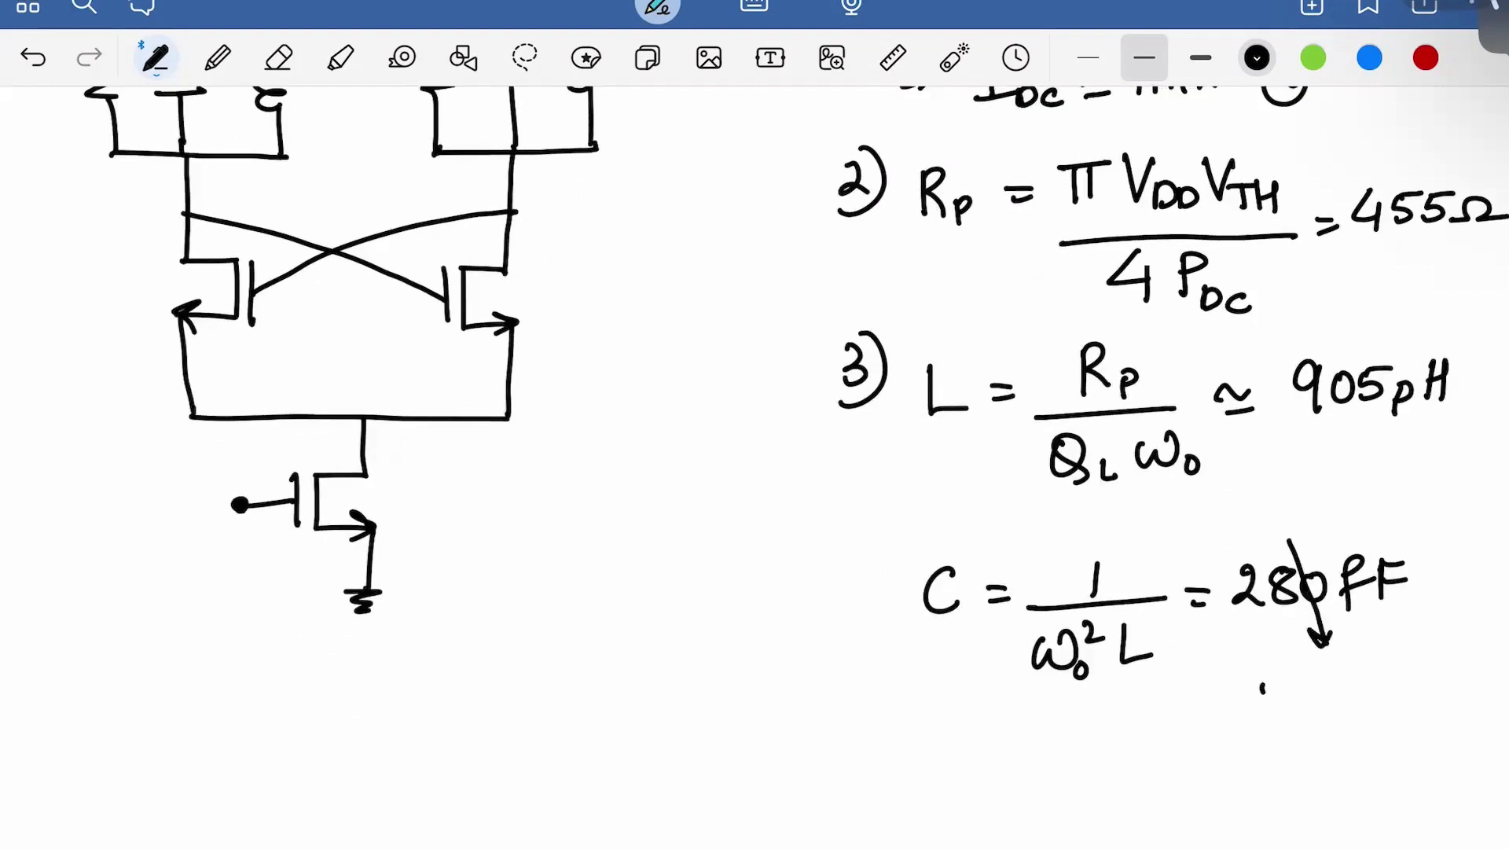
mouse_move(1261, 689)
left_mouse_down()
mouse_move(1314, 718)
mouse_move(1337, 688)
left_mouse_up()
mouse_move(1367, 674)
left_mouse_down()
mouse_move(1352, 725)
mouse_move(1412, 681)
mouse_move(1403, 699)
left_mouse_up()
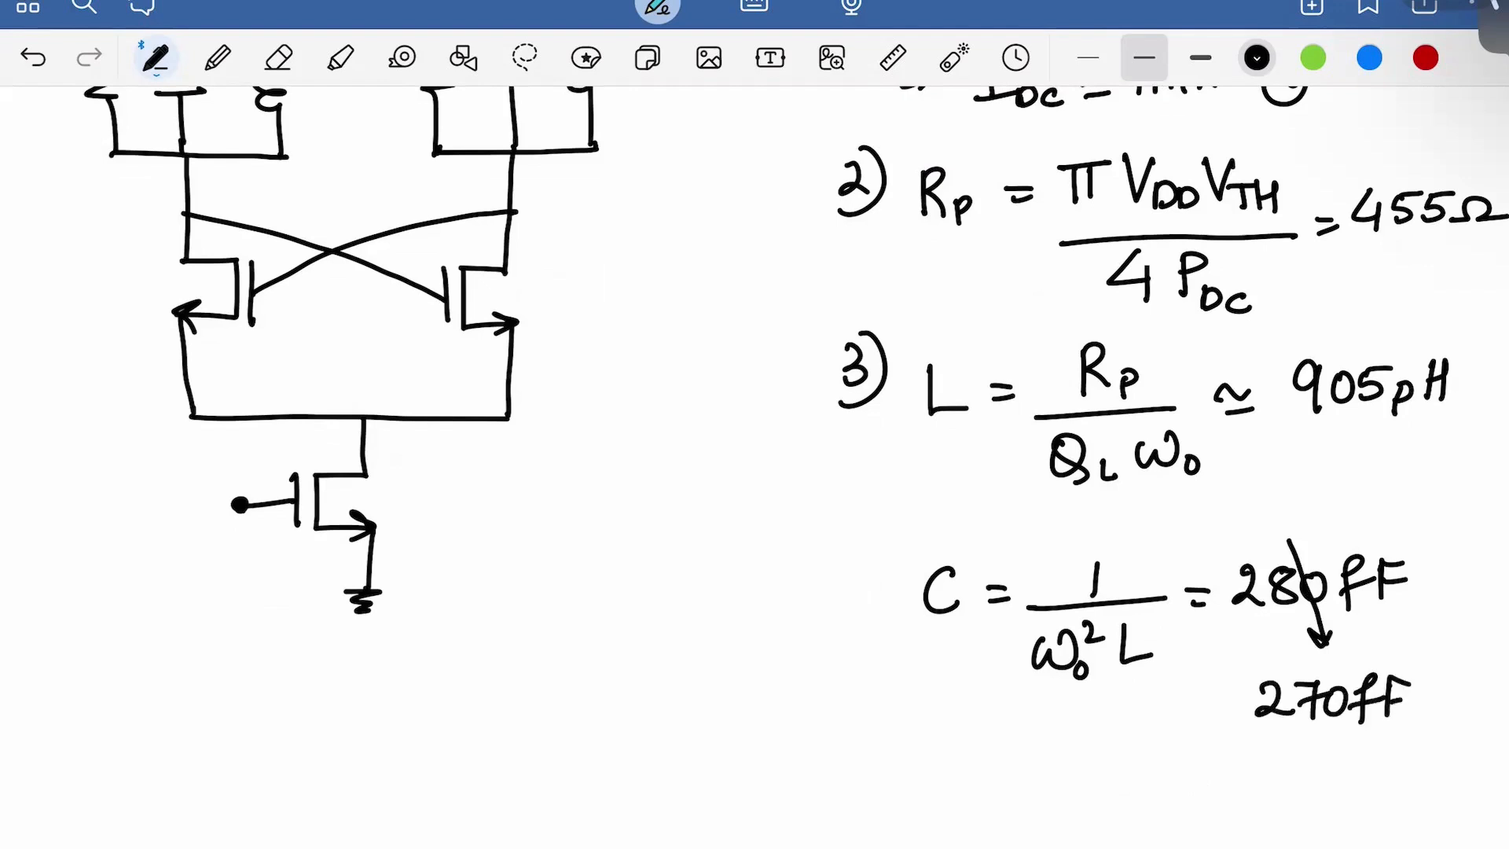
Begin step 4 by writing 'W/L ='
left_click_drag(834, 774, 855, 808)
left_click_drag(849, 794, 851, 831)
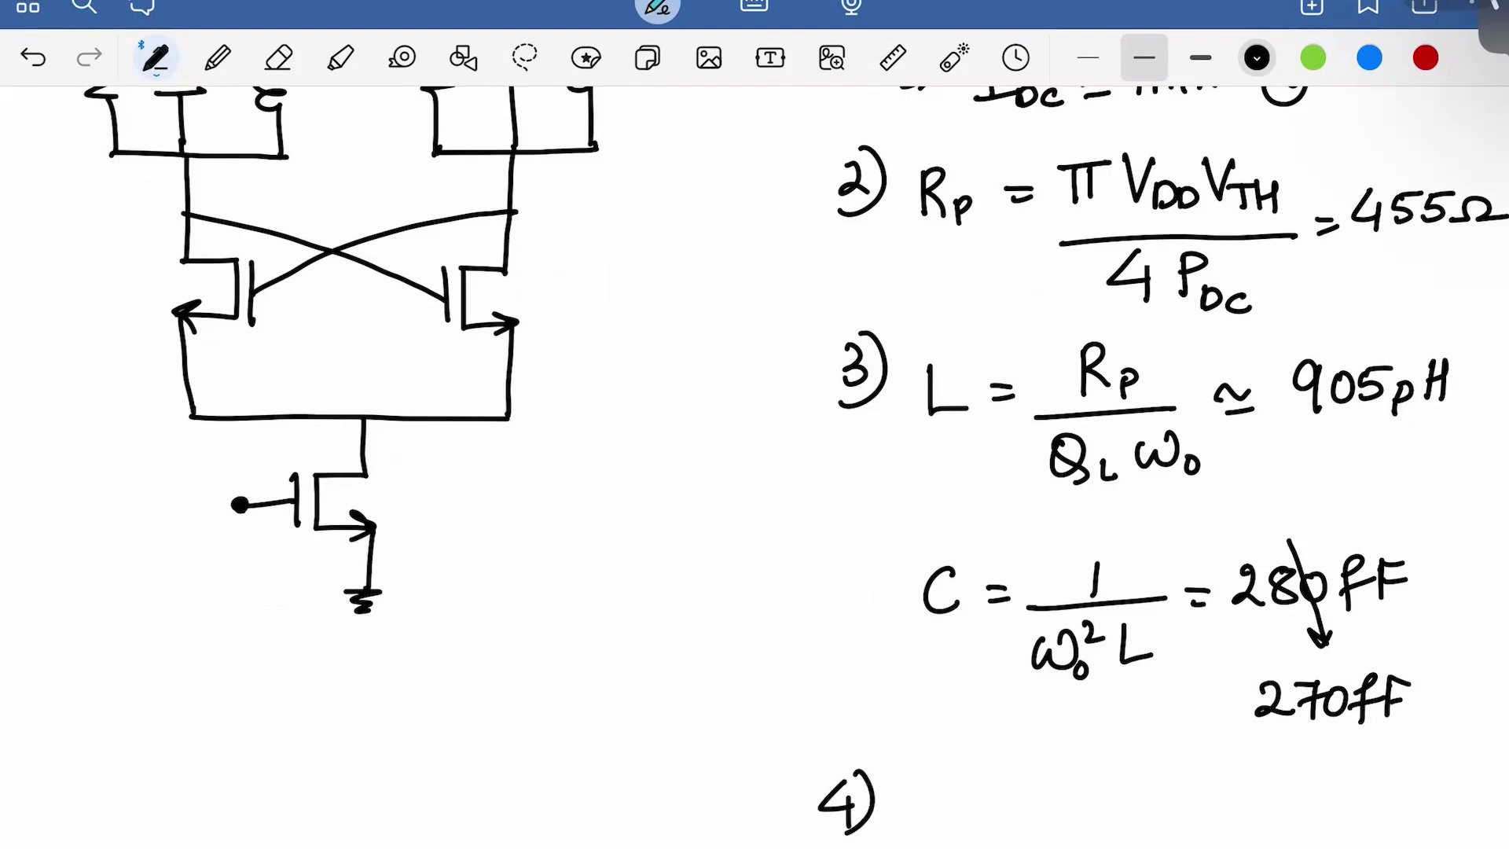
left_click_drag(938, 770, 984, 766)
mouse_move(924, 822)
left_mouse_down()
mouse_move(997, 820)
mouse_move(954, 848)
left_mouse_up()
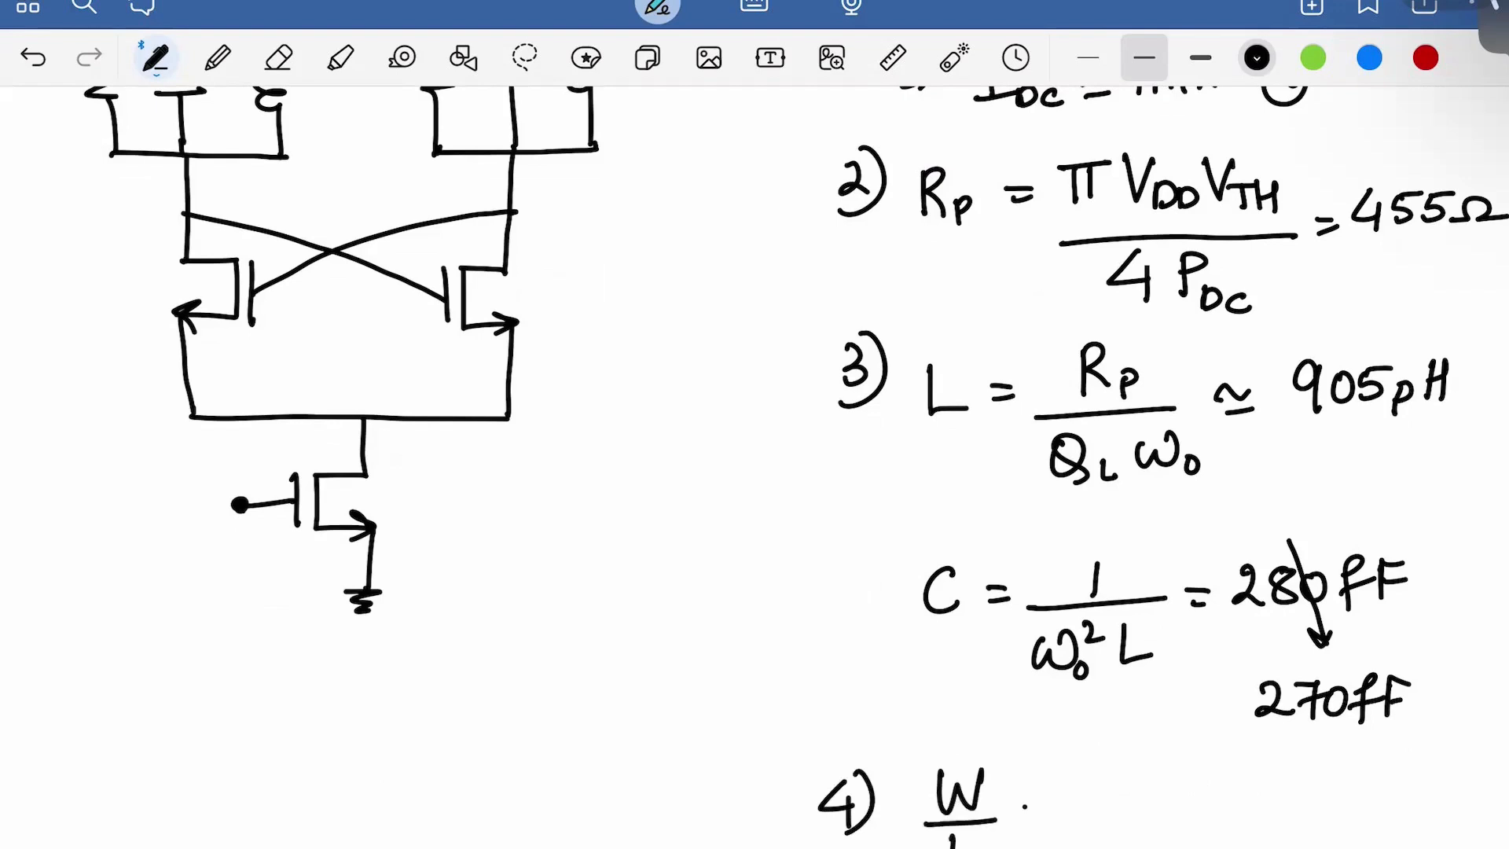
left_click_drag(1025, 806, 1042, 808)
left_click_drag(1020, 821, 1041, 820)
Write 5µm after the equals sign, redoing the miswritten µm, over a fraction bar
mouse_move(1094, 776)
left_mouse_down()
mouse_move(1110, 812)
mouse_move(1088, 819)
left_mouse_up()
left_click_drag(1101, 779, 1125, 778)
mouse_move(1120, 796)
left_mouse_down()
mouse_move(1108, 847)
mouse_move(1153, 822)
left_mouse_up()
left_click_drag(1162, 796, 1195, 819)
key("ctrl+z")
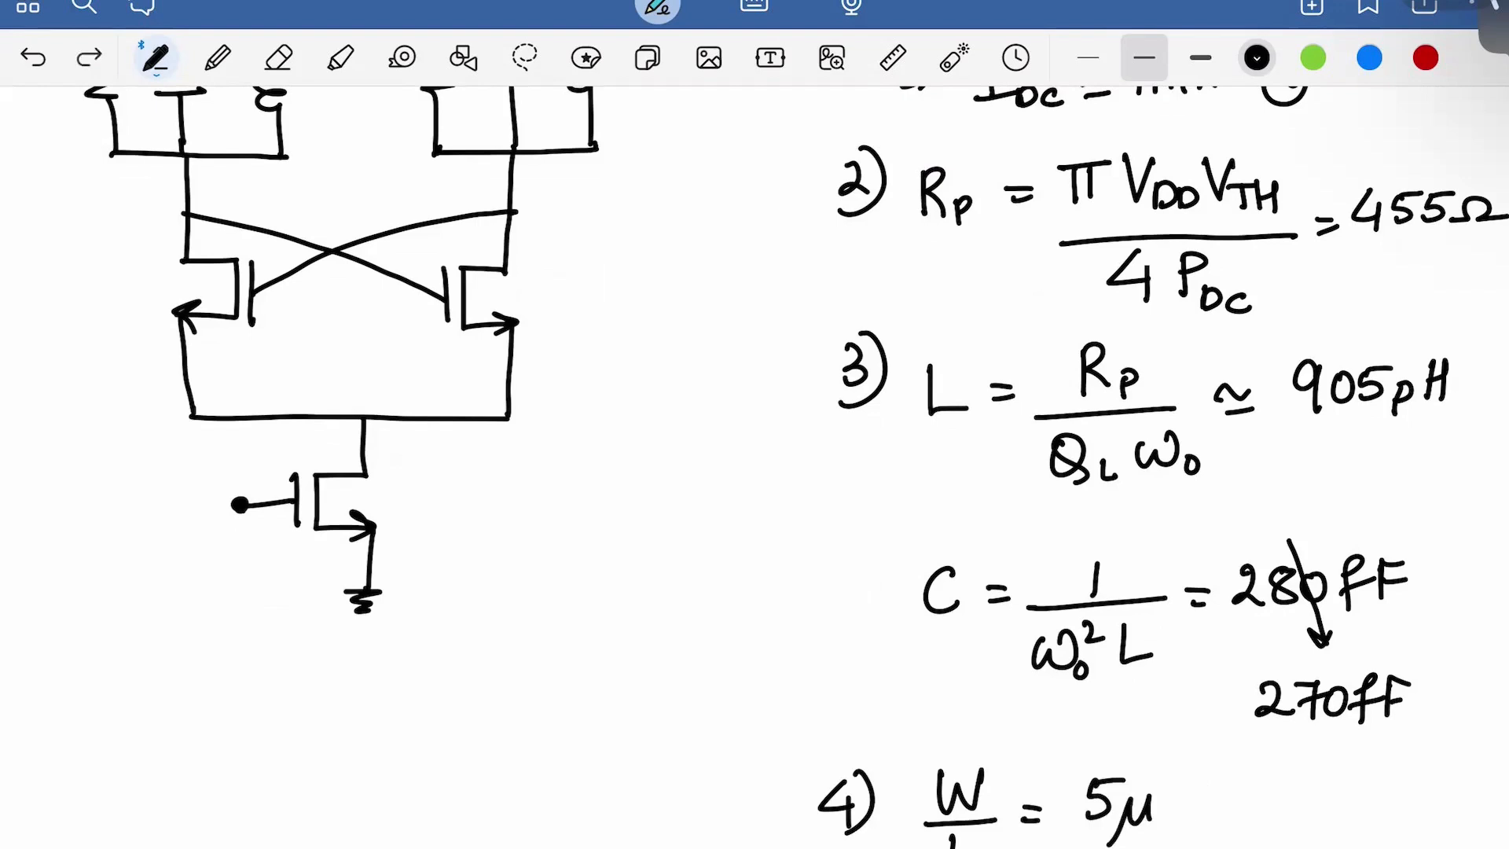
key("ctrl+z")
left_click_drag(1122, 798, 1116, 837)
left_click_drag(1126, 819, 1201, 817)
left_click_drag(1085, 846, 1193, 843)
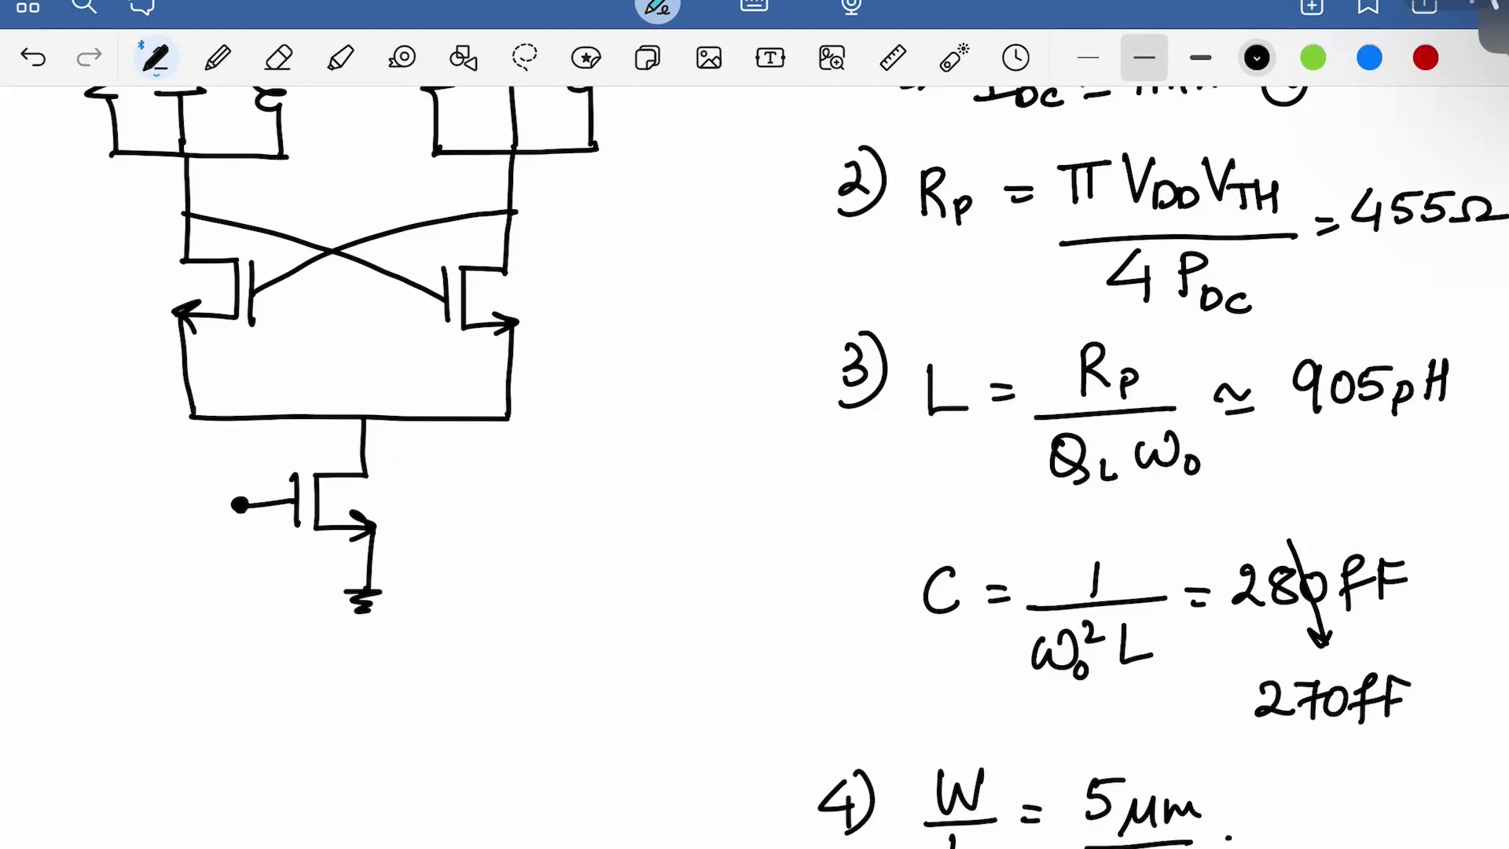
scroll(755, 463, "down", 3)
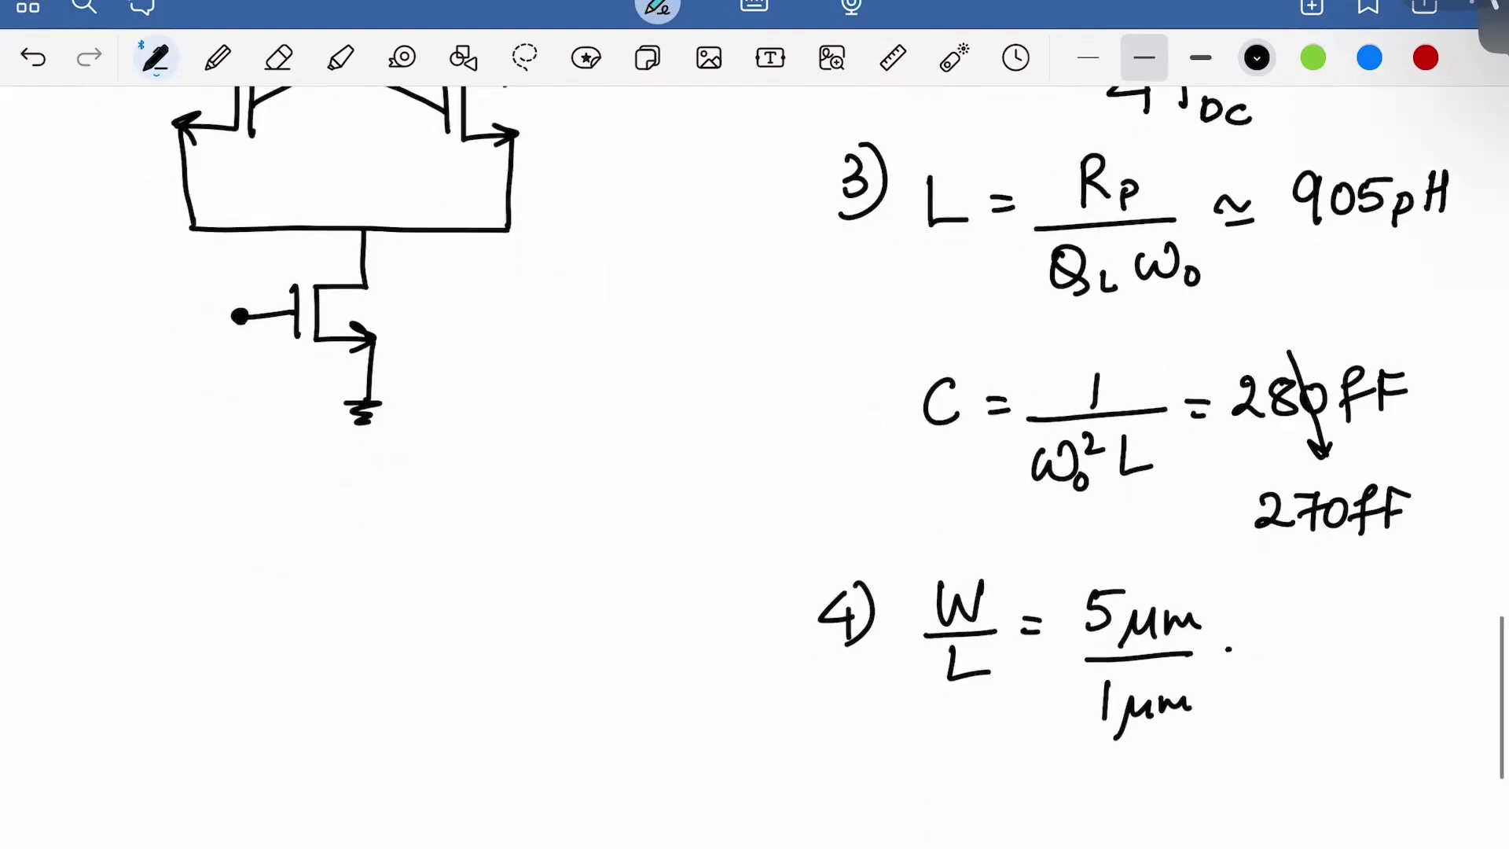
Set the ink to blue and review the notes from the title downward
left_click(1370, 57)
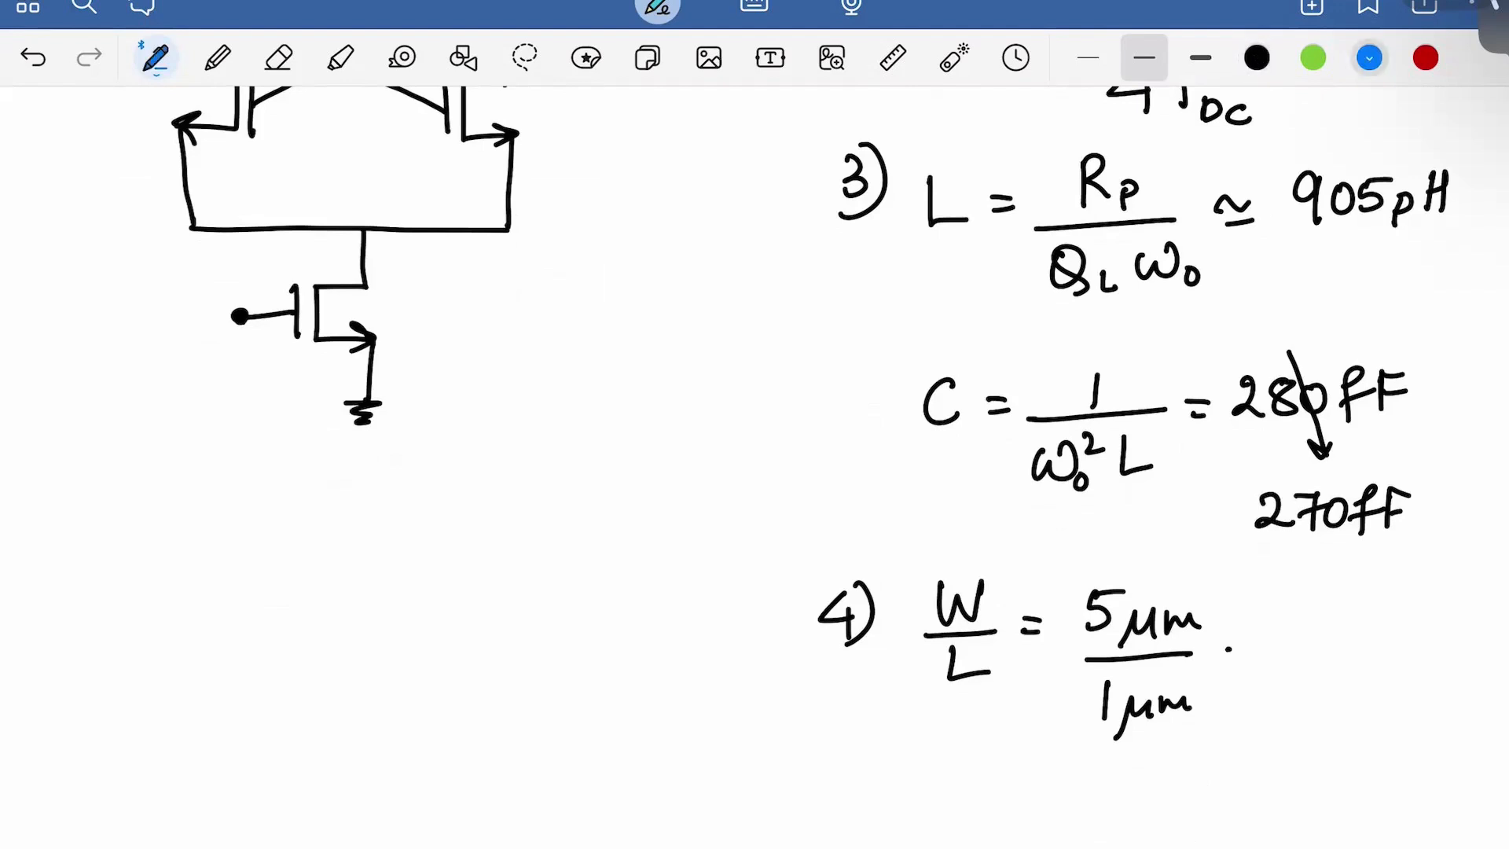
scroll(755, 464, "up", 5)
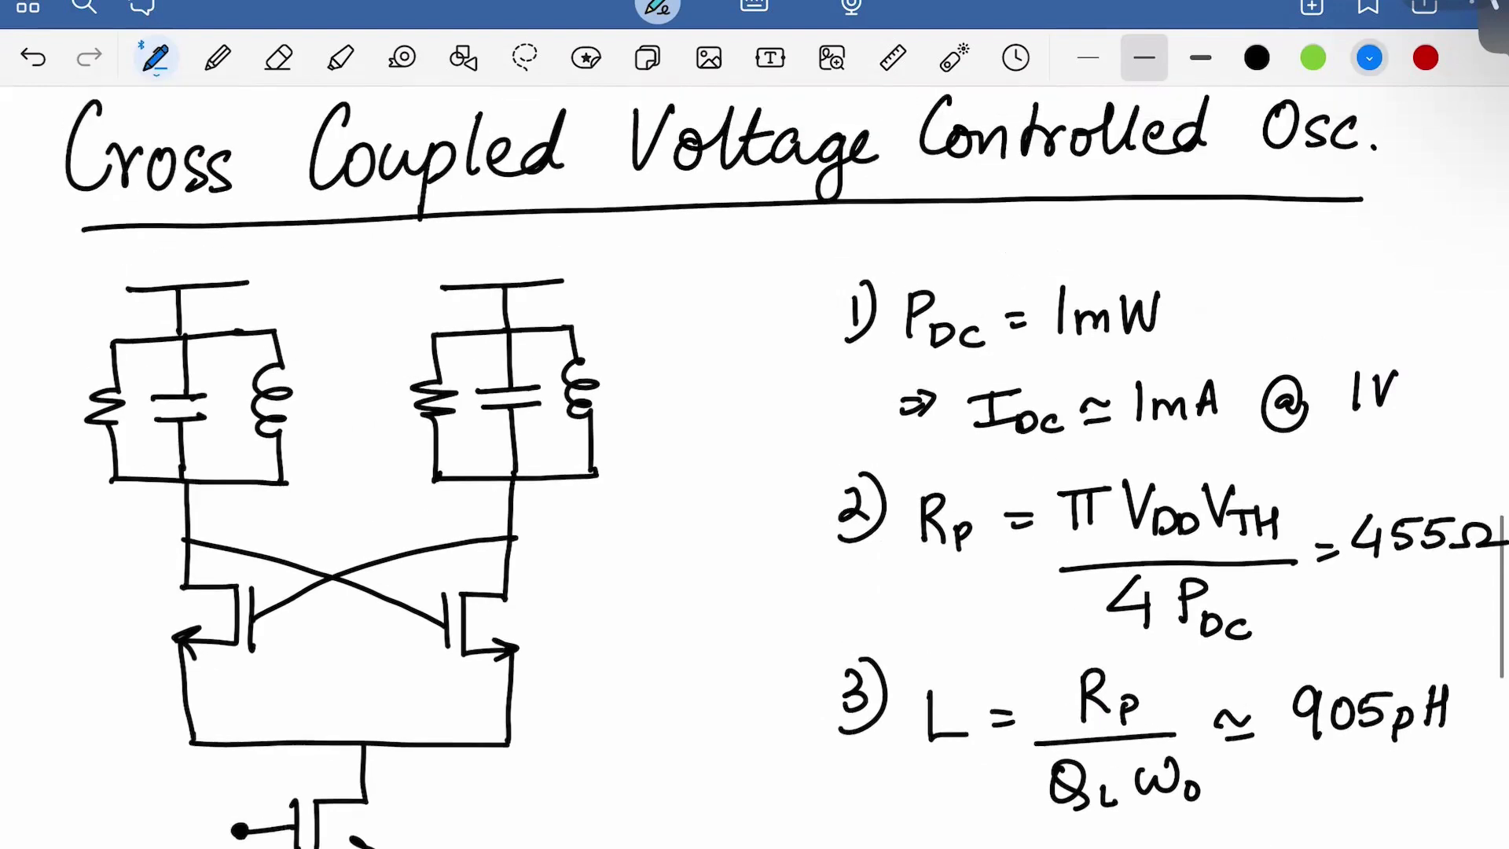
scroll(755, 464, "down", 1)
scroll(754, 464, "down", 3)
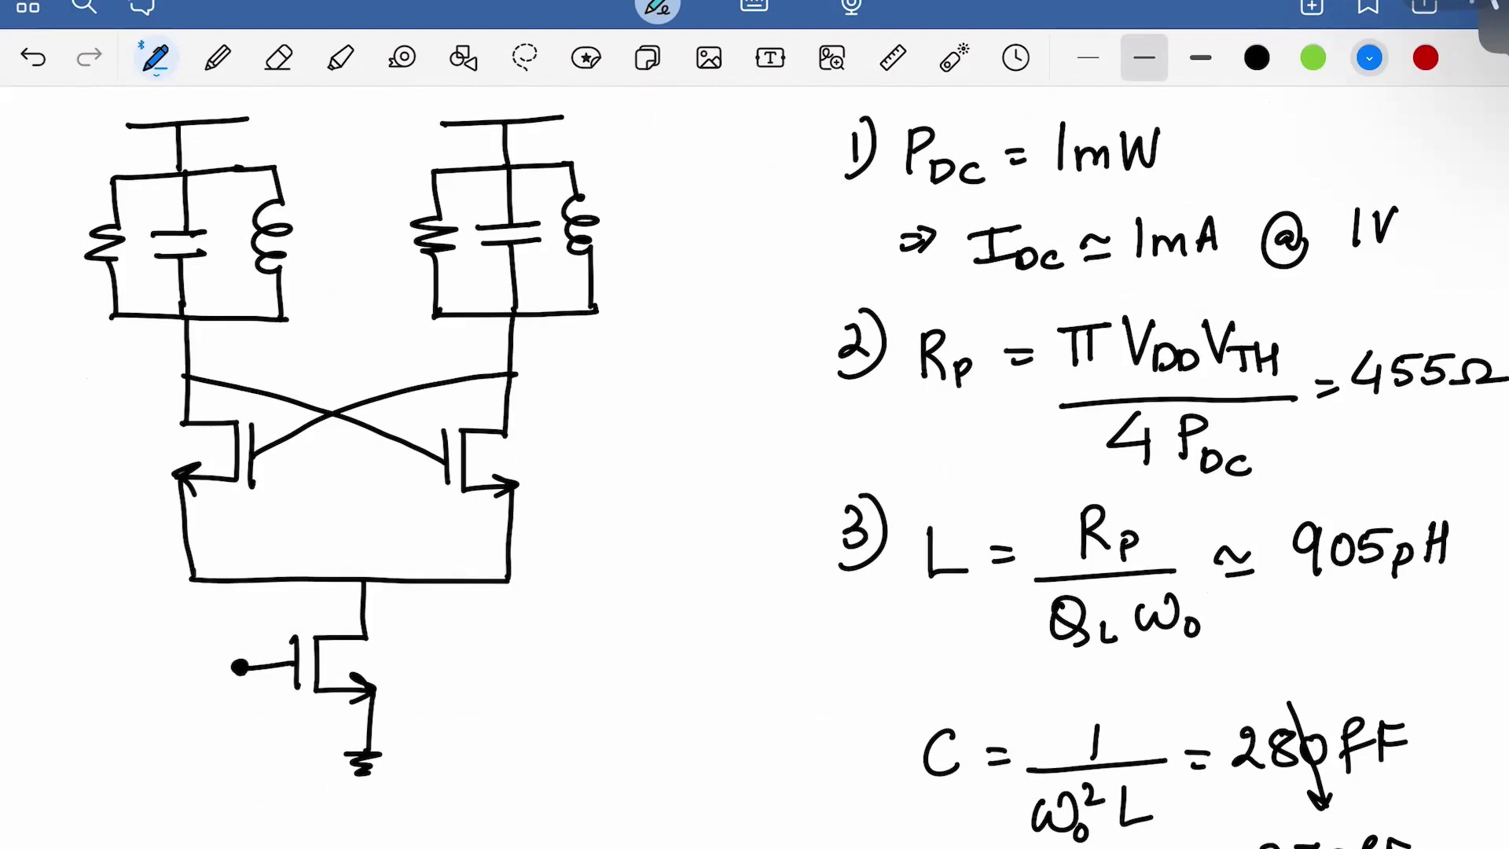
scroll(754, 463, "down", 1)
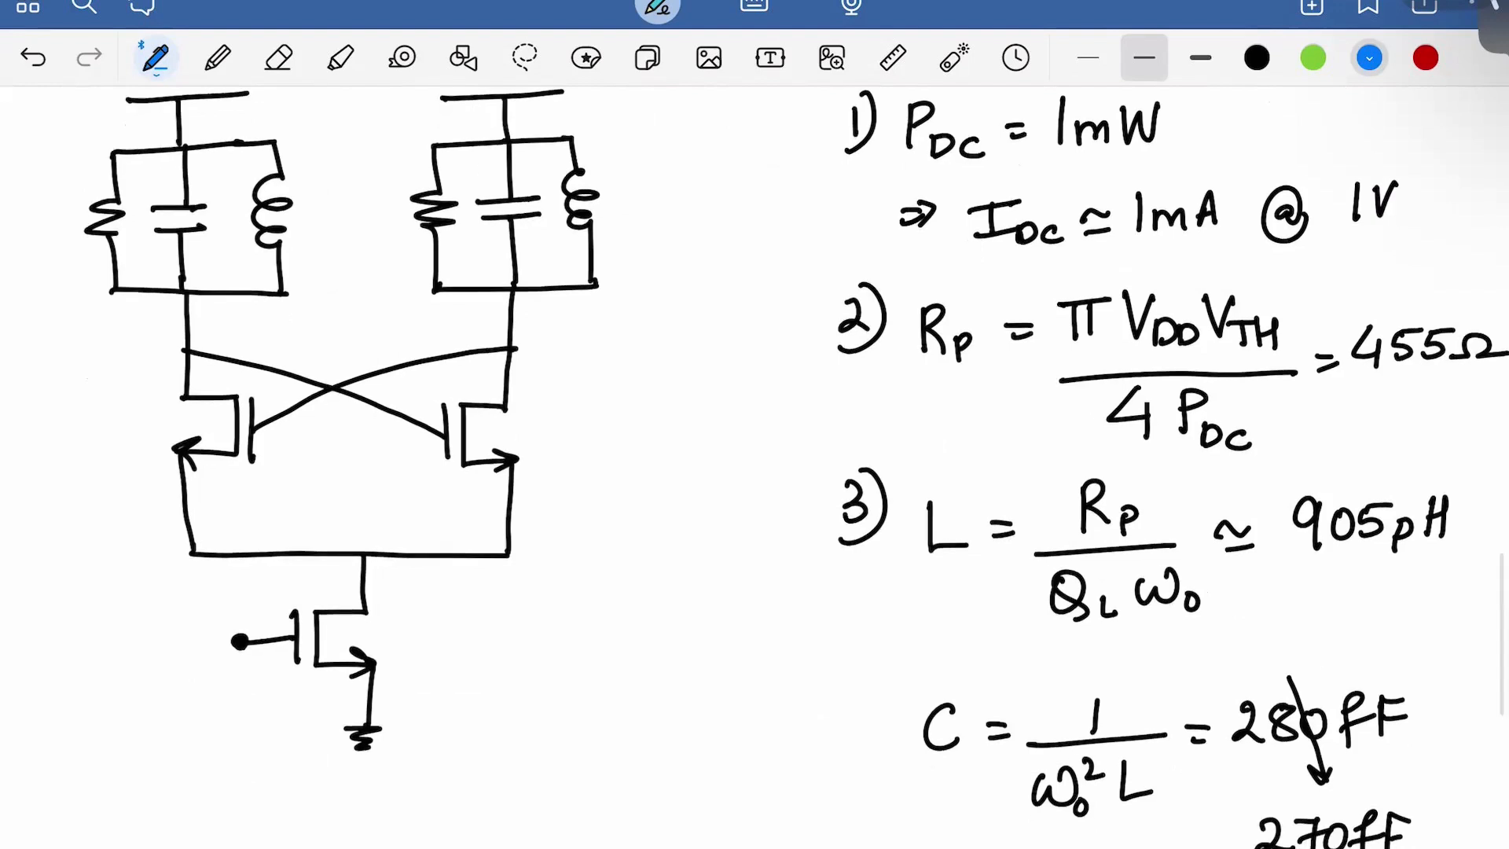
Circle ω0² in the denominator of C = 1/(ω0²L) with the laser pointer
scroll(755, 464, "down", 2)
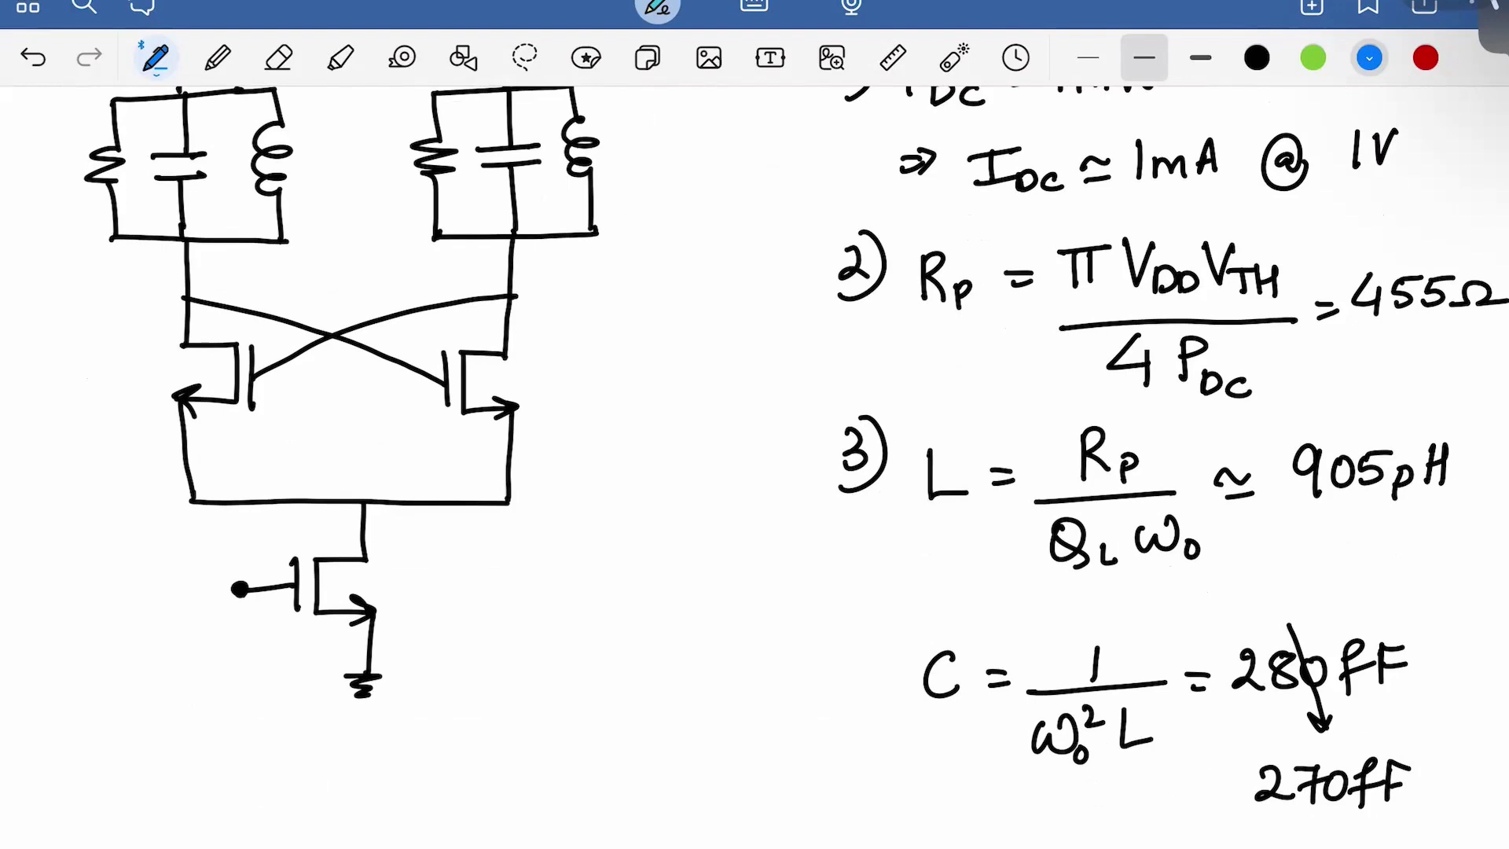
left_click(954, 57)
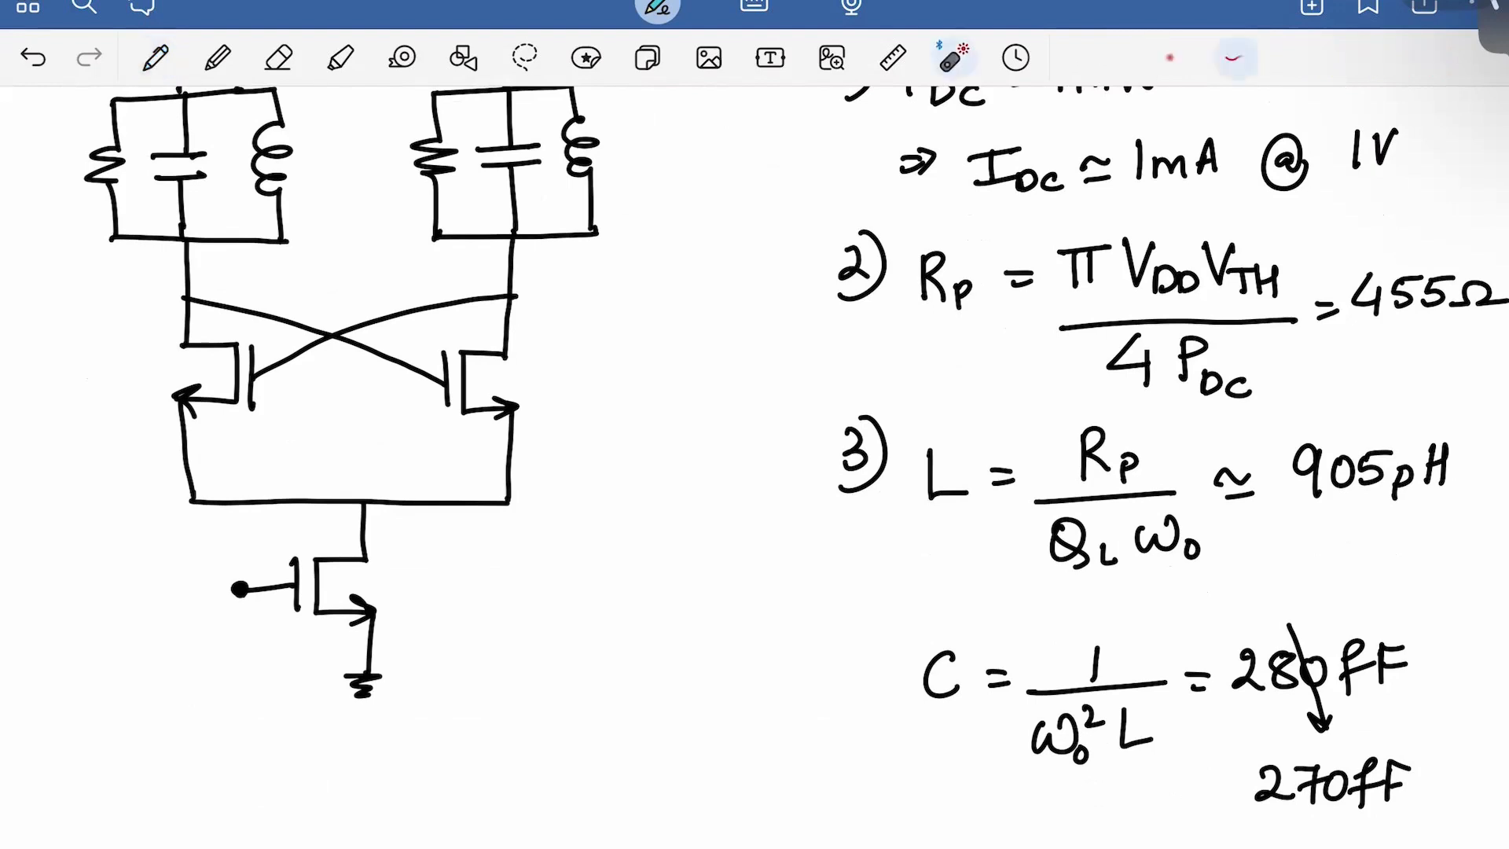
mouse_move(1031, 766)
left_mouse_down()
mouse_move(1057, 785)
mouse_move(1042, 695)
mouse_move(1042, 790)
left_mouse_up()
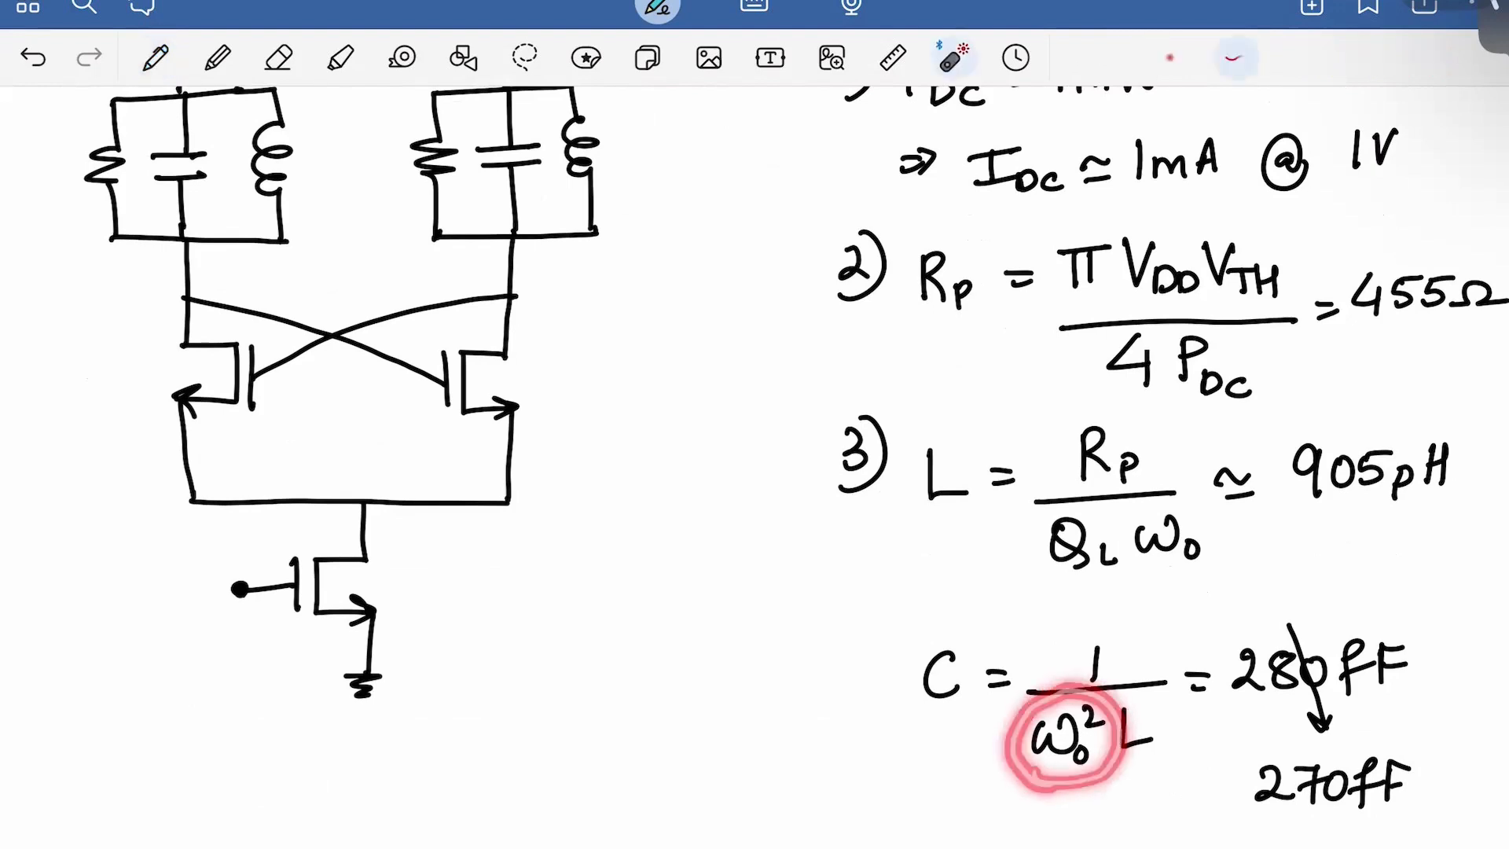
mouse_move(918, 646)
left_mouse_down()
mouse_move(976, 643)
mouse_move(885, 676)
mouse_move(955, 635)
left_mouse_up()
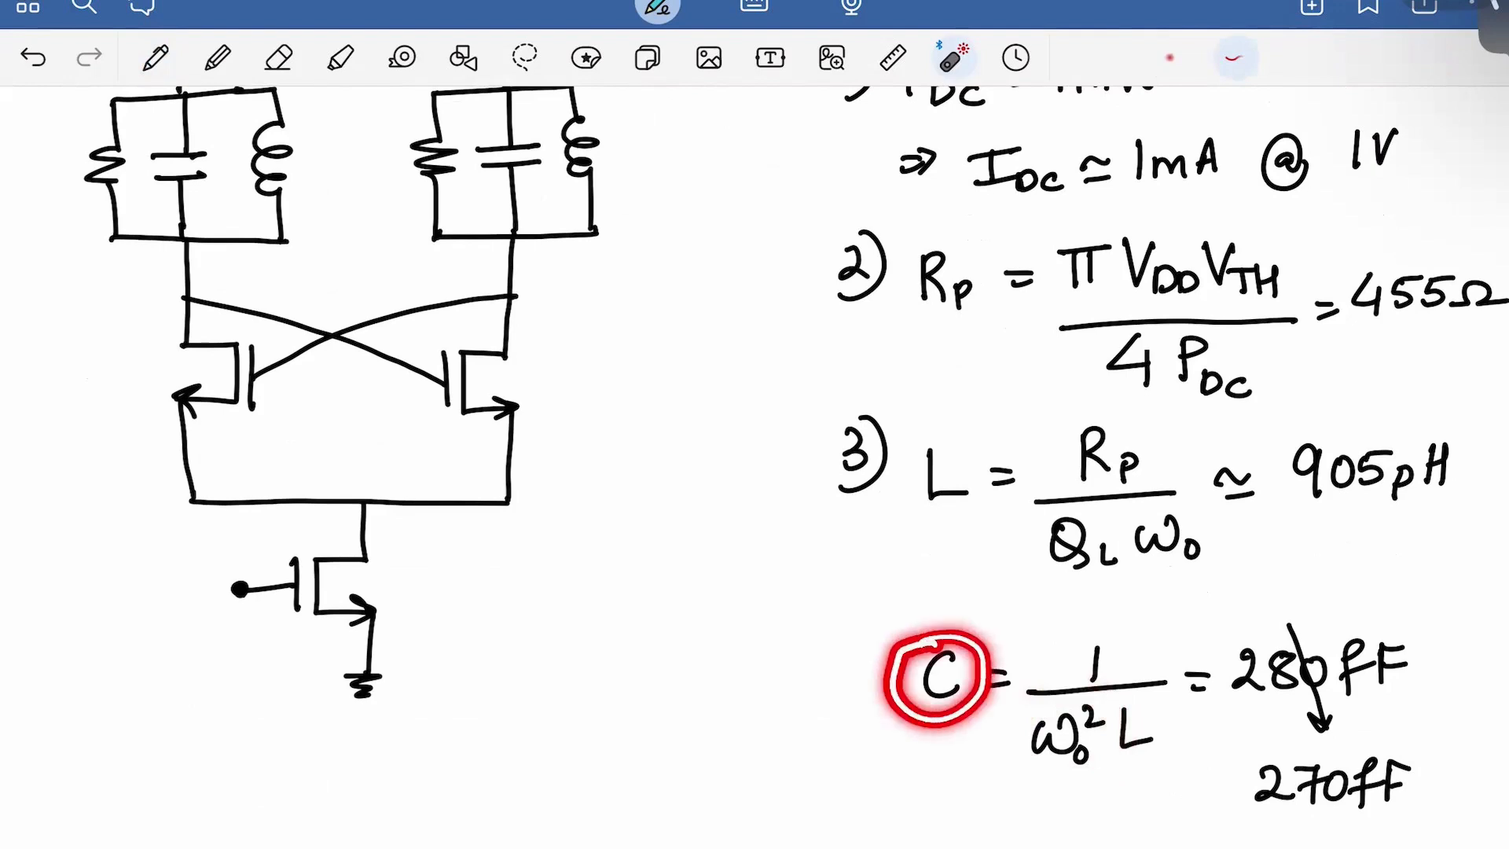
mouse_move(1132, 696)
left_mouse_down()
mouse_move(1156, 711)
mouse_move(1089, 734)
mouse_move(1116, 705)
left_mouse_up()
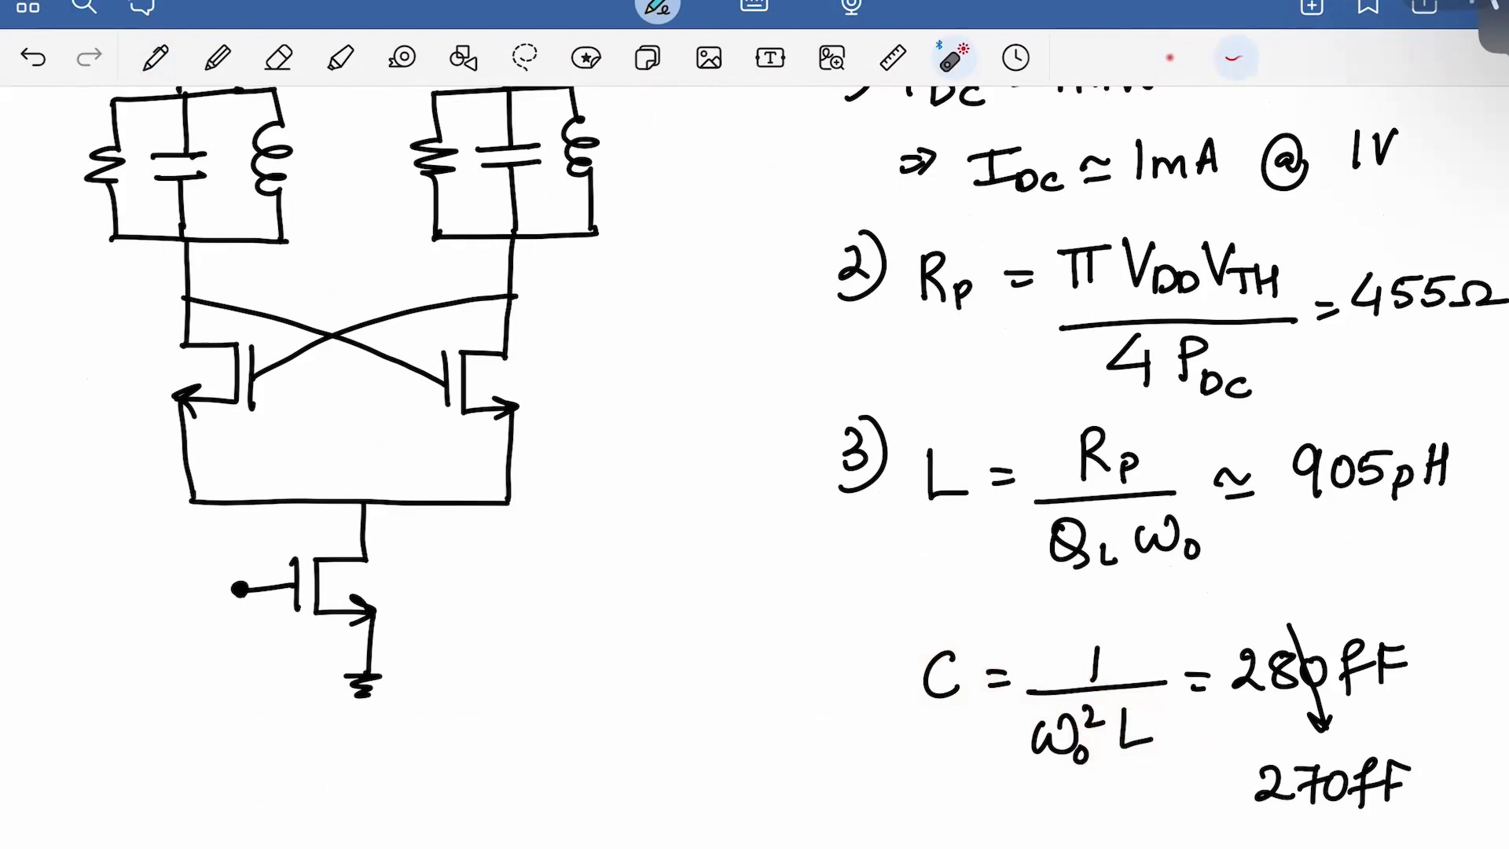
left_click_drag(1097, 790, 1126, 774)
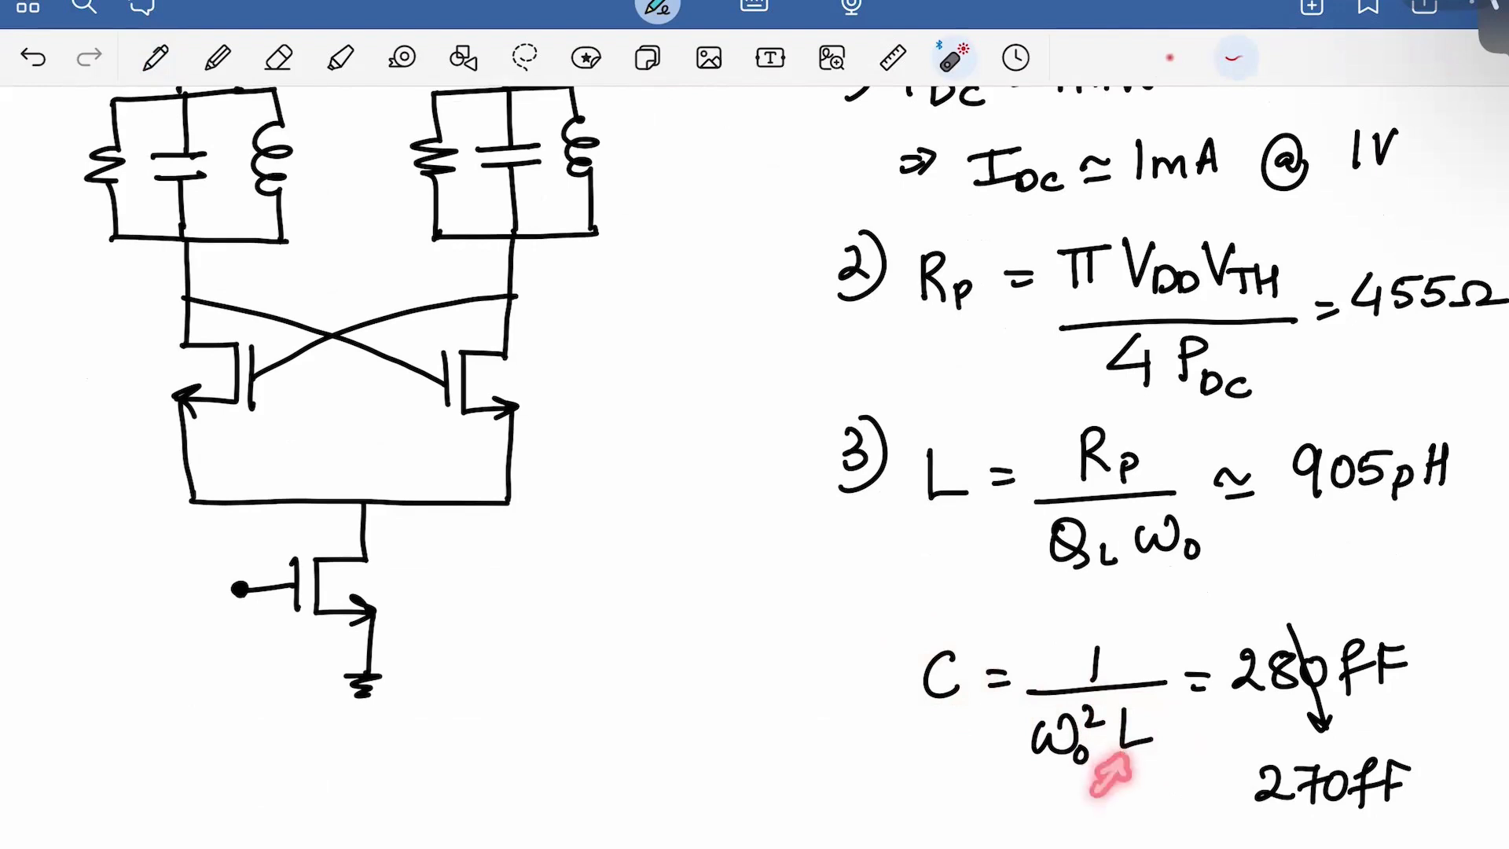
left_click_drag(884, 734, 949, 696)
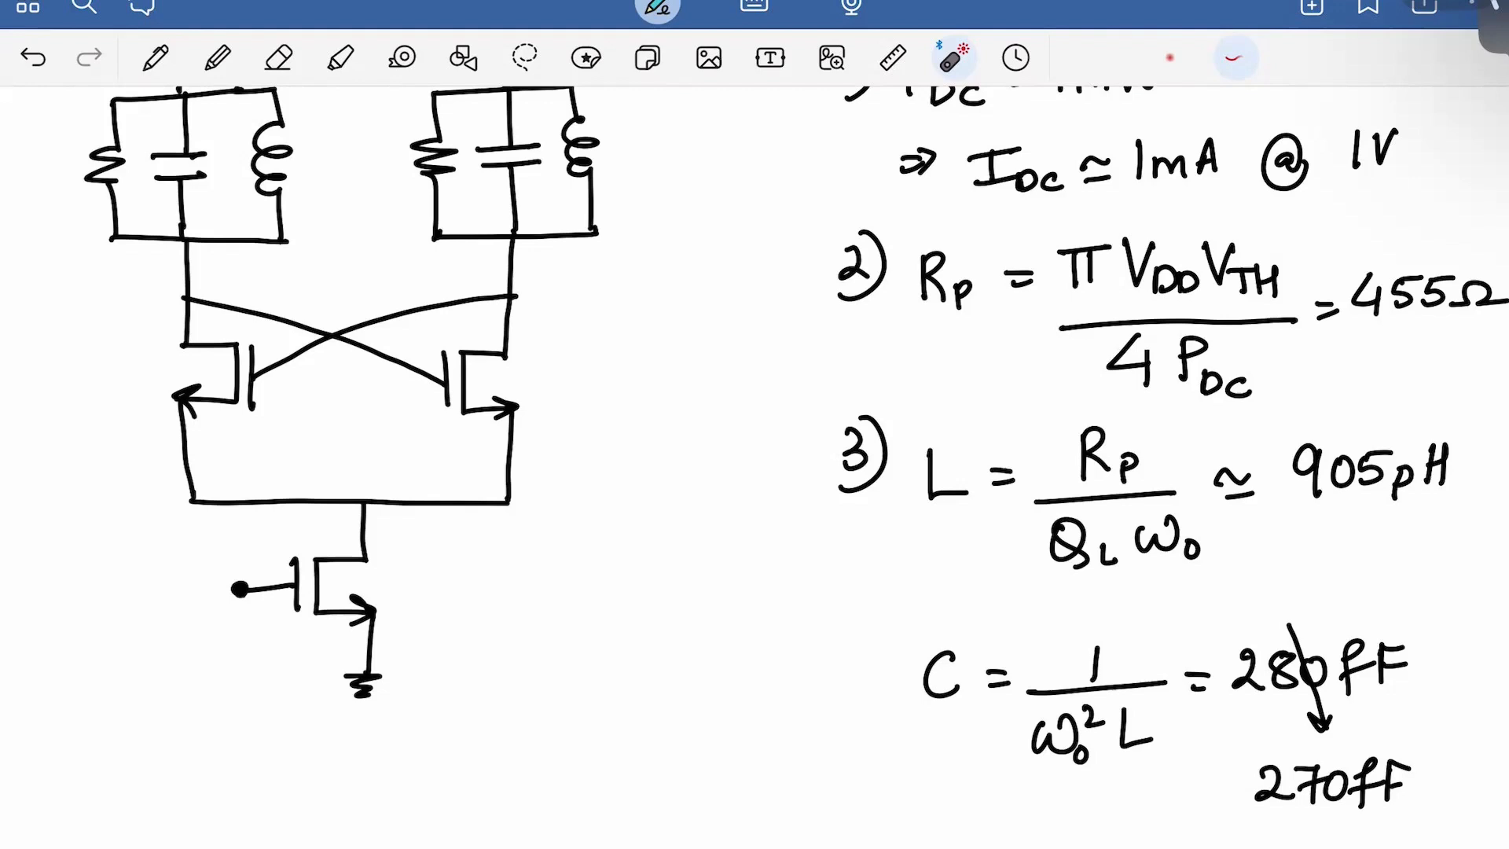
In blue pen, draw a wire down from the tail node and the left varactor
left_click(155, 58)
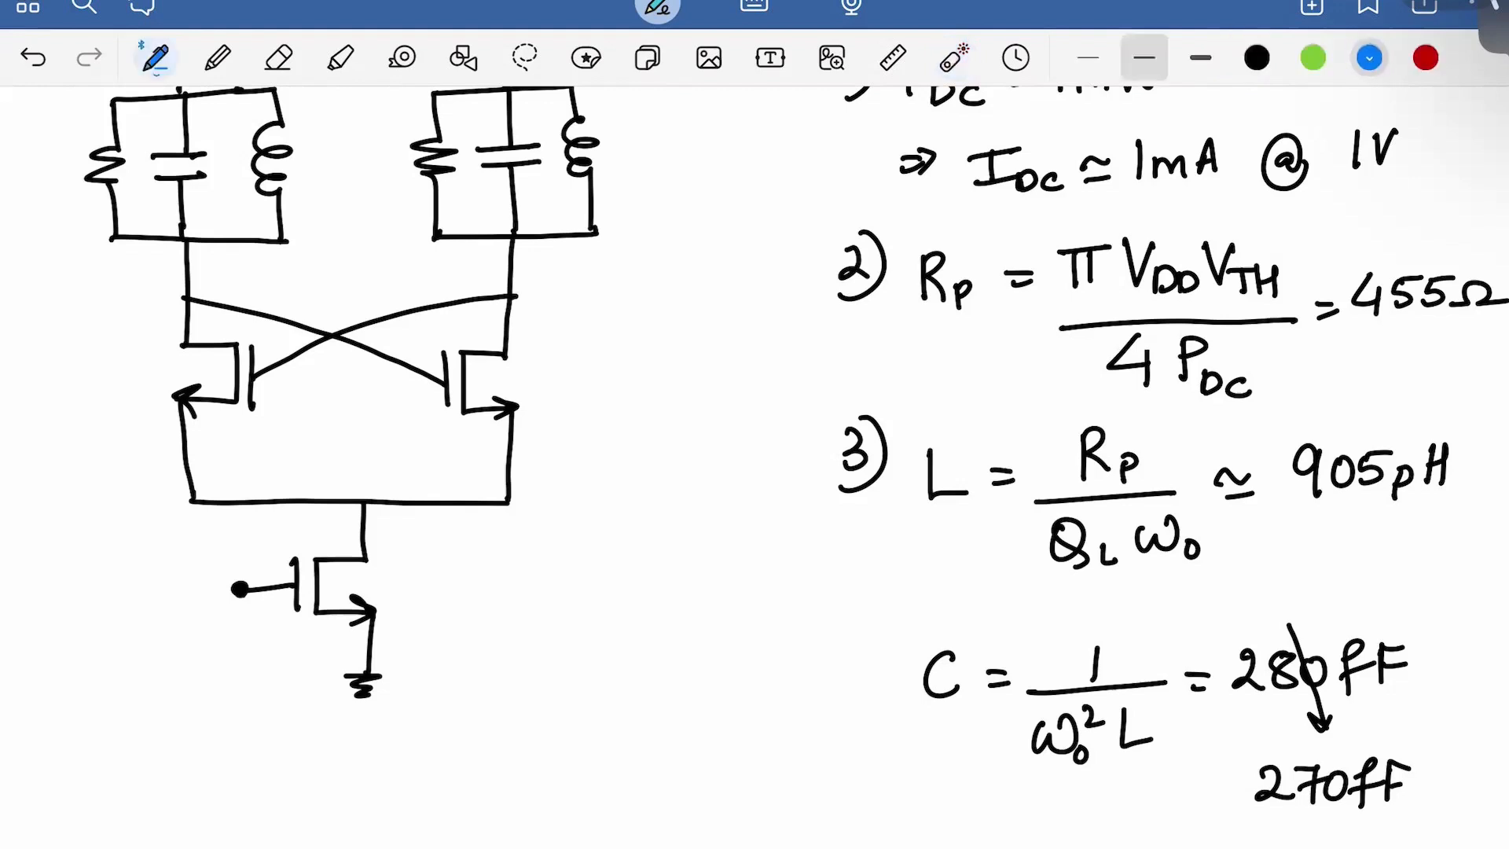
scroll(754, 471, "down", 2)
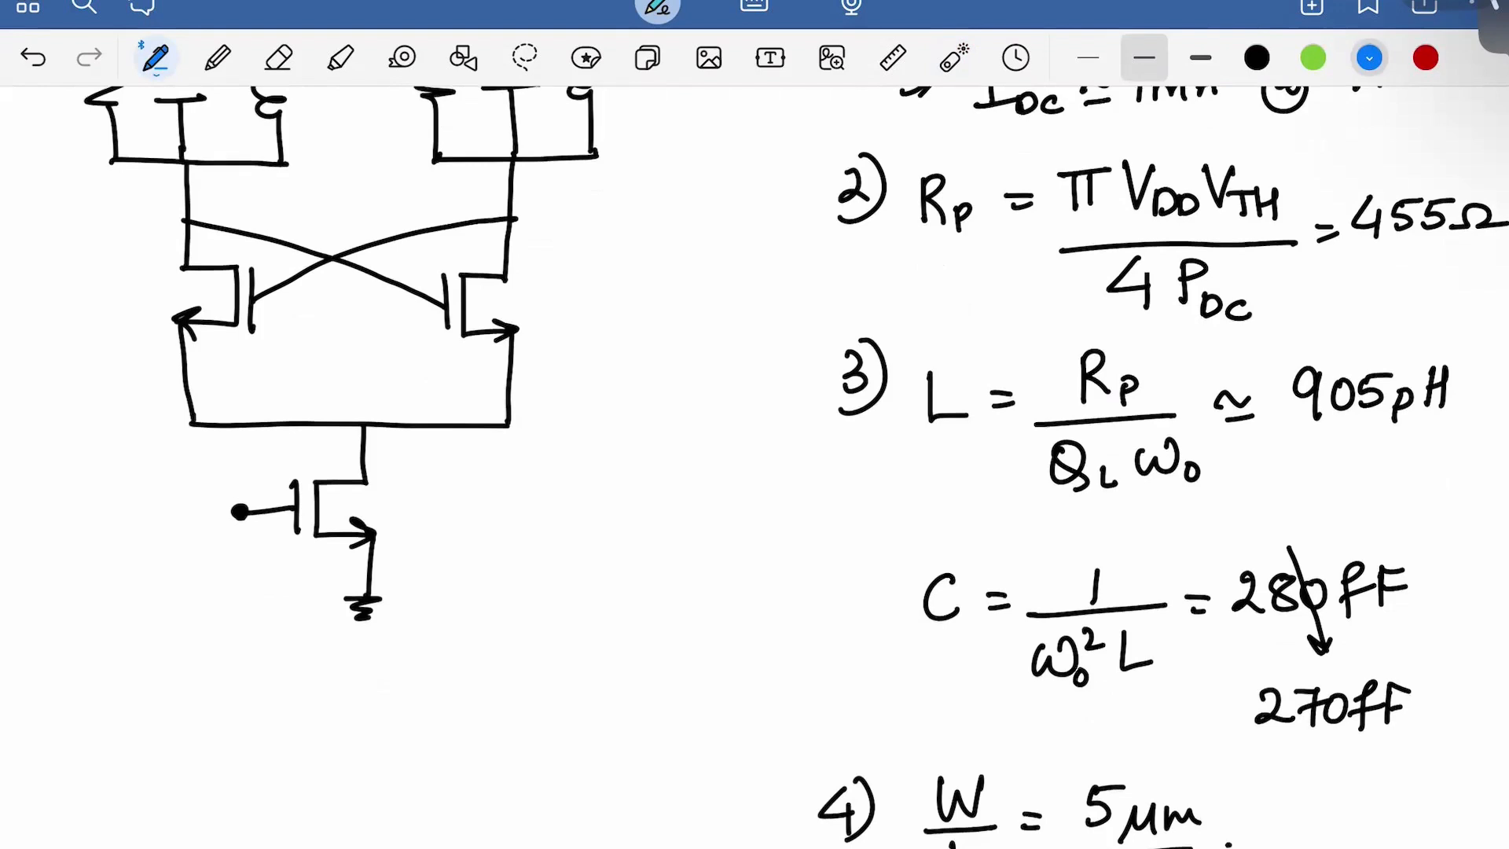
mouse_move(195, 425)
left_mouse_down()
mouse_move(137, 426)
mouse_move(120, 715)
mouse_move(169, 718)
mouse_move(166, 756)
left_mouse_up()
left_click_drag(171, 679, 237, 682)
left_click_drag(163, 757, 227, 755)
mouse_move(235, 682)
left_mouse_down()
mouse_move(228, 756)
mouse_move(249, 698)
mouse_move(242, 752)
mouse_move(391, 719)
mouse_move(393, 755)
left_mouse_up()
Add the plates between the varactors, the right varactor, and arrowheads on both
left_click_drag(421, 674, 414, 749)
left_click_drag(419, 674, 477, 672)
left_click_drag(415, 745, 476, 744)
left_click_drag(483, 672, 484, 743)
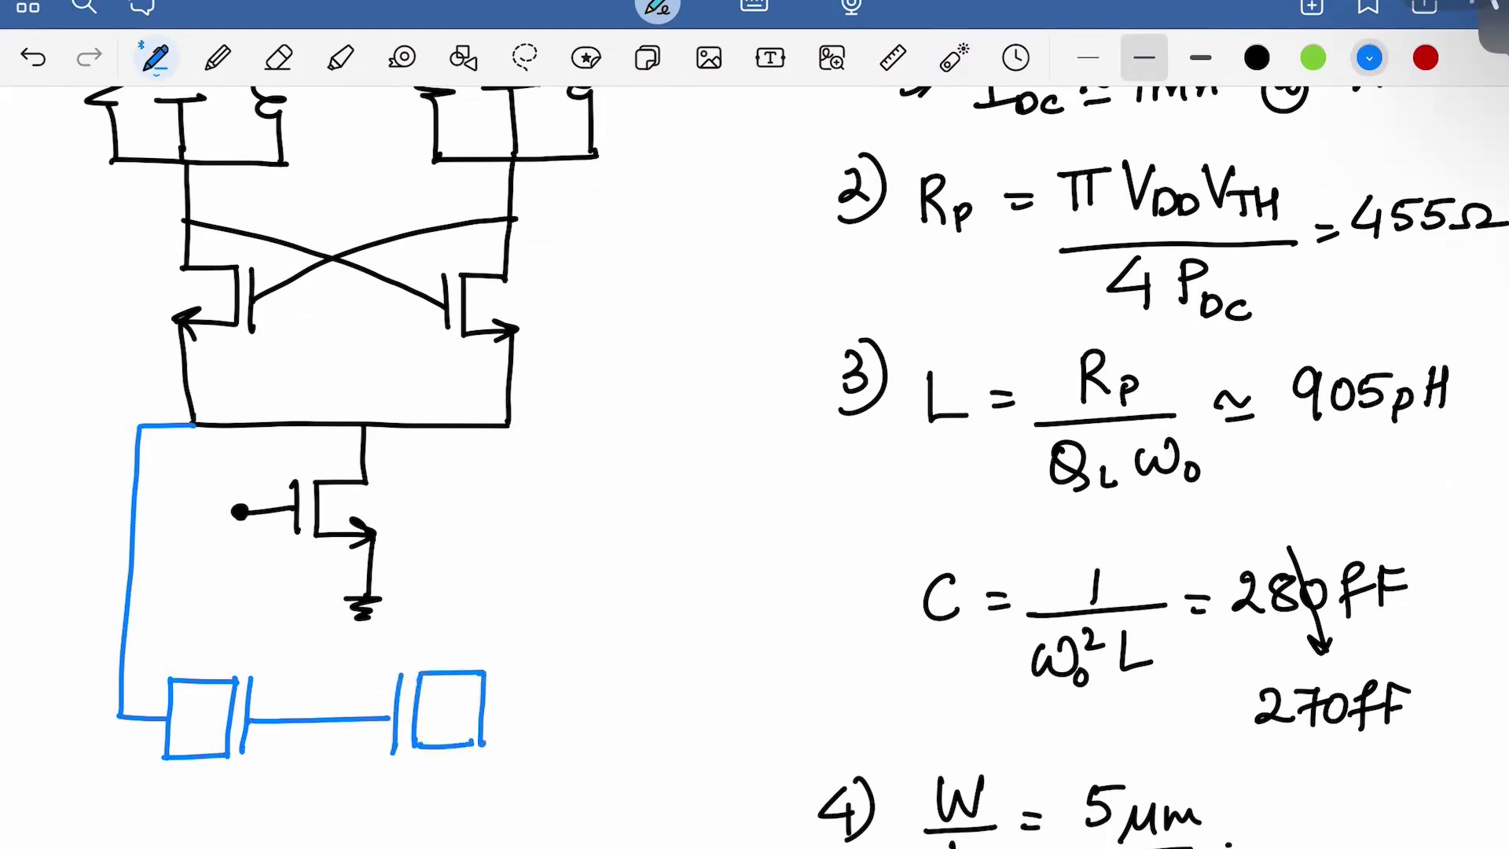
mouse_move(493, 425)
left_mouse_down()
mouse_move(520, 425)
mouse_move(560, 611)
mouse_move(500, 709)
mouse_move(484, 710)
left_mouse_up()
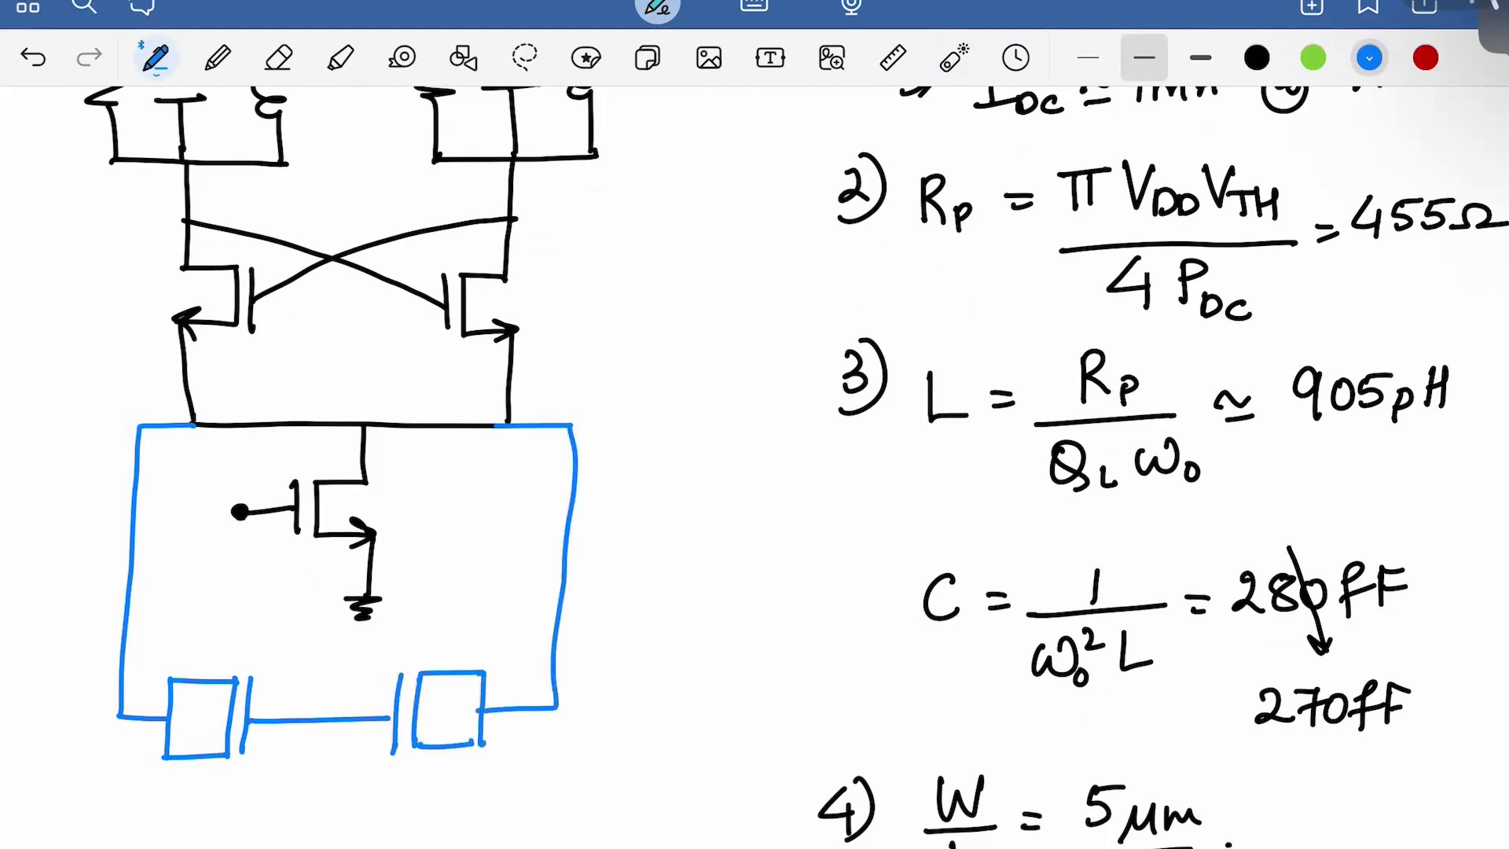
left_click_drag(187, 742, 185, 773)
left_click_drag(463, 734, 462, 759)
In red, draw a brace beside the varactor pair labelled 'fine tuning'
scroll(754, 424, "down", 2)
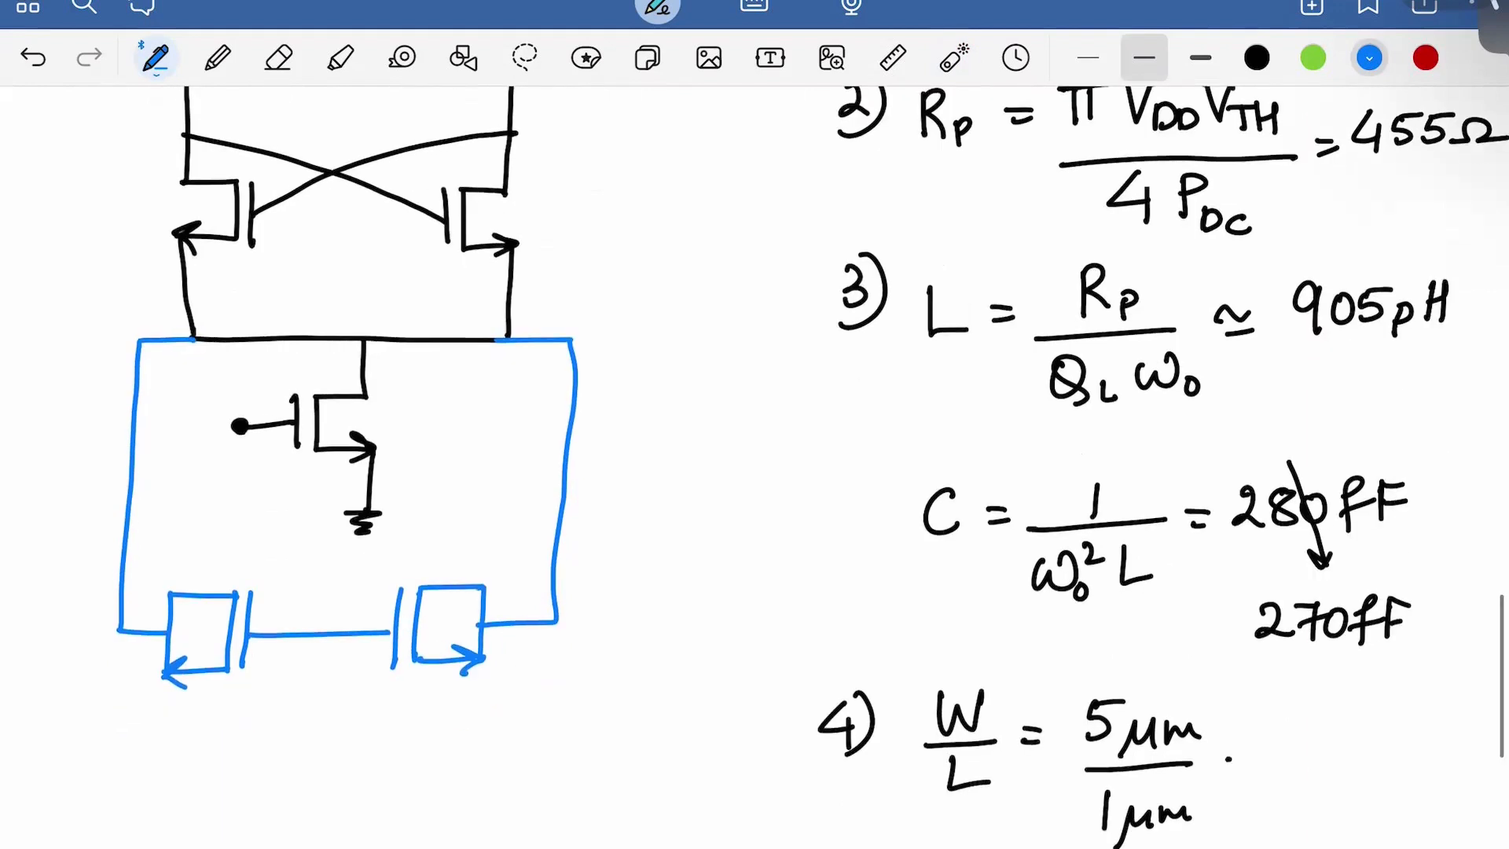
left_click(1425, 58)
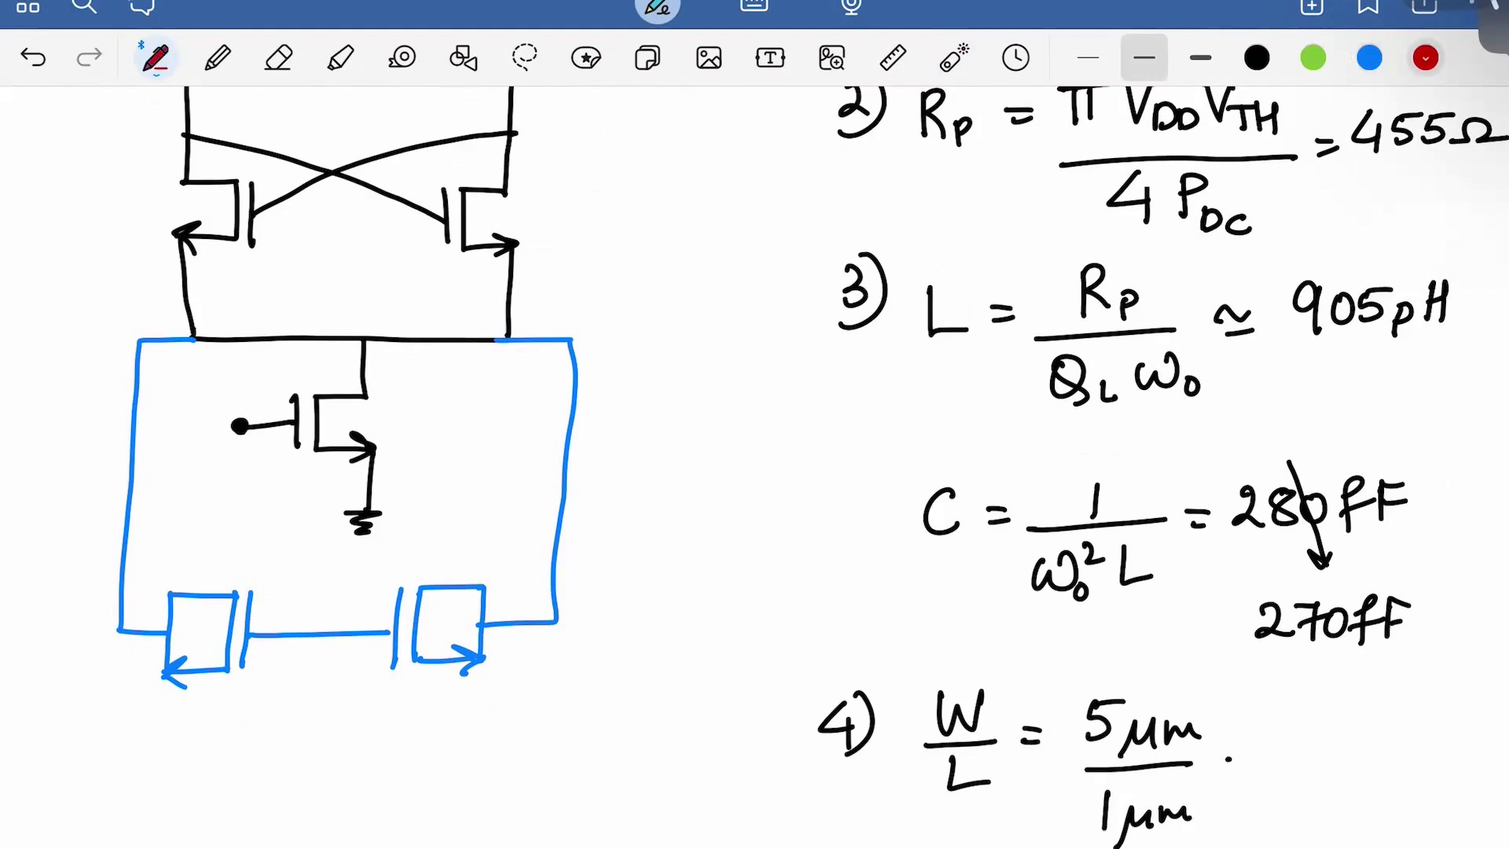
mouse_move(579, 567)
left_mouse_down()
mouse_move(591, 649)
mouse_move(578, 658)
left_mouse_up()
left_click_drag(649, 558, 629, 625)
left_click_drag(619, 604, 637, 601)
mouse_move(653, 594)
left_mouse_down()
mouse_move(660, 617)
mouse_move(719, 613)
left_mouse_up()
mouse_move(629, 639)
left_mouse_down()
mouse_move(628, 674)
mouse_move(638, 657)
left_mouse_up()
mouse_move(638, 652)
left_mouse_down()
mouse_move(672, 674)
mouse_move(710, 671)
left_mouse_up()
left_click(706, 643)
mouse_move(714, 671)
left_mouse_down()
mouse_move(724, 652)
mouse_move(732, 672)
left_mouse_up()
left_click_drag(751, 657, 735, 707)
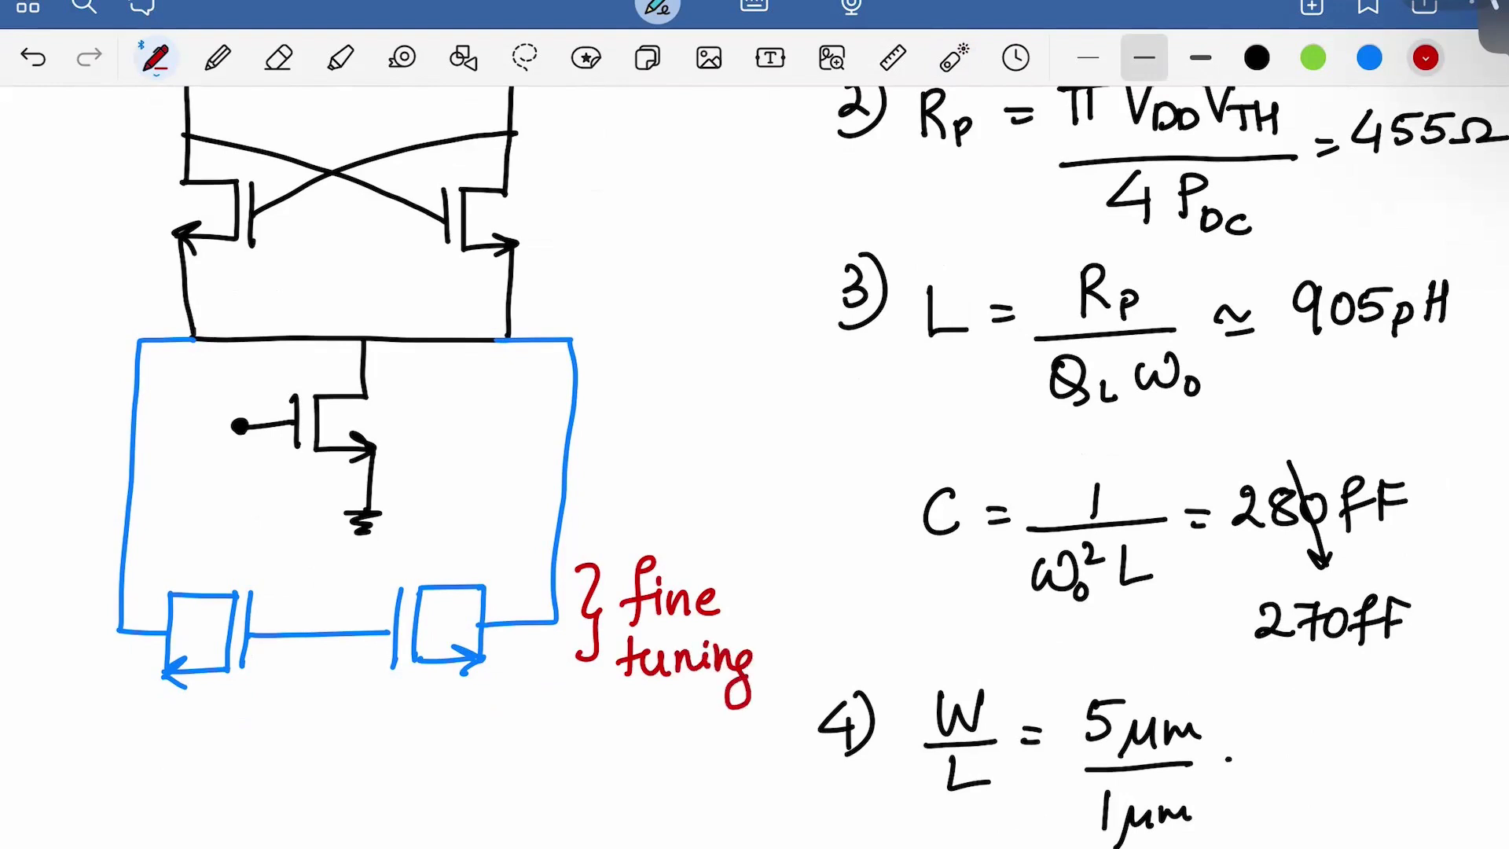
scroll(812, 467, "down", 1)
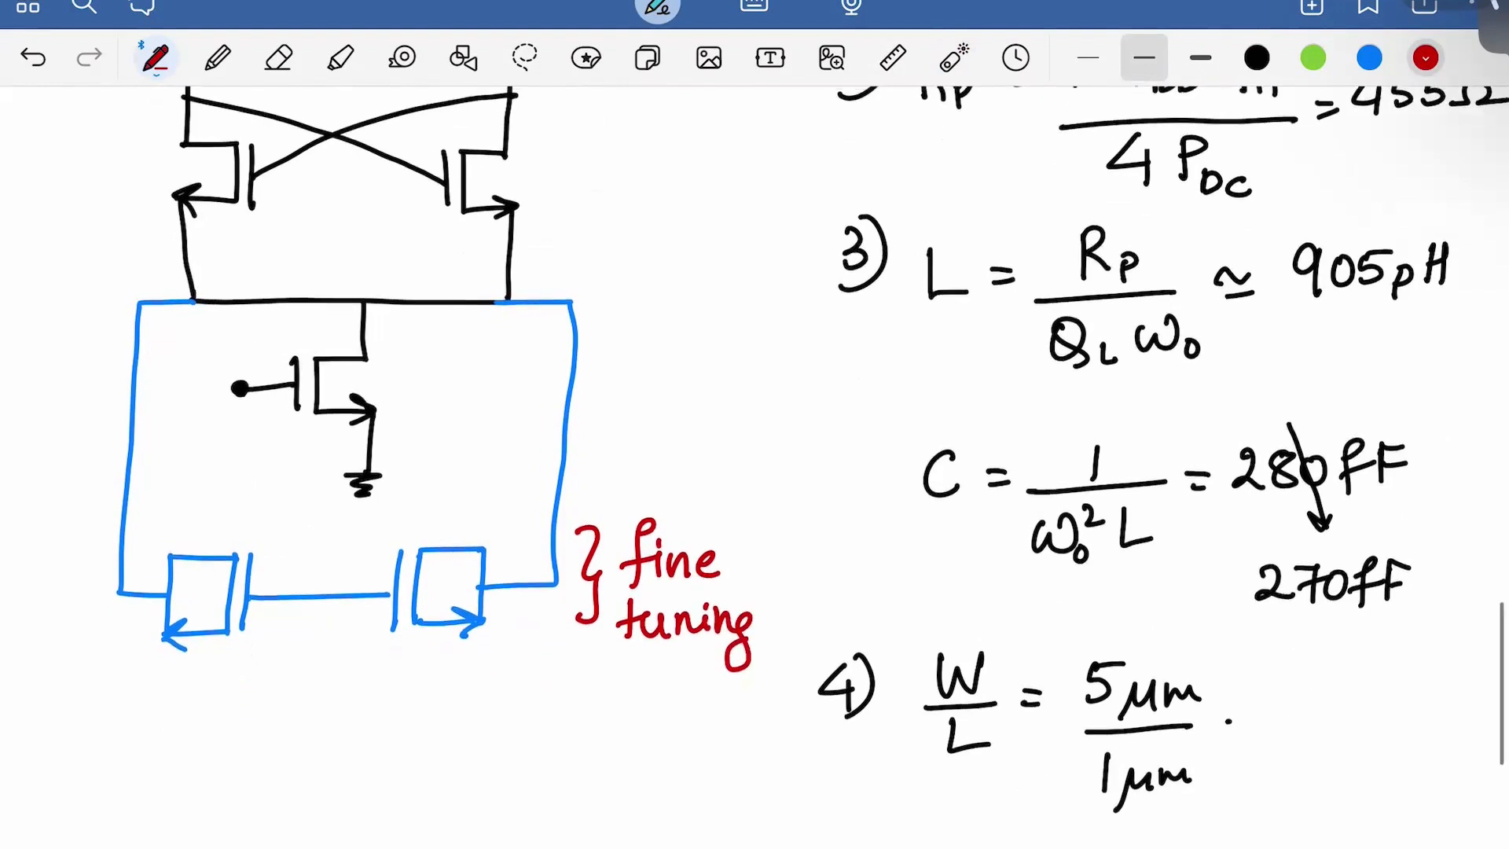
In blue, extend the left rail and draw the first switched-capacitor branch to the right rail
left_click(1369, 57)
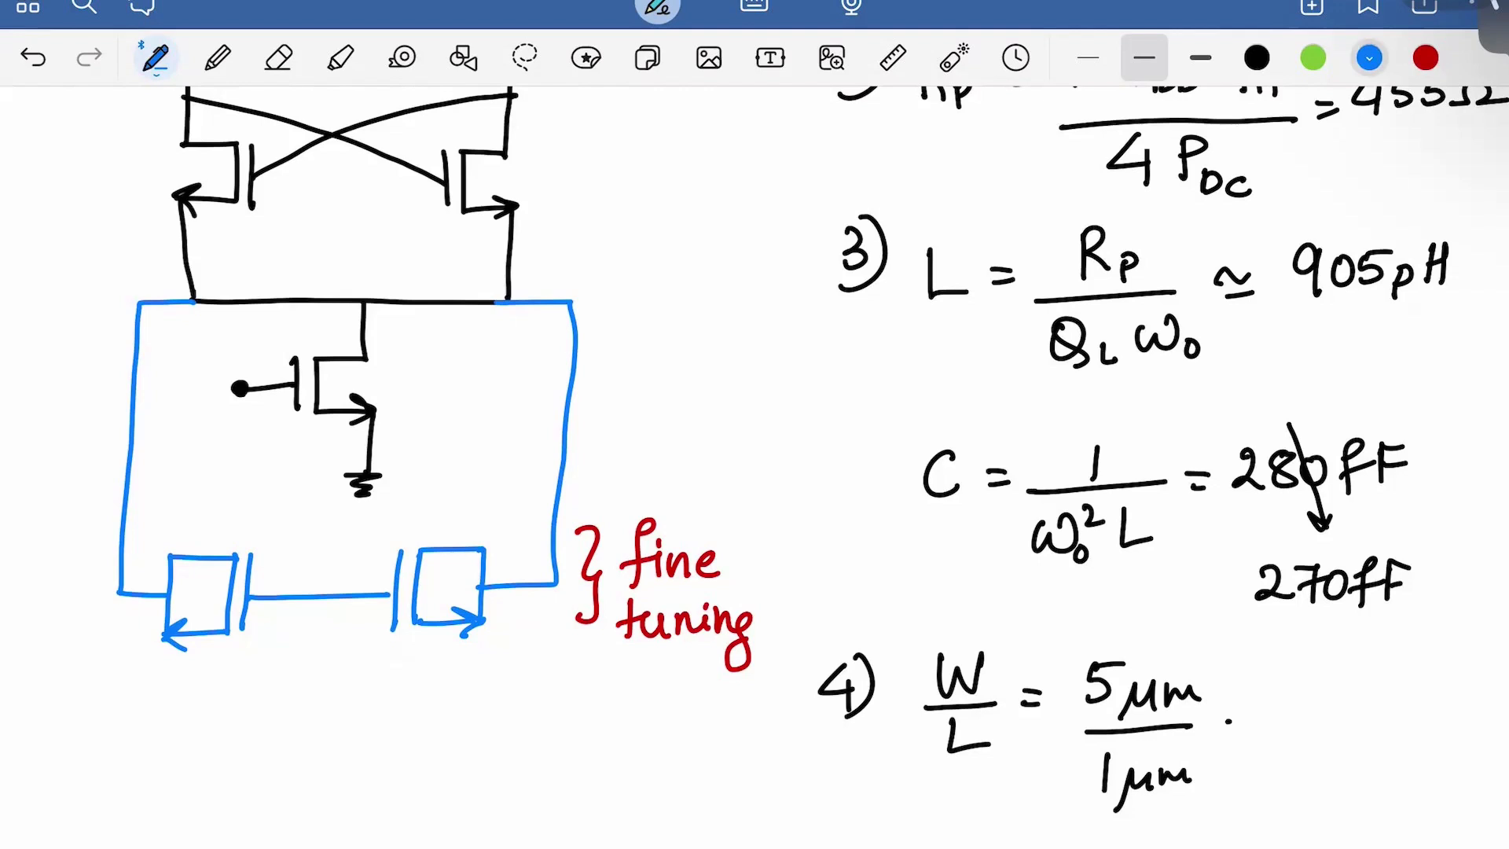
scroll(755, 472, "down", 2)
mouse_move(119, 496)
left_mouse_down()
mouse_move(118, 688)
mouse_move(191, 688)
mouse_move(193, 720)
left_mouse_up()
mouse_move(213, 655)
left_mouse_down()
mouse_move(212, 721)
mouse_move(334, 653)
mouse_move(419, 689)
mouse_move(421, 717)
left_mouse_up()
left_click(336, 692)
mouse_move(441, 653)
left_mouse_down()
mouse_move(441, 714)
mouse_move(545, 679)
left_mouse_up()
mouse_move(557, 488)
left_mouse_down()
mouse_move(552, 678)
mouse_move(537, 680)
left_mouse_up()
Draw a second switched-capacitor branch below, with dots showing more branches repeat
scroll(755, 471, "down", 2)
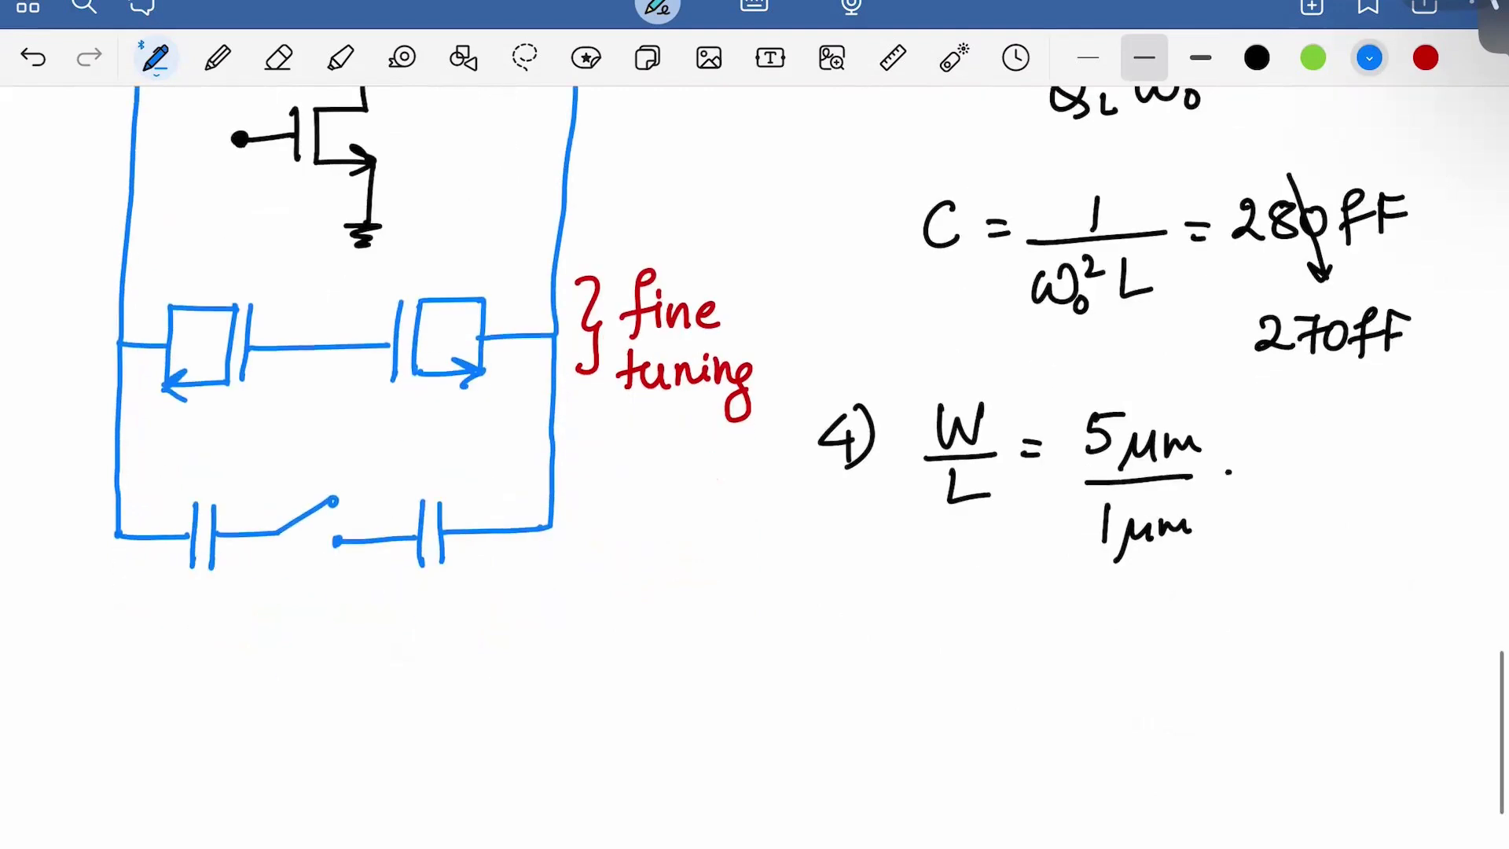
mouse_move(116, 538)
left_mouse_down()
mouse_move(115, 645)
mouse_move(177, 645)
mouse_move(177, 672)
left_mouse_up()
mouse_move(202, 614)
left_mouse_down()
mouse_move(202, 667)
mouse_move(314, 615)
mouse_move(413, 652)
mouse_move(409, 686)
left_mouse_up()
left_click_drag(426, 629, 425, 688)
left_click_drag(315, 655, 320, 656)
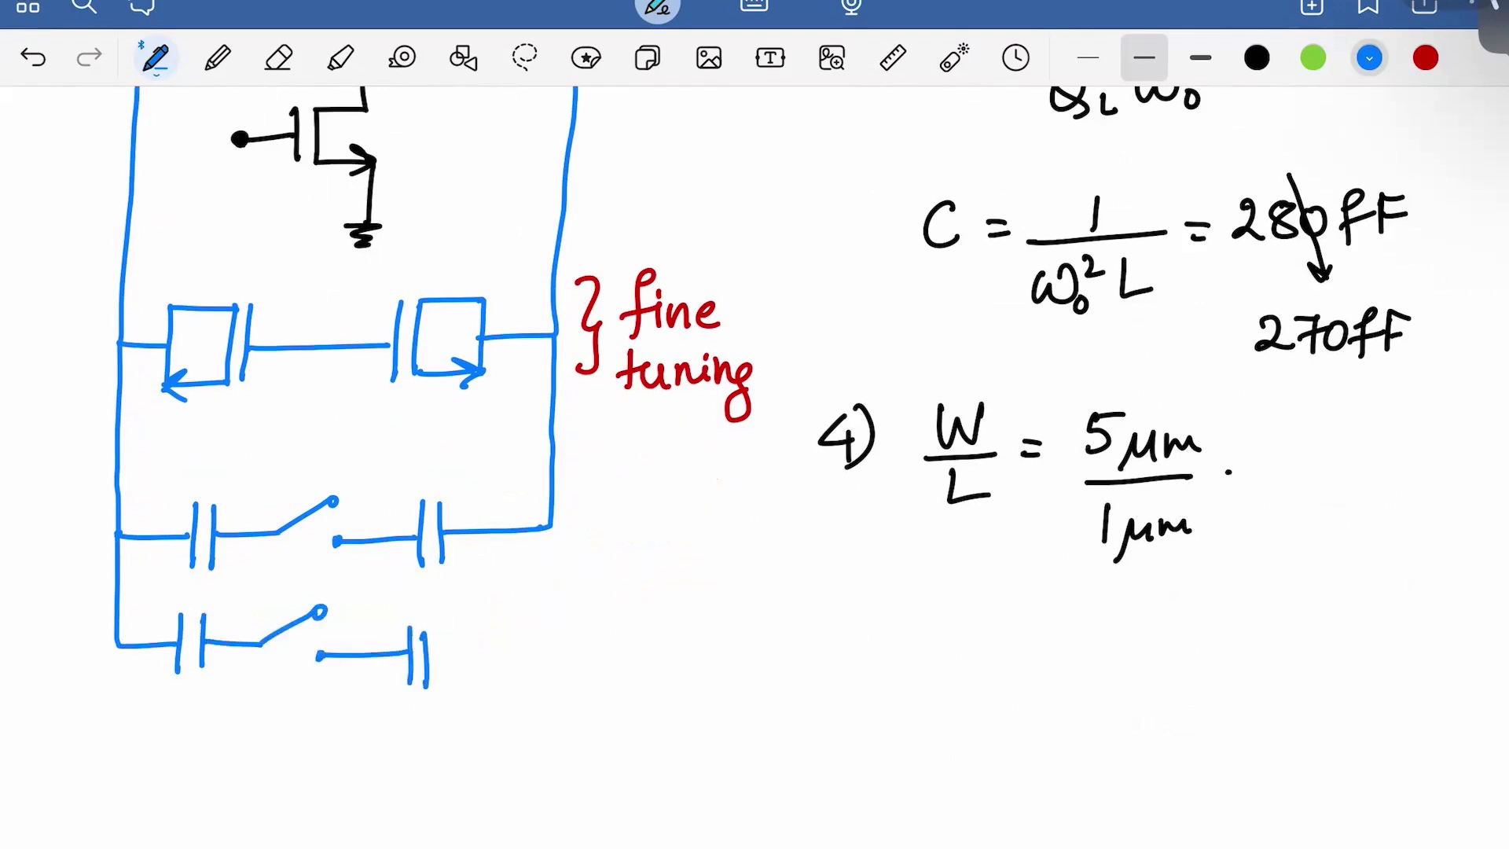
mouse_move(544, 525)
left_mouse_down()
mouse_move(541, 637)
mouse_move(429, 649)
left_mouse_up()
left_click_drag(322, 689, 323, 700)
left_click(327, 722)
left_click(324, 745)
left_click(324, 771)
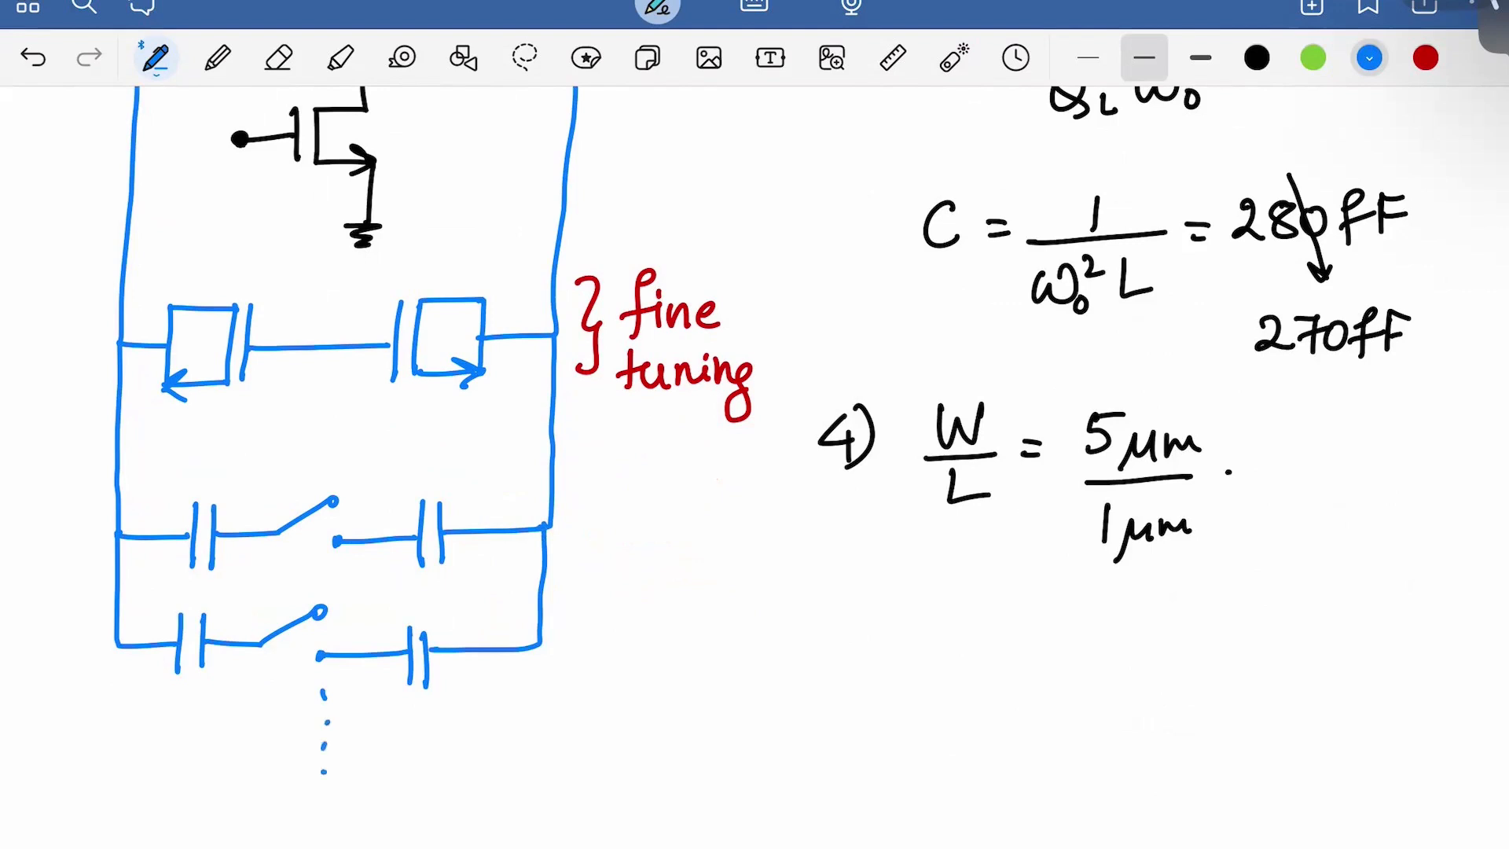
Draw the final switched-capacitor branch, undoing a misplaced plate, and connect it to the right rail
mouse_move(116, 646)
left_mouse_down()
mouse_move(120, 840)
mouse_move(185, 838)
mouse_move(184, 802)
mouse_move(185, 848)
left_mouse_up()
mouse_move(201, 798)
left_mouse_down()
mouse_move(203, 848)
mouse_move(312, 796)
mouse_move(419, 848)
left_mouse_up()
left_click(311, 795)
left_click(331, 839)
mouse_move(429, 798)
left_mouse_down()
mouse_move(428, 848)
mouse_move(514, 825)
left_mouse_up()
key("ctrl+z")
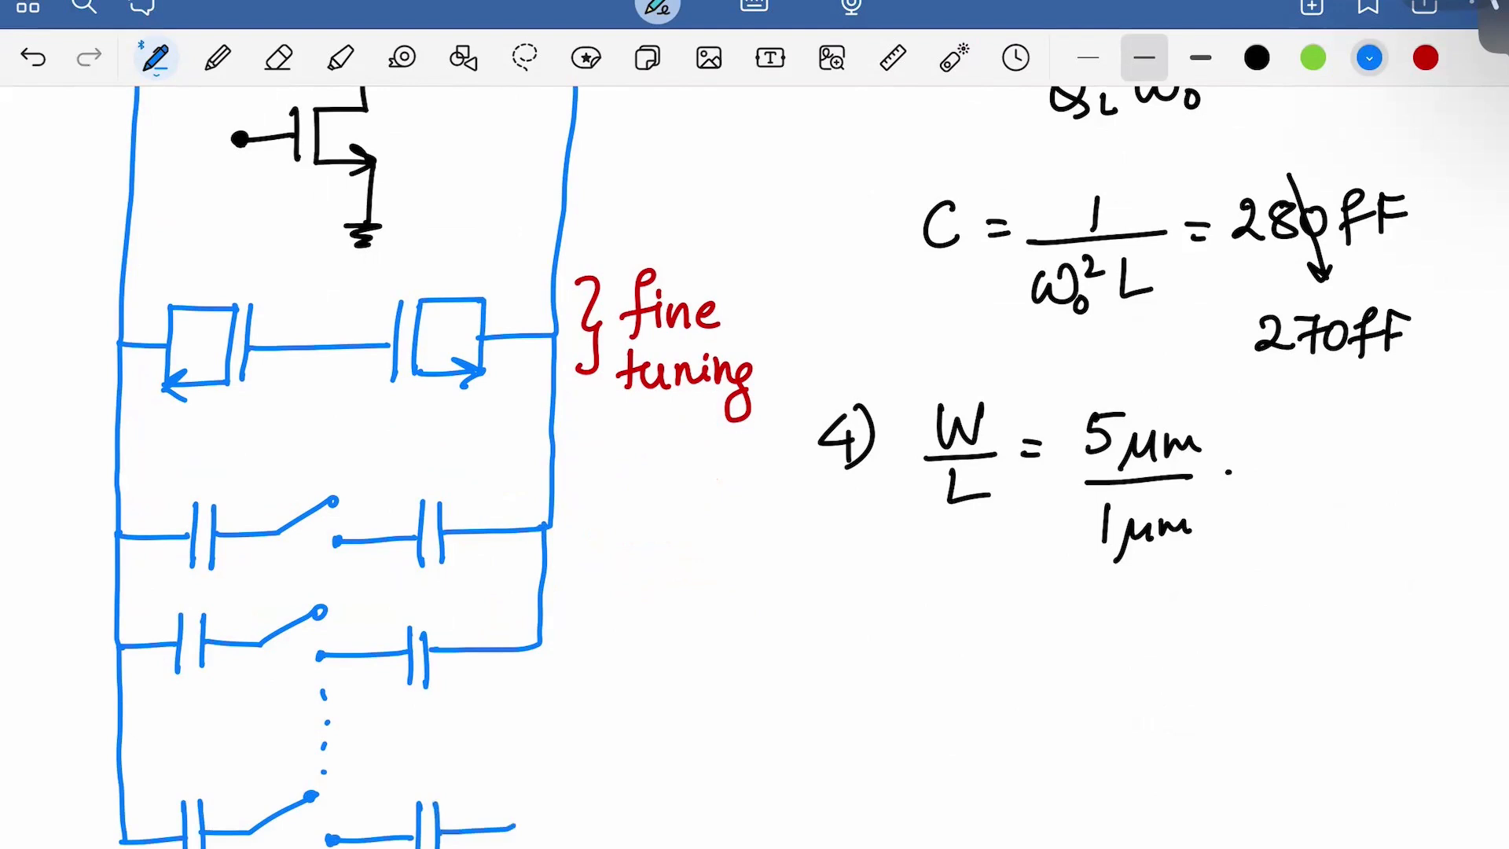
left_click_drag(541, 643, 513, 827)
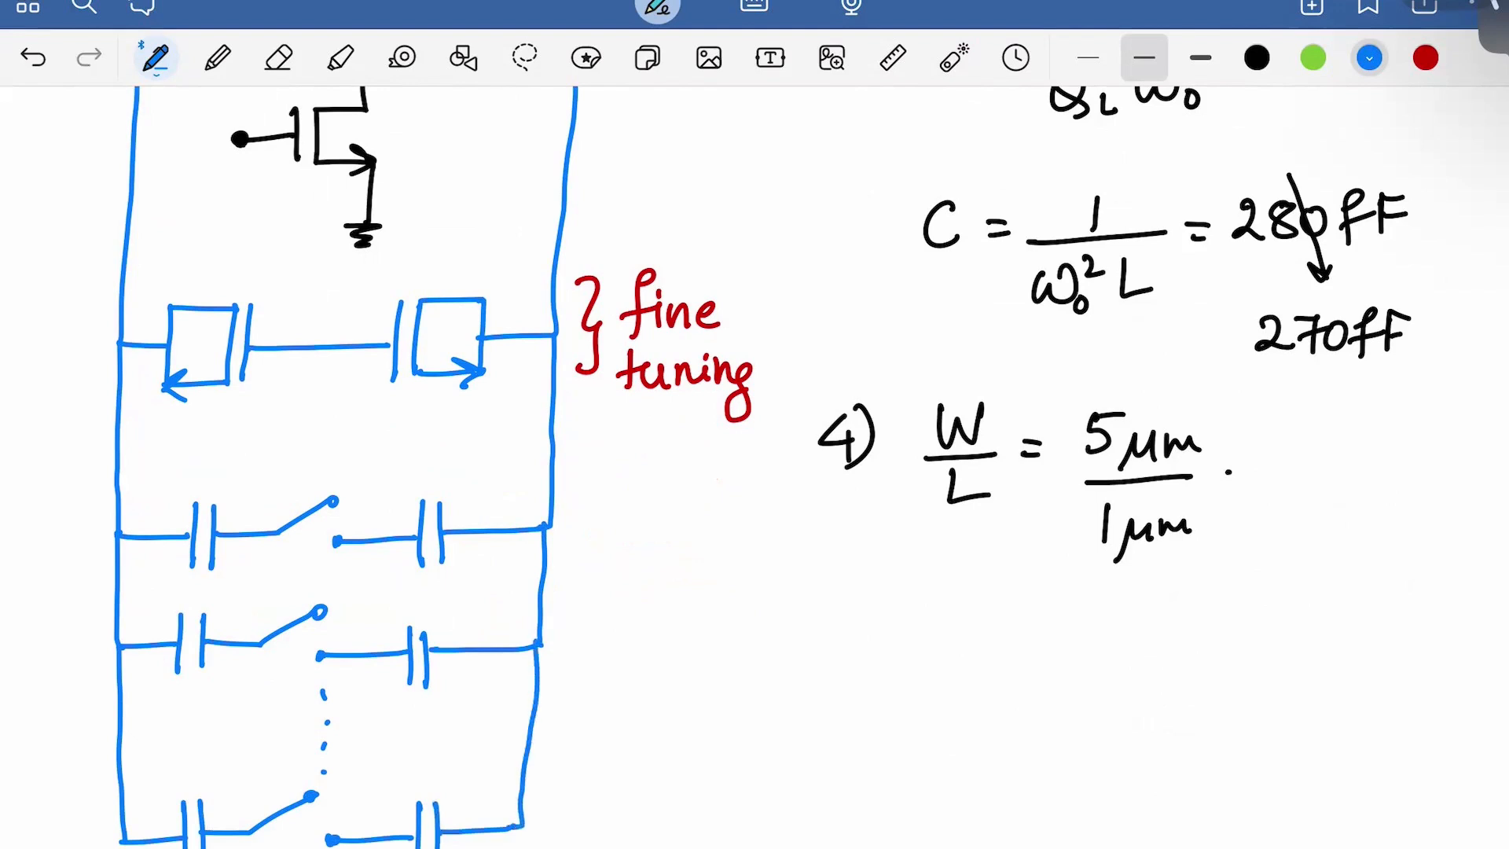
In red, draw a brace down the switch rows and write 'discrete' beside it
scroll(810, 466, "up", 1)
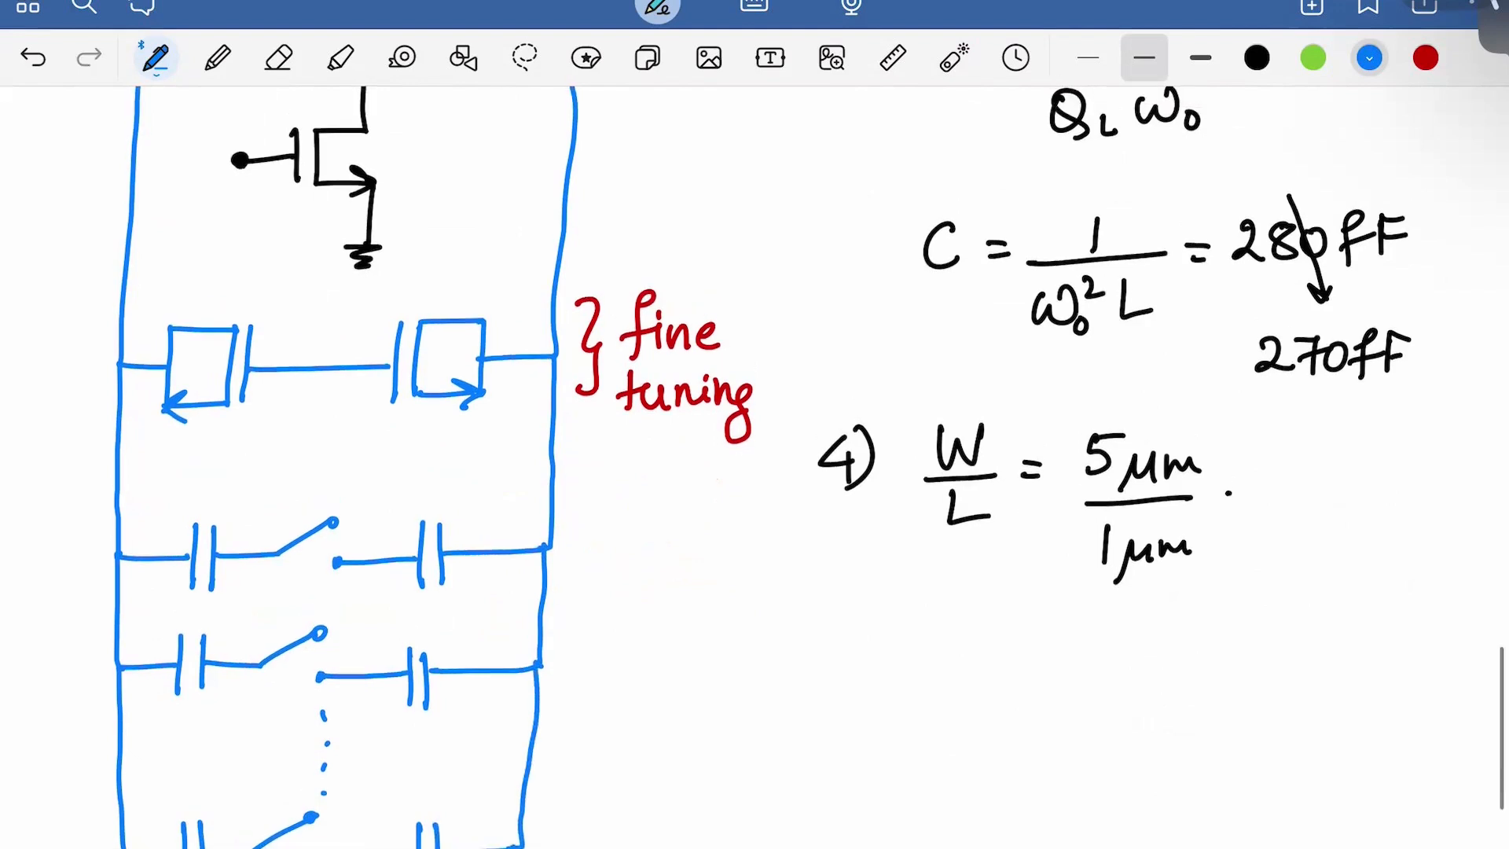
left_click(1425, 57)
mouse_move(563, 535)
left_mouse_down()
mouse_move(590, 657)
mouse_move(552, 821)
left_mouse_up()
left_click_drag(635, 629, 654, 656)
left_click(669, 616)
mouse_move(664, 633)
left_mouse_down()
mouse_move(666, 657)
mouse_move(705, 657)
left_mouse_up()
left_click_drag(711, 632, 793, 651)
mouse_move(769, 627)
left_mouse_down()
mouse_move(787, 625)
mouse_move(808, 654)
left_mouse_up()
Write 'tuning' beneath 'discrete' to complete the red label
left_click_drag(628, 704, 627, 758)
left_click_drag(610, 740, 629, 738)
left_click_drag(635, 727, 733, 750)
left_click(726, 717)
mouse_move(740, 750)
left_mouse_down()
mouse_move(752, 730)
mouse_move(757, 750)
left_mouse_up()
left_click_drag(778, 743, 761, 775)
left_click(790, 741)
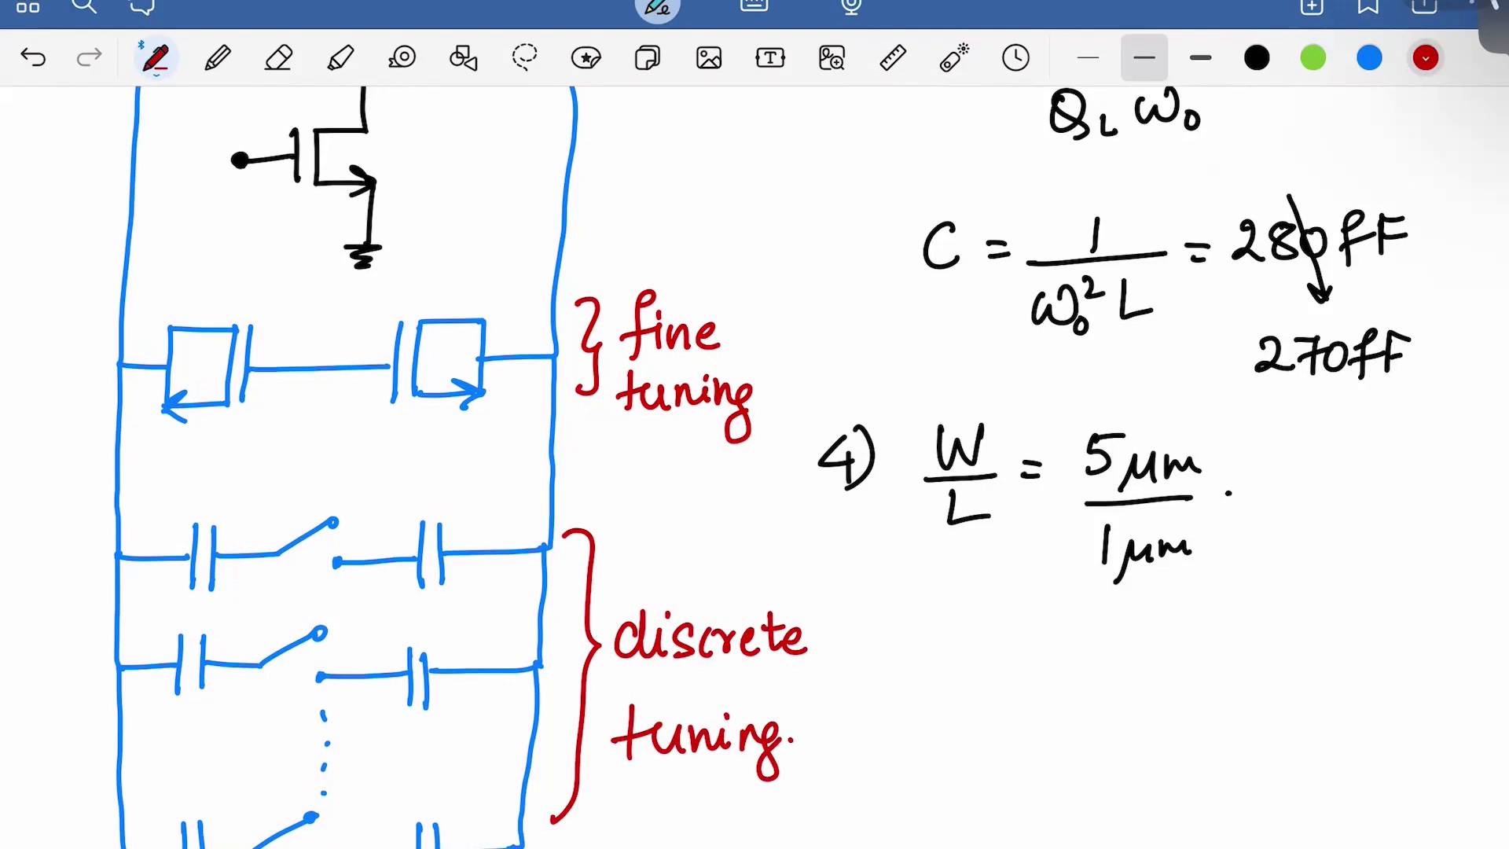
scroll(754, 471, "down", 2)
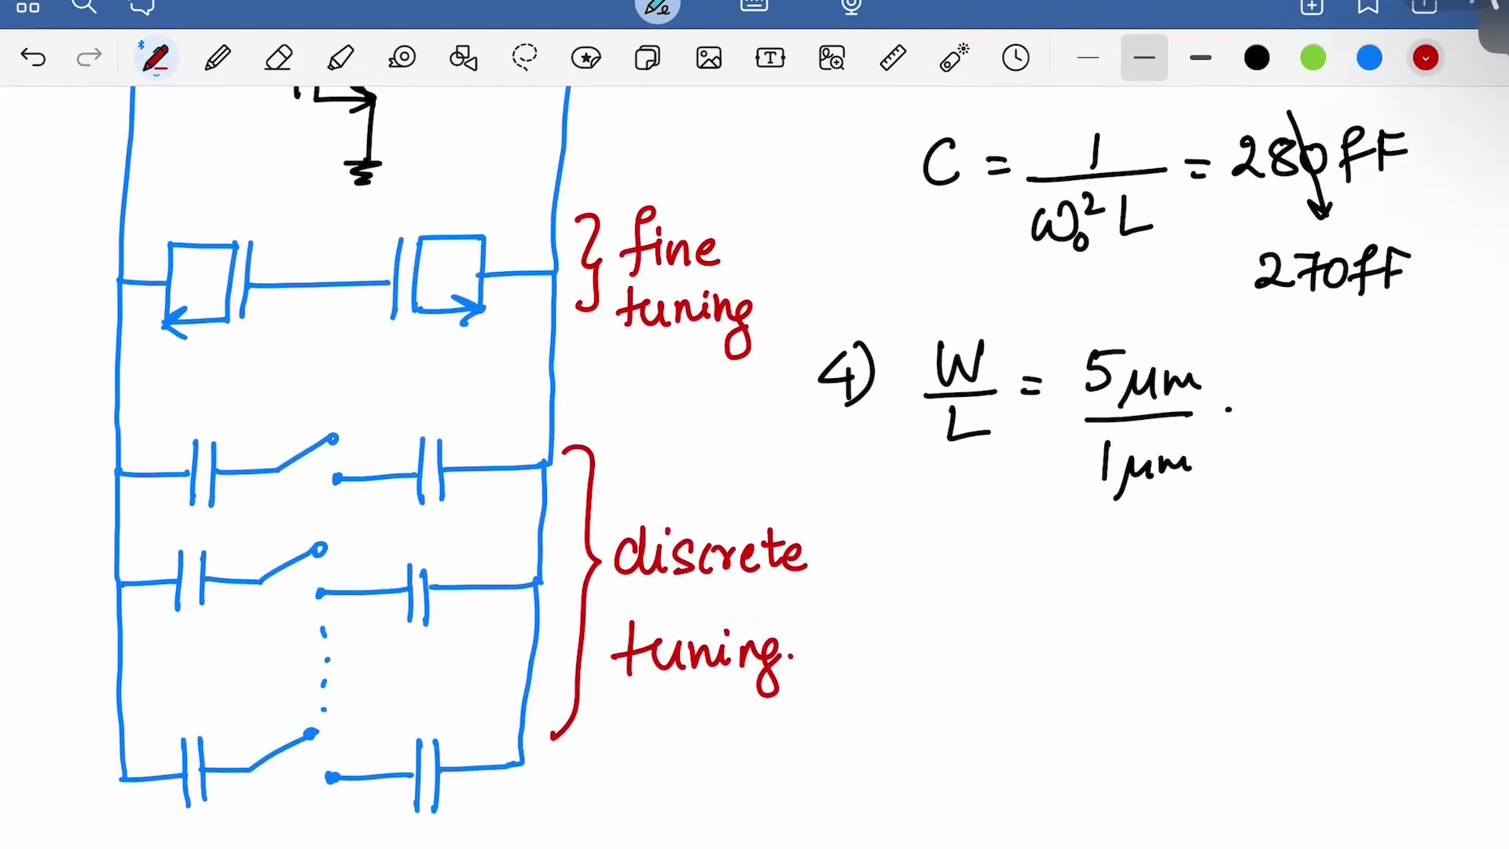
scroll(754, 471, "up", 1)
left_click(1313, 57)
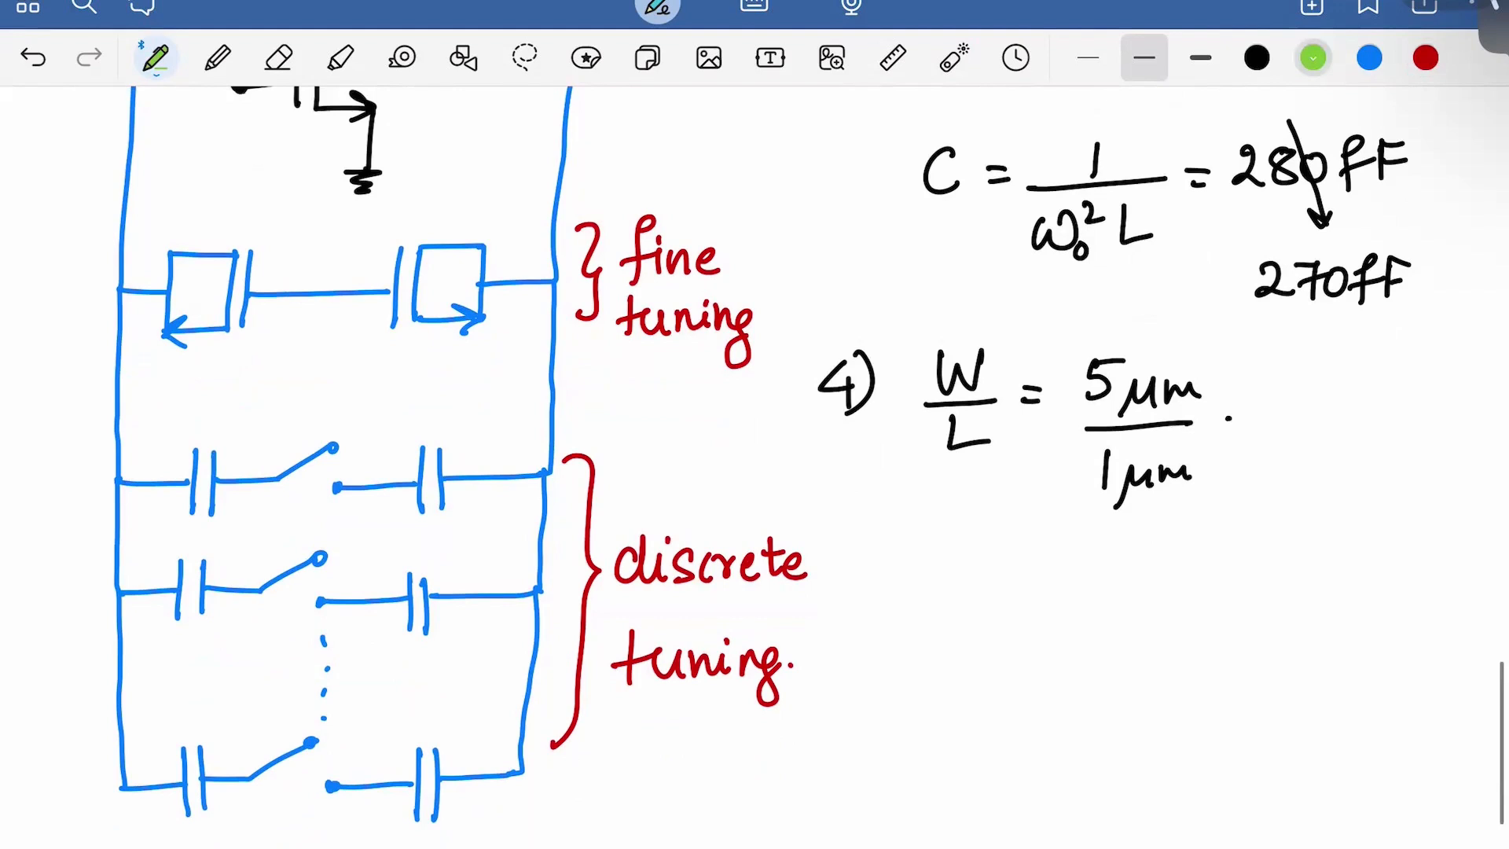
mouse_move(982, 578)
left_mouse_down()
mouse_move(987, 603)
mouse_move(1036, 618)
mouse_move(1061, 583)
left_mouse_up()
mouse_move(1108, 569)
left_mouse_down()
mouse_move(1095, 608)
mouse_move(1113, 619)
left_mouse_up()
left_click_drag(1130, 572, 1130, 611)
left_click_drag(1134, 594, 1171, 641)
left_click_drag(1226, 579, 1234, 605)
mouse_move(1273, 552)
left_mouse_down()
mouse_move(1271, 601)
mouse_move(1328, 599)
mouse_move(1381, 552)
left_mouse_up()
Write 'PNFoM ≃ 185dB' on the next line
left_click_drag(996, 680, 997, 734)
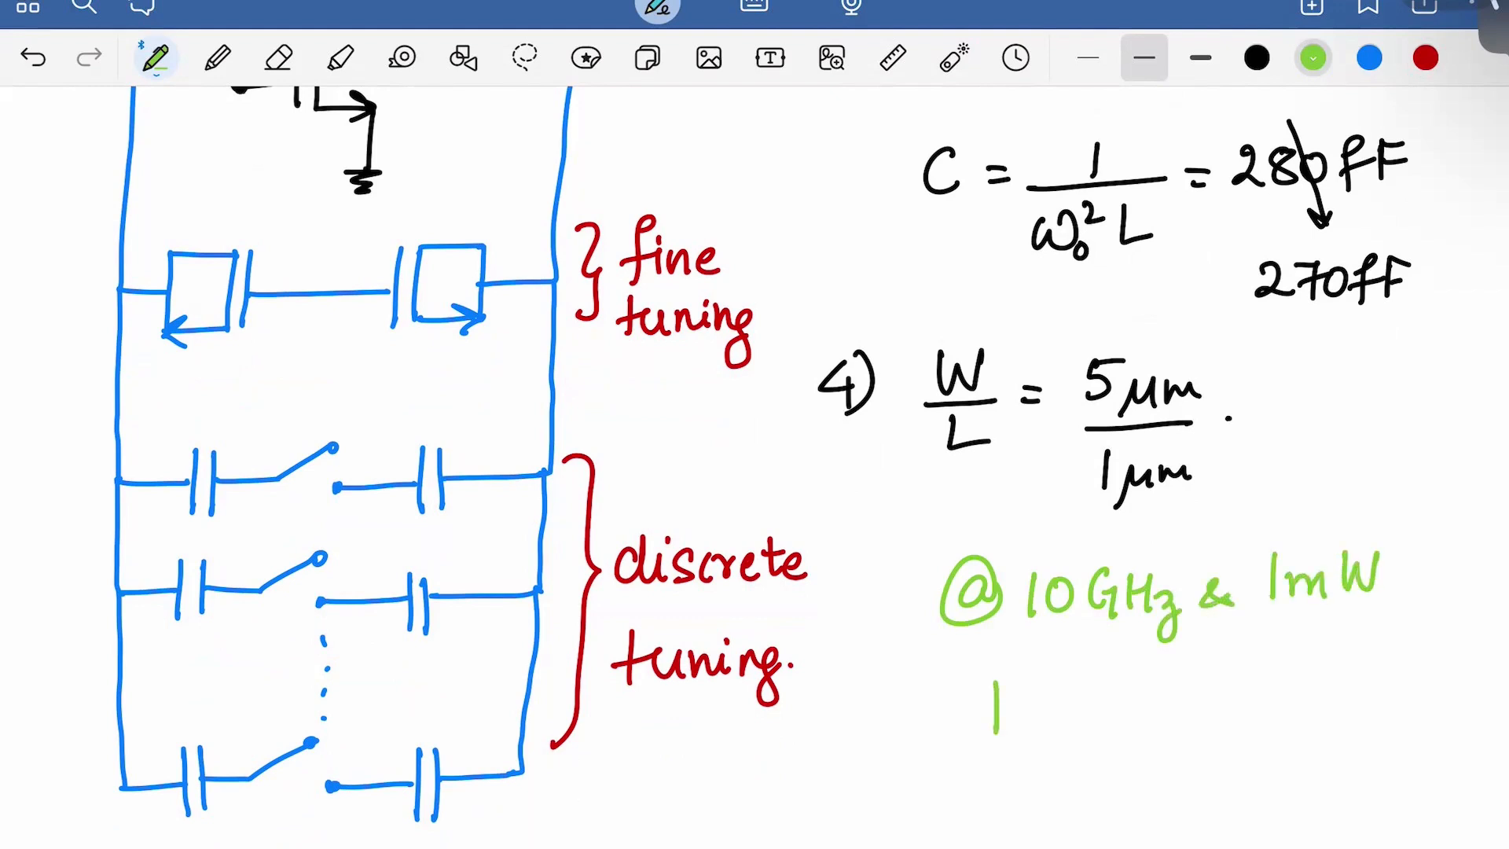
mouse_move(997, 677)
left_mouse_down()
mouse_move(998, 702)
mouse_move(1063, 673)
mouse_move(1063, 707)
mouse_move(1109, 676)
mouse_move(1111, 698)
left_mouse_up()
mouse_move(1120, 691)
left_mouse_down()
mouse_move(1153, 682)
mouse_move(1161, 717)
mouse_move(1224, 682)
mouse_move(1223, 708)
mouse_move(1261, 702)
left_mouse_up()
mouse_move(1295, 668)
left_mouse_down()
mouse_move(1277, 682)
mouse_move(1294, 669)
mouse_move(1313, 698)
left_mouse_up()
mouse_move(1314, 668)
left_mouse_down()
mouse_move(1338, 665)
mouse_move(1377, 701)
mouse_move(1407, 681)
mouse_move(1387, 700)
left_mouse_up()
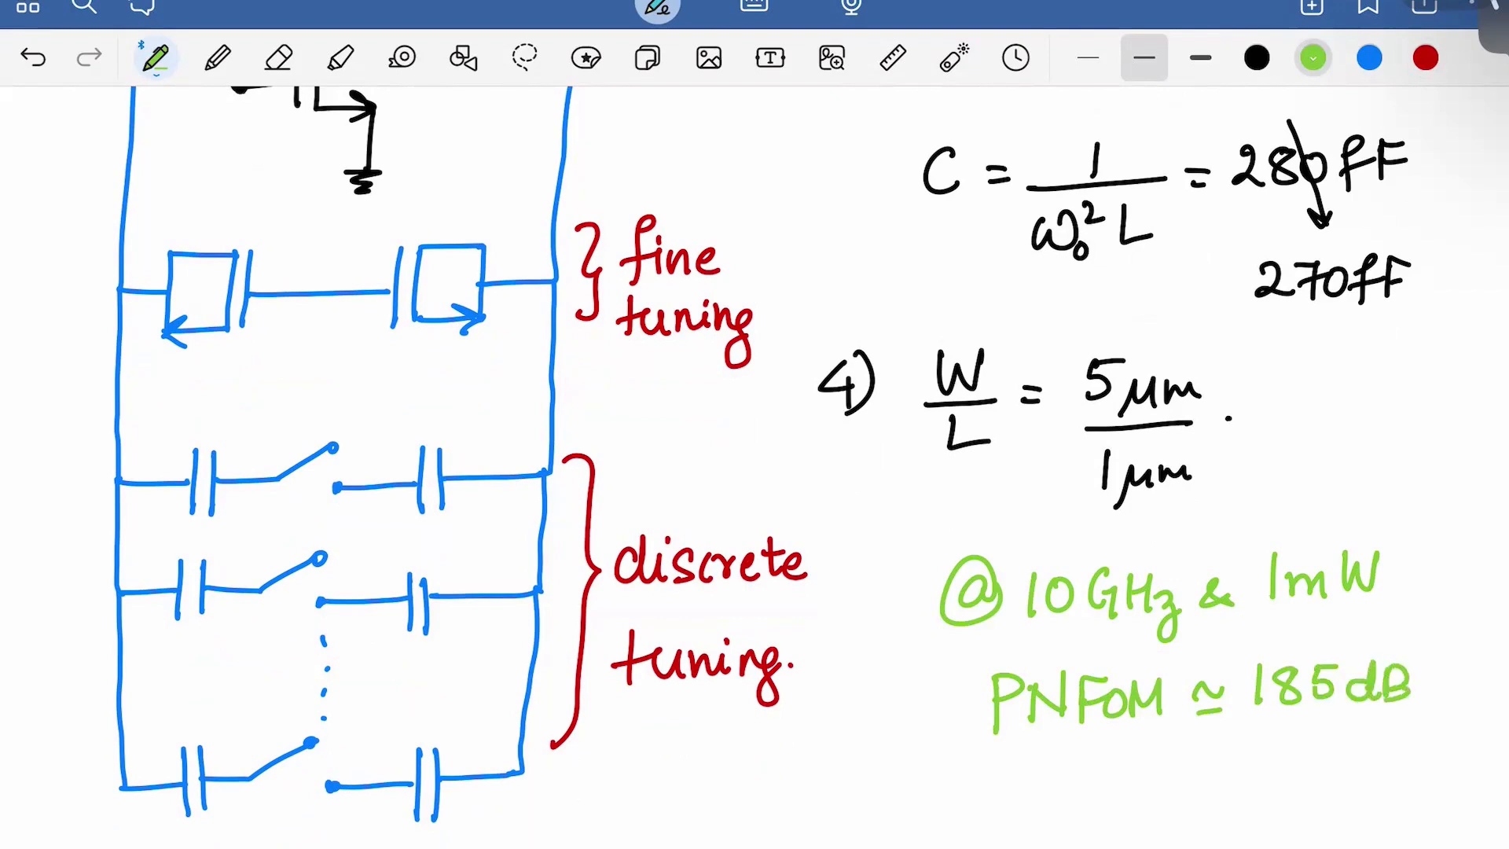
scroll(809, 458, "down", 1)
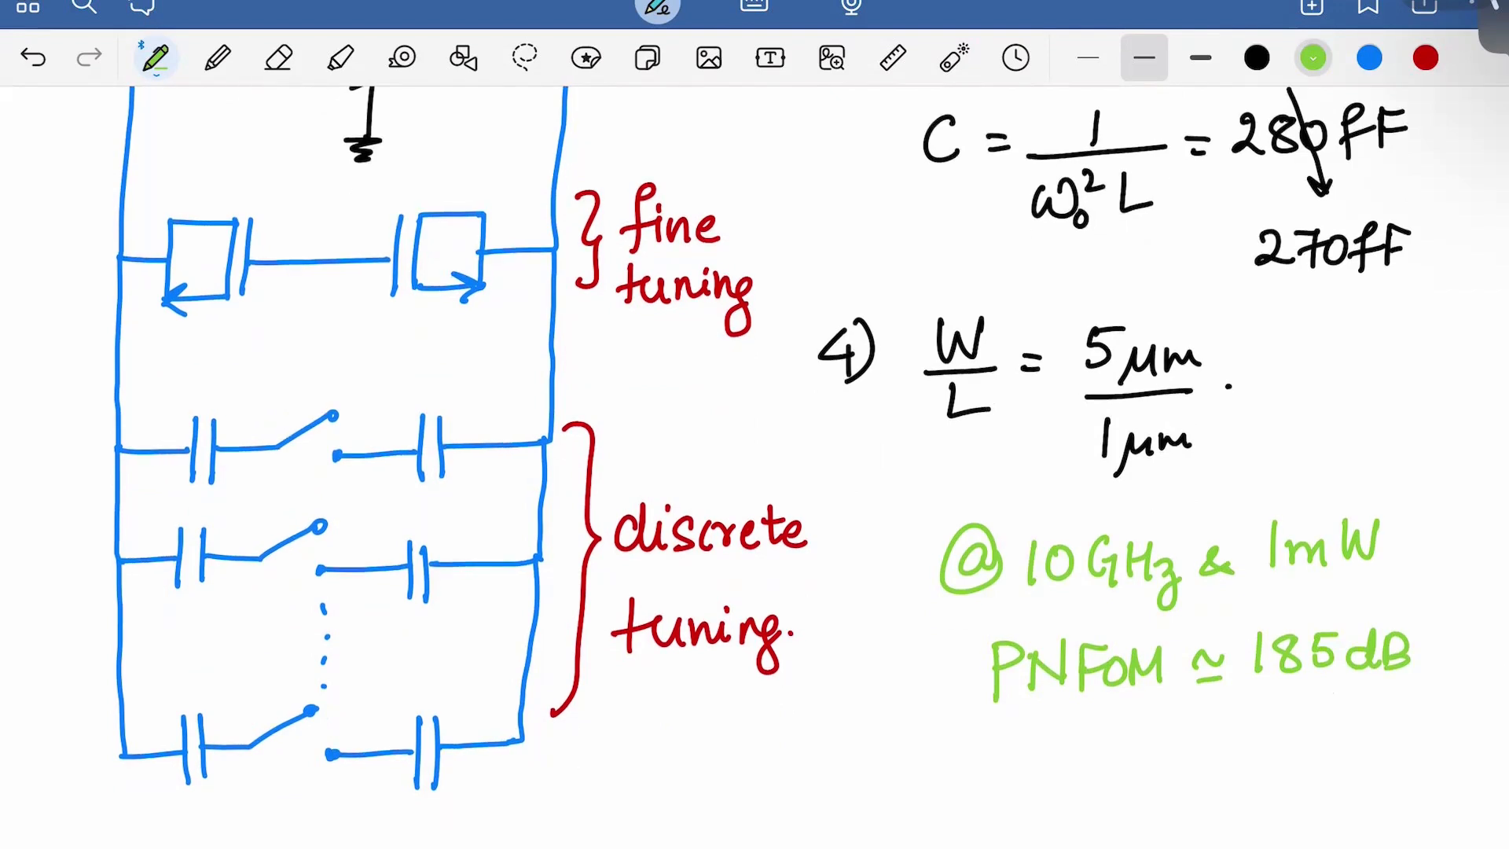
scroll(763, 432, "down", 1)
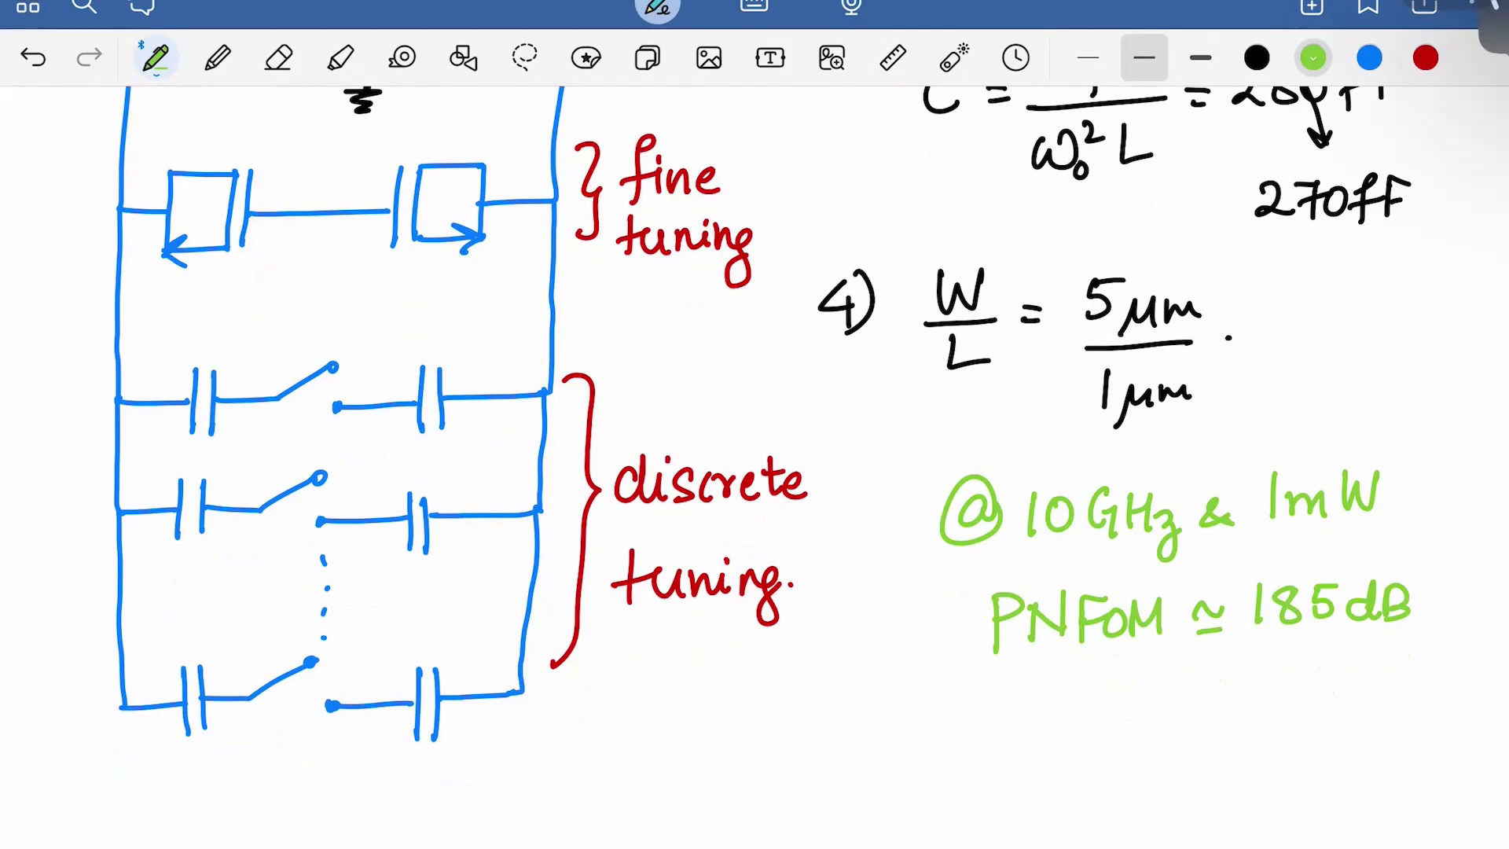
scroll(754, 464, "up", 10)
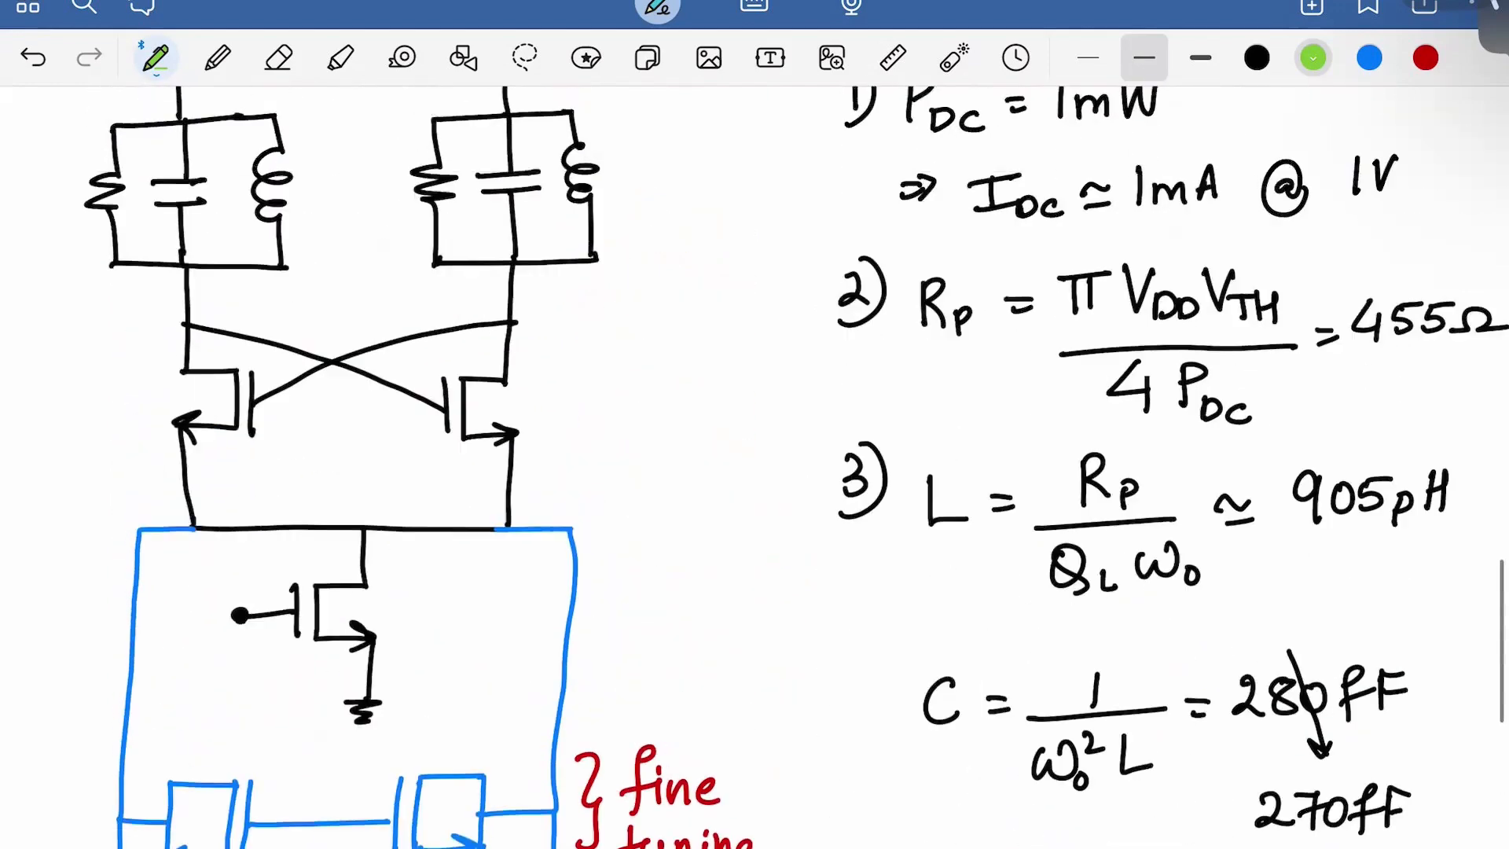
scroll(755, 464, "down", 1)
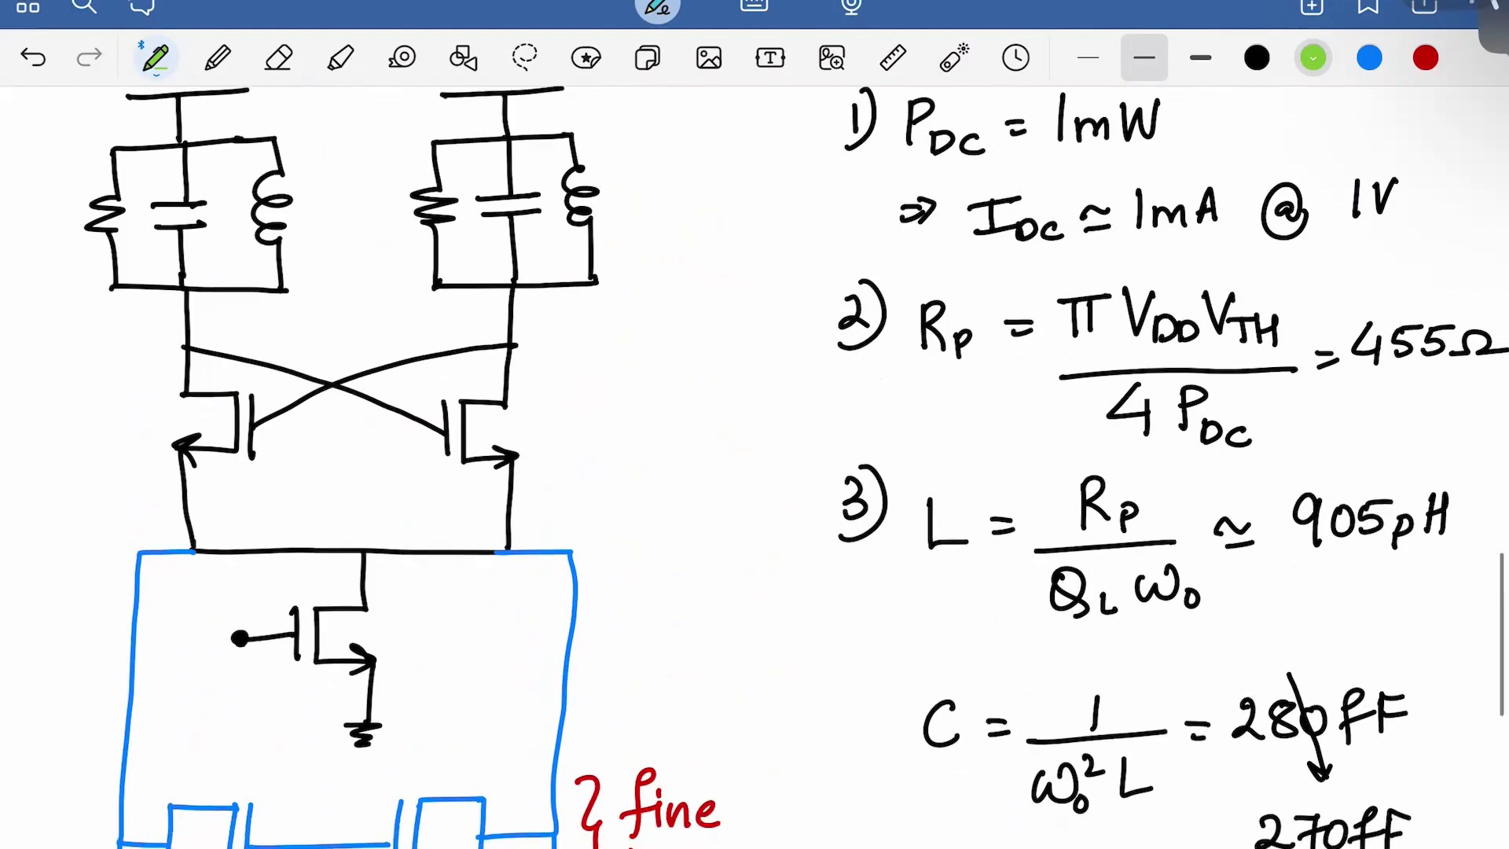
scroll(754, 471, "down", 10)
scroll(755, 472, "down", 4)
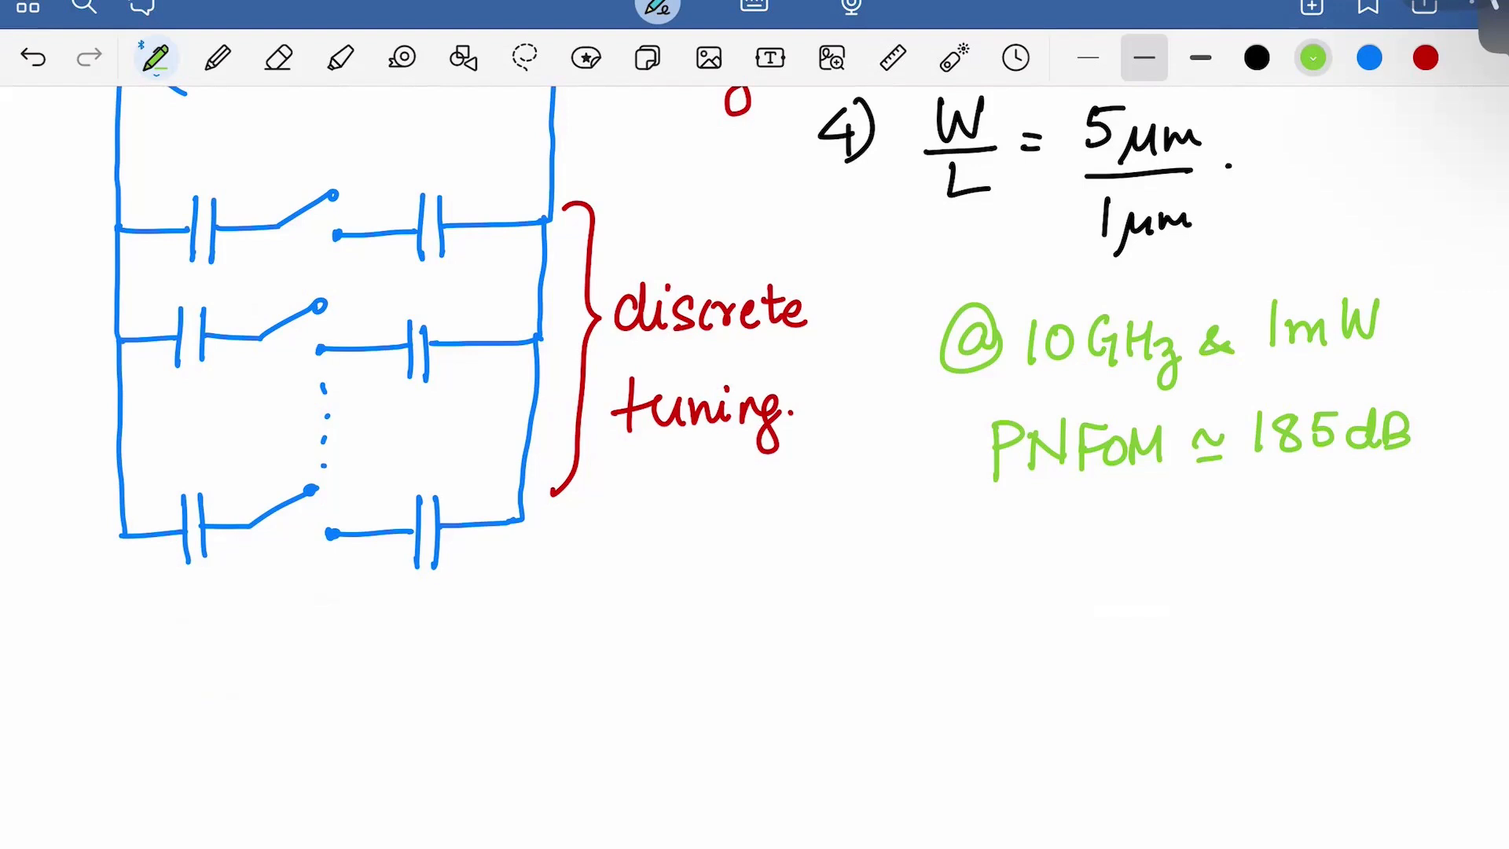
mouse_move(984, 542)
left_mouse_down()
mouse_move(998, 567)
mouse_move(992, 520)
mouse_move(1020, 588)
left_mouse_up()
mouse_move(1043, 586)
left_mouse_down()
mouse_move(1073, 542)
mouse_move(1084, 583)
mouse_move(1108, 588)
left_mouse_up()
mouse_move(1106, 570)
left_mouse_down()
mouse_move(1123, 617)
mouse_move(1108, 617)
left_mouse_up()
mouse_move(1159, 566)
left_mouse_down()
mouse_move(1193, 555)
mouse_move(1190, 588)
mouse_move(1267, 550)
mouse_move(1279, 576)
left_mouse_up()
left_click_drag(1306, 536, 1377, 571)
left_click_drag(1389, 527, 1393, 562)
mouse_move(1395, 528)
left_mouse_down()
mouse_move(1398, 562)
mouse_move(1411, 561)
left_mouse_up()
Complete '-100dBc/Hz', double-underline it, and switch the ink to black
mouse_move(1449, 525)
left_mouse_down()
mouse_move(1422, 578)
mouse_move(1461, 586)
left_mouse_up()
left_click_drag(1472, 564, 1471, 615)
left_click_drag(1493, 583, 1500, 585)
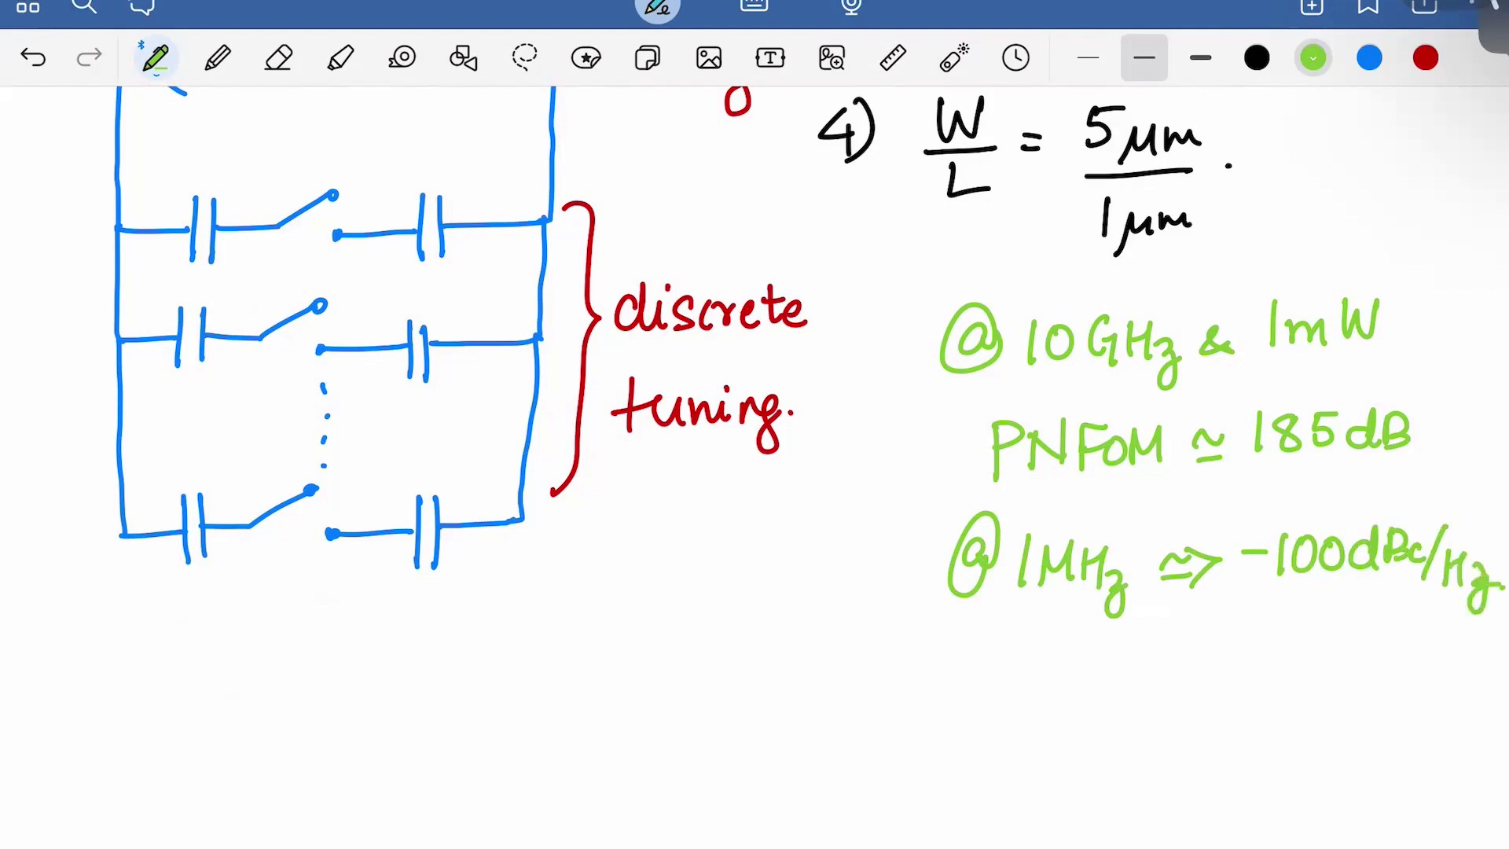
left_click_drag(1273, 607, 1462, 608)
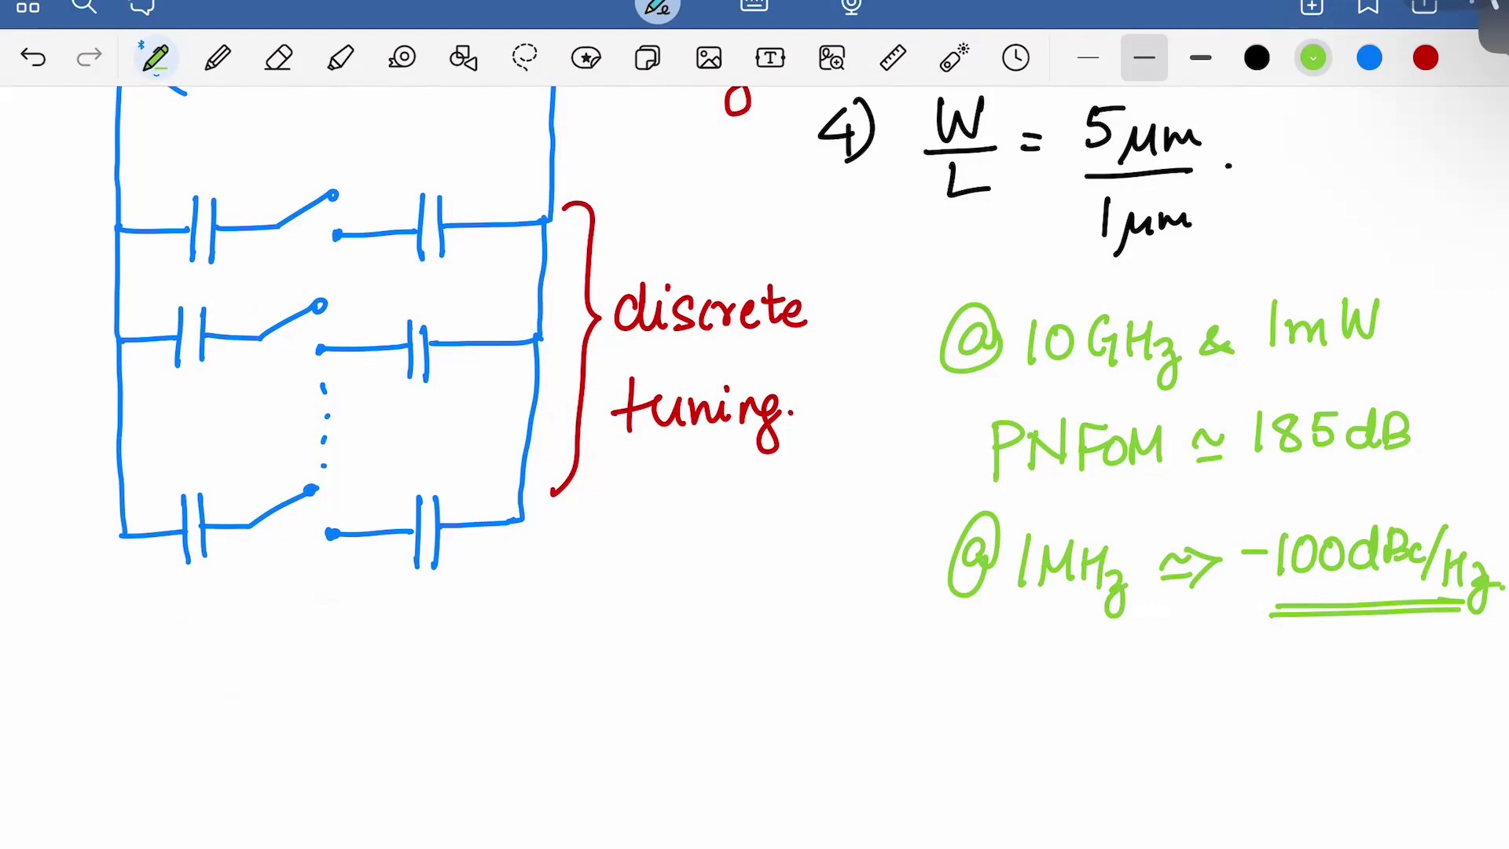
left_click(1257, 57)
scroll(786, 354, "down", 5)
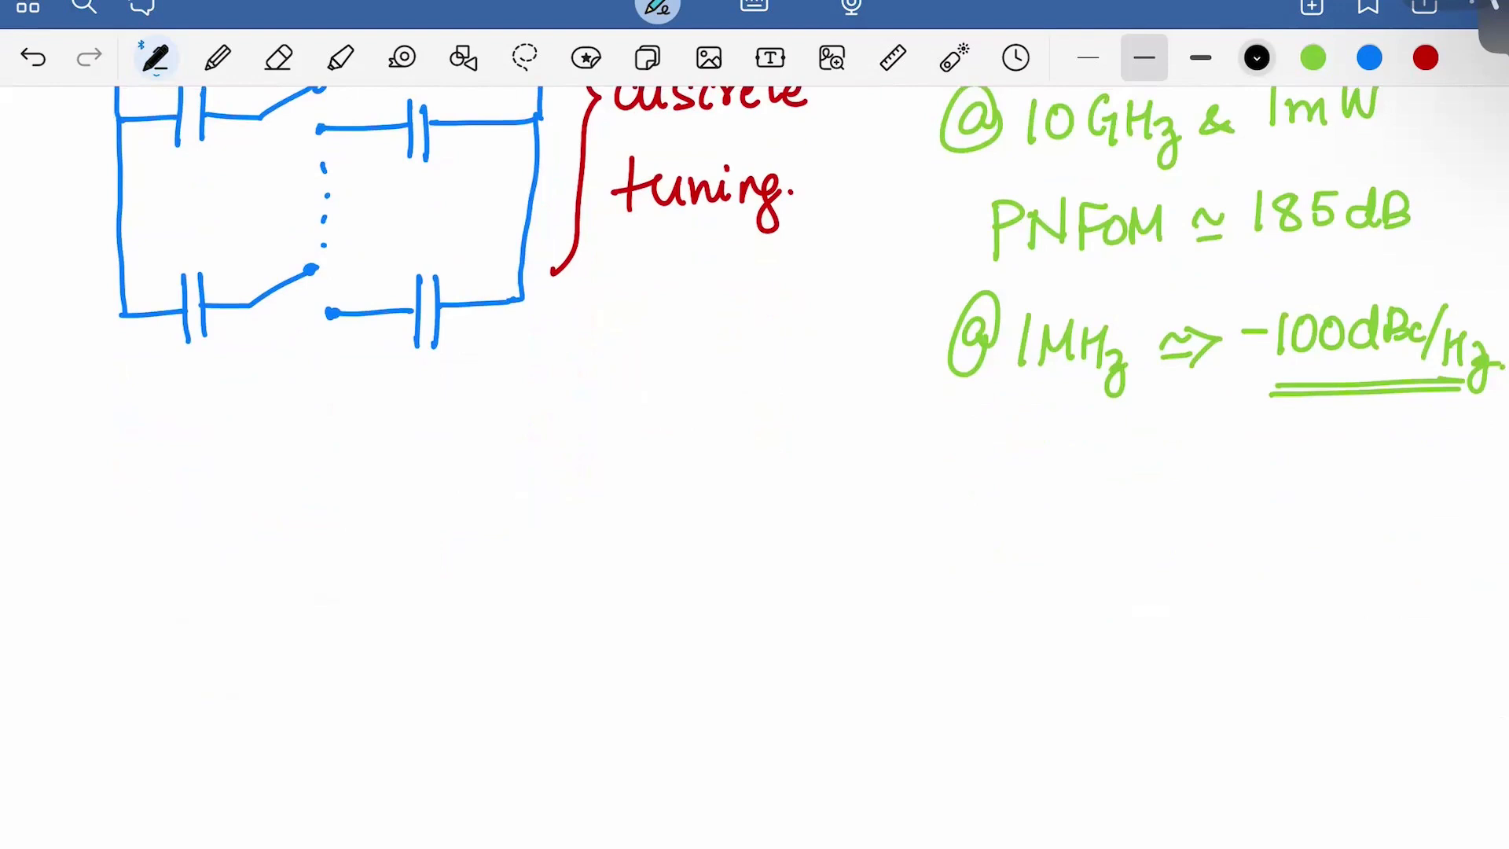
Draw a black divider across the page and write 'frange =' beneath it
left_click_drag(35, 440, 1478, 449)
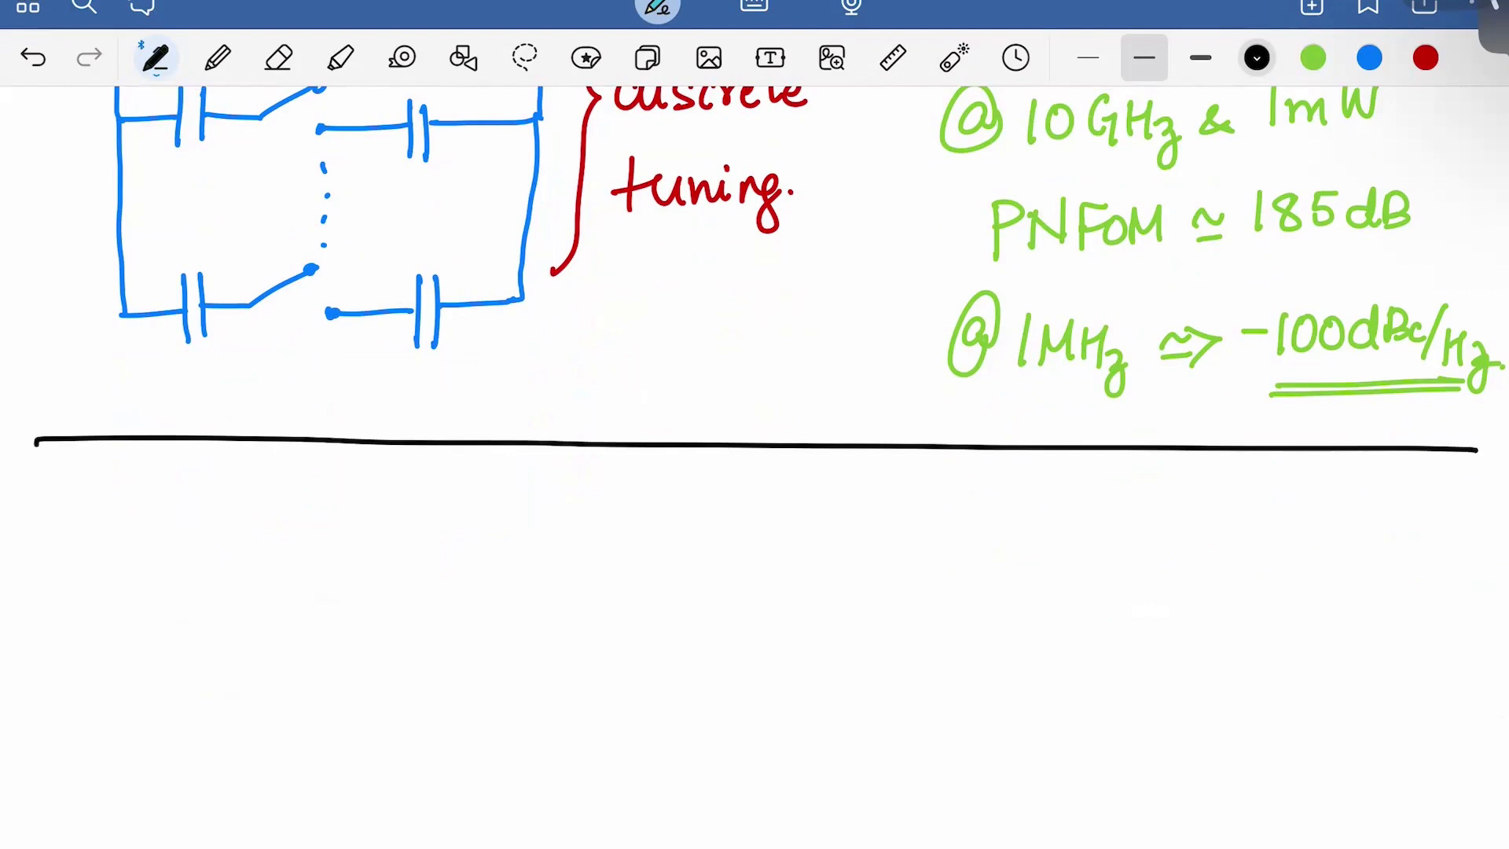
scroll(770, 467, "down", 1)
mouse_move(137, 464)
left_mouse_down()
mouse_move(112, 547)
mouse_move(120, 515)
mouse_move(189, 560)
mouse_move(229, 560)
mouse_move(221, 599)
left_mouse_up()
left_click_drag(250, 559, 328, 526)
left_click_drag(305, 544, 340, 540)
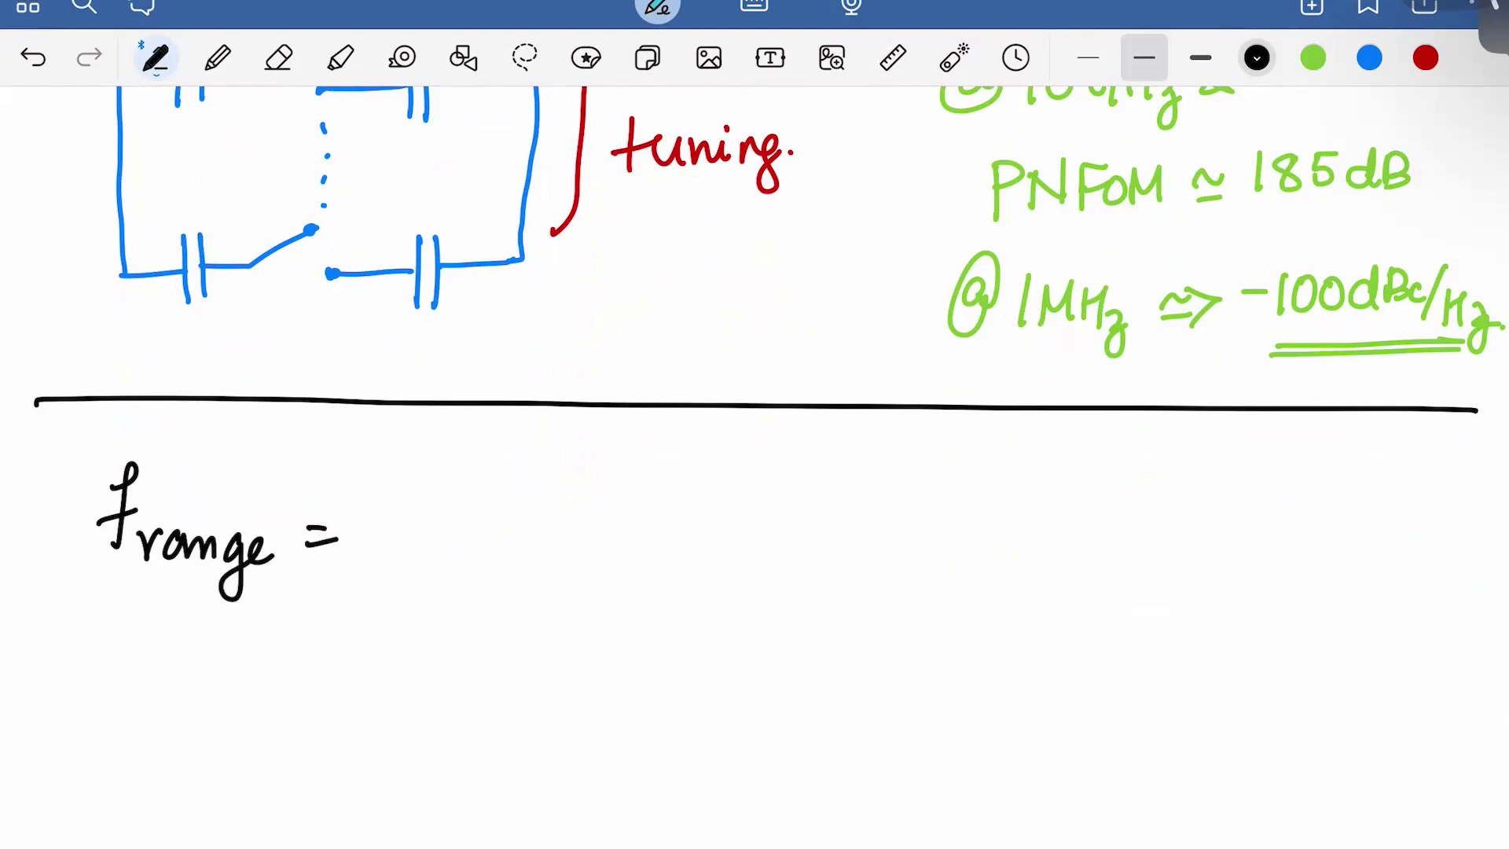
Write '9 GHz – 11 GHz' after 'frange =', undoing a stray '@' stroke
left_click_drag(426, 490, 428, 544)
mouse_move(485, 491)
left_mouse_down()
mouse_move(464, 519)
mouse_move(503, 542)
left_mouse_up()
left_click_drag(503, 521, 535, 519)
left_click_drag(534, 499, 544, 573)
left_click_drag(581, 523, 653, 537)
mouse_move(674, 492)
left_mouse_down()
mouse_move(672, 535)
mouse_move(721, 511)
mouse_move(716, 540)
left_mouse_up()
mouse_move(739, 492)
left_mouse_down()
mouse_move(737, 535)
mouse_move(761, 493)
left_mouse_up()
mouse_move(762, 518)
left_mouse_down()
mouse_move(785, 517)
mouse_move(797, 542)
left_mouse_up()
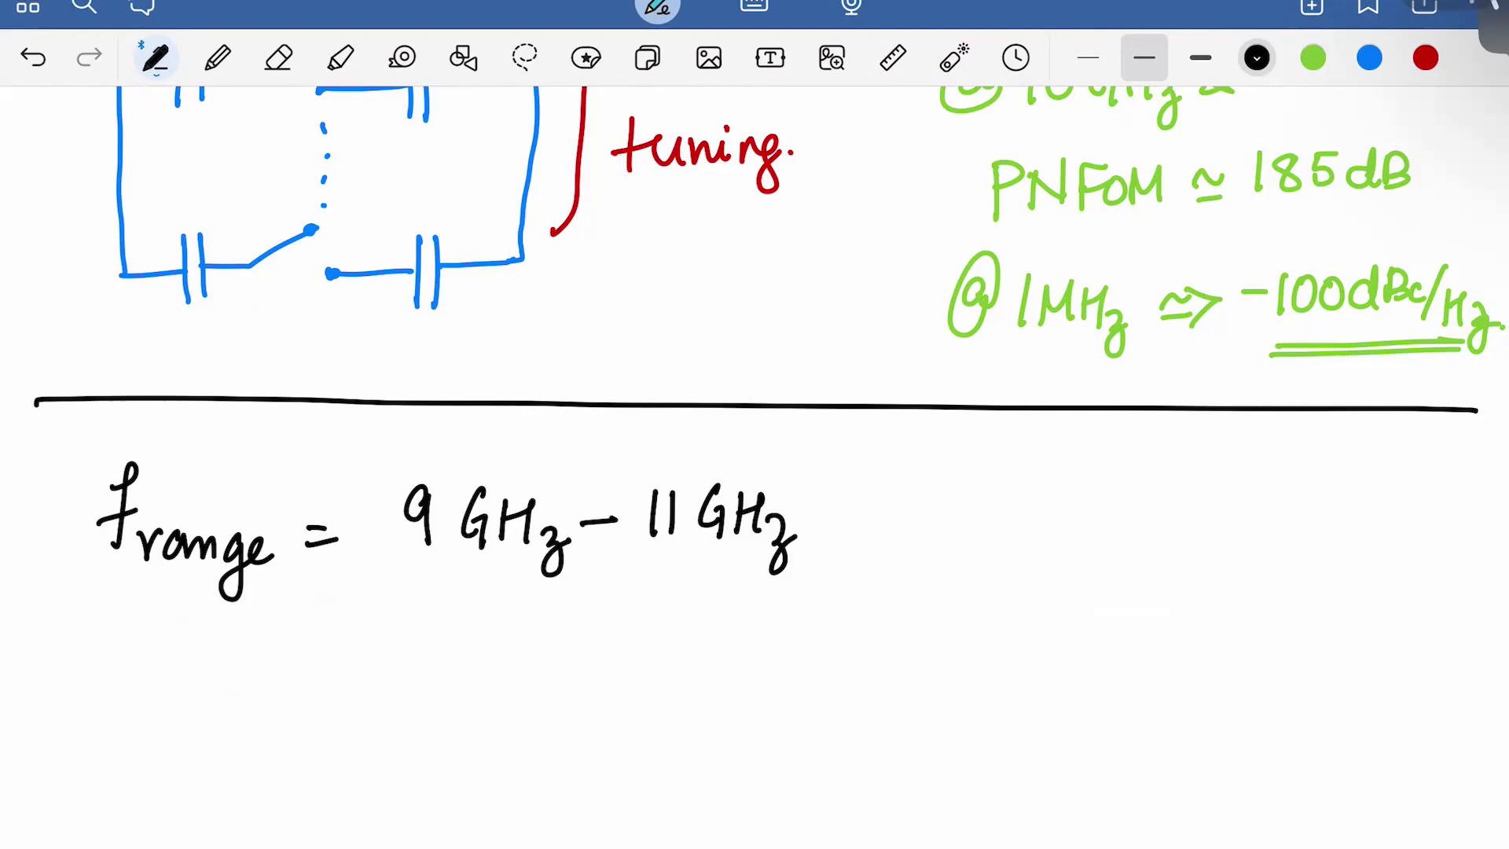
mouse_move(876, 505)
left_mouse_down()
mouse_move(860, 472)
mouse_move(890, 515)
left_mouse_up()
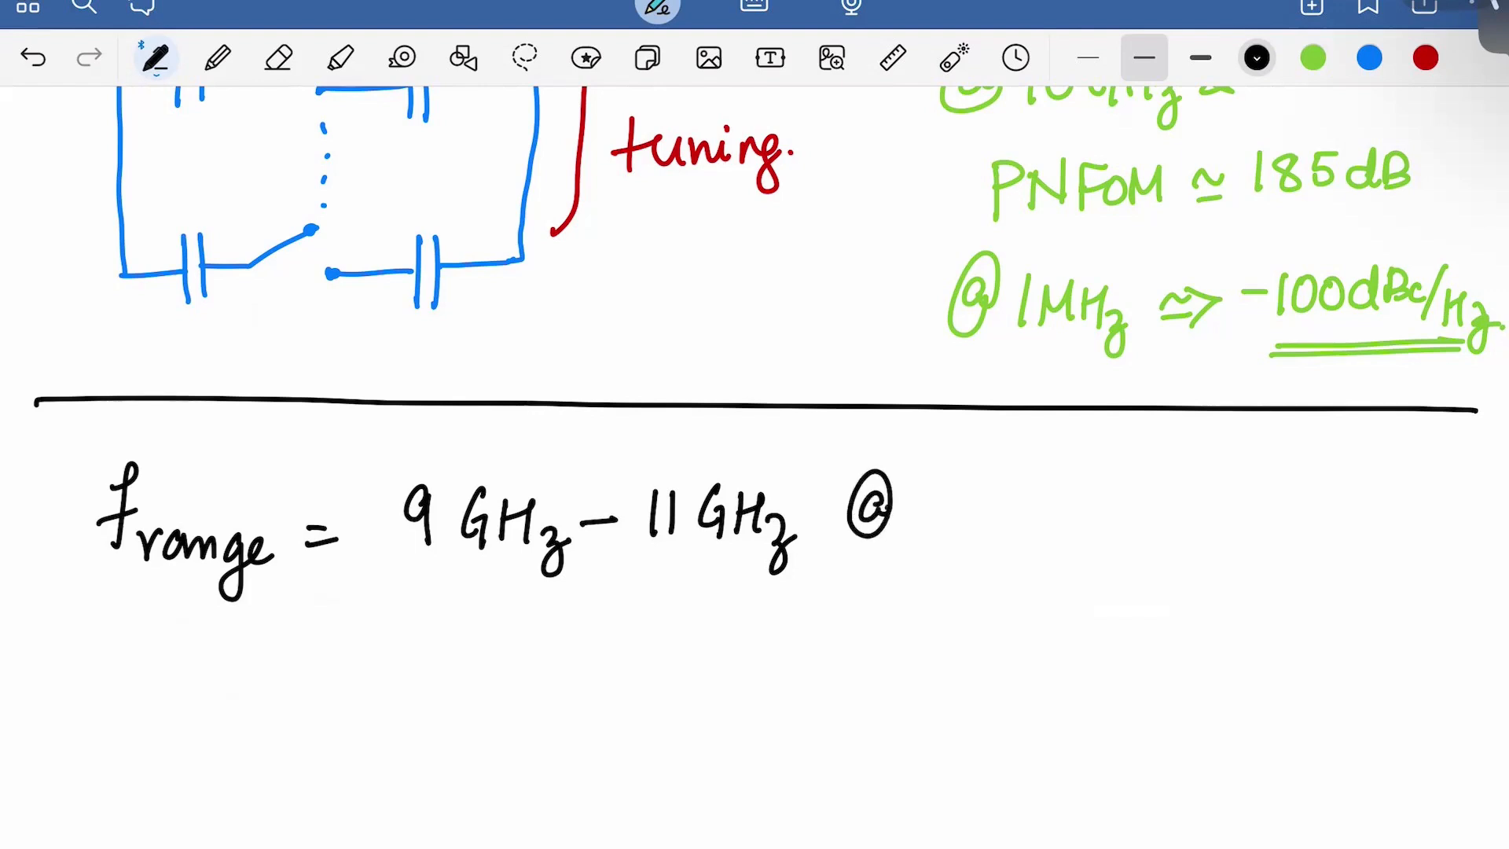
key("ctrl+z")
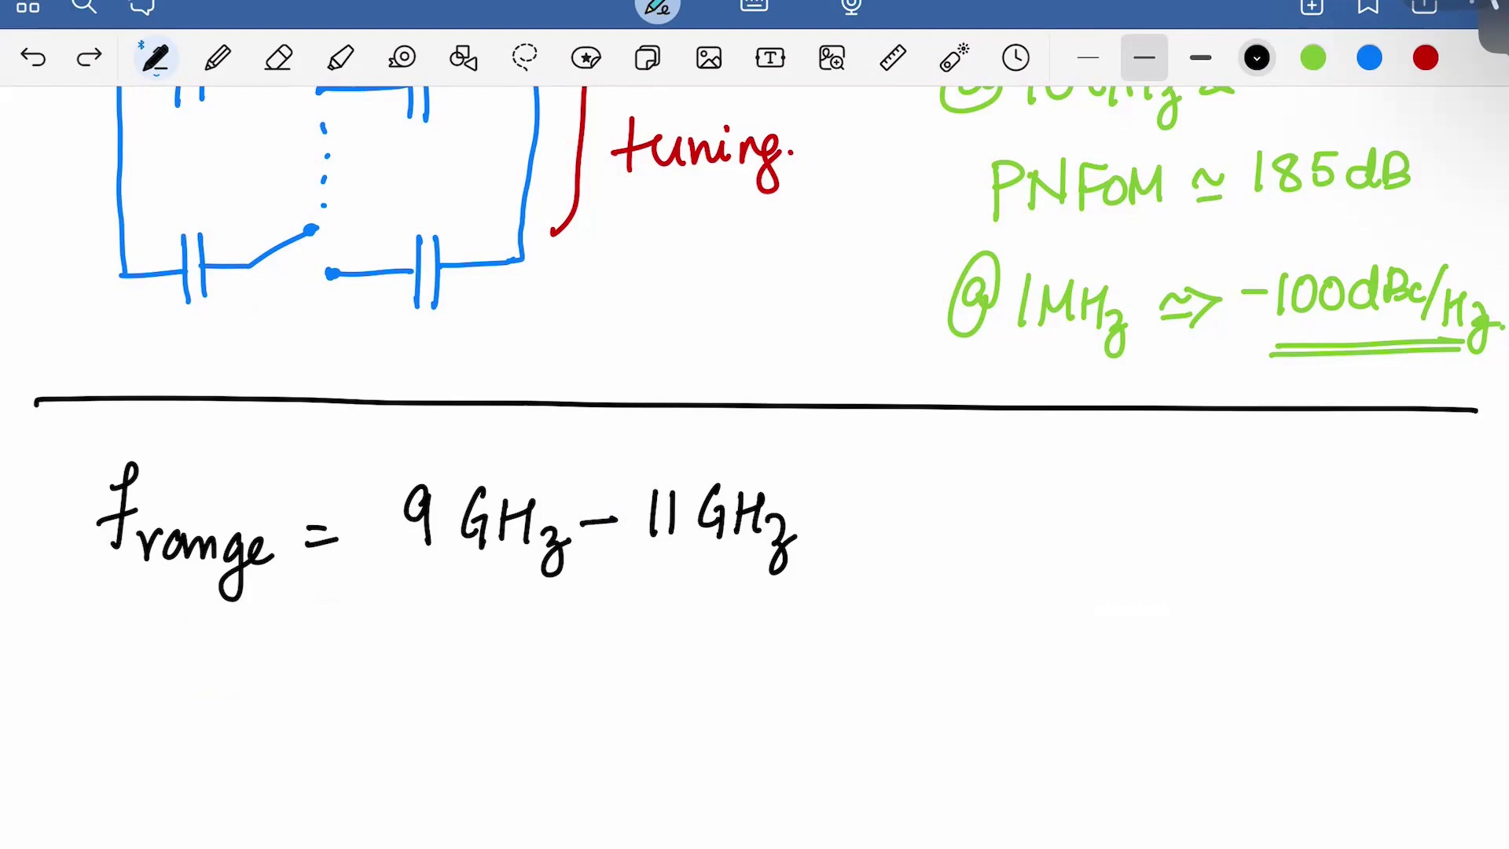
scroll(754, 471, "down", 1)
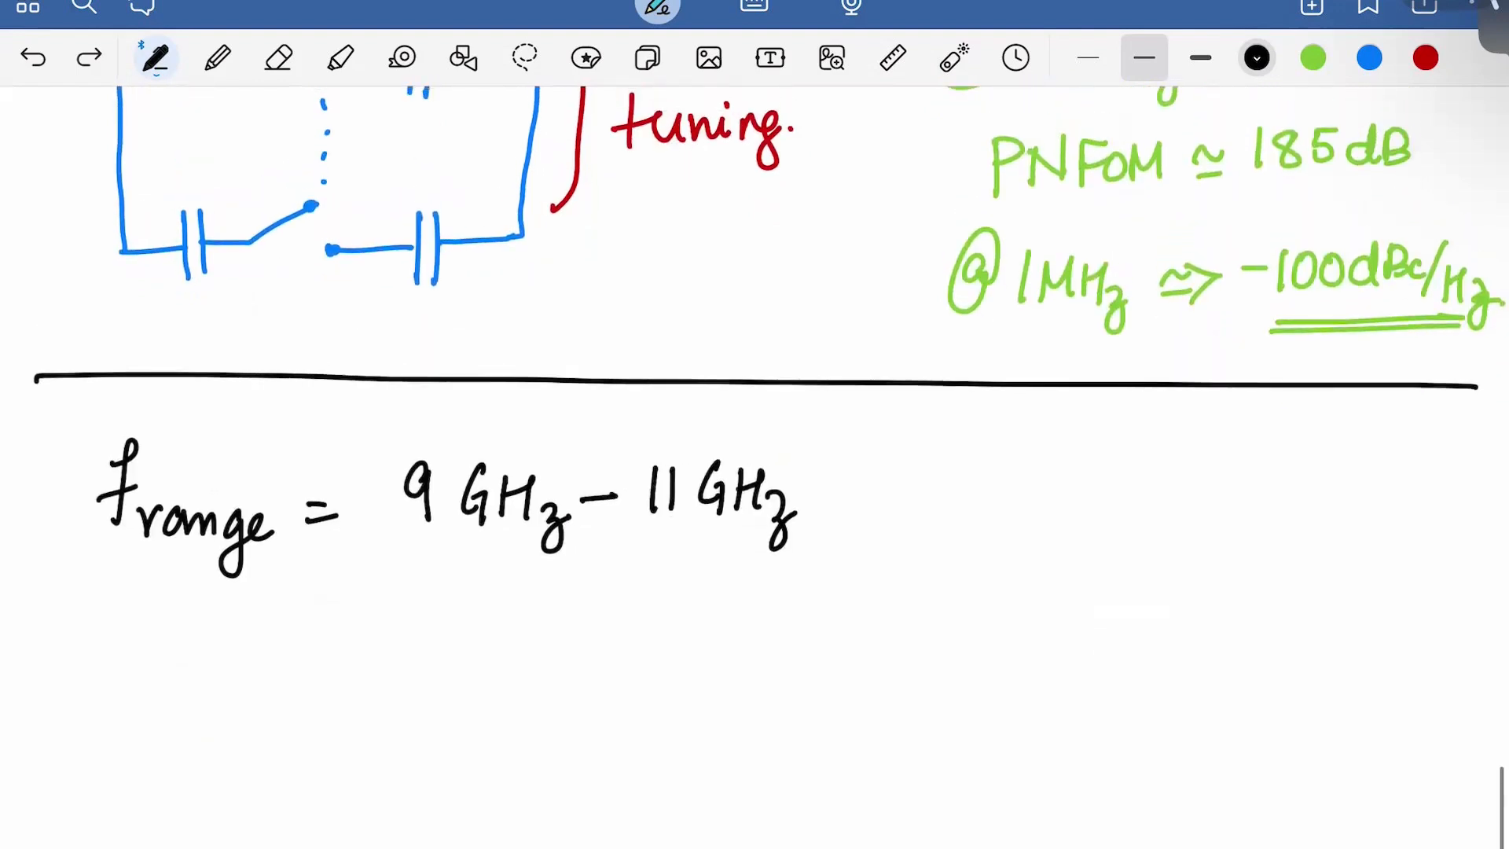
Add ', @ L = 905pH' after 11 GHz
left_click_drag(871, 507, 853, 525)
mouse_move(941, 481)
left_mouse_down()
mouse_move(924, 495)
mouse_move(956, 474)
mouse_move(1033, 503)
mouse_move(1073, 478)
left_mouse_up()
mouse_move(1046, 495)
left_mouse_down()
mouse_move(1131, 515)
mouse_move(1169, 472)
mouse_move(1183, 503)
left_mouse_up()
left_click_drag(1189, 464, 1214, 462)
mouse_move(1211, 487)
left_mouse_down()
mouse_move(1210, 520)
mouse_move(1217, 503)
left_mouse_up()
mouse_move(1256, 464)
left_mouse_down()
mouse_move(1248, 502)
mouse_move(1279, 474)
left_mouse_up()
left_click_drag(1280, 460, 1269, 503)
left_click(1297, 496)
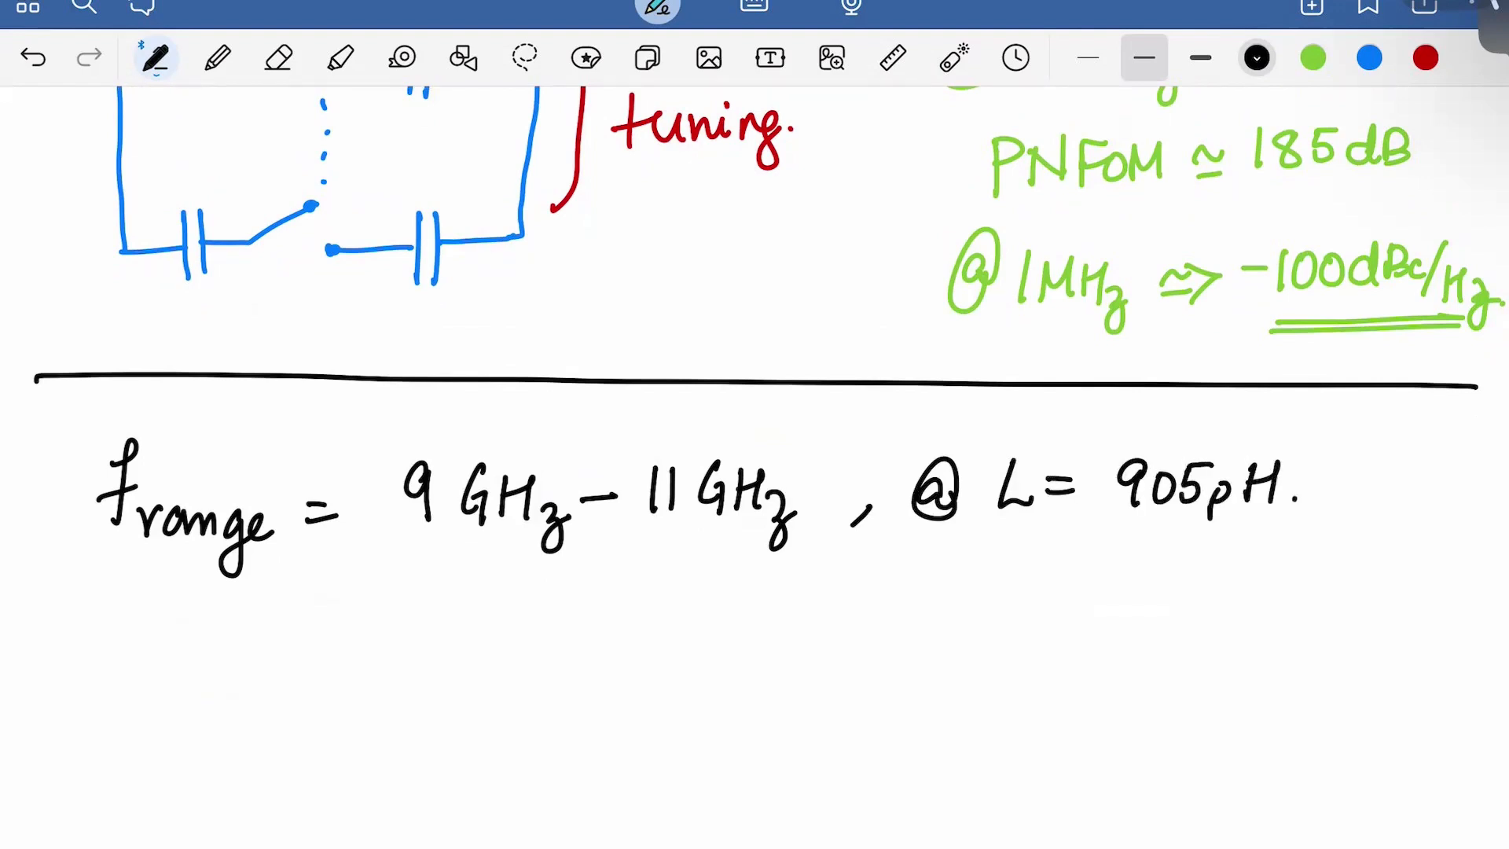
Below the frange line, write C^Low = 1 over 2π11G
left_click_drag(150, 650, 154, 714)
left_click_drag(170, 618, 197, 659)
mouse_move(211, 643)
left_mouse_down()
mouse_move(243, 639)
mouse_move(289, 667)
left_mouse_up()
left_click_drag(267, 685, 291, 683)
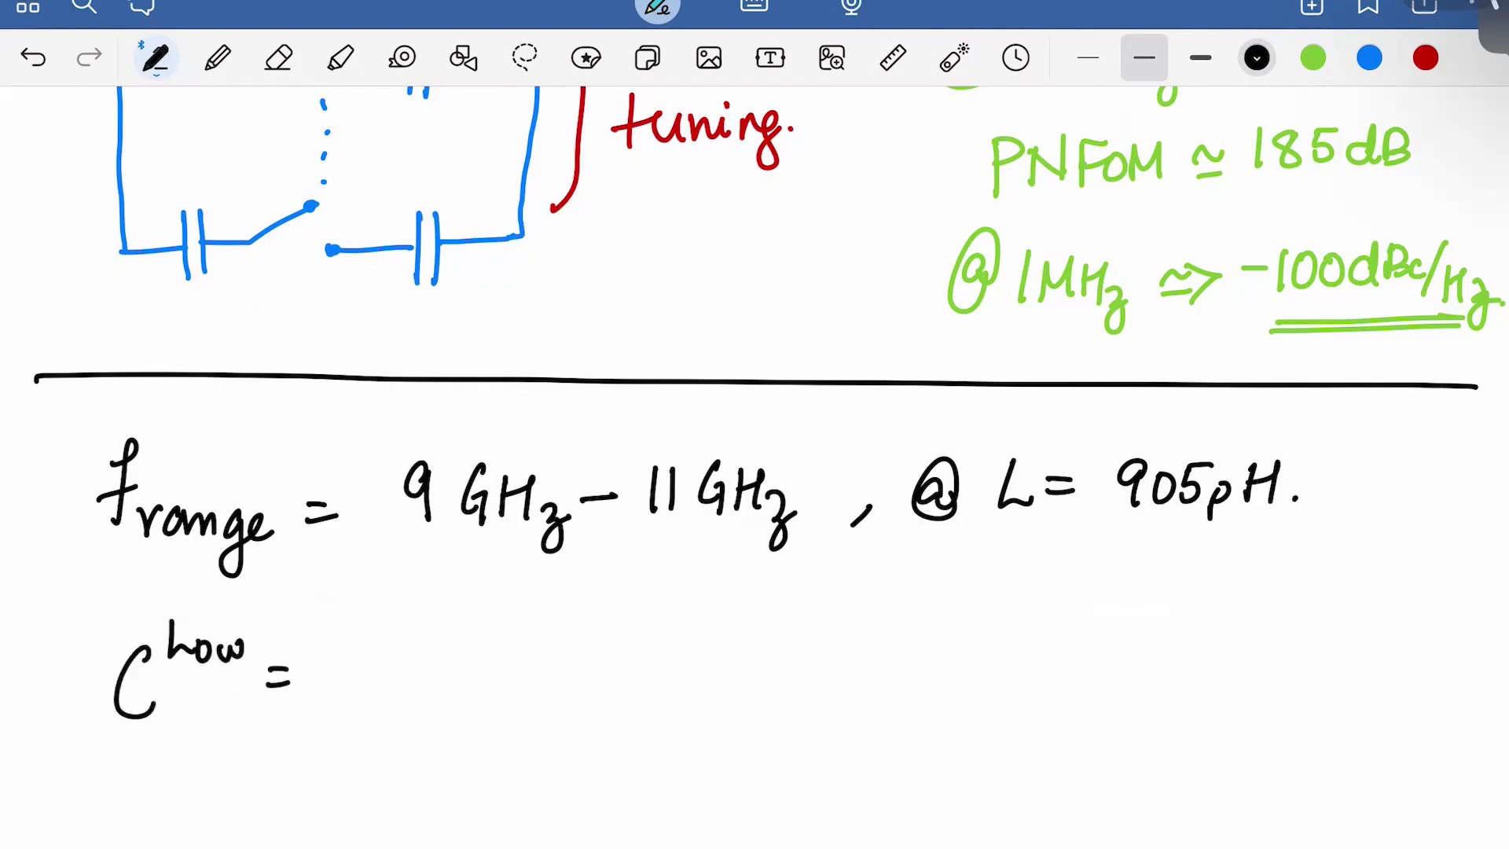
left_click_drag(474, 605, 464, 666)
left_click_drag(366, 680, 623, 672)
left_click_drag(367, 716, 398, 753)
left_click_drag(420, 717, 417, 751)
left_click_drag(427, 719, 430, 748)
mouse_move(403, 721)
left_mouse_down()
mouse_move(470, 715)
mouse_move(468, 747)
left_mouse_up()
mouse_move(486, 704)
left_mouse_down()
mouse_move(484, 747)
mouse_move(525, 731)
left_mouse_up()
mouse_move(533, 697)
left_mouse_down()
mouse_move(550, 716)
mouse_move(536, 759)
left_mouse_up()
Bracket the (2π11G) term, add (905p) to the denominator and extend the fraction bar
left_click_drag(377, 698, 379, 774)
mouse_move(581, 690)
left_mouse_down()
mouse_move(564, 759)
mouse_move(612, 708)
mouse_move(602, 749)
left_mouse_up()
mouse_move(633, 710)
left_mouse_down()
mouse_move(621, 735)
mouse_move(633, 709)
left_mouse_up()
left_click_drag(648, 707, 647, 739)
left_click_drag(648, 705, 674, 753)
left_click_drag(675, 717, 678, 737)
left_click_drag(703, 686, 704, 743)
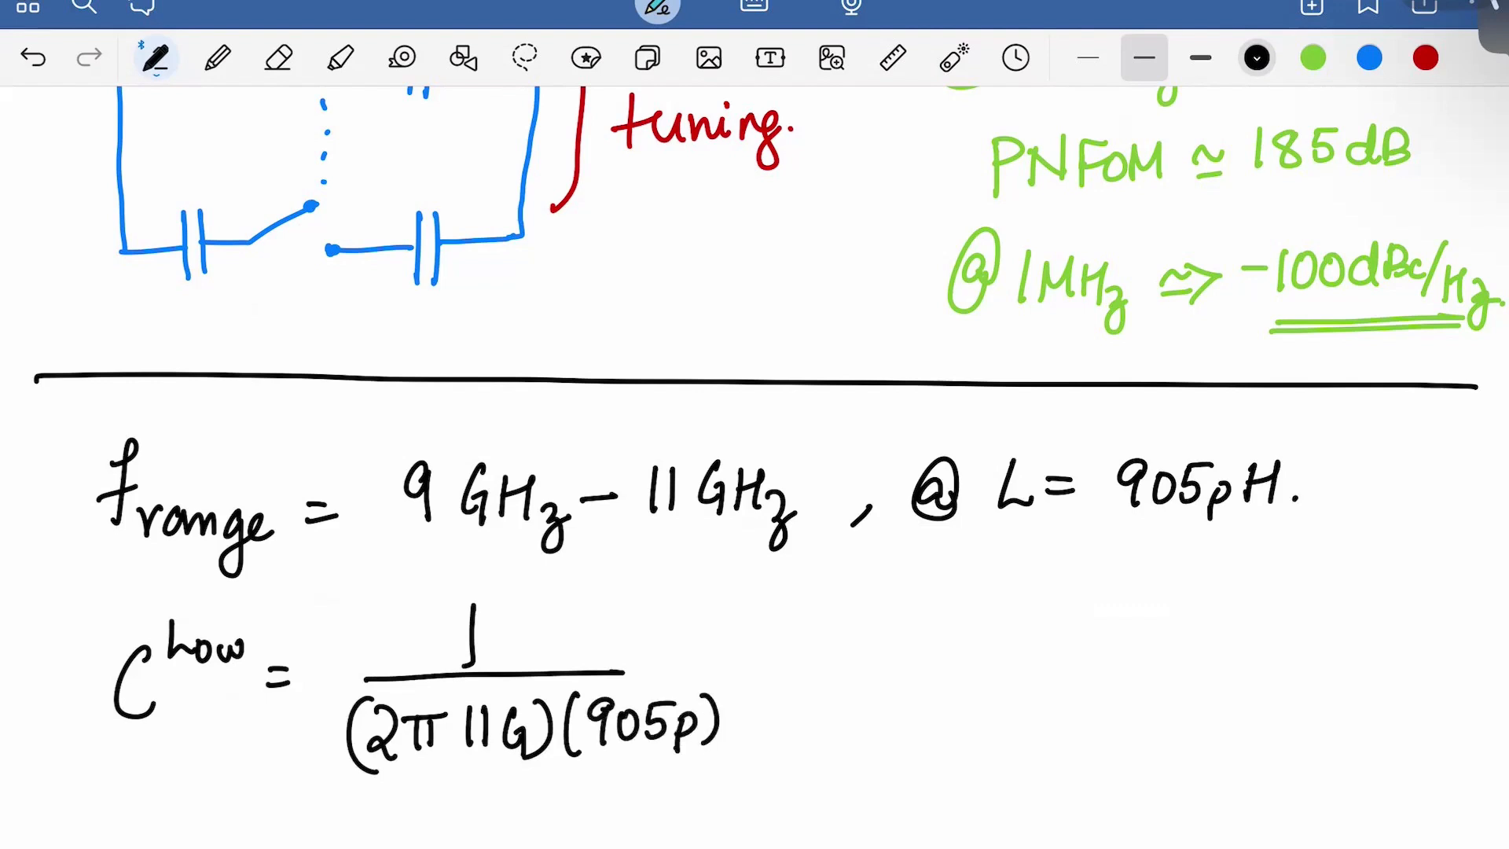
left_click_drag(617, 673, 805, 651)
Write ≃ 231.5fF as the C^Low result
left_click_drag(771, 674, 880, 673)
left_click_drag(890, 637, 889, 673)
mouse_move(929, 631)
left_mouse_down()
mouse_move(930, 671)
mouse_move(1004, 659)
mouse_move(981, 668)
left_mouse_up()
left_click_drag(992, 630, 1023, 625)
left_click_drag(1059, 620, 1031, 672)
left_click_drag(1023, 650, 1069, 647)
mouse_move(1084, 620)
left_mouse_down()
mouse_move(1079, 664)
mouse_move(1112, 619)
left_mouse_up()
left_click_drag(1085, 644, 1102, 643)
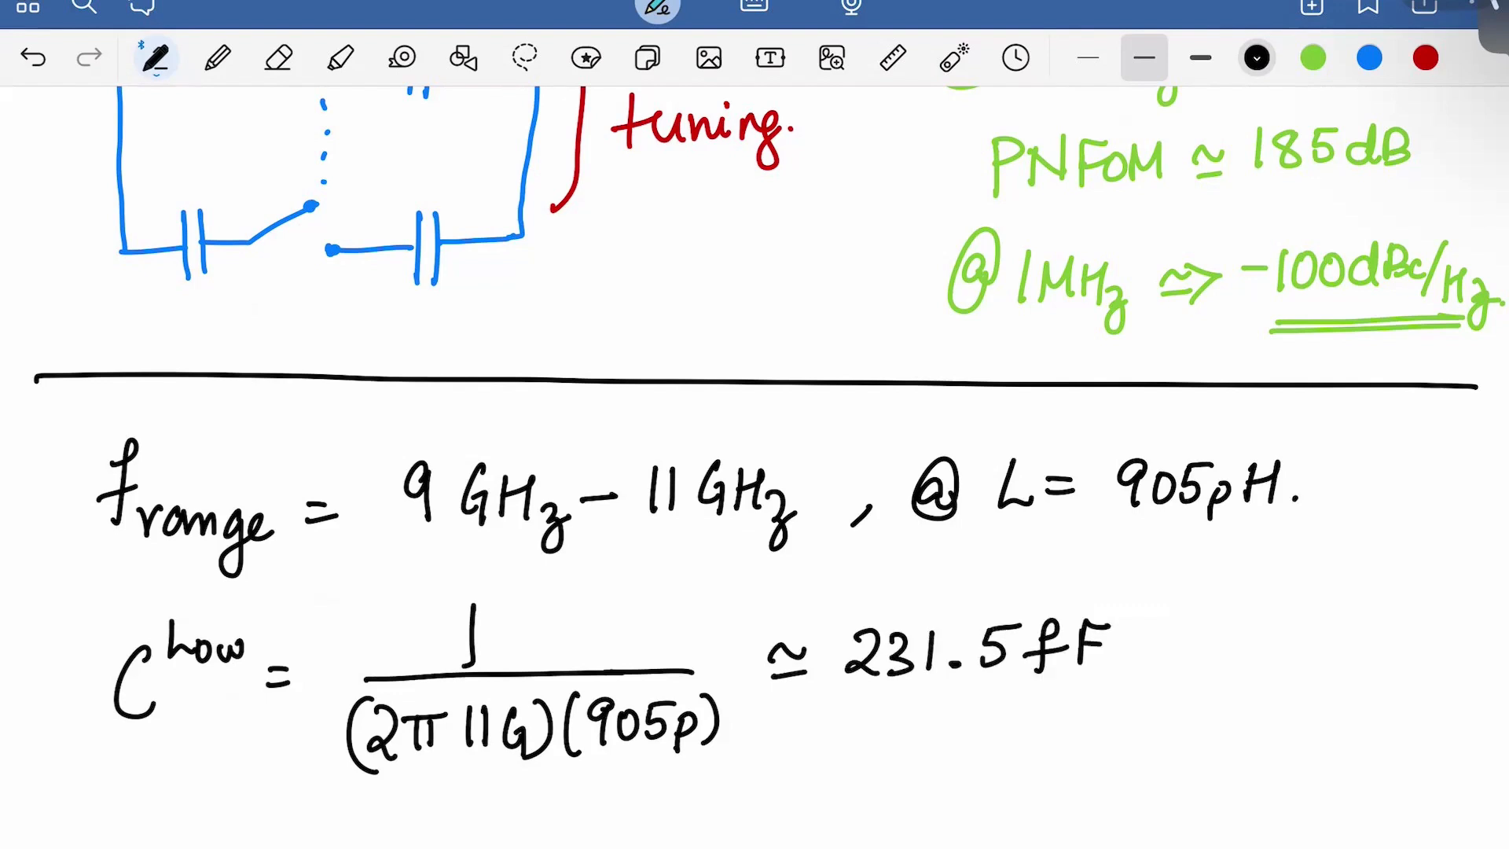
Below the C^Low line, write C^High = 1 over a fraction bar
mouse_move(140, 832)
left_mouse_down()
mouse_move(112, 847)
mouse_move(167, 847)
left_mouse_up()
mouse_move(169, 833)
left_mouse_down()
mouse_move(187, 817)
mouse_move(185, 844)
left_mouse_up()
left_click_drag(197, 826, 196, 844)
left_click_drag(220, 821, 206, 848)
left_click_drag(228, 806, 253, 840)
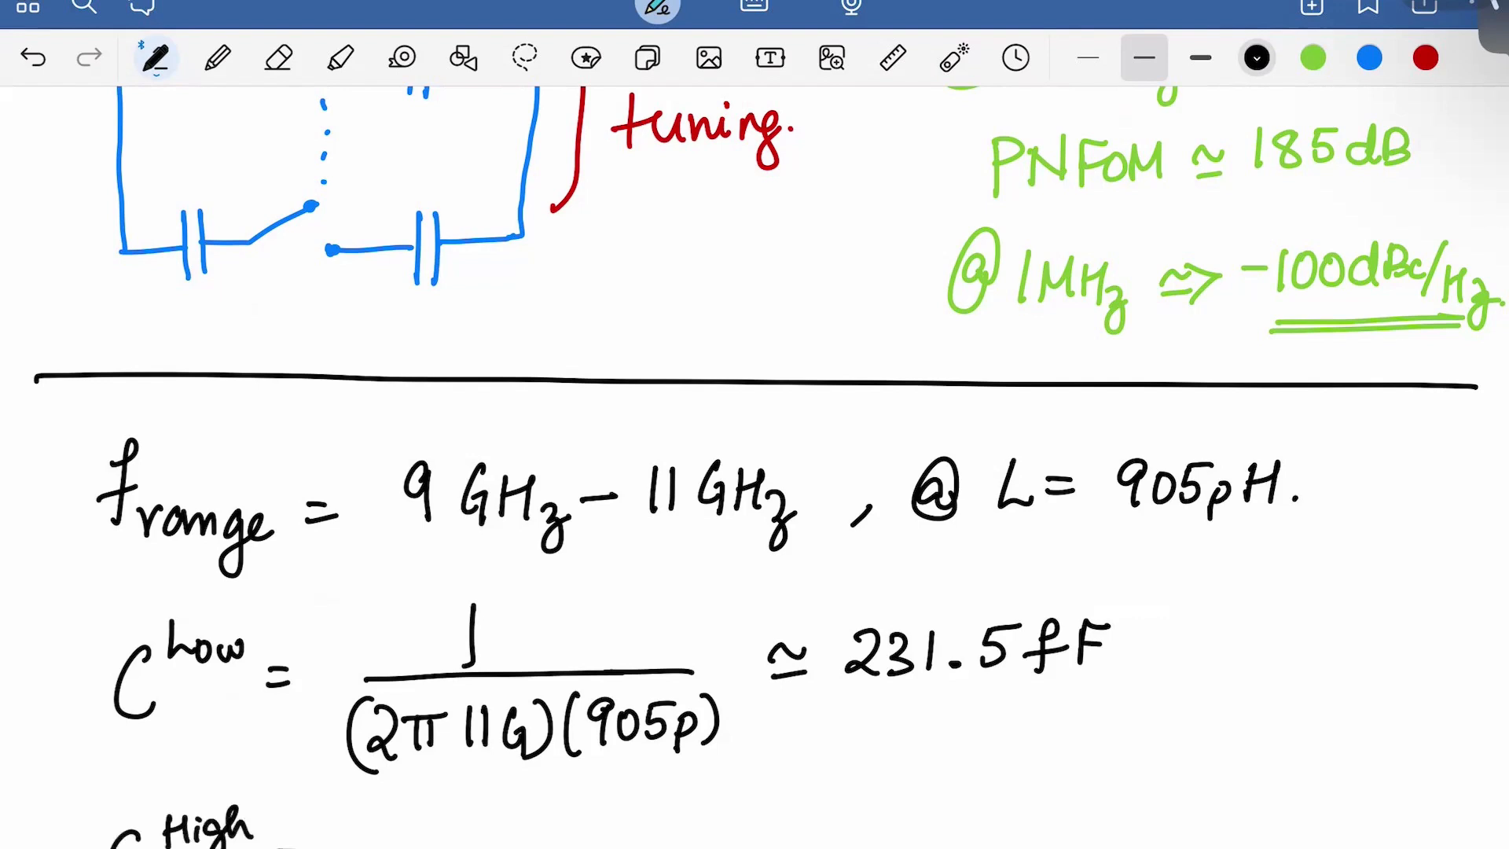
left_click_drag(479, 803, 477, 825)
left_click_drag(339, 846, 686, 834)
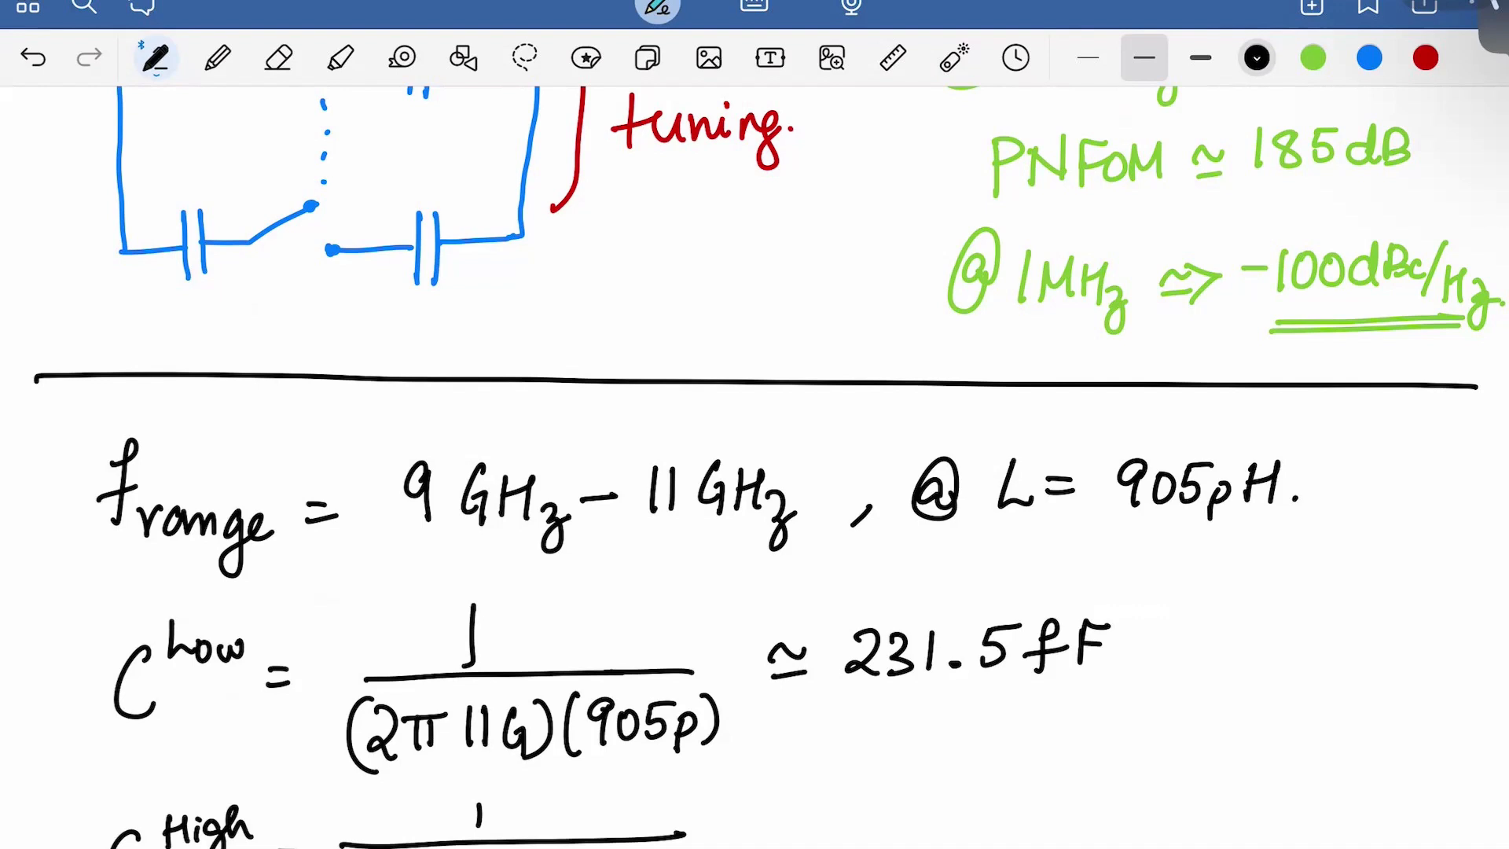
Write ≃ 345.9fF as the C^High result
mouse_move(744, 824)
left_mouse_down()
mouse_move(781, 817)
mouse_move(778, 840)
left_mouse_up()
mouse_move(844, 795)
left_mouse_down()
mouse_move(864, 818)
mouse_move(843, 840)
left_mouse_up()
left_click_drag(890, 791, 896, 839)
left_click_drag(933, 796, 929, 833)
mouse_move(931, 794)
left_mouse_down()
mouse_move(1019, 799)
mouse_move(1008, 835)
left_mouse_up()
left_click_drag(1070, 786, 1044, 832)
left_click_drag(1037, 808, 1073, 805)
left_click_drag(1094, 783, 1091, 827)
left_click_drag(1091, 783, 1115, 780)
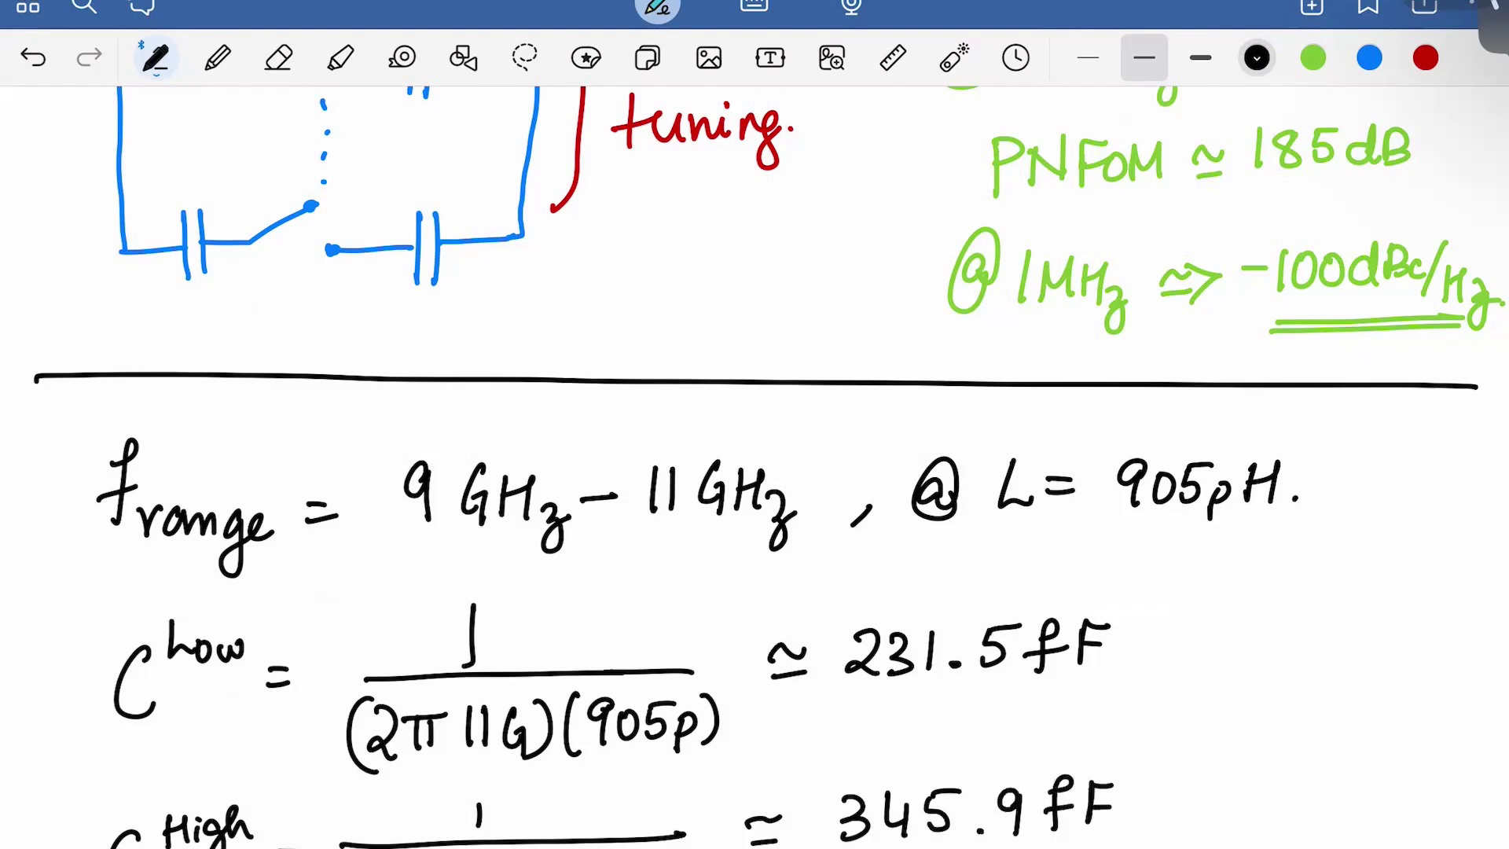
Draw a brace grouping the C^Low and C^High values
mouse_move(1147, 612)
left_mouse_down()
mouse_move(1179, 805)
mouse_move(1148, 835)
left_mouse_up()
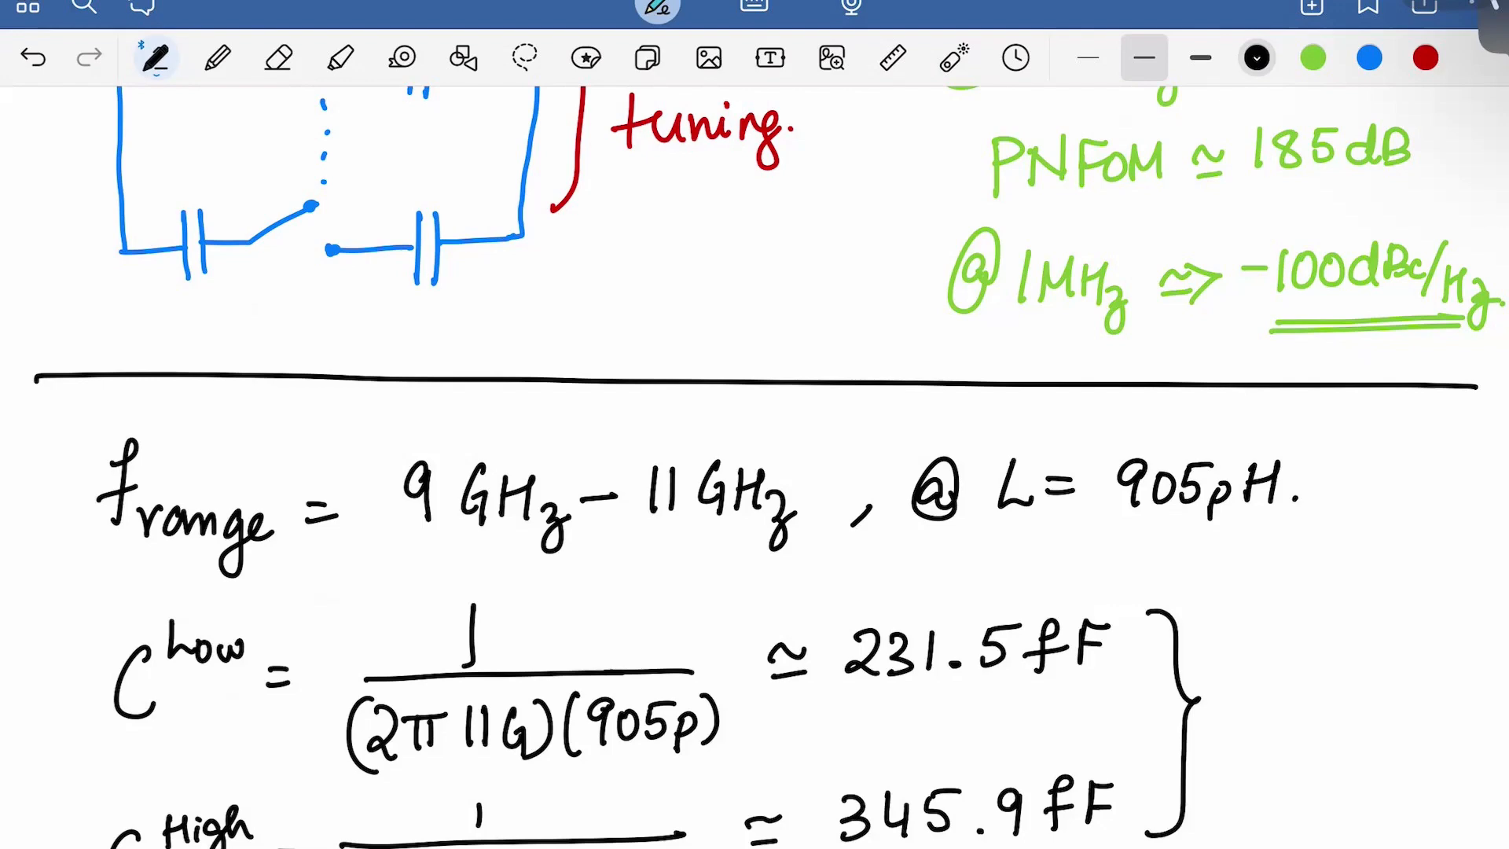
scroll(755, 468, "down", 7)
scroll(755, 468, "up", 7)
scroll(754, 467, "down", 7)
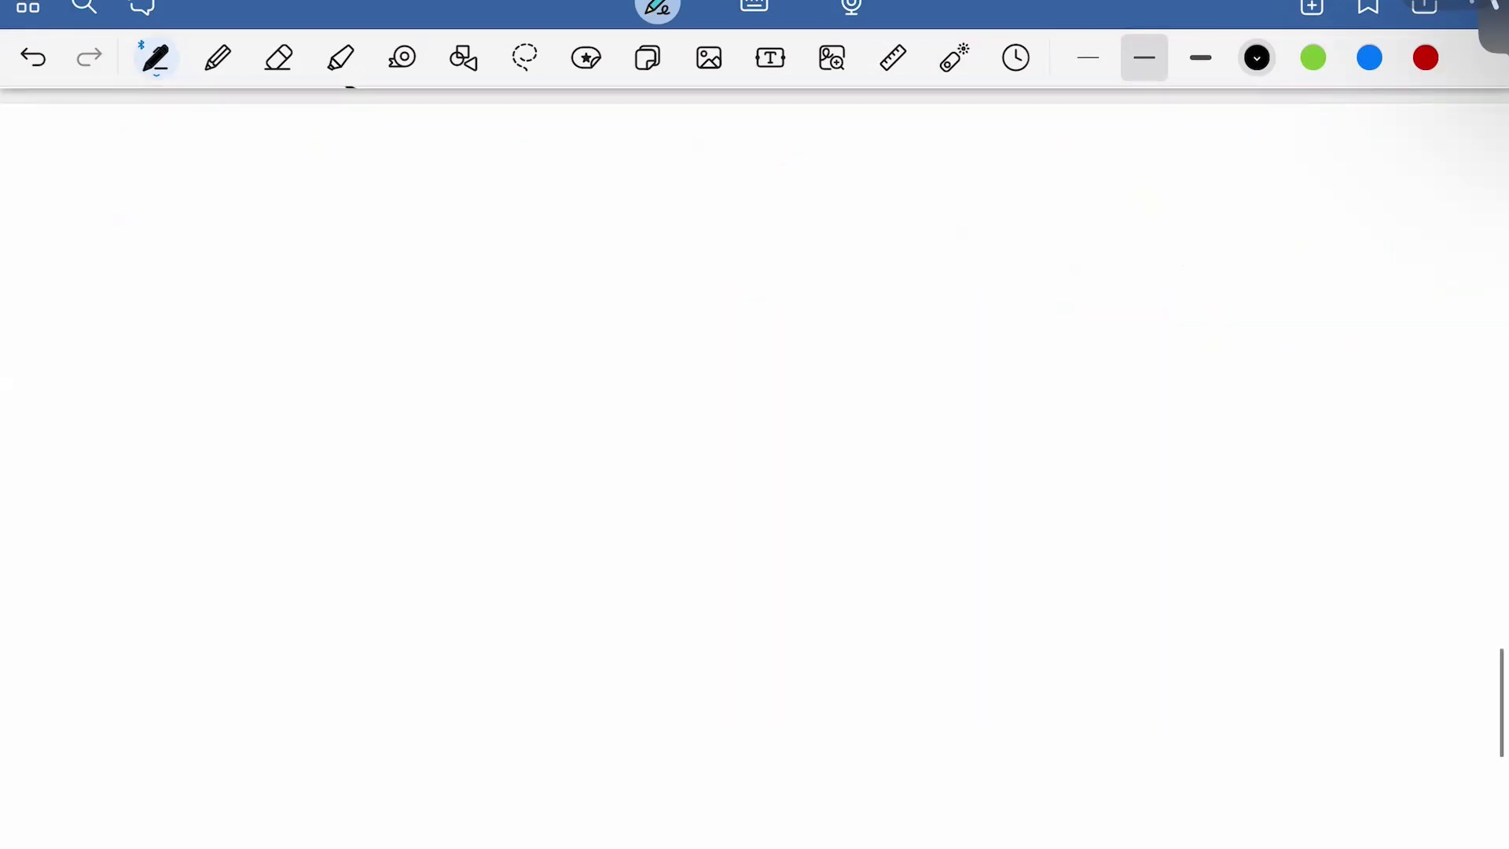
scroll(755, 468, "up", 5)
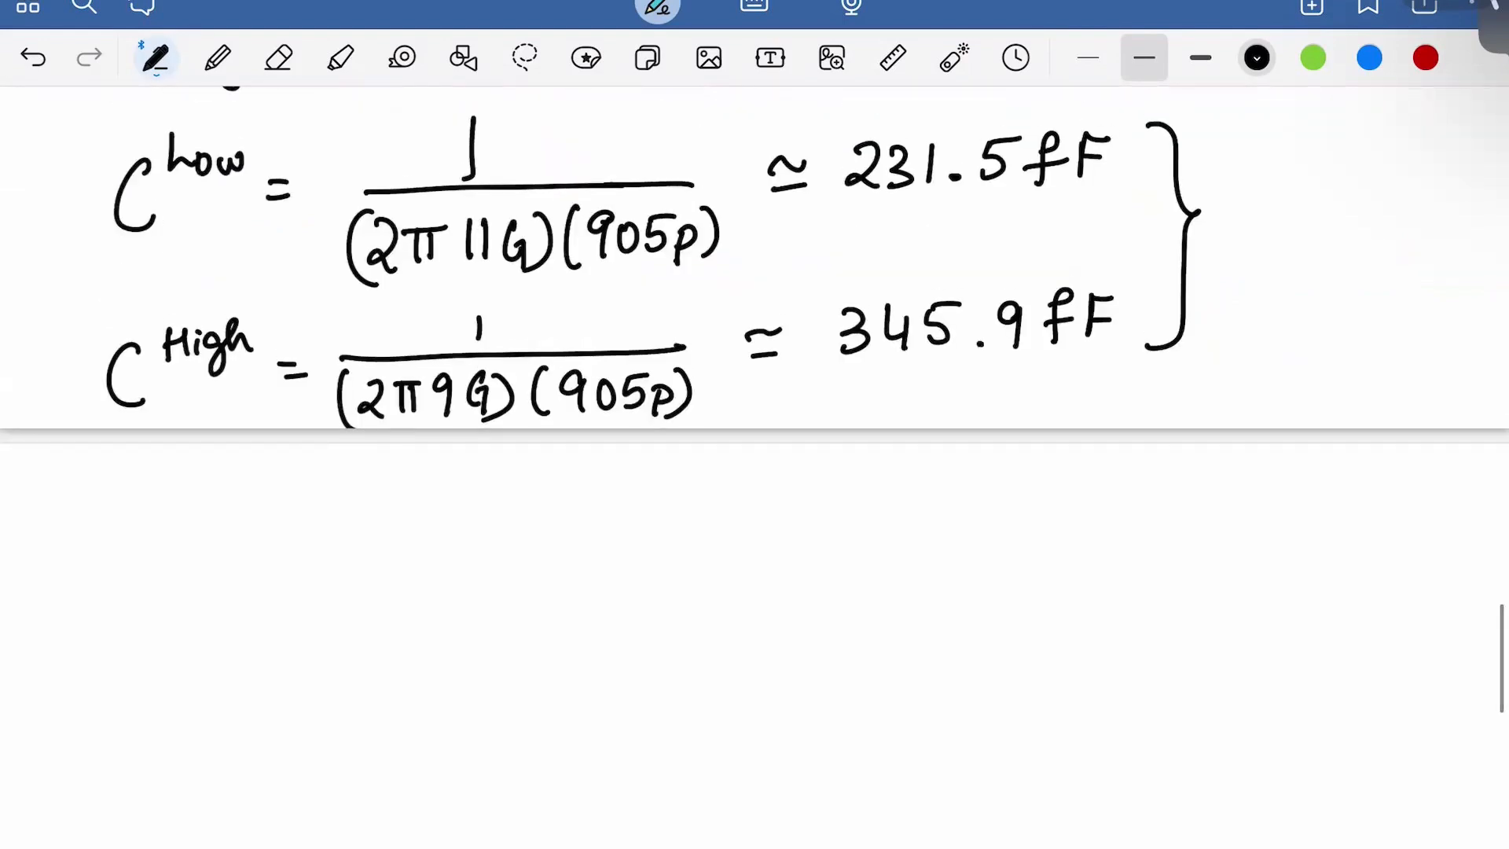
scroll(755, 402, "down", 1)
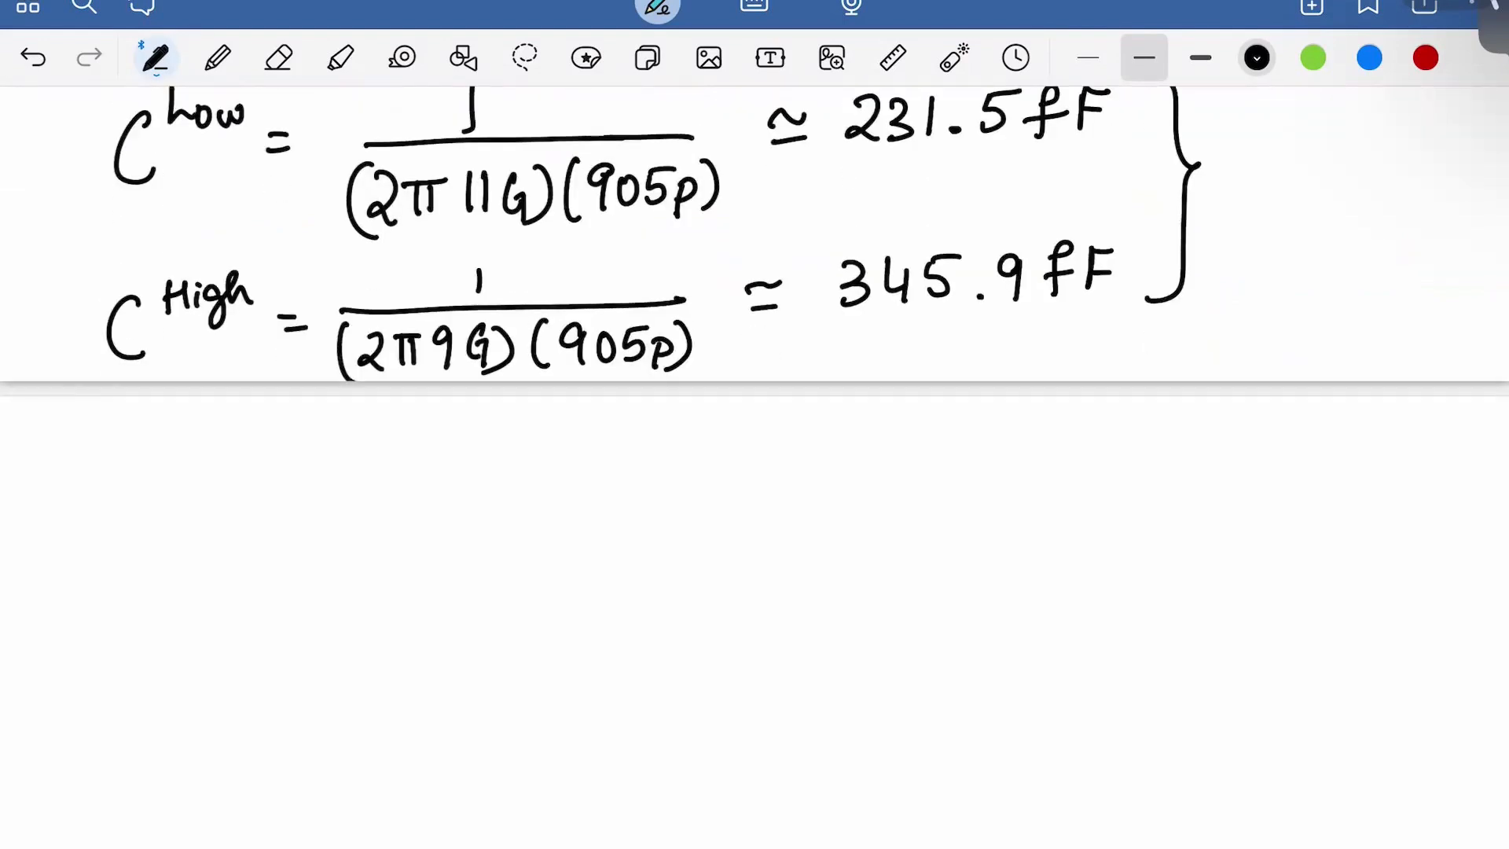
Write Δ = C^High − C^Low on a new line
mouse_move(153, 477)
left_mouse_down()
mouse_move(163, 498)
mouse_move(154, 480)
left_mouse_up()
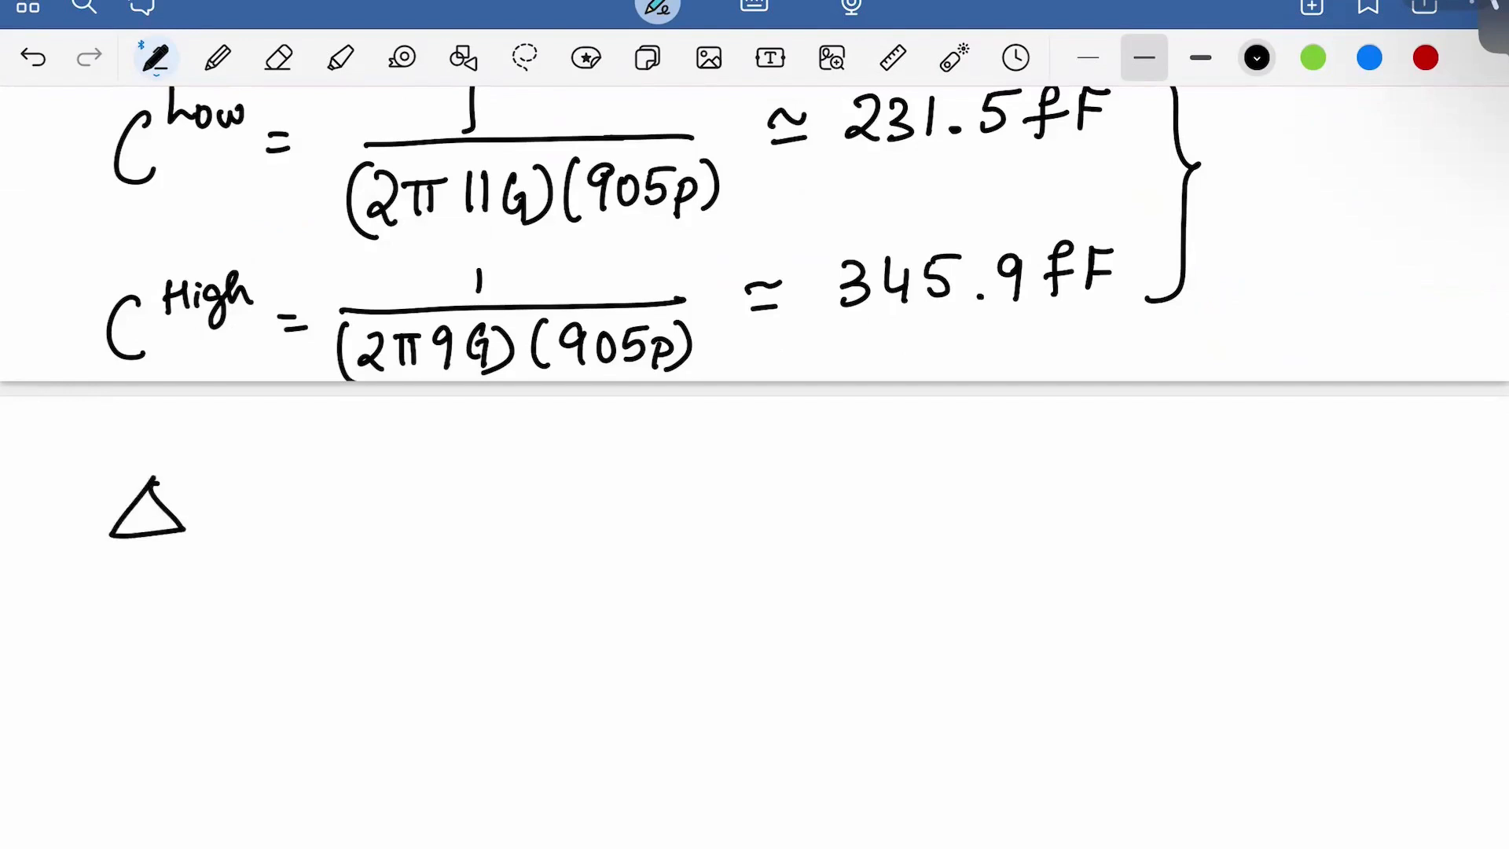
left_click_drag(236, 499, 259, 497)
left_click_drag(233, 516, 257, 515)
mouse_move(357, 475)
left_mouse_down()
mouse_move(324, 503)
mouse_move(361, 531)
left_mouse_up()
mouse_move(373, 464)
left_mouse_down()
mouse_move(375, 494)
mouse_move(394, 461)
left_mouse_up()
left_click_drag(394, 461, 393, 489)
left_click_drag(405, 476, 423, 509)
left_click_drag(439, 454, 498, 505)
left_click_drag(571, 468, 567, 521)
mouse_move(584, 448)
left_mouse_down()
mouse_move(583, 480)
mouse_move(602, 476)
left_mouse_up()
mouse_move(614, 467)
left_mouse_down()
mouse_move(655, 462)
mouse_move(714, 497)
left_mouse_up()
Add the result = 114.4fF and double-underline it
left_click_drag(689, 512, 722, 511)
mouse_move(775, 468)
left_mouse_down()
mouse_move(772, 518)
mouse_move(791, 515)
left_mouse_up()
mouse_move(820, 468)
left_mouse_down()
mouse_move(809, 493)
mouse_move(836, 492)
left_mouse_up()
left_click_drag(827, 482, 826, 515)
left_click(862, 507)
left_click_drag(888, 465, 908, 492)
left_click_drag(900, 474, 897, 514)
left_click_drag(964, 469, 953, 511)
mouse_move(943, 492)
left_mouse_down()
mouse_move(978, 486)
mouse_move(997, 501)
left_mouse_up()
mouse_move(999, 465)
left_mouse_down()
mouse_move(1027, 462)
mouse_move(1026, 480)
left_mouse_up()
left_click_drag(990, 529, 1045, 514)
left_click_drag(992, 540, 1055, 524)
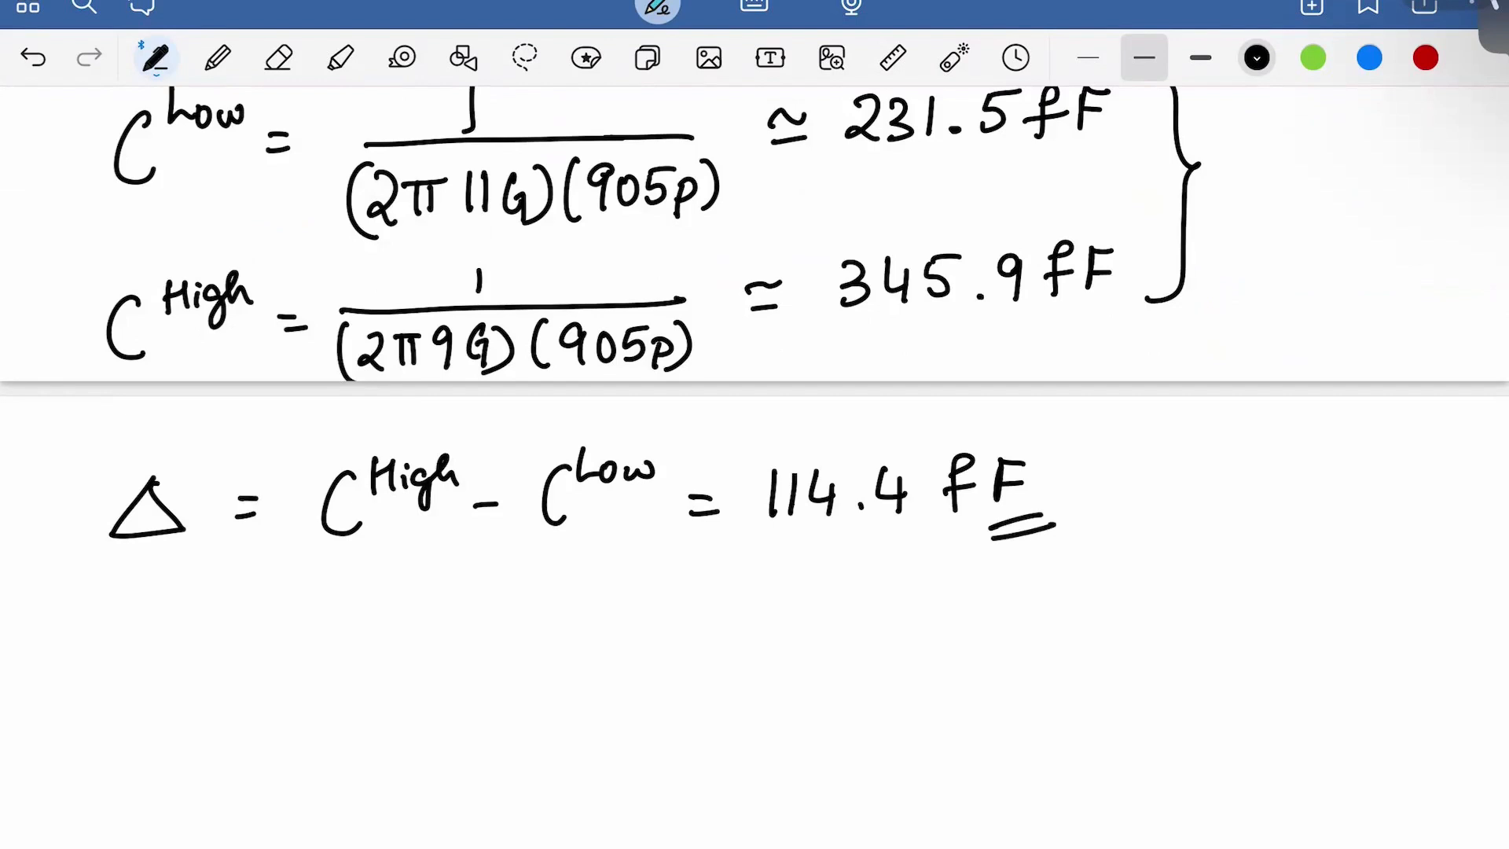
Further down the page, start a new line reading C_LSB =
scroll(754, 425, "down", 2)
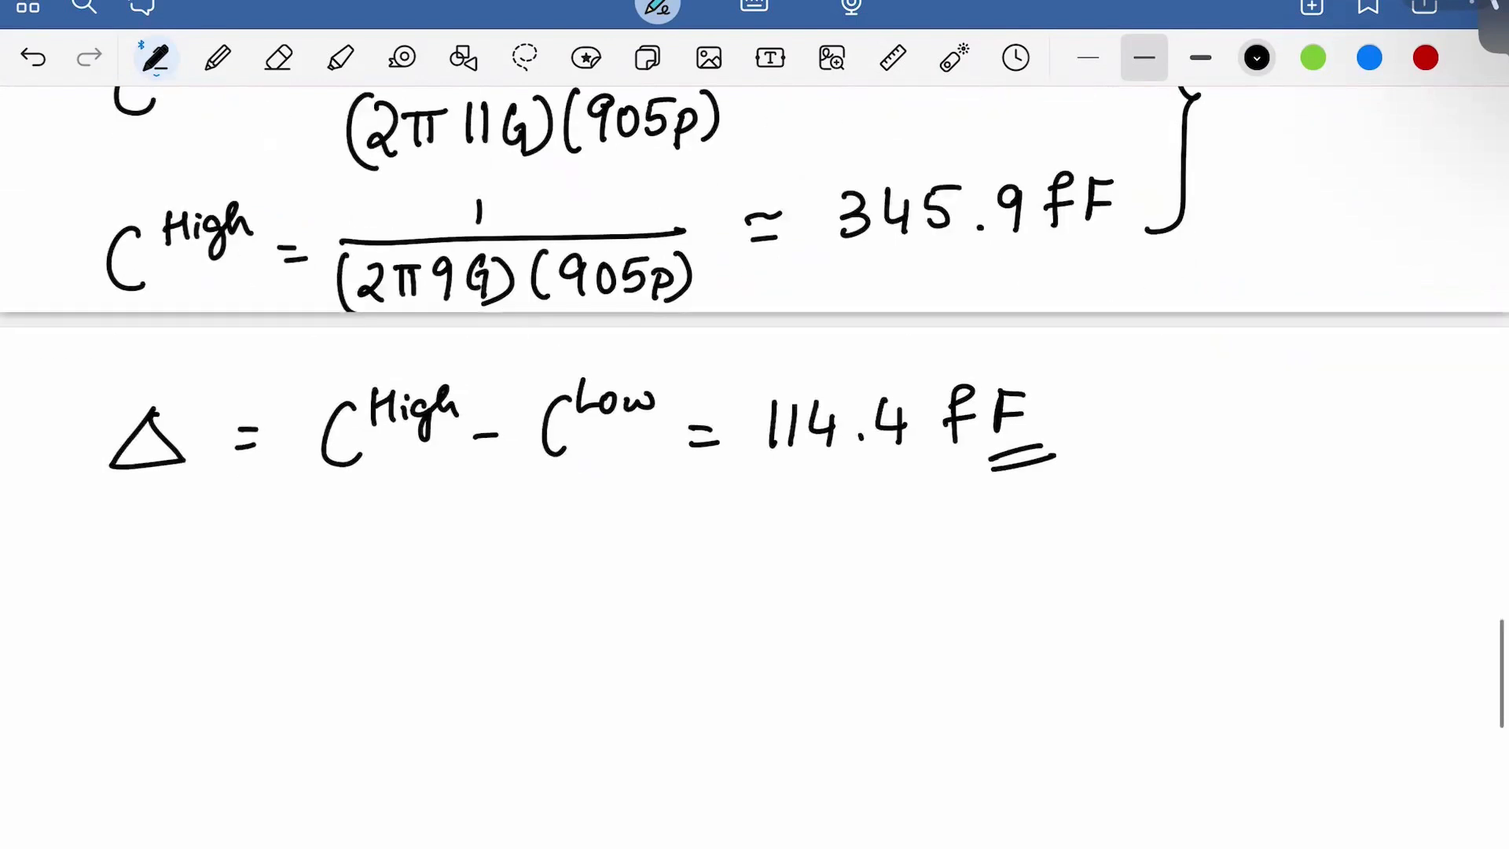
scroll(755, 425, "down", 2)
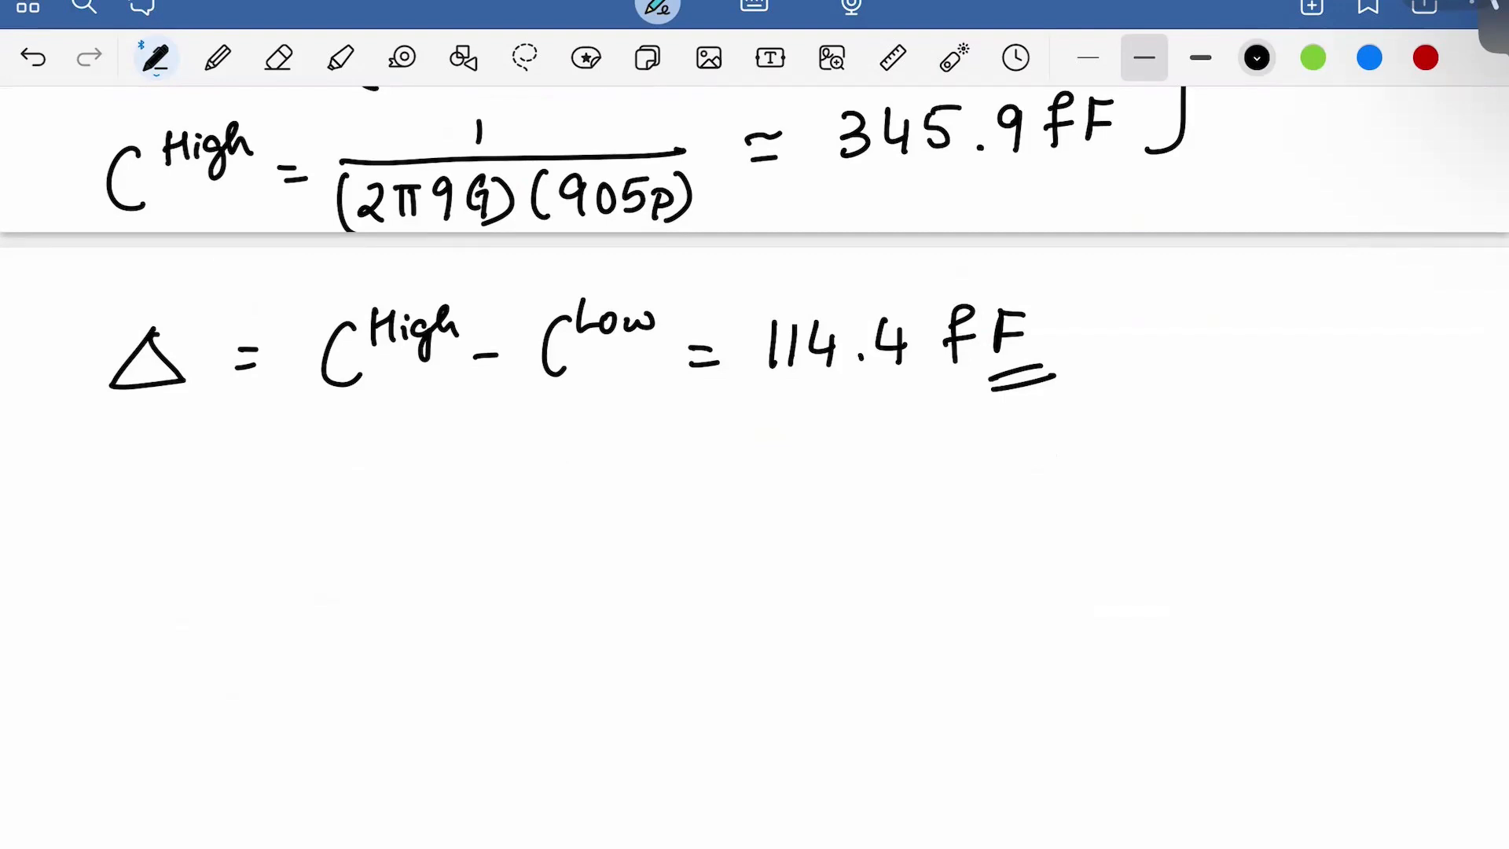
scroll(755, 417, "down", 2)
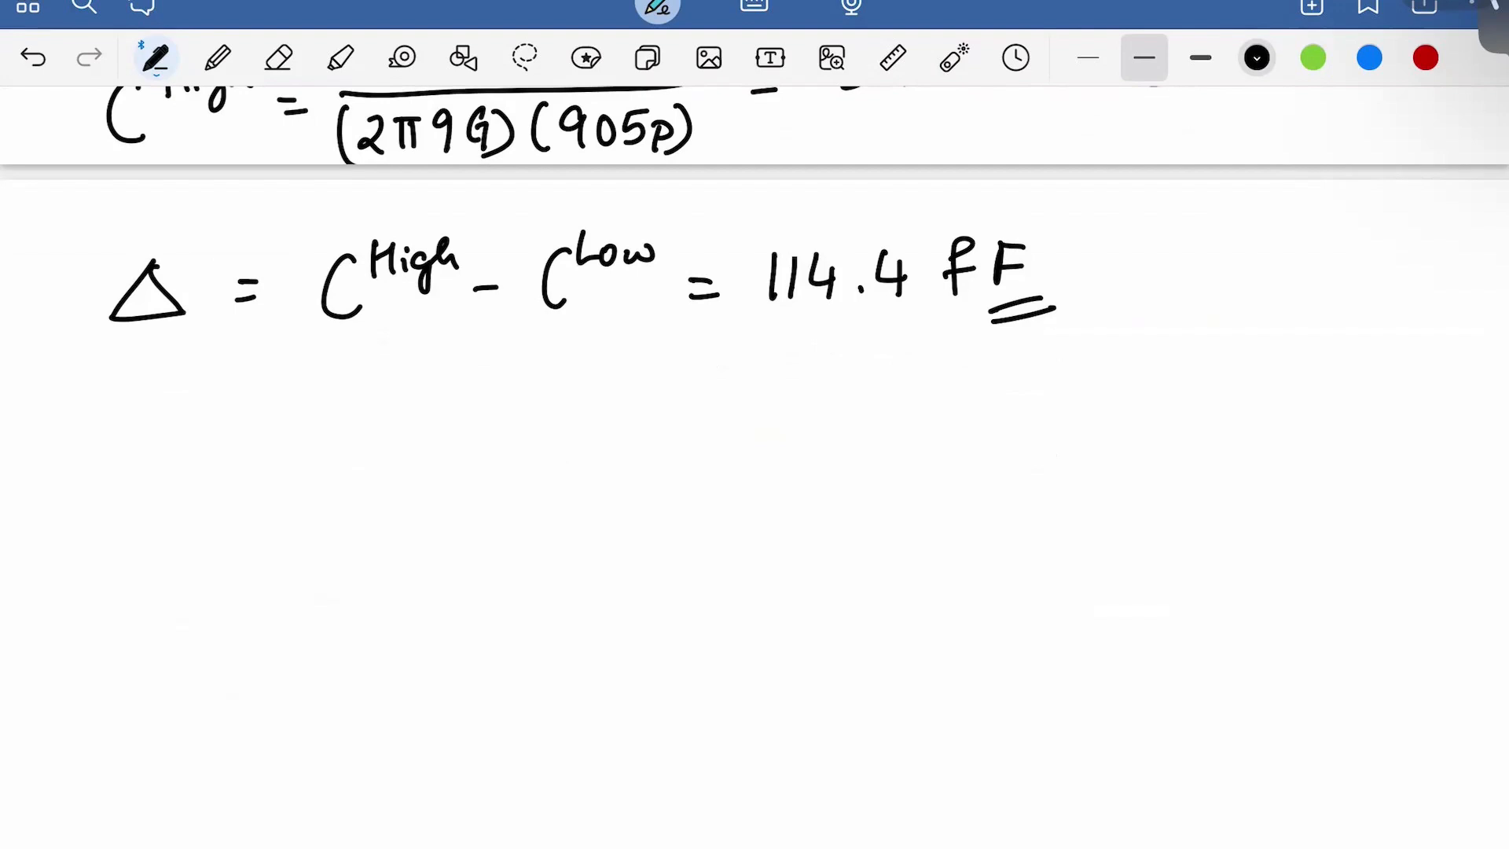
mouse_move(161, 410)
left_mouse_down()
mouse_move(148, 482)
mouse_move(175, 492)
mouse_move(212, 475)
mouse_move(206, 497)
left_mouse_up()
left_click_drag(269, 454, 297, 452)
left_click_drag(270, 470, 298, 467)
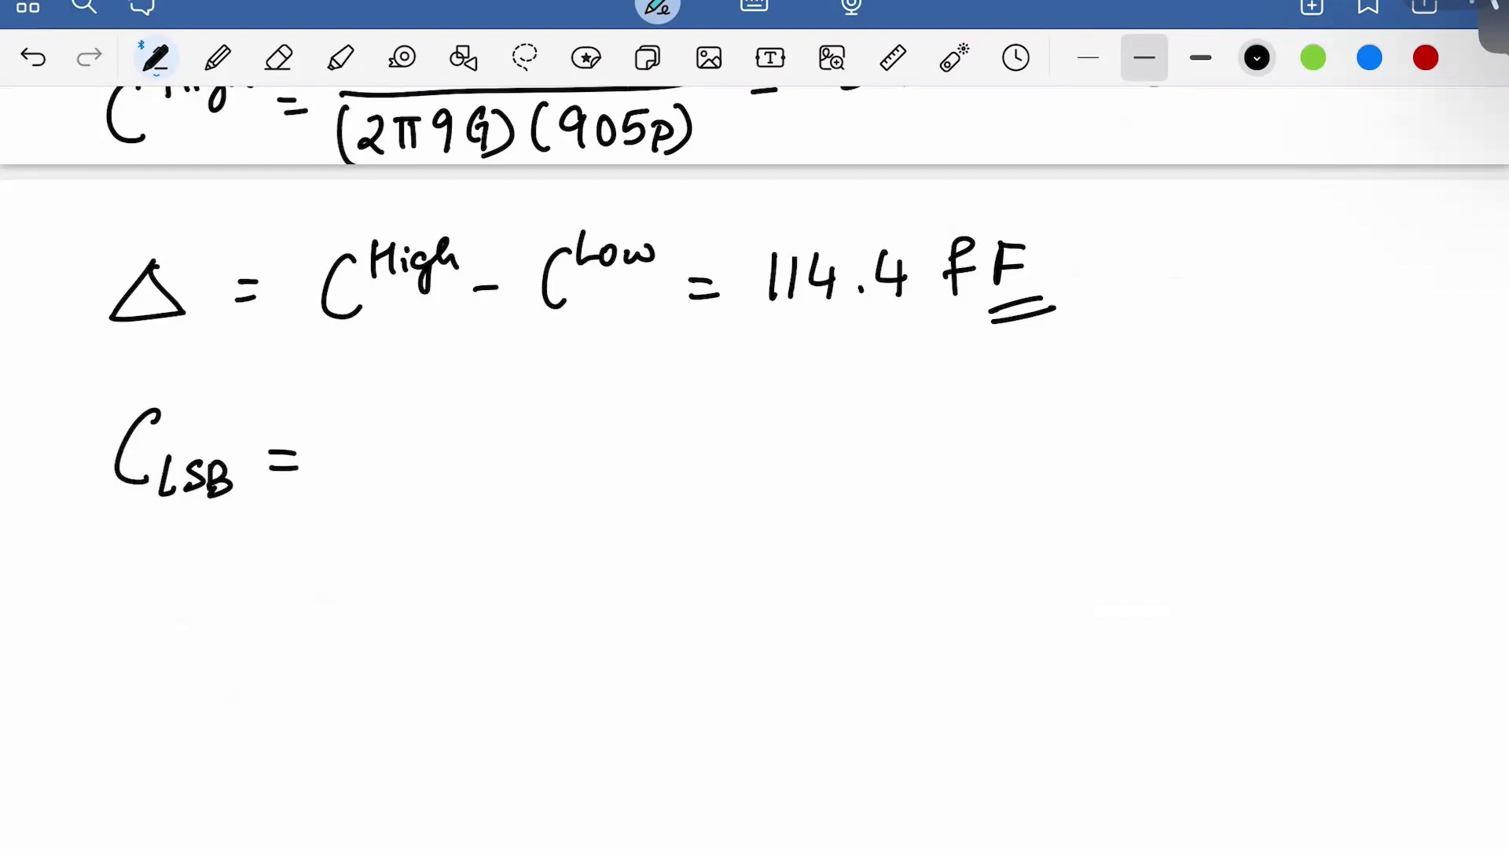
Write the fraction ΔC/N followed by an equals sign after C_LSB
scroll(754, 417, "down", 1)
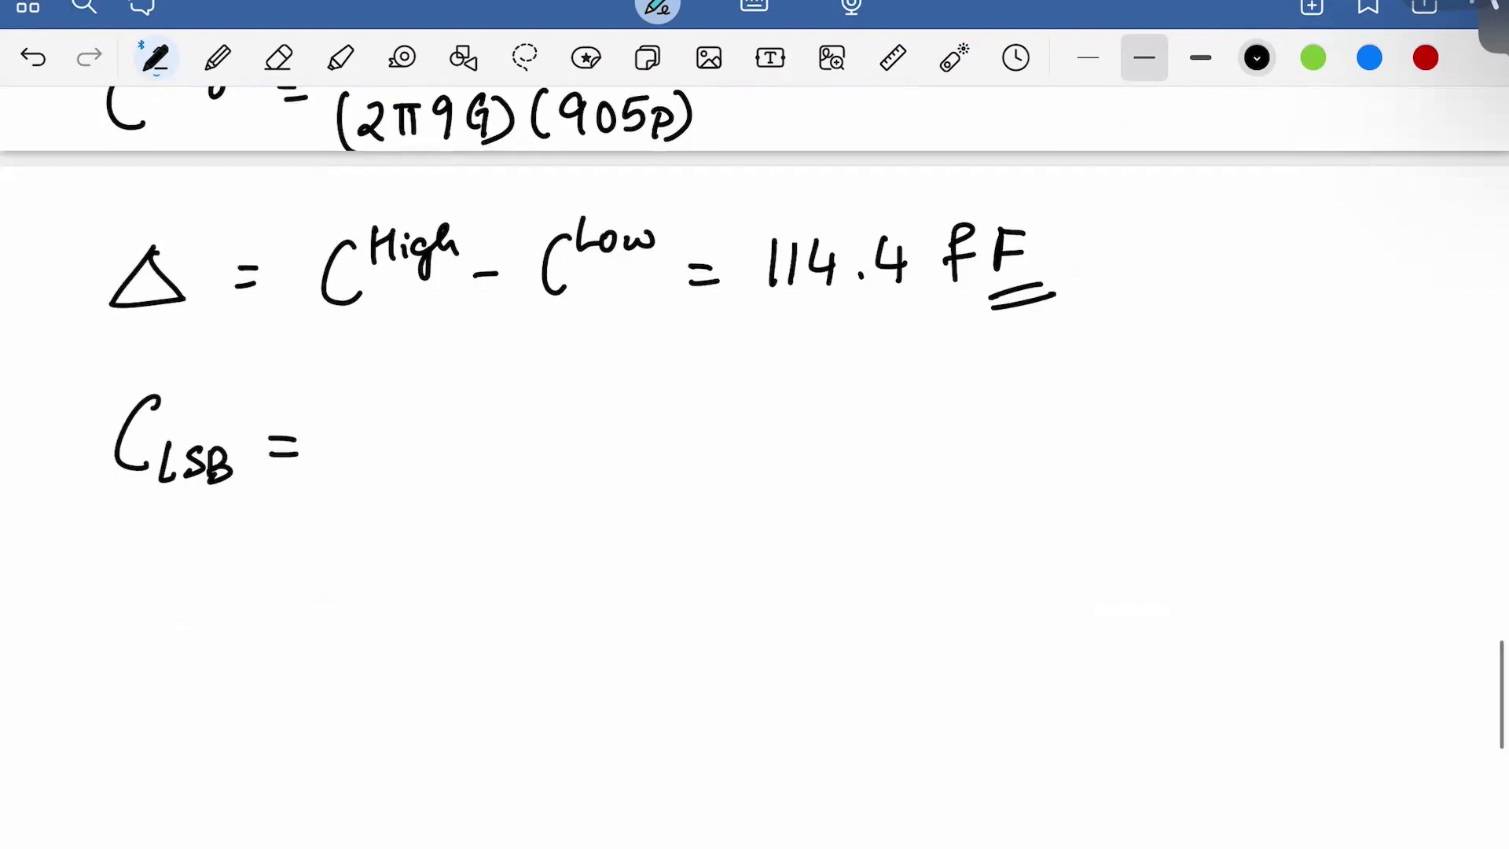
left_click_drag(397, 428, 428, 474)
mouse_move(466, 430)
left_mouse_down()
mouse_move(446, 467)
mouse_move(470, 468)
left_mouse_up()
left_click(371, 498)
left_click_drag(370, 498, 476, 489)
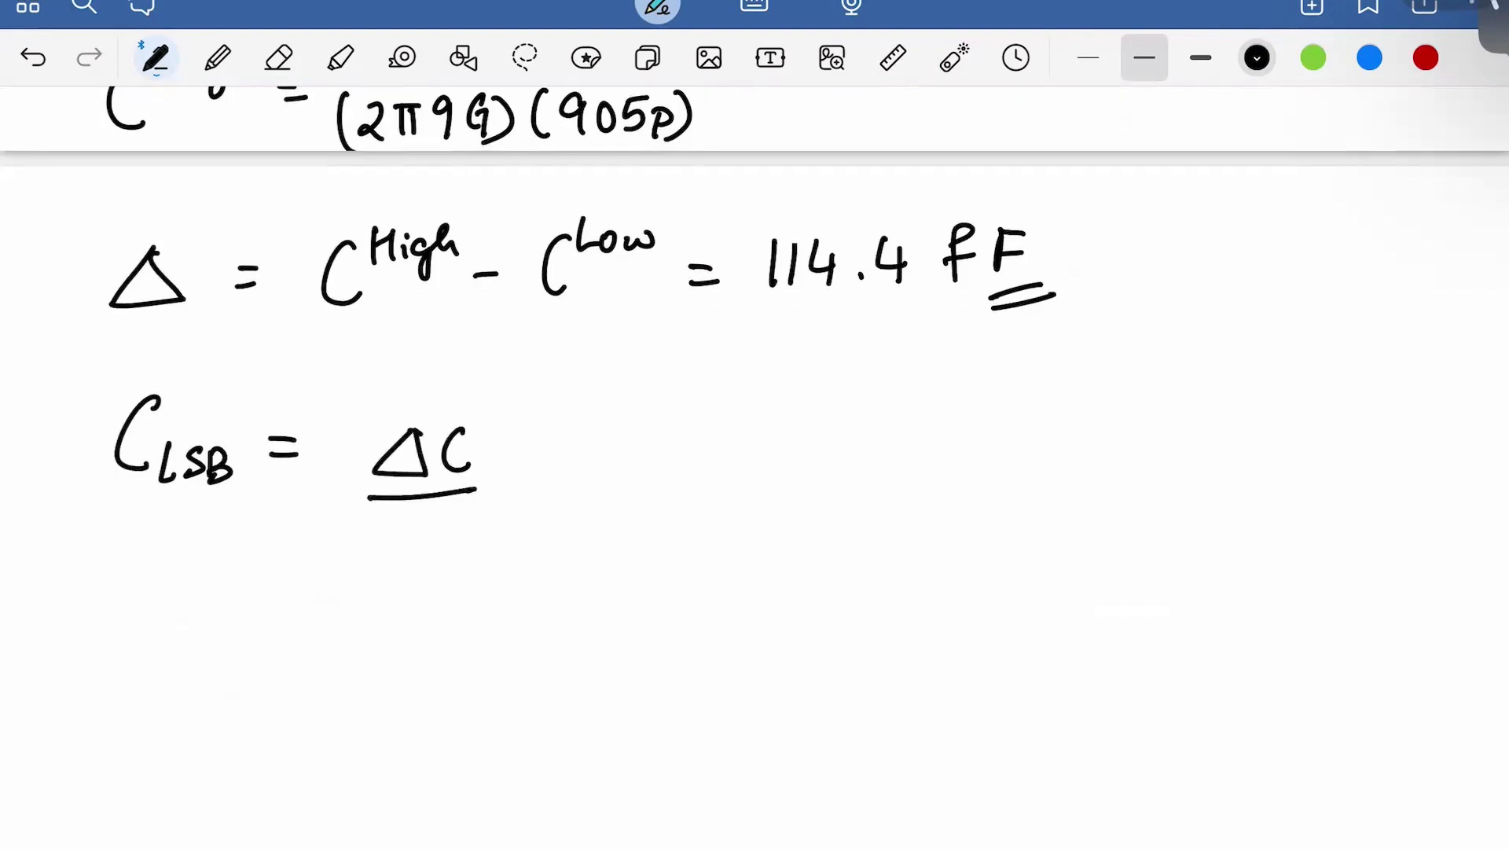
mouse_move(407, 557)
left_mouse_down()
mouse_move(407, 519)
mouse_move(435, 548)
left_mouse_up()
mouse_move(435, 549)
left_mouse_down()
mouse_move(440, 508)
mouse_move(533, 485)
left_mouse_up()
mouse_move(512, 499)
left_mouse_down()
mouse_move(540, 496)
mouse_move(531, 472)
mouse_move(579, 489)
mouse_move(622, 471)
left_mouse_up()
Write the result 14.3fF, undoing the stray underbrace
mouse_move(619, 452)
left_mouse_down()
mouse_move(619, 488)
mouse_move(678, 462)
mouse_move(658, 482)
left_mouse_up()
left_click(642, 472)
mouse_move(716, 448)
left_mouse_down()
mouse_move(732, 434)
mouse_move(705, 483)
left_mouse_up()
left_click_drag(698, 465, 737, 462)
left_click_drag(751, 434, 750, 477)
left_click_drag(751, 434, 775, 430)
left_click_drag(753, 454, 774, 452)
mouse_move(569, 509)
left_mouse_down()
mouse_move(581, 525)
mouse_move(758, 496)
left_mouse_up()
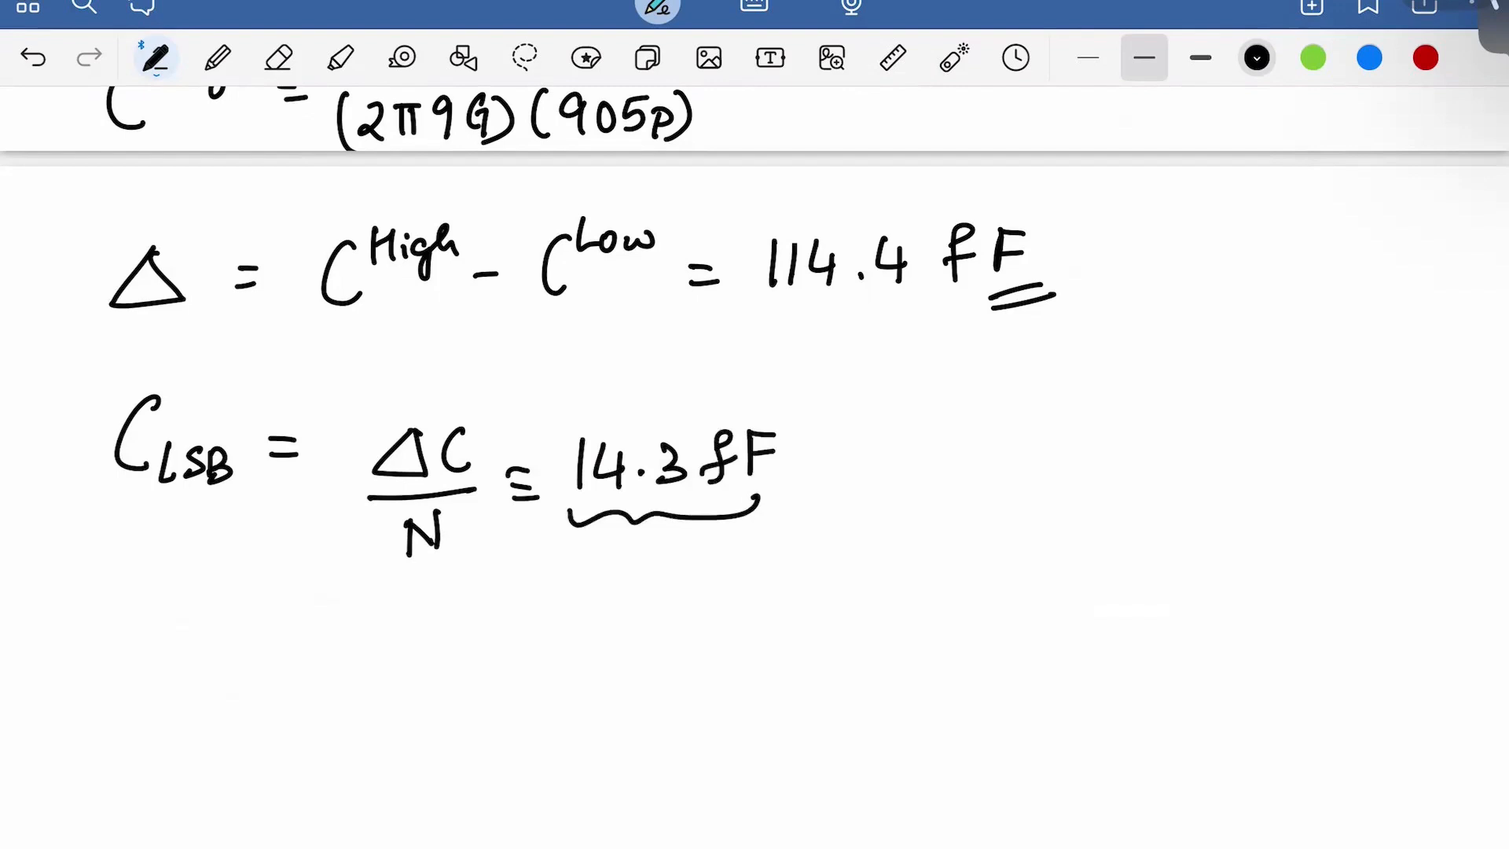
key("ctrl+z")
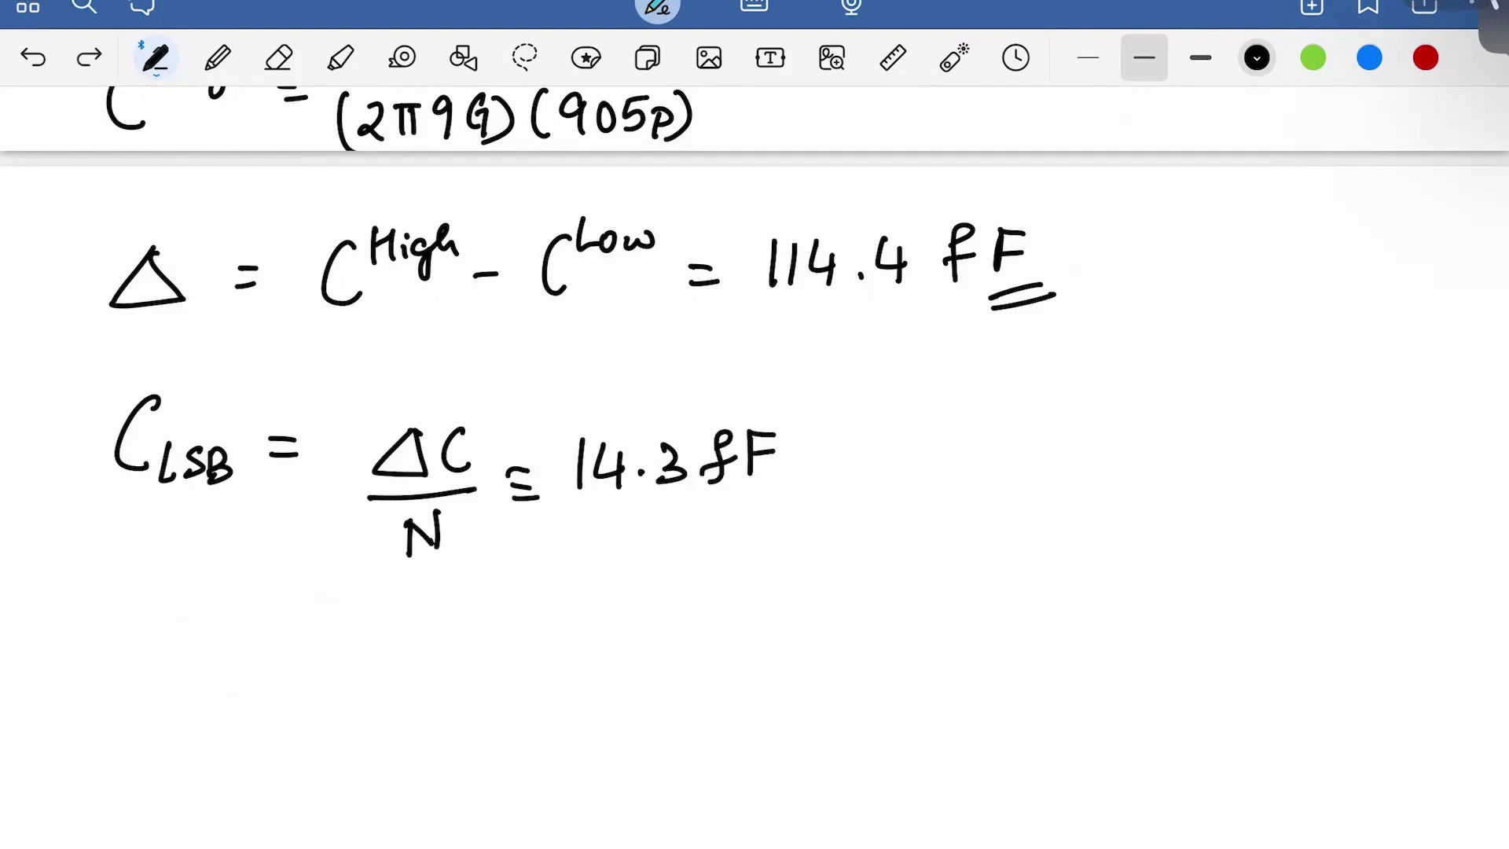
On a new line, write δC = 1.5 C_LSB
scroll(755, 424, "down", 1)
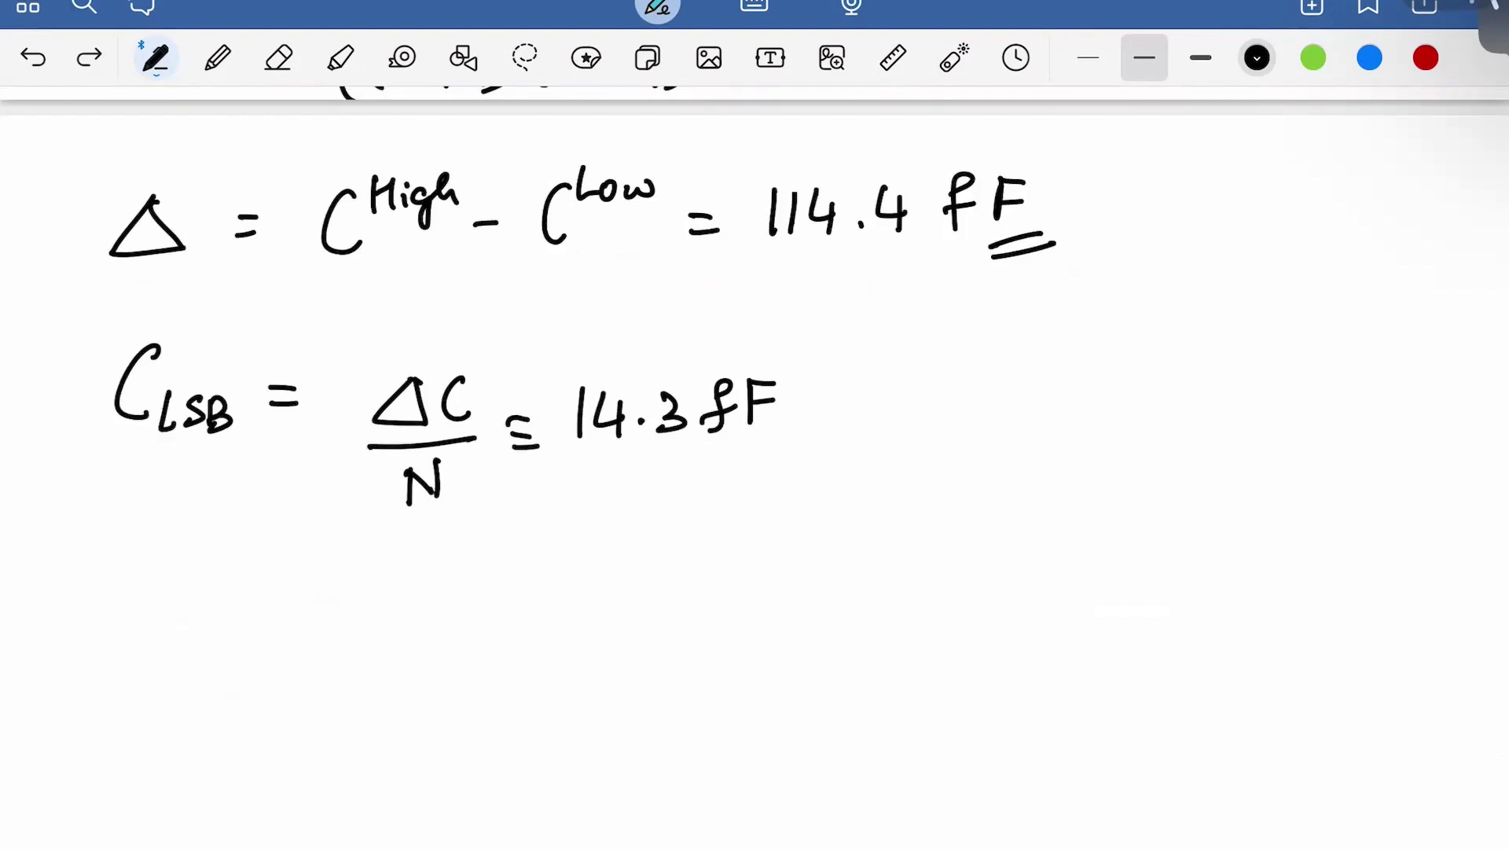
mouse_move(147, 564)
left_mouse_down()
mouse_move(144, 591)
mouse_move(171, 583)
mouse_move(194, 619)
mouse_move(262, 598)
left_mouse_up()
left_click_drag(234, 612, 264, 611)
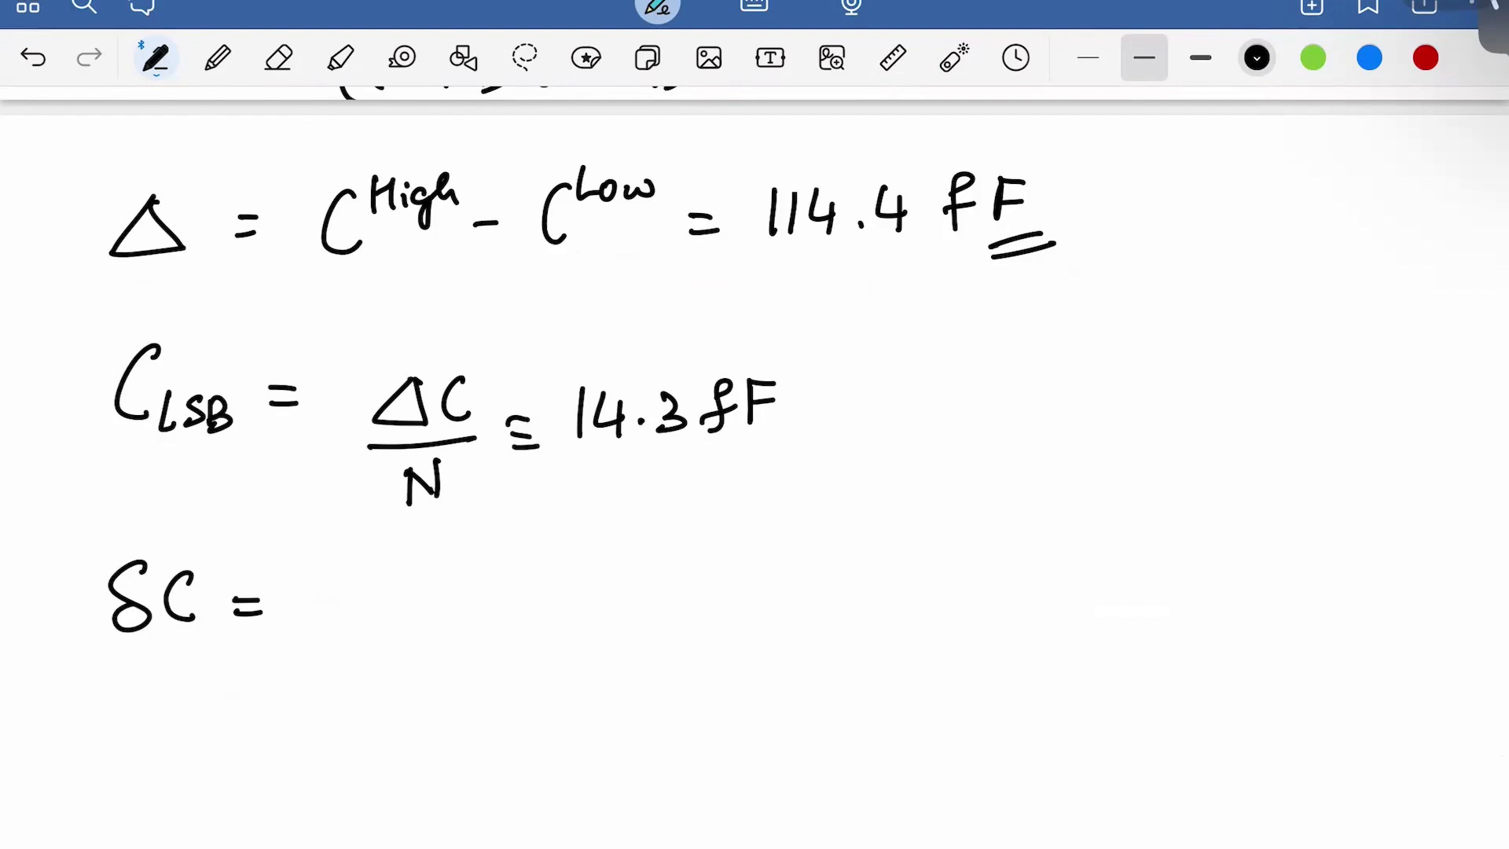
left_click_drag(341, 582, 338, 628)
left_click(369, 617)
mouse_move(391, 583)
left_mouse_down()
mouse_move(418, 604)
mouse_move(397, 621)
left_mouse_up()
mouse_move(393, 578)
left_mouse_down()
mouse_move(425, 573)
mouse_move(537, 622)
mouse_move(610, 584)
left_mouse_up()
Add ≃ 21.45fF as the δC result
mouse_move(585, 597)
left_mouse_down()
mouse_move(610, 596)
mouse_move(610, 566)
left_mouse_up()
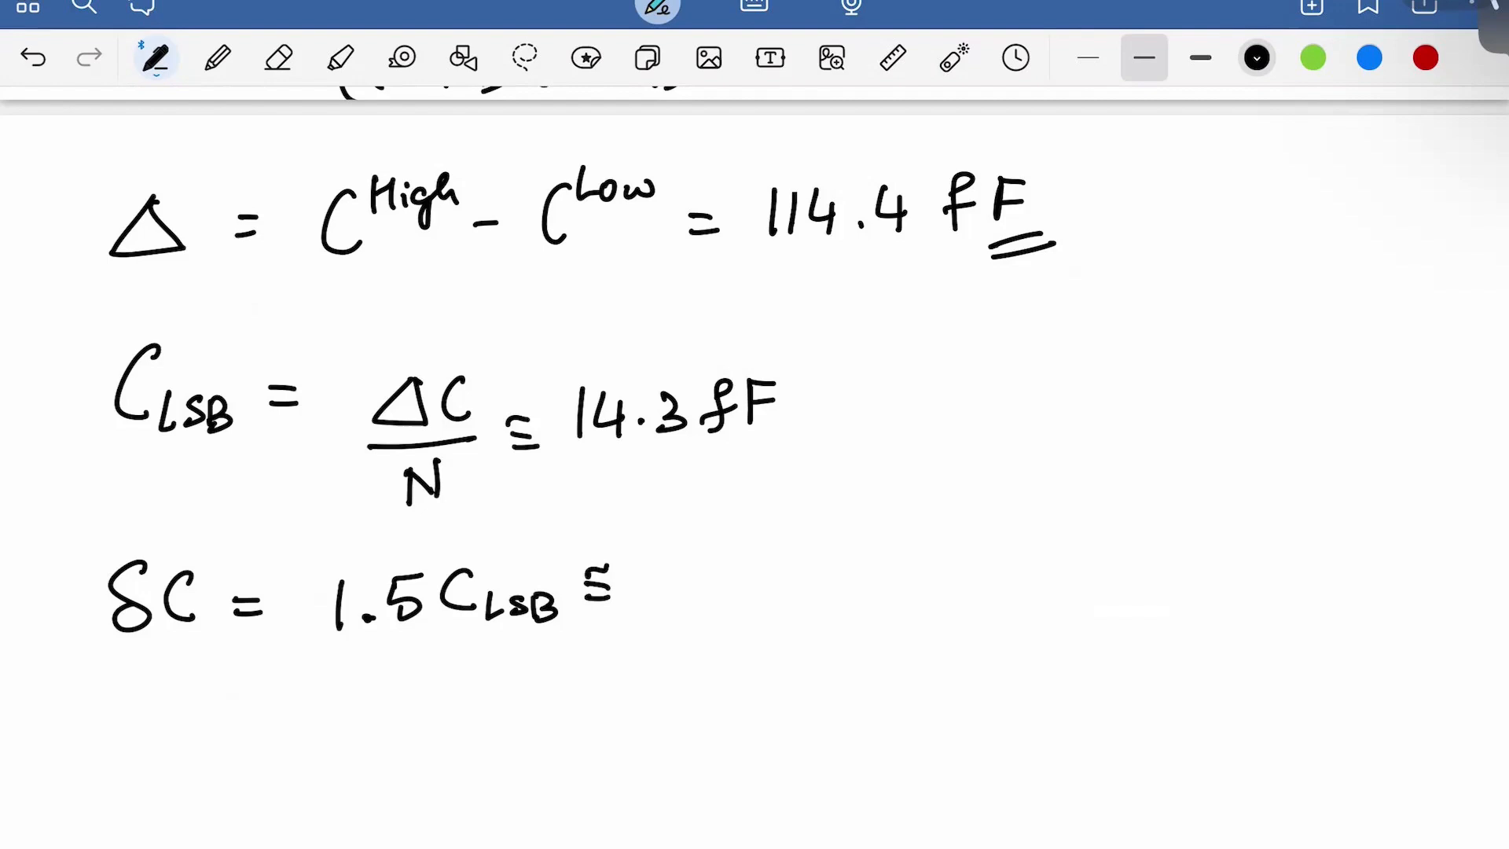
left_click_drag(646, 572, 678, 606)
left_click_drag(690, 558, 693, 602)
left_click(713, 593)
mouse_move(743, 553)
left_mouse_down()
mouse_move(731, 586)
mouse_move(761, 583)
left_mouse_up()
mouse_move(753, 565)
left_mouse_down()
mouse_move(753, 599)
mouse_move(785, 574)
mouse_move(786, 586)
left_mouse_up()
mouse_move(788, 553)
left_mouse_down()
mouse_move(813, 549)
mouse_move(837, 603)
left_mouse_up()
mouse_move(825, 585)
left_mouse_down()
mouse_move(861, 575)
mouse_move(870, 591)
left_mouse_up()
mouse_move(871, 550)
left_mouse_down()
mouse_move(900, 548)
mouse_move(896, 569)
left_mouse_up()
Draw a pair of plot axes with an arrowhead on the vertical axis
scroll(755, 471, "down", 2)
scroll(754, 421, "down", 2)
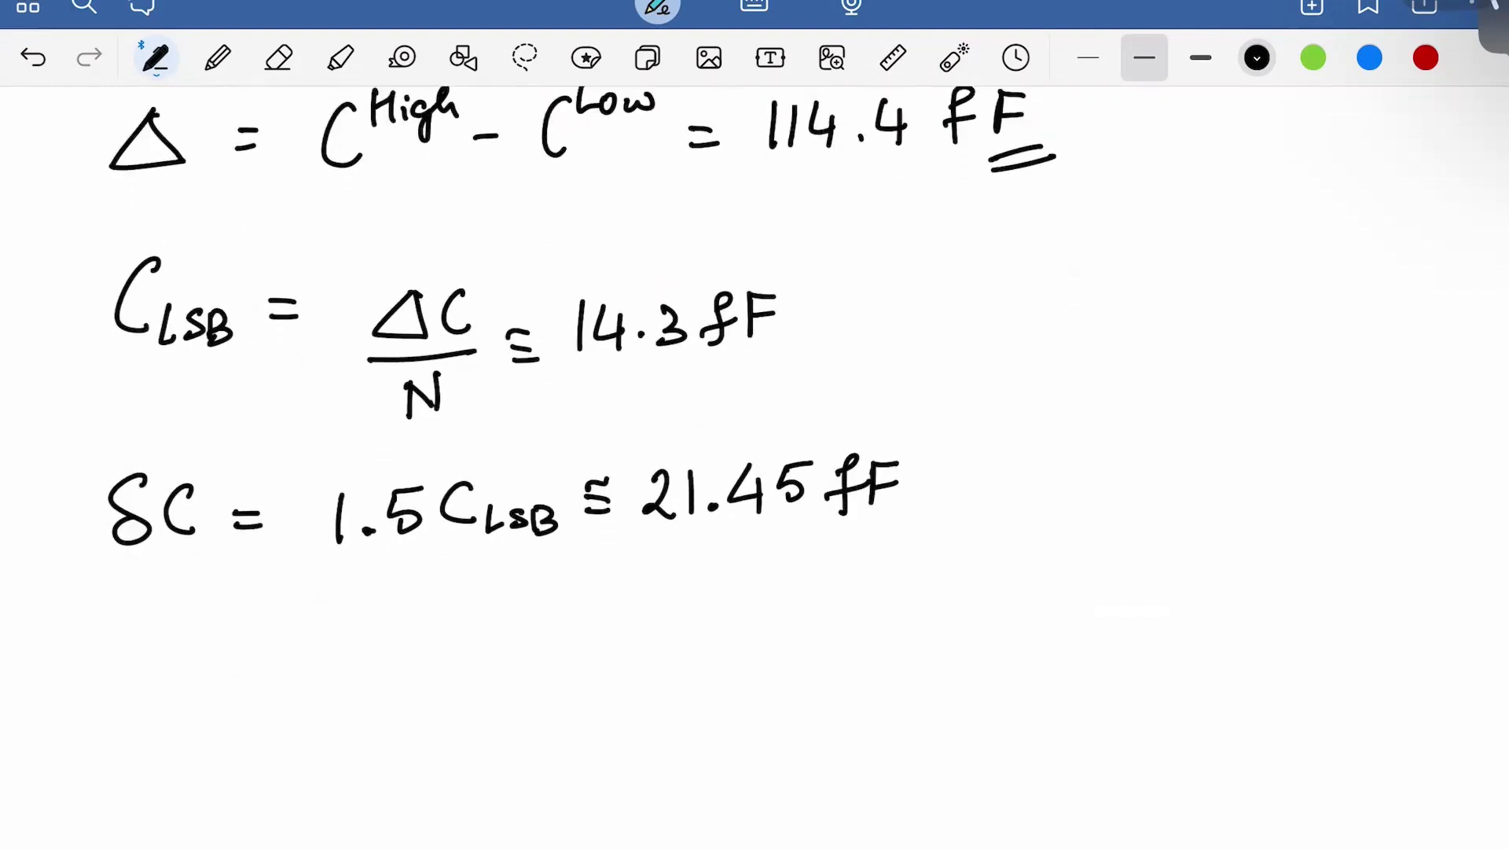
mouse_move(996, 234)
left_mouse_down()
mouse_move(1004, 690)
mouse_move(1003, 606)
mouse_move(1423, 588)
mouse_move(1412, 618)
left_mouse_up()
left_click_drag(987, 256, 1023, 243)
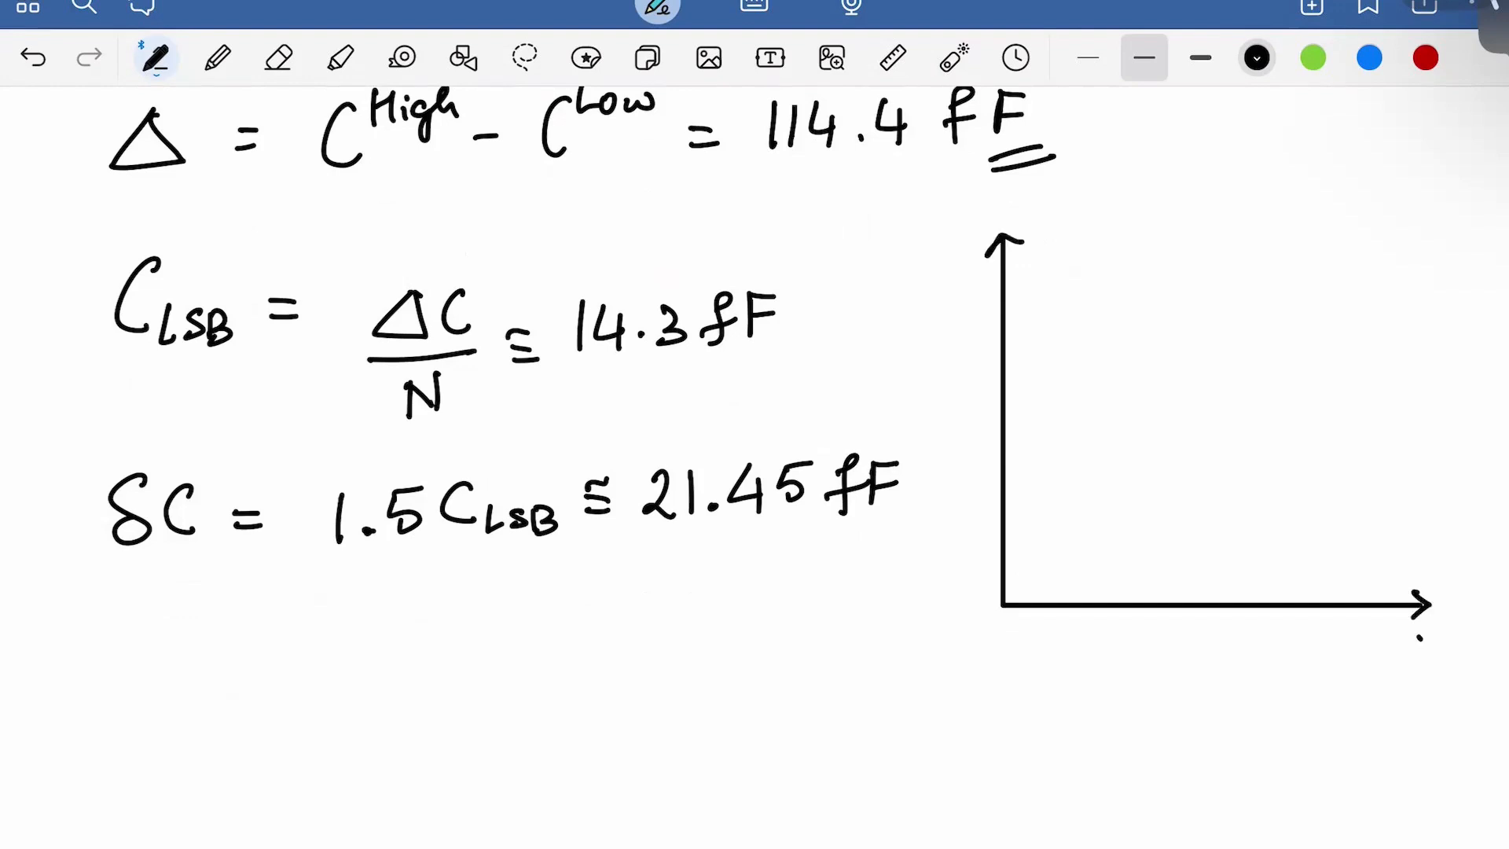
Label the axes V and C and draw the two lowest rising lines
left_click_drag(1419, 637, 1449, 639)
left_click_drag(978, 196, 981, 220)
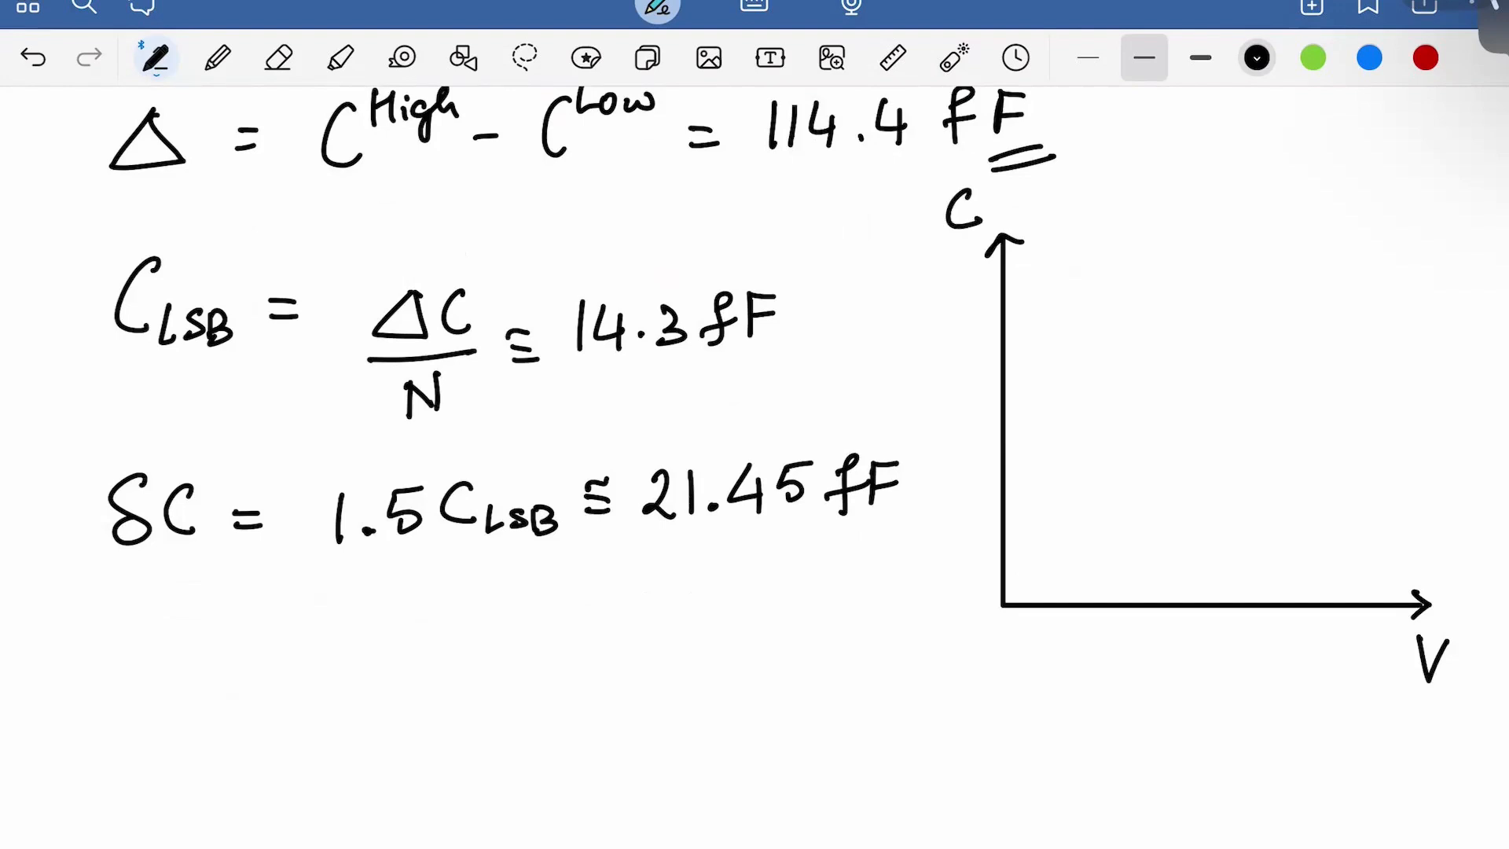
mouse_move(1052, 569)
left_mouse_down()
mouse_move(1327, 501)
mouse_move(1352, 512)
left_mouse_up()
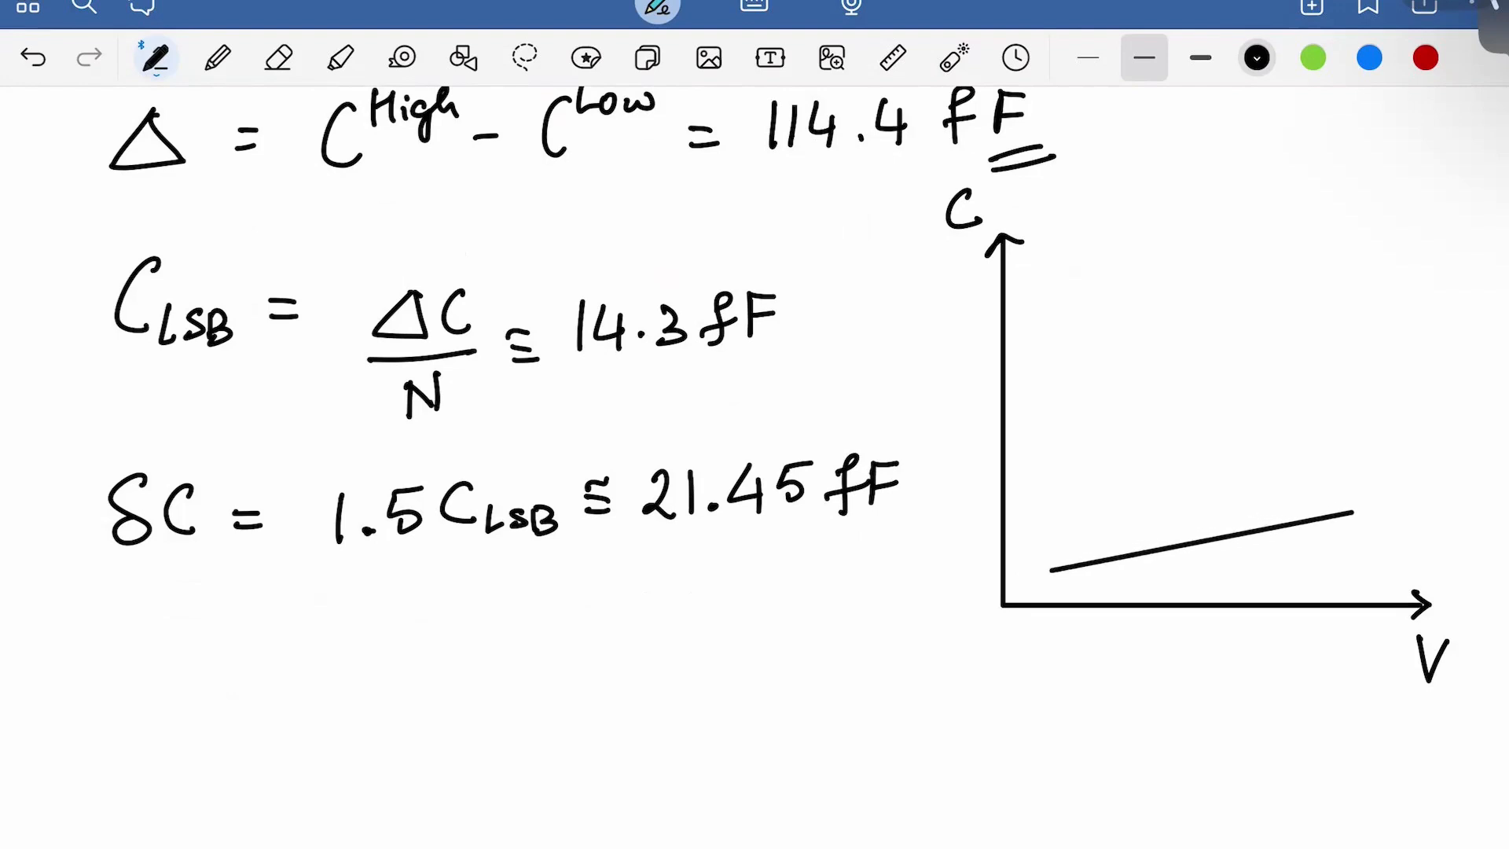
mouse_move(1056, 533)
left_mouse_down()
mouse_move(1327, 465)
mouse_move(1340, 476)
left_mouse_up()
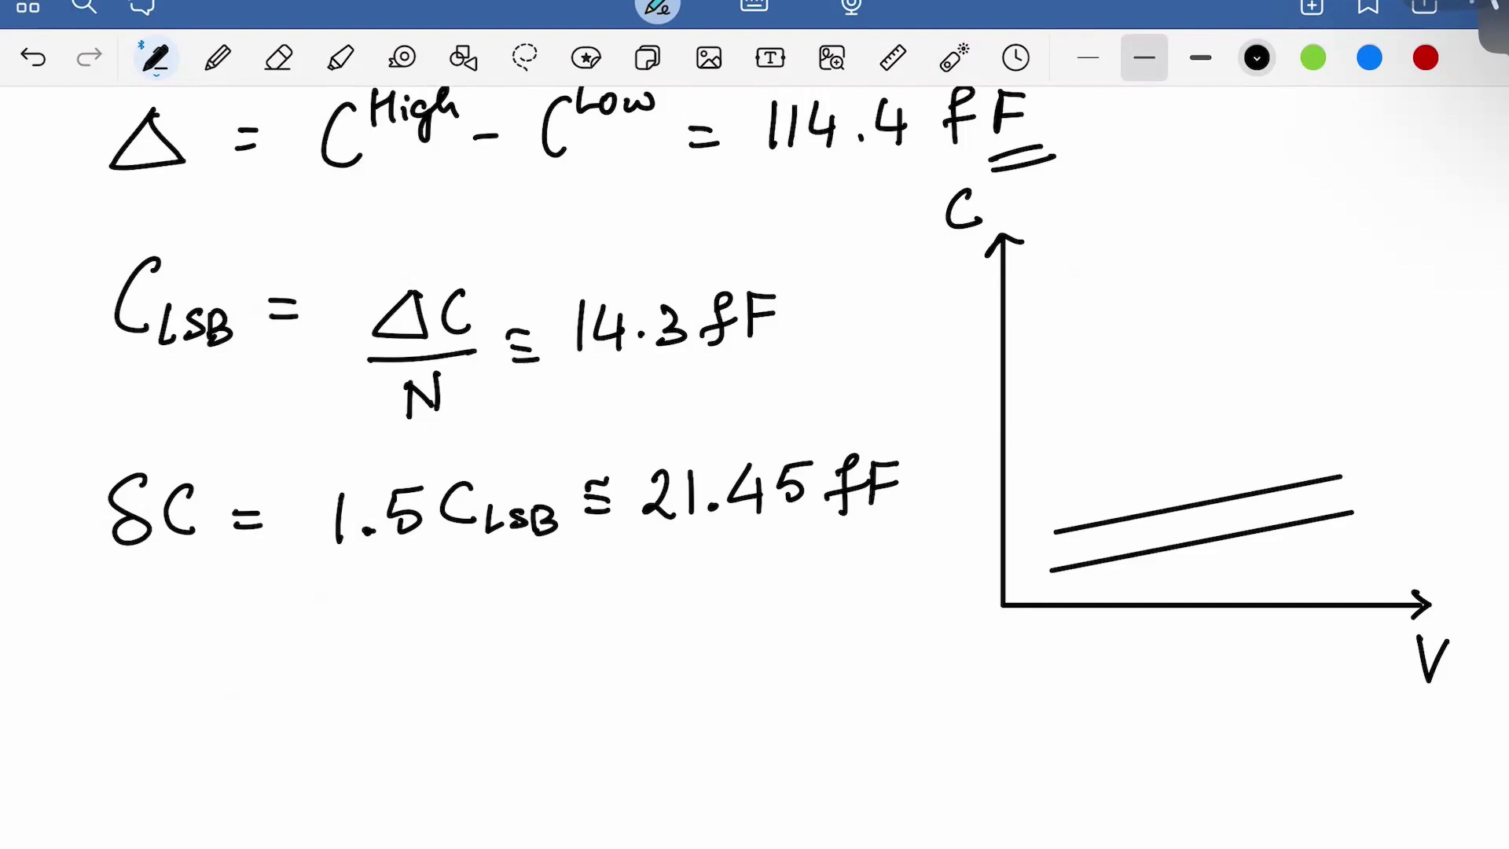
key("ctrl+z")
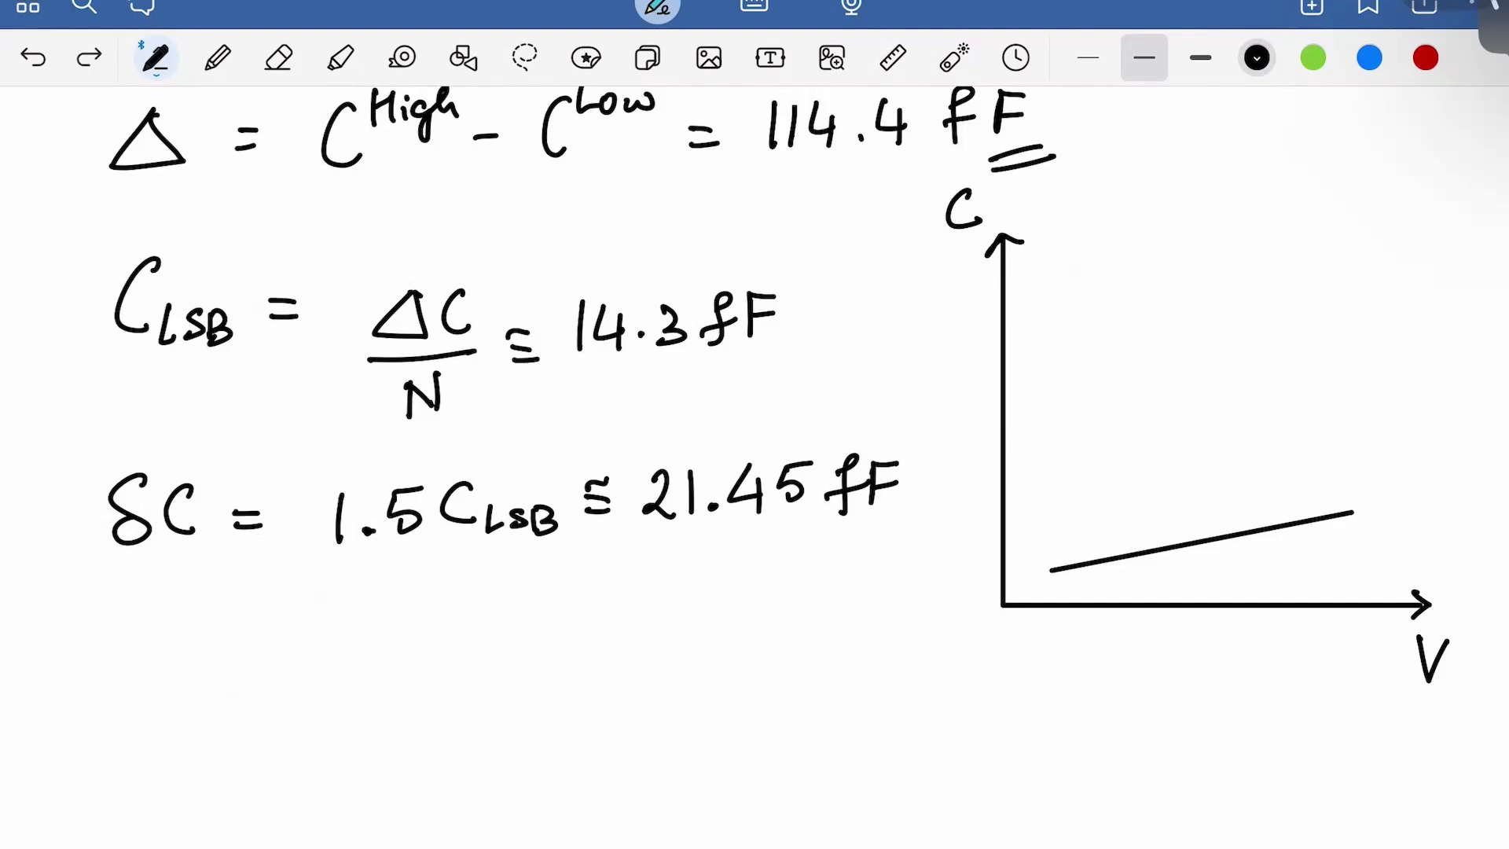
left_click_drag(1048, 528, 1052, 521)
key("ctrl+z")
key("ctrl+z")
left_click_drag(1054, 524, 1341, 470)
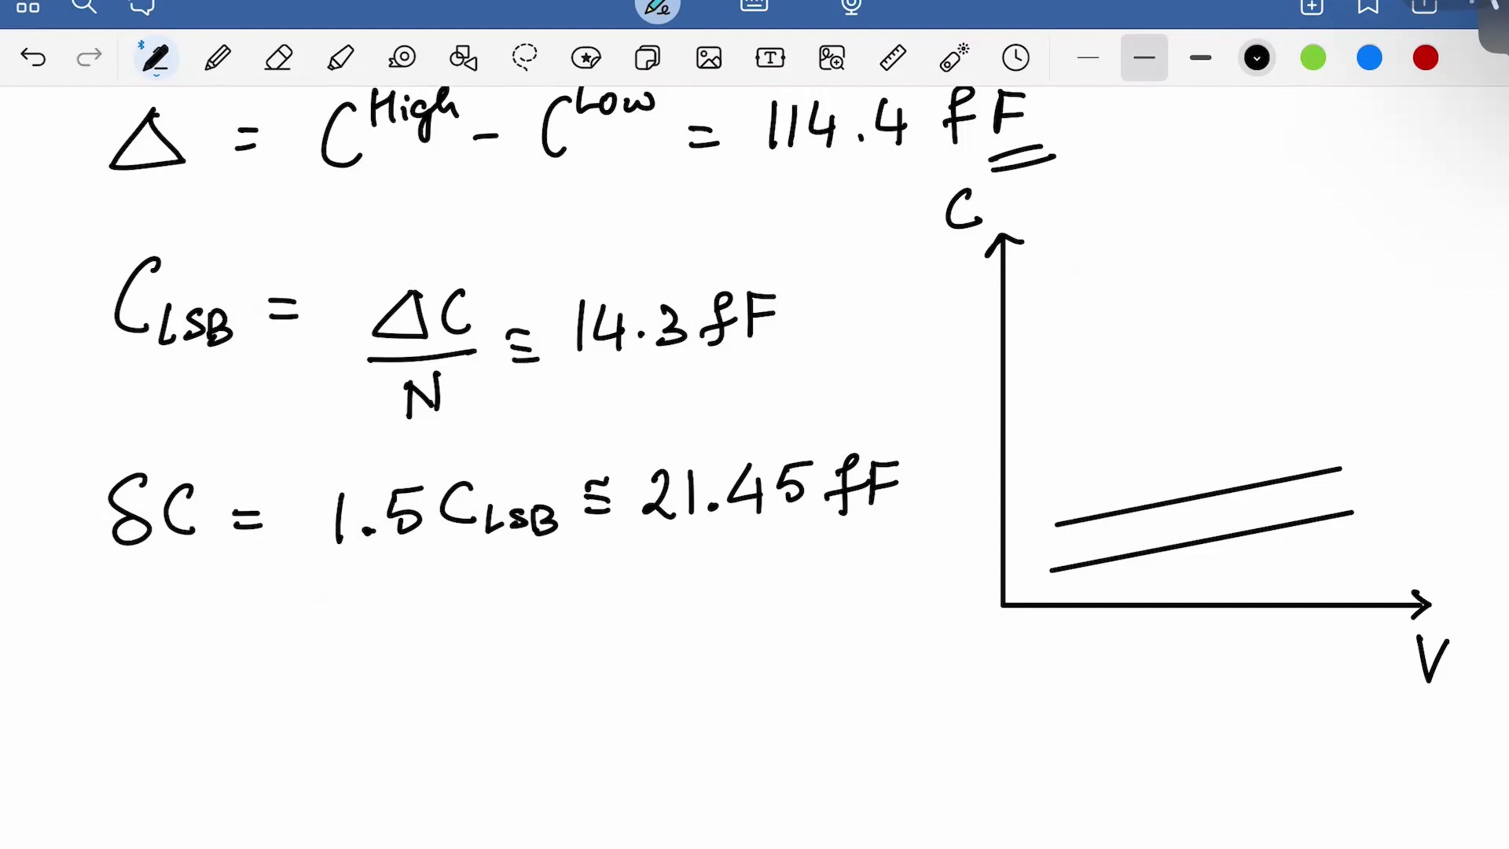
Add dots for intermediate lines and draw the top rising line
left_click(1195, 431)
left_click(1198, 412)
left_click_drag(1066, 346, 1327, 289)
In red, label the lines 000, 001 and 111 with dots between the codes
left_click(1425, 57)
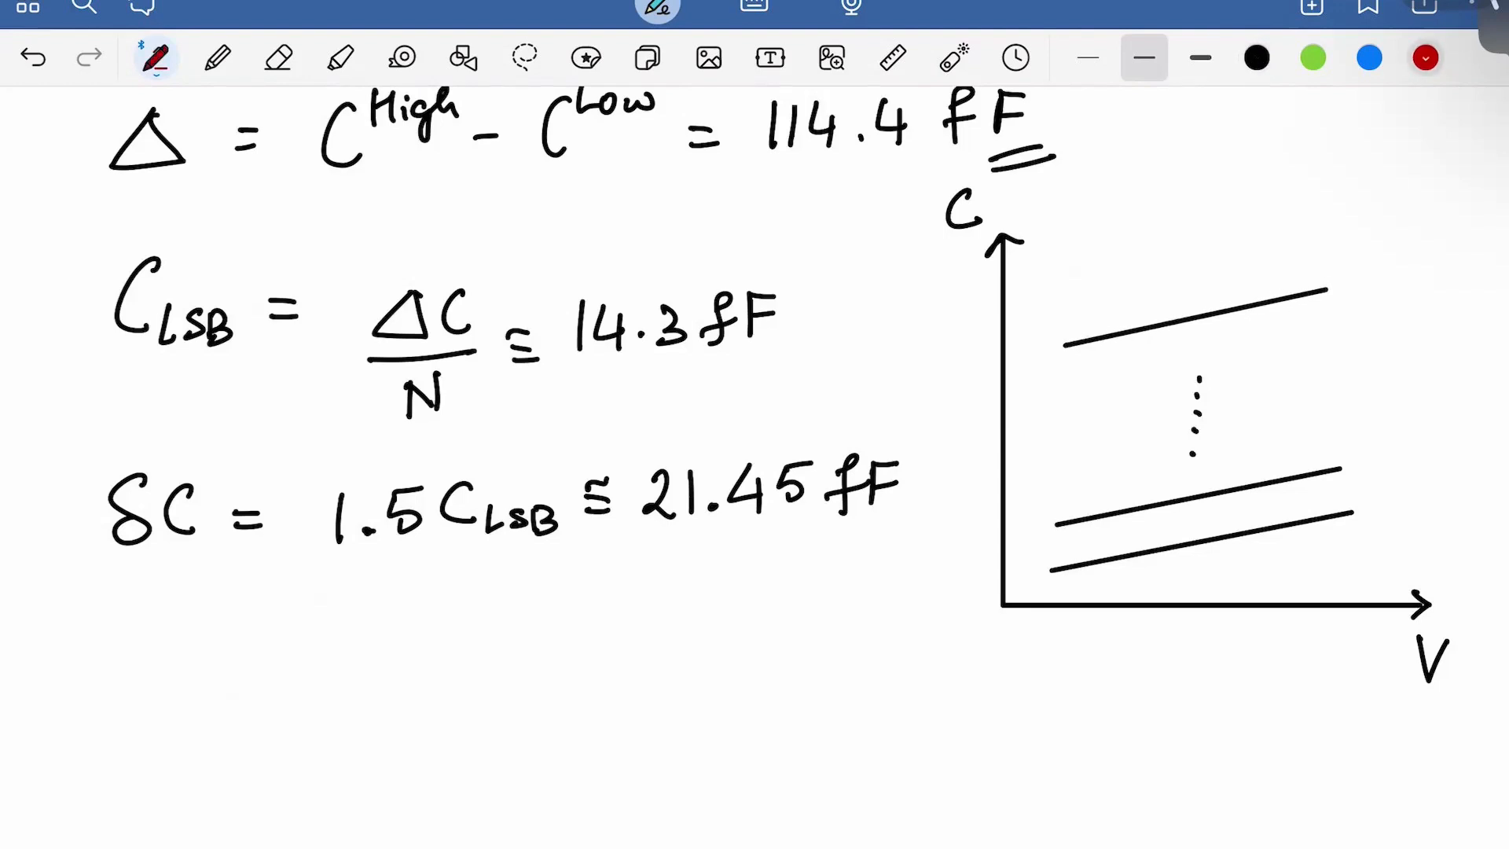
left_click_drag(1376, 507, 1414, 510)
left_click_drag(1353, 468, 1360, 459)
mouse_move(1384, 461)
left_mouse_down()
mouse_move(1377, 472)
mouse_move(1385, 461)
left_mouse_up()
left_click_drag(1408, 459, 1407, 476)
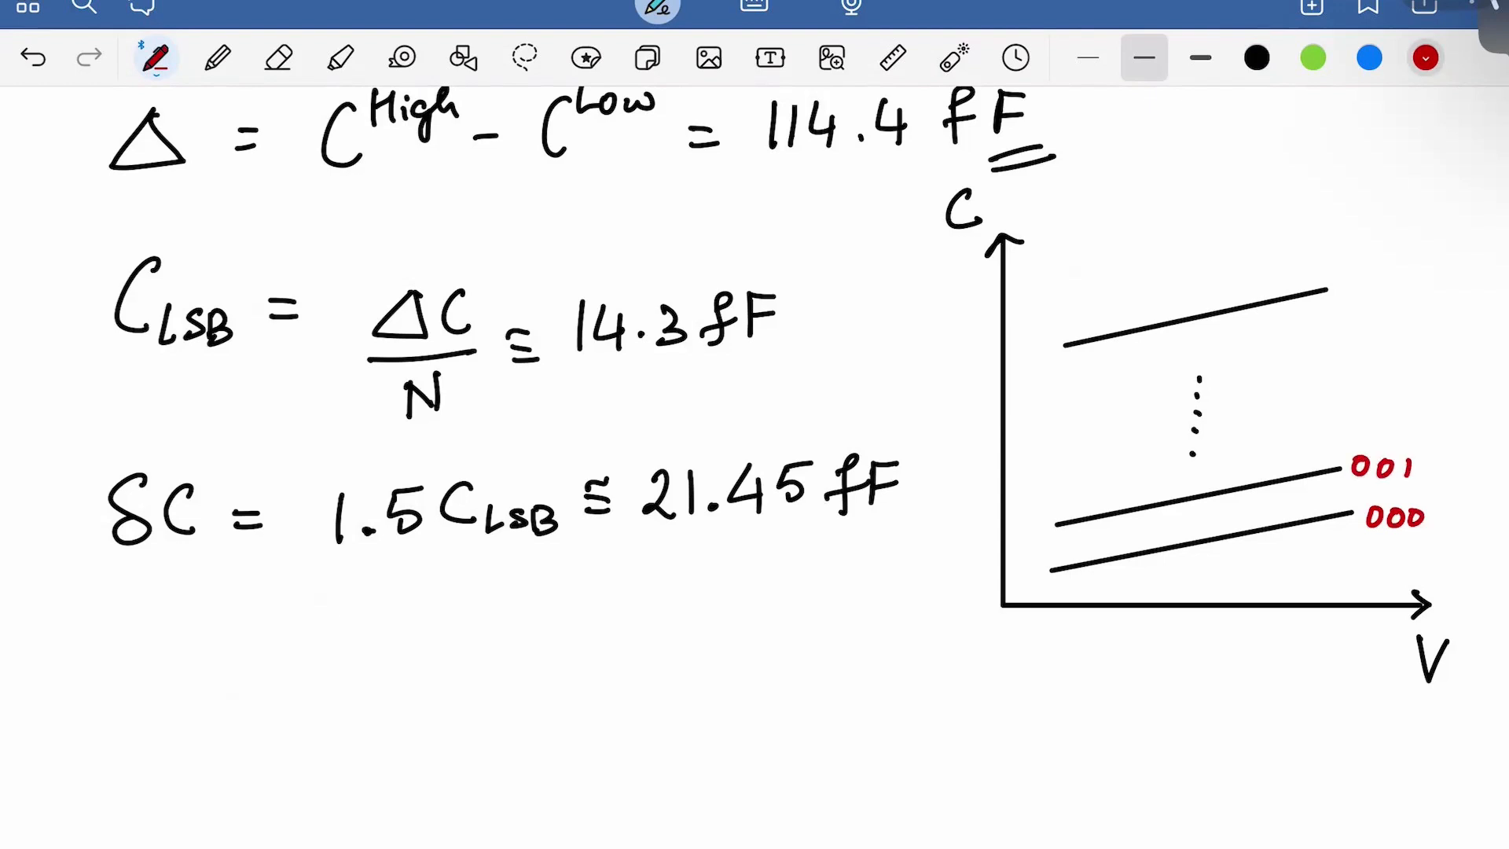
left_click(1372, 394)
left_click(1371, 366)
left_click(1370, 343)
left_click(1369, 328)
left_click_drag(1357, 274, 1355, 309)
left_click_drag(1373, 275, 1373, 303)
left_click_drag(1388, 275, 1391, 306)
In green, draw dotted C^Low and C^High levels to the C axis and label them
left_click(1312, 58)
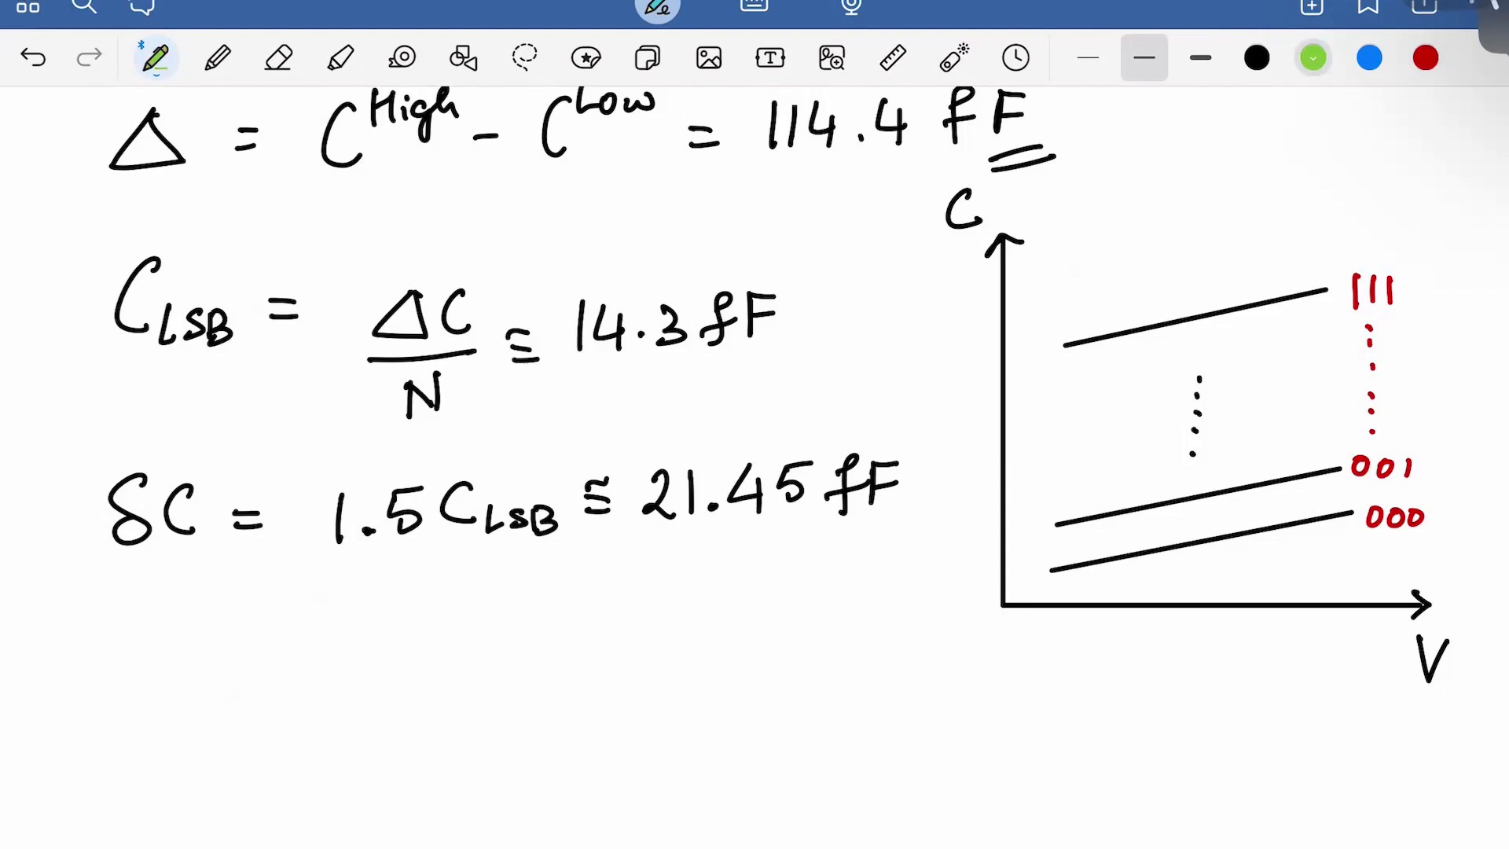
scroll(804, 424, "up", 1)
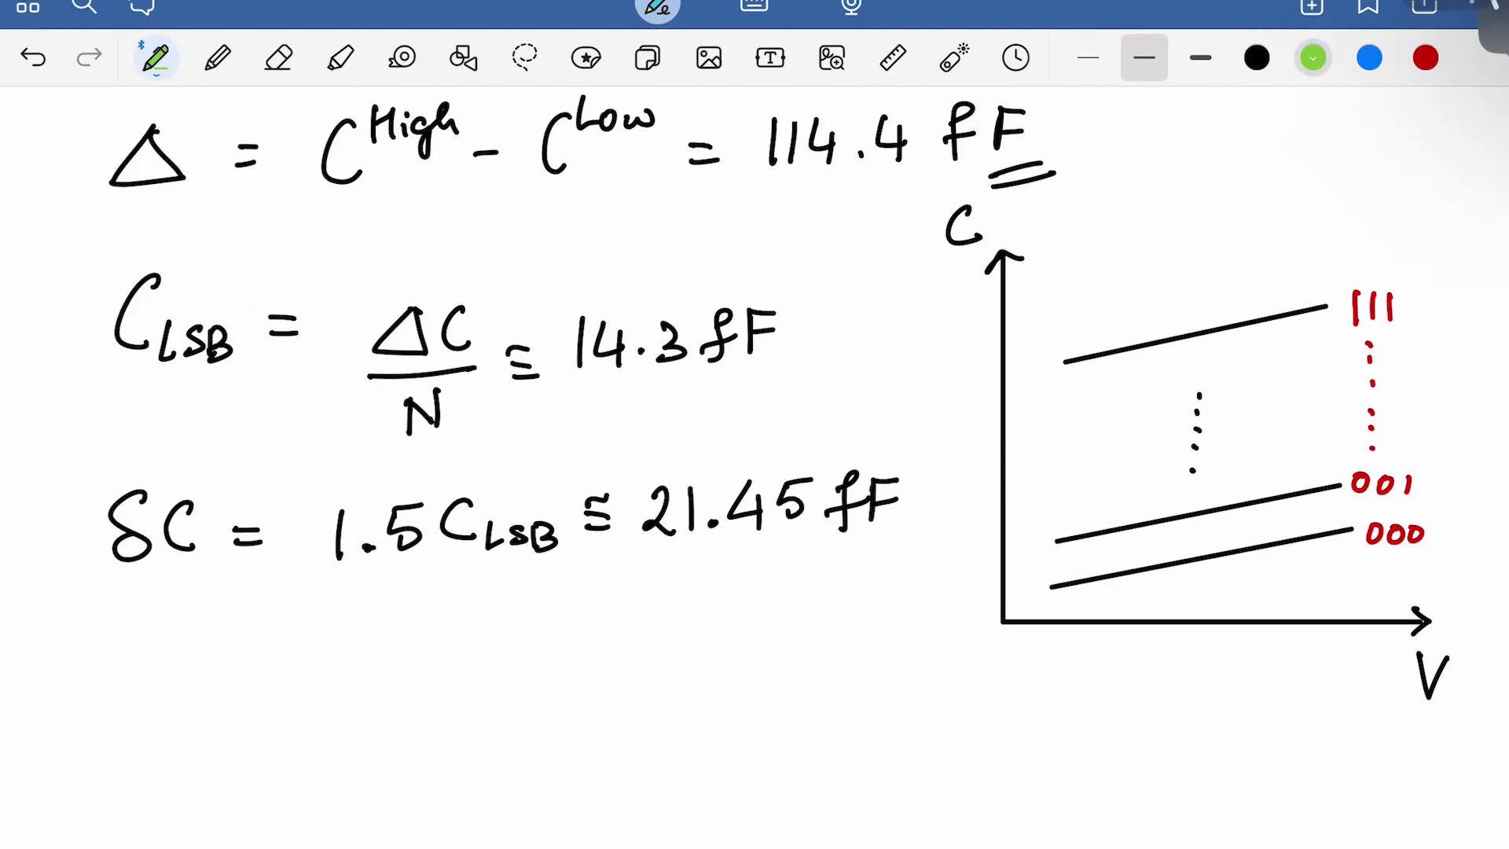
left_click_drag(1004, 588, 1044, 587)
mouse_move(949, 574)
left_mouse_down()
mouse_move(945, 615)
mouse_move(1001, 573)
left_mouse_up()
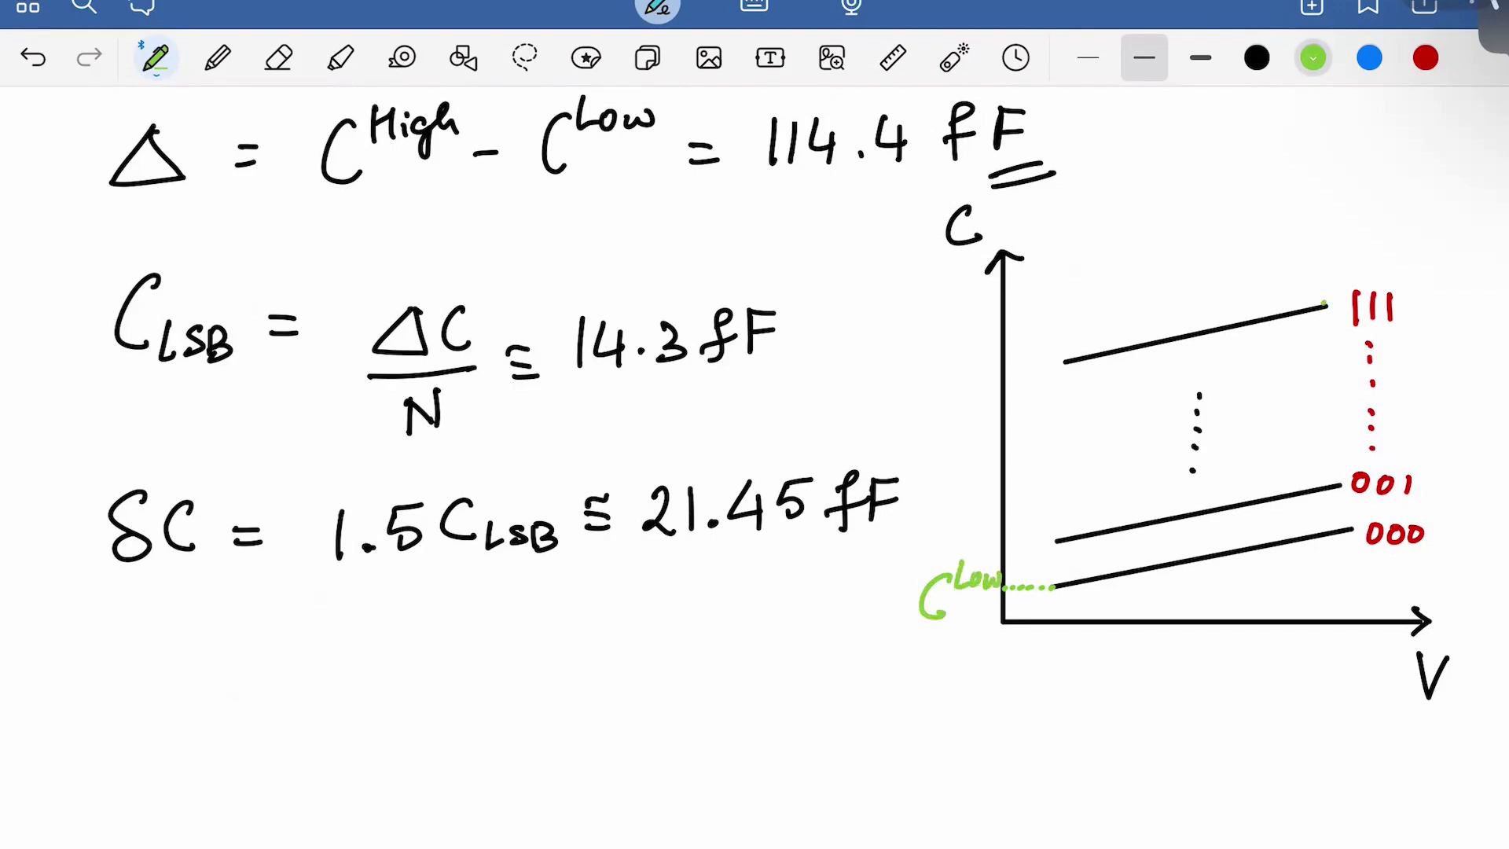
mouse_move(1256, 304)
left_mouse_down()
mouse_move(927, 322)
mouse_move(950, 329)
left_mouse_up()
mouse_move(958, 278)
left_mouse_down()
mouse_move(957, 301)
mouse_move(972, 288)
left_mouse_up()
left_click_drag(973, 278, 970, 302)
mouse_move(979, 288)
left_mouse_down()
mouse_move(992, 294)
mouse_move(976, 326)
left_mouse_up()
left_click(982, 282)
left_click_drag(998, 275, 1010, 301)
left_click(1014, 289)
left_click(1017, 298)
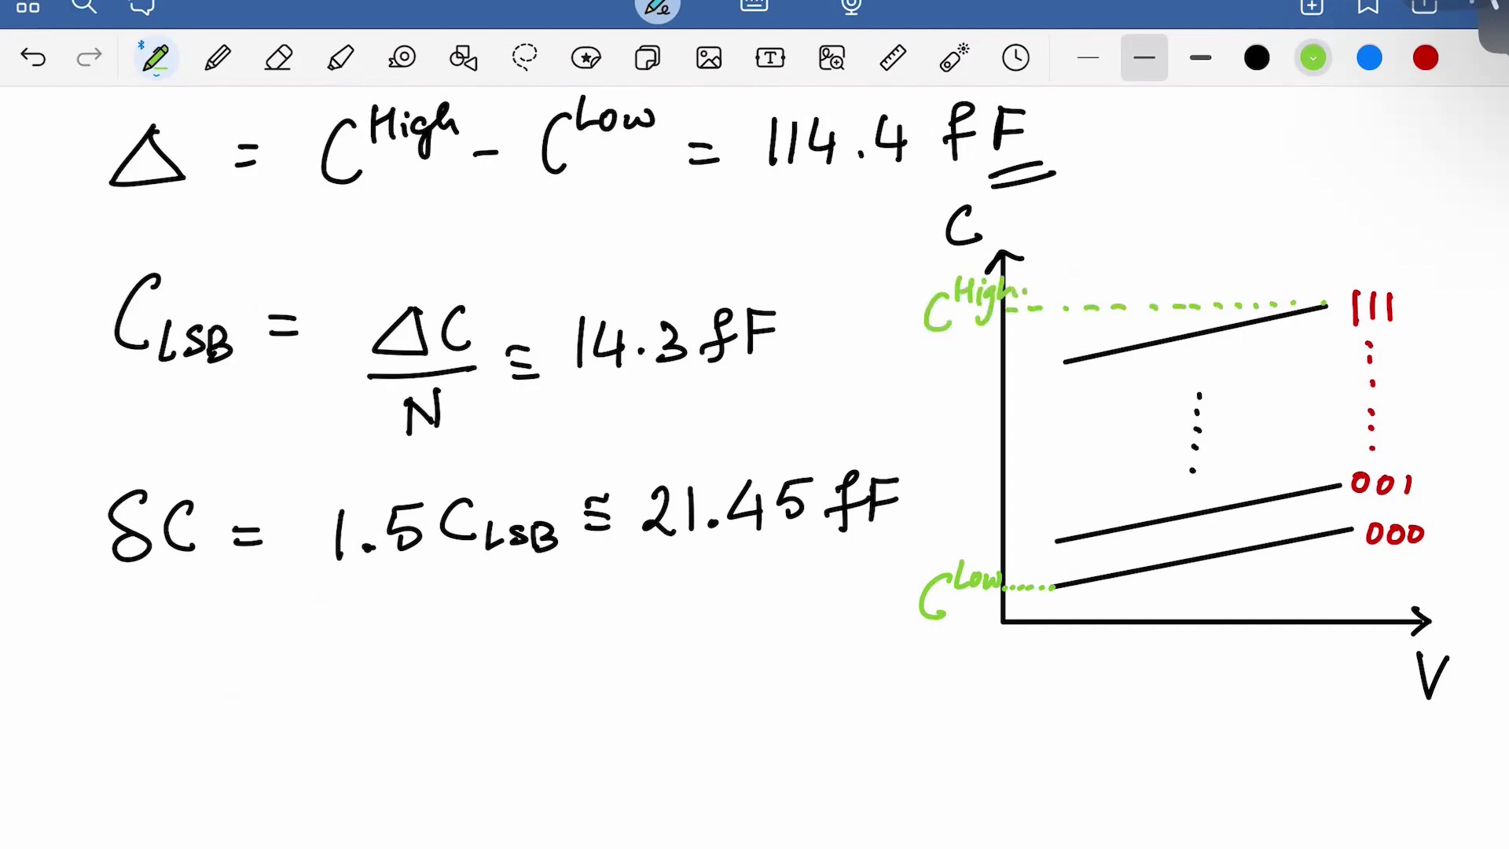
In blue, brace the gap between the two lowest lines and label it C_LSB
left_click(1370, 58)
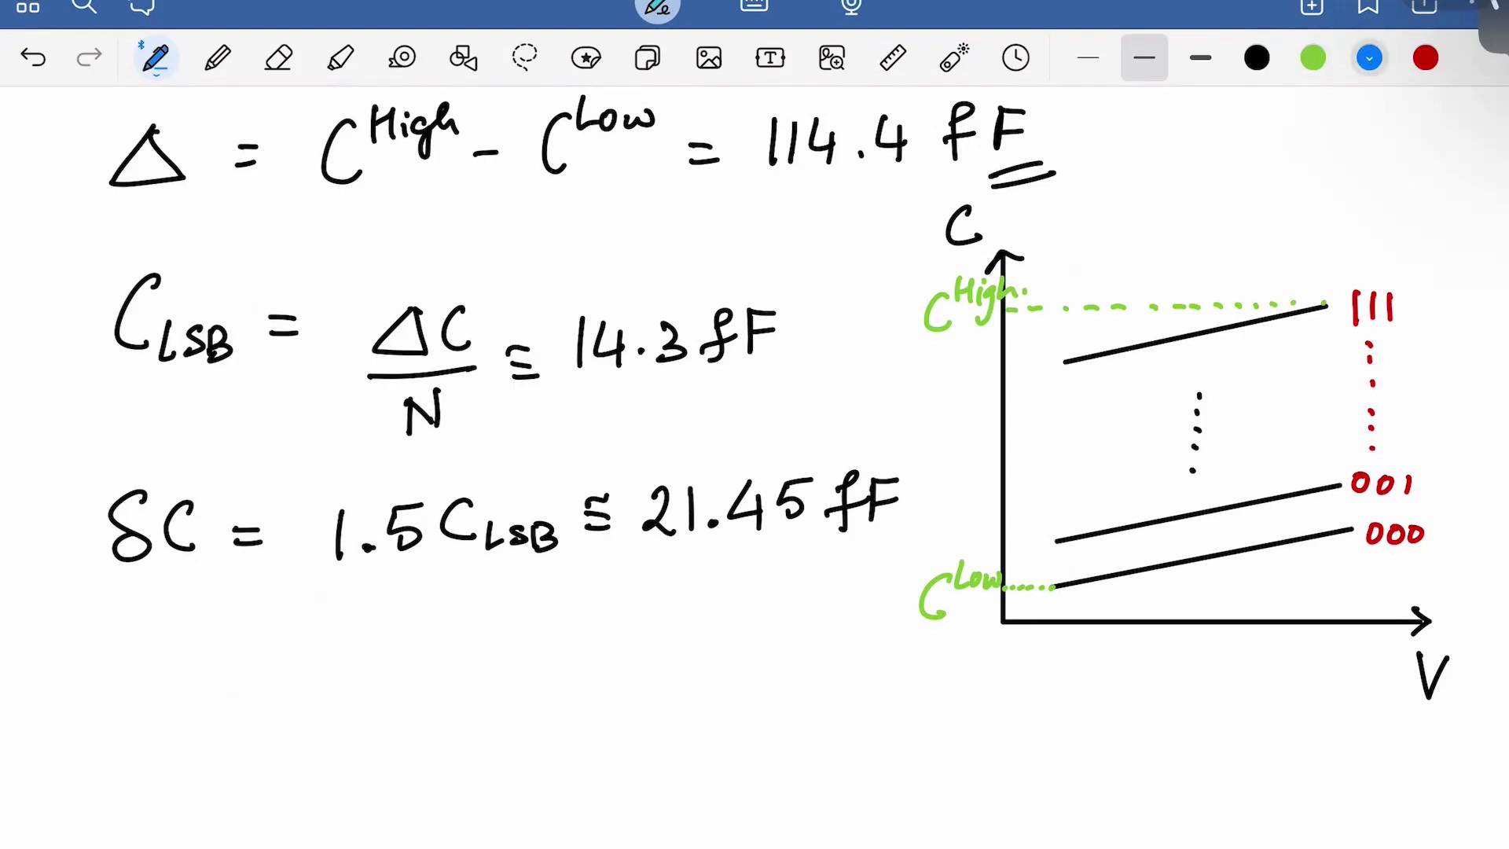
mouse_move(1055, 540)
left_mouse_down()
mouse_move(1053, 587)
mouse_move(861, 644)
mouse_move(846, 729)
mouse_move(875, 736)
left_mouse_up()
left_click_drag(895, 707, 879, 732)
left_click_drag(914, 709, 912, 735)
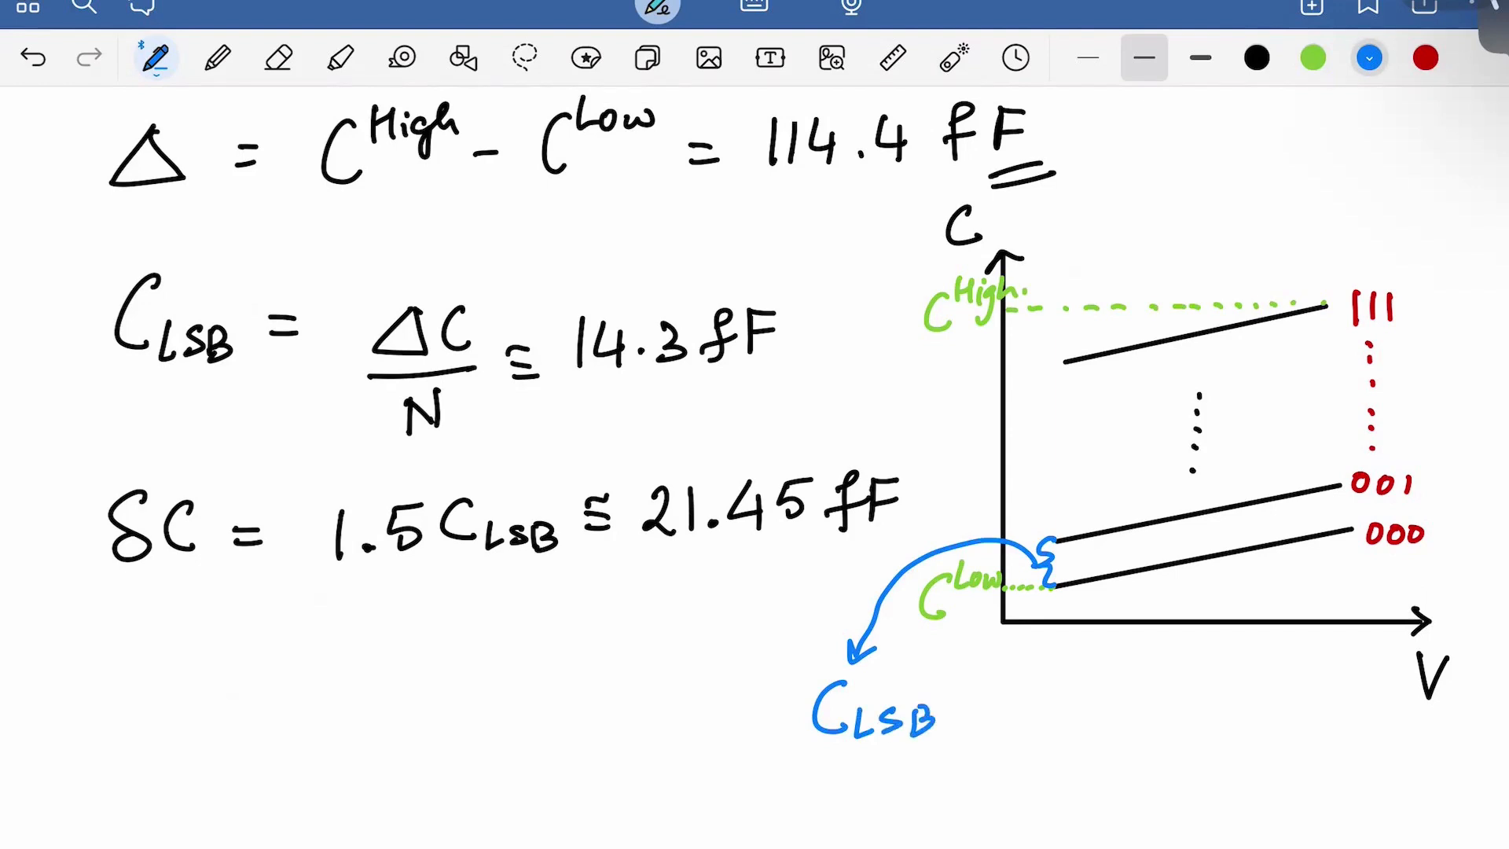
Extend a blue dotted line along C^Low and brace the 000 offset, labelling it δC
left_click_drag(1096, 590, 1101, 590)
left_click_drag(1110, 589, 1123, 590)
left_click(1137, 590)
left_click_drag(1218, 588, 1228, 589)
left_click(1272, 588)
left_click_drag(1240, 589, 1358, 587)
left_click(1298, 588)
left_click(1312, 587)
mouse_move(1356, 530)
left_mouse_down()
mouse_move(1373, 567)
mouse_move(1328, 695)
left_mouse_up()
mouse_move(1323, 682)
left_mouse_down()
mouse_move(1336, 692)
mouse_move(1295, 737)
left_mouse_up()
mouse_move(1337, 714)
left_mouse_down()
mouse_move(1323, 753)
mouse_move(1343, 750)
left_mouse_up()
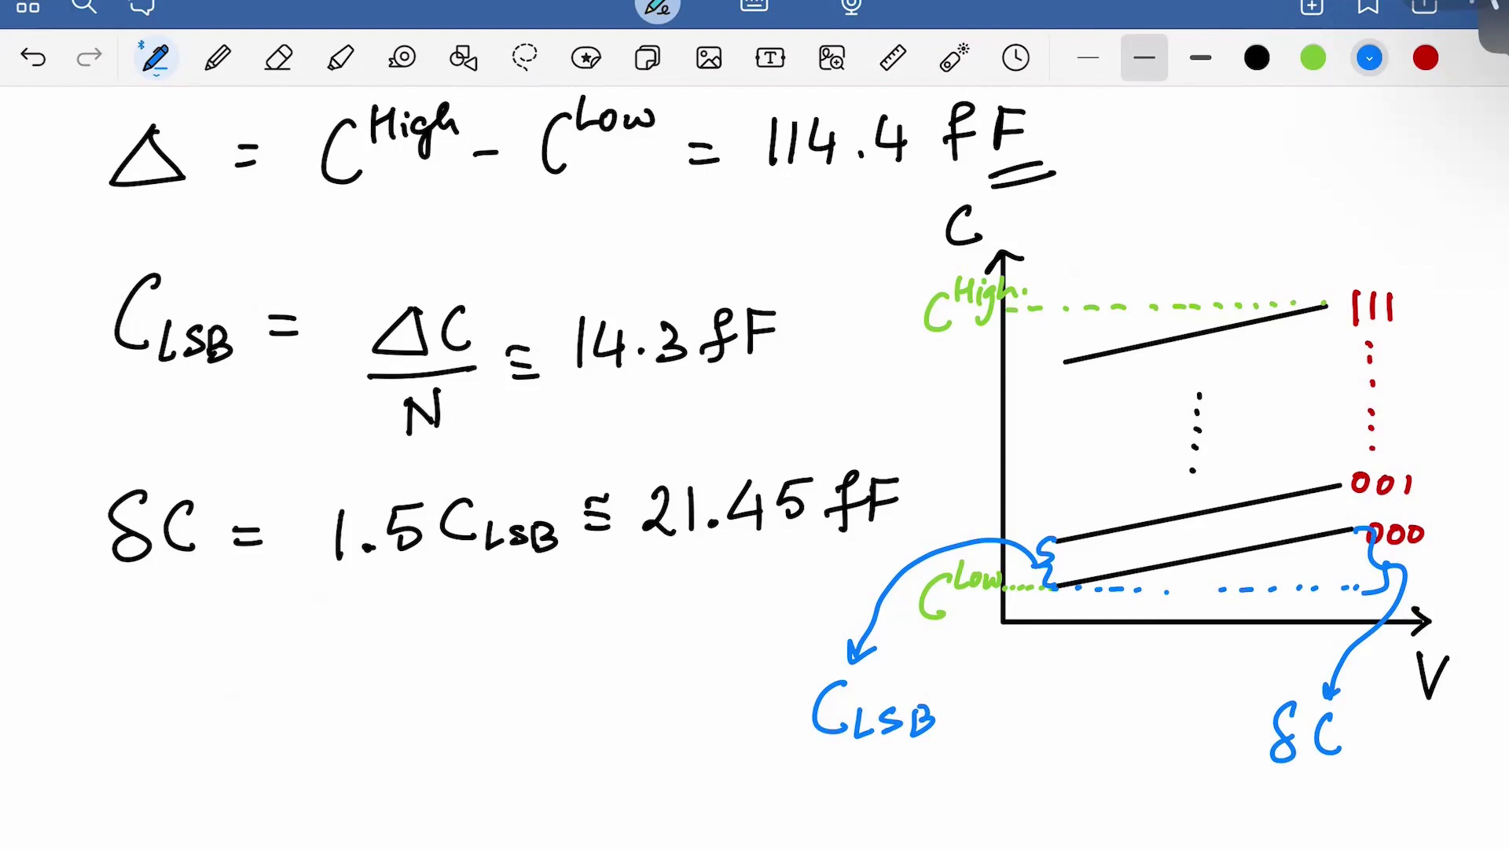
Laser-point the 000 line and the 1.5 factor in the δC formula, then pick the black pen
left_click(954, 57)
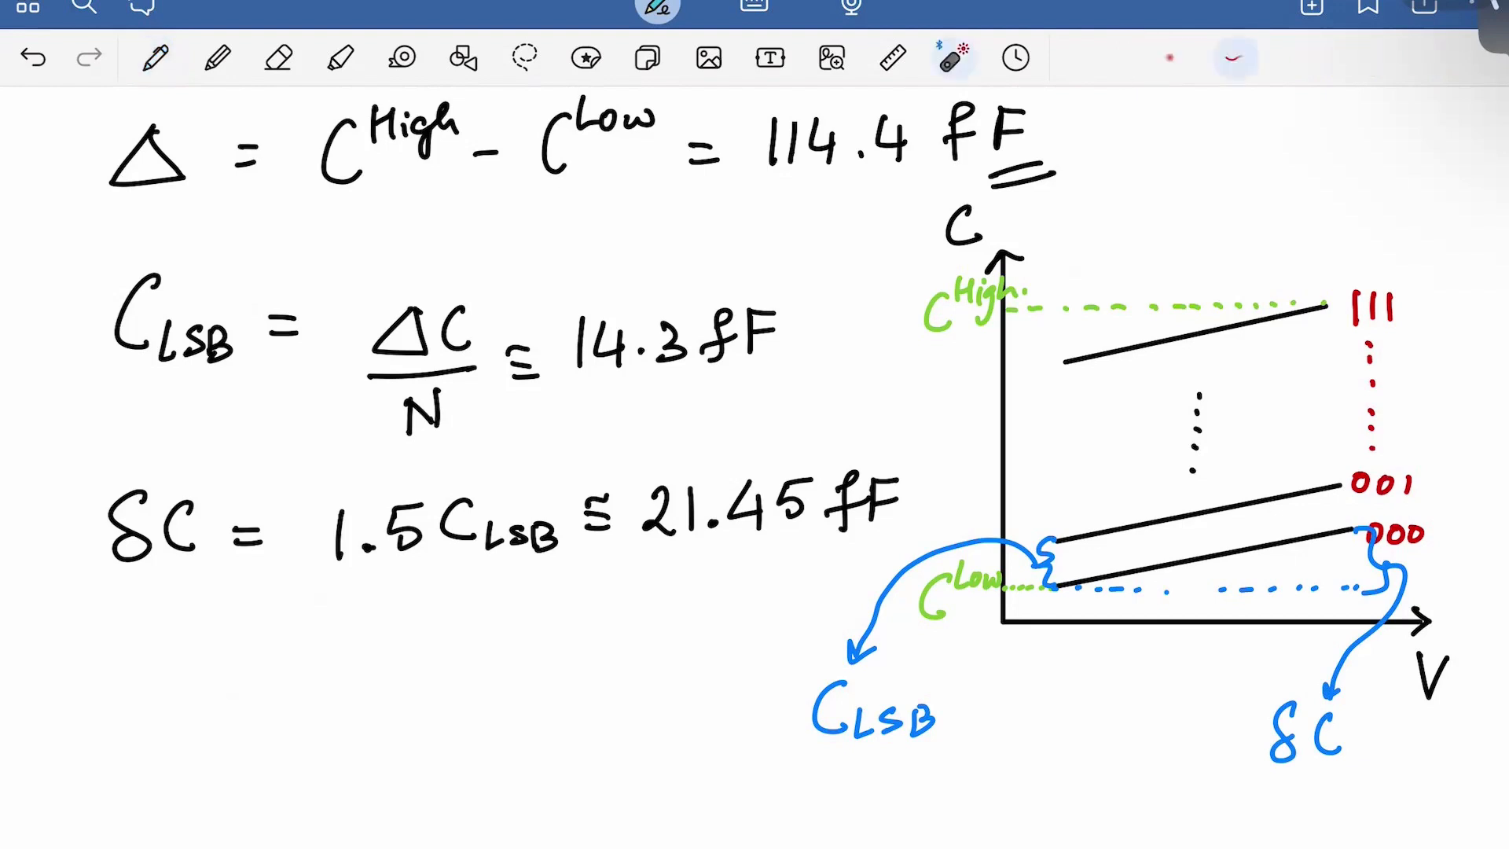
mouse_move(1047, 542)
left_mouse_down()
mouse_move(1367, 550)
mouse_move(1349, 524)
mouse_move(1365, 528)
mouse_move(1357, 558)
left_mouse_up()
left_click_drag(1053, 540, 1353, 526)
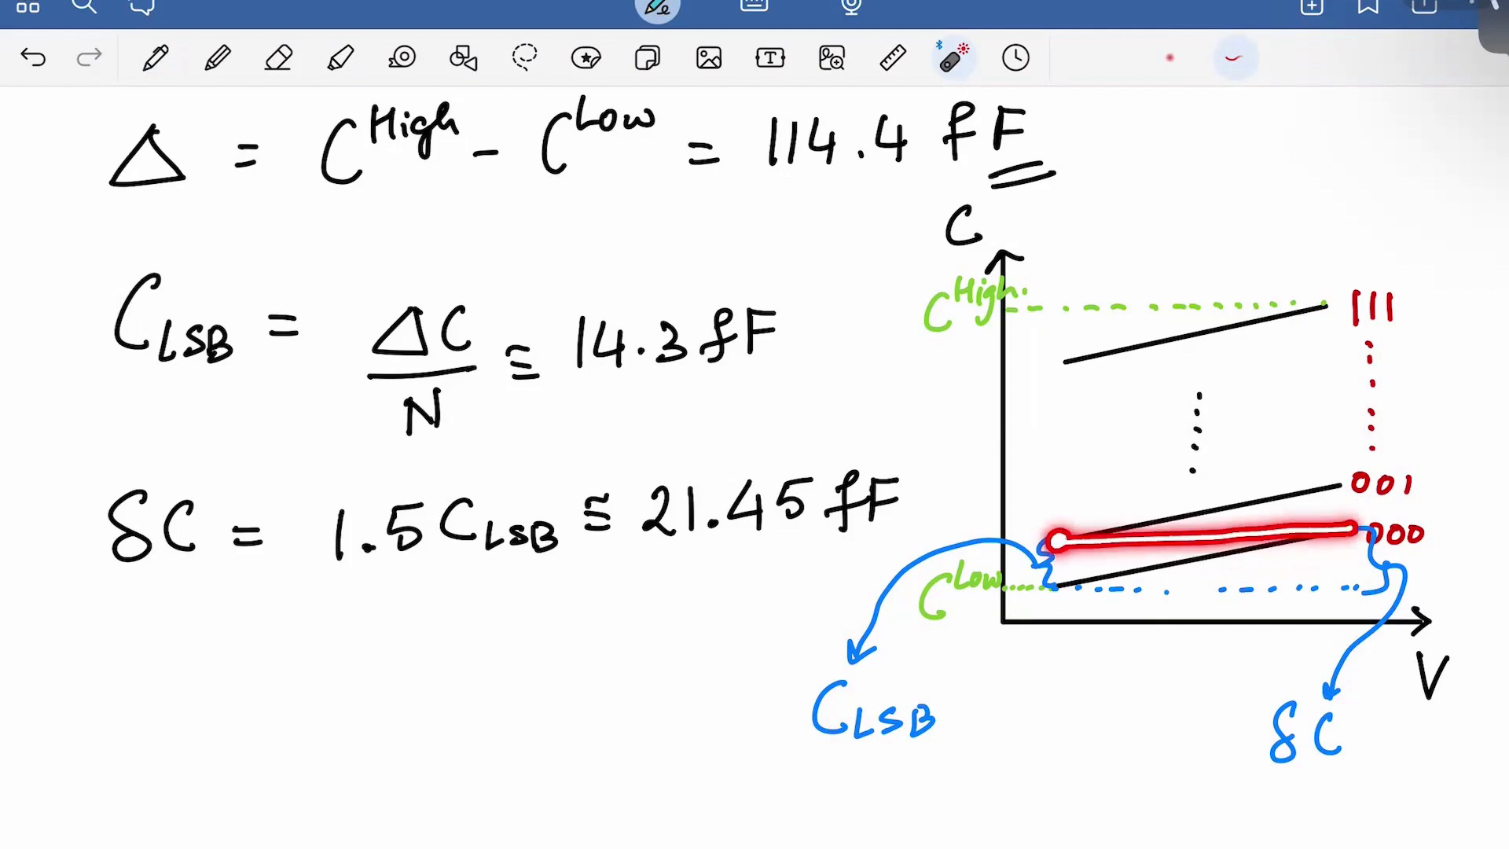
mouse_move(1366, 522)
left_mouse_down()
mouse_move(1333, 542)
mouse_move(1364, 521)
left_mouse_up()
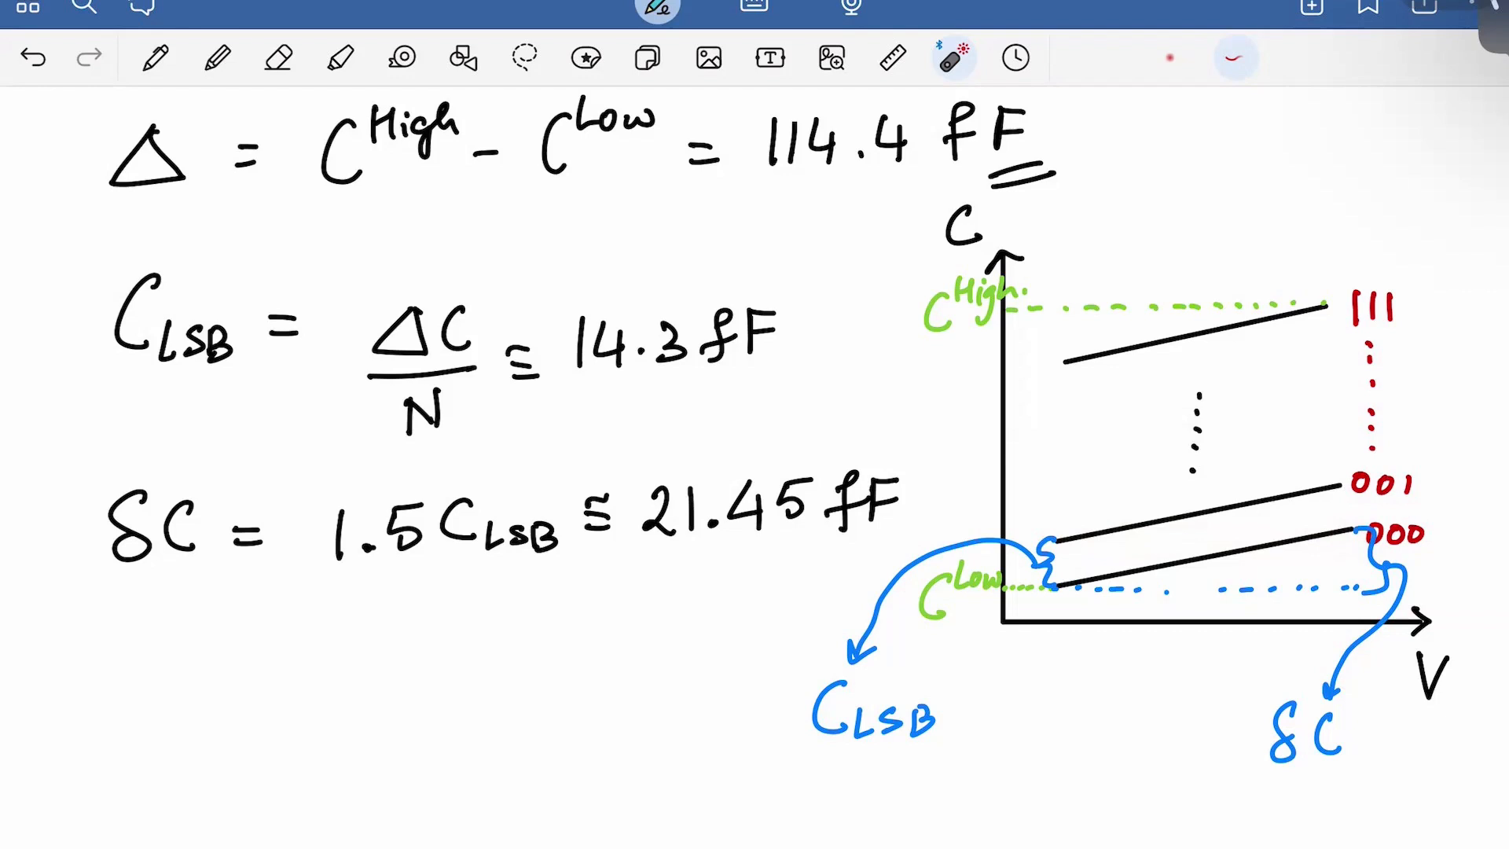
mouse_move(314, 577)
left_mouse_down()
mouse_move(401, 570)
mouse_move(432, 596)
left_mouse_up()
left_click(155, 57)
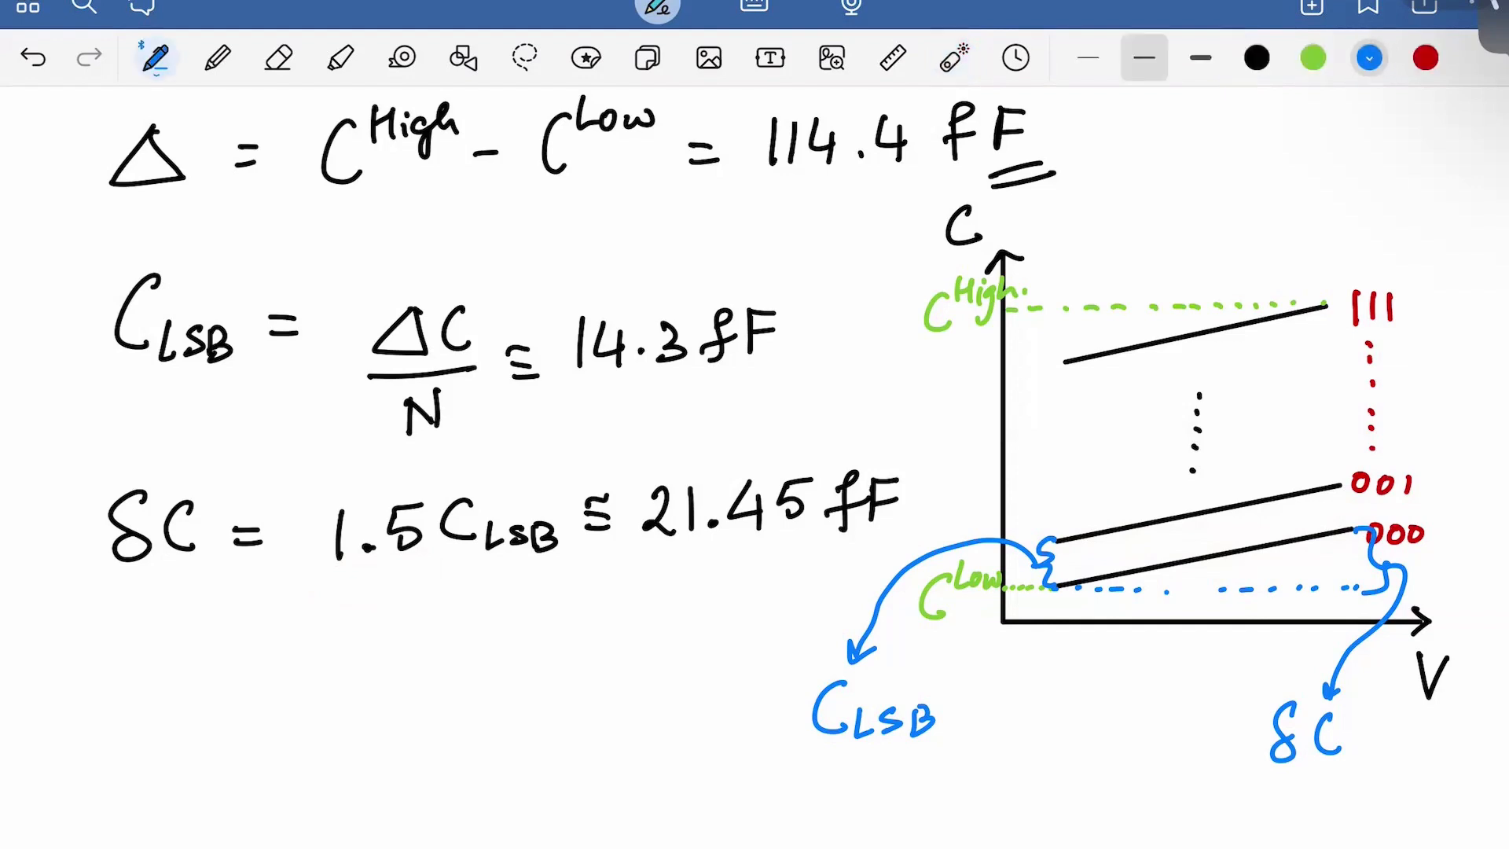
left_click(1257, 58)
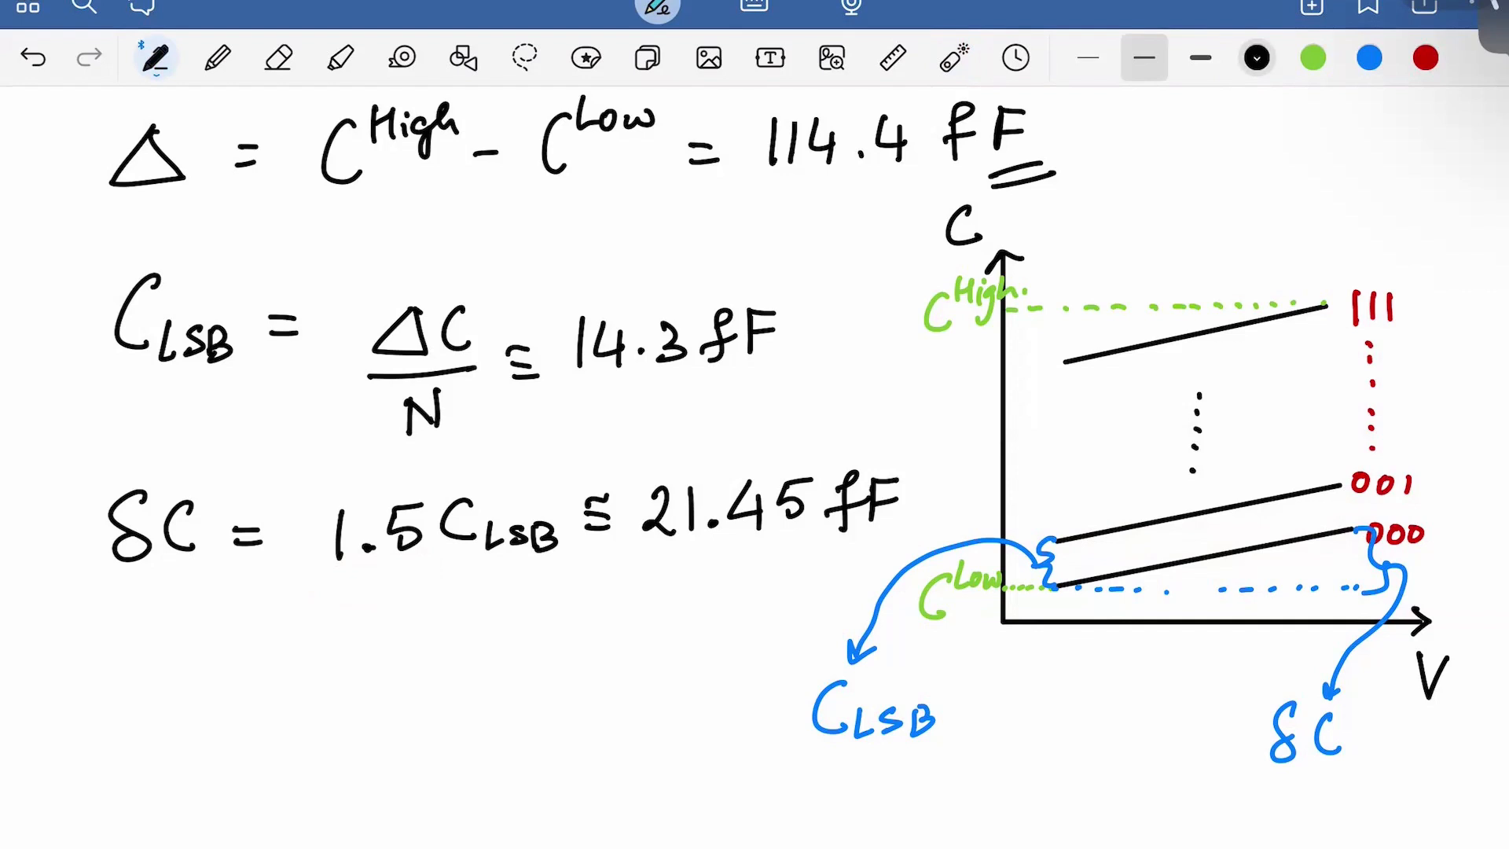
Write C_LSB^ser ≅ 7.15fF on a new line below the formulas
scroll(805, 429, "down", 2)
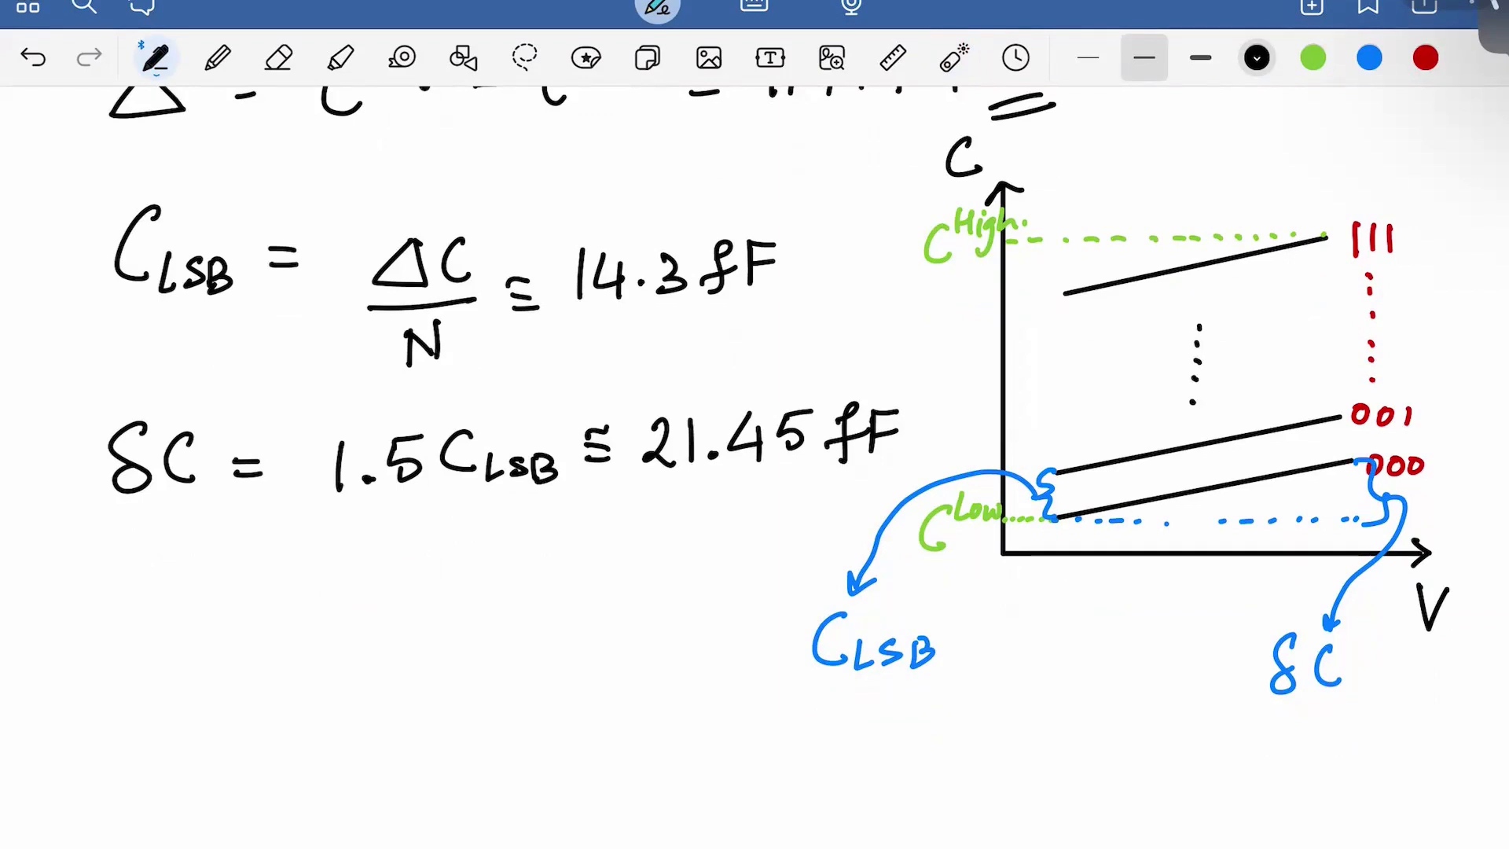
left_click_drag(90, 696, 150, 708)
left_click_drag(169, 686, 156, 708)
left_click_drag(185, 686, 183, 707)
left_click_drag(151, 614, 134, 640)
left_click_drag(157, 621, 182, 635)
mouse_move(183, 639)
left_mouse_down()
mouse_move(198, 615)
mouse_move(260, 659)
left_mouse_up()
mouse_move(235, 674)
left_mouse_down()
mouse_move(260, 673)
mouse_move(259, 645)
mouse_move(312, 664)
mouse_move(305, 681)
left_mouse_up()
left_click(343, 672)
mouse_move(287, 670)
left_mouse_down()
mouse_move(370, 645)
mouse_move(366, 674)
left_mouse_up()
mouse_move(384, 643)
left_mouse_down()
mouse_move(382, 672)
mouse_move(416, 637)
left_mouse_up()
mouse_move(452, 630)
left_mouse_down()
mouse_move(425, 674)
mouse_move(468, 643)
left_mouse_up()
mouse_move(469, 669)
left_mouse_down()
mouse_move(494, 629)
mouse_move(486, 648)
left_mouse_up()
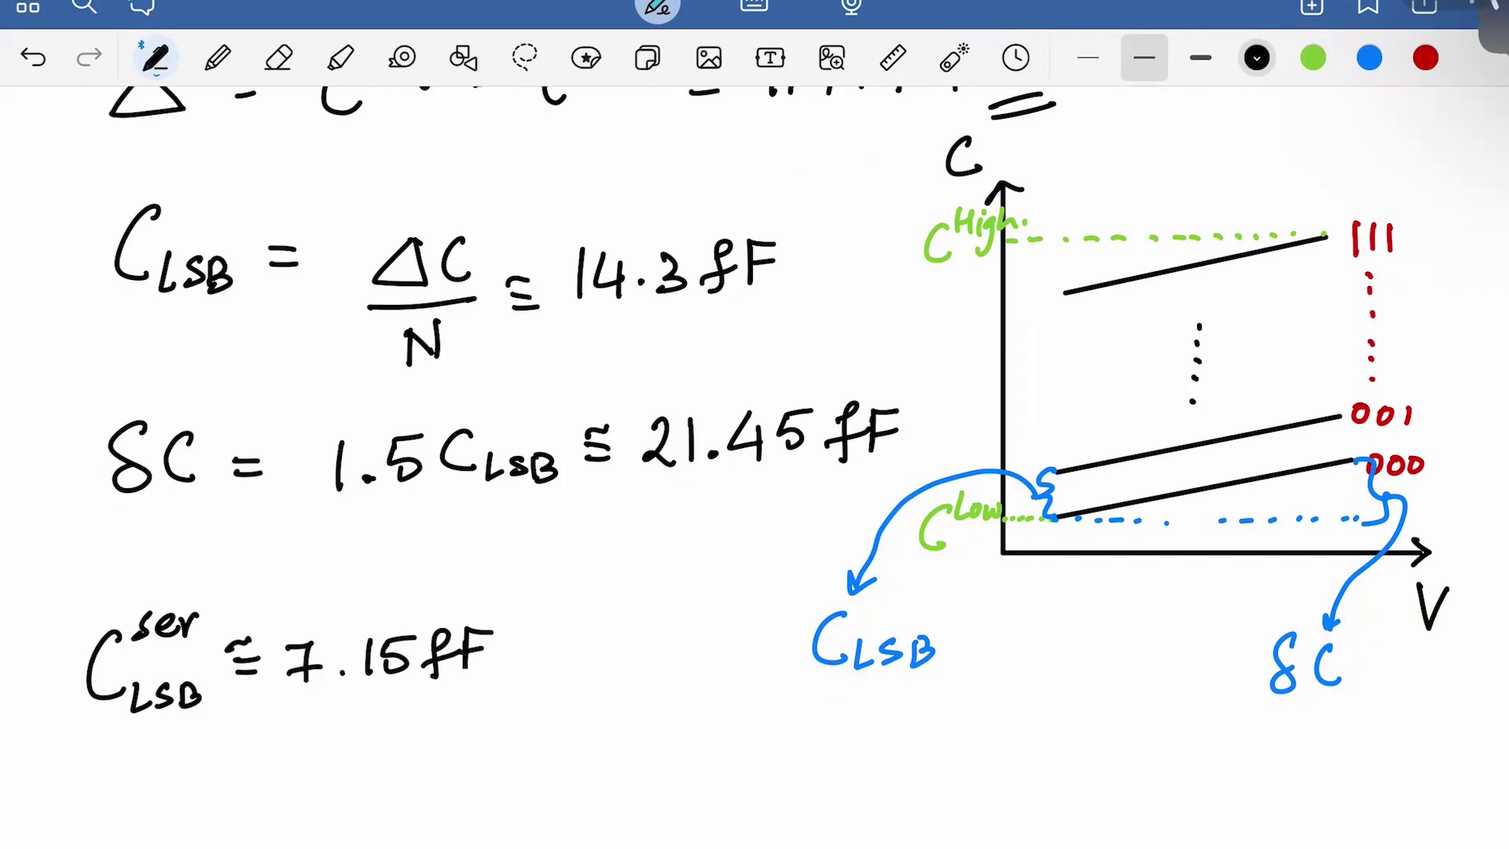
Write δC^ser ≅ 10.725 fF on the next line
mouse_move(139, 796)
left_mouse_down()
mouse_move(120, 841)
mouse_move(135, 838)
left_mouse_up()
mouse_move(189, 811)
left_mouse_down()
mouse_move(166, 848)
mouse_move(201, 802)
mouse_move(203, 819)
left_mouse_up()
mouse_move(220, 810)
left_mouse_down()
mouse_move(237, 817)
mouse_move(253, 797)
mouse_move(335, 842)
mouse_move(366, 808)
mouse_move(422, 841)
left_mouse_up()
left_click(398, 838)
left_click_drag(408, 823, 476, 832)
mouse_move(474, 801)
left_mouse_down()
mouse_move(501, 797)
mouse_move(523, 834)
mouse_move(546, 811)
left_mouse_up()
left_click_drag(557, 826, 555, 786)
mouse_move(554, 786)
left_mouse_down()
mouse_move(579, 783)
mouse_move(584, 803)
left_mouse_up()
Draw a box around both results
left_click_drag(57, 590, 567, 582)
left_click_drag(57, 587, 69, 847)
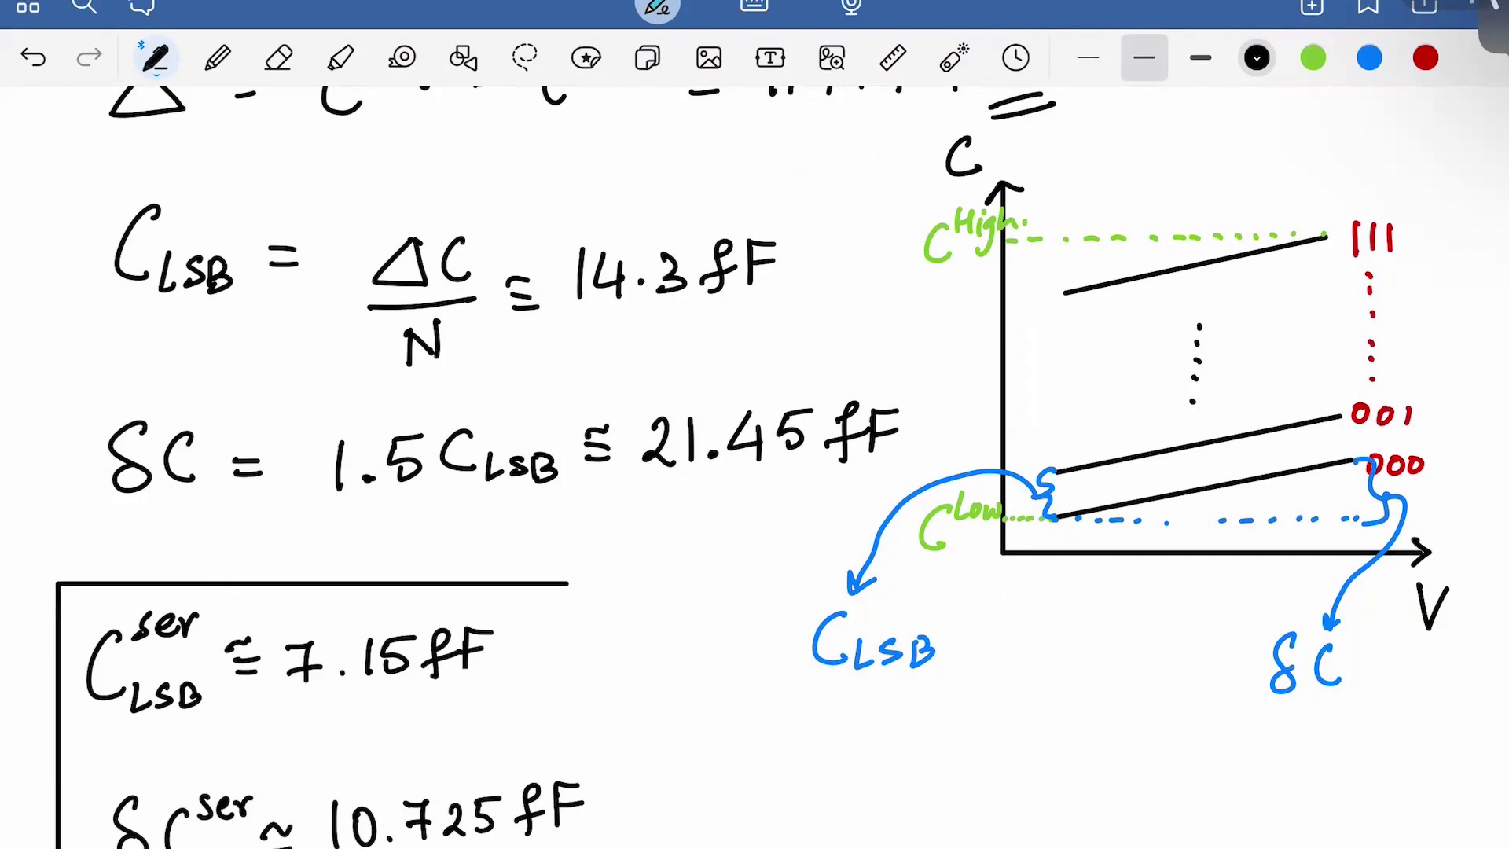
mouse_move(563, 581)
left_mouse_down()
mouse_move(598, 597)
mouse_move(586, 847)
left_mouse_up()
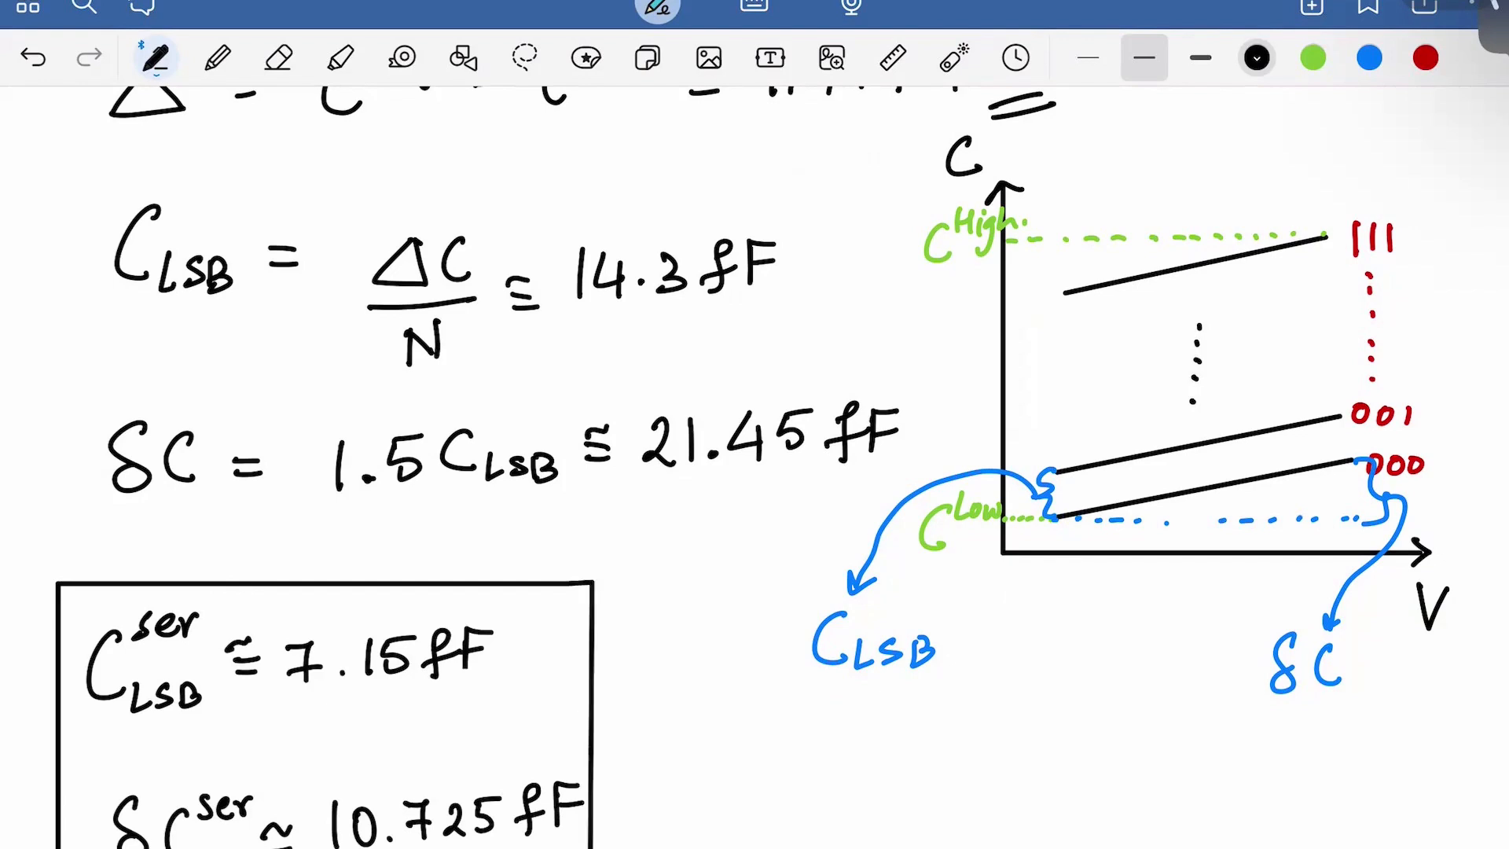
scroll(755, 472, "down", 3)
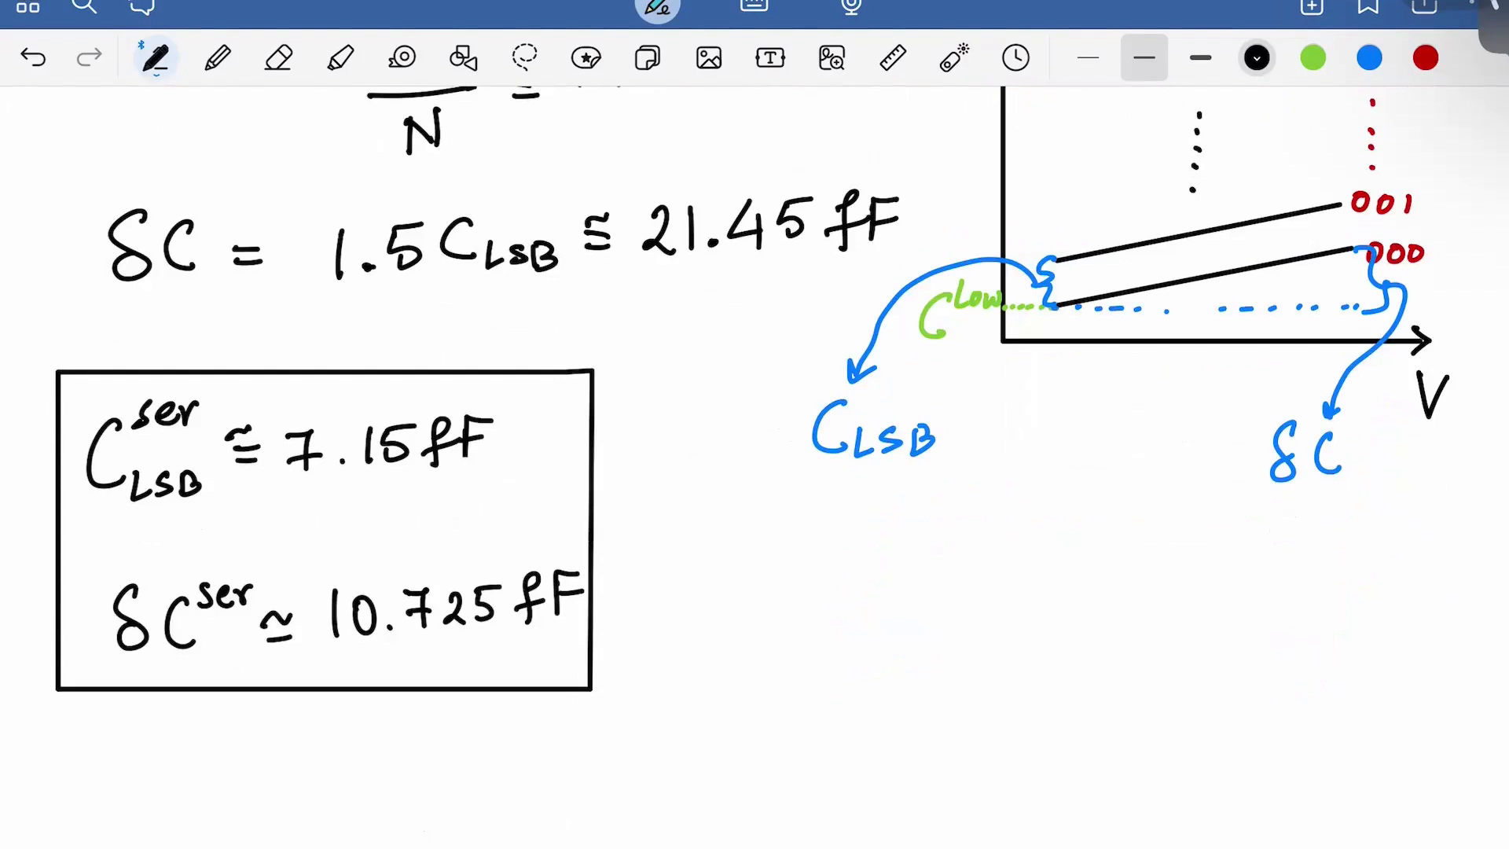
scroll(754, 448, "down", 1)
scroll(755, 448, "down", 1)
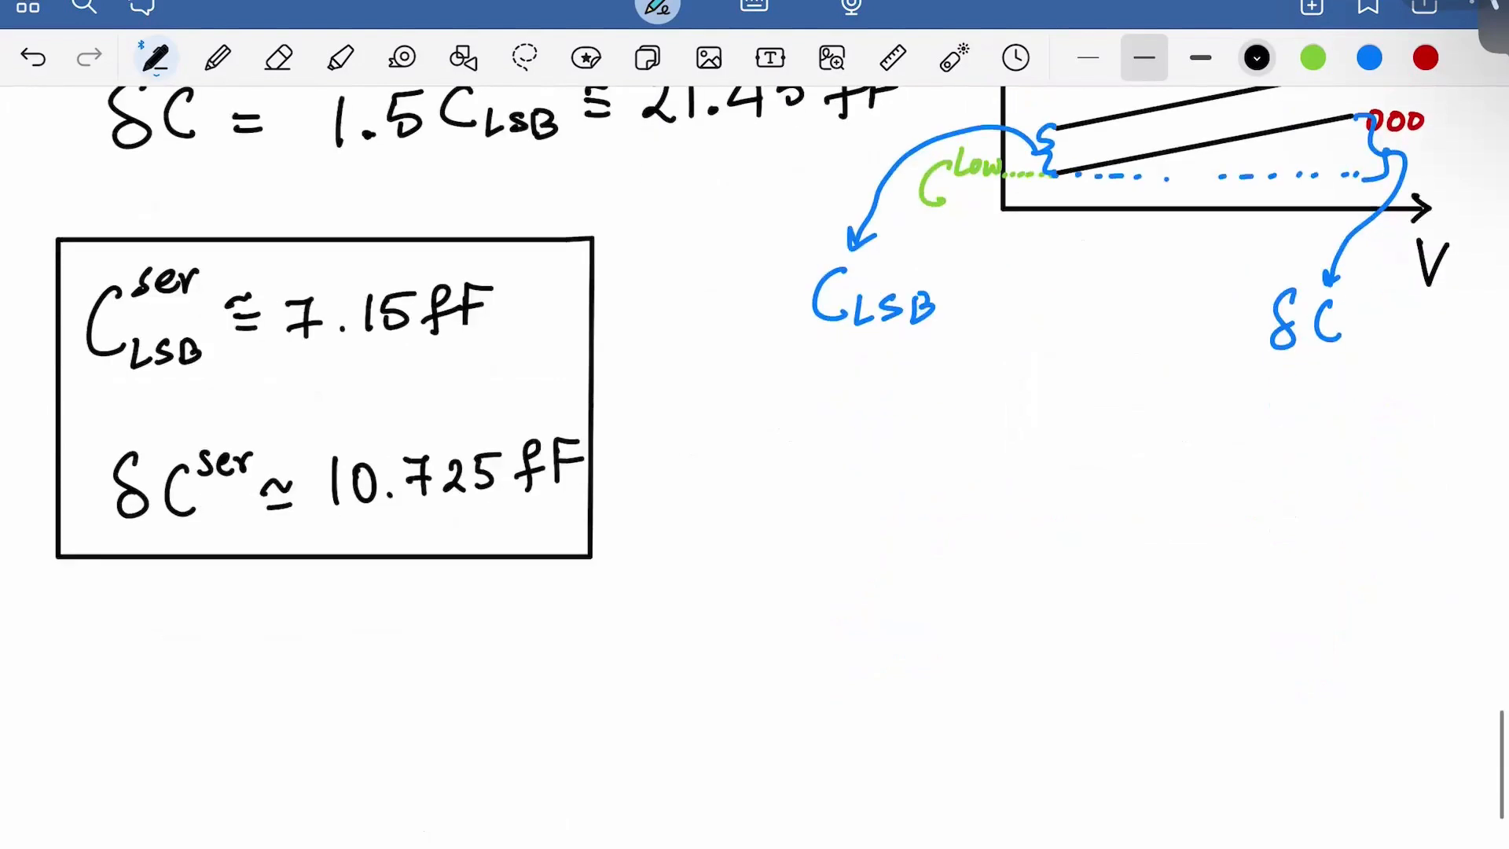
scroll(754, 448, "down", 2)
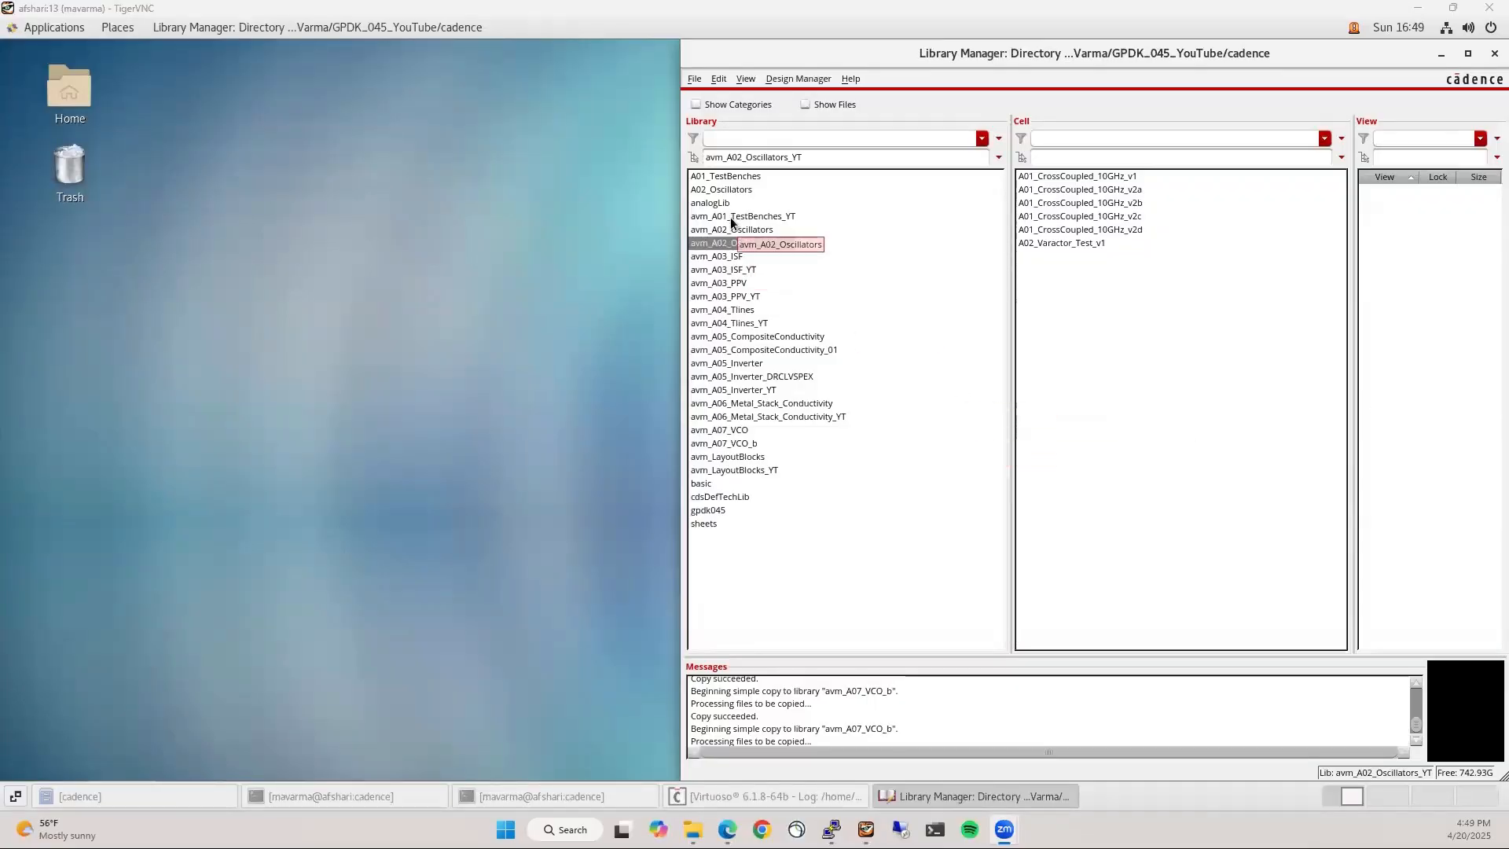
Copy avm_A02_Oscillators_YT, setting the destination to avm_A07_VCO_YT, and confirm creating the new library
left_click(755, 244)
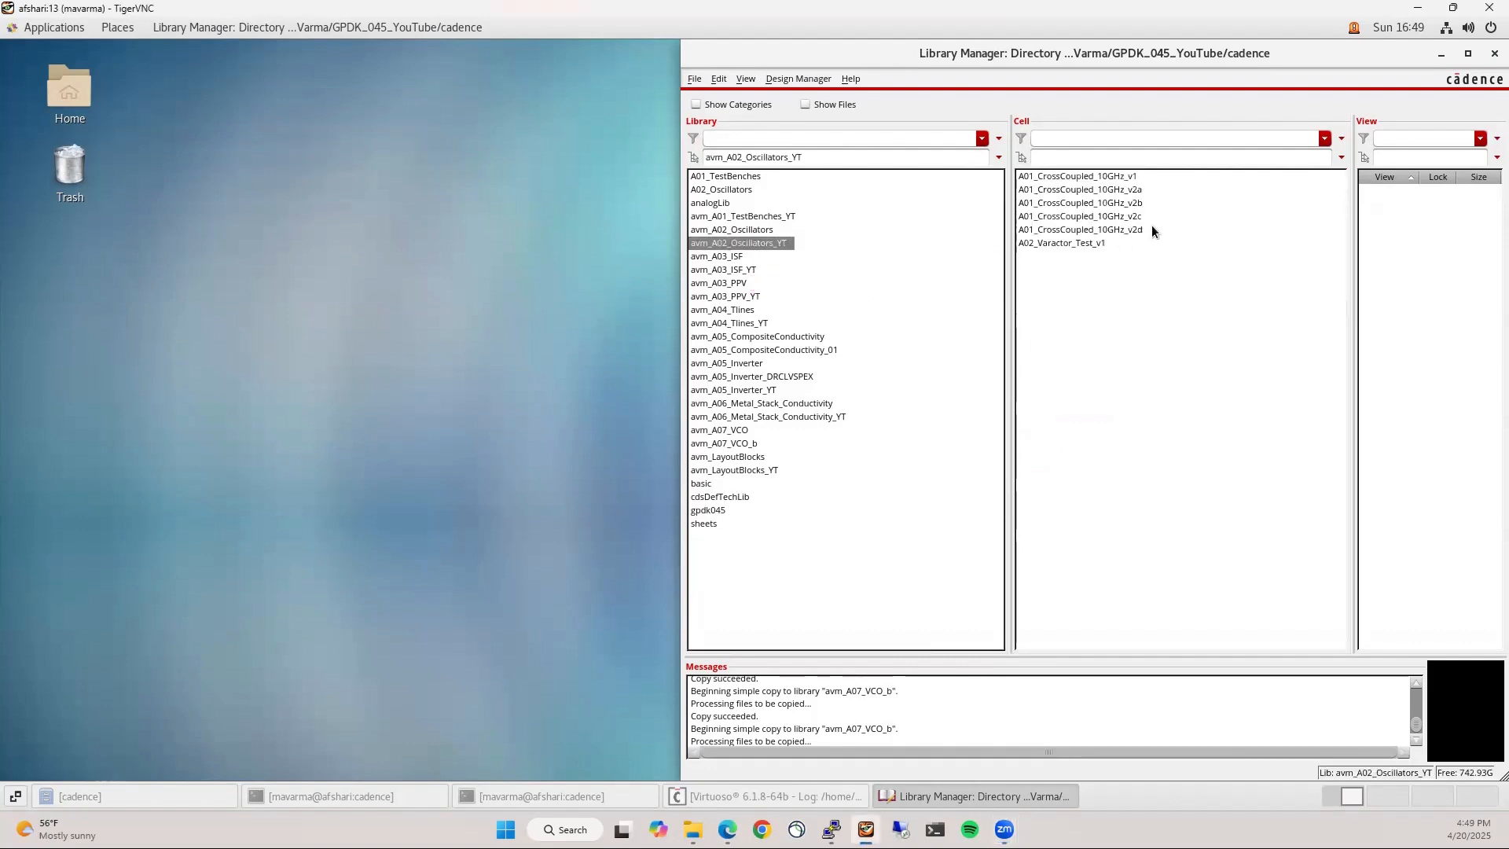
right_click(759, 245)
left_click(788, 253)
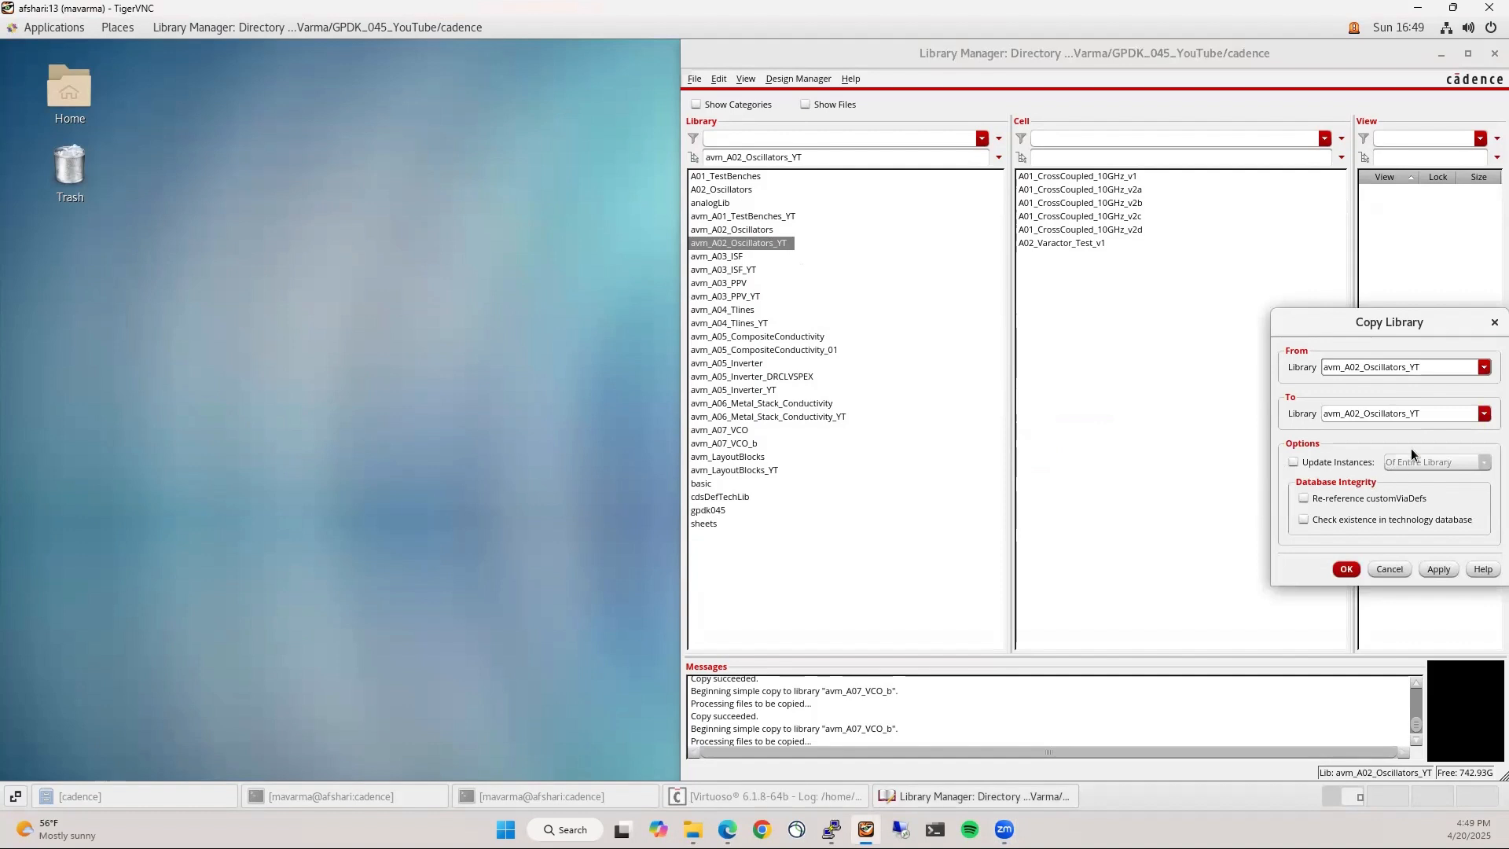
left_click(1364, 414)
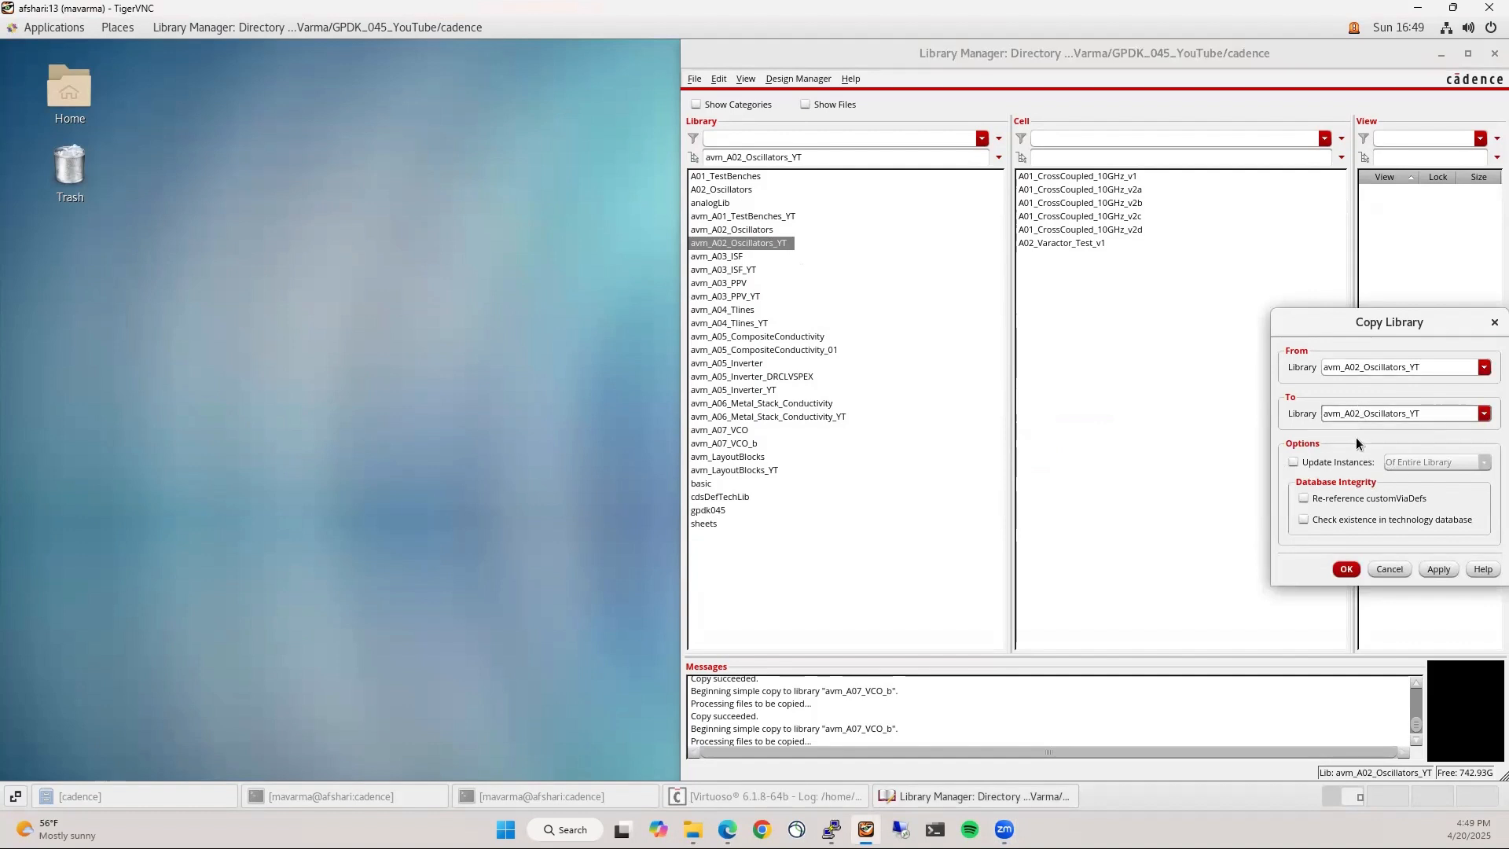
key("BackSpace")
type("7")
key("BackSpace")
key("BackSpace")
key("BackSpace")
key("BackSpace")
key("Return")
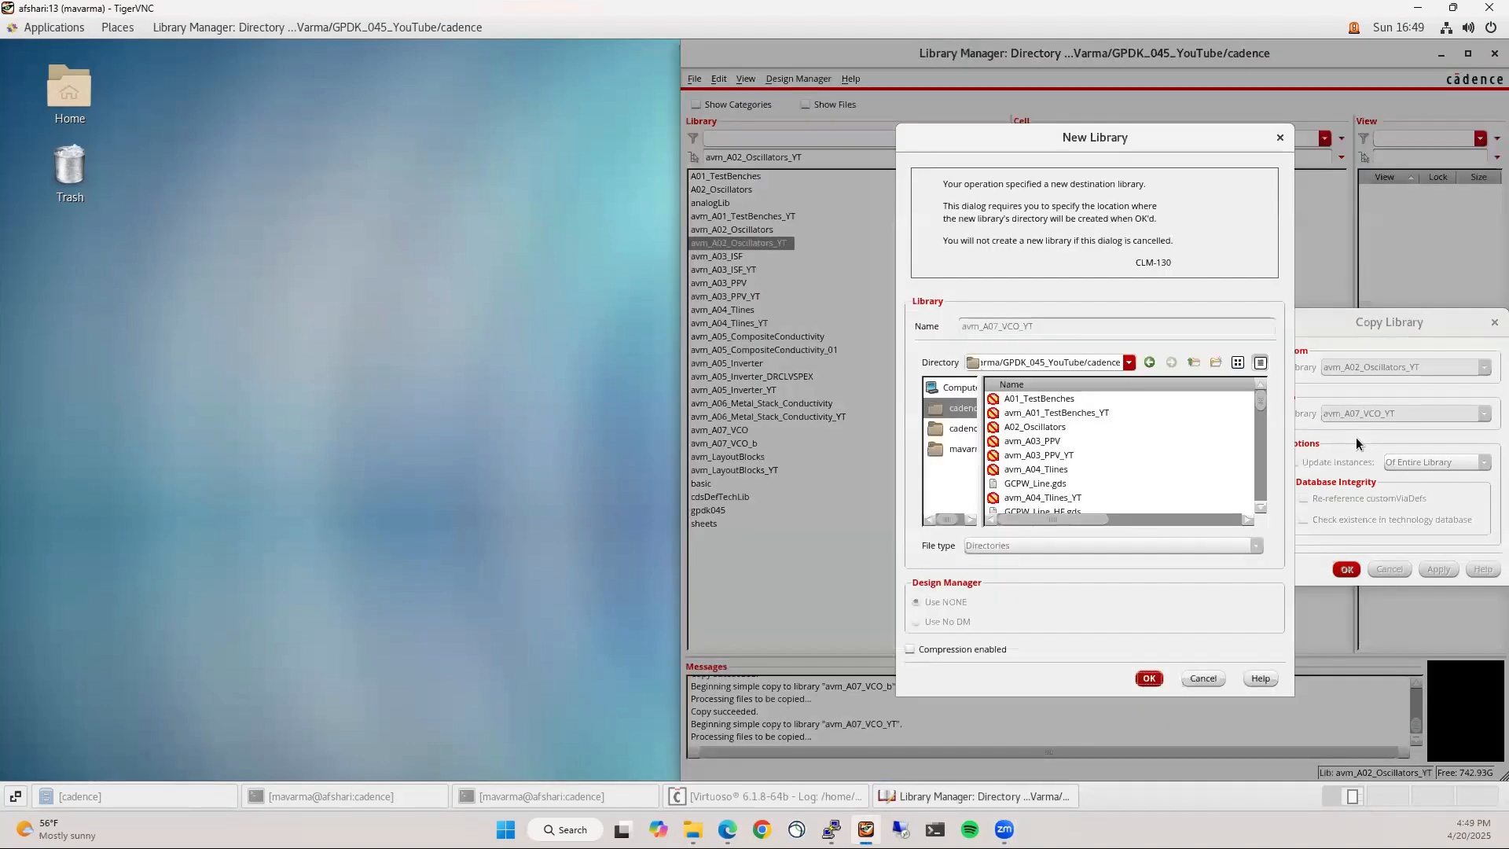
left_click(1145, 681)
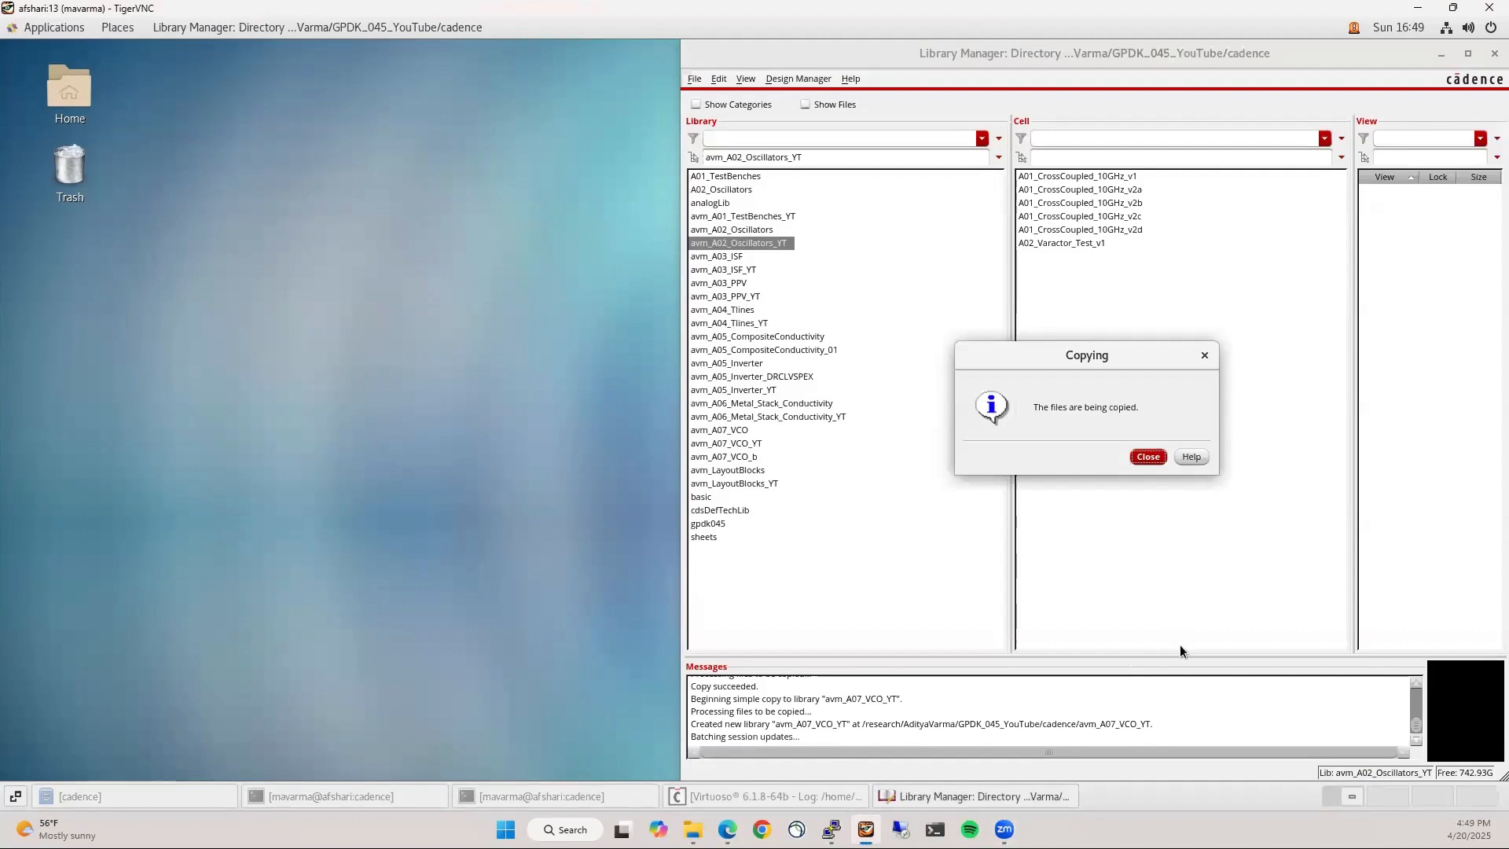
Open the A02_Varactor_Test_v1 schematic maximized and fitted to the window
left_click(1083, 242)
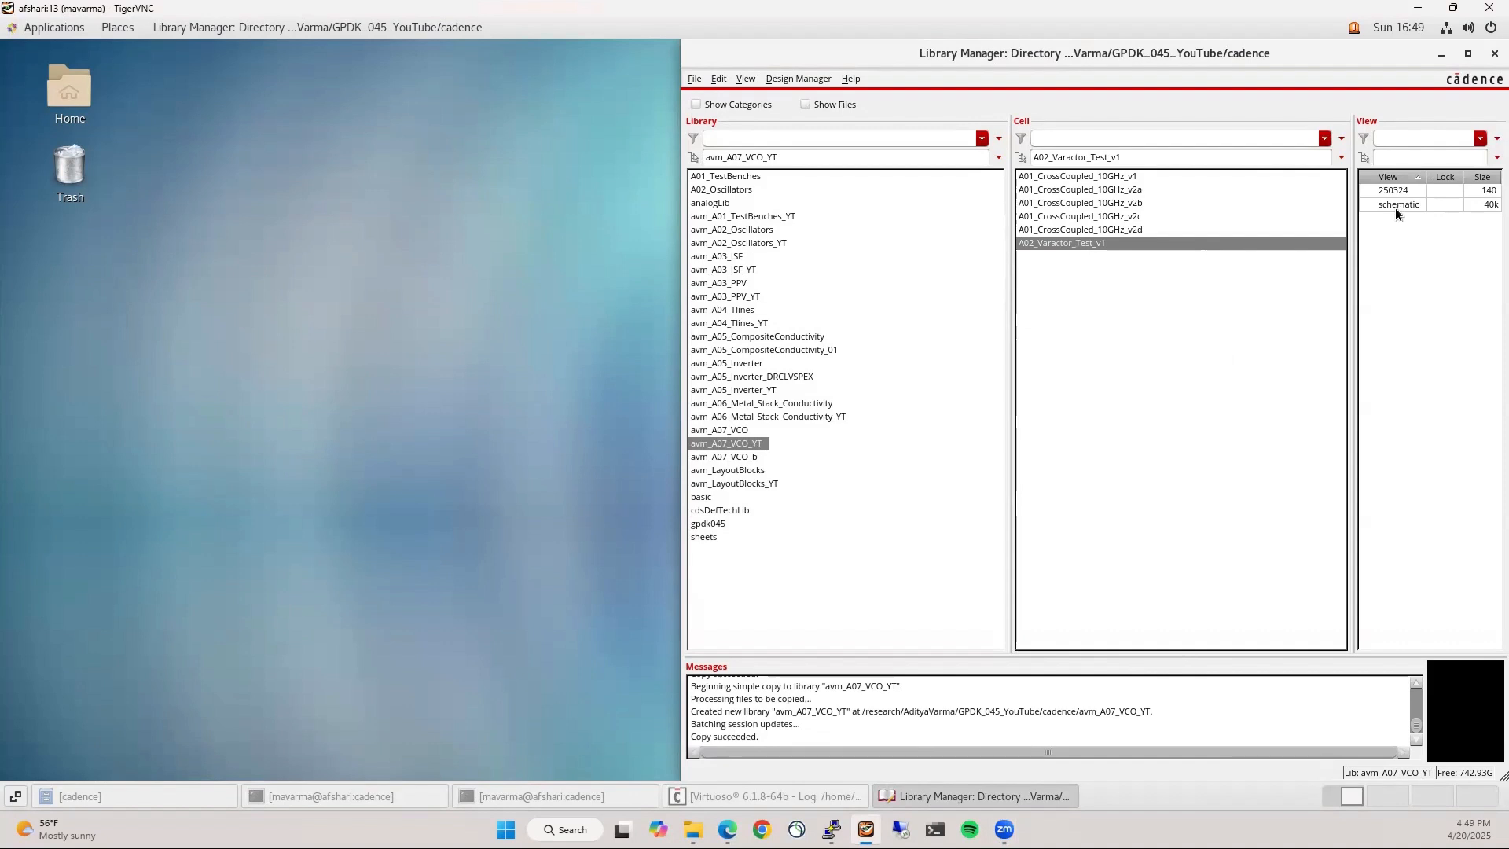
double_click(1396, 205)
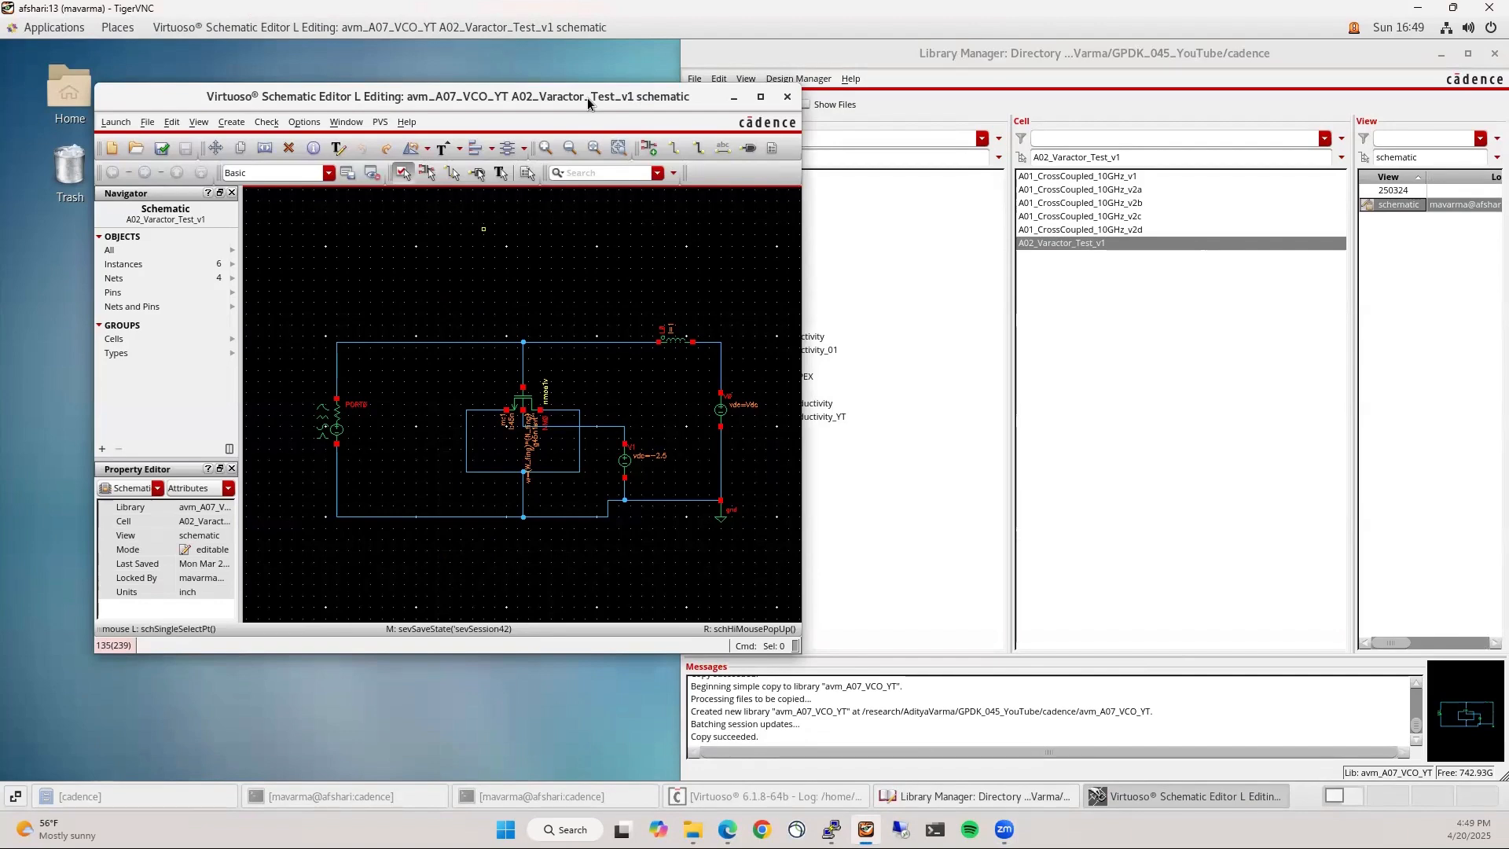
double_click(587, 97)
key("f")
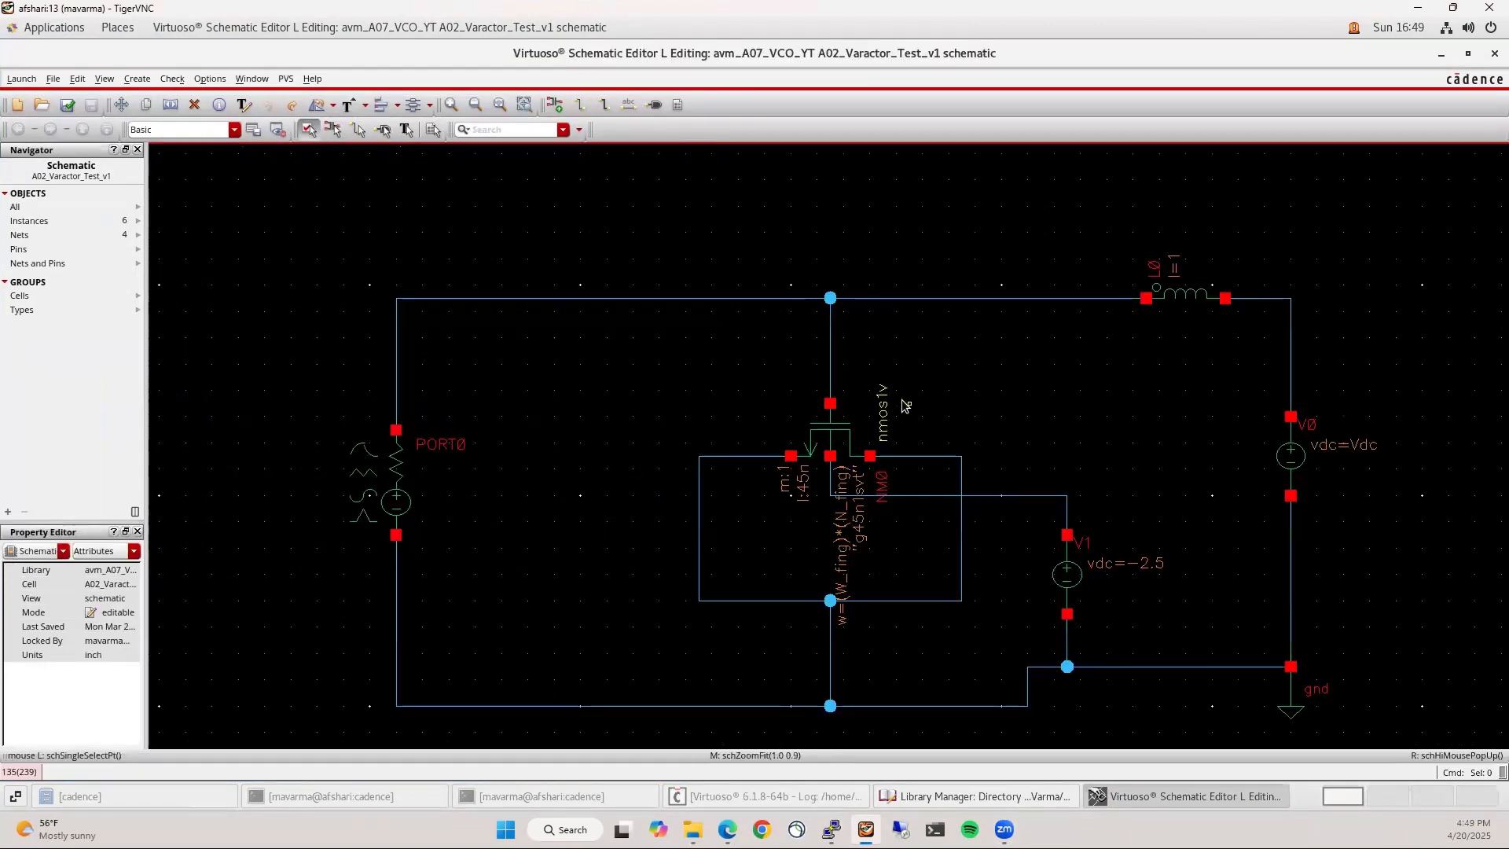
scroll(661, 354, "down", 2)
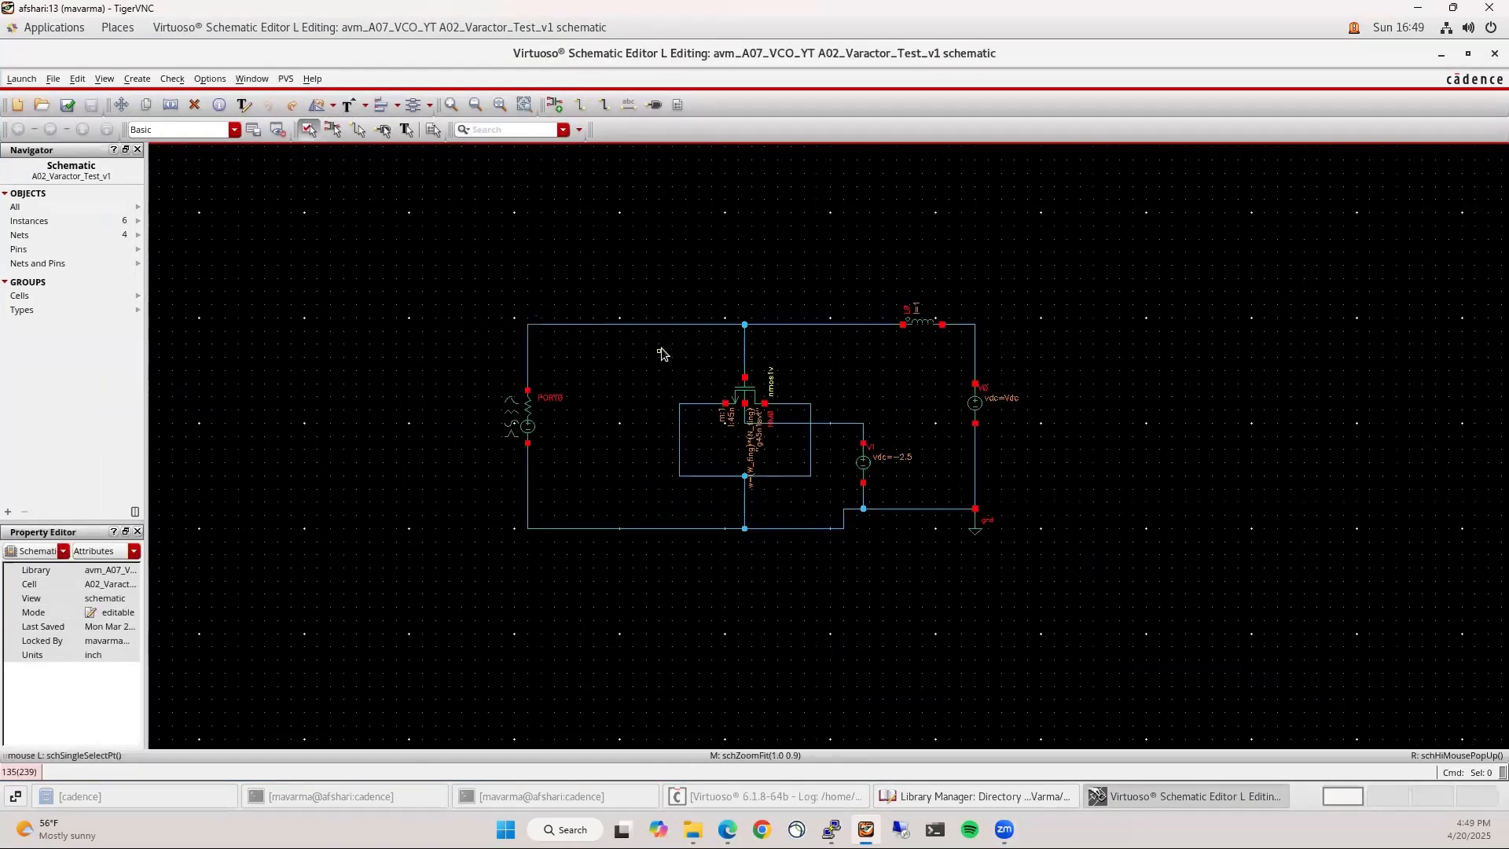
Delete the varactor, sources, inductor and wires, leaving PORT0 rotated near the top
left_click_drag(622, 273, 1074, 606)
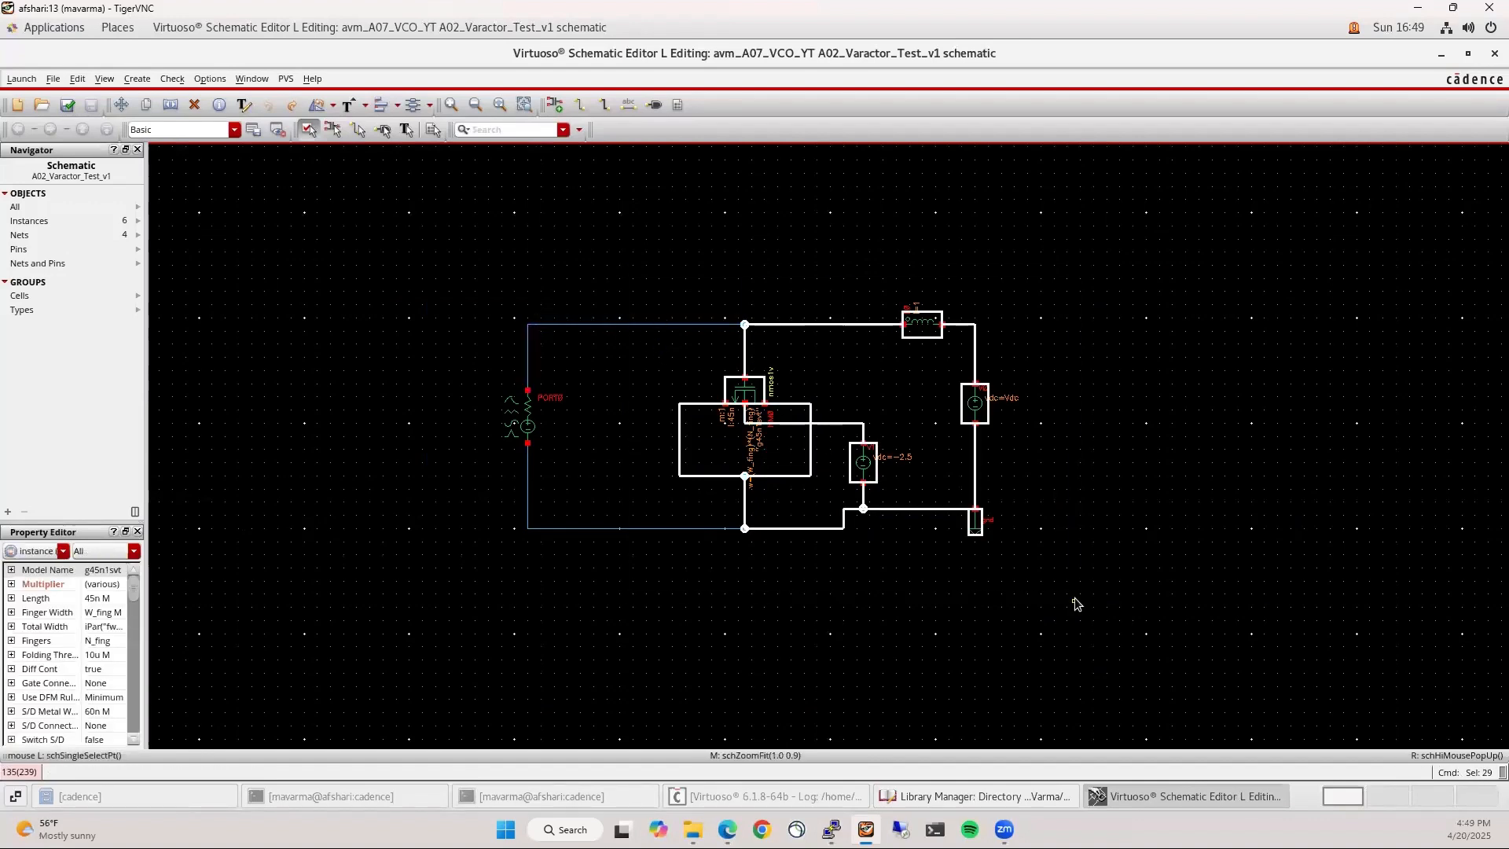
key("Delete")
key("shift+m")
left_click(531, 409)
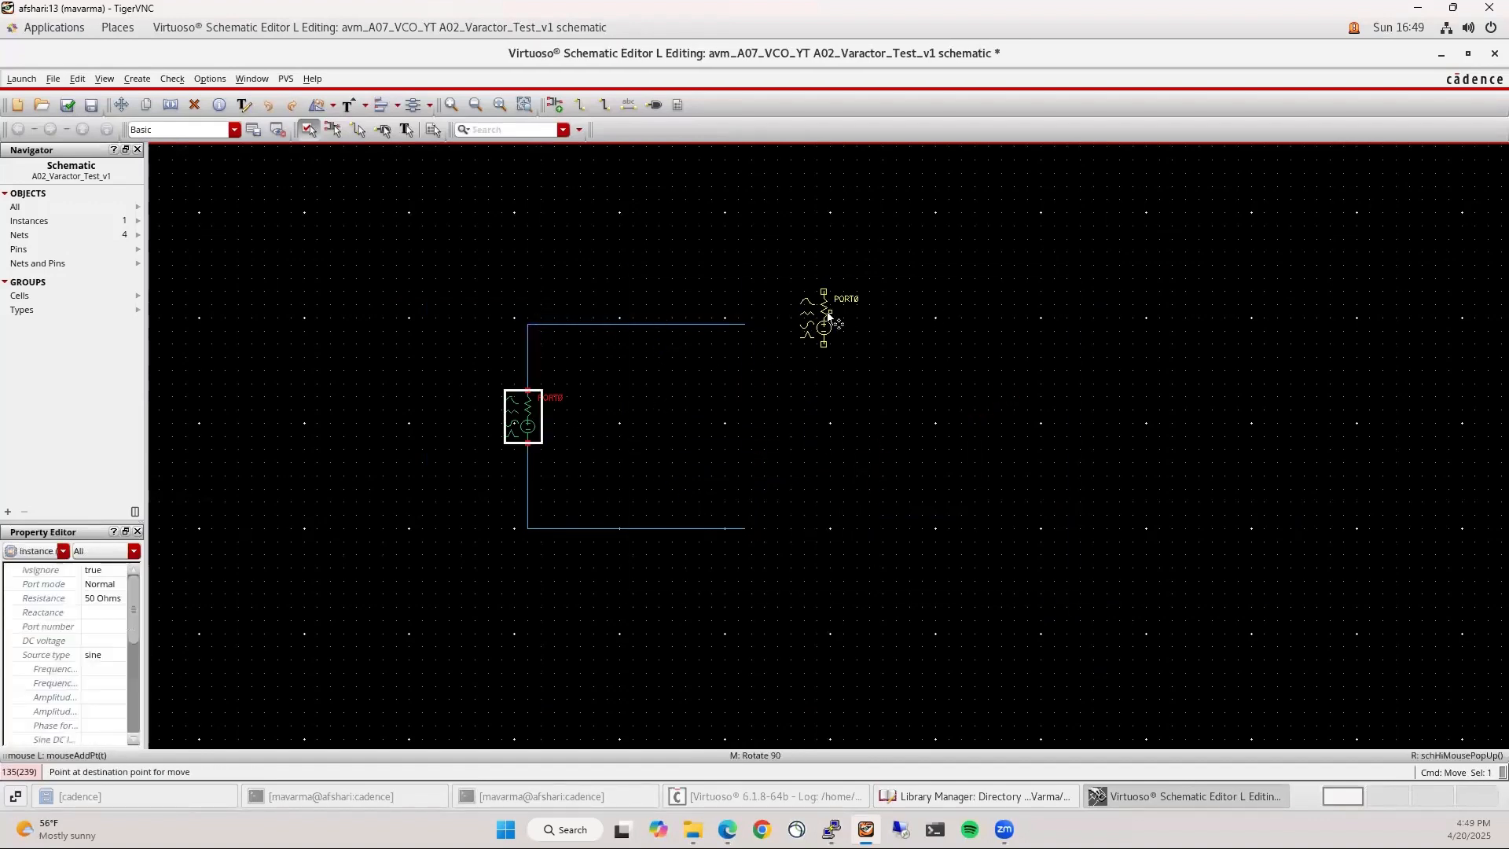
key("r")
left_click(789, 241)
left_click_drag(428, 304, 788, 637)
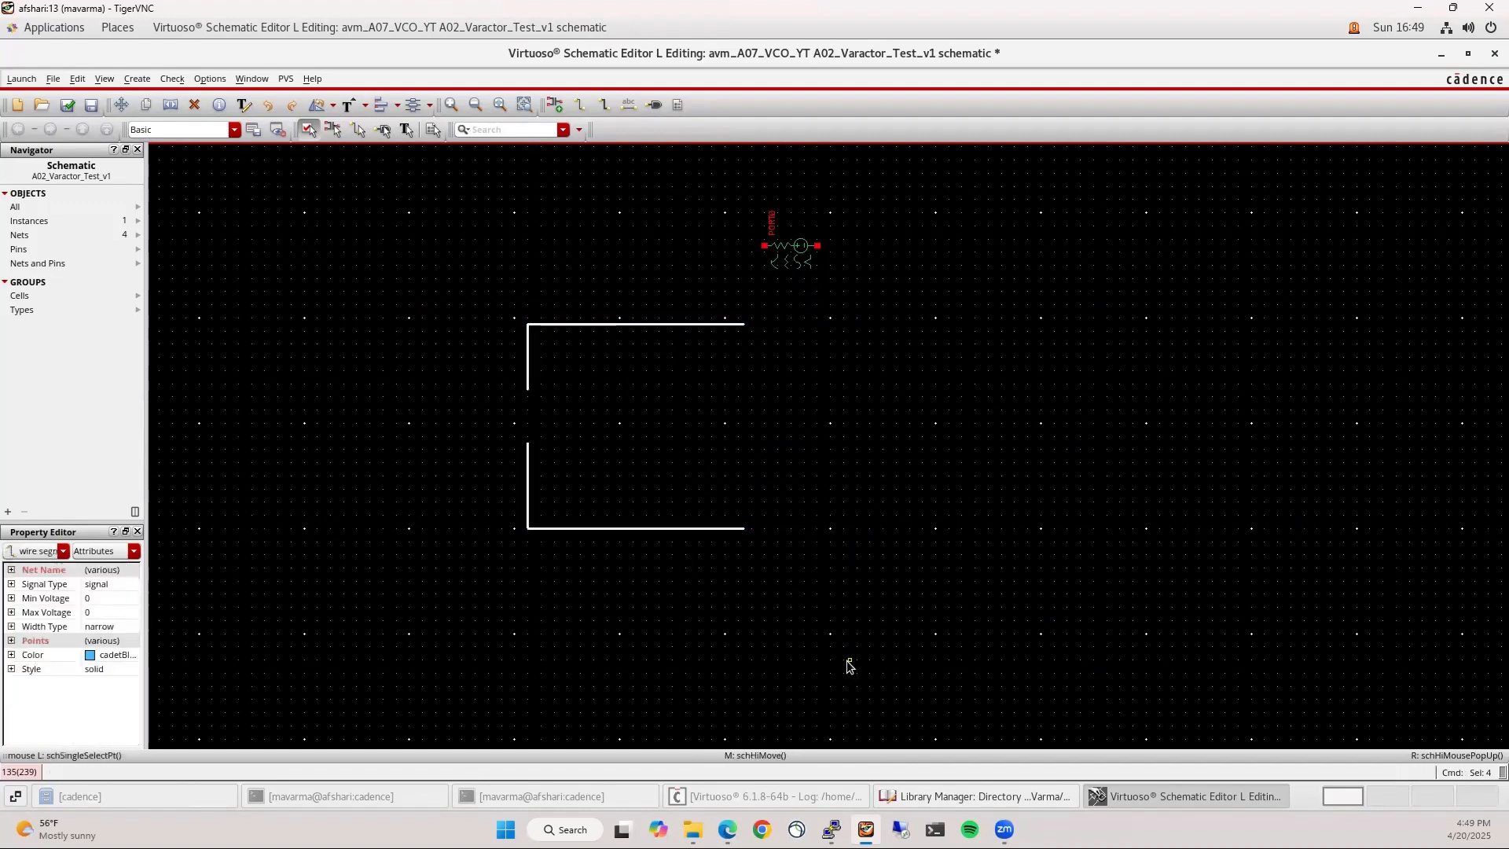
key("Delete")
Place instance M0 of gpdk045 moscap nmoscap1v via the Library Browser
key("i")
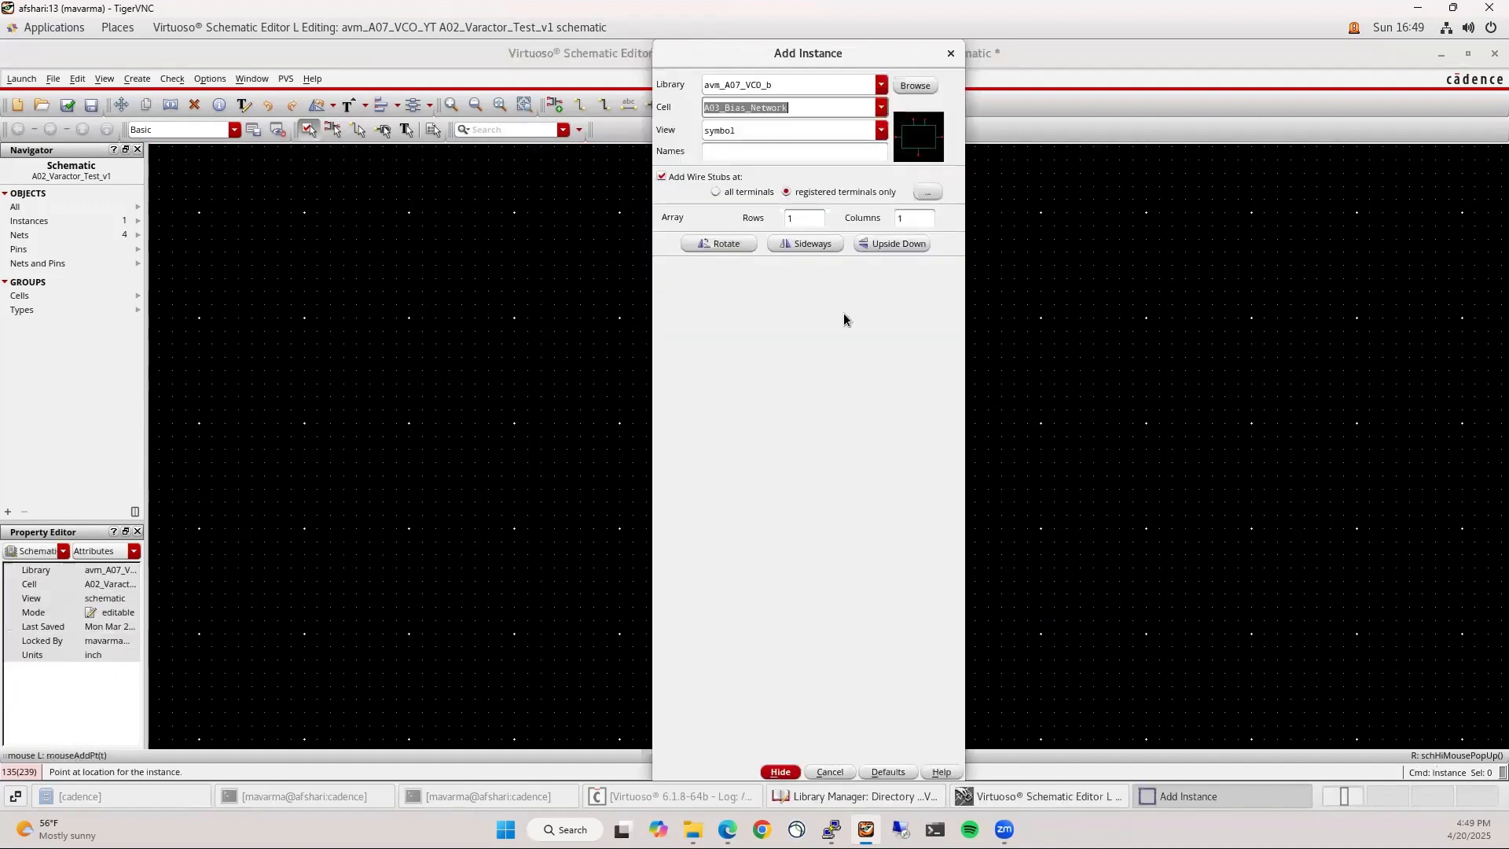
left_click(915, 85)
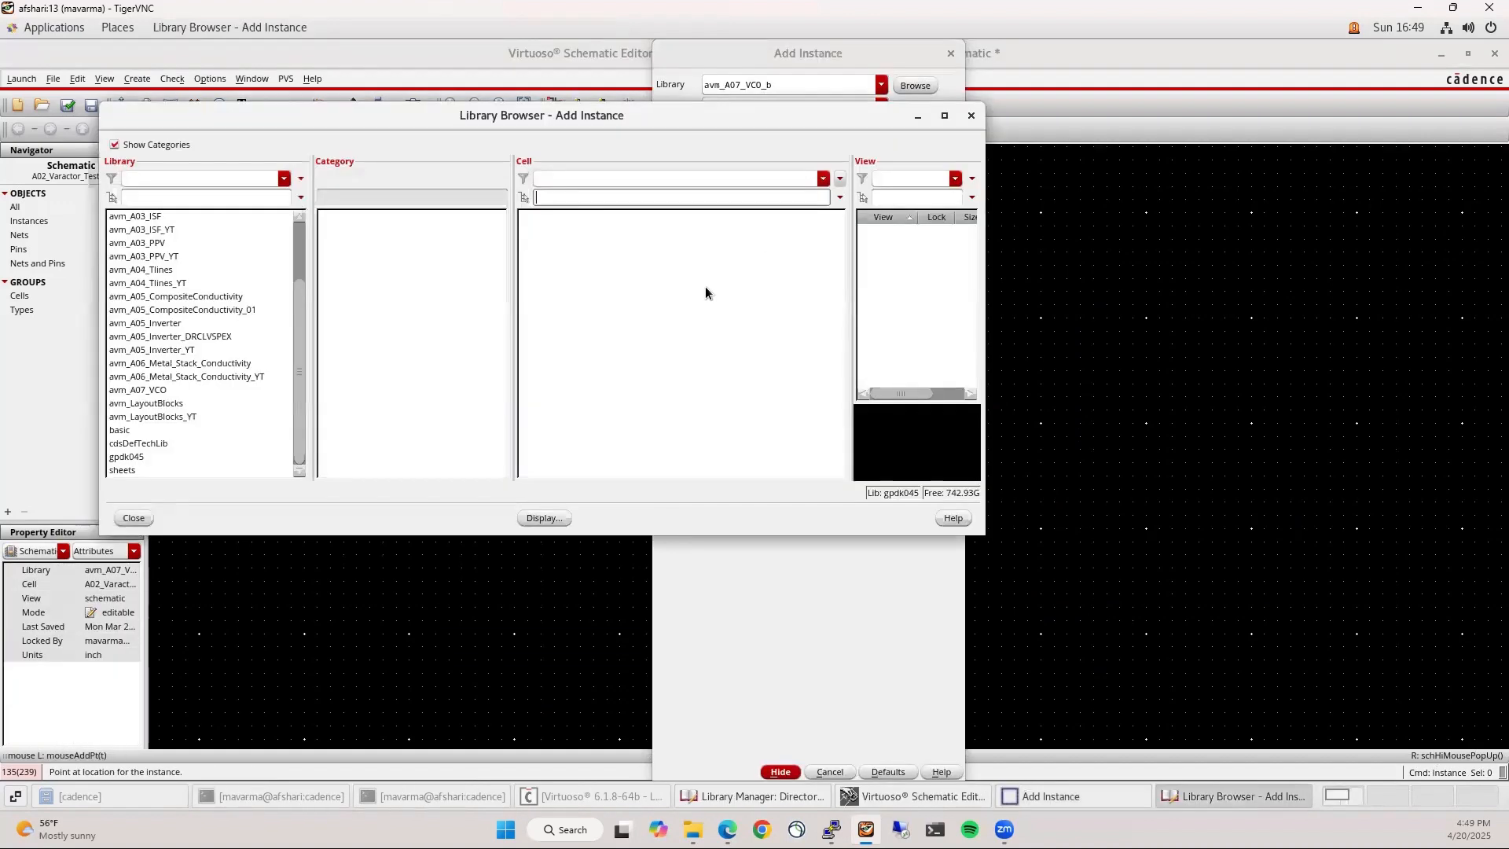
left_click(136, 458)
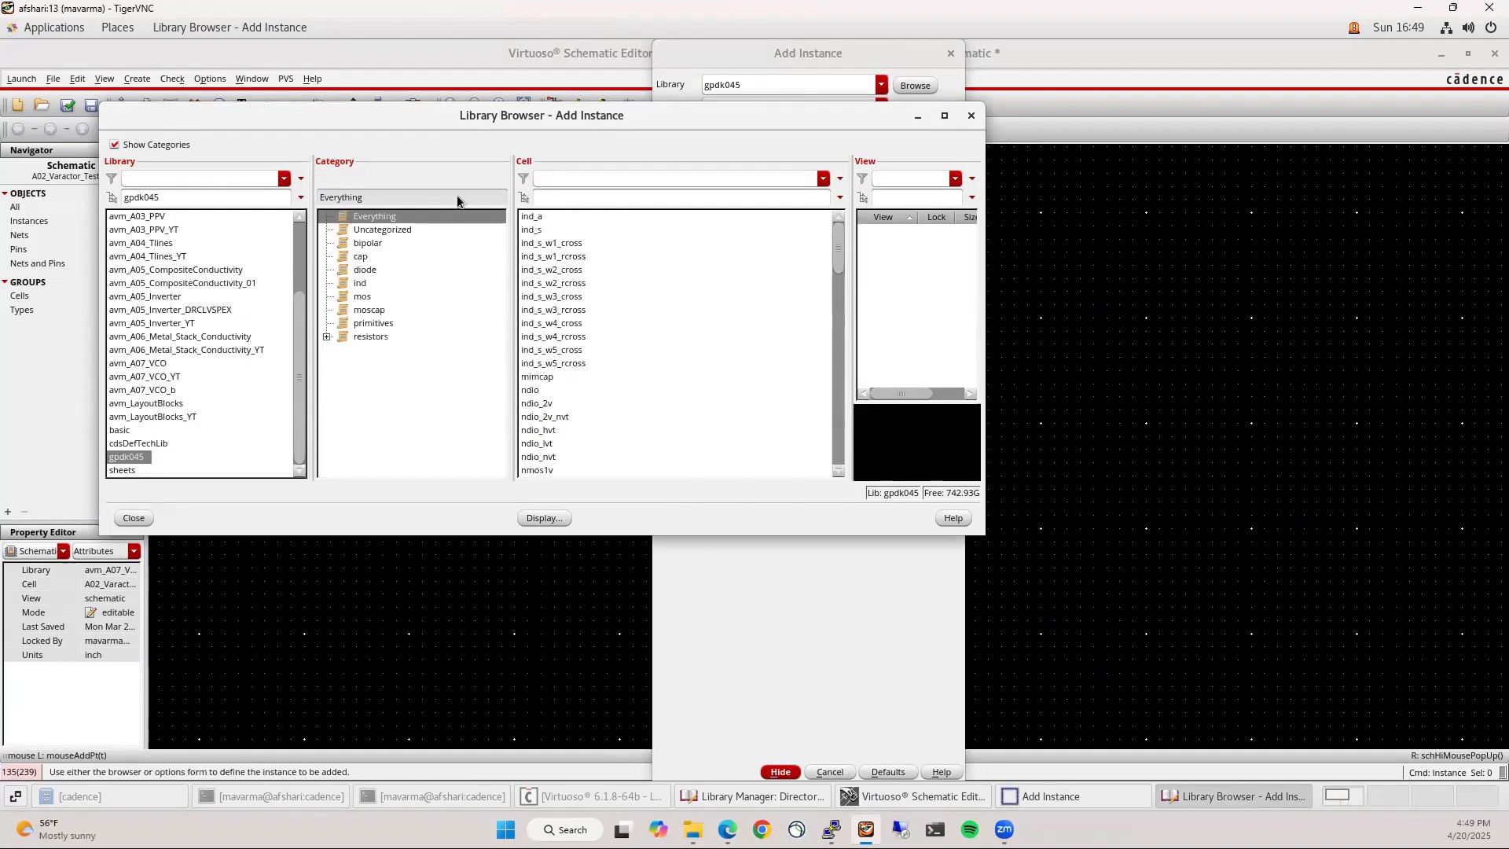
left_click(384, 308)
left_click(552, 216)
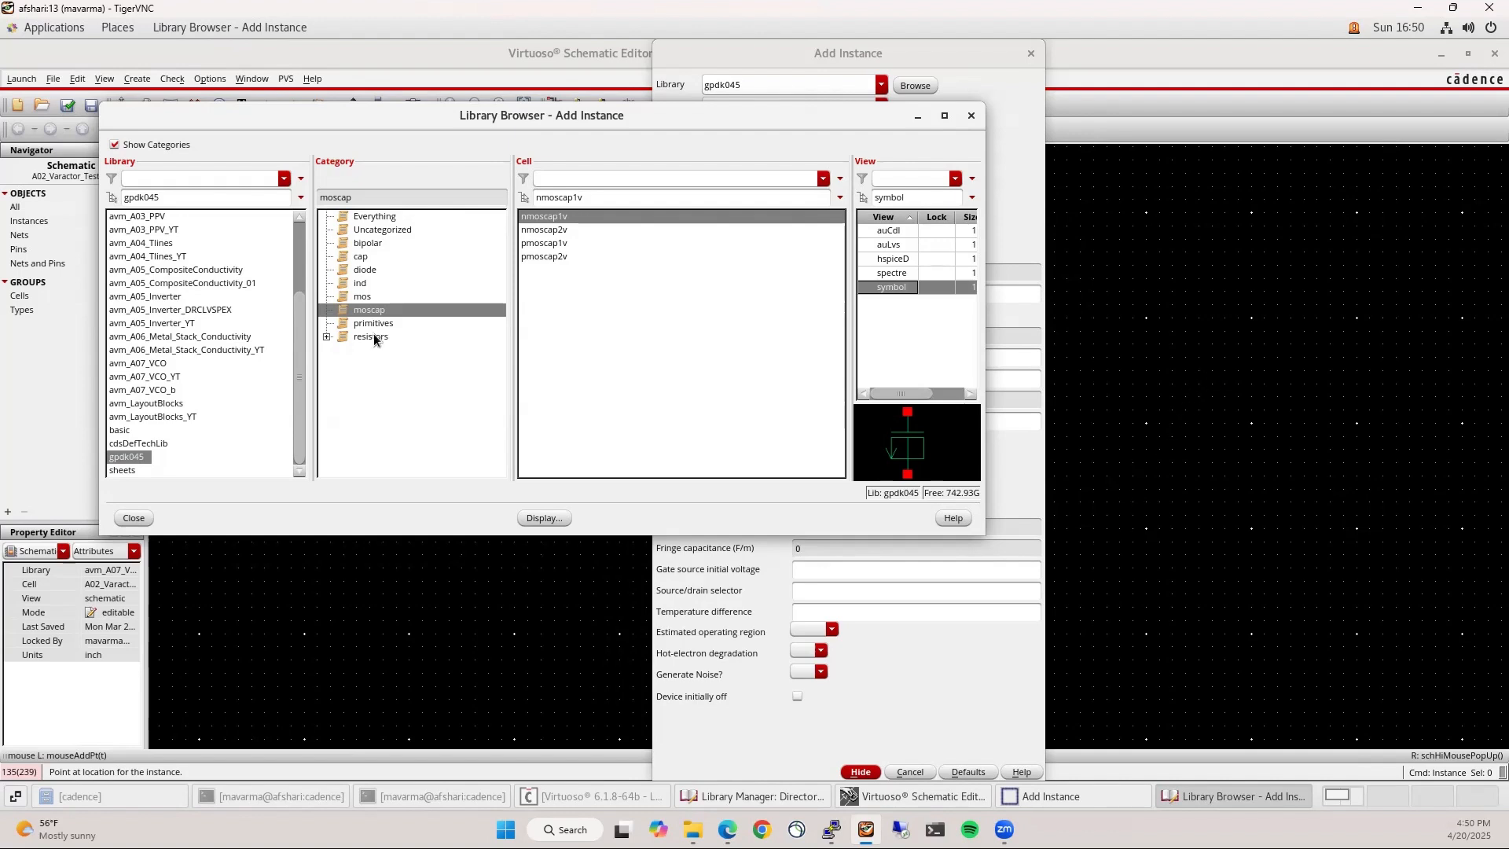
left_click(1115, 465)
Rotate capacitor M0 to a horizontal orientation and reposition it
key("Escape")
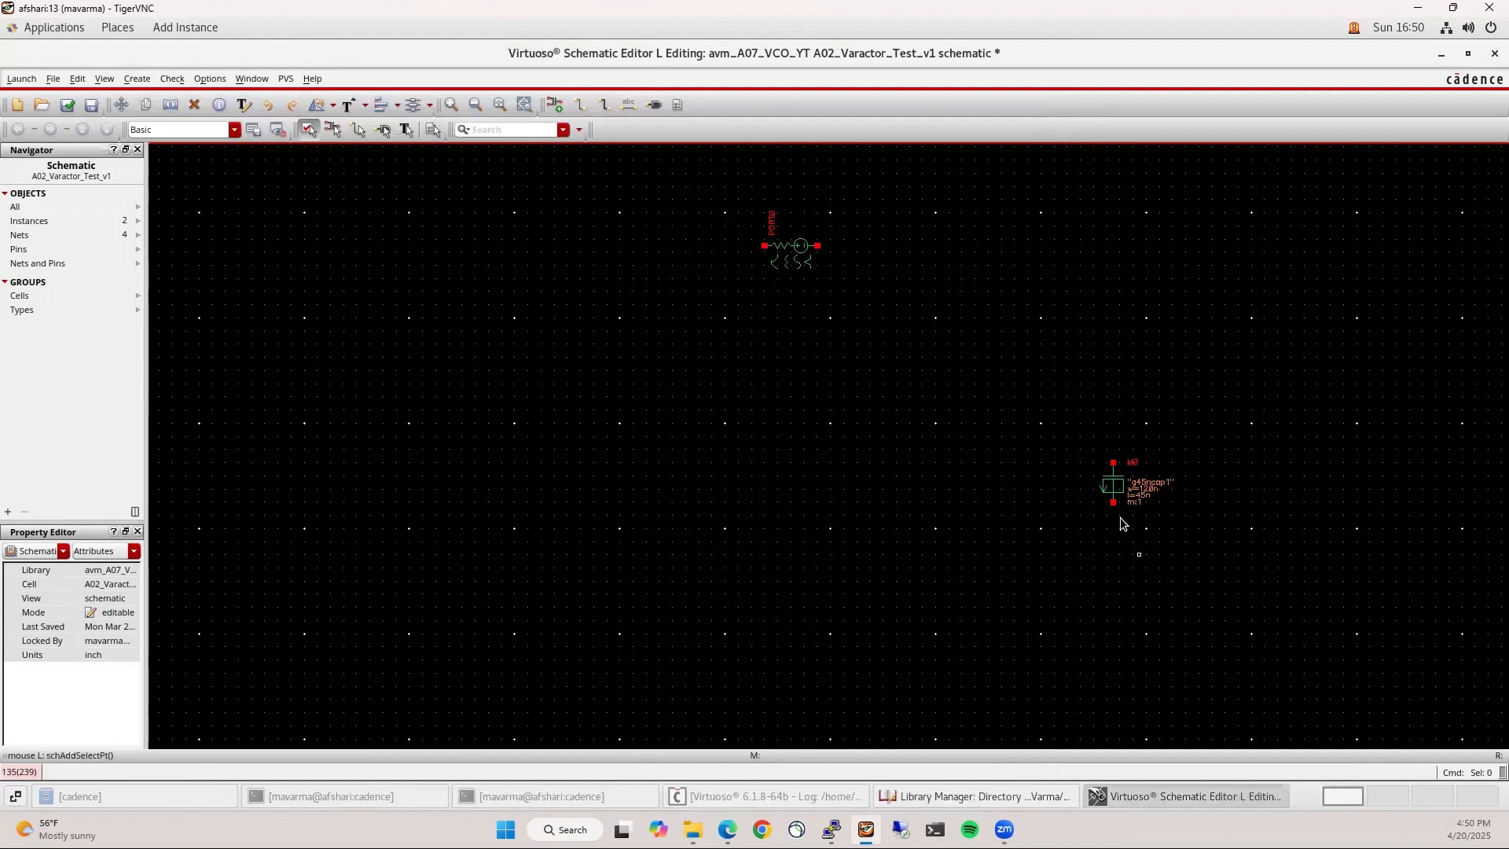
key("m")
left_click(1115, 487)
middle_click(725, 337)
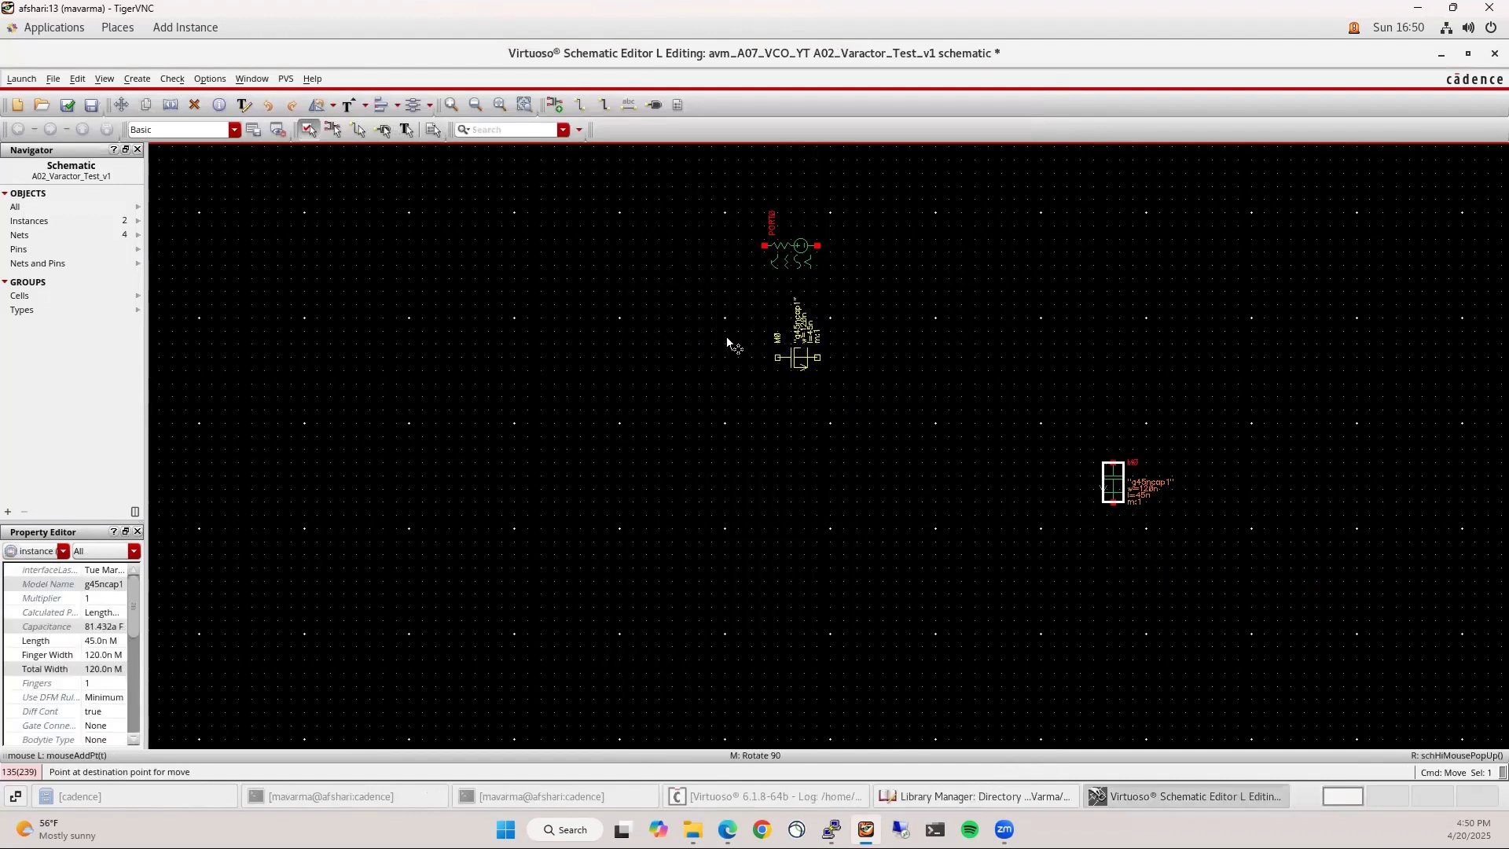
middle_click(723, 338)
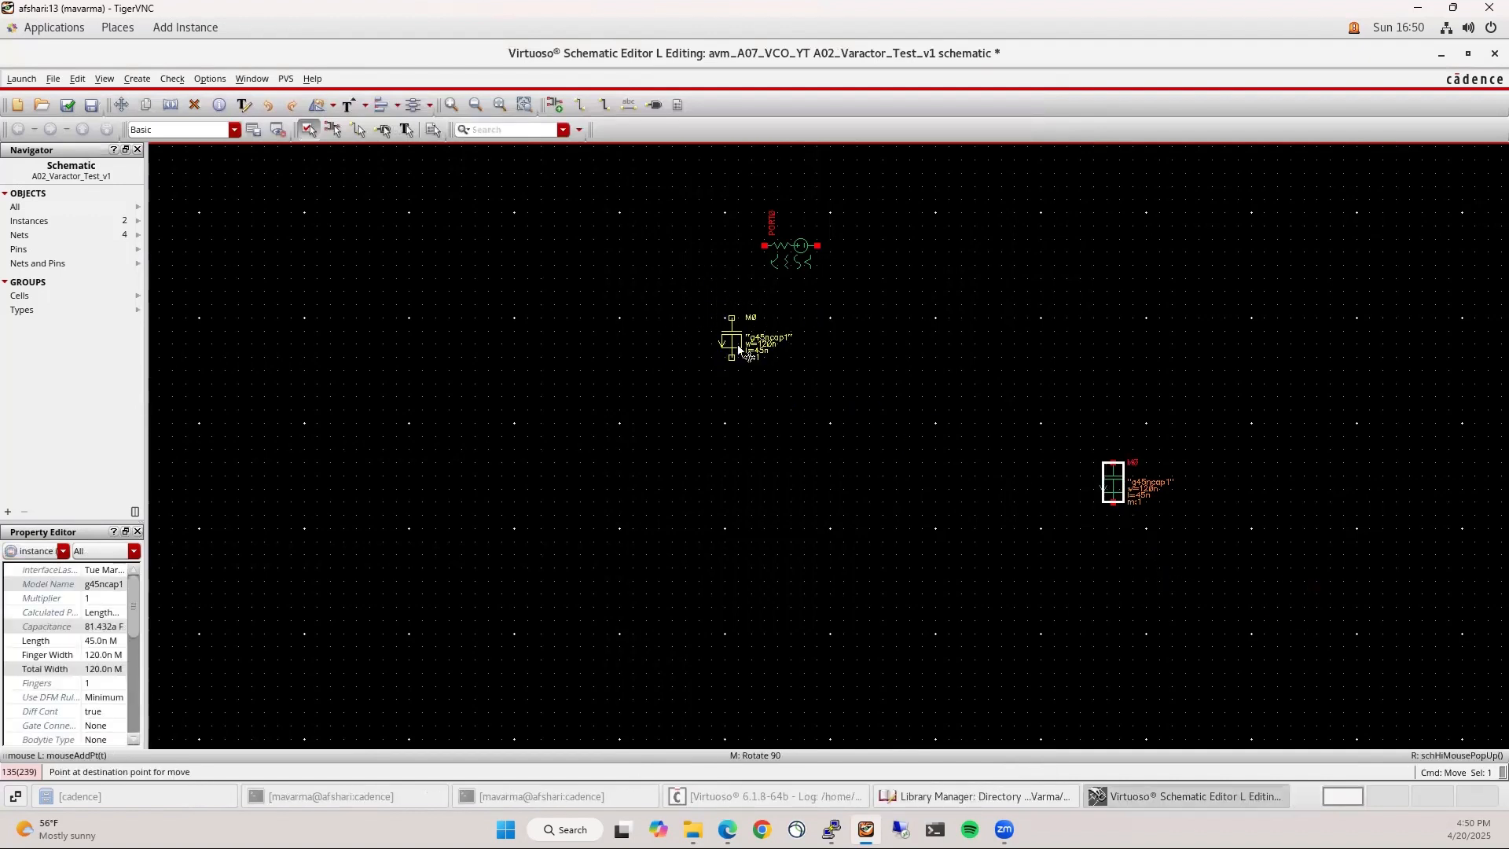
middle_click(902, 452)
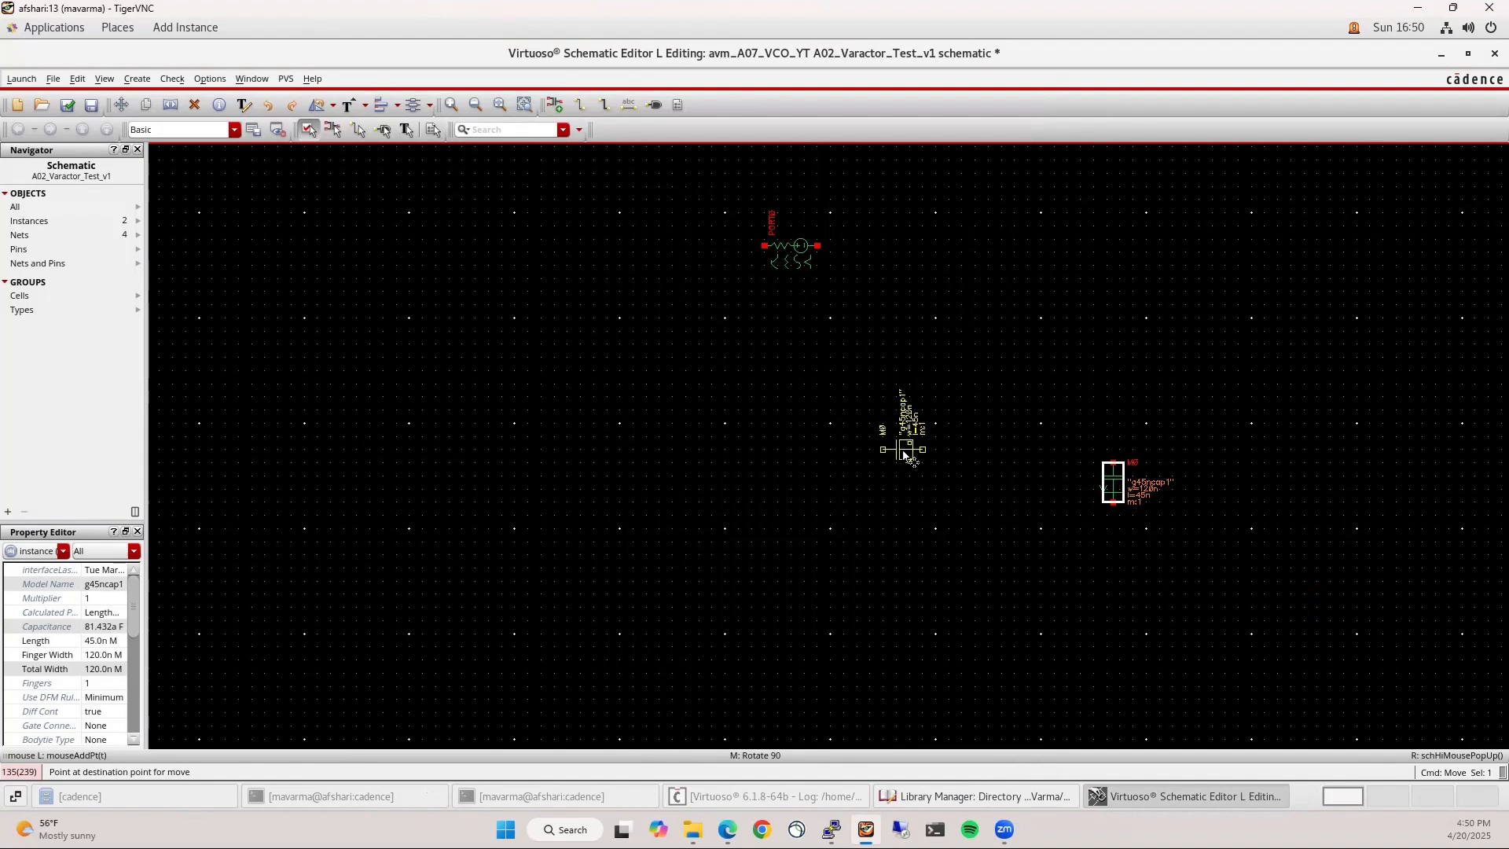
left_click(898, 479)
Copy M0 to the left as M1 and flip M1 horizontally
key("c")
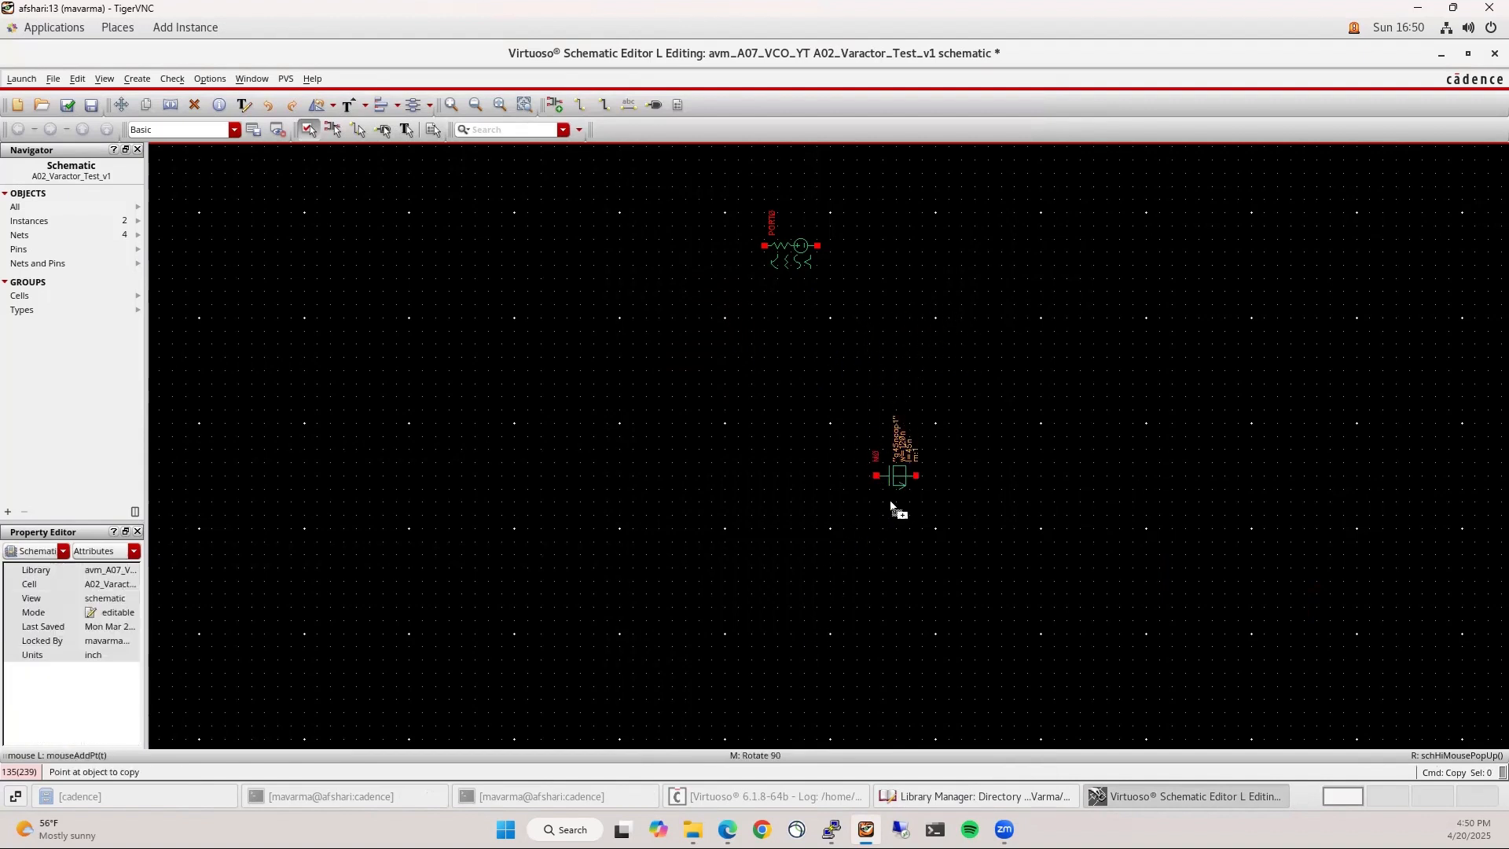
left_click(900, 476)
left_click(748, 484)
key("Escape")
left_click(749, 483)
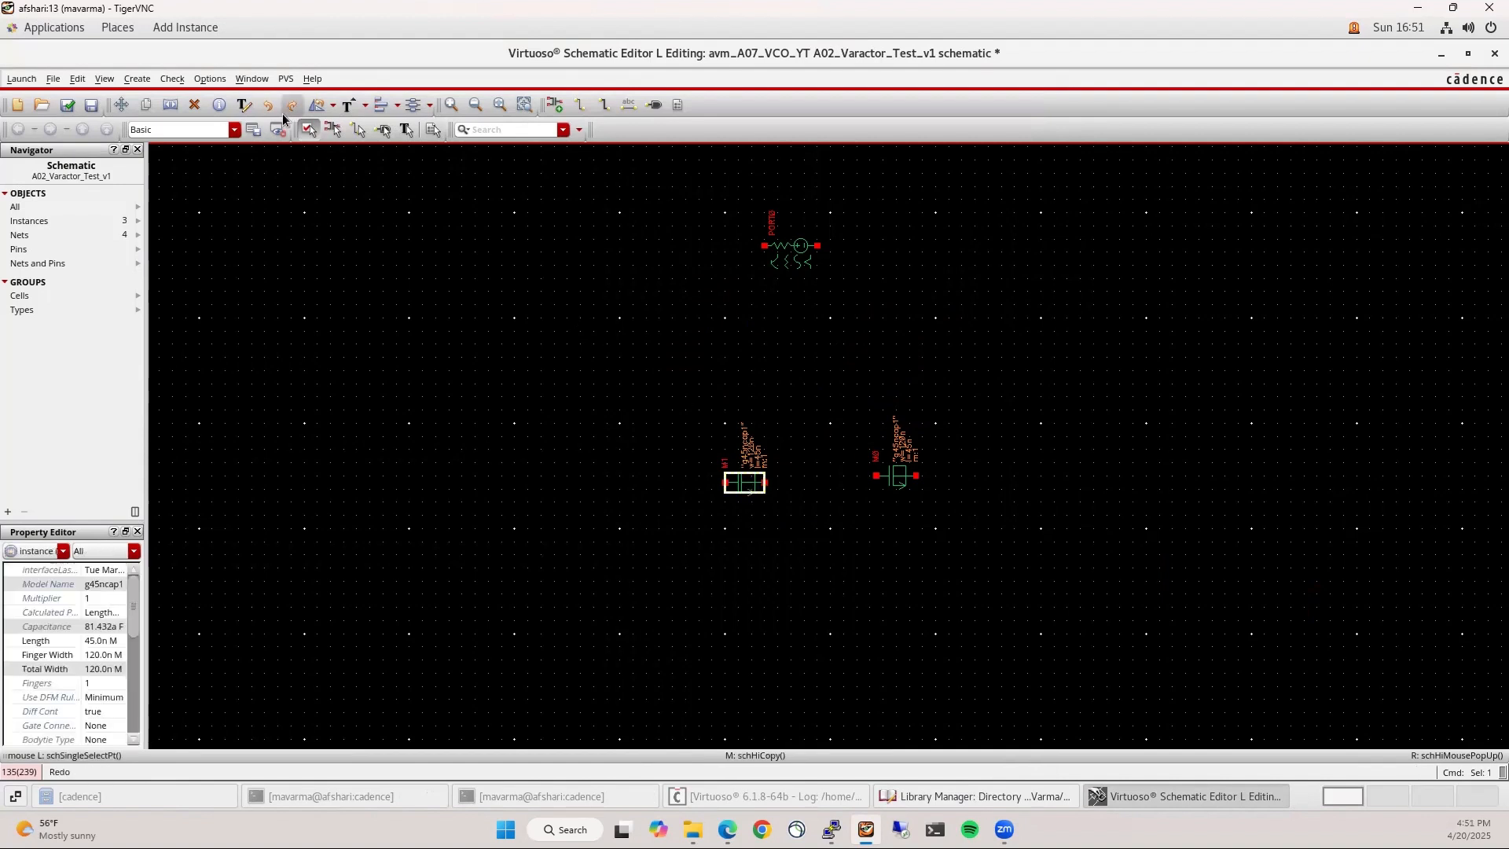
left_click(334, 104)
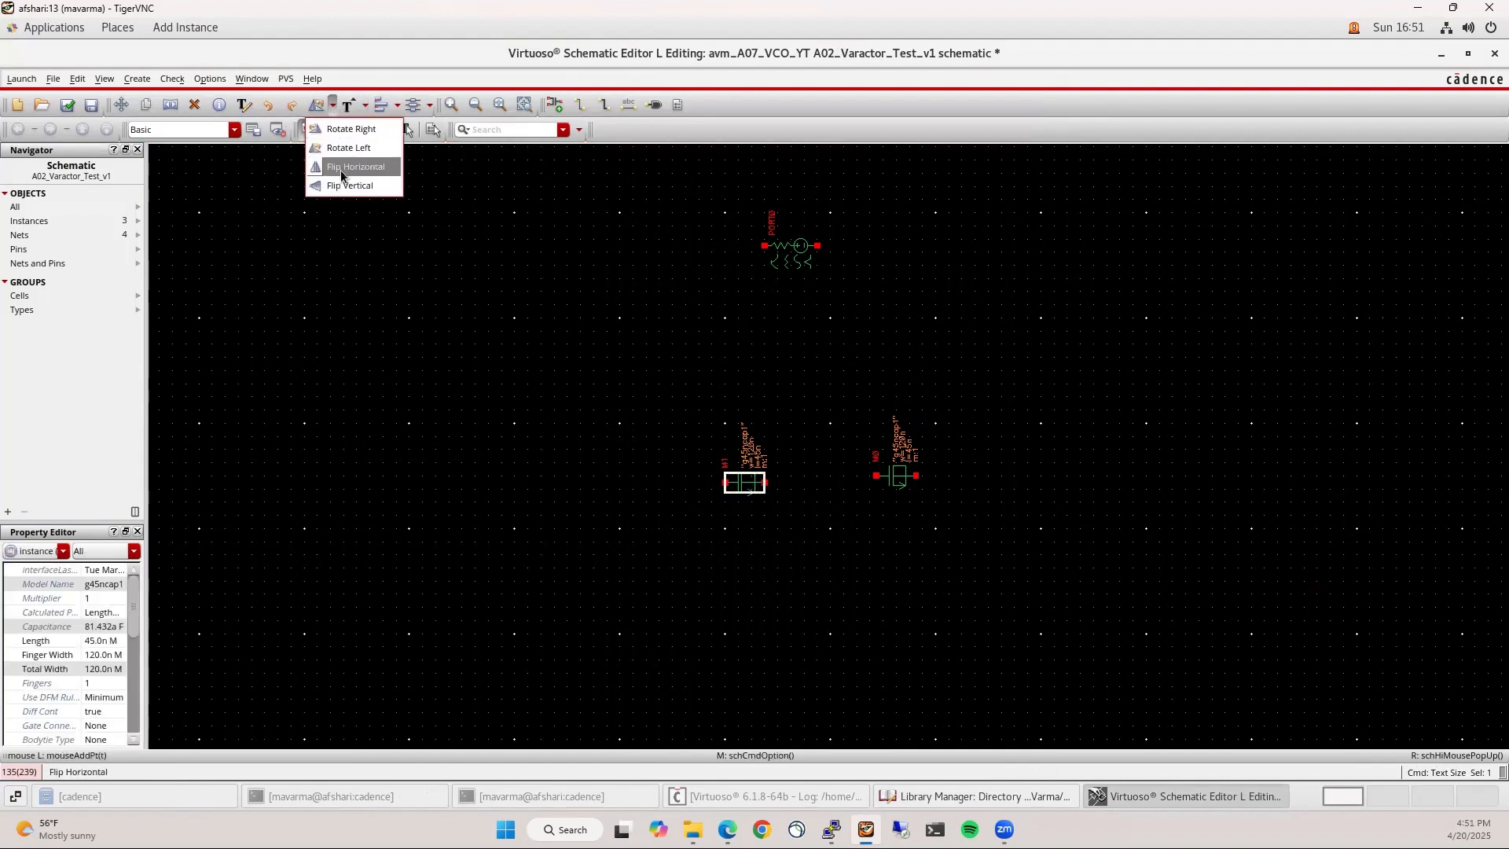
left_click(341, 170)
left_click(756, 490)
left_click(782, 537)
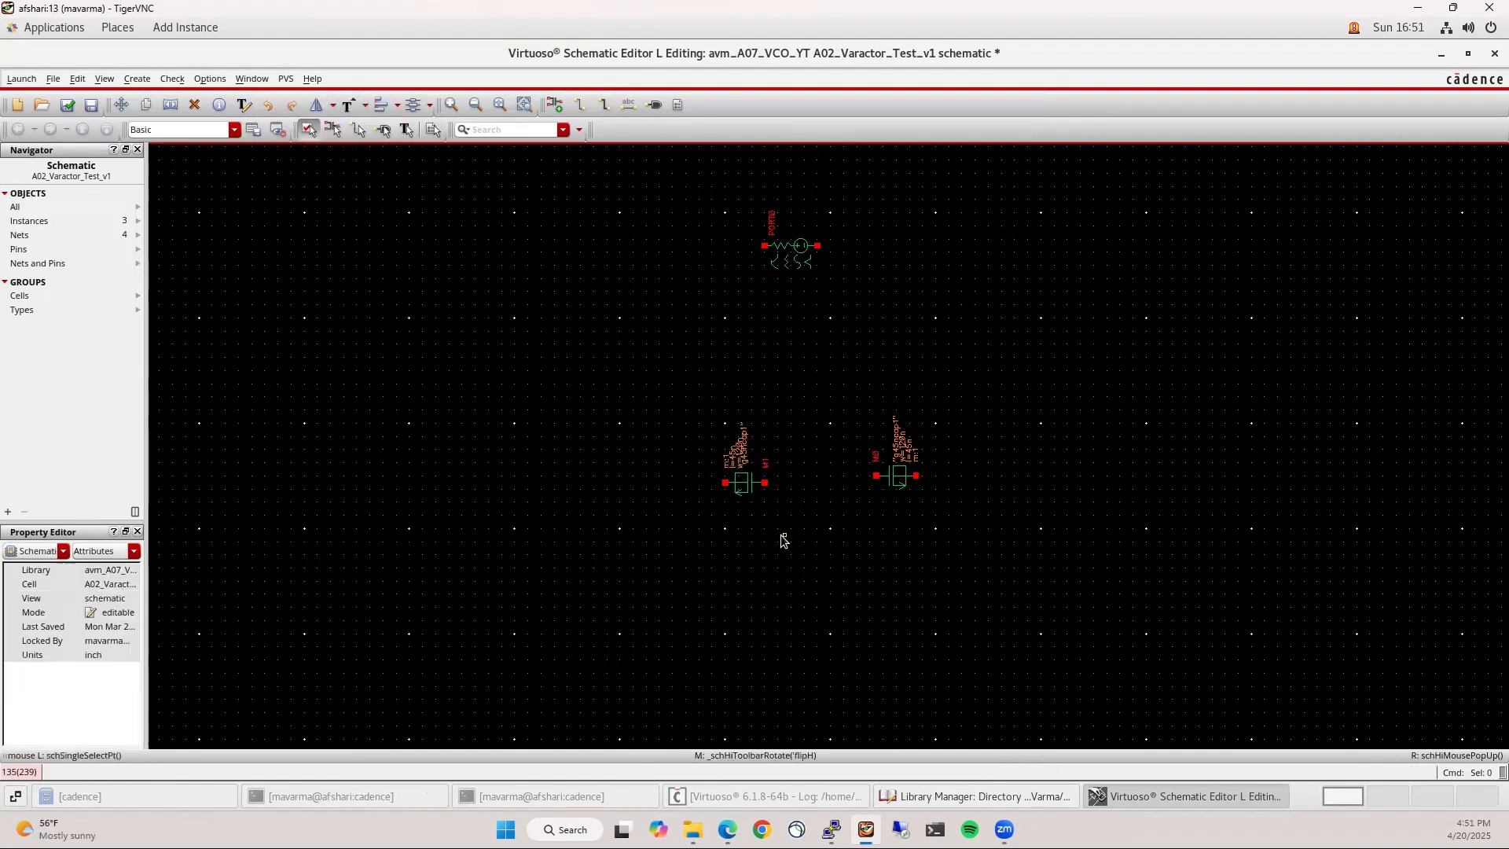
key("s")
left_click(751, 492)
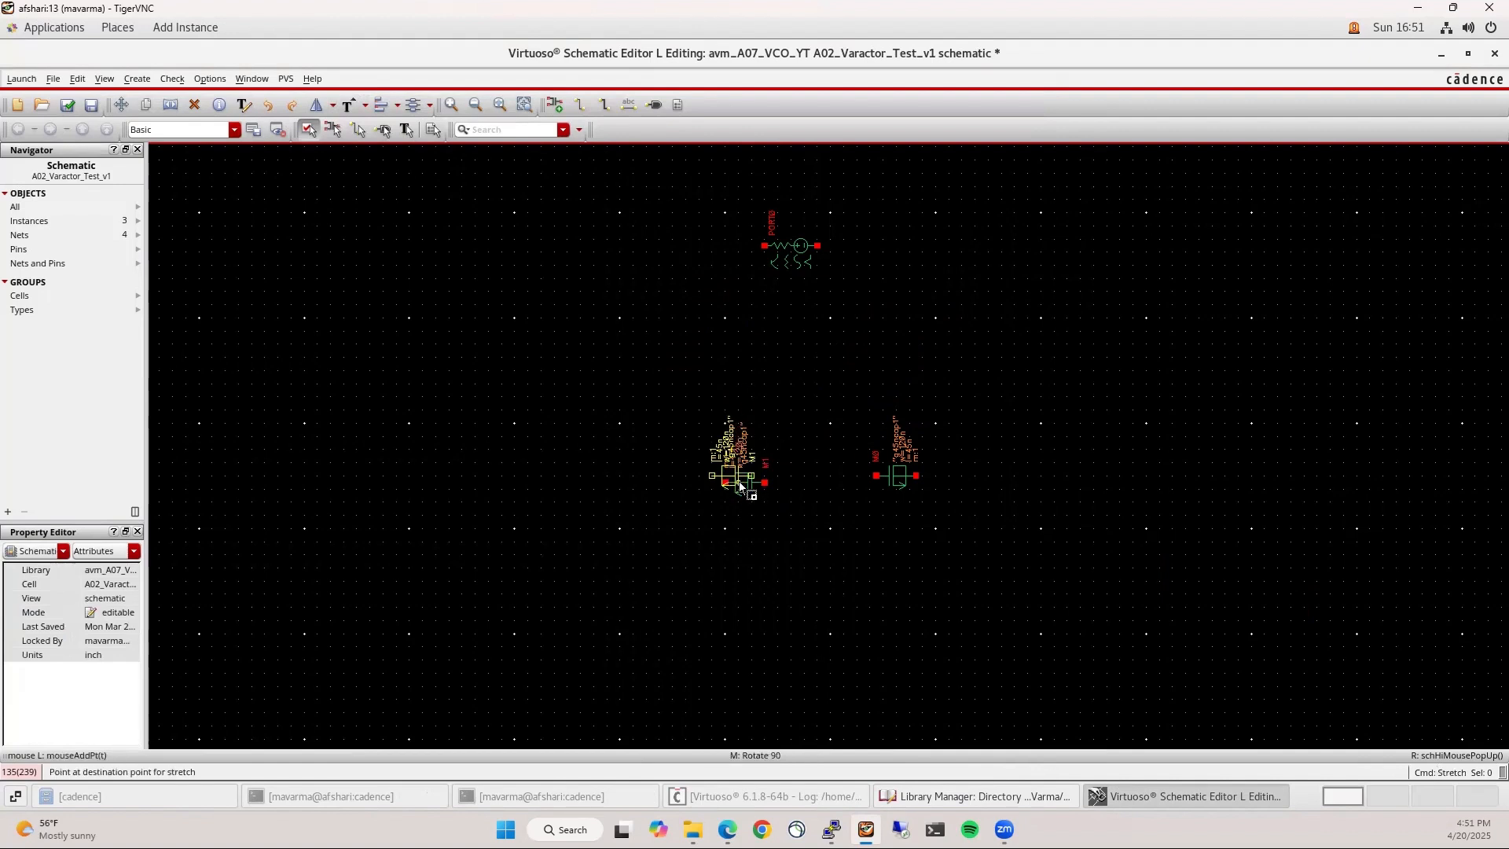
key("Escape")
Wire PORT0's pins to M1 and M0, and join M1's right pin to M0's left pin
key("w")
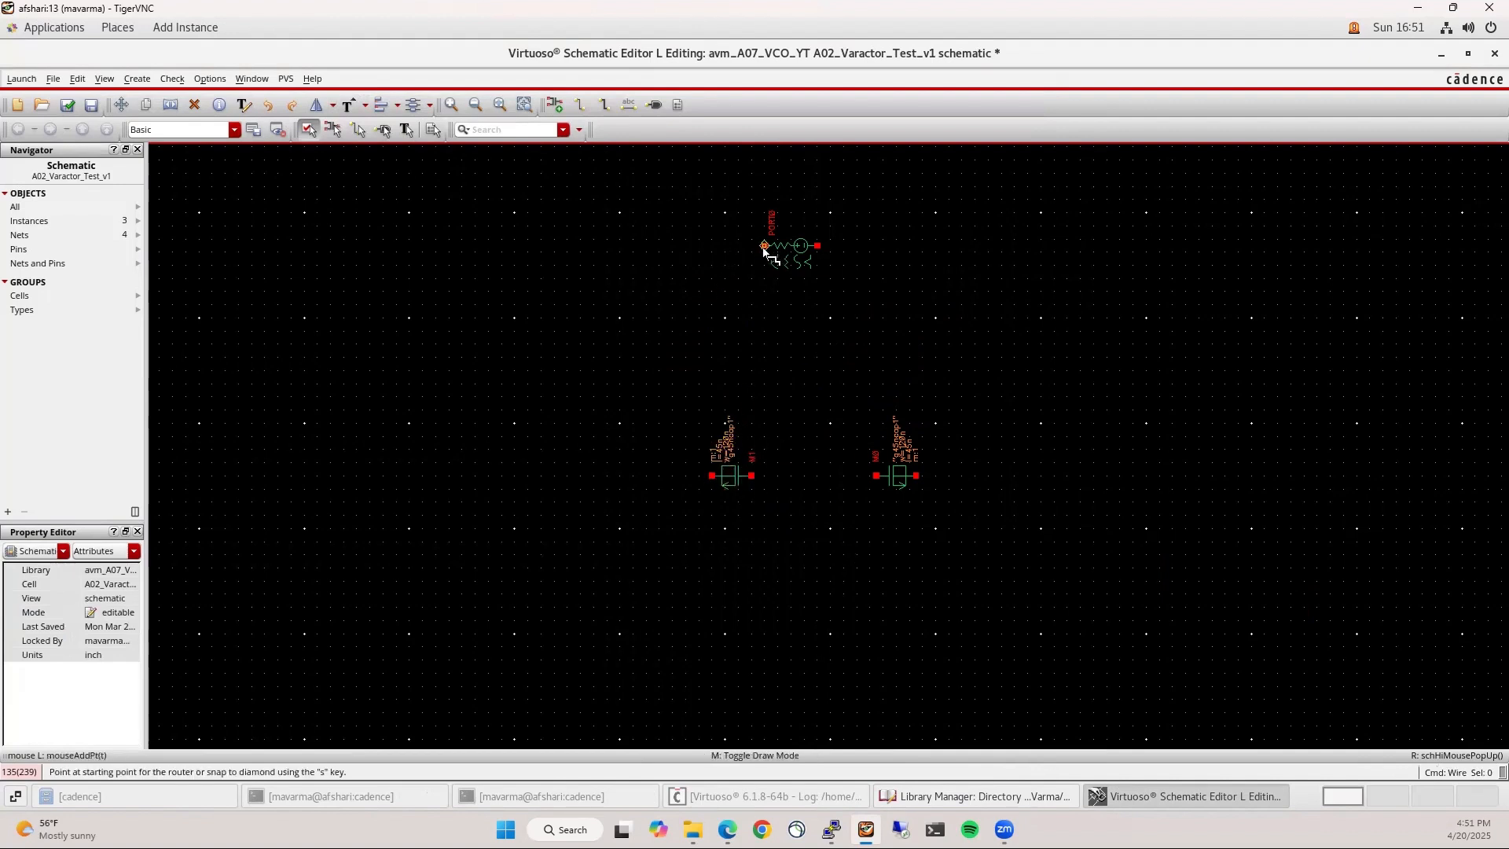
left_click(764, 245)
left_click(595, 245)
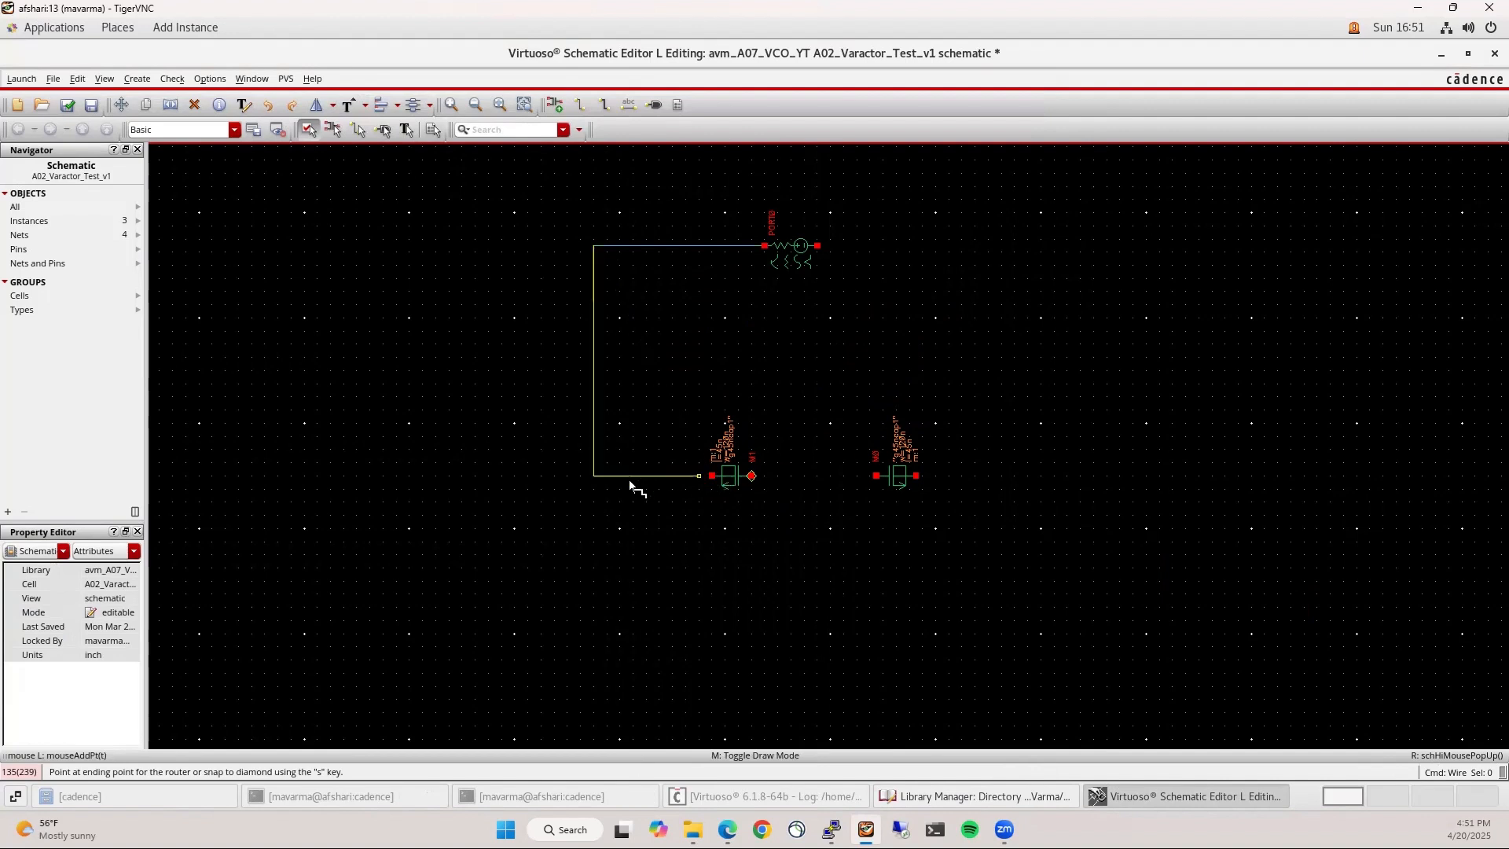
left_click(713, 476)
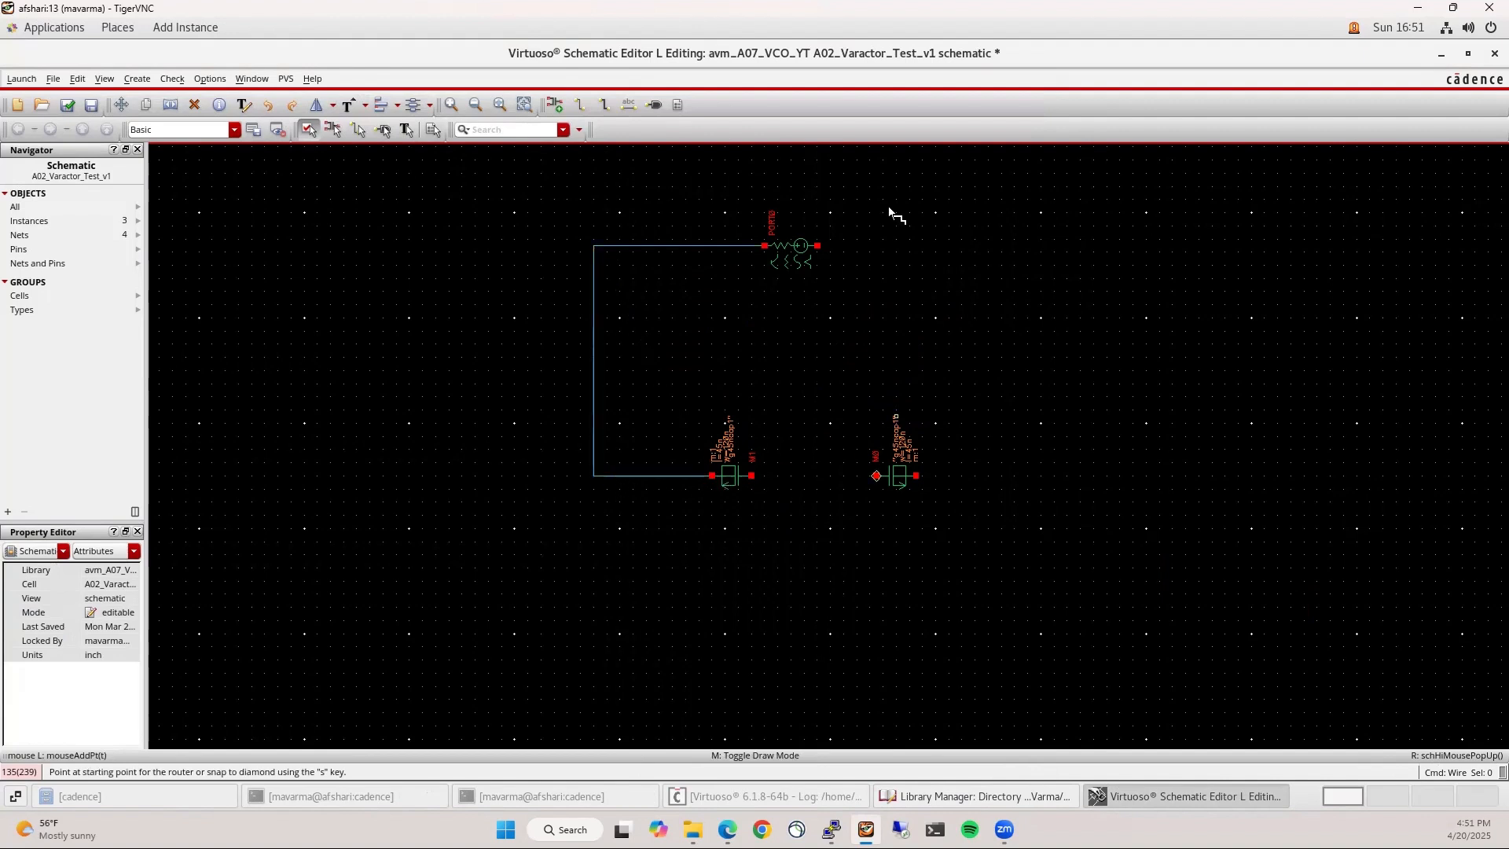
left_click(818, 246)
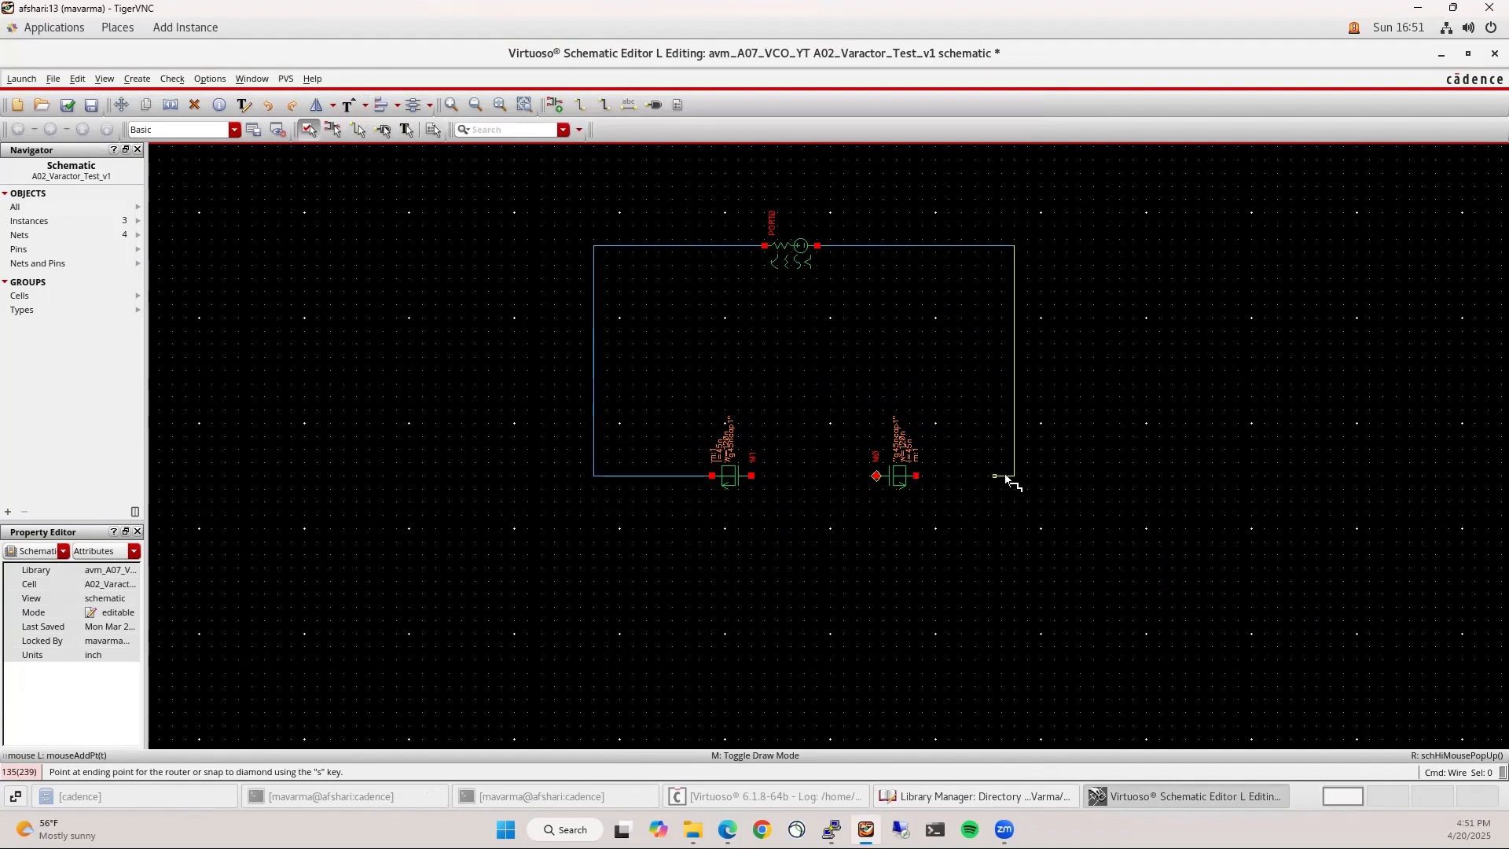
left_click(917, 476)
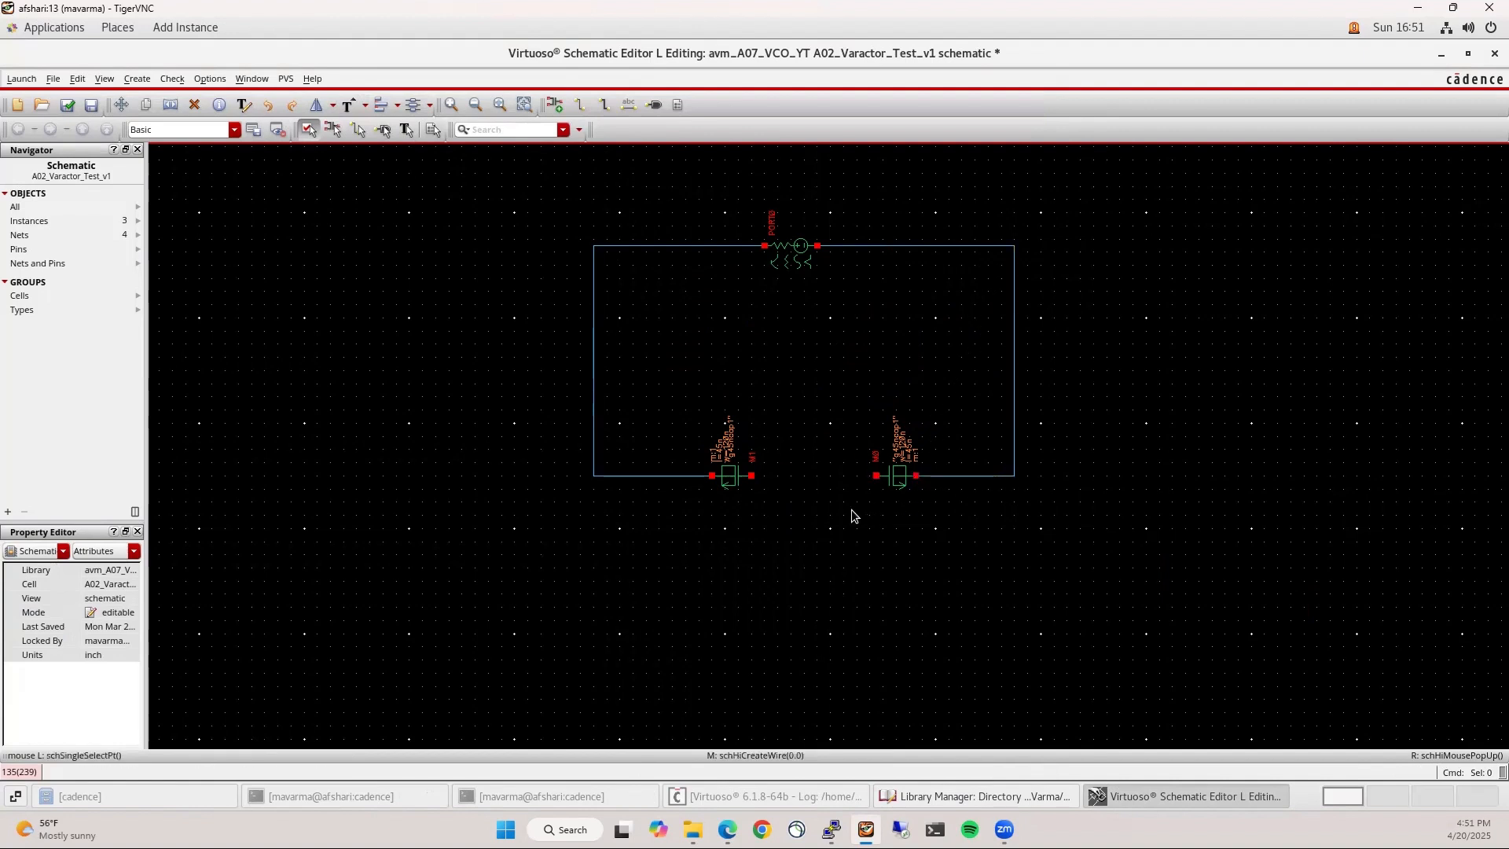
left_click(751, 476)
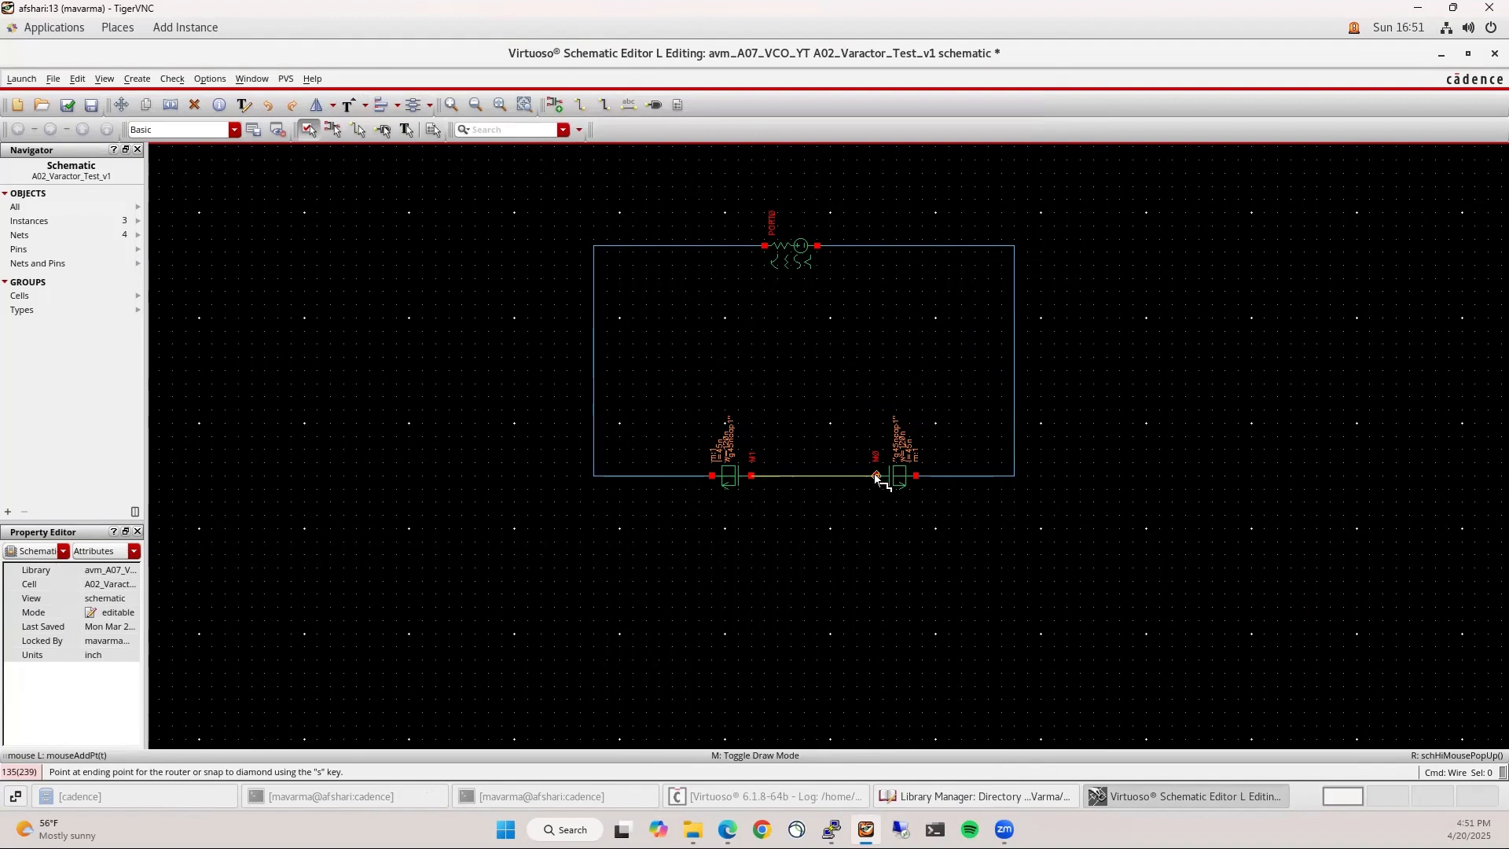
left_click(878, 478)
Place two analogLib vdc sources, one rotated inside the loop and one to the left
key("i")
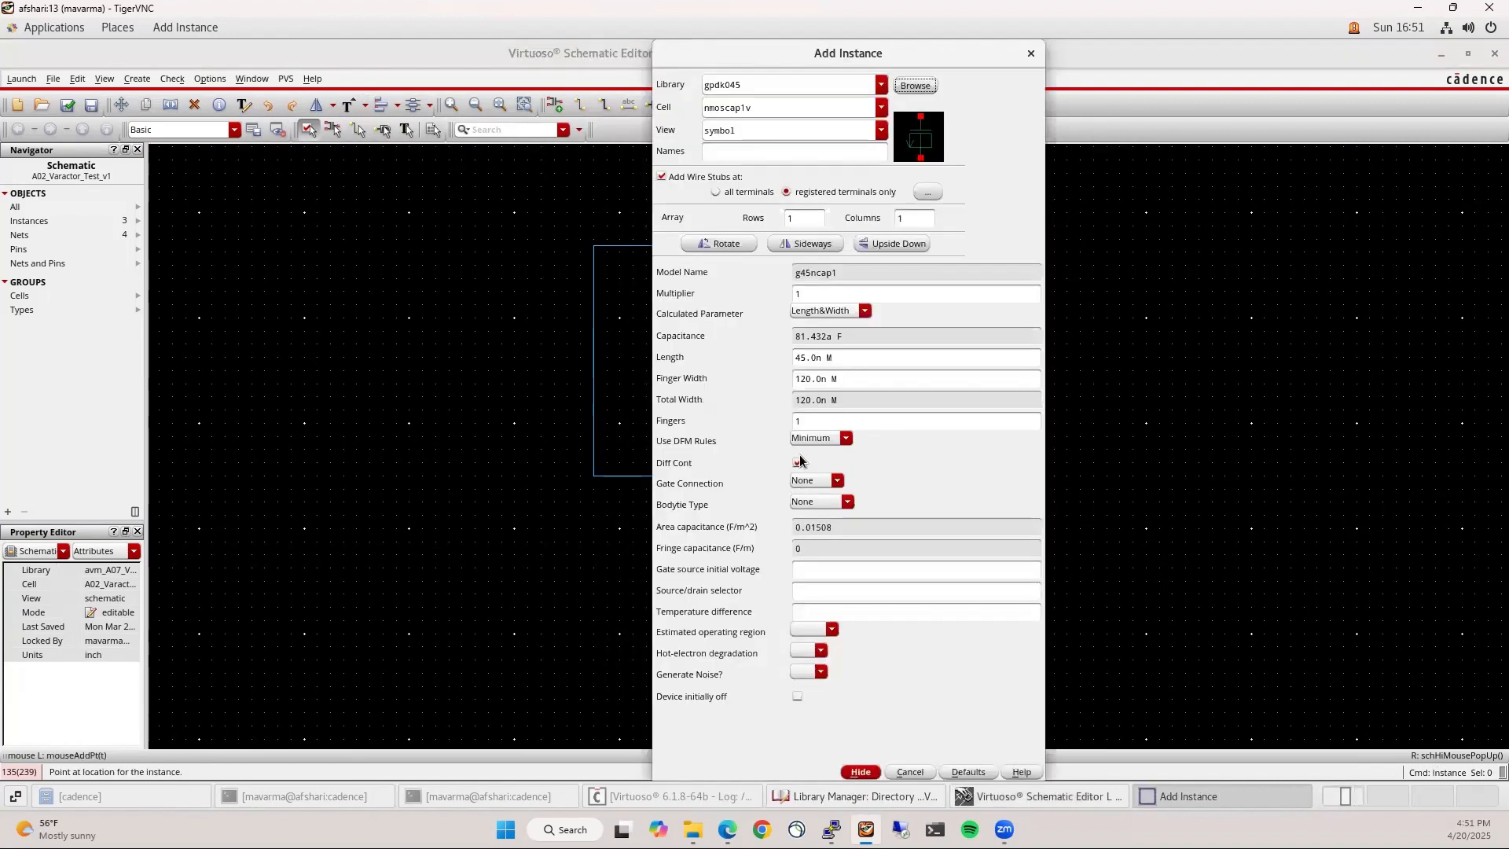
left_click(762, 86)
double_click(761, 86)
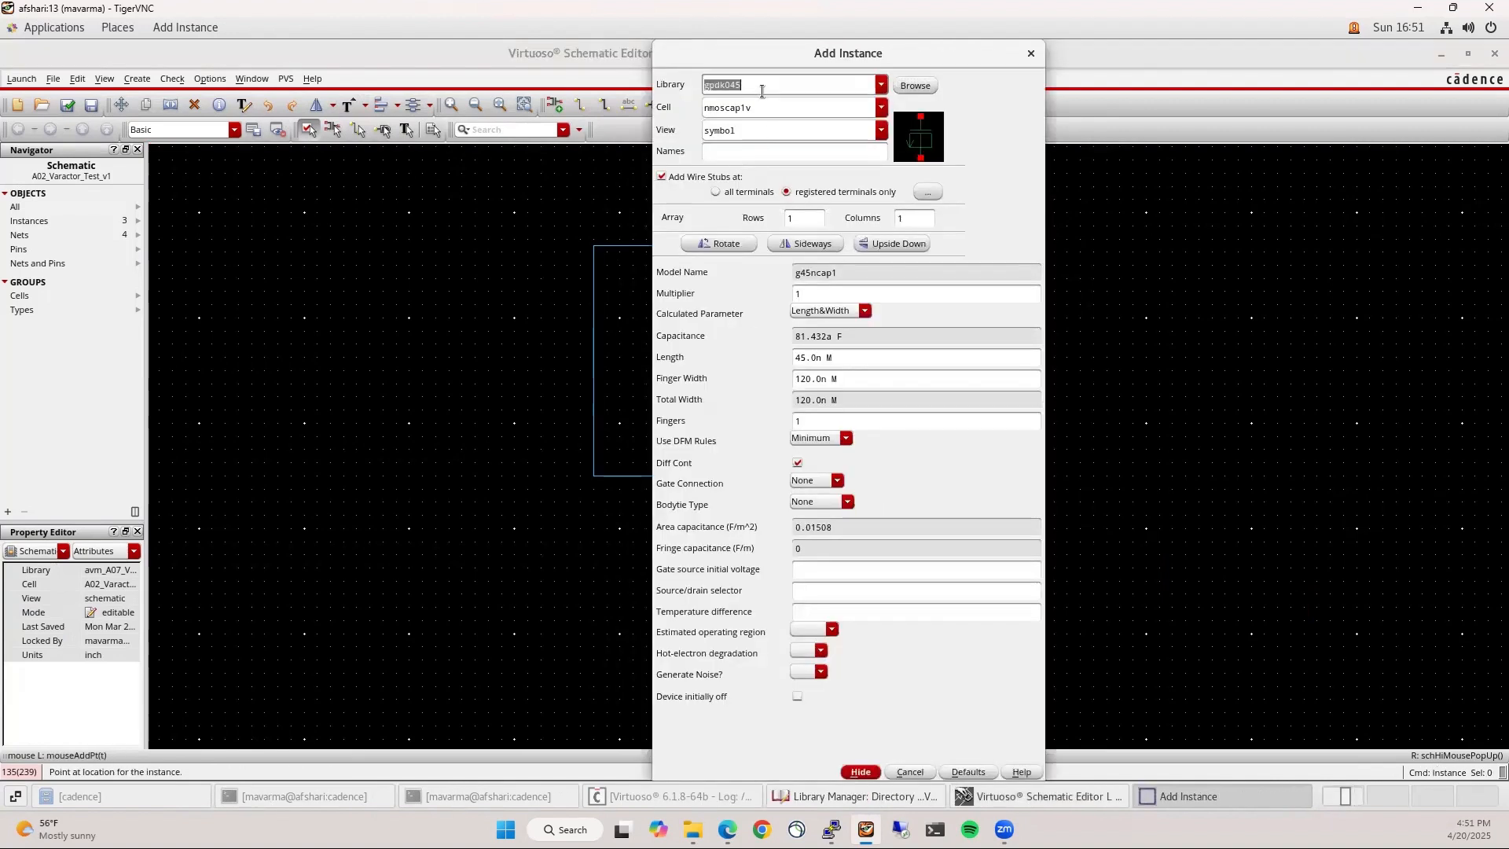
type("analogLib")
key("Tab")
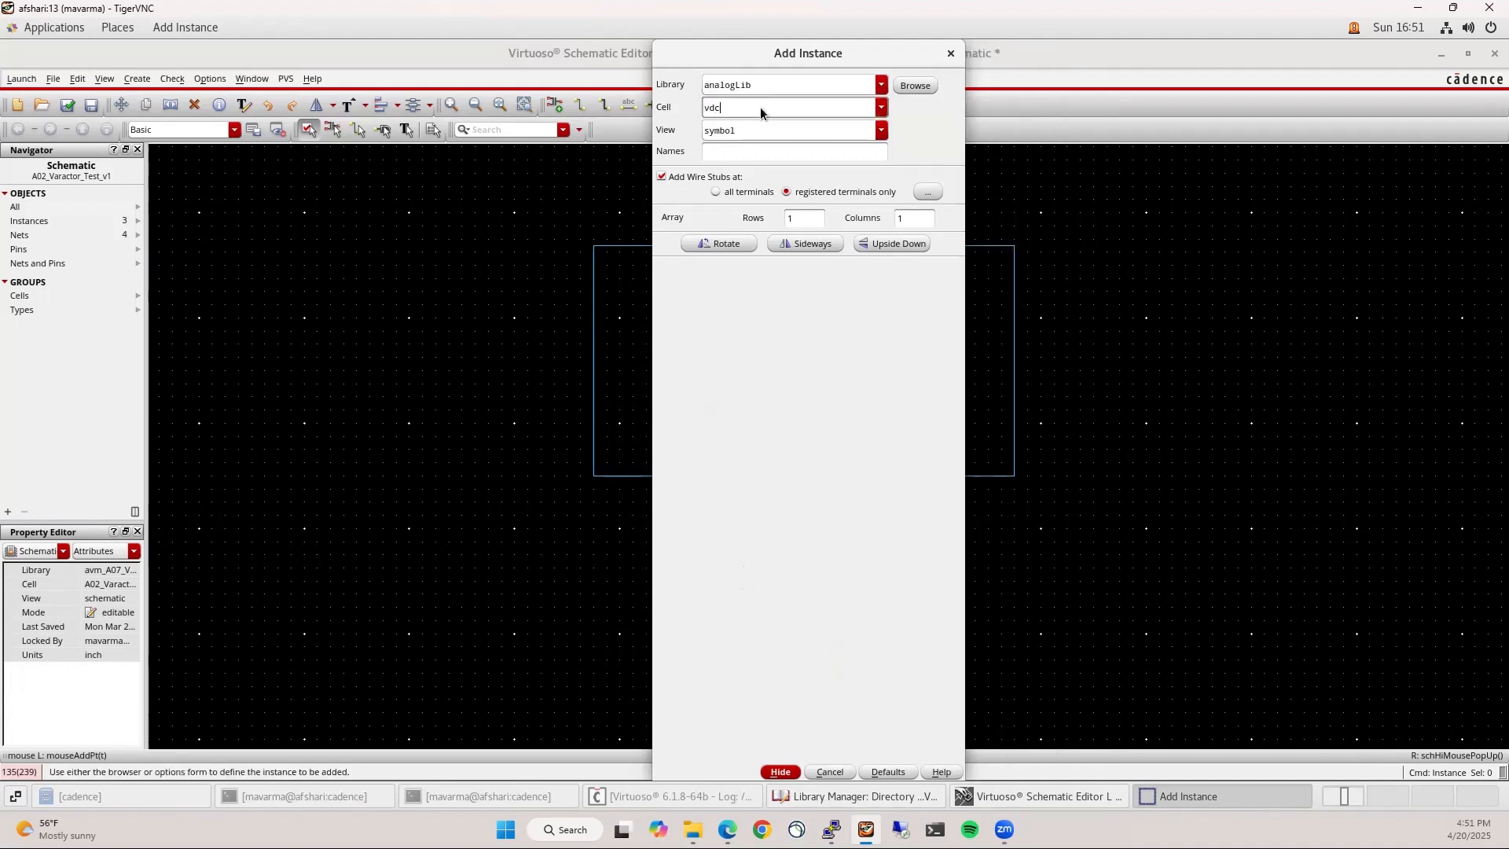
type("vdc")
key("Return")
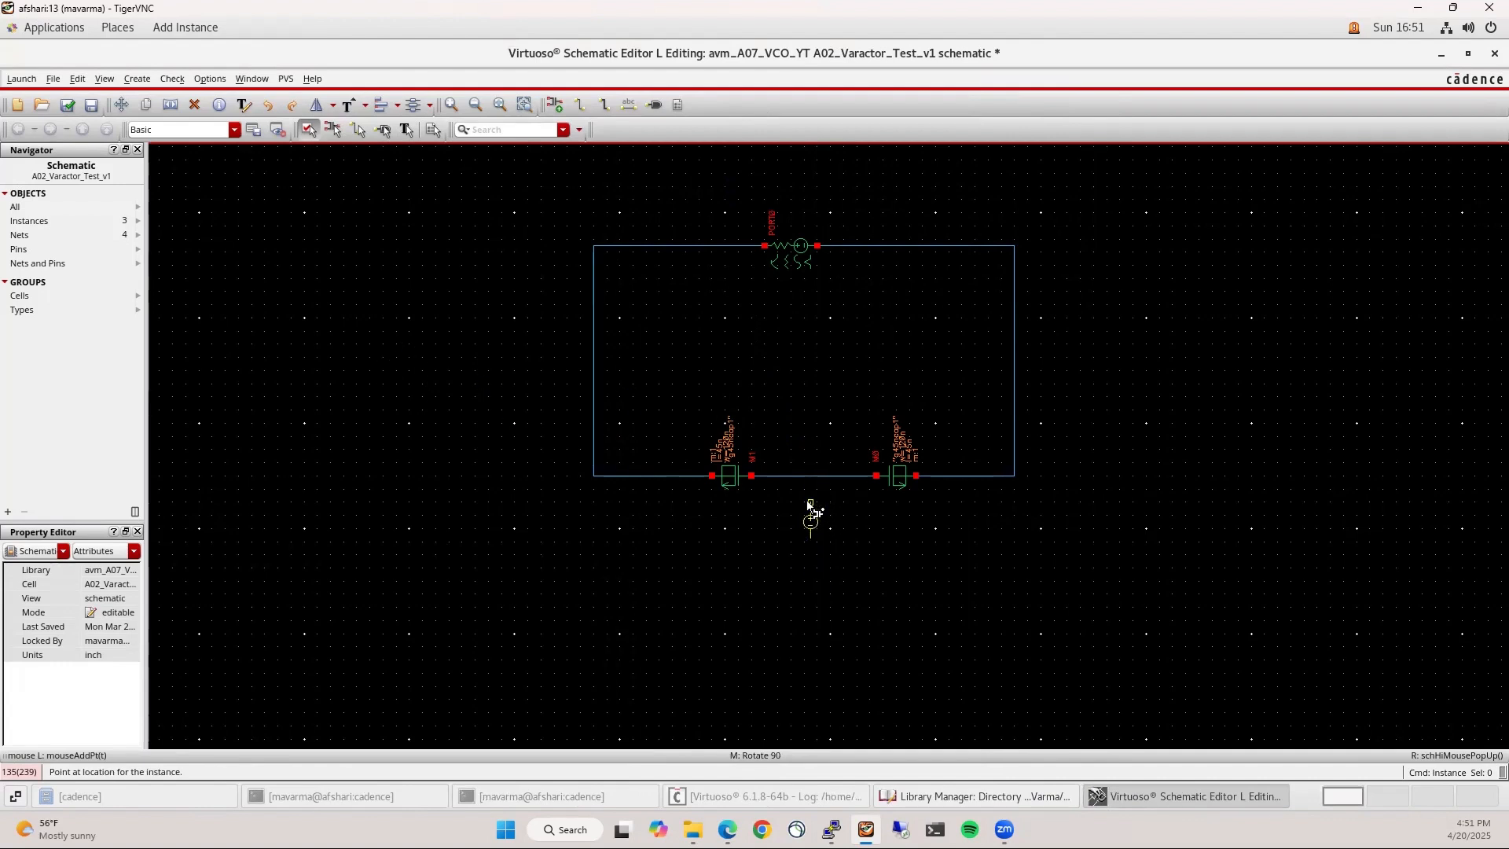
middle_click(808, 388)
left_click(811, 456)
left_click(364, 346)
key("Escape")
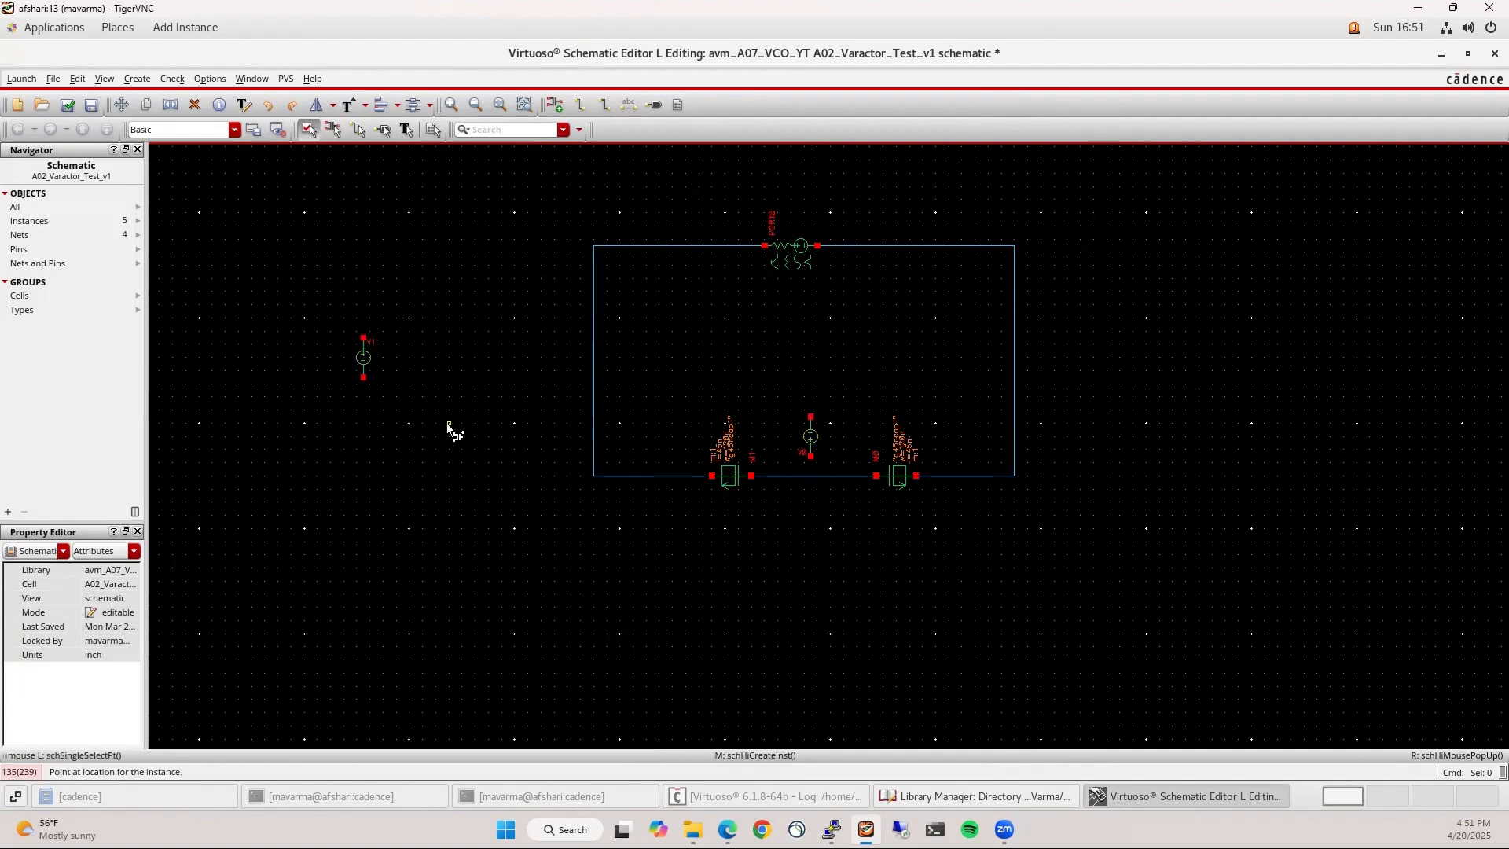
Place vdd supply symbols on the left source's top pin and inside the loop
type("i")
type("dc")
key("Return")
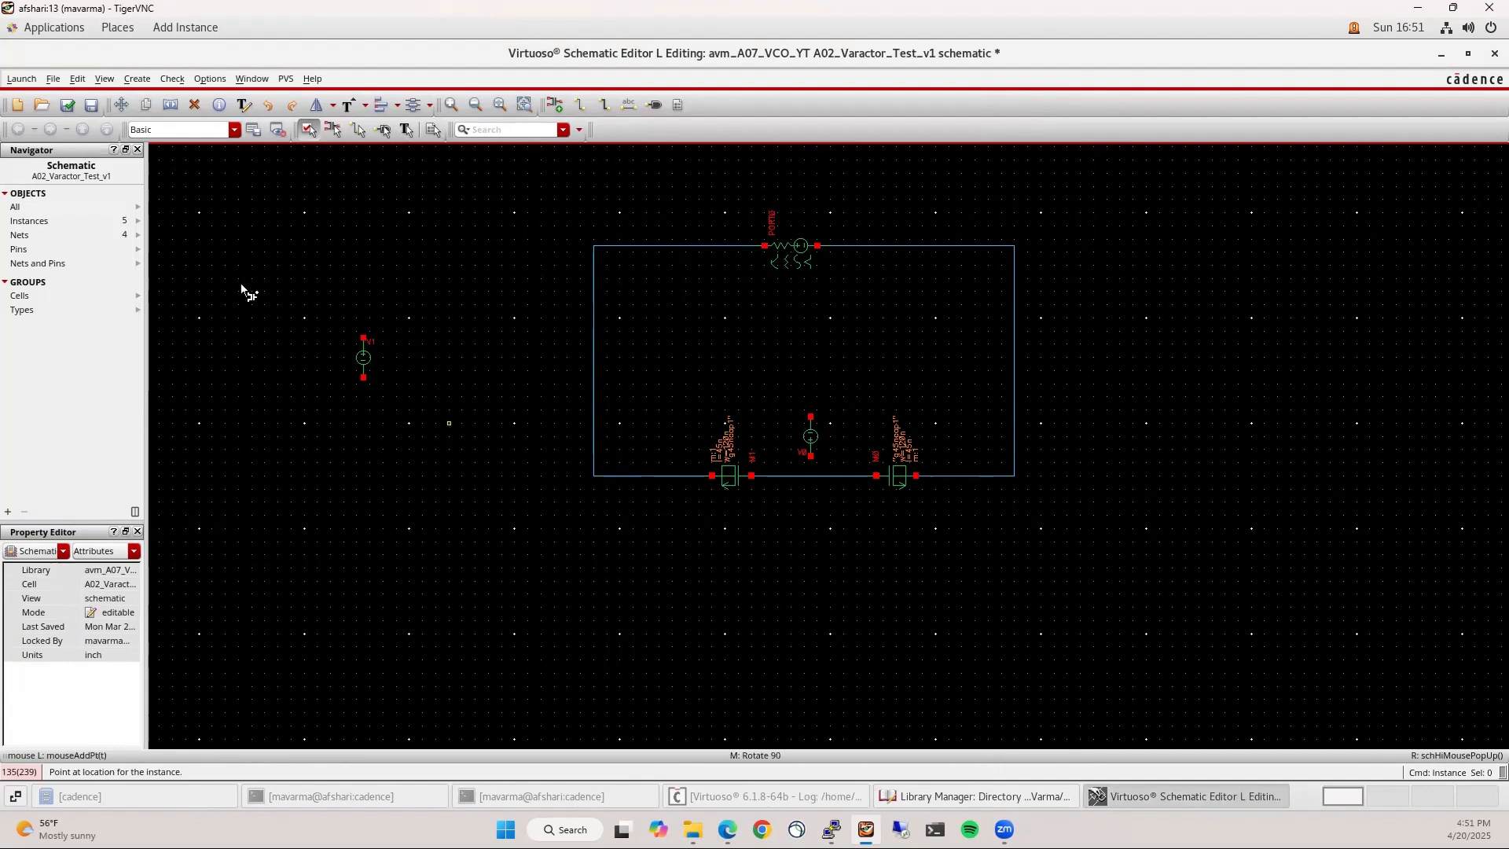
left_click(363, 338)
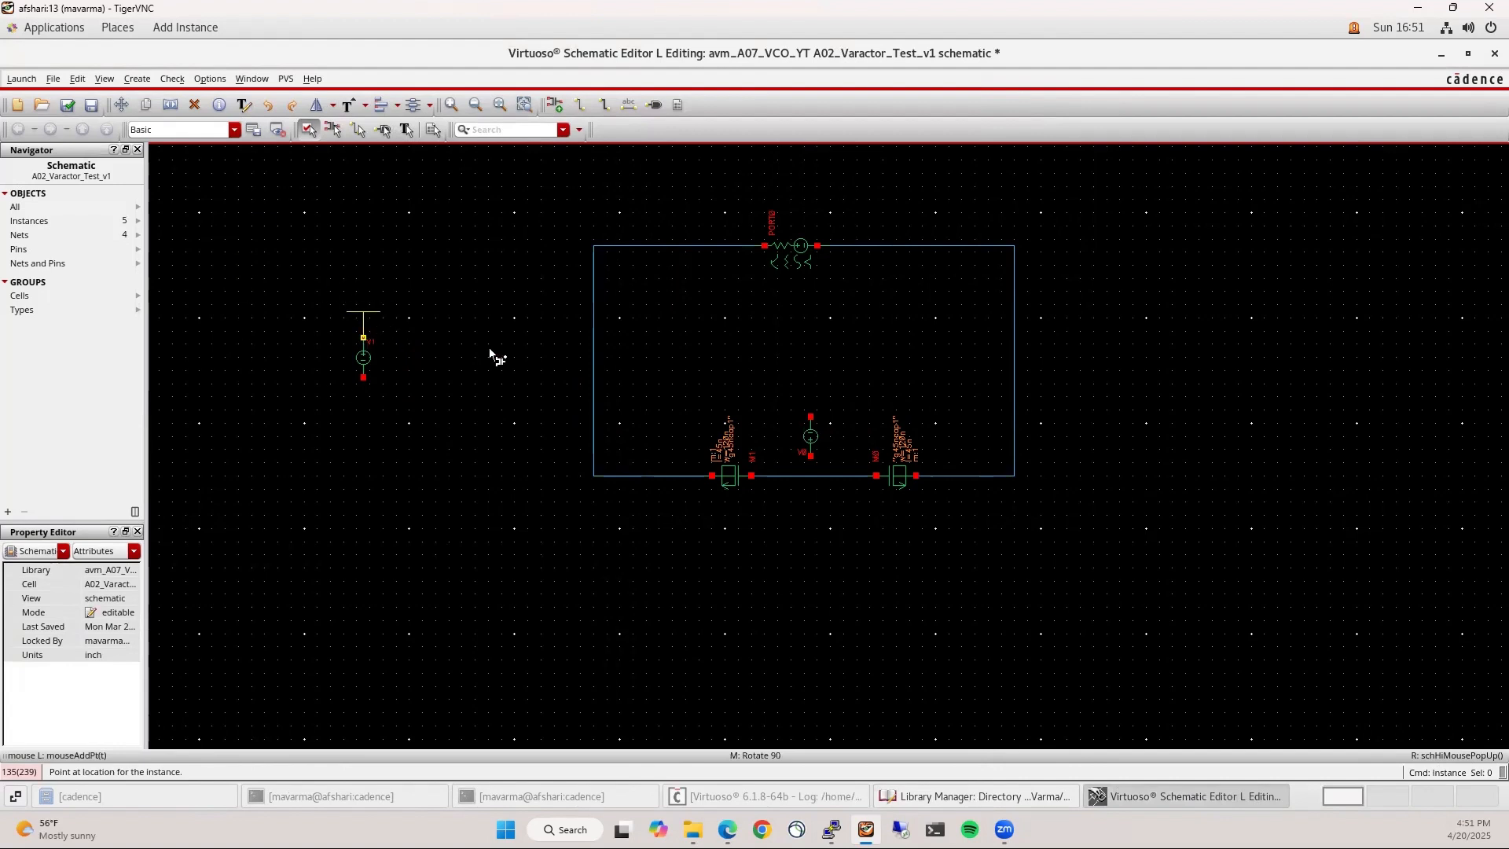
left_click(810, 331)
key("Escape")
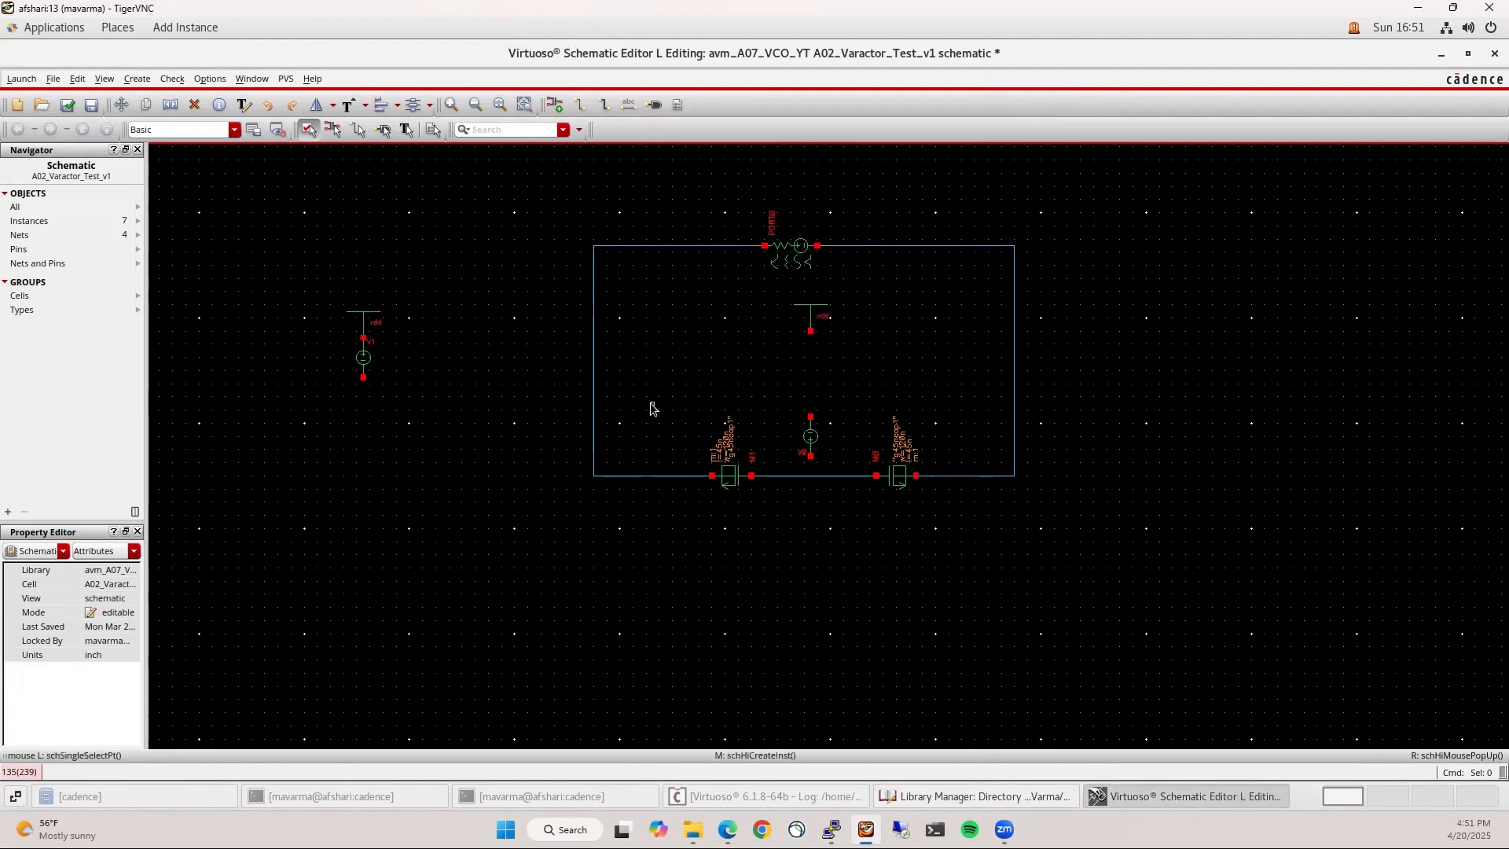
Place two horizontal inductors, left and right, and begin a wire at the left one
key("i")
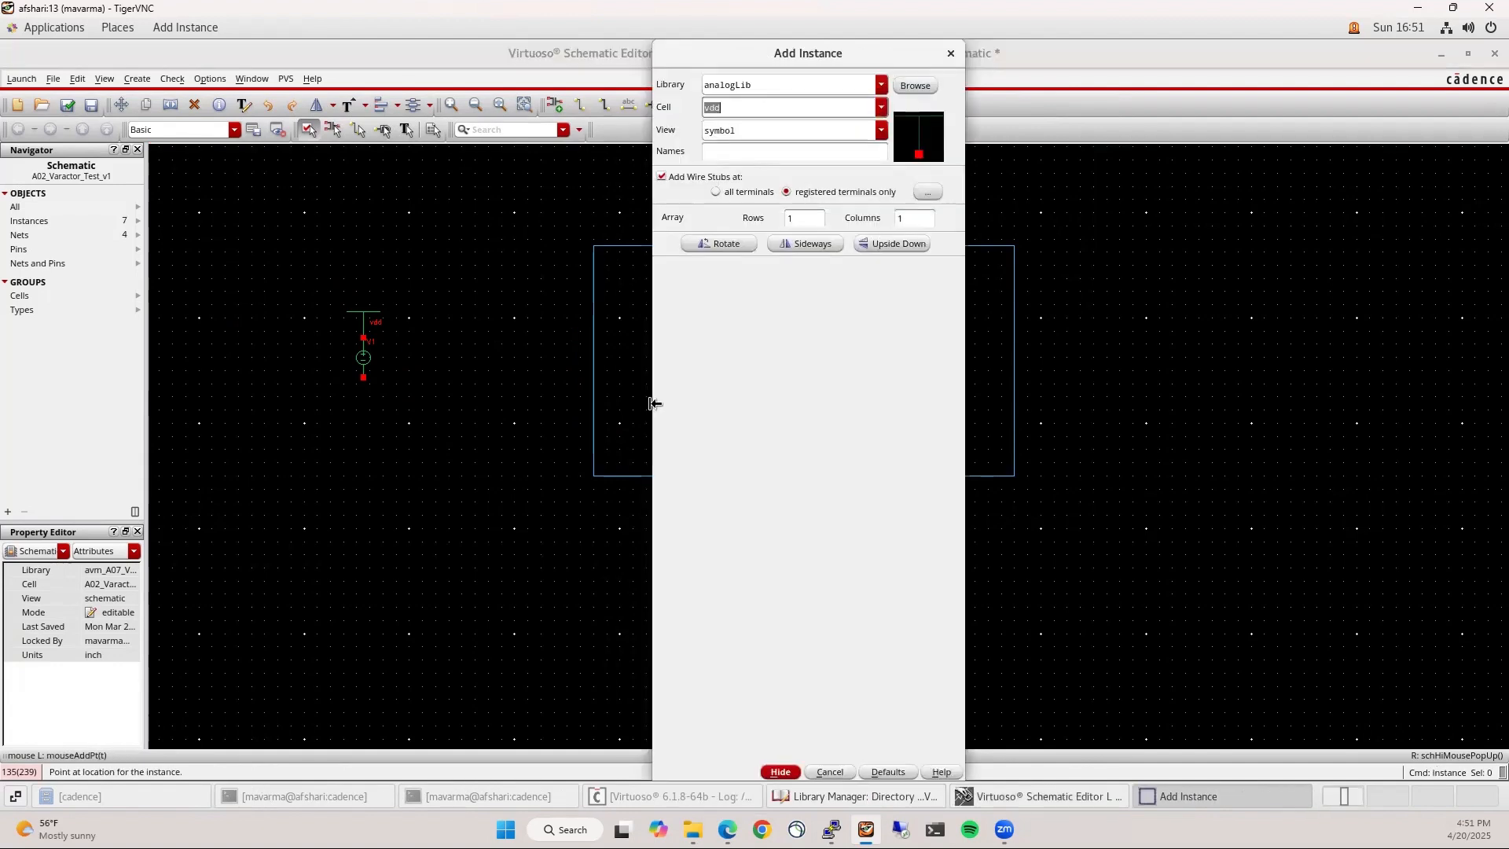
key("Tab")
key("Return")
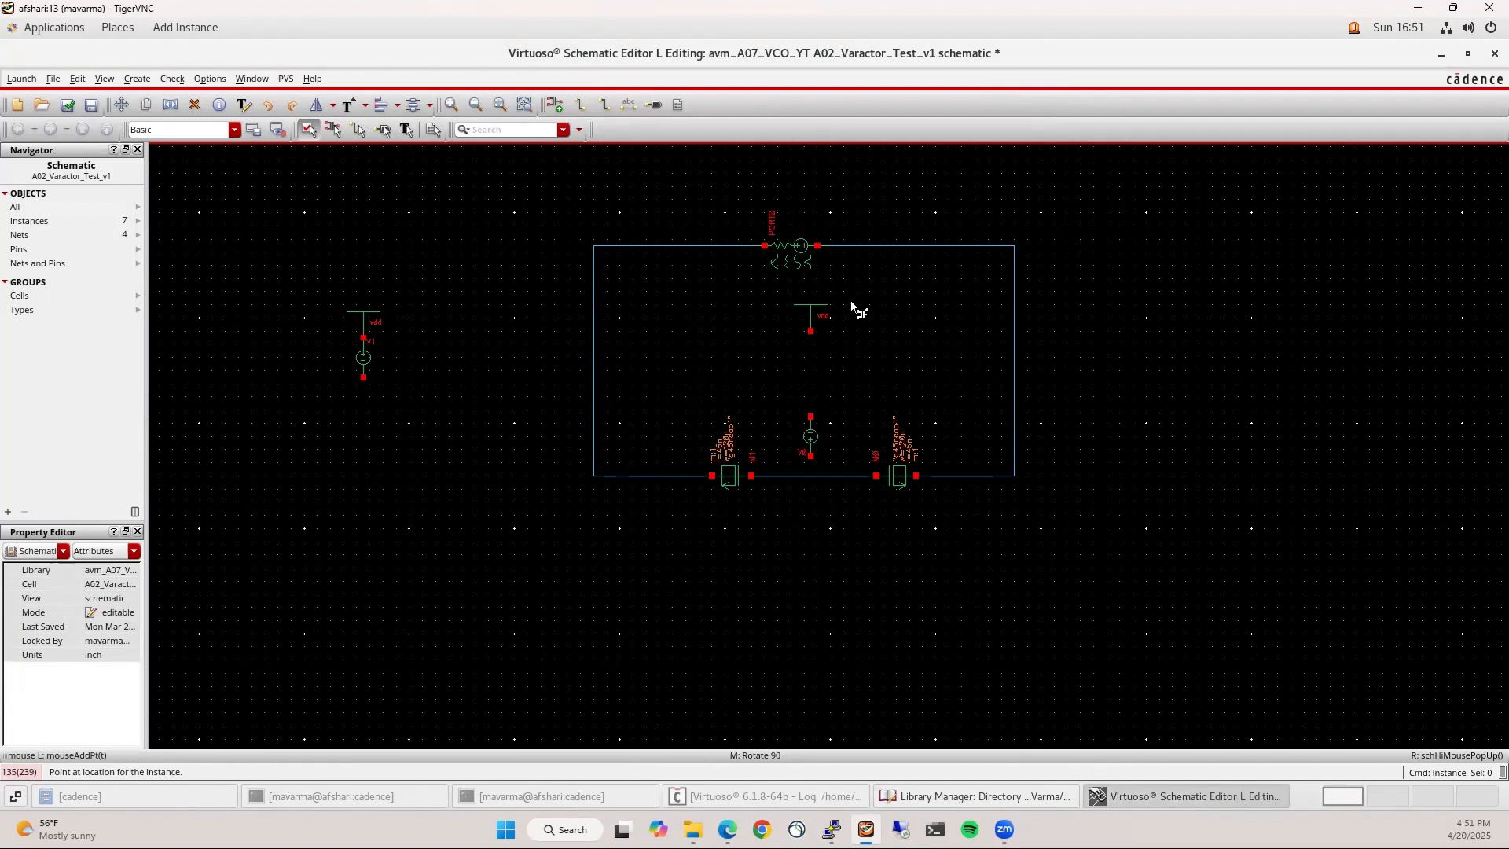
middle_click(667, 351)
left_click(682, 352)
left_click(890, 360)
key("Escape")
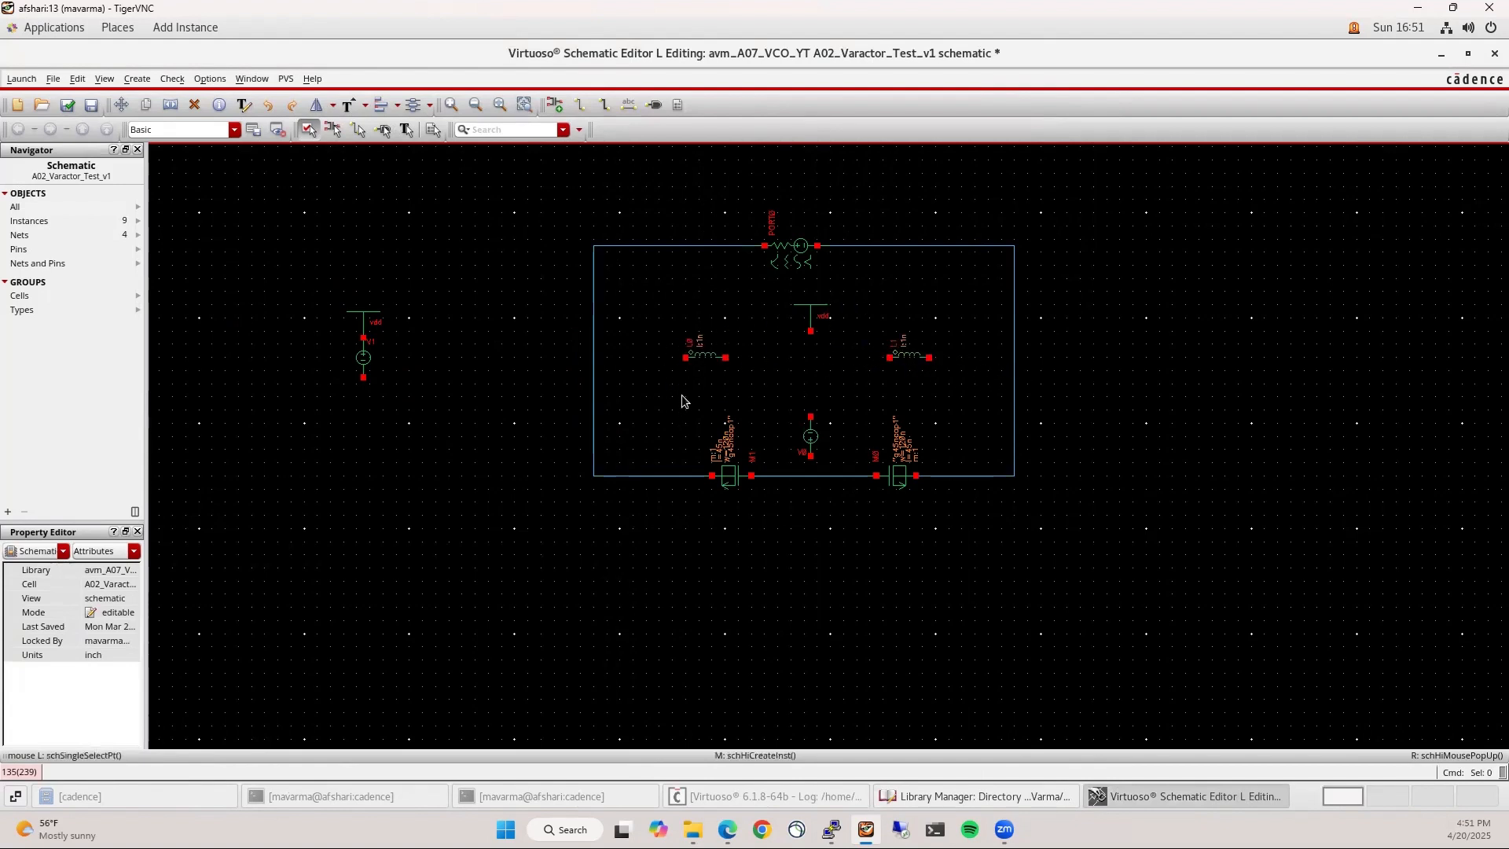
key("w")
left_click(724, 356)
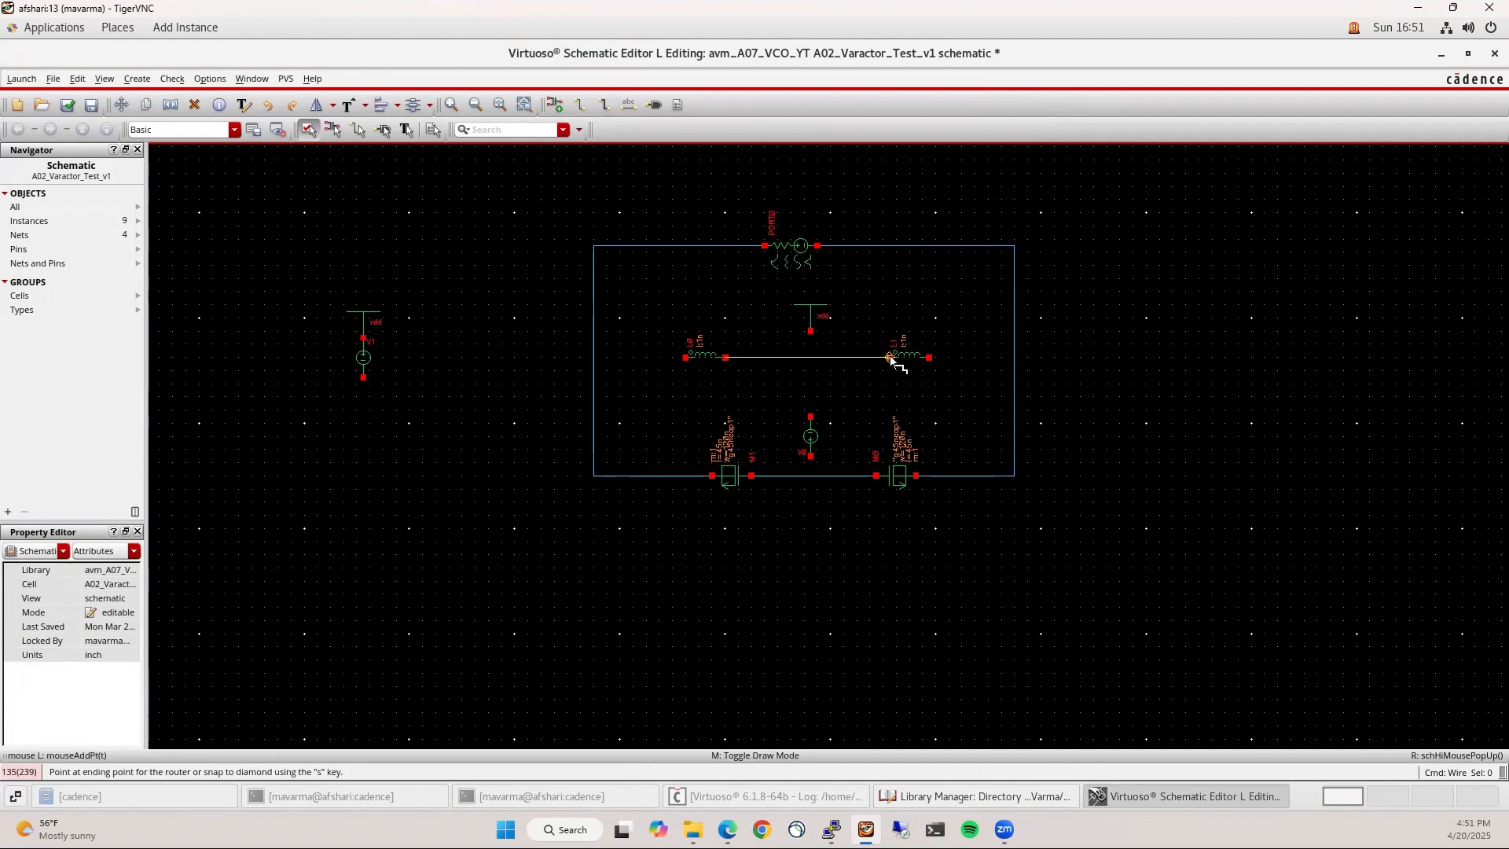
Wire the inductors together and out to the loop's left and right sides
left_click(889, 357)
left_click(685, 357)
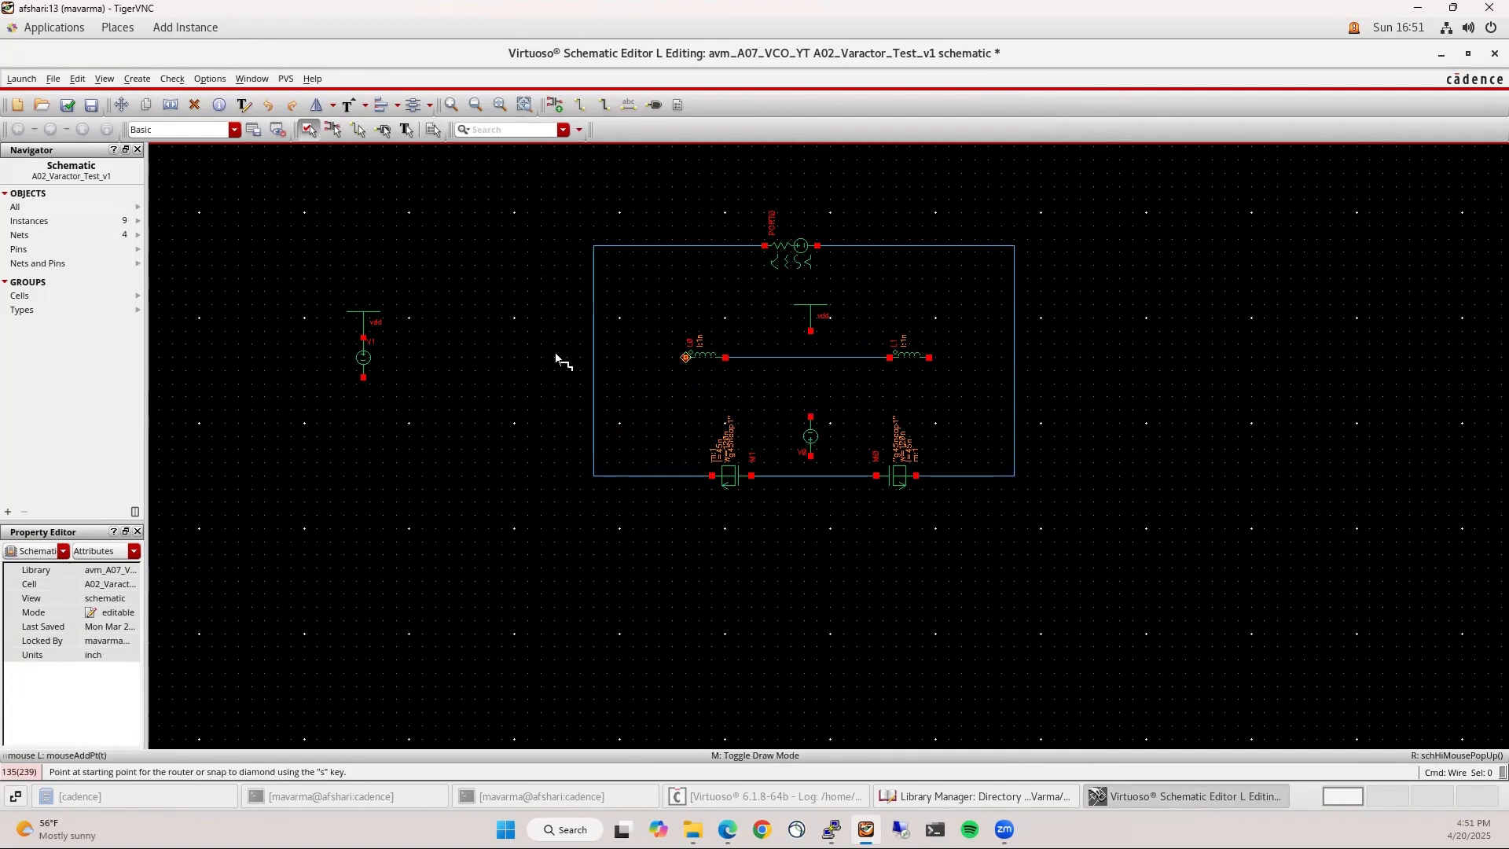
left_click(595, 357)
left_click(929, 359)
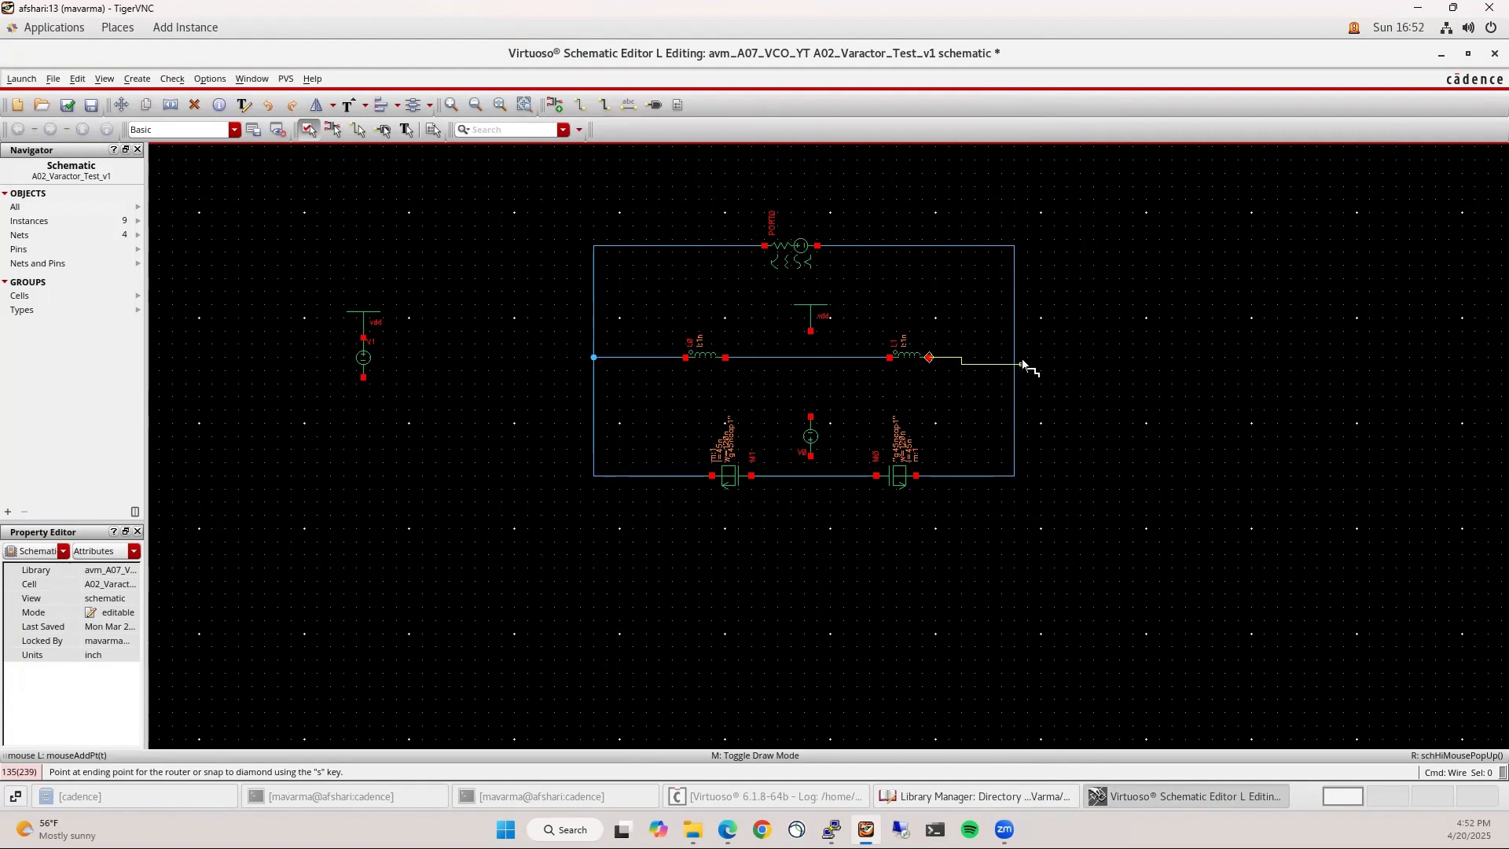
left_click(1015, 357)
key("Escape")
Connect vdd down to the inductor wire and V0's bottom pin to the capacitor wire
left_click(808, 339)
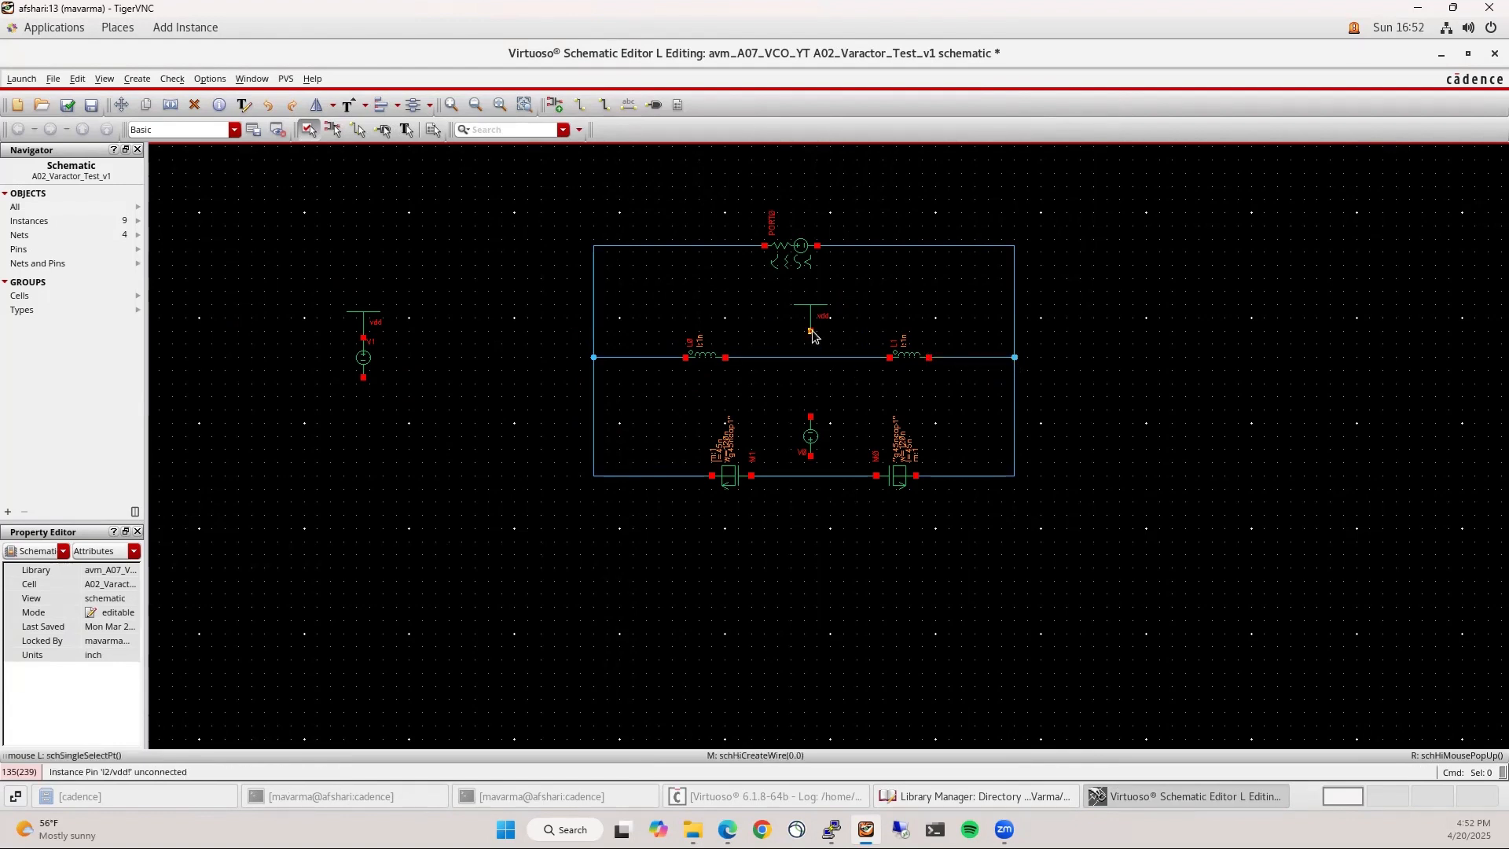
key("w")
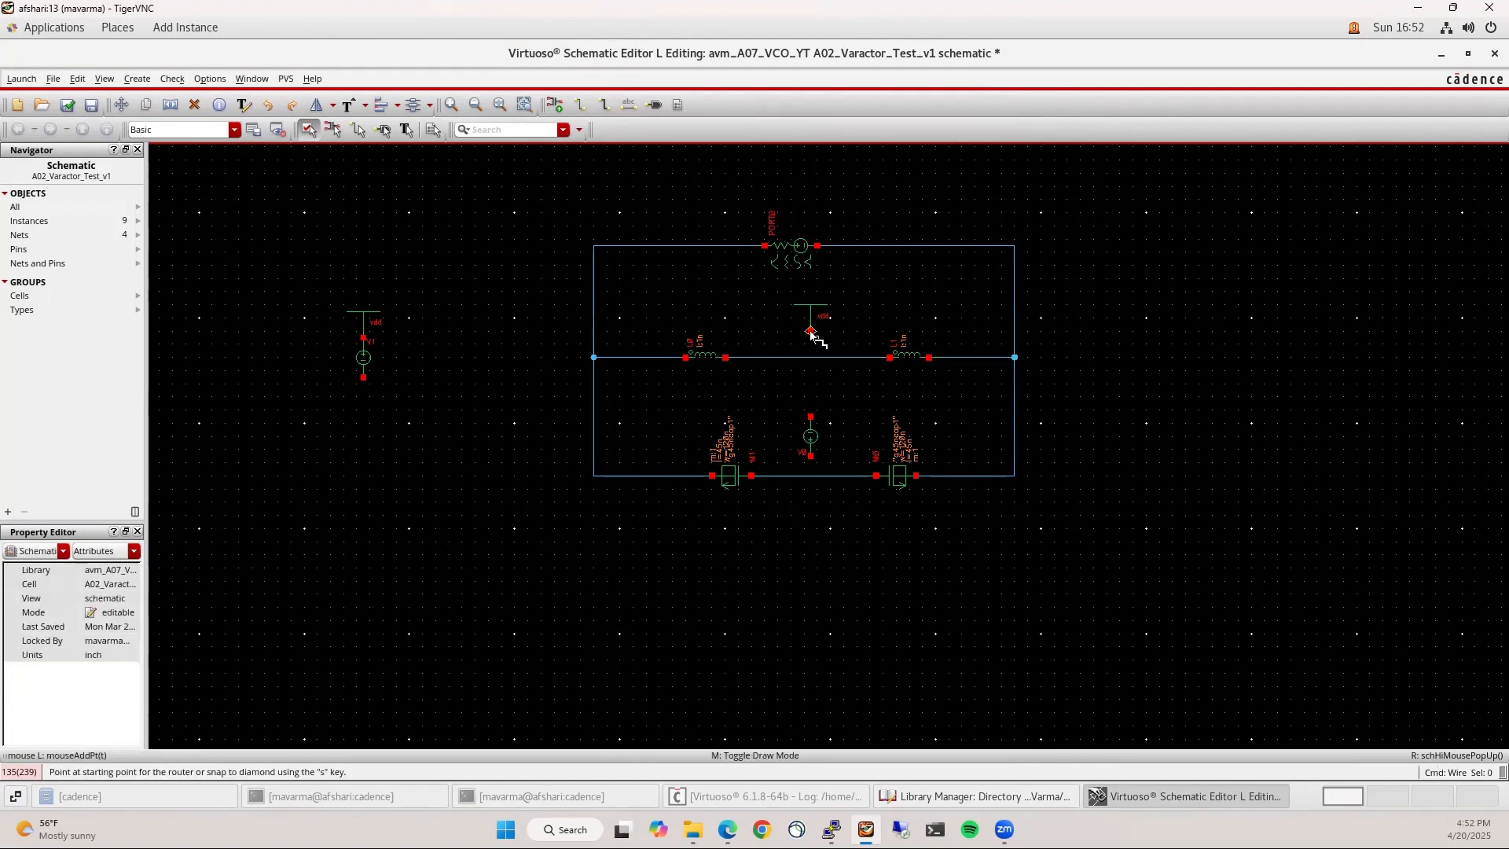
left_click(810, 331)
left_click(810, 358)
key("Escape")
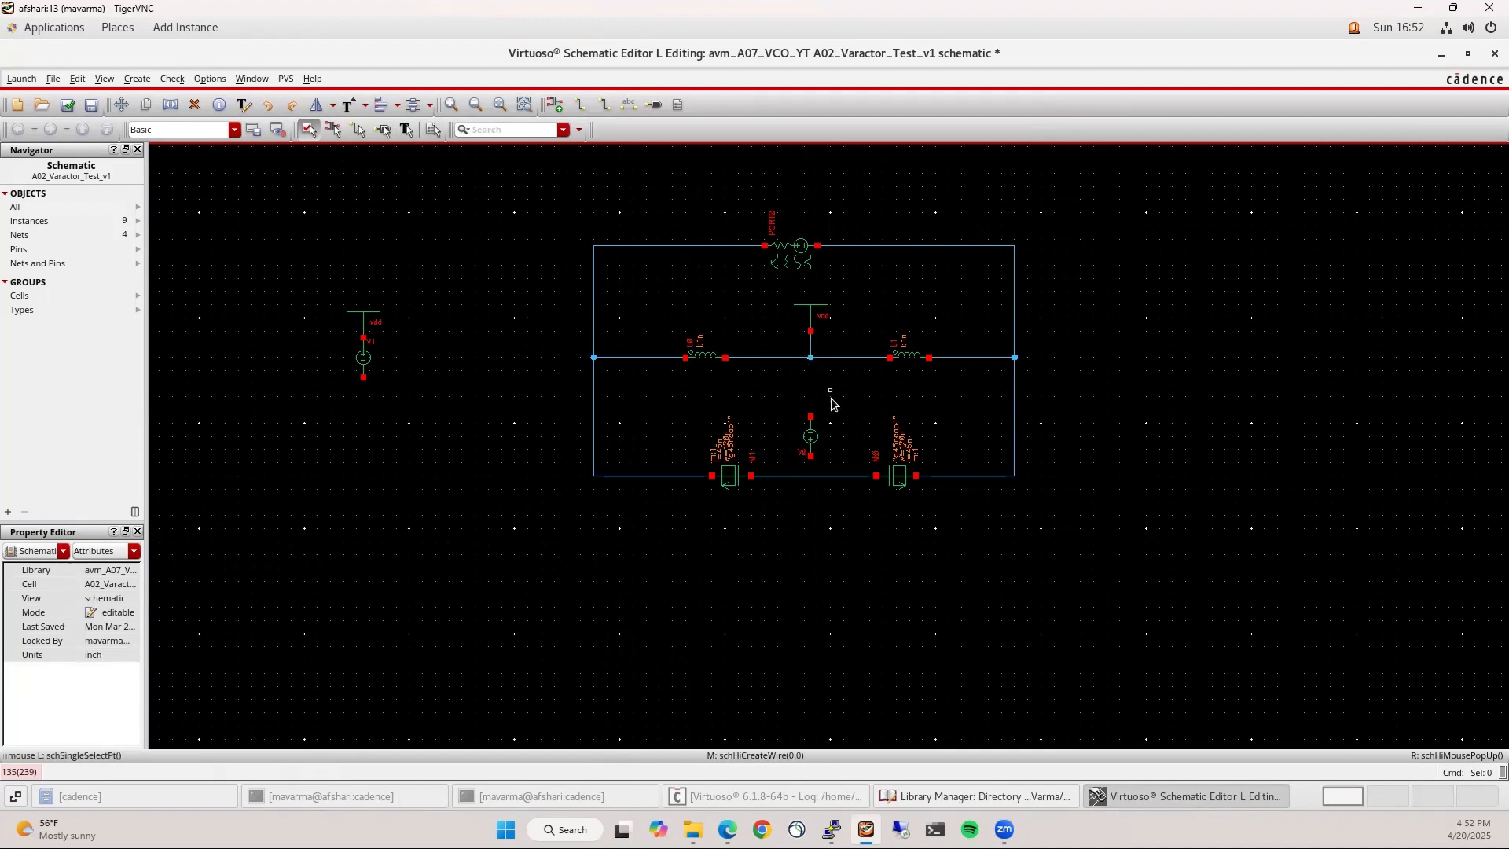
key("w")
left_click(810, 456)
left_click(810, 475)
key("Escape")
Place gnd symbols on the left source's bottom pin and on V0's top pin
key("i")
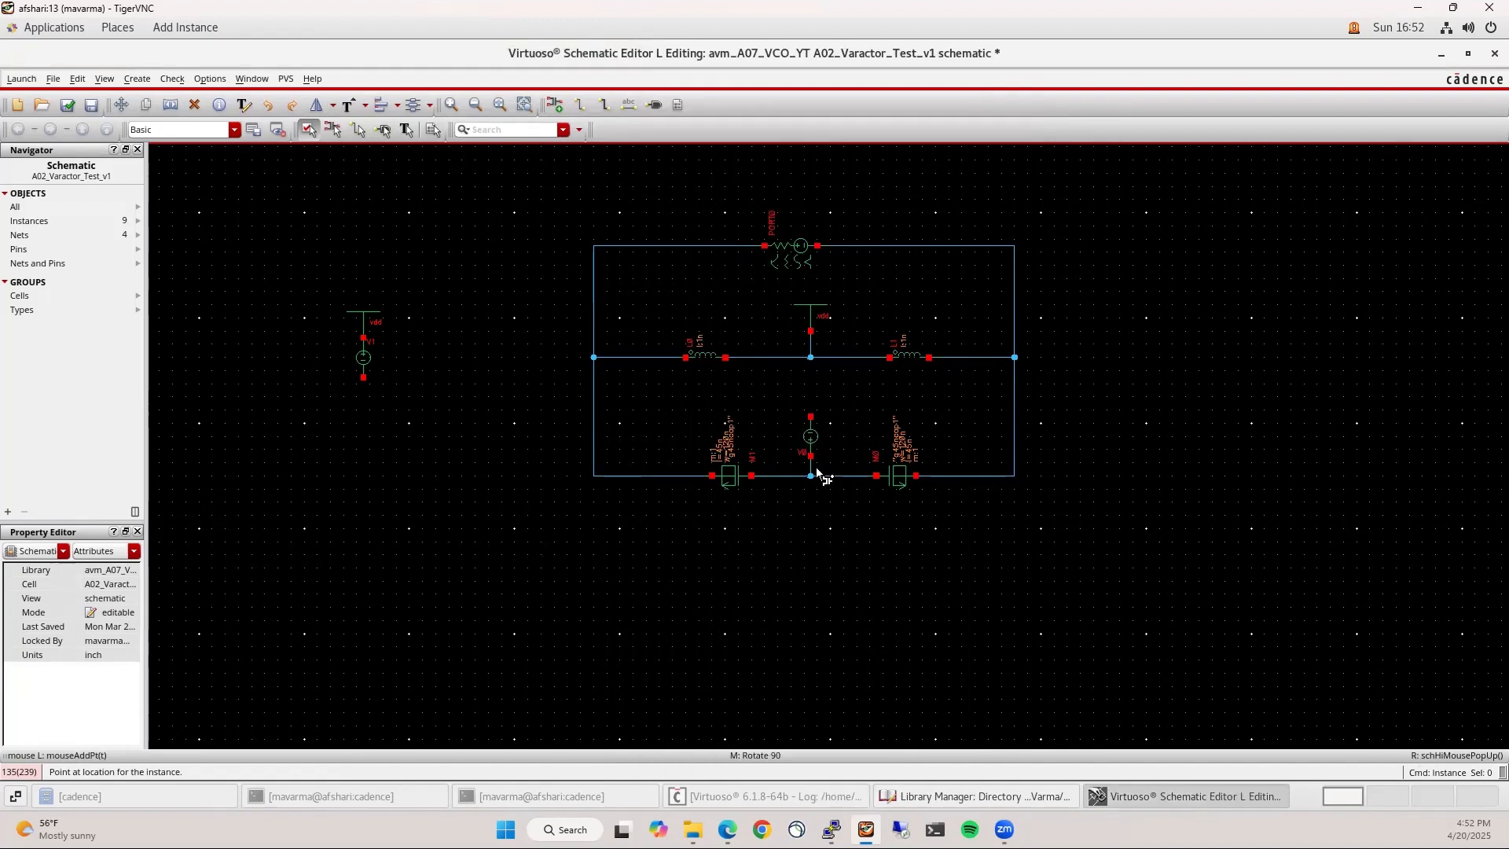
left_click(363, 381)
middle_click(802, 411)
middle_click(811, 417)
left_click(810, 417)
middle_click(680, 581)
key("Escape")
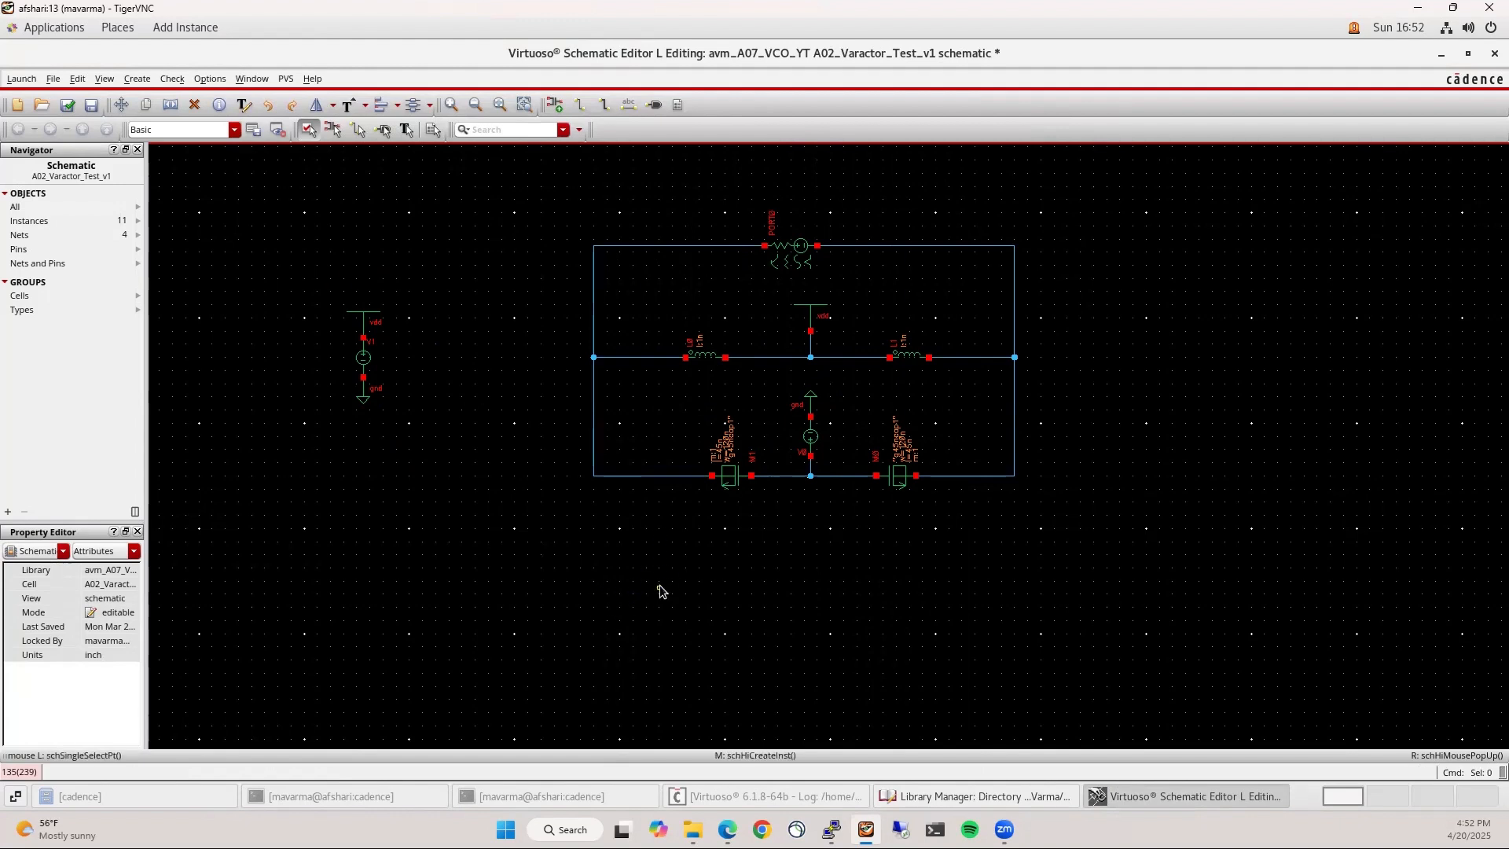
Place two rotated gpdk045 mimcap capacitors: C0 at the bottom wire's left end, C1 lower right
key("i")
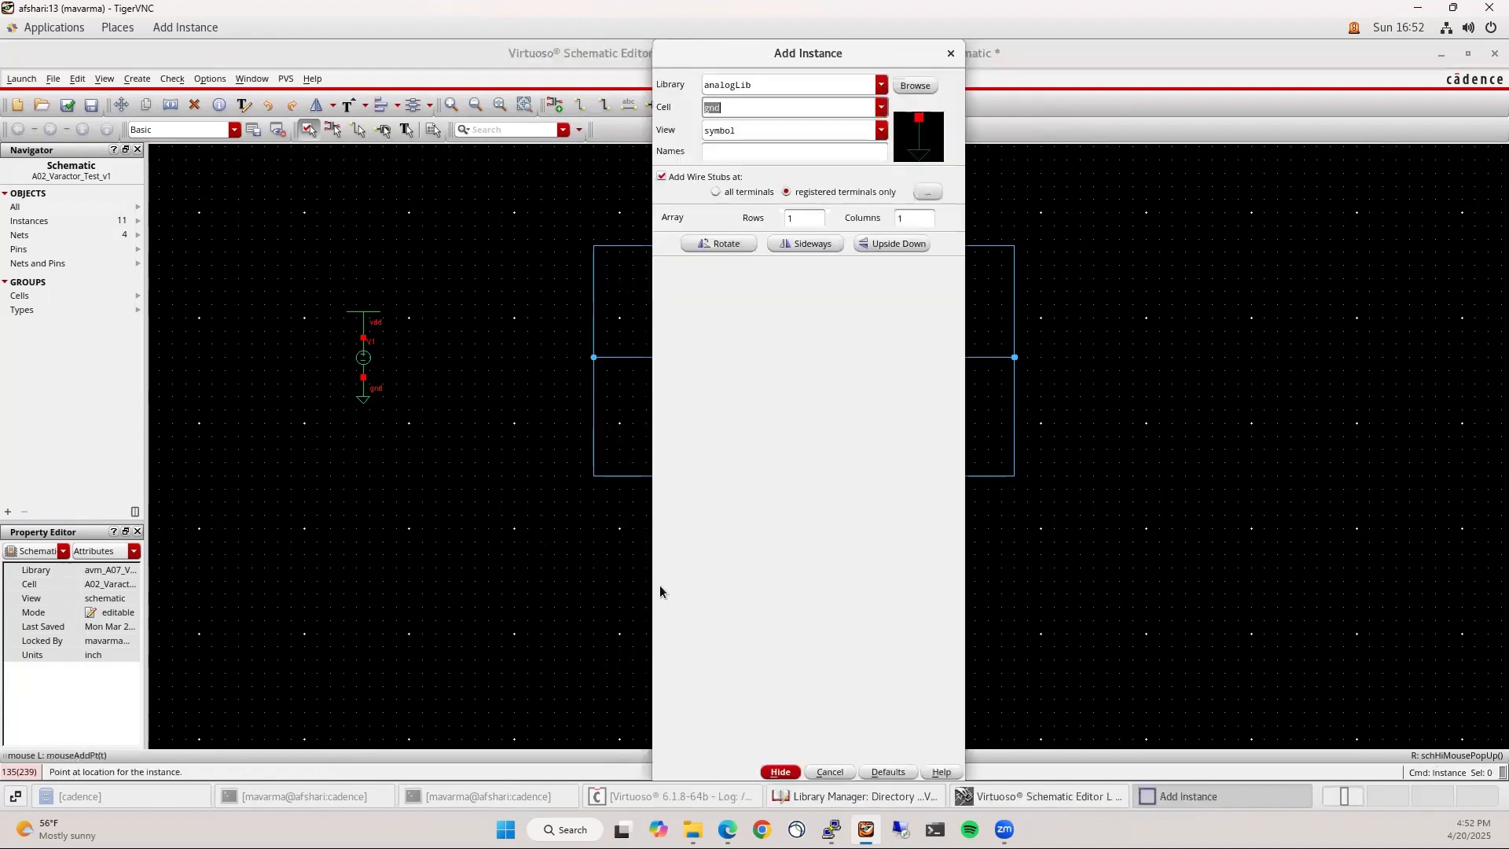
left_click(915, 86)
scroll(214, 361, "down", 2)
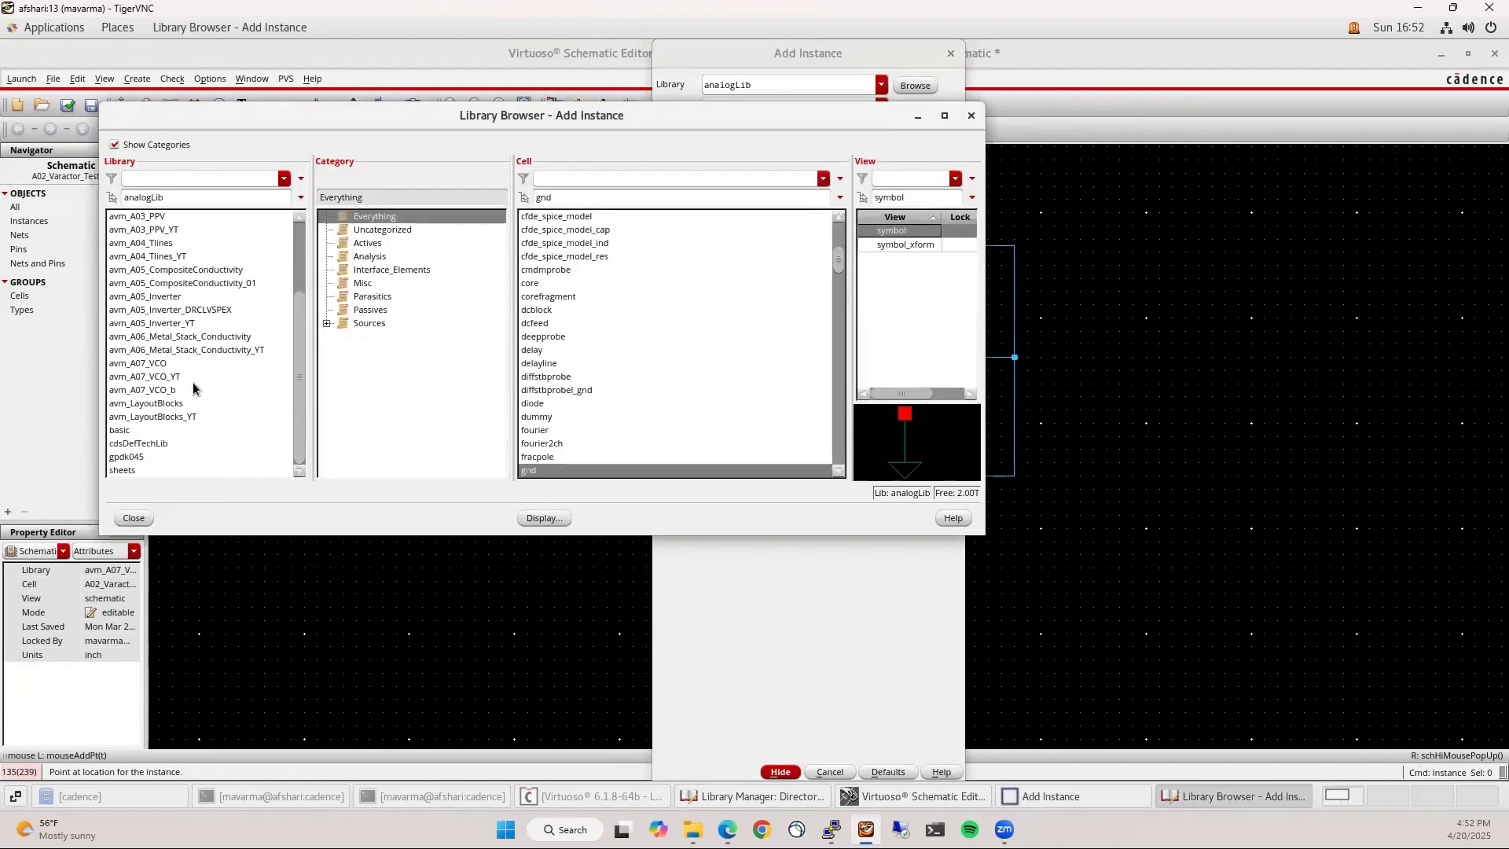
left_click(149, 456)
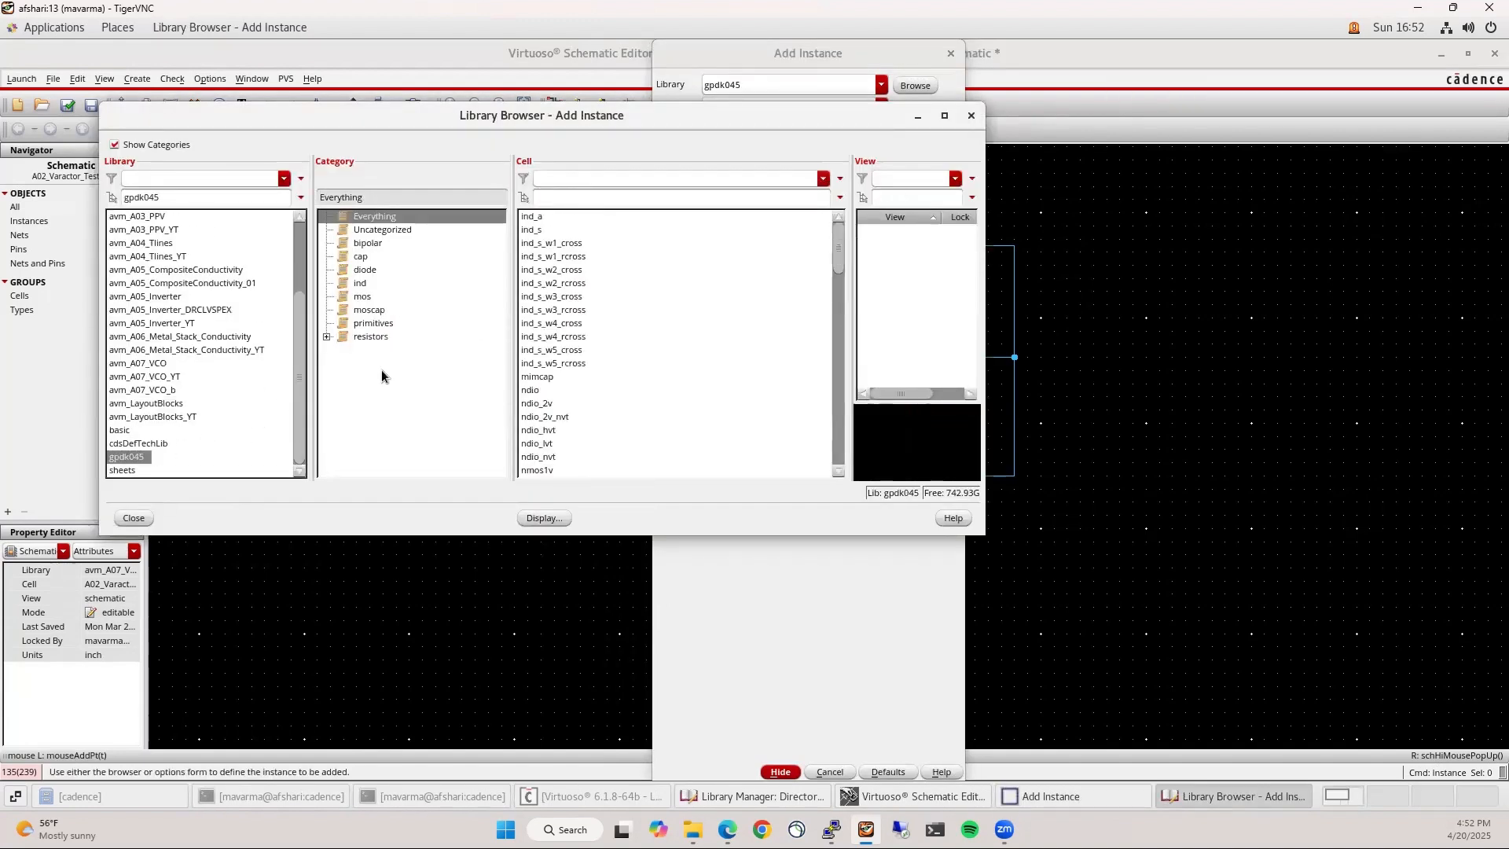
left_click(363, 259)
left_click(619, 247)
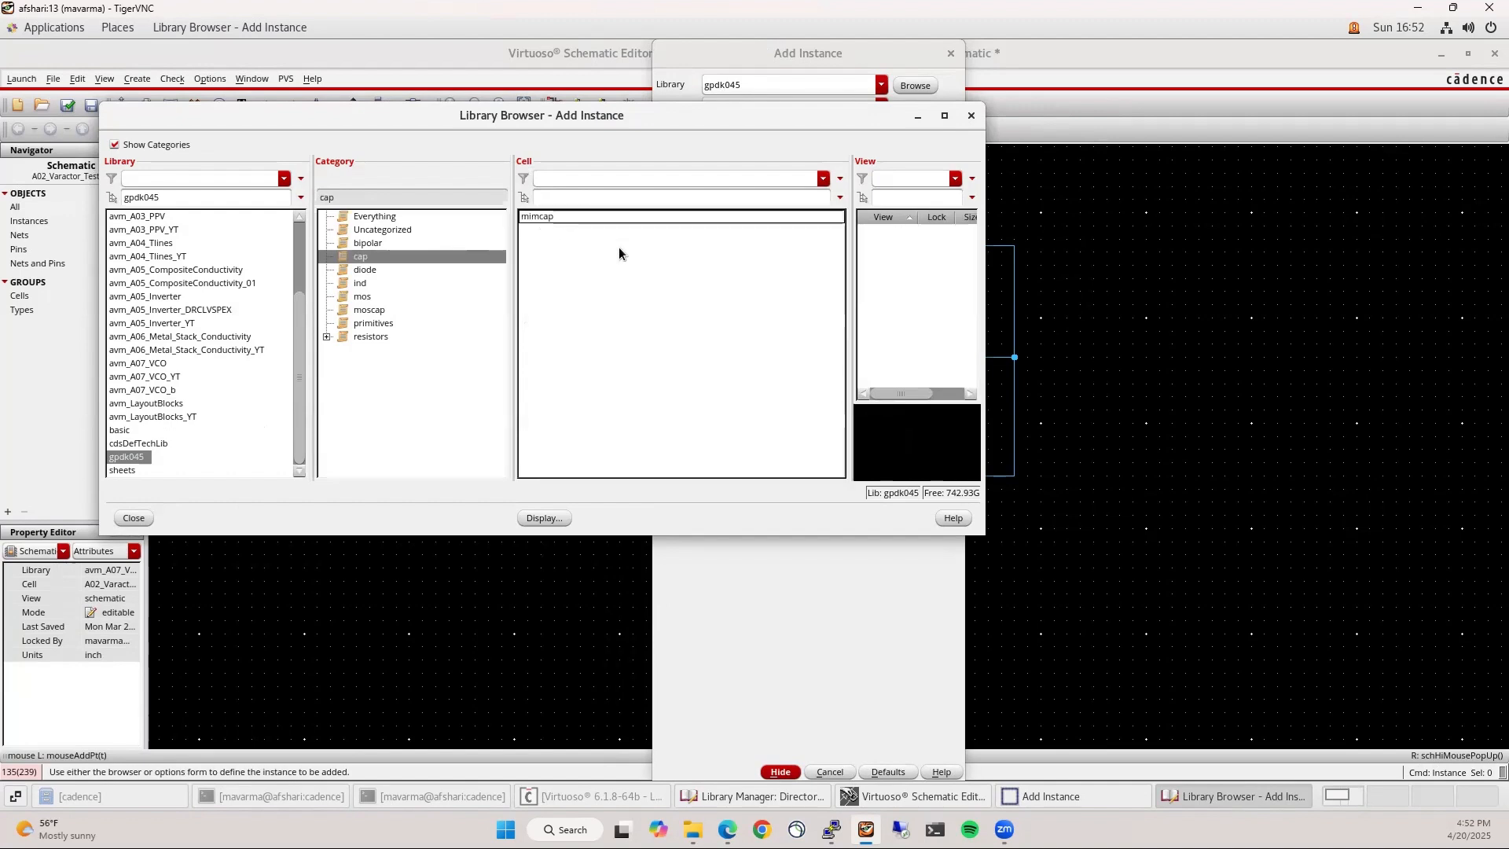
left_click(643, 219)
middle_click(1114, 522)
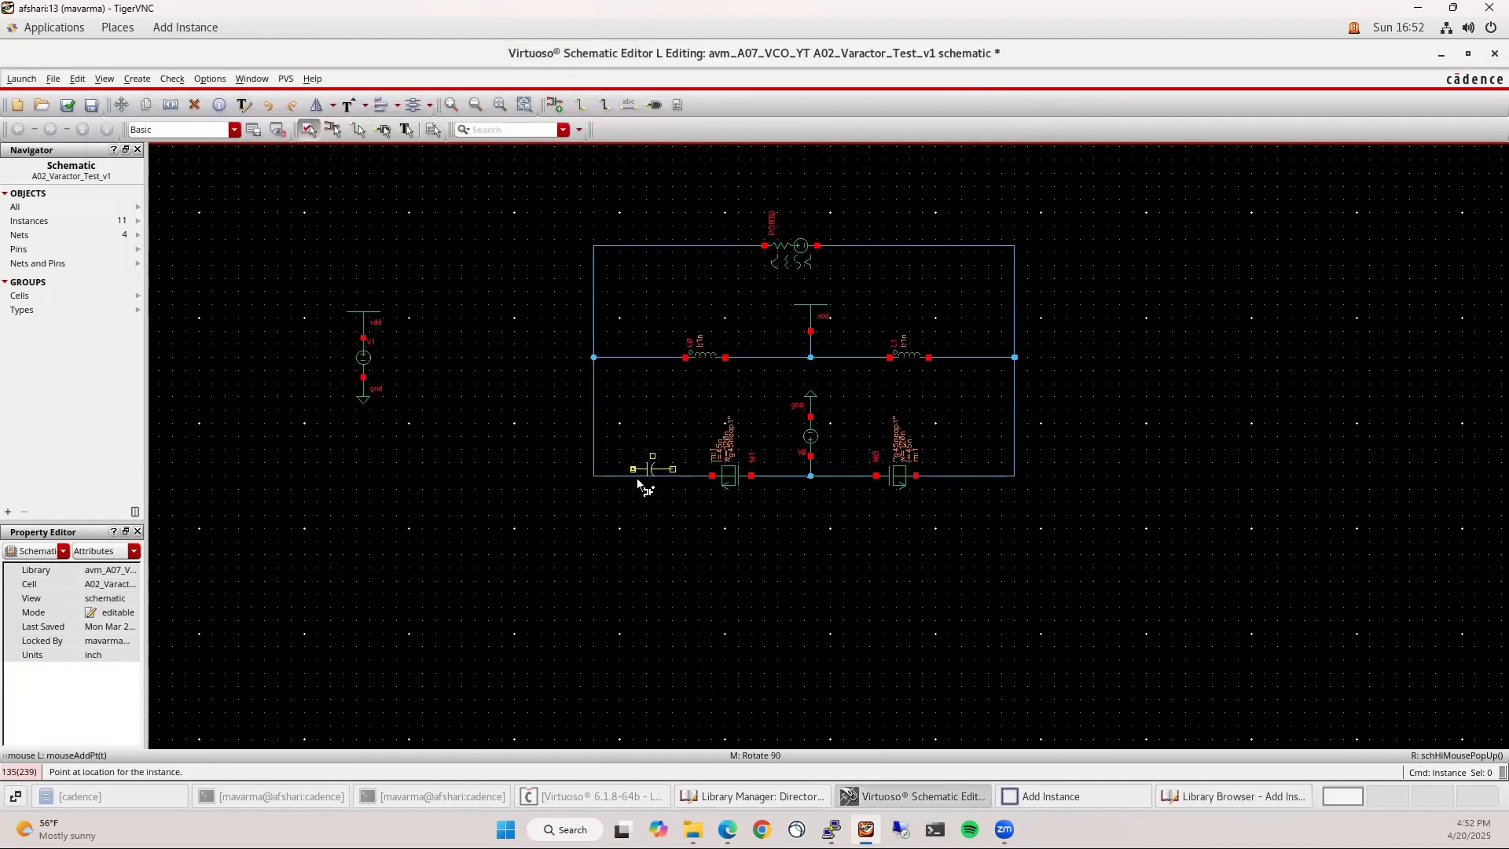
left_click(635, 477)
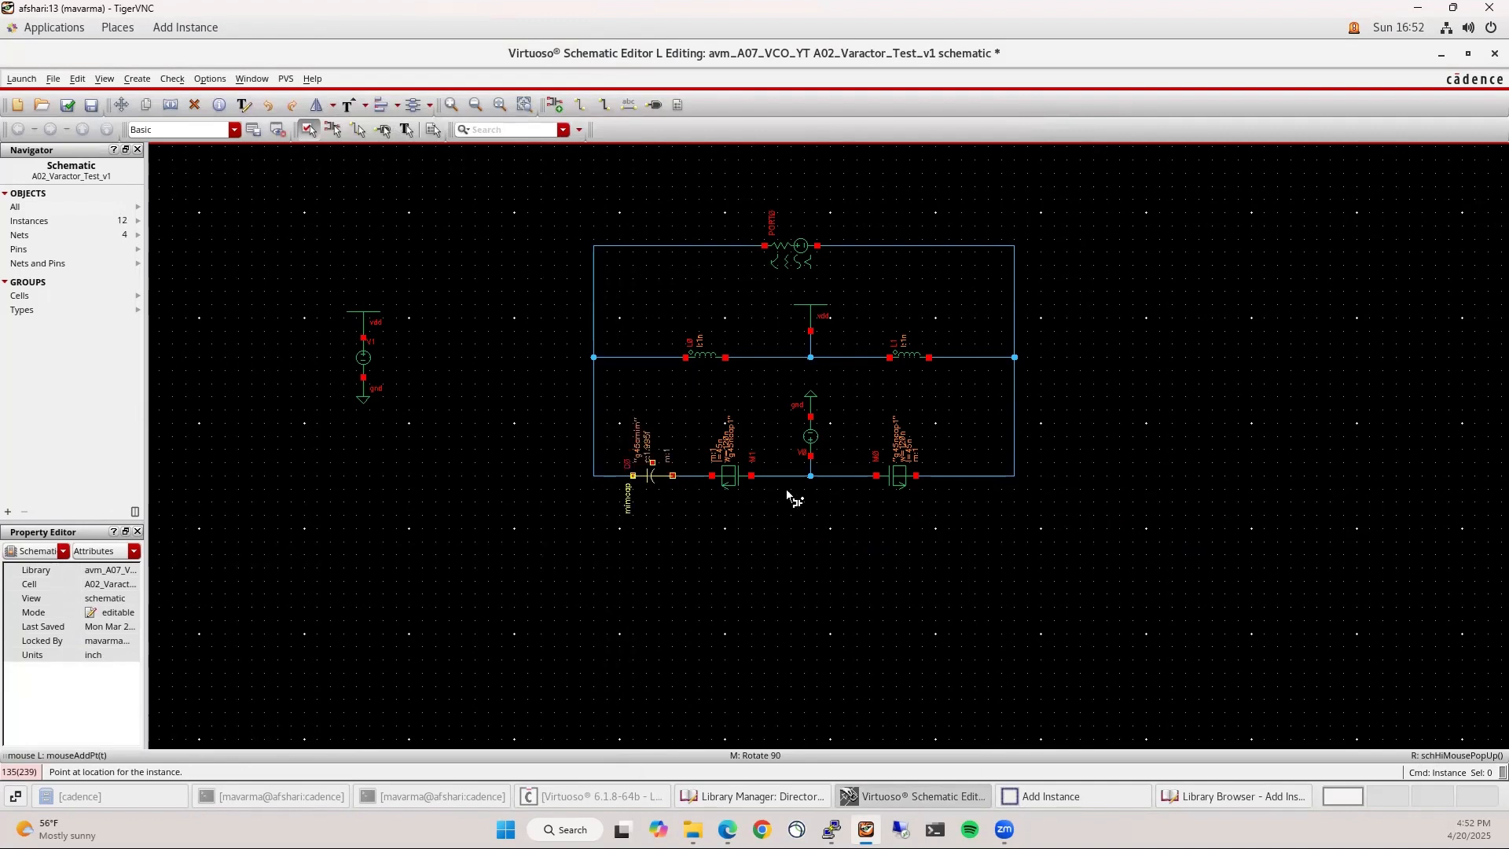
left_click(969, 525)
Flip capacitor C1 sideways and move it onto the bottom wire's right end
left_click(970, 528)
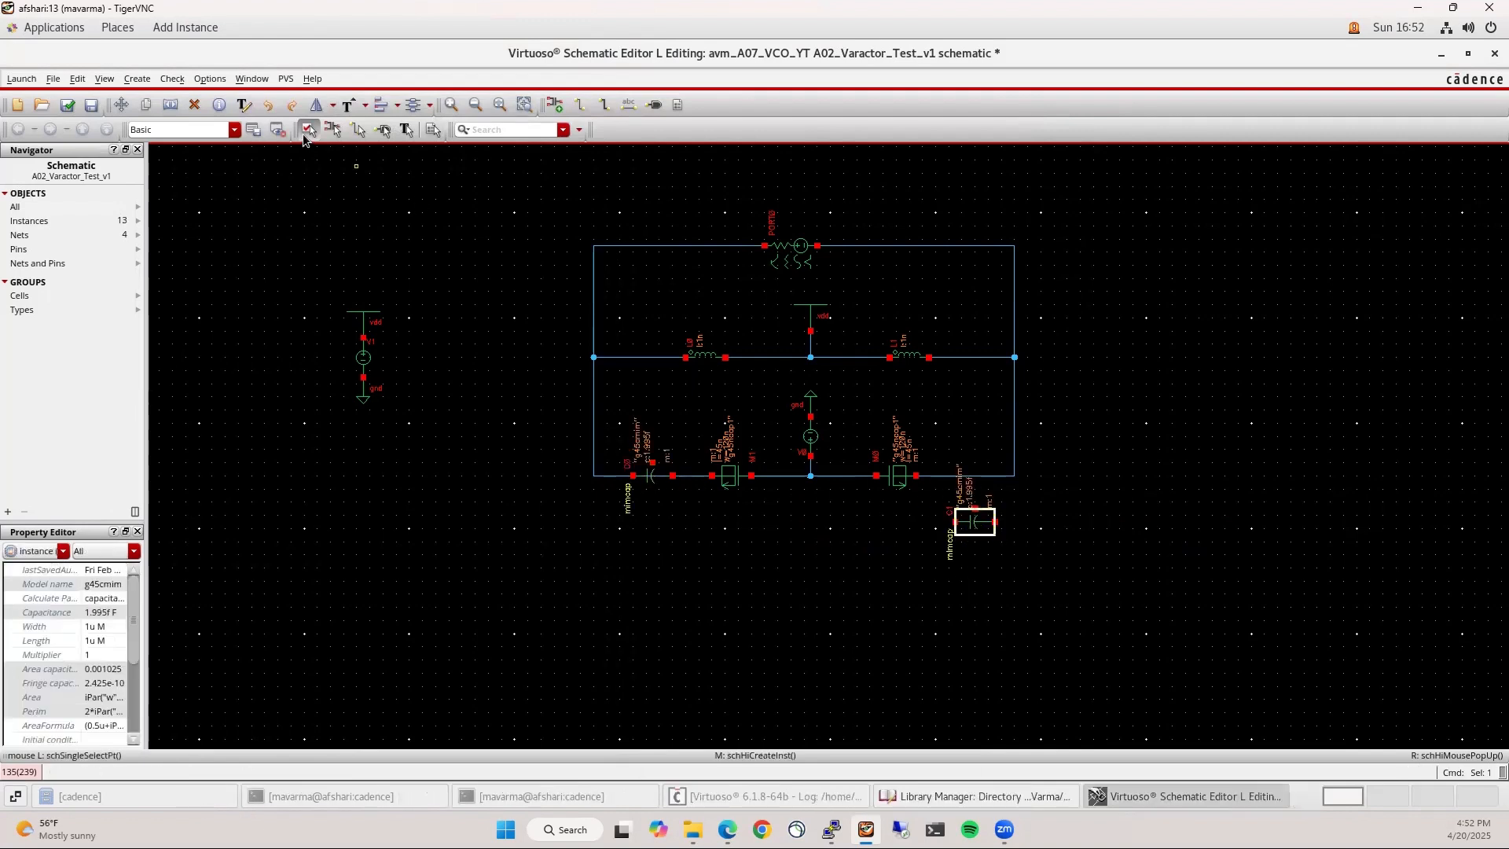
left_click(316, 106)
left_click(969, 523)
left_click(990, 598)
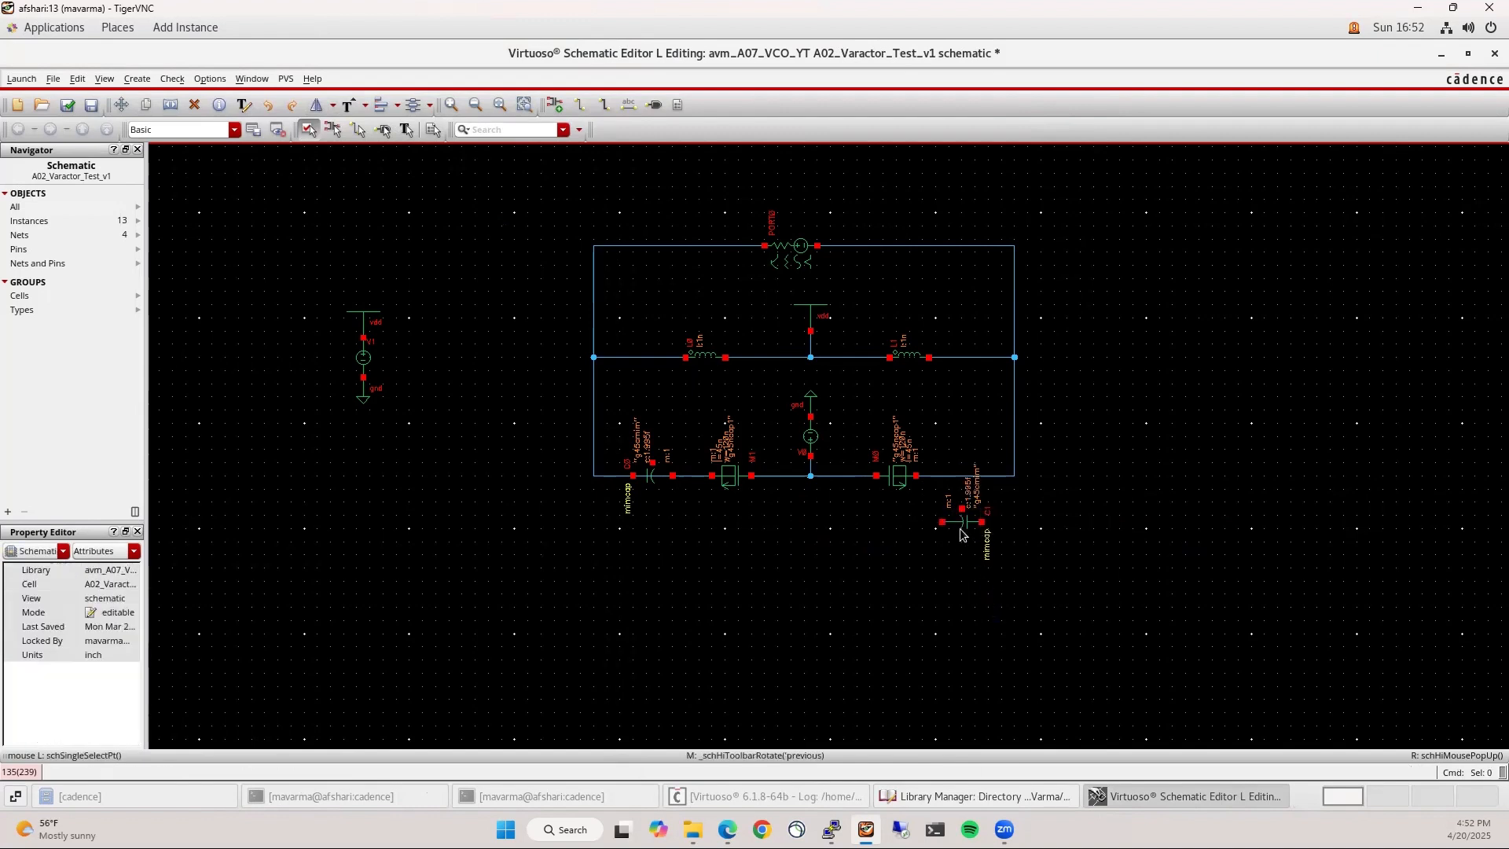
left_click_drag(962, 525, 966, 480)
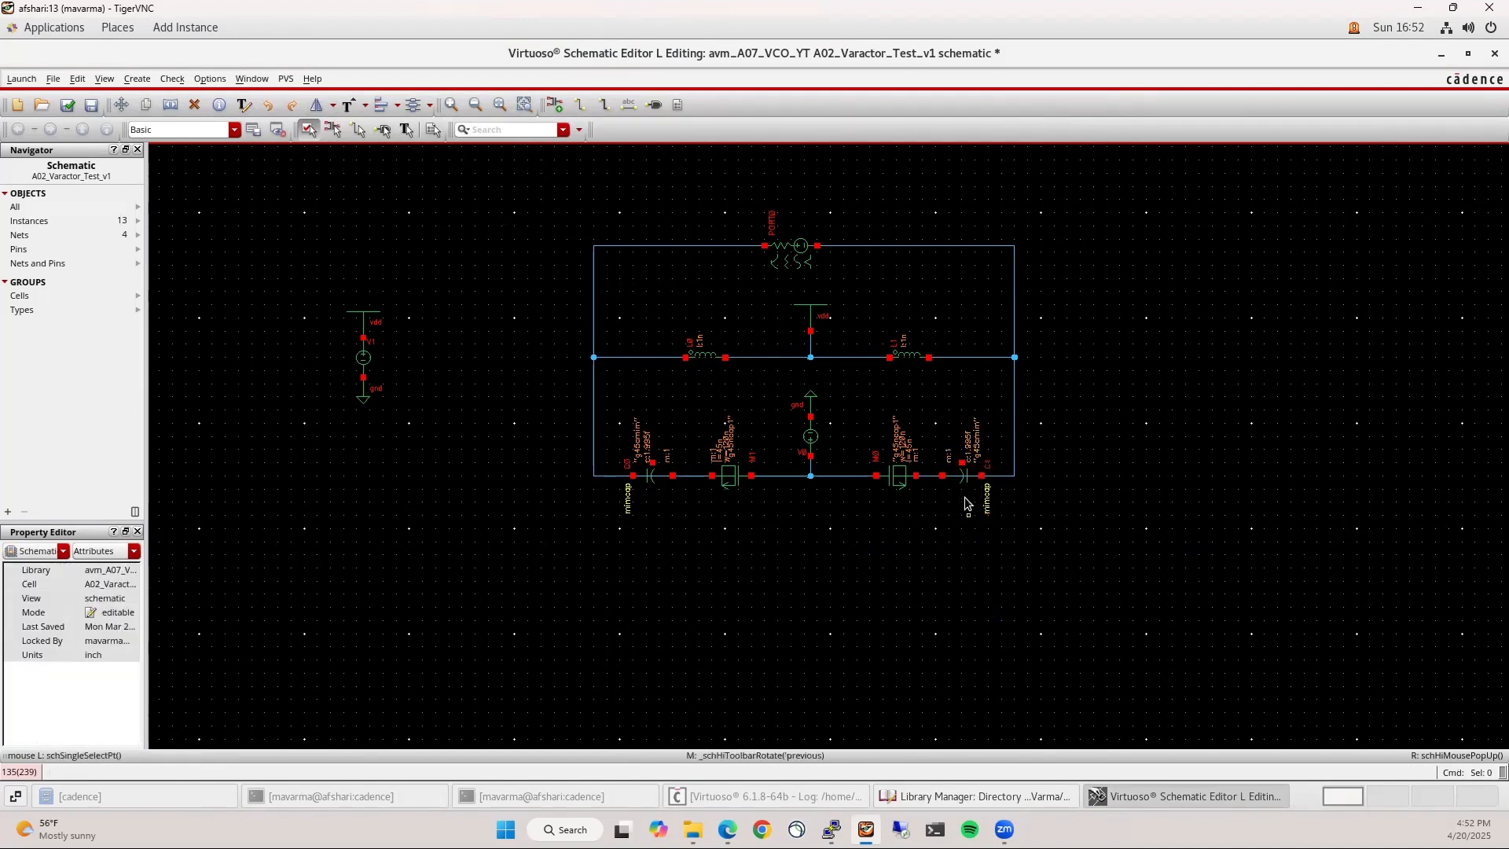
key("Delete")
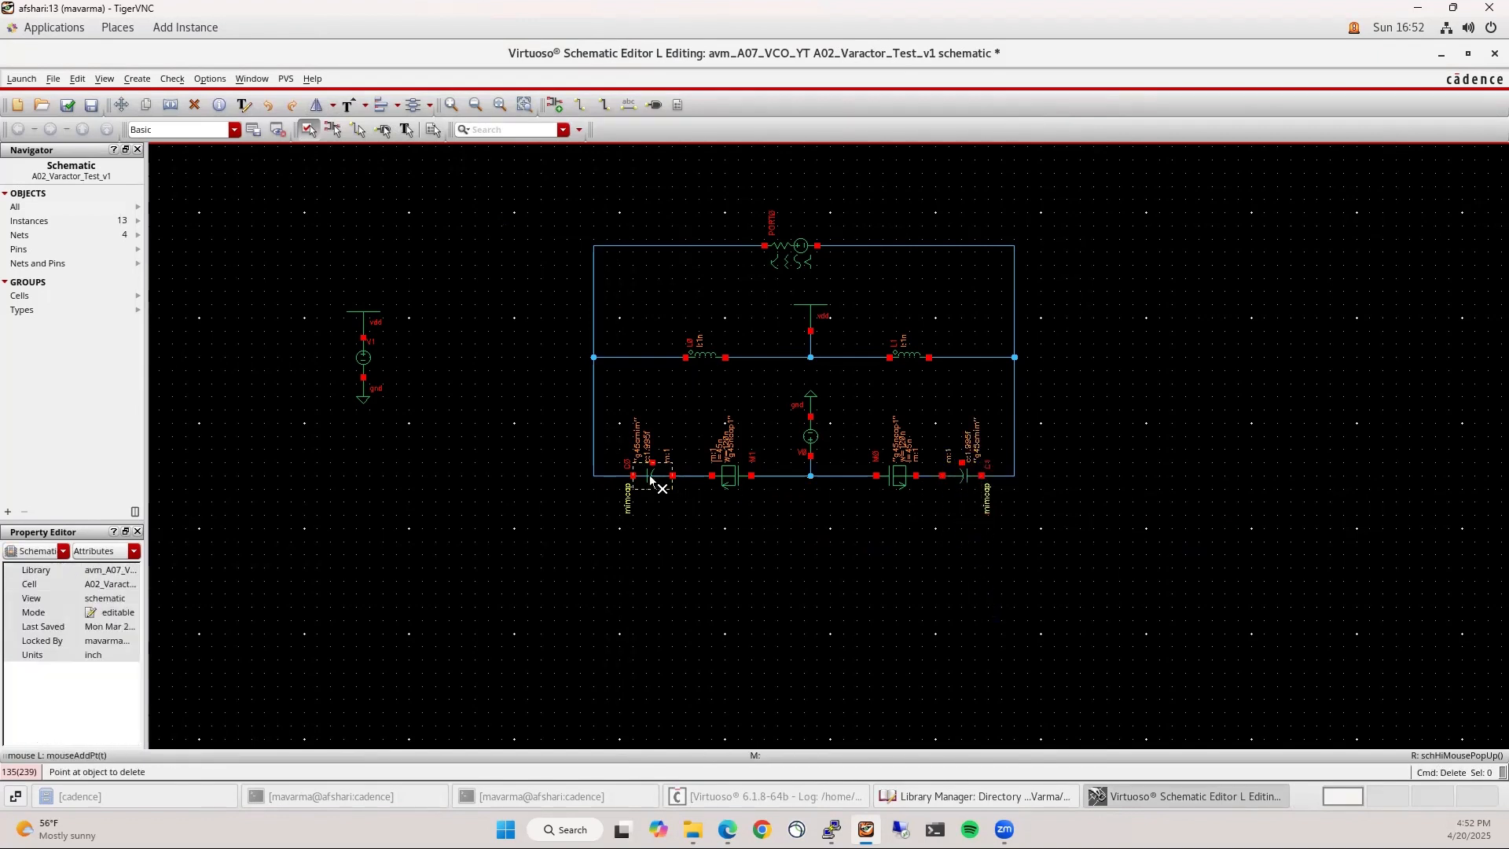
Draw wire stubs up from both capacitors' top pins
key("w")
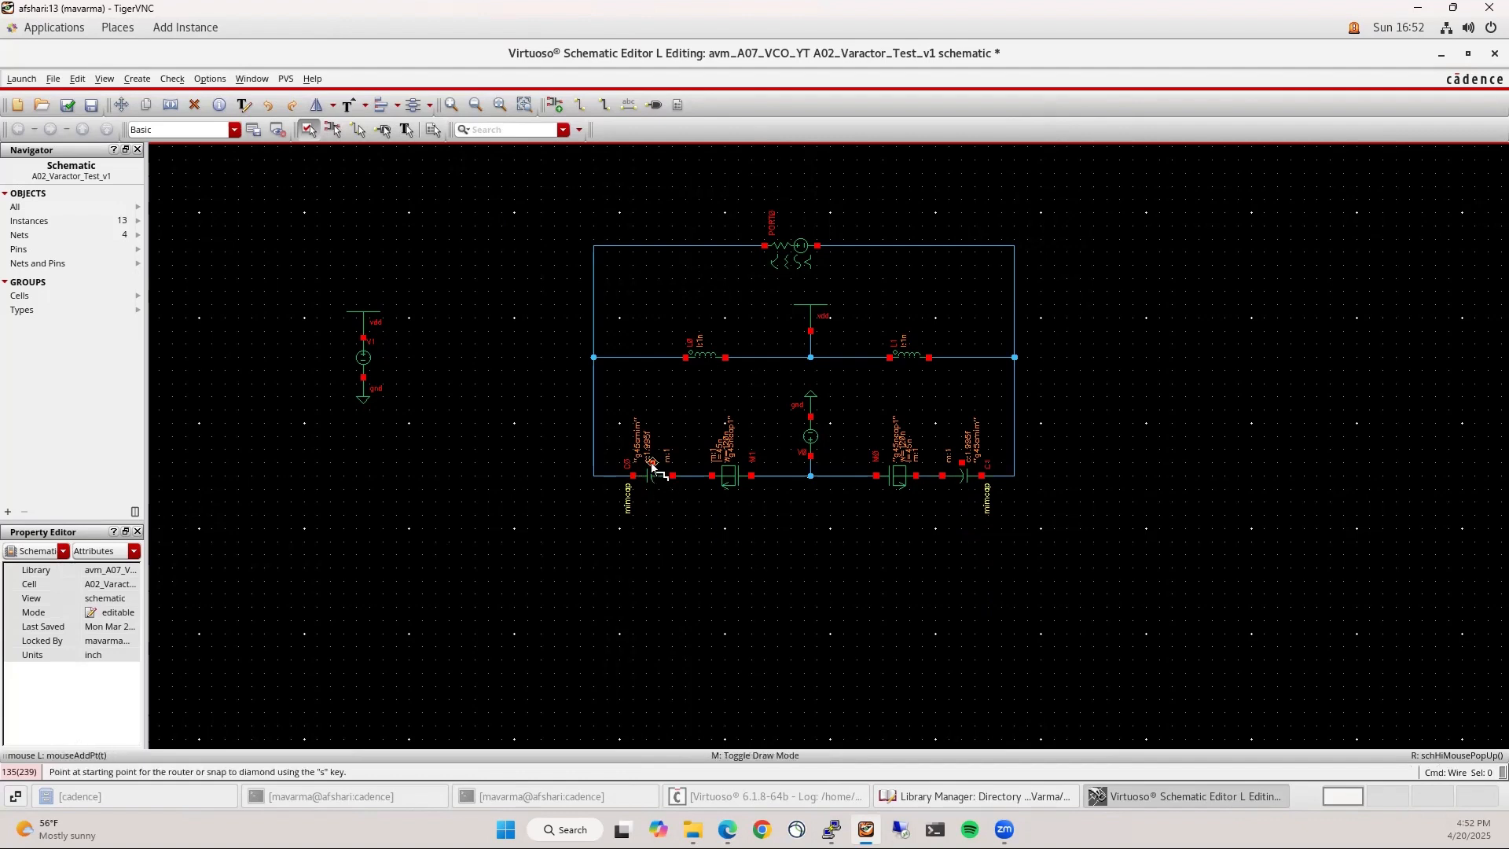
left_click(652, 462)
double_click(692, 425)
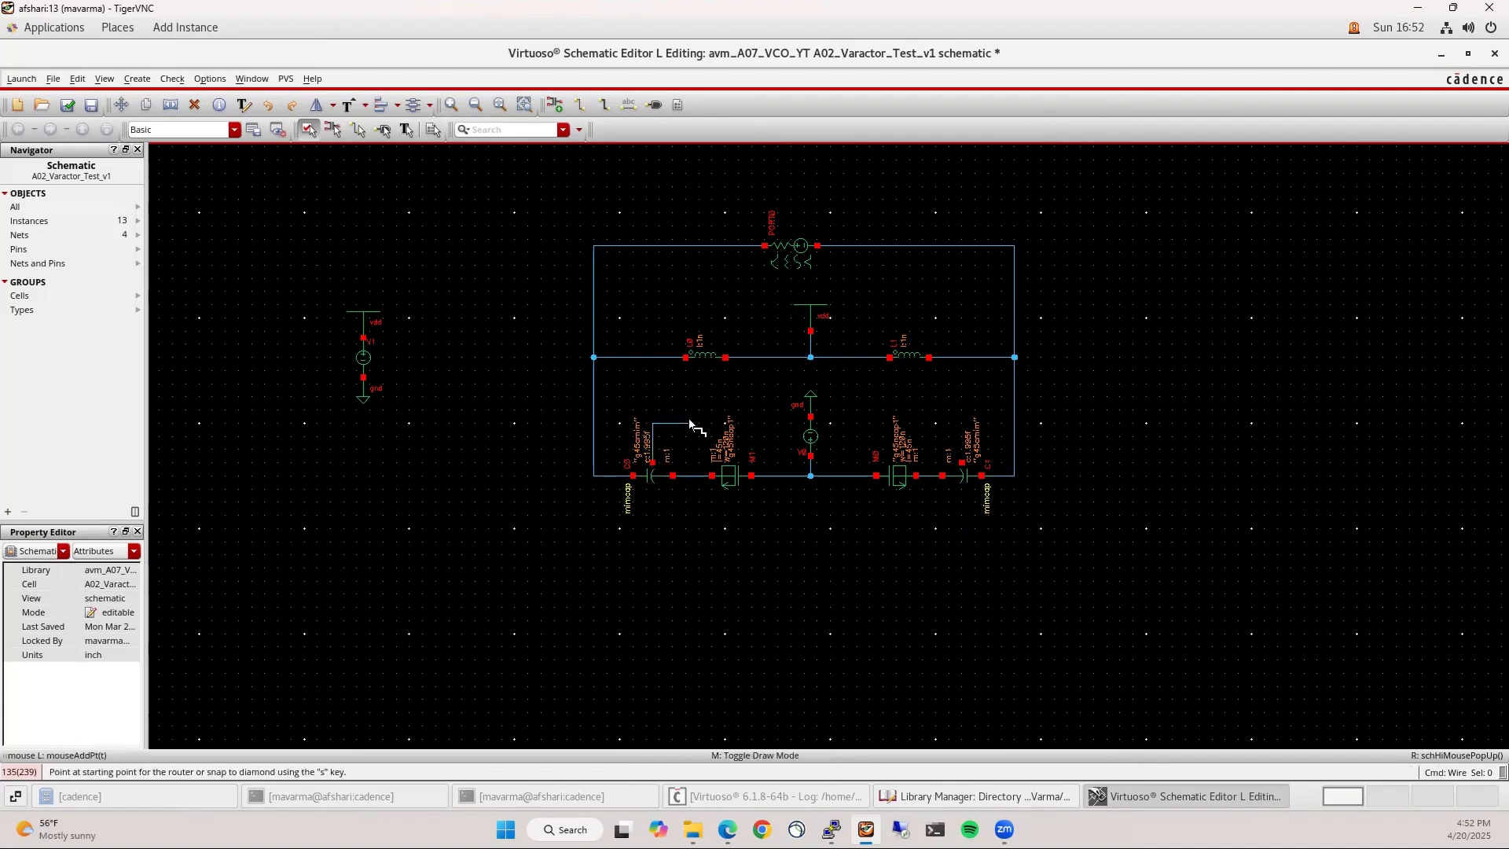
left_click(963, 463)
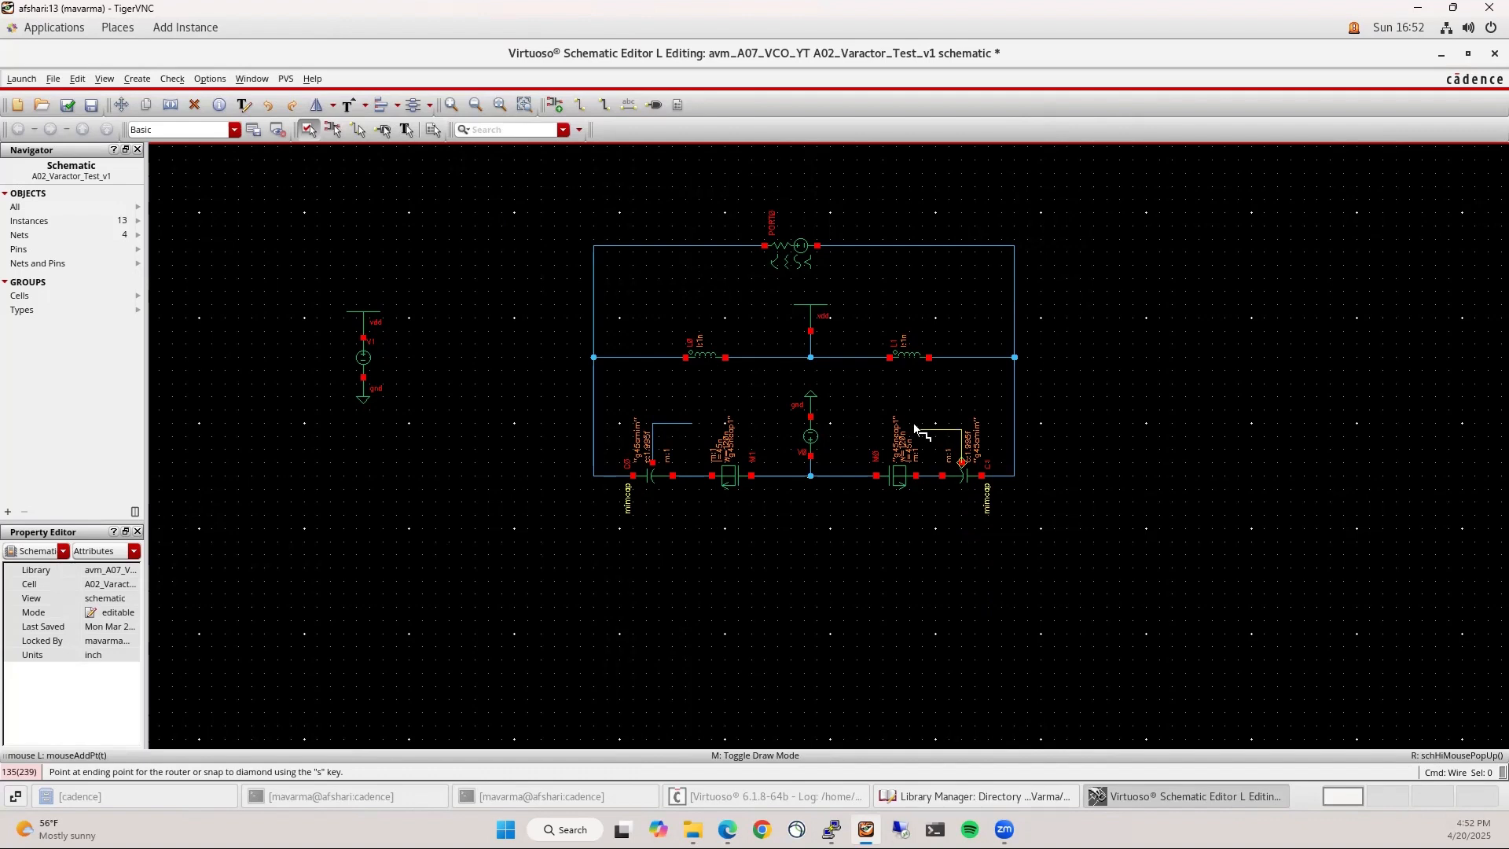
double_click(935, 425)
Label both capacitor wire stubs gnd! and check the label's name
type("l")
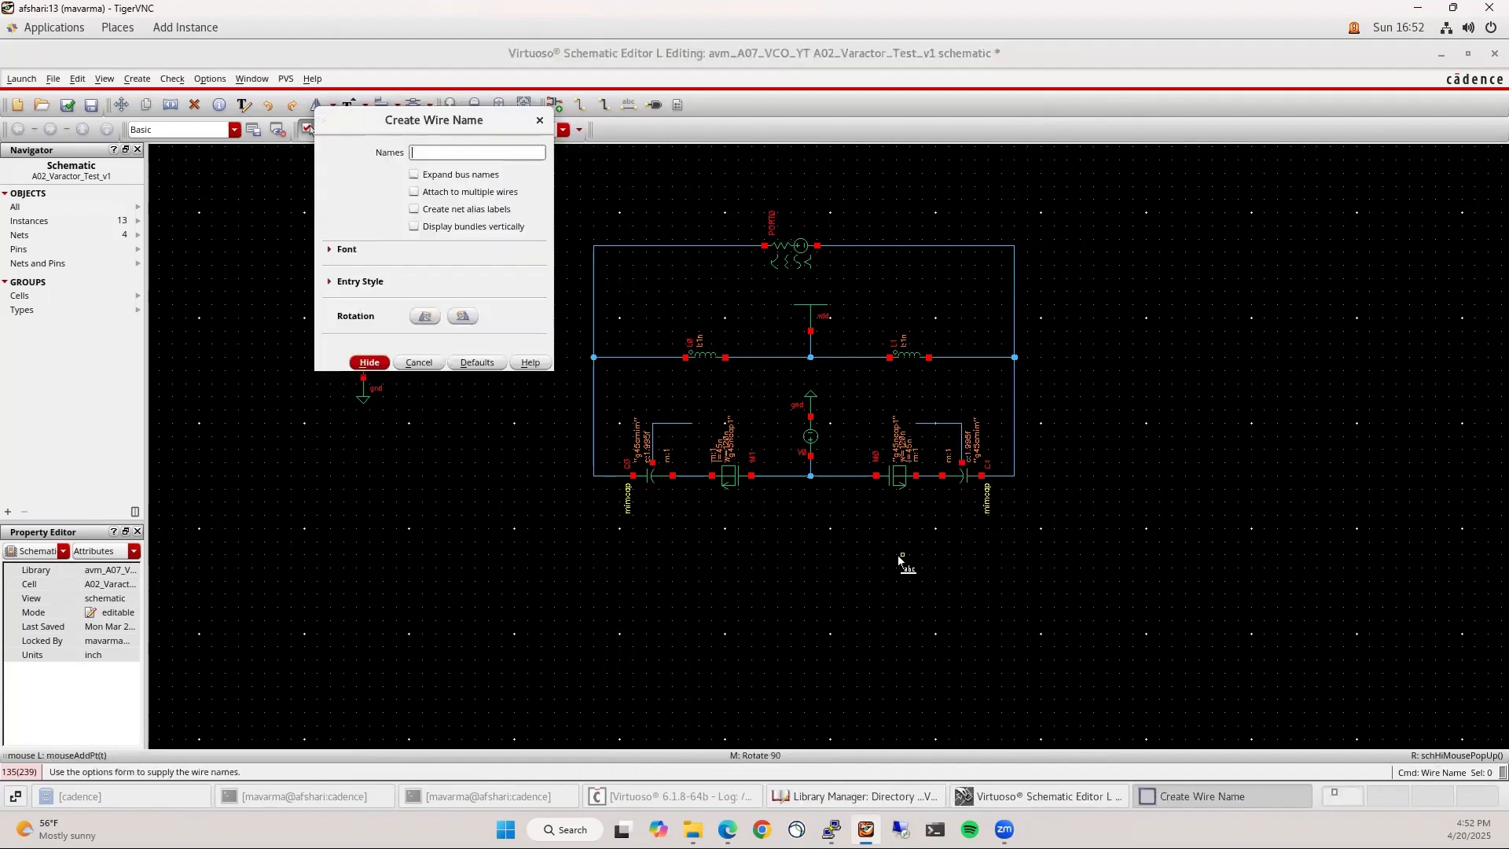
type("gnd")
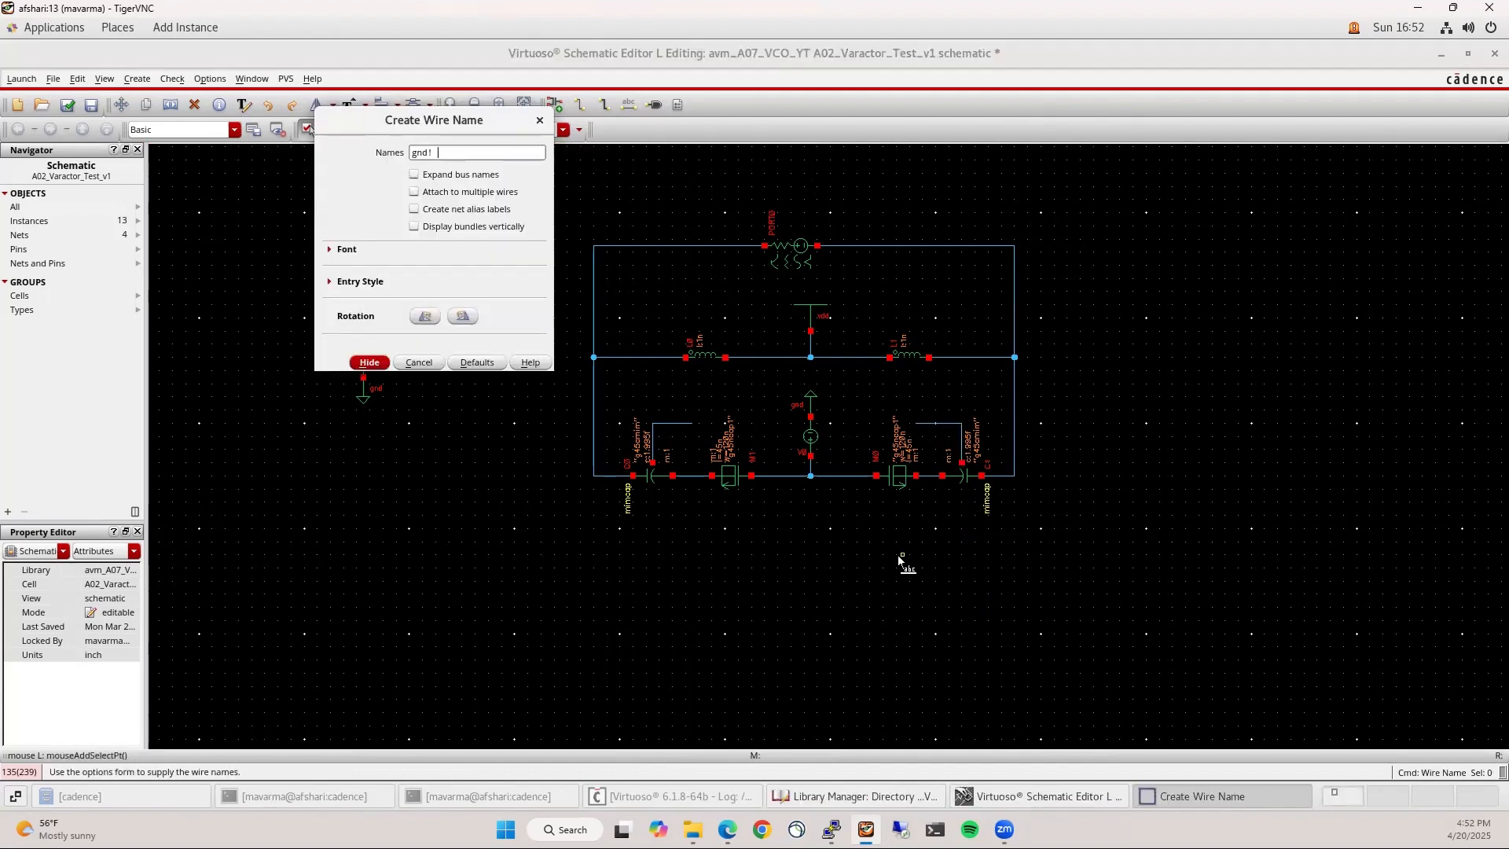
type("!")
key("Return")
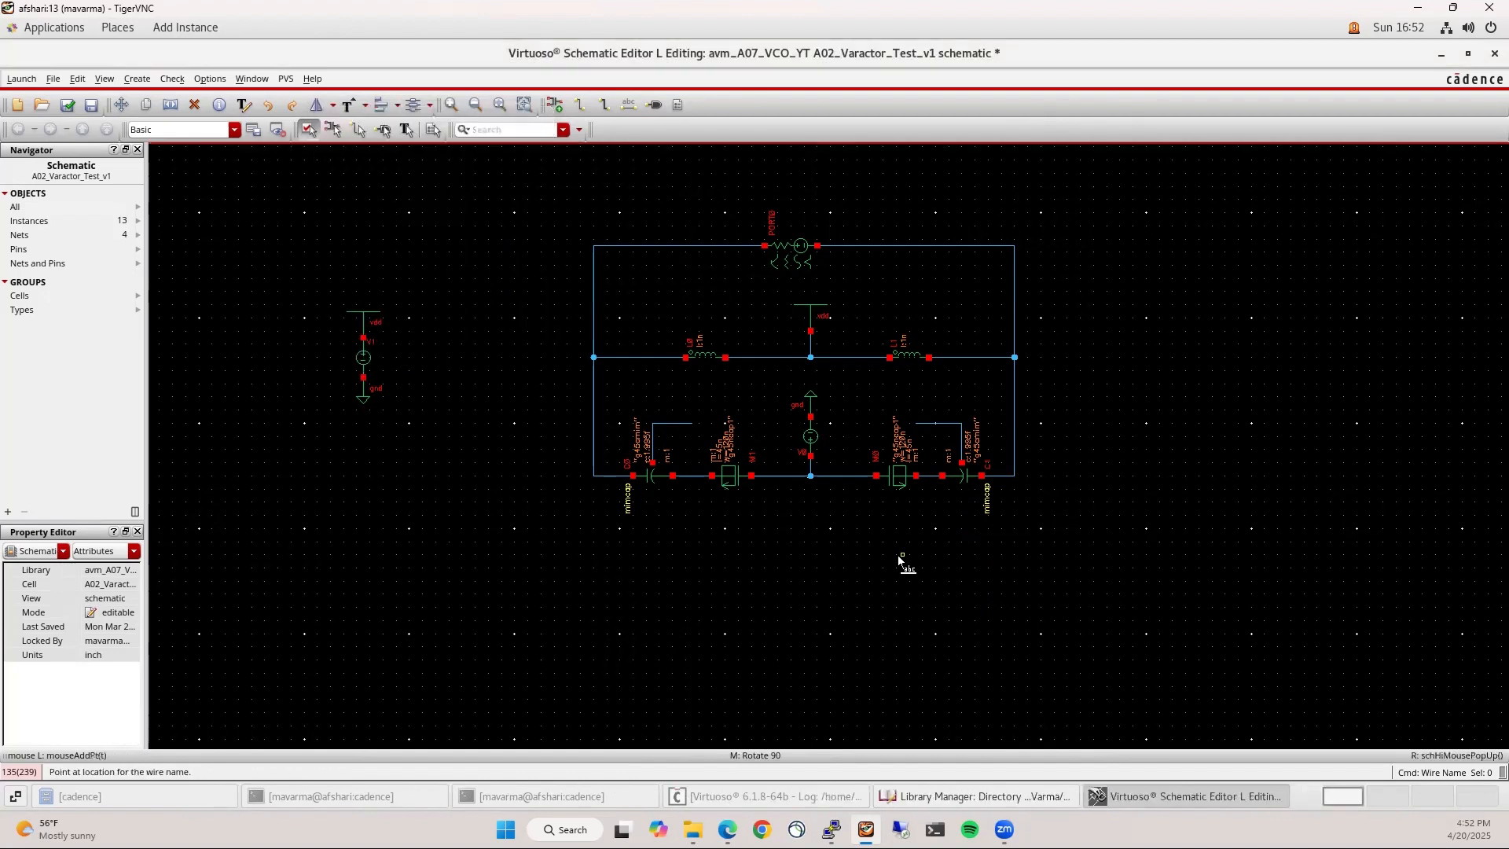
left_click(672, 424)
left_click(942, 420)
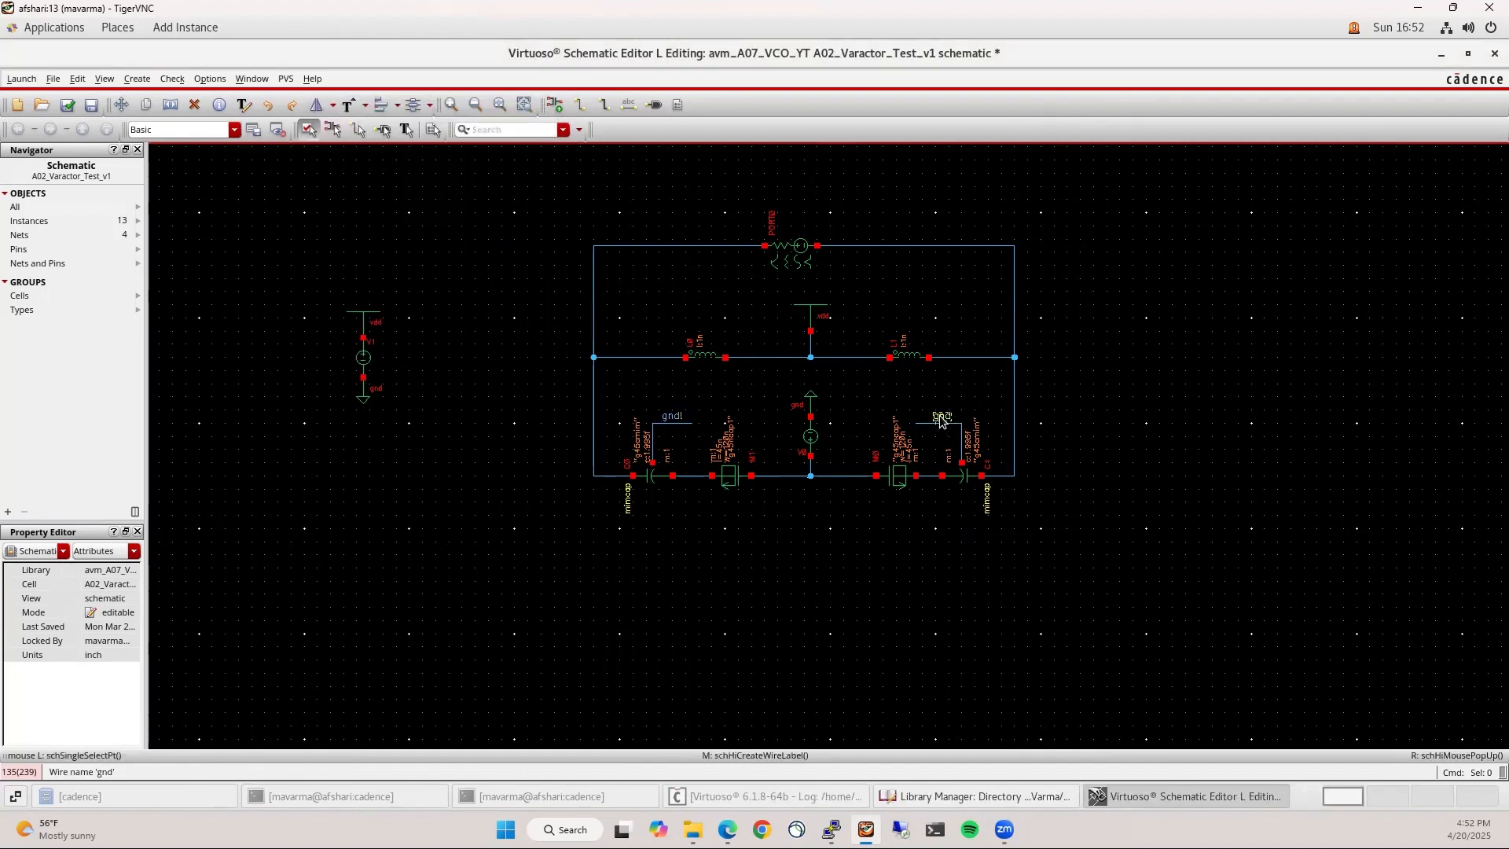
left_click(941, 421)
left_click(113, 572)
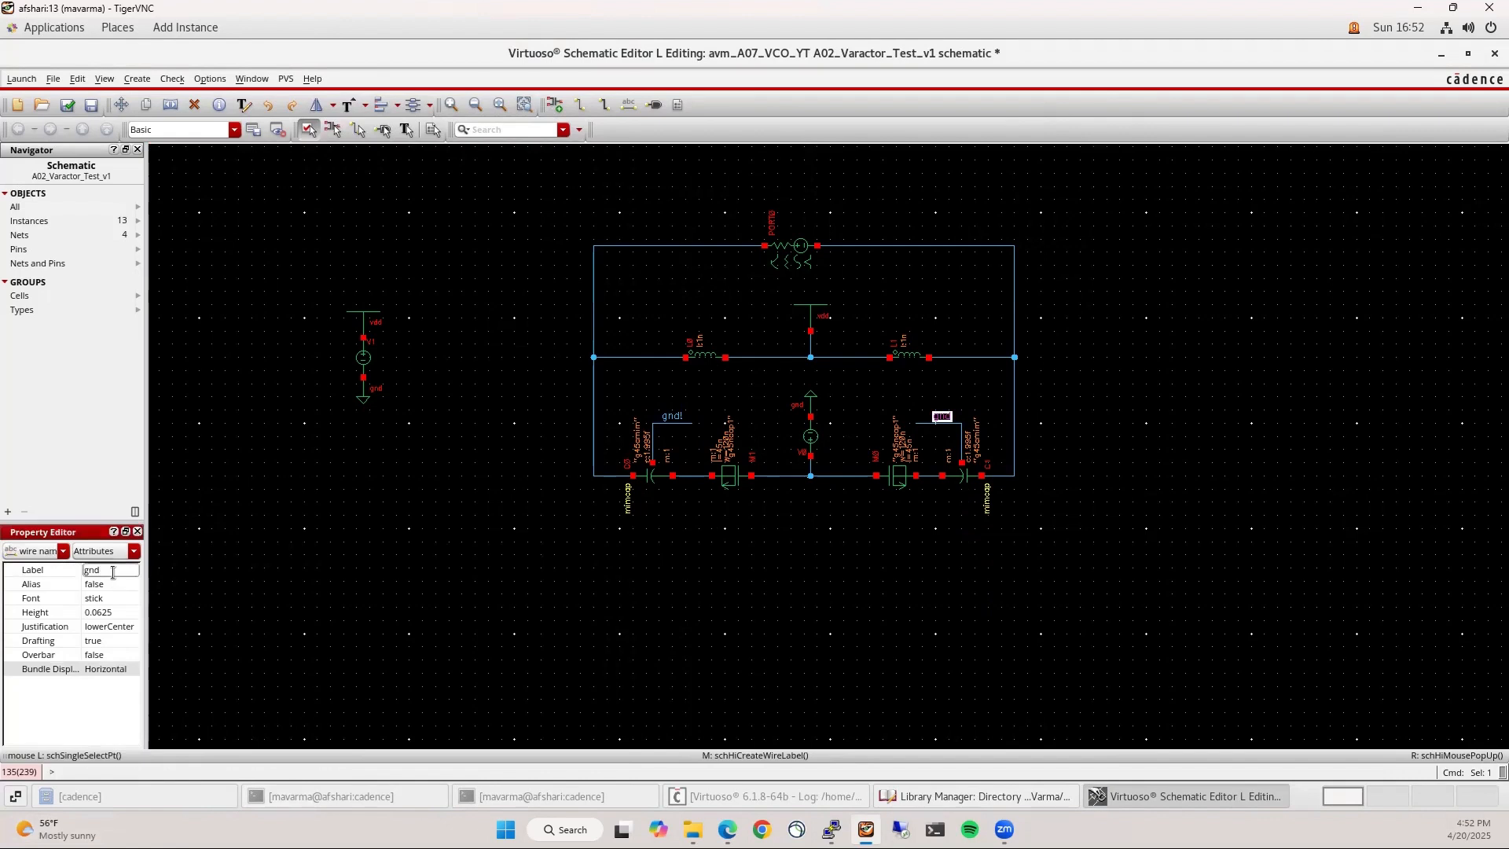
left_click(758, 609)
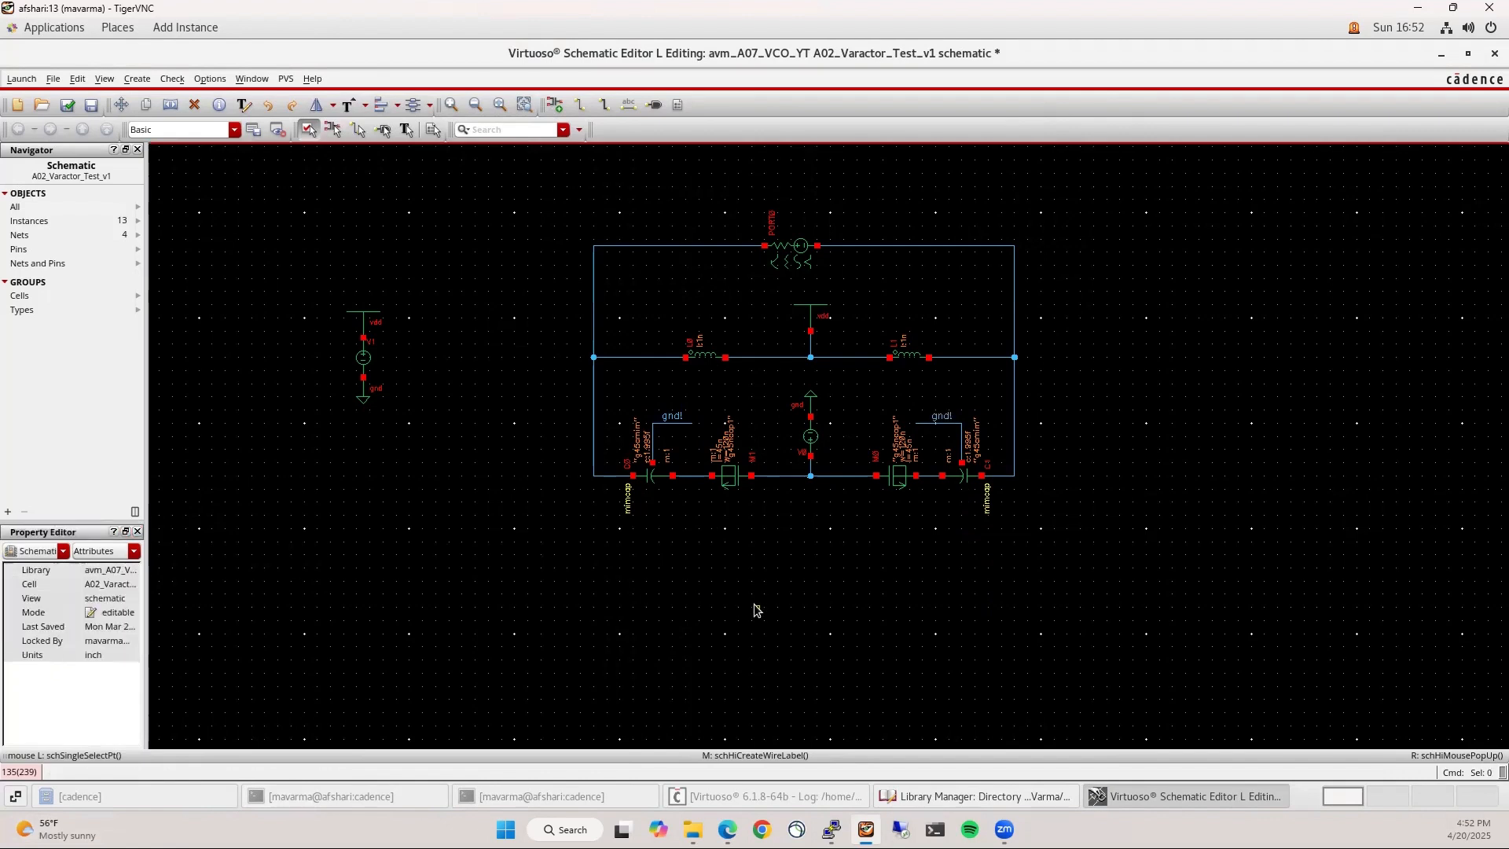
Draw a wire beneath the circuit joining the two capacitor–varactor nodes
key("w")
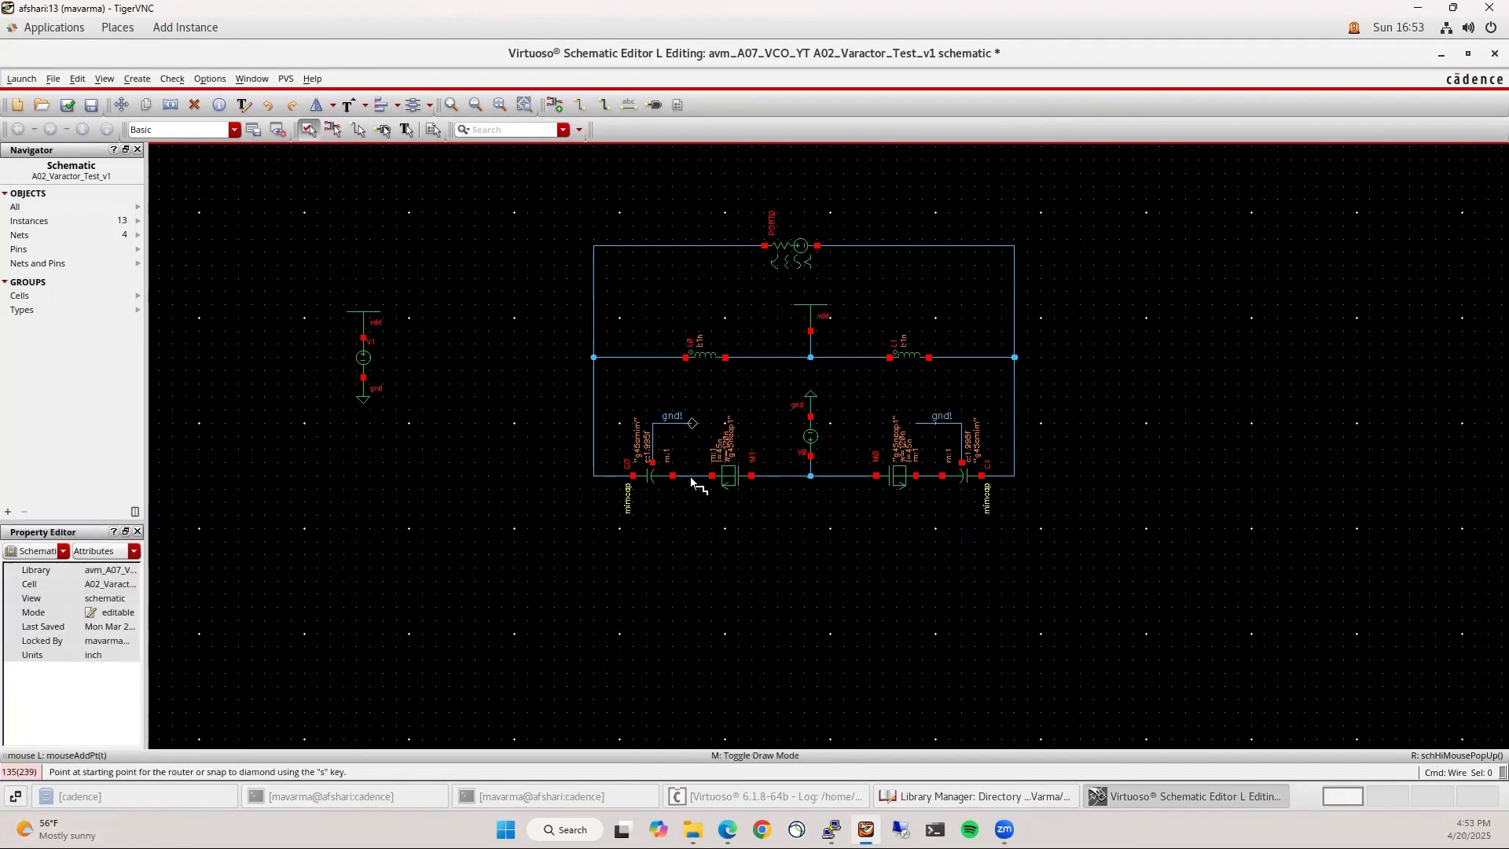
left_click(692, 476)
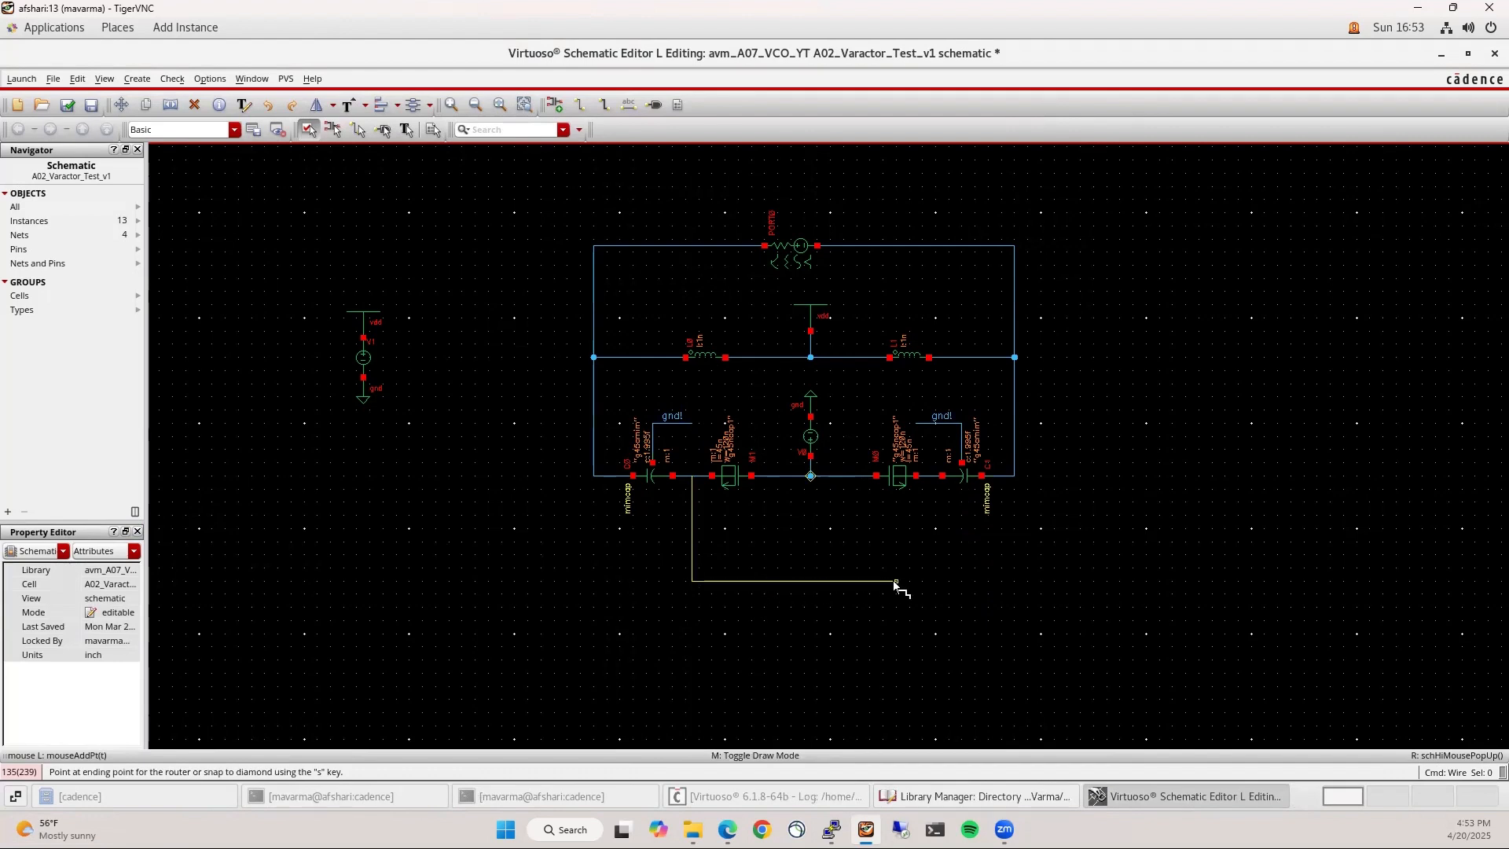
left_click(930, 476)
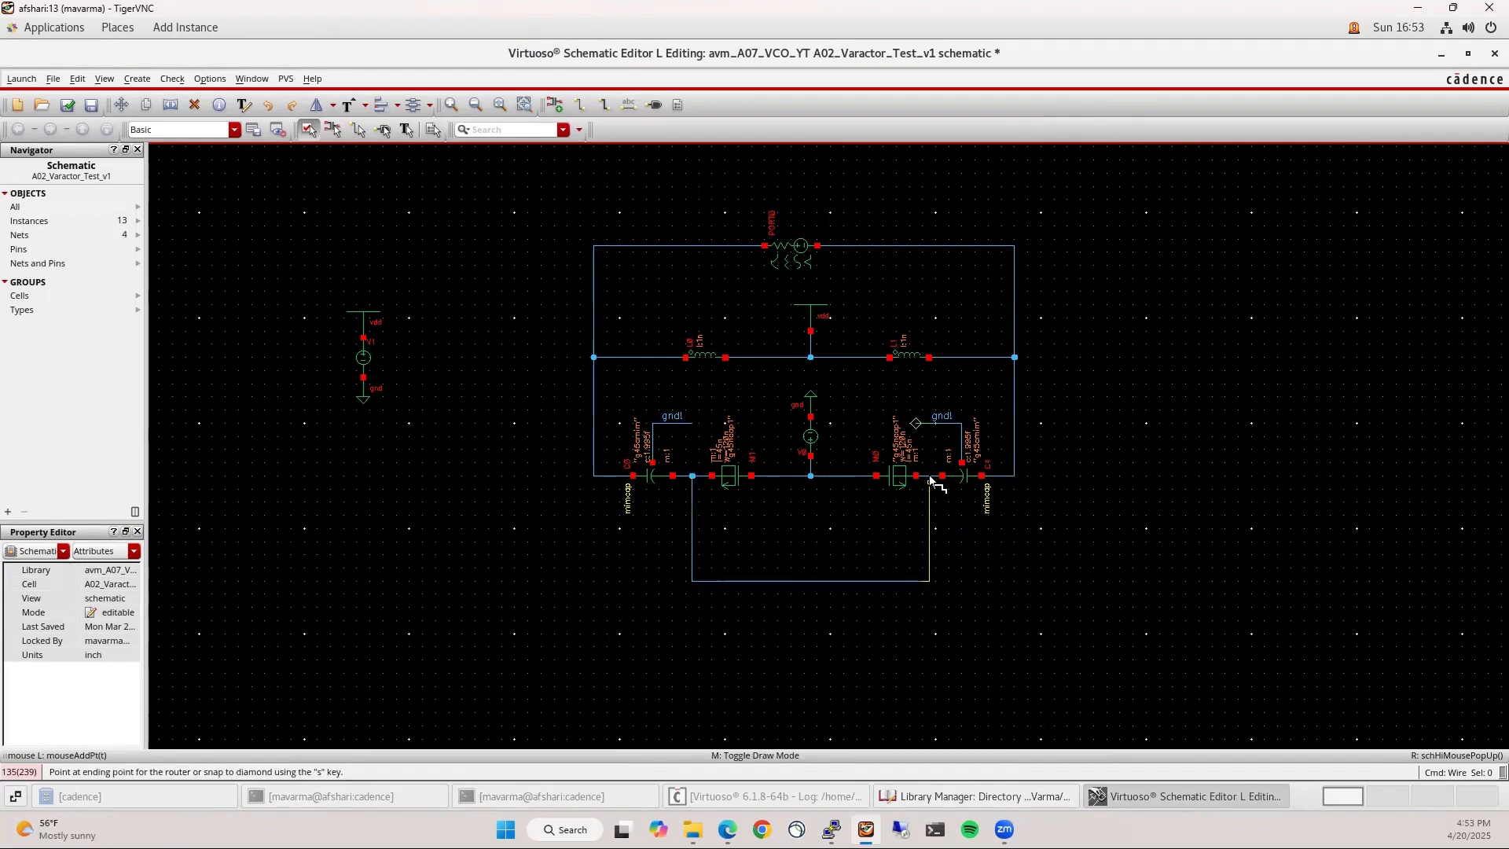
Load the analogLib res cell for placement
key("i")
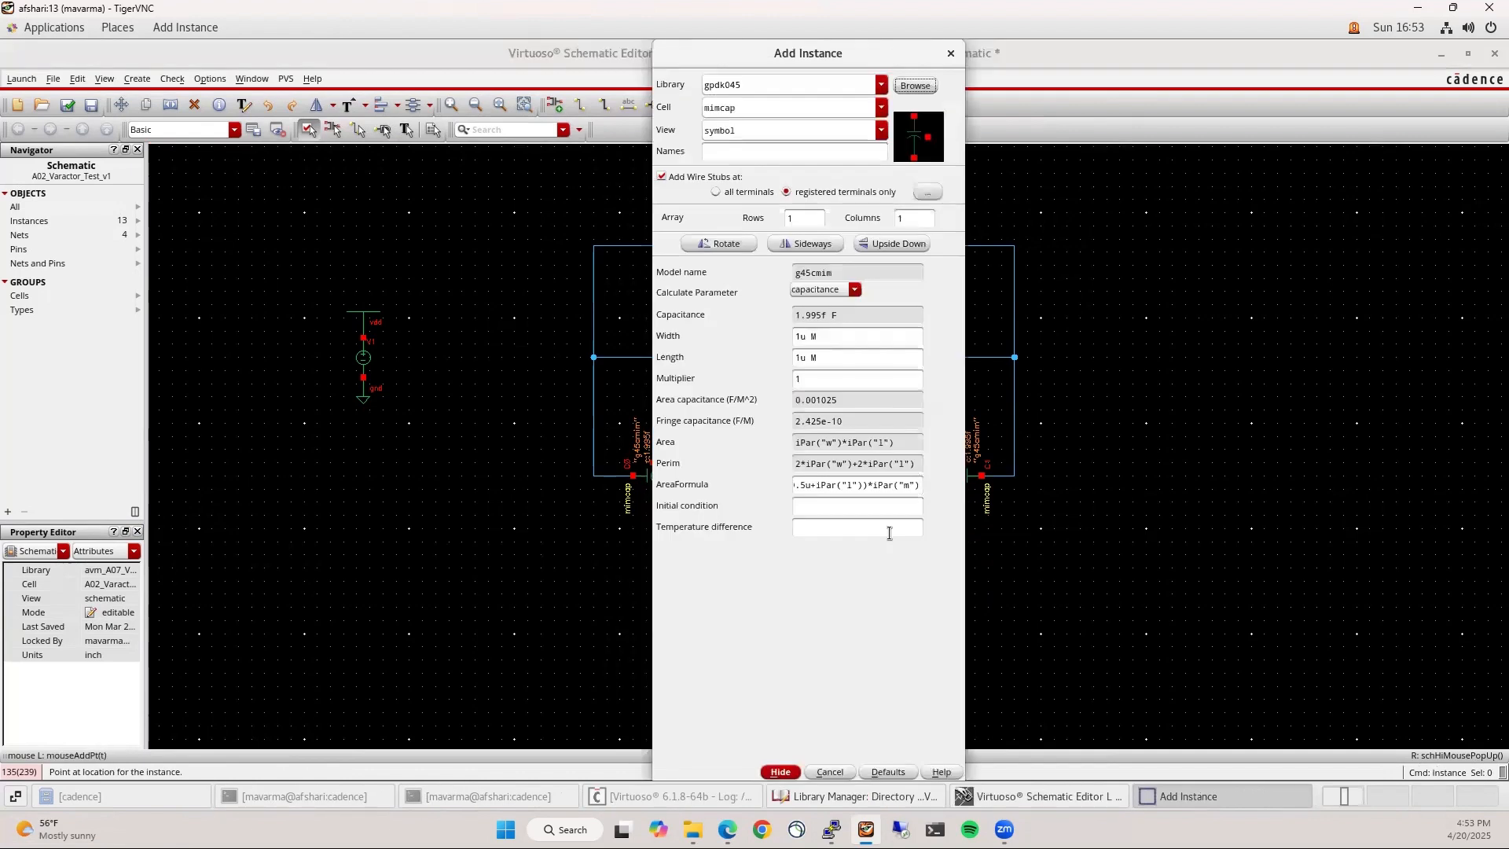
left_click(882, 85)
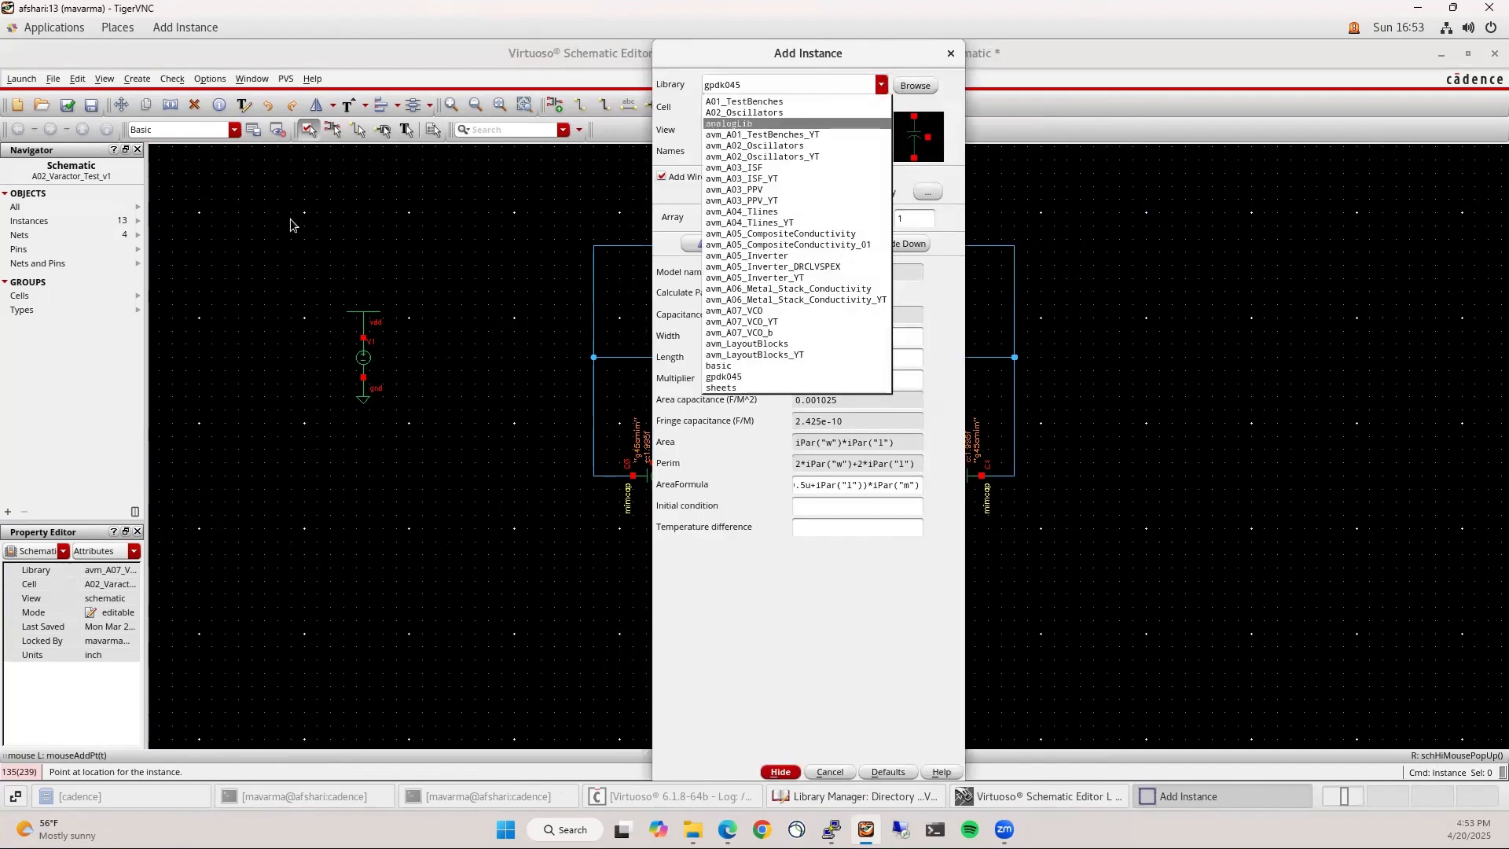
left_click(770, 123)
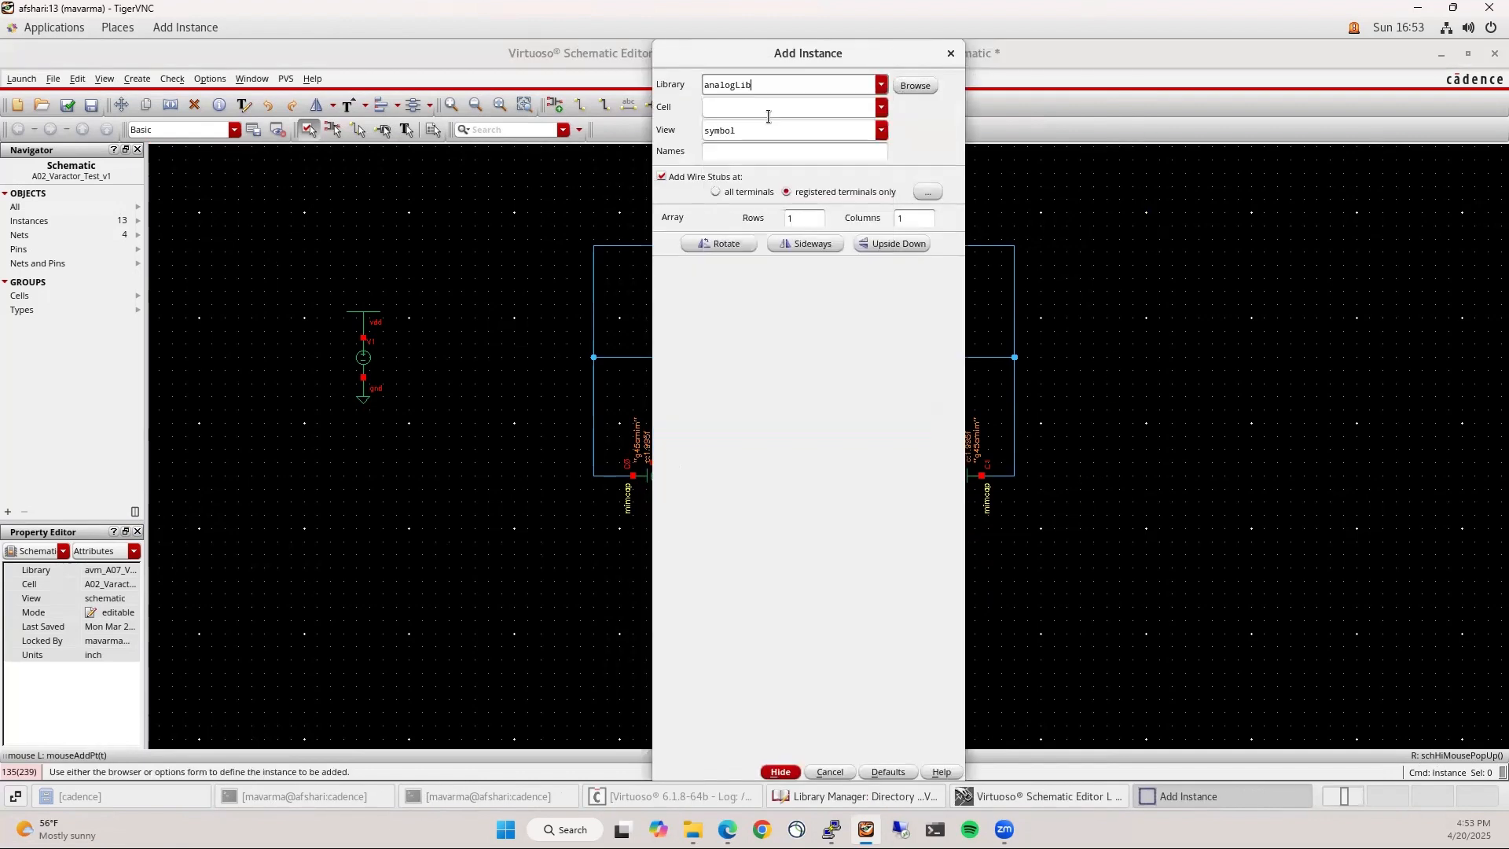
left_click(767, 109)
type("res")
key("Return")
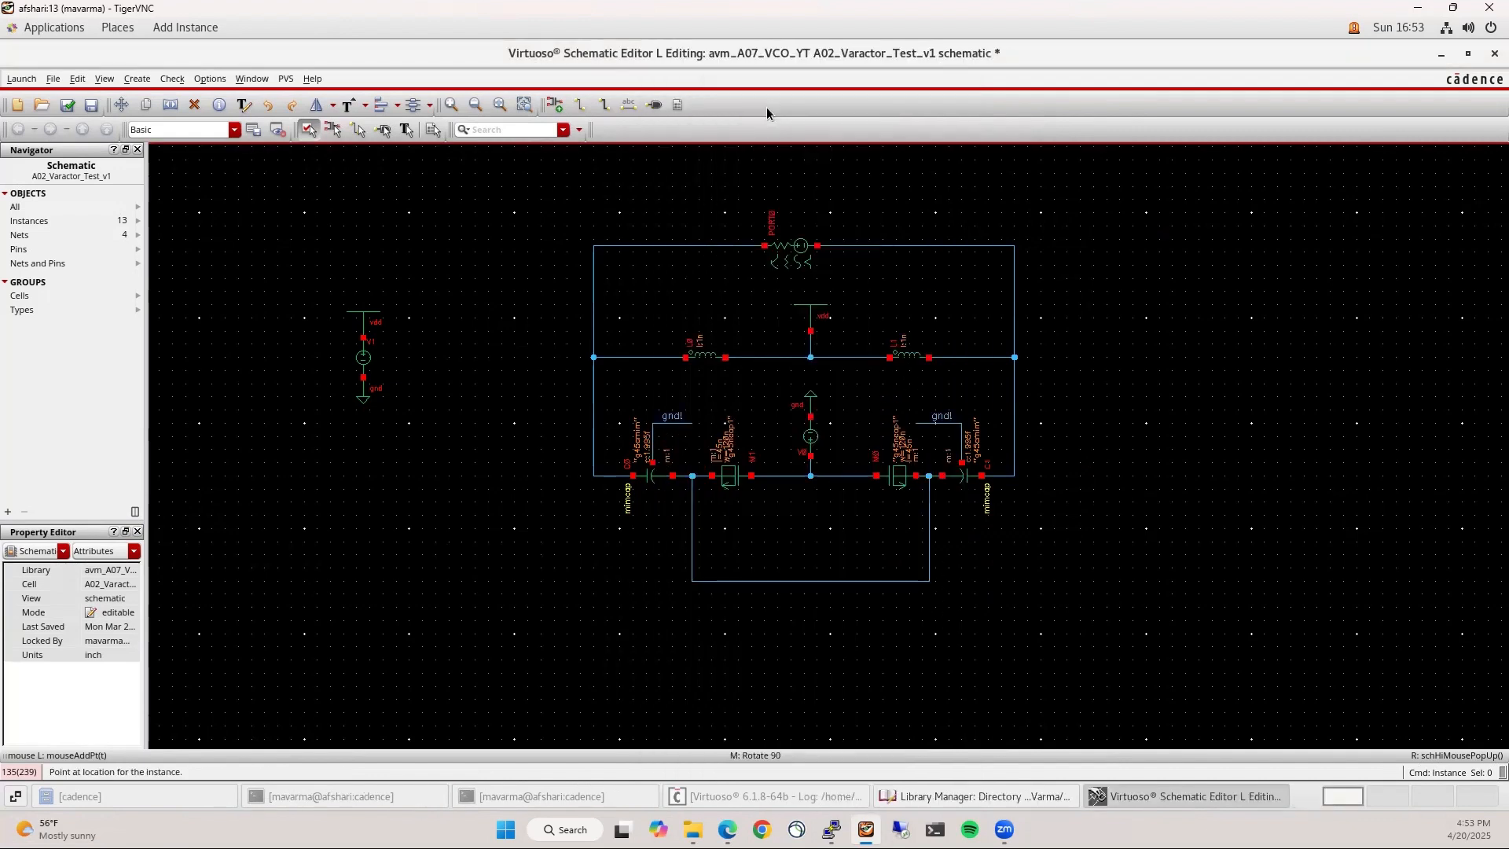
Place 1K resistors R0 and R1 on the lower loop's left and right sides
left_click(693, 521)
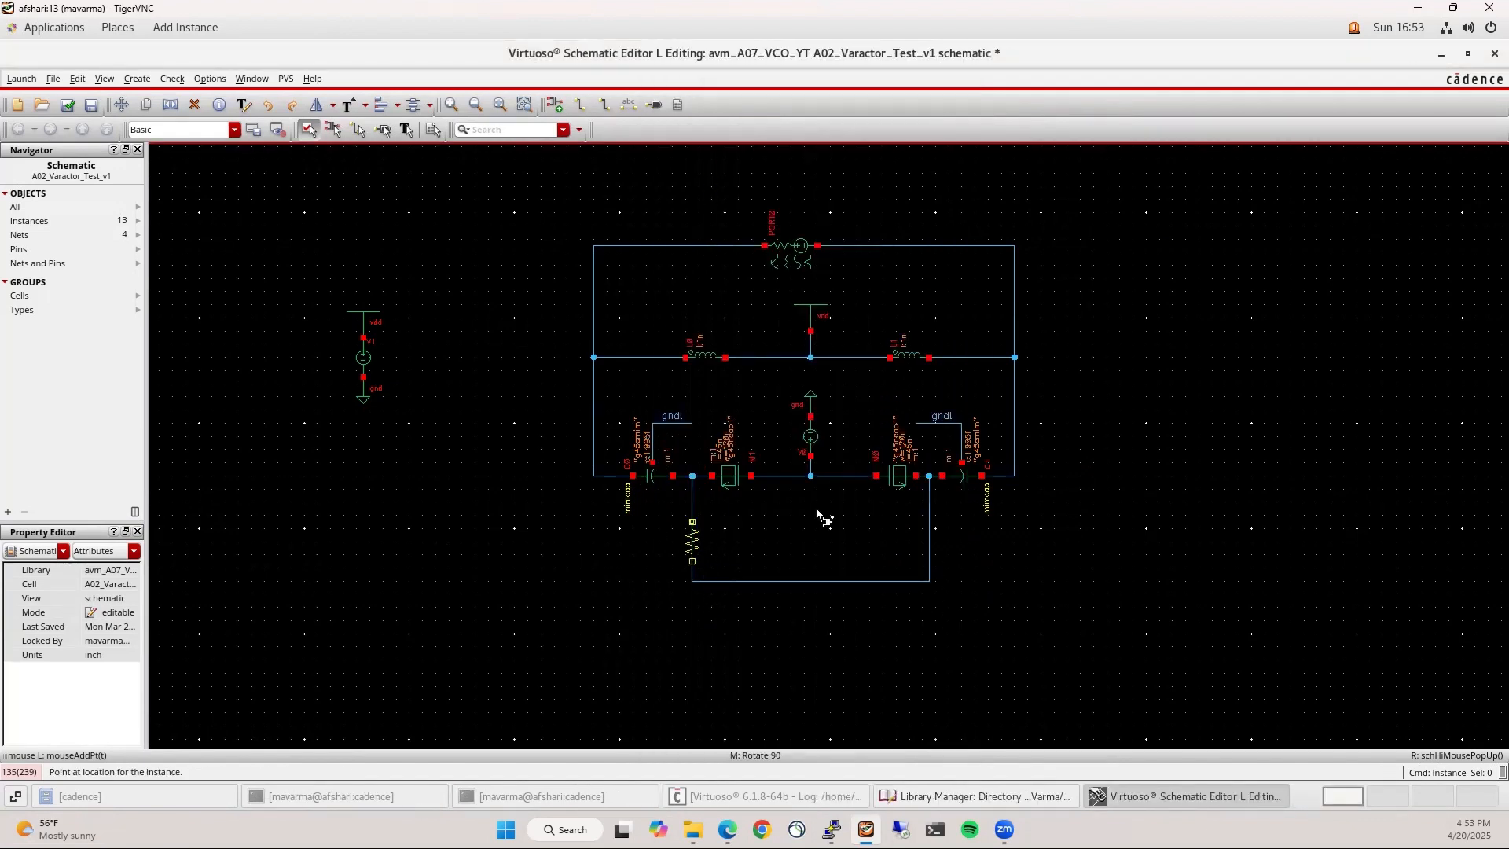
left_click(929, 522)
key("Delete")
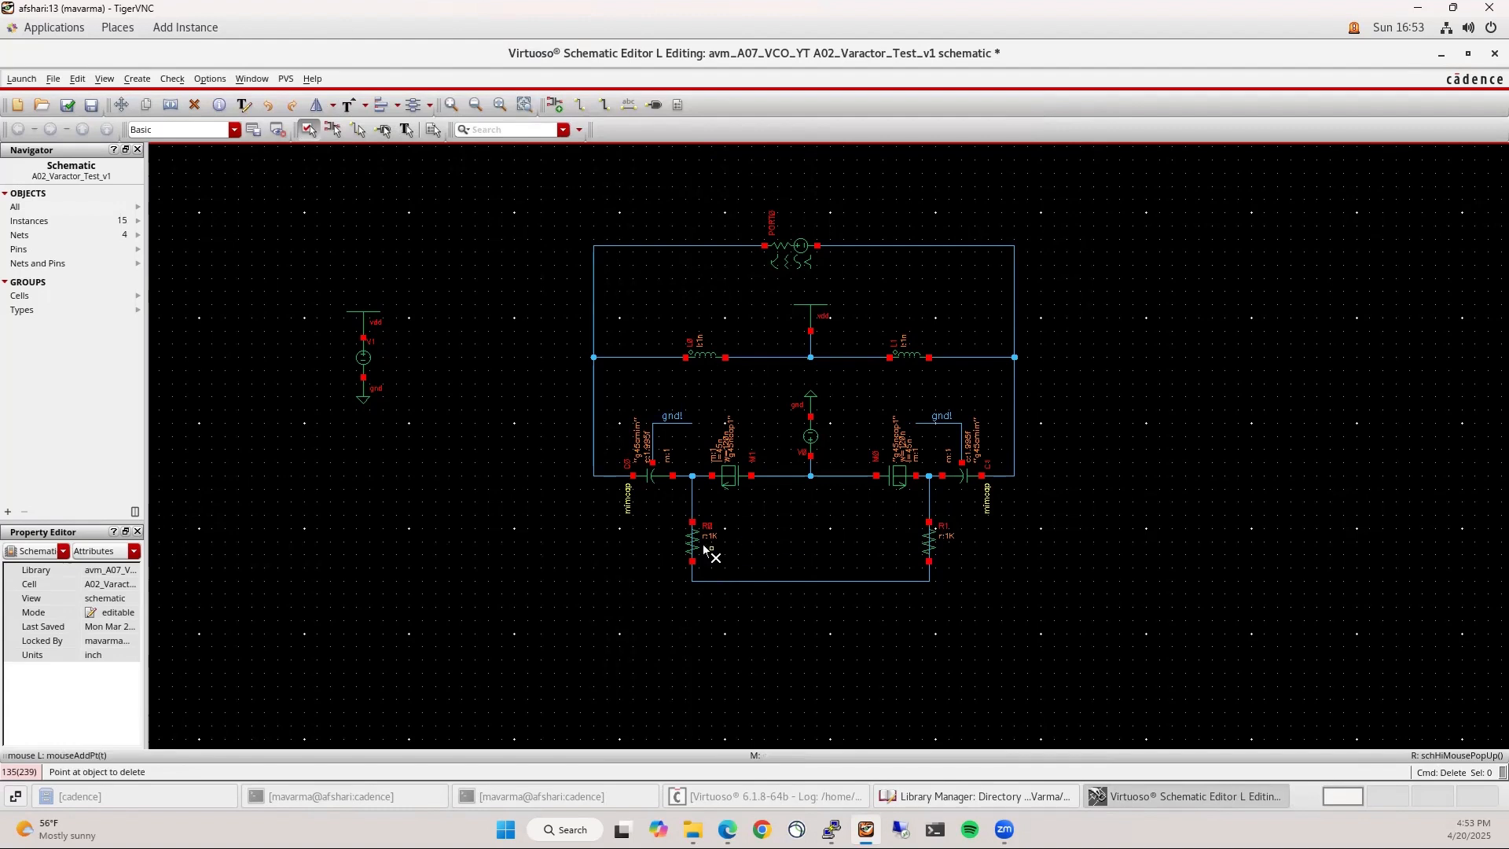
key("Escape")
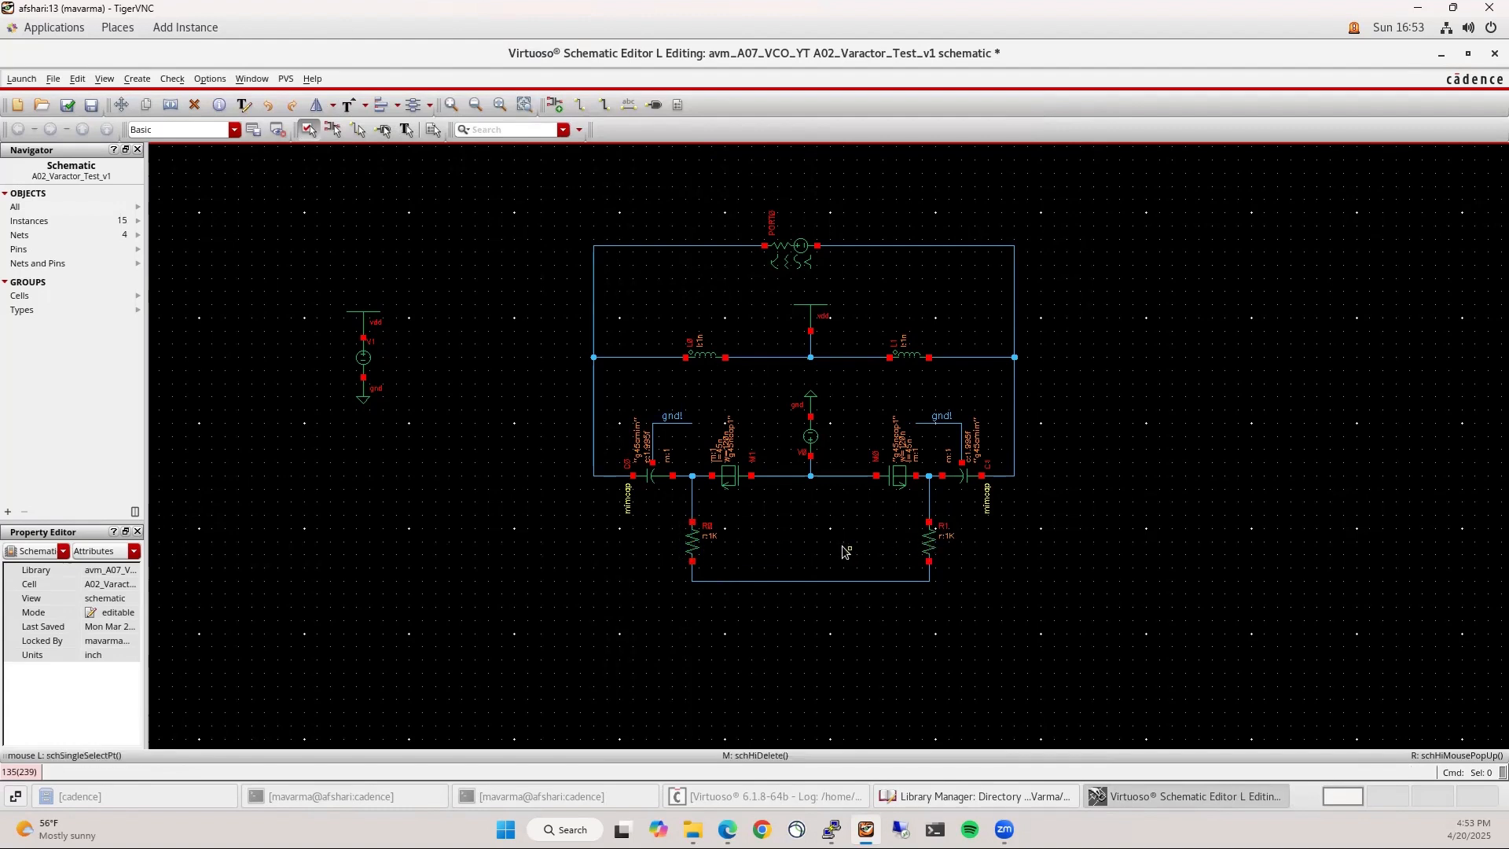
Copy a gnd symbol, rotate it upward, and place it on the loop's bottom wire
key("c")
left_click(809, 395)
scroll(791, 574, "up", 1)
key("r")
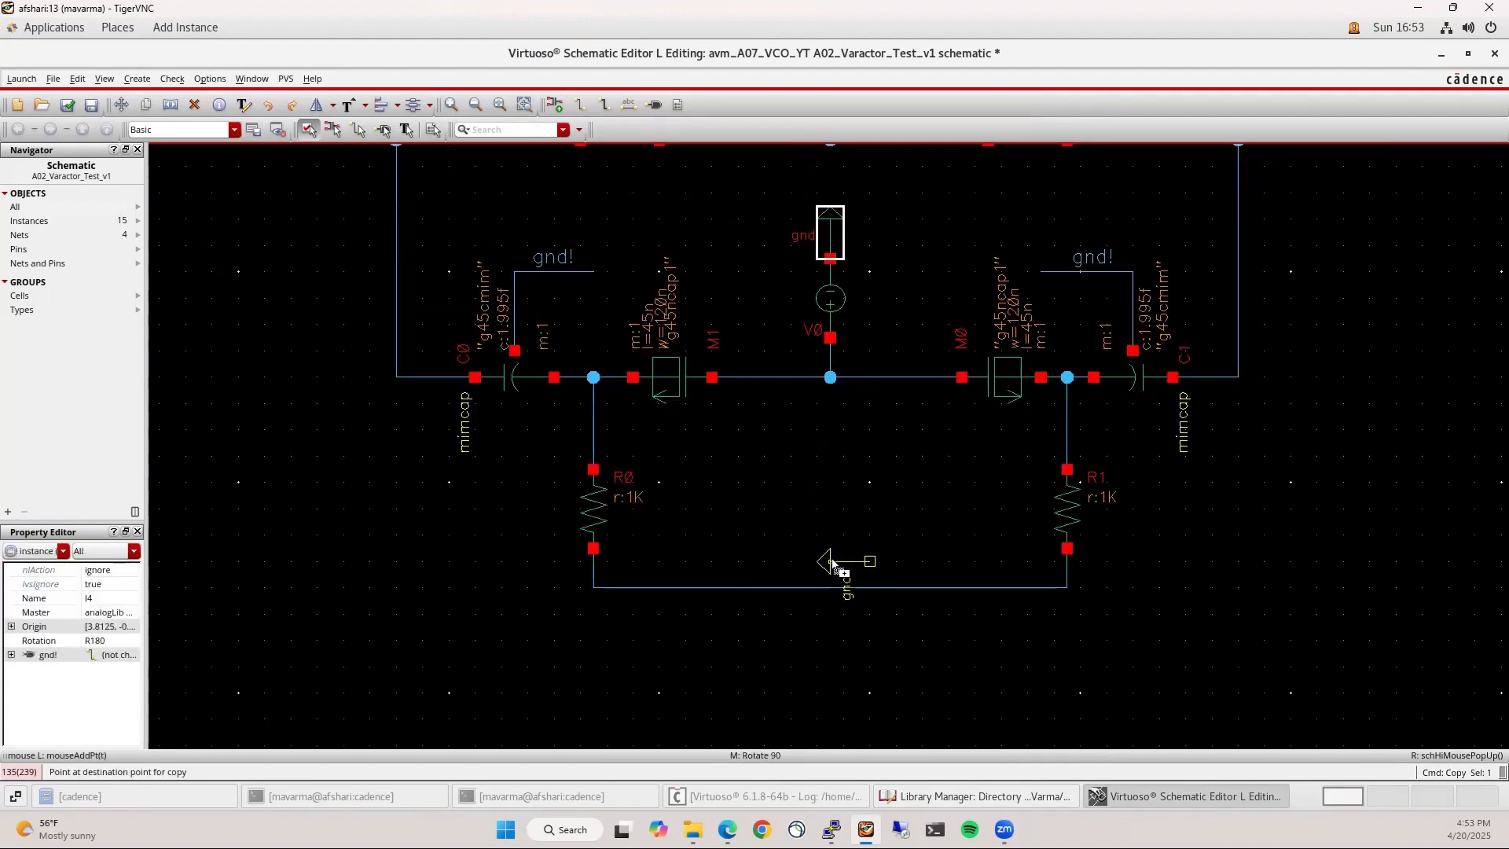
key("r")
key("r")
key("r")
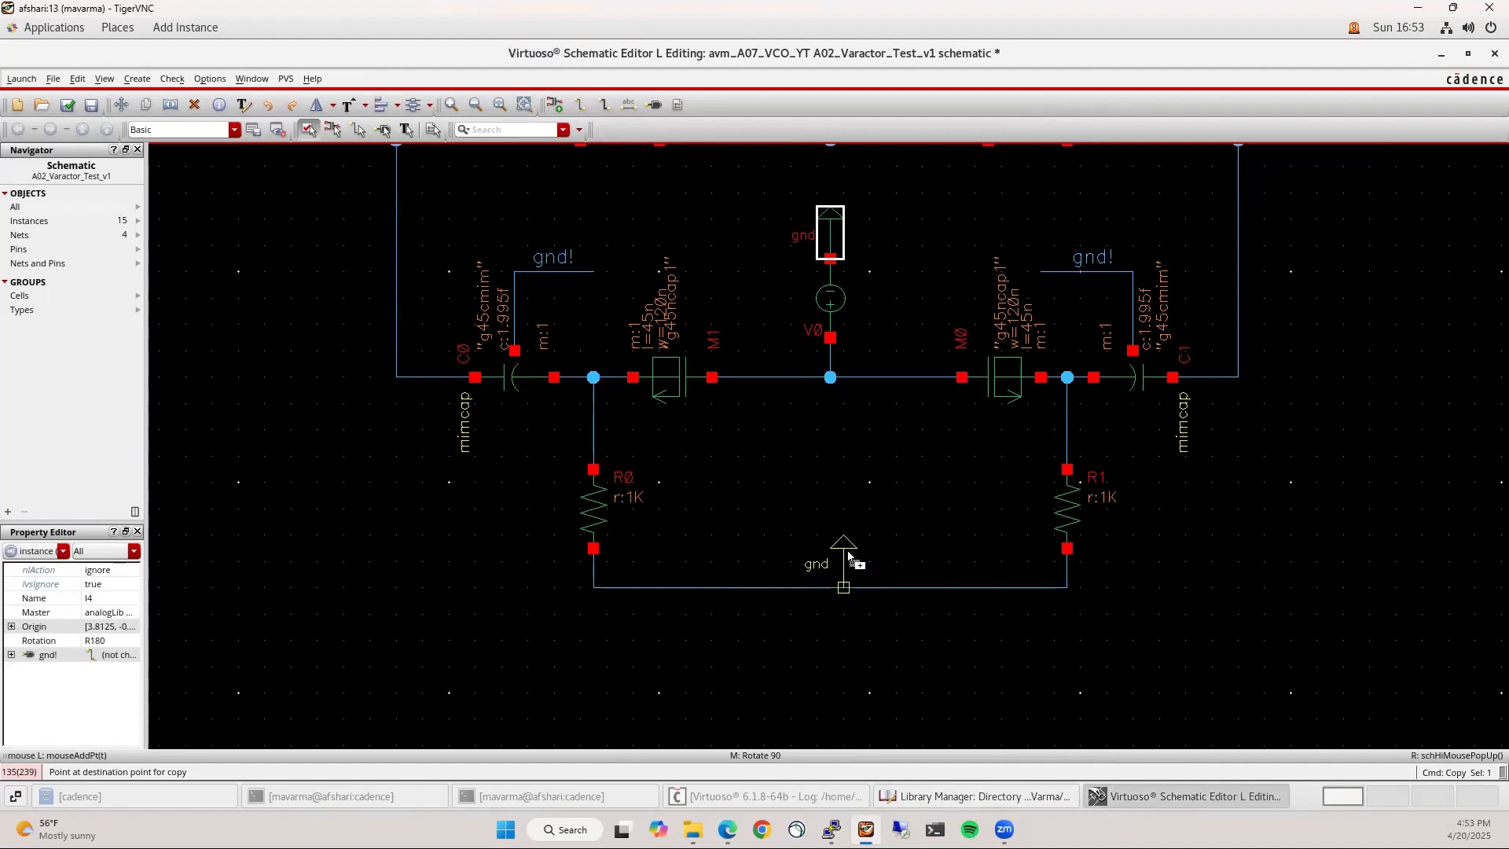
left_click(849, 556)
key("f")
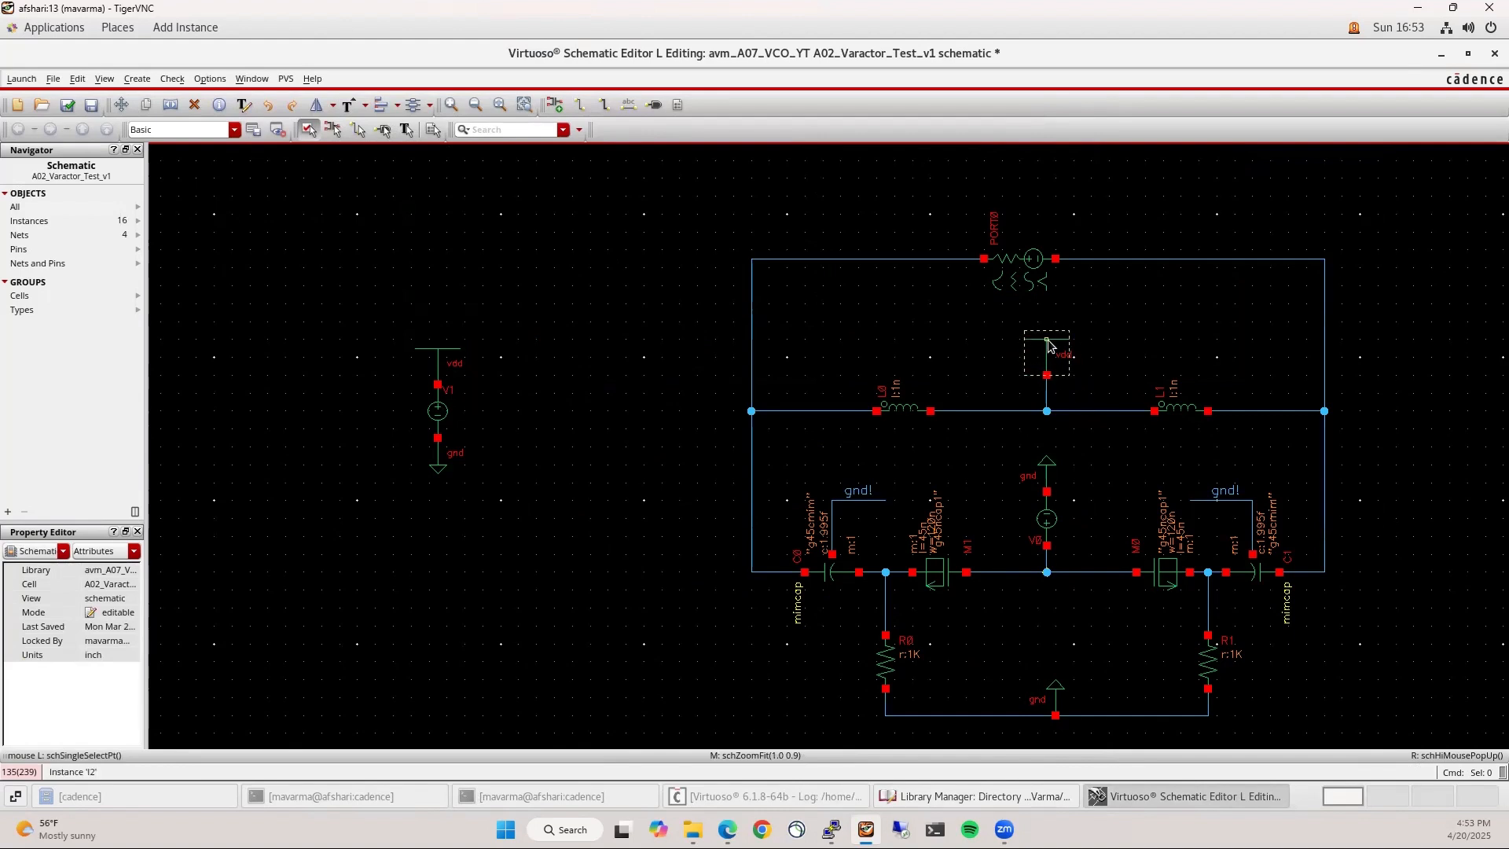
Set source V1's DC voltage to 1 V
left_click(448, 415)
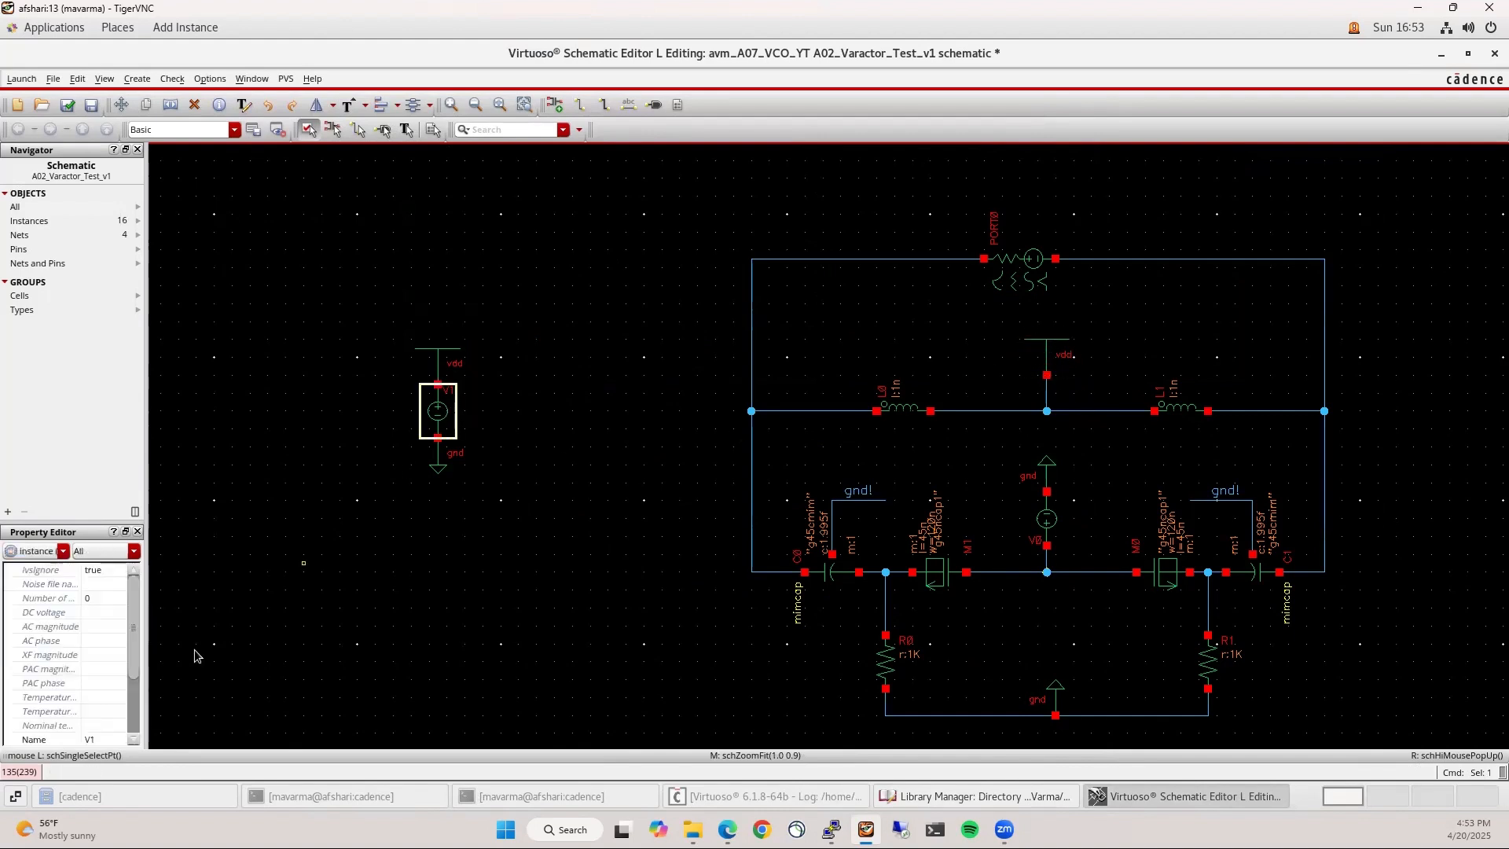
left_click(103, 612)
key("Return")
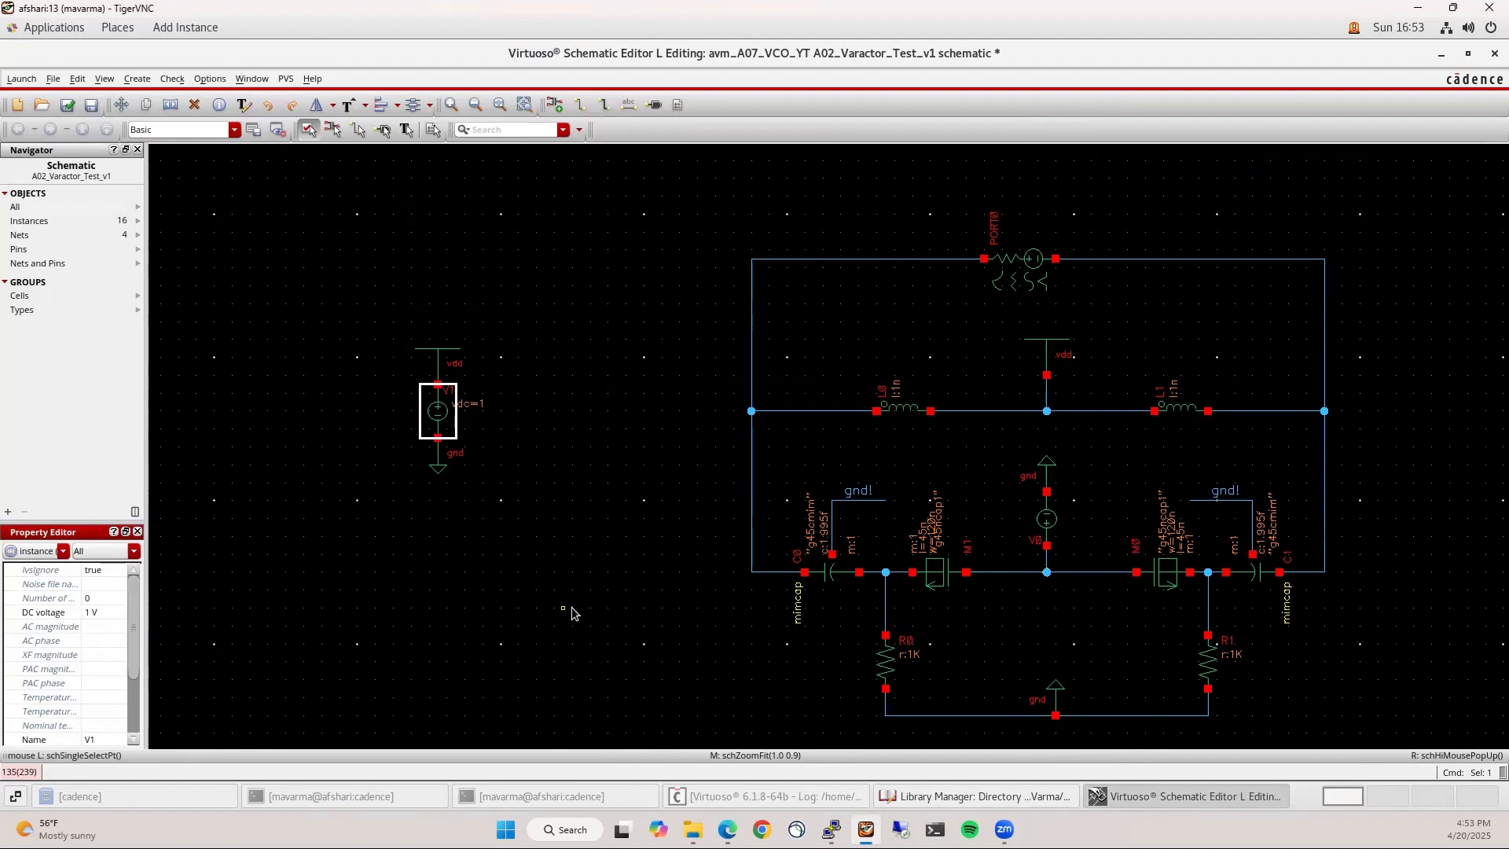
Set source V0's DC voltage to the design variable V_moscap
left_click(1046, 519)
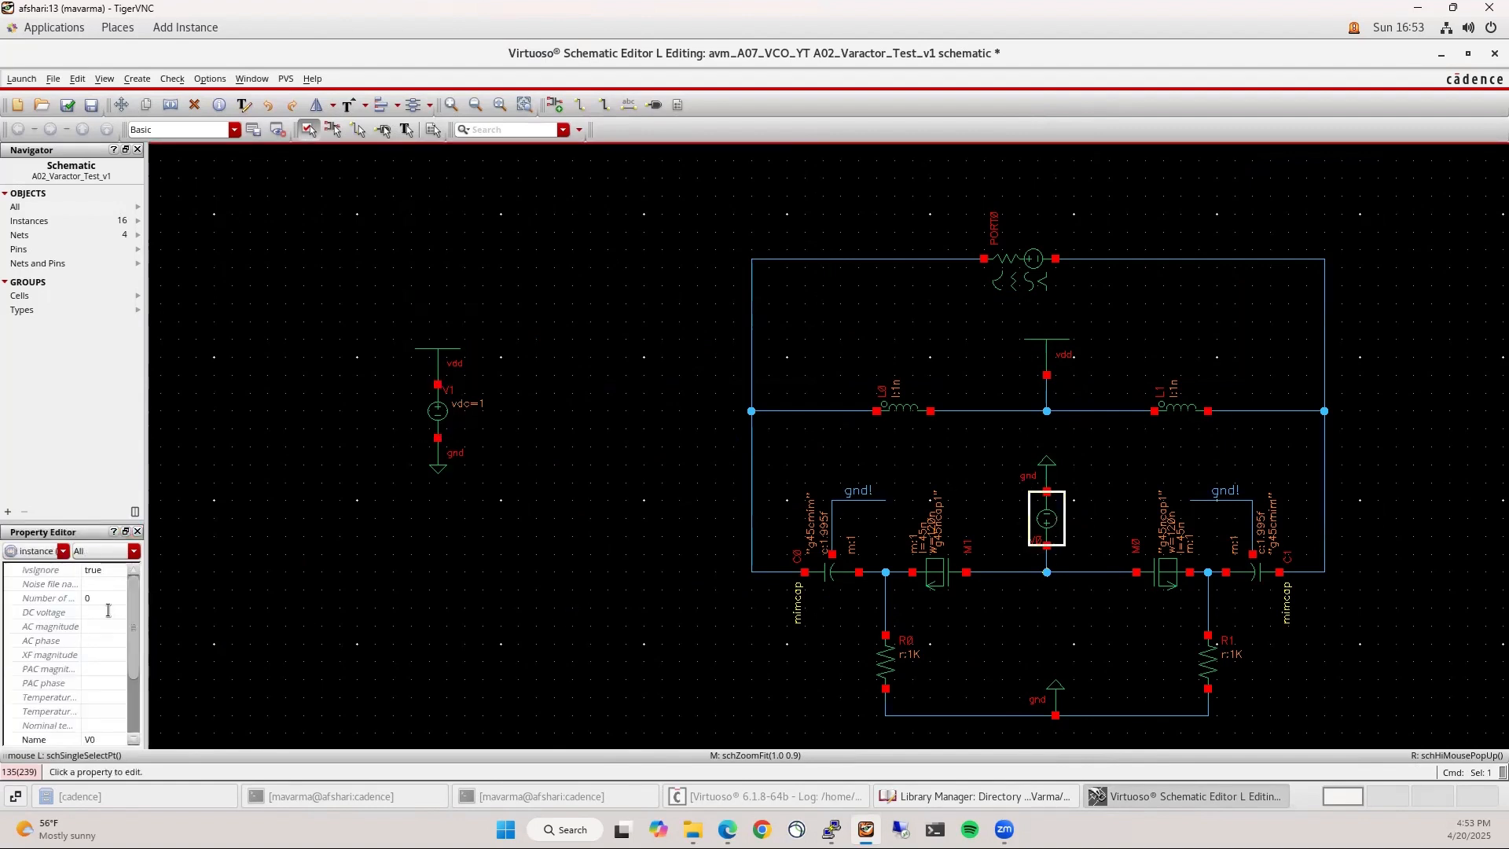
left_click(107, 611)
type("V_moscap")
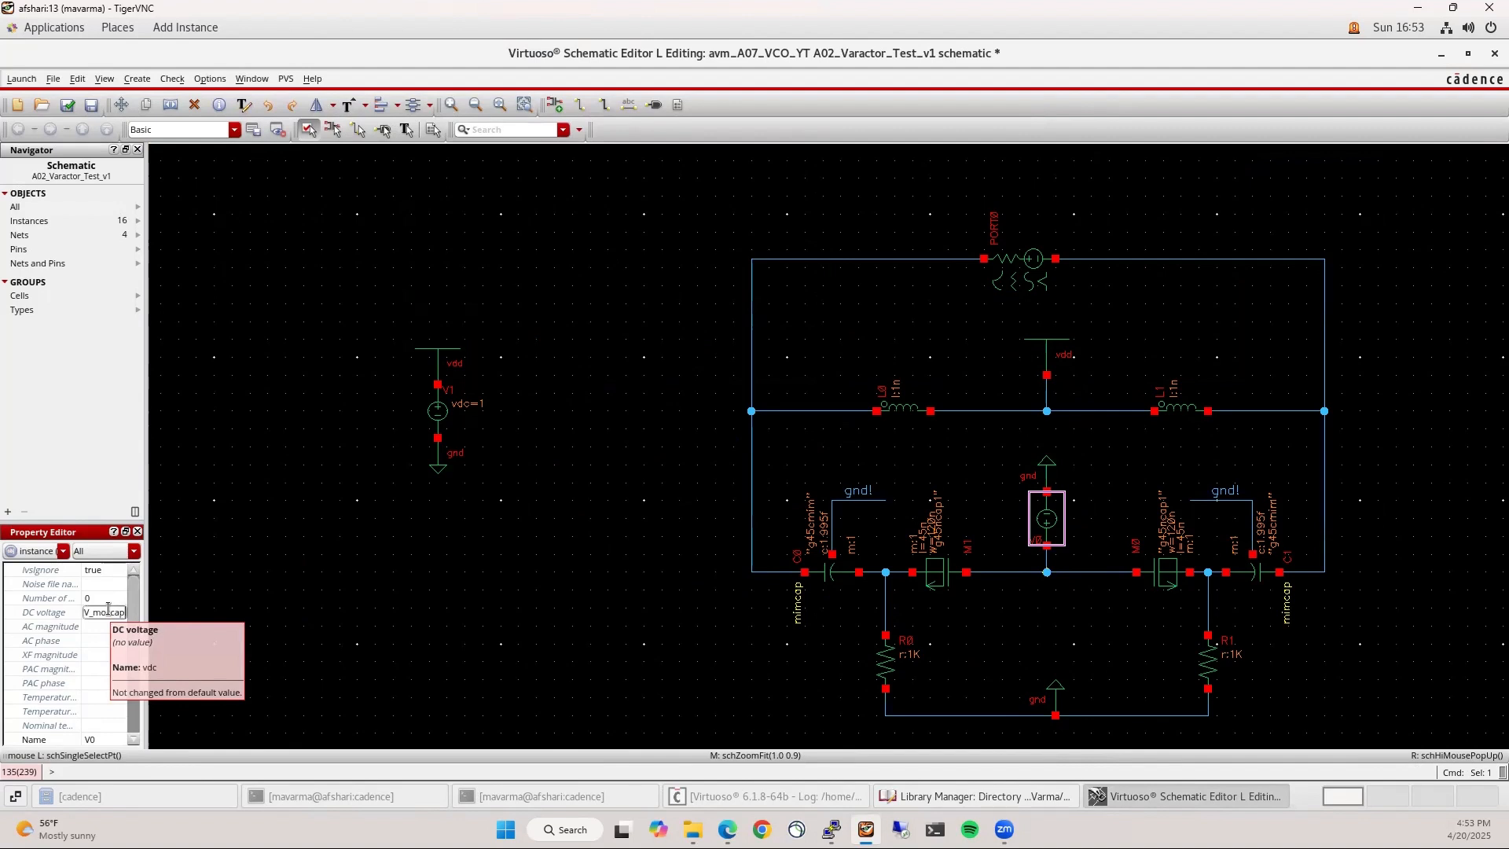
key("Return")
left_click(564, 674)
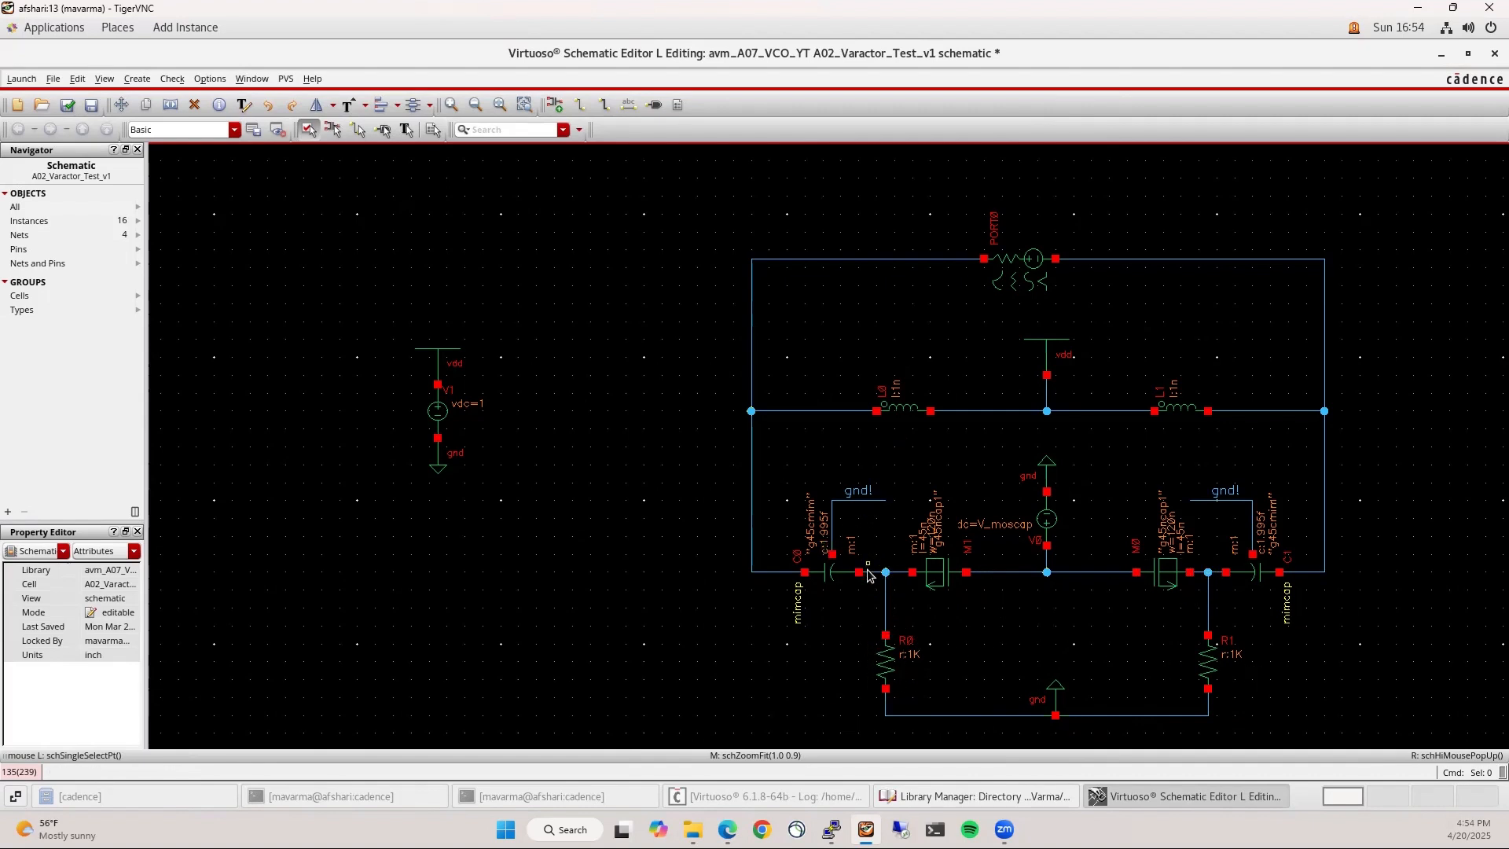
Give capacitors C0 and C1 width Var_MIM_W and multiplier Var_MIM_N in the Property Editor
left_click(948, 578)
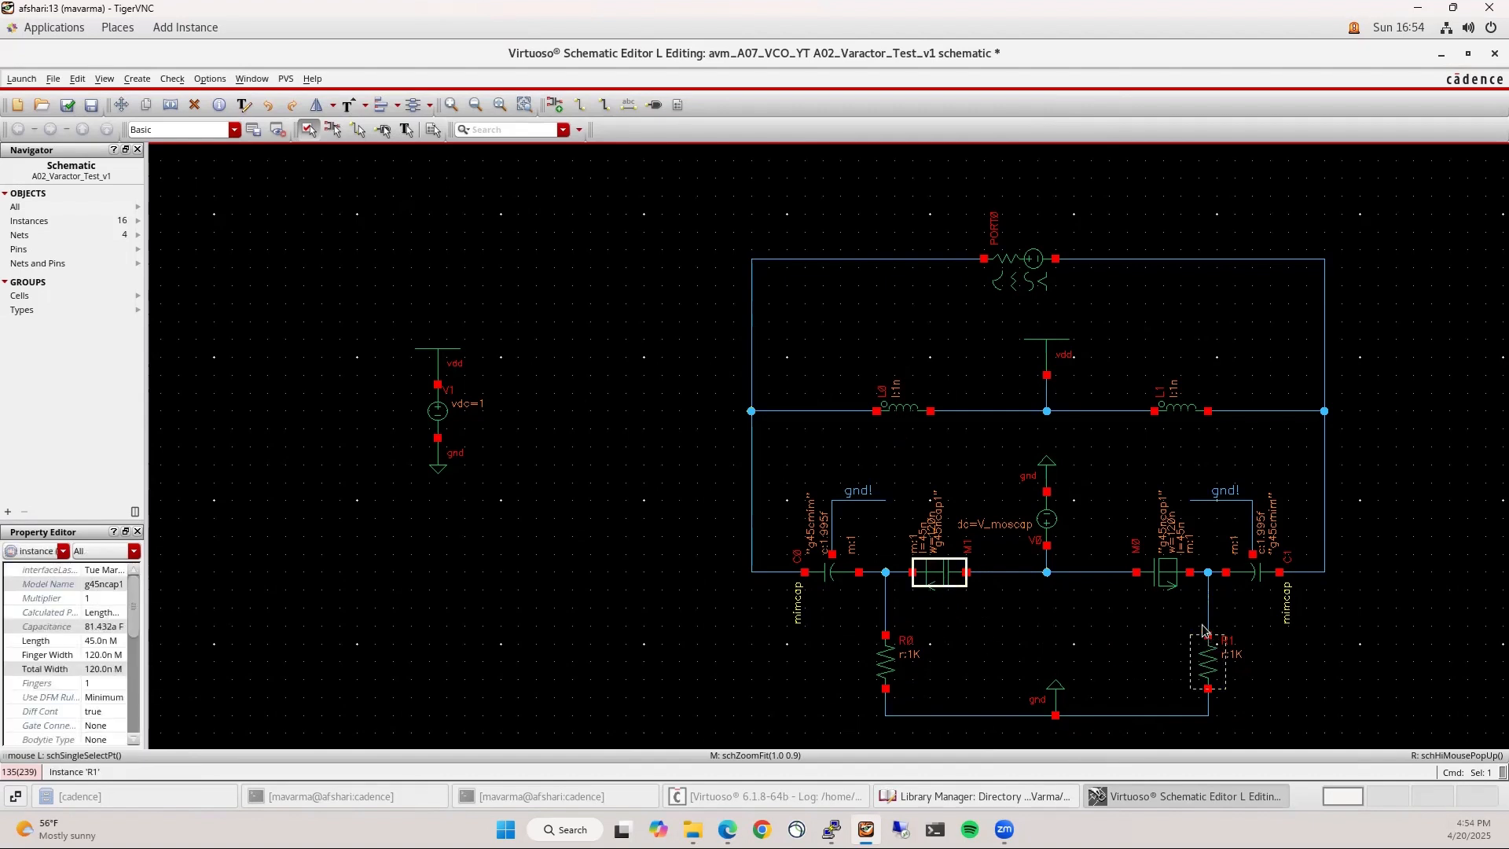
left_click(1055, 644)
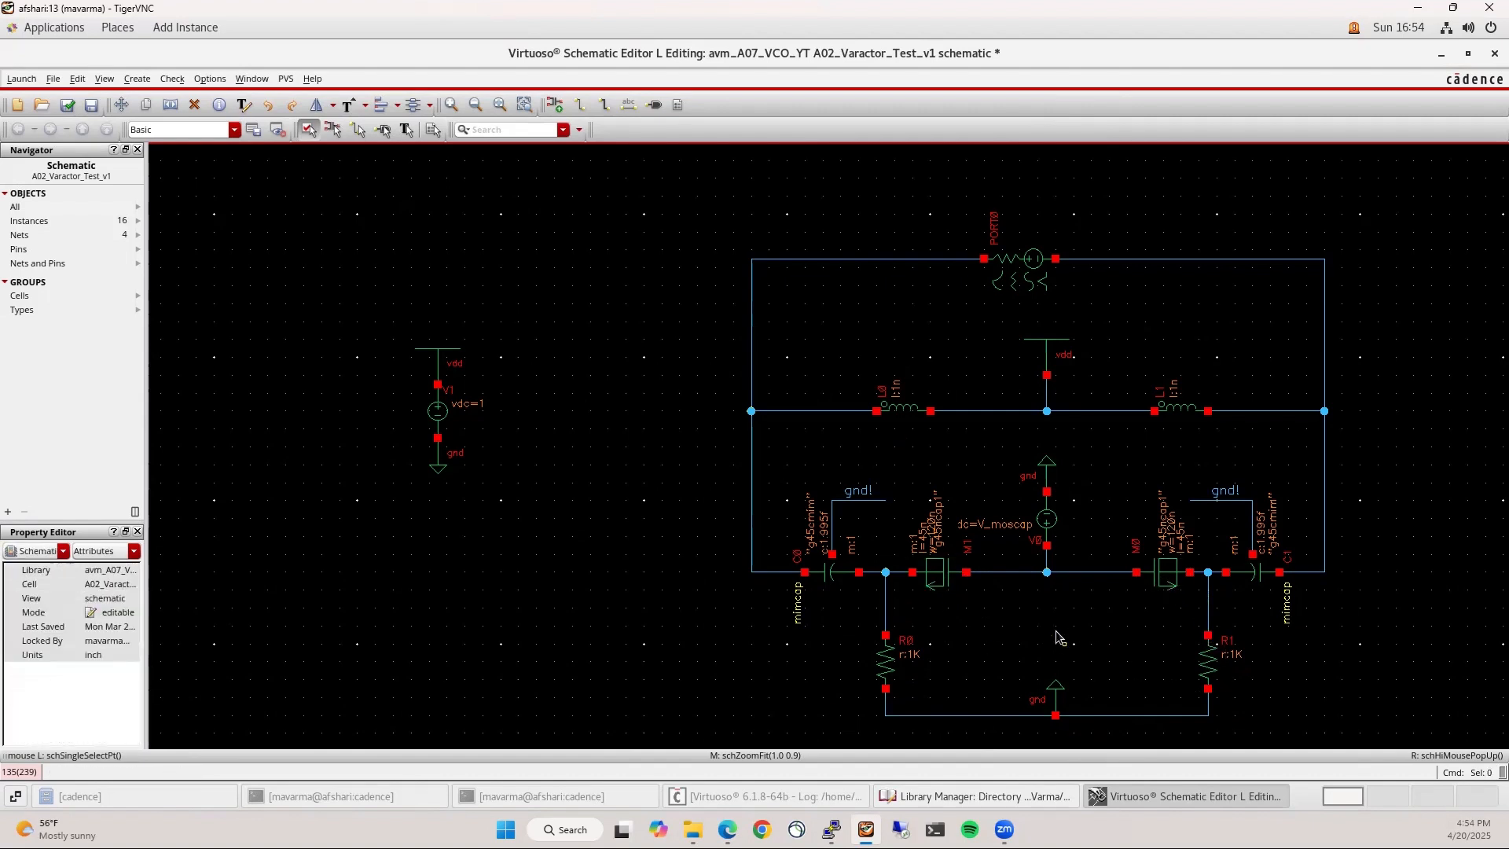
left_click(831, 572)
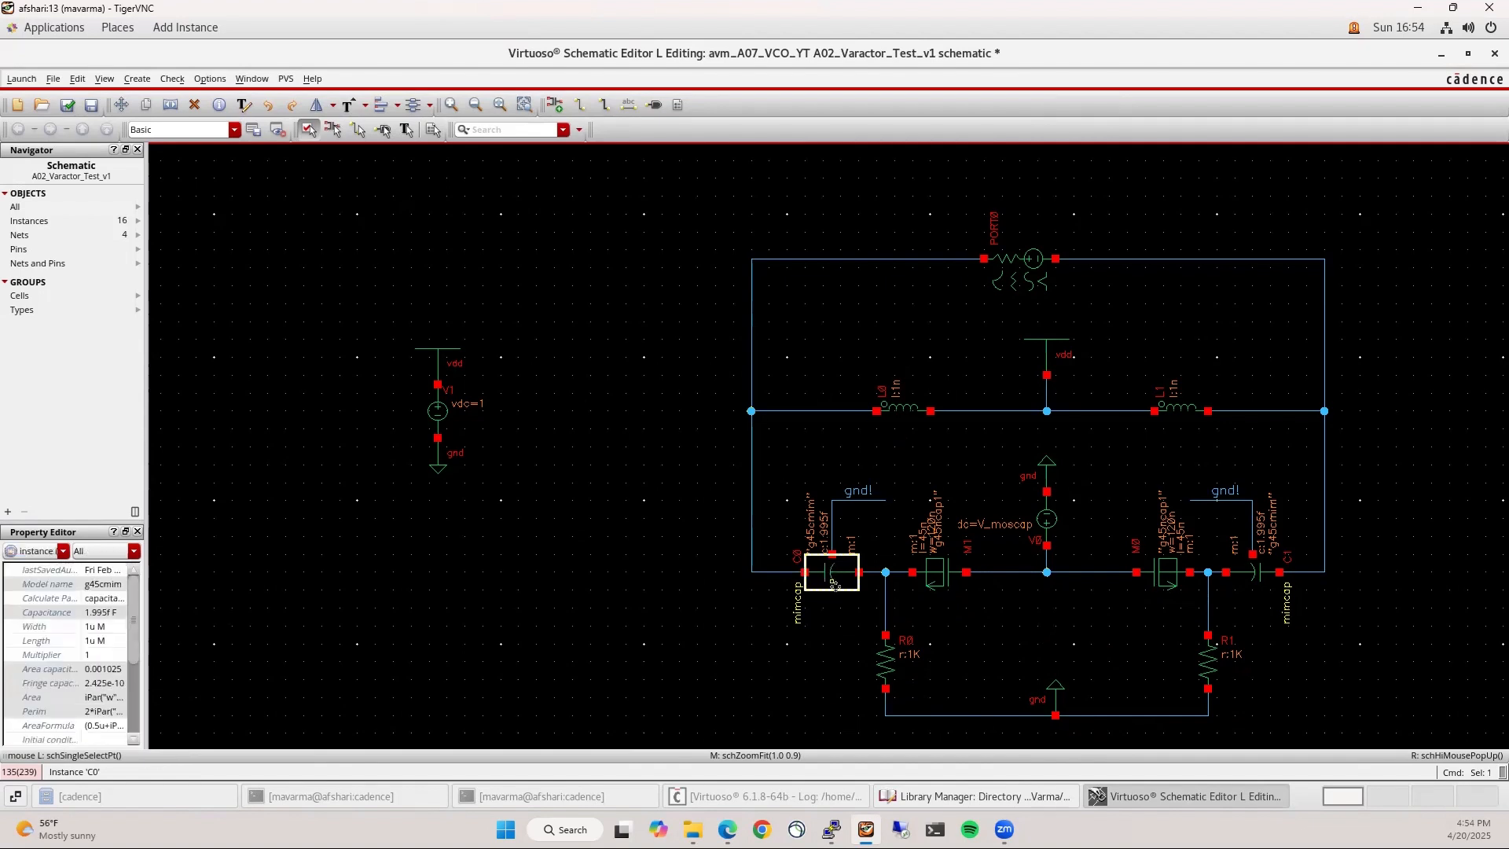
left_click(1256, 579, "shift")
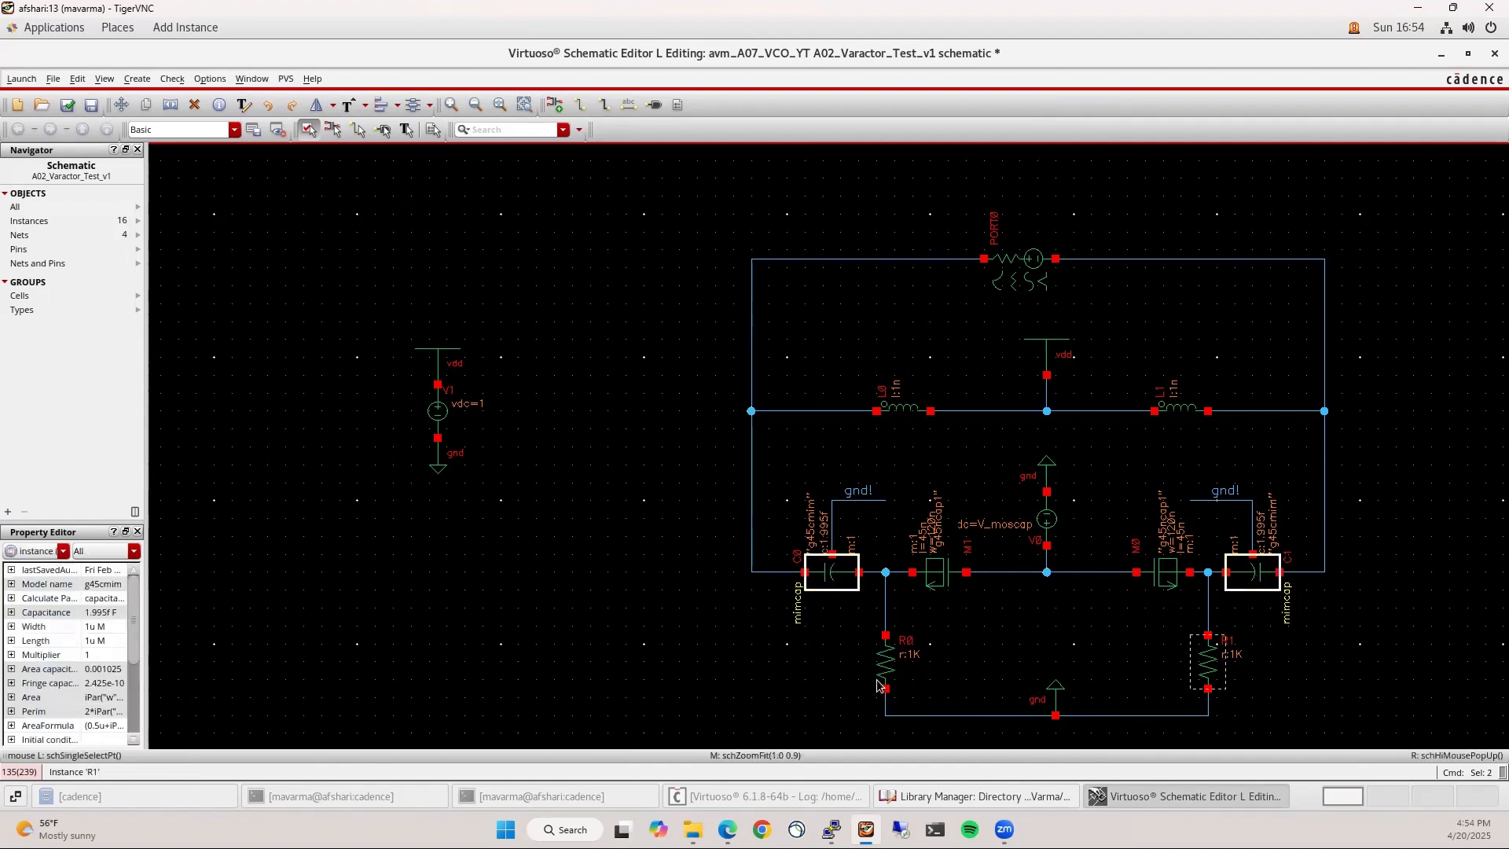
left_click(120, 628)
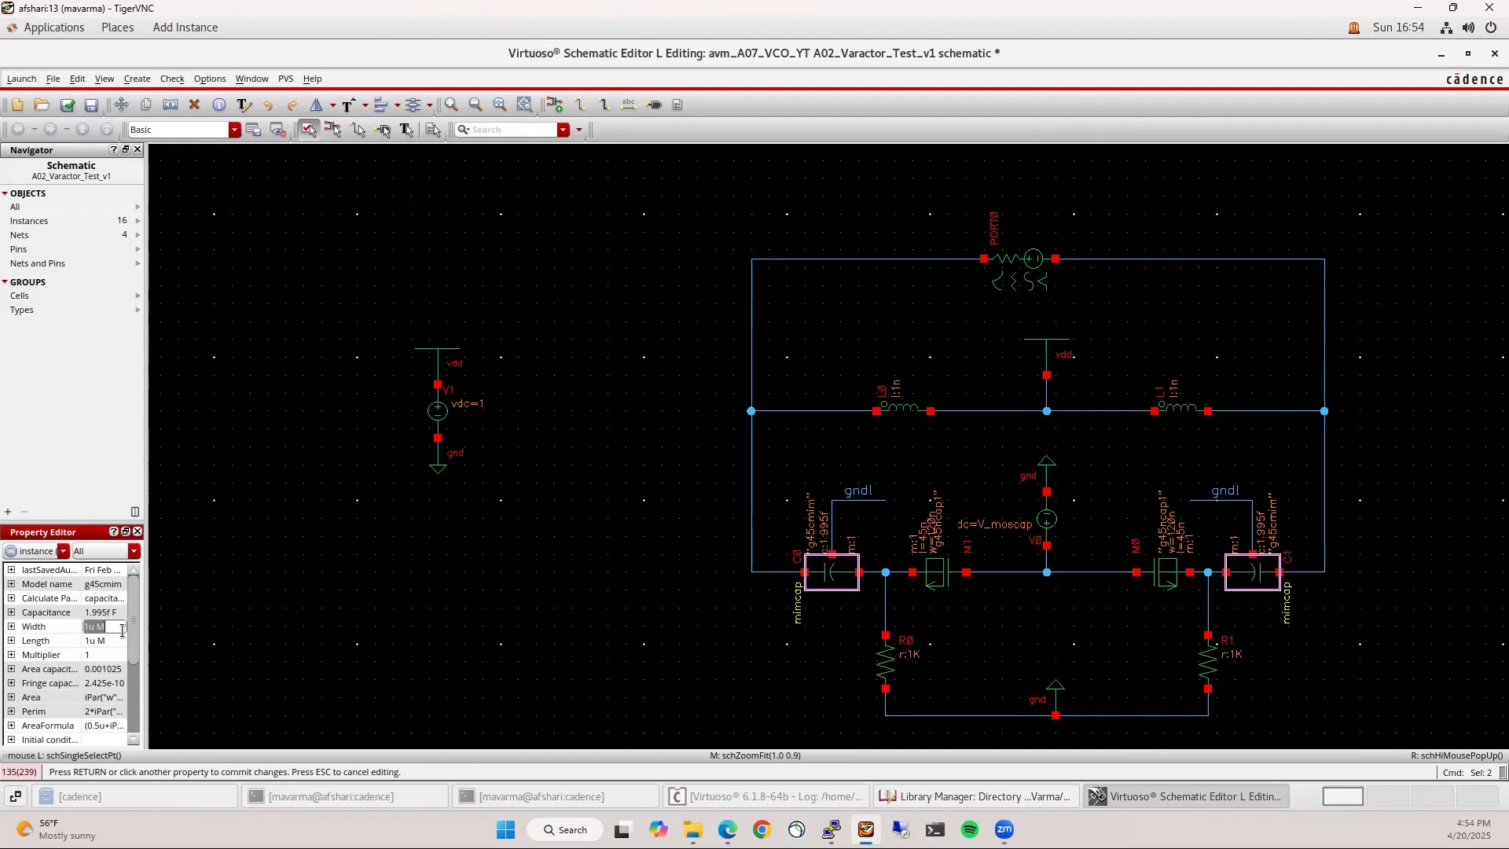
type("Va")
key("BackSpace")
key("BackSpace")
key("BackSpace")
key("BackSpace")
type("IM")
key("Return")
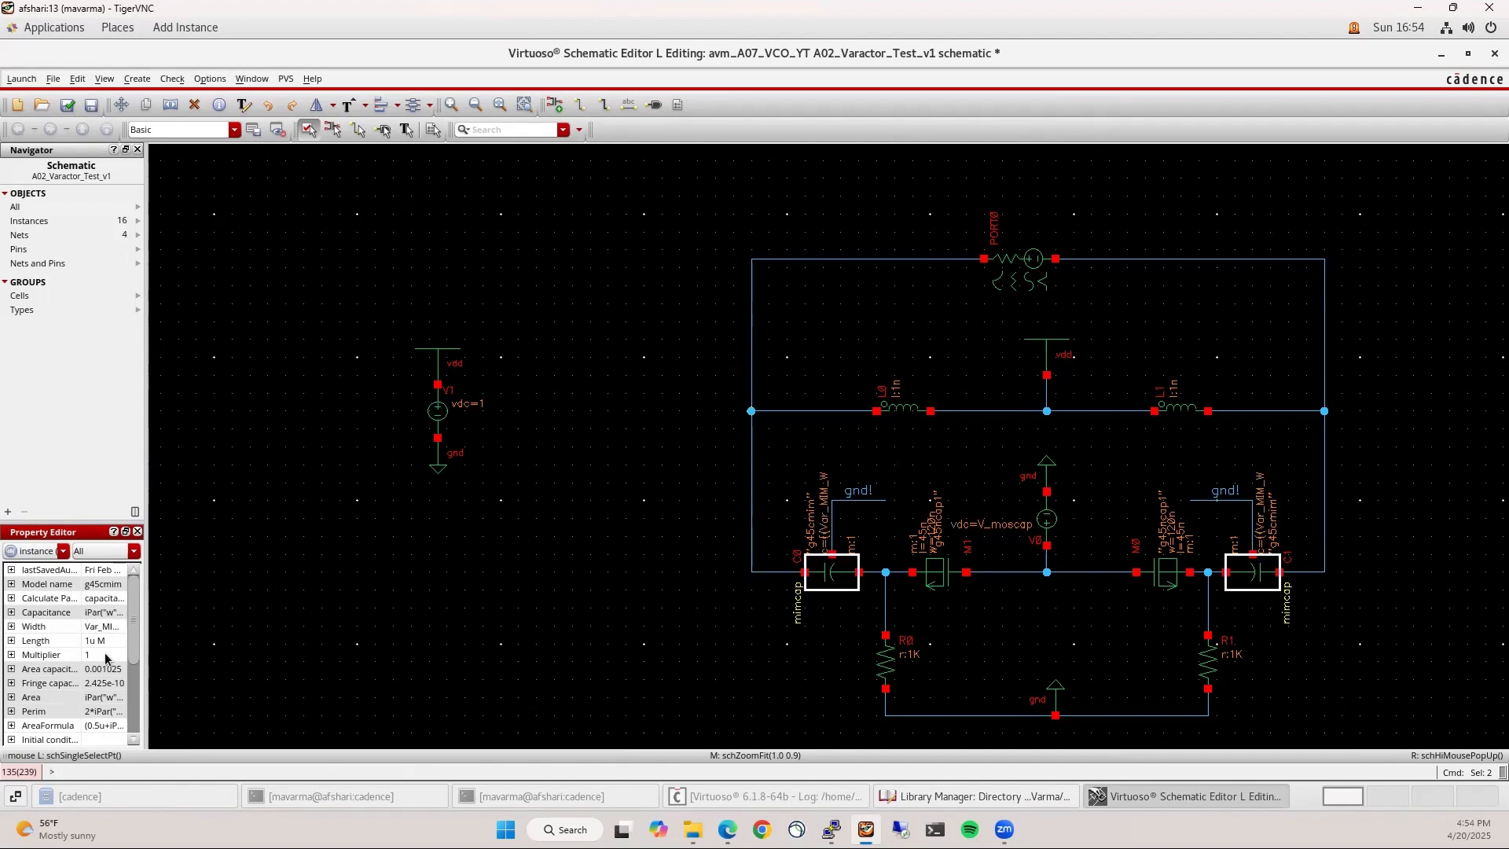
left_click(104, 654)
type("Var_")
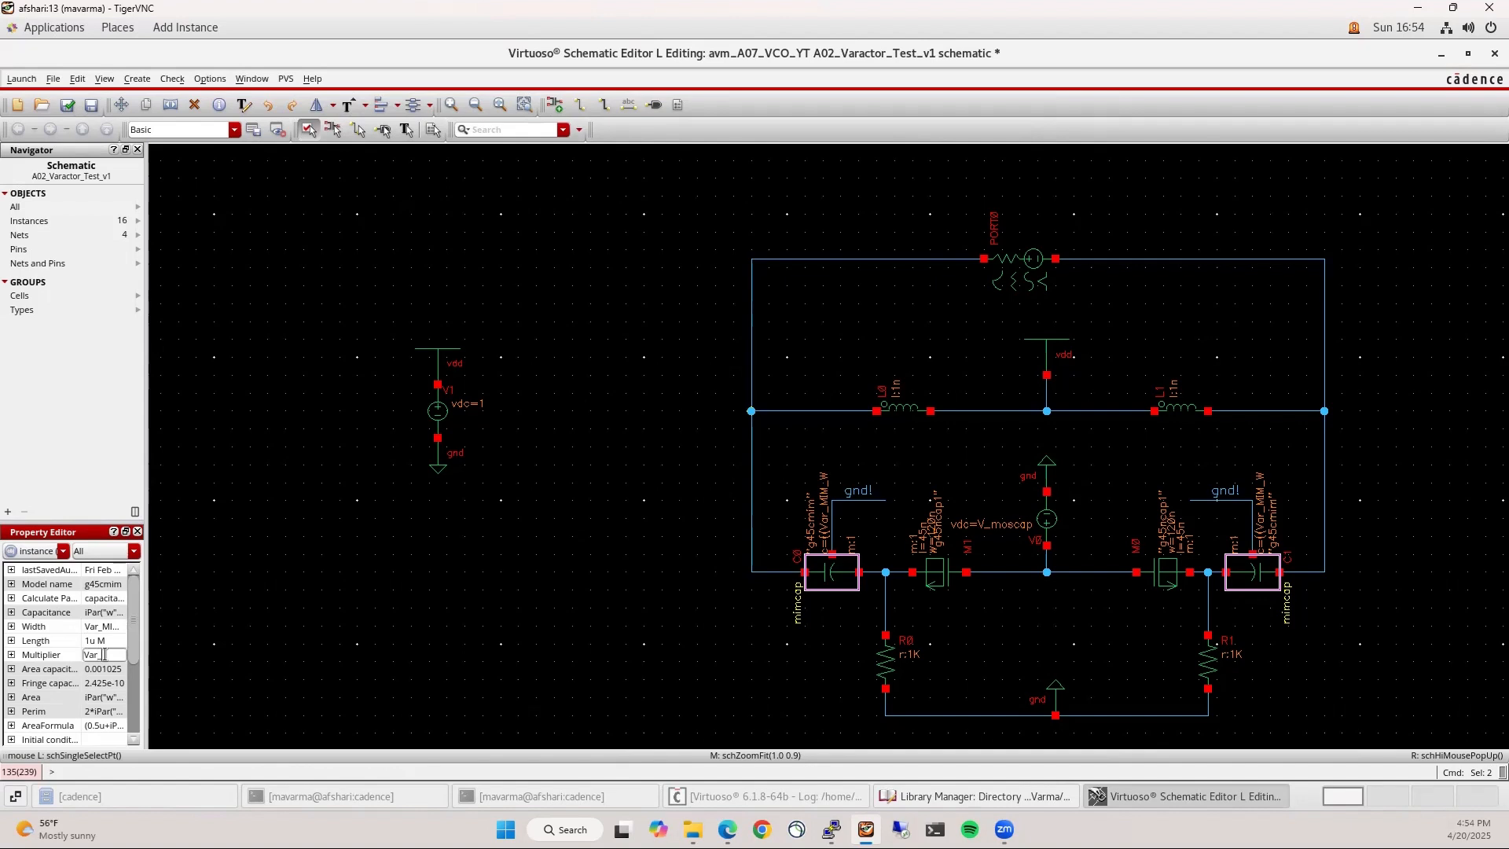
type("MIM_N")
key("Return")
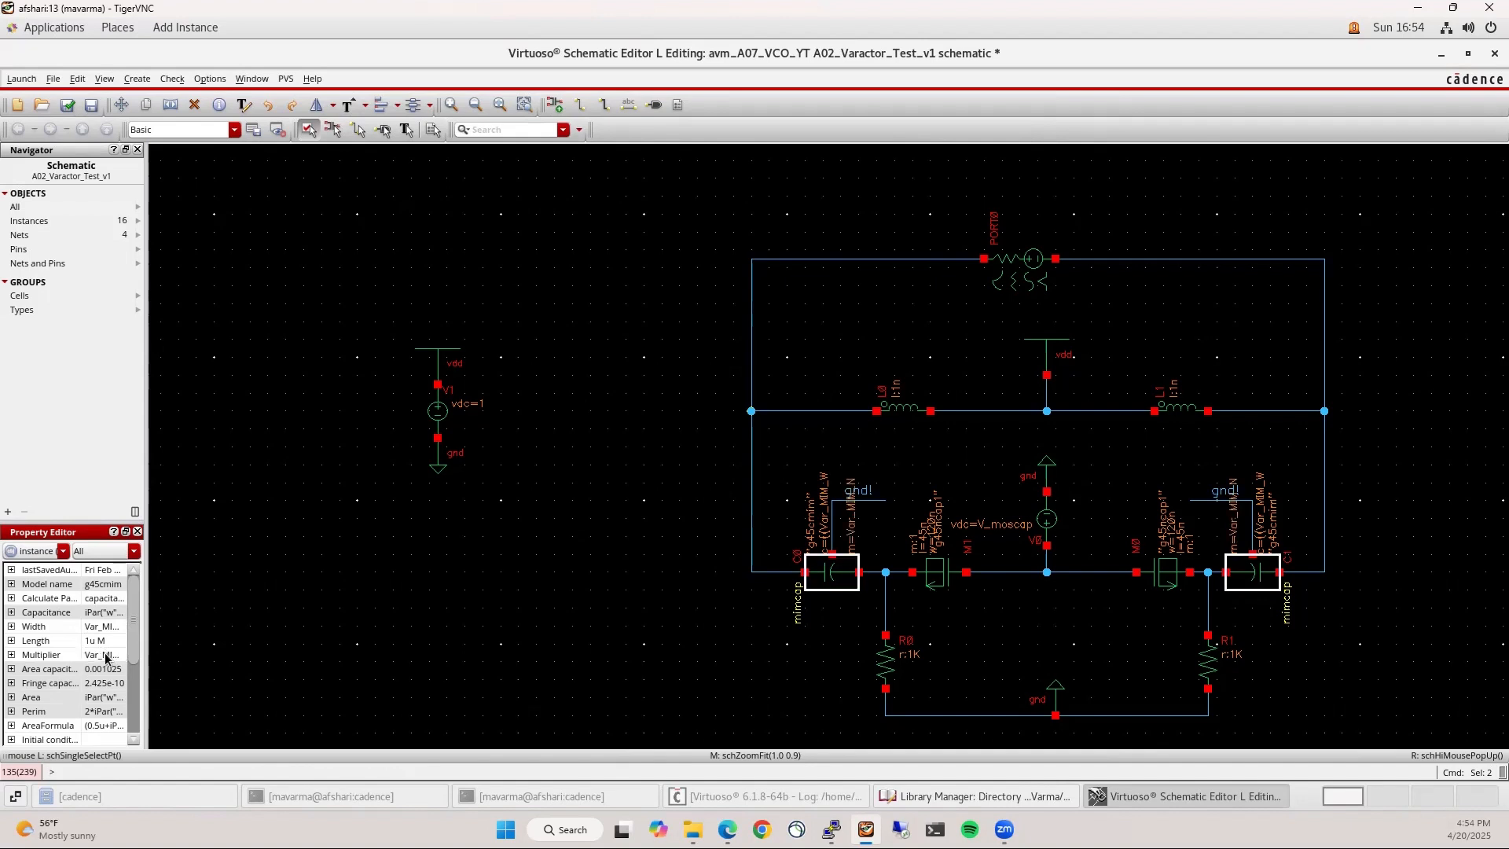
Set varactors M0 and M1 to finger width Var_MOS_W and multiplier Var_MOS_N
left_click(975, 609)
left_click(951, 578)
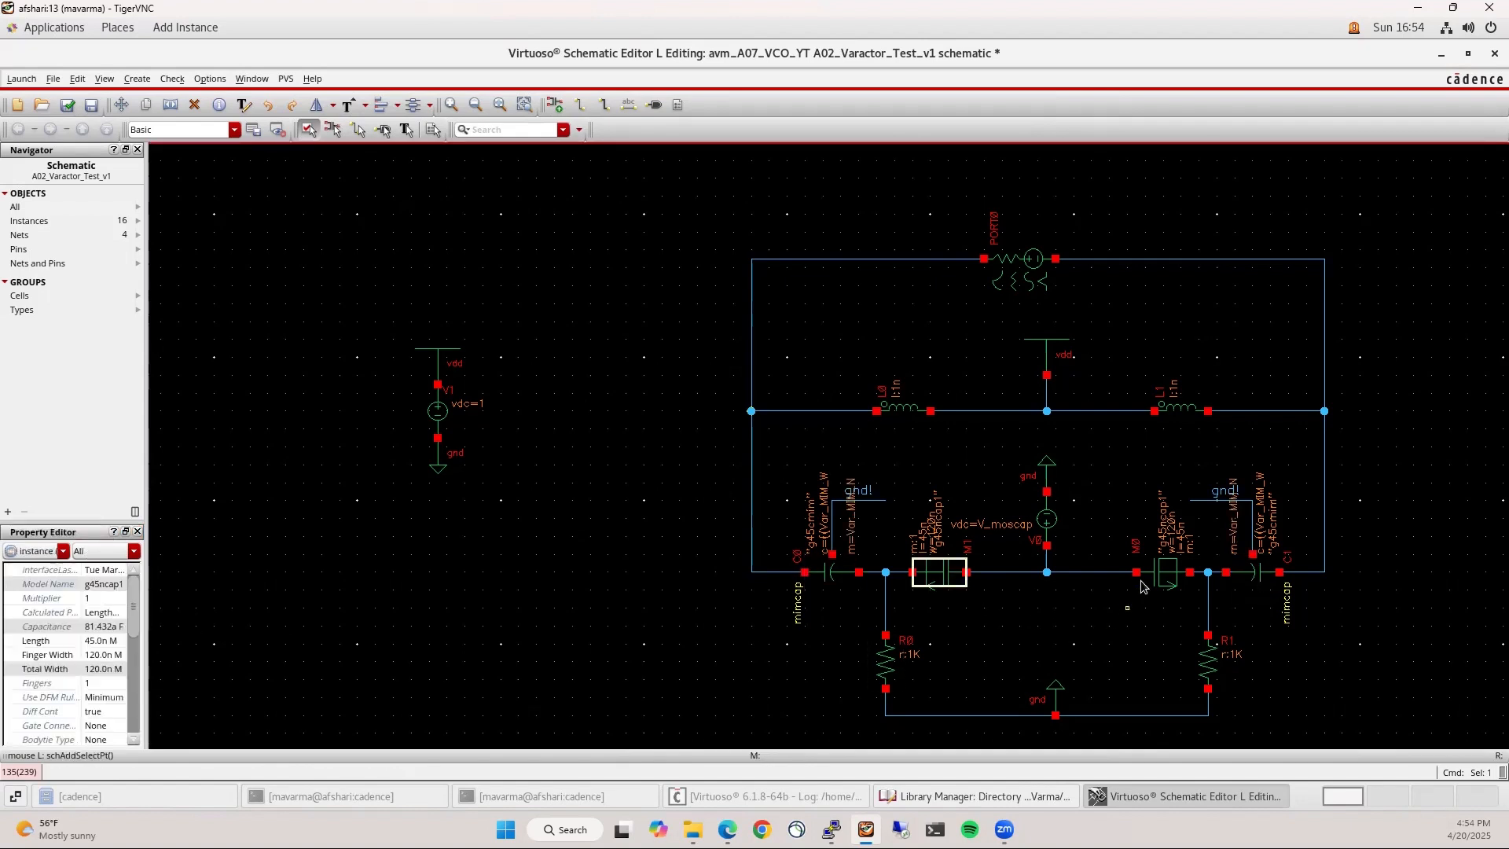
left_click(1162, 568, "shift")
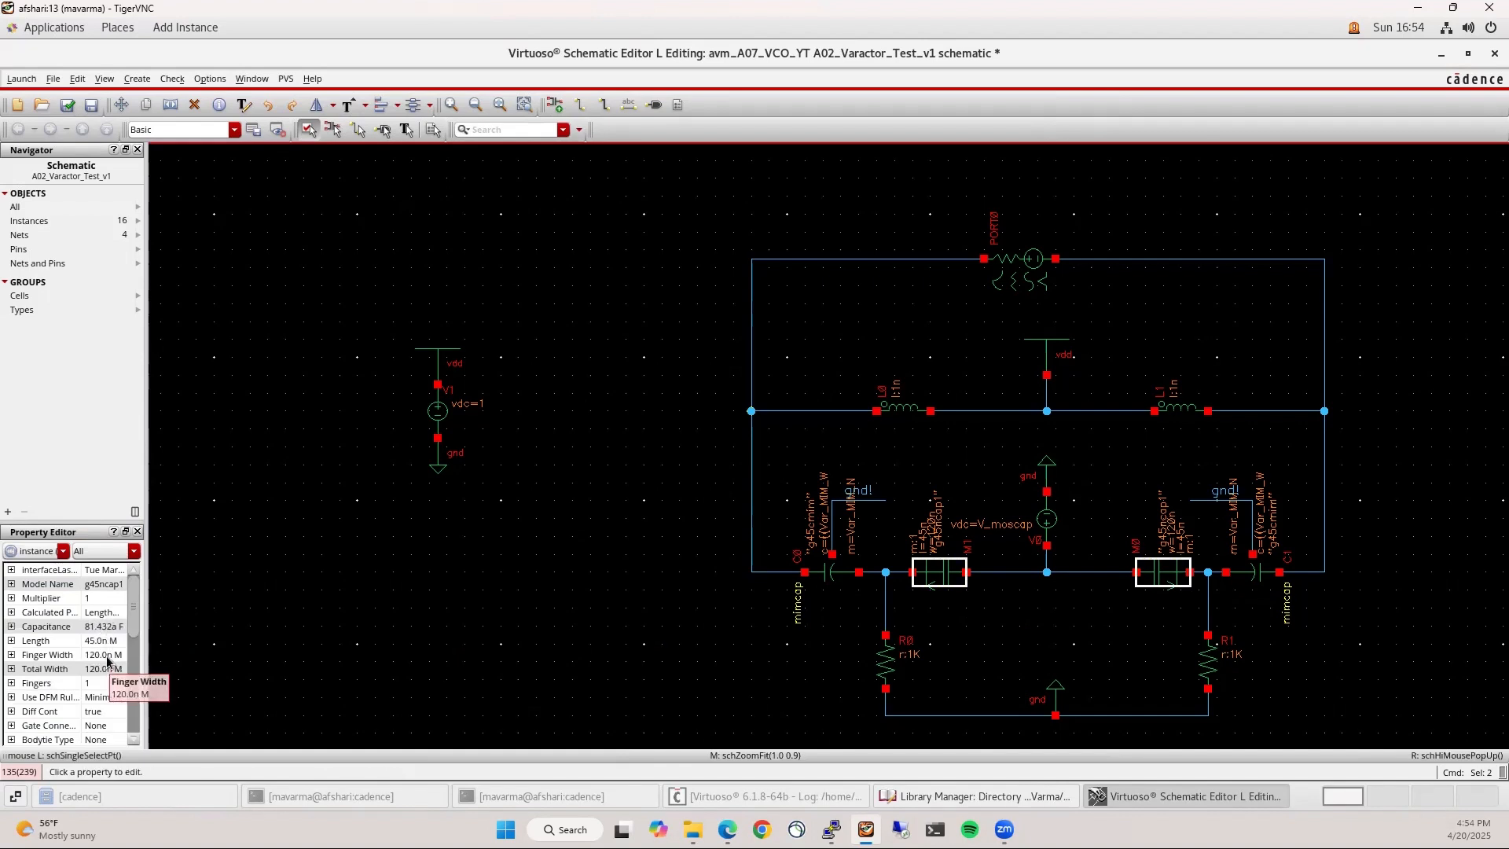
left_click(105, 655)
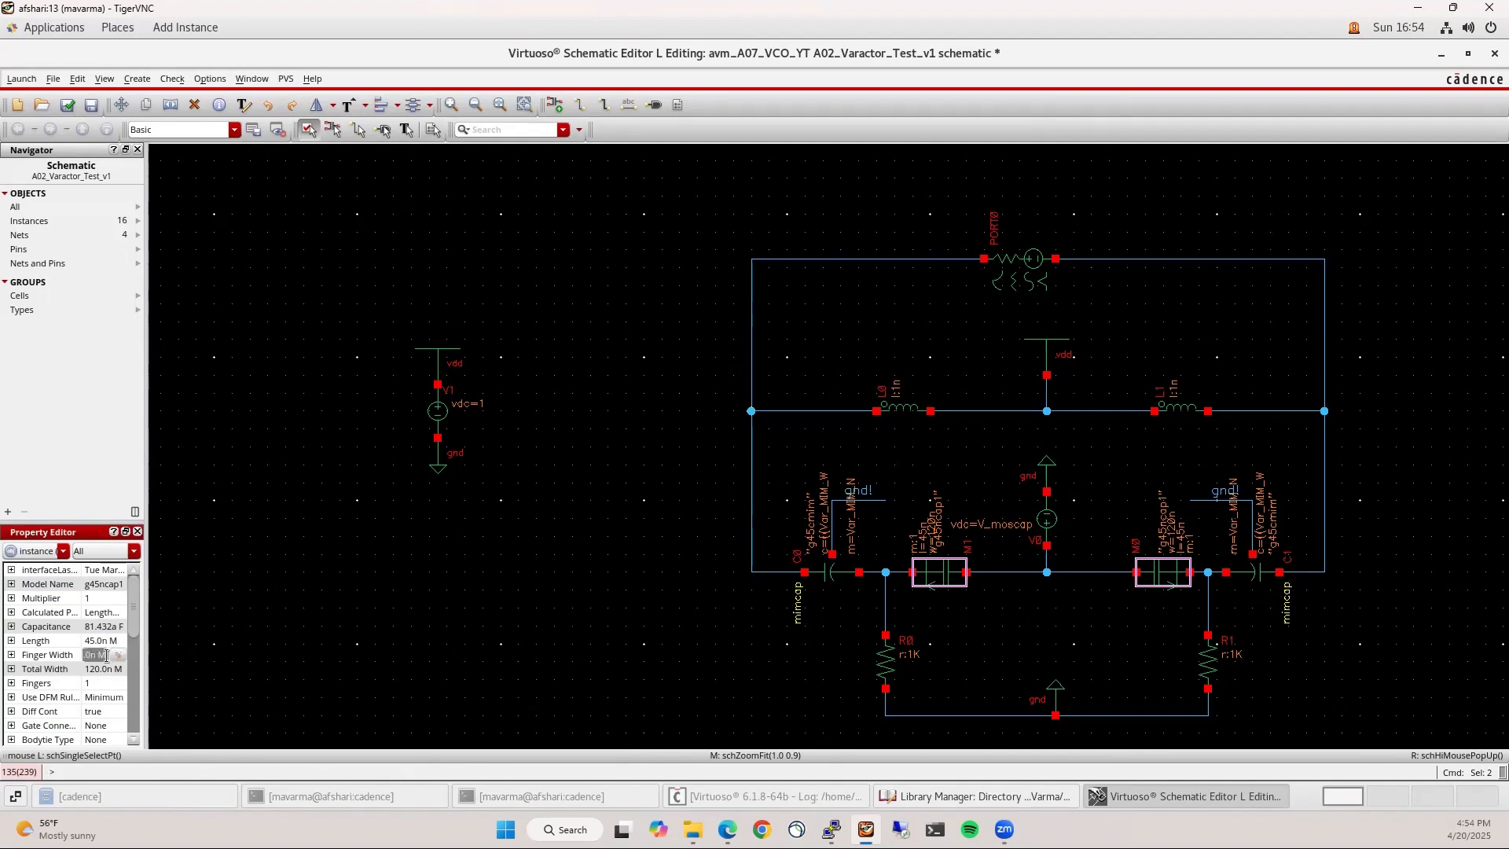
type("Var_")
type("MOS")
type("_W")
key("Return")
left_click(106, 599)
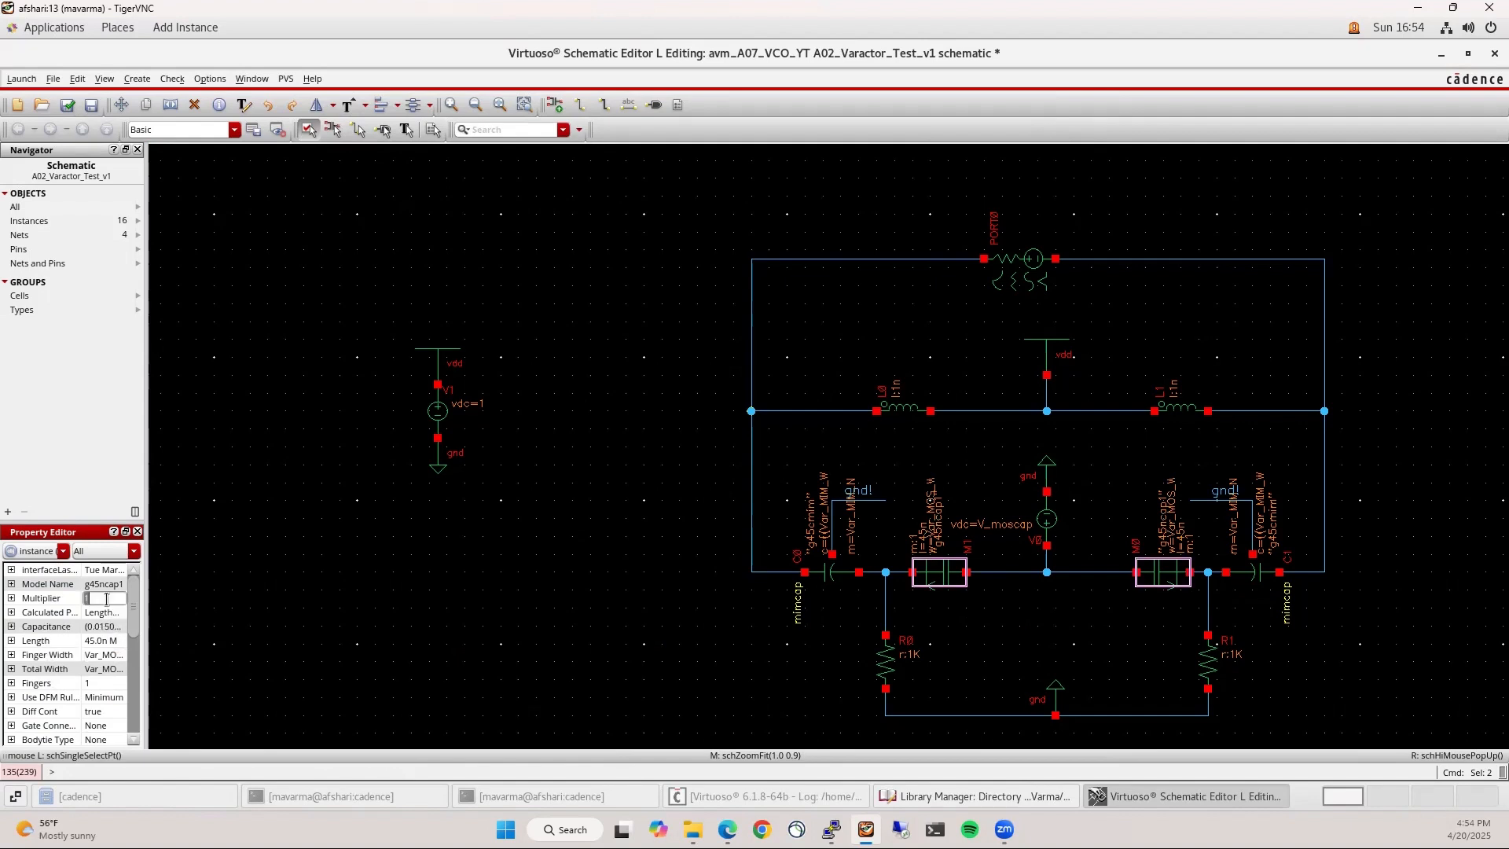
type("Var_MOS_N")
key("Return")
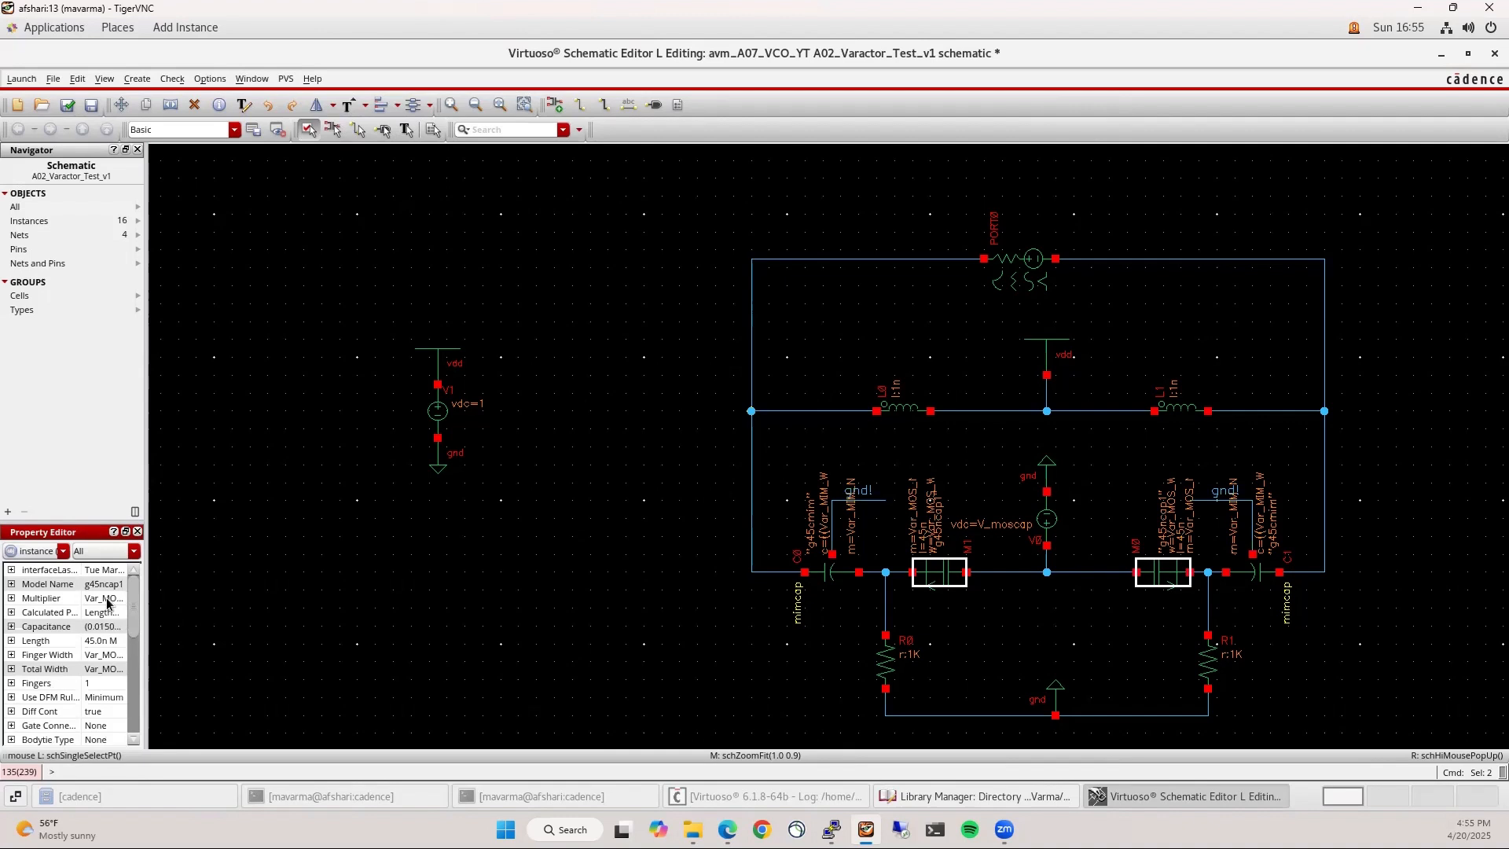
Try a 5K resistance on R0 and R1, then undo it back to 1K
left_click(1003, 670)
left_click(872, 669)
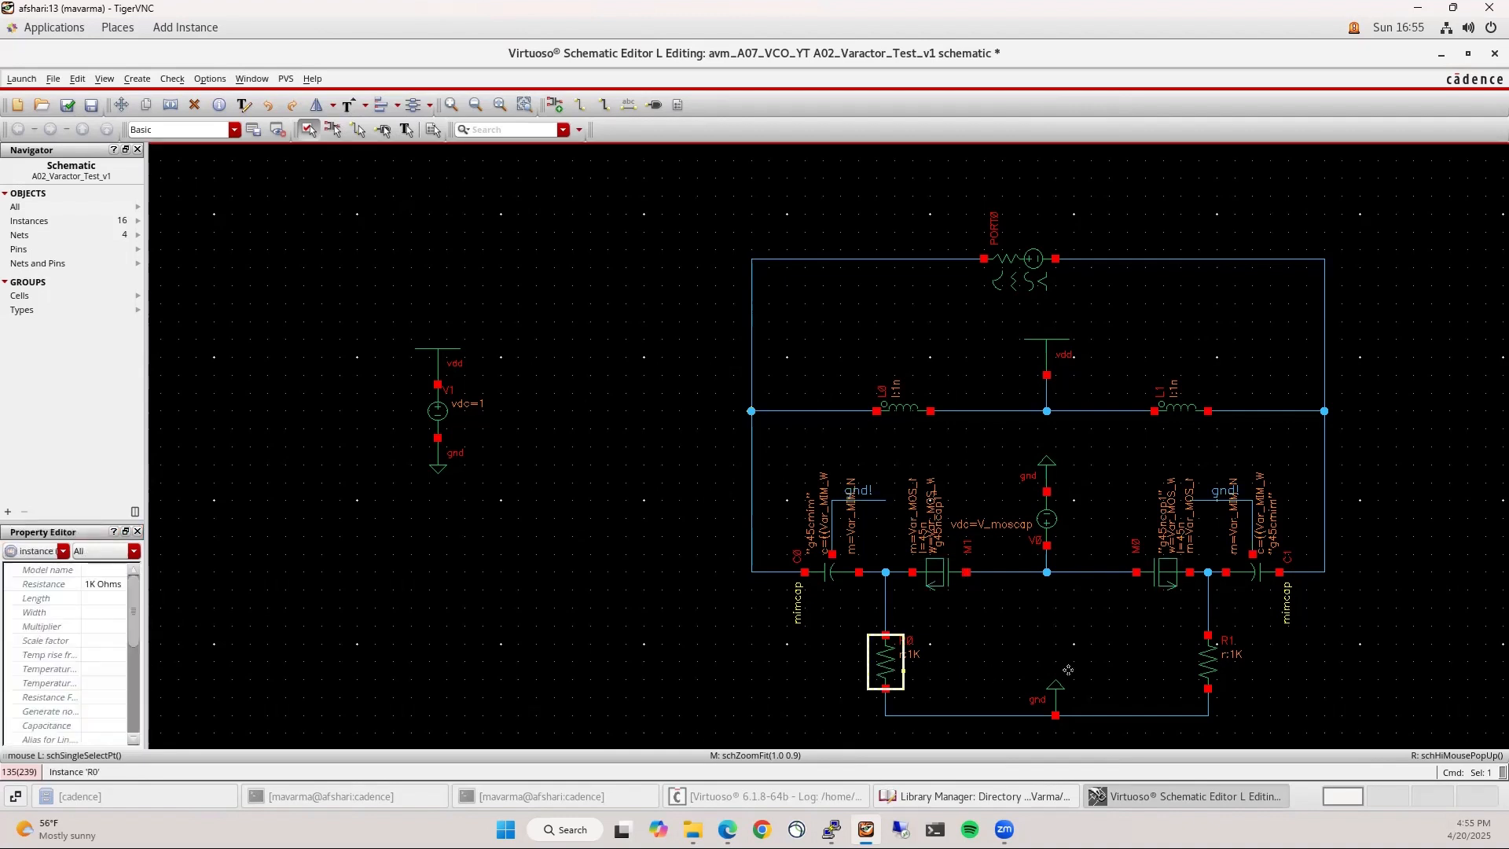
left_click(1198, 668, "shift")
left_click(83, 584)
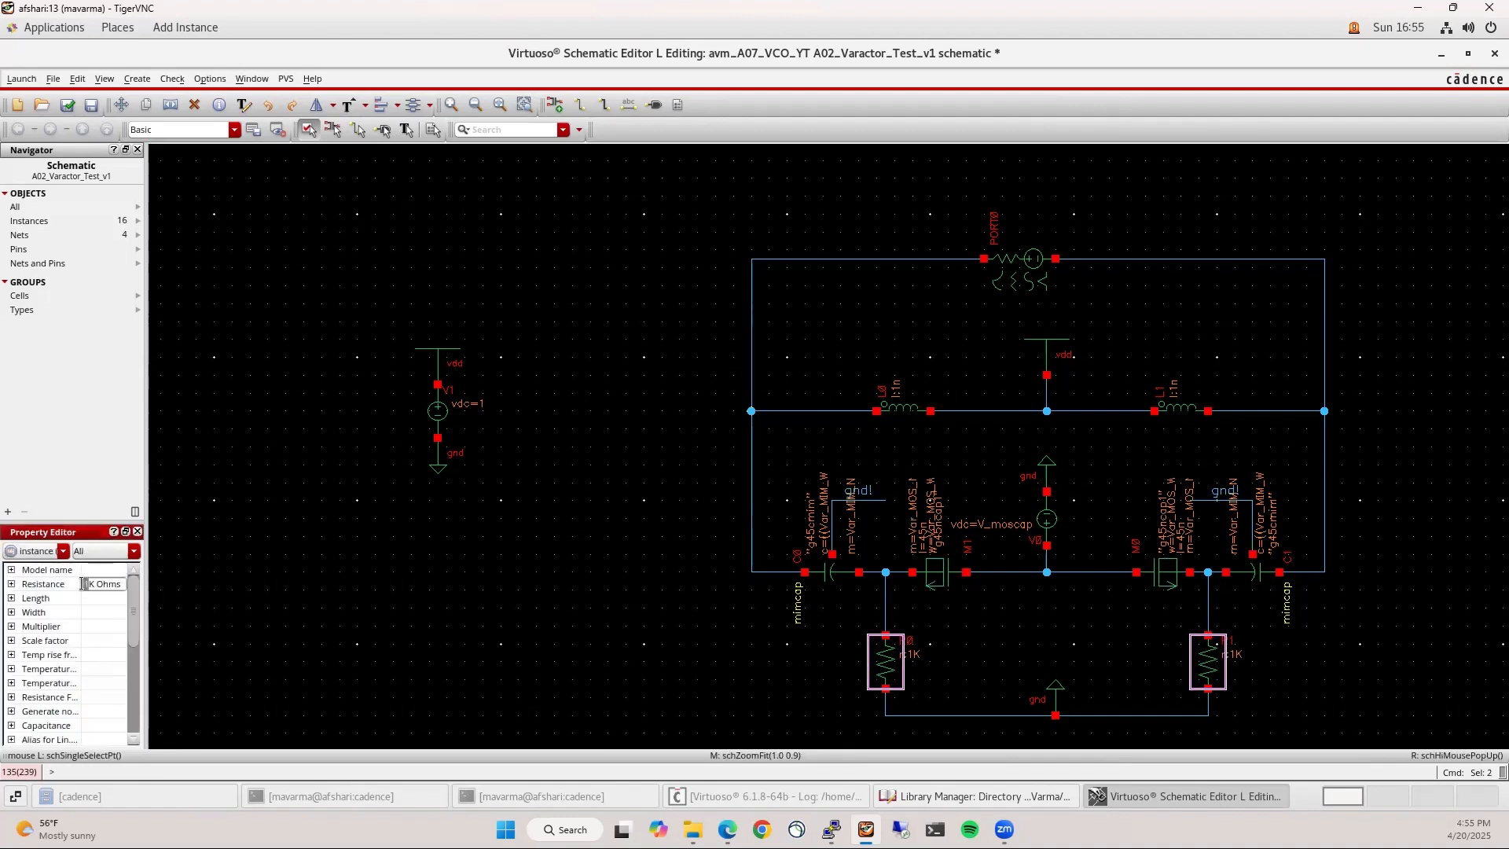
type("5")
key("Return")
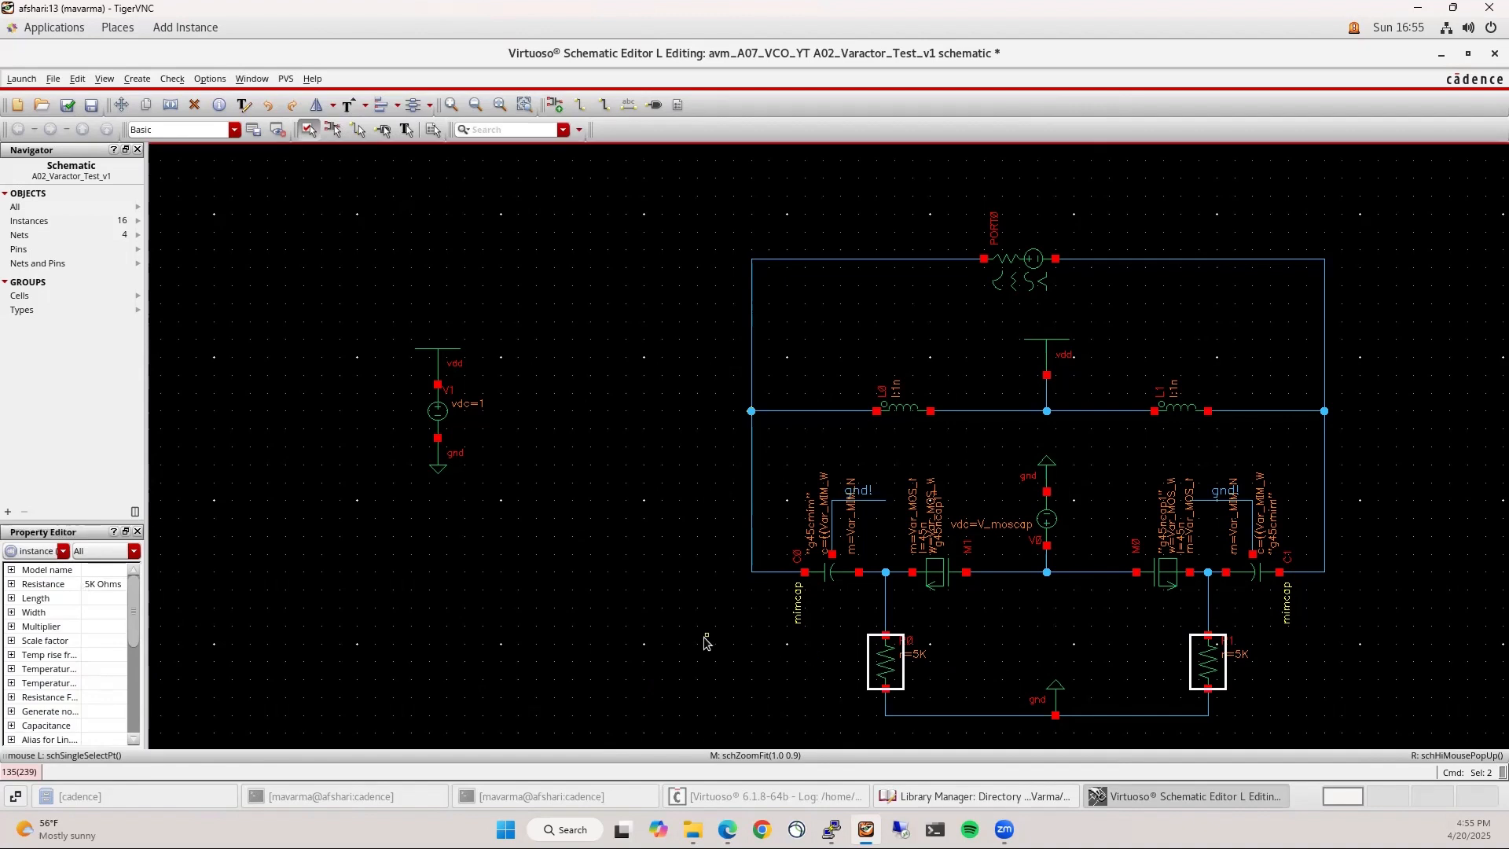
left_click(706, 643)
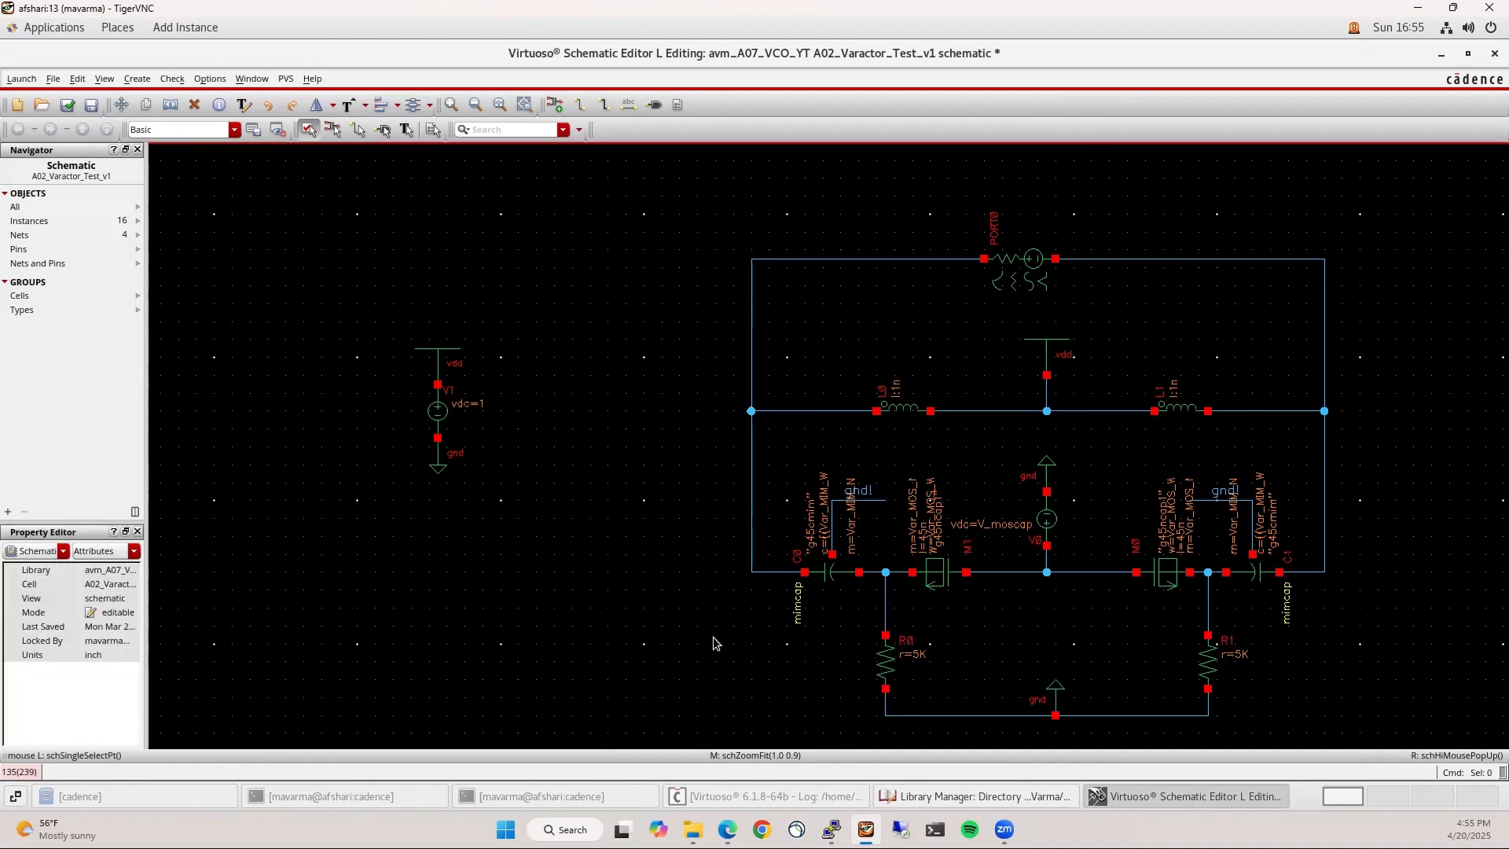
key("u")
Set the inductance of L0 and L1 to 1u
left_click(904, 405)
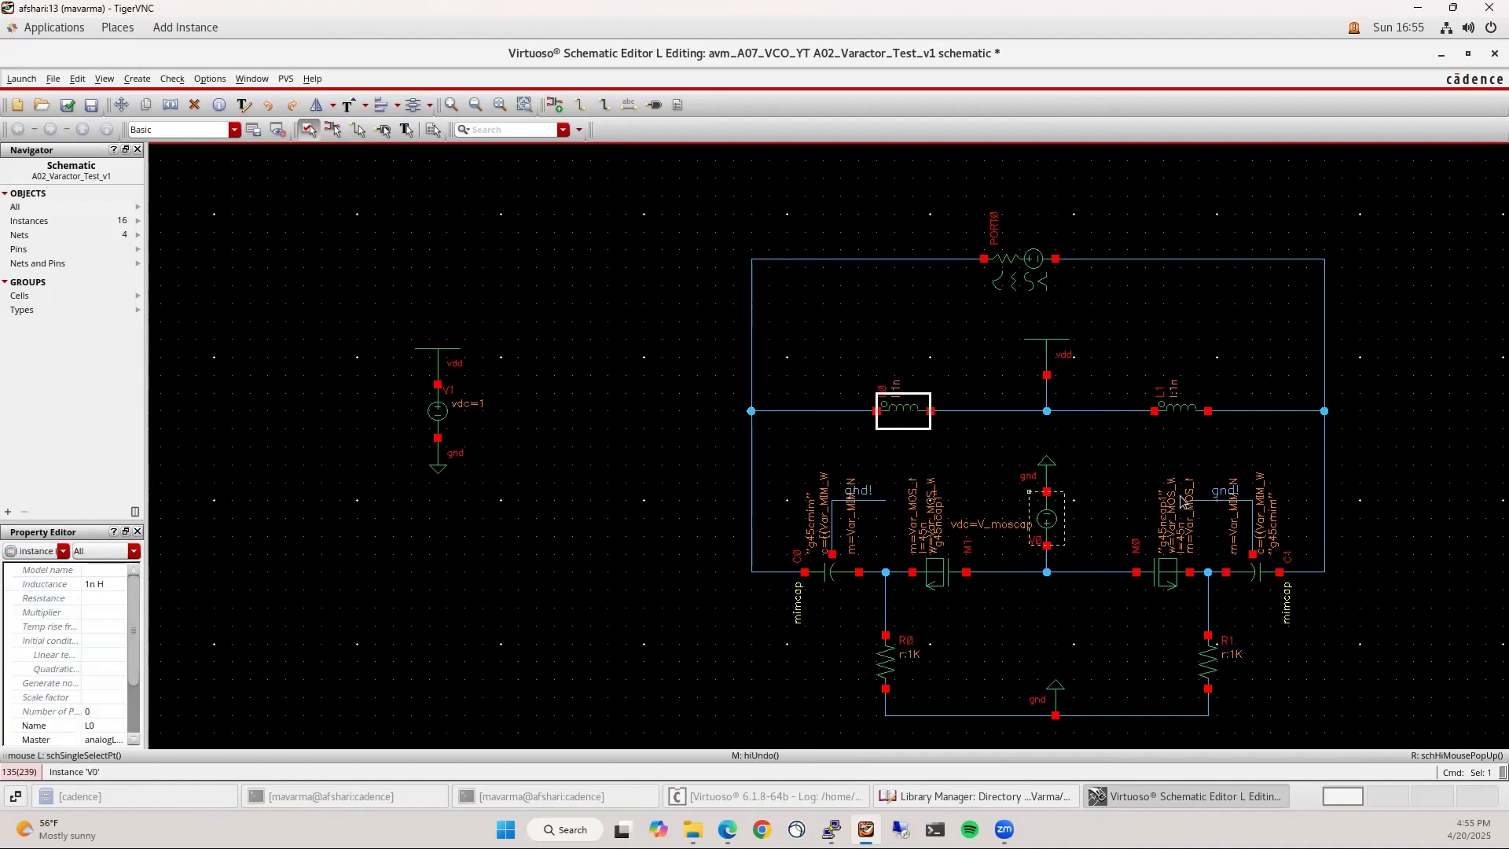
left_click(1181, 407, "shift")
left_click(114, 585)
type("1")
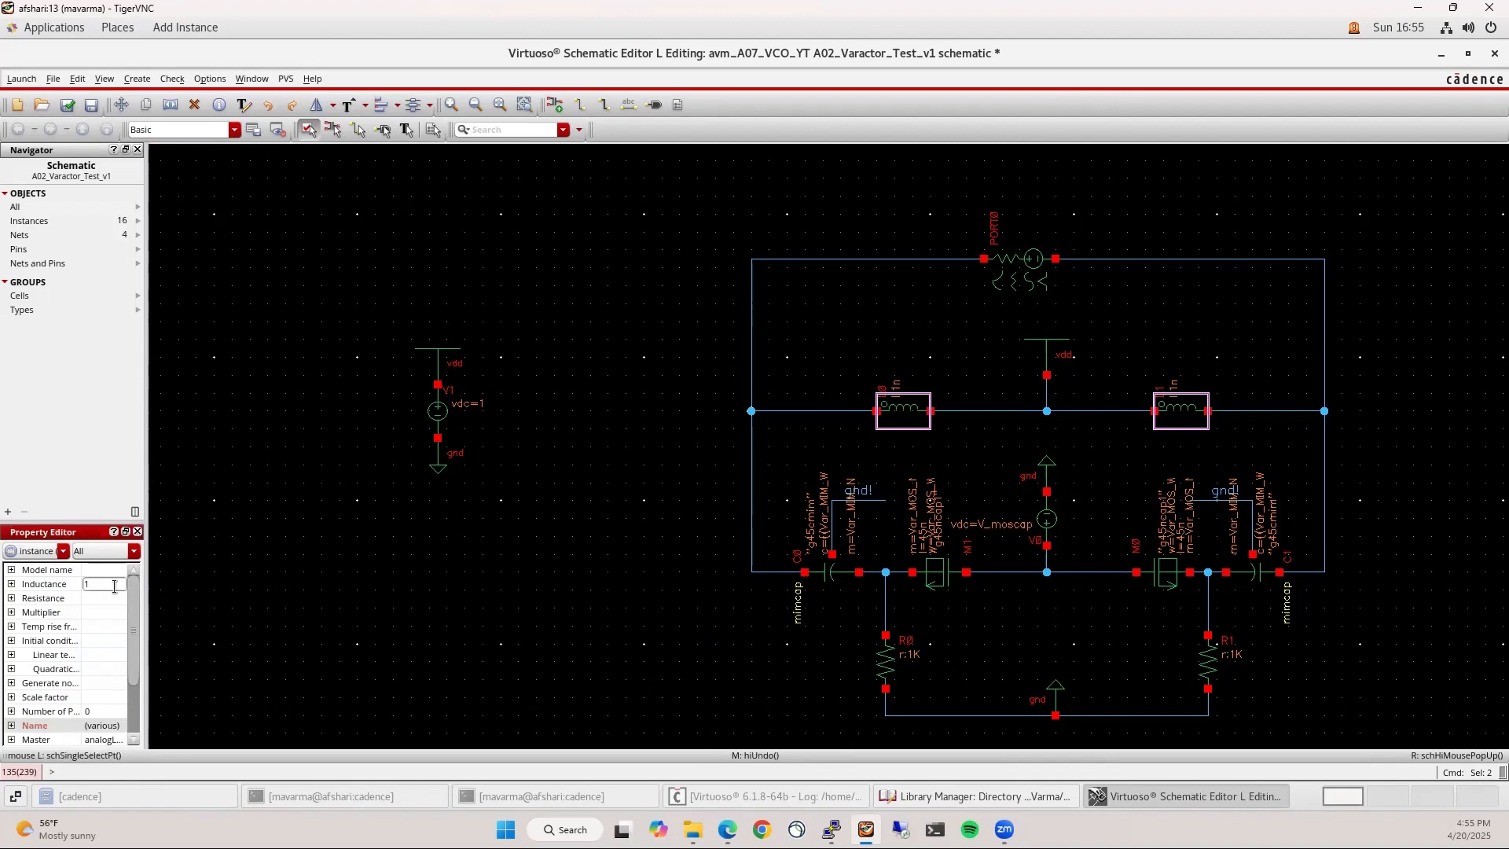
type("u")
key("Return")
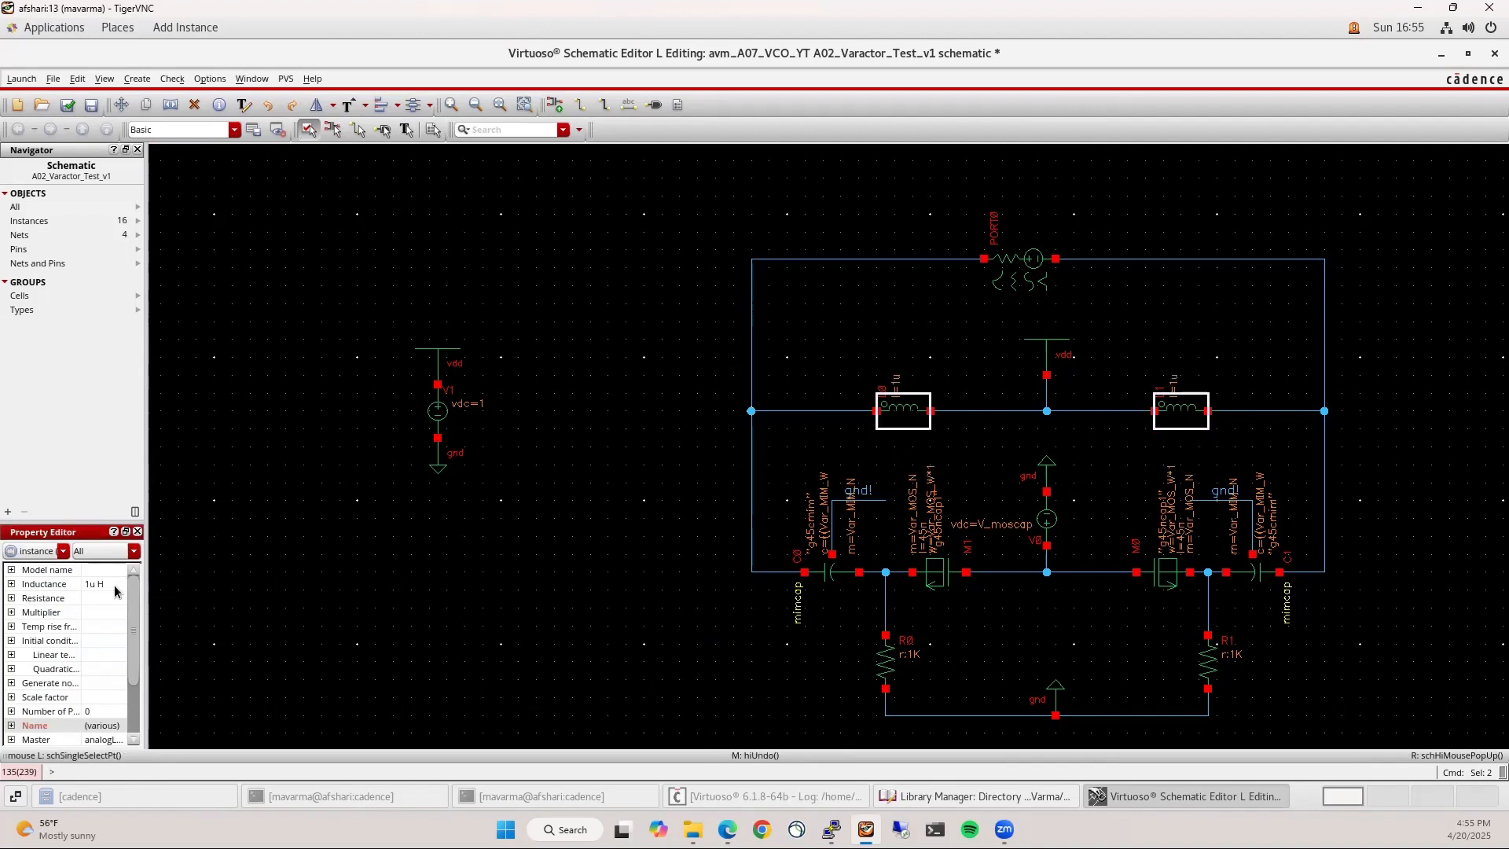
left_click(586, 504)
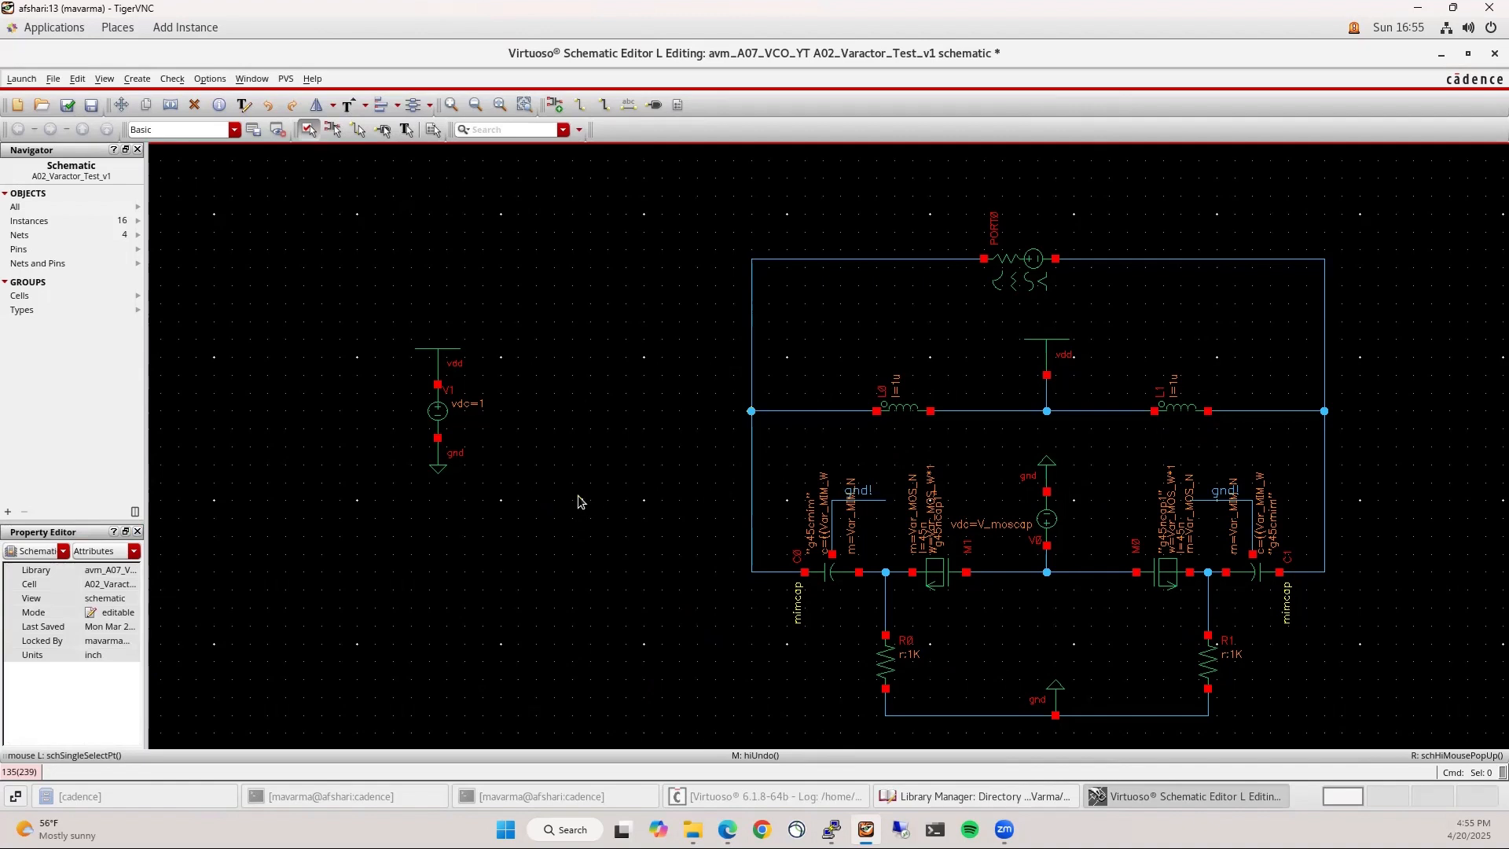
Fit the view, check and save the schematic, and launch ADE L
key("f")
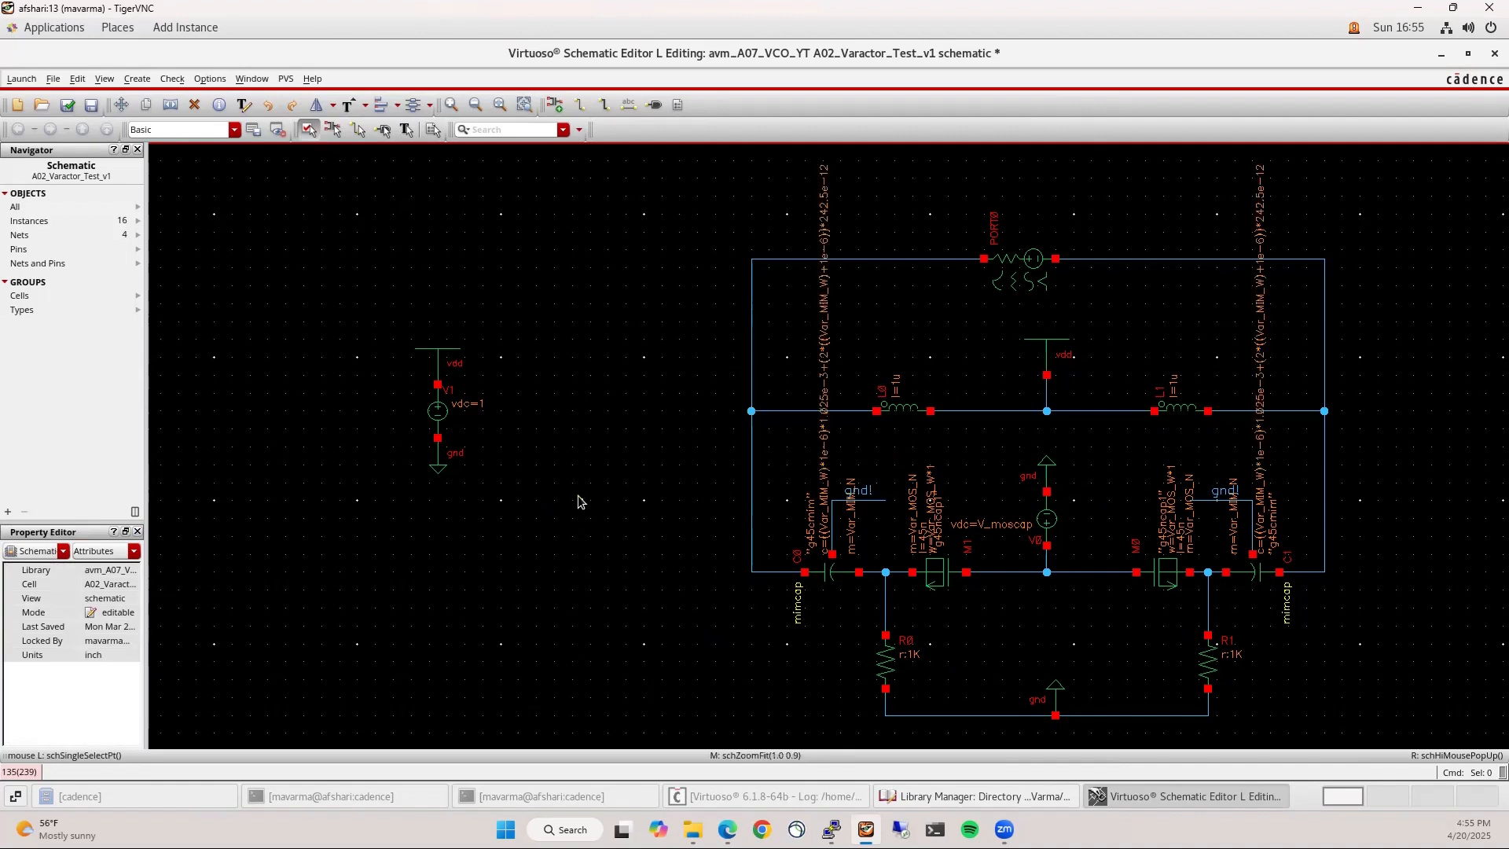
left_click(67, 105)
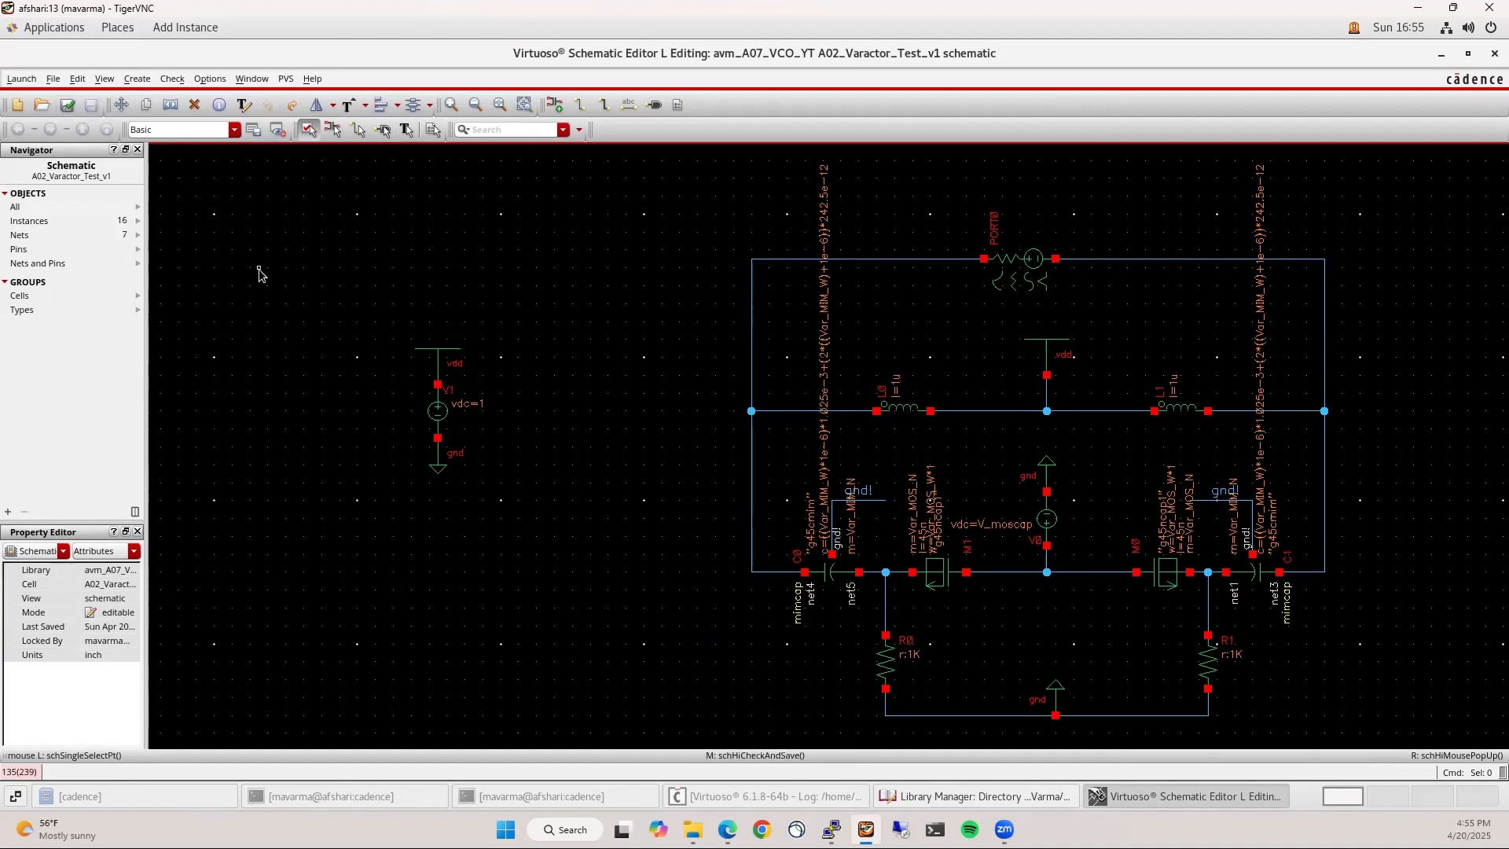
left_click(19, 80)
left_click(23, 96)
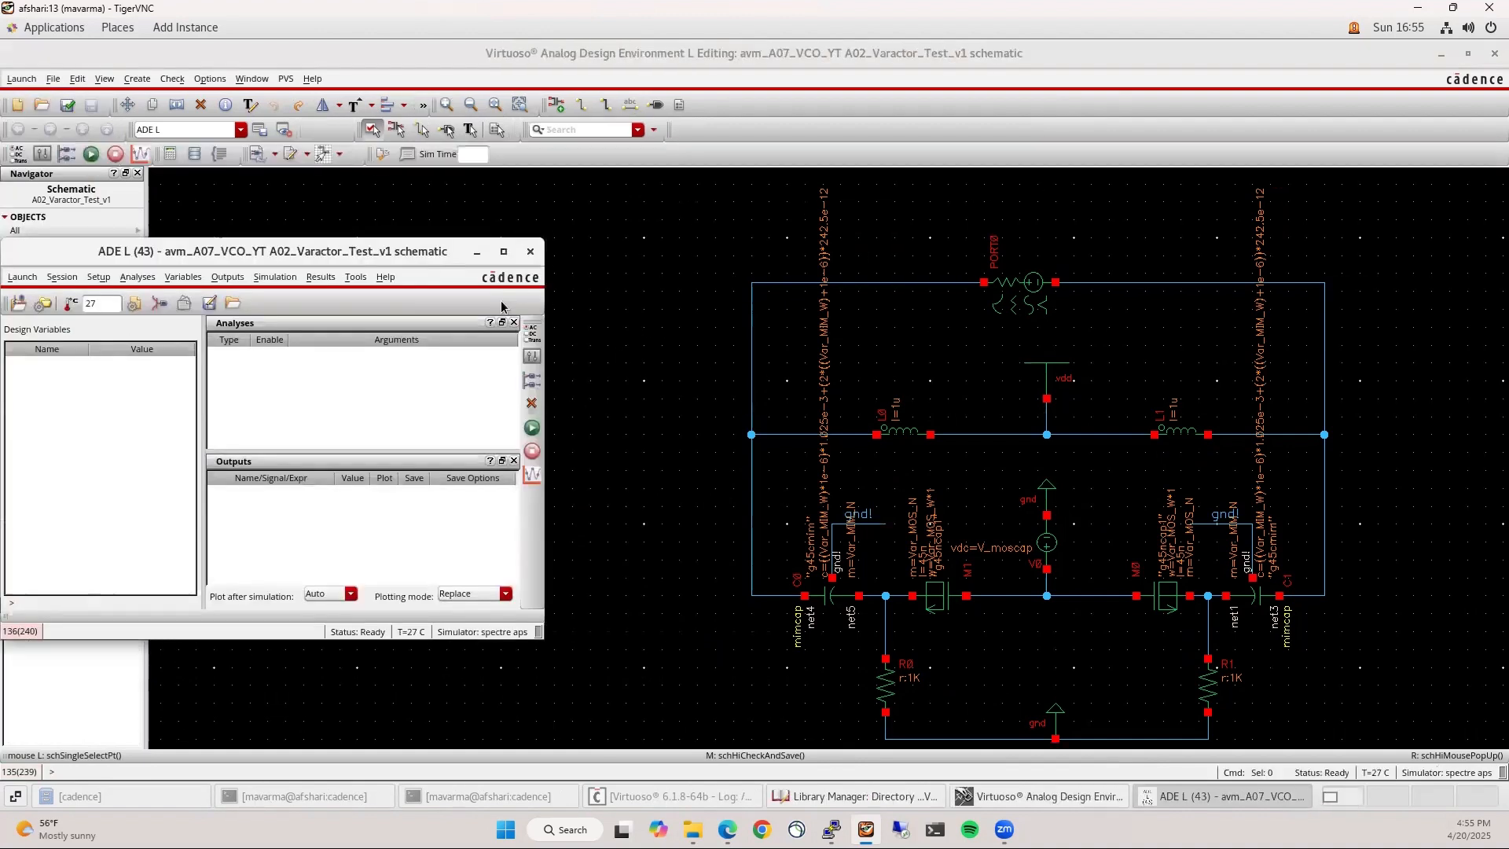
Load saved simulation state 250324 from the cellview in ADE L
left_click(1268, 799)
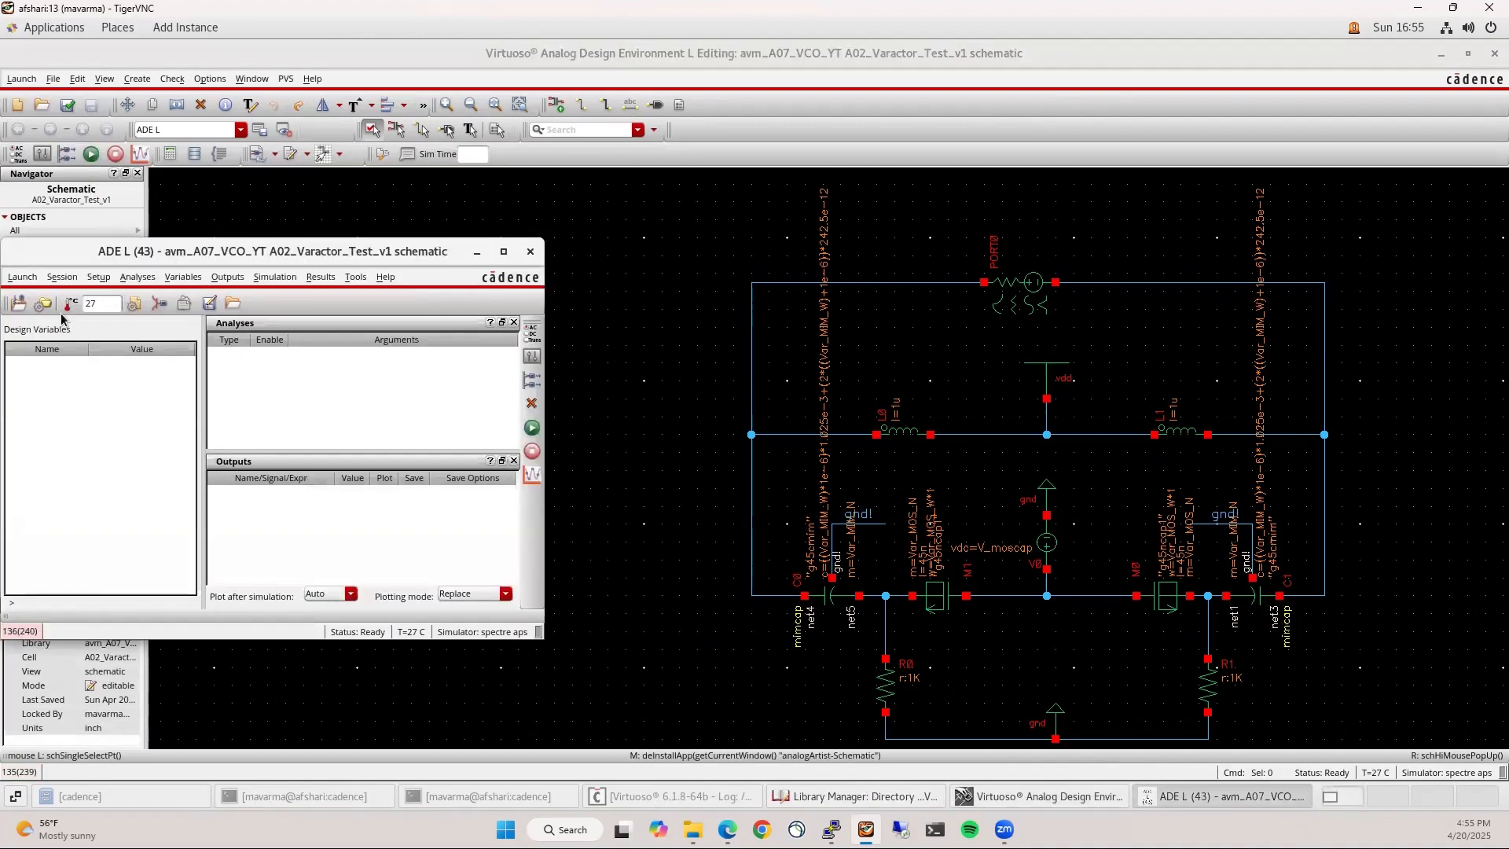
left_click(63, 277)
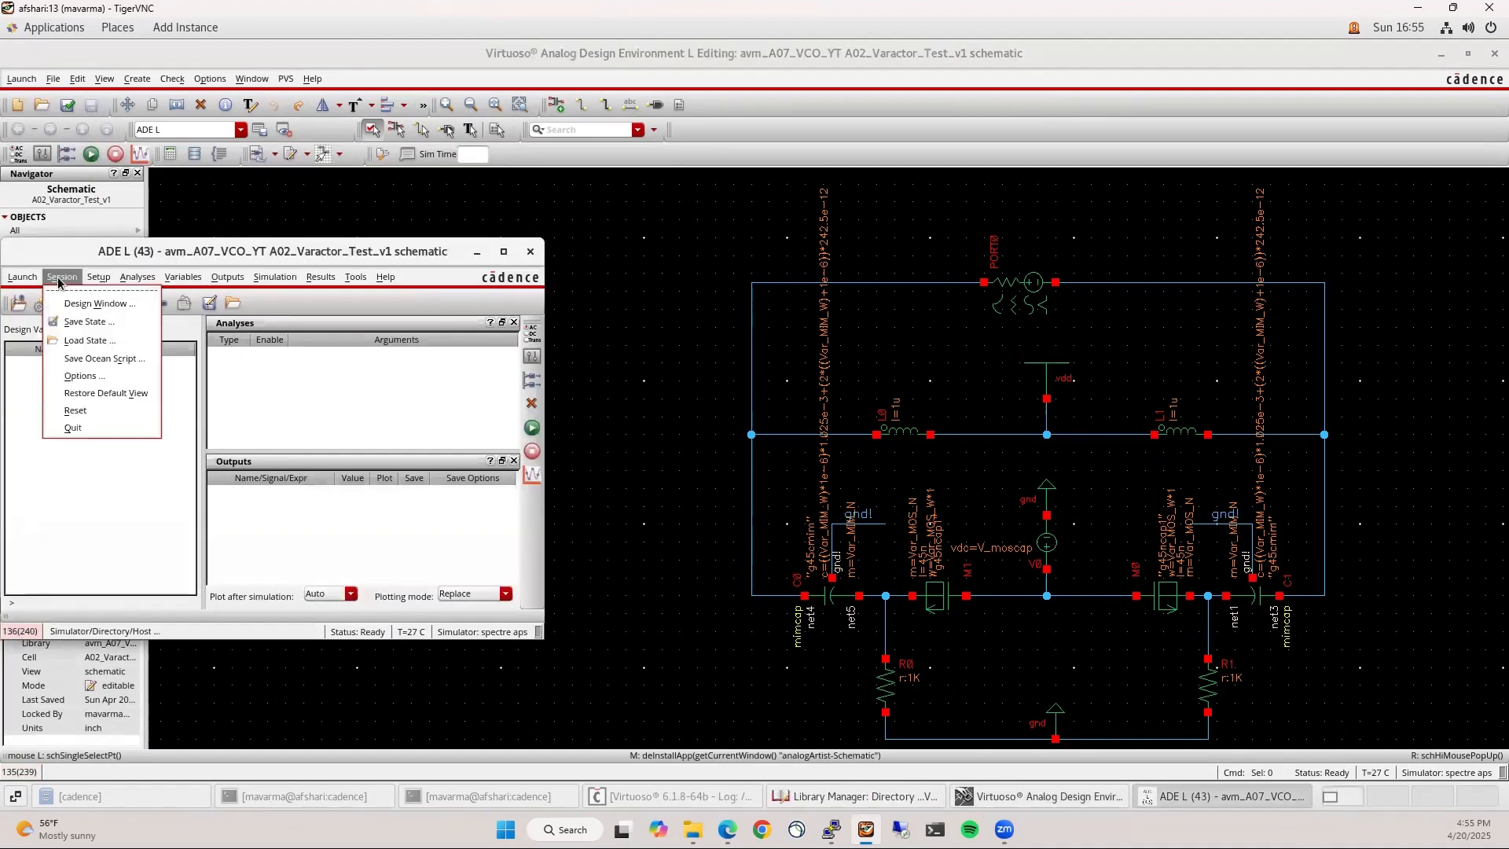
left_click(87, 339)
left_click(569, 155)
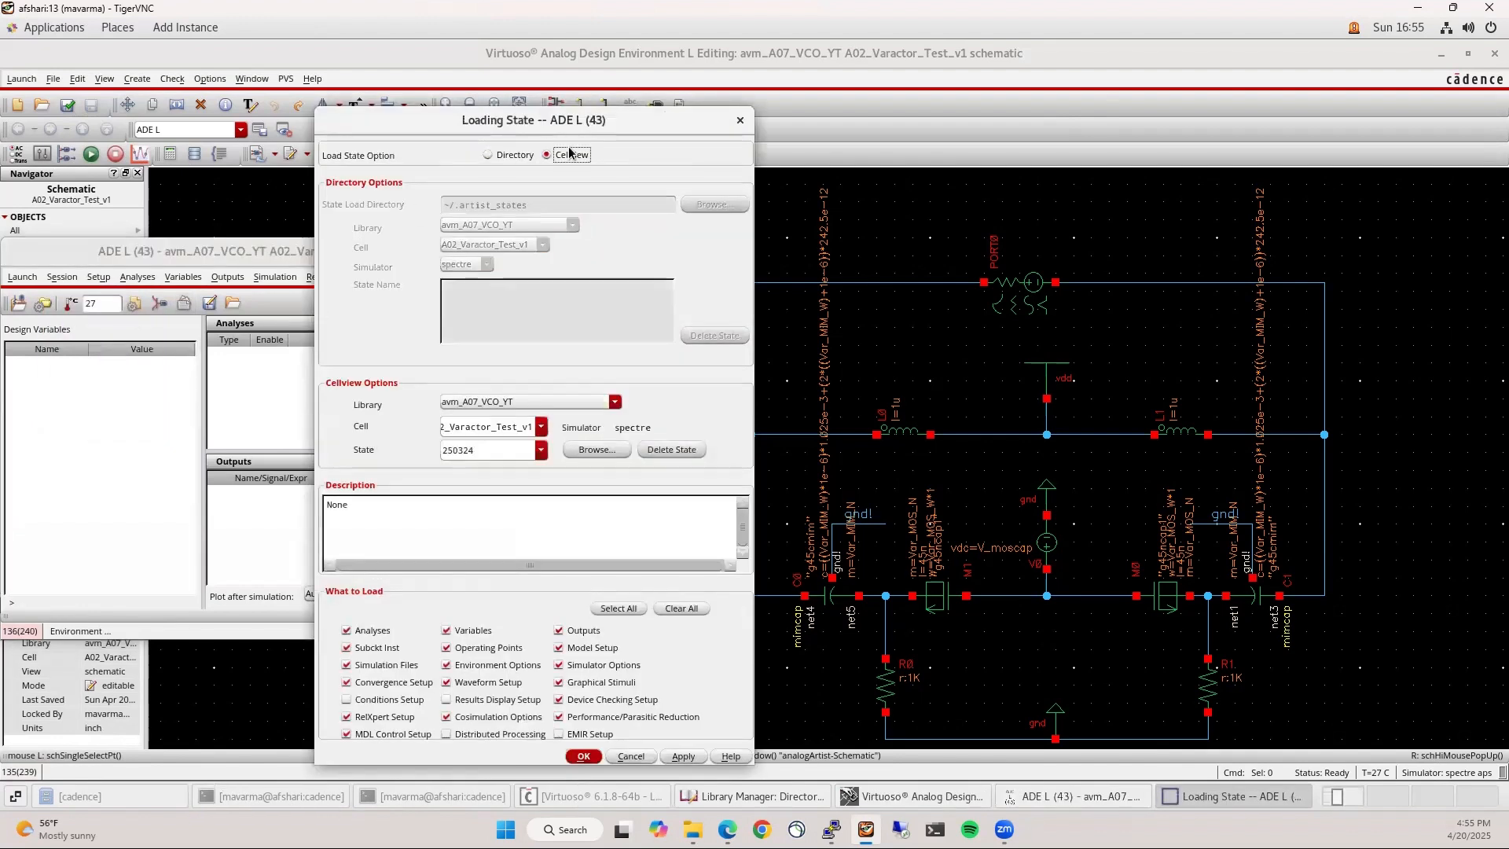
left_click(541, 449)
left_click(512, 477)
left_click(583, 756)
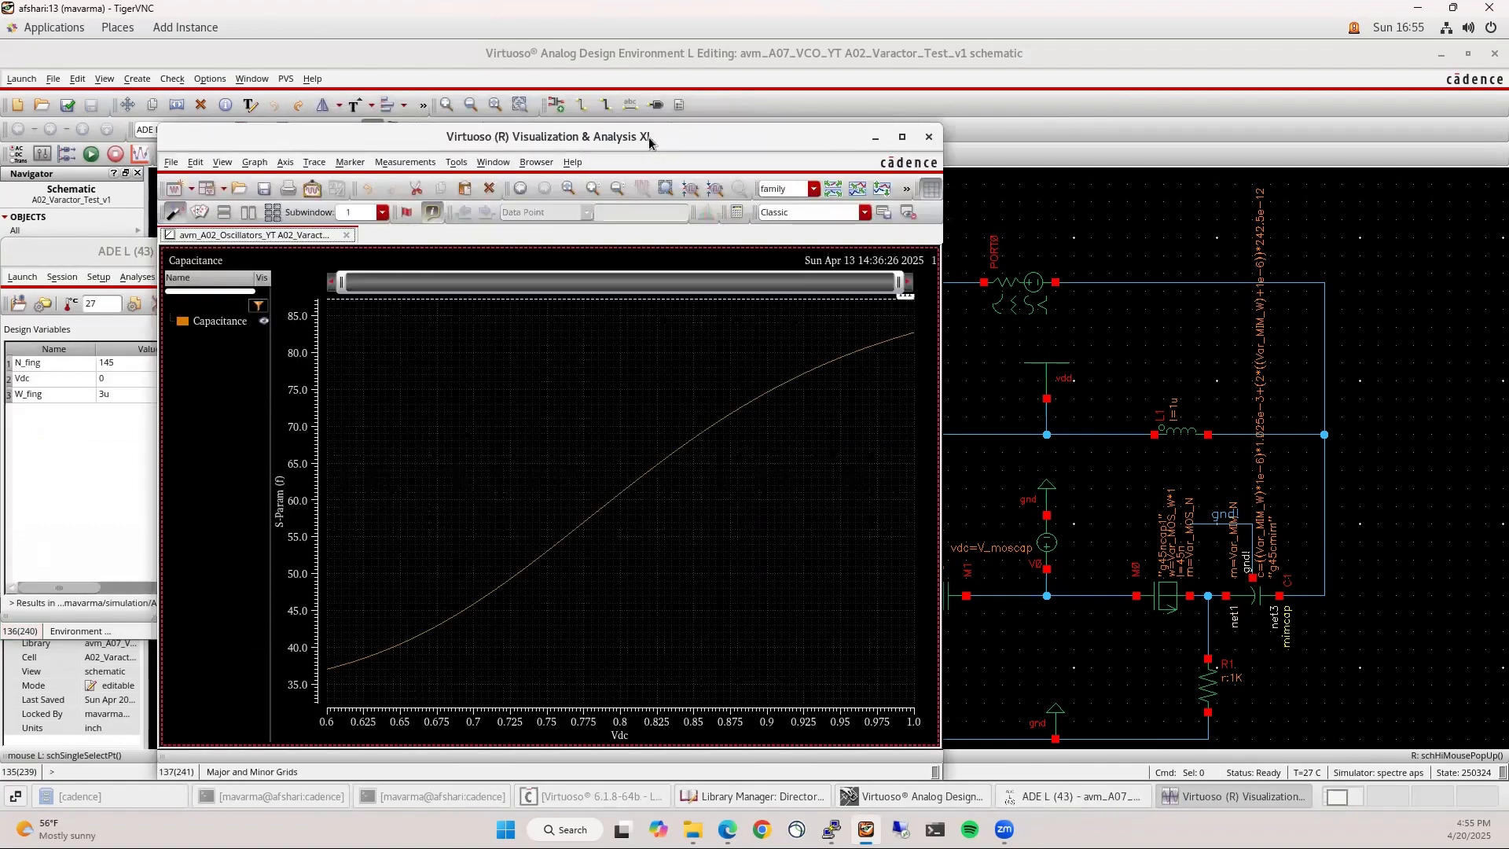
Minimize the capacitance plot, move ADE L aside, and check and save again
left_click(869, 141)
left_click_drag(274, 247, 482, 218)
left_click(67, 105)
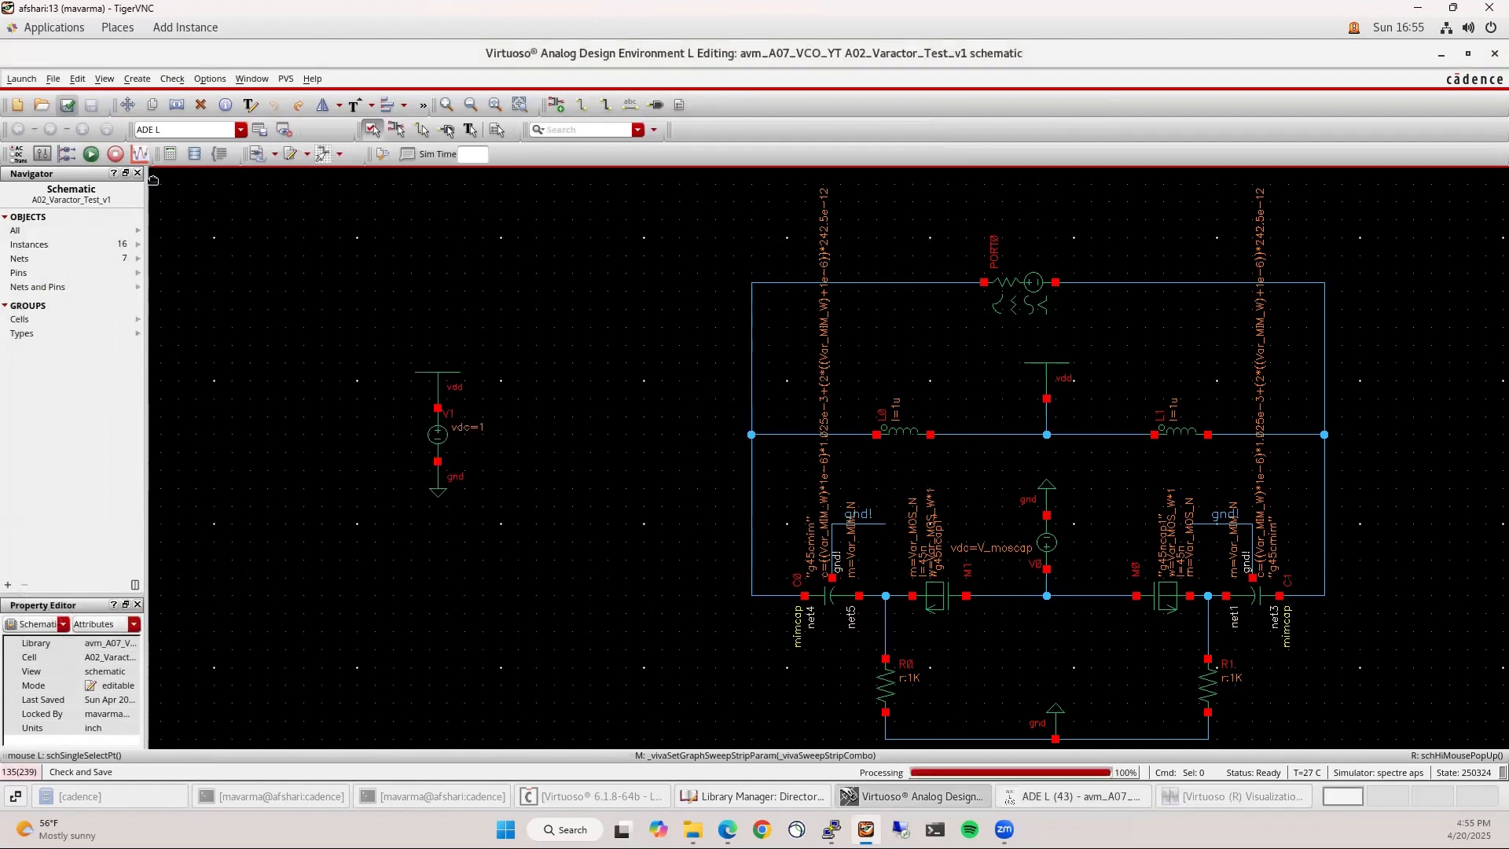
Copy the design variables from the cellview and set V_moscap to 545m
left_click(1054, 797)
right_click(263, 425)
left_click(299, 439)
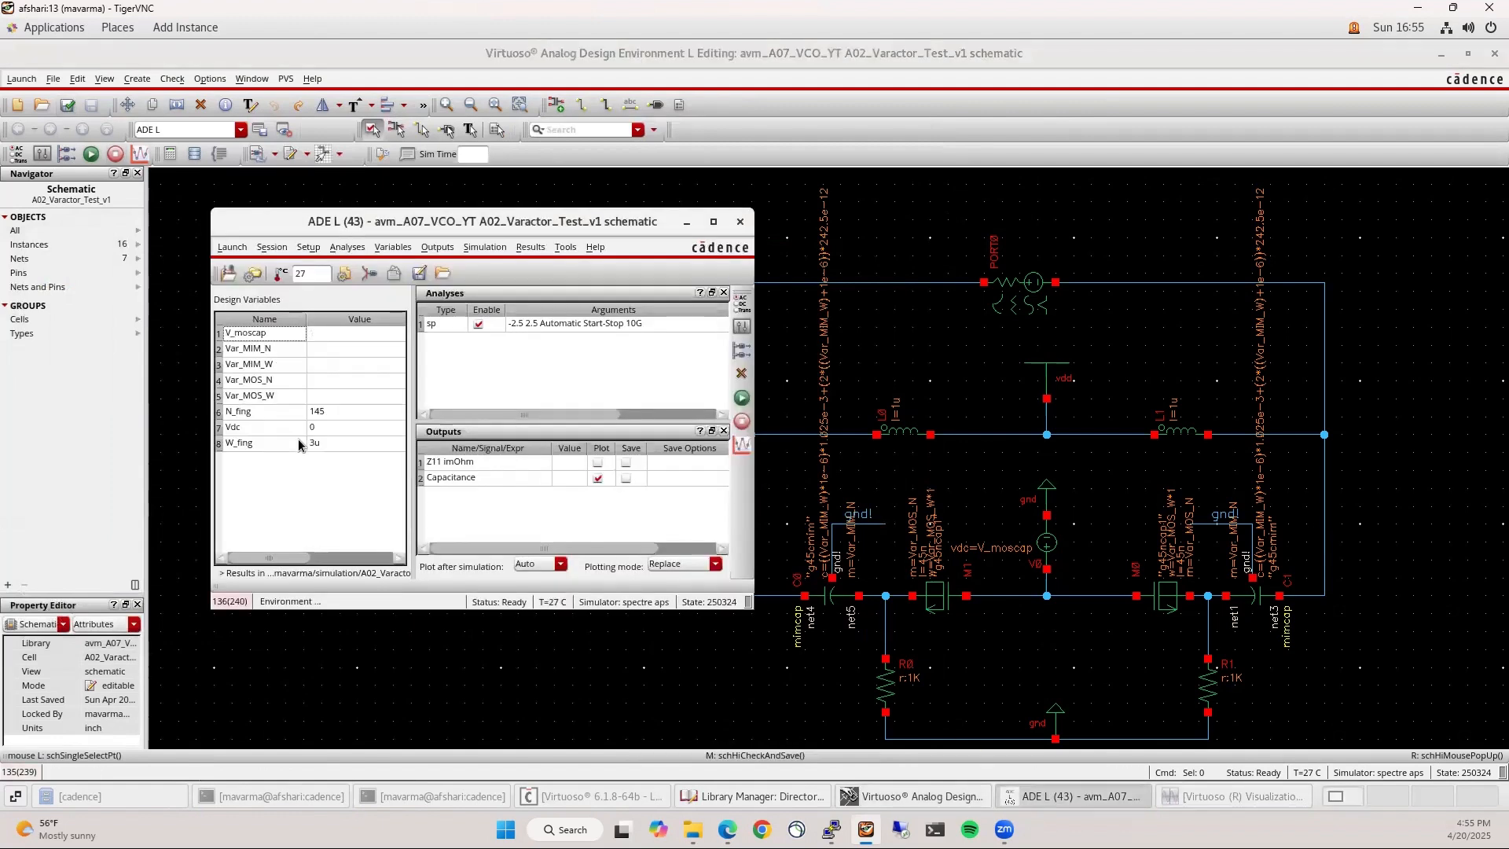
double_click(353, 332)
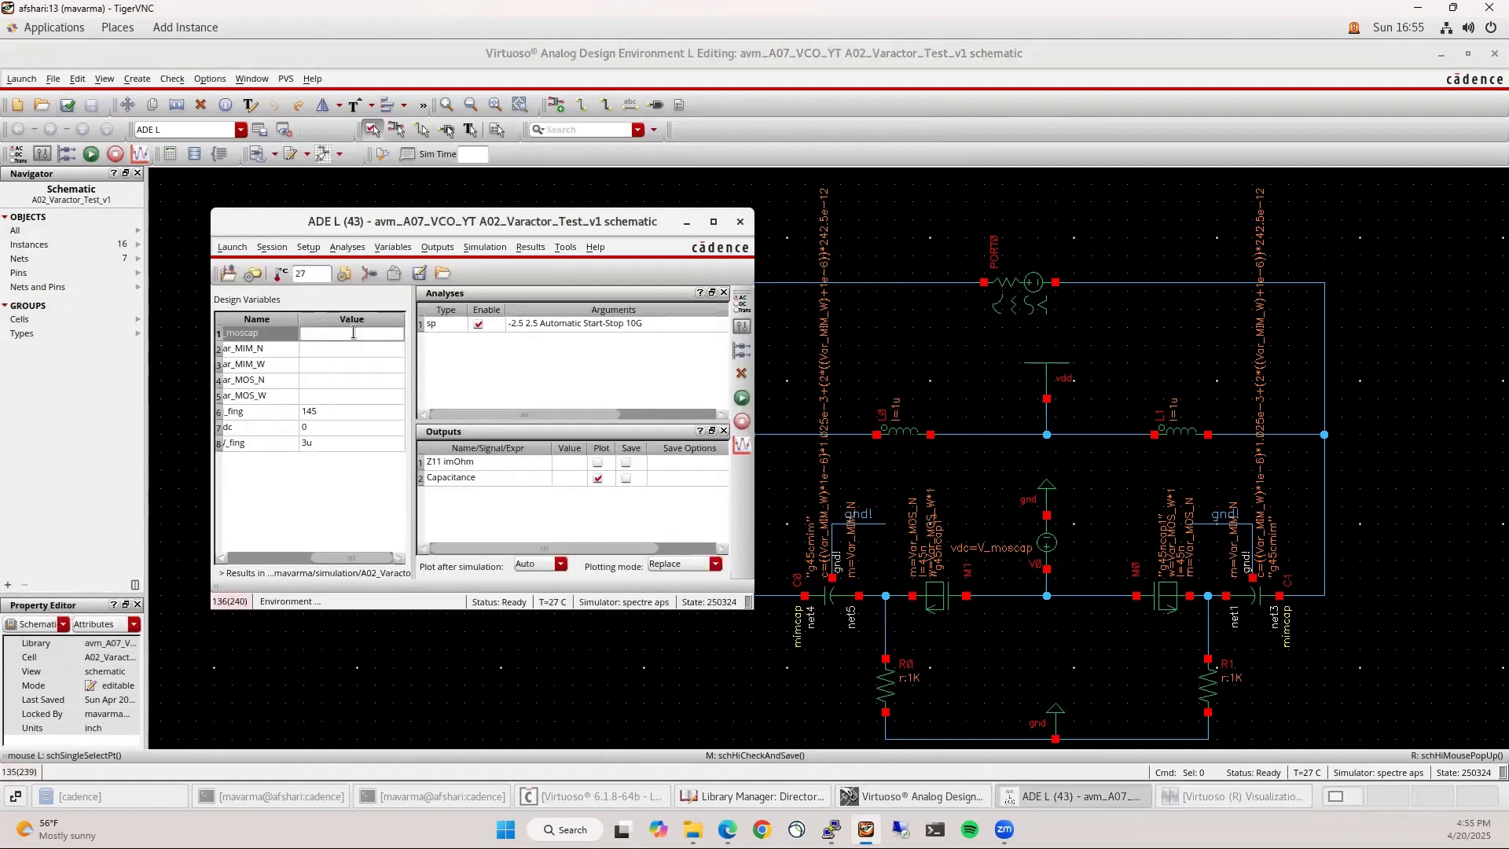
type("545m")
key("Return")
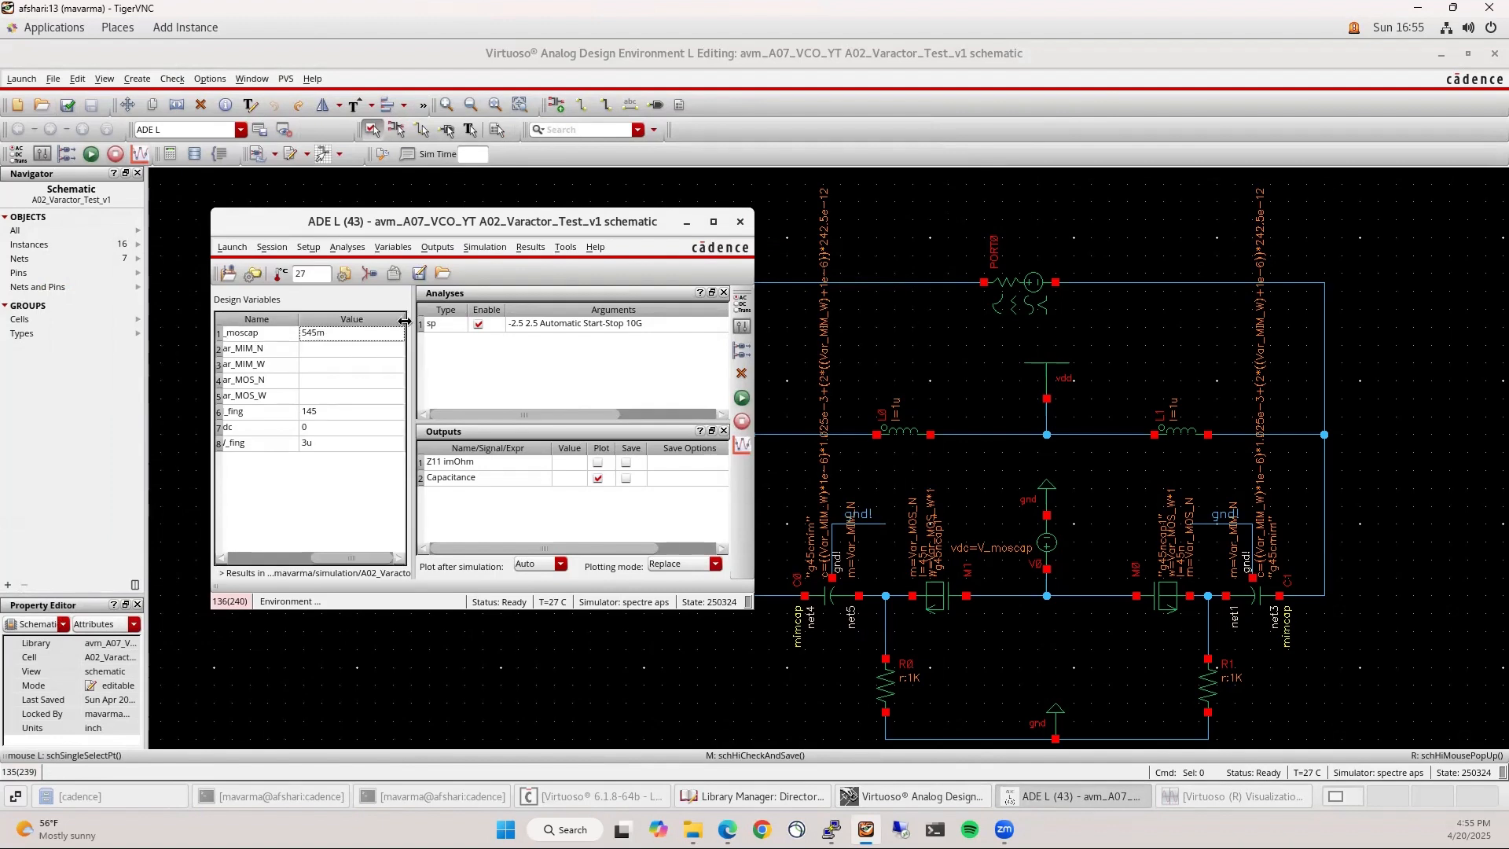
left_click_drag(404, 318, 393, 316)
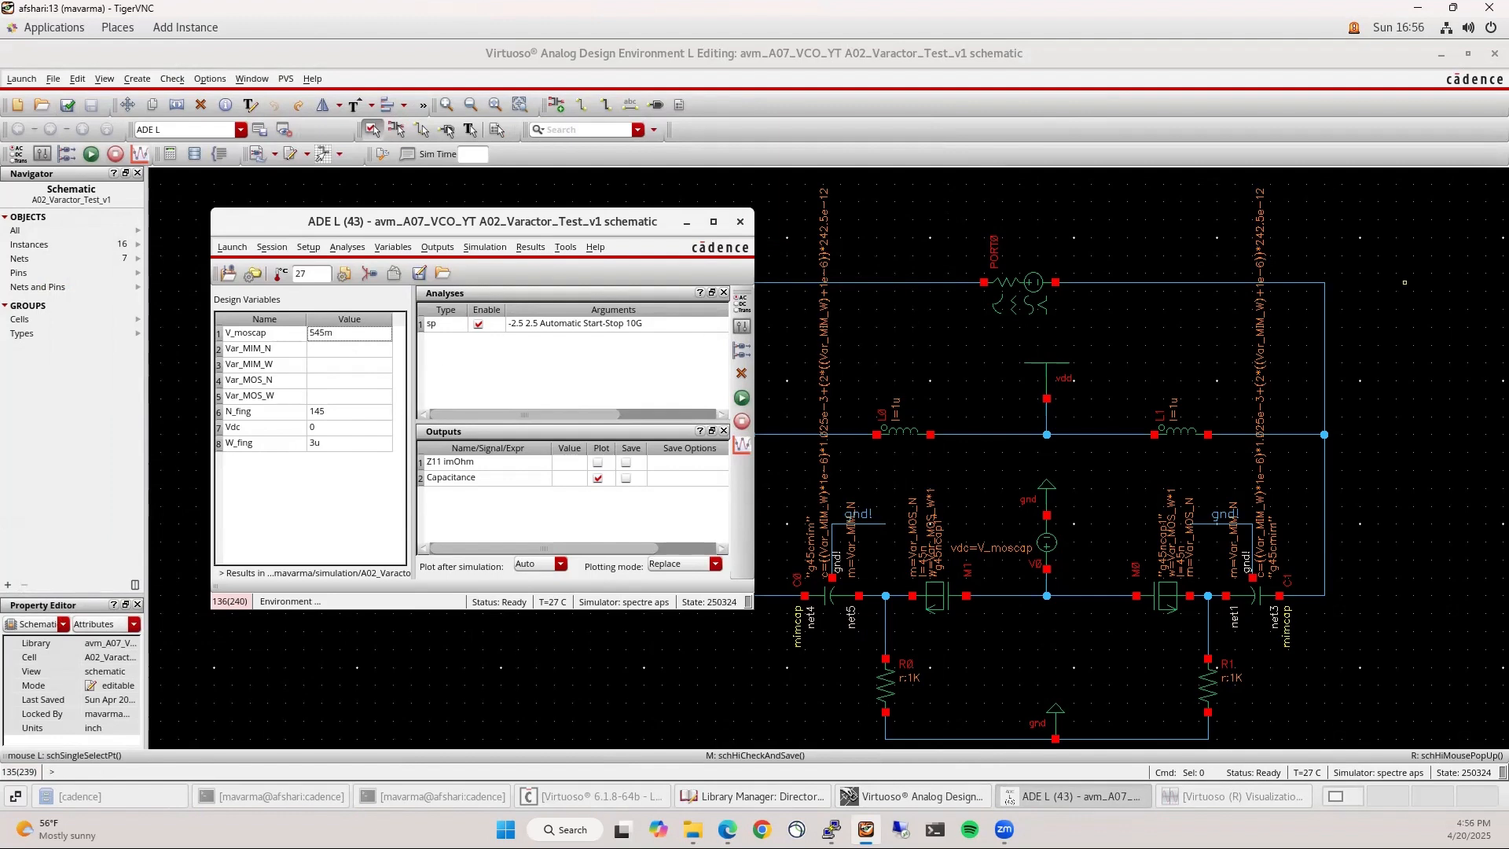
Set Var_MIM_N 50, Var_MIM_W 1u, Var_MOS_N 25 and Var_MOS_W 1u
double_click(325, 350)
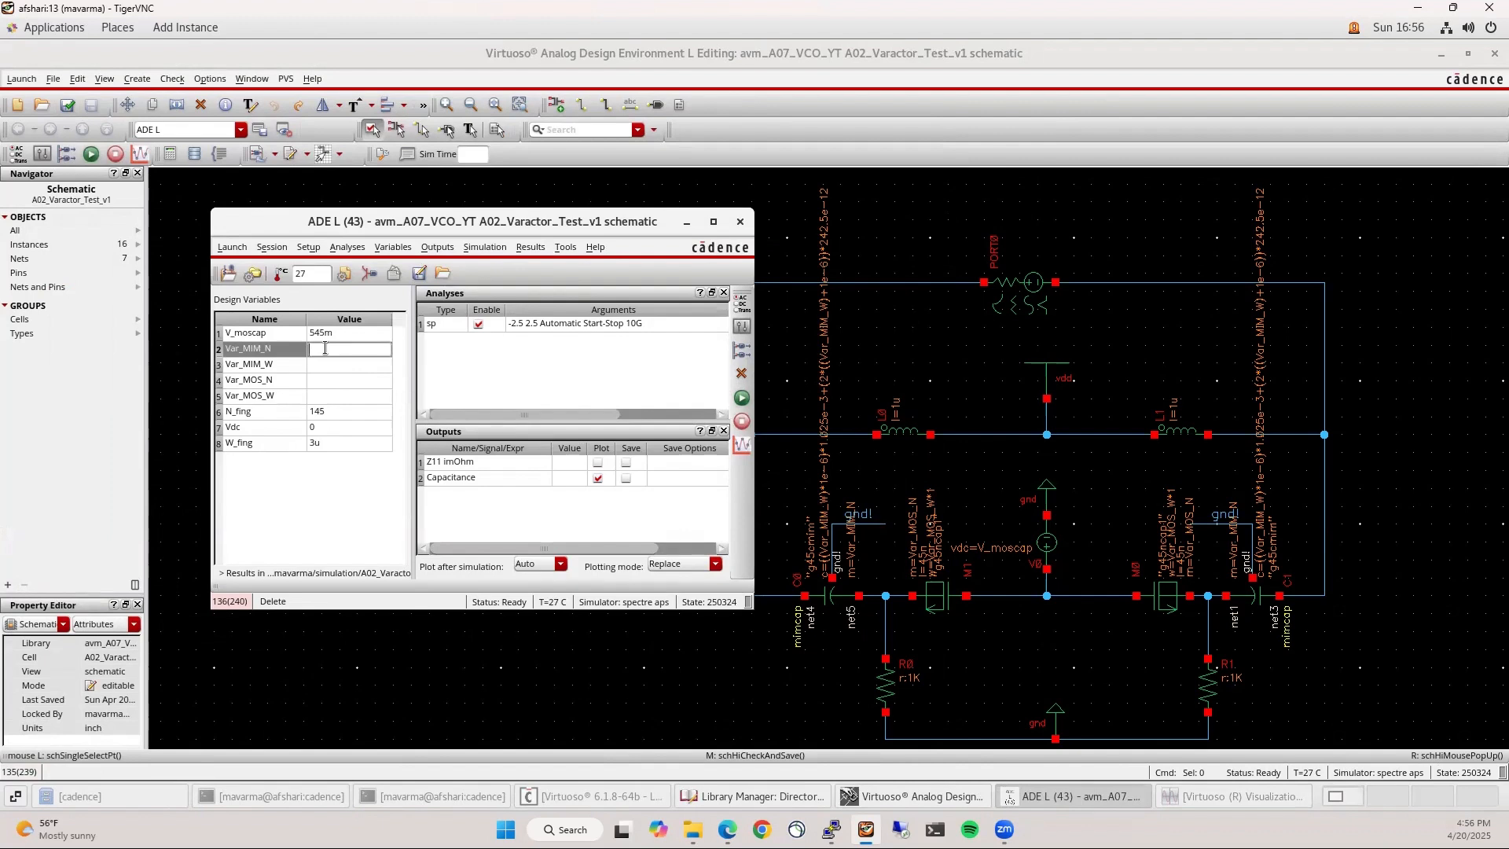
type("50")
key("Return")
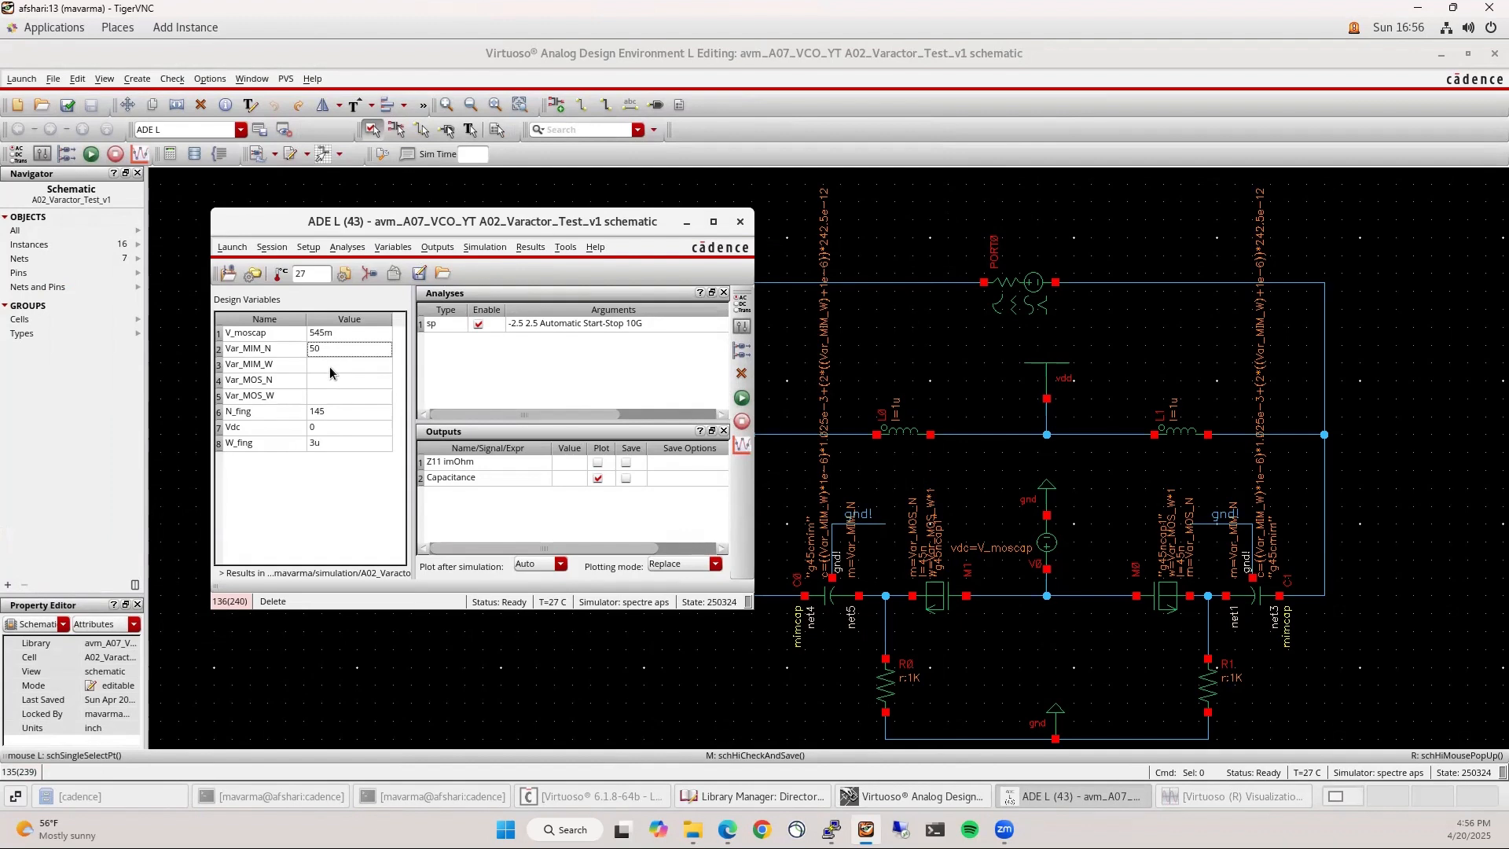
double_click(329, 367)
type("1u")
double_click(331, 378)
type("25")
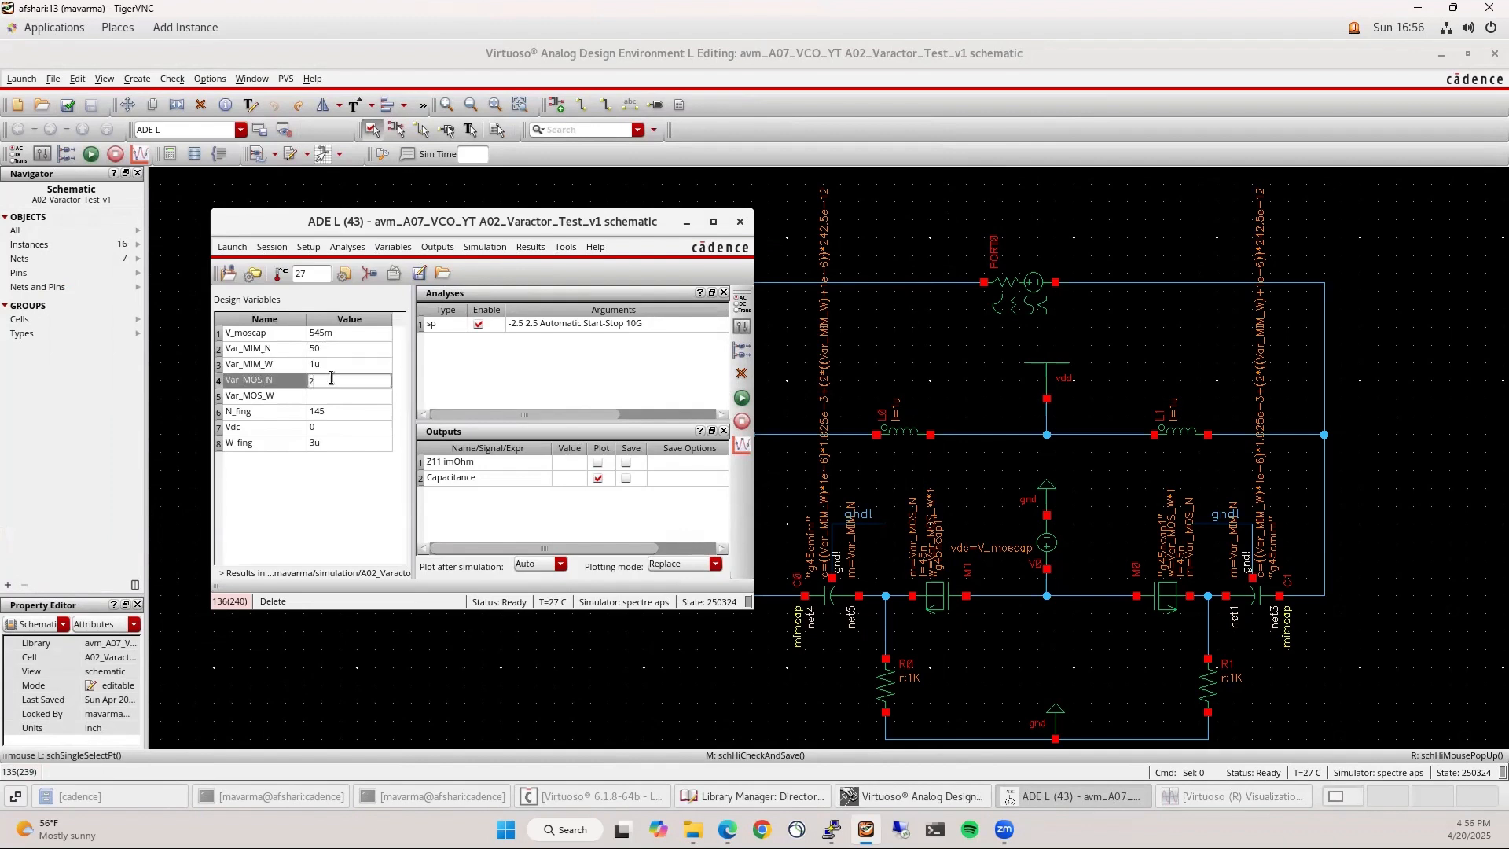
key("Return")
double_click(333, 391)
type("1")
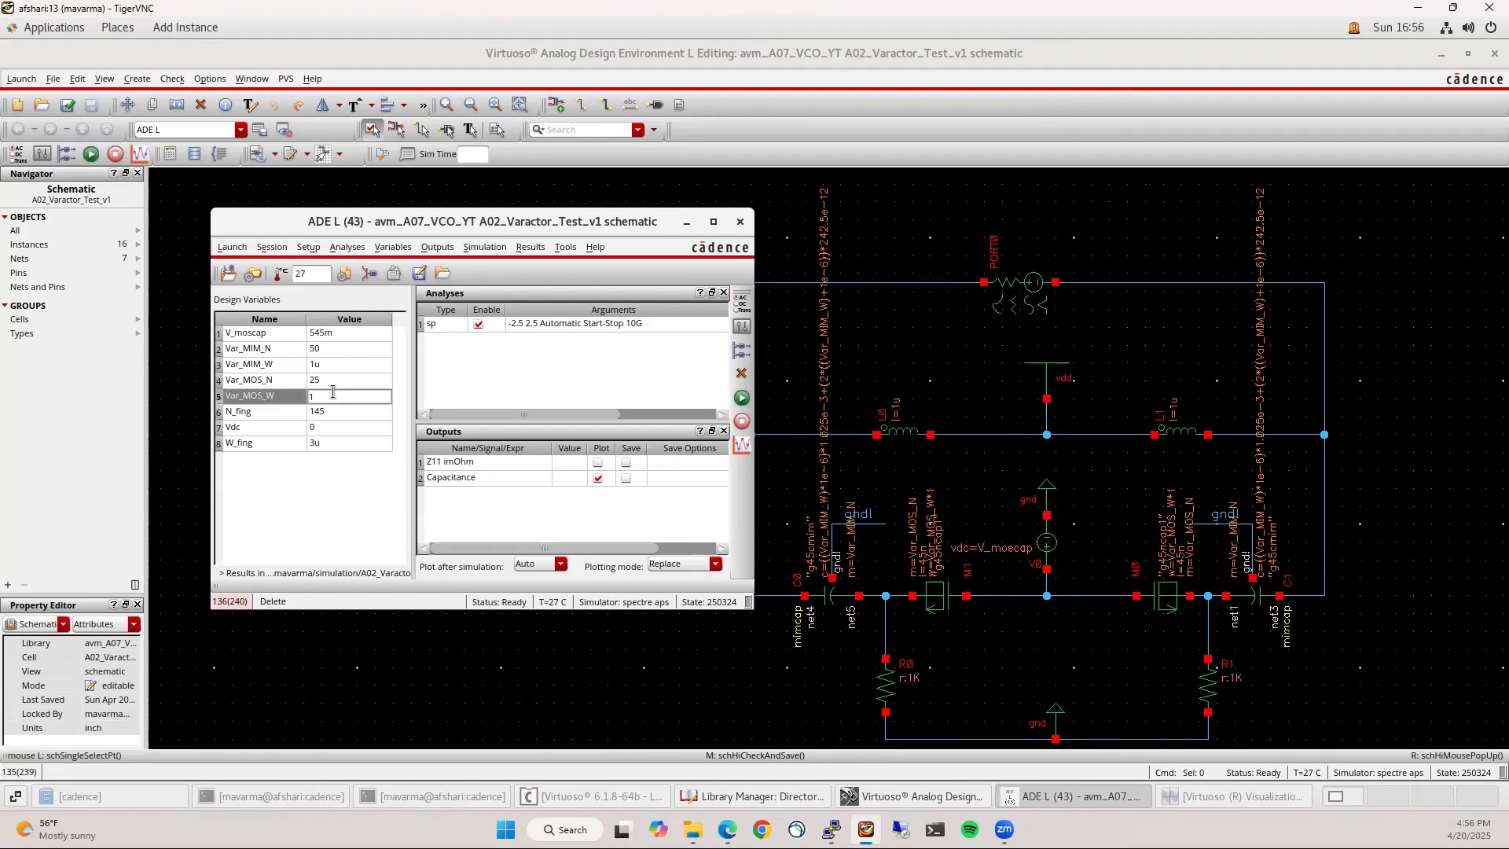
type("u")
key("Return")
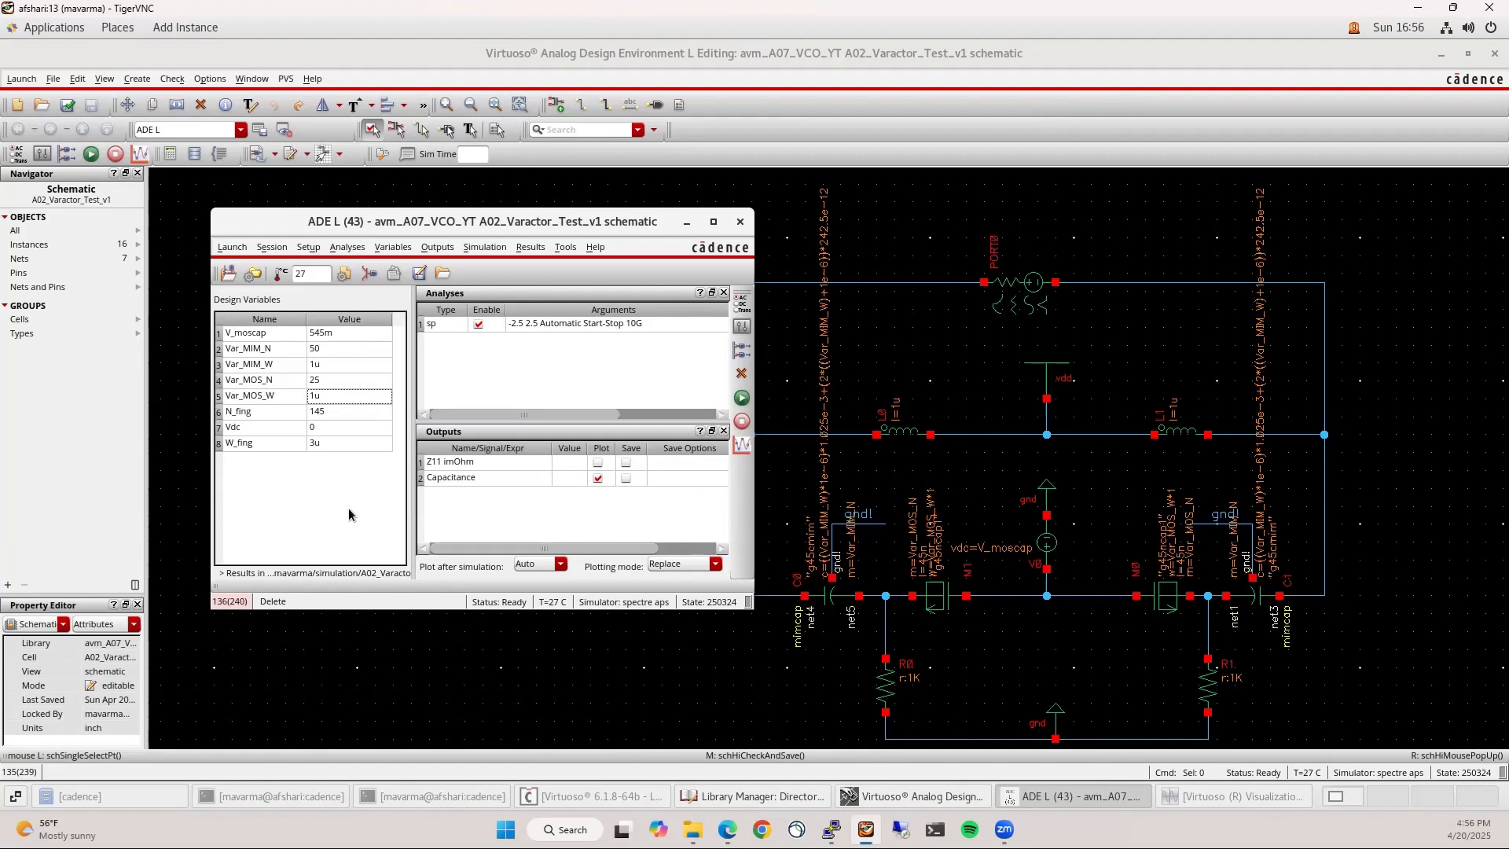
Make the sp analysis sweep variable V_moscap from 0 to 1
left_click(95, 161)
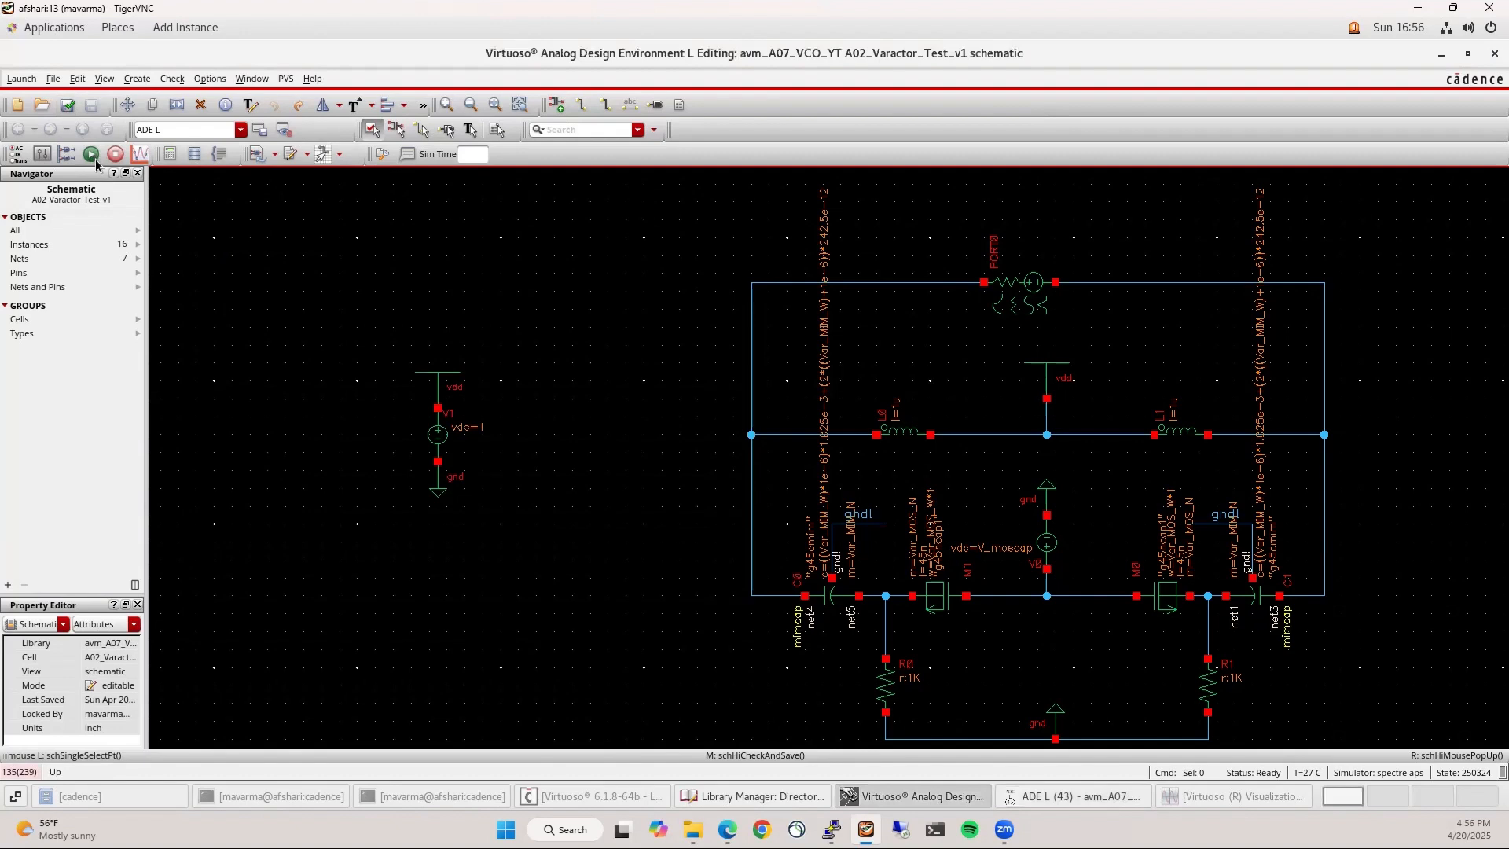
left_click(1077, 796)
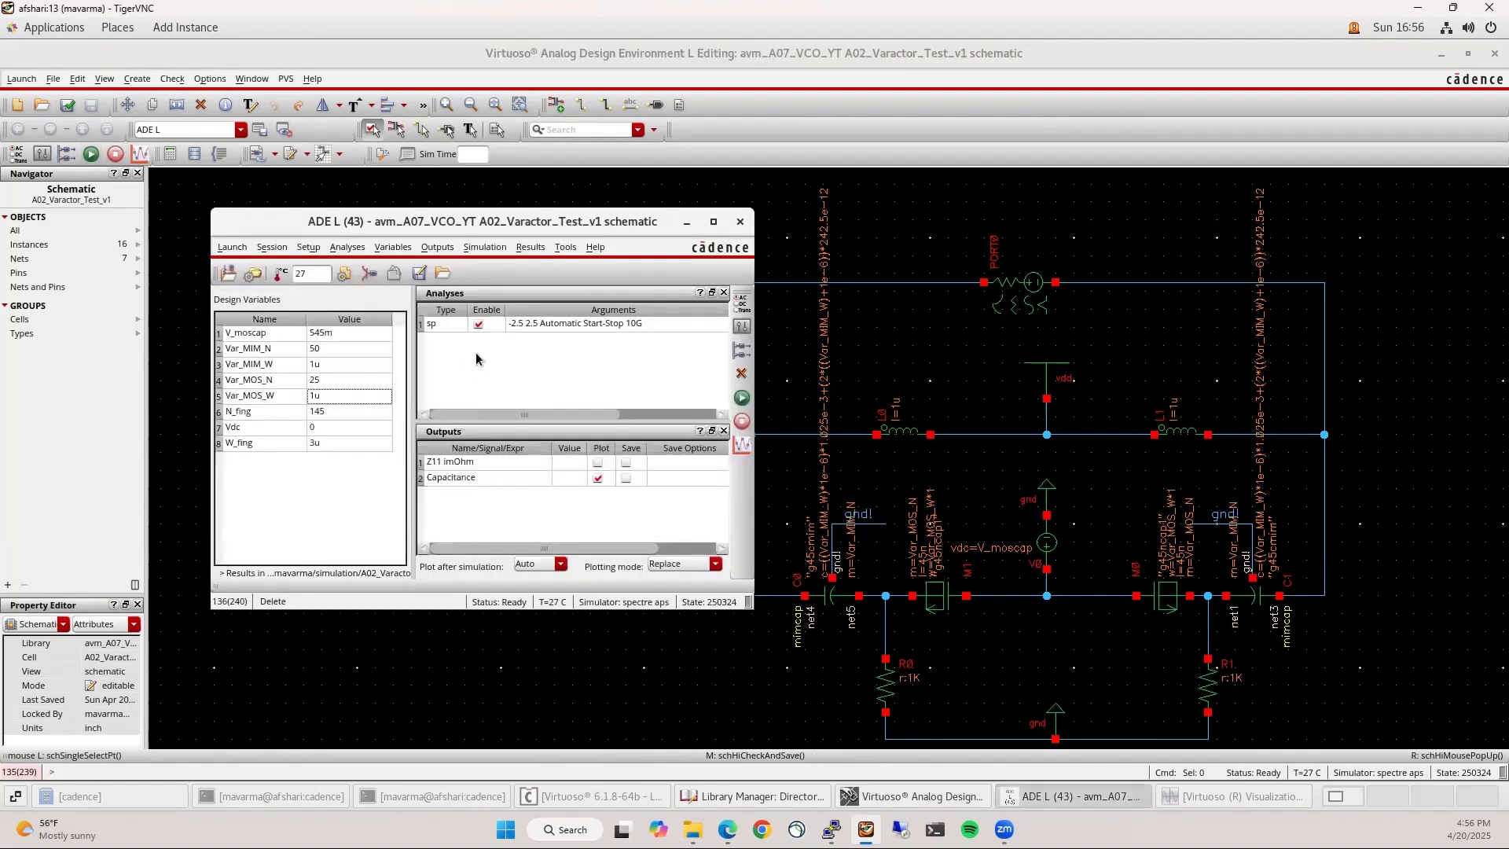
double_click(565, 324)
left_click_drag(560, 536, 522, 534)
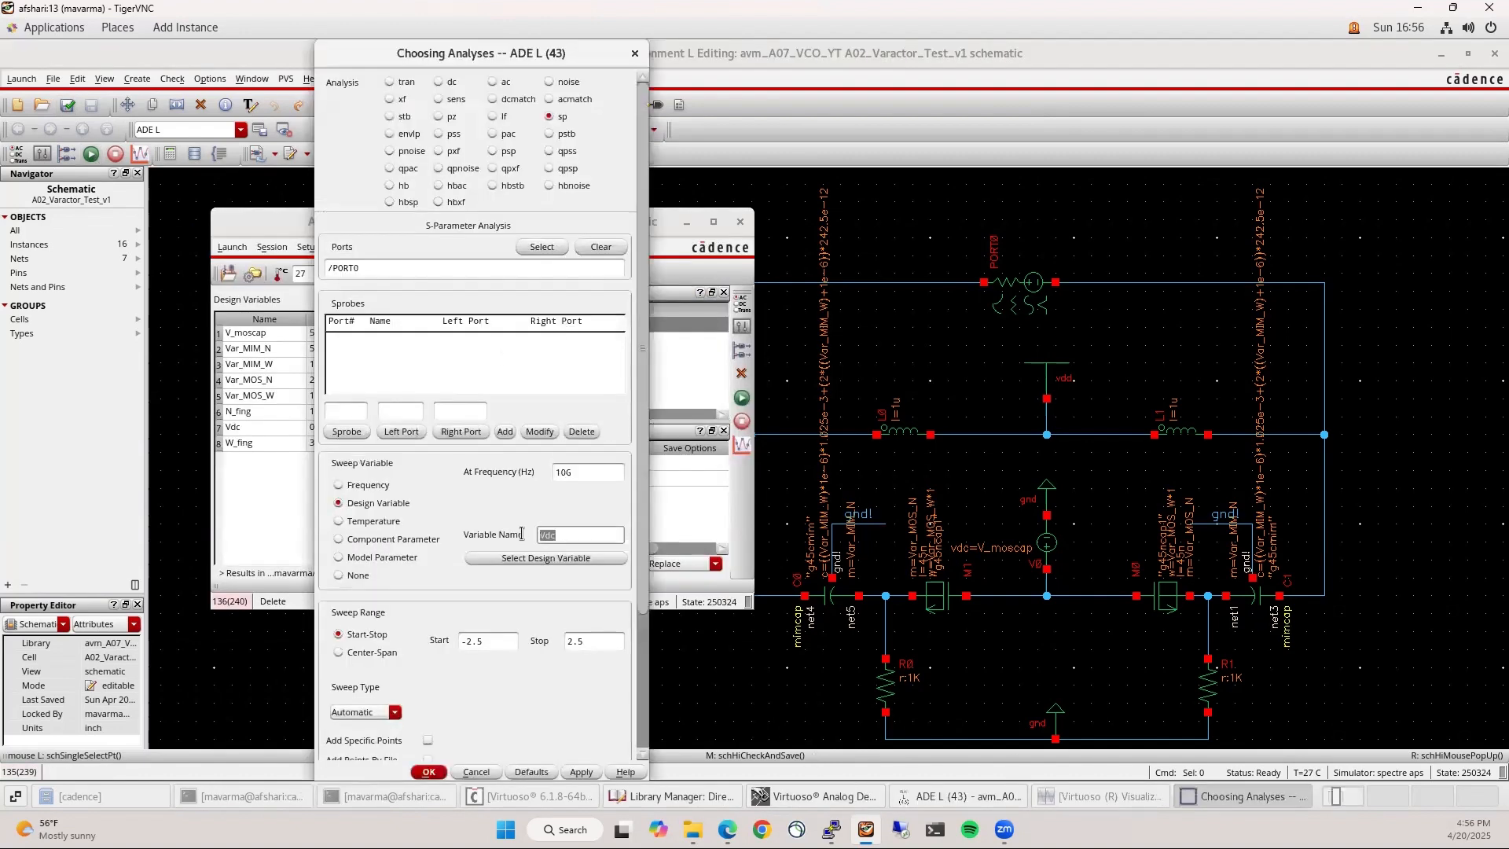
type("V_moscap")
left_click(459, 640)
left_click_drag(456, 637, 413, 634)
type("0")
left_click_drag(597, 643, 545, 653)
type("1")
left_click(430, 772)
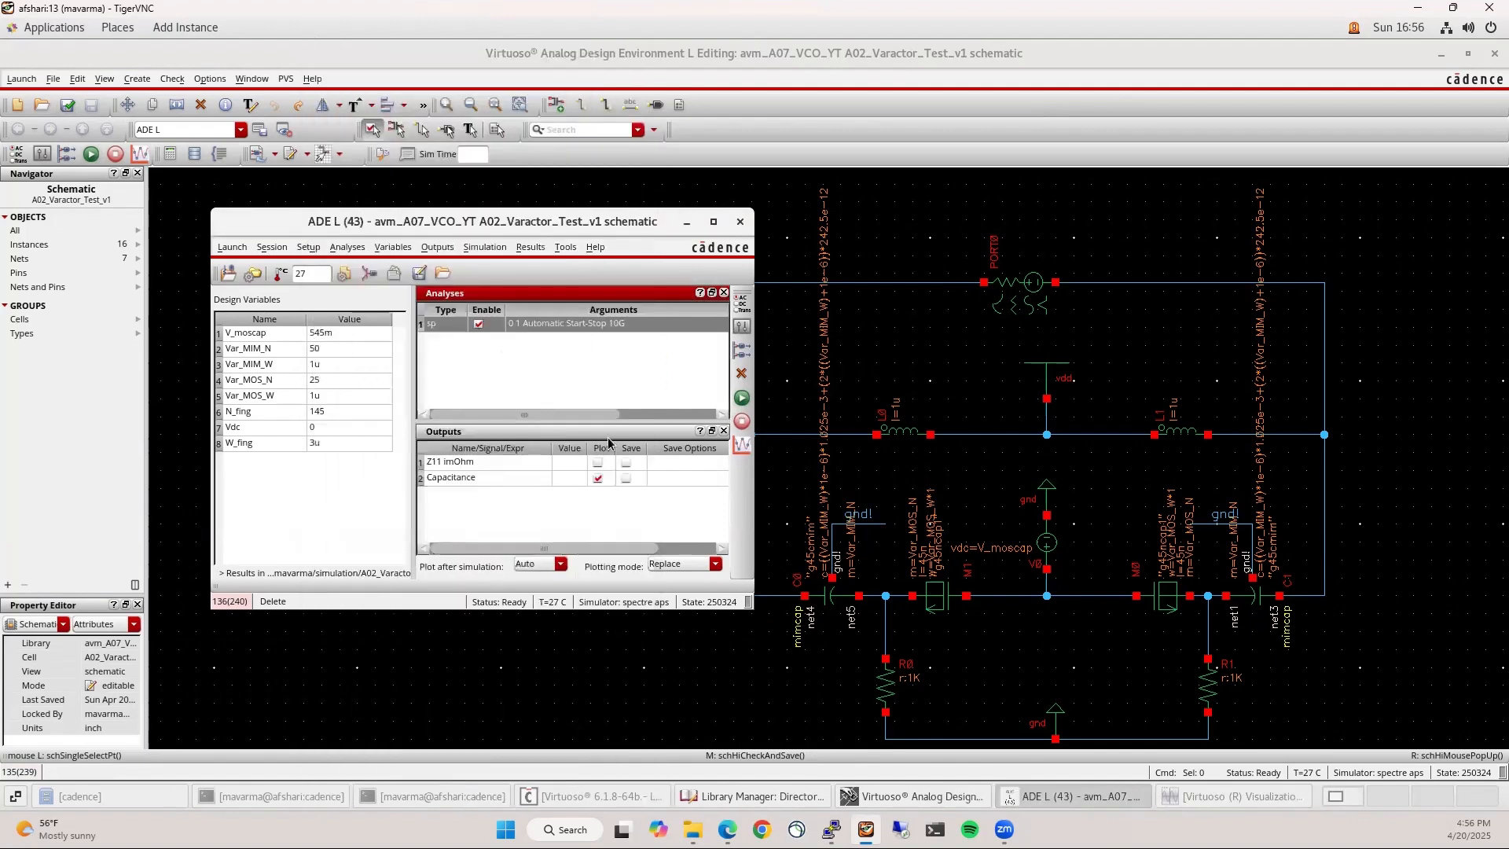
Change the sp sweep type to Linear with 51 steps
double_click(633, 326)
left_click(394, 712)
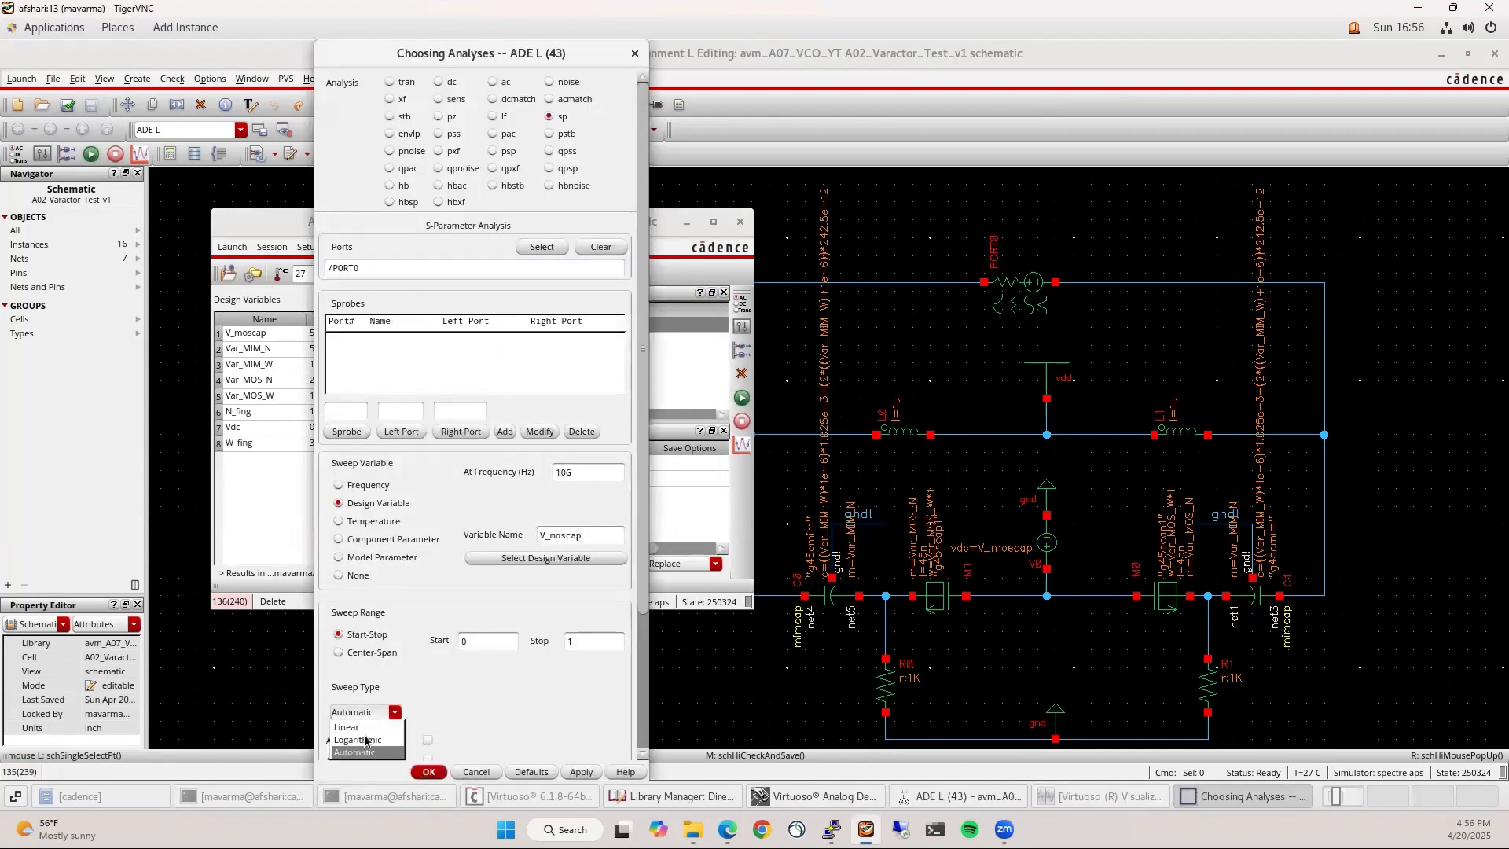
left_click(347, 727)
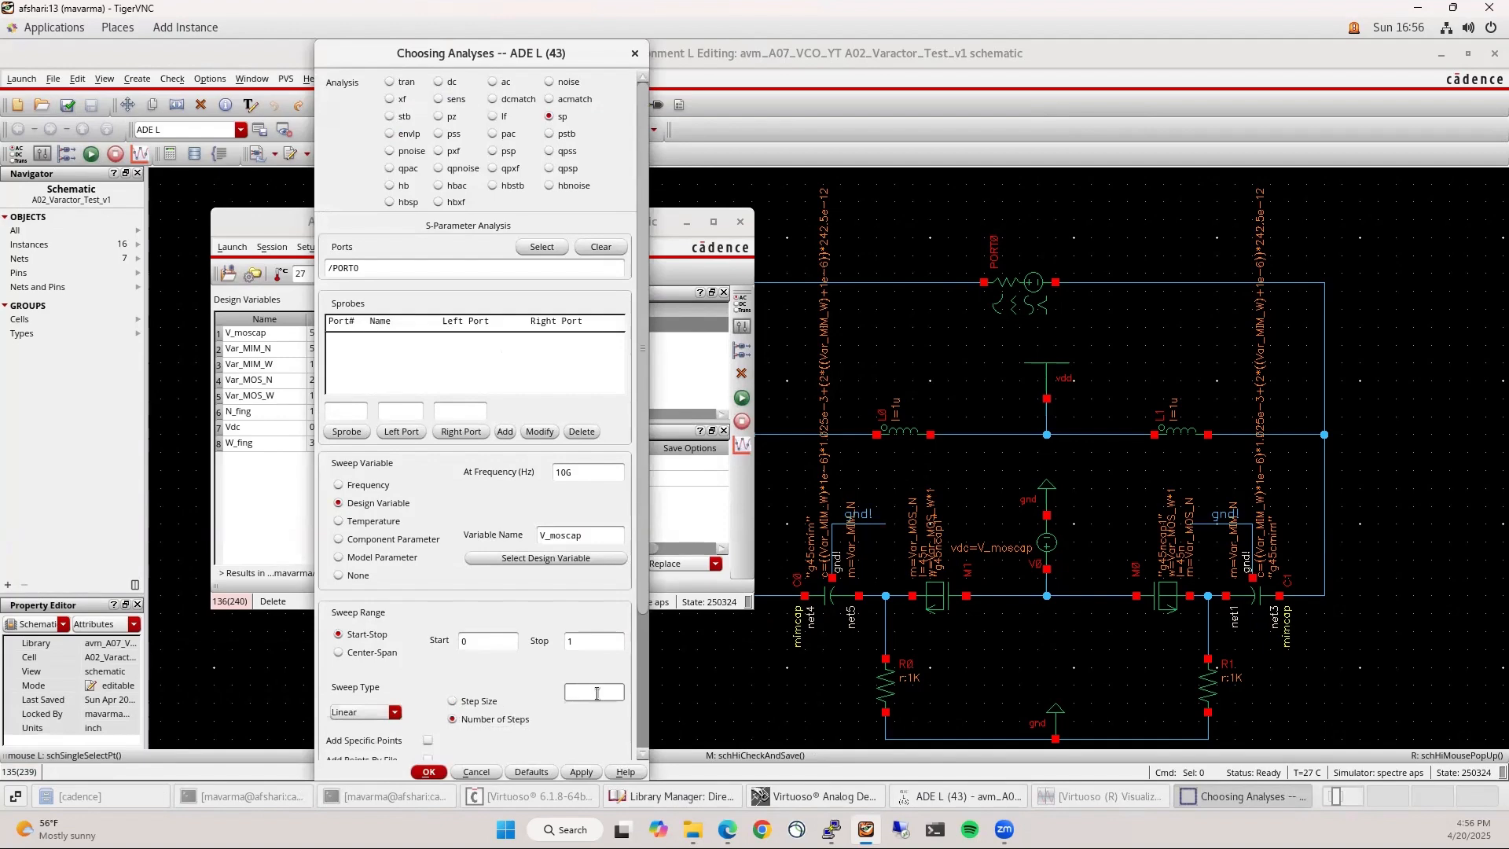
left_click(429, 772)
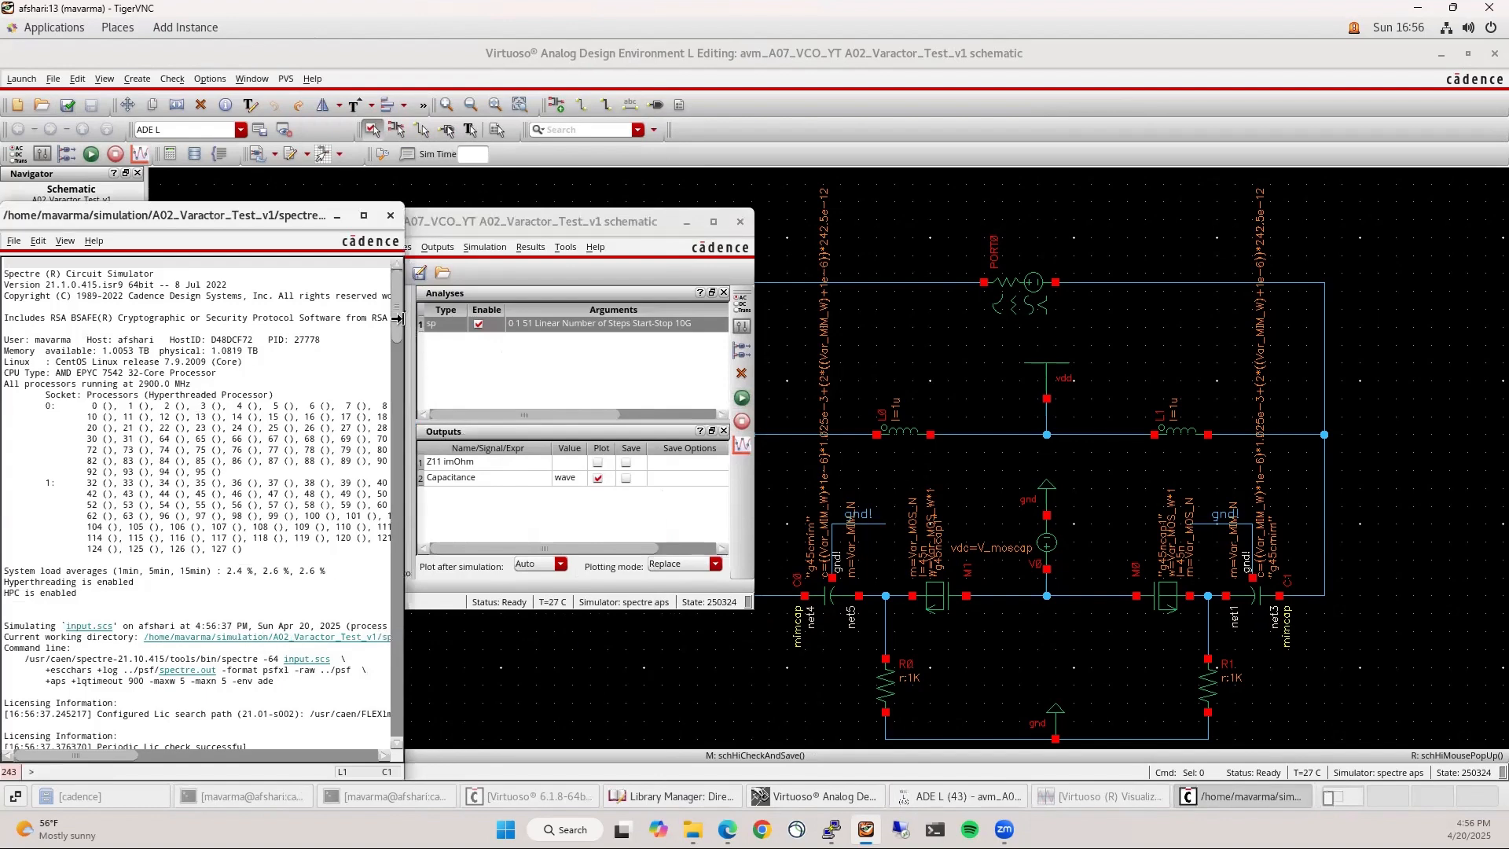
Read the Capacitance plot, rising from about 25.8f to 27.2f, then return to the schematic
left_click_drag(397, 318, 370, 745)
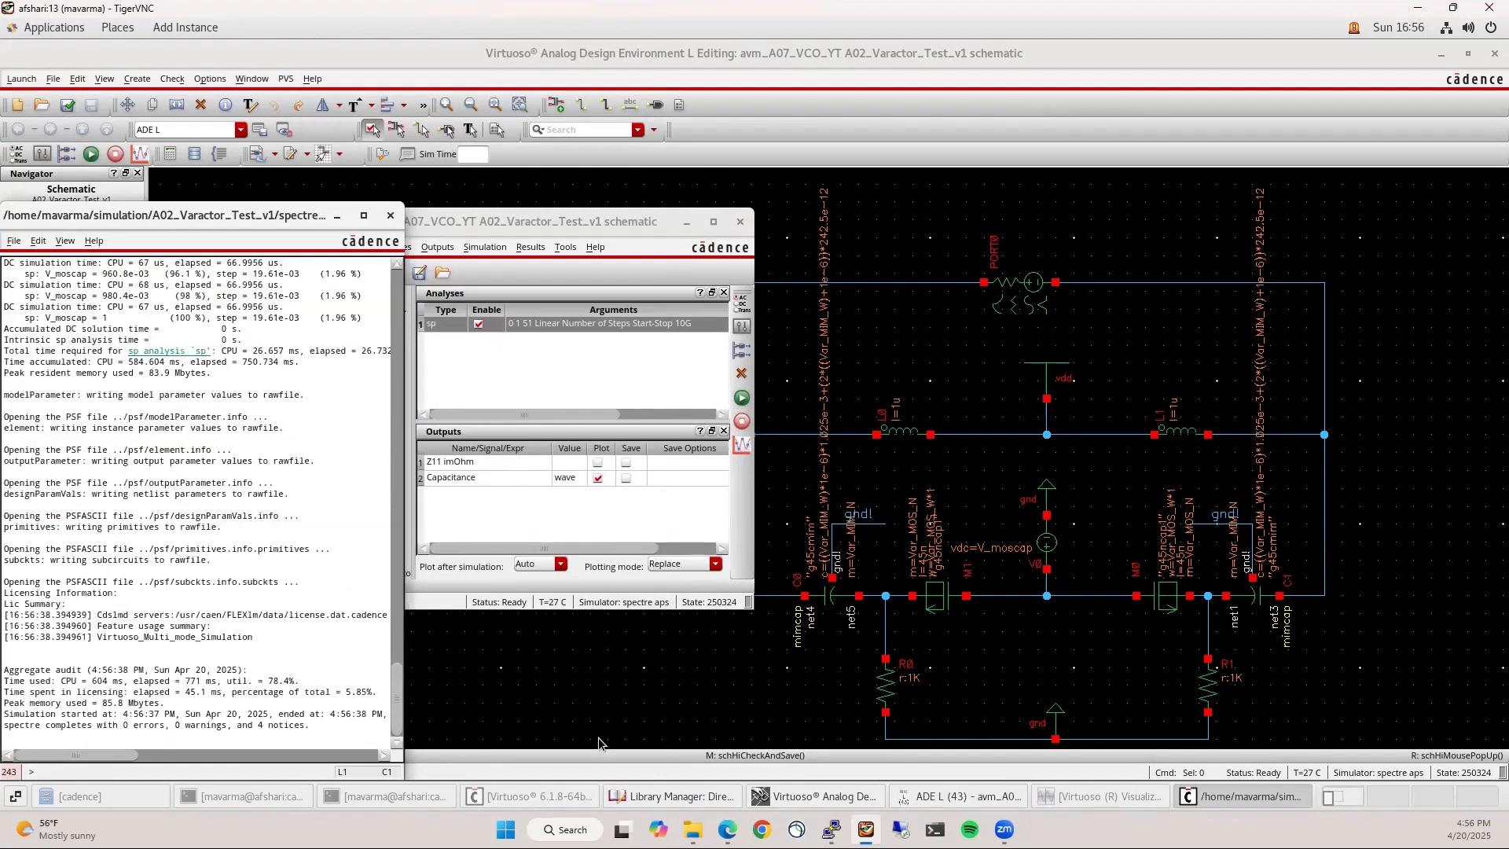
left_click(1049, 794)
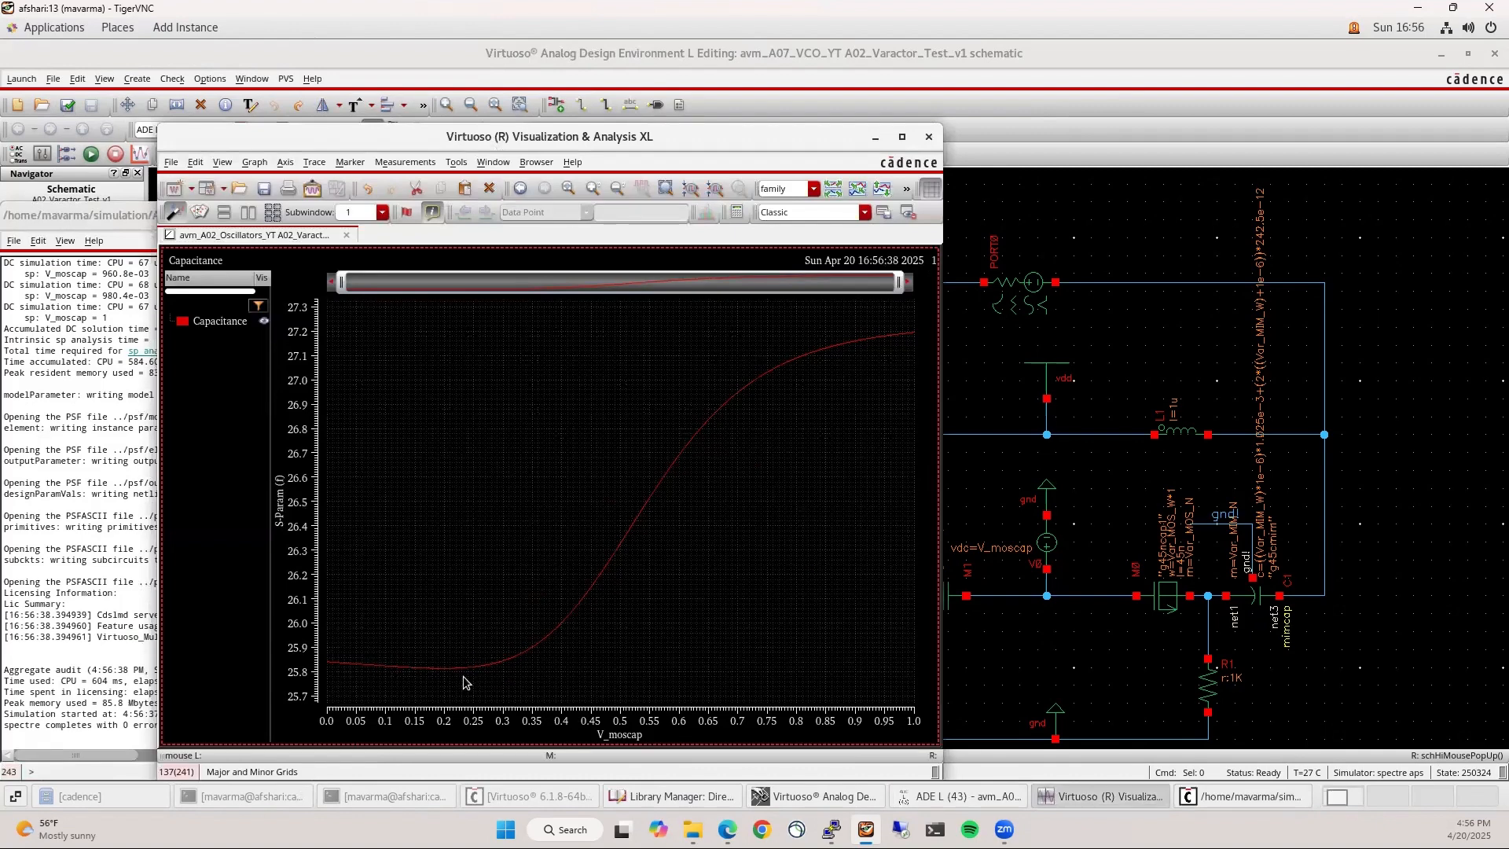
mouse_move(443, 670)
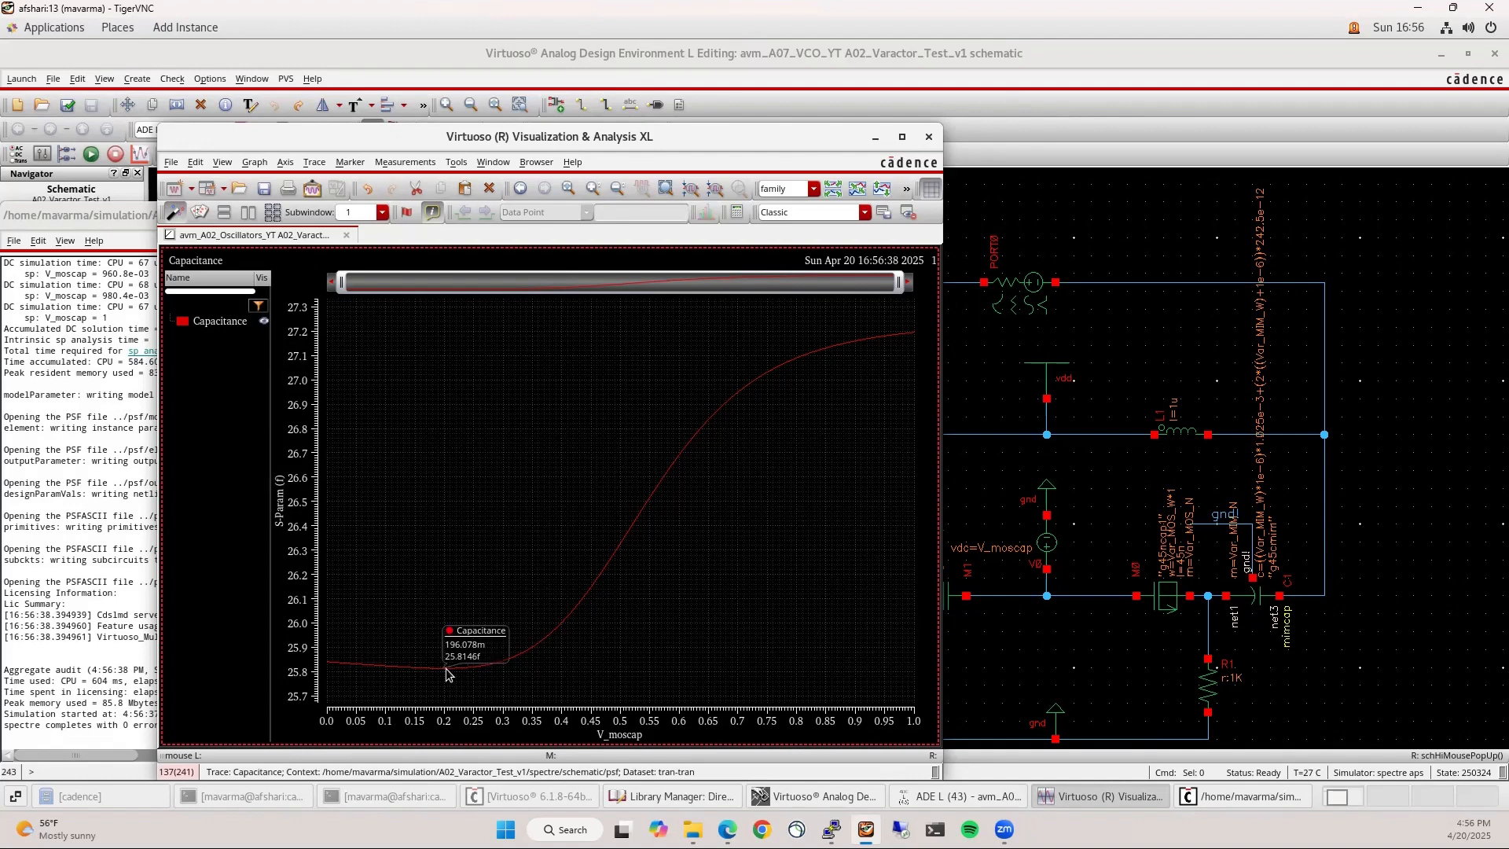
mouse_move(908, 338)
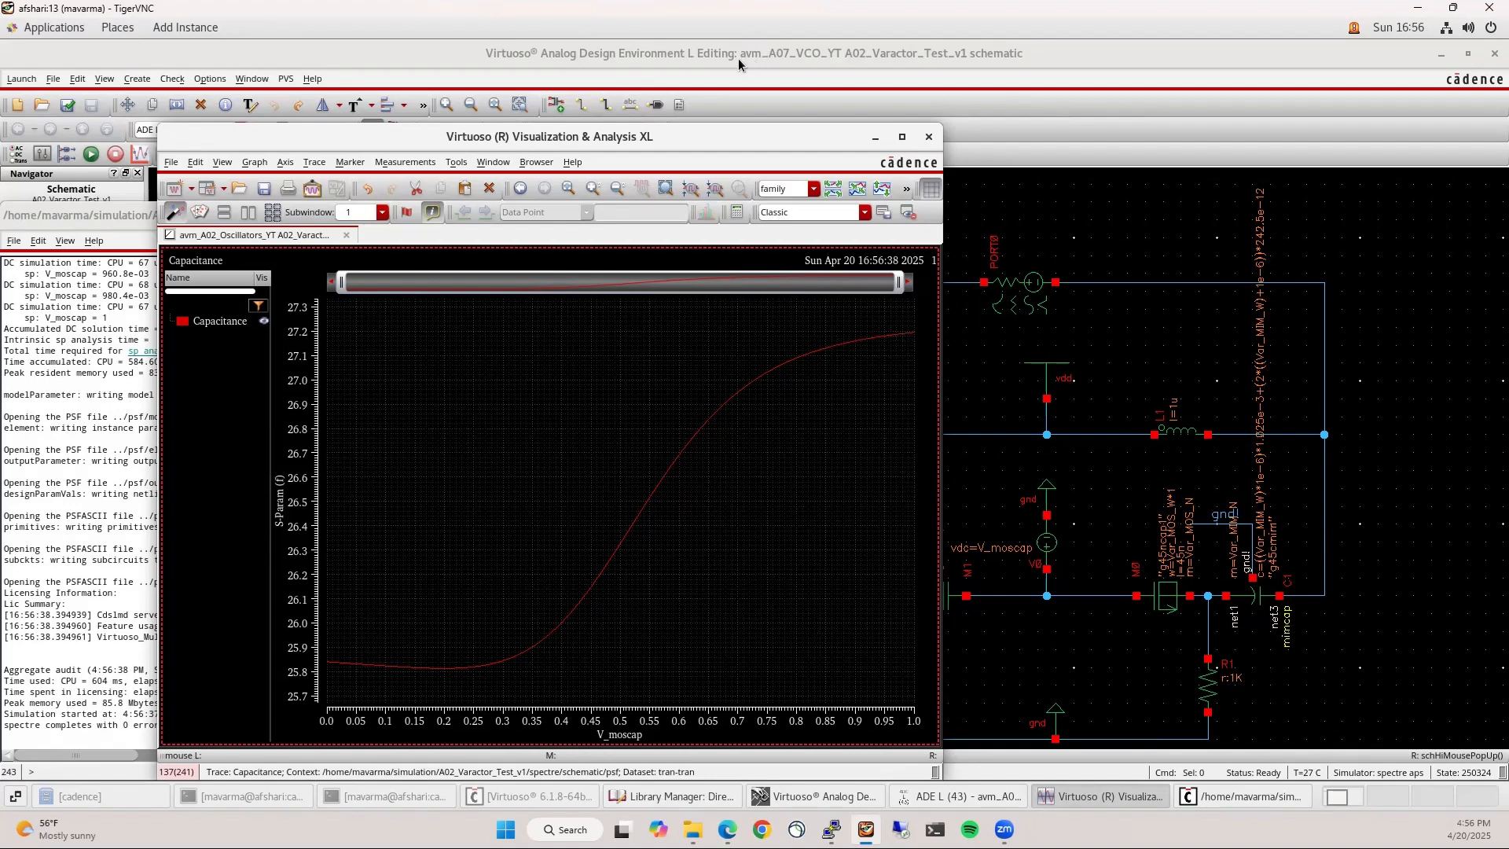
left_click(1022, 649)
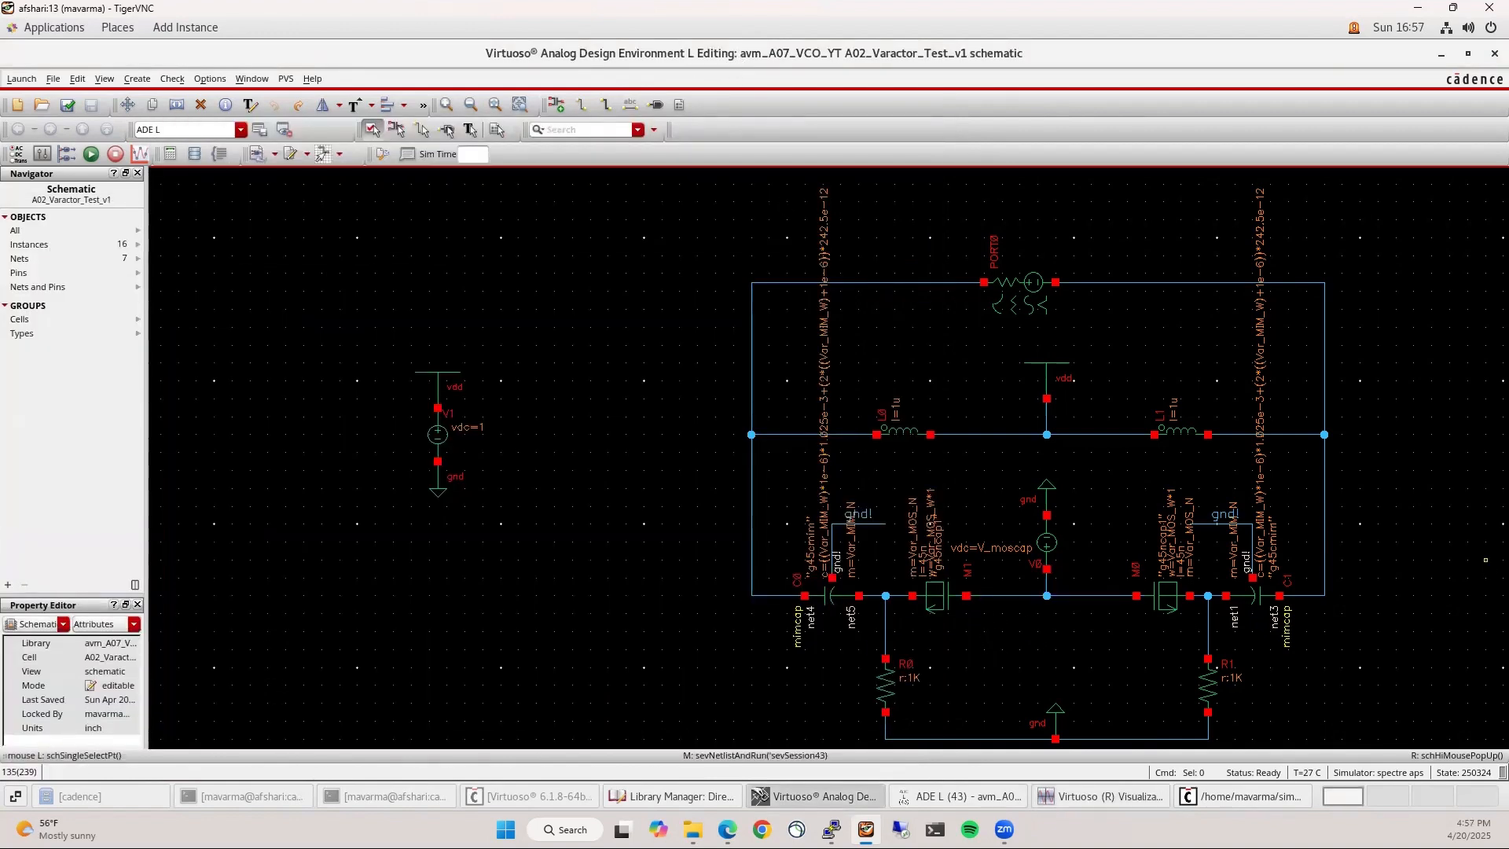
Set the Length of capacitors C0 and C1 to 1u
key("f")
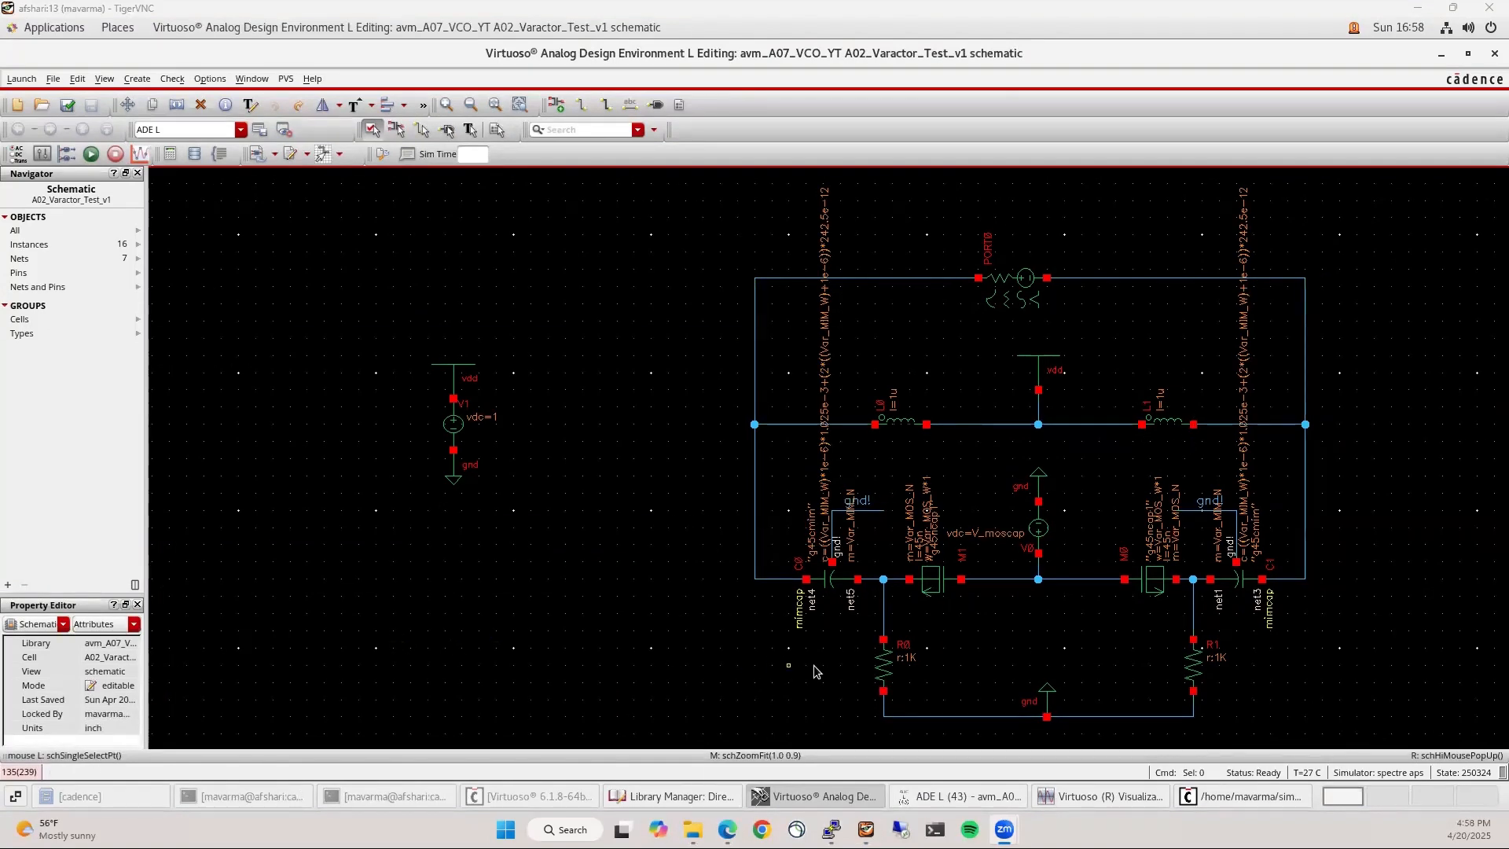
left_click(838, 582)
left_click(1236, 581, "shift")
left_click(102, 715)
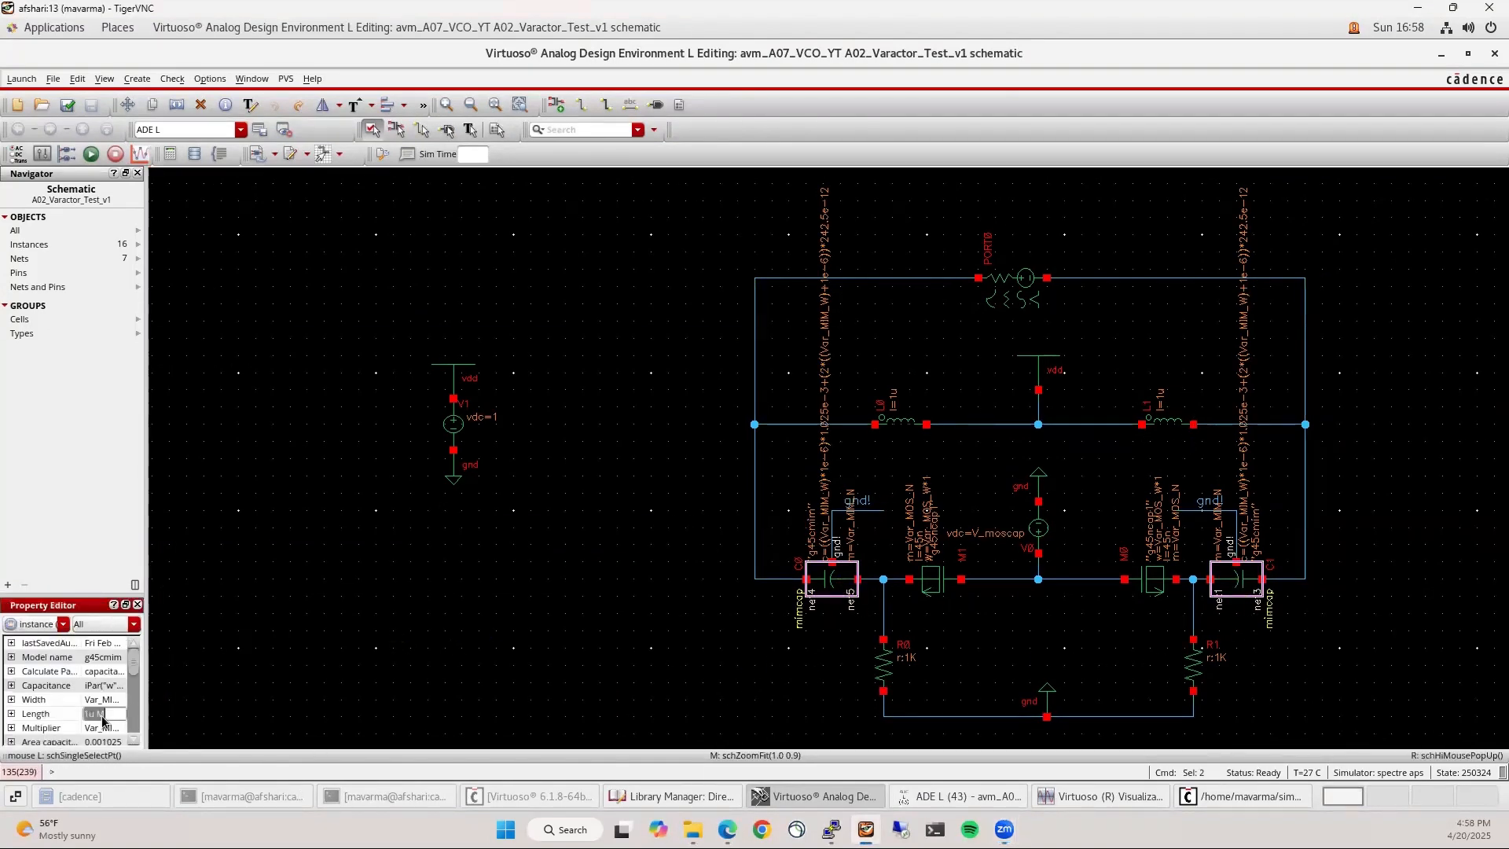
type("1")
type("u")
key("Return")
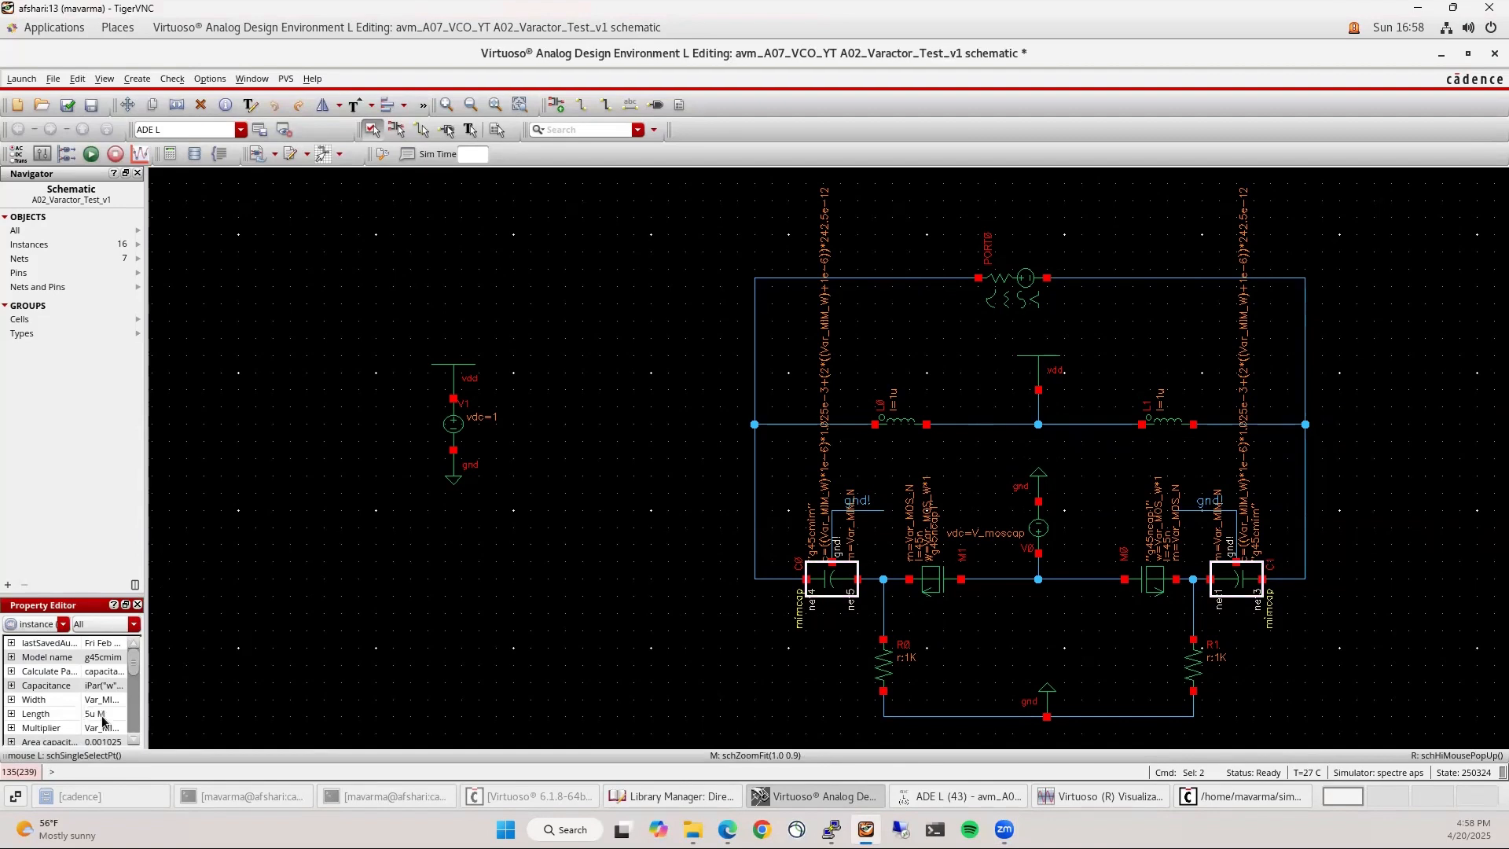
left_click(640, 631)
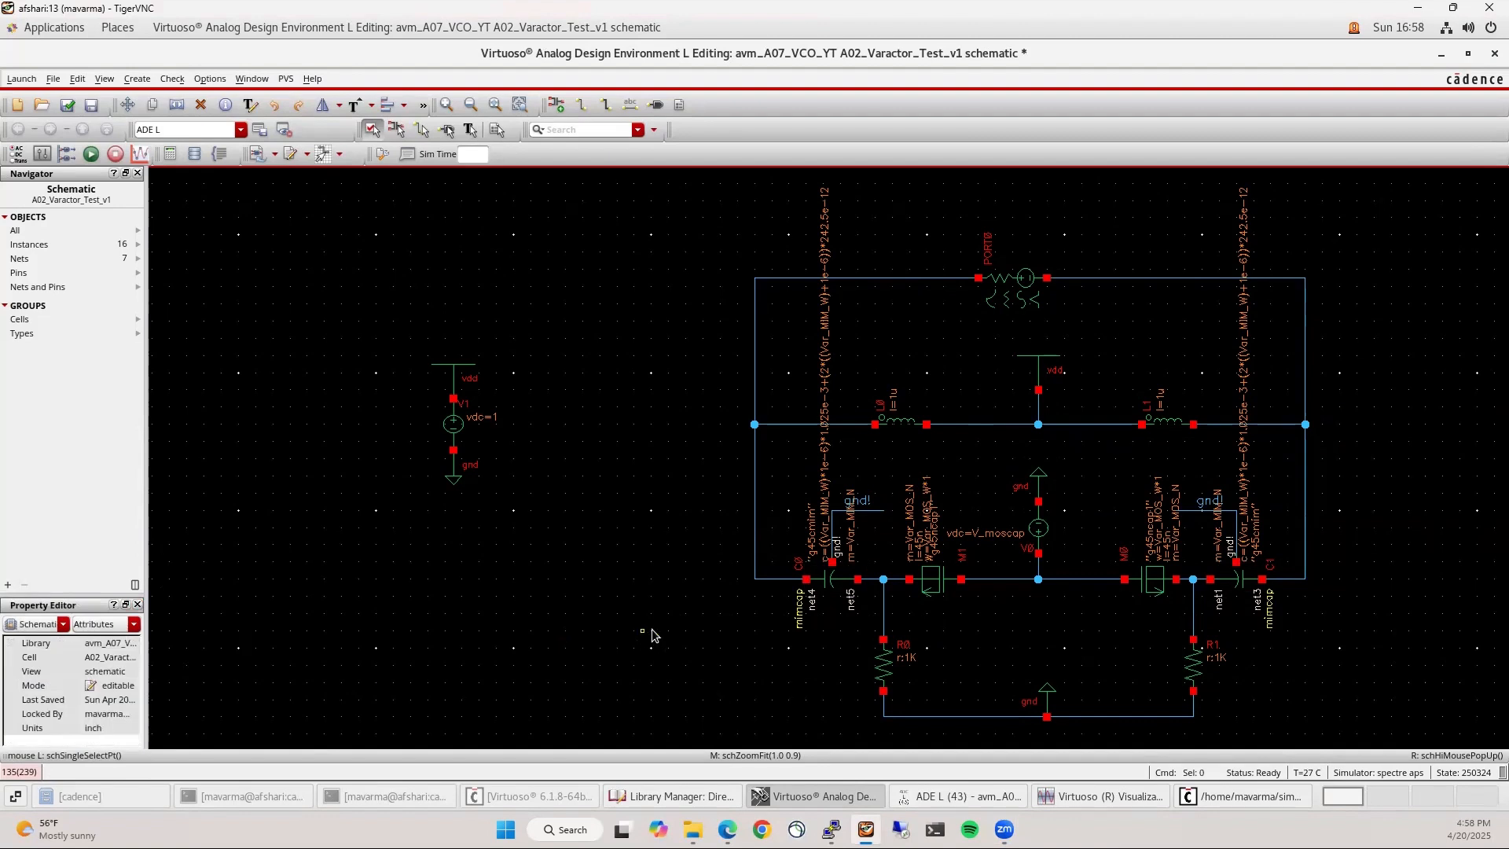
Change Var_MIM_N to 10, Var_MIM_W 5u, Var_MOS_W 2u, Var_MOS_N 50, then check and save
left_click(965, 796)
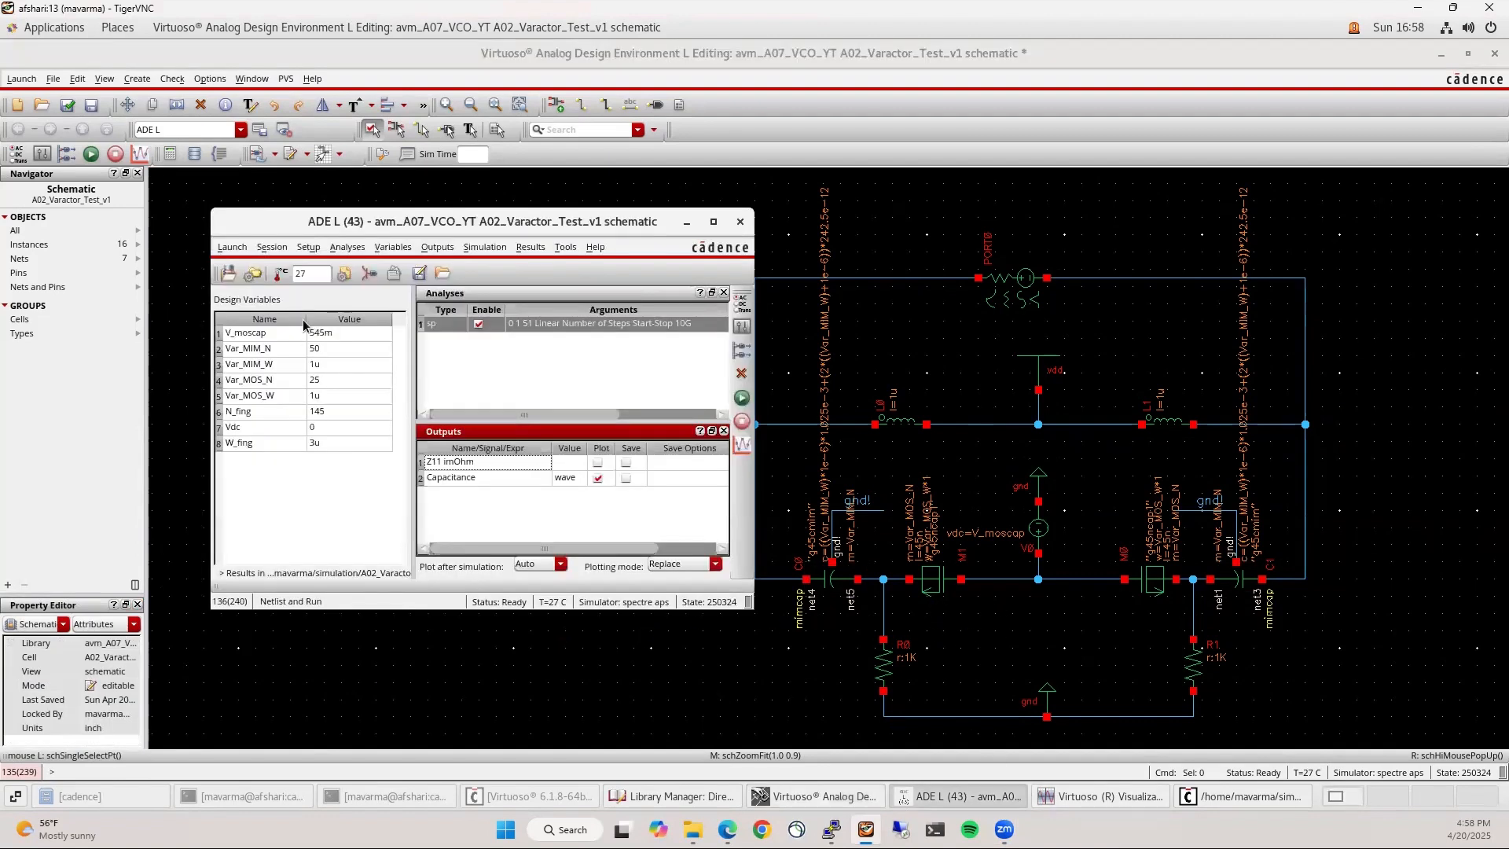
left_click(328, 351)
left_click(329, 350)
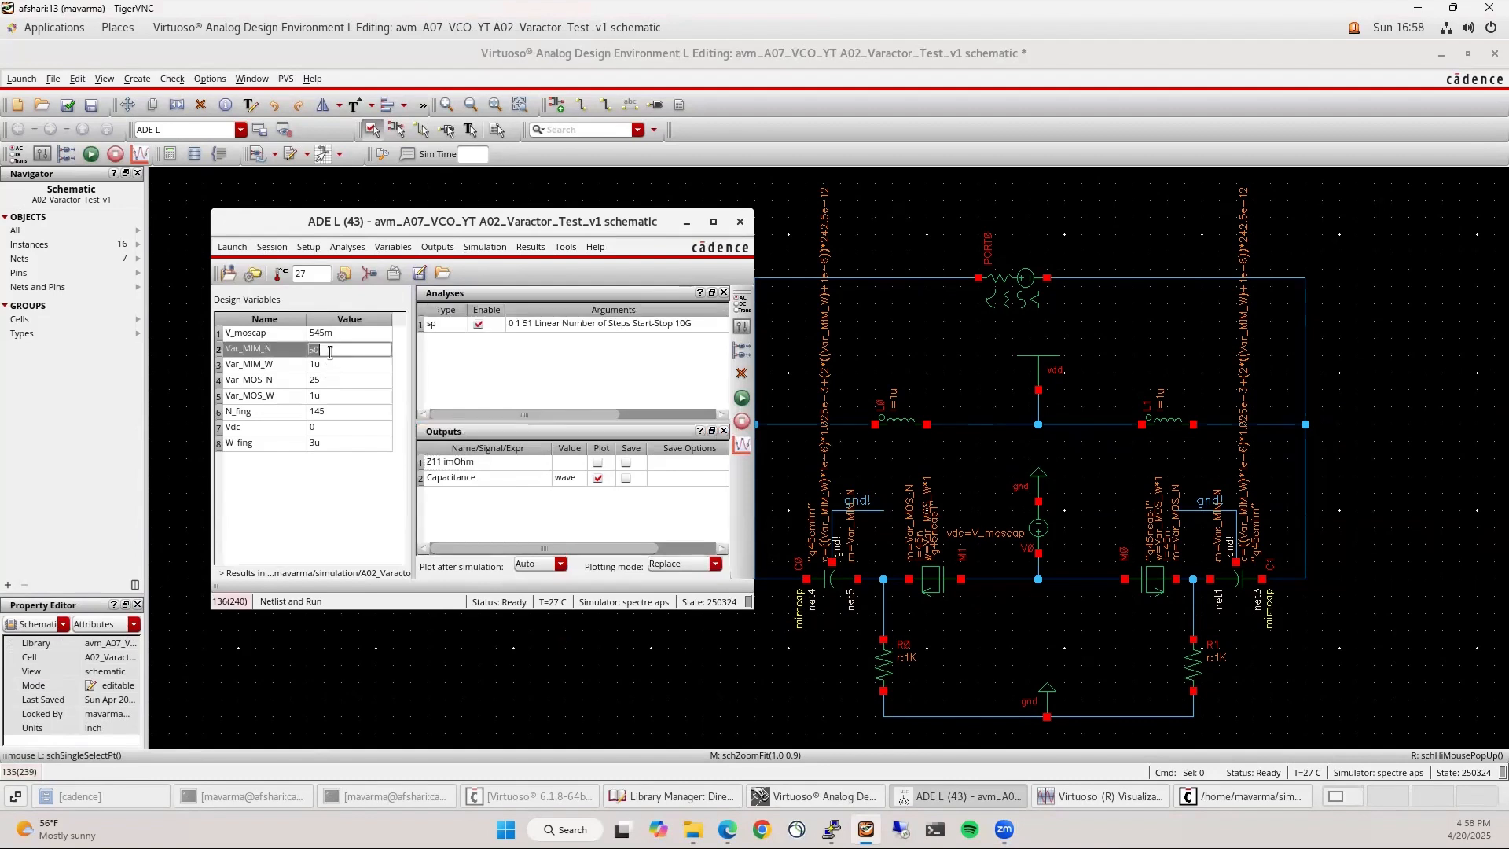
type("10")
left_click(327, 363)
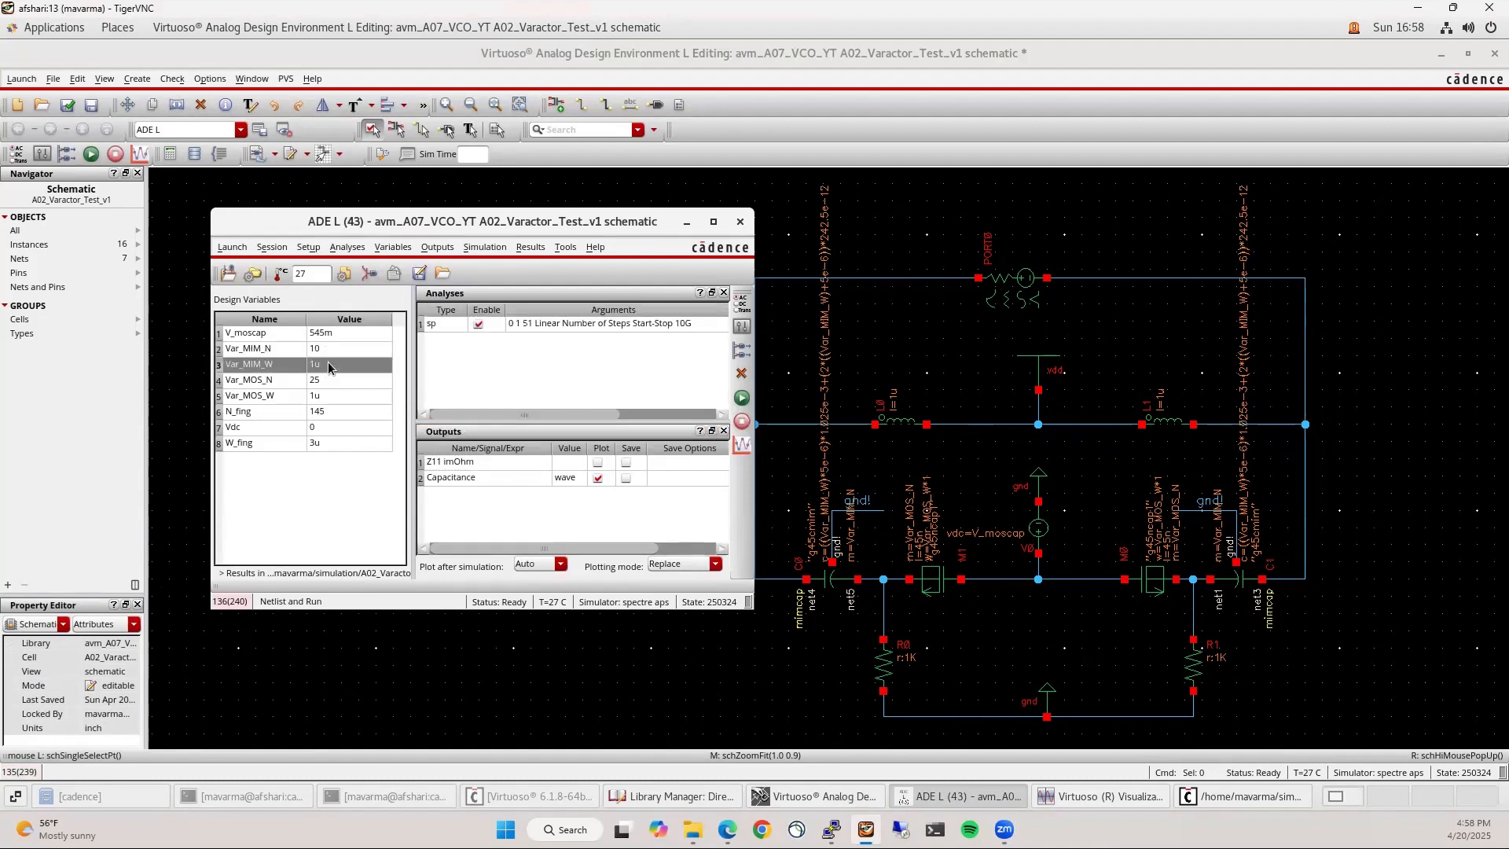
left_click(328, 363)
type("5")
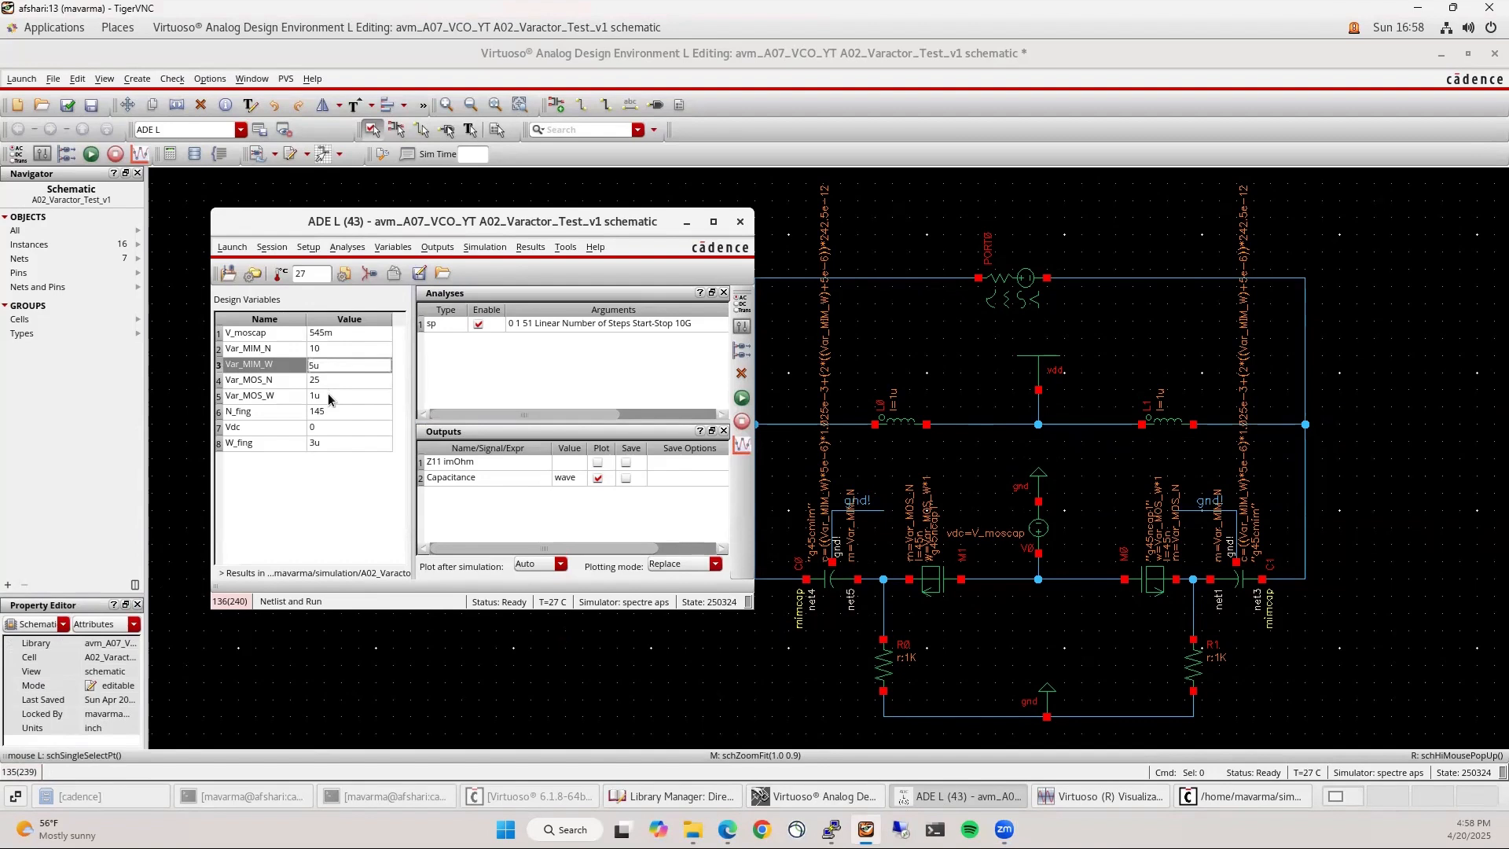
double_click(328, 395)
type("2u")
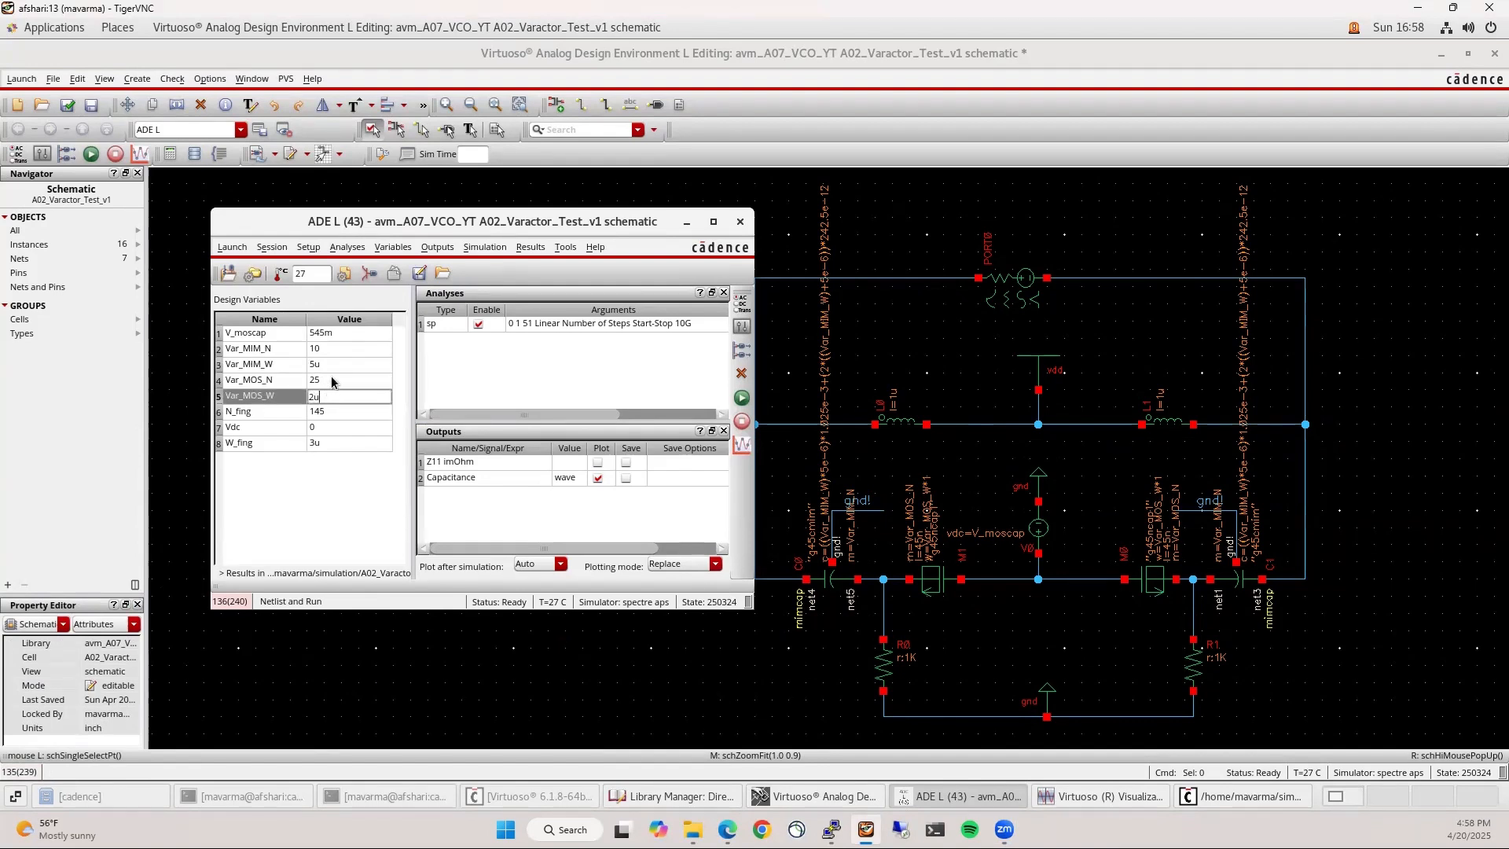
left_click(331, 375)
left_click(331, 375)
type("50")
left_click(343, 493)
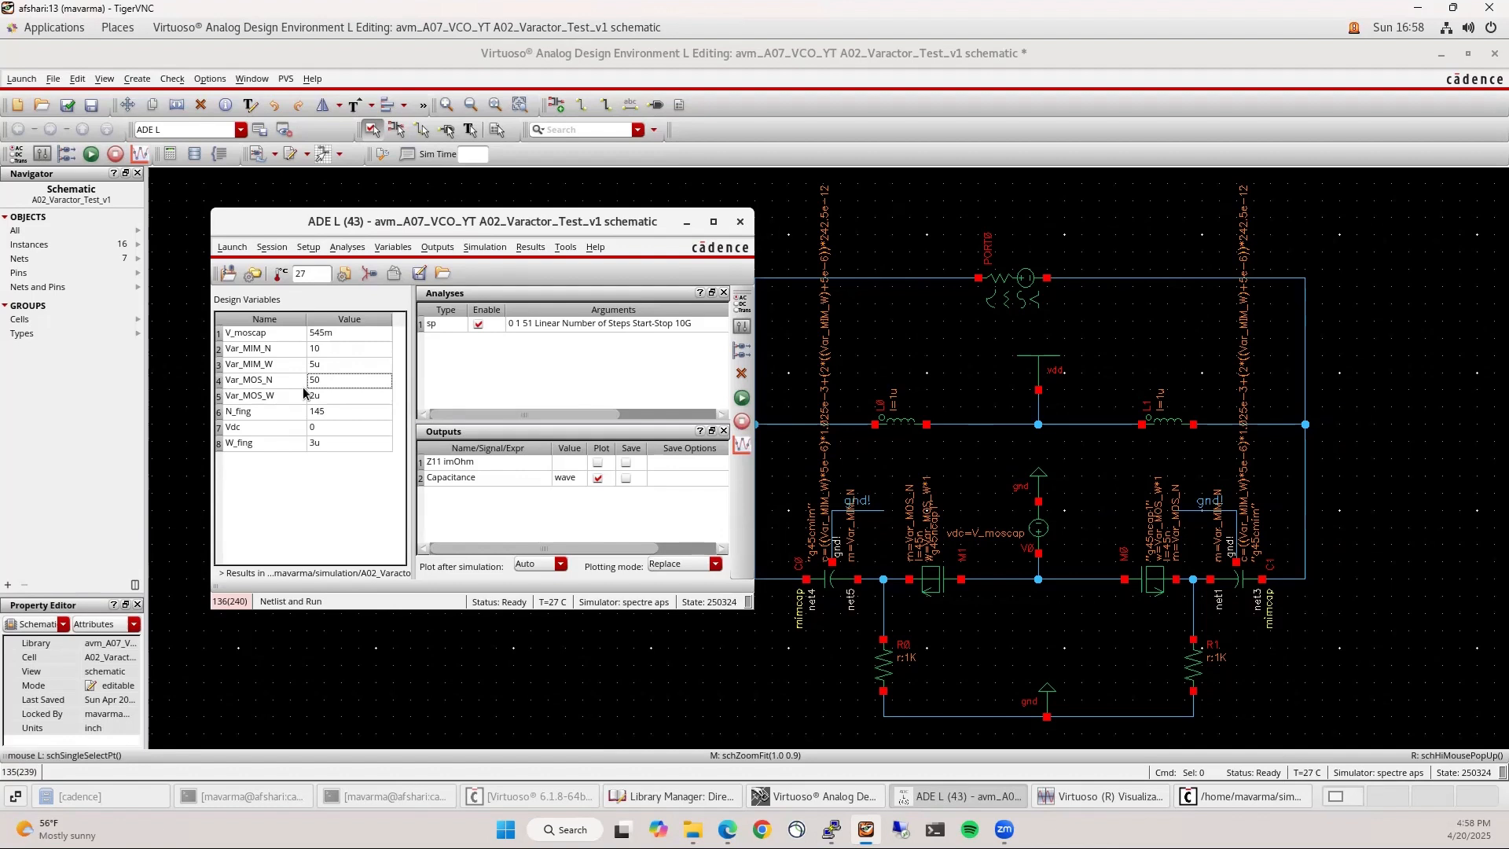
left_click(67, 106)
Run the sp simulation and select the Capacitance trace spanning about 32 fF to 46 fF
left_click(91, 154)
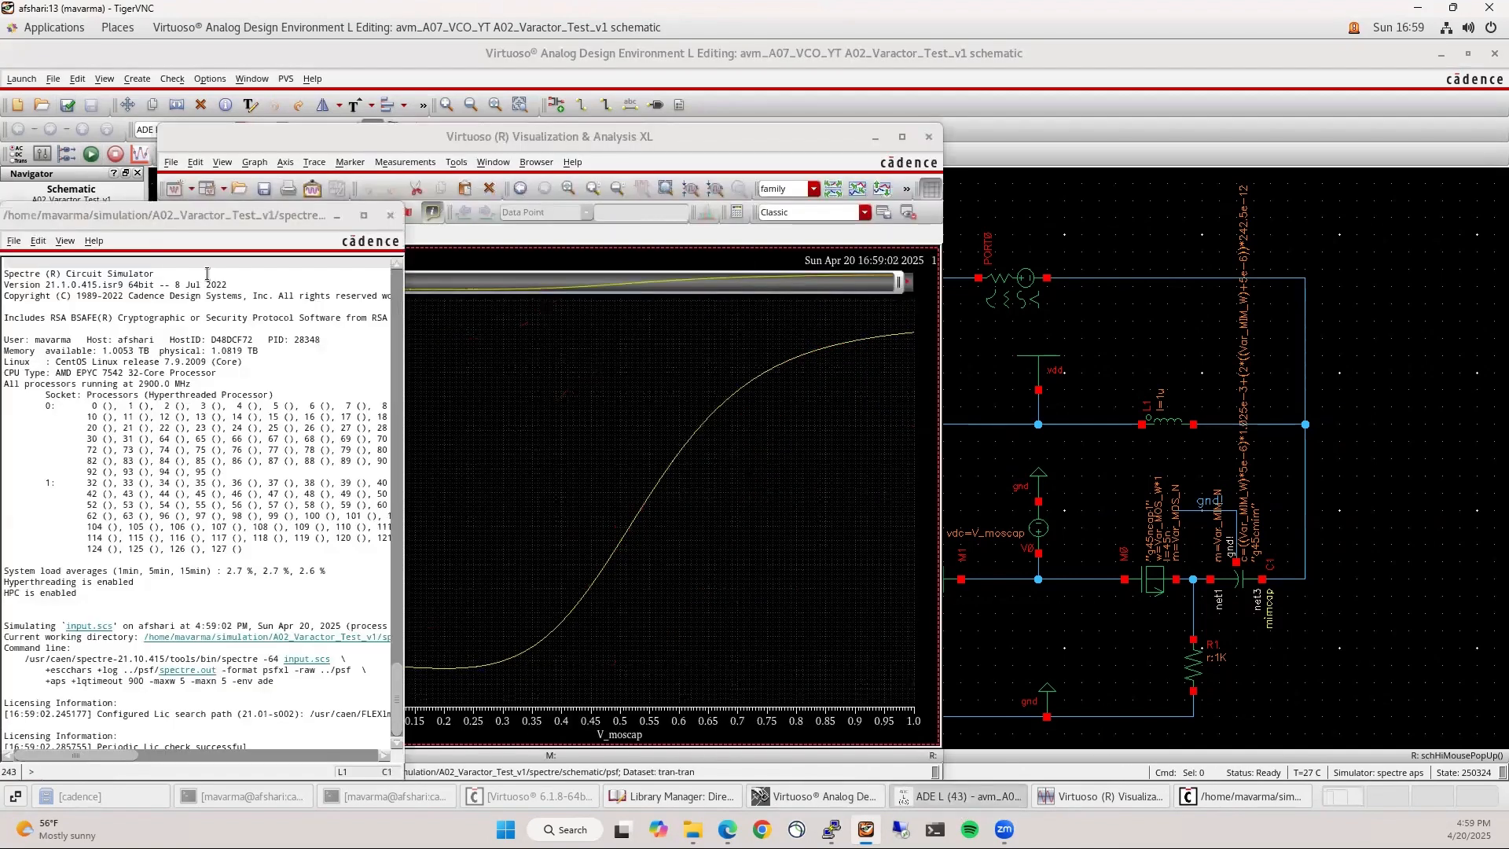
left_click_drag(309, 217, 1280, 137)
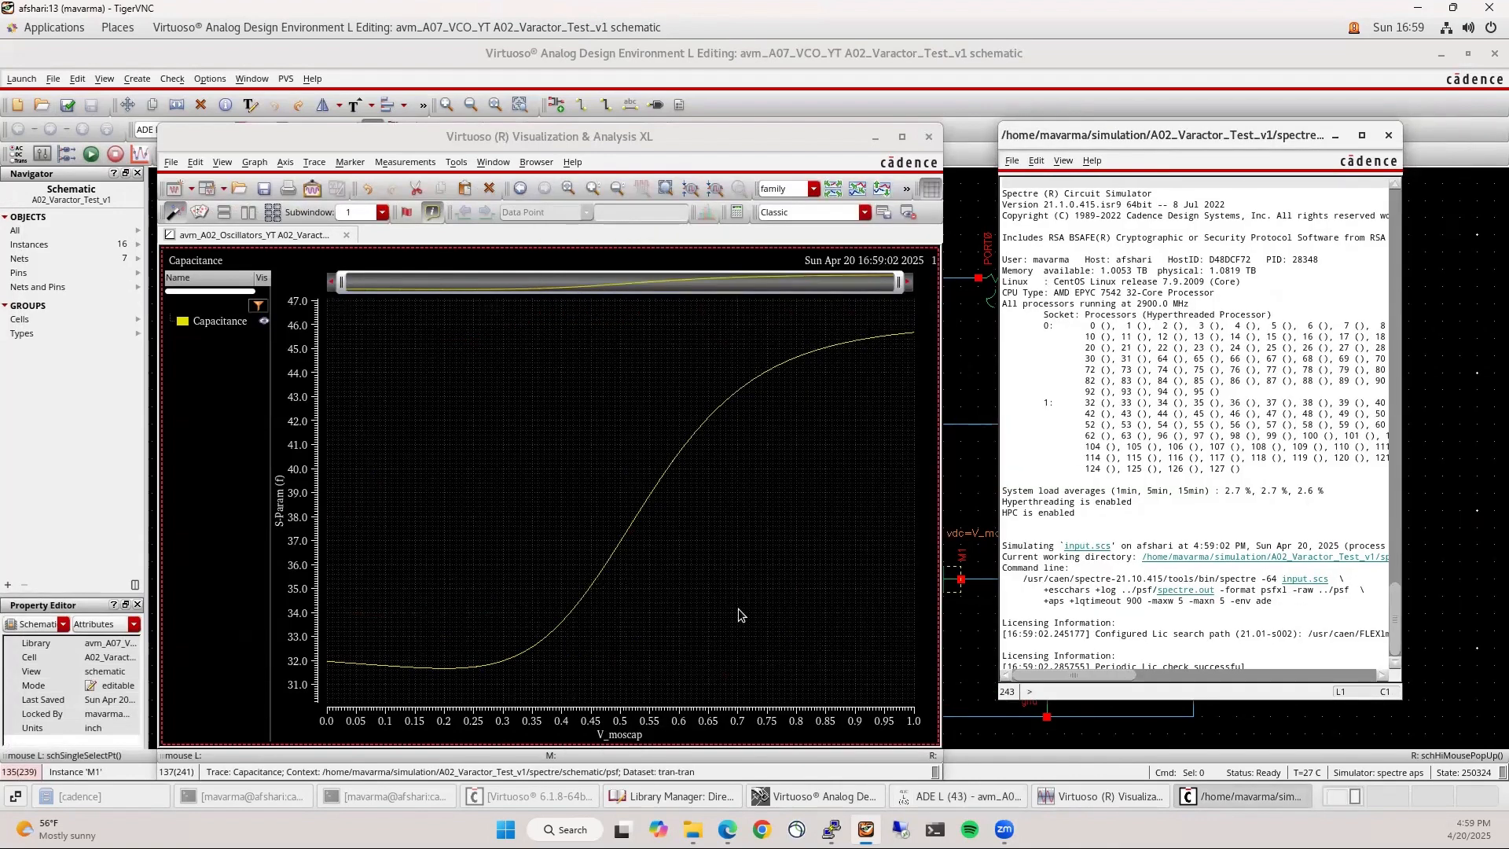
mouse_move(506, 668)
left_click(204, 322)
Send the Capacitance trace to the Calculator and plot its derivative
right_click(204, 325)
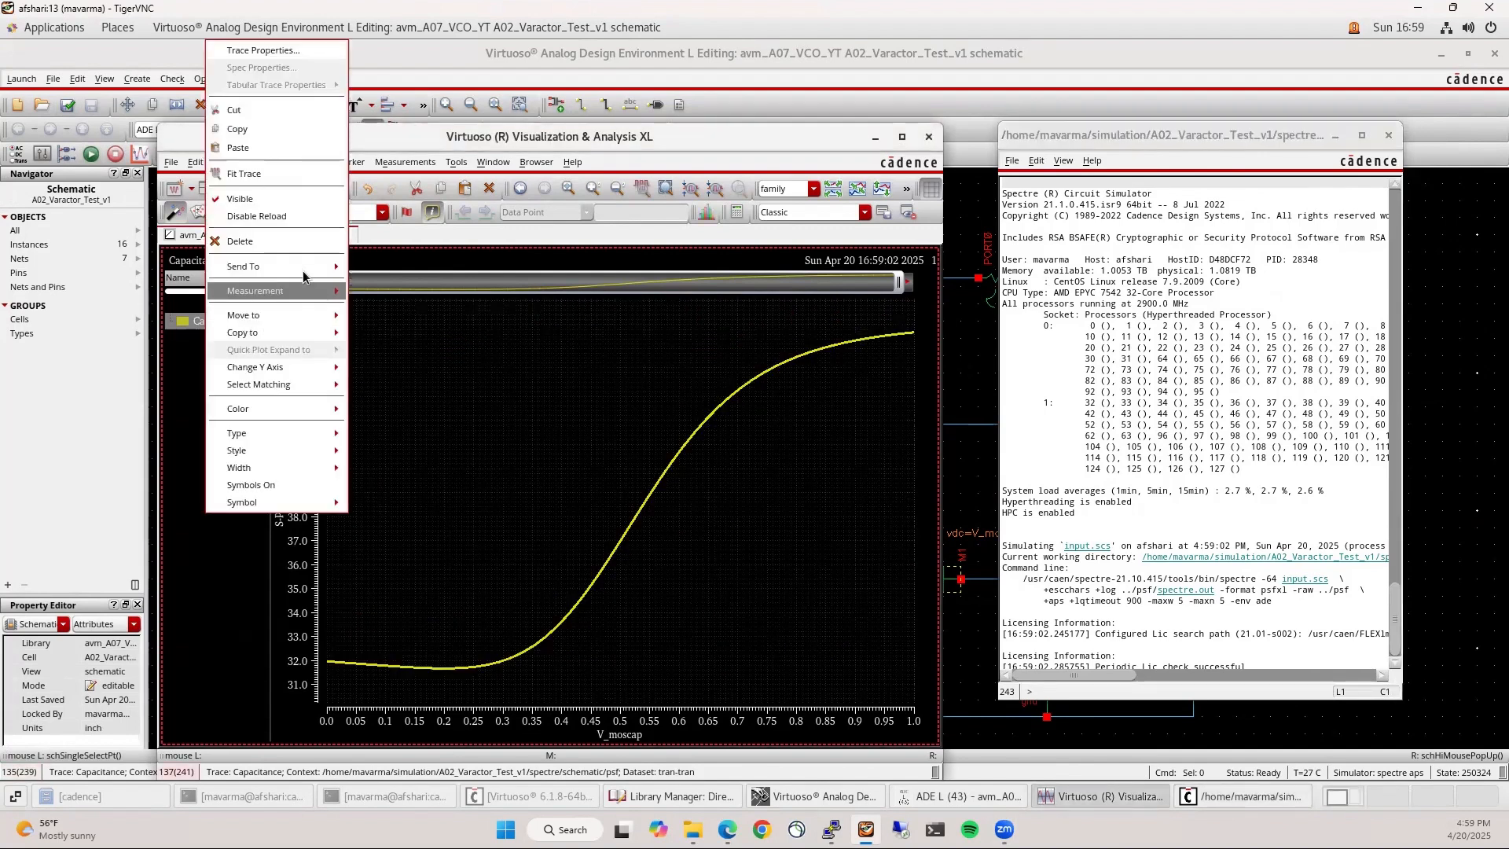
mouse_move(307, 267)
left_click(381, 304)
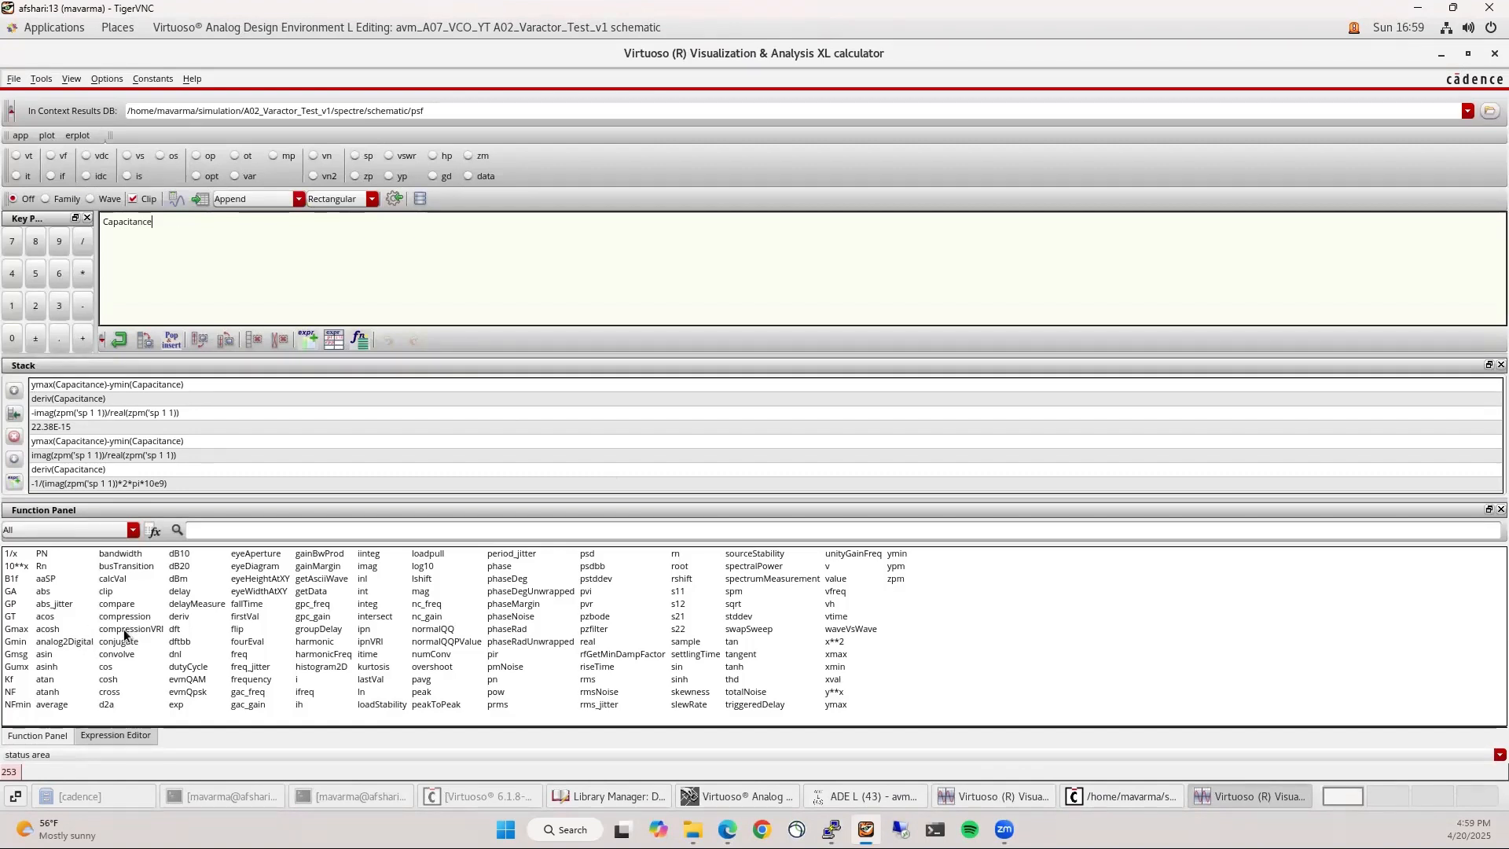
left_click(181, 618)
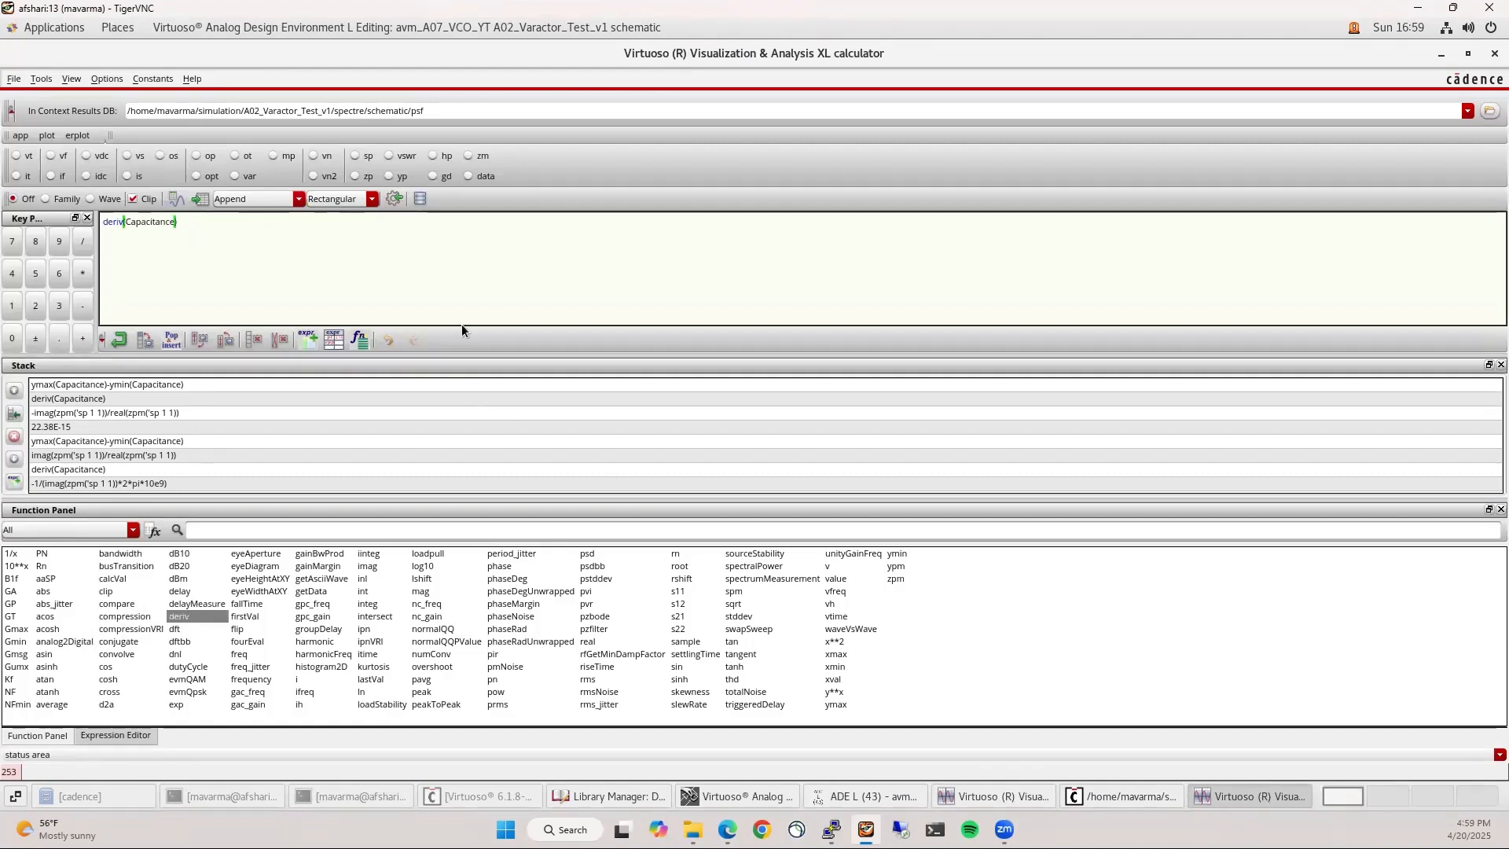
left_click(395, 199)
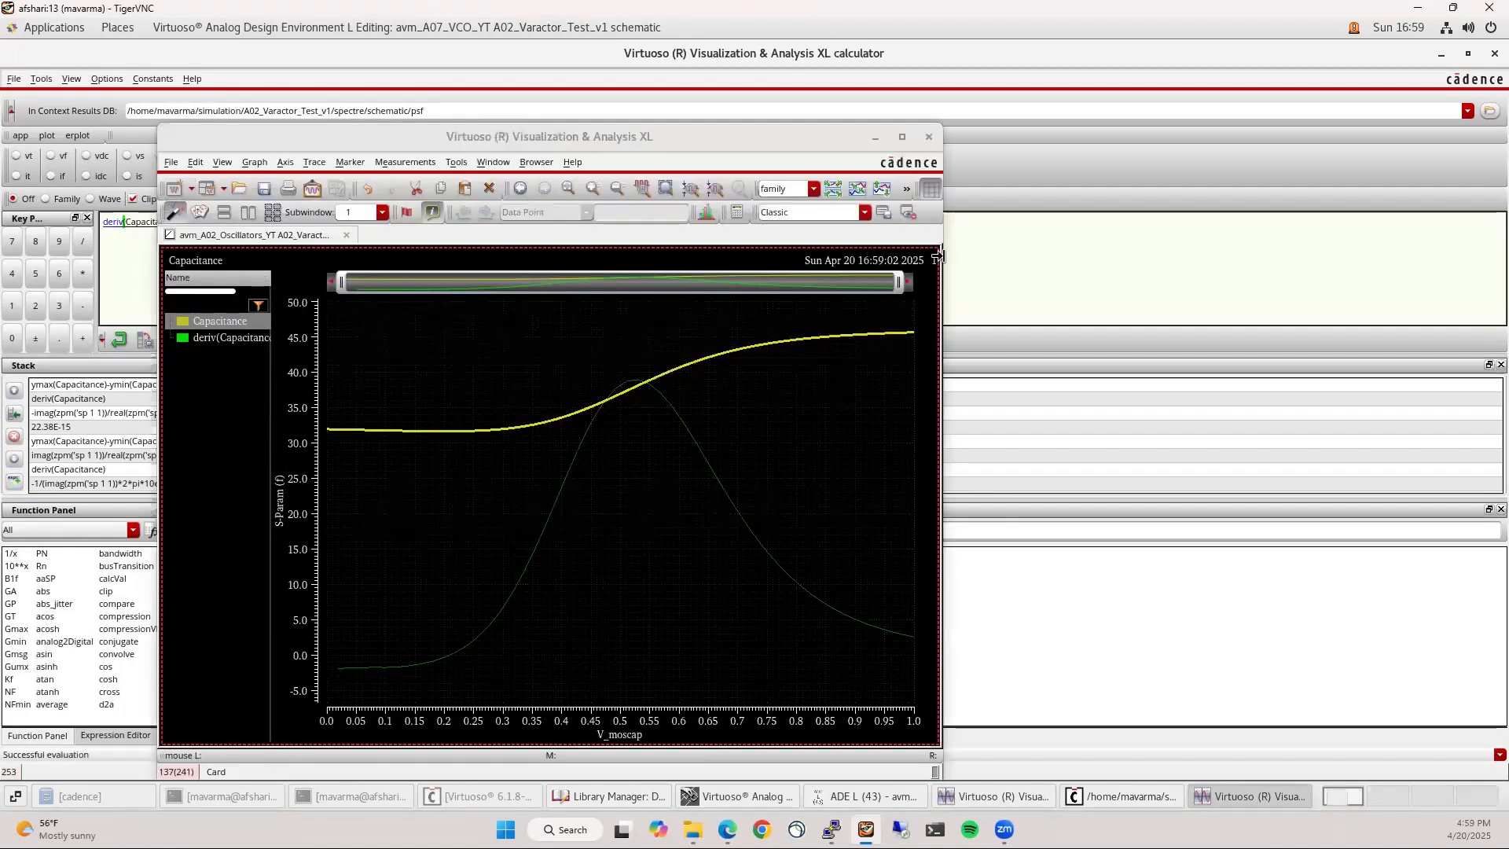
Add a horizontal marker at about 10.288f, crossing near V_moscap 325m and 800m
left_click(745, 463)
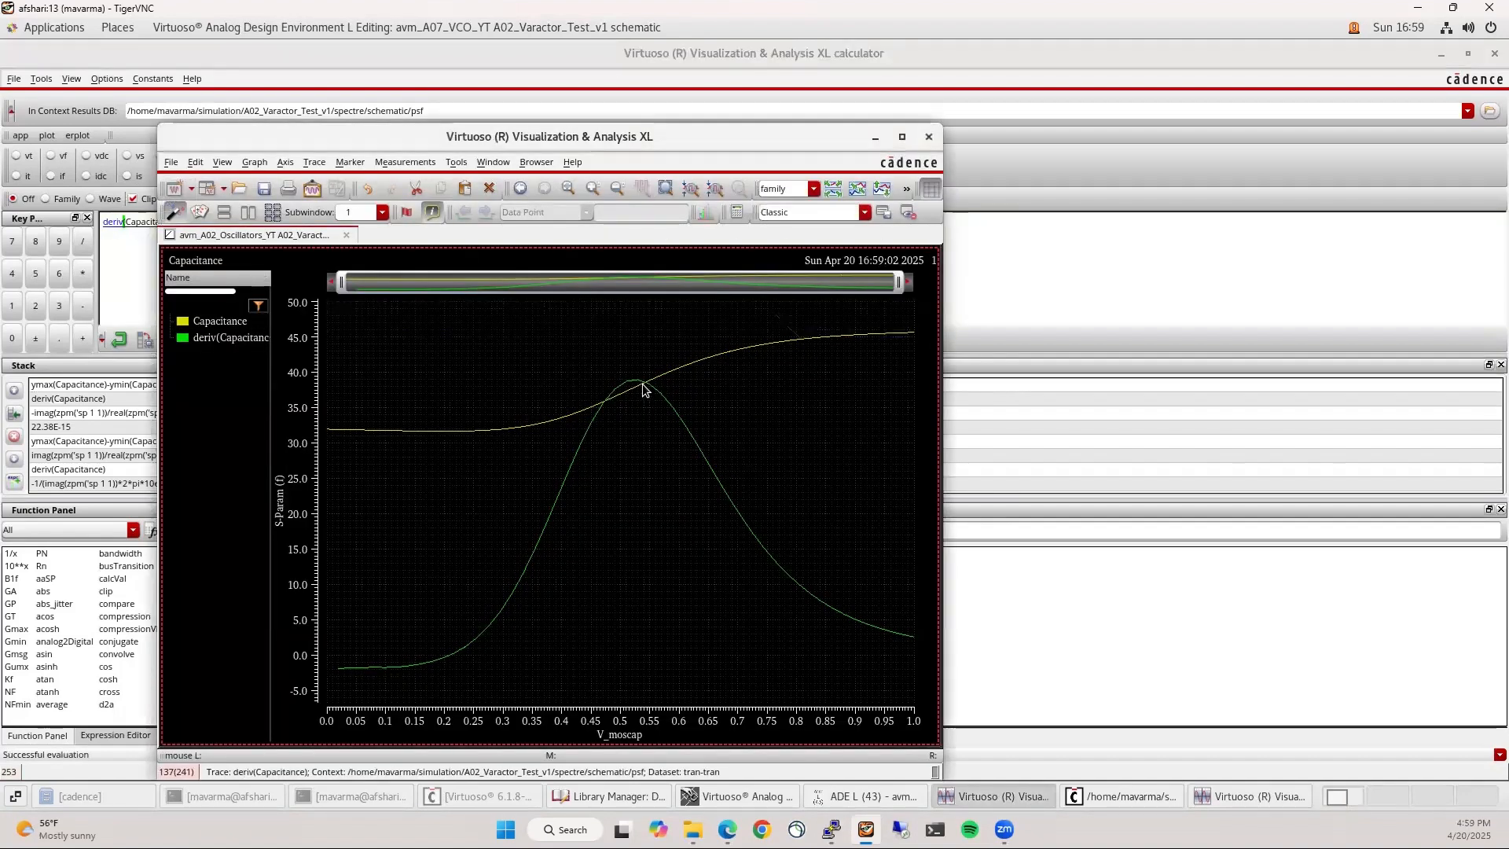
mouse_move(635, 384)
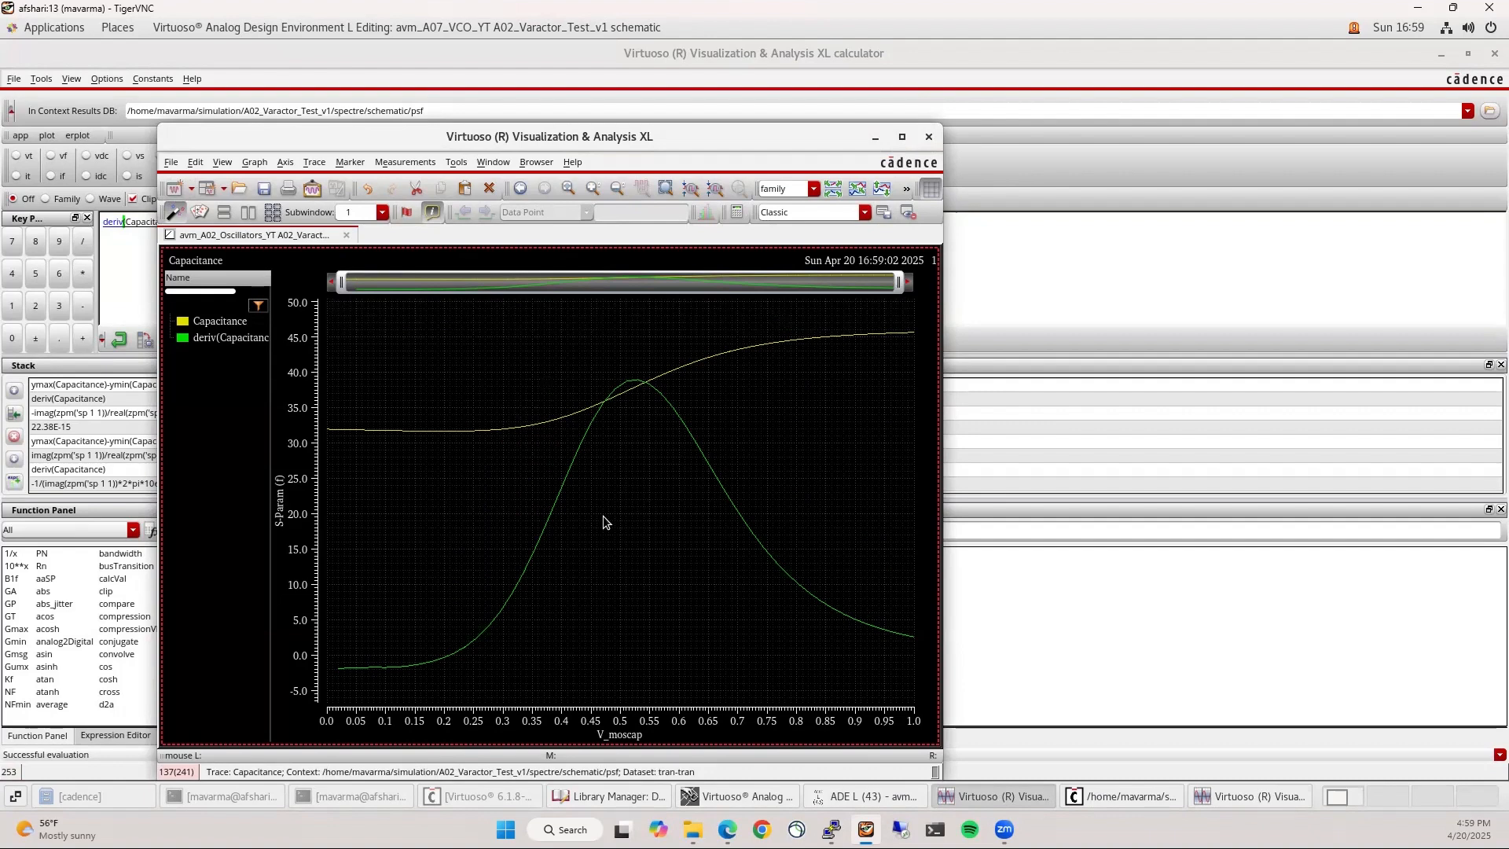
key("h")
left_click_drag(620, 512, 609, 580)
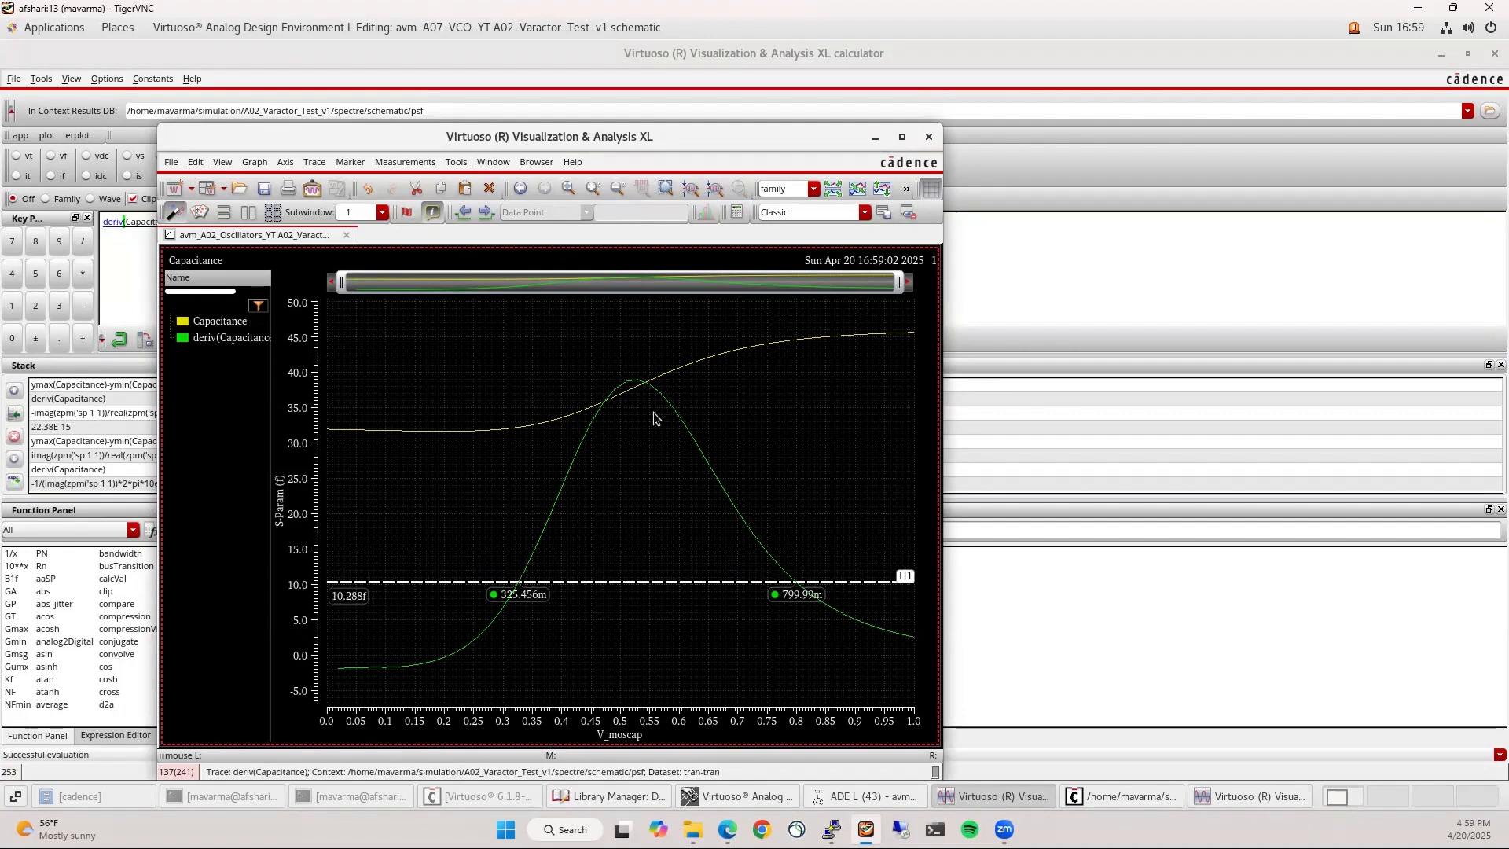
Narrow the sp sweep of V_moscap to 0.325–0.8, stop plotting deriv, and rerun the simulation
left_click(928, 137)
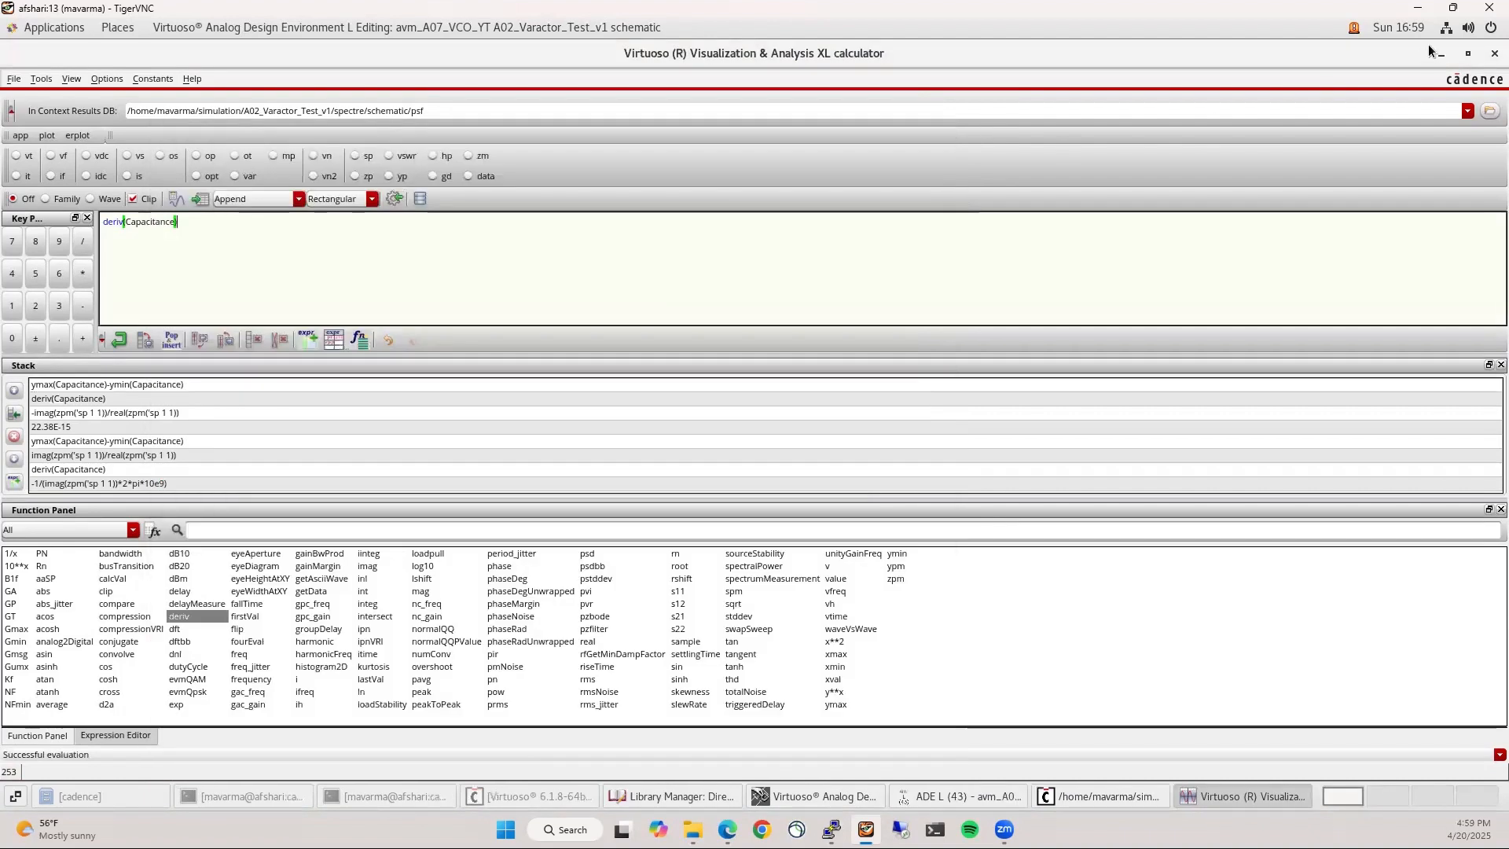
left_click(1494, 54)
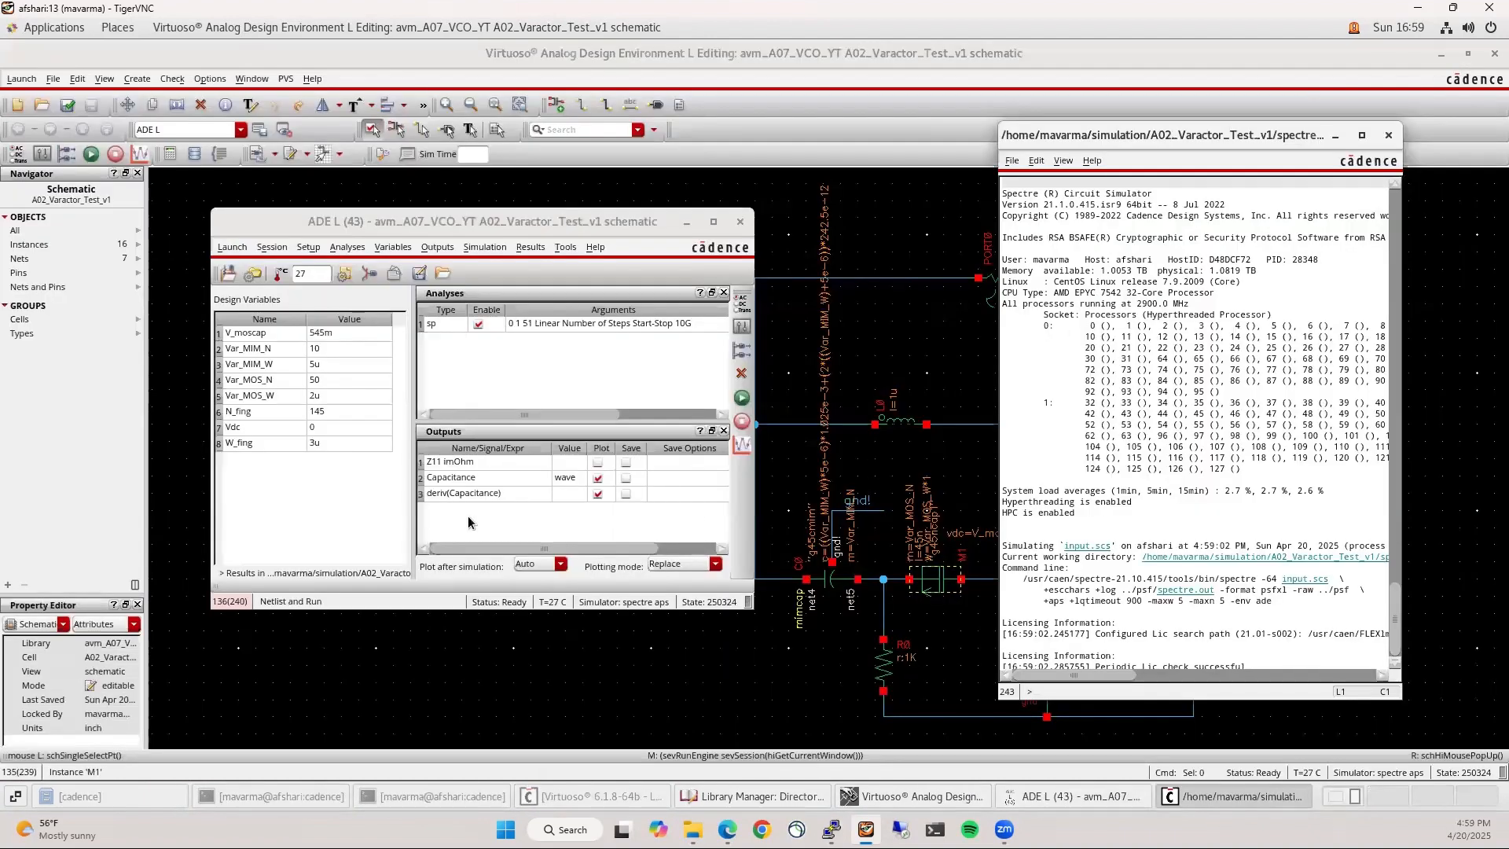
double_click(539, 323)
left_click(481, 643)
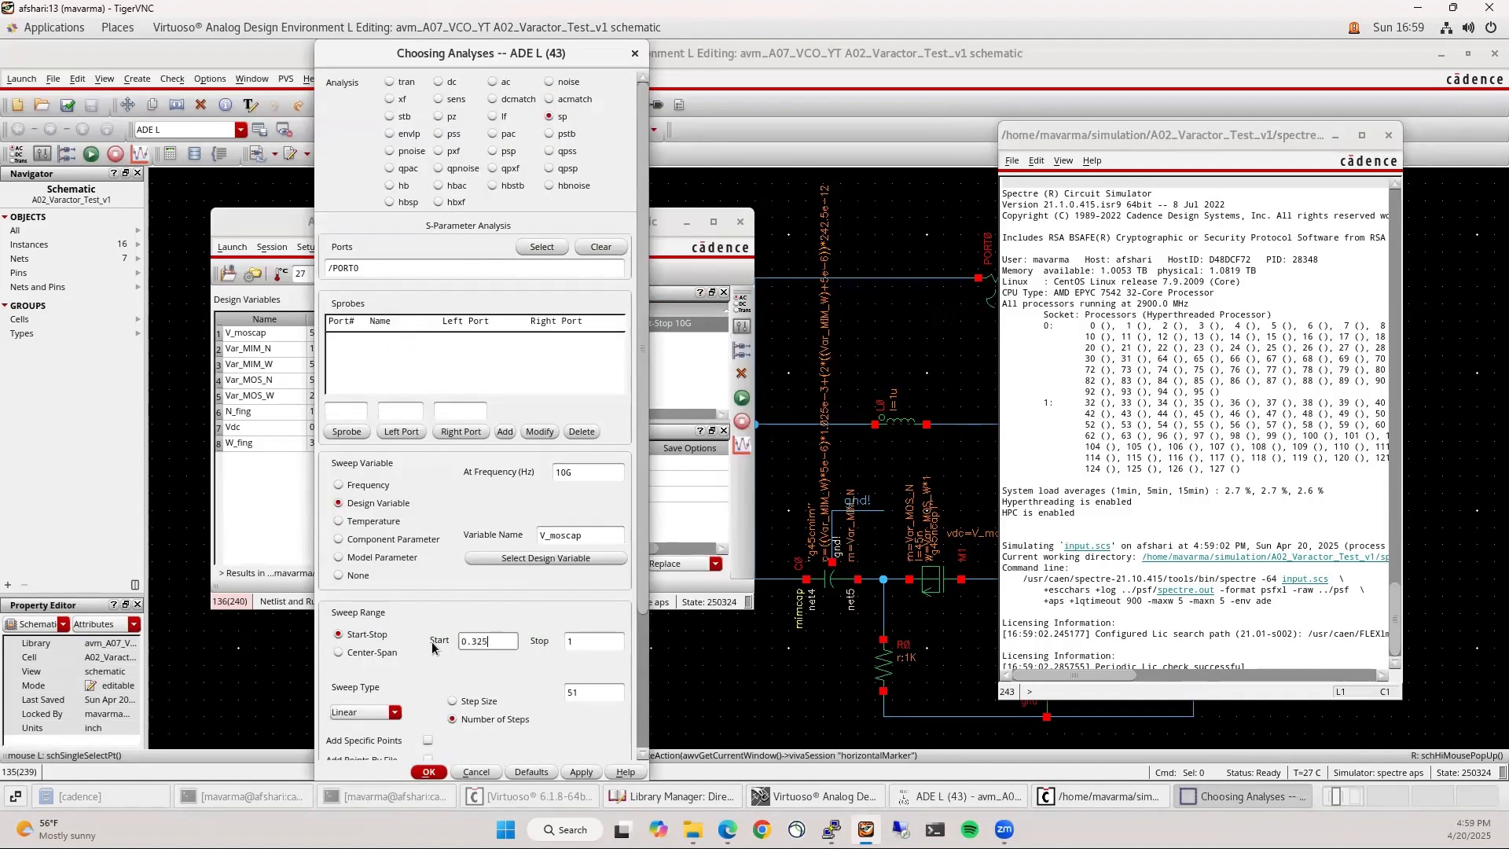
key("Tab")
type("0.8")
left_click(428, 772)
left_click(599, 494)
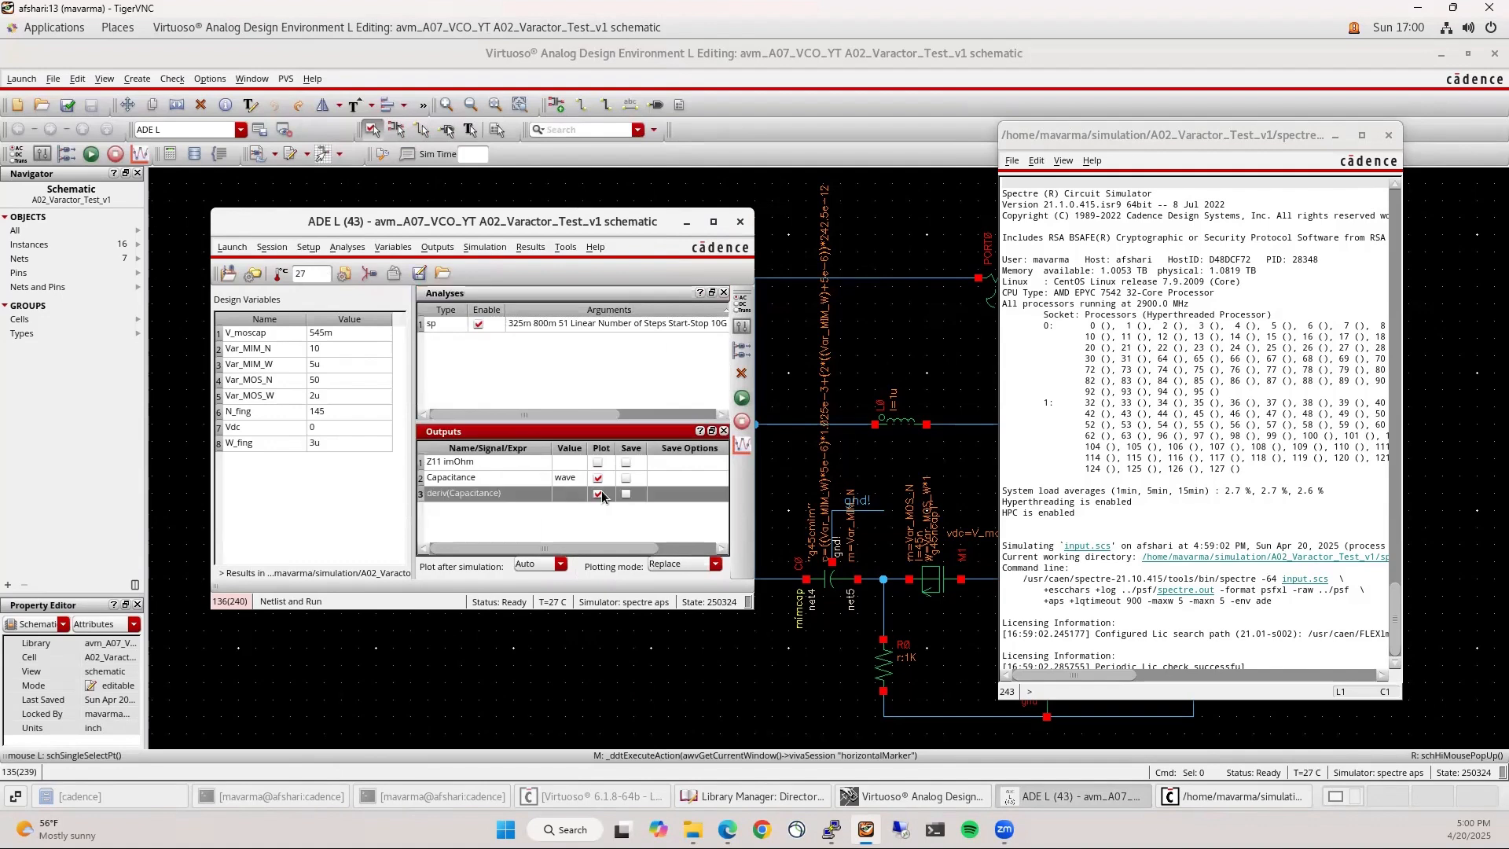
left_click(742, 398)
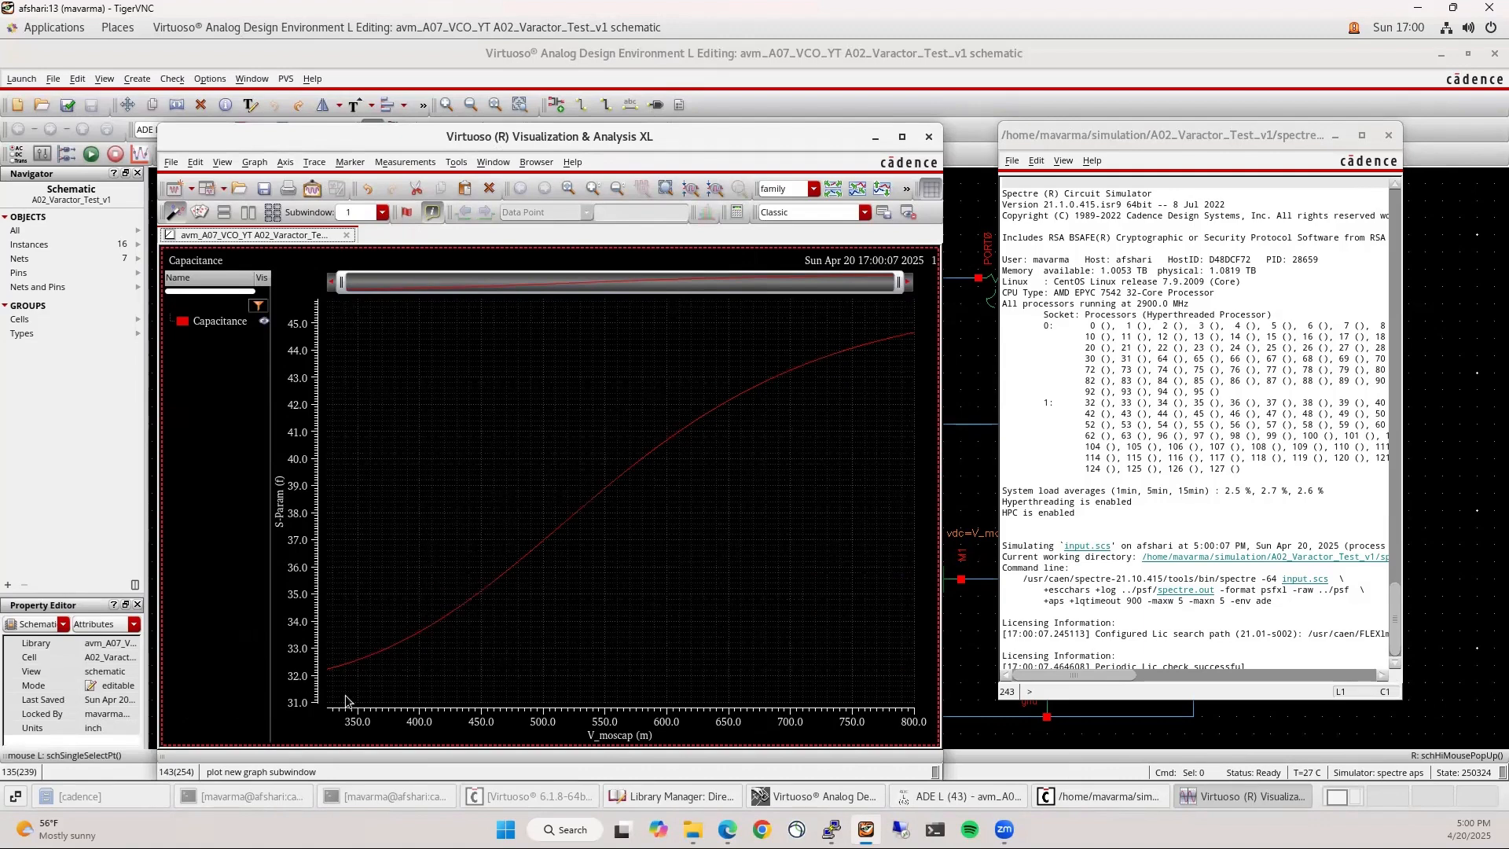
Evaluate ymax(Capacitance)-ymin(Capacitance) in the Calculator from the Capacitance trace
mouse_move(356, 680)
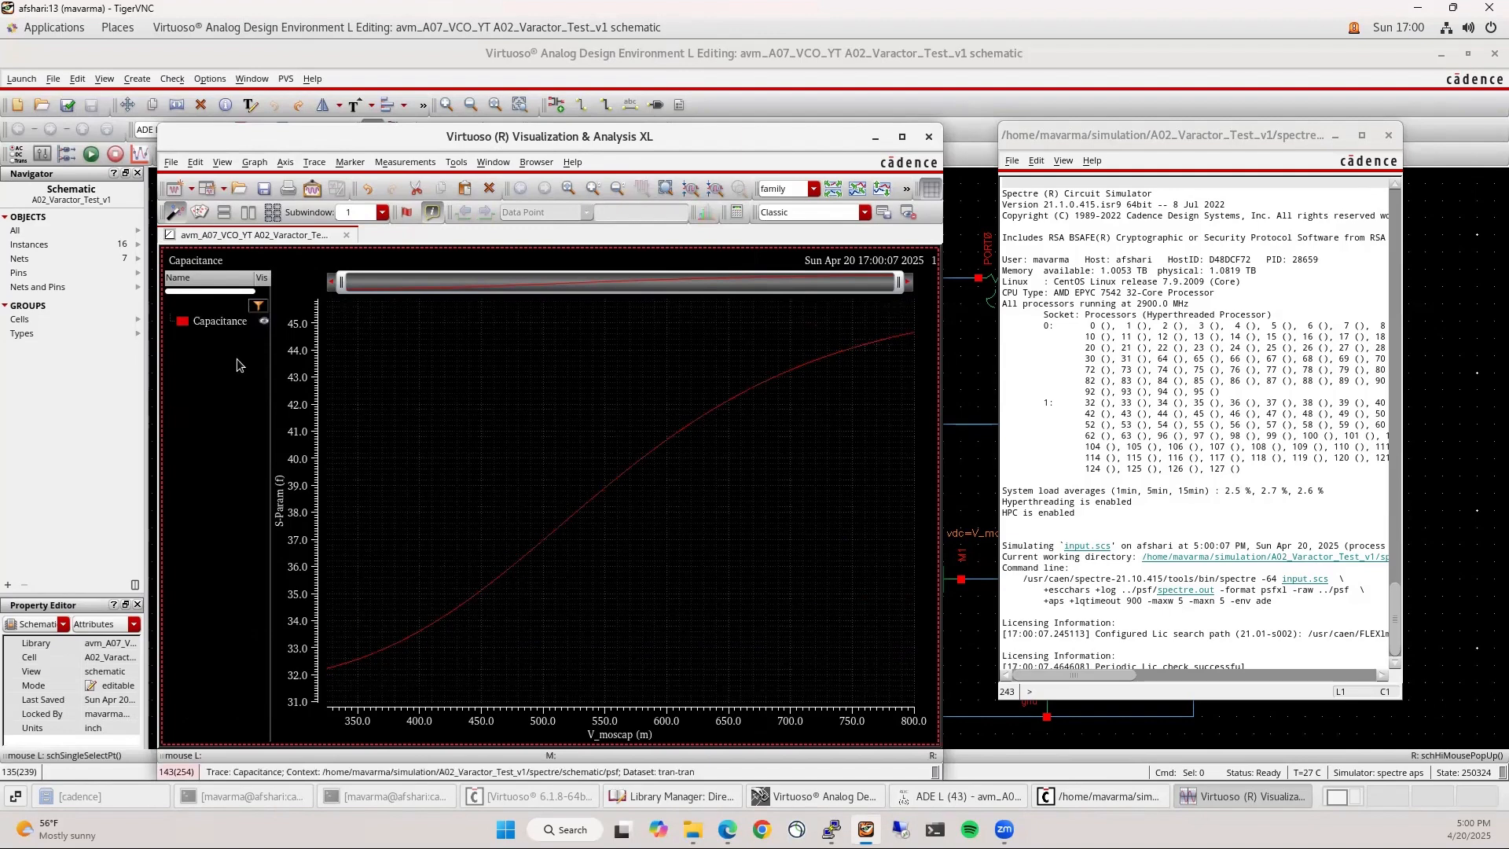
right_click(215, 327)
mouse_move(296, 272)
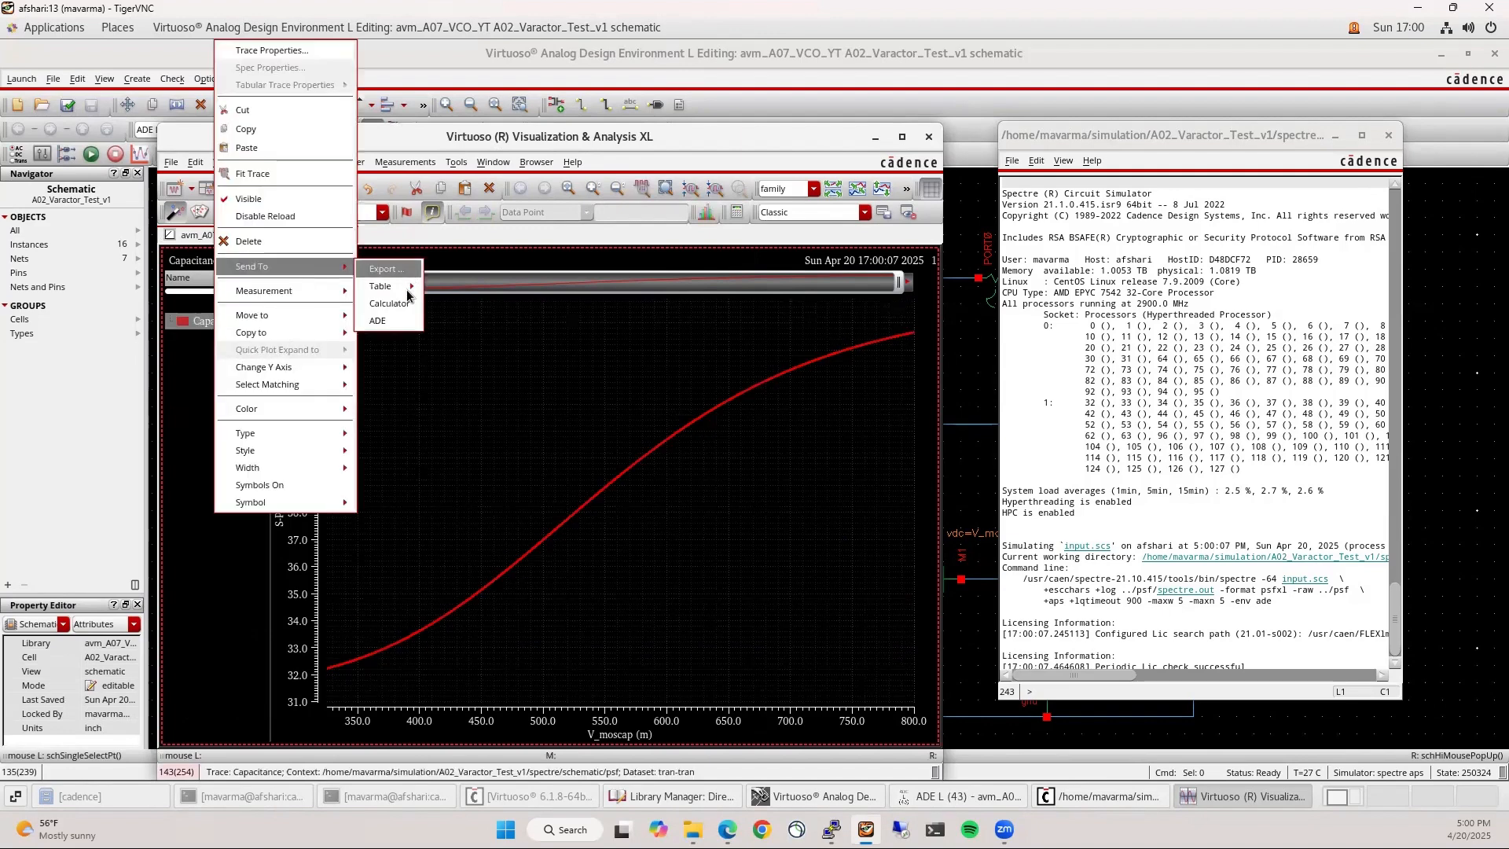
left_click(402, 311)
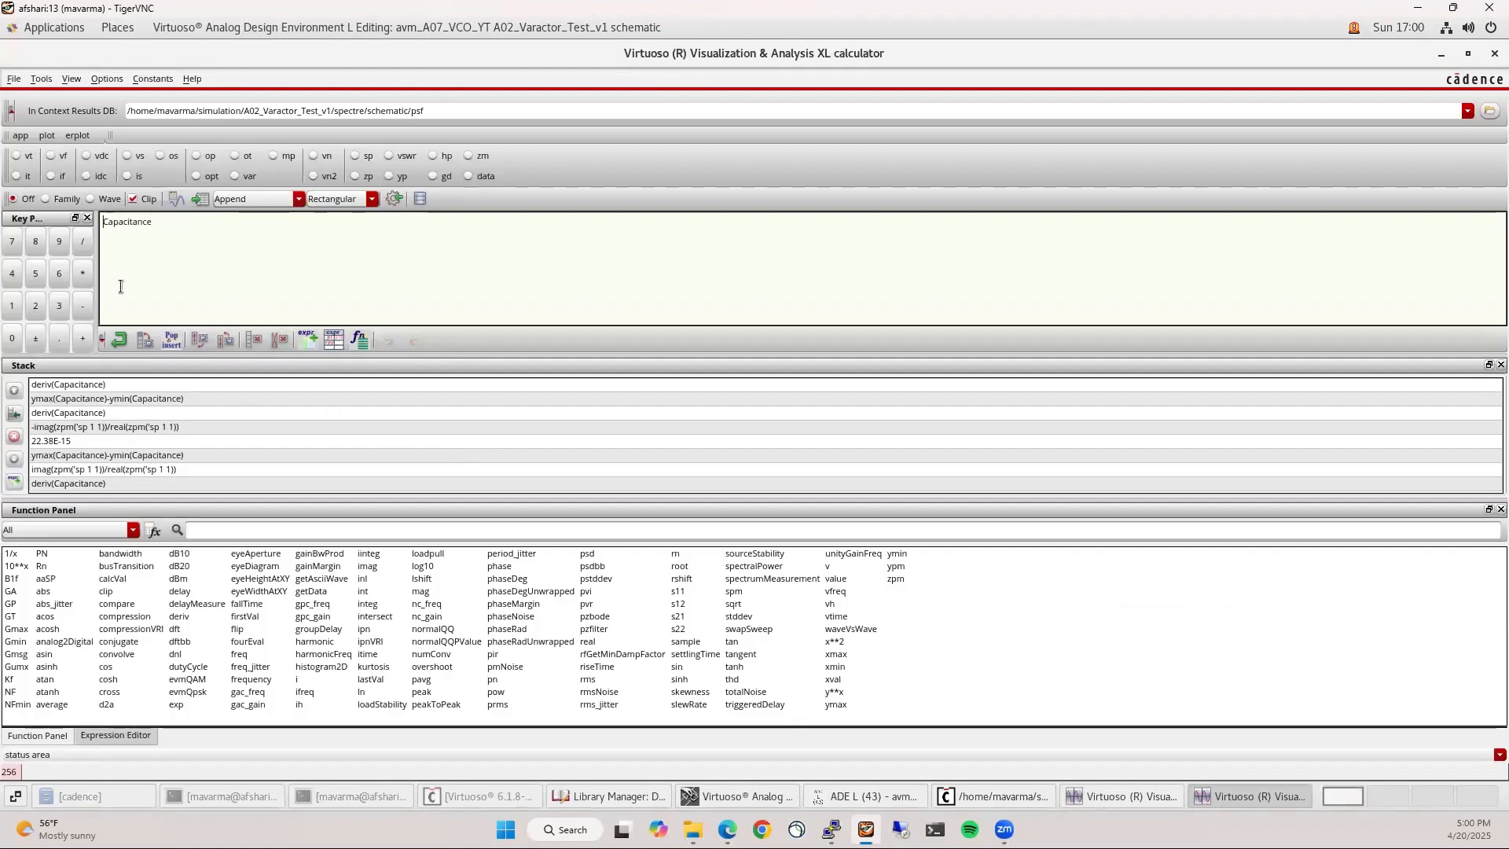
type("ymax(Capacitance)-ymin(Capacitance")
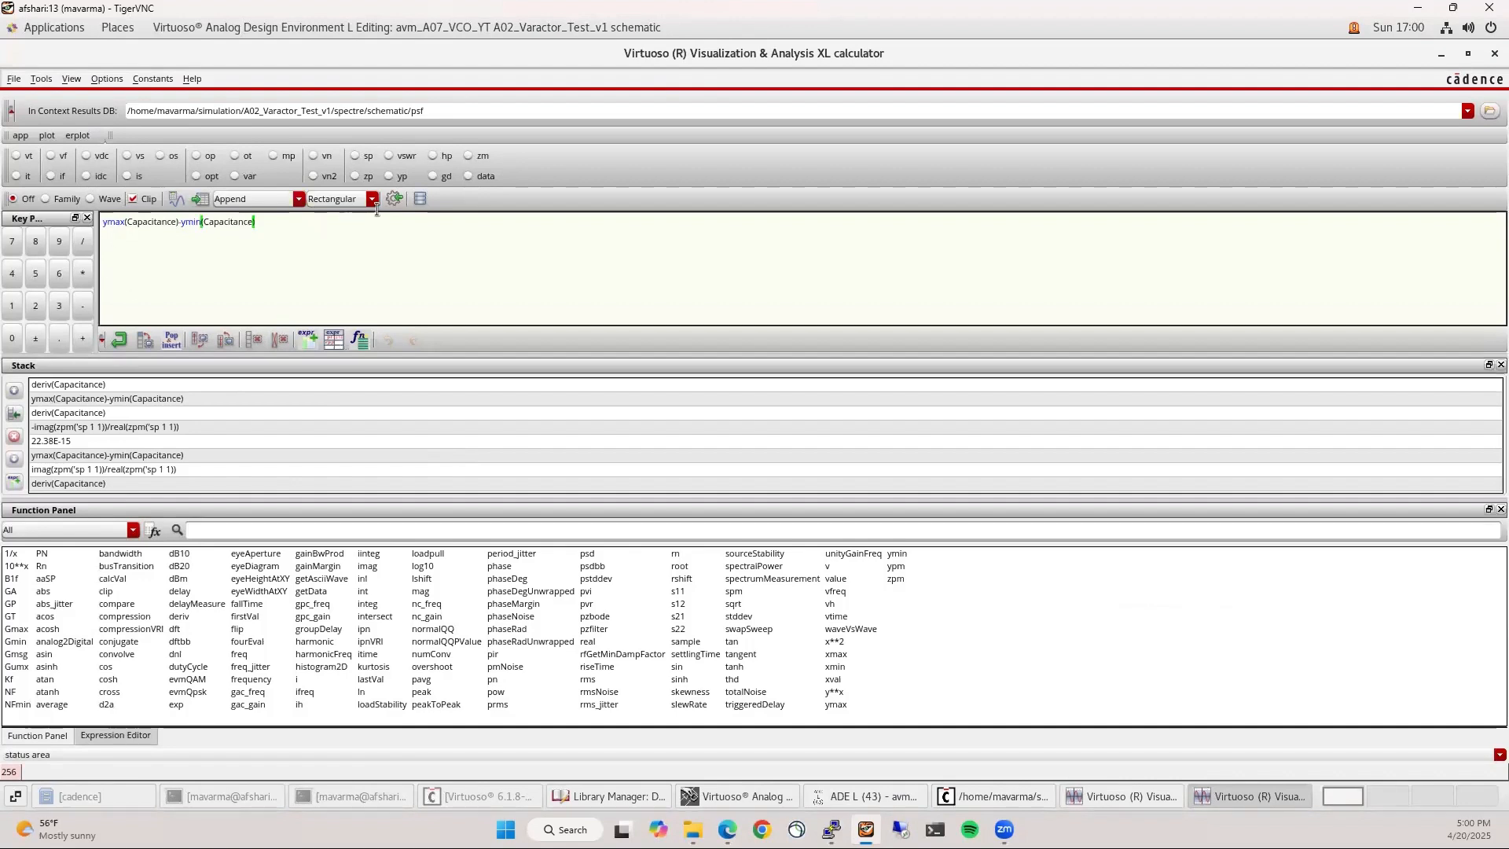
left_click(176, 199)
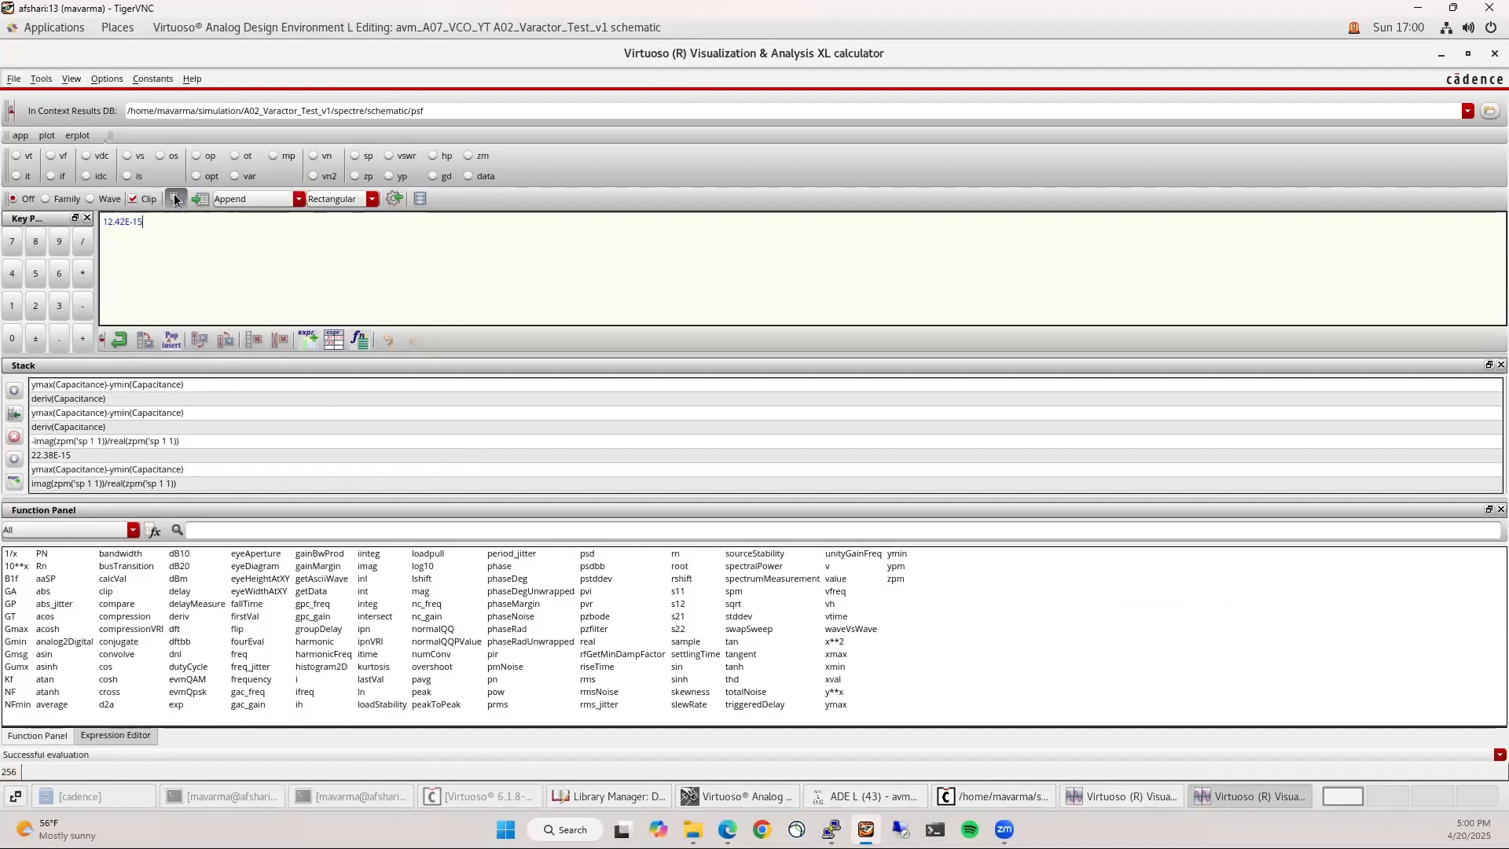
left_click(80, 390)
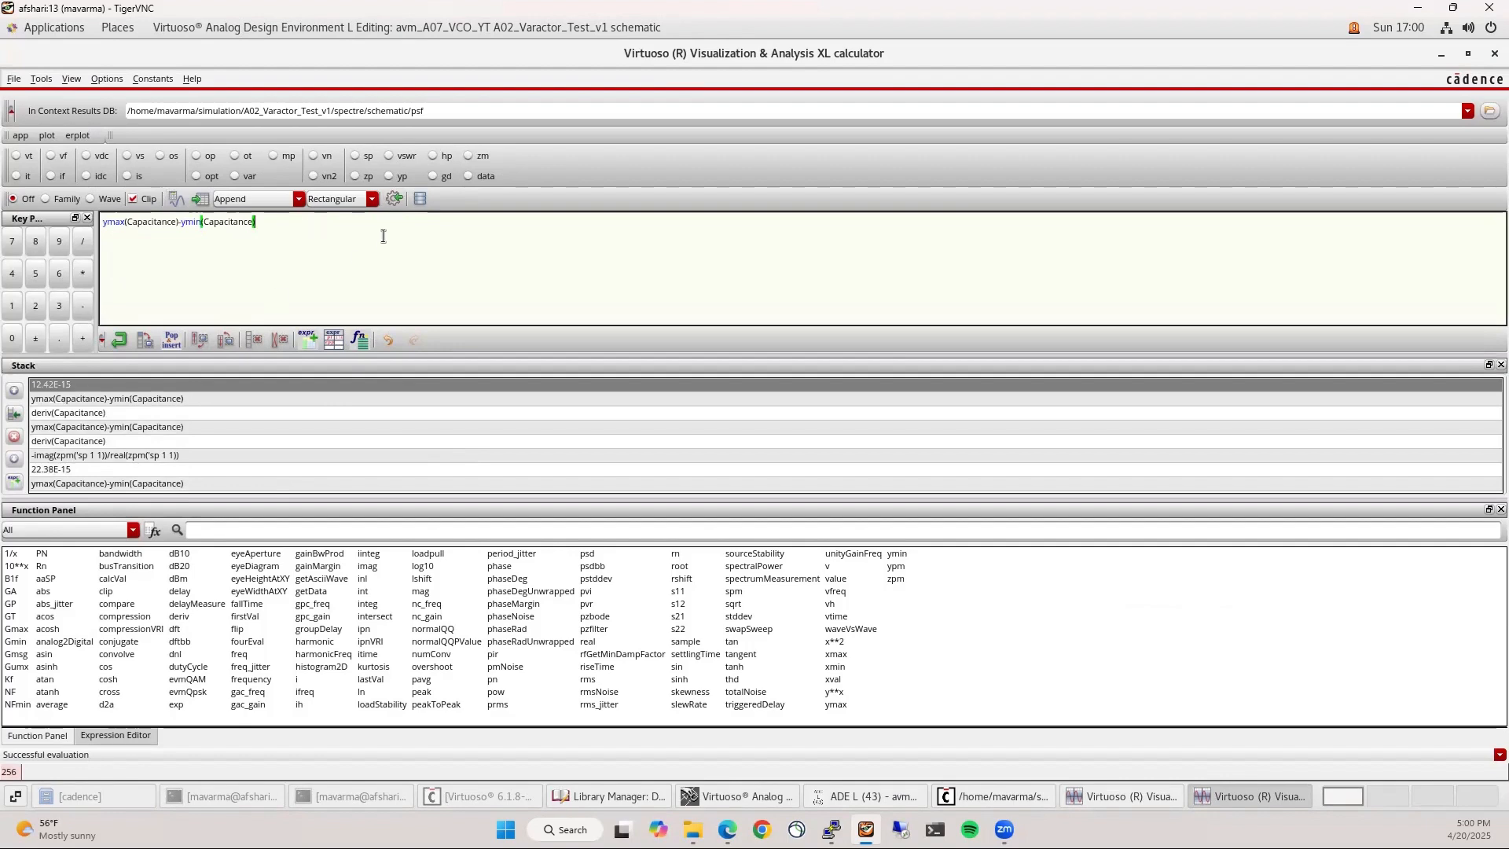
left_click(1494, 53)
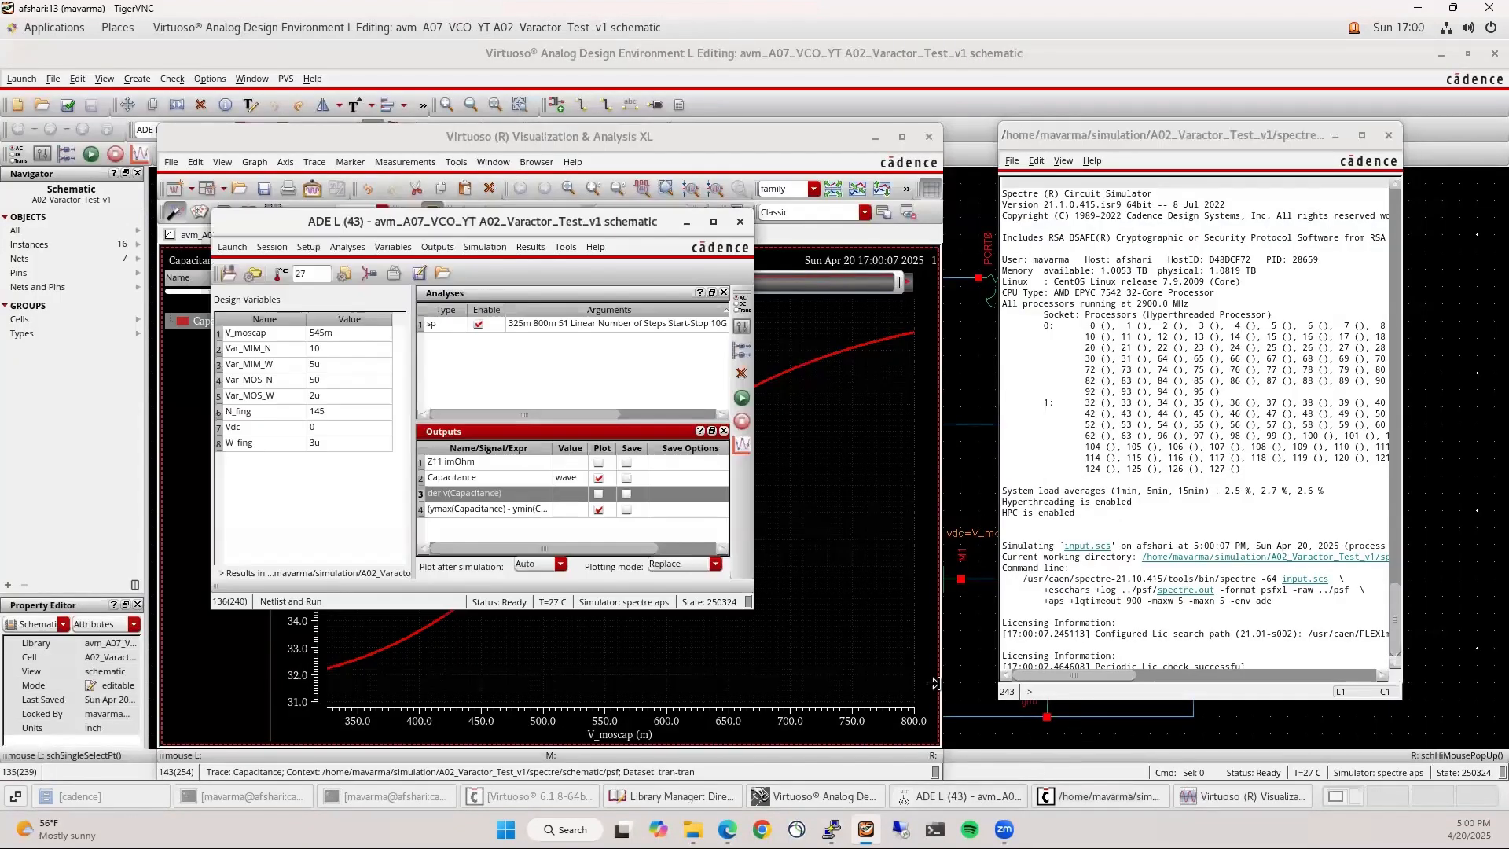
Name the max-minus-min output delta_Cap in the ADE L outputs
left_click(967, 797)
double_click(460, 511)
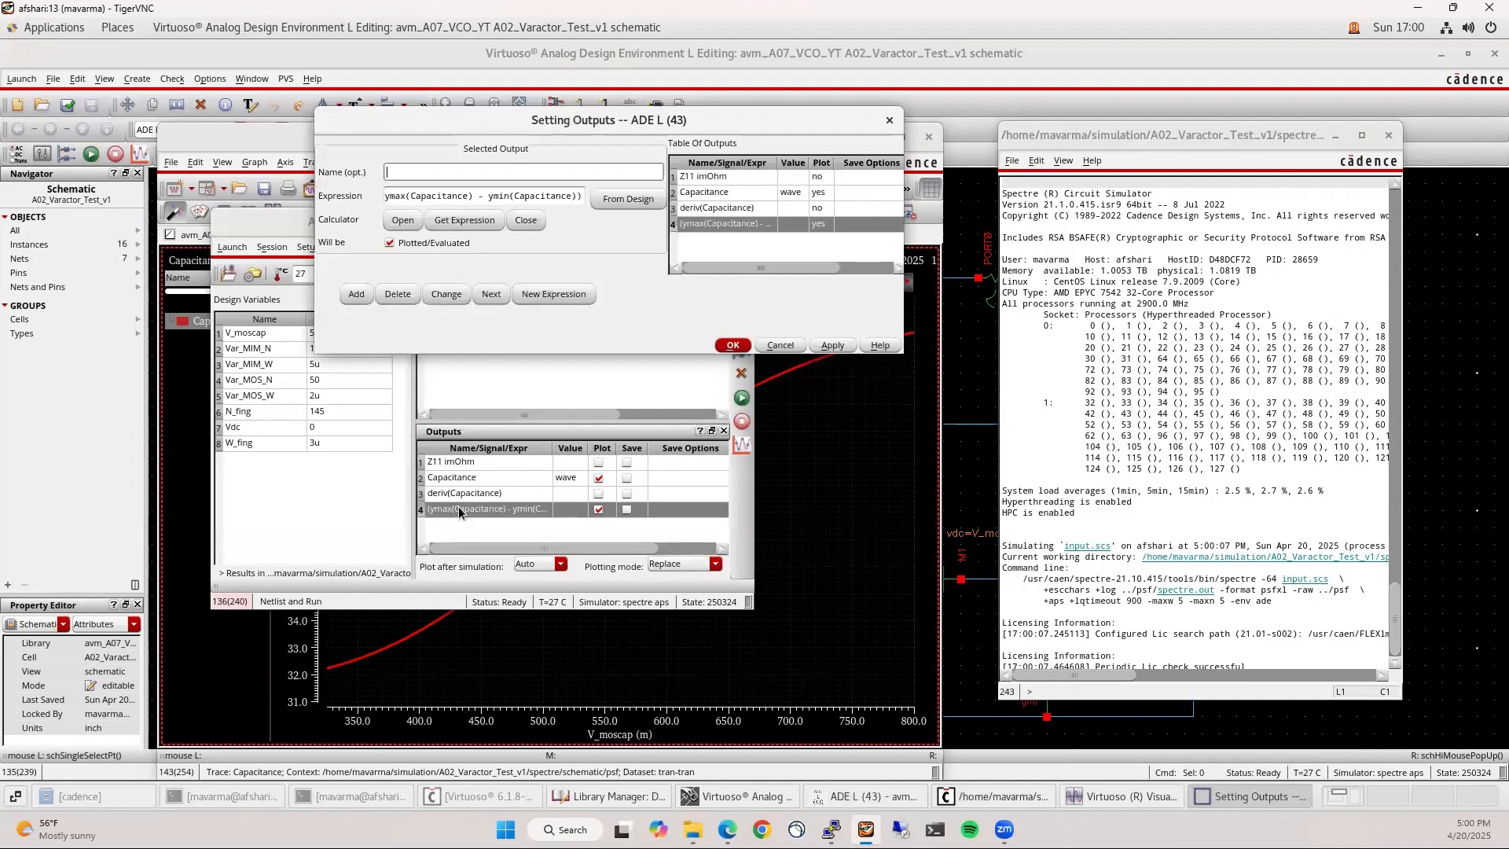
left_click(440, 176)
type("de")
key("BackSpace")
key("BackSpace")
type("tr")
key("BackSpace")
key("BackSpace")
type("ta")
left_click(760, 346)
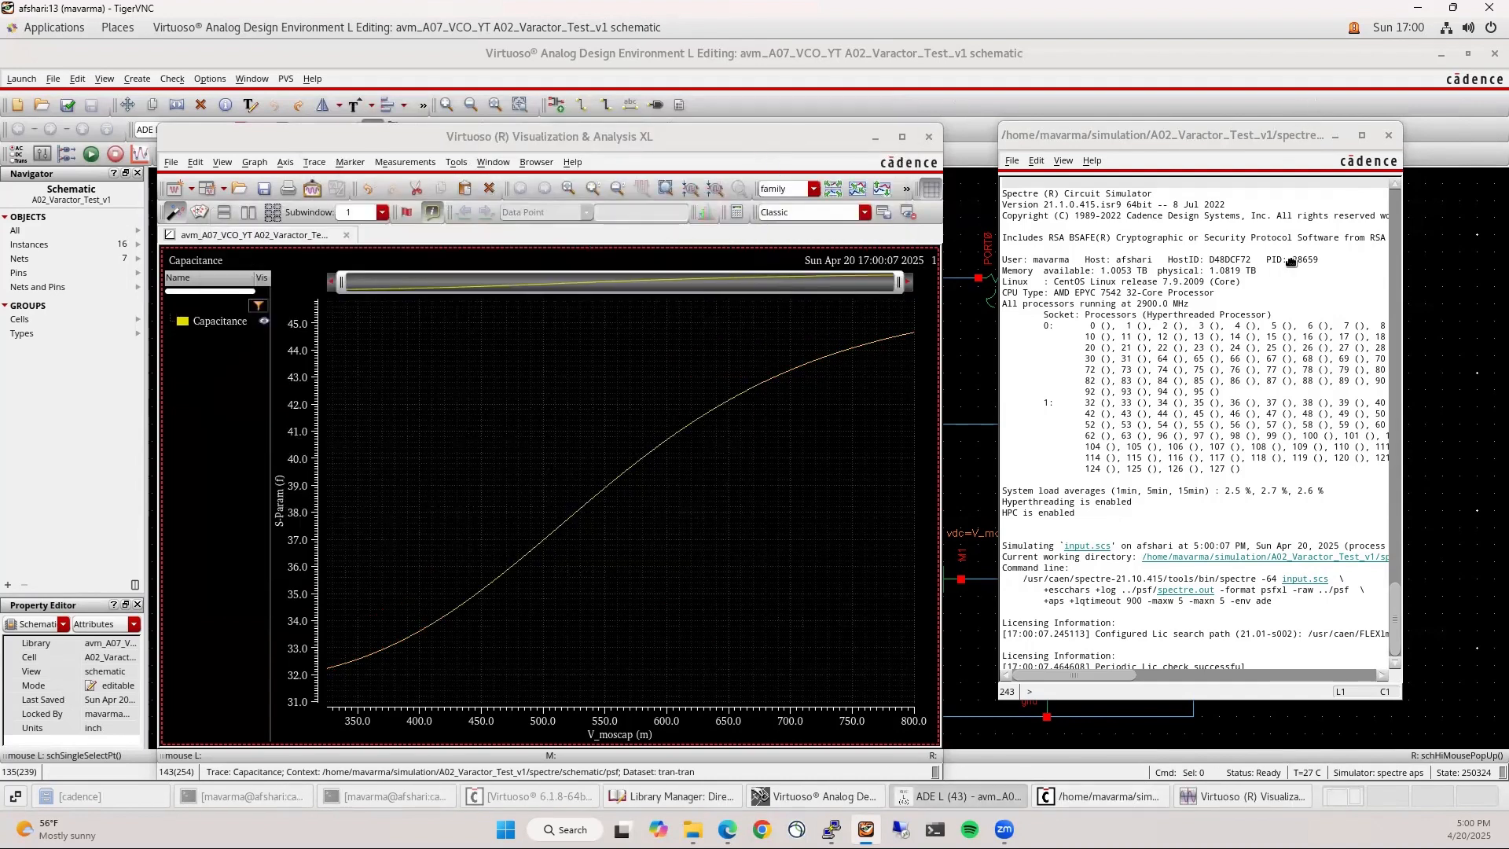
Rearrange the waveform and ADE L windows and widen the Value column to show 12.4217f
left_click_drag(656, 140, 1508, 140)
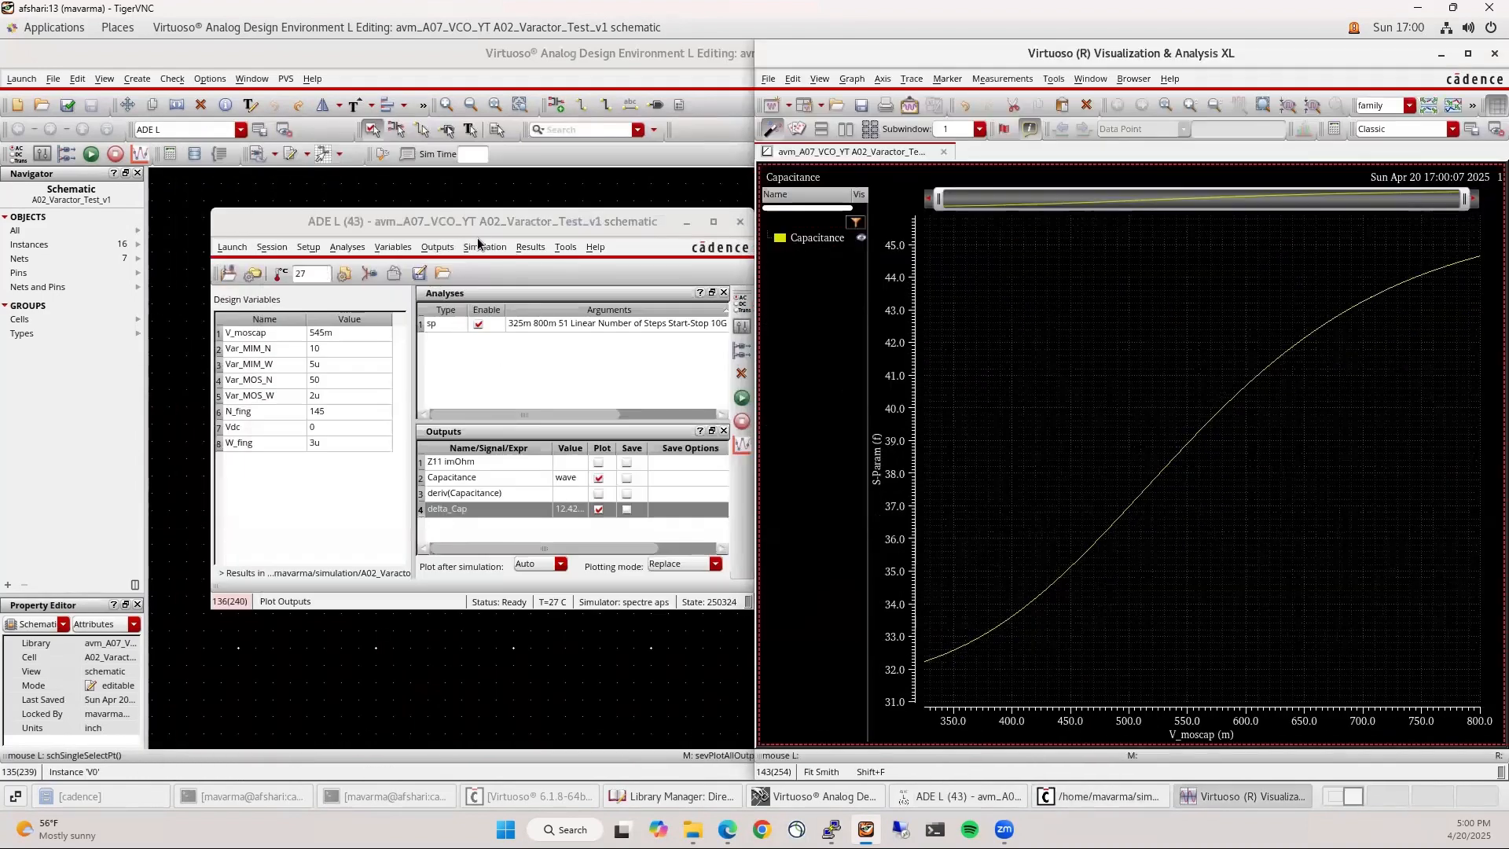
left_click_drag(459, 203, 318, 145)
left_click_drag(445, 390, 492, 391)
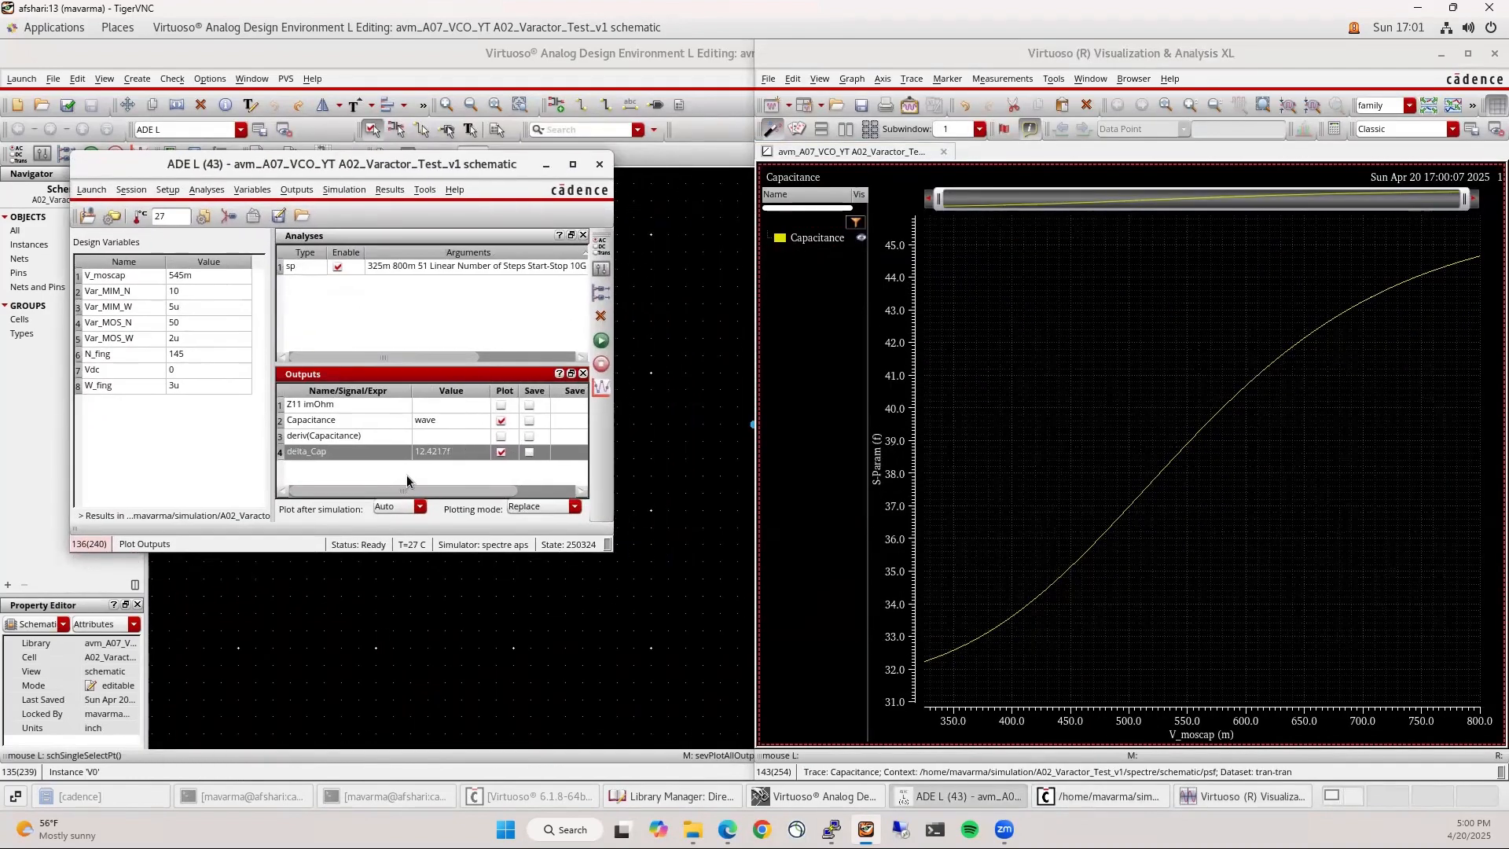
left_click(481, 479)
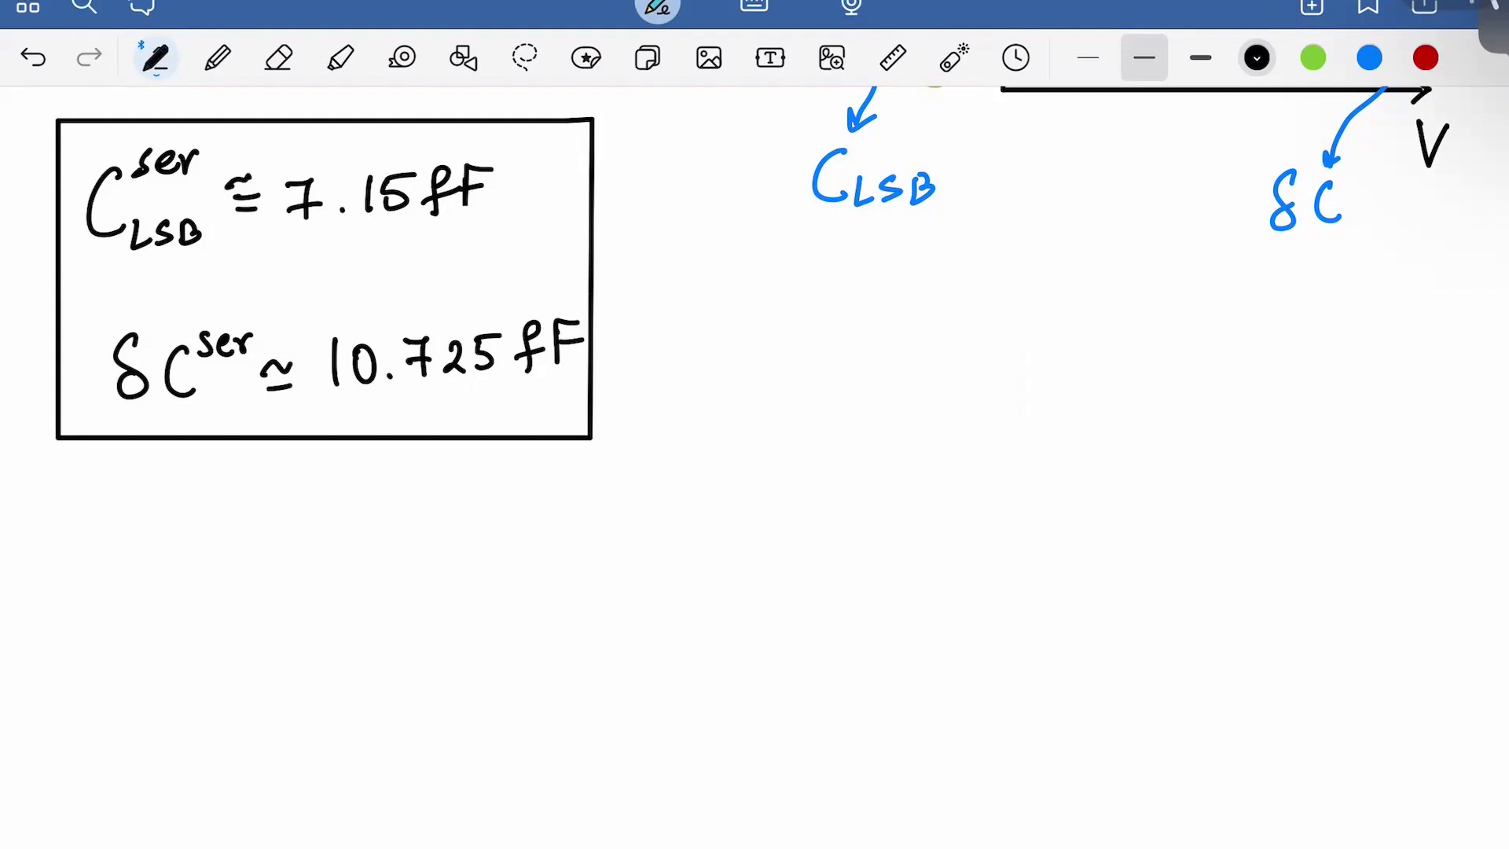
Write and underline the heading 'From sim.' in red below the boxed targets
left_click(1425, 57)
left_click_drag(115, 513, 101, 567)
mouse_move(110, 507)
left_mouse_down()
mouse_move(147, 501)
mouse_move(134, 531)
left_mouse_up()
left_click_drag(141, 536, 162, 539)
mouse_move(174, 540)
left_mouse_down()
mouse_move(167, 549)
mouse_move(175, 541)
left_mouse_up()
left_click_drag(195, 540, 320, 559)
mouse_move(326, 560)
left_mouse_down()
mouse_move(346, 543)
mouse_move(366, 560)
left_mouse_up()
left_click(385, 551)
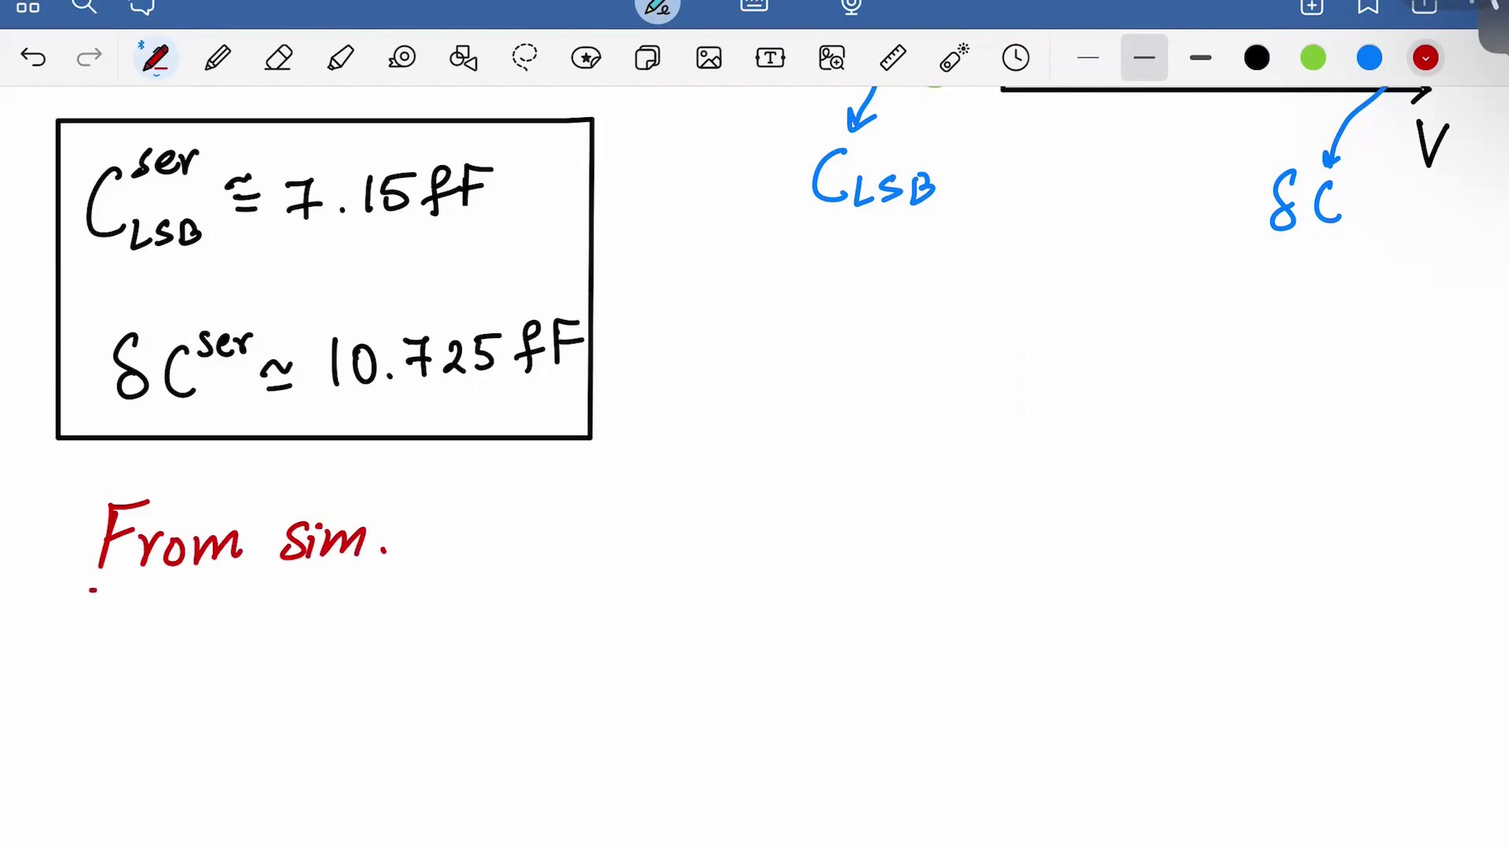
left_click_drag(93, 590, 352, 570)
key("ctrl+z")
left_click_drag(107, 585, 369, 584)
Write 'δC^ser ≈ 12.4 fF' in red under the From sim. heading
mouse_move(157, 634)
left_mouse_down()
mouse_move(156, 687)
mouse_move(218, 702)
left_mouse_up()
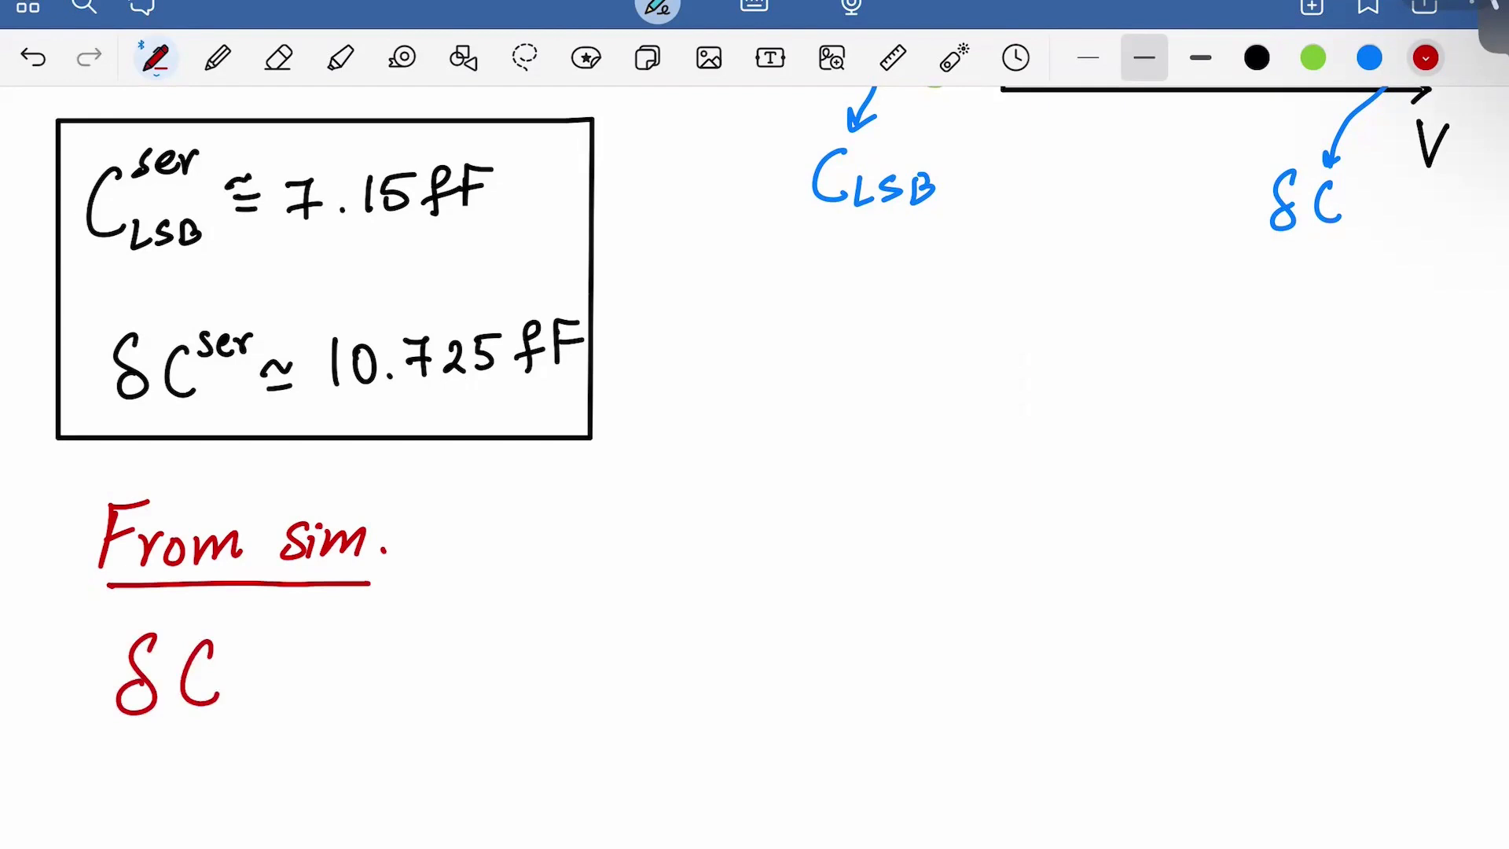
mouse_move(253, 629)
left_mouse_down()
mouse_move(235, 649)
mouse_move(298, 625)
mouse_move(324, 670)
mouse_move(358, 655)
left_mouse_up()
left_click_drag(324, 693, 364, 688)
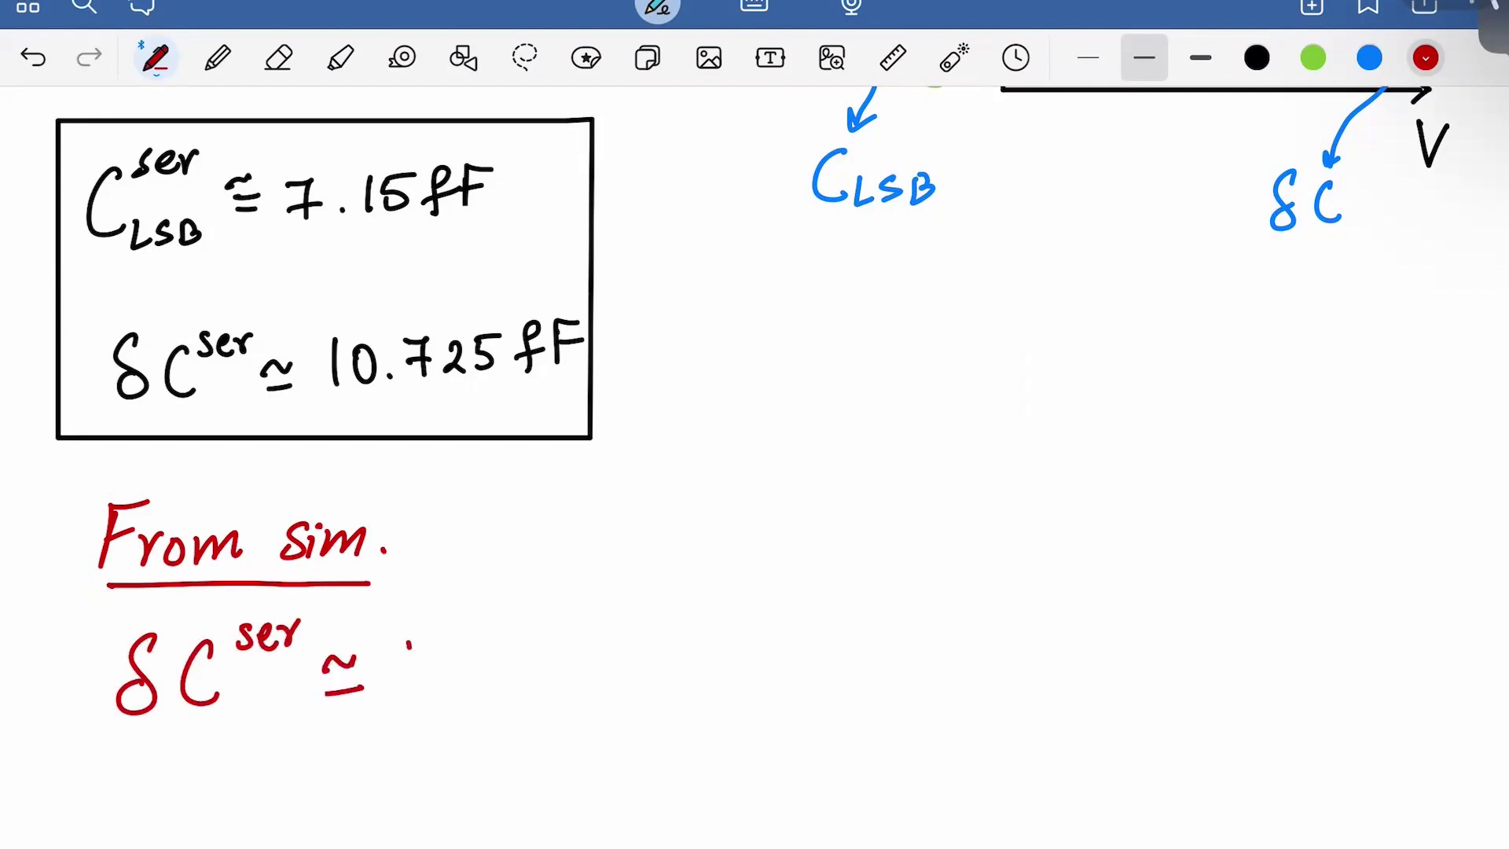
left_click_drag(409, 643, 405, 688)
left_click_drag(423, 646, 455, 681)
left_click(469, 672)
mouse_move(503, 633)
left_mouse_down()
mouse_move(488, 660)
mouse_move(519, 662)
left_mouse_up()
left_click_drag(515, 644, 511, 677)
left_click_drag(566, 625, 543, 677)
mouse_move(533, 666)
left_mouse_down()
mouse_move(585, 648)
mouse_move(587, 674)
left_mouse_up()
mouse_move(588, 631)
left_mouse_down()
mouse_move(617, 626)
mouse_move(613, 651)
left_mouse_up()
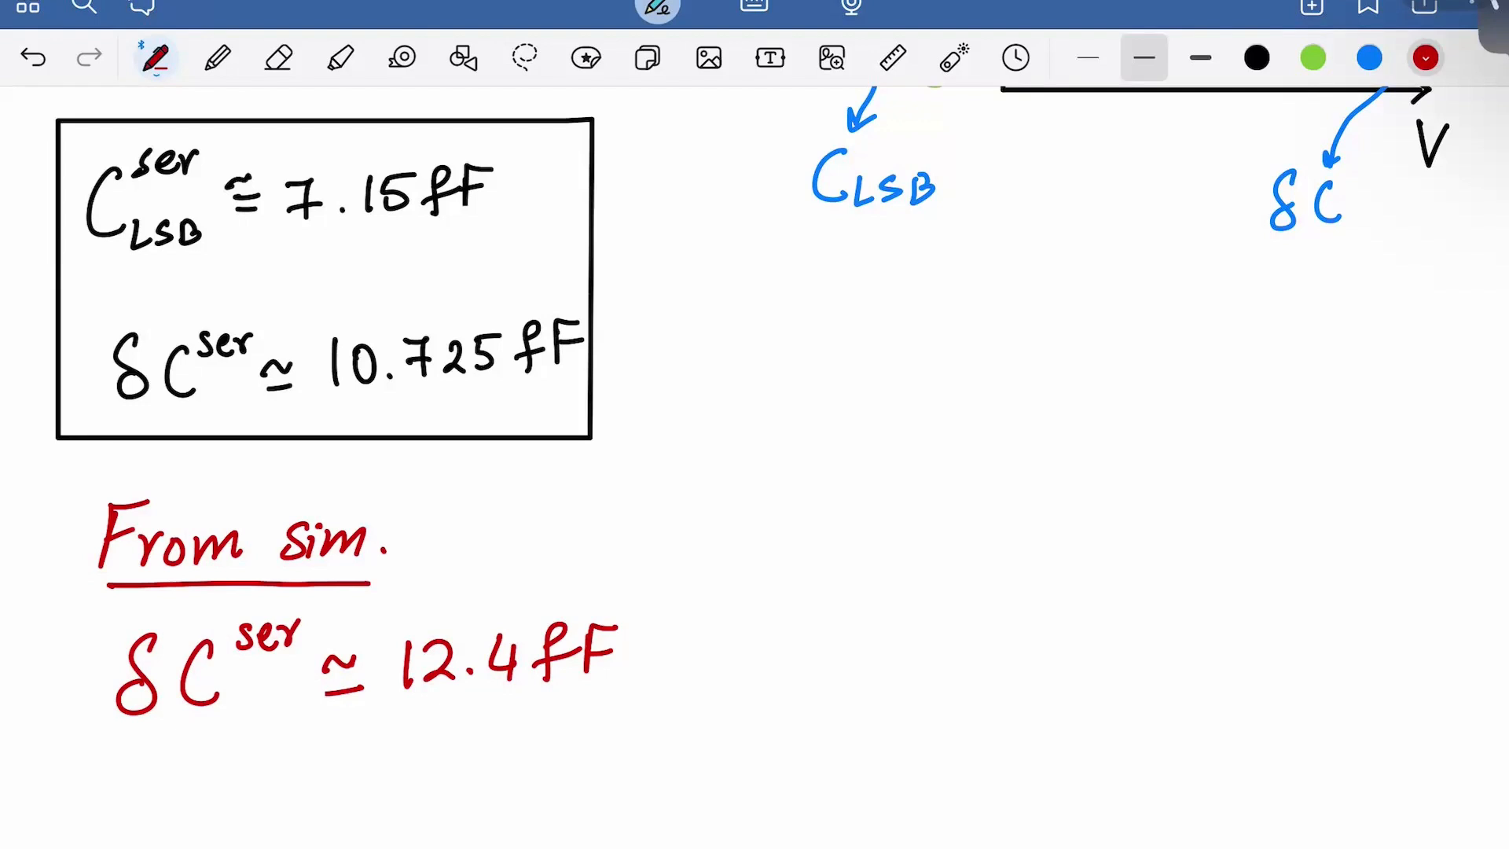
Point out the C_LSB ≈ 7.15fF estimate with the laser, then return to black pen
scroll(779, 460, "down", 1)
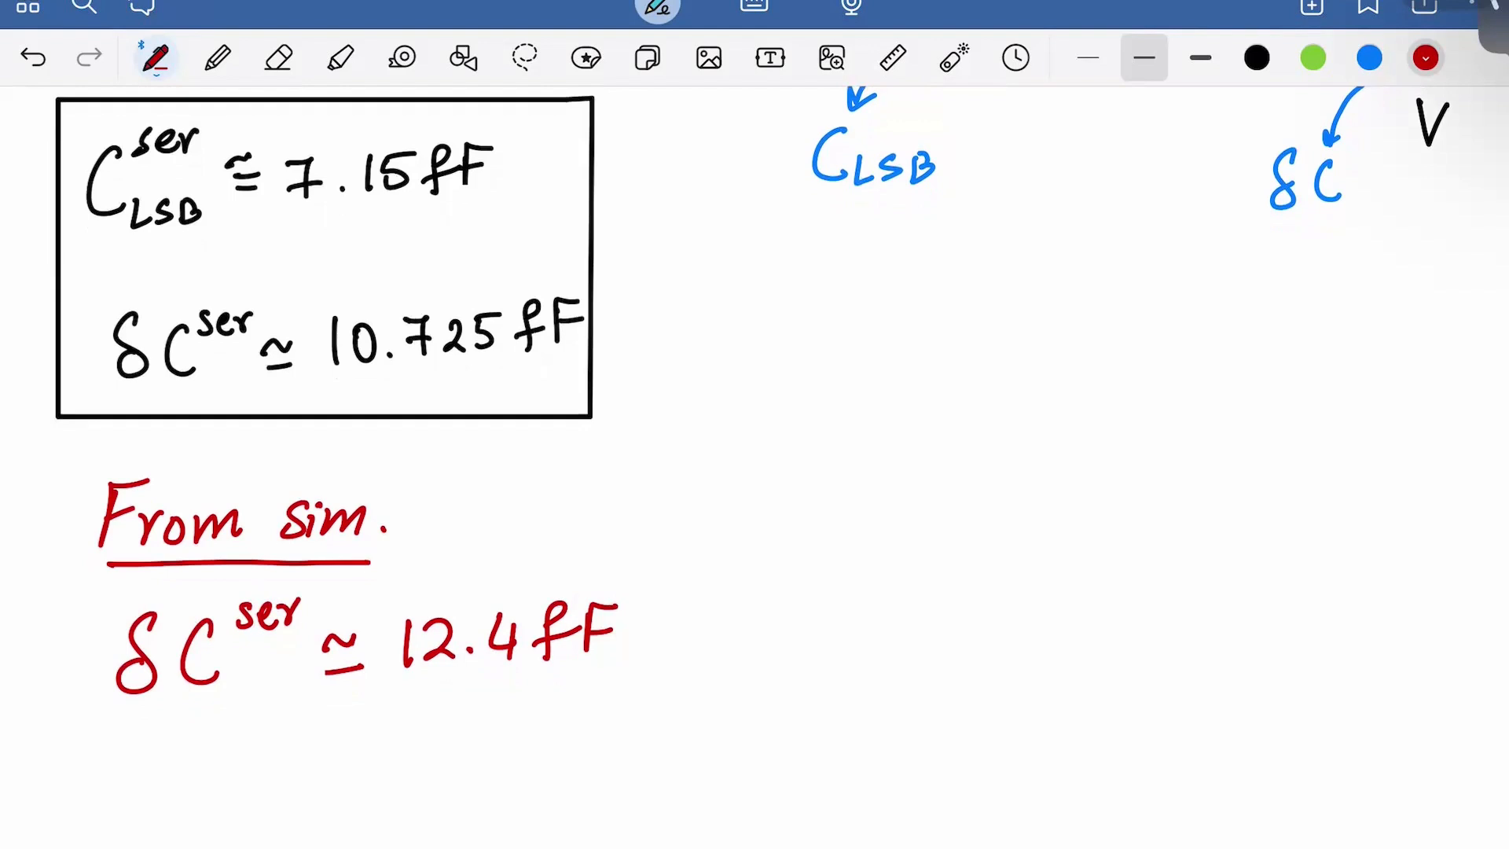
left_click(954, 58)
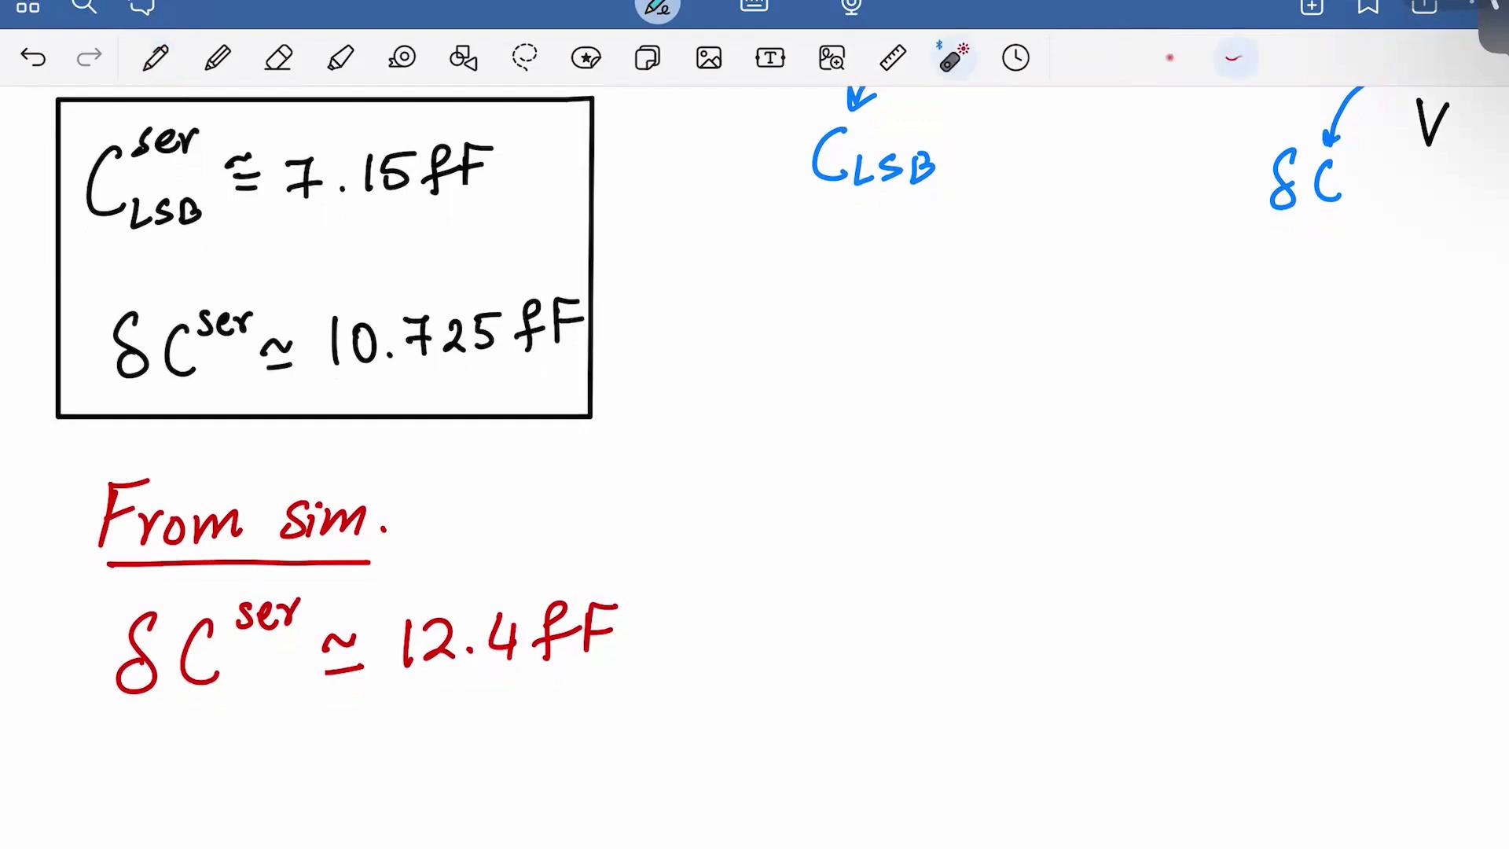
mouse_move(129, 263)
left_mouse_down()
mouse_move(562, 189)
mouse_move(51, 224)
mouse_move(209, 271)
left_mouse_up()
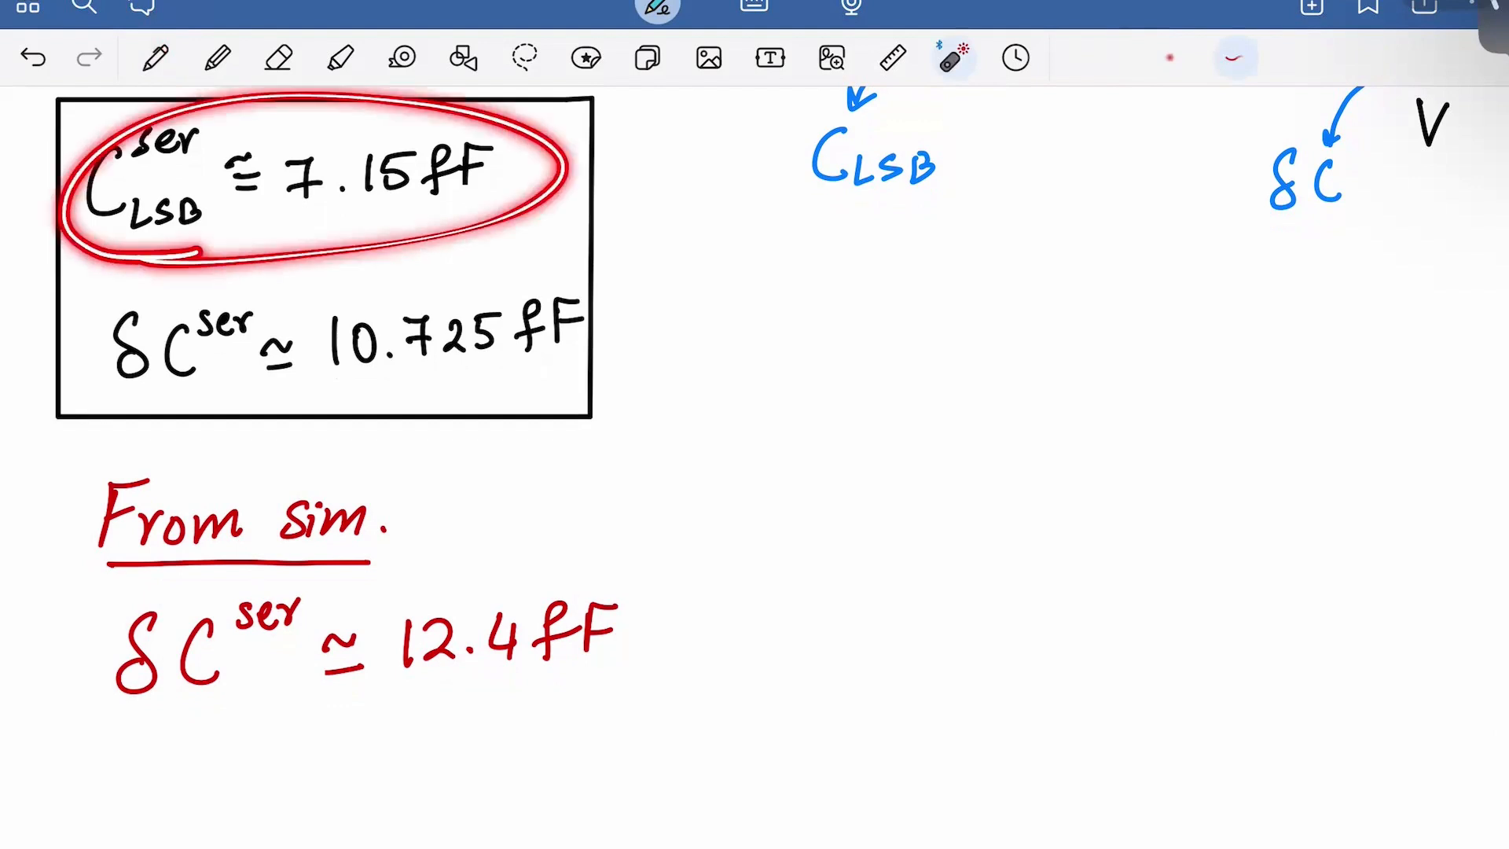
scroll(754, 464, "down", 5)
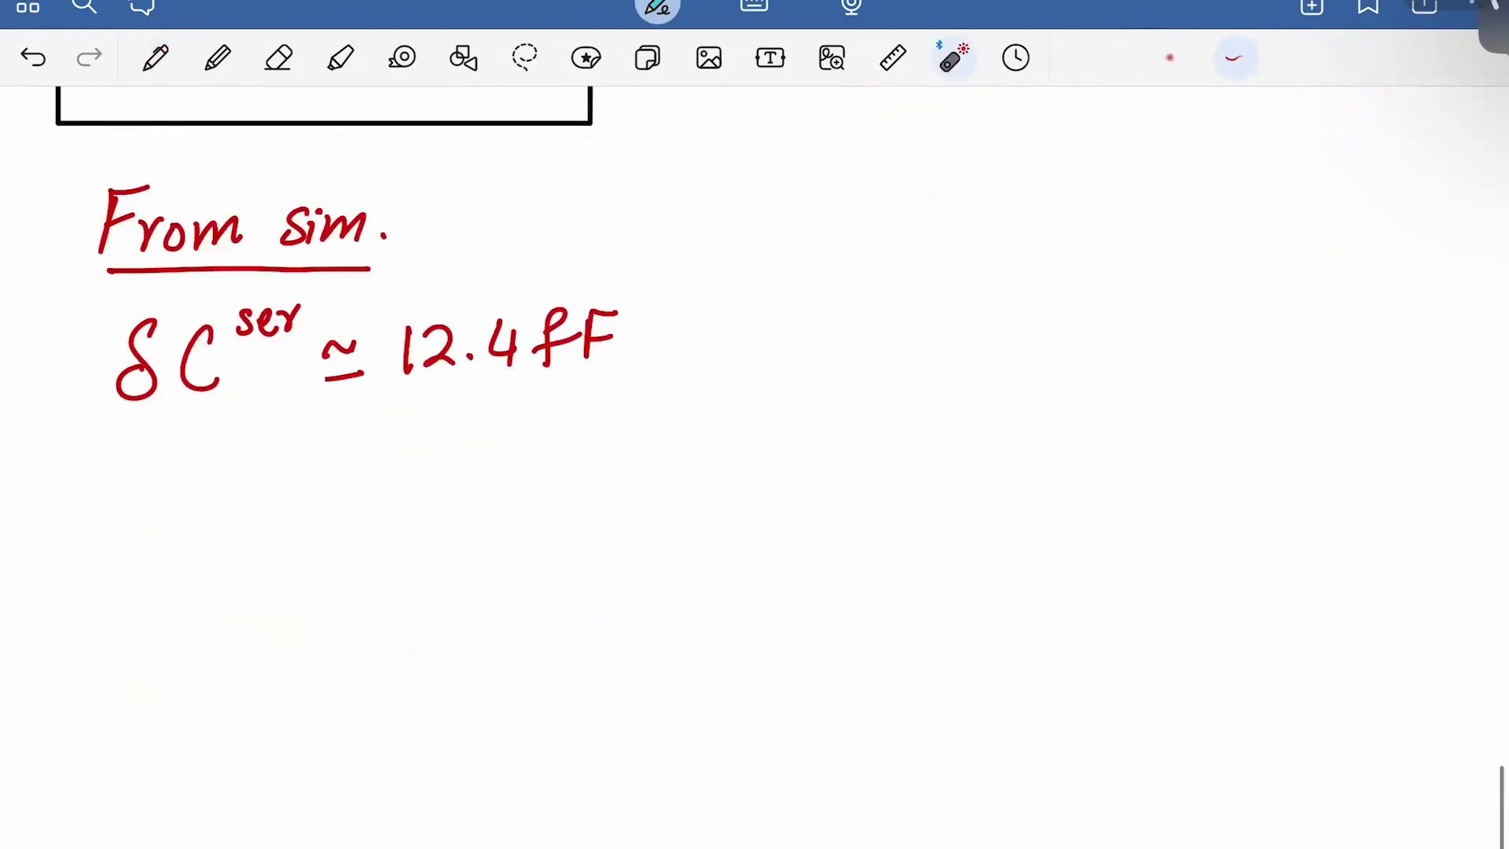
left_click(156, 58)
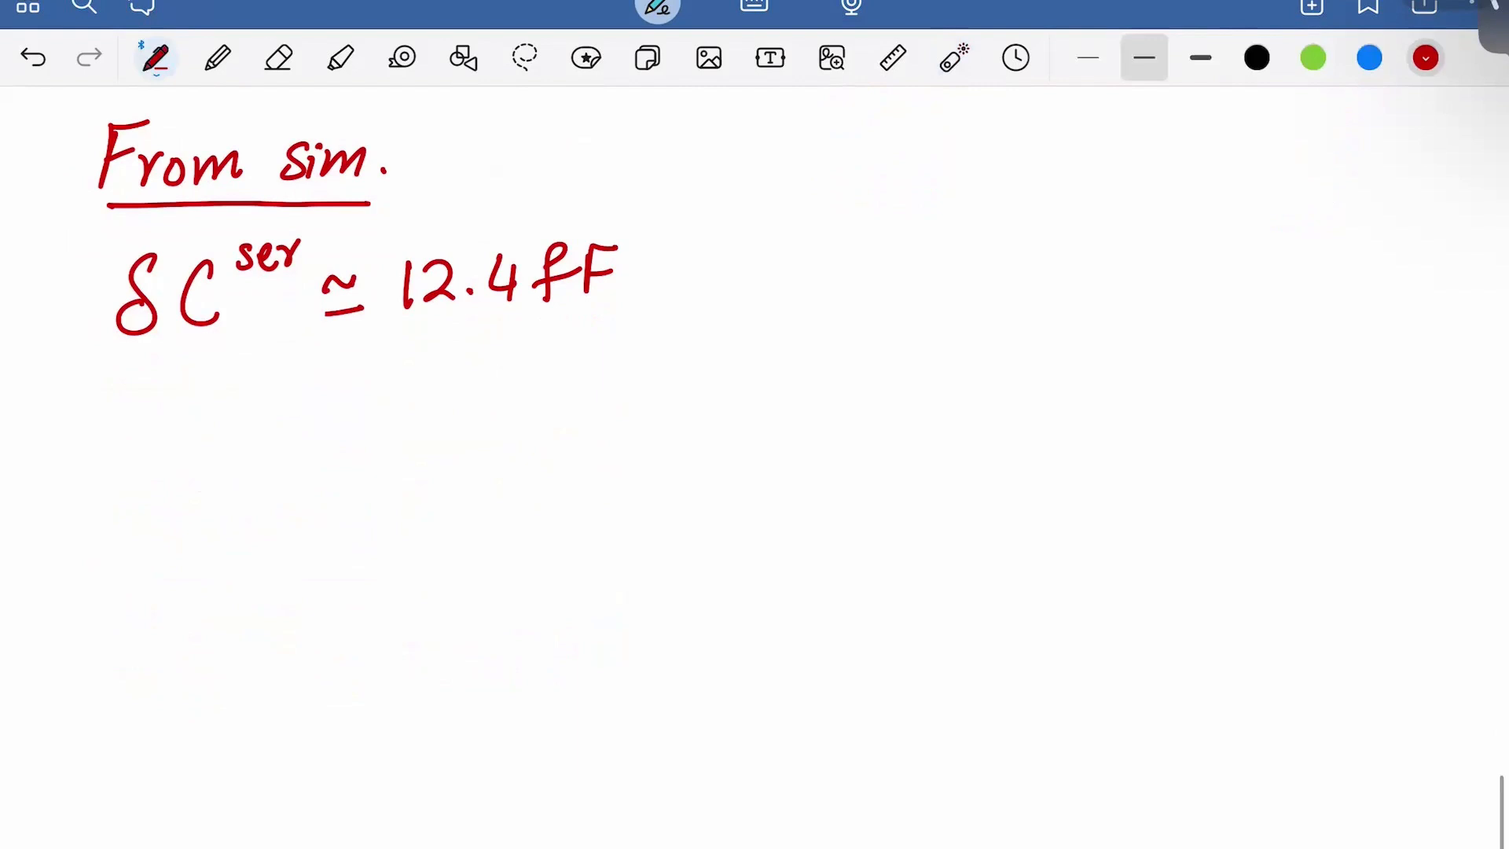
left_click(1256, 58)
Add a new page and write the underlined heading 'Cap. Bank'
scroll(755, 463, "down", 5)
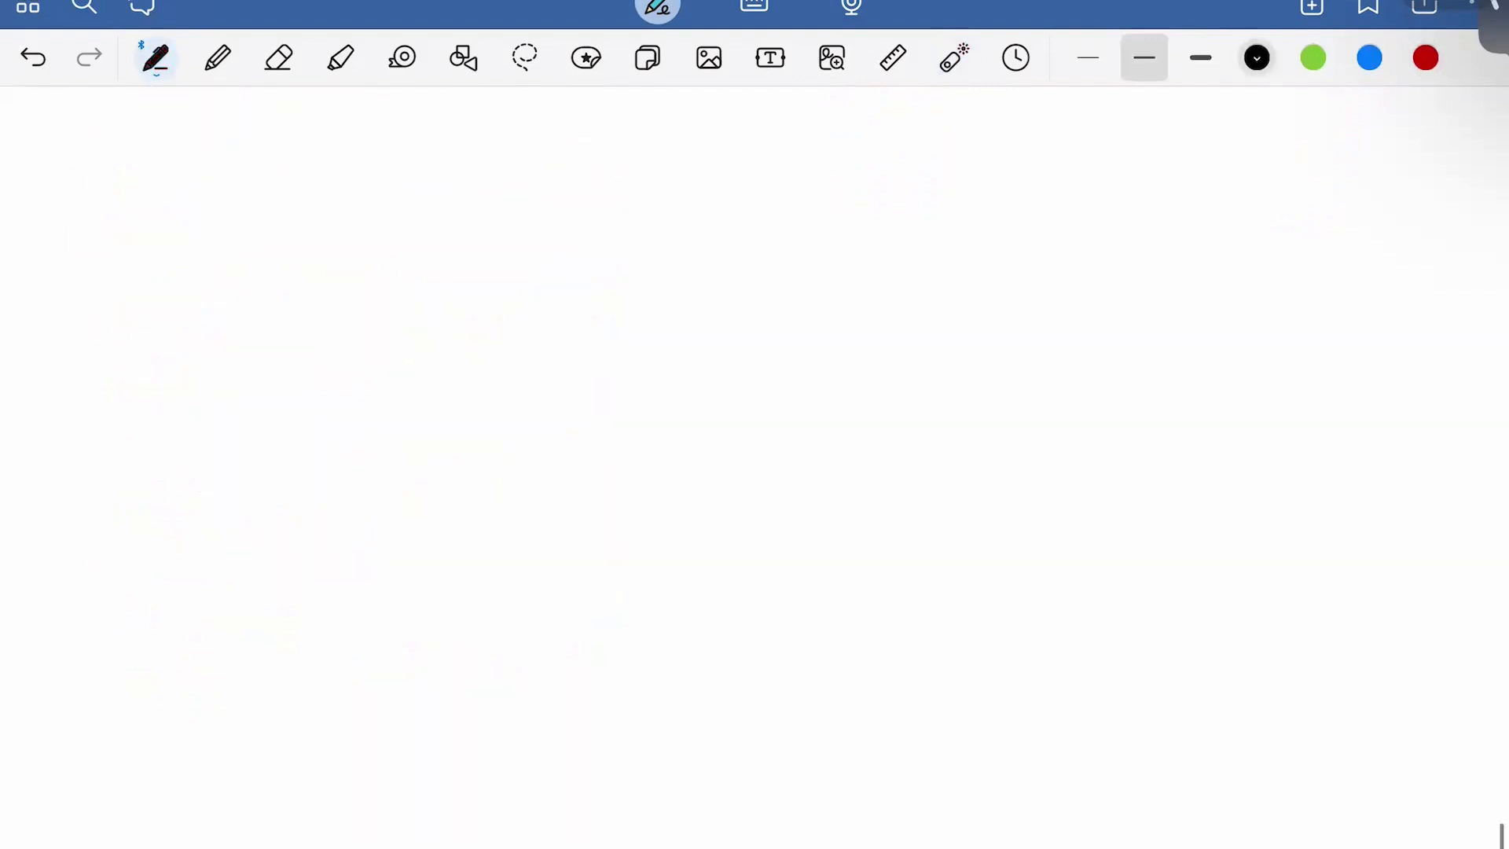
scroll(755, 463, "down", 10)
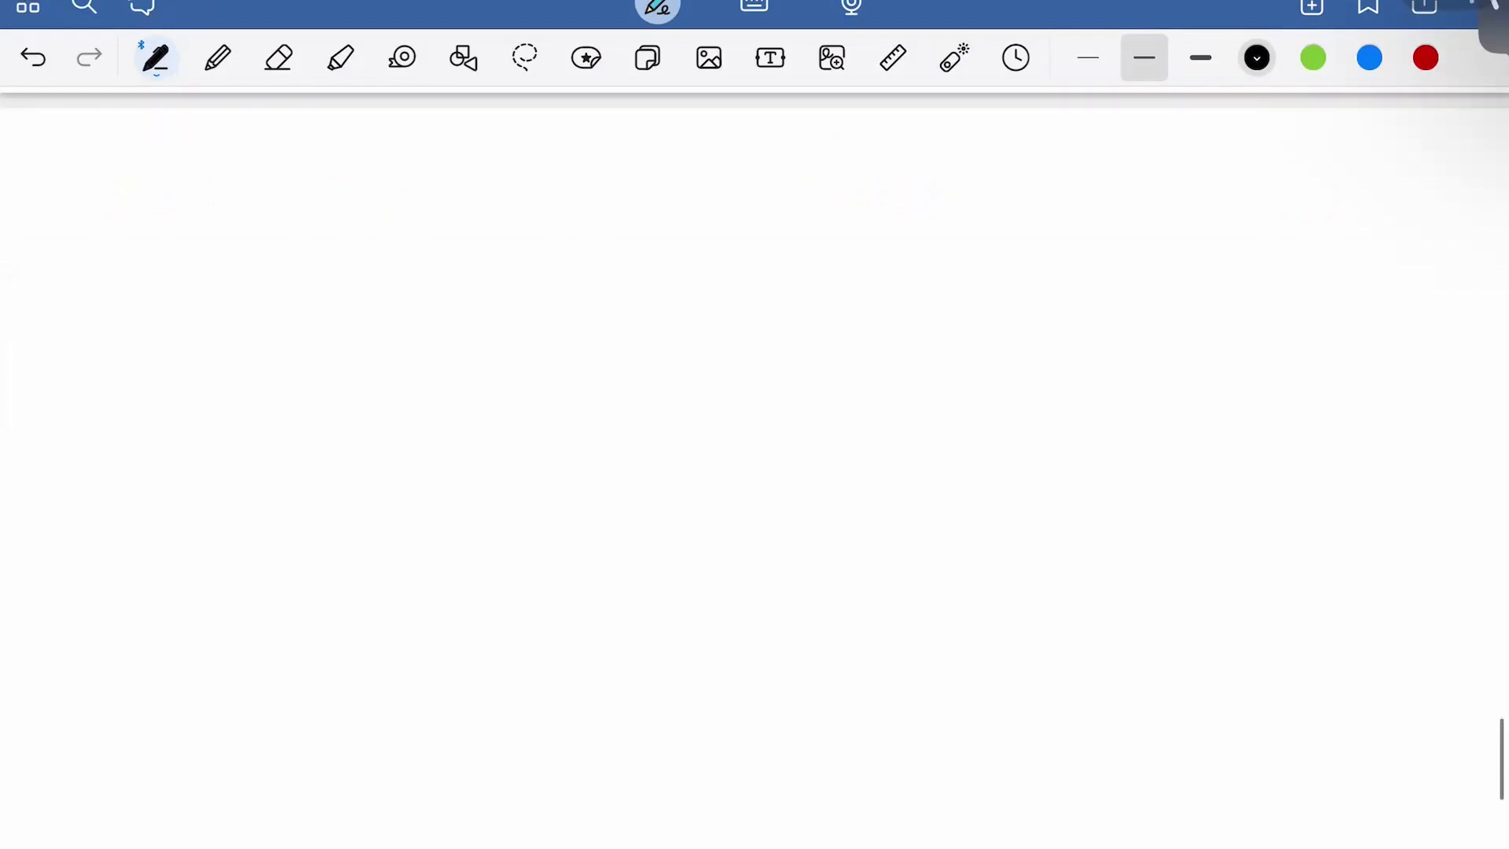
mouse_move(114, 163)
left_mouse_down()
mouse_move(105, 235)
mouse_move(179, 228)
left_mouse_up()
left_click(198, 223)
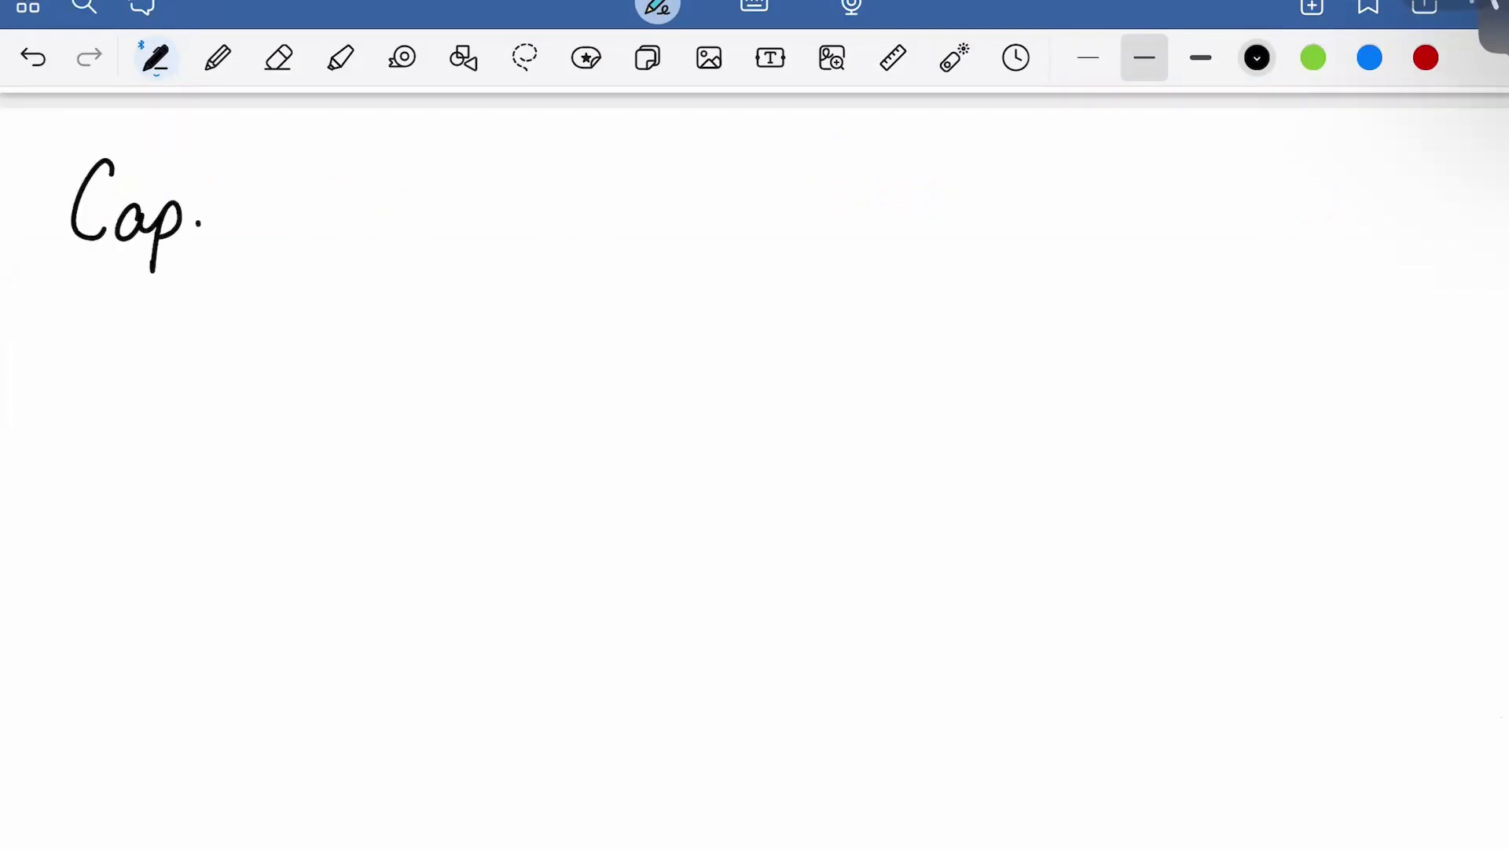
left_click_drag(253, 179, 241, 228)
mouse_move(305, 200)
left_mouse_down()
mouse_move(291, 206)
mouse_move(313, 227)
left_mouse_up()
mouse_move(321, 196)
left_mouse_down()
mouse_move(322, 226)
mouse_move(352, 225)
left_mouse_up()
mouse_move(375, 167)
left_mouse_down()
mouse_move(369, 226)
mouse_move(397, 222)
left_mouse_up()
left_click_drag(88, 266, 393, 248)
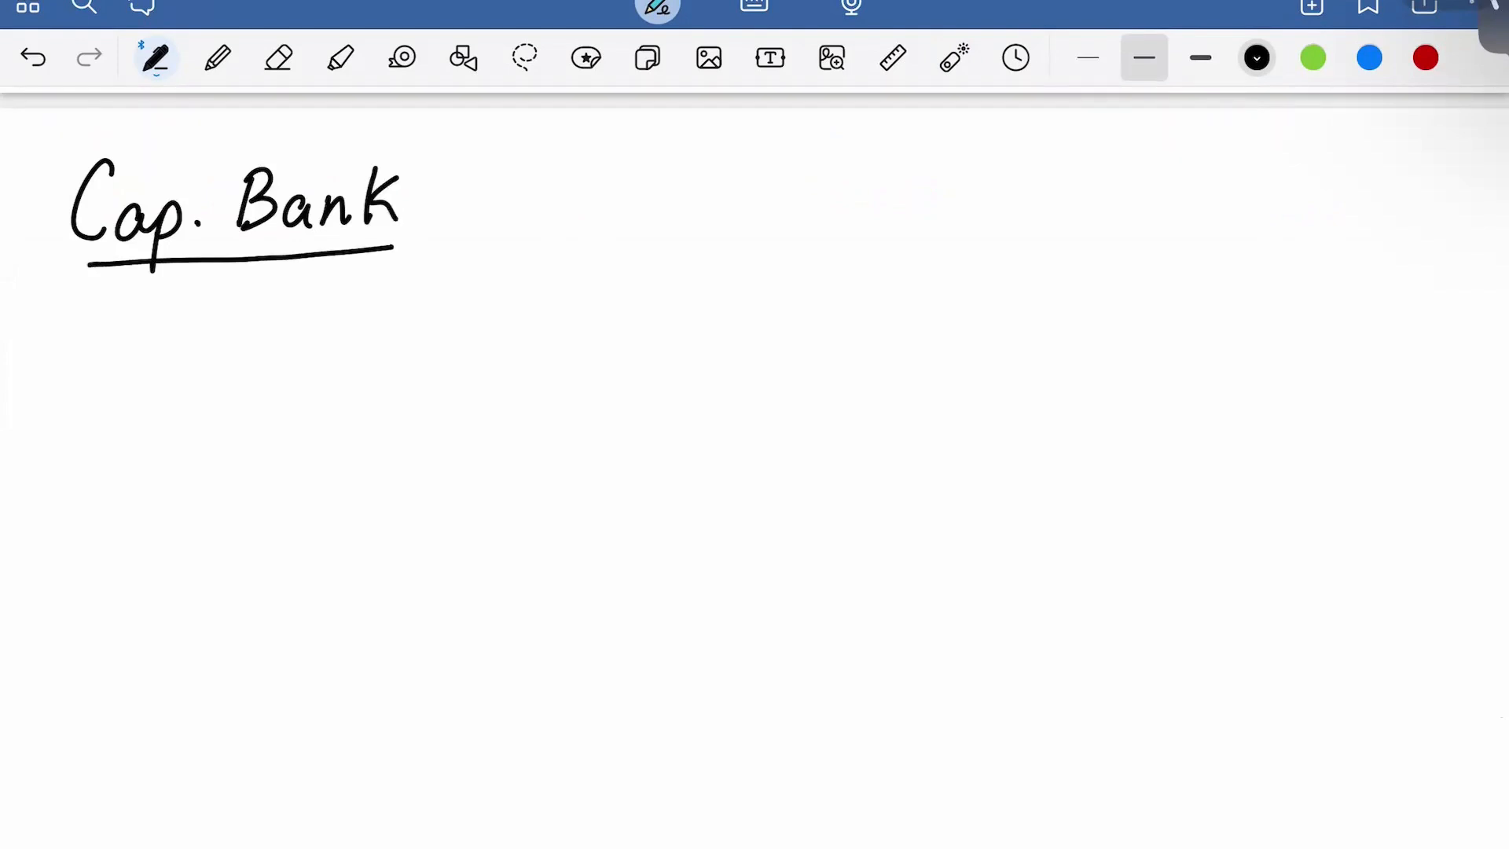
Sketch a capacitor, open switch and second capacitor in series, dotting the left end
scroll(754, 471, "down", 1)
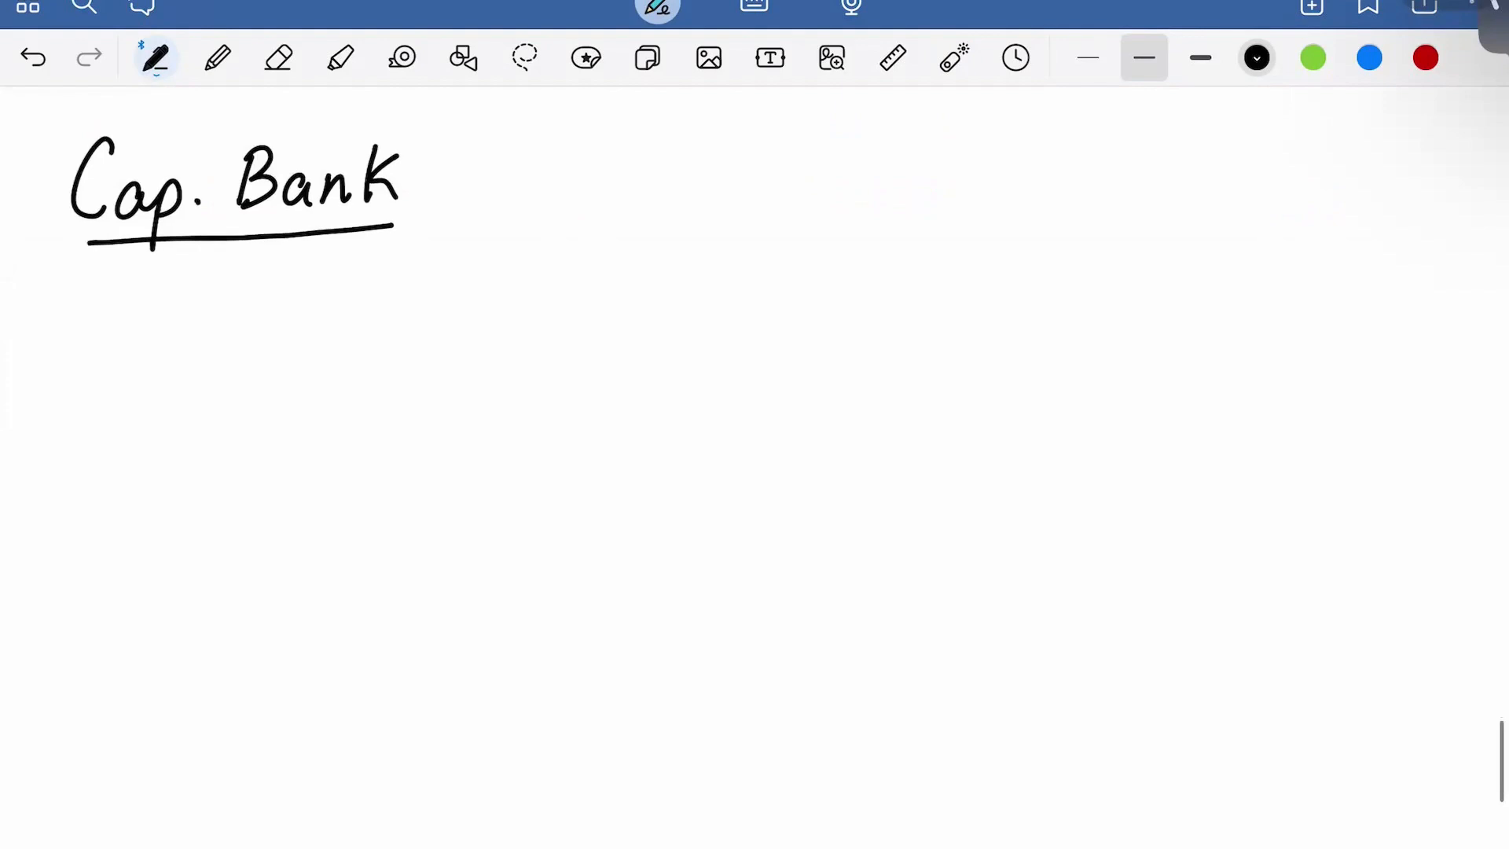
mouse_move(606, 287)
left_mouse_down()
mouse_move(717, 280)
mouse_move(723, 311)
left_mouse_up()
mouse_move(741, 251)
left_mouse_down()
mouse_move(740, 310)
mouse_move(841, 275)
mouse_move(900, 230)
mouse_move(913, 282)
mouse_move(1004, 280)
mouse_move(1007, 306)
left_mouse_up()
mouse_move(1026, 246)
left_mouse_down()
mouse_move(1028, 305)
mouse_move(1126, 268)
left_mouse_up()
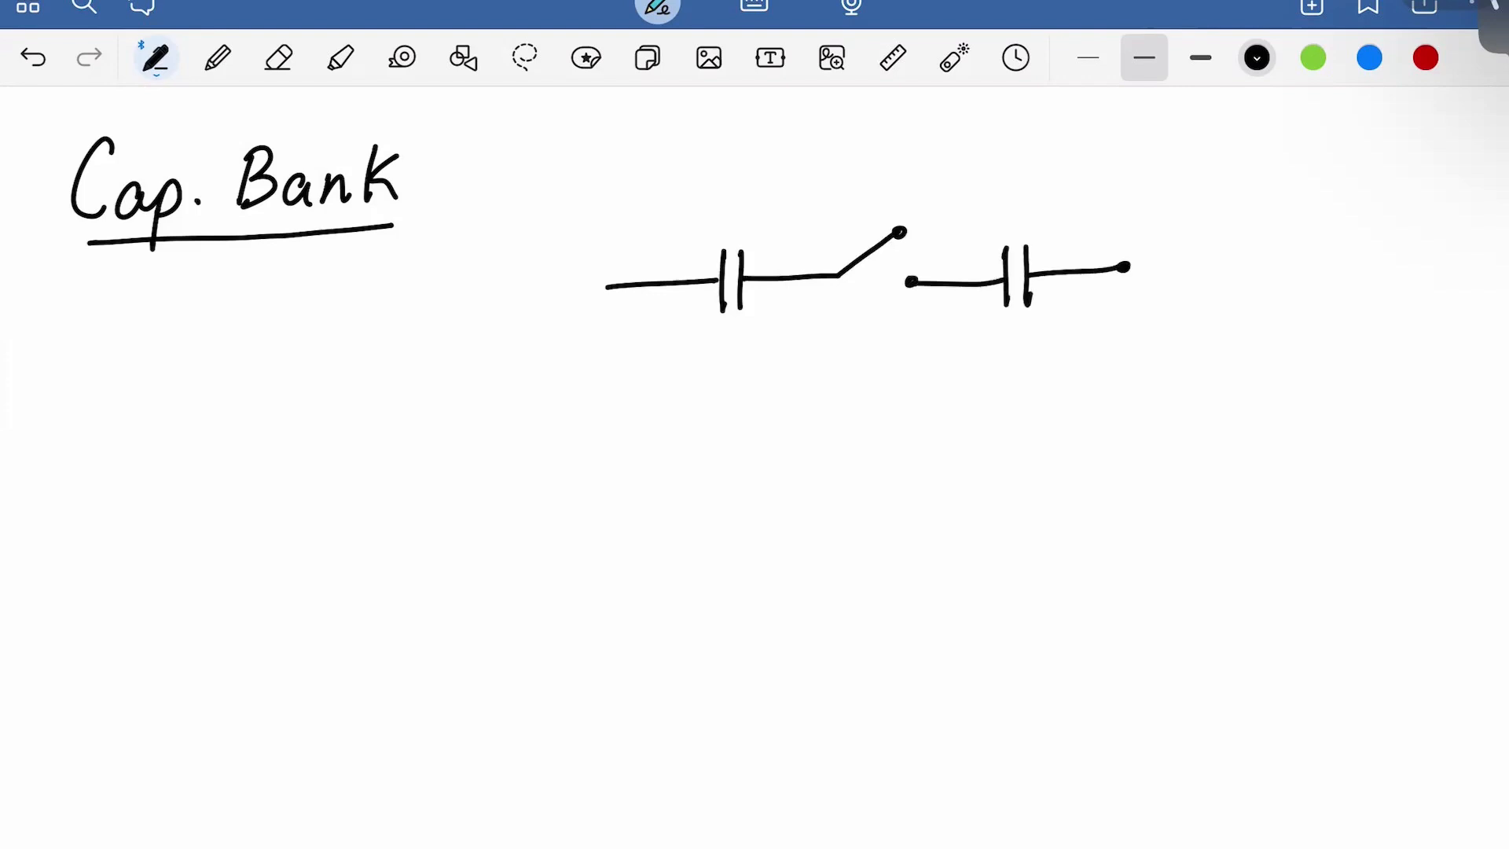
left_click_drag(602, 288, 606, 289)
scroll(754, 448, "down", 2)
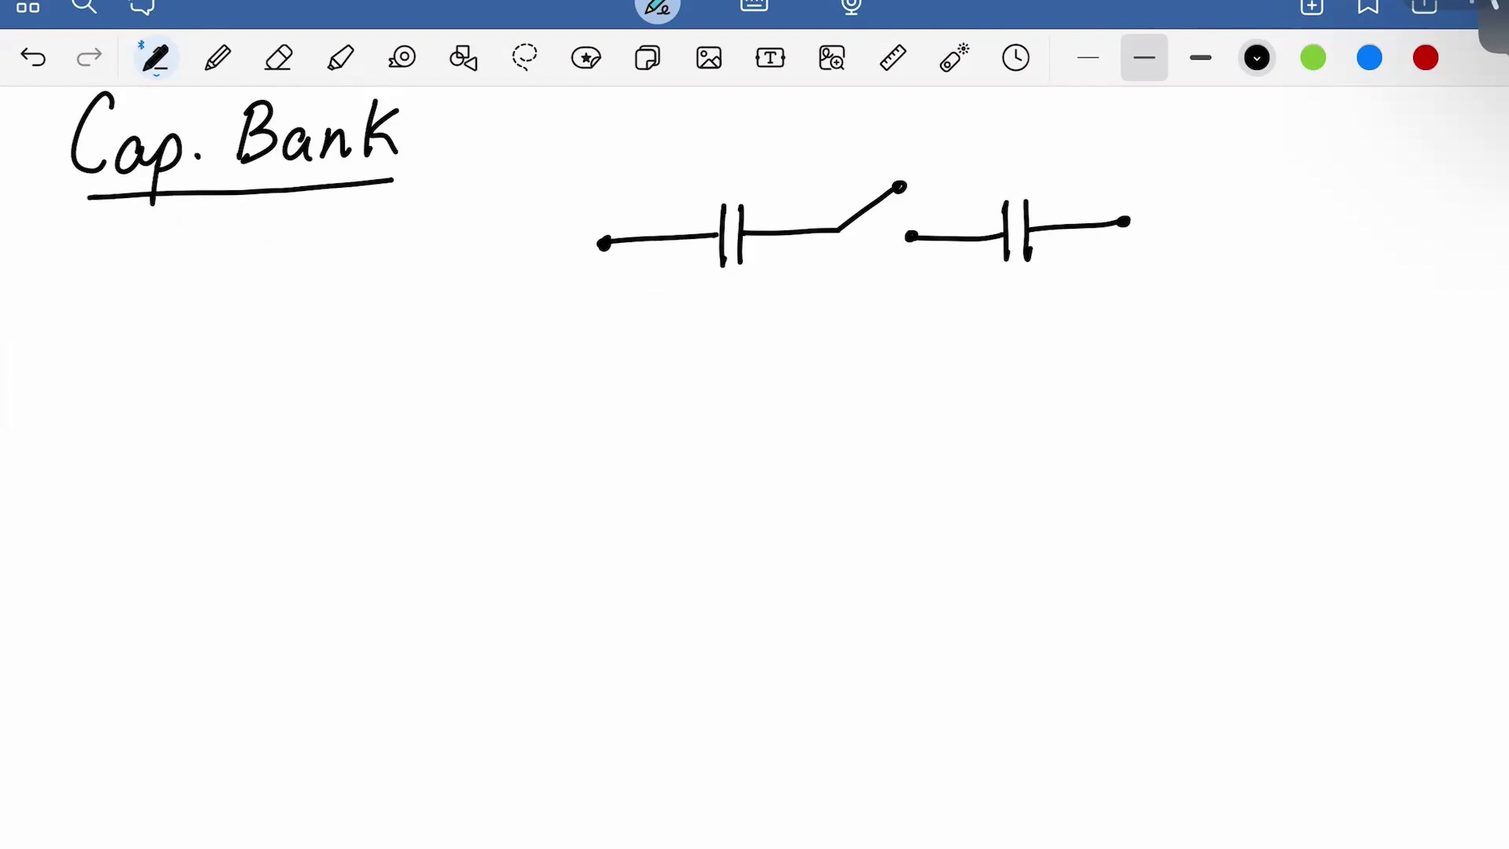
Draw the lower chain: capacitor, switch and second capacitor, with a dot at the left end
mouse_move(166, 534)
left_mouse_down()
mouse_move(298, 525)
mouse_move(303, 572)
left_mouse_up()
left_click_drag(322, 487, 327, 568)
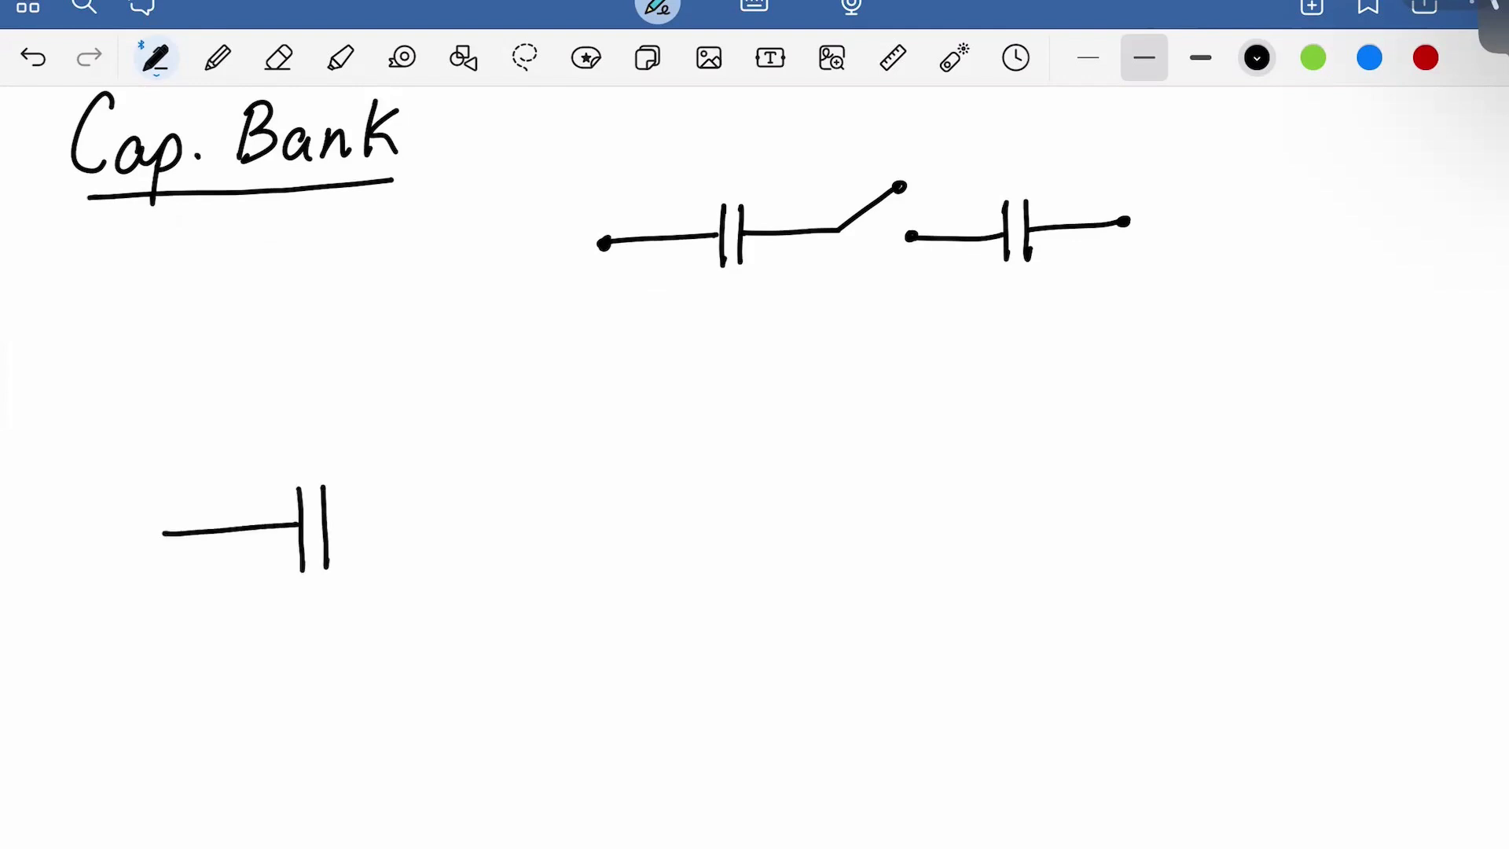
key("ctrl+z")
key("ctrl+z")
key("ctrl+z")
scroll(754, 467, "down", 1)
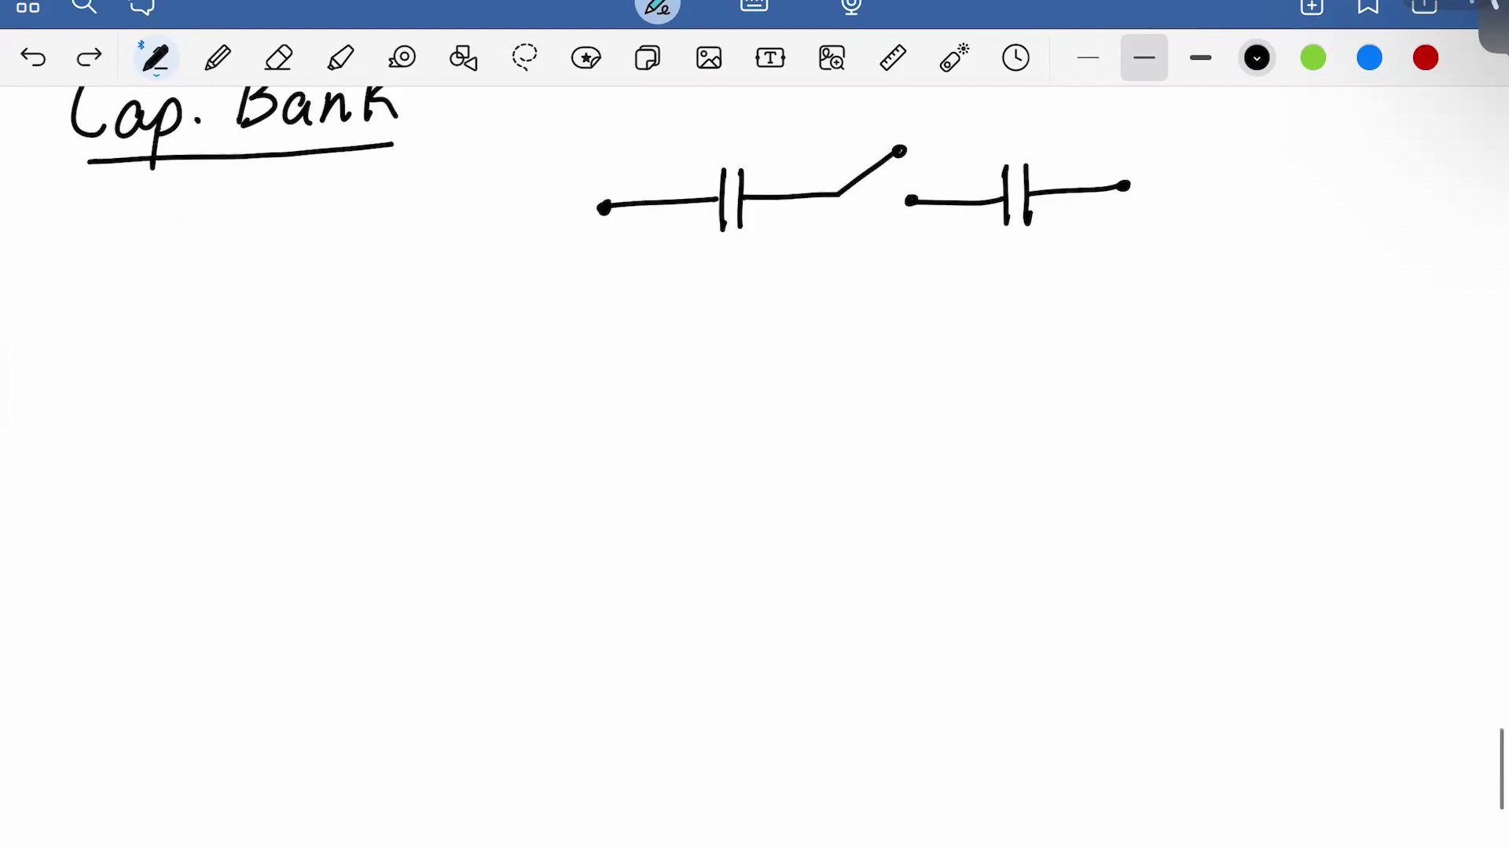
mouse_move(182, 538)
left_mouse_down()
mouse_move(332, 530)
mouse_move(337, 515)
mouse_move(341, 566)
left_mouse_up()
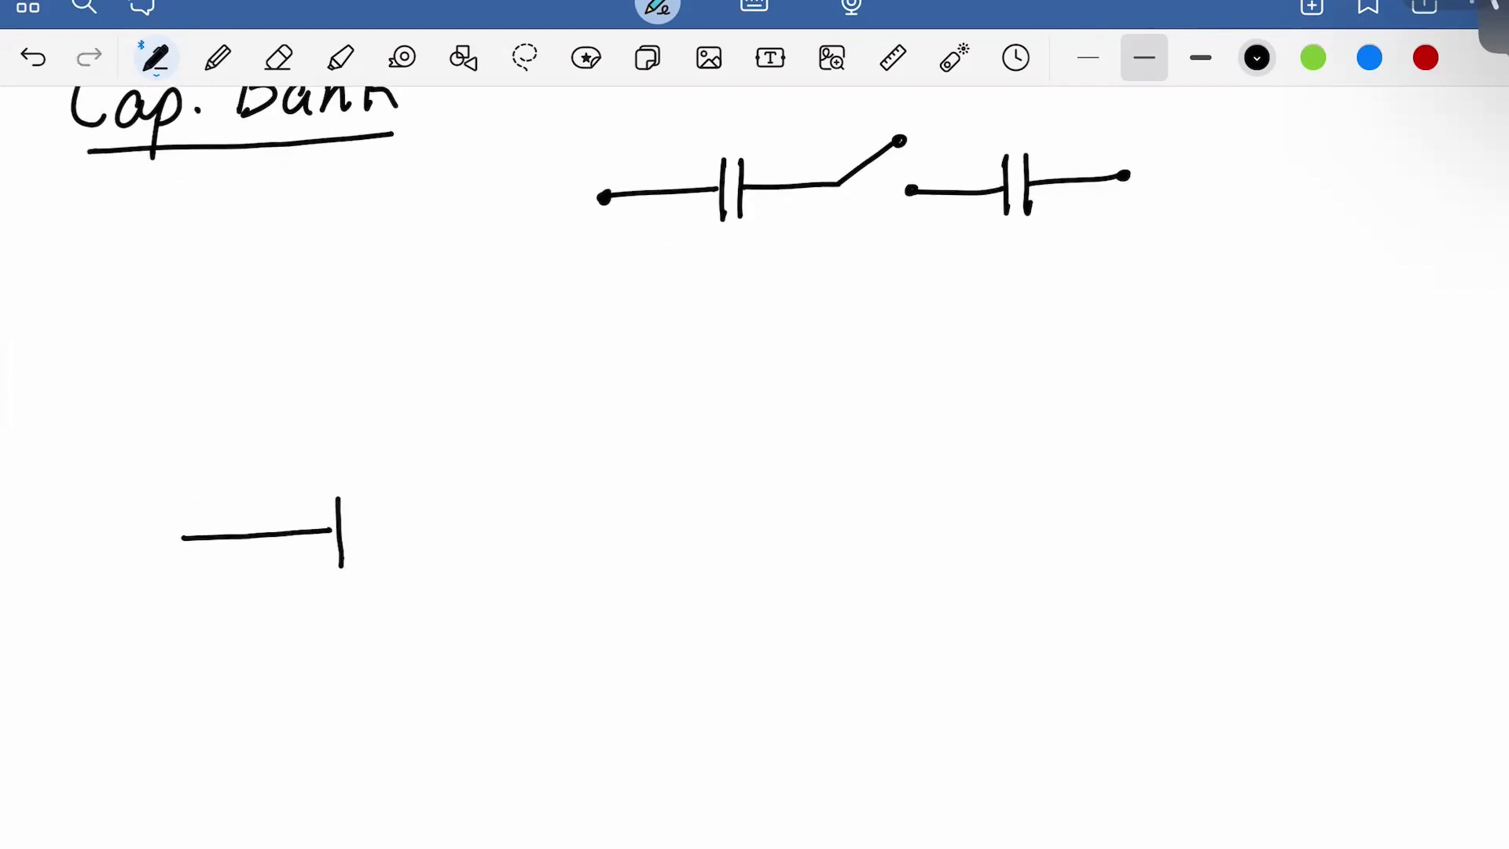
key("ctrl+z")
mouse_move(330, 492)
left_mouse_down()
mouse_move(331, 561)
mouse_move(444, 519)
mouse_move(439, 472)
mouse_move(488, 499)
mouse_move(489, 523)
mouse_move(577, 522)
mouse_move(576, 557)
left_mouse_up()
mouse_move(594, 487)
left_mouse_down()
mouse_move(591, 555)
mouse_move(640, 518)
mouse_move(698, 516)
left_mouse_up()
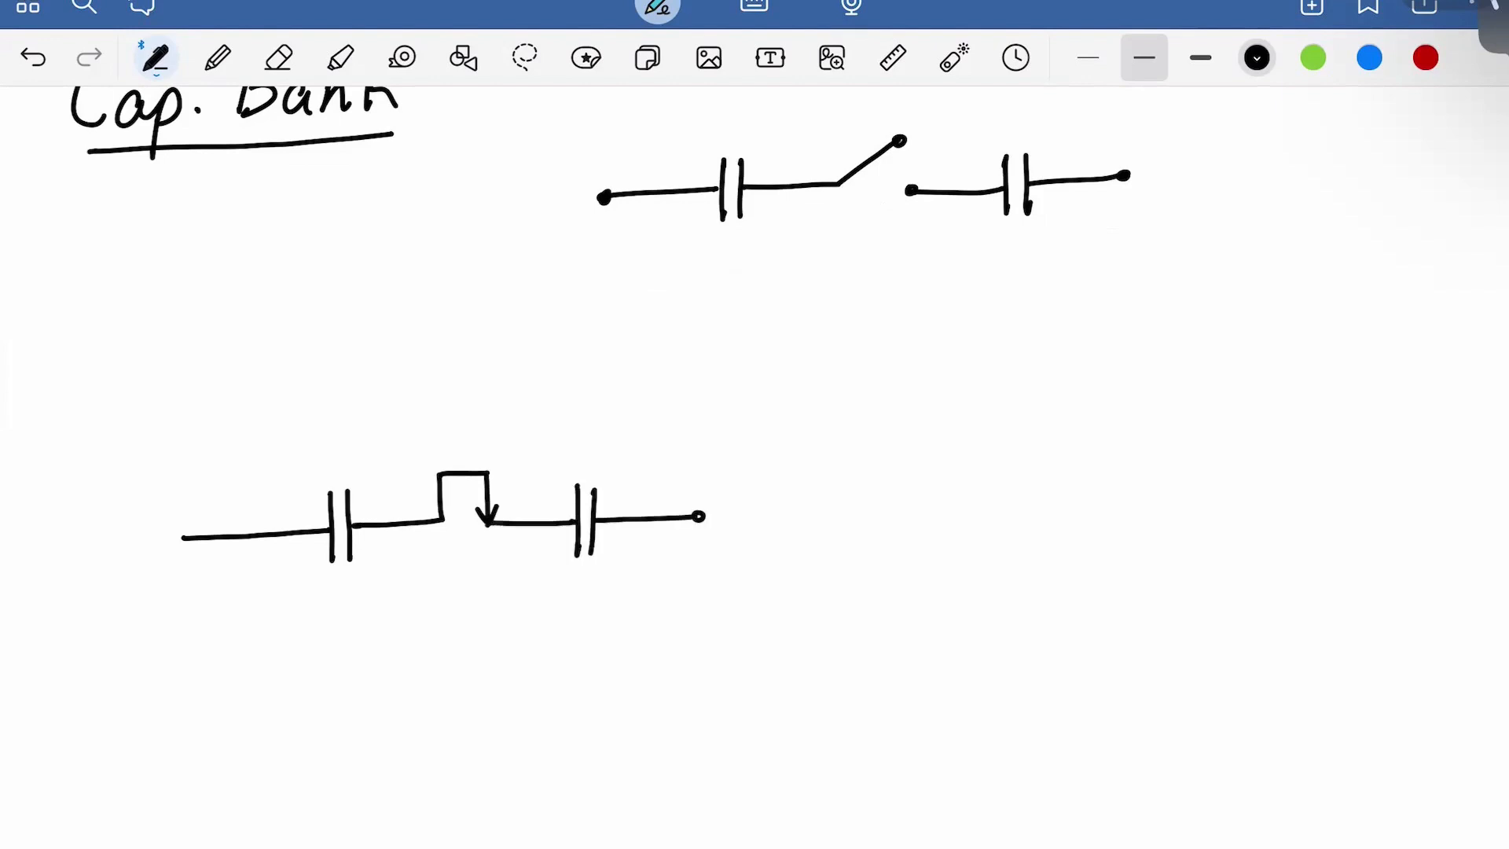
left_click(186, 538)
Add the transistor gate bar and gate lead ending in a dot
left_click_drag(438, 463, 498, 458)
key("ctrl+z")
mouse_move(436, 463)
left_mouse_down()
mouse_move(492, 459)
mouse_move(464, 415)
left_mouse_up()
left_click(463, 415)
Point out the nodes beside the transistor and its gate terminal with the laser
left_click(953, 57)
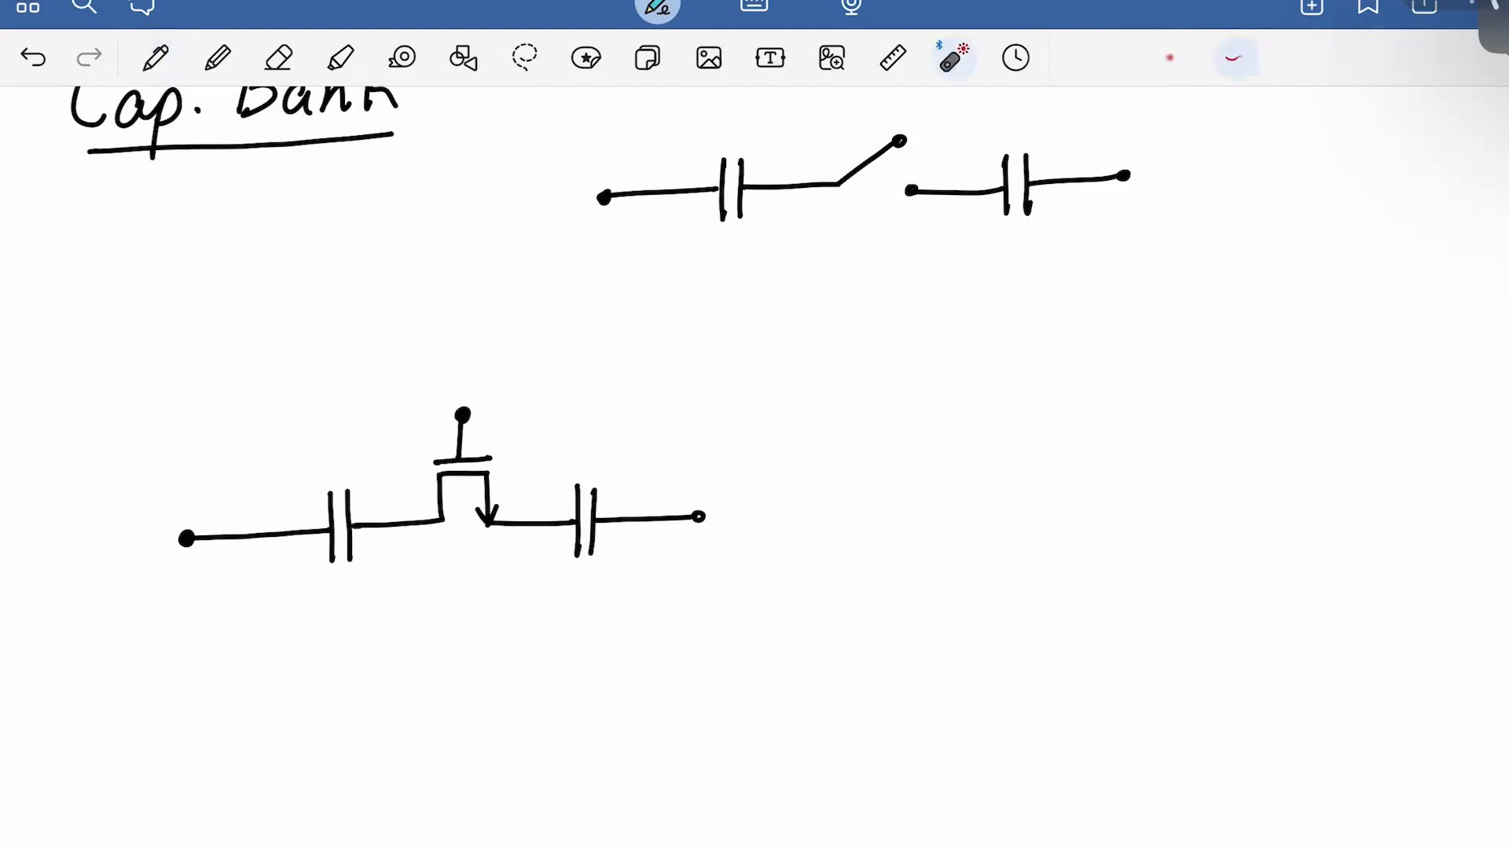
left_click_drag(387, 582, 401, 534)
left_click_drag(525, 588, 543, 534)
mouse_move(492, 346)
left_mouse_down()
mouse_move(485, 393)
mouse_move(507, 363)
left_mouse_up()
mouse_move(371, 611)
left_mouse_down()
mouse_move(391, 548)
mouse_move(402, 570)
left_mouse_up()
left_click_drag(521, 608, 541, 546)
Try a black inverter driving the gate, undo it, and switch the ink to blue
left_click(155, 57)
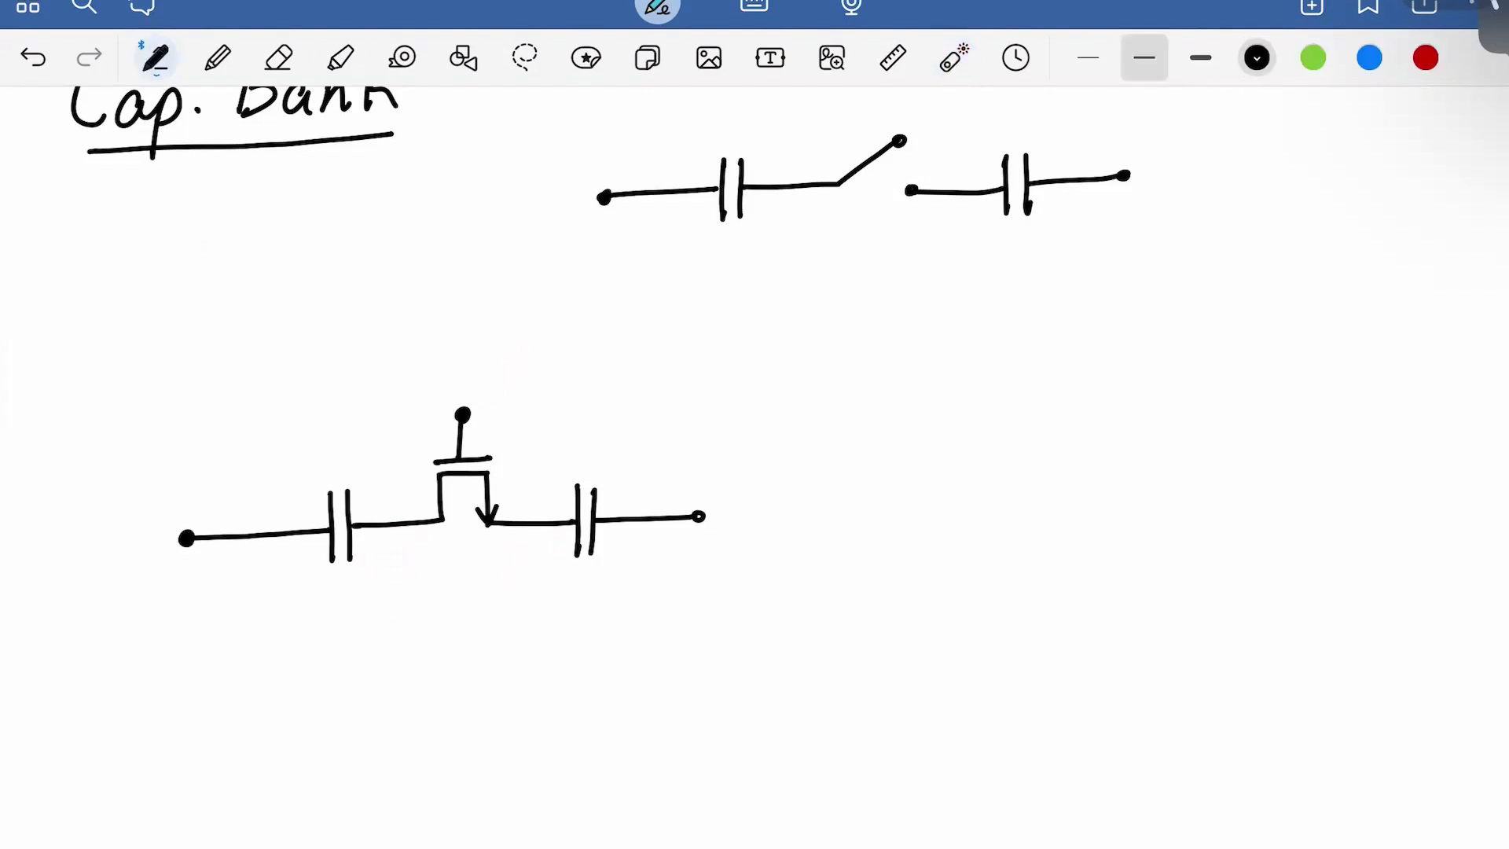
mouse_move(232, 301)
left_mouse_down()
mouse_move(295, 295)
mouse_move(298, 321)
left_mouse_up()
left_click(296, 269)
left_click_drag(294, 266, 299, 318)
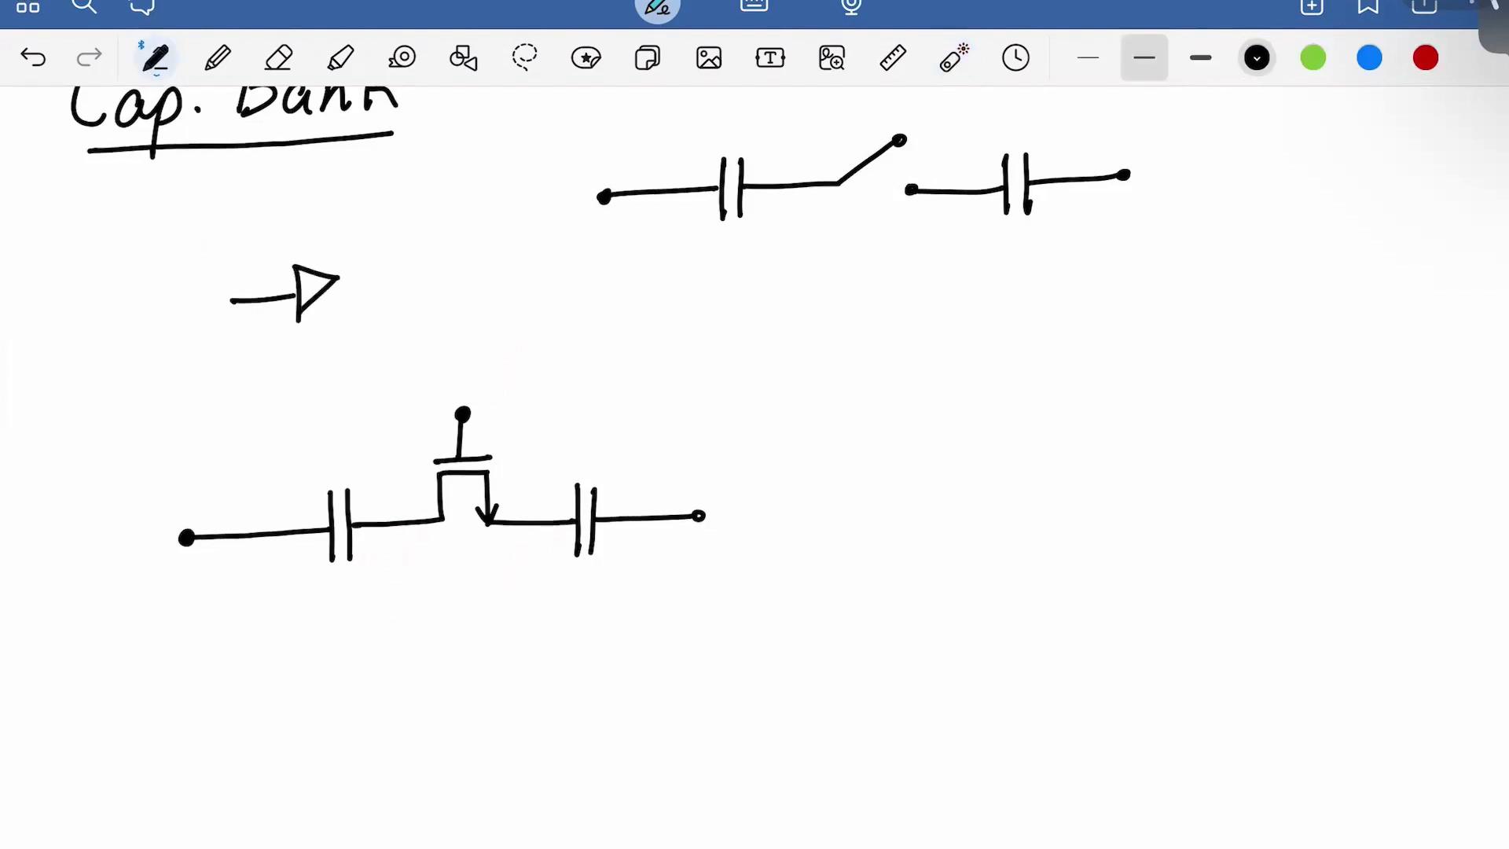
key("ctrl+z")
key("ctrl+z")
mouse_move(295, 264)
left_mouse_down()
mouse_move(295, 322)
mouse_move(340, 281)
mouse_move(296, 322)
mouse_move(339, 293)
mouse_move(460, 277)
mouse_move(440, 327)
mouse_move(462, 352)
mouse_move(467, 402)
left_mouse_up()
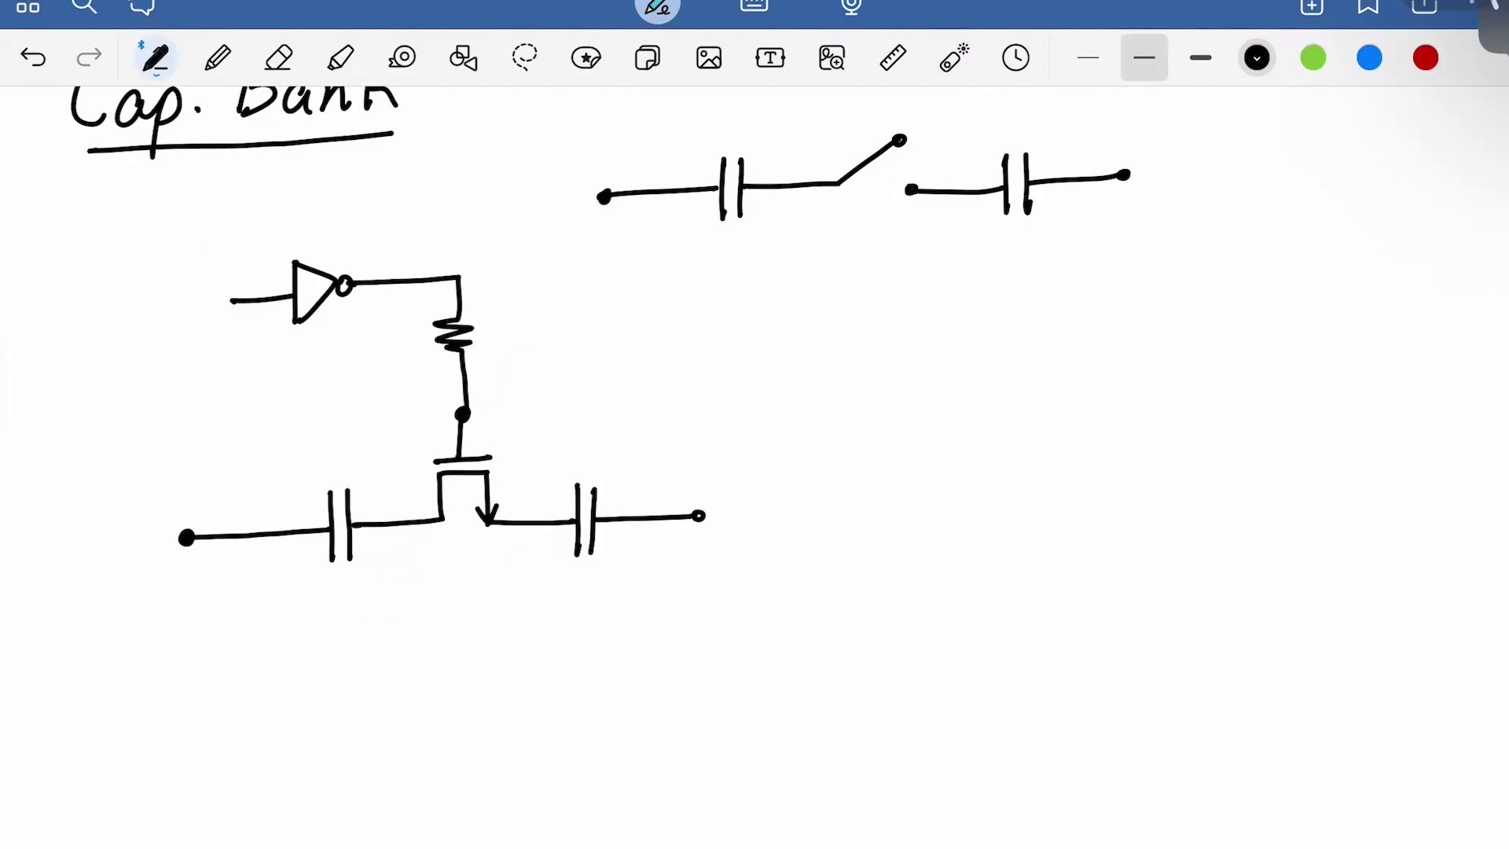
key("ctrl+z")
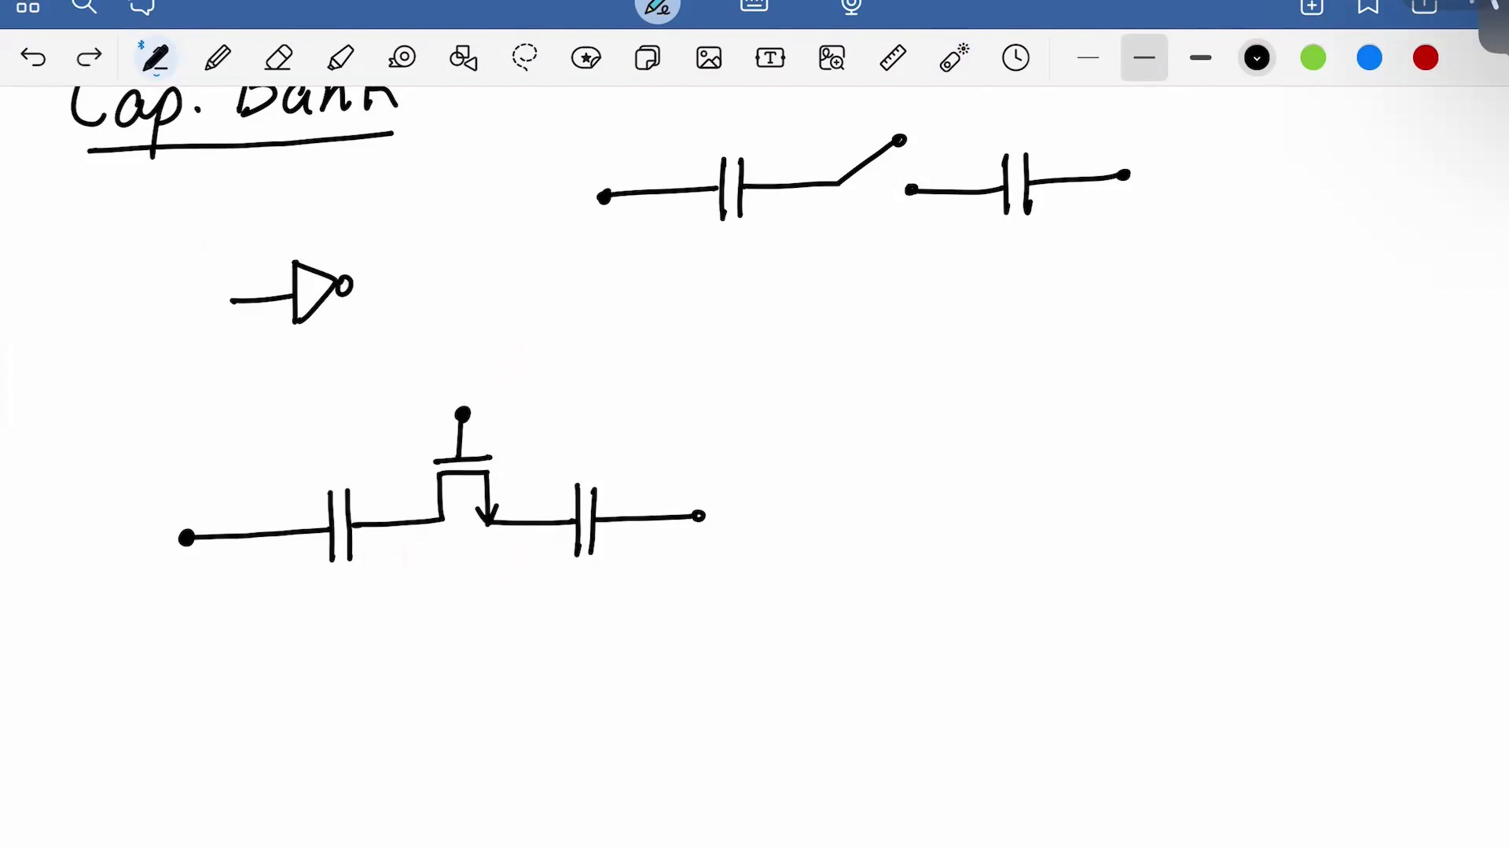
key("ctrl+z")
key("ctrl+z")
key("ctrl+z")
key("ctrl+z")
key("ctrl+z")
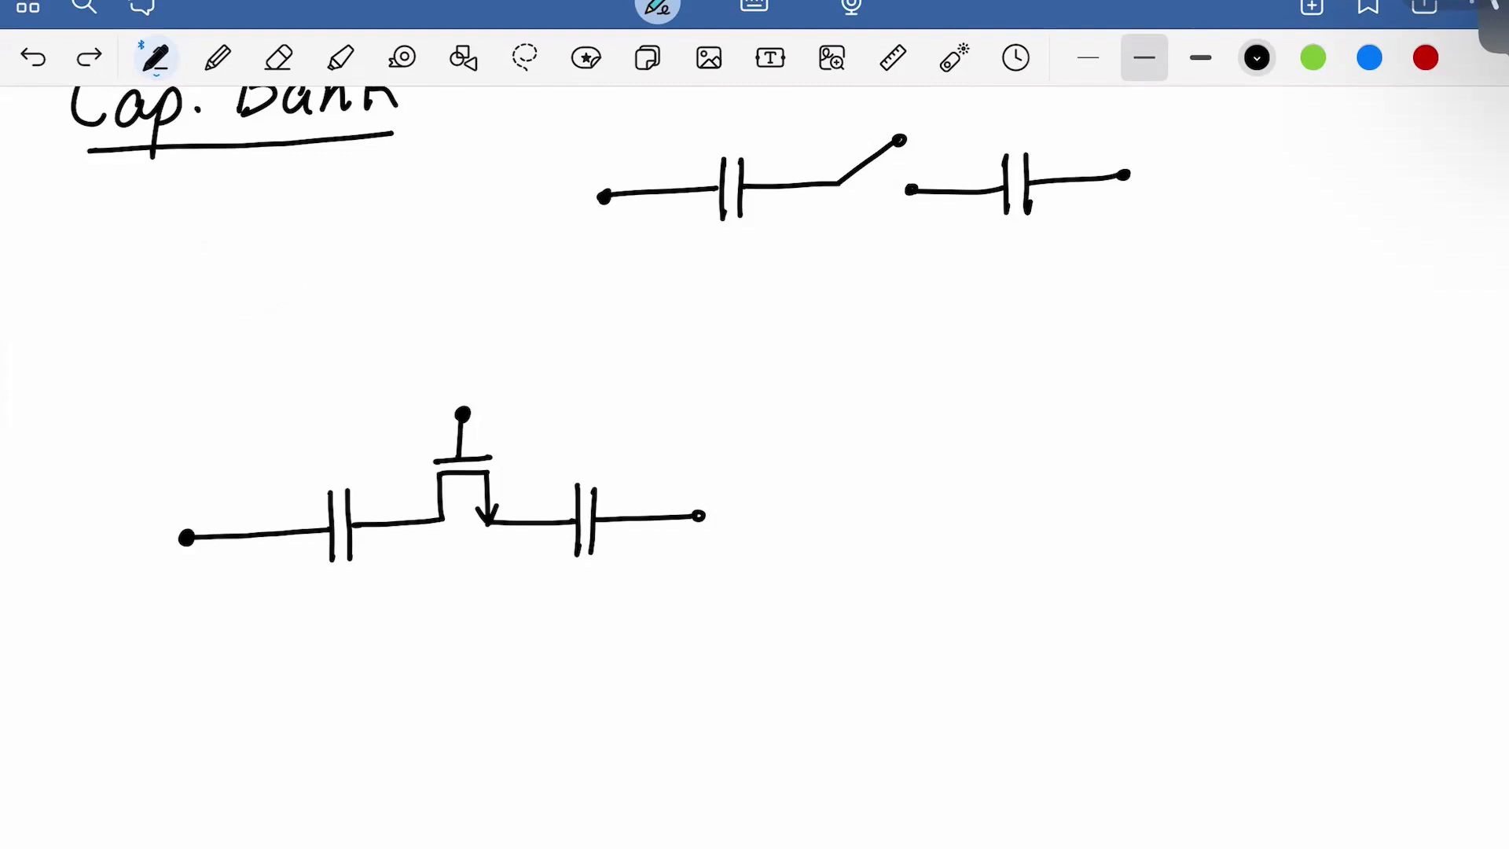
left_click(1369, 58)
scroll(755, 472, "down", 1)
Draw a blue inverter with output bubble driving the transistor gate through a resistor
mouse_move(202, 302)
left_mouse_down()
mouse_move(300, 303)
mouse_move(293, 334)
left_mouse_up()
left_click_drag(299, 271, 294, 331)
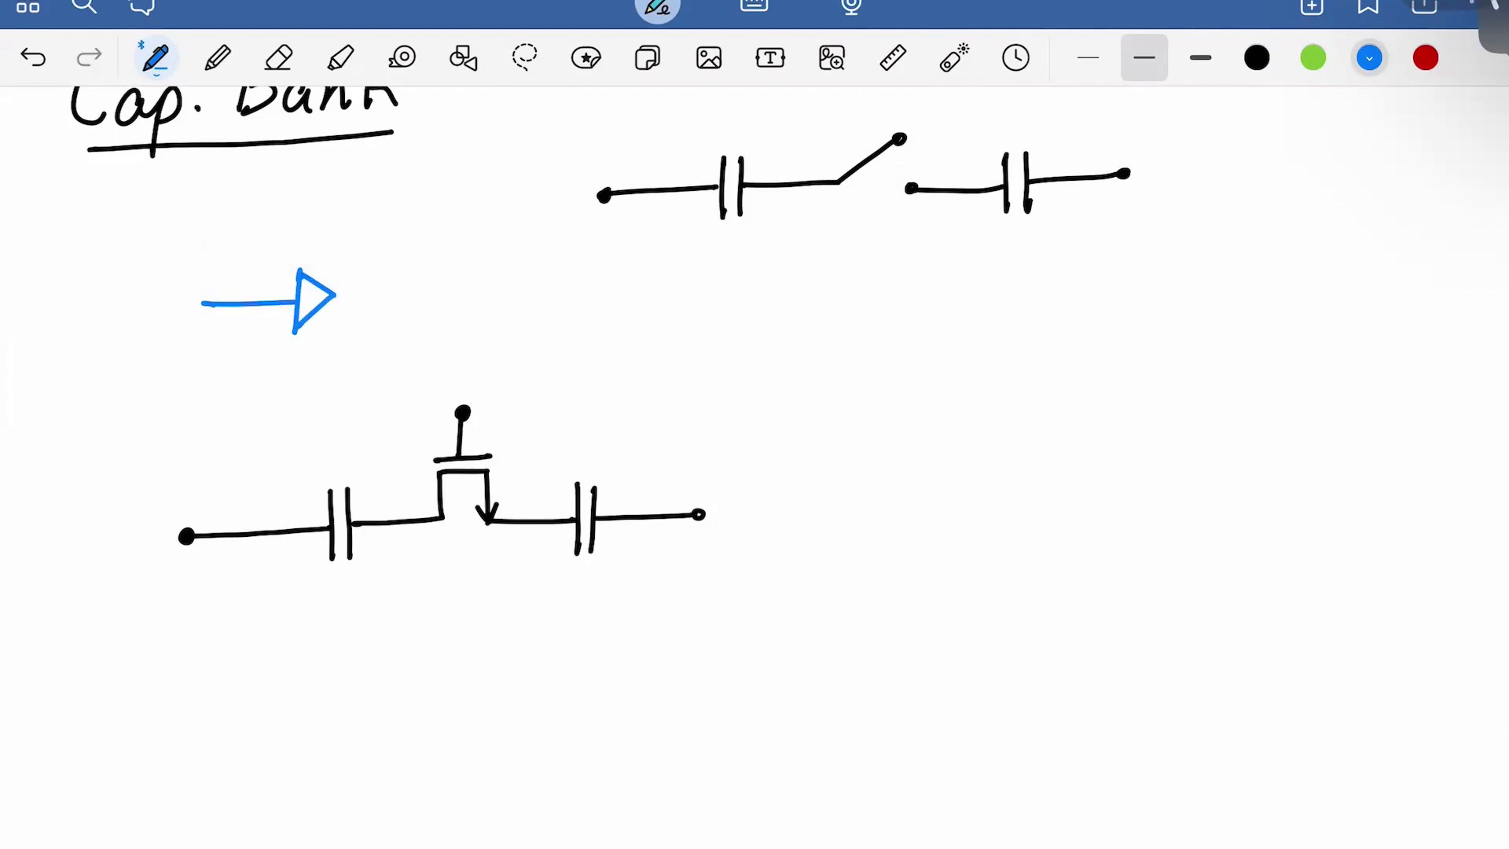
mouse_move(349, 289)
left_mouse_down()
mouse_move(459, 329)
mouse_move(463, 412)
left_mouse_up()
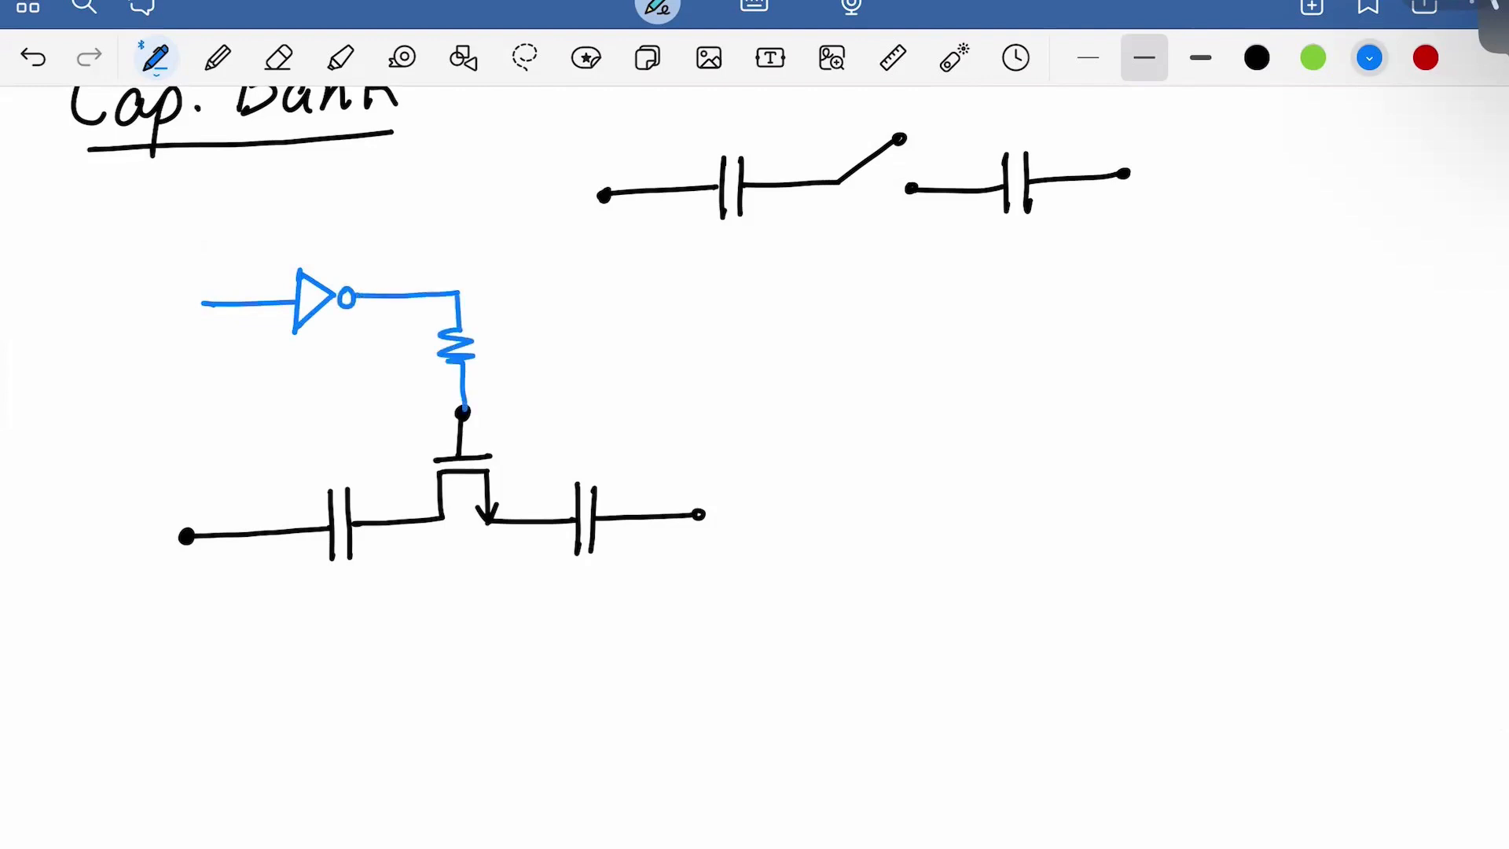
Route the inverter input through resistors to both transistor nodes, then choose green ink
left_click_drag(251, 302, 248, 408)
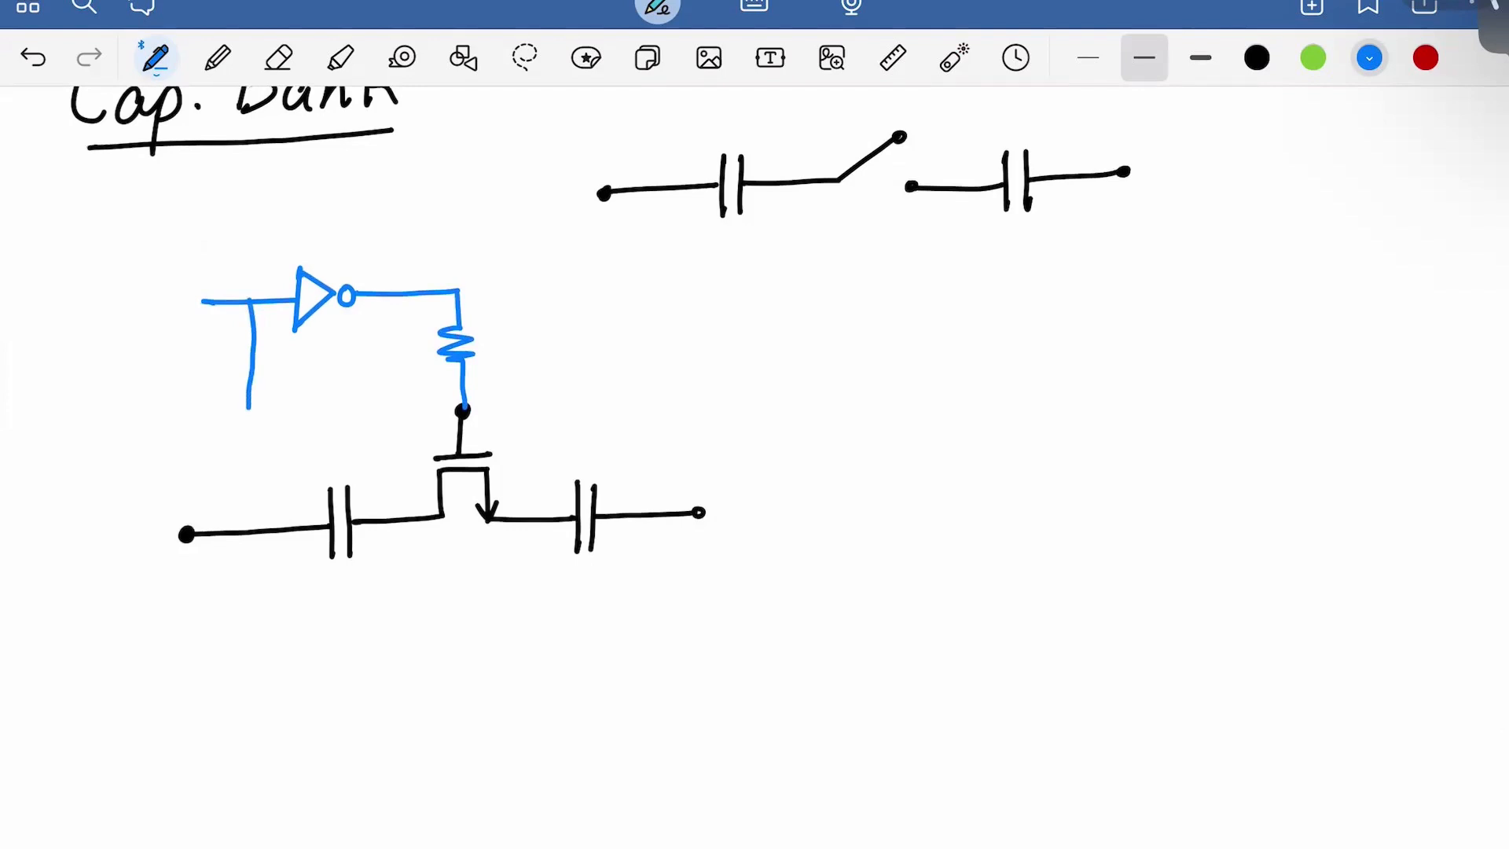
key("ctrl+z")
mouse_move(252, 303)
left_mouse_down()
mouse_move(251, 387)
mouse_move(320, 386)
mouse_move(324, 369)
mouse_move(328, 384)
mouse_move(428, 382)
left_mouse_up()
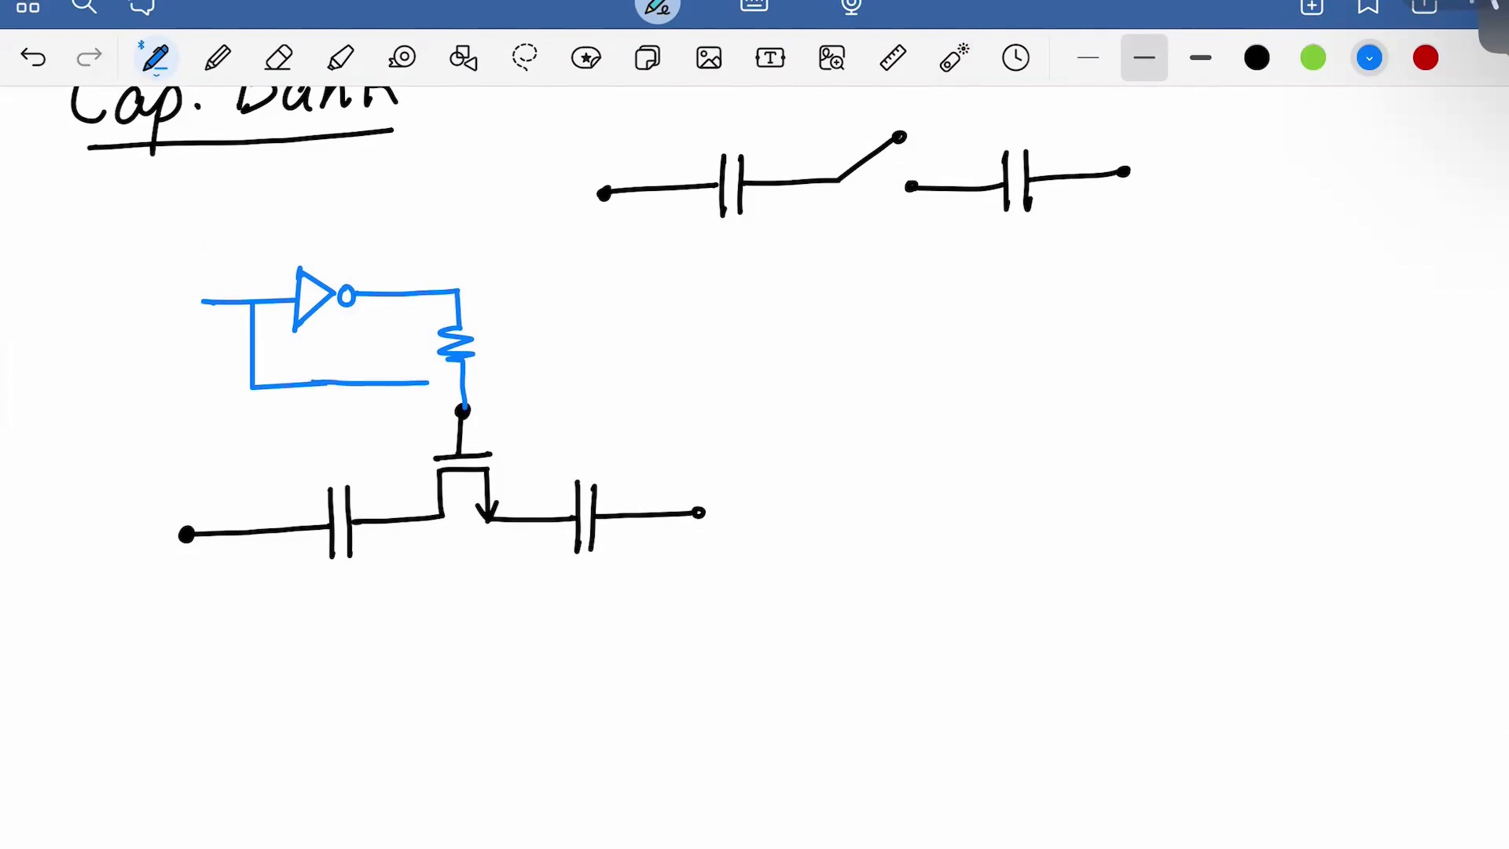
key("ctrl+z")
key("ctrl+z")
mouse_move(252, 302)
left_mouse_down()
mouse_move(252, 383)
mouse_move(564, 386)
left_mouse_up()
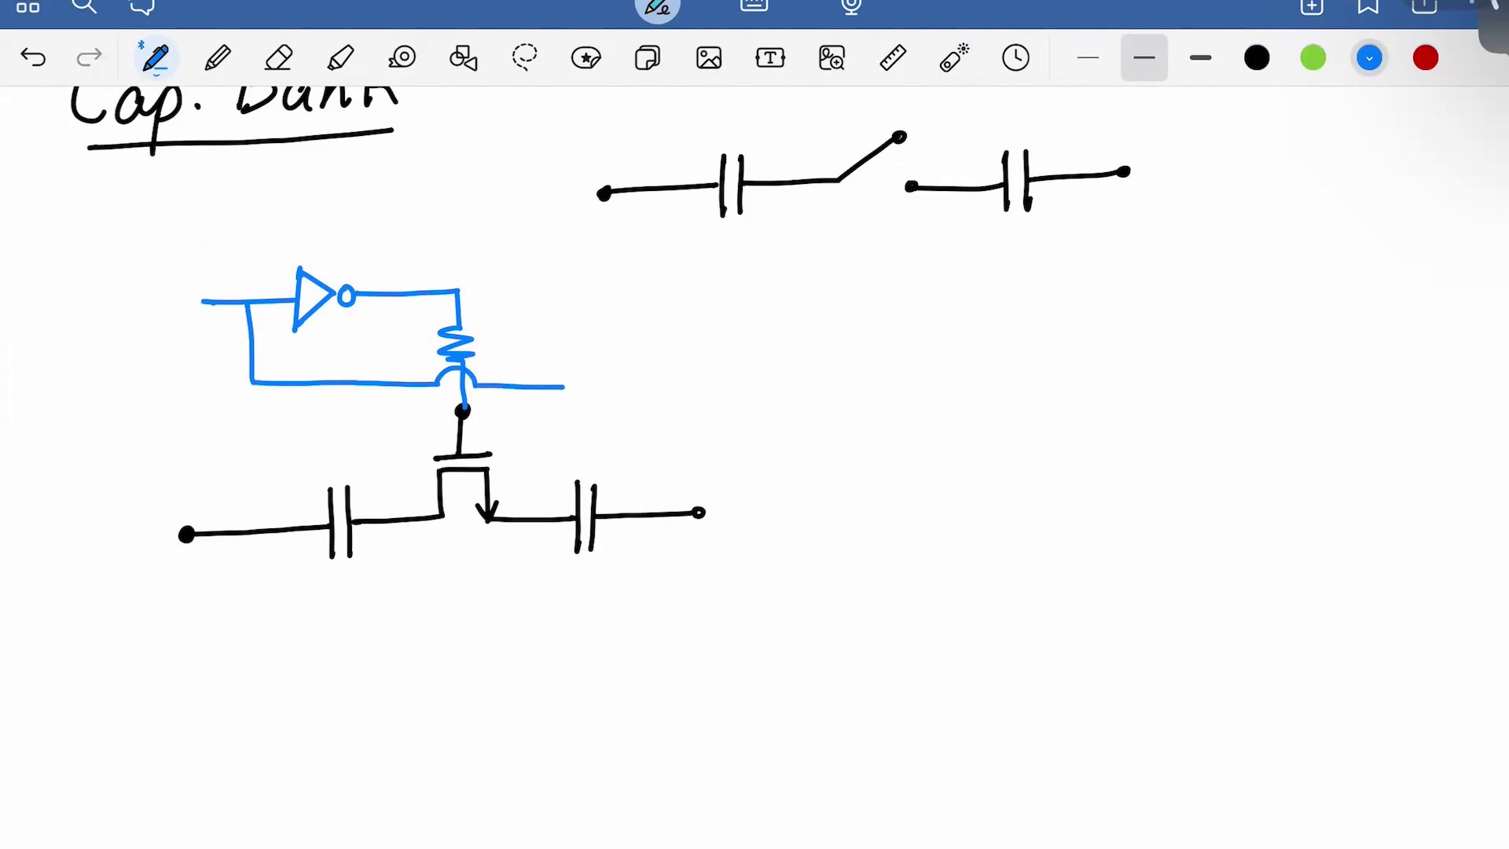
mouse_move(386, 385)
left_mouse_down()
mouse_move(371, 429)
mouse_move(395, 453)
mouse_move(399, 520)
left_mouse_up()
mouse_move(561, 385)
left_mouse_down()
mouse_move(538, 464)
mouse_move(550, 465)
mouse_move(548, 520)
left_mouse_up()
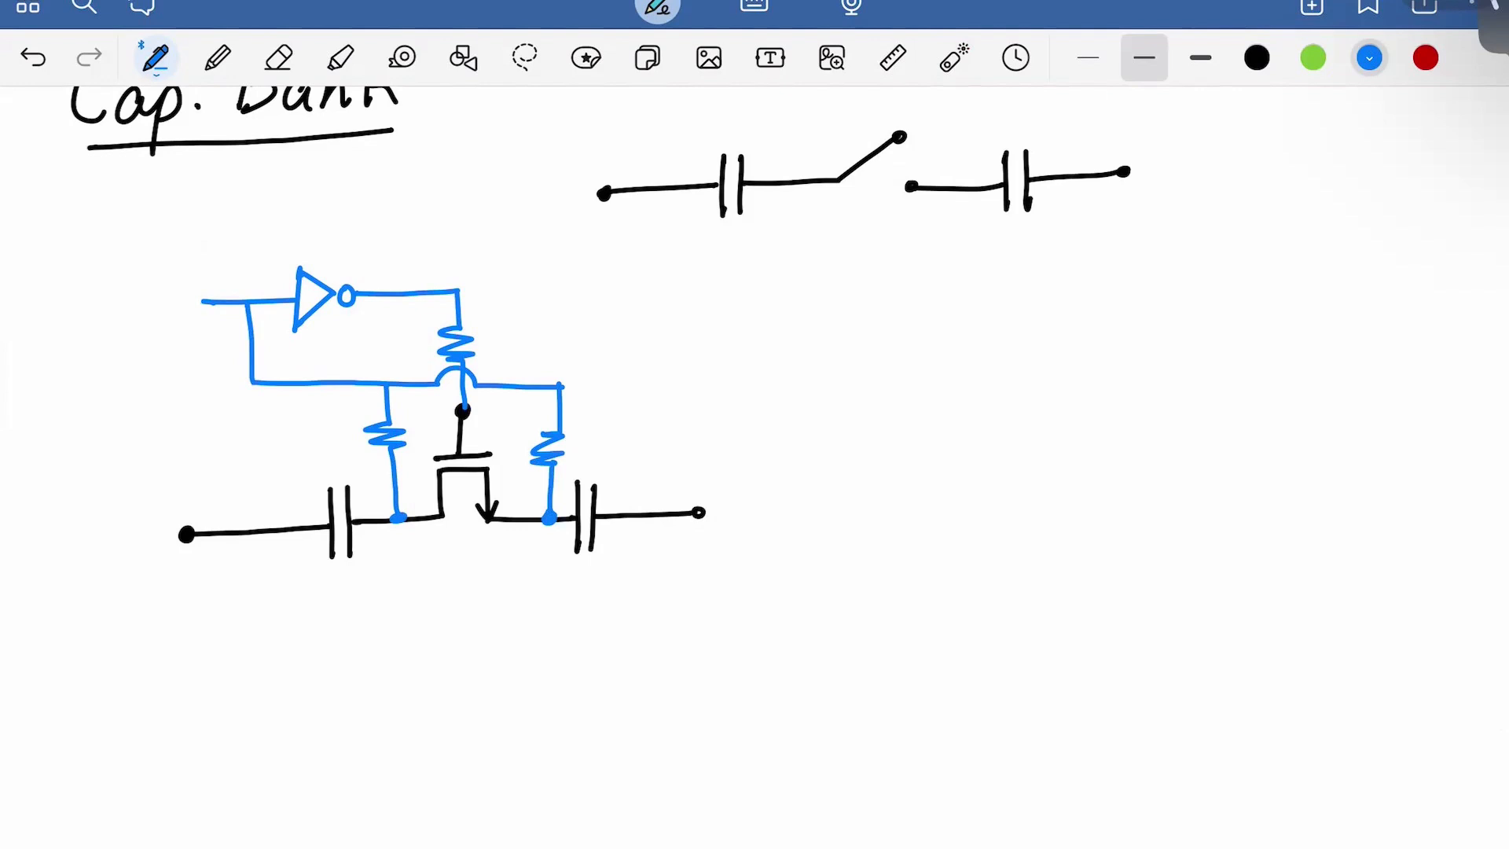
left_click(1312, 58)
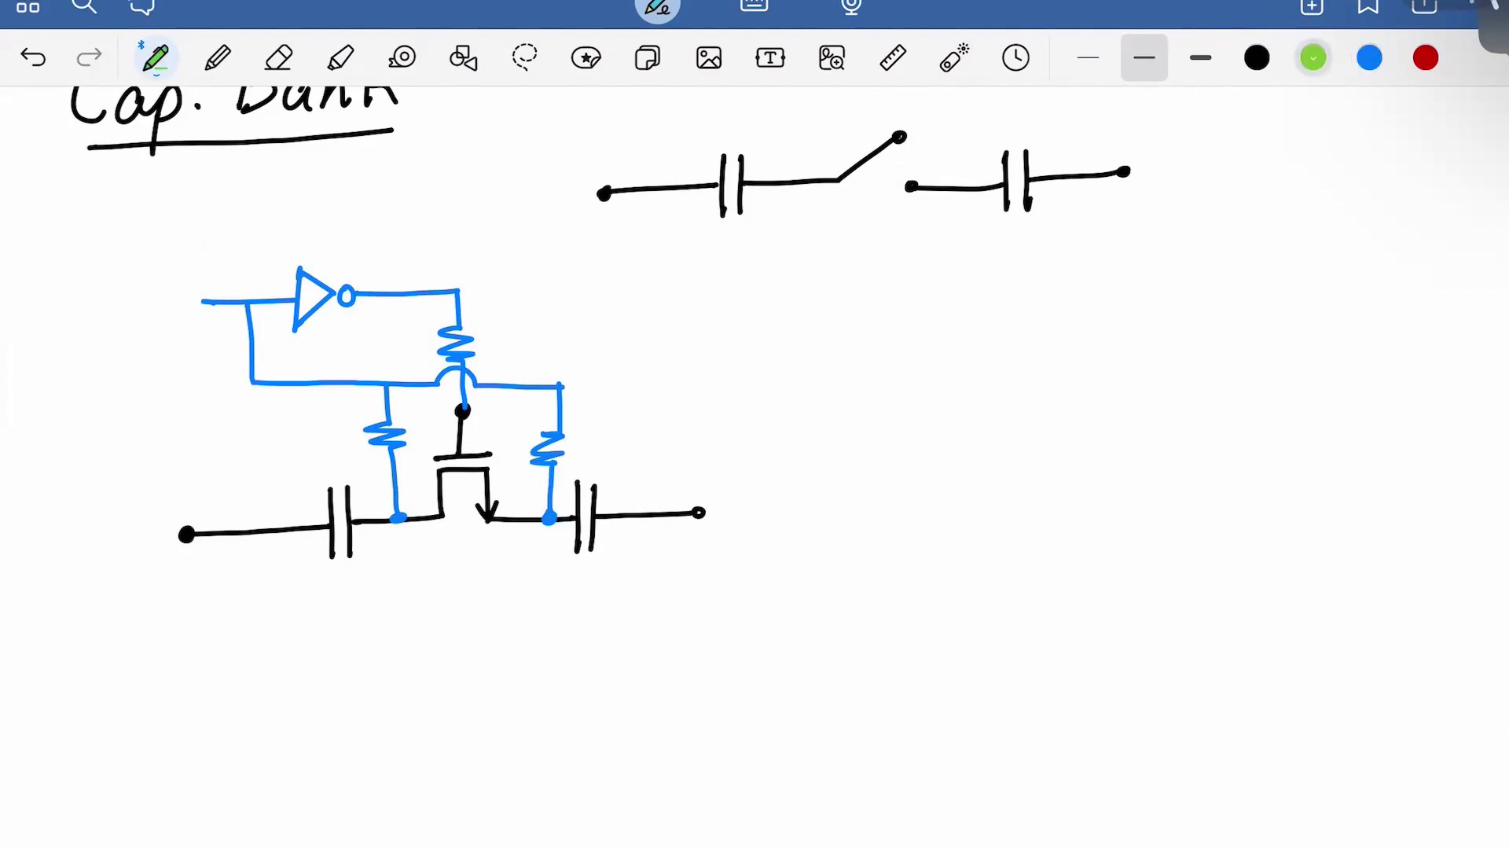
Label in green: inverter input 1, output 0, lower nodes 1, gate node 0
left_click_drag(227, 262, 250, 289)
scroll(755, 472, "down", 1)
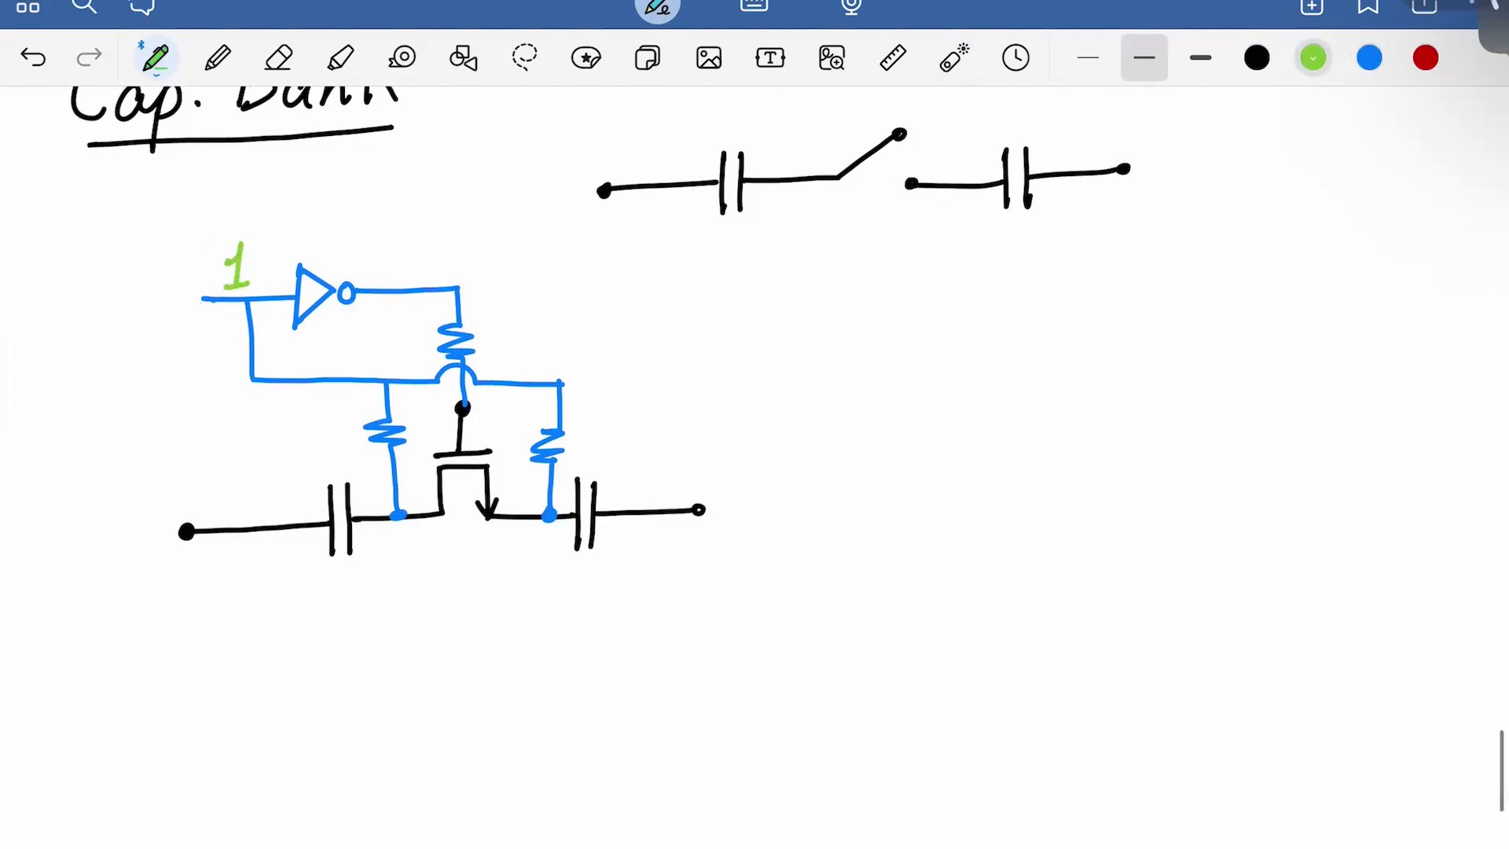
left_click_drag(392, 256, 388, 260)
left_click_drag(390, 536, 412, 580)
left_click_drag(497, 553, 504, 580)
left_click_drag(489, 581, 523, 581)
left_click_drag(497, 399, 494, 401)
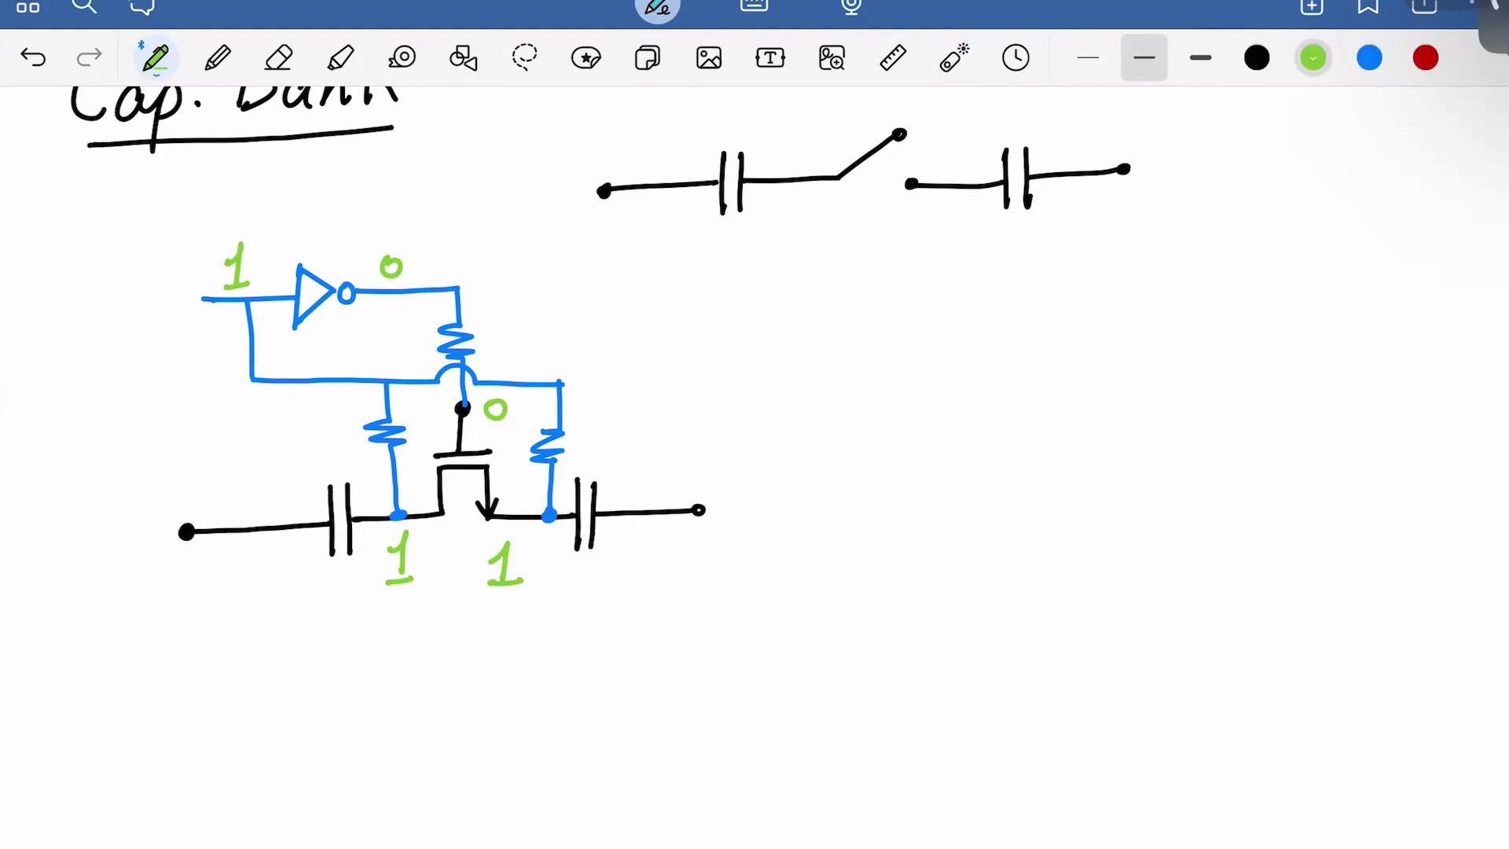
left_click_drag(257, 281, 270, 267)
key("ctrl+z")
key("ctrl+z")
Write the opposite logic states in red at the inverter, transistor nodes and gate
left_click(1425, 57)
left_click_drag(276, 259, 275, 263)
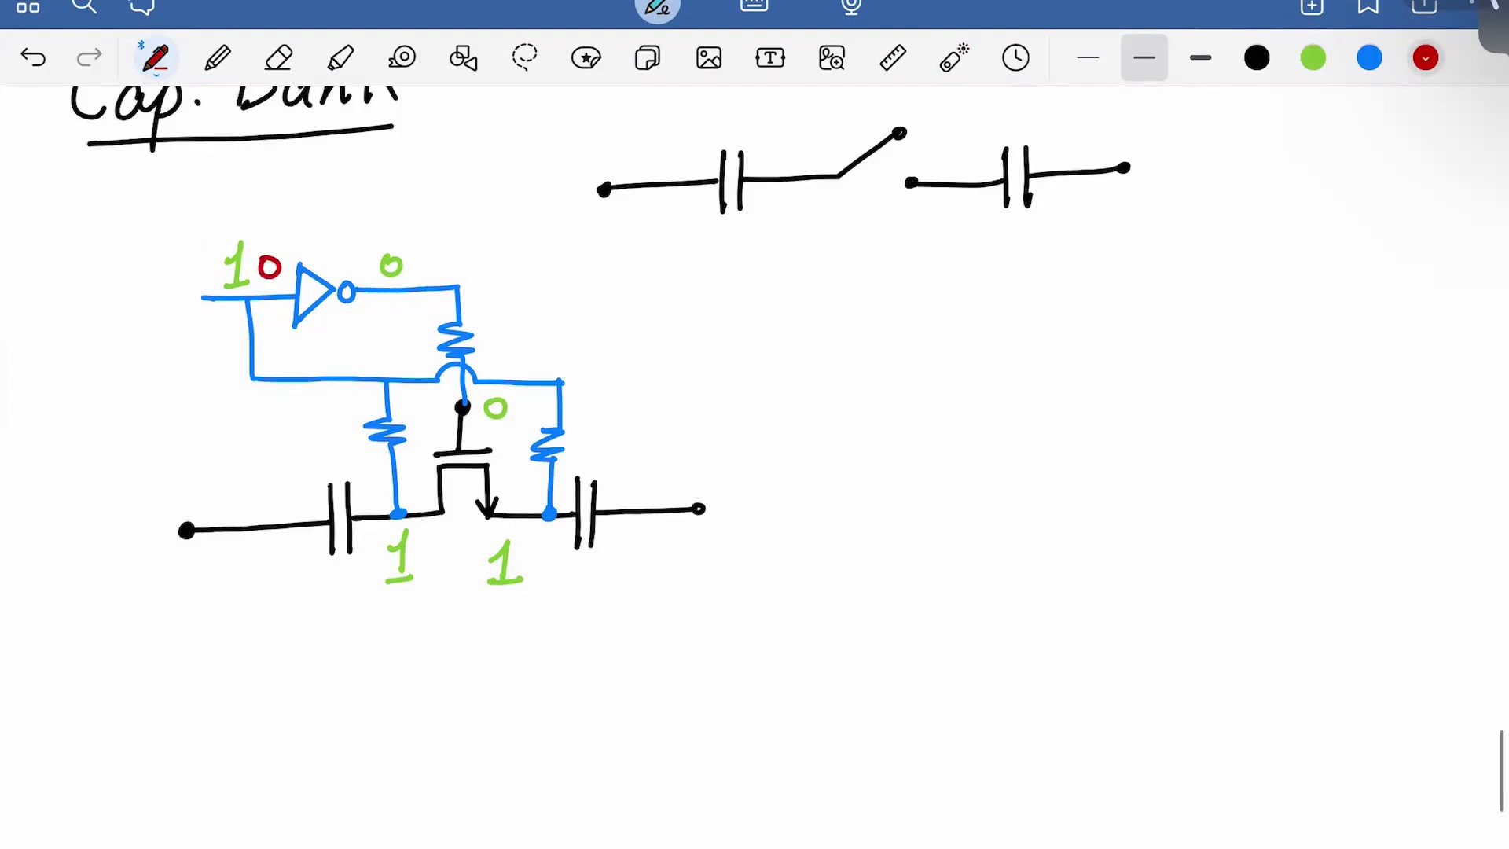
mouse_move(416, 253)
left_mouse_down()
mouse_move(422, 278)
mouse_move(437, 276)
left_mouse_up()
left_click_drag(424, 546, 423, 545)
left_click_drag(536, 556, 538, 553)
left_click_drag(510, 402, 532, 425)
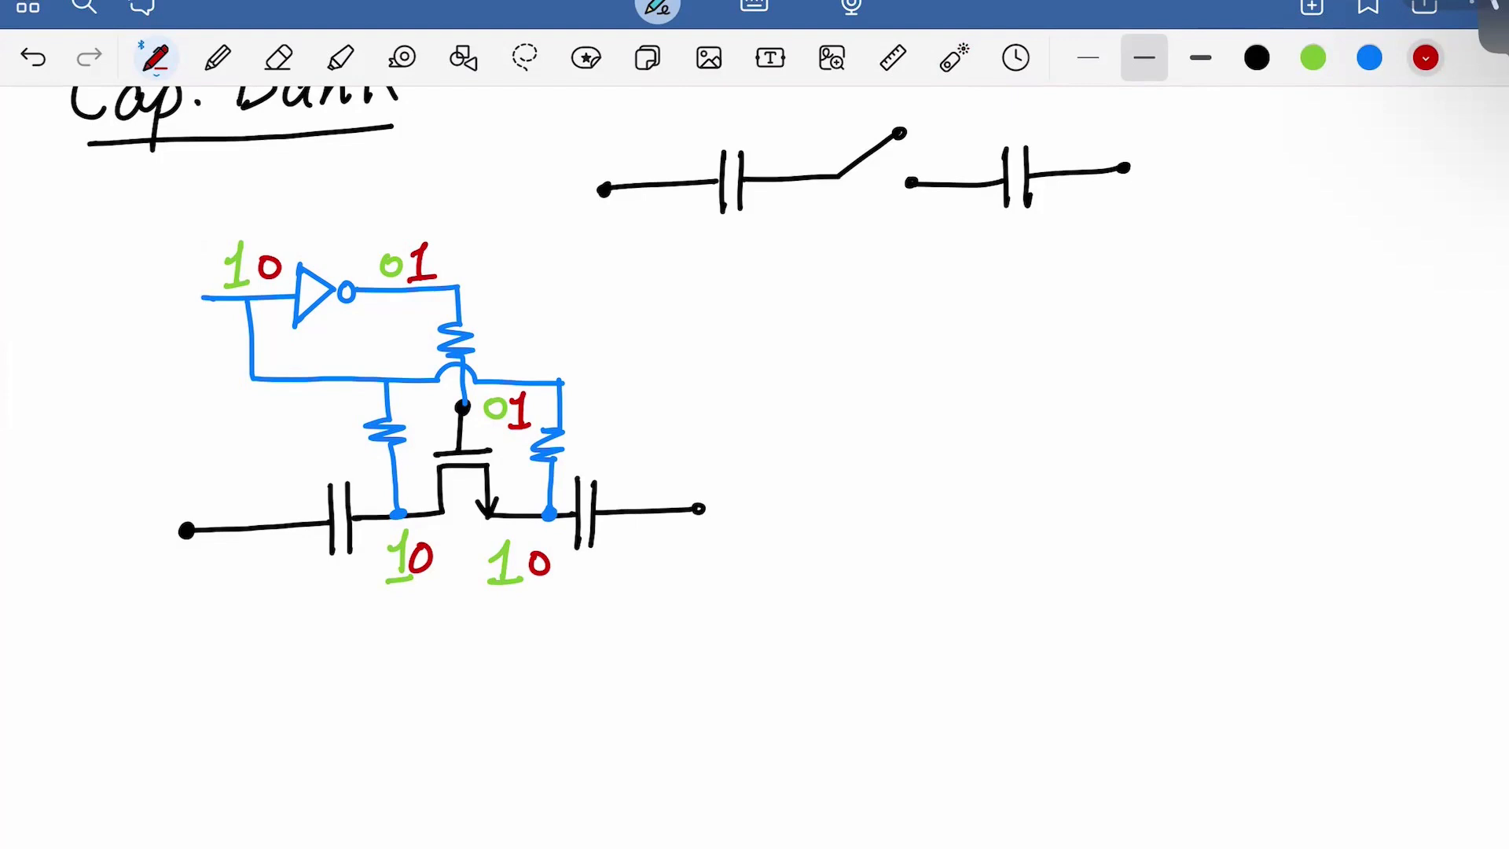
Undo the red state labels and the green logic labels
key("ctrl+z")
key("ctrl+z")
key("ctrl+z")
key("ctrl+z")
key("ctrl+z")
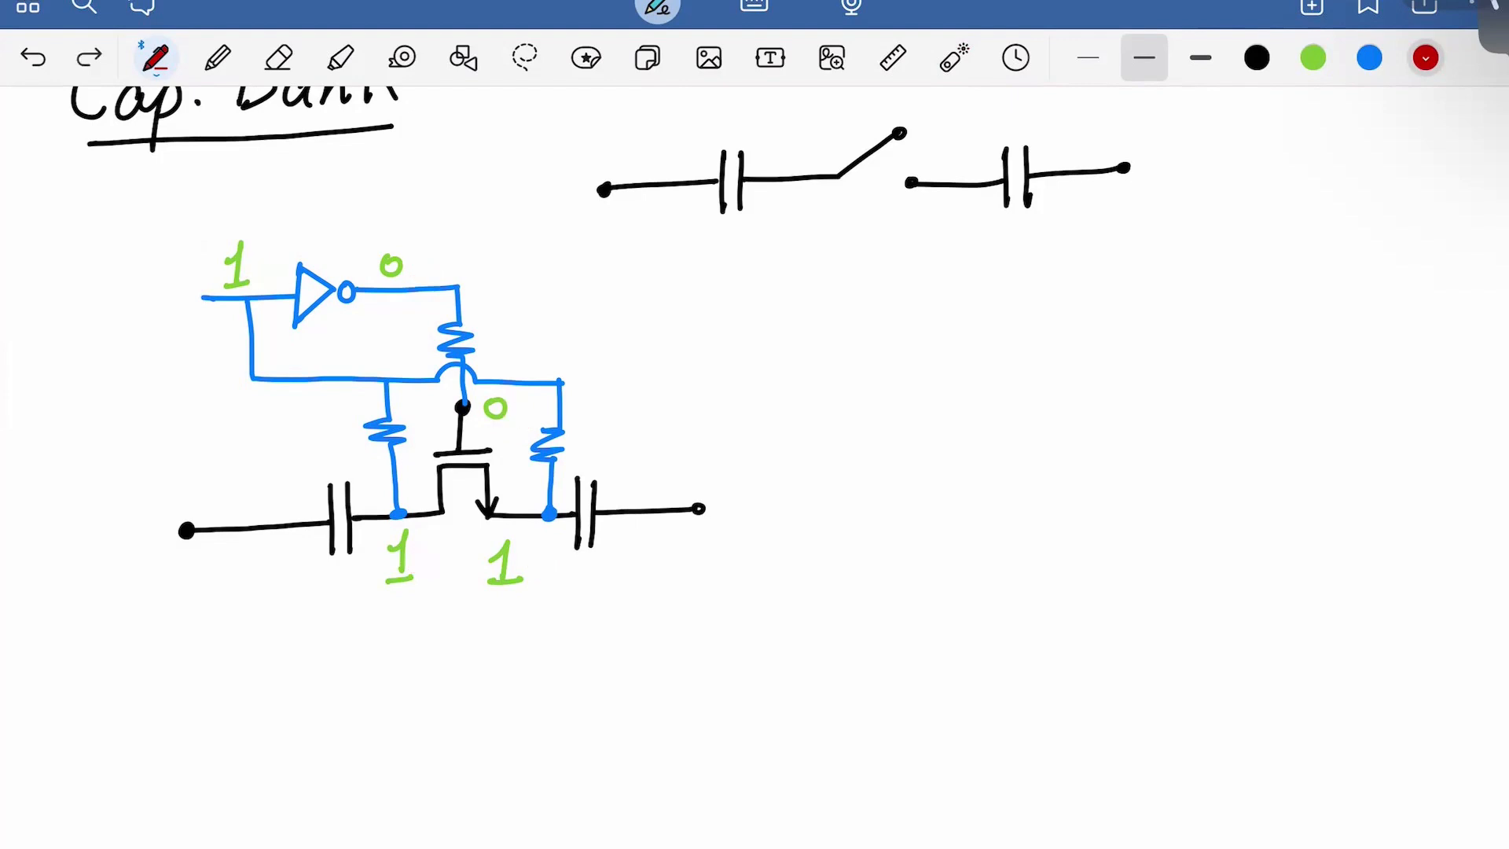
key("ctrl+z")
key("ctrl+z")
key("ctrl+z")
key("ctrl+z")
key("ctrl+z")
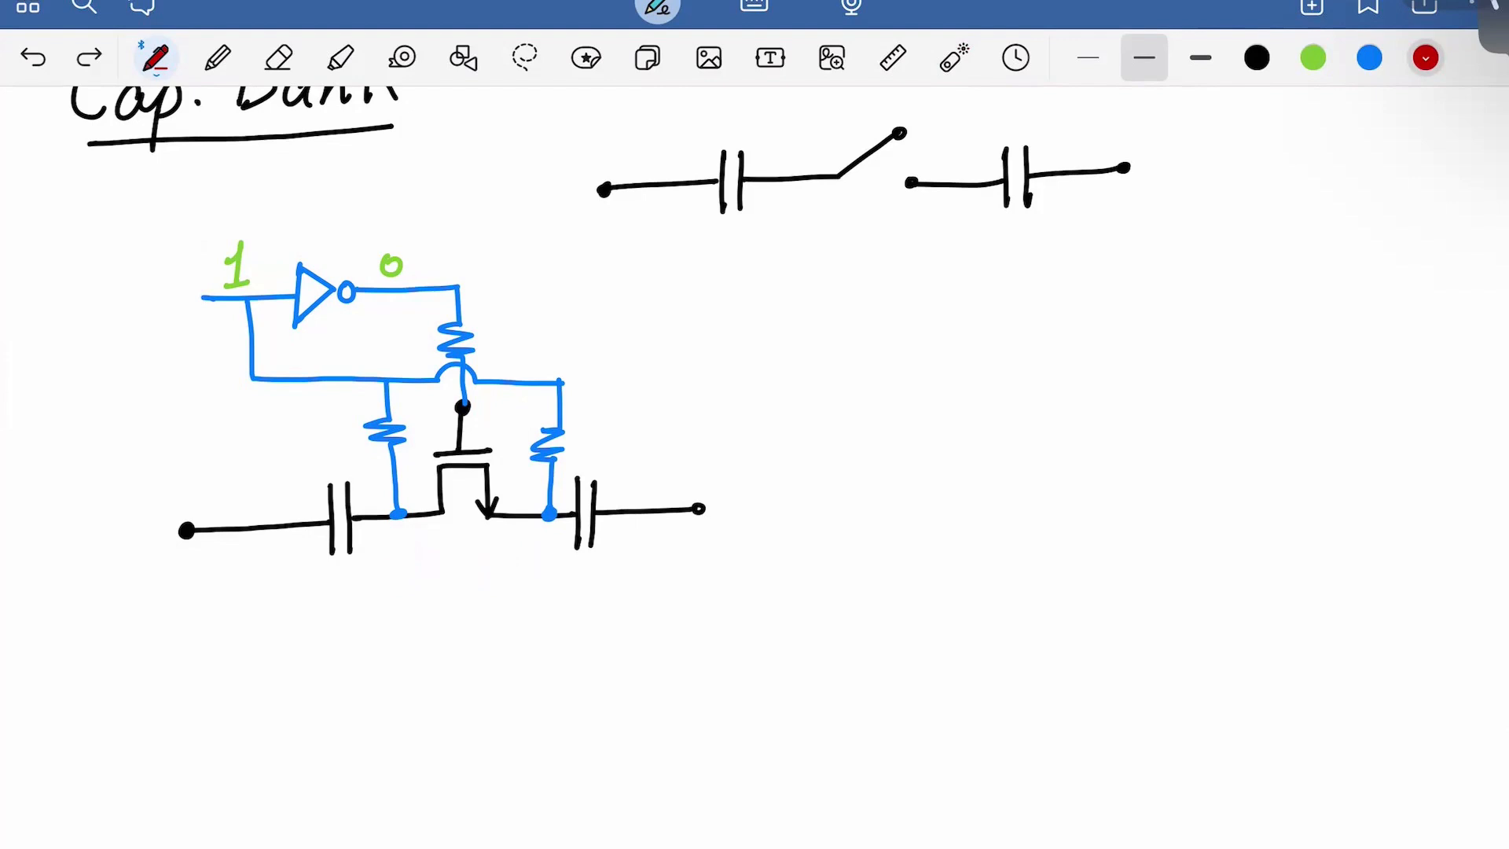
key("ctrl+z")
In green ink, sketch circles and arrows around the lower resistors, then undo them
left_click(1313, 57)
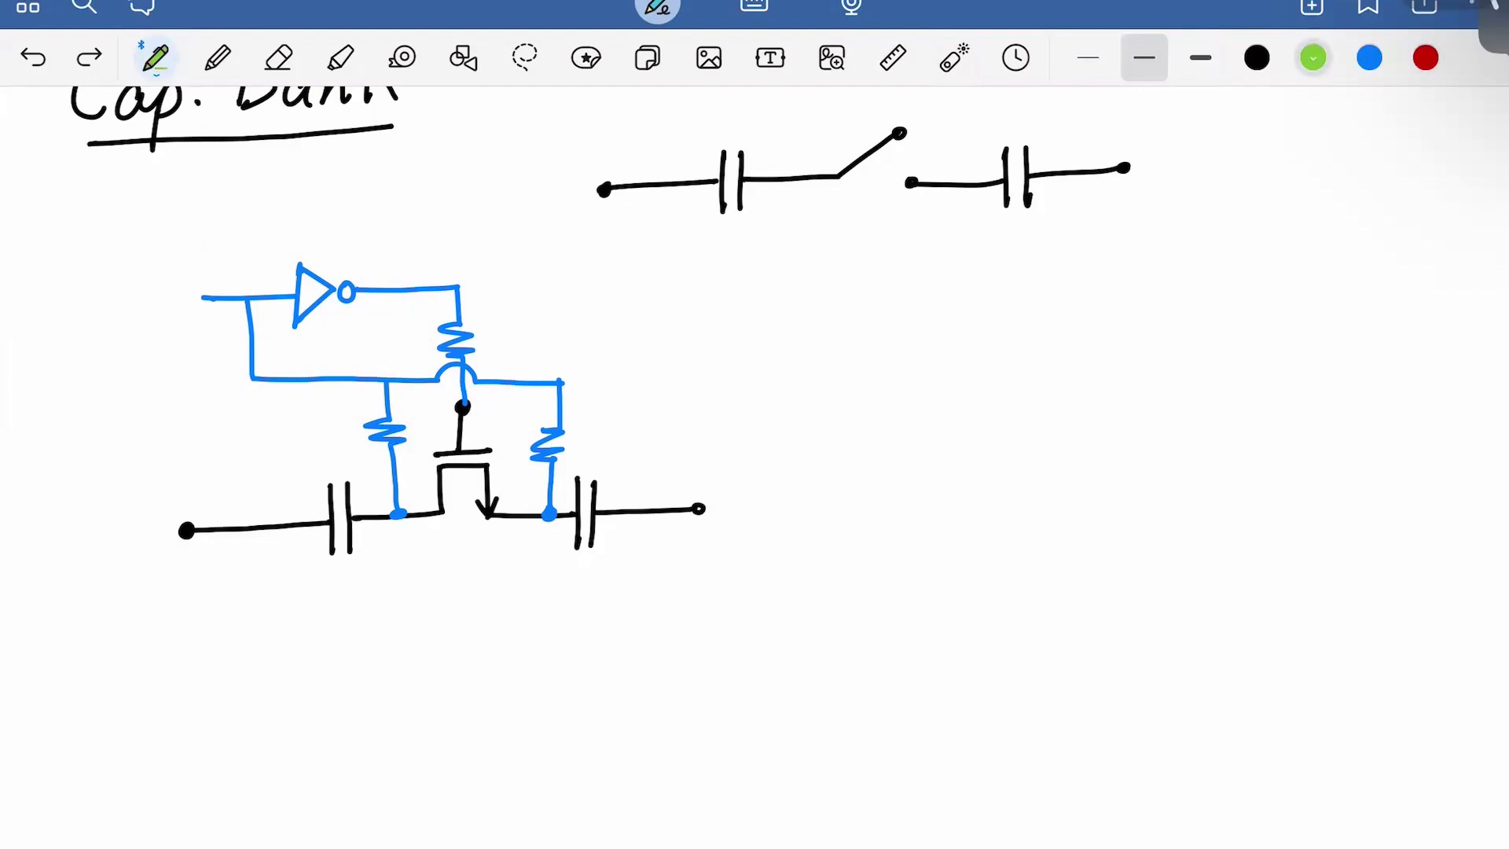
mouse_move(559, 412)
left_mouse_down()
mouse_move(528, 429)
mouse_move(557, 409)
left_mouse_up()
left_click_drag(390, 404, 381, 407)
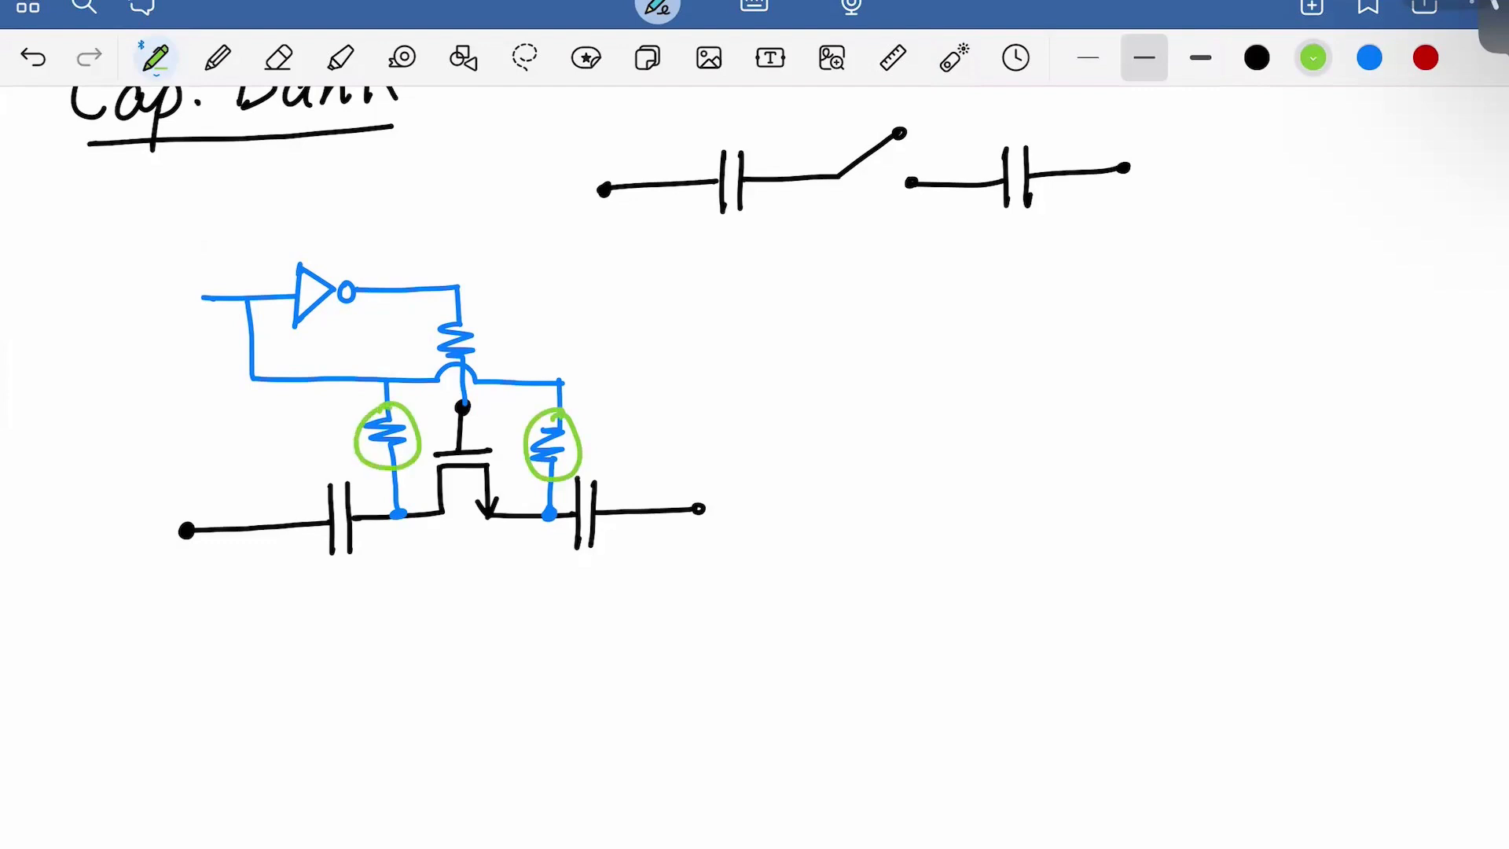
mouse_move(287, 487)
left_mouse_down()
mouse_move(333, 413)
mouse_move(348, 431)
left_mouse_up()
left_click_drag(500, 479, 522, 417)
left_click_drag(511, 440, 528, 437)
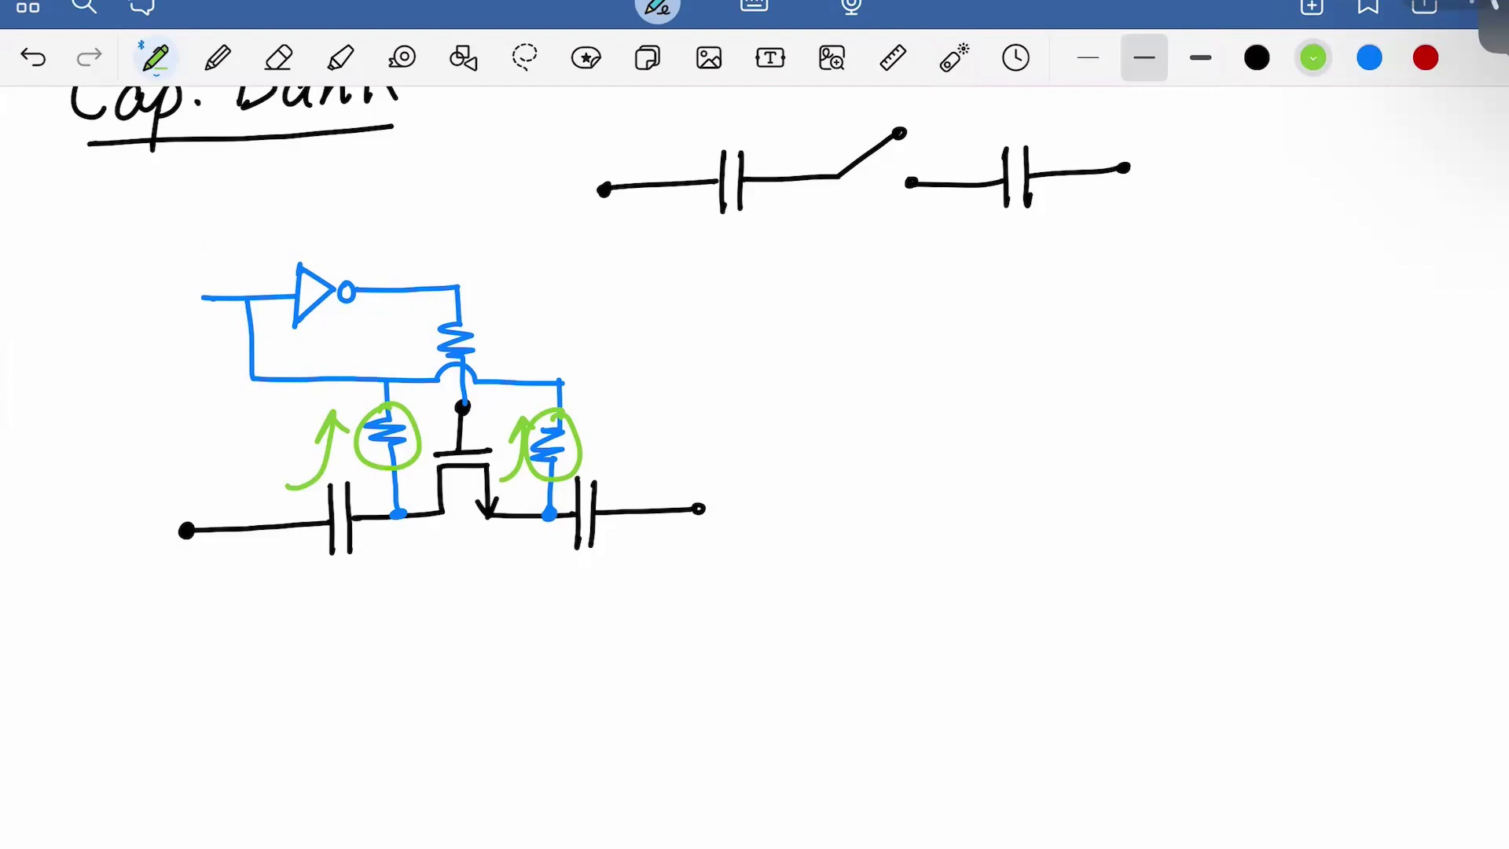
key("ctrl+z")
key("ctrl+z")
key("ctrl+z")
key("ctrl+z")
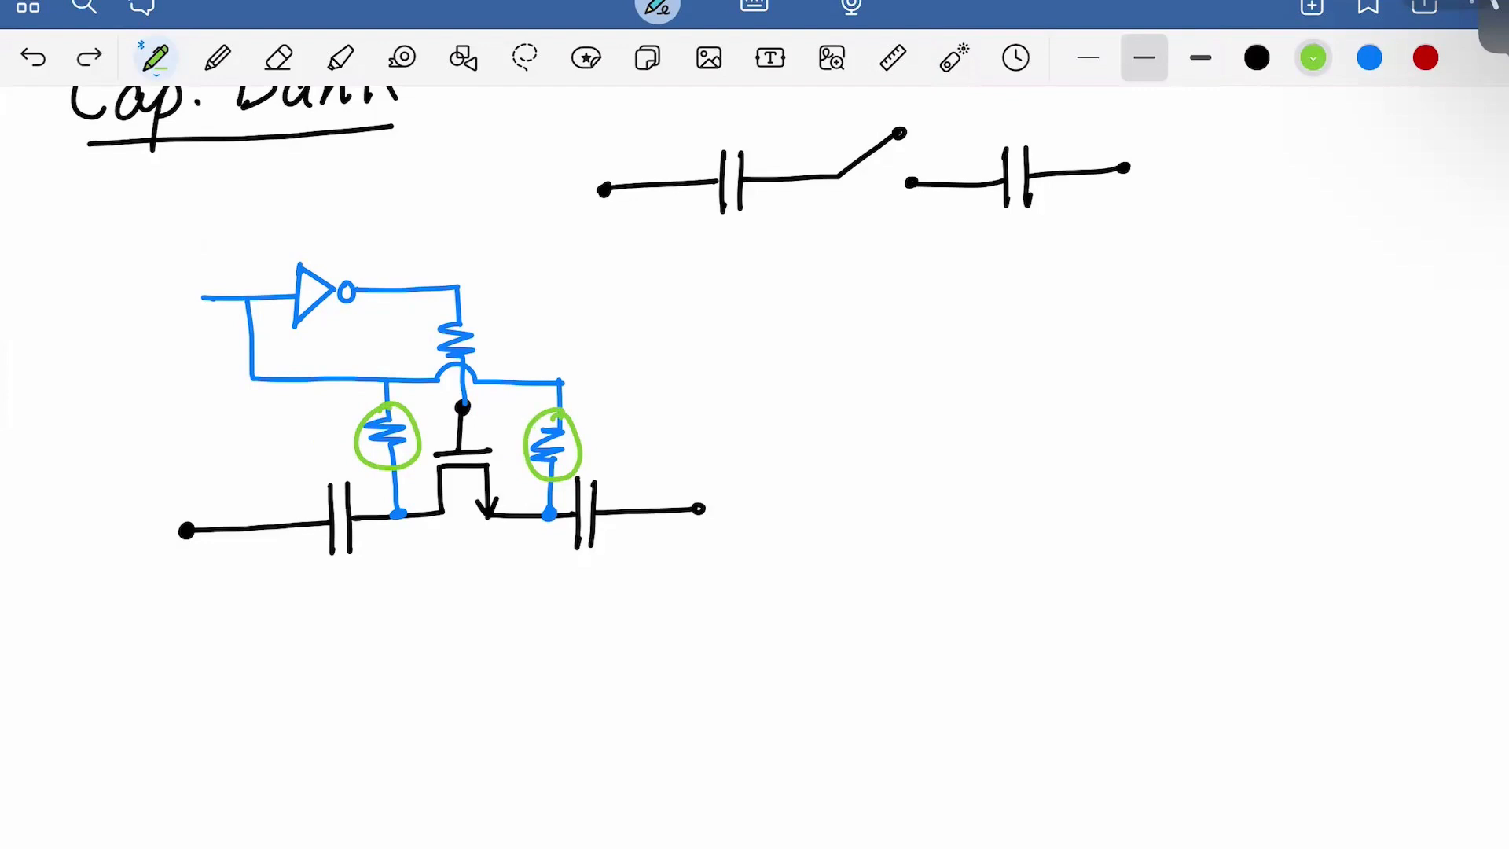
key("ctrl+z")
key("ctrl+z")
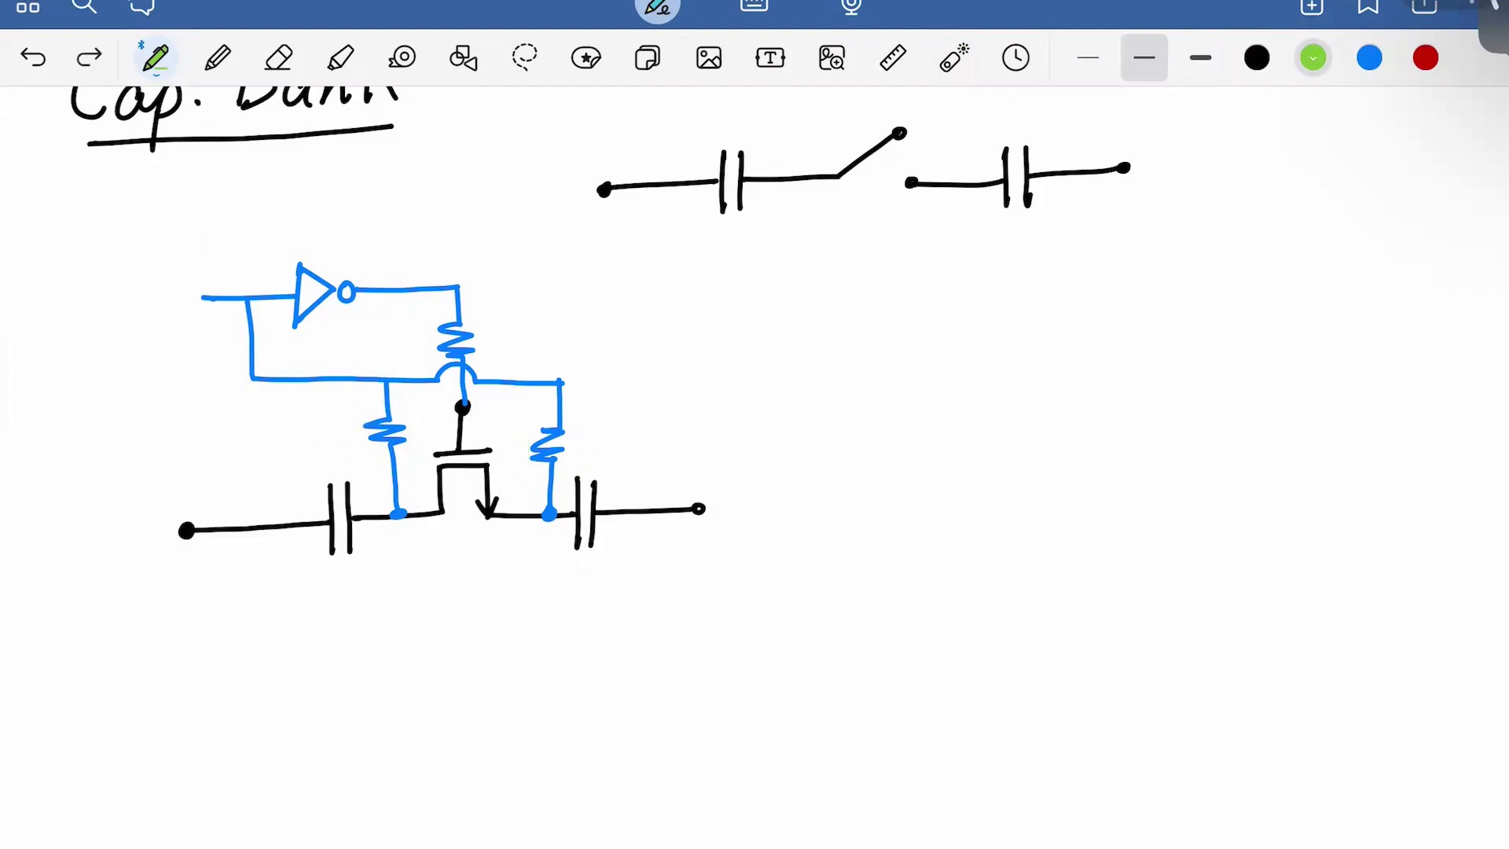
Label the top resistor R1 and both lower resistors R2 in green
scroll(755, 472, "down", 1)
mouse_move(497, 300)
left_mouse_down()
mouse_move(499, 346)
mouse_move(524, 346)
left_mouse_up()
left_click_drag(535, 332, 541, 351)
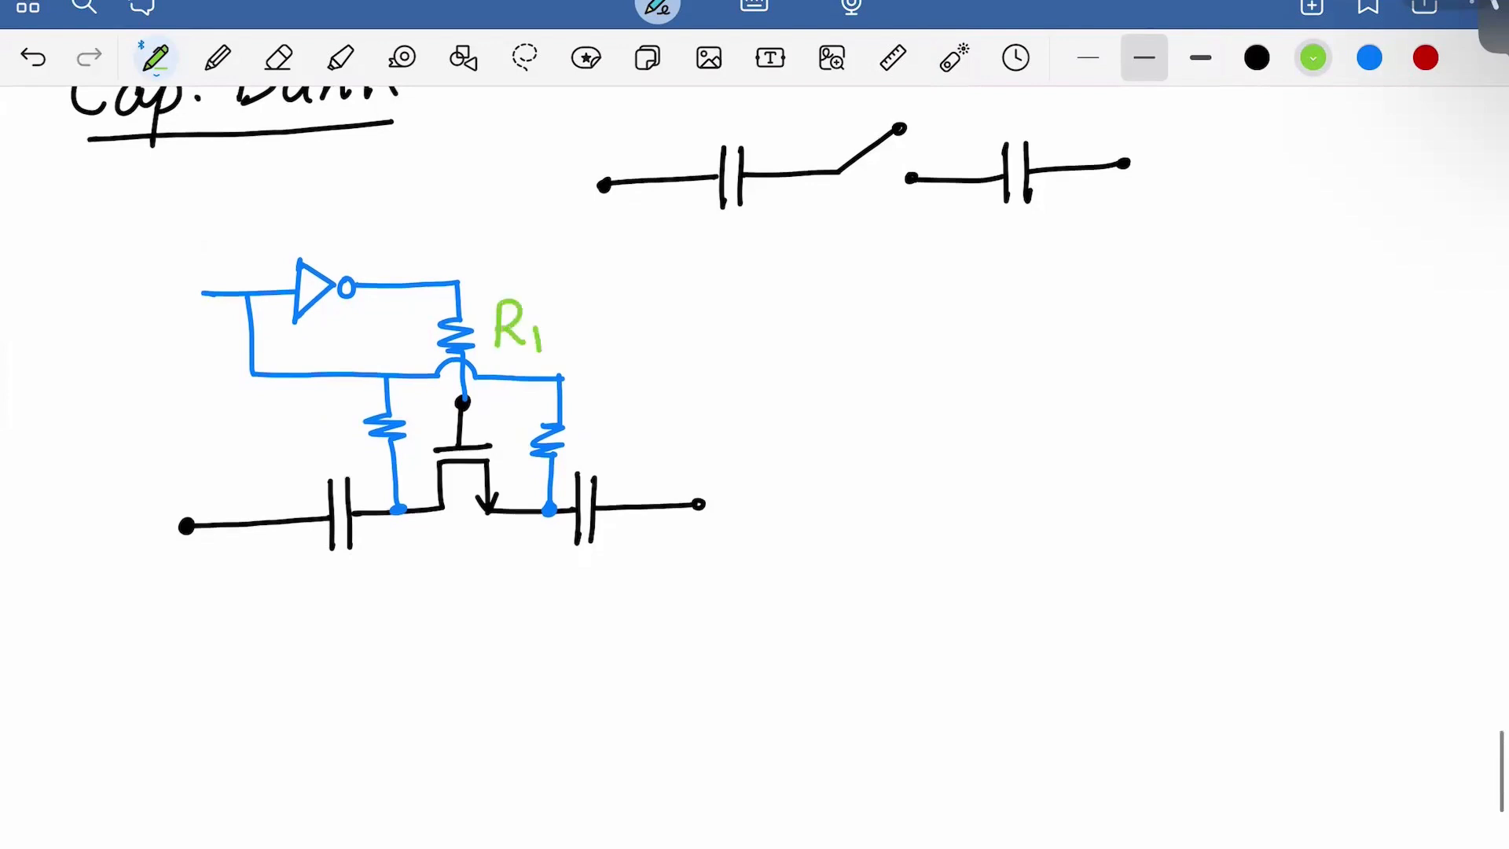
mouse_move(314, 406)
left_mouse_down()
mouse_move(315, 452)
mouse_move(343, 449)
left_mouse_up()
mouse_move(340, 442)
left_mouse_down()
mouse_move(354, 461)
mouse_move(371, 454)
left_mouse_up()
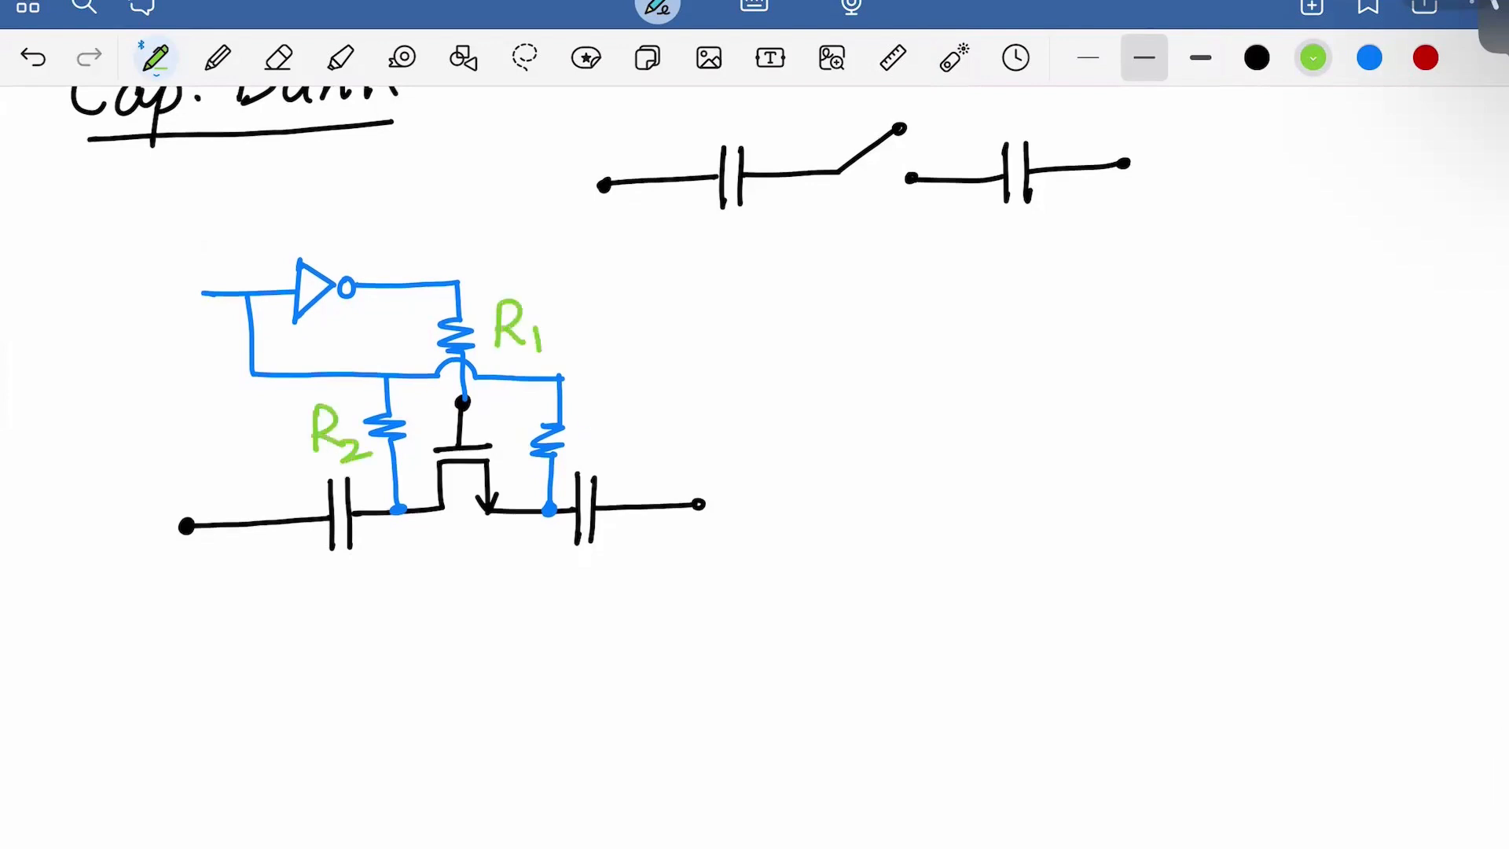
left_click_drag(587, 412, 588, 454)
mouse_move(588, 410)
left_mouse_down()
mouse_move(610, 446)
mouse_move(649, 455)
left_mouse_up()
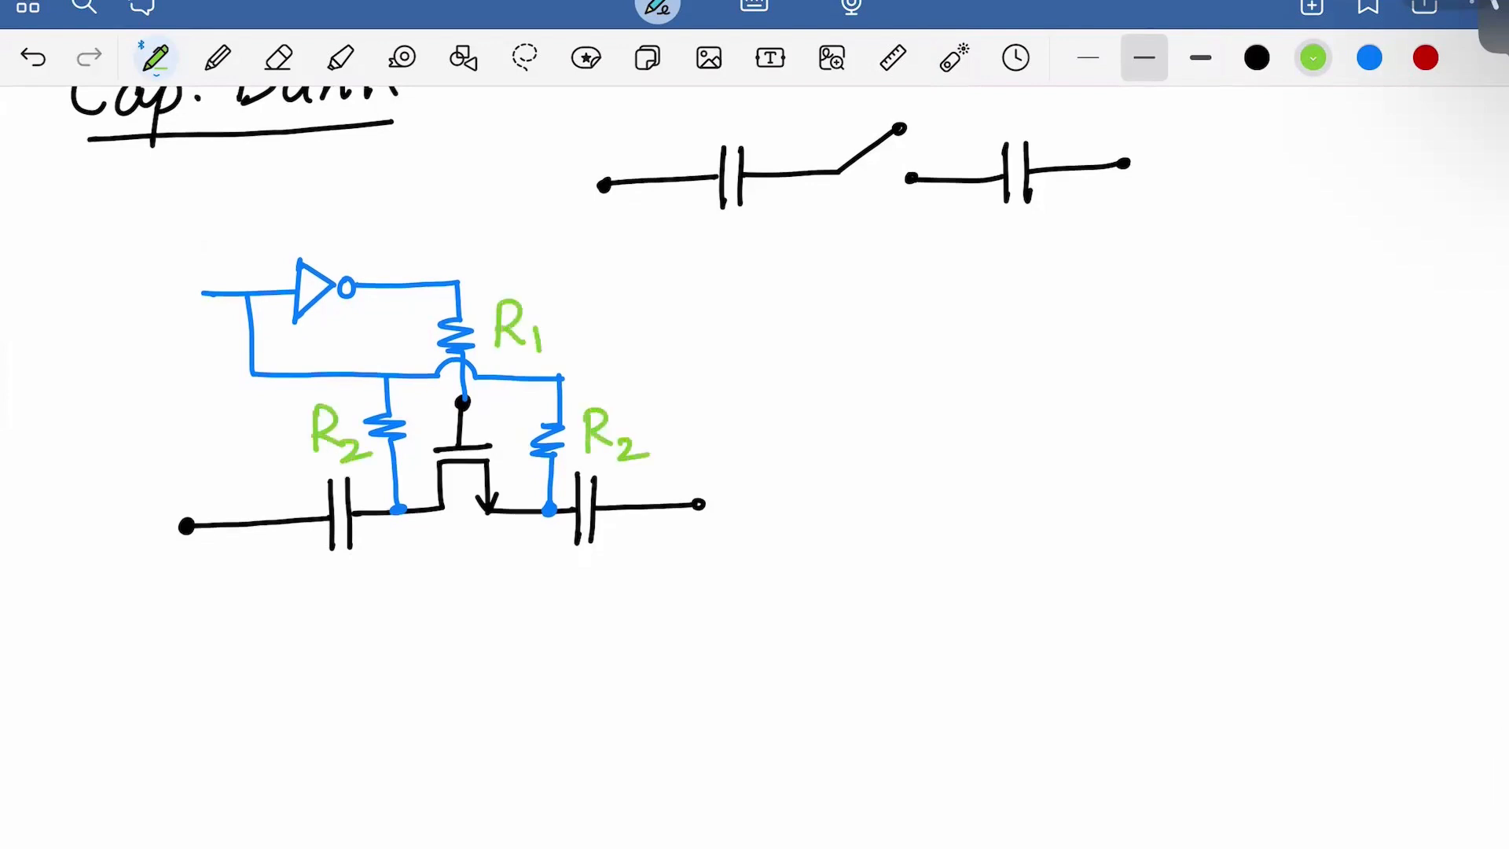
Label both capacitors C2, the switch transistor Msw and the inverter Minv, then return to black ink
mouse_move(343, 567)
left_mouse_down()
mouse_move(343, 602)
mouse_move(373, 616)
left_mouse_up()
mouse_move(615, 550)
left_mouse_down()
mouse_move(618, 587)
mouse_move(643, 600)
left_mouse_up()
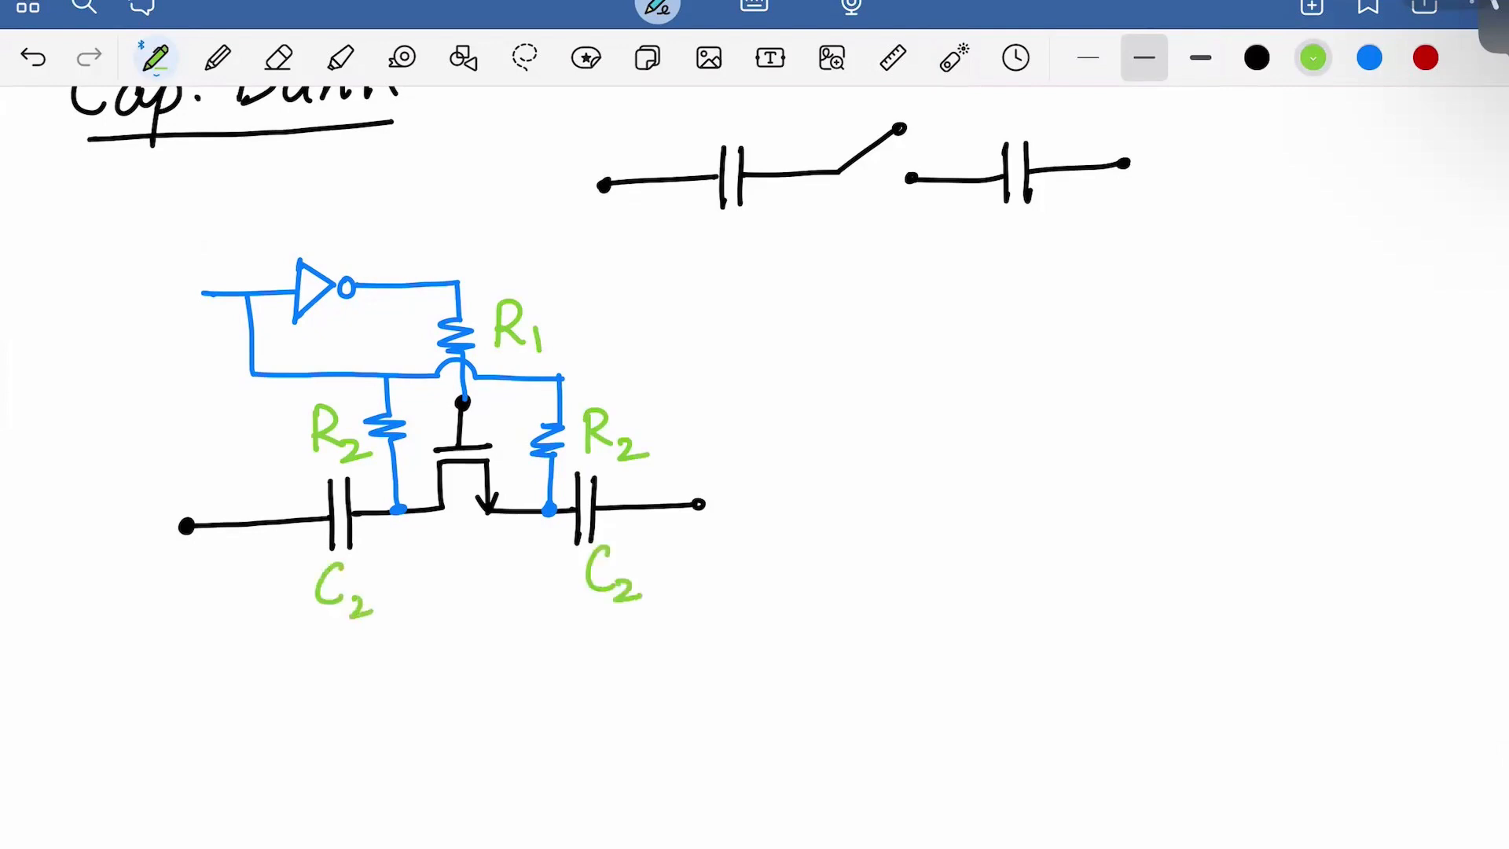
mouse_move(434, 531)
left_mouse_down()
mouse_move(435, 582)
mouse_move(525, 563)
left_mouse_up()
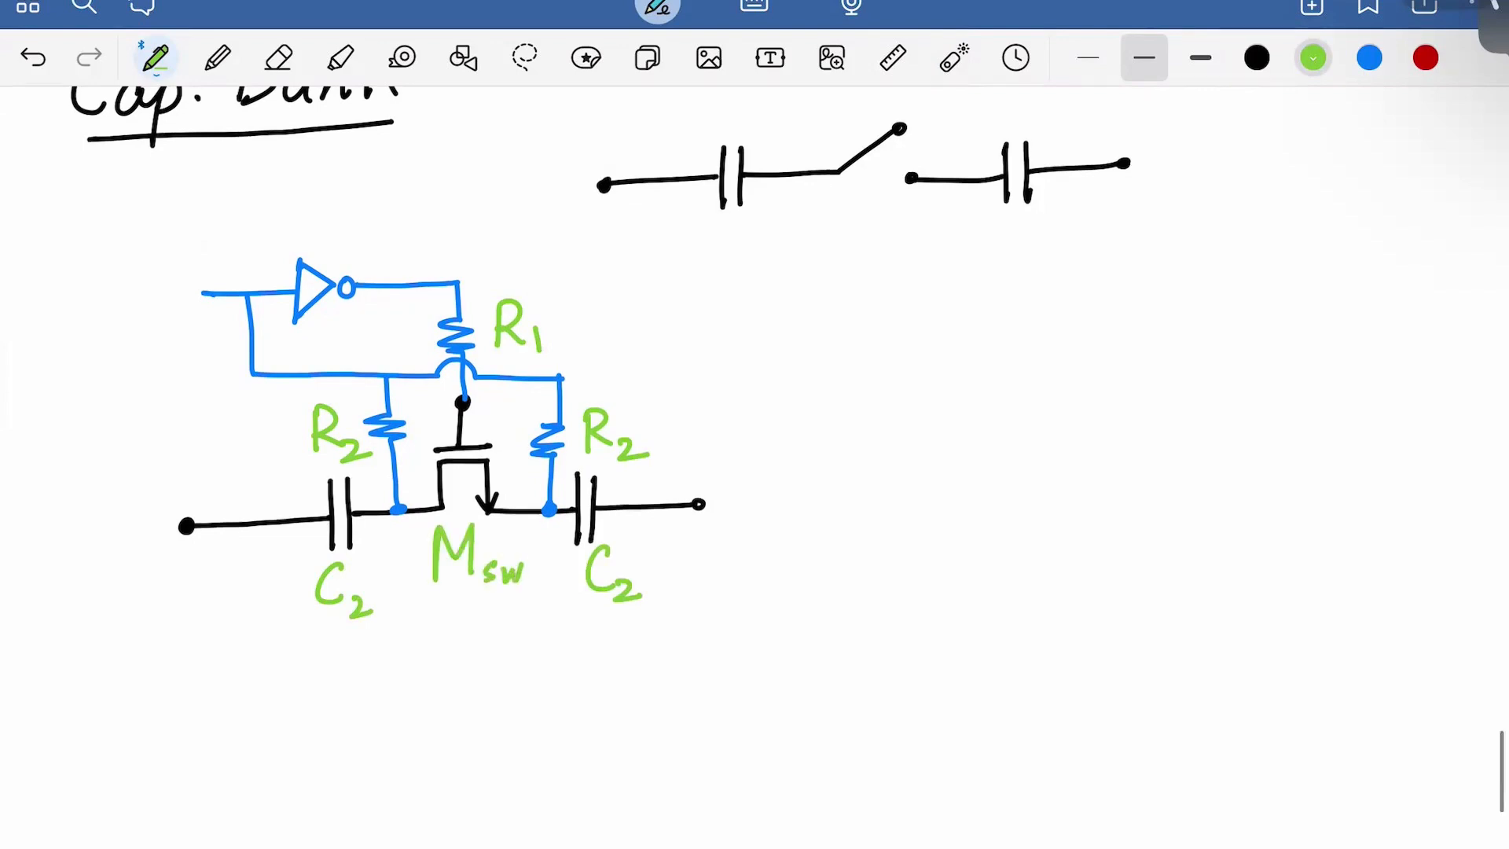
mouse_move(331, 212)
left_mouse_down()
mouse_move(330, 258)
mouse_move(409, 253)
left_mouse_up()
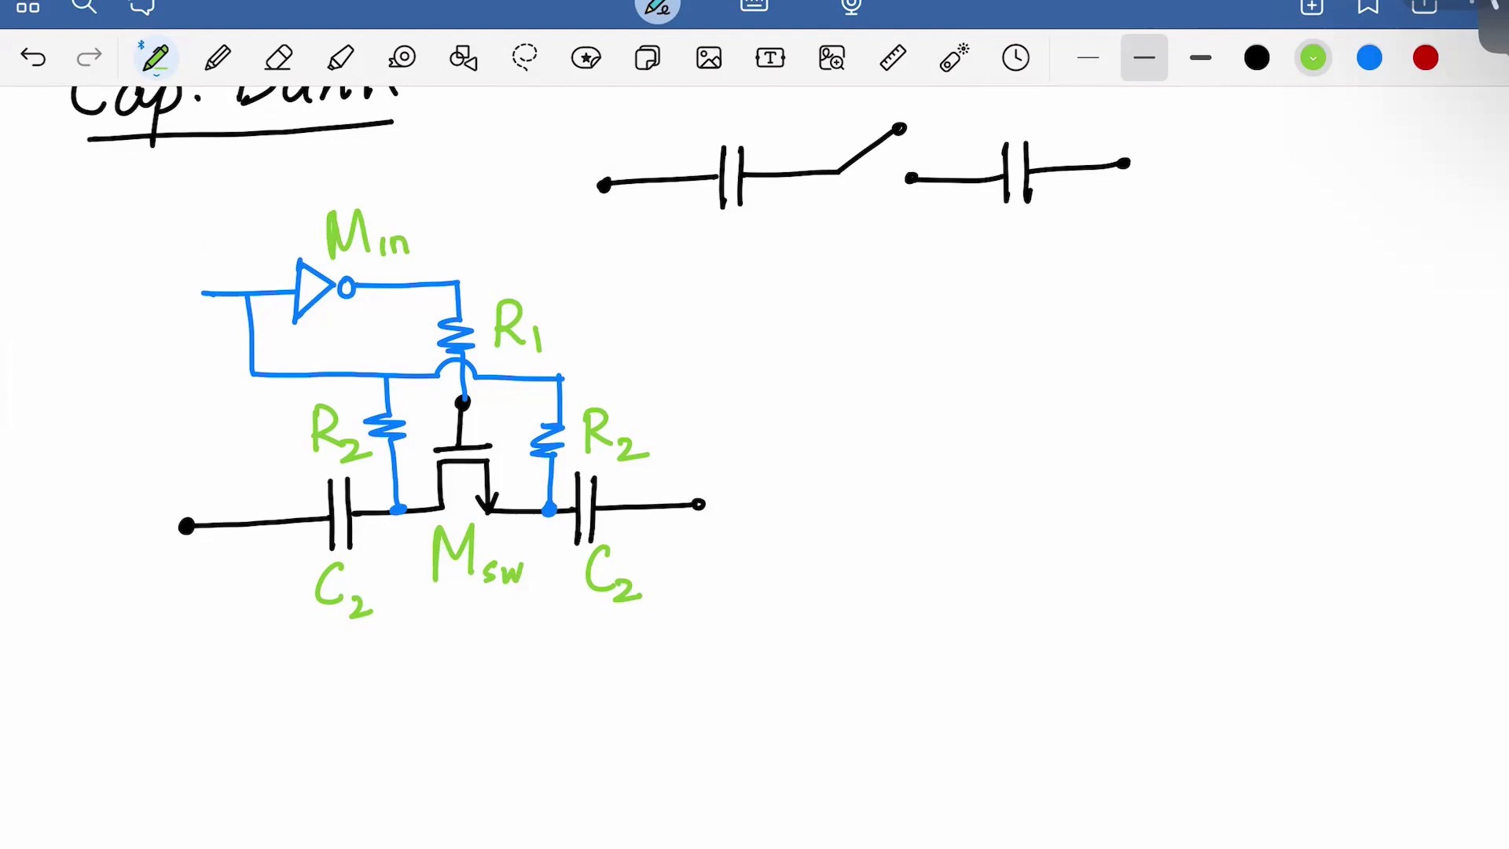
left_click_drag(413, 229, 430, 229)
left_click(1257, 58)
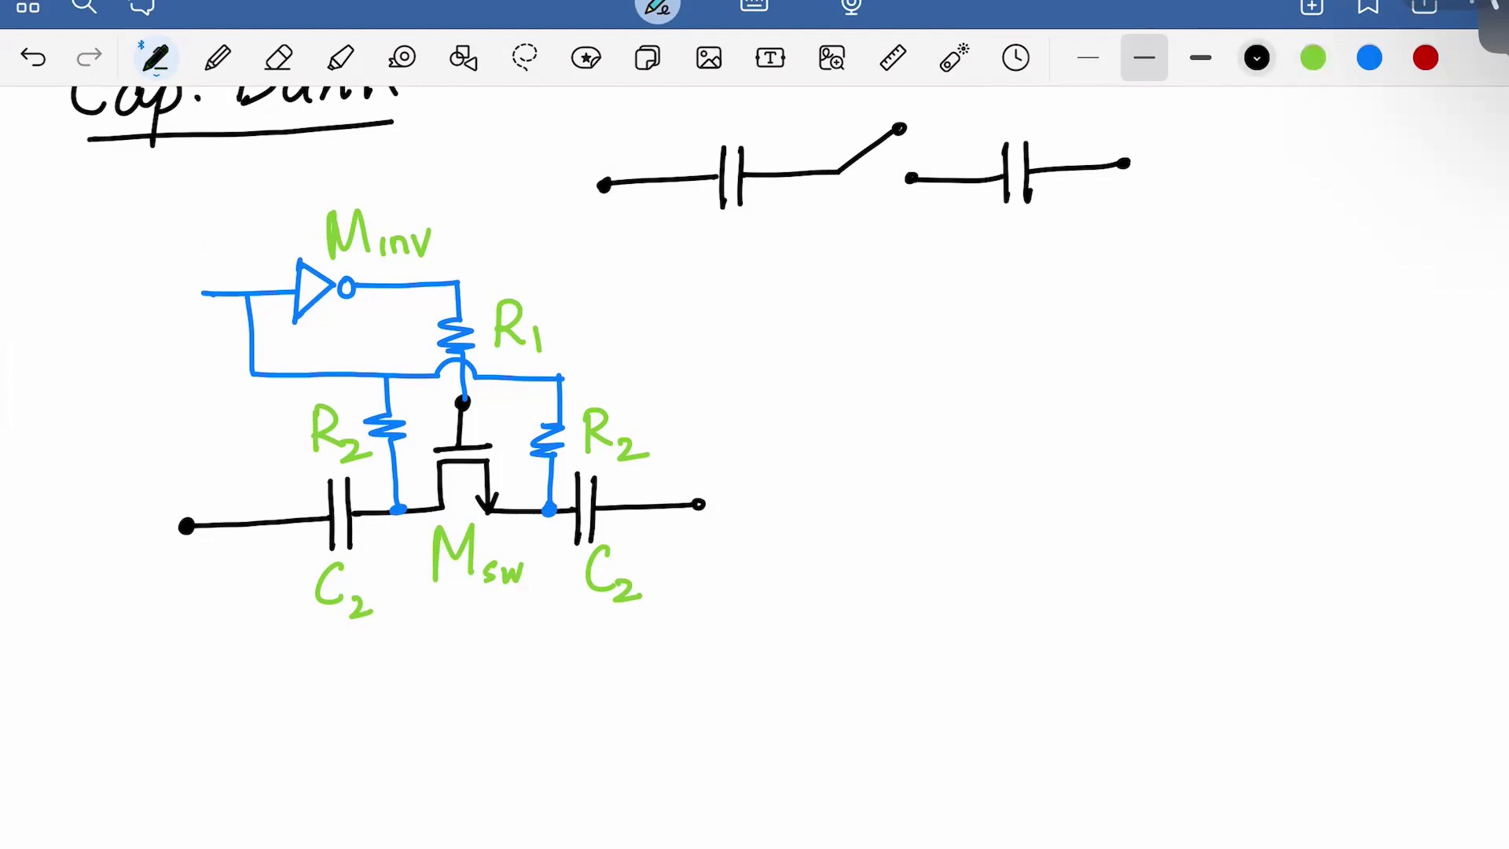
Write the circled-1 heading 'R1:' beside the circuit and underline R1
left_click_drag(885, 283, 884, 331)
left_click_drag(885, 281, 931, 328)
left_click_drag(815, 305, 820, 324)
mouse_move(822, 292)
left_mouse_down()
mouse_move(814, 347)
mouse_move(825, 292)
left_mouse_up()
left_click_drag(966, 294, 969, 341)
left_click_drag(880, 359, 955, 353)
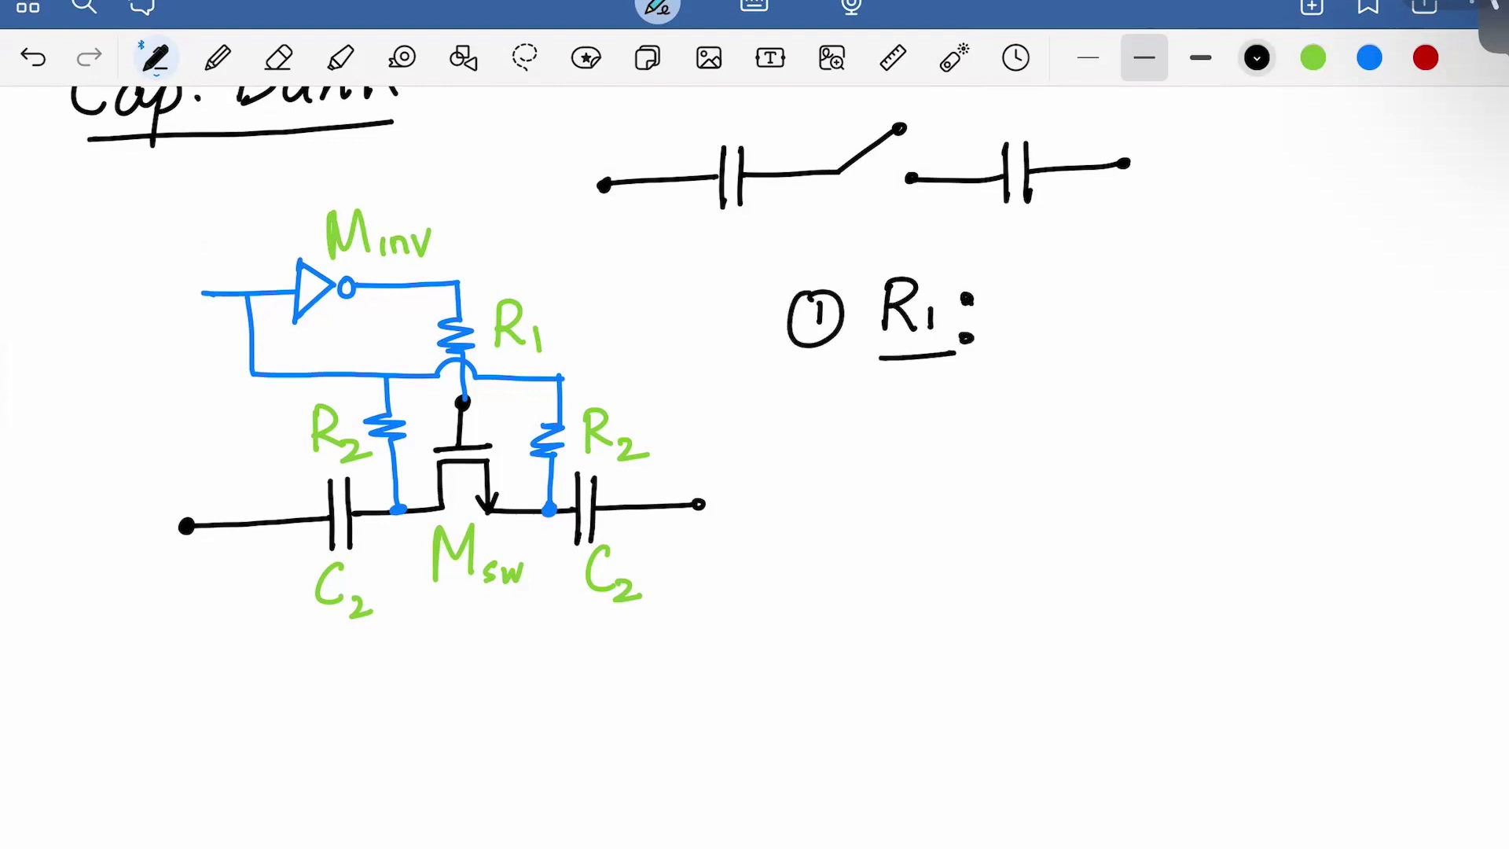
Complete the note with 'Should be large' and begin a circled 2 below it
mouse_move(1042, 283)
left_mouse_down()
mouse_move(1017, 324)
mouse_move(1129, 324)
mouse_move(1143, 292)
left_mouse_up()
mouse_move(1141, 275)
left_mouse_down()
mouse_move(1153, 321)
mouse_move(1179, 322)
left_mouse_up()
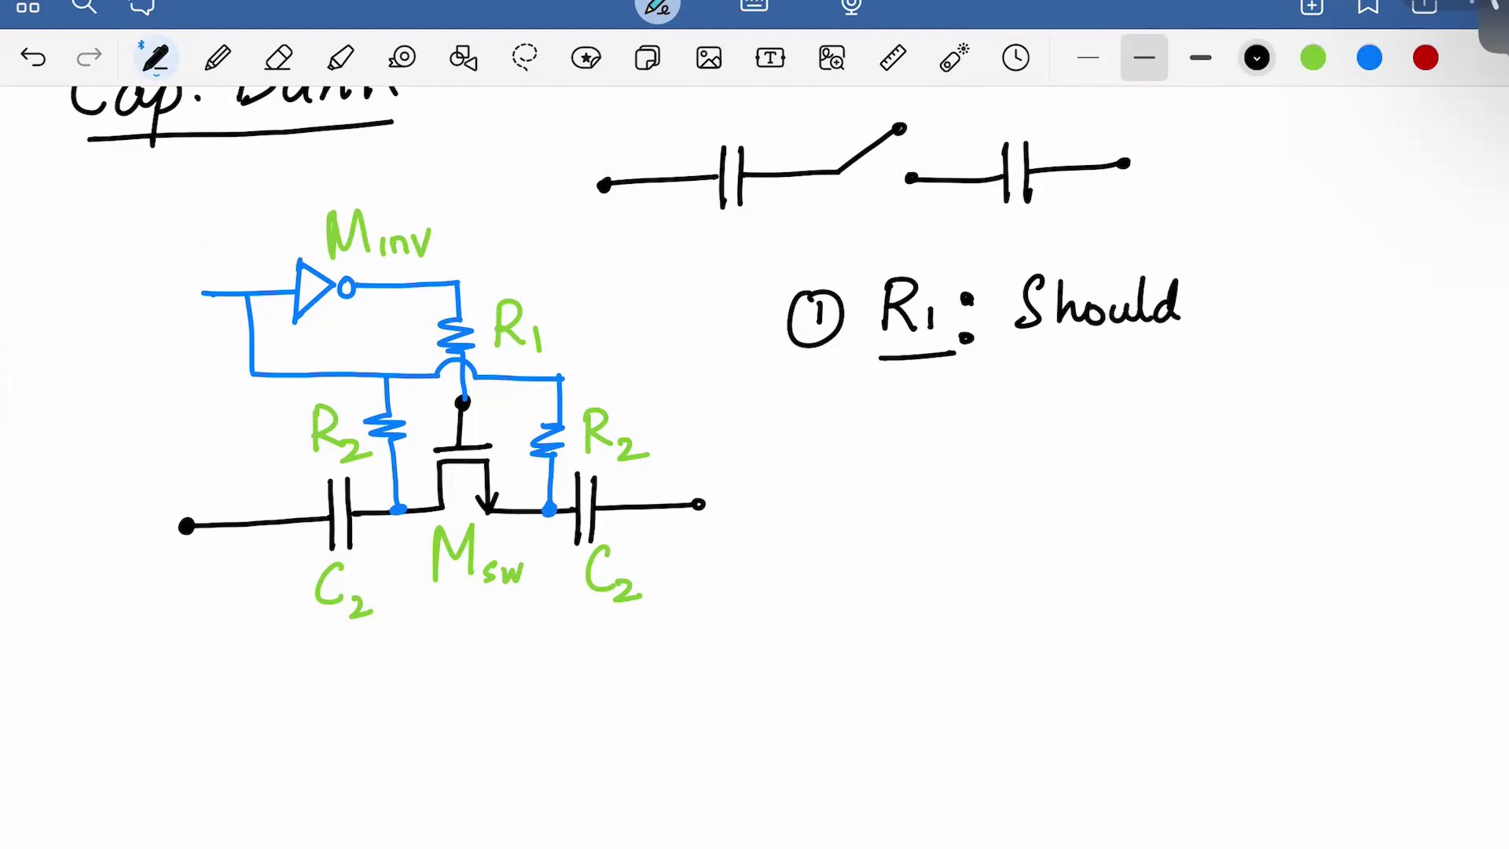
mouse_move(1224, 275)
left_mouse_down()
mouse_move(1244, 311)
mouse_move(1270, 319)
left_mouse_up()
left_click_drag(1329, 275, 1365, 313)
mouse_move(1369, 313)
left_mouse_down()
mouse_move(1388, 292)
mouse_move(1413, 308)
mouse_move(1401, 342)
left_mouse_up()
left_click_drag(1420, 303, 1456, 294)
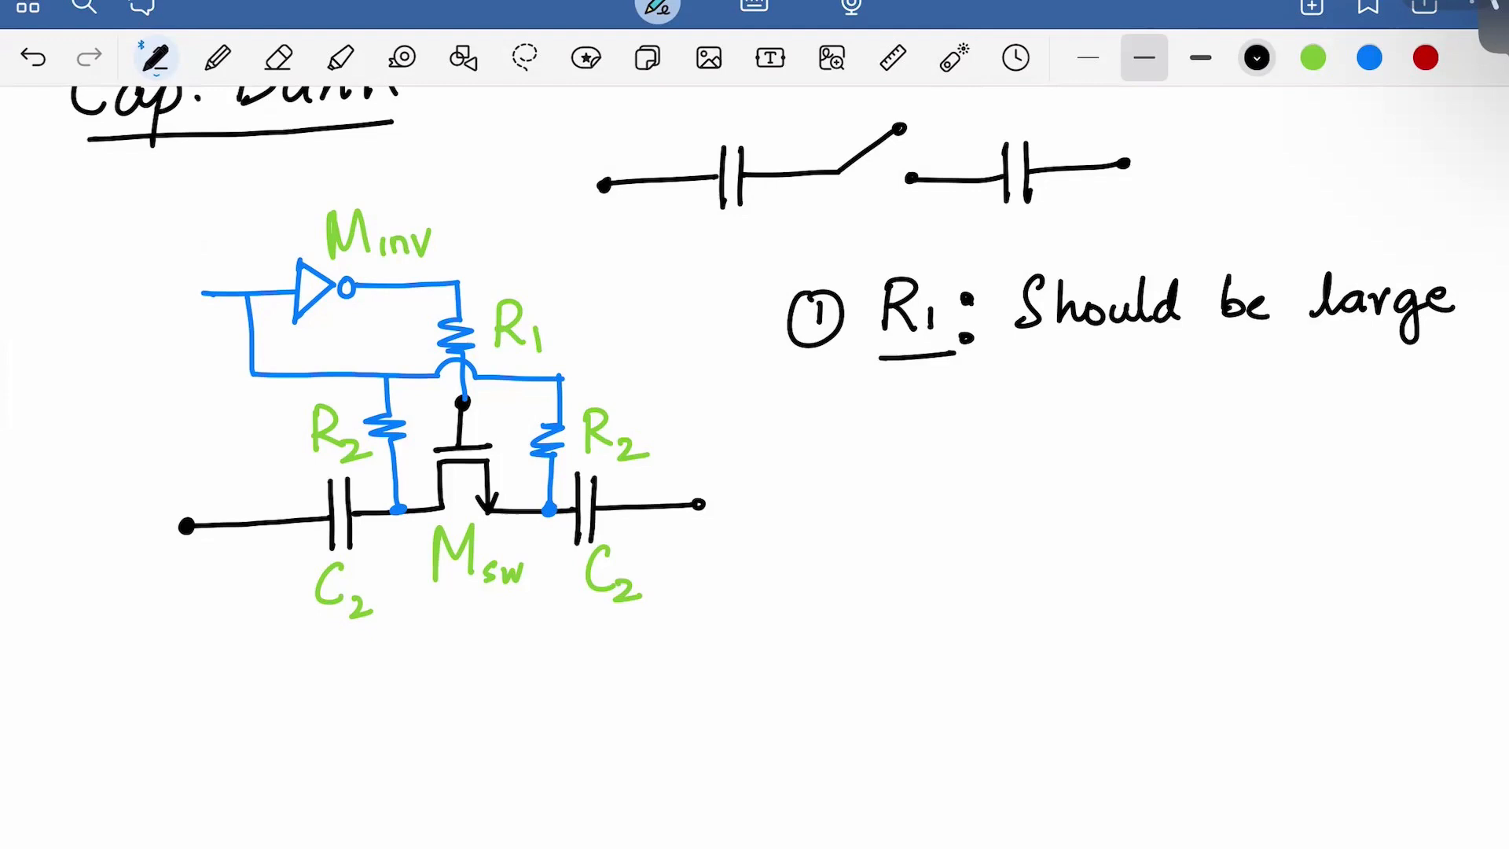
left_click_drag(792, 423, 820, 450)
left_click_drag(810, 397, 892, 458)
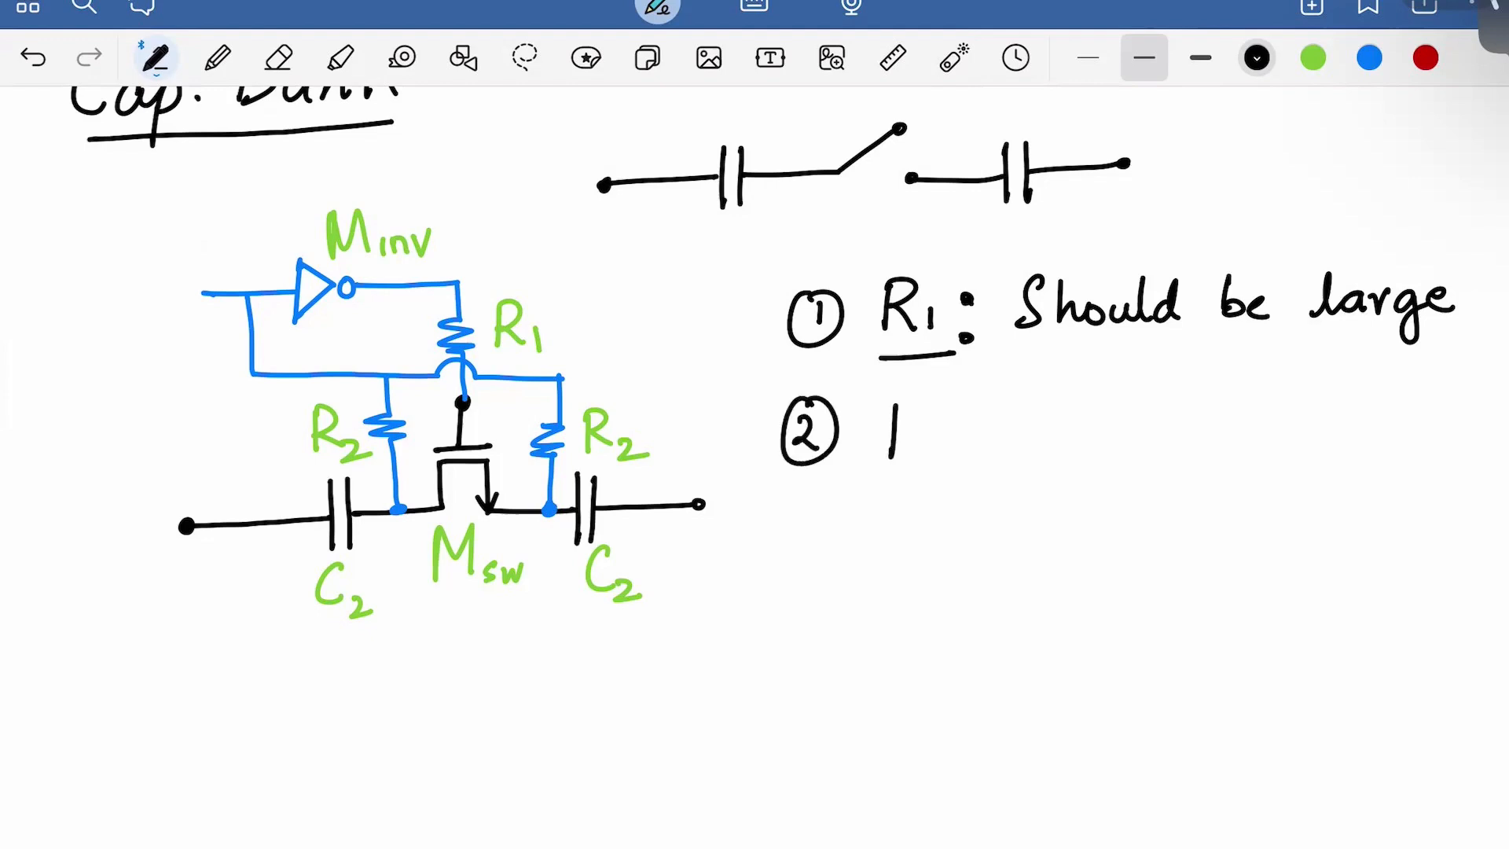
Write the underlined heading 'R2:' followed by 'If R2↑ ⇒ PN↓'
left_click_drag(893, 407, 942, 470)
left_click(967, 427)
left_click(967, 453)
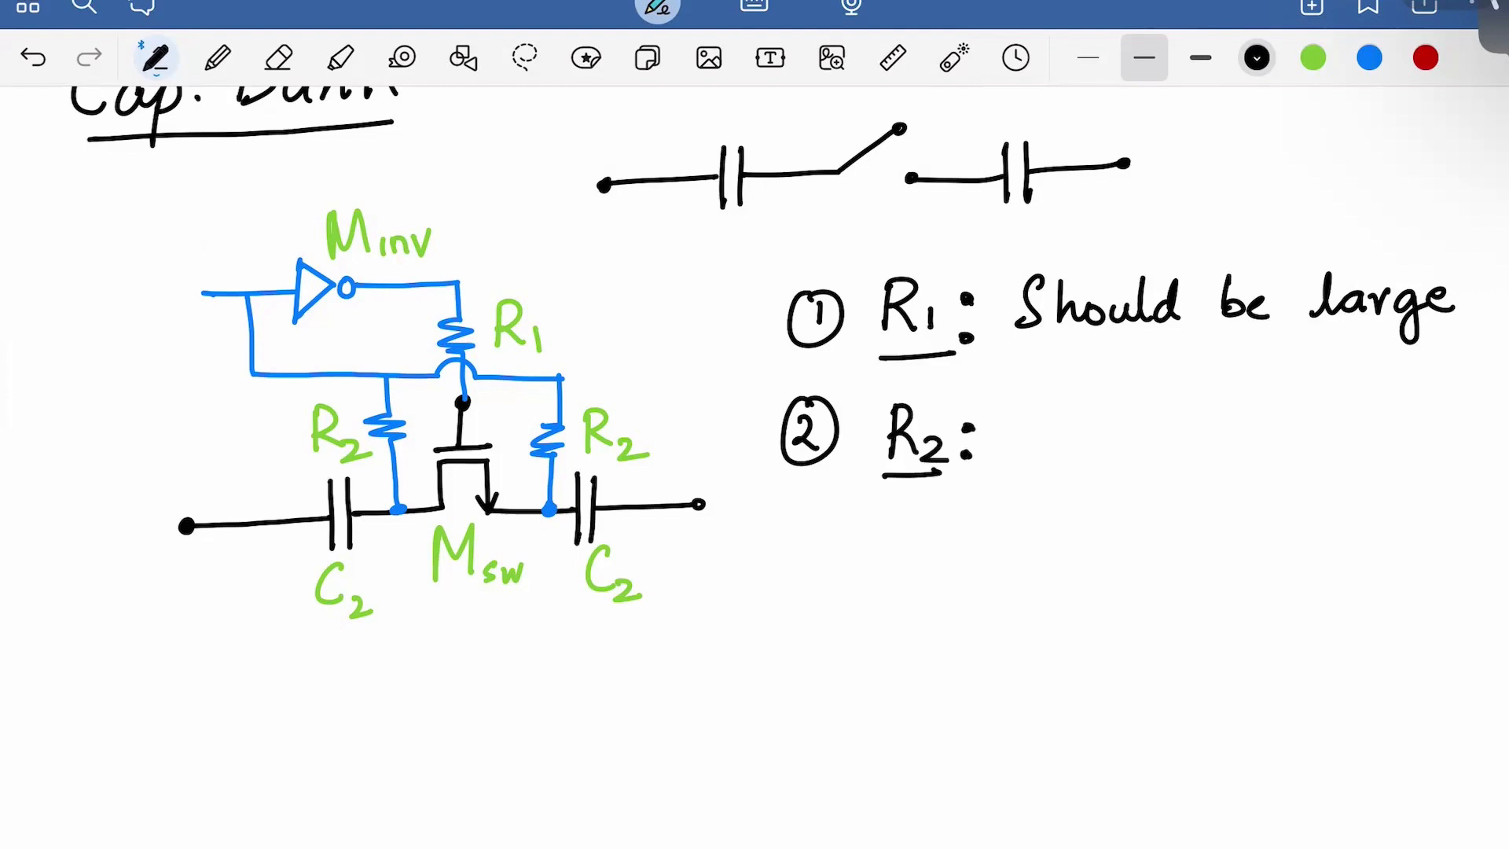
mouse_move(1022, 420)
left_mouse_down()
mouse_move(1053, 491)
mouse_move(1076, 448)
mouse_move(1136, 450)
left_mouse_up()
left_click_drag(1145, 442, 1160, 455)
left_click_drag(1183, 458, 1184, 399)
mouse_move(1171, 421)
left_mouse_down()
mouse_move(1197, 409)
mouse_move(1243, 425)
left_mouse_up()
left_click_drag(1219, 442, 1252, 448)
mouse_move(1307, 397)
left_mouse_down()
mouse_move(1309, 418)
mouse_move(1397, 437)
left_mouse_up()
mouse_move(1383, 416)
left_mouse_down()
mouse_move(1396, 439)
mouse_move(1407, 418)
left_mouse_up()
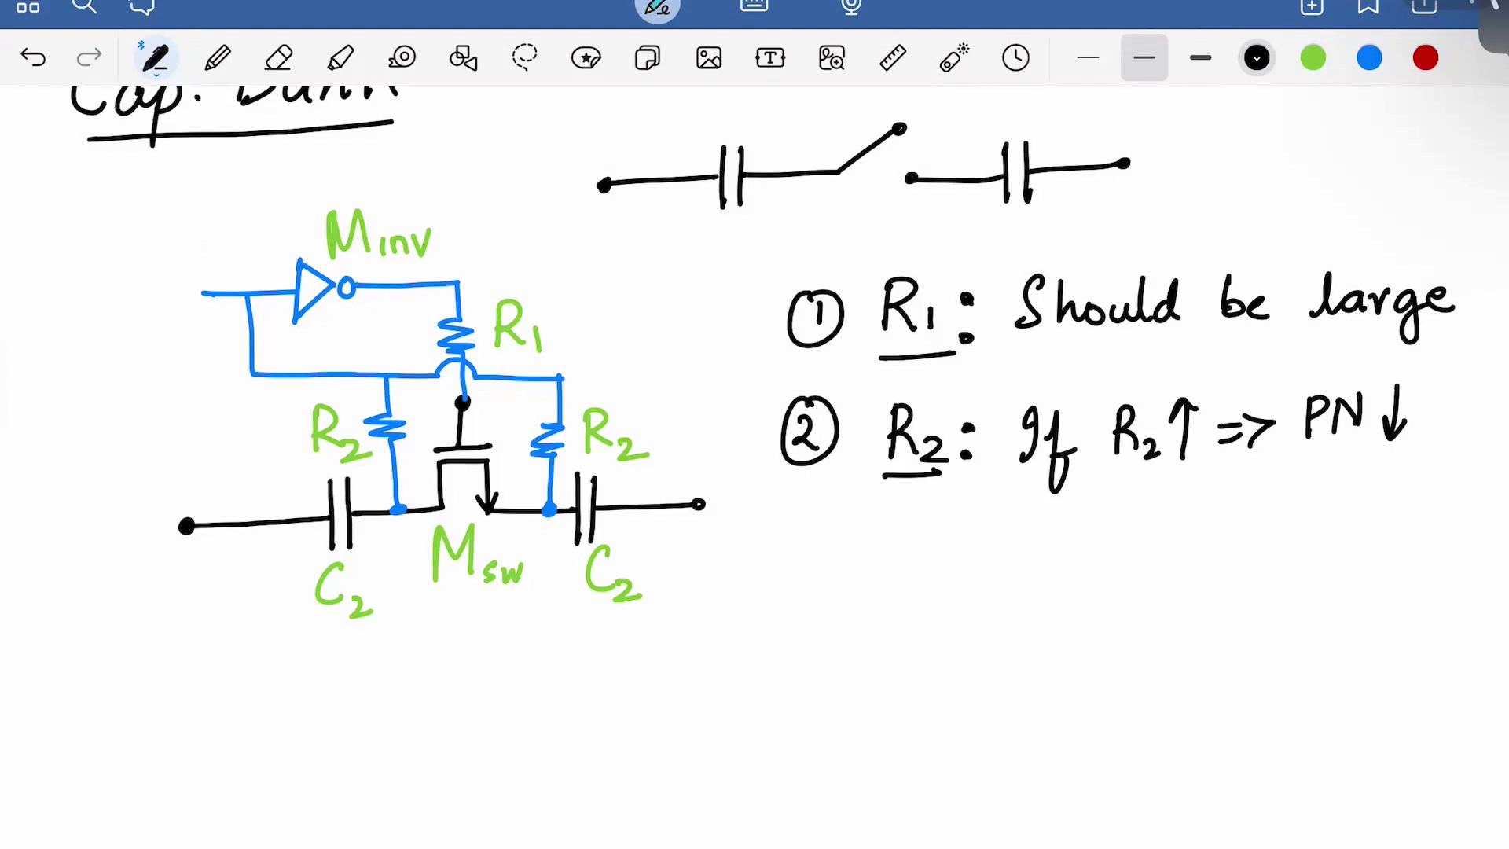
Write 'R2↓ ⇒' on the next line and point out the switch transistor with the laser
left_click_drag(1115, 507, 1115, 552)
left_click_drag(1116, 507, 1163, 560)
mouse_move(1184, 498)
left_mouse_down()
mouse_move(1179, 548)
mouse_move(1195, 522)
mouse_move(1254, 519)
left_mouse_up()
mouse_move(1220, 538)
left_mouse_down()
mouse_move(1254, 535)
mouse_move(1252, 549)
left_mouse_up()
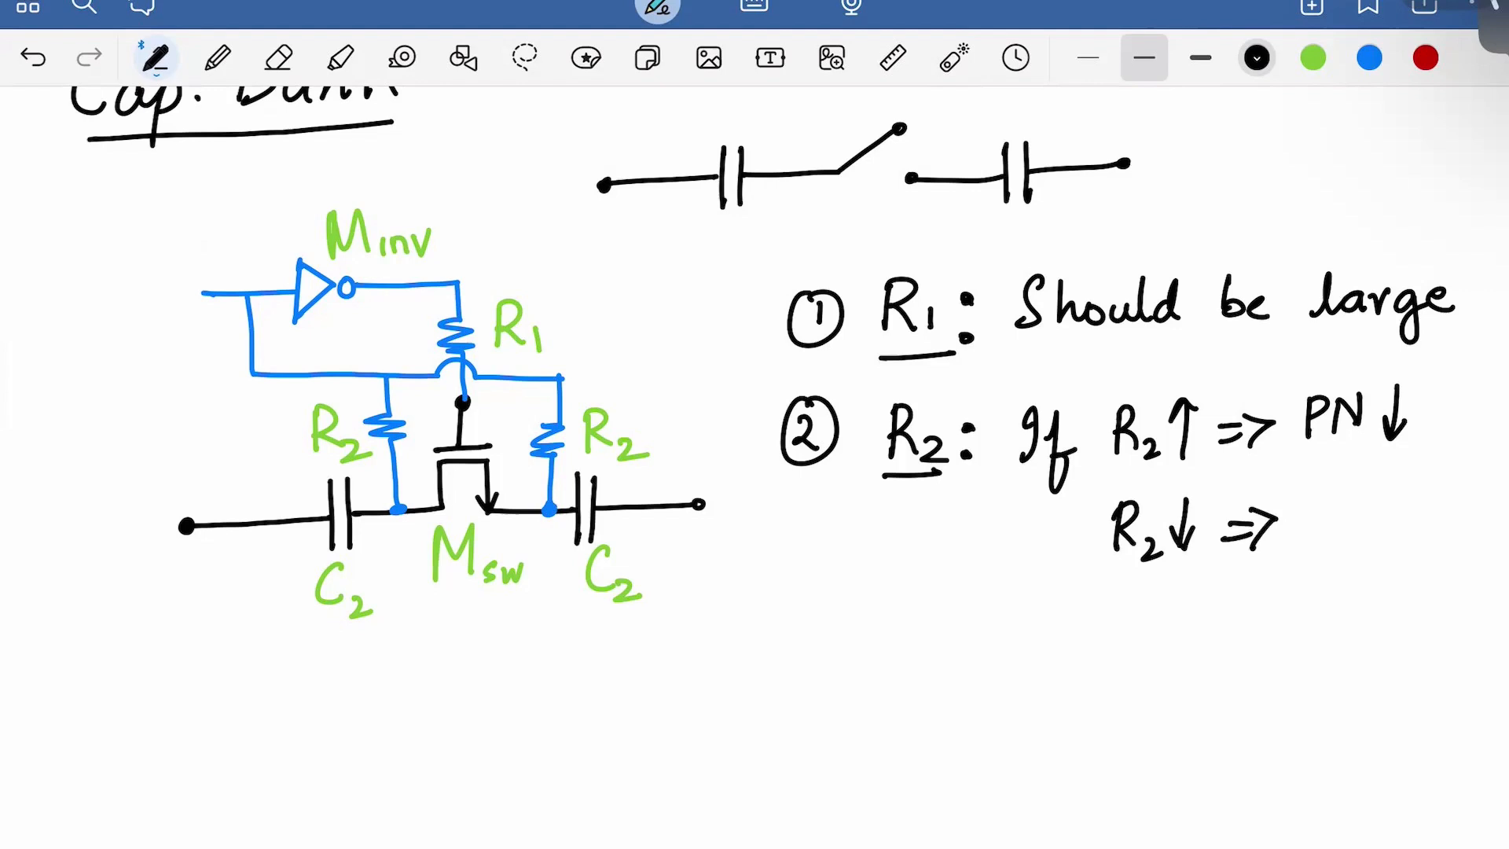
left_click(953, 58)
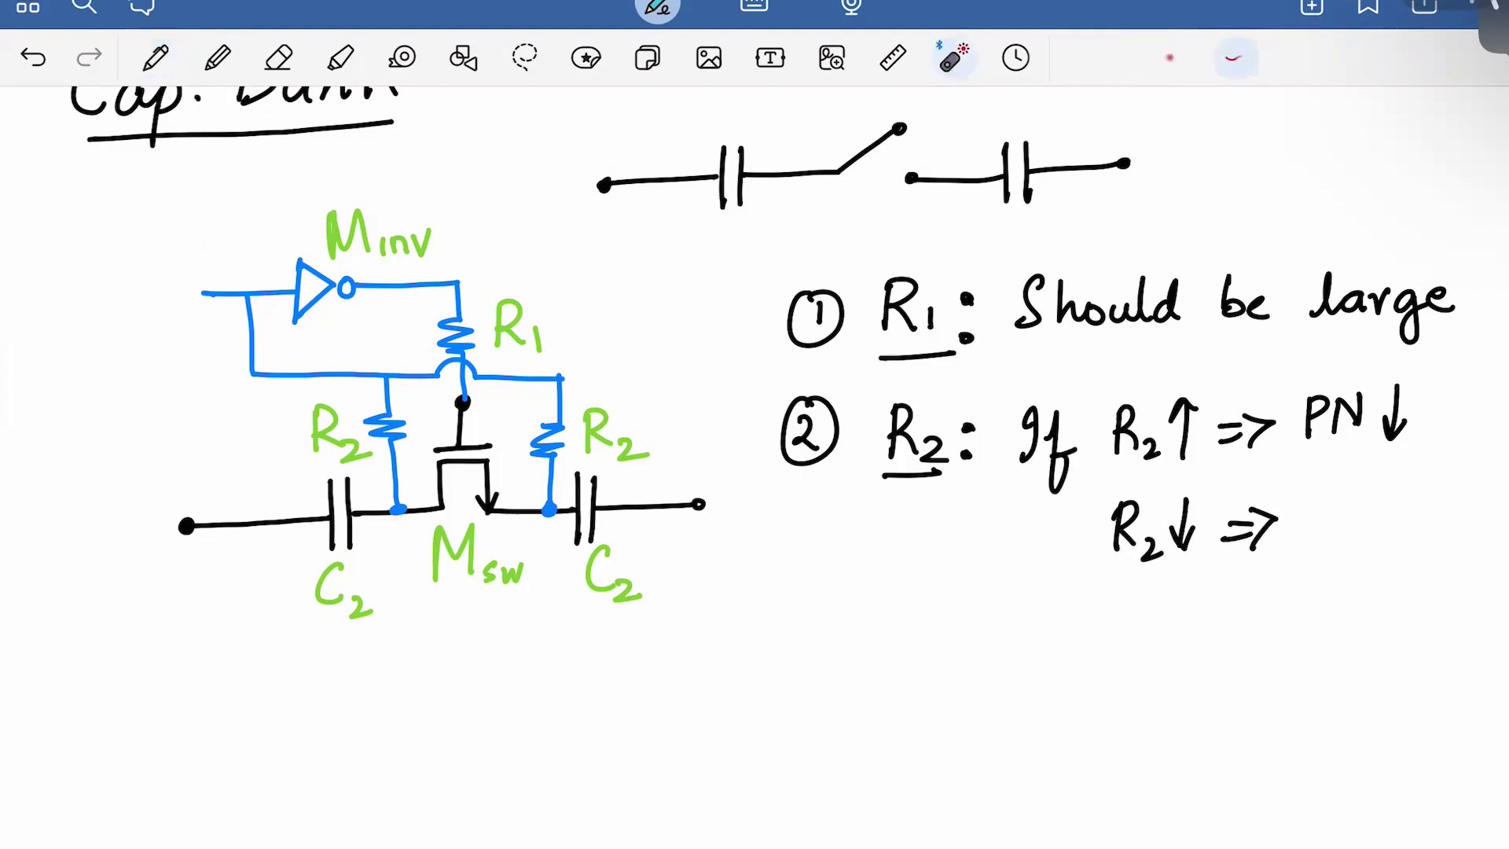
mouse_move(381, 515)
left_mouse_down()
mouse_move(393, 428)
mouse_move(444, 380)
mouse_move(554, 440)
mouse_move(554, 515)
left_mouse_up()
left_click(156, 57)
Complete the line with 'C_LSB↓', then pick red ink
mouse_move(1329, 505)
left_mouse_down()
mouse_move(1334, 557)
mouse_move(1349, 553)
left_mouse_up()
mouse_move(1371, 528)
left_mouse_down()
mouse_move(1353, 554)
mouse_move(1384, 554)
left_mouse_up()
mouse_move(1381, 529)
left_mouse_down()
mouse_move(1397, 539)
mouse_move(1386, 555)
left_mouse_up()
left_click_drag(1430, 495, 1422, 546)
left_click_drag(1412, 521, 1442, 522)
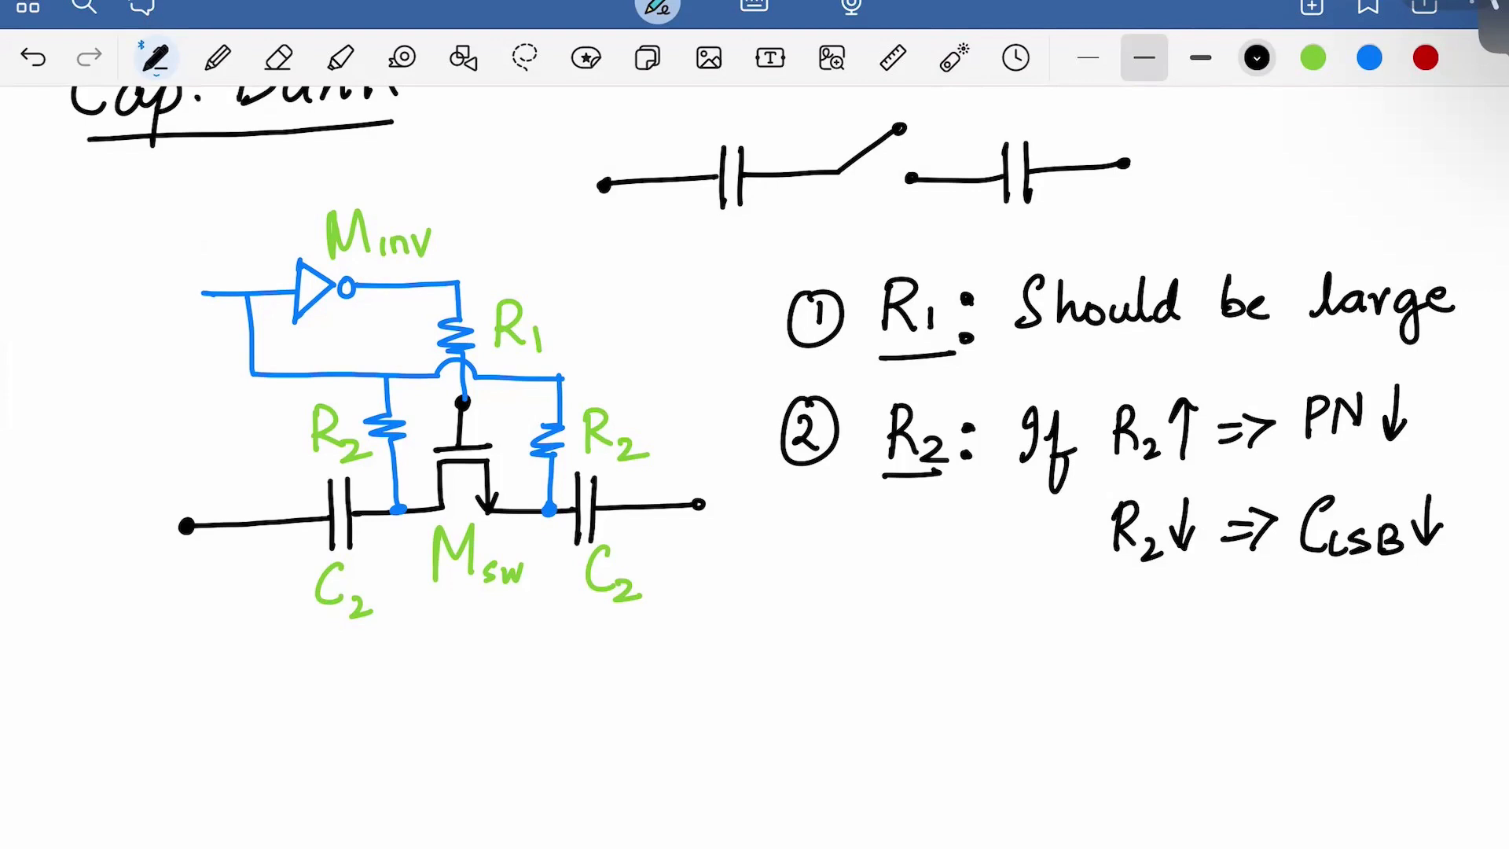
left_click(1425, 57)
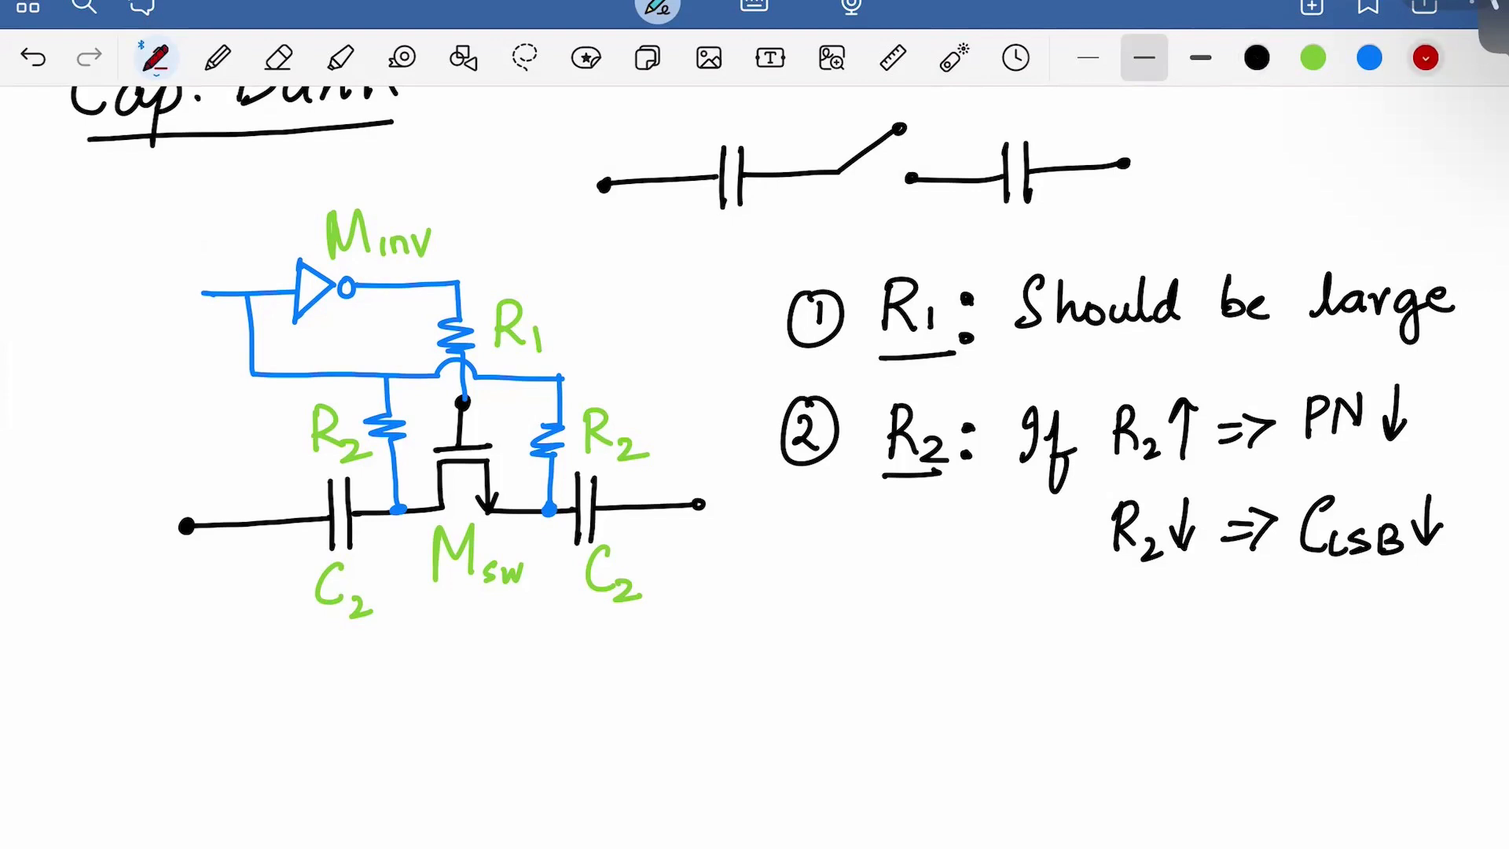
In red, start the quoted note 'Scale R2 s.t. R2C2 is' below the R2 notes
left_click_drag(880, 600, 909, 654)
mouse_move(958, 628)
left_mouse_down()
mouse_move(952, 654)
mouse_move(984, 656)
mouse_move(1008, 615)
left_mouse_up()
mouse_move(1014, 643)
left_mouse_down()
mouse_move(1040, 652)
mouse_move(1083, 623)
mouse_move(1102, 651)
left_mouse_up()
left_click_drag(1110, 634, 1136, 653)
left_click(1201, 625)
mouse_move(1187, 607)
left_mouse_down()
mouse_move(1166, 638)
mouse_move(1221, 639)
left_mouse_up()
left_click_drag(1204, 609, 1311, 629)
left_click_drag(1315, 634, 1369, 633)
left_click_drag(1372, 627, 1420, 628)
left_click_drag(1453, 607, 1438, 629)
left_click(1429, 592)
Finish the red note with 'Constant' and a closing quote on the next line
mouse_move(954, 692)
left_mouse_down()
mouse_move(943, 704)
mouse_move(961, 732)
left_mouse_up()
left_click_drag(974, 709, 1019, 727)
left_click_drag(1028, 706, 1014, 725)
left_click_drag(1039, 688, 1053, 728)
mouse_move(1060, 712)
left_mouse_down()
mouse_move(1075, 703)
mouse_move(1093, 723)
left_mouse_up()
left_click_drag(1096, 723, 1145, 707)
left_click_drag(1111, 701, 1150, 683)
left_click_drag(1162, 670, 1157, 696)
Write 2^N before the left C2 and 1/2^N above it in red, then return to black ink
scroll(755, 455, "down", 2)
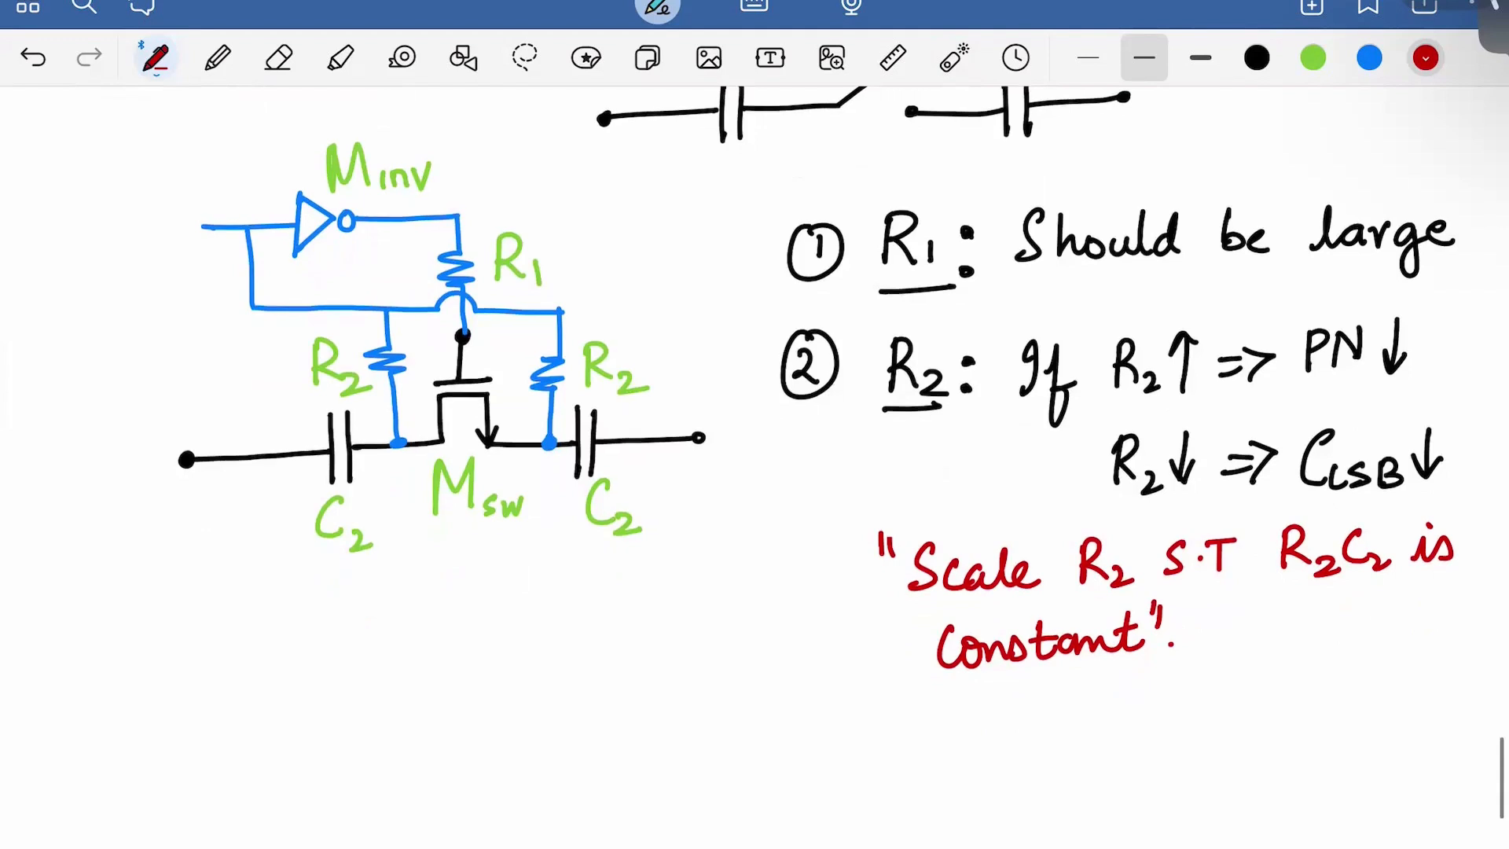
left_click(1257, 57)
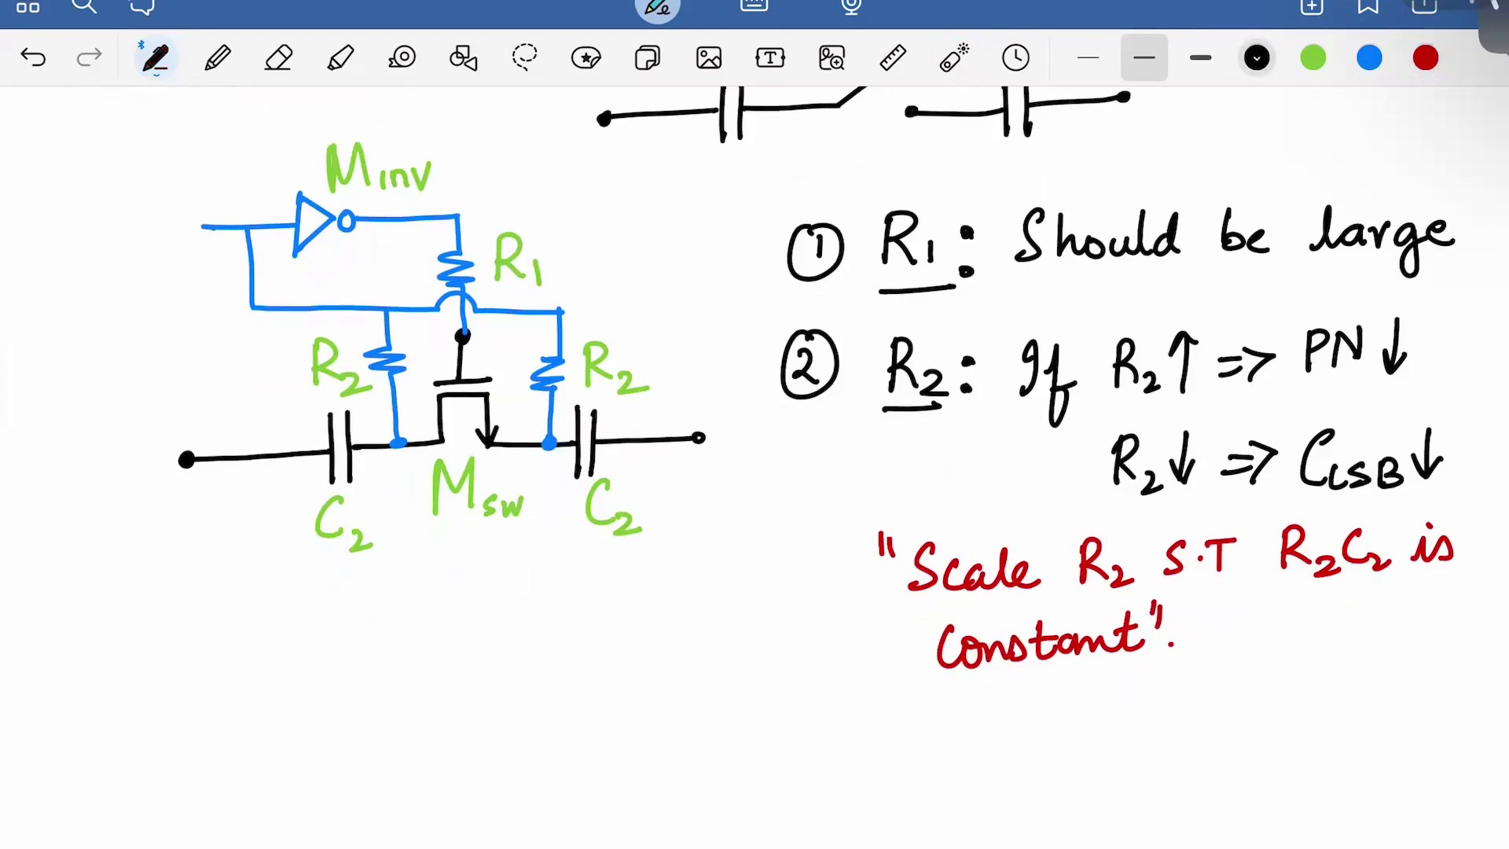
left_click(1369, 58)
left_click(1426, 58)
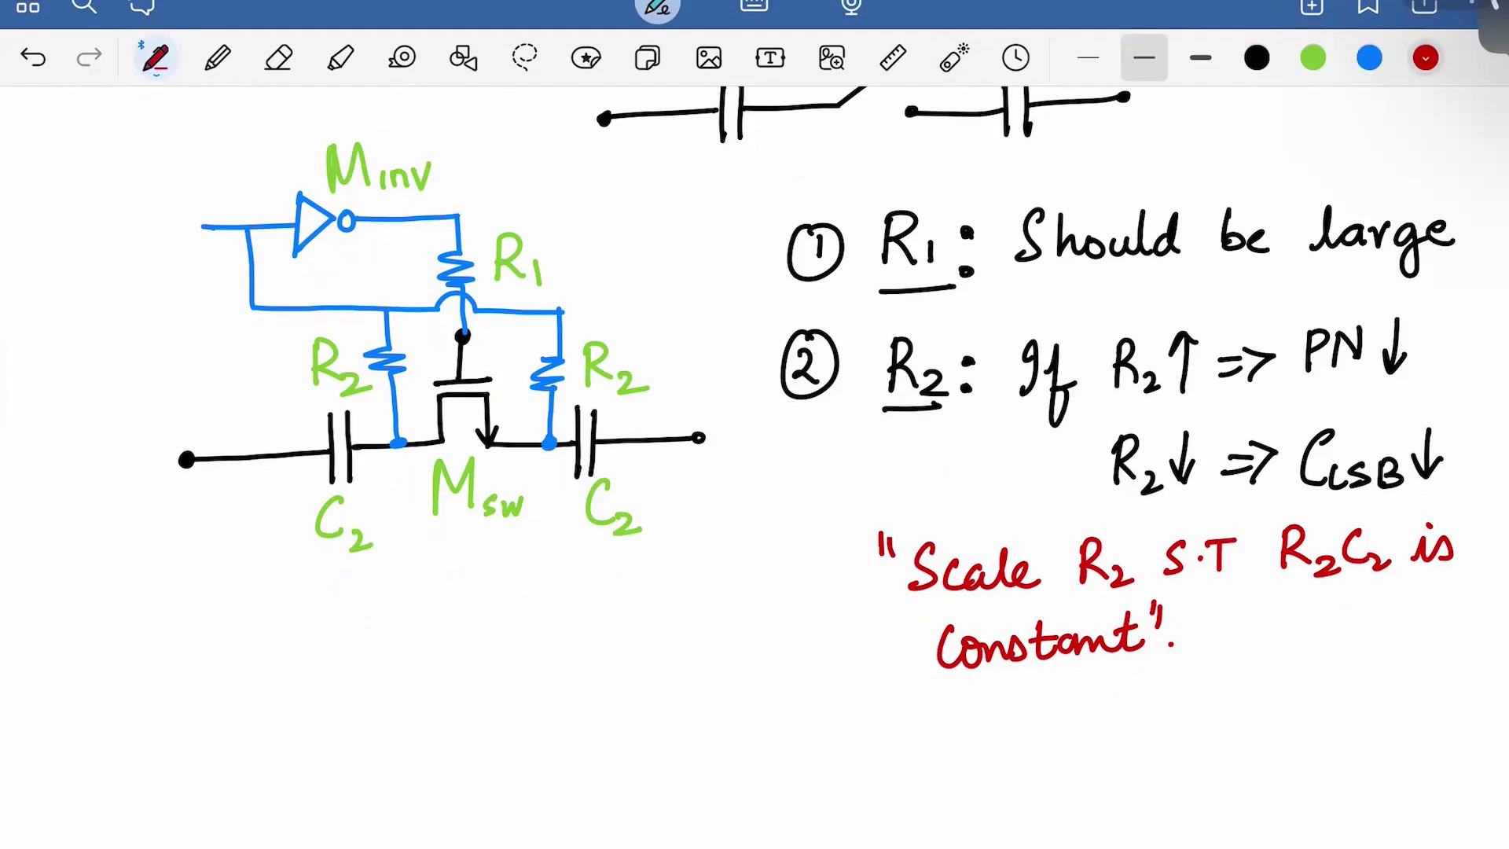
mouse_move(246, 515)
left_mouse_down()
mouse_move(273, 546)
mouse_move(303, 488)
left_mouse_up()
left_click_drag(259, 352, 262, 382)
left_click_drag(237, 386, 282, 379)
mouse_move(229, 409)
left_mouse_down()
mouse_move(235, 431)
mouse_move(255, 424)
left_mouse_up()
mouse_move(258, 411)
left_mouse_down()
mouse_move(275, 388)
mouse_move(255, 420)
left_mouse_up()
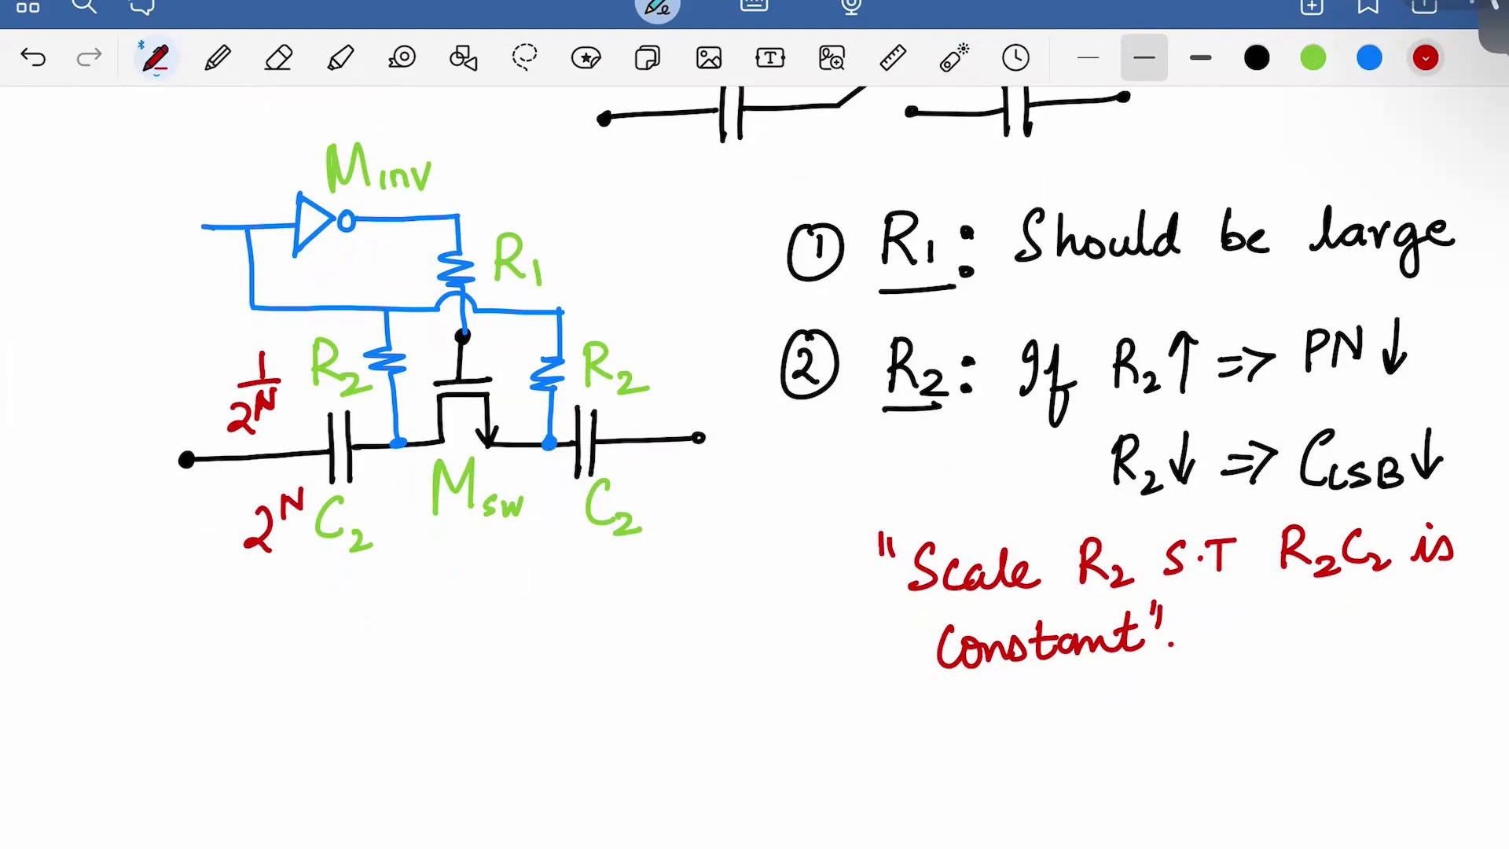
left_click(1257, 58)
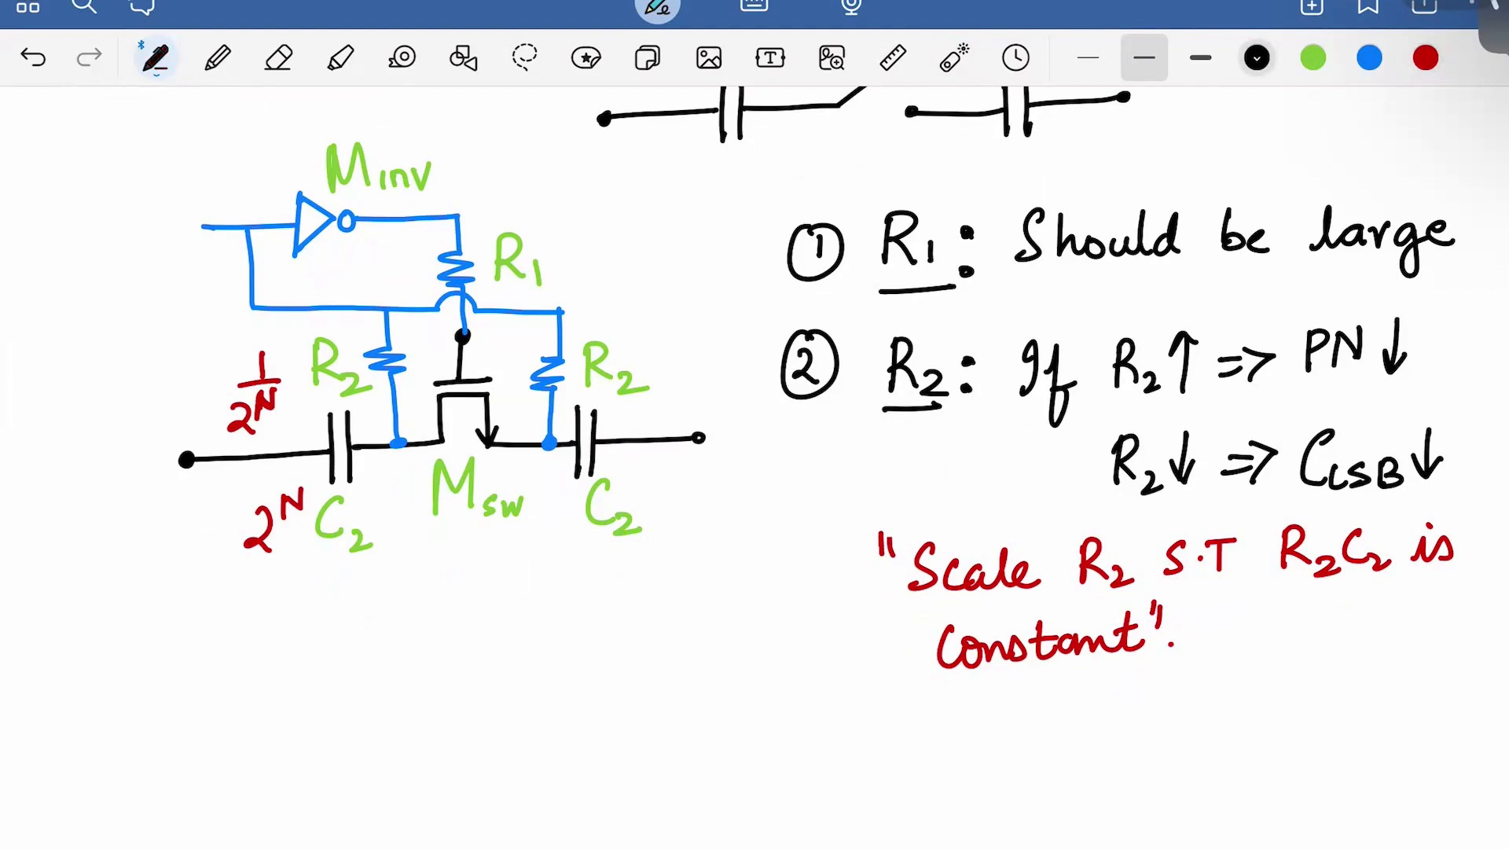
scroll(840, 454, "down", 1)
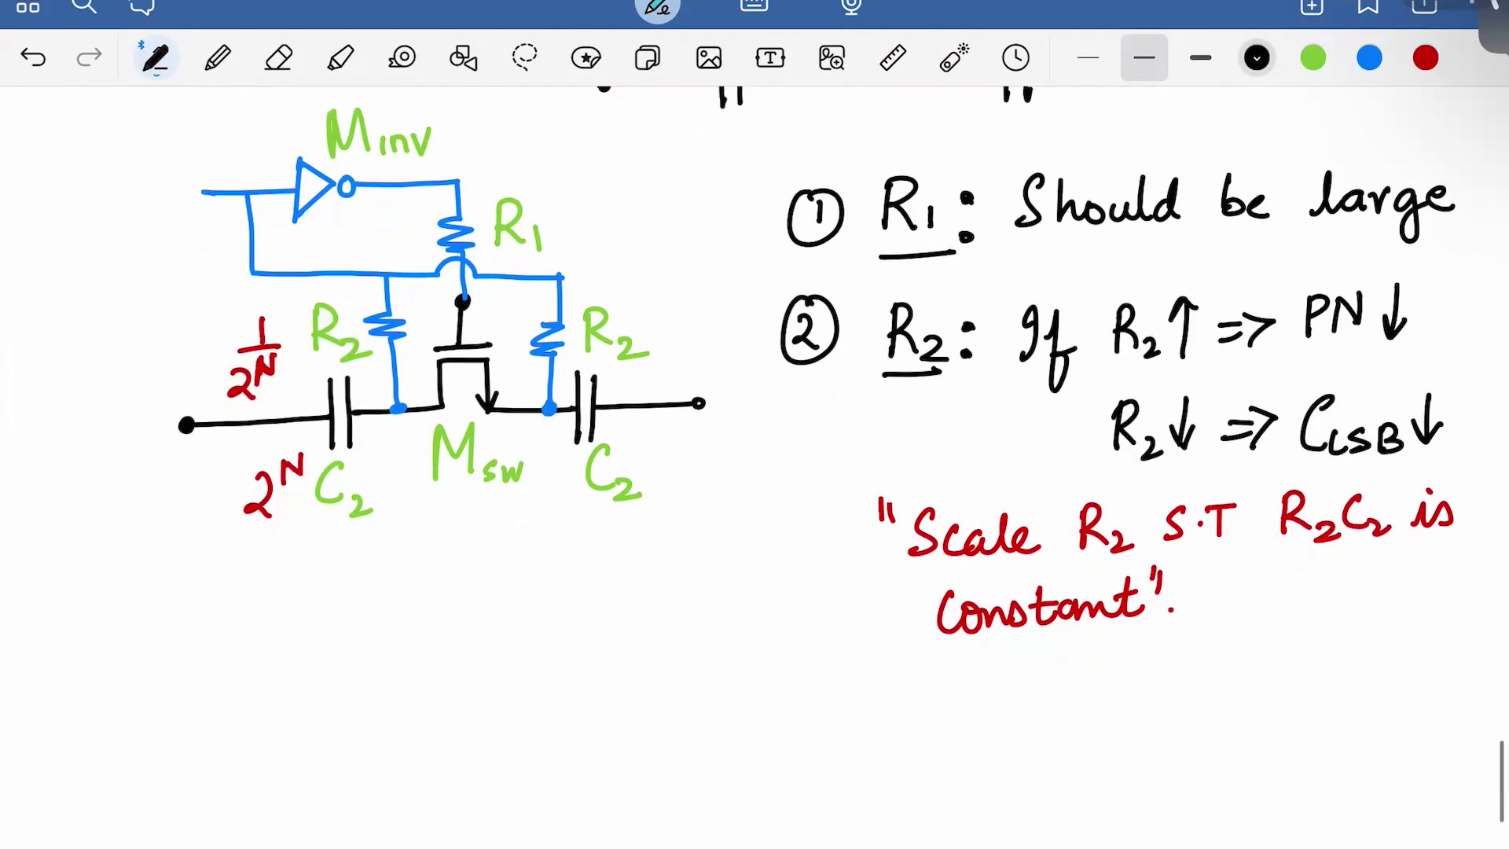
Start point 3 with a circled 3, an underlined 'Msw:' and 'Should be'
mouse_move(78, 657)
left_mouse_down()
mouse_move(77, 697)
mouse_move(94, 637)
mouse_move(164, 707)
mouse_move(212, 708)
left_mouse_up()
mouse_move(232, 690)
left_mouse_down()
mouse_move(240, 707)
mouse_move(259, 686)
left_mouse_up()
left_click_drag(154, 729, 289, 717)
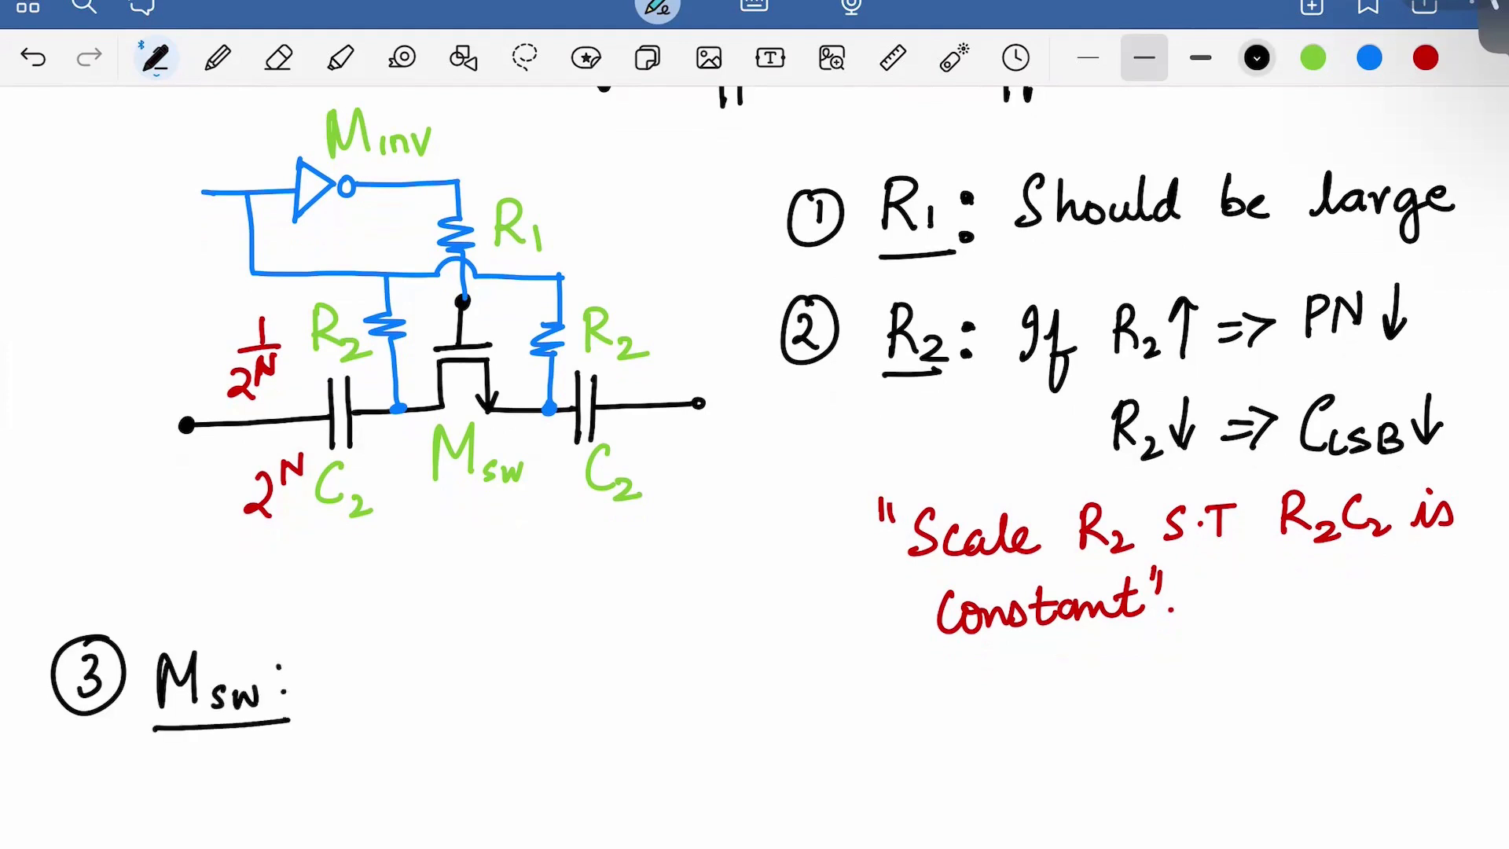
mouse_move(370, 642)
left_mouse_down()
mouse_move(344, 692)
mouse_move(425, 695)
mouse_move(430, 681)
left_mouse_up()
left_click_drag(445, 670, 472, 690)
left_click_drag(507, 668, 515, 690)
mouse_move(552, 637)
left_mouse_down()
mouse_move(571, 677)
mouse_move(607, 681)
left_mouse_up()
Continue with 'fairly large' and draw a brace for the reasons
left_click_drag(657, 630, 635, 698)
mouse_move(634, 665)
left_mouse_down()
mouse_move(710, 678)
mouse_move(705, 648)
left_mouse_up()
mouse_move(712, 676)
left_mouse_down()
mouse_move(731, 651)
mouse_move(751, 674)
left_mouse_up()
mouse_move(754, 652)
left_mouse_down()
mouse_move(772, 700)
mouse_move(757, 717)
left_mouse_up()
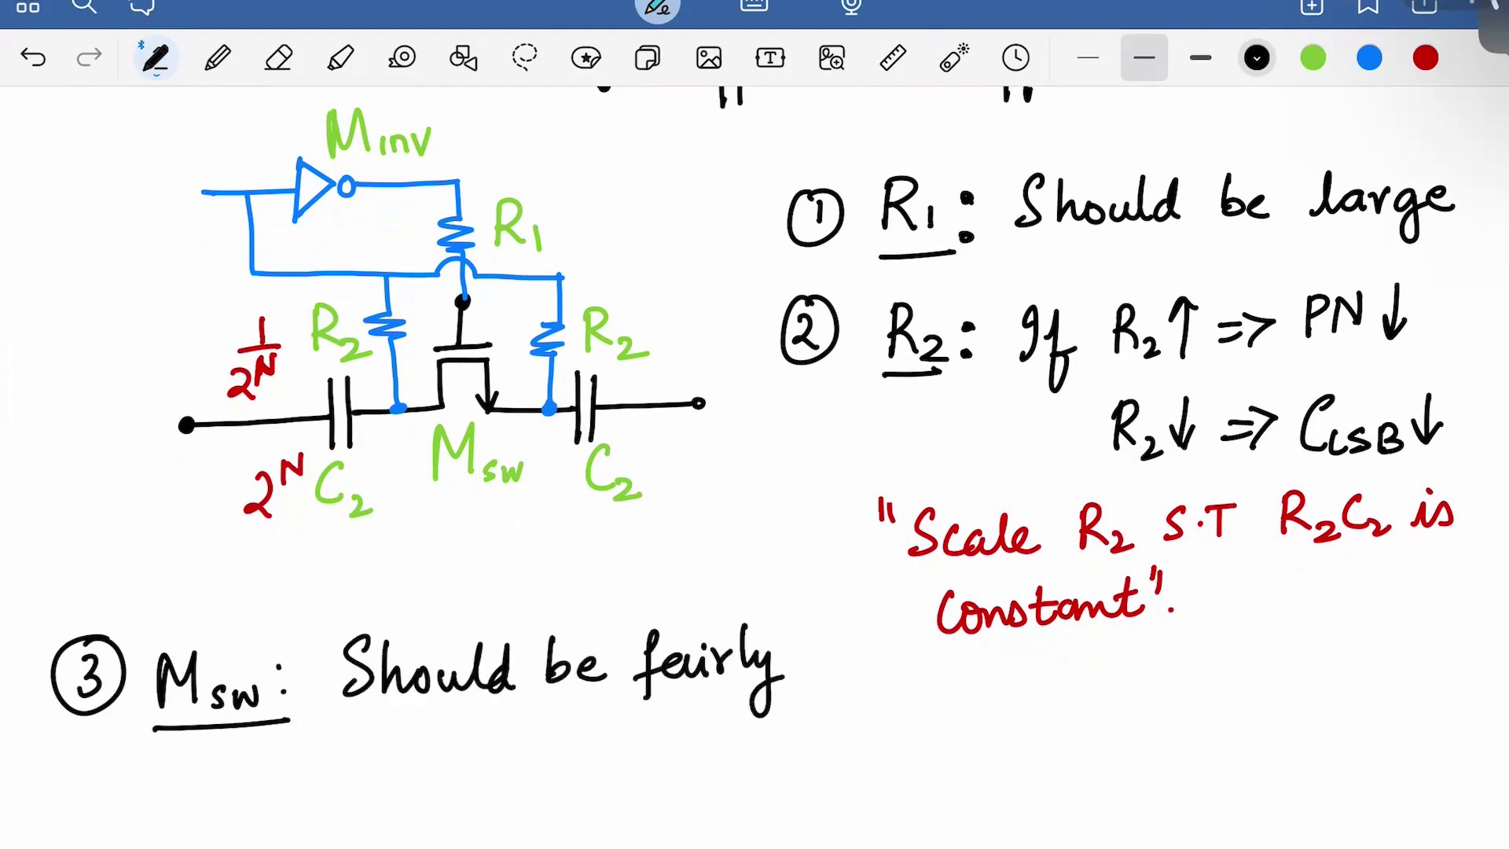
mouse_move(130, 753)
left_mouse_down()
mouse_move(141, 808)
mouse_move(166, 809)
left_mouse_up()
mouse_move(168, 809)
left_mouse_down()
mouse_move(189, 781)
mouse_move(206, 845)
mouse_move(242, 803)
left_mouse_up()
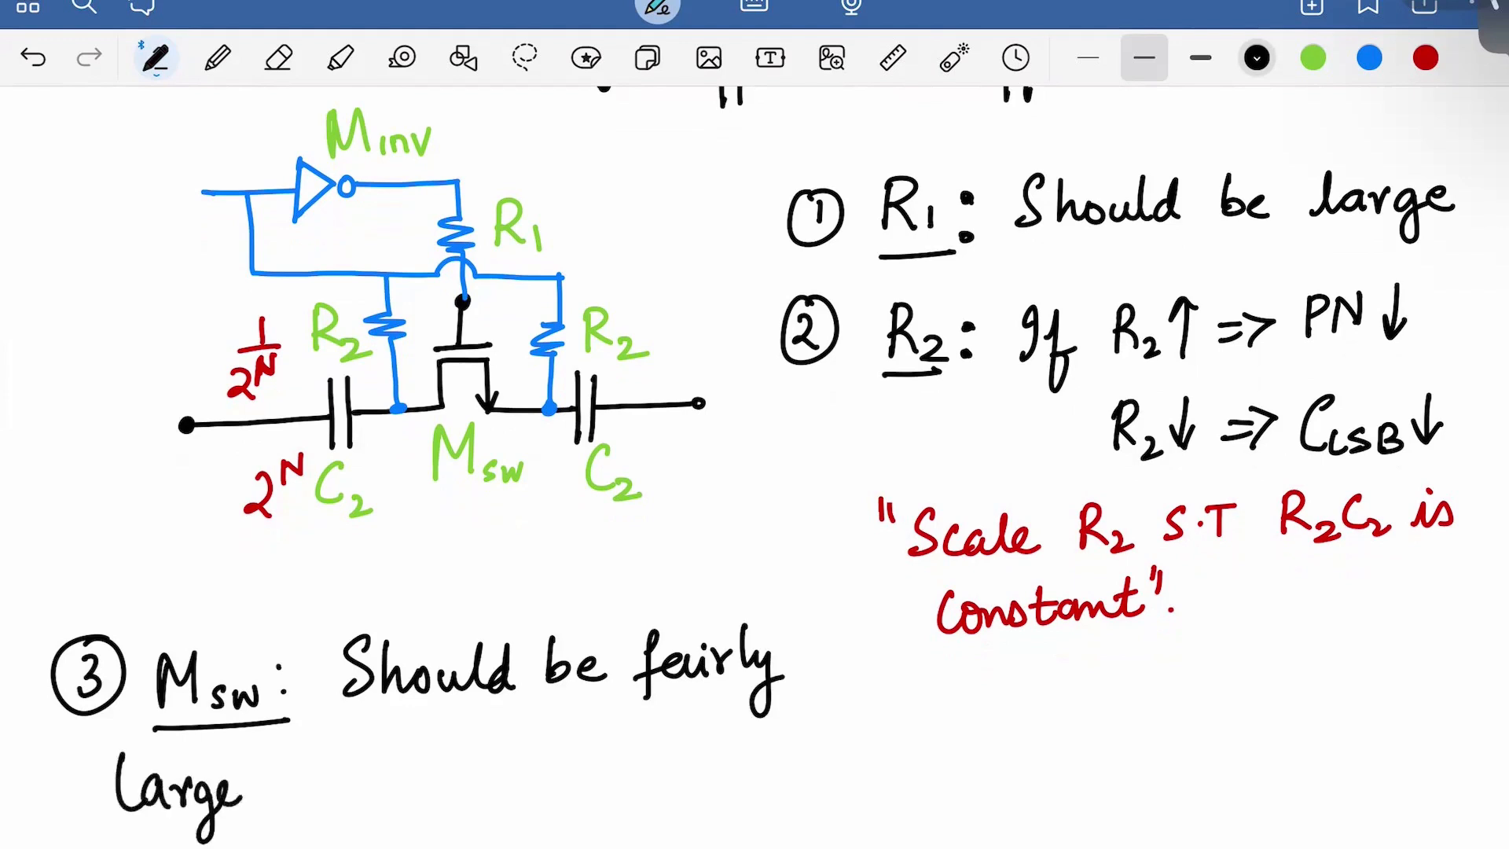
scroll(754, 471, "down", 2)
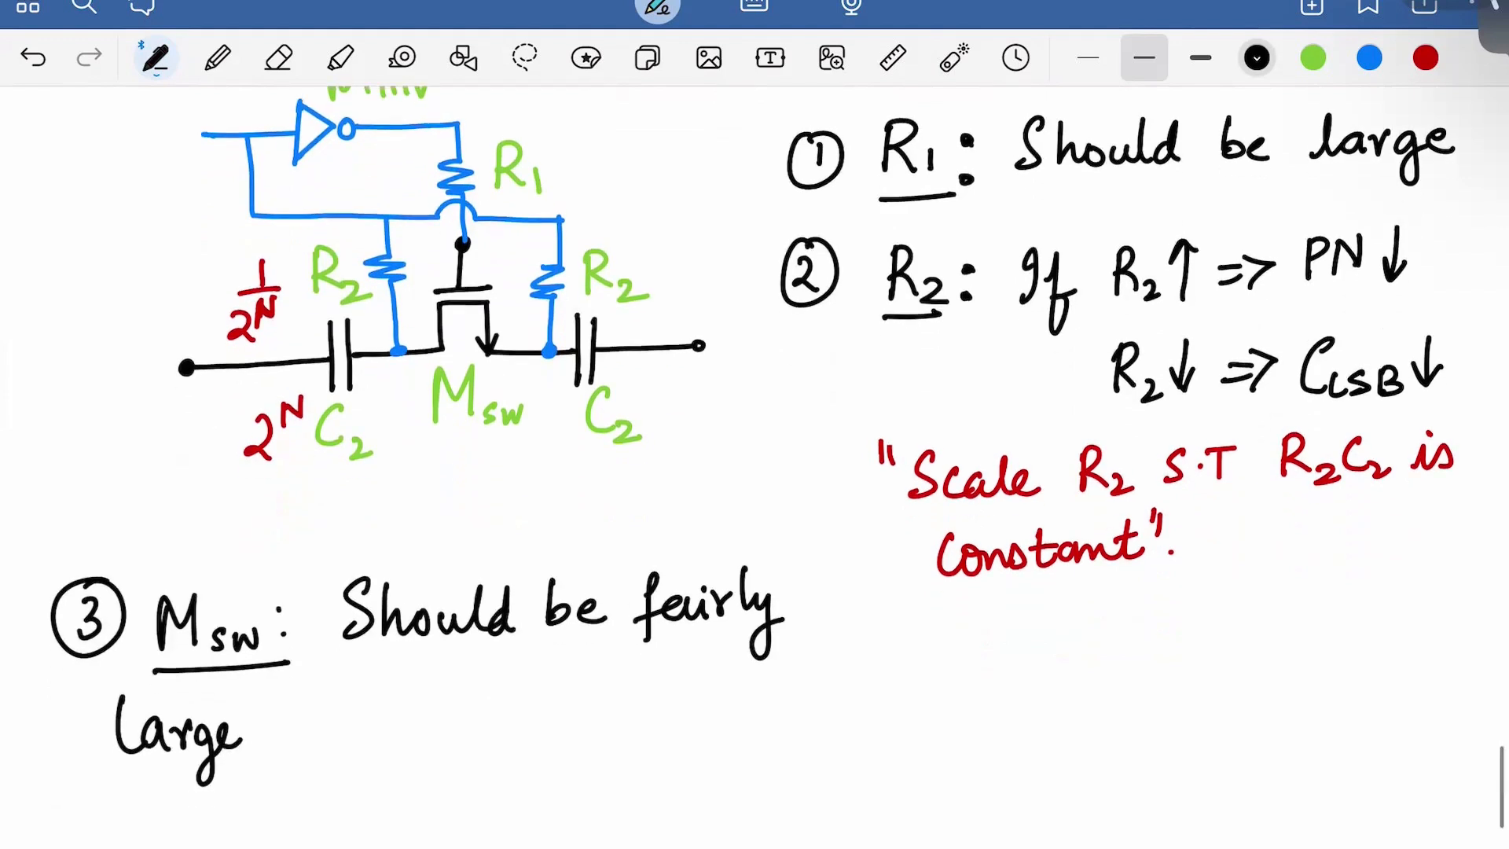
mouse_move(267, 690)
left_mouse_down()
mouse_move(288, 704)
mouse_move(253, 842)
left_mouse_up()
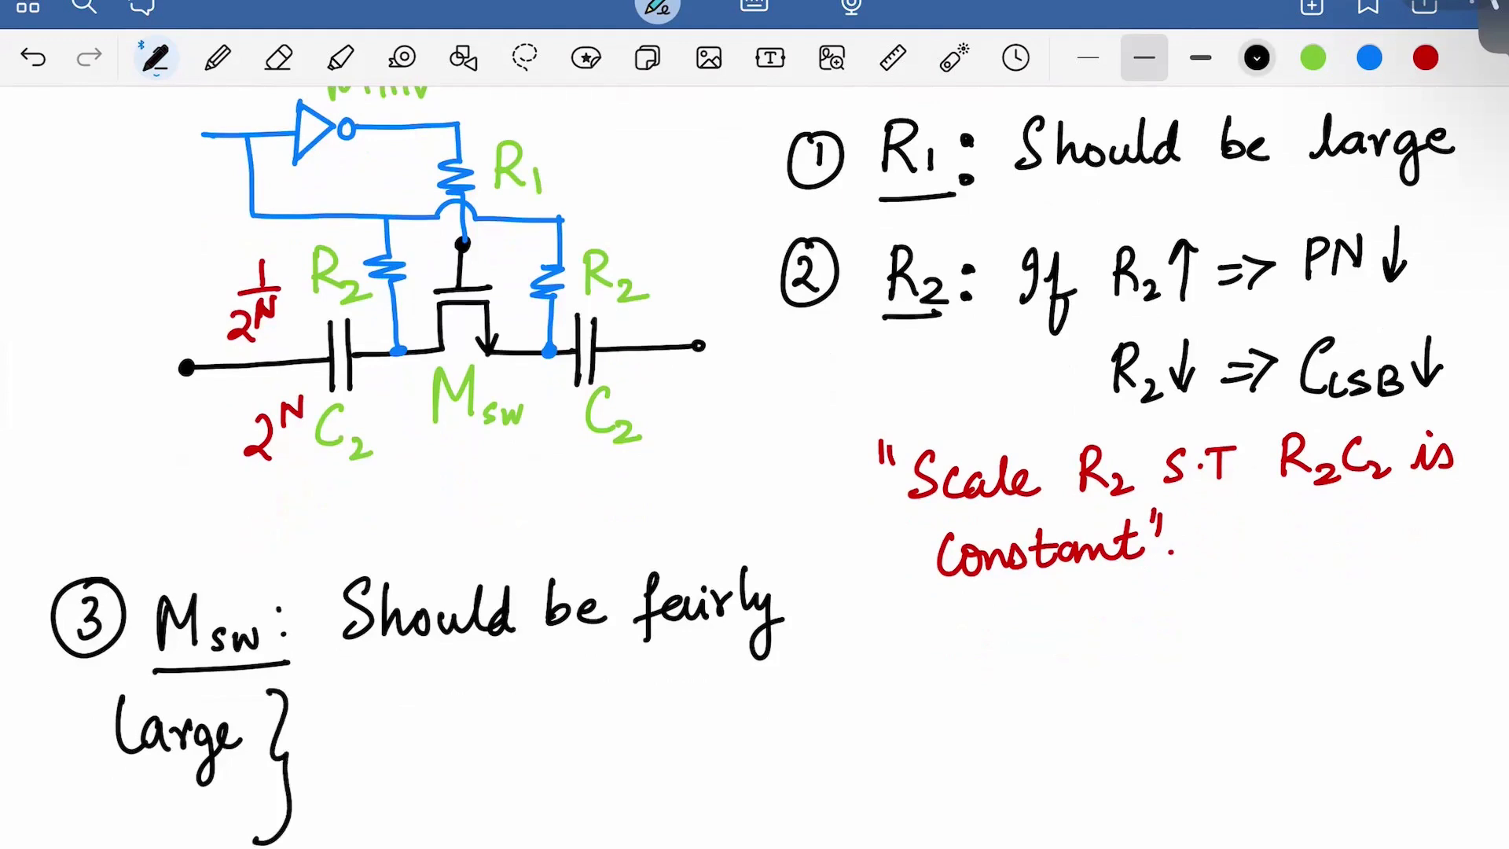
Undo a false start and write 'Flicker noise ↓↓' after the brace
left_click_drag(330, 691, 329, 738)
mouse_move(327, 693)
left_mouse_down()
mouse_move(330, 716)
mouse_move(359, 729)
mouse_move(355, 690)
left_mouse_up()
key("ctrl+z")
key("ctrl+z")
left_click_drag(333, 715, 374, 731)
left_click_drag(393, 707, 397, 730)
mouse_move(420, 689)
left_mouse_down()
mouse_move(436, 729)
mouse_move(456, 715)
left_mouse_up()
mouse_move(463, 727)
left_mouse_down()
mouse_move(475, 704)
mouse_move(536, 723)
left_mouse_up()
left_click_drag(550, 700, 566, 714)
left_click(564, 689)
mouse_move(586, 692)
left_mouse_down()
mouse_move(572, 716)
mouse_move(627, 709)
left_mouse_up()
left_click(603, 705)
mouse_move(652, 657)
left_mouse_down()
mouse_move(654, 707)
mouse_move(713, 690)
left_mouse_up()
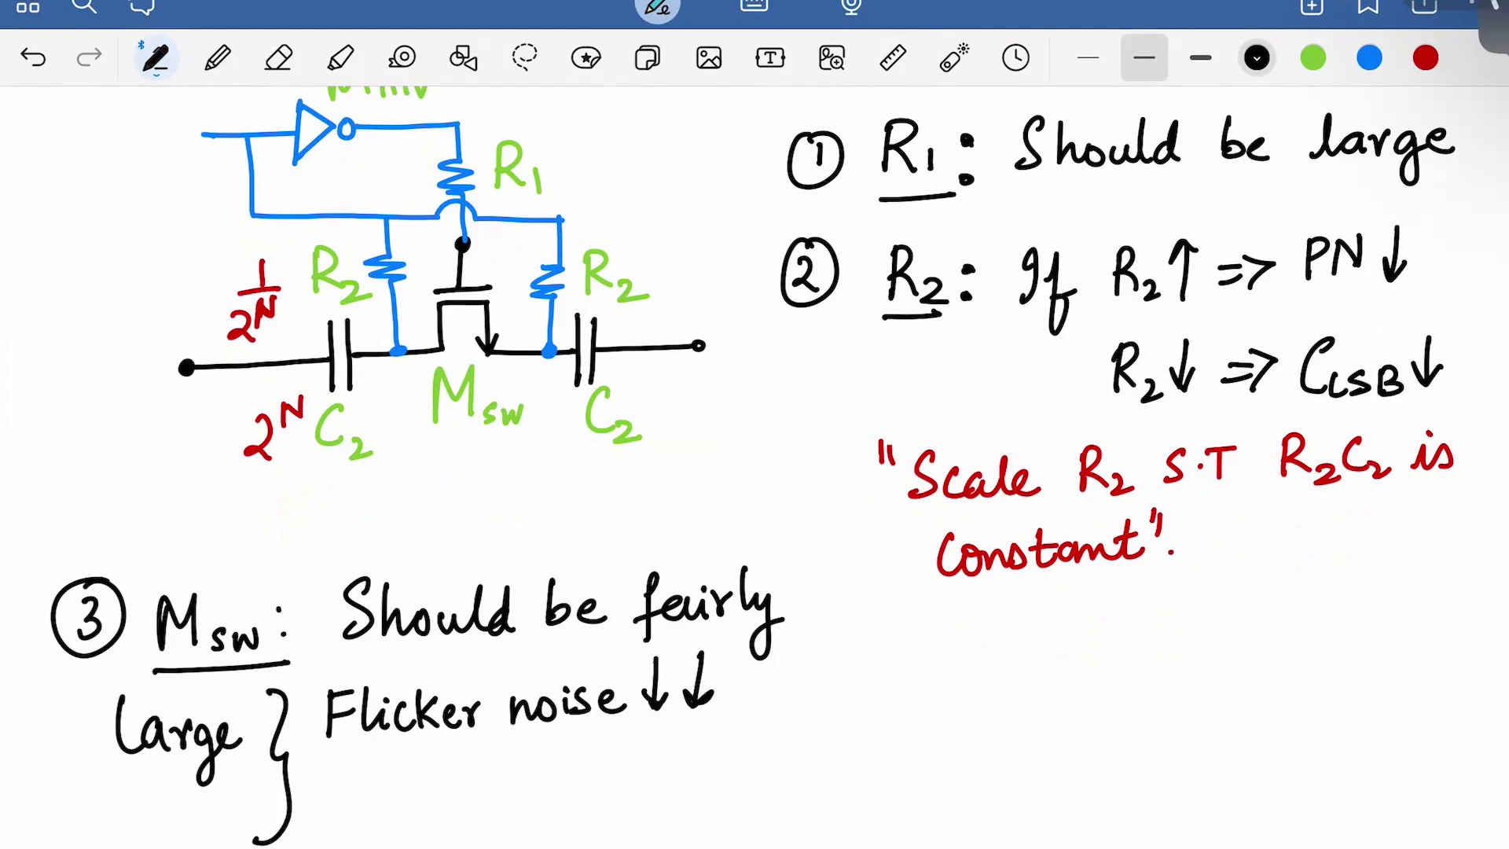
Write 'R_ON ∝ 1/(W/L) ↓' below it, with a bullet before R_ON
left_click_drag(346, 776, 344, 828)
left_click_drag(343, 776, 369, 827)
left_click_drag(384, 805, 423, 800)
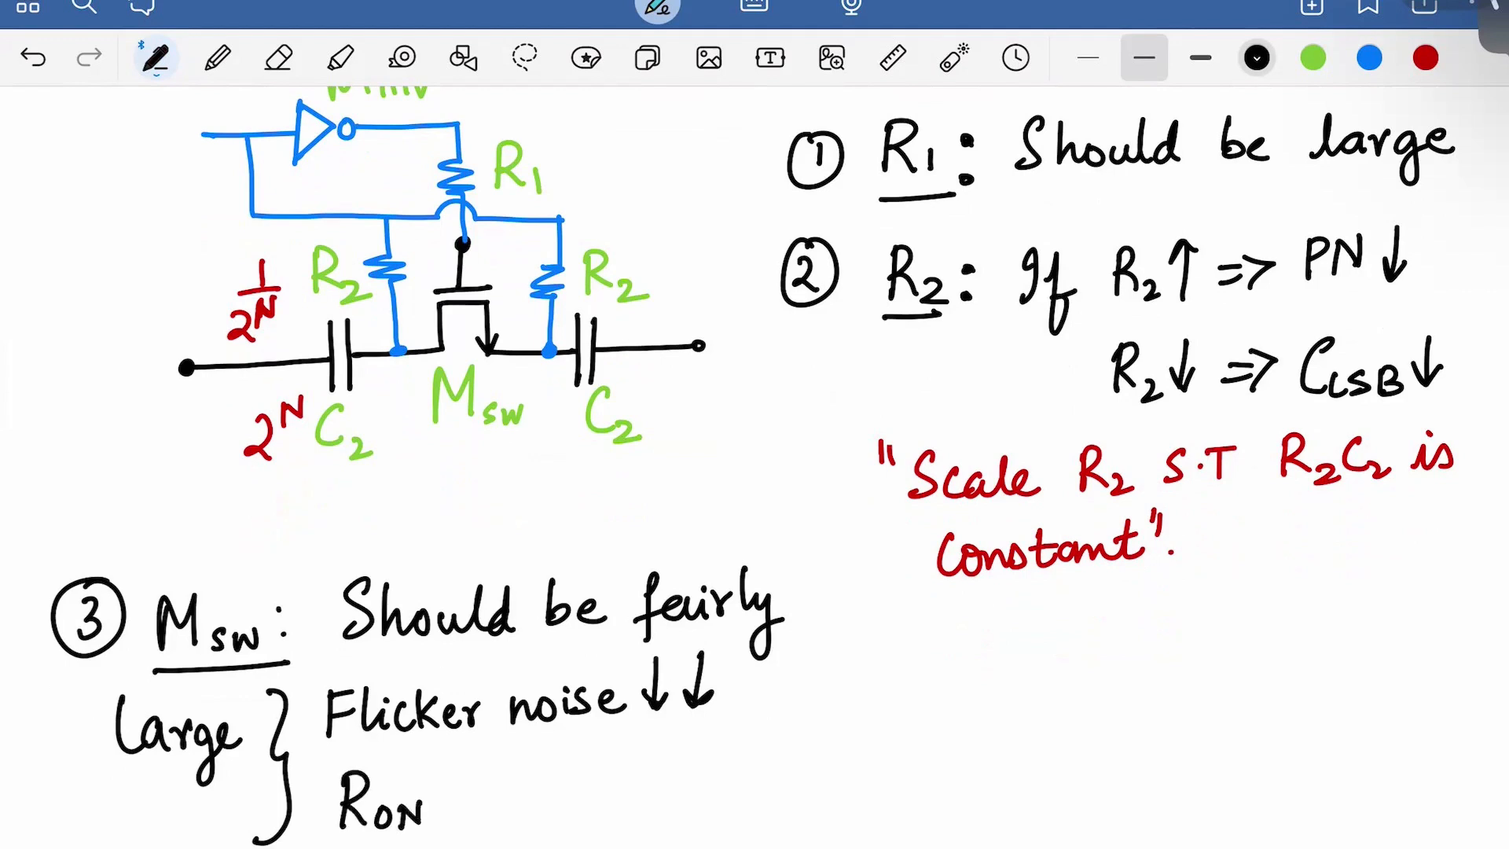
left_click_drag(487, 771, 486, 821)
mouse_move(560, 753)
left_mouse_down()
mouse_move(554, 797)
mouse_move(606, 796)
mouse_move(538, 847)
mouse_move(572, 842)
mouse_move(591, 823)
mouse_move(516, 847)
left_mouse_up()
left_click_drag(609, 813, 619, 847)
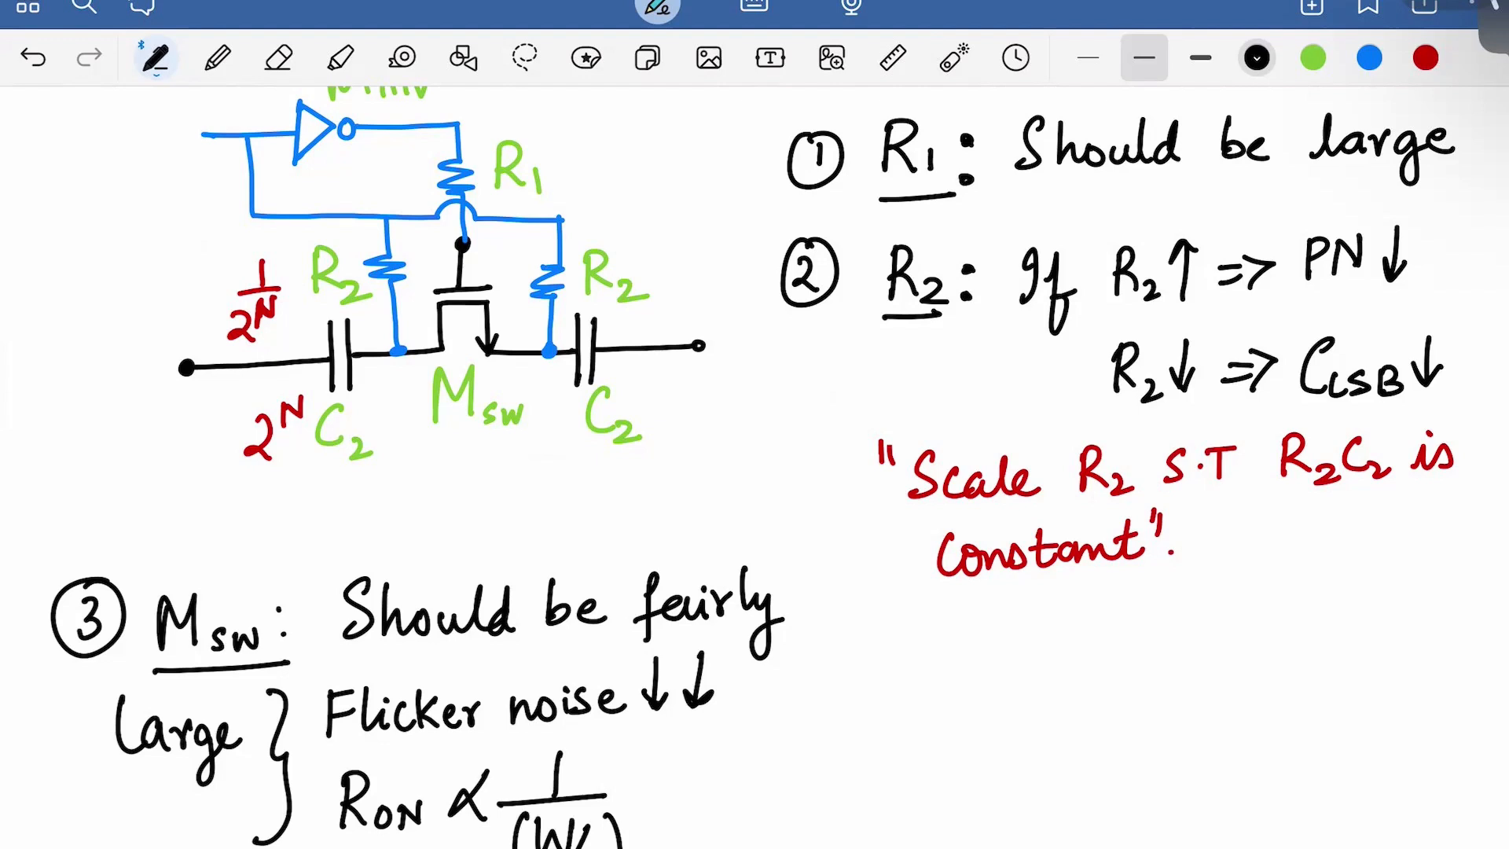
left_click_drag(650, 794, 669, 807)
mouse_move(665, 762)
left_mouse_down()
mouse_move(729, 803)
mouse_move(741, 785)
left_mouse_up()
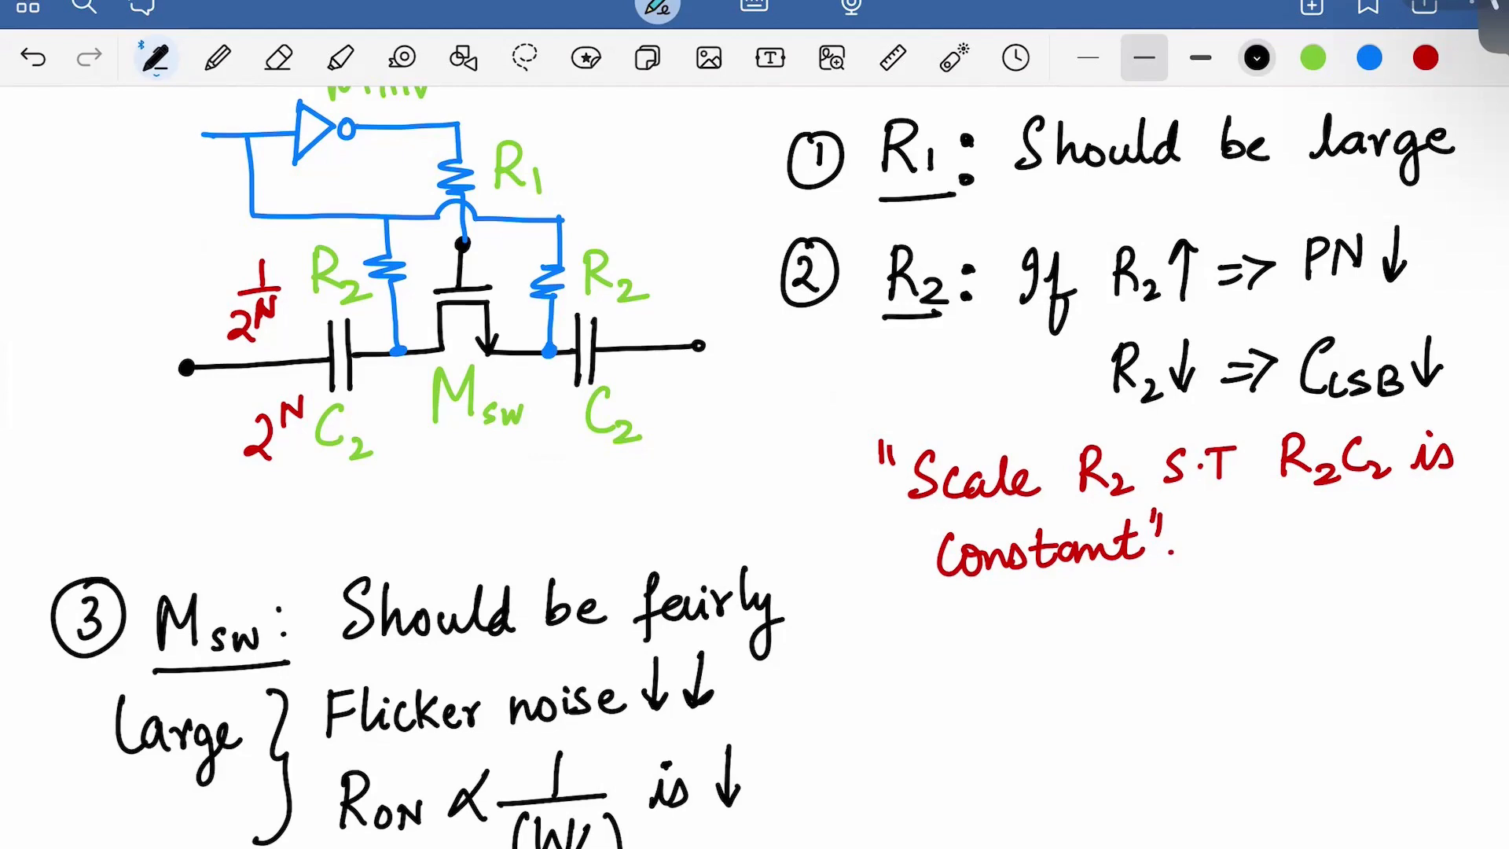
scroll(777, 467, "down", 2)
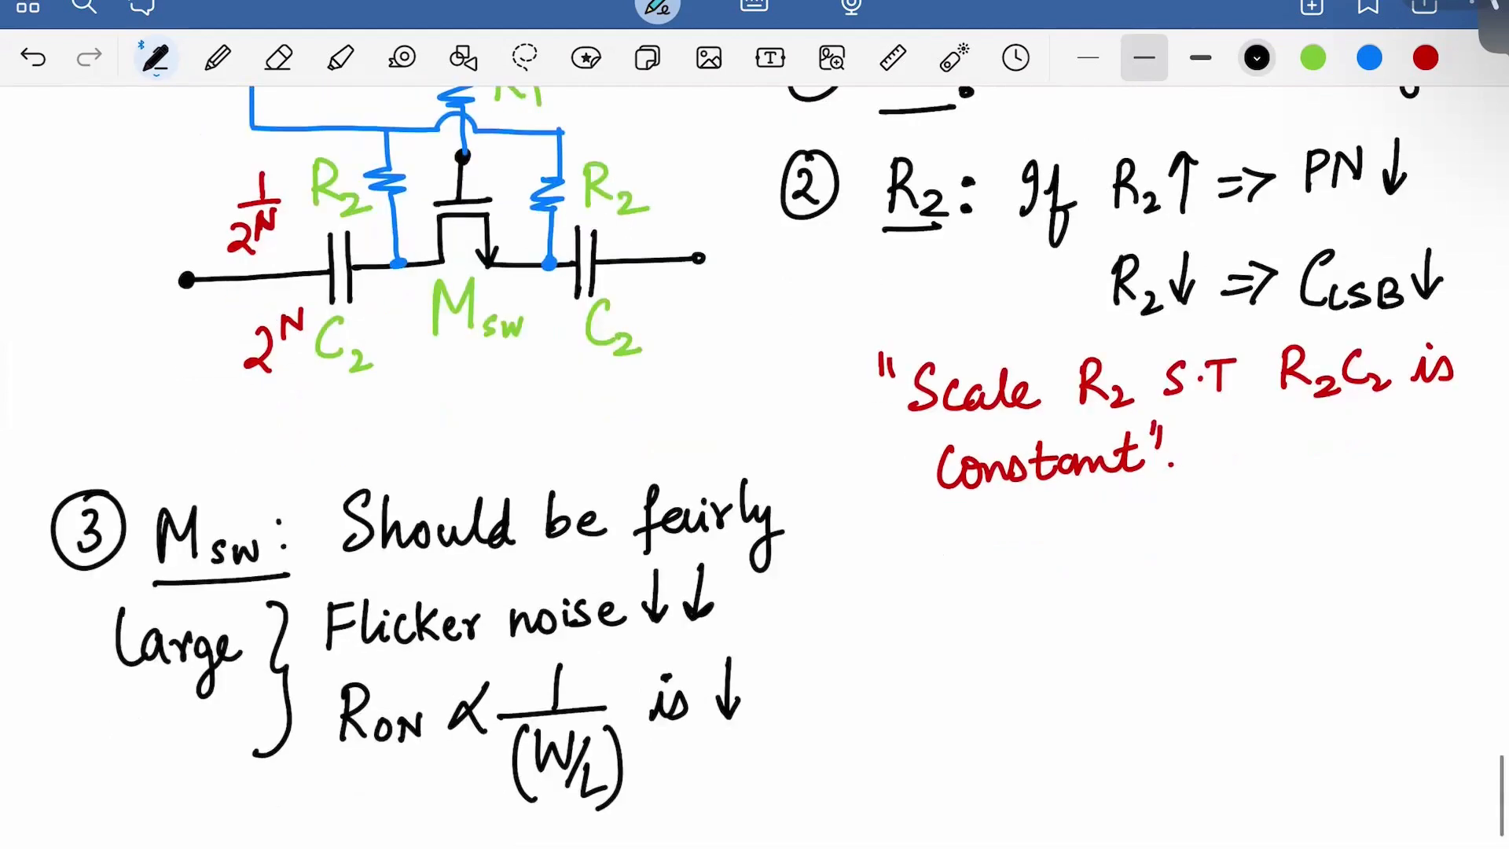
left_click_drag(311, 625, 303, 638)
left_click_drag(310, 700, 308, 717)
scroll(777, 466, "down", 2)
Begin point 4 with a circled 4 and the underlined label 'Minv:'
mouse_move(88, 784)
left_mouse_down()
mouse_move(92, 827)
mouse_move(93, 776)
left_mouse_up()
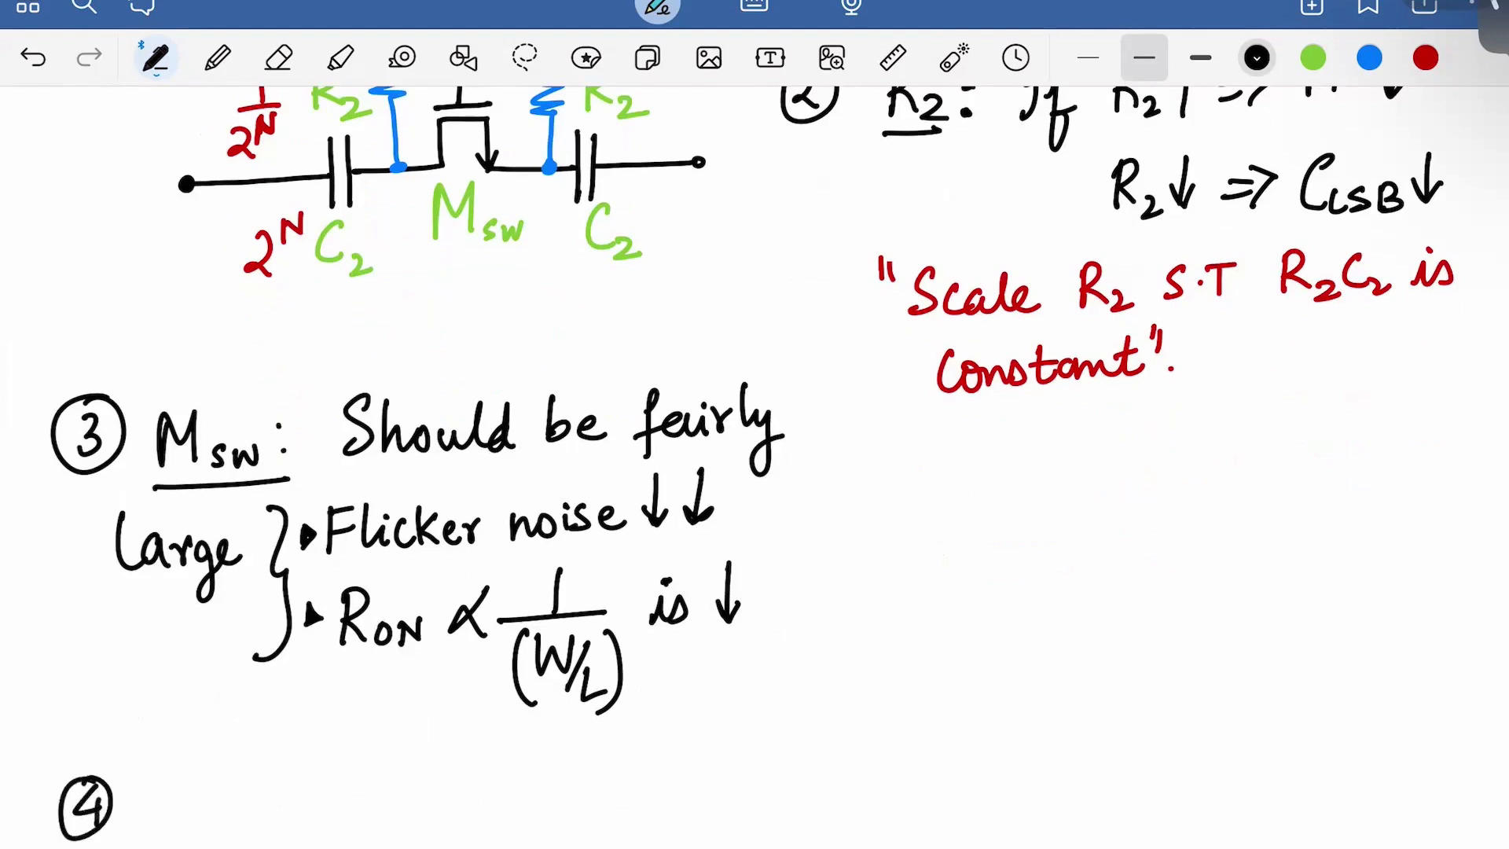
scroll(776, 467, "down", 1)
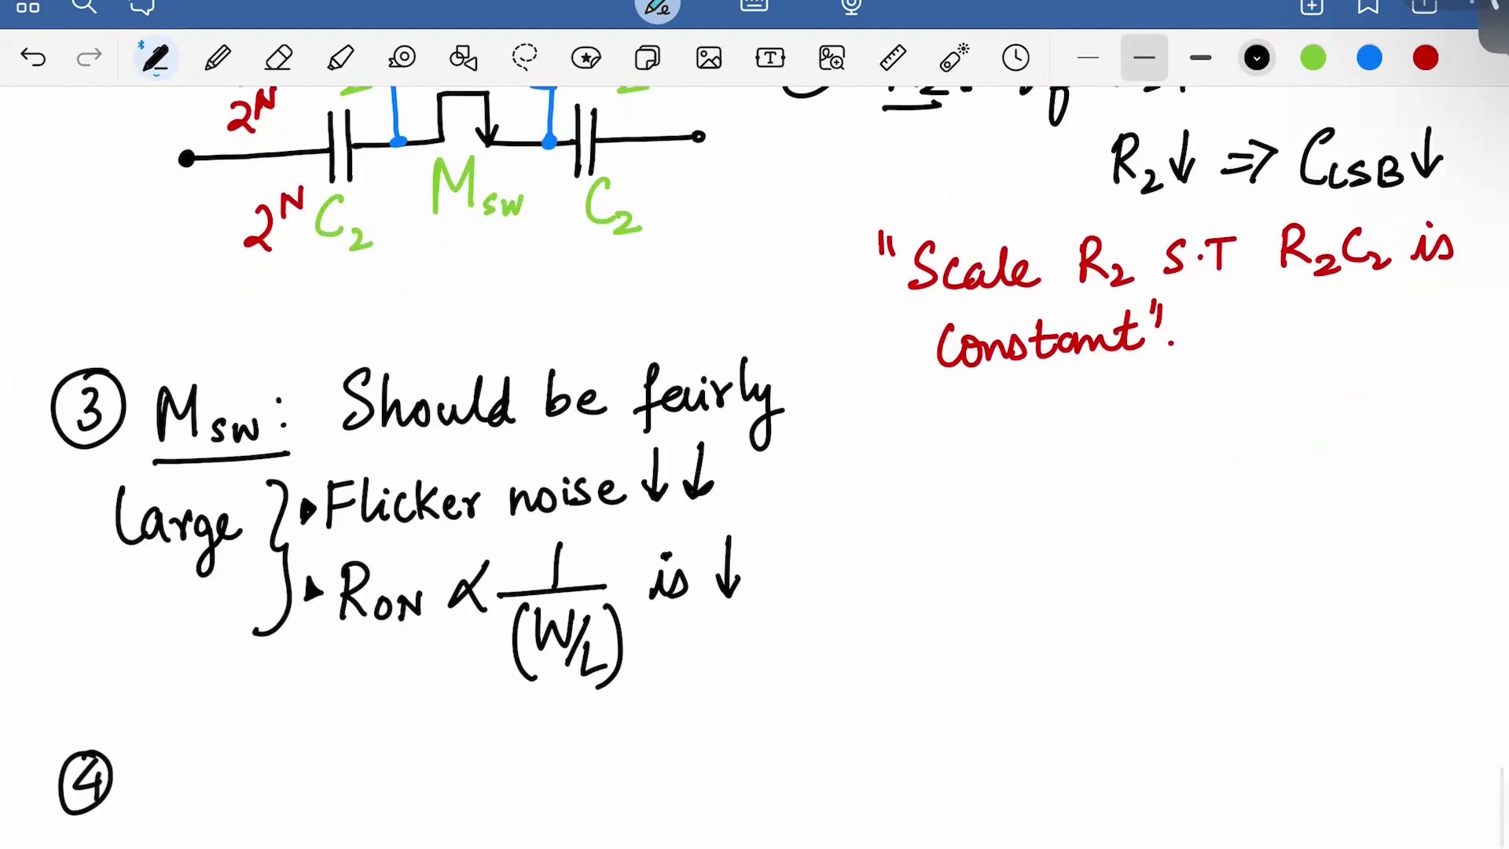
scroll(776, 467, "up", 4)
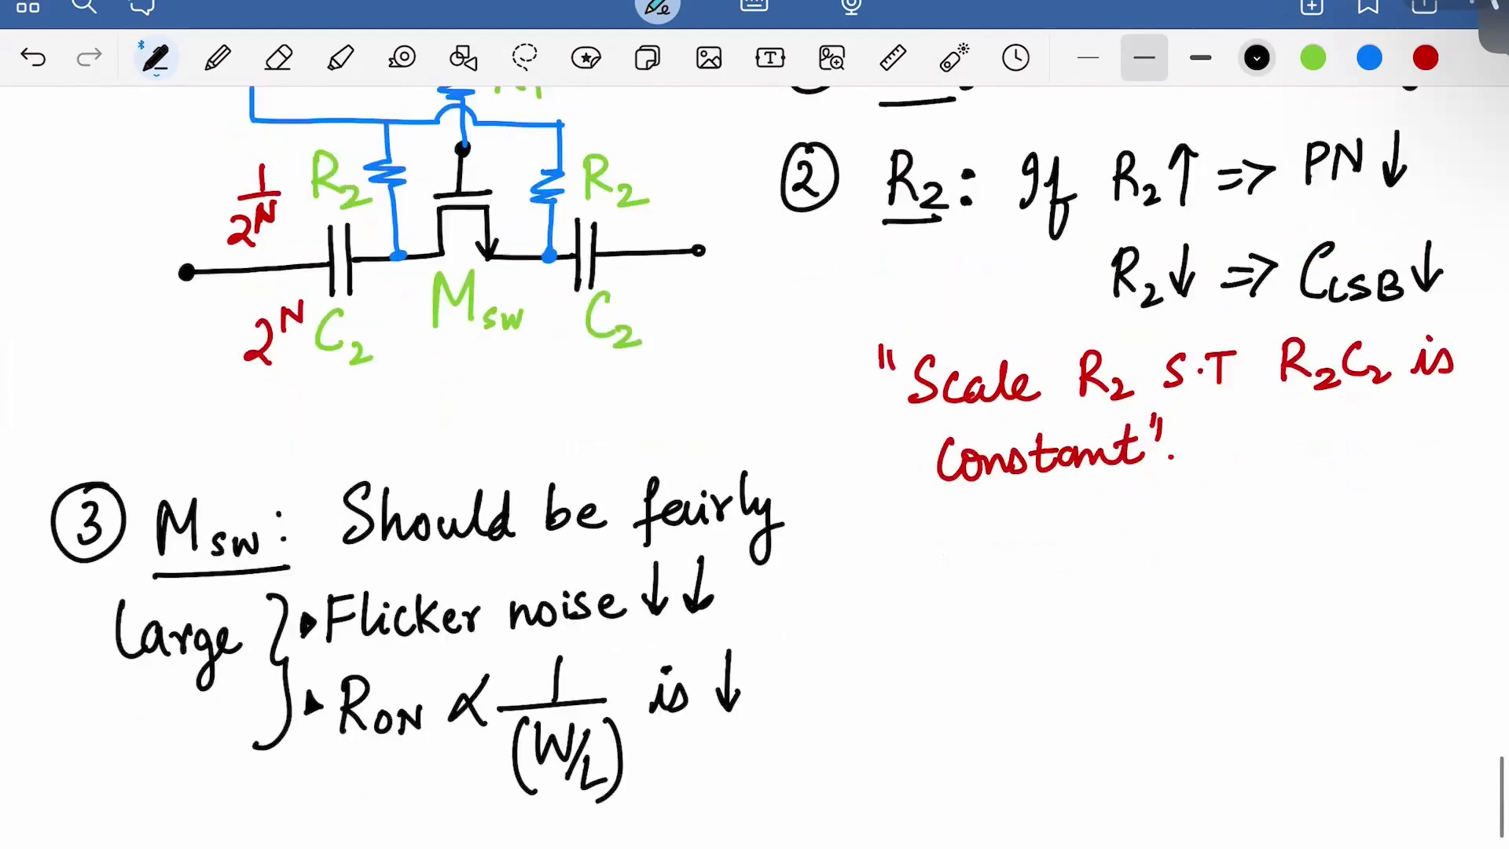
scroll(776, 467, "down", 5)
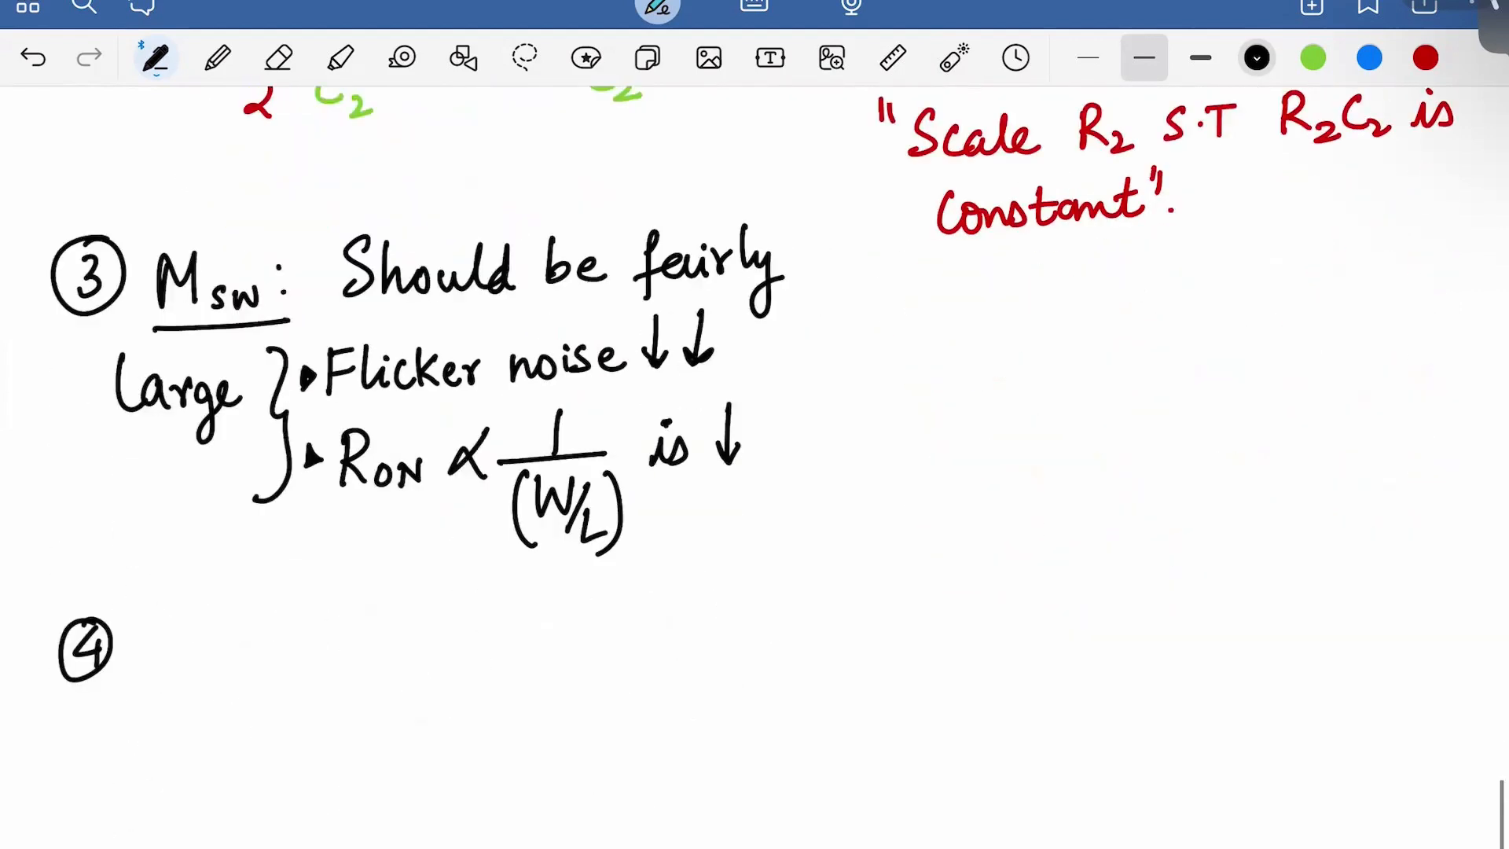
mouse_move(158, 637)
left_mouse_down()
mouse_move(158, 684)
mouse_move(214, 682)
left_mouse_up()
left_click_drag(224, 681, 244, 658)
left_click_drag(253, 663, 271, 655)
left_click_drag(161, 702, 275, 698)
left_click_drag(288, 646, 295, 651)
left_click(297, 686)
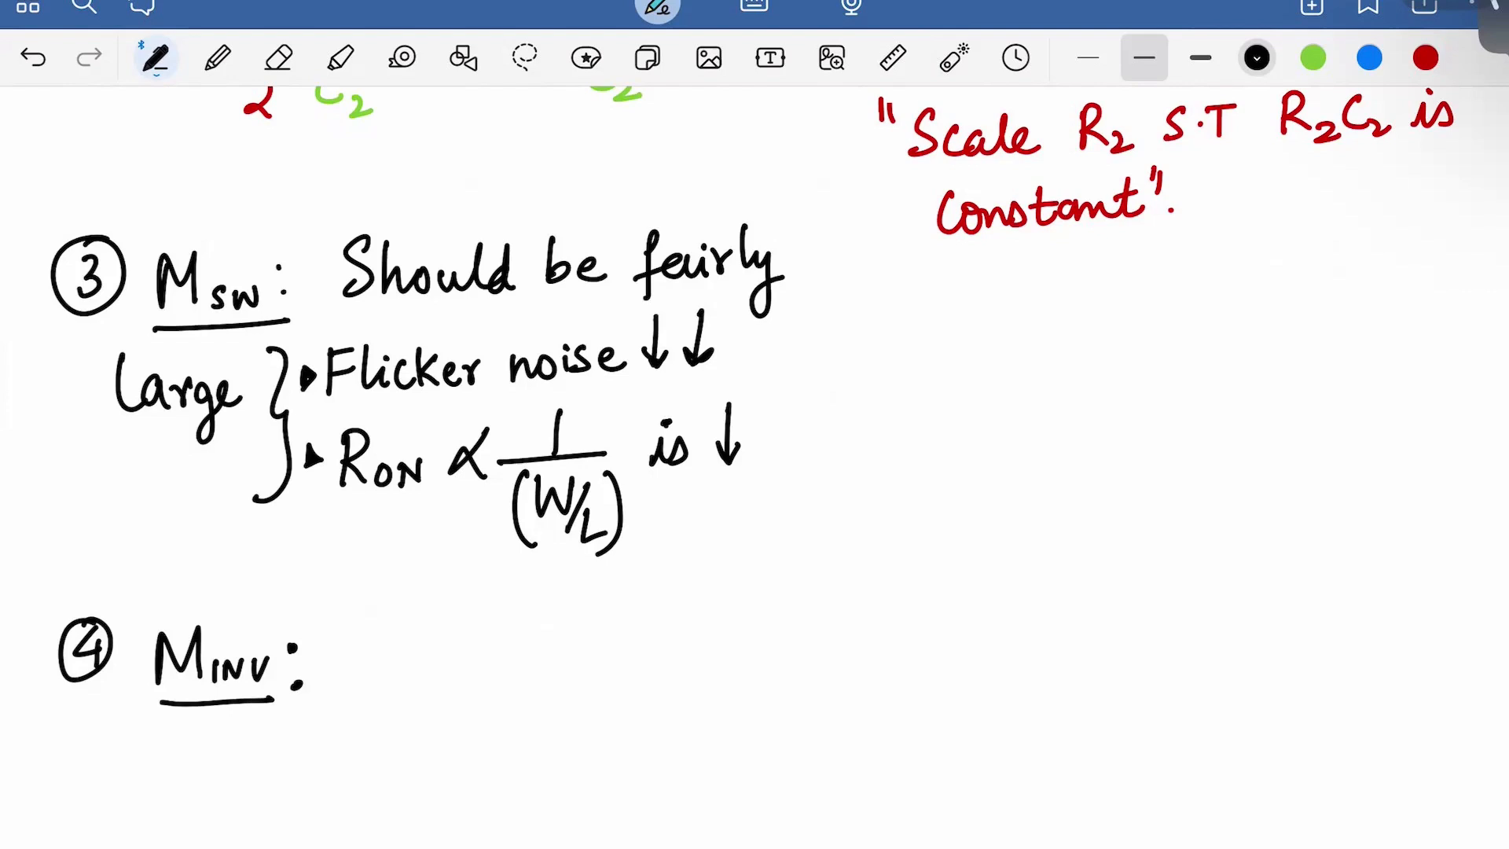
Write 'Wp/Wn ≈ 1.5' after M_INV in point 4
left_click_drag(360, 633, 407, 636)
mouse_move(415, 695)
left_mouse_down()
mouse_move(416, 678)
mouse_move(422, 705)
mouse_move(374, 767)
mouse_move(408, 732)
mouse_move(433, 756)
left_mouse_up()
left_click_drag(454, 692, 481, 682)
left_click_drag(460, 713, 481, 708)
left_click(534, 694)
mouse_move(513, 658)
left_mouse_down()
mouse_move(516, 698)
mouse_move(552, 695)
mouse_move(584, 659)
mouse_move(664, 674)
mouse_move(718, 665)
mouse_move(736, 682)
left_mouse_up()
Add 'close to min. size.' after the width ratio
left_click(745, 646)
mouse_move(741, 662)
left_mouse_down()
mouse_move(743, 681)
mouse_move(786, 681)
left_mouse_up()
left_click(800, 675)
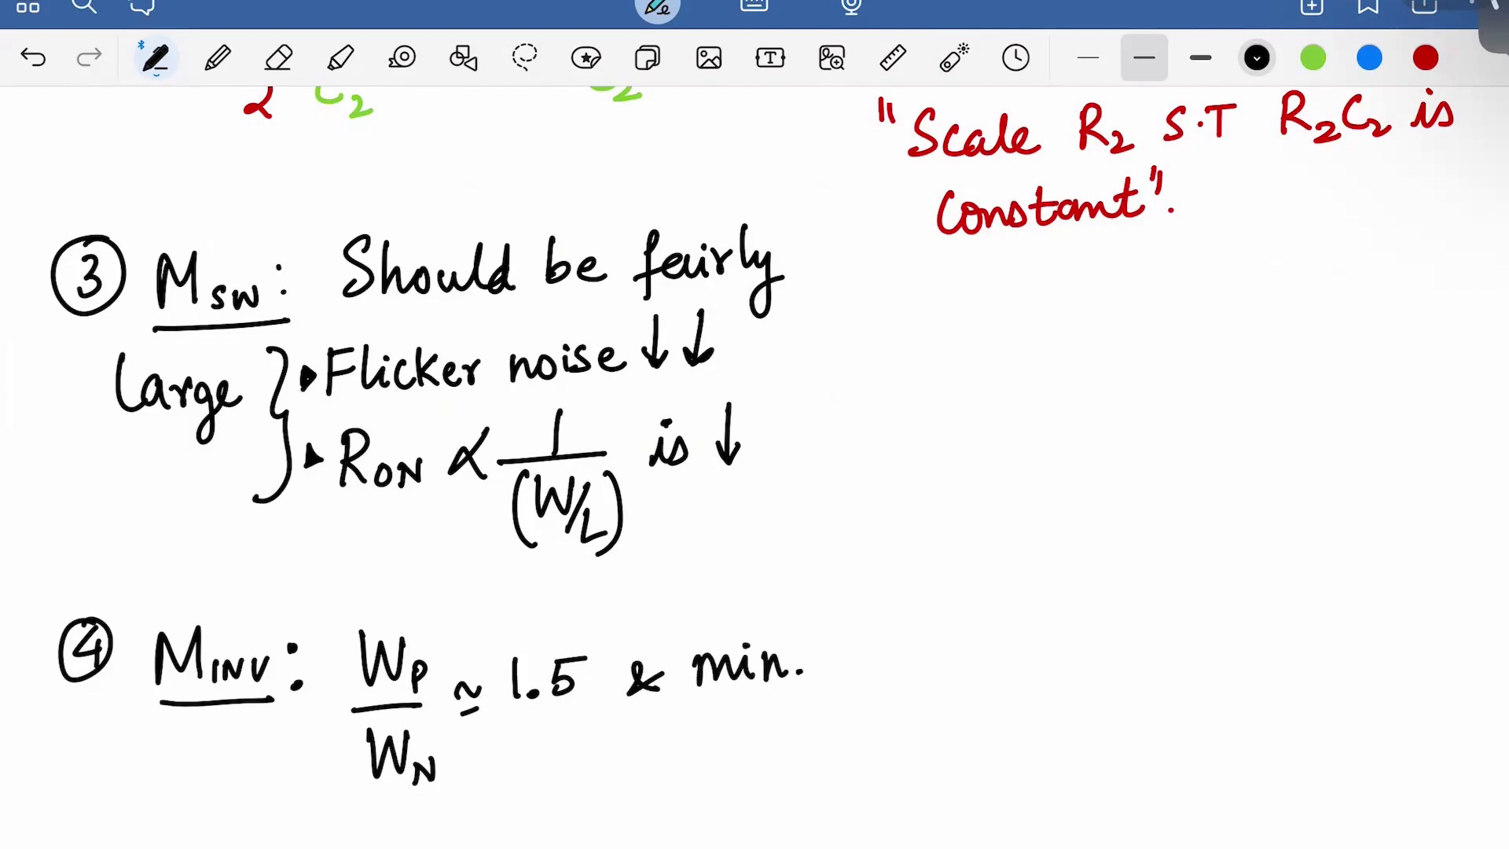
left_click_drag(721, 603, 722, 633)
left_click_drag(739, 590, 750, 620)
mouse_move(774, 609)
left_mouse_down()
mouse_move(764, 628)
mouse_move(824, 625)
left_mouse_up()
left_click_drag(808, 606, 826, 605)
left_click_drag(829, 606, 847, 609)
left_click_drag(720, 706, 704, 737)
mouse_move(731, 717)
left_mouse_down()
mouse_move(756, 759)
mouse_move(767, 727)
left_mouse_up()
left_click(736, 705)
mouse_move(772, 719)
left_mouse_down()
mouse_move(786, 708)
mouse_move(799, 731)
left_mouse_up()
left_click(824, 728)
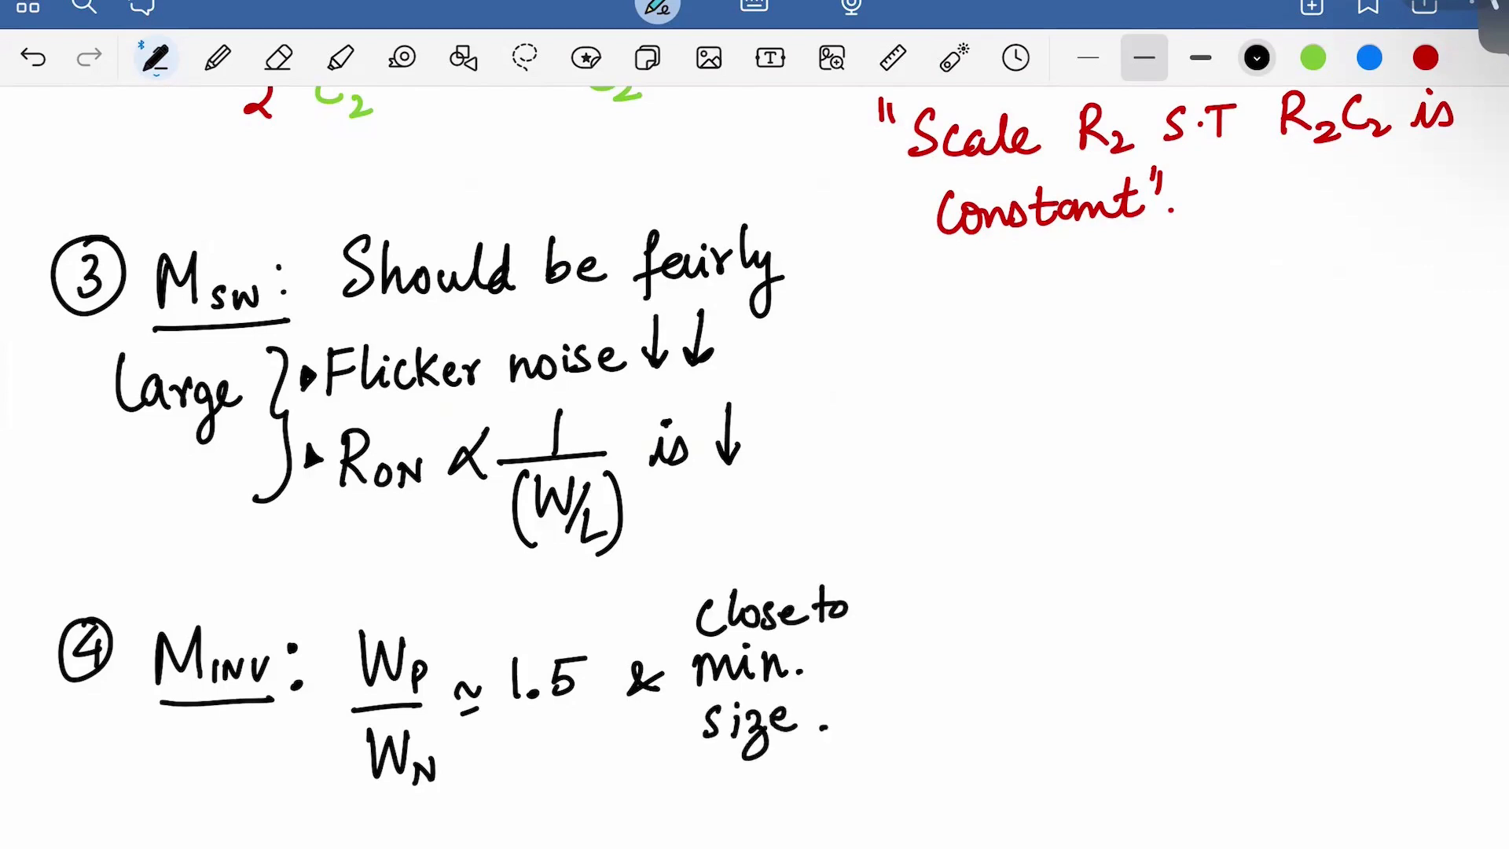
Draw a horizontal dividing line across the page below point 4
scroll(755, 425, "down", 2)
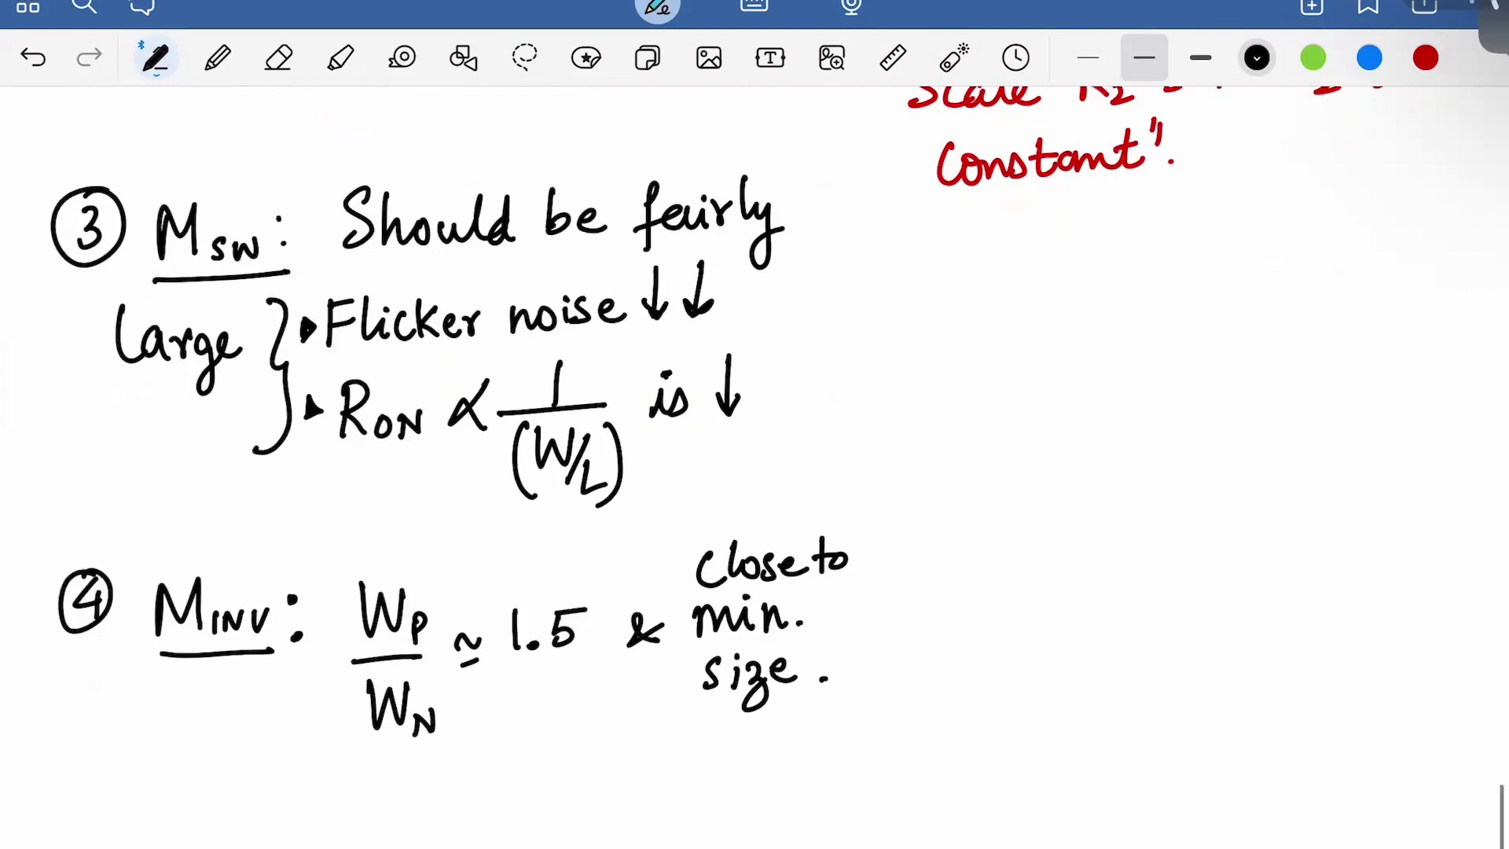
scroll(755, 425, "up", 3)
scroll(754, 424, "up", 5)
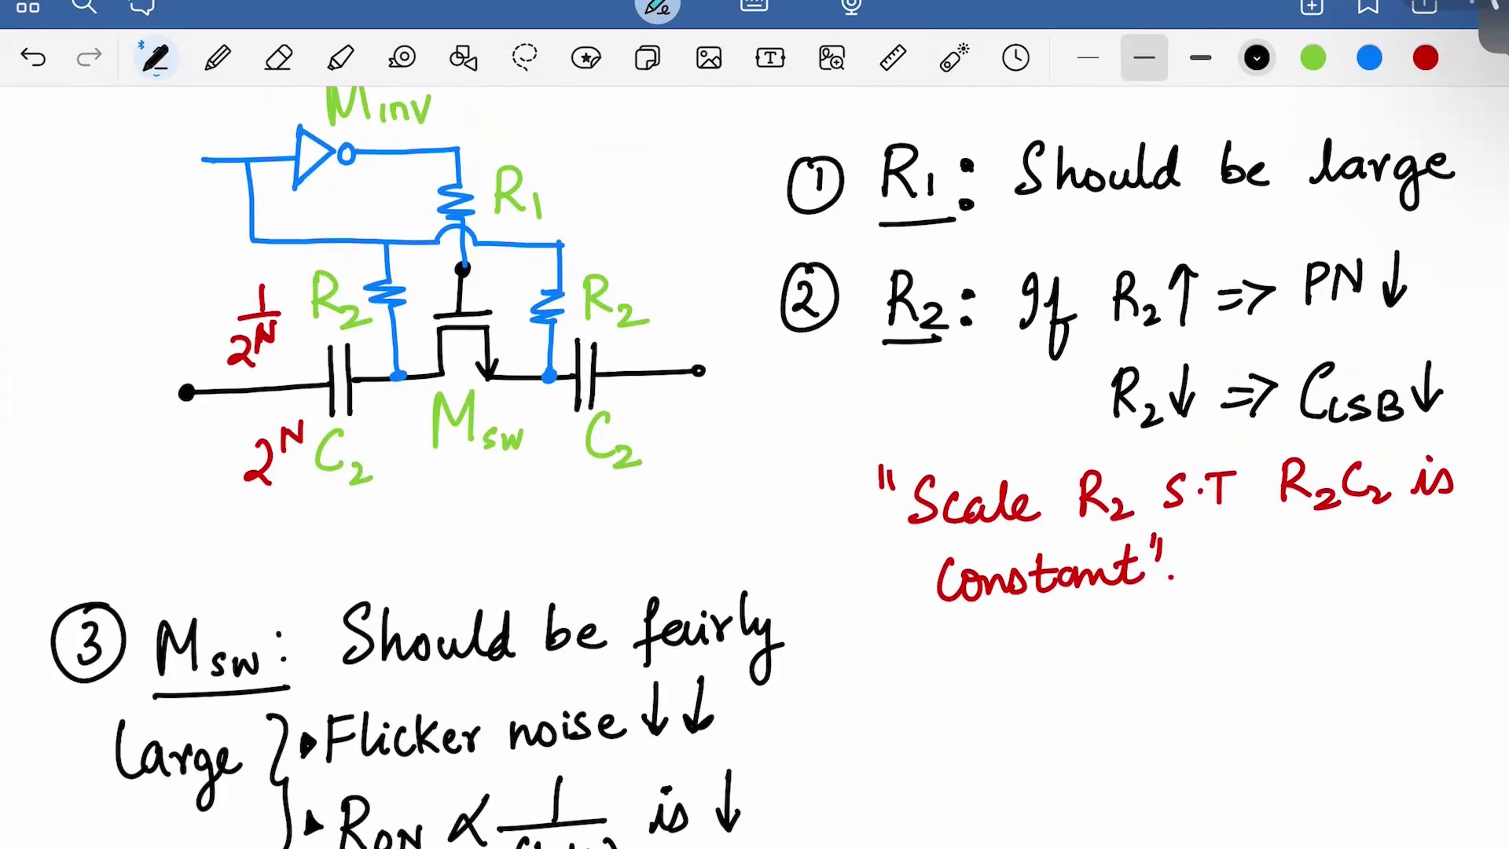
scroll(755, 425, "down", 5)
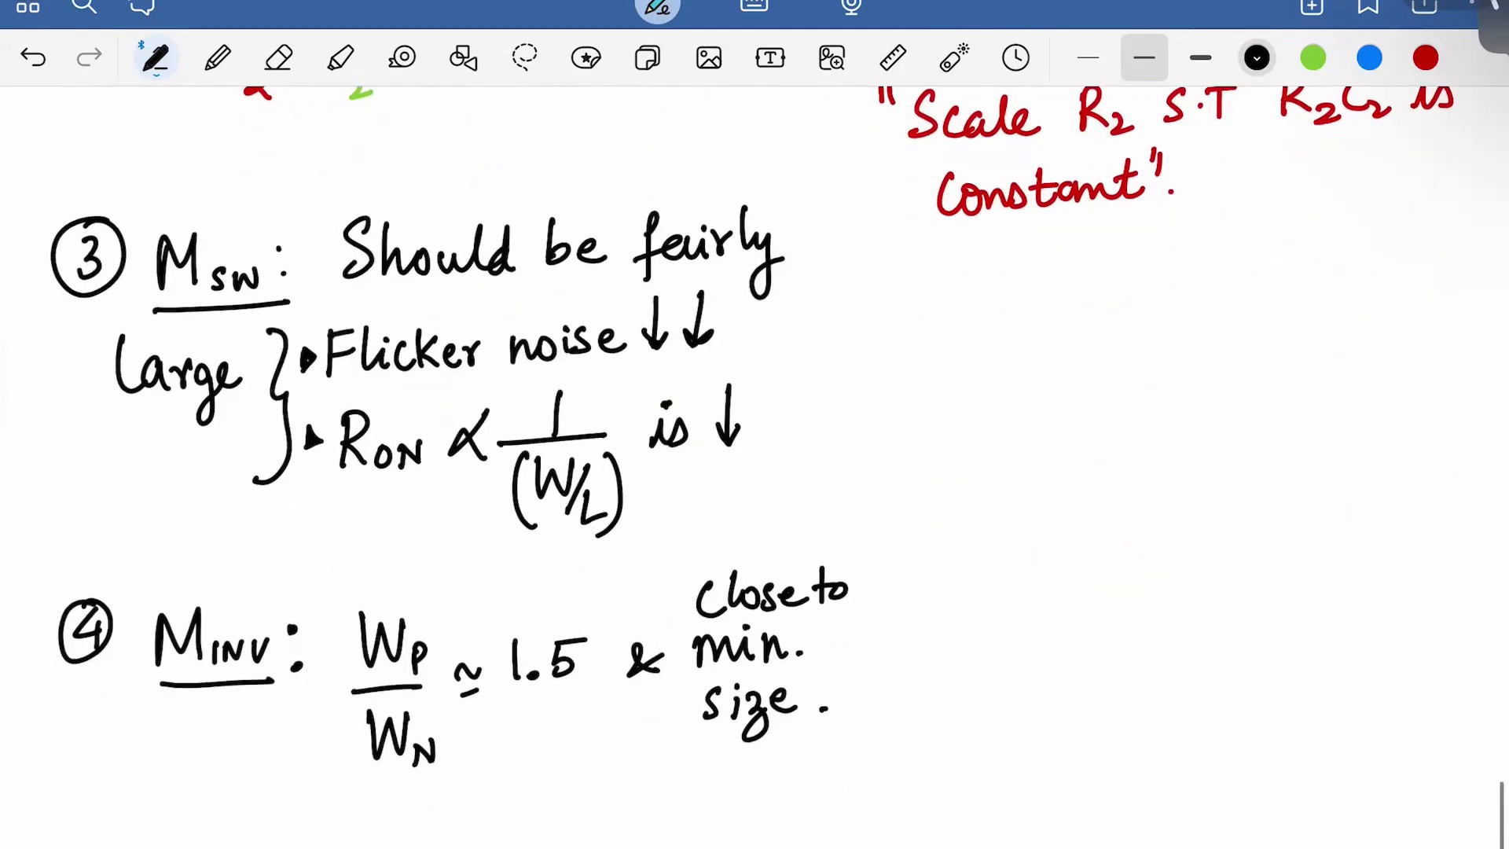
scroll(755, 424, "down", 1)
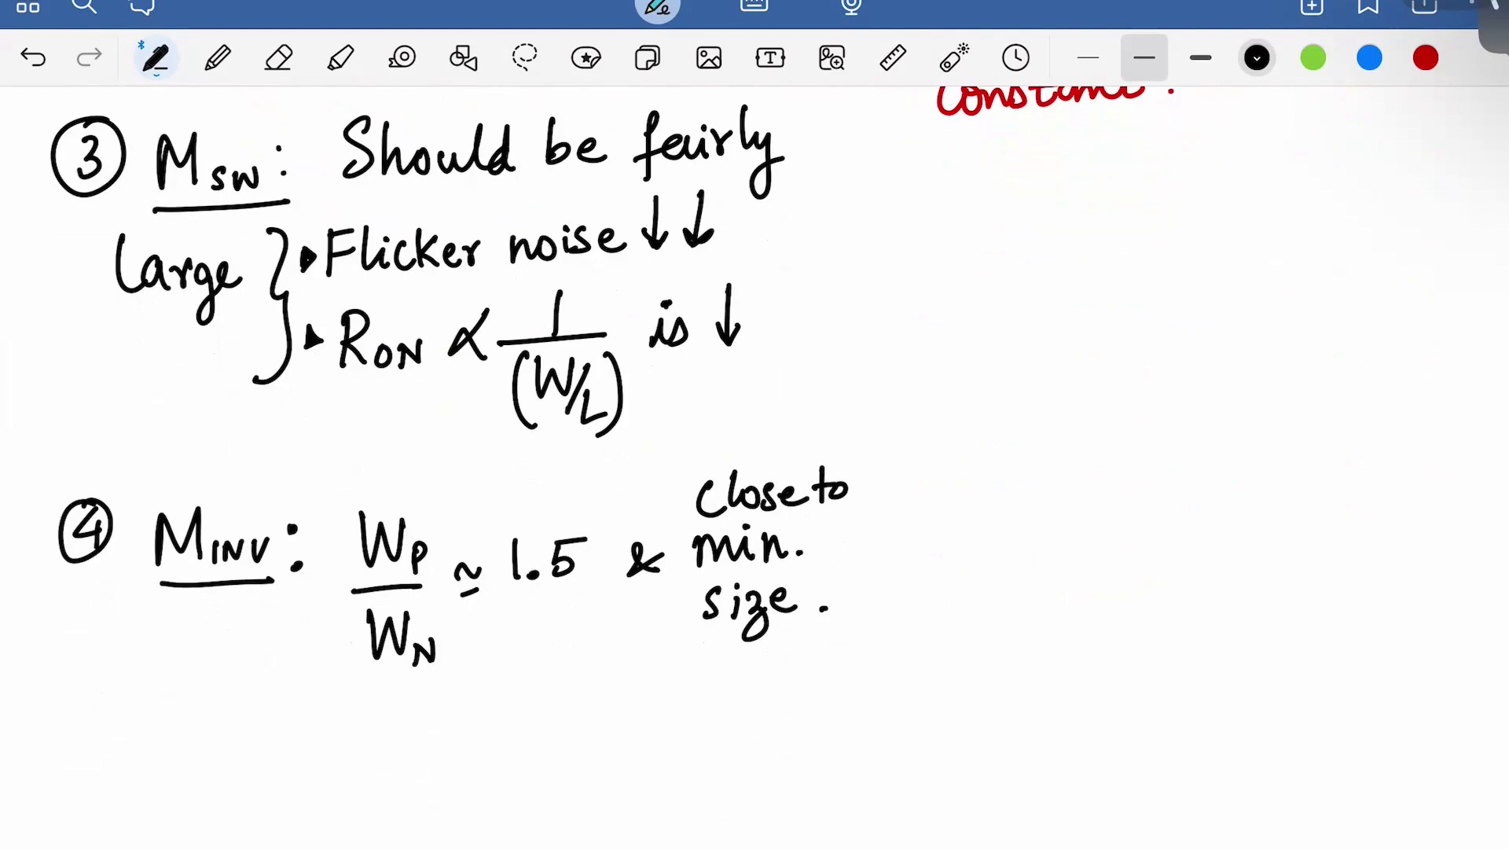
scroll(754, 425, "down", 3)
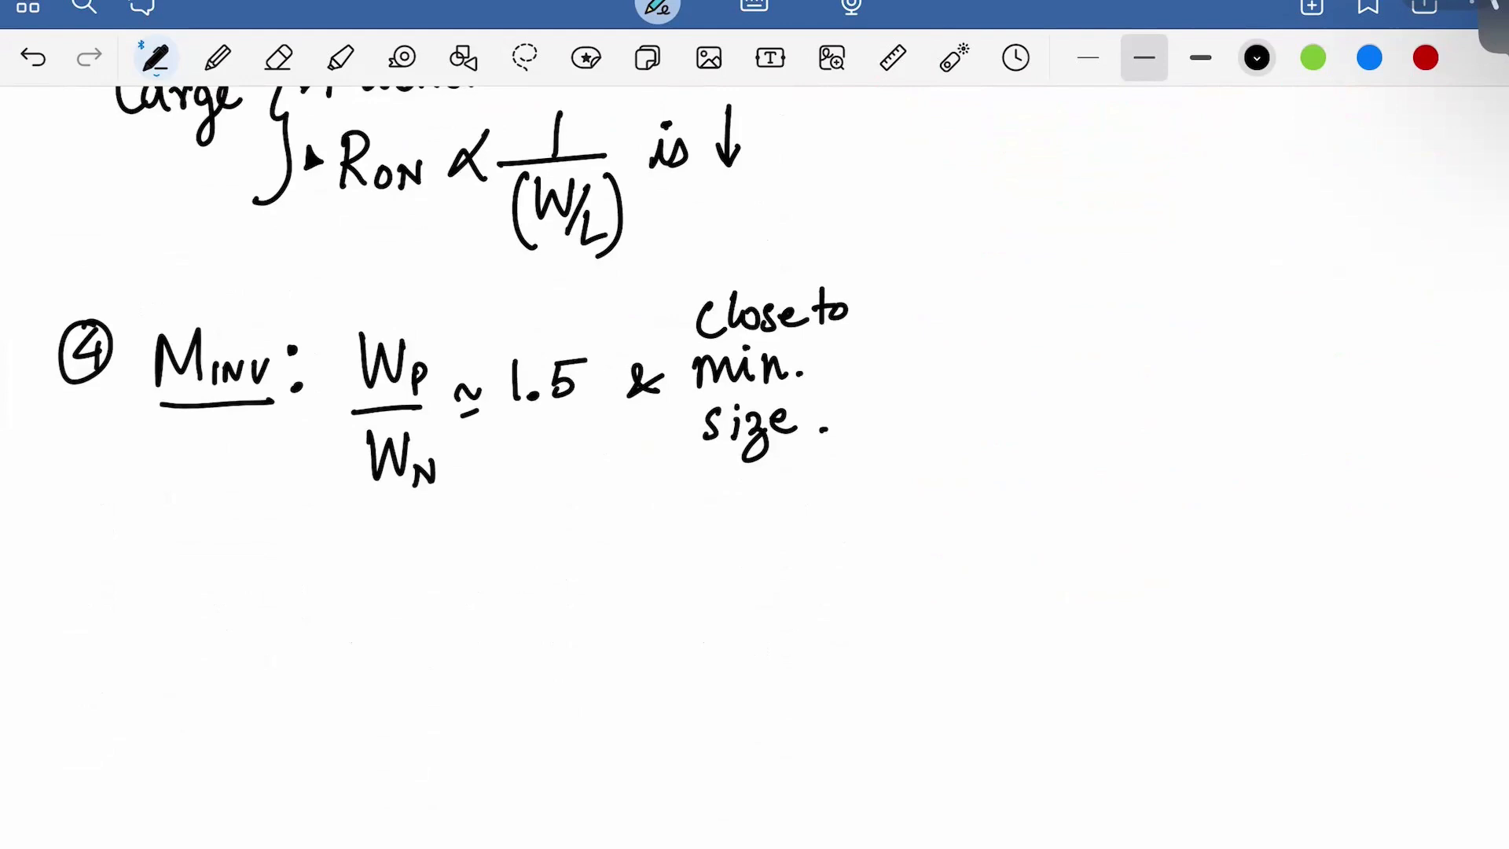
left_click_drag(4, 564, 1489, 532)
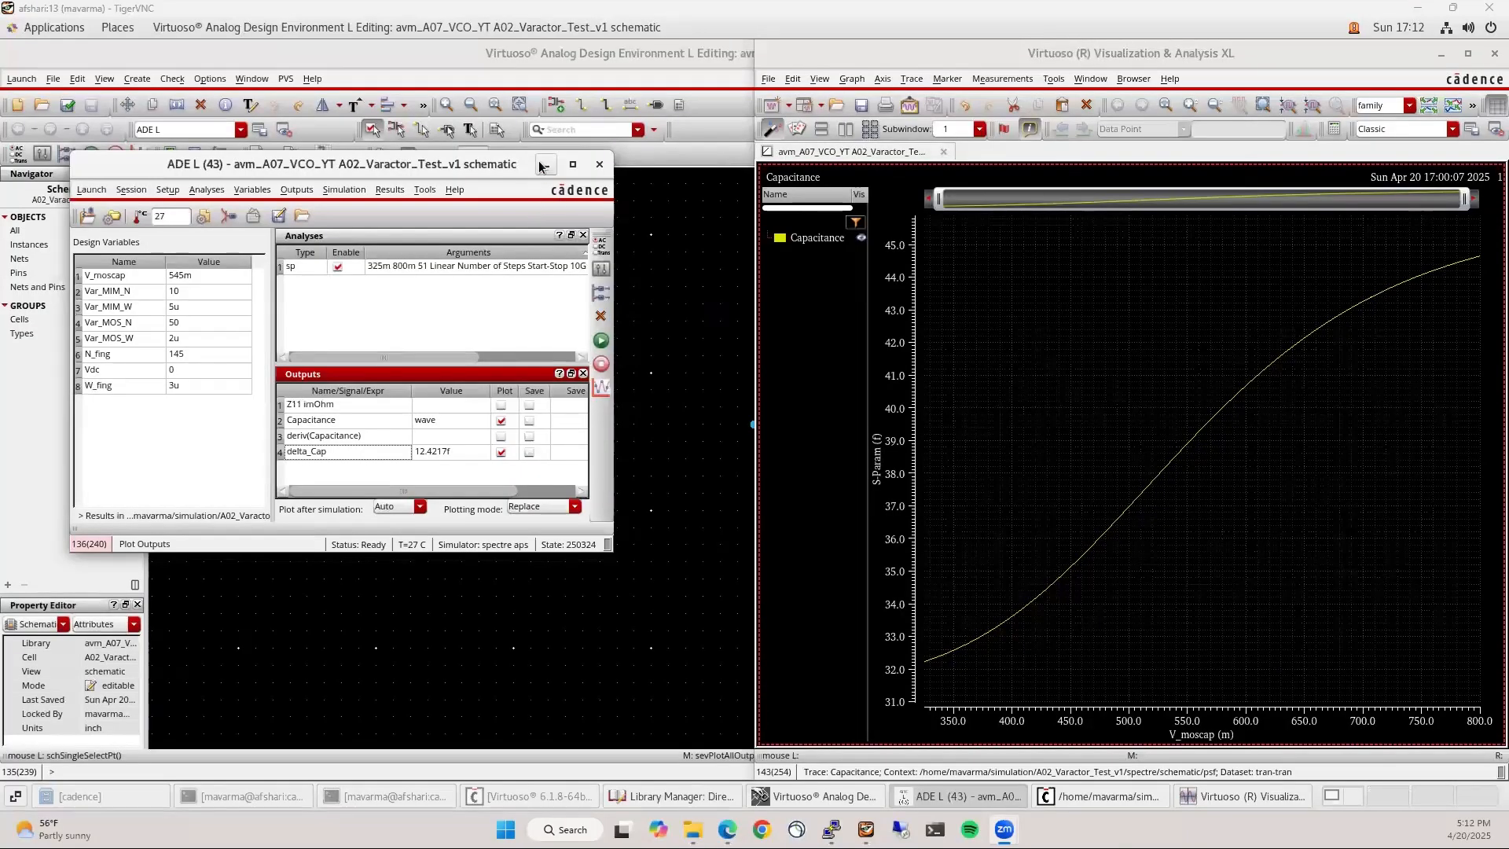
Set aside the simulation window and bring the Library Manager forward
left_click(546, 164)
left_click(576, 502)
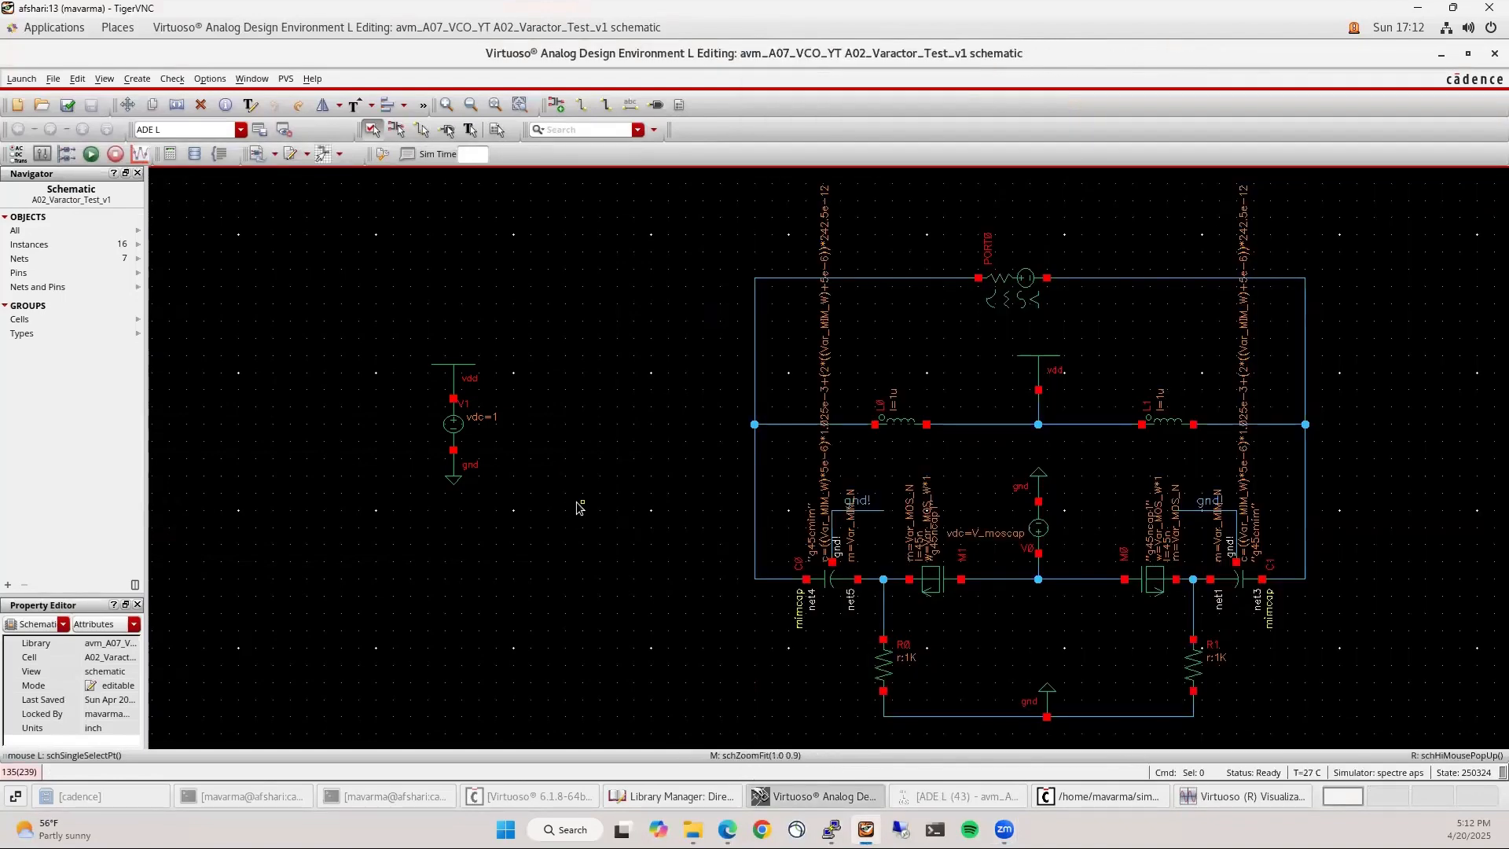
left_click(679, 796)
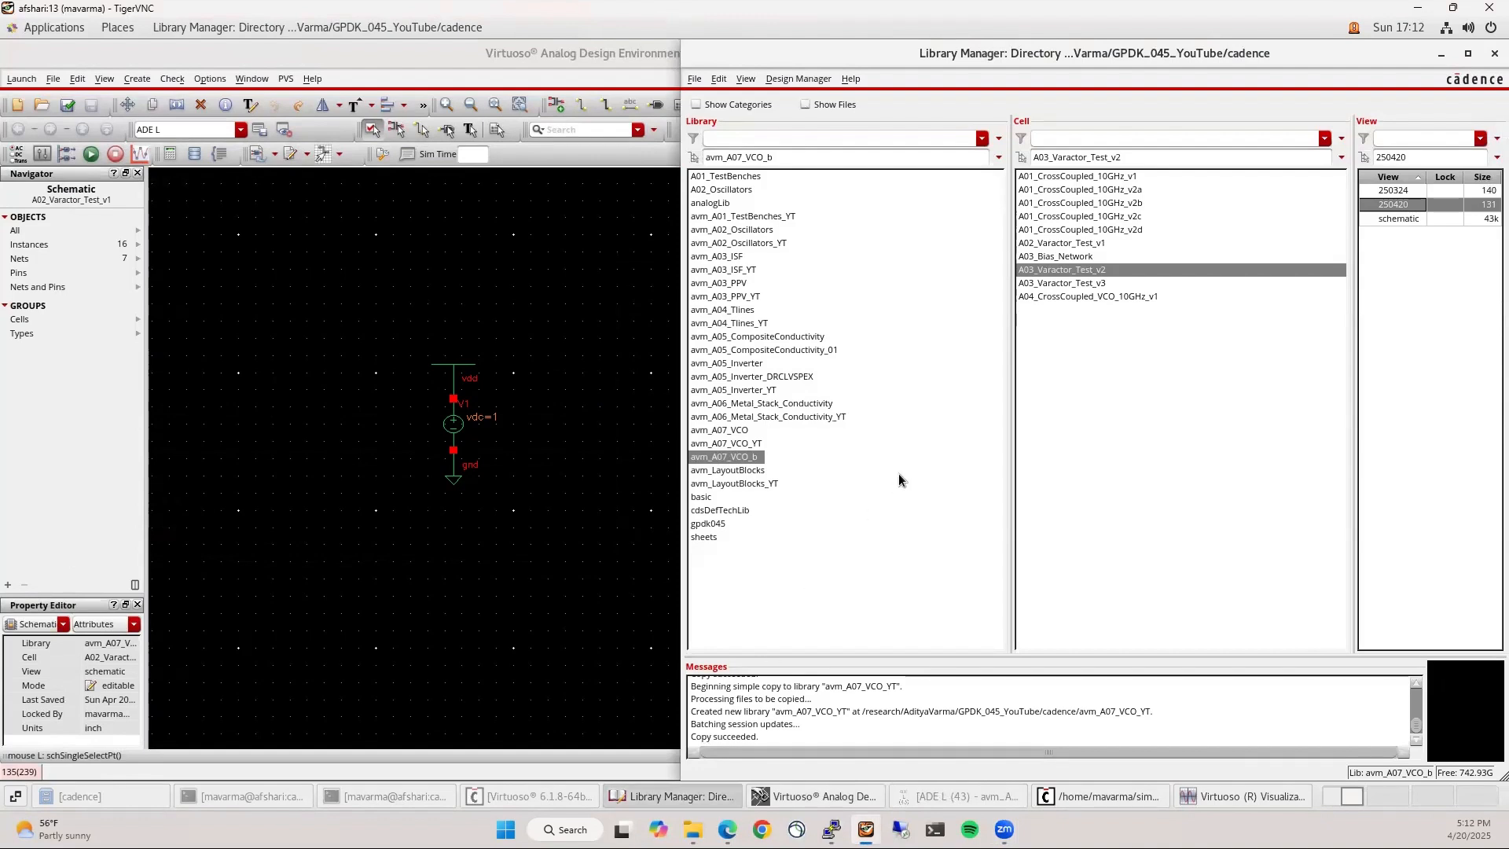
Copy A03_Bias_Network into avm_A07_VCO_YT, accepting the warning, and select its schematic view
left_click(1066, 260)
right_click(1065, 260)
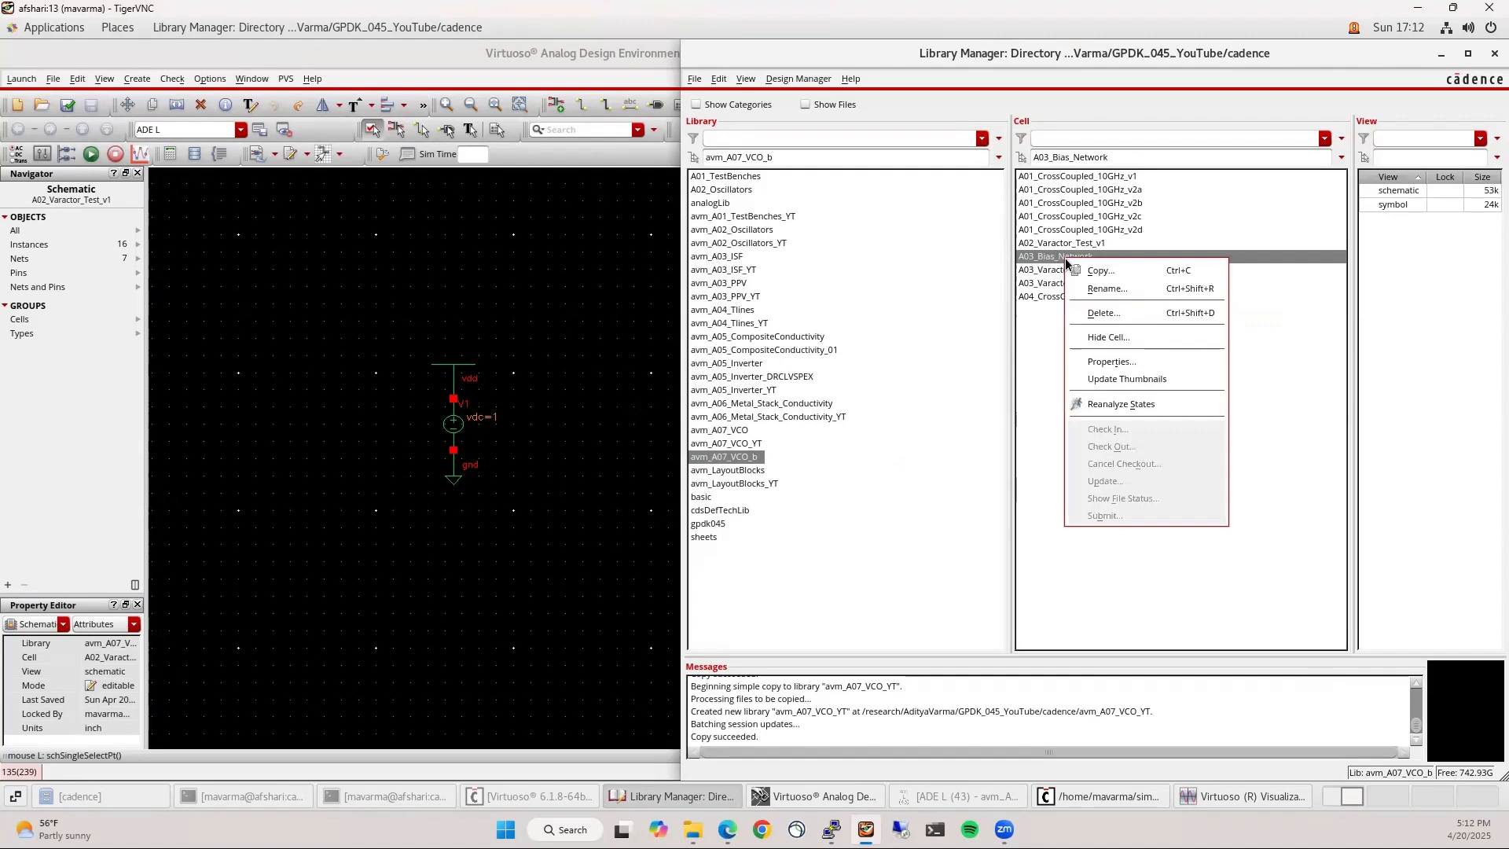
left_click(1073, 270)
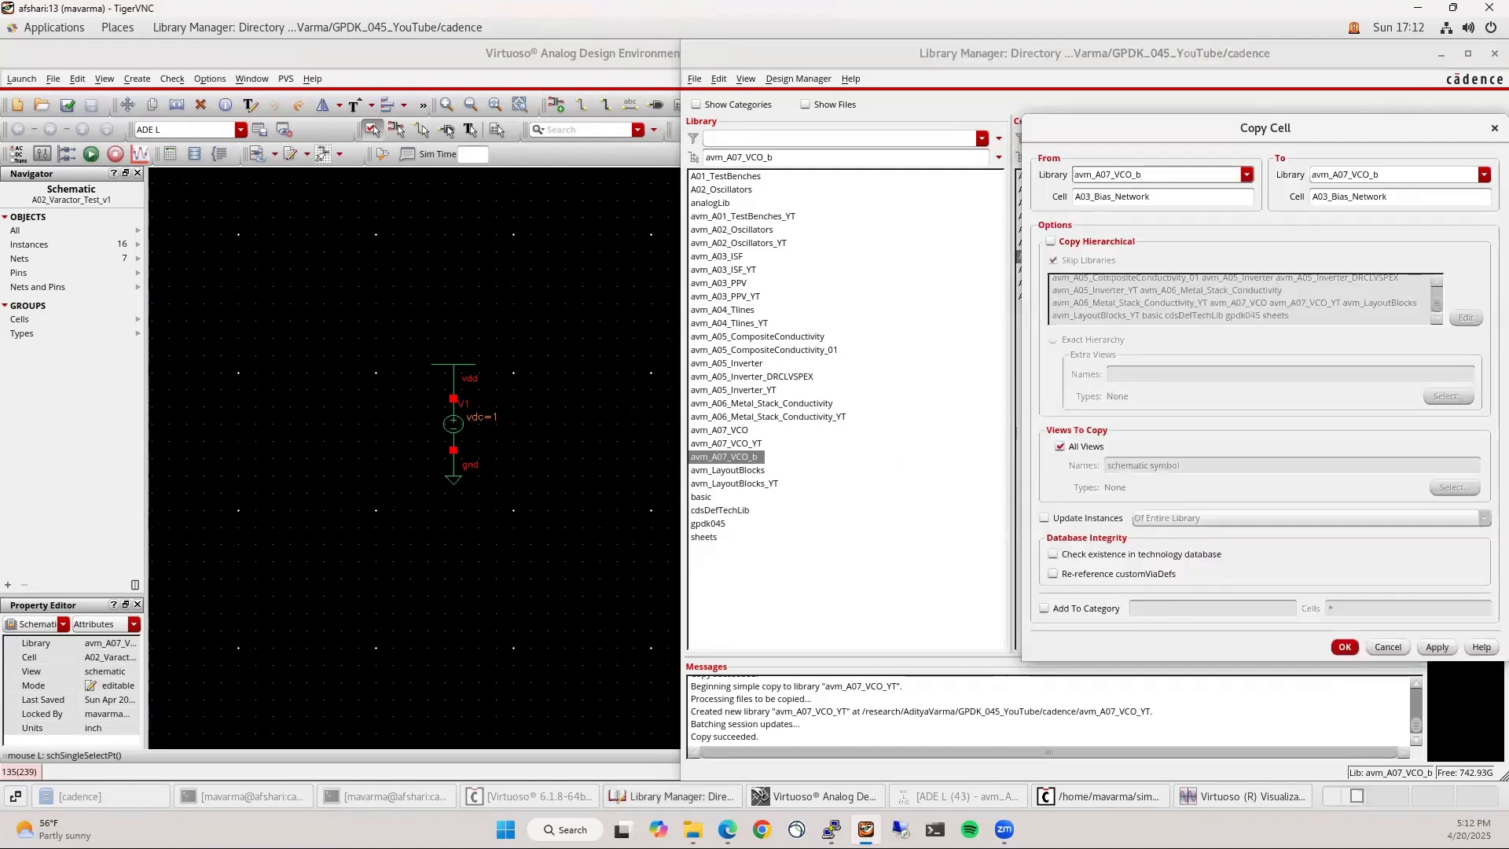
left_click(1483, 175)
left_click(1398, 277)
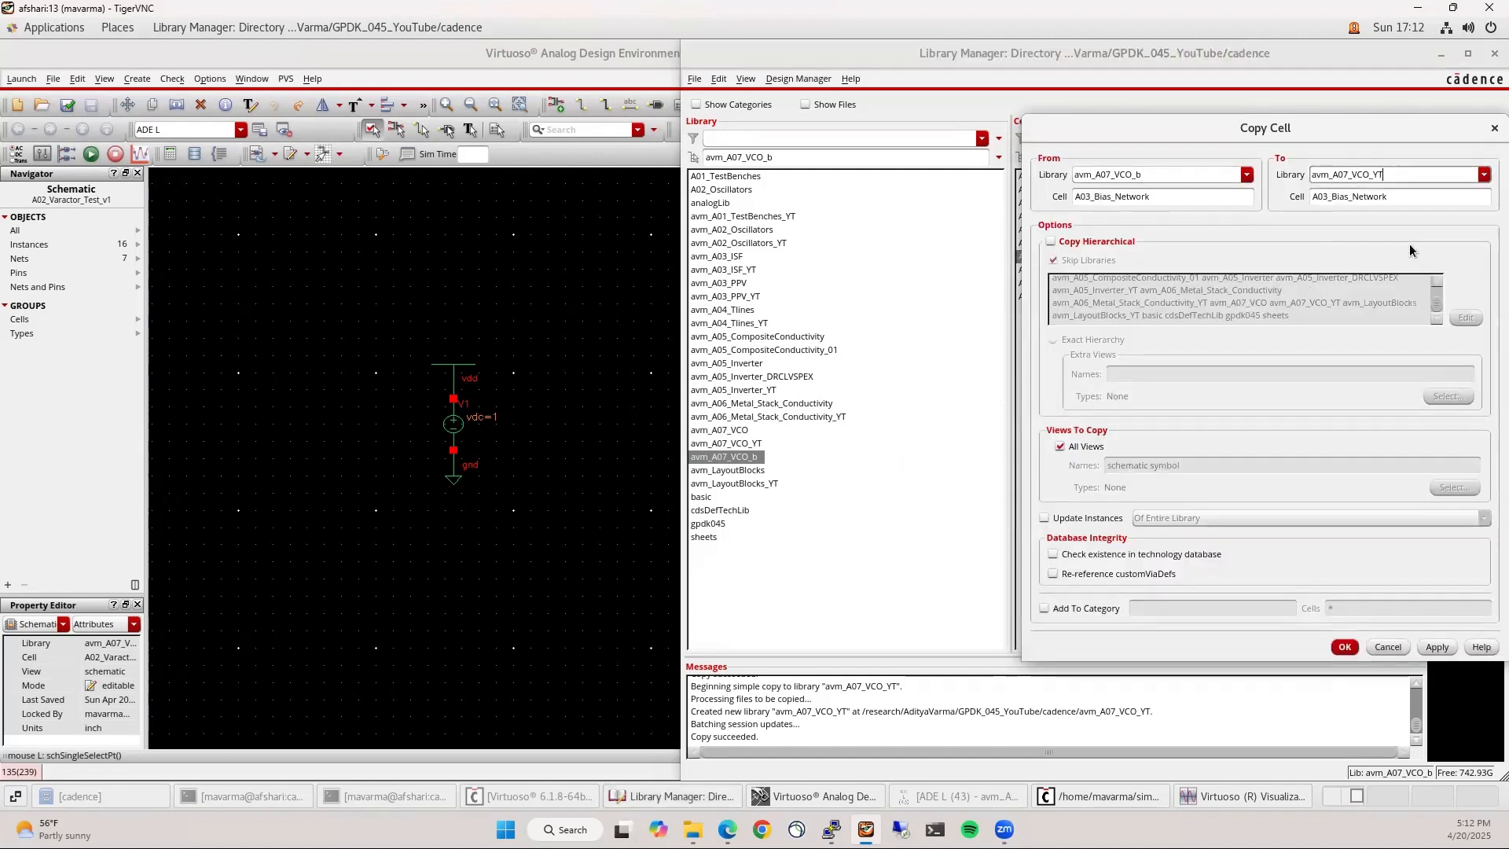
left_click(1345, 647)
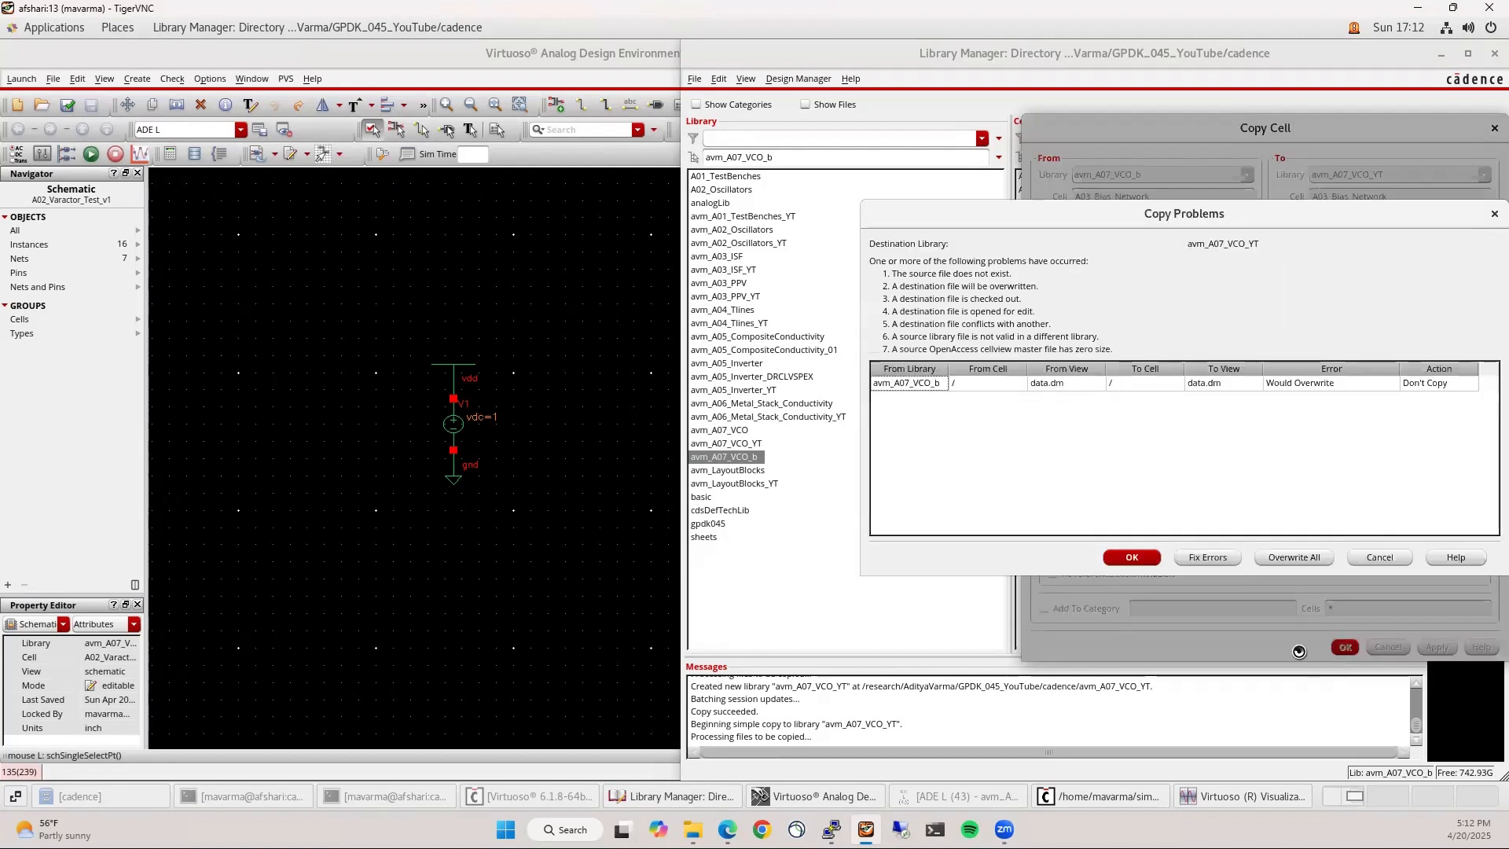
left_click(1132, 557)
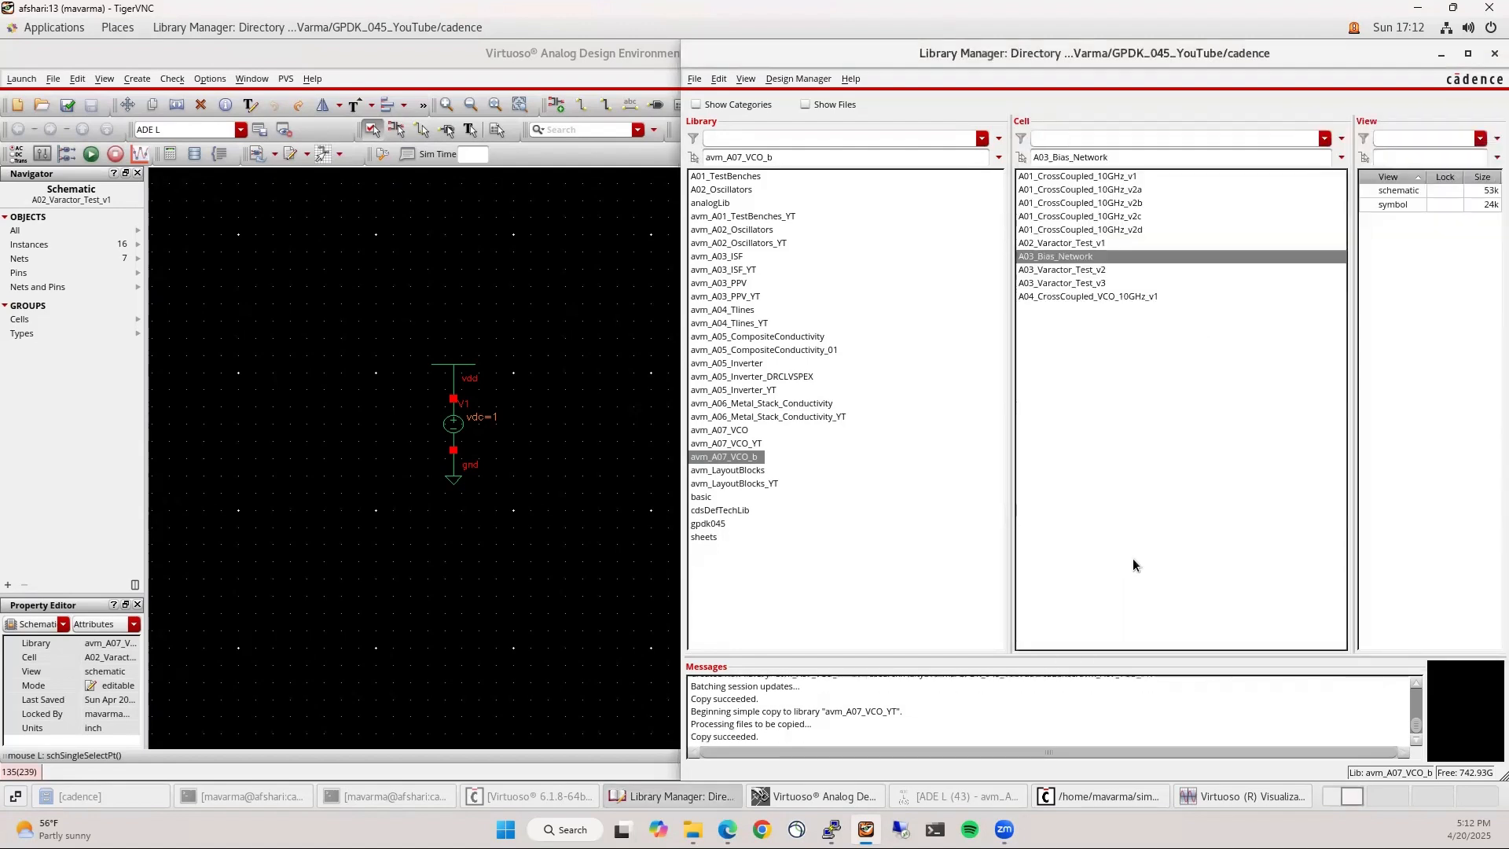
left_click(749, 445)
left_click(1396, 190)
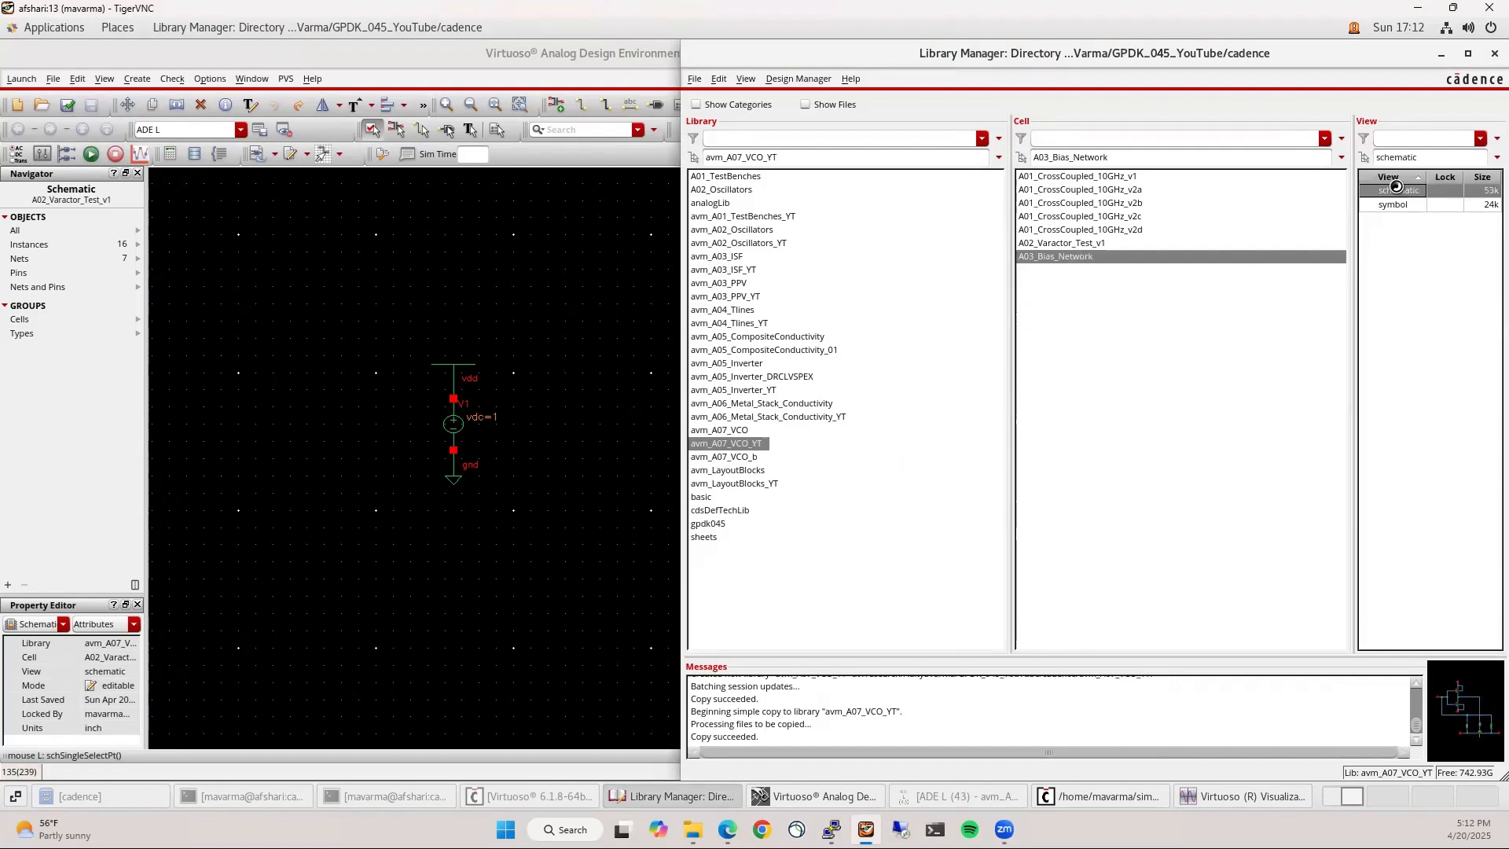
Open the copied A03_Bias_Network schematic and look over the whole circuit
double_click(602, 96)
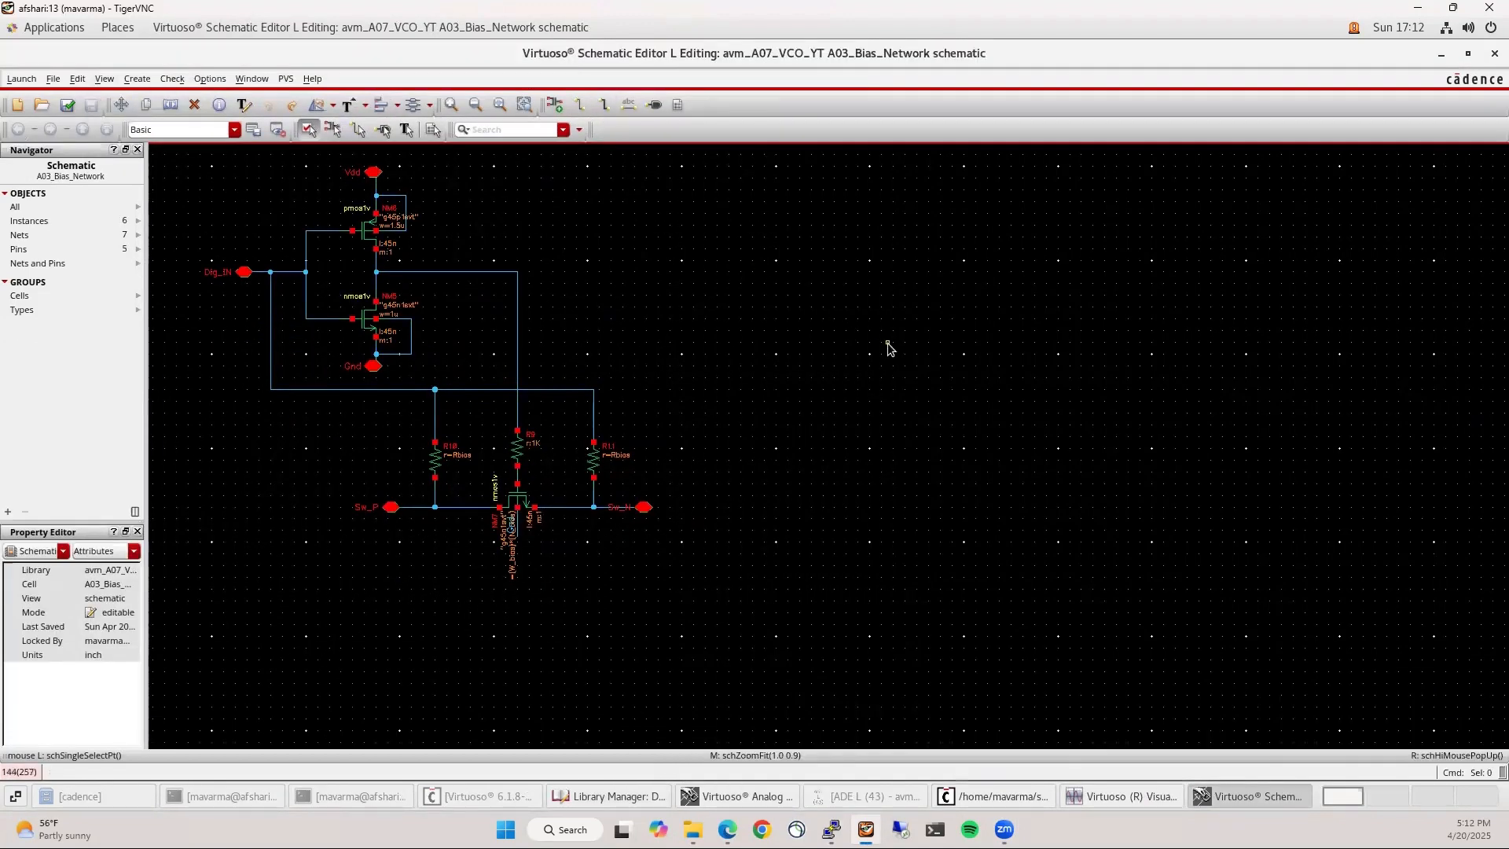
middle_click(889, 347)
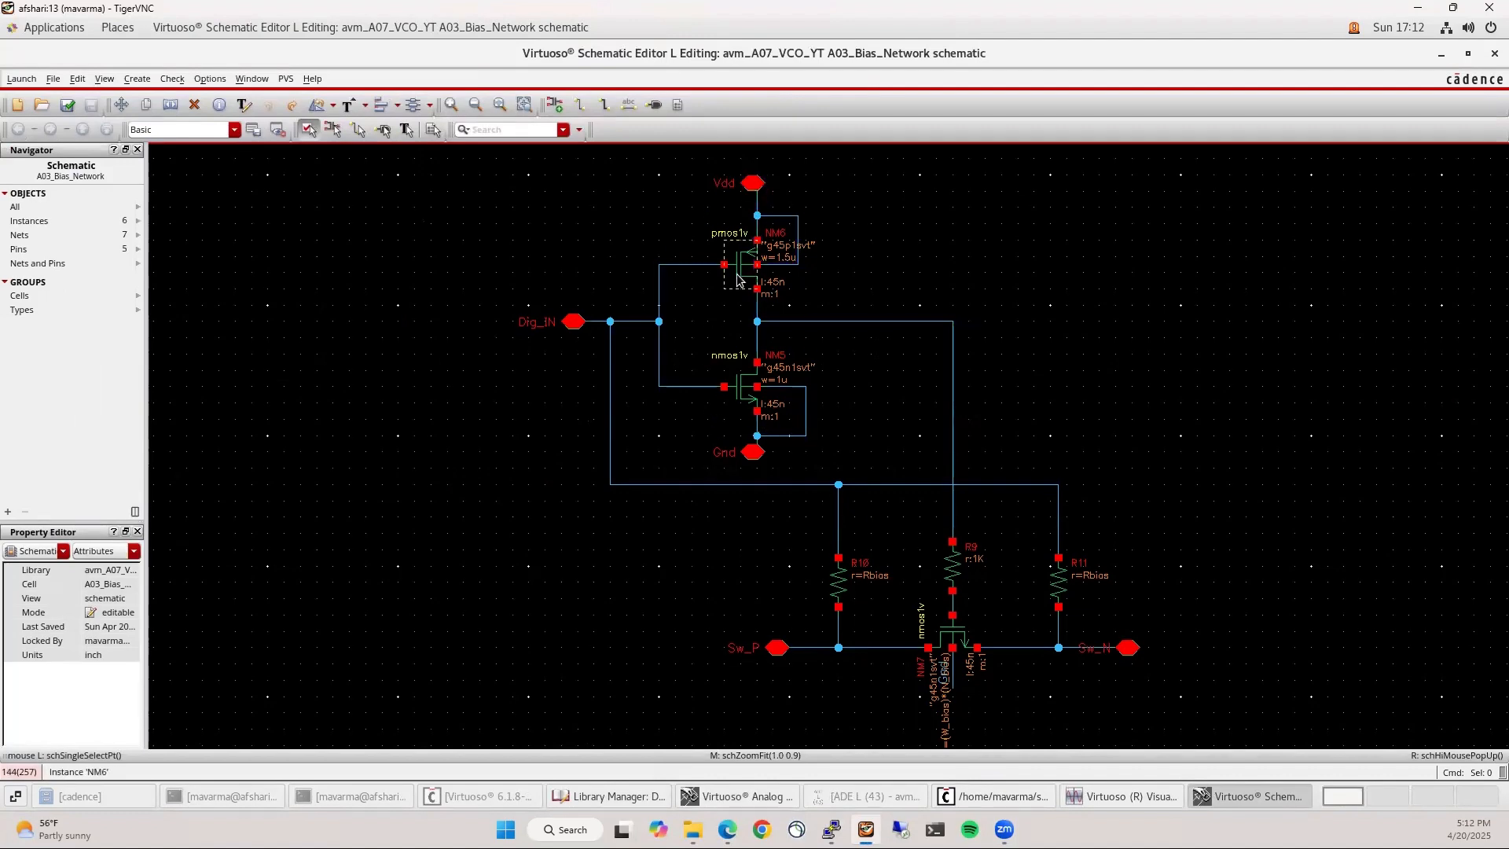
scroll(775, 264, "up", 1, "ctrl")
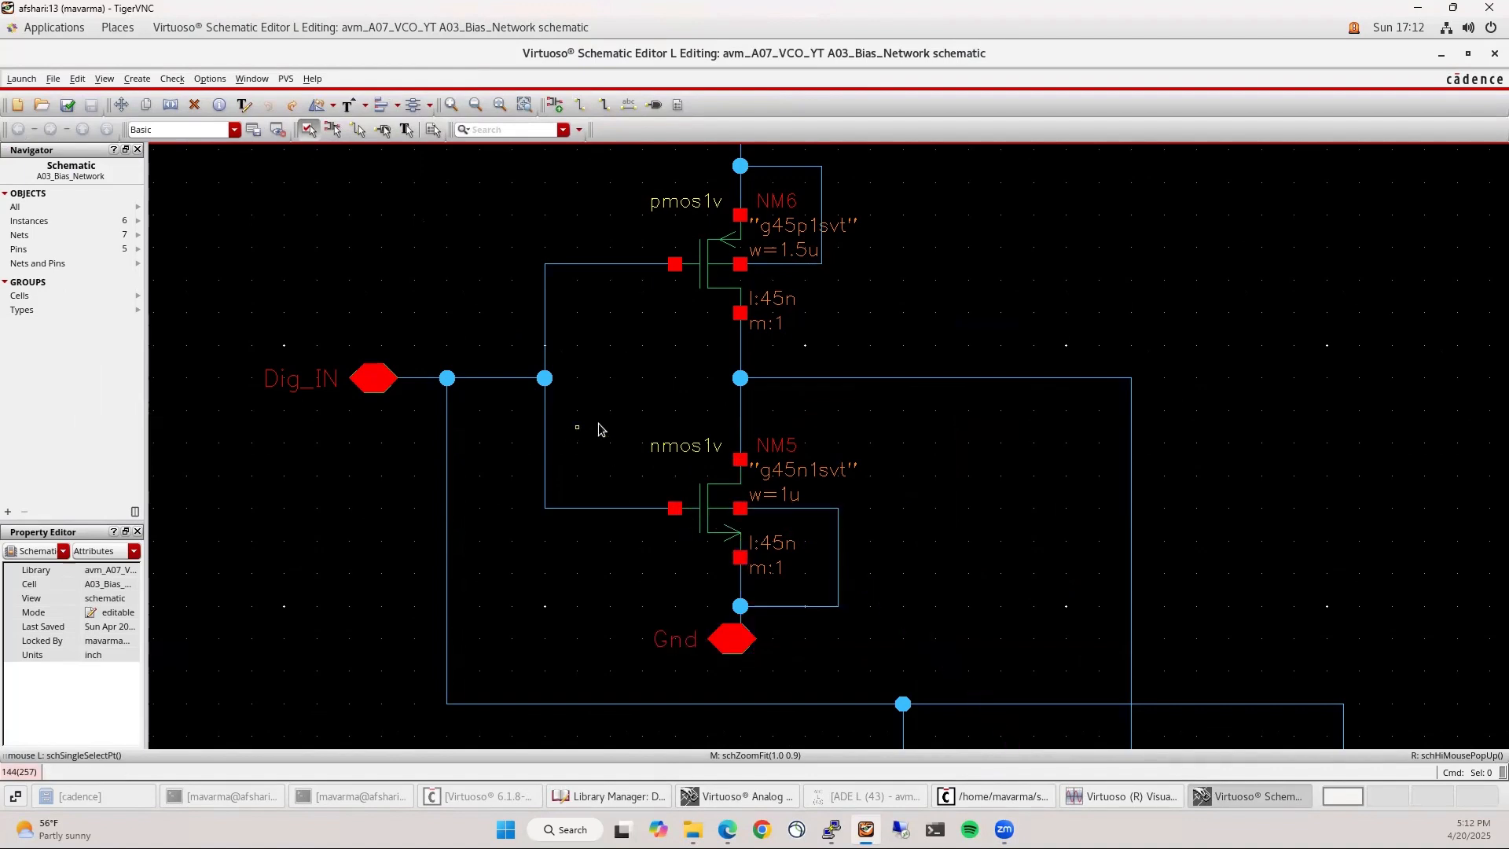
scroll(616, 292, "down", 1)
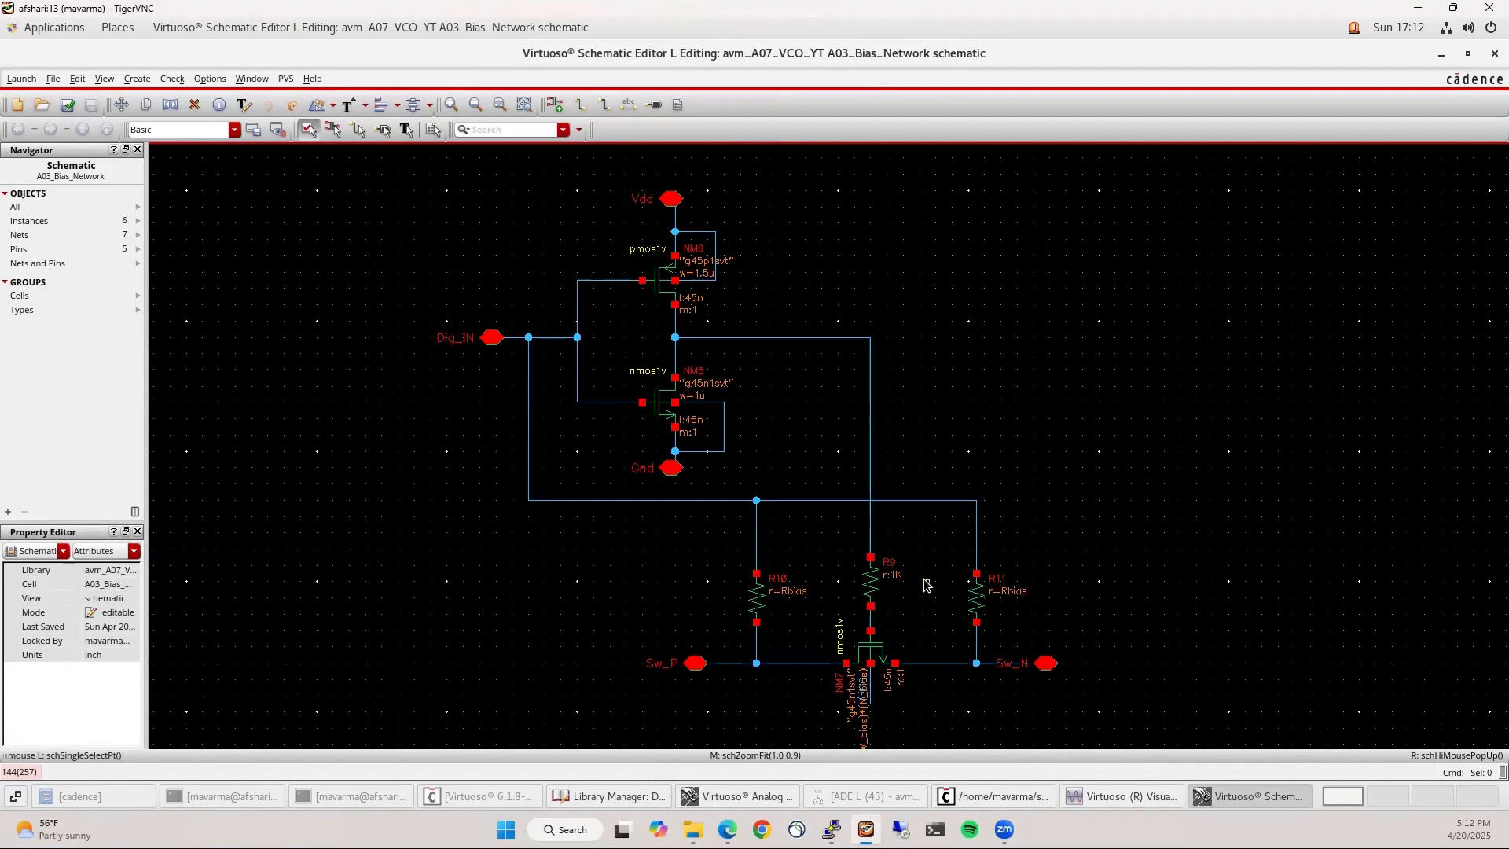
scroll(794, 441, "down", 1)
scroll(812, 534, "up", 1)
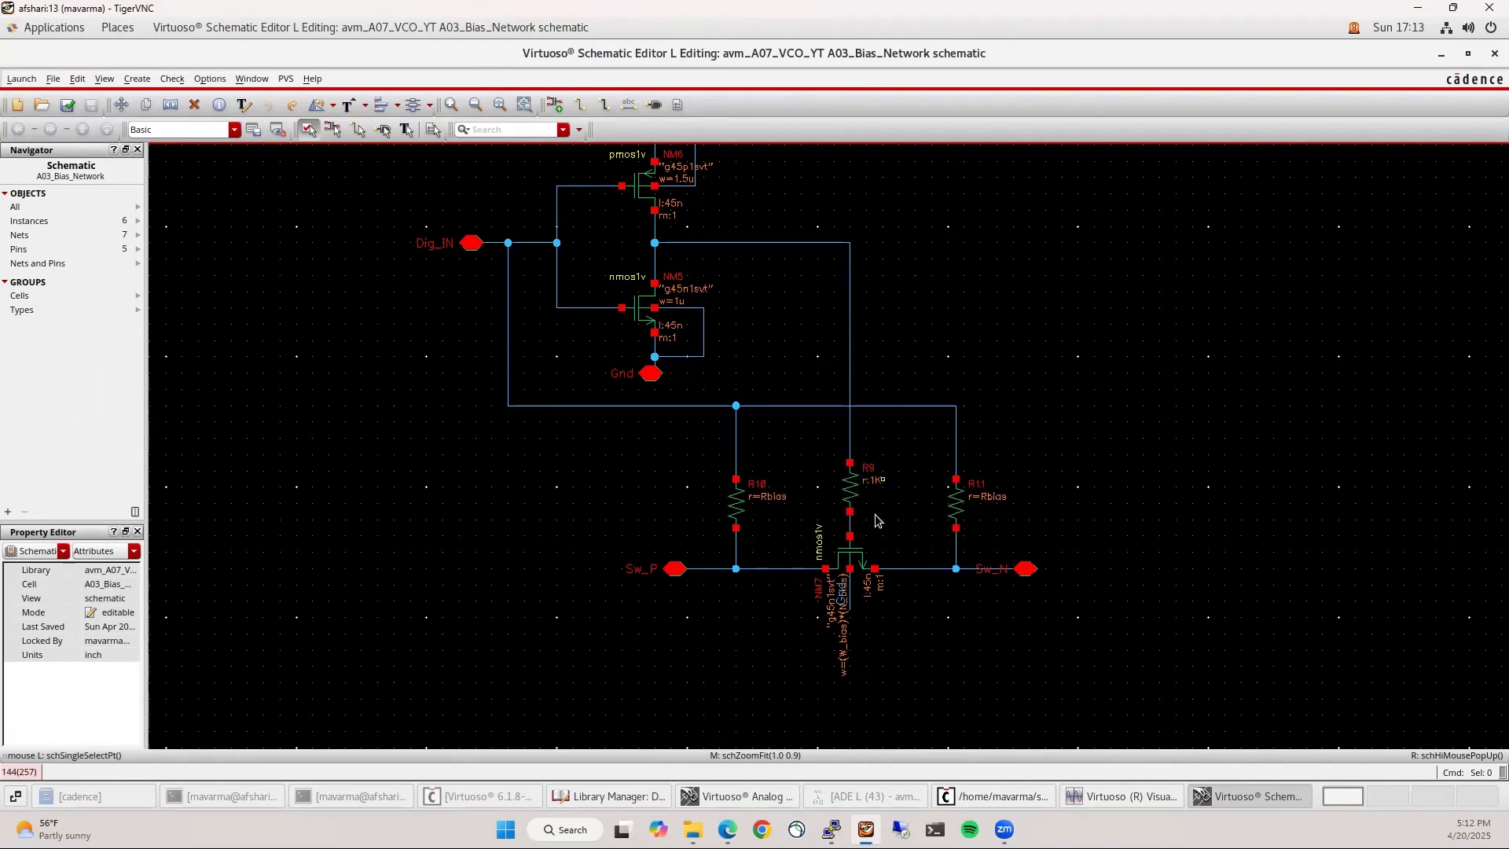
Review NM7's properties unchanged, then check, save and close the schematic
left_click(856, 558)
key("q")
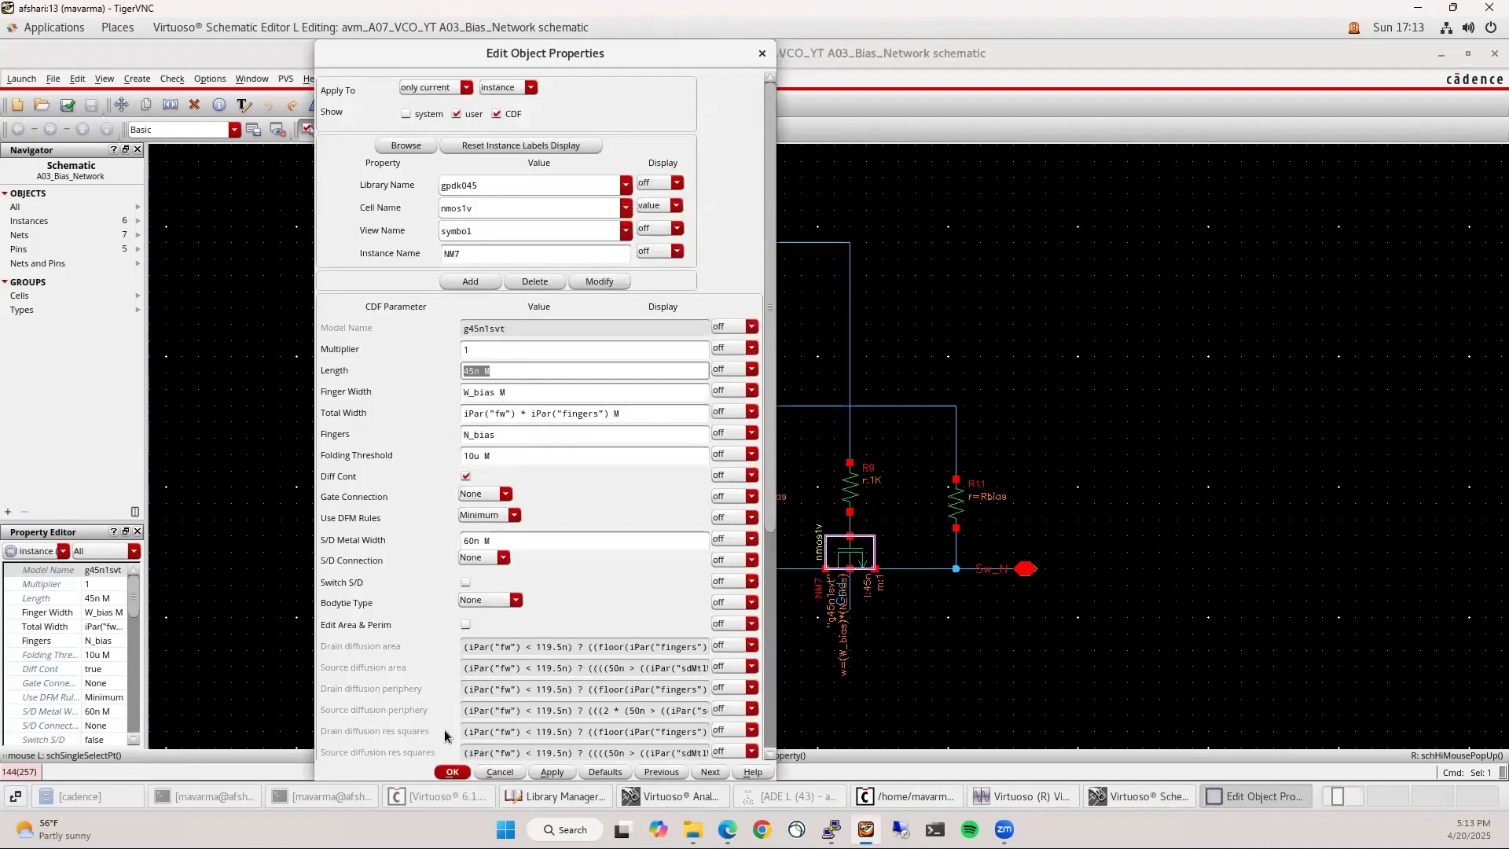
left_click(454, 773)
left_click(1028, 677)
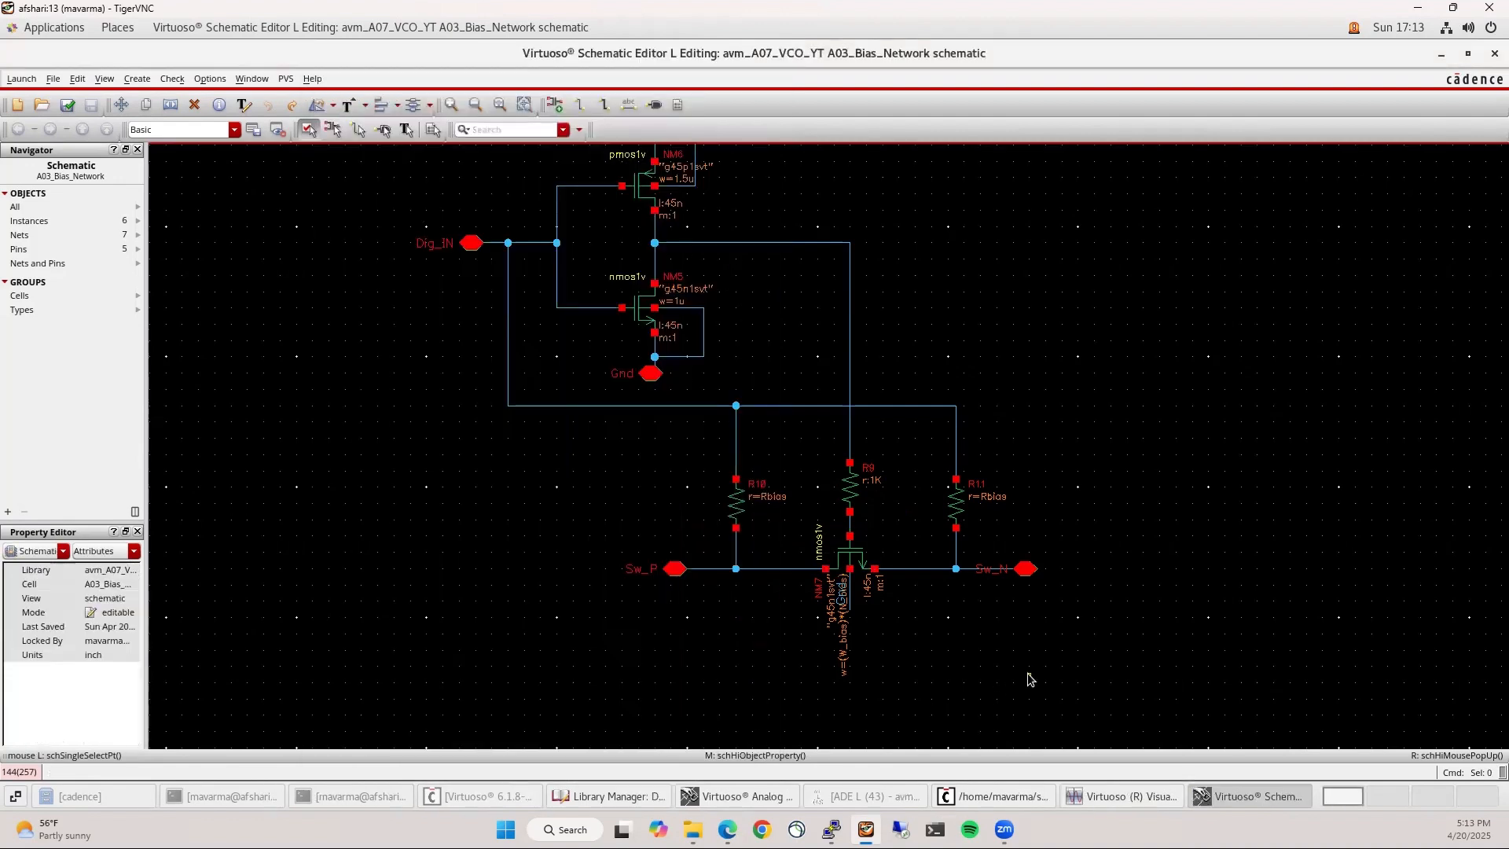
key("f")
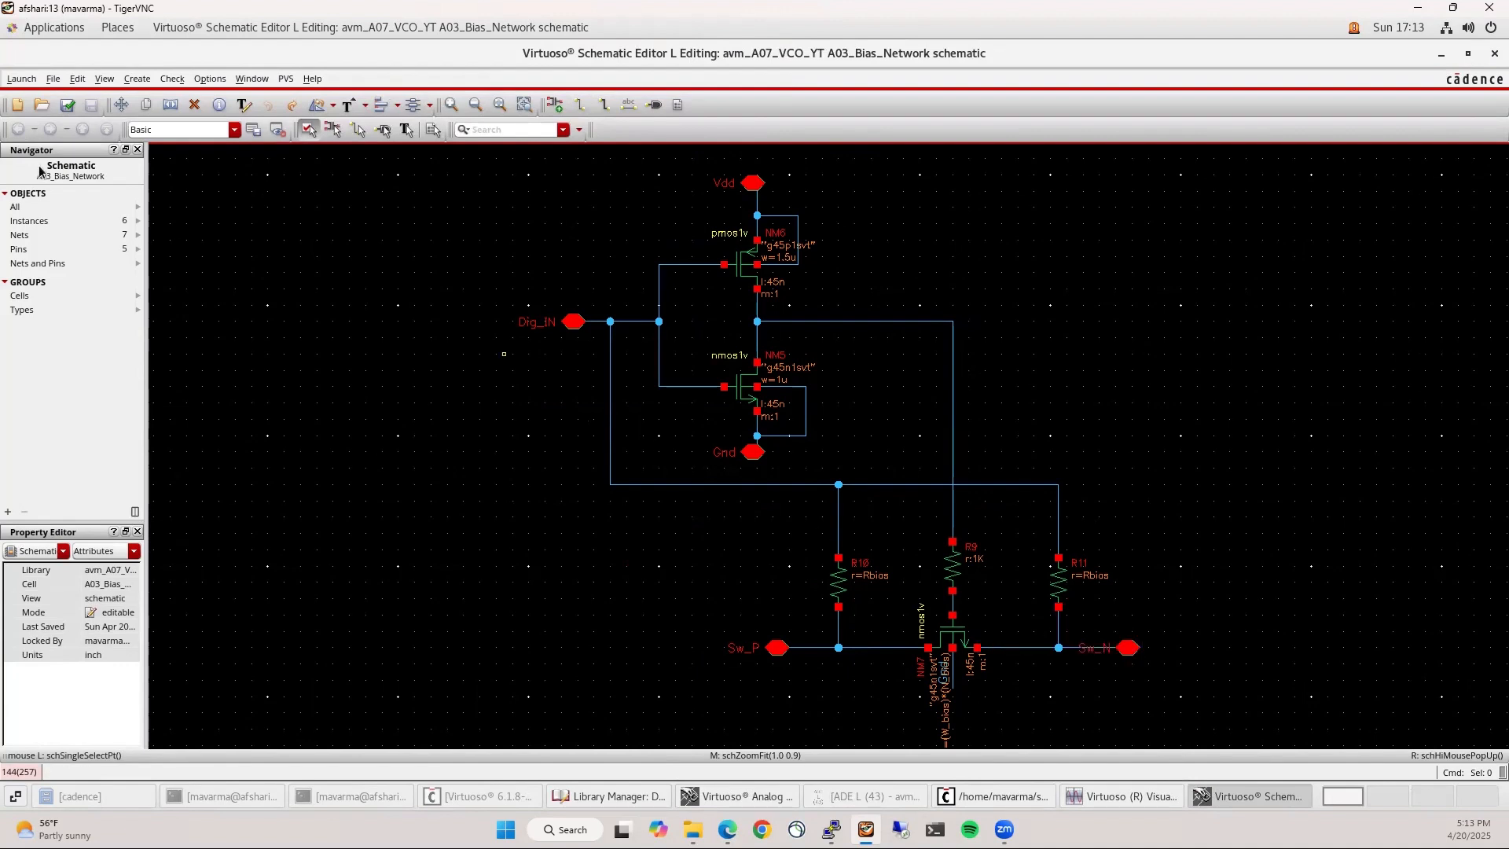
left_click(73, 104)
left_click(1494, 54)
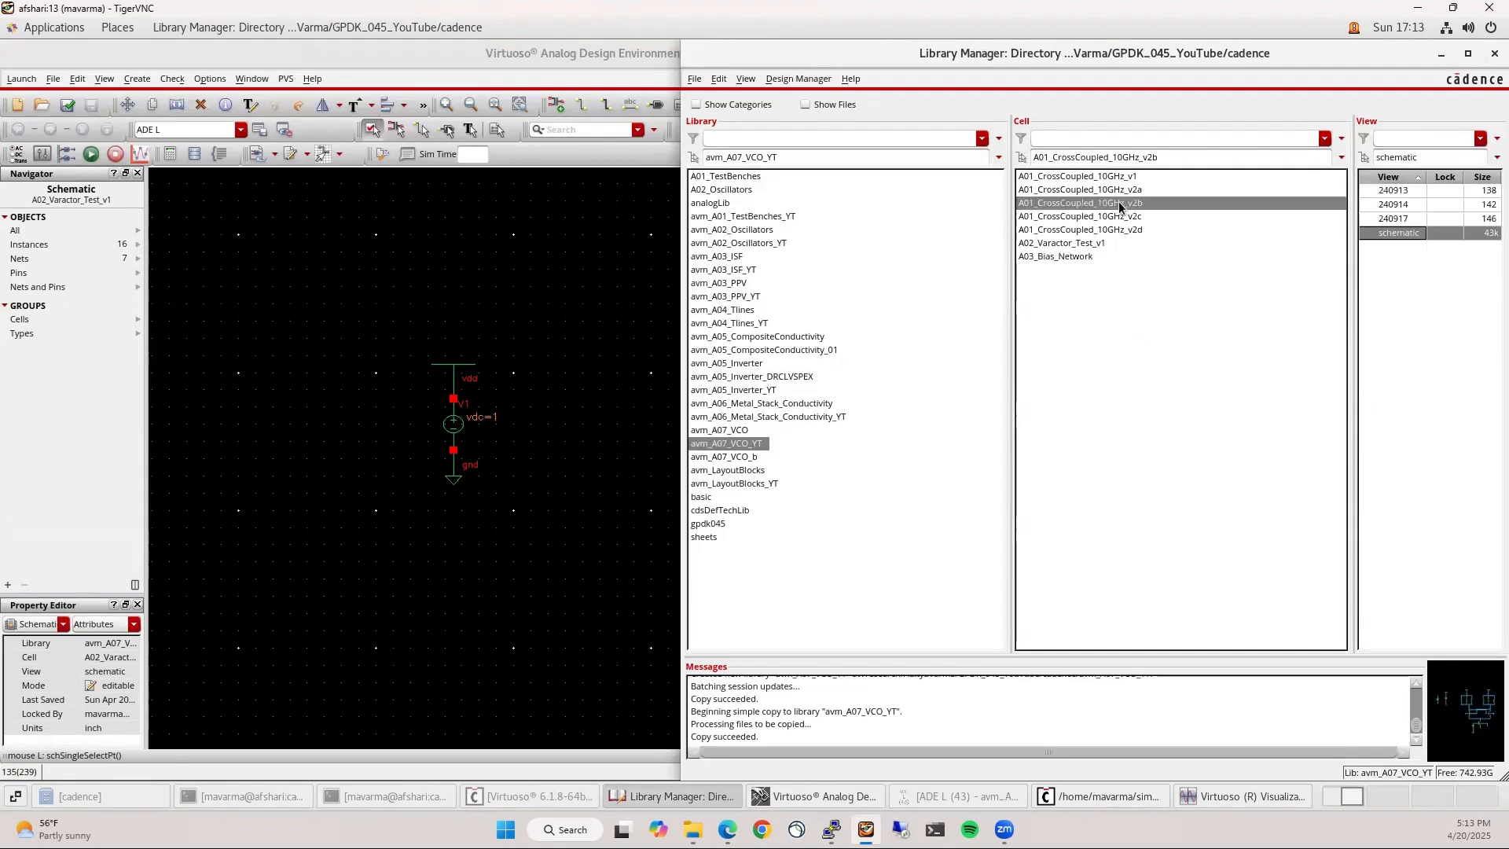
Copy A02_Varactor_Test_v1 as a new cell named A04_Varactor_Test_v2
right_click(1079, 244)
left_click(1108, 258)
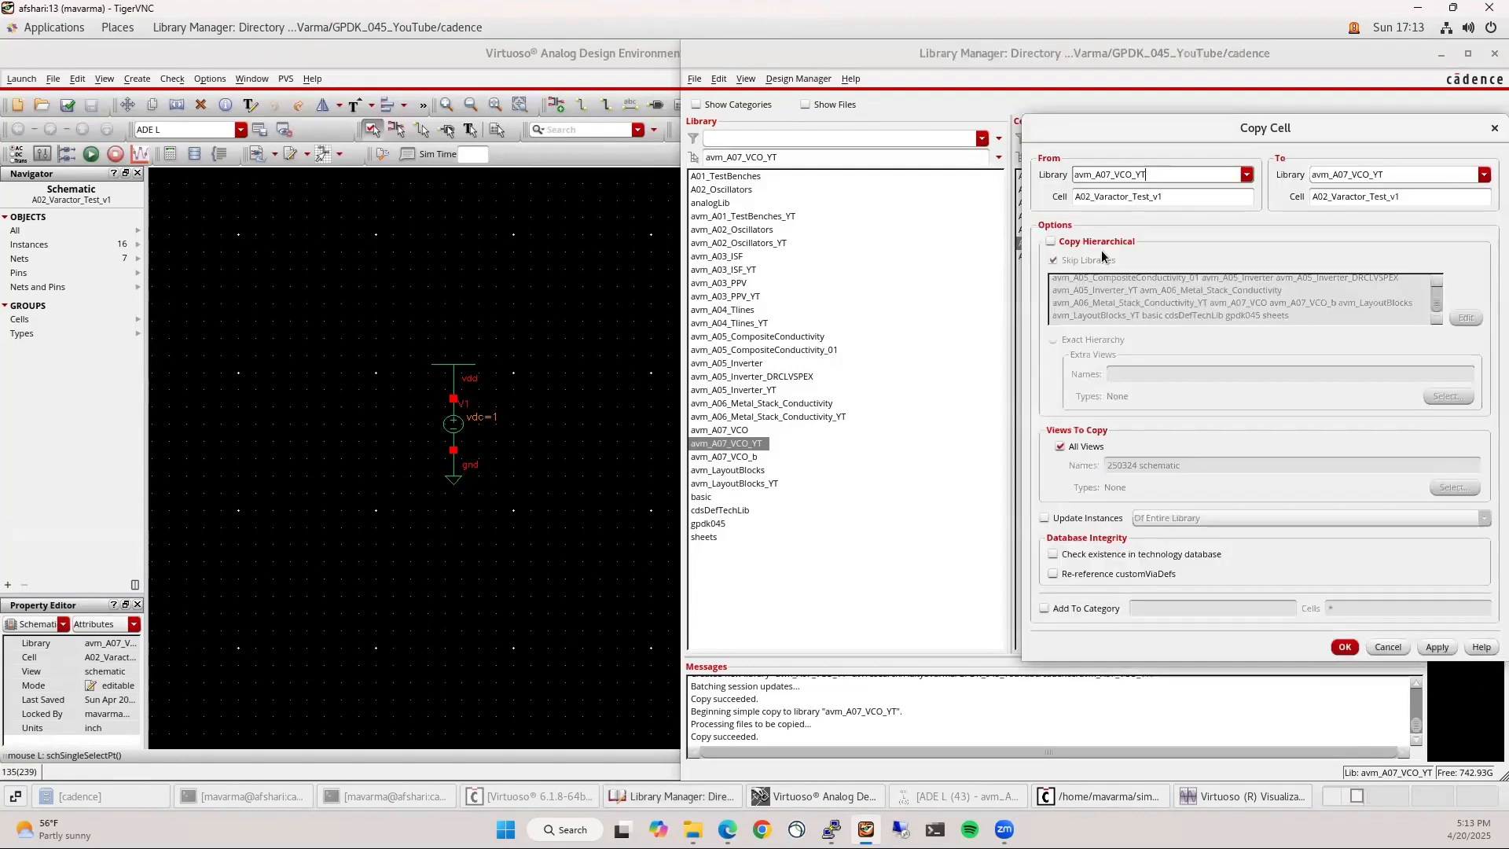
left_click_drag(1394, 196, 1421, 205)
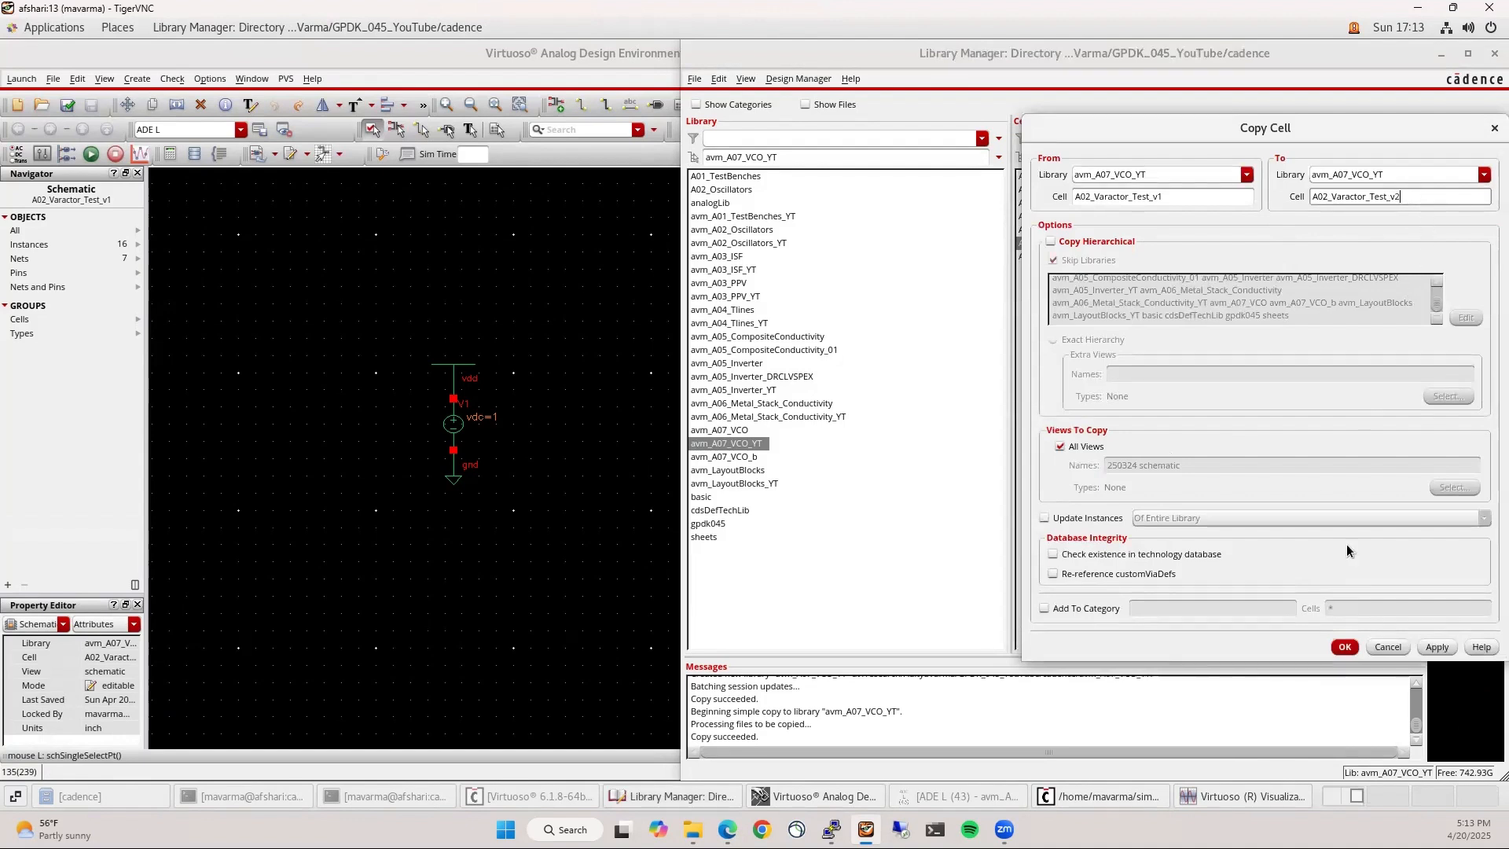
type("2")
left_click(1341, 649)
Open the A04_Varactor_Test_v2 schematic in a full-screen window
left_click(1059, 271)
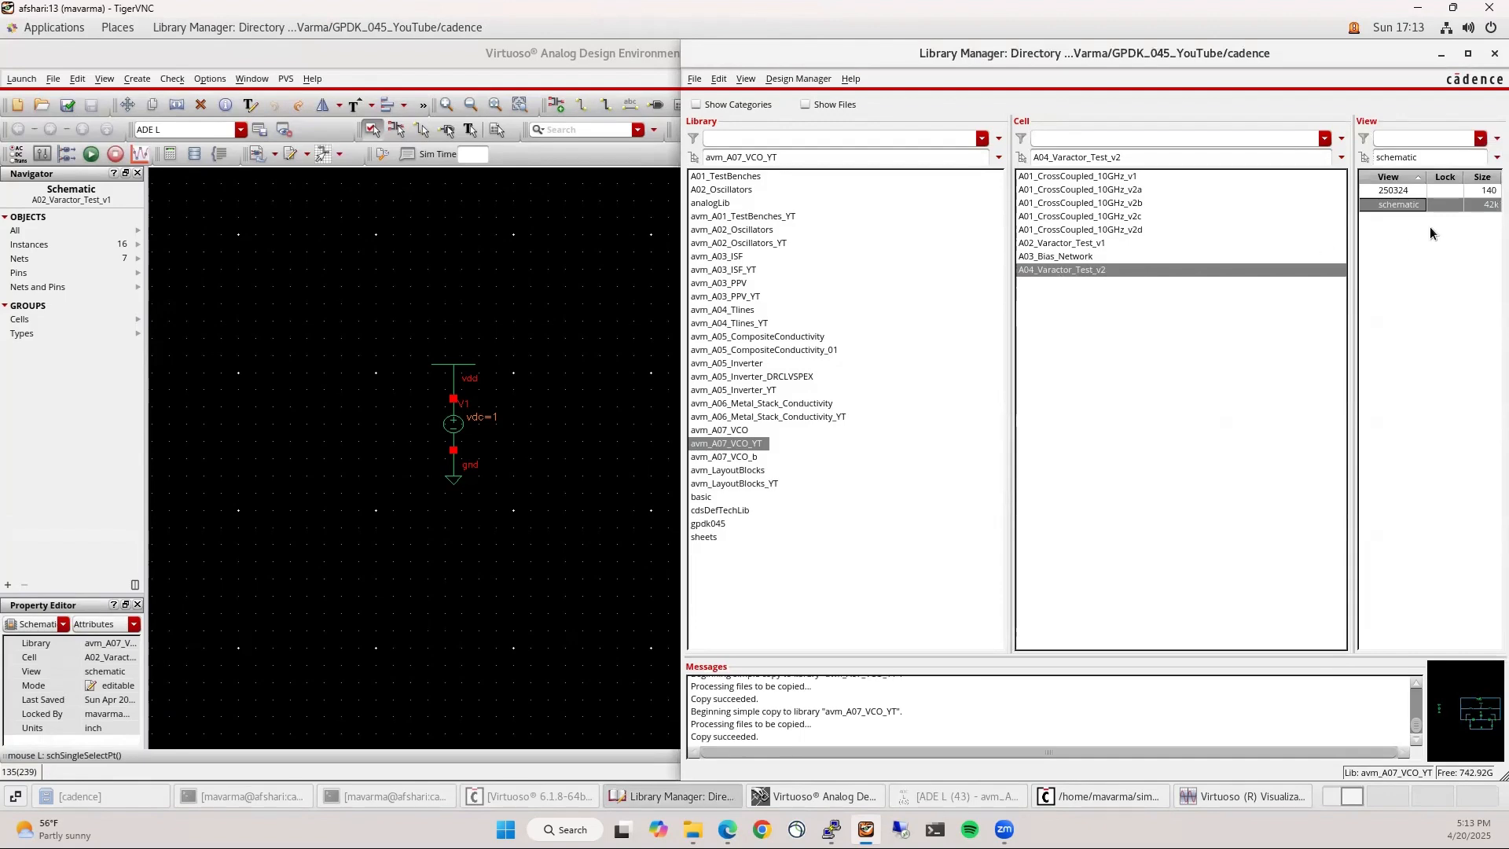
left_click(1399, 205)
double_click(1399, 205)
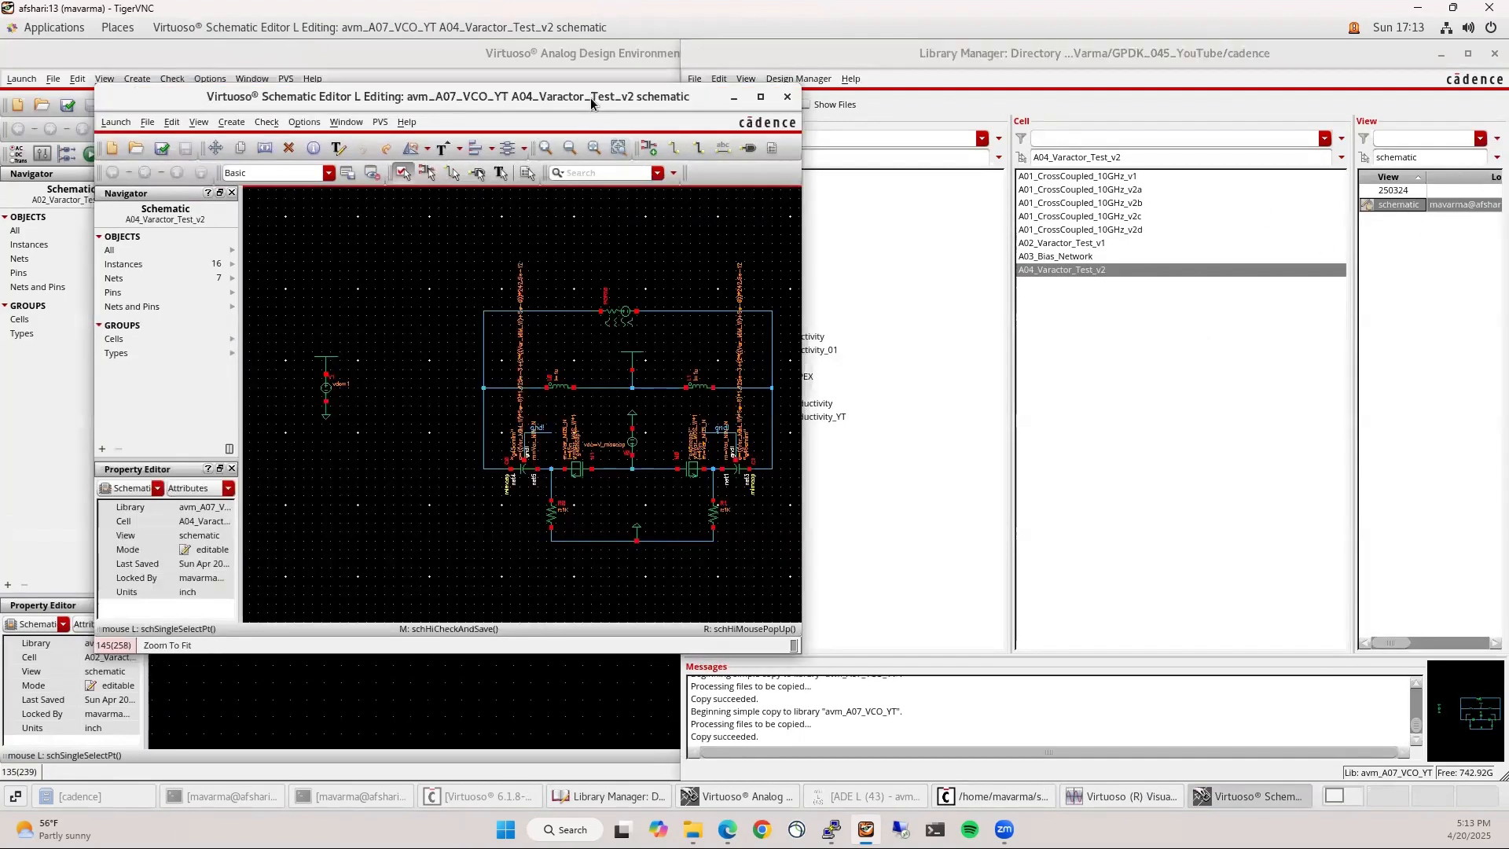
left_click(855, 53)
Label the tank's two side wires X and Y
type("fl")
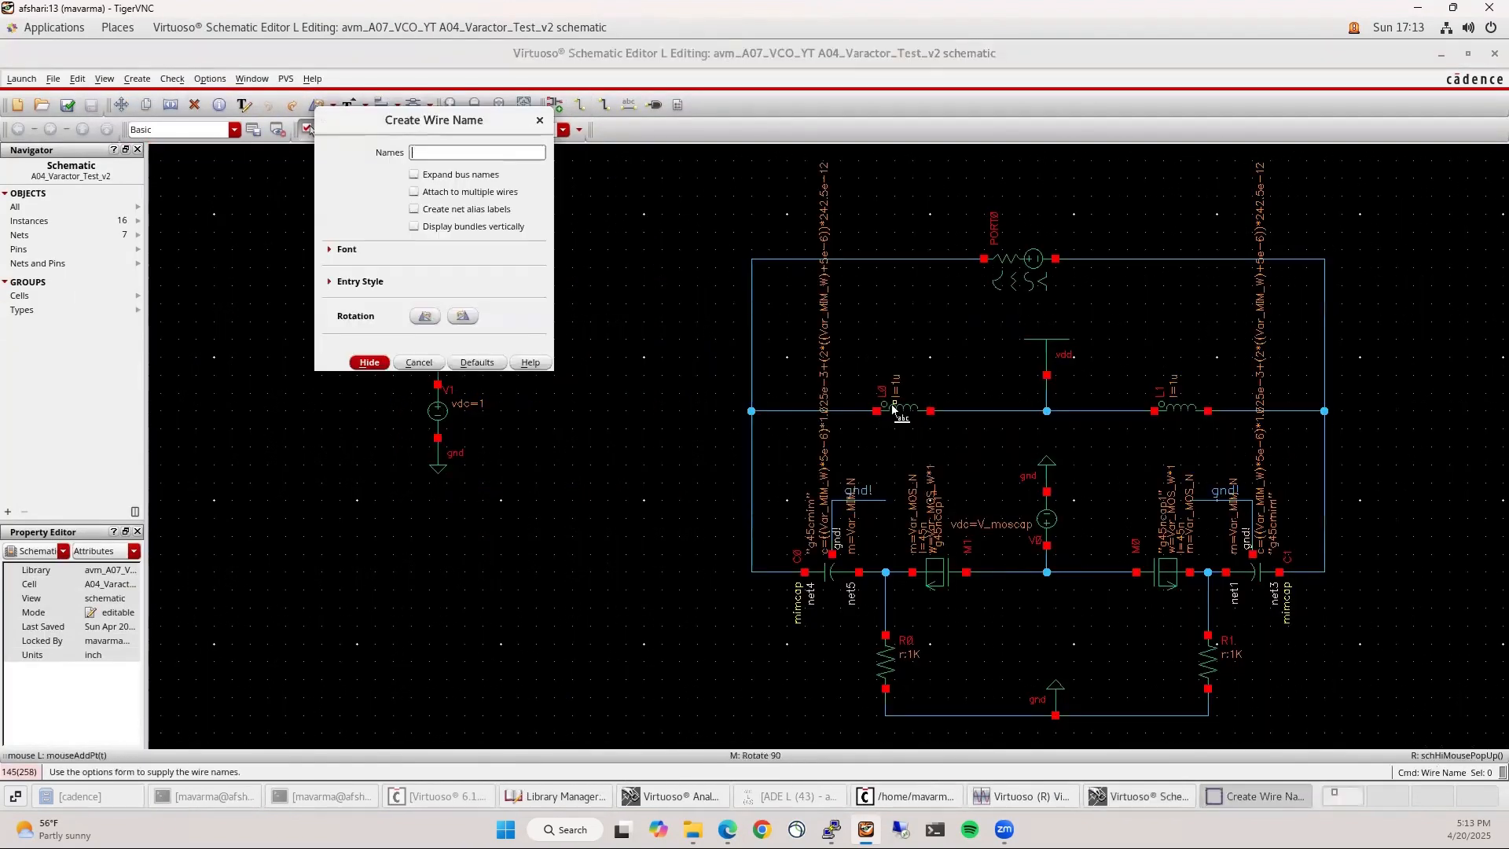
type("X Y")
key("Return")
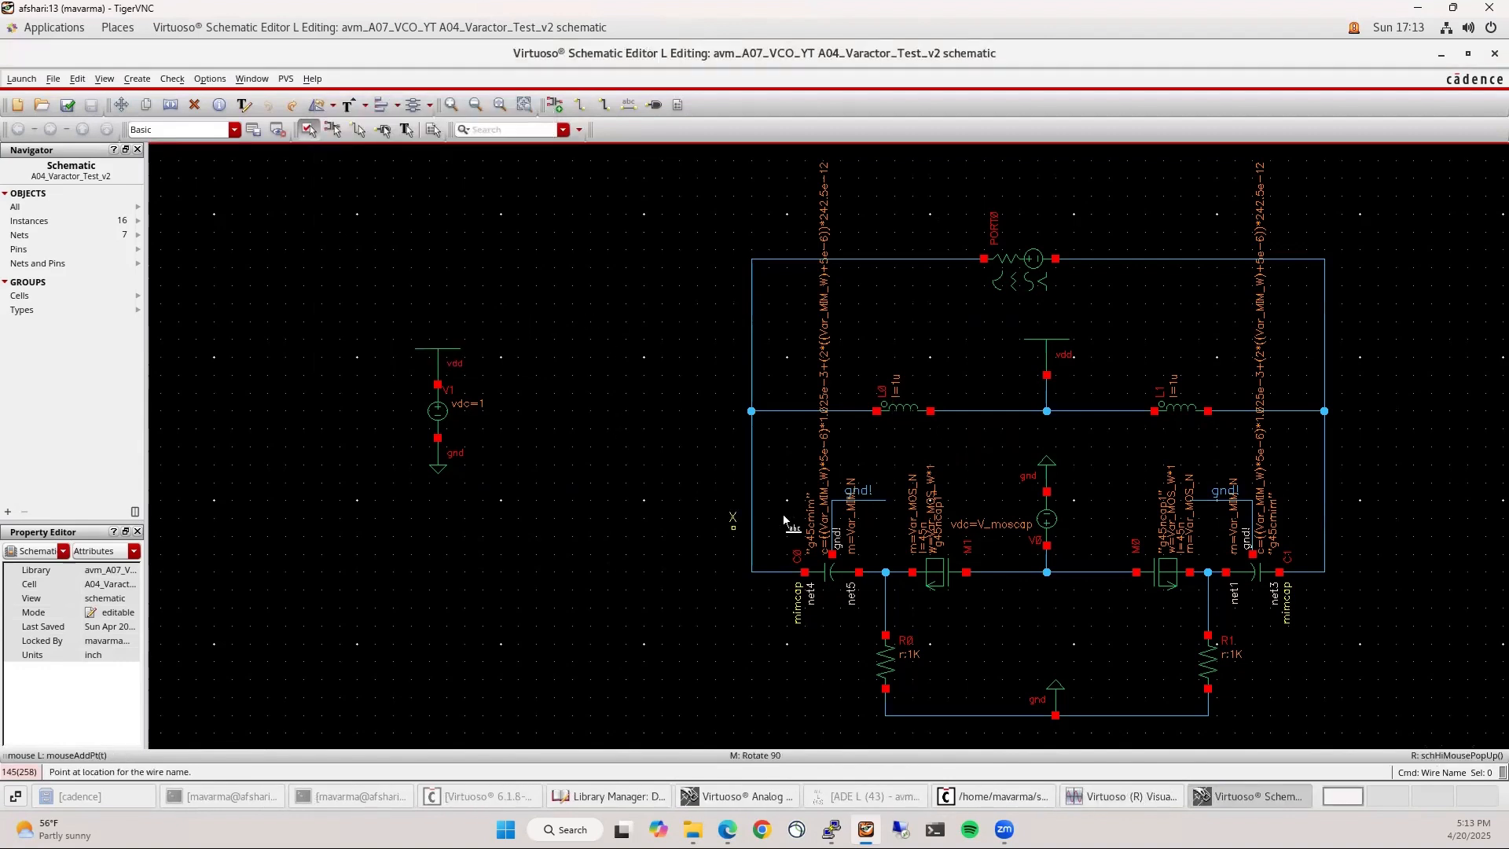
left_click(1324, 474)
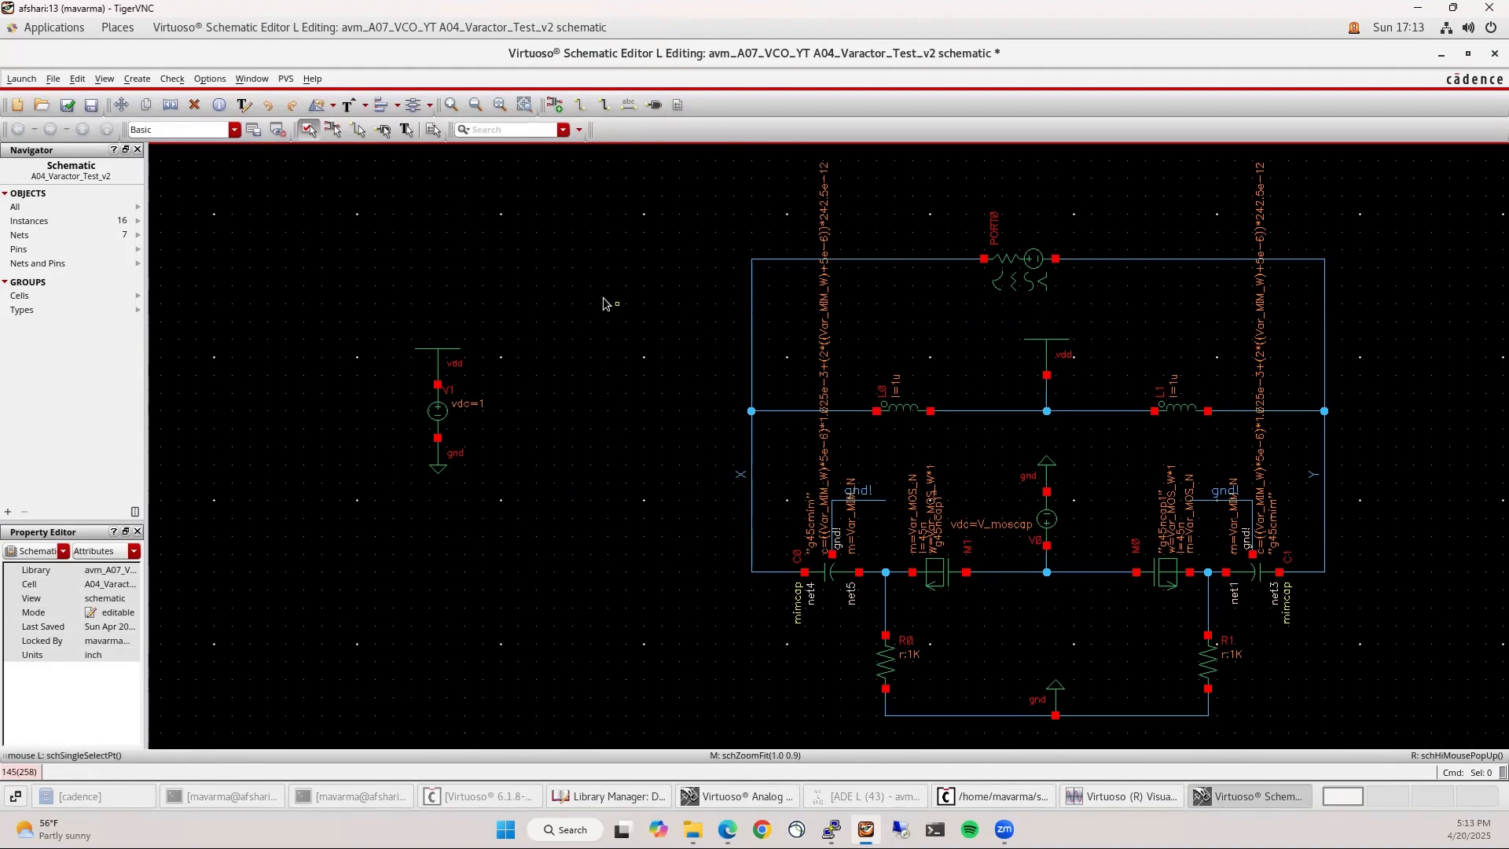
scroll(606, 303, "down", 2, "ctrl")
scroll(923, 318, "up", 1, "ctrl")
key("i")
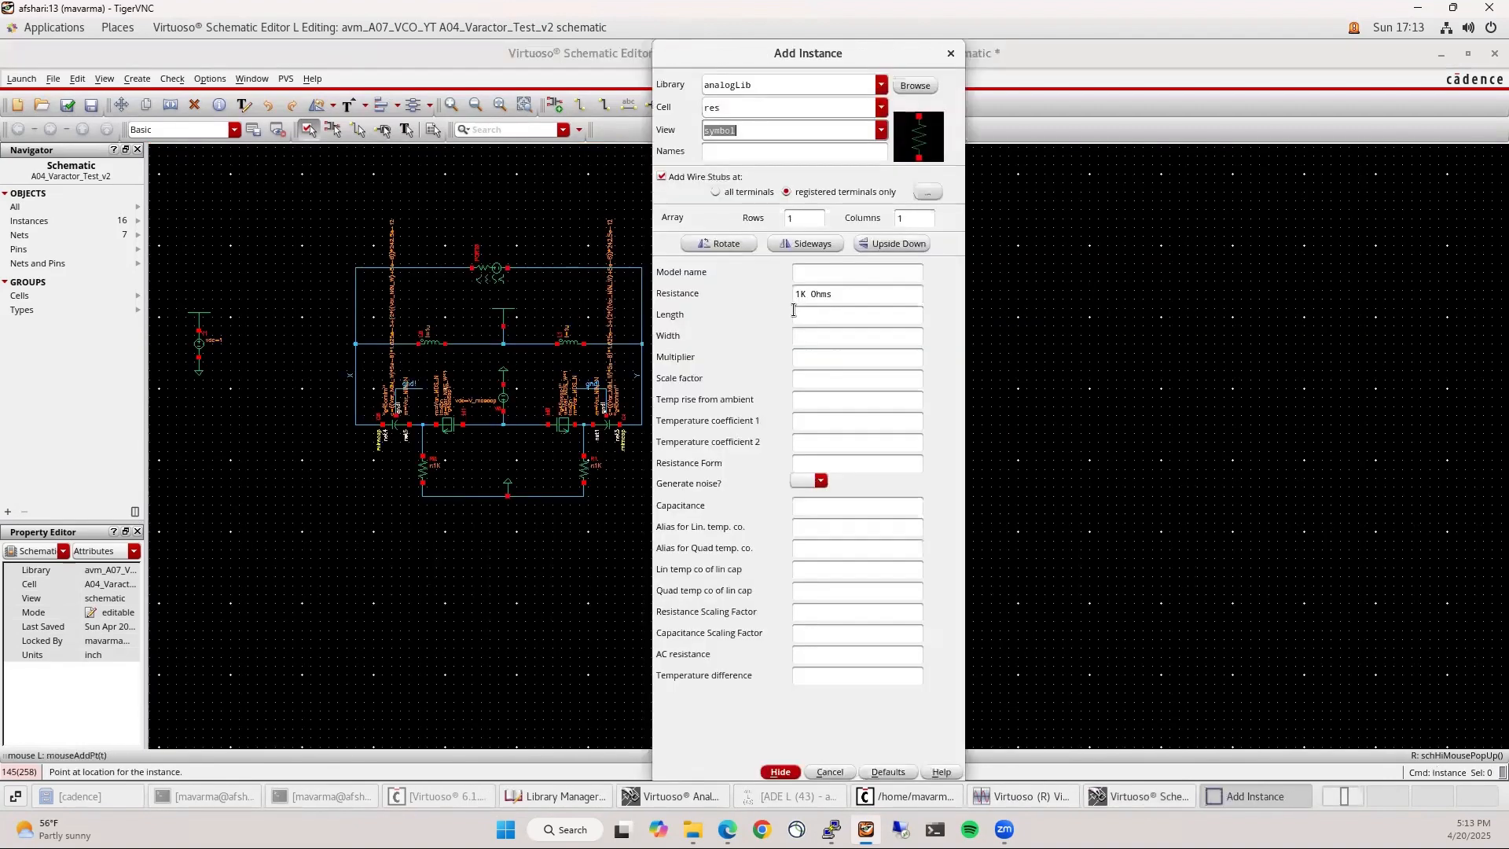
Place the avm_A07_VCO_YT A03_Bias_Network symbol and move it beside the circuit
left_click(882, 85)
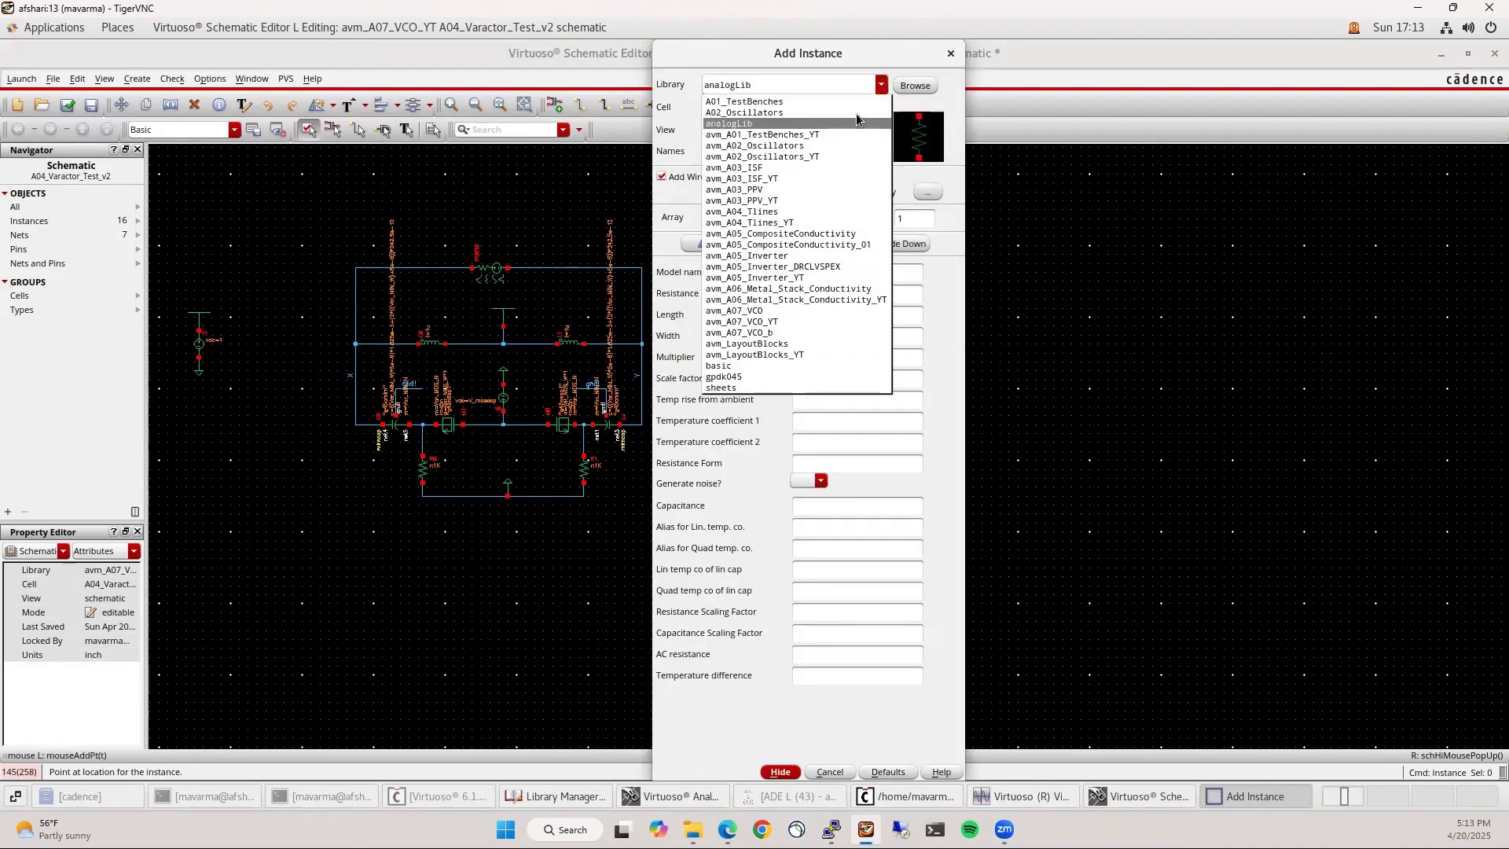
left_click(754, 321)
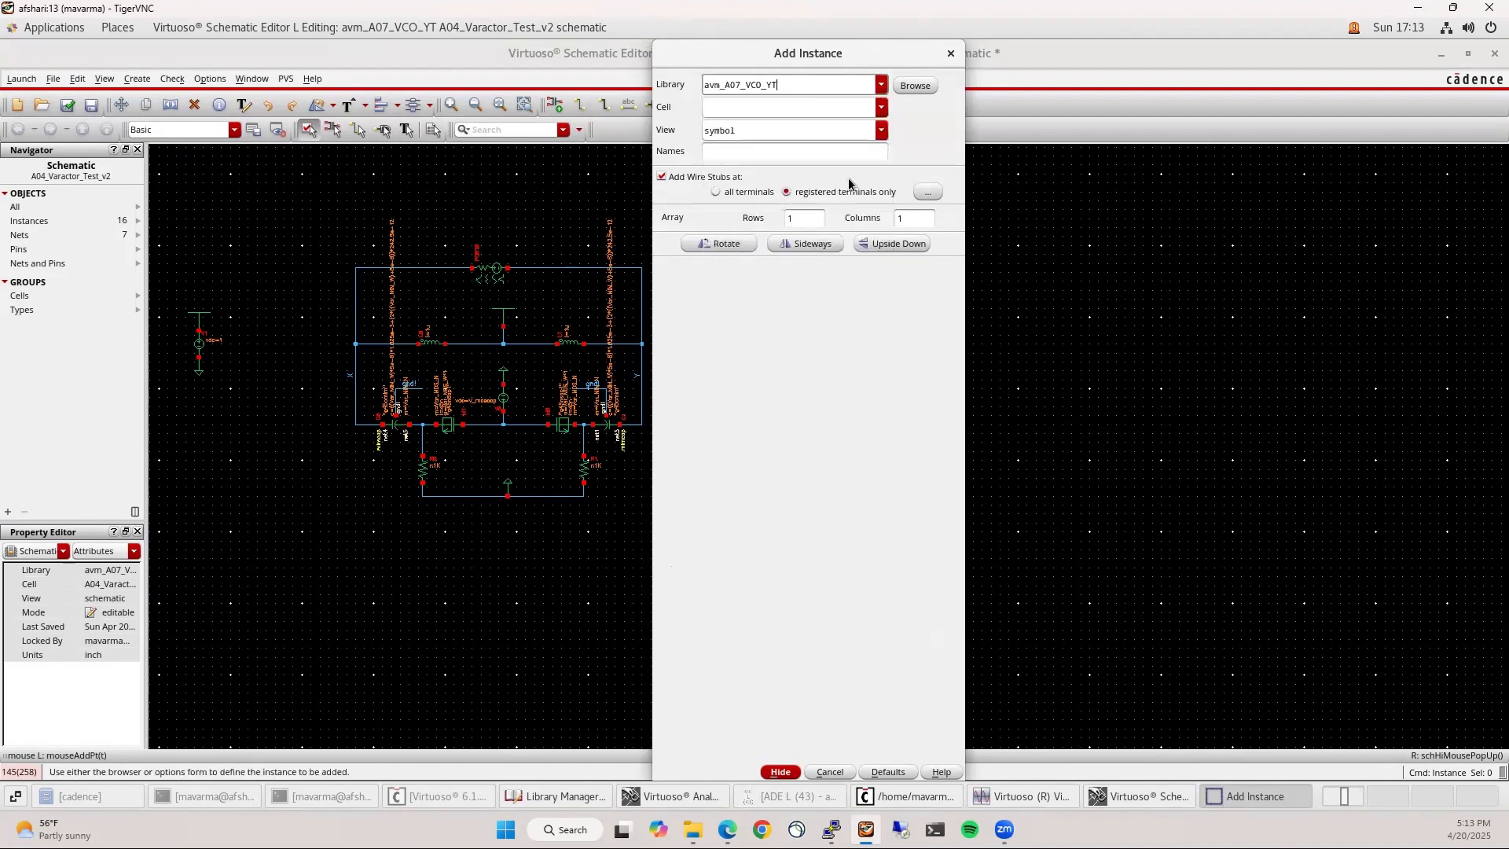
left_click(881, 107)
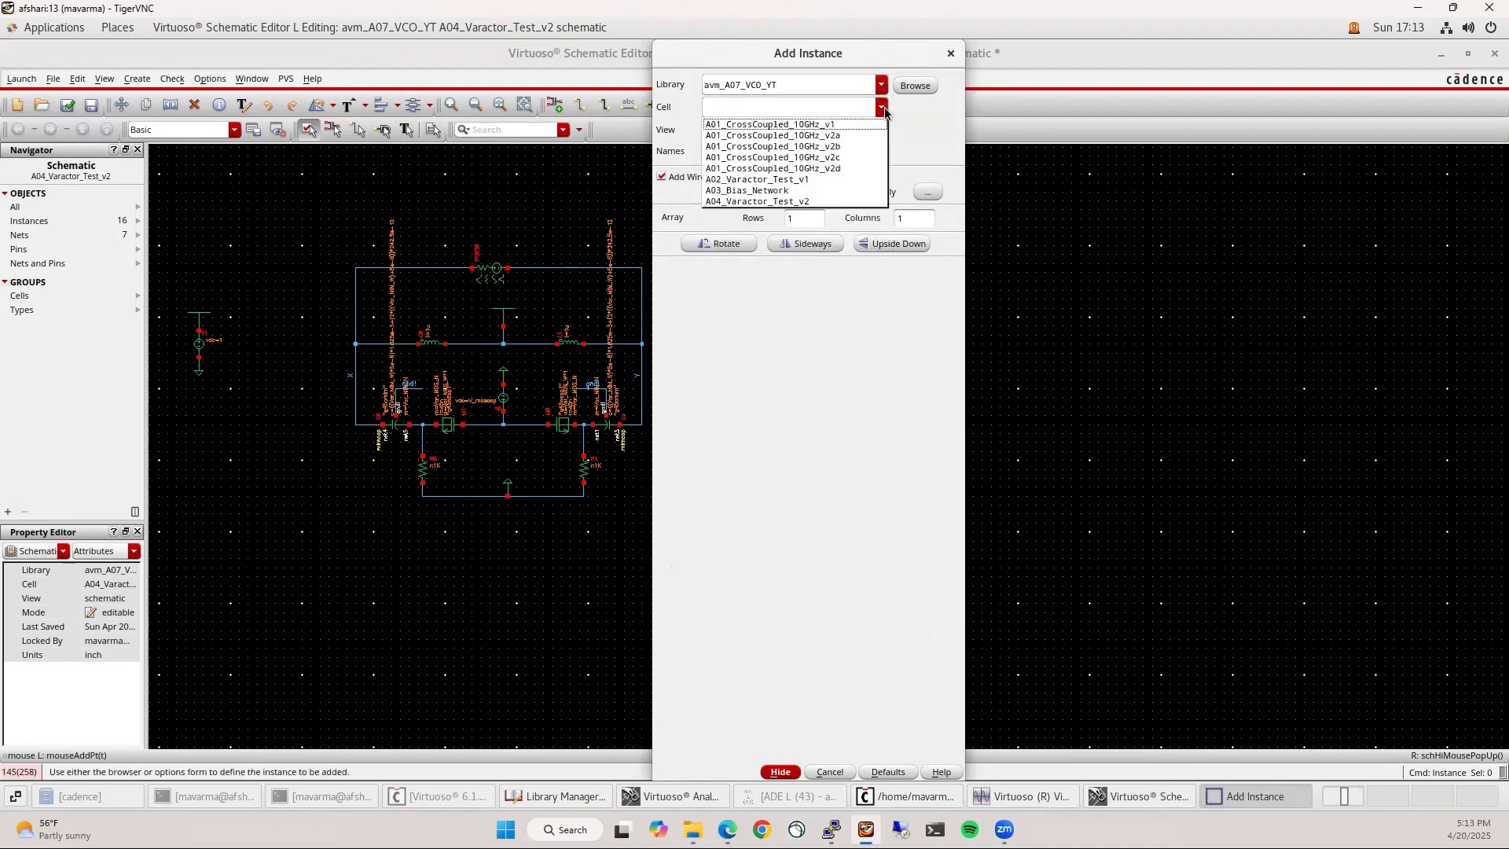
left_click(813, 191)
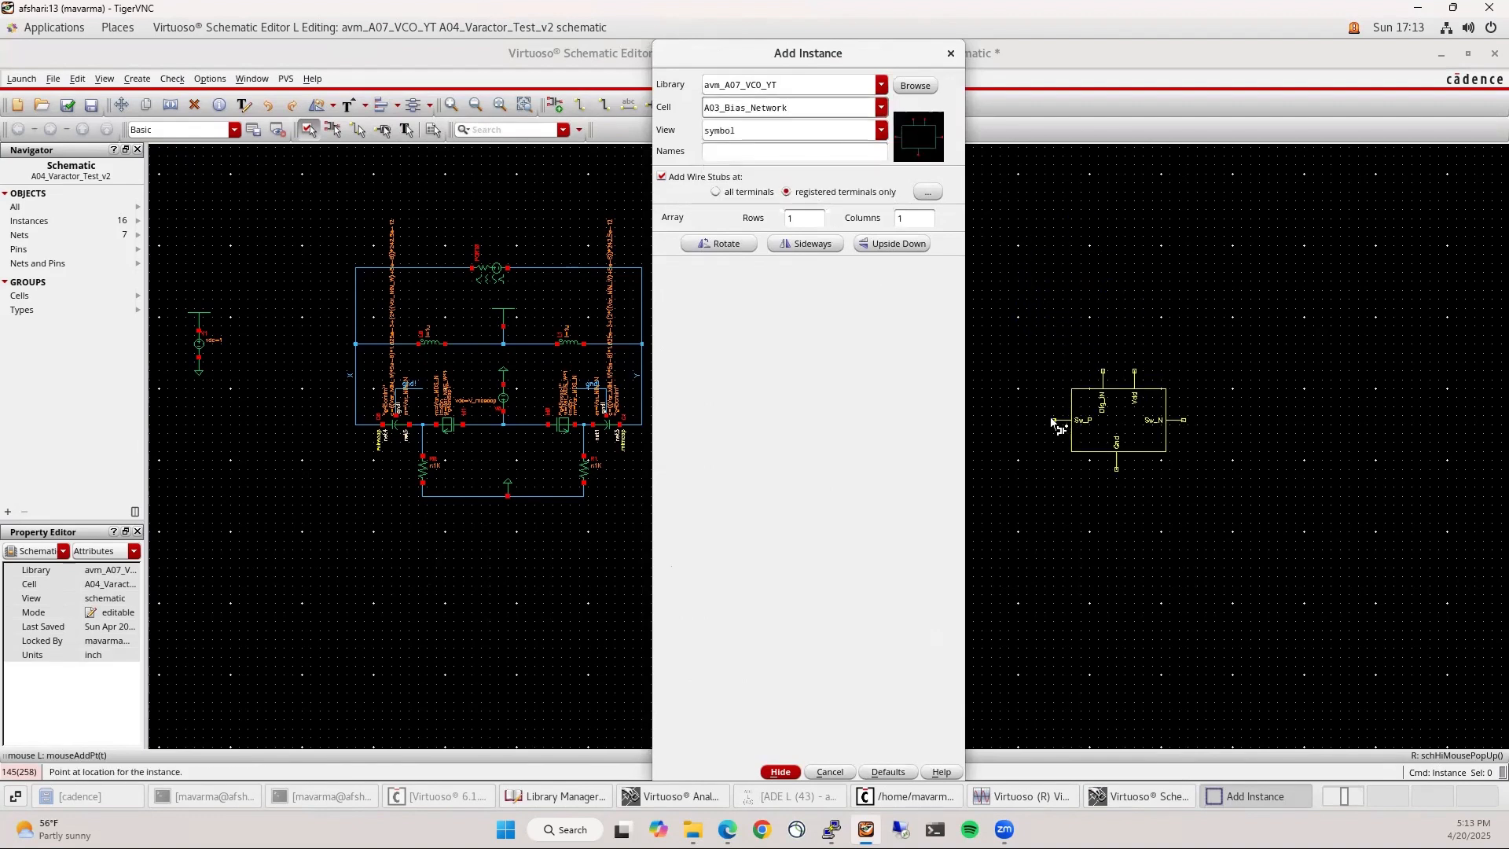
left_click(1018, 361)
key("Escape")
key("s")
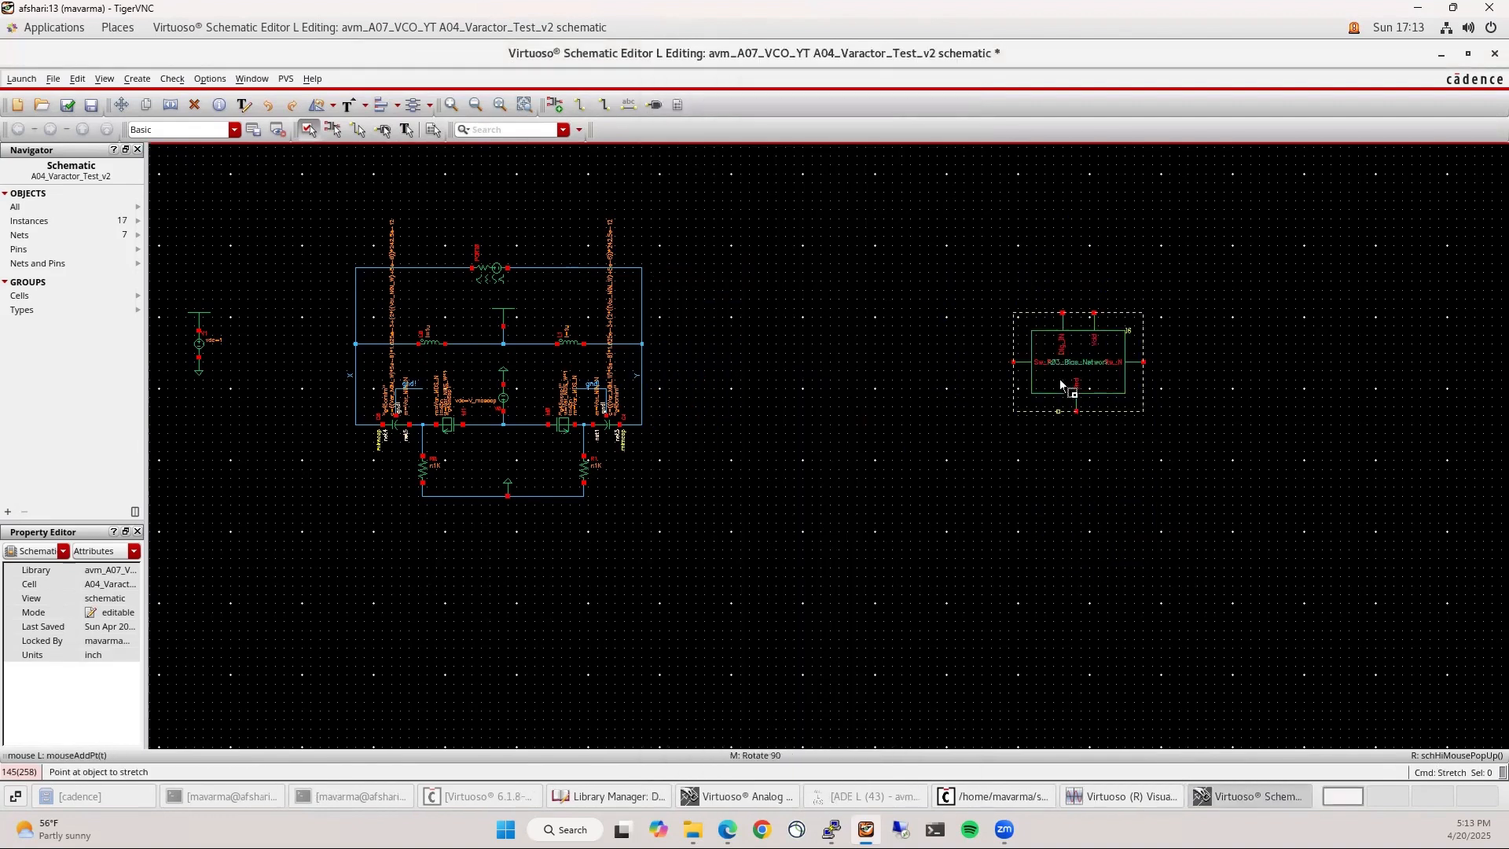
left_click(1061, 384)
left_click(873, 340)
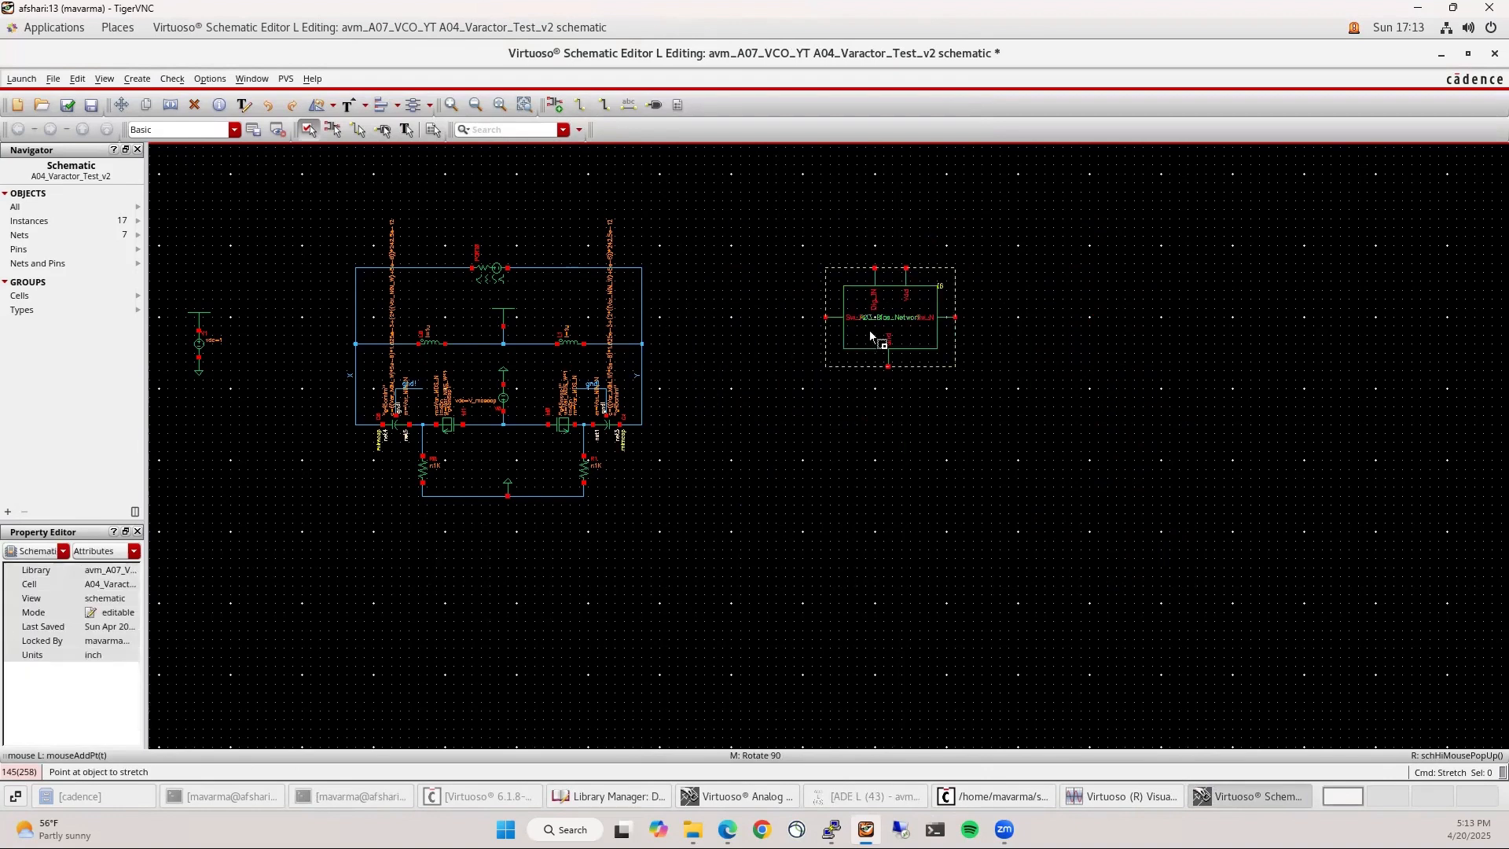
scroll(869, 330, "up", 2, "ctrl")
Draw wires out from the Sw_P pin leftward and the Sw_N pin rightward
key("w")
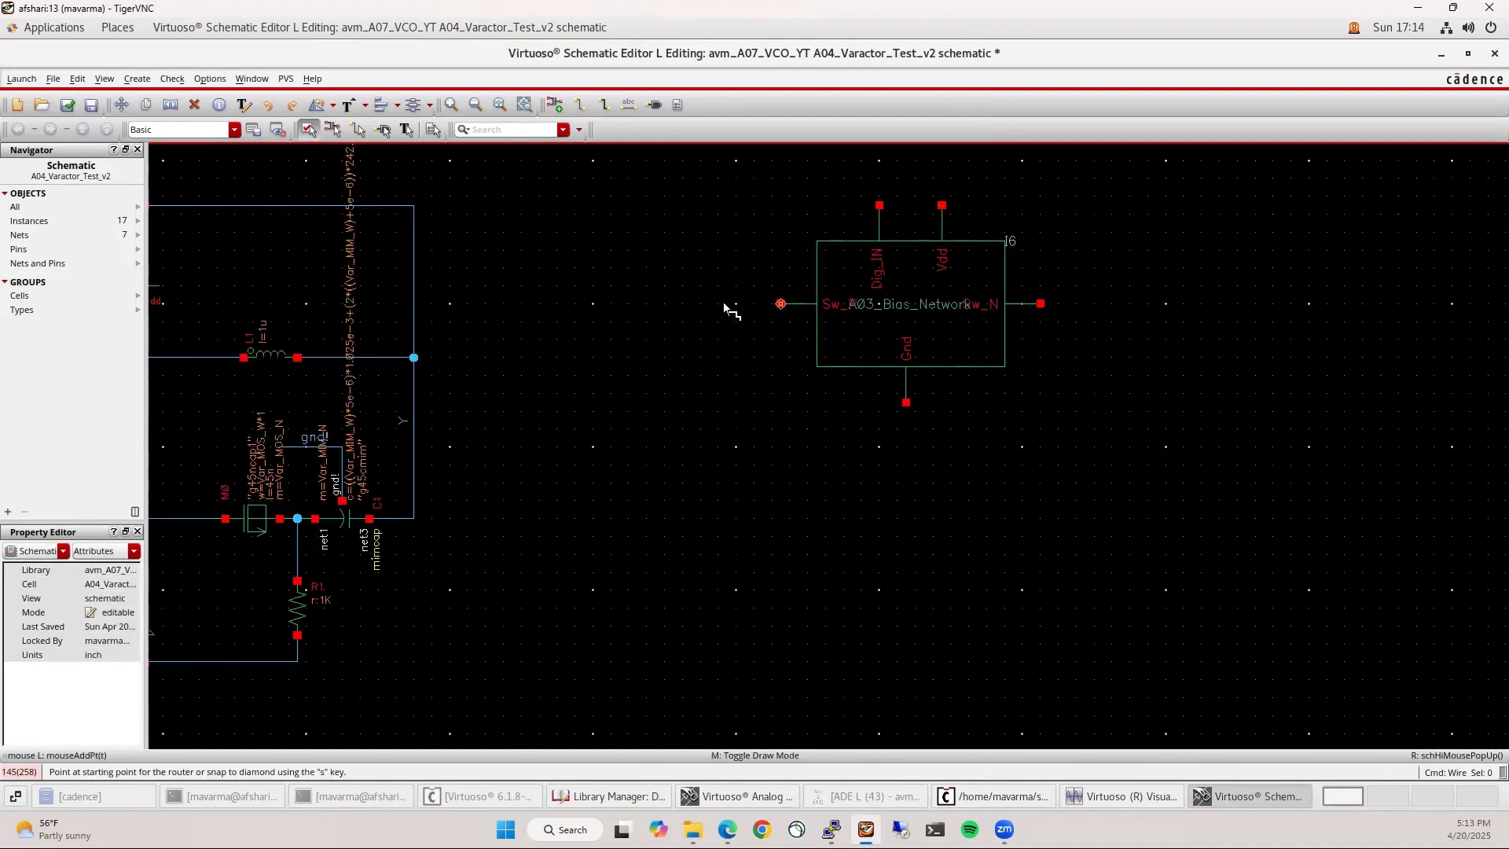
left_click(727, 304)
double_click(566, 303)
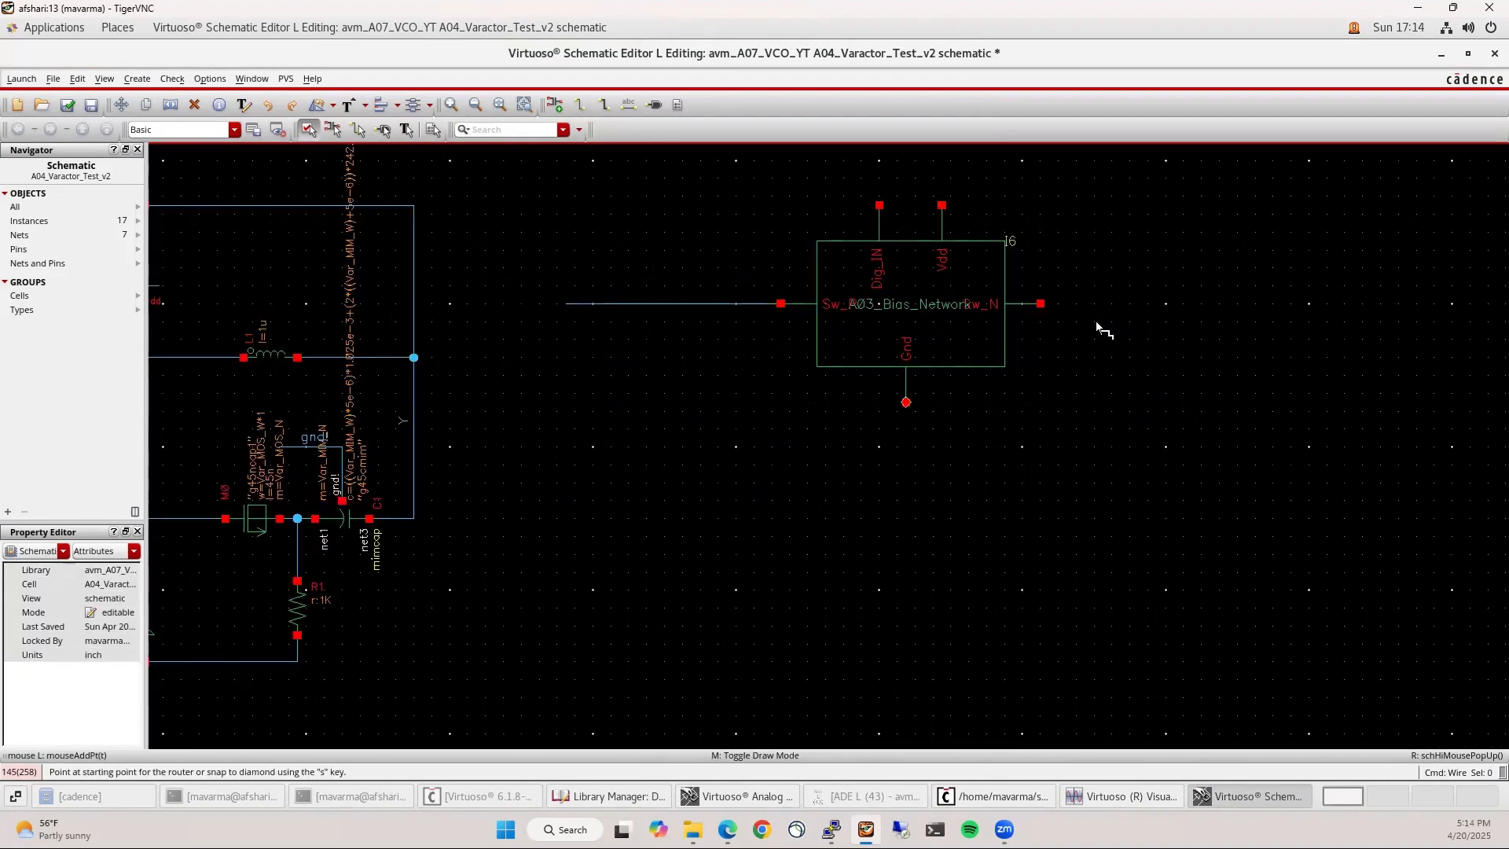
left_click(1042, 305)
double_click(1255, 304)
key("Escape")
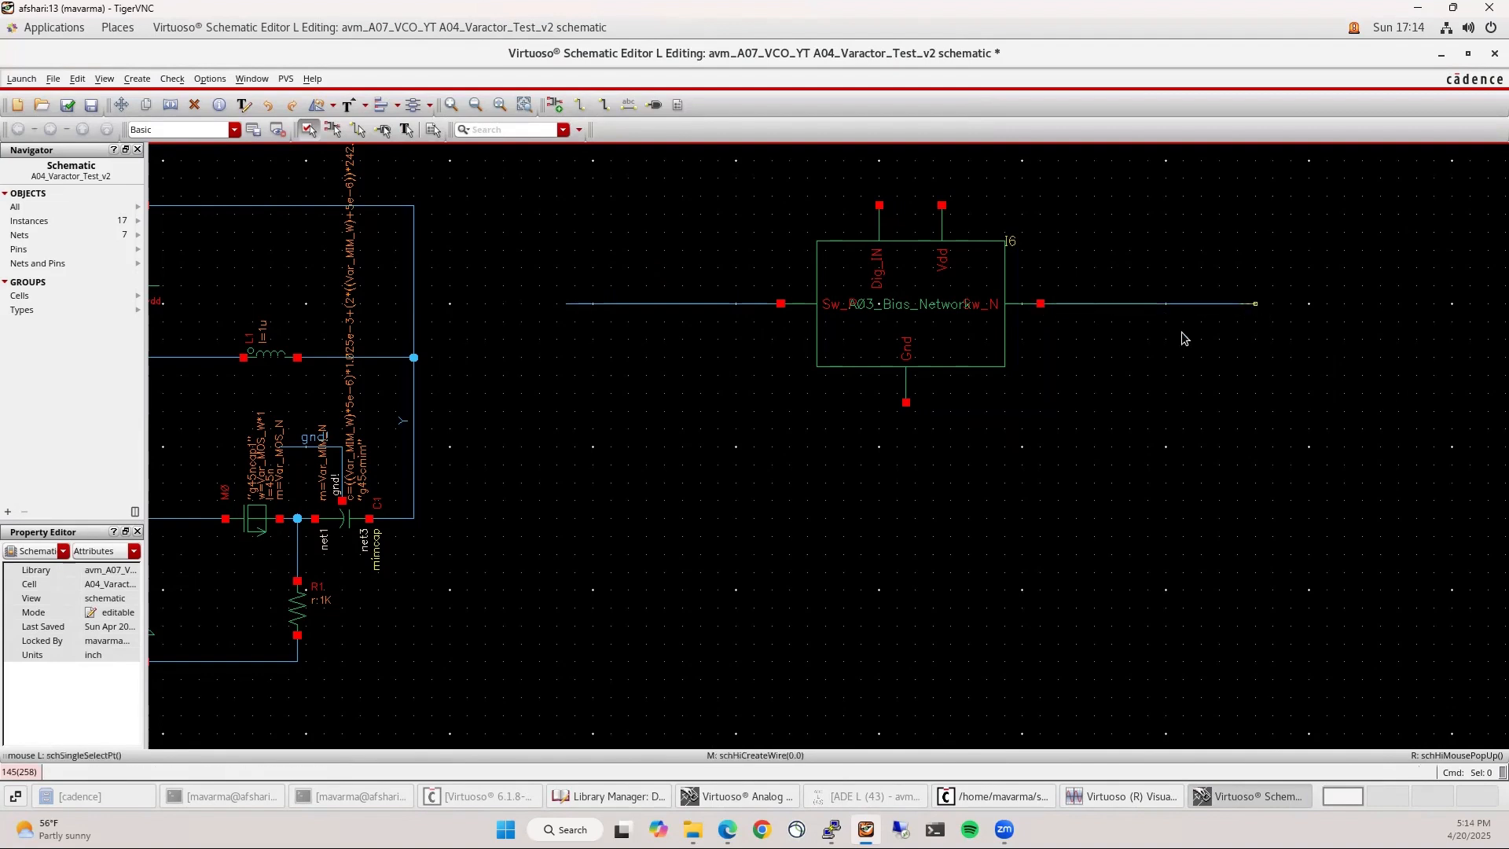
scroll(967, 440, "down", 1)
Connect a rotated copy of the ground symbol to the bias block's Gnd pin
key("c")
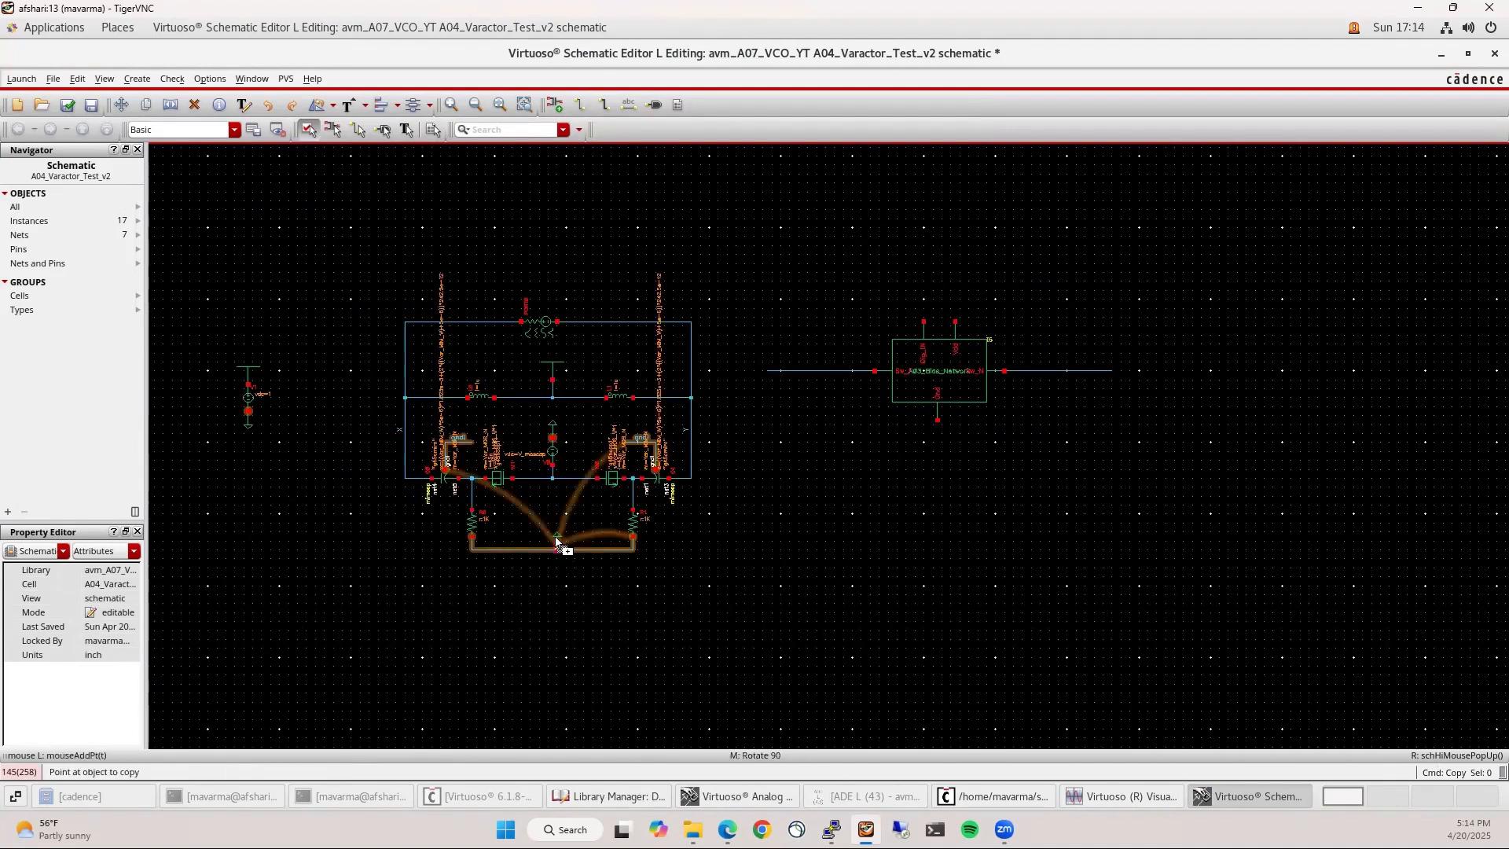
left_click(559, 542)
scroll(900, 444, "up", 2)
middle_click(987, 416)
middle_click(985, 419)
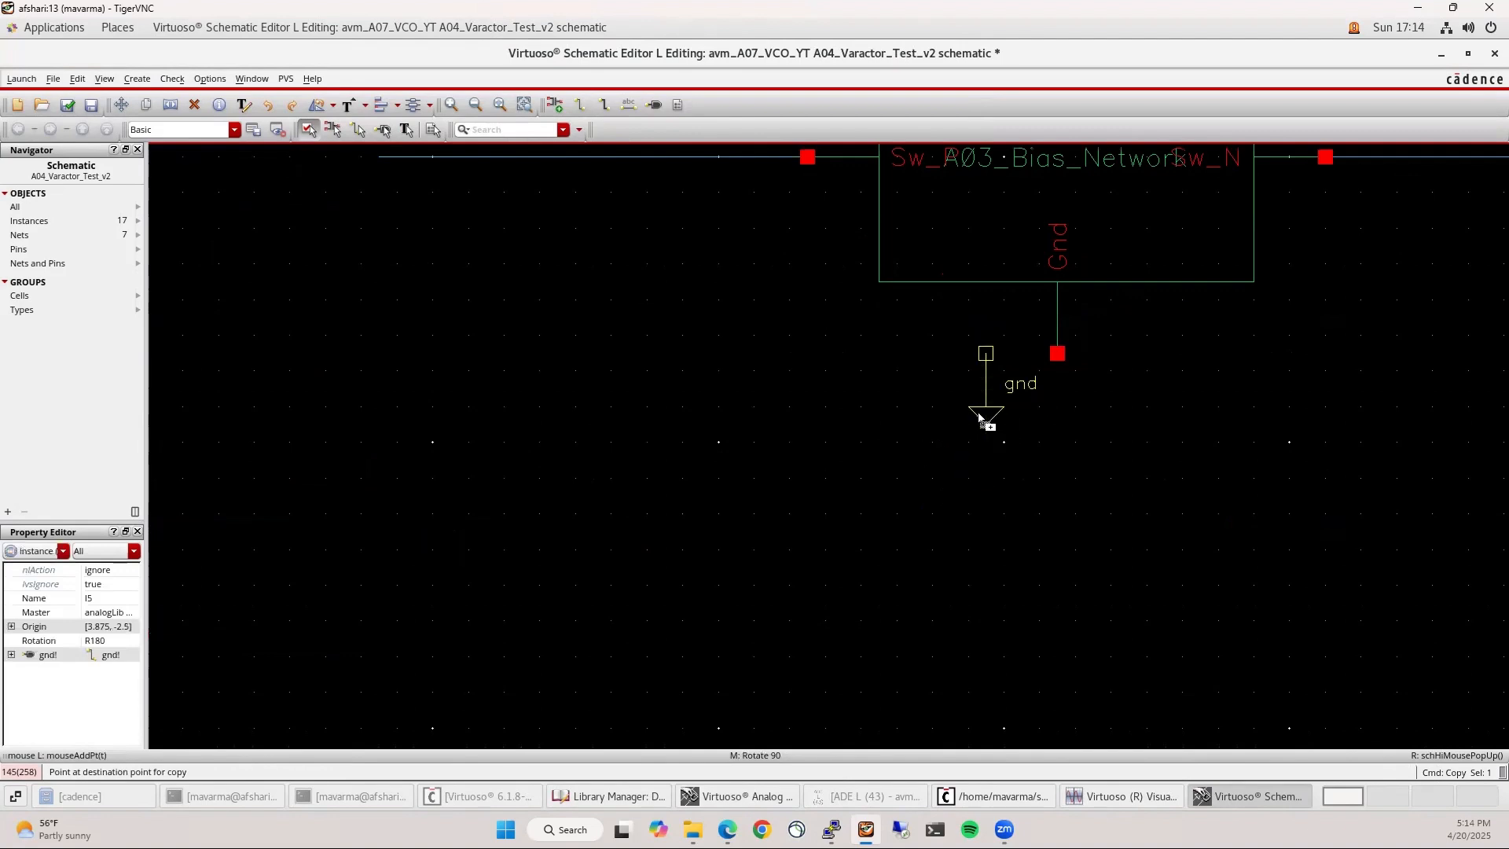
middle_click(1006, 429)
middle_click(1014, 432)
middle_click(1045, 431)
left_click(1046, 414)
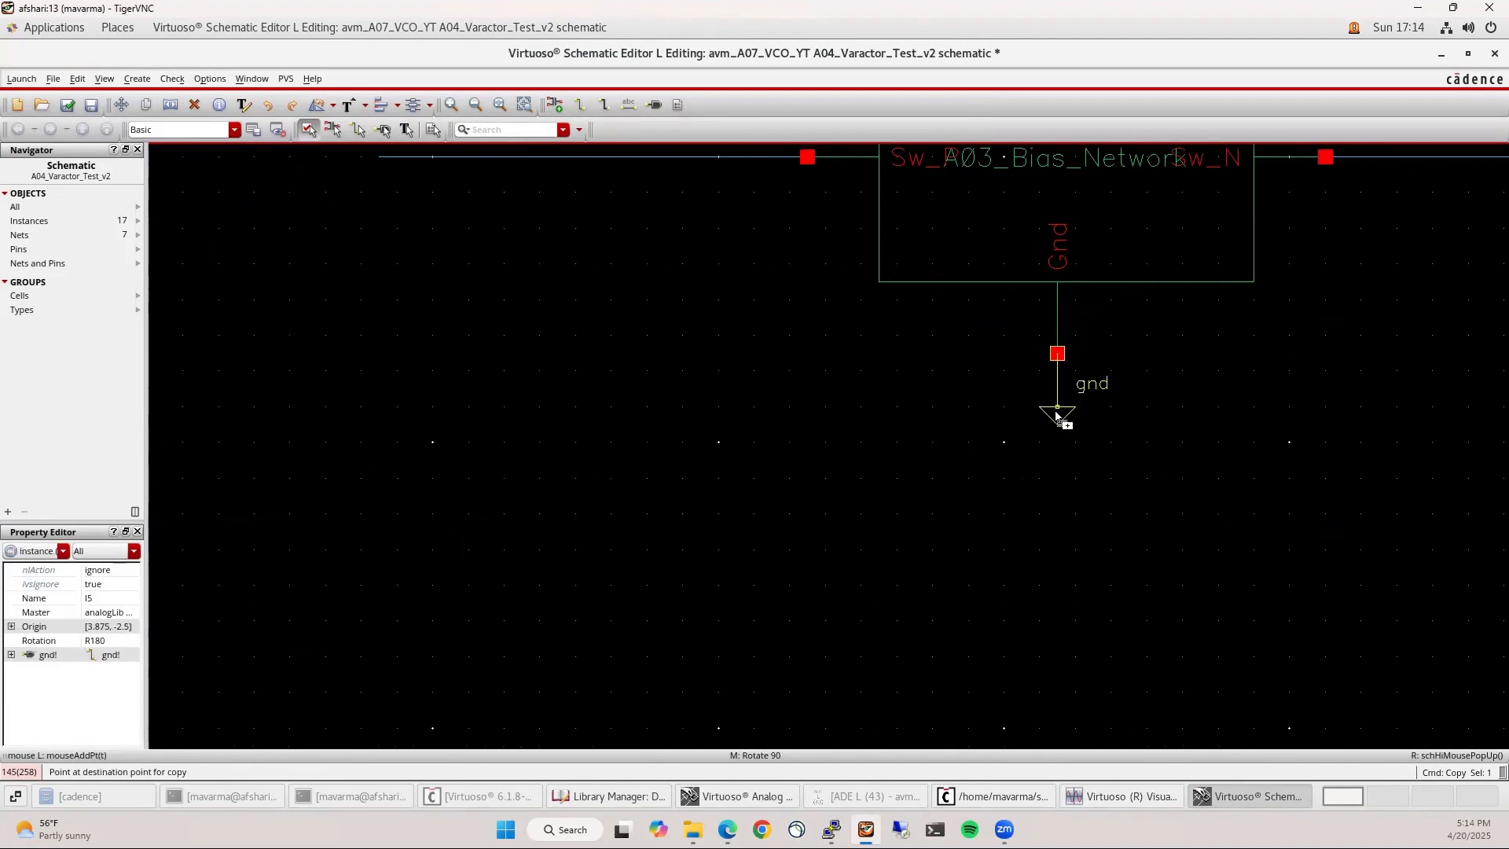
key("Escape")
key("f")
Tie the Vdd pin to a vdd copy and run a wire left from Dig_IN
key("c")
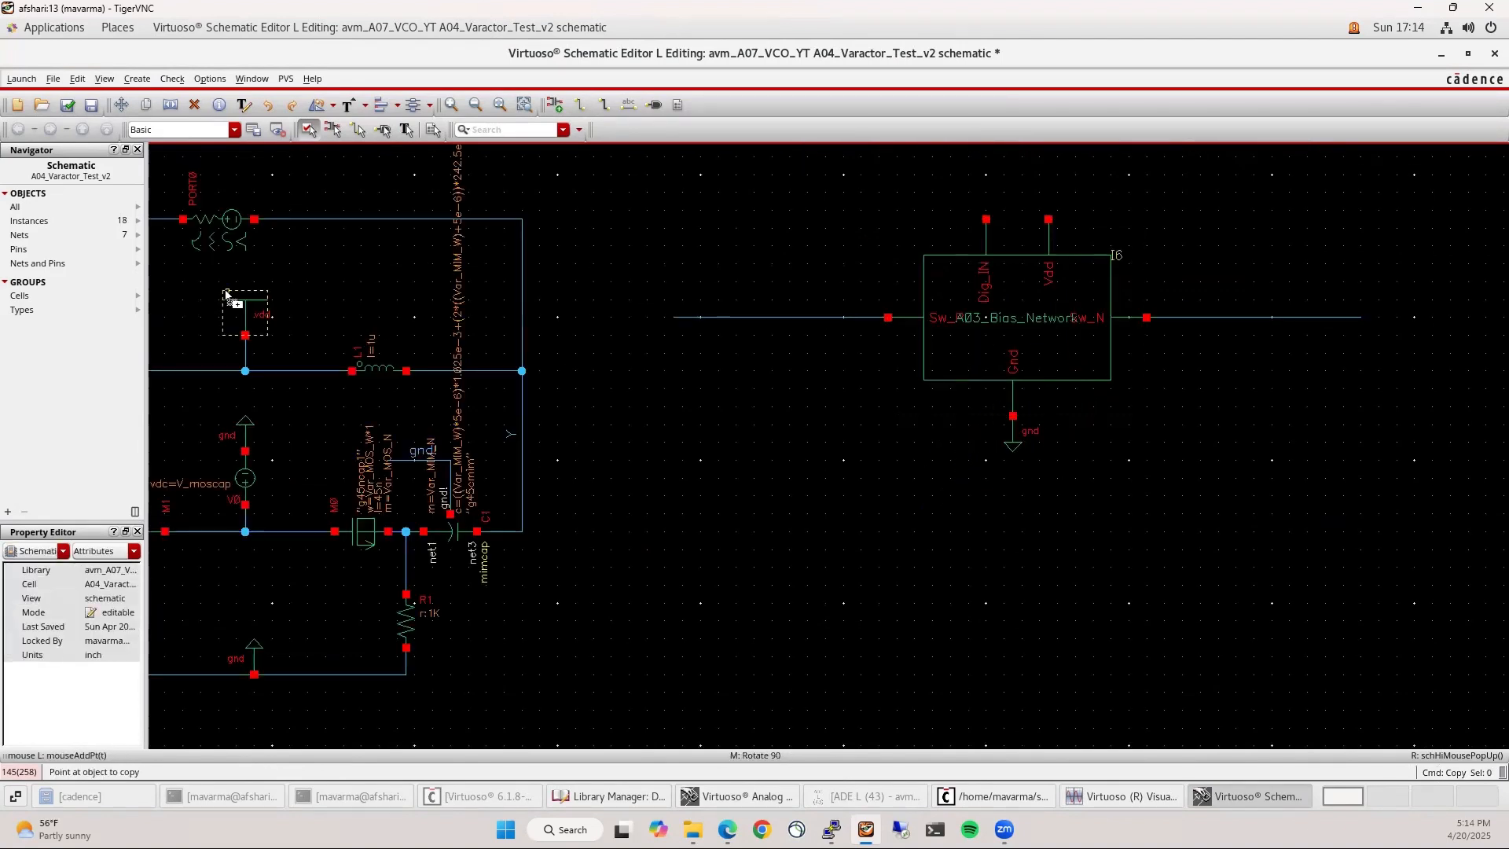
left_click(236, 303)
left_click(1037, 187)
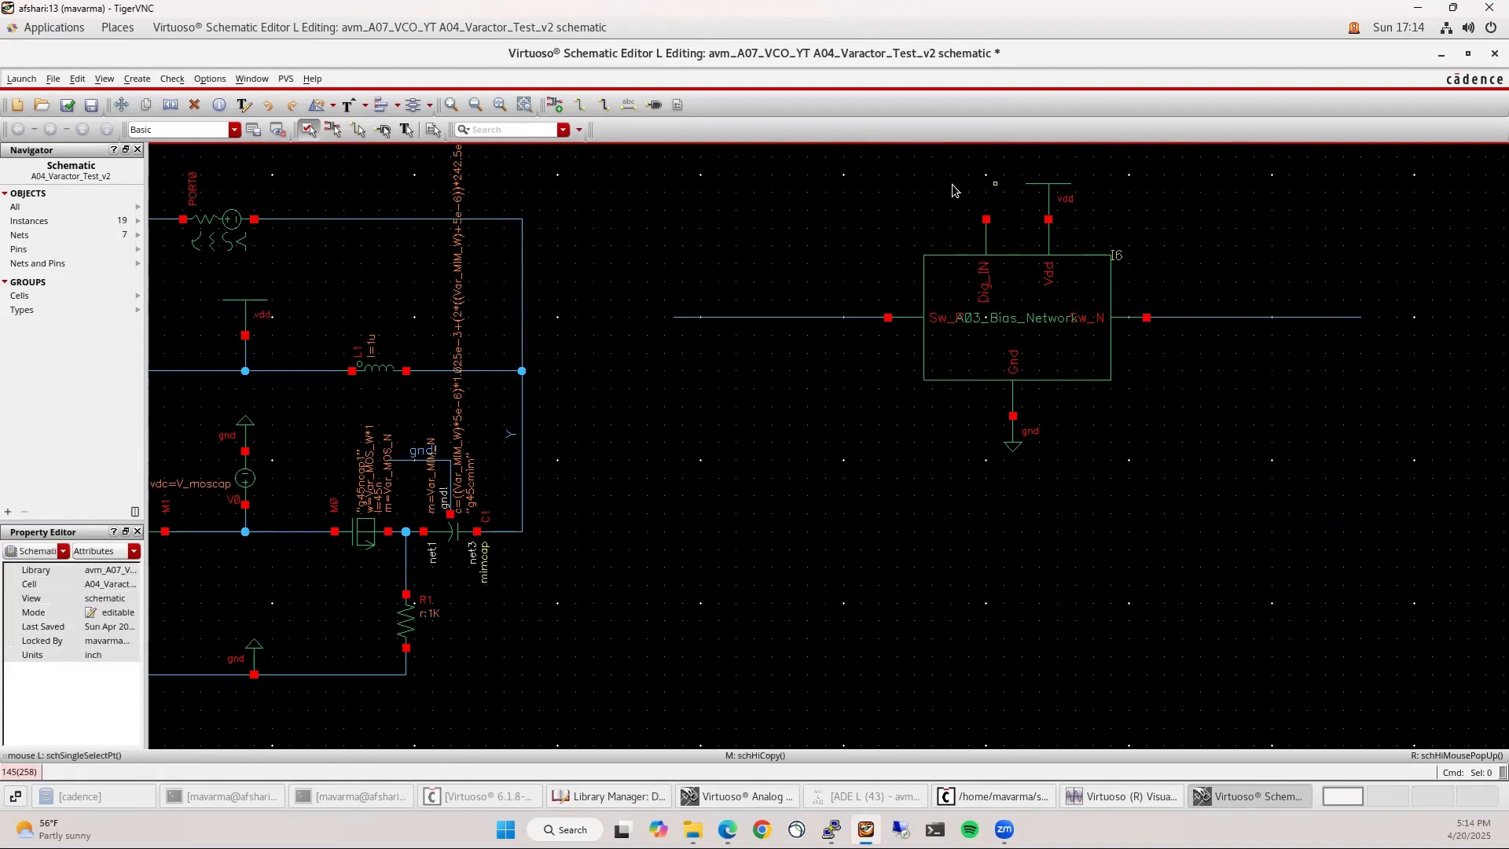
key("w")
left_click(987, 219)
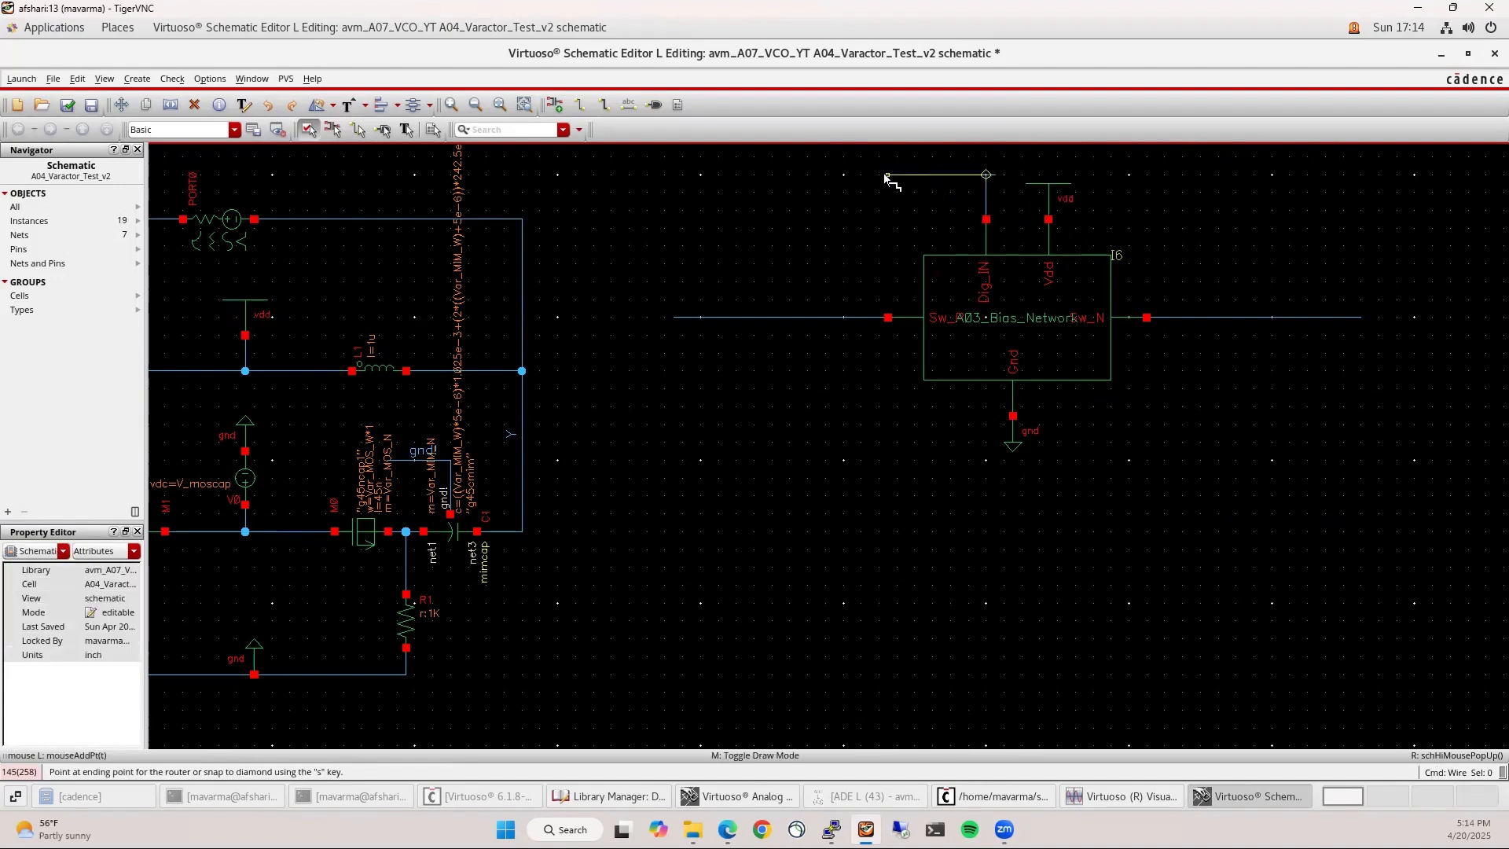
double_click(835, 170)
key("u")
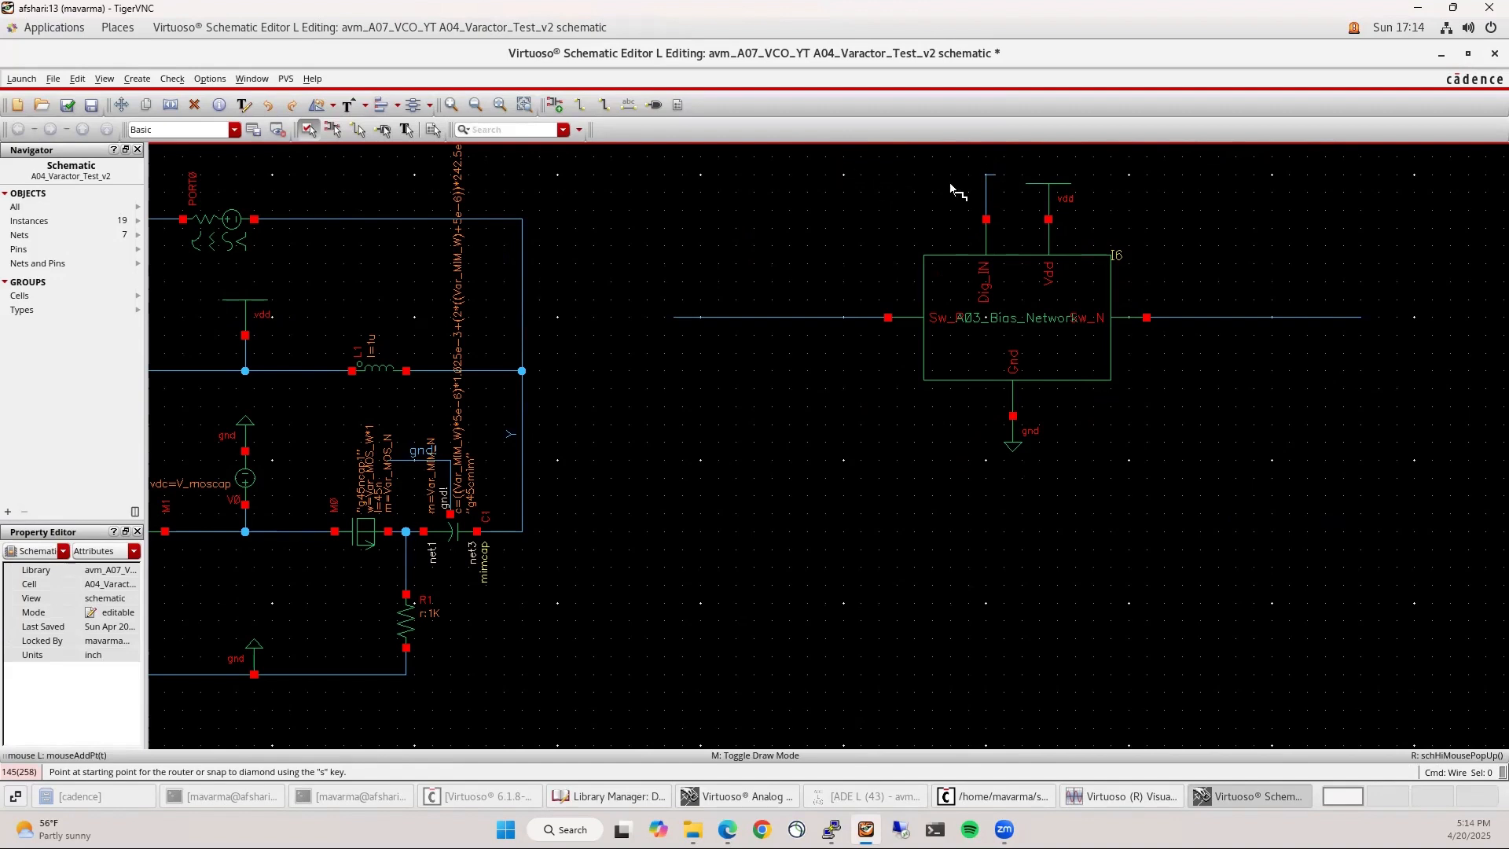
left_click(986, 220)
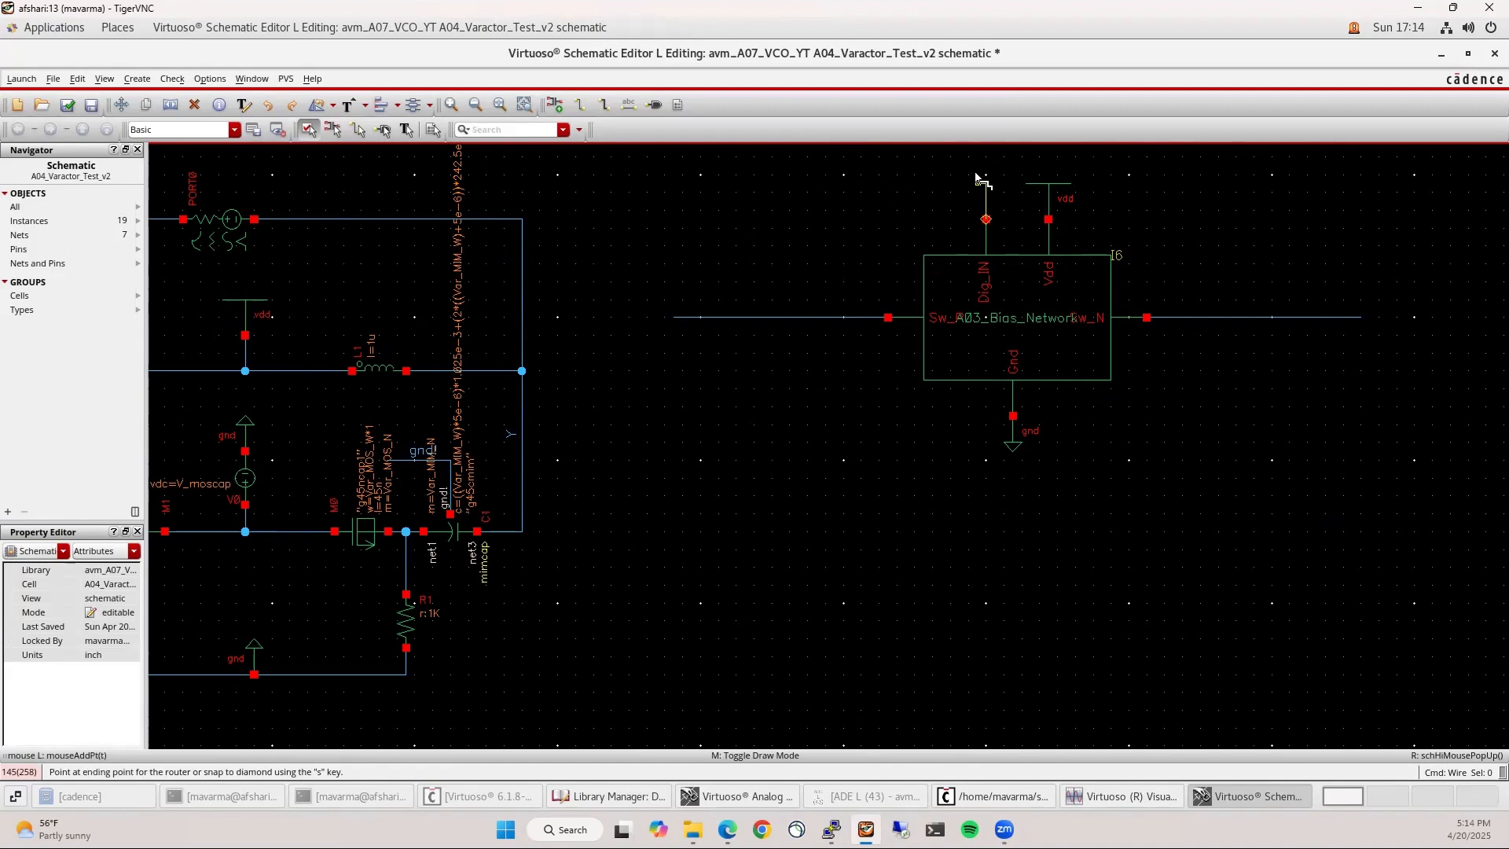
double_click(851, 196)
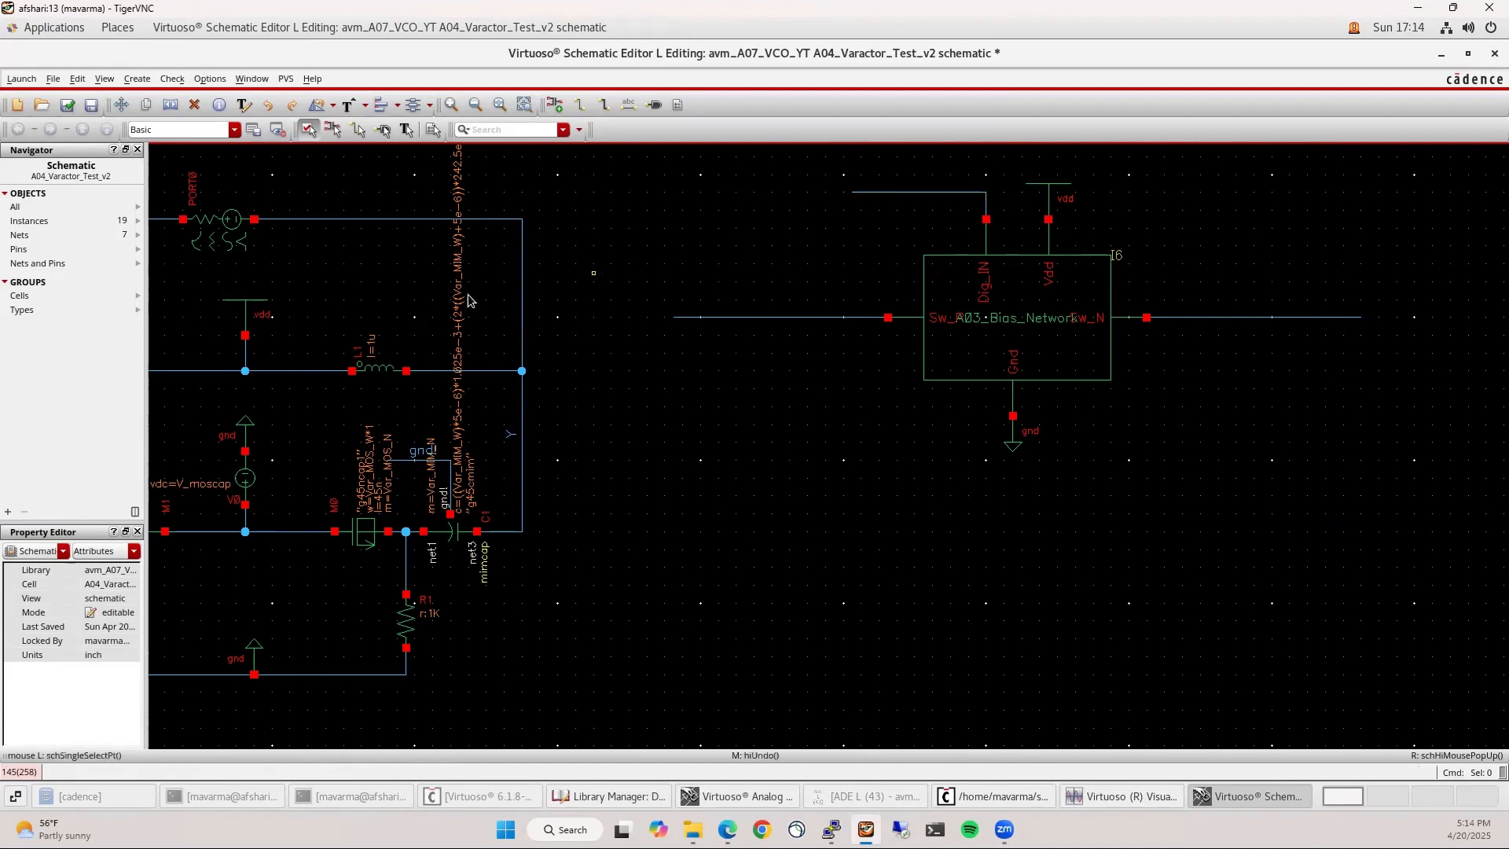
Place a rotated voltage source V2 at the Dig_IN wire end, grounded on its left
key("c")
left_click(245, 478)
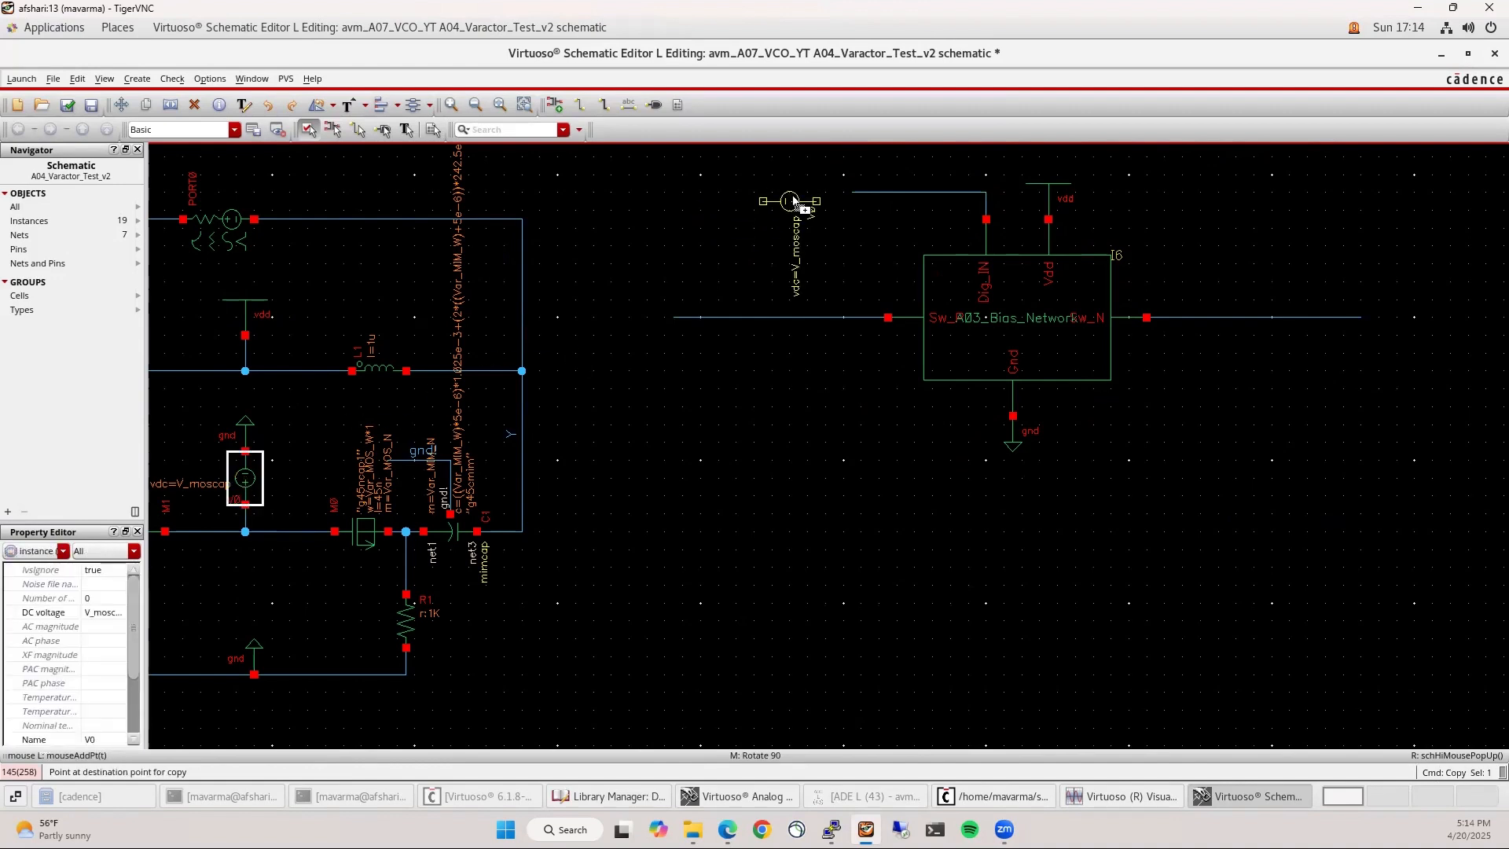
key("Escape")
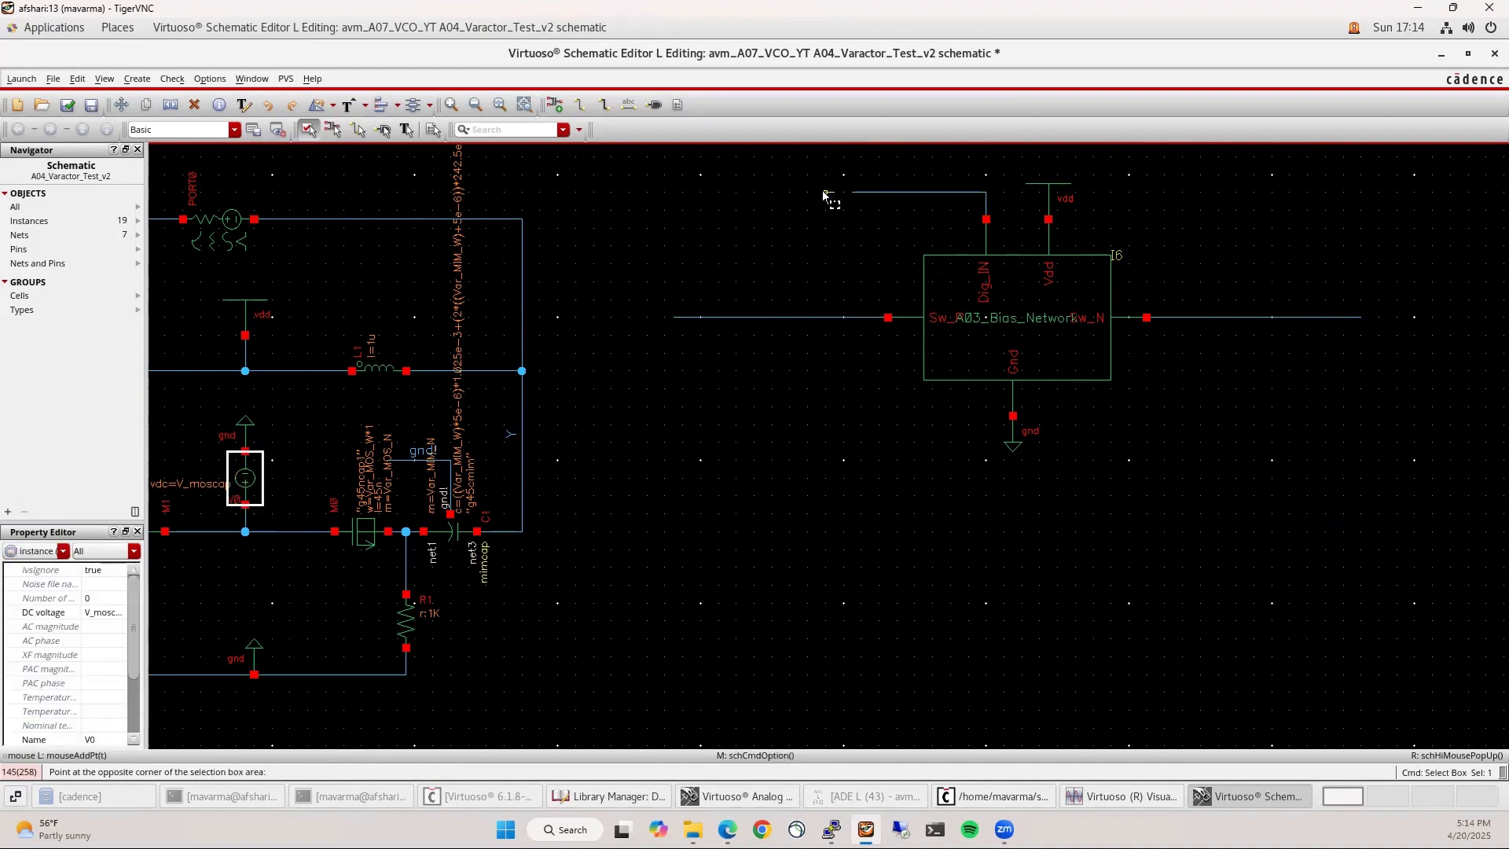
left_click(240, 491)
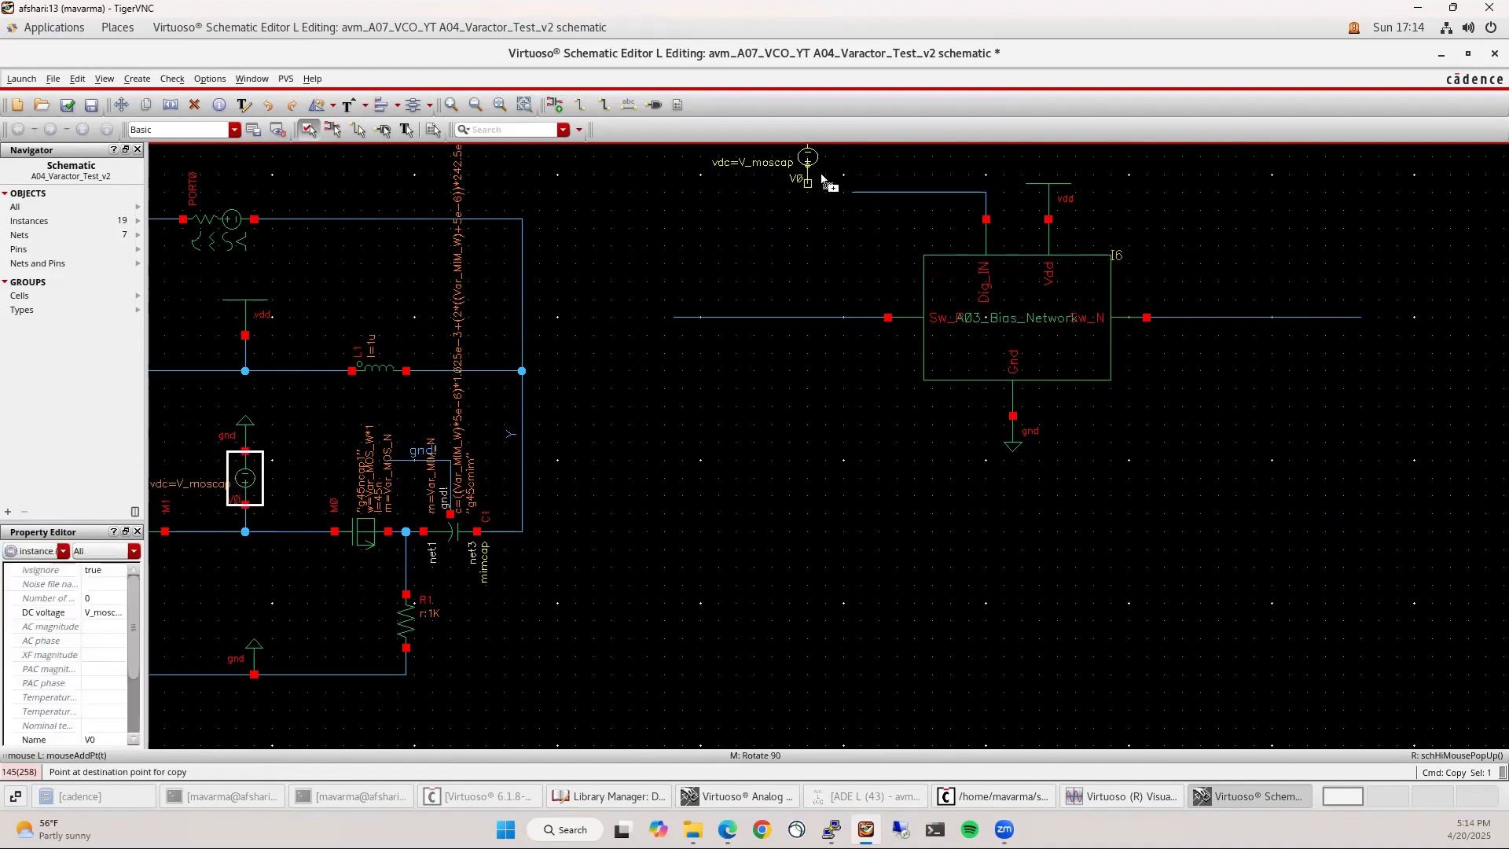
middle_click(838, 206)
left_click(832, 197)
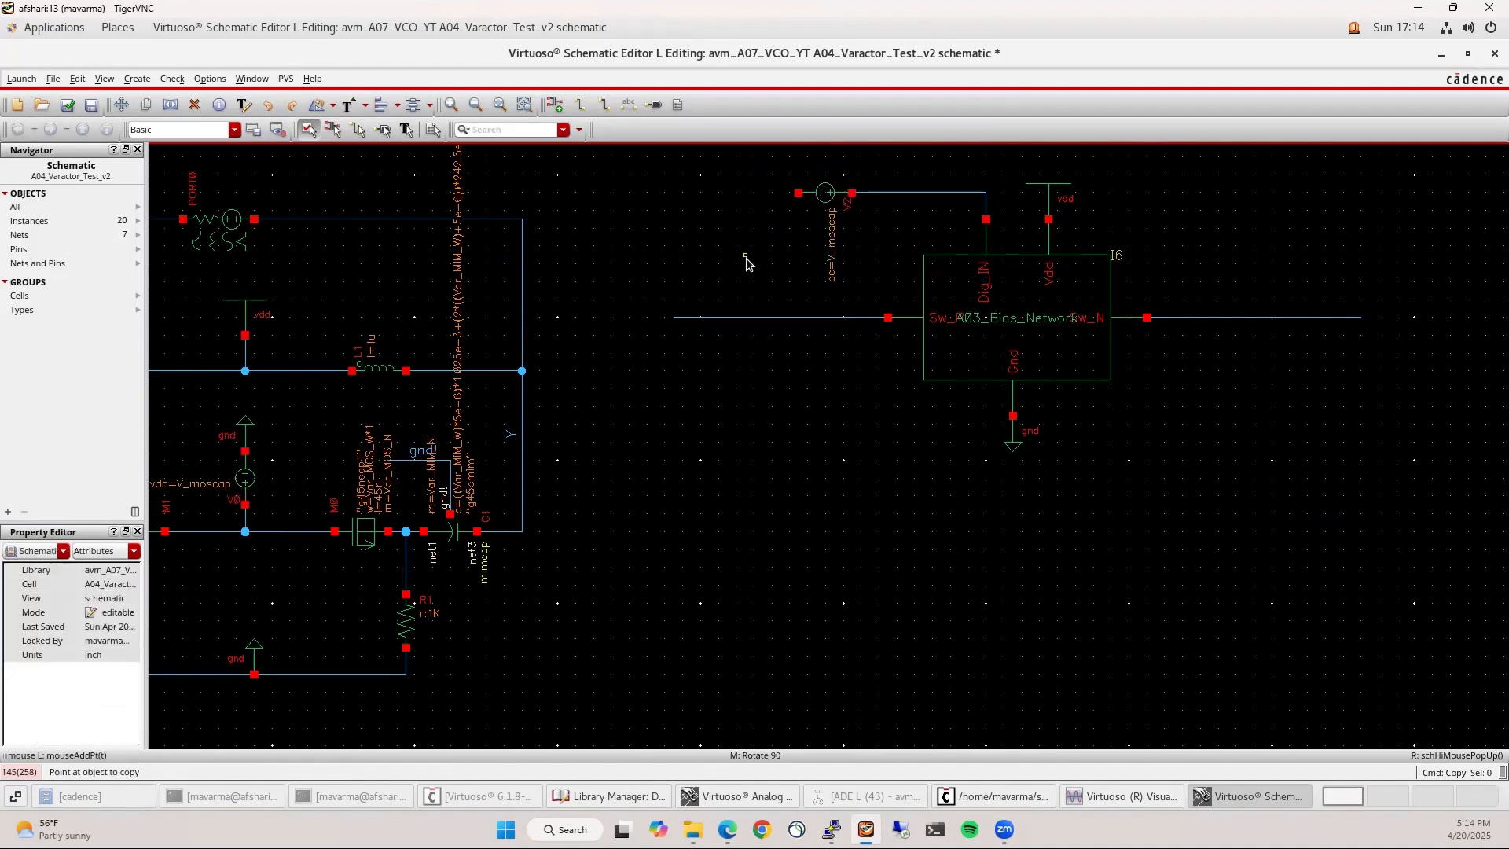
middle_click(736, 193)
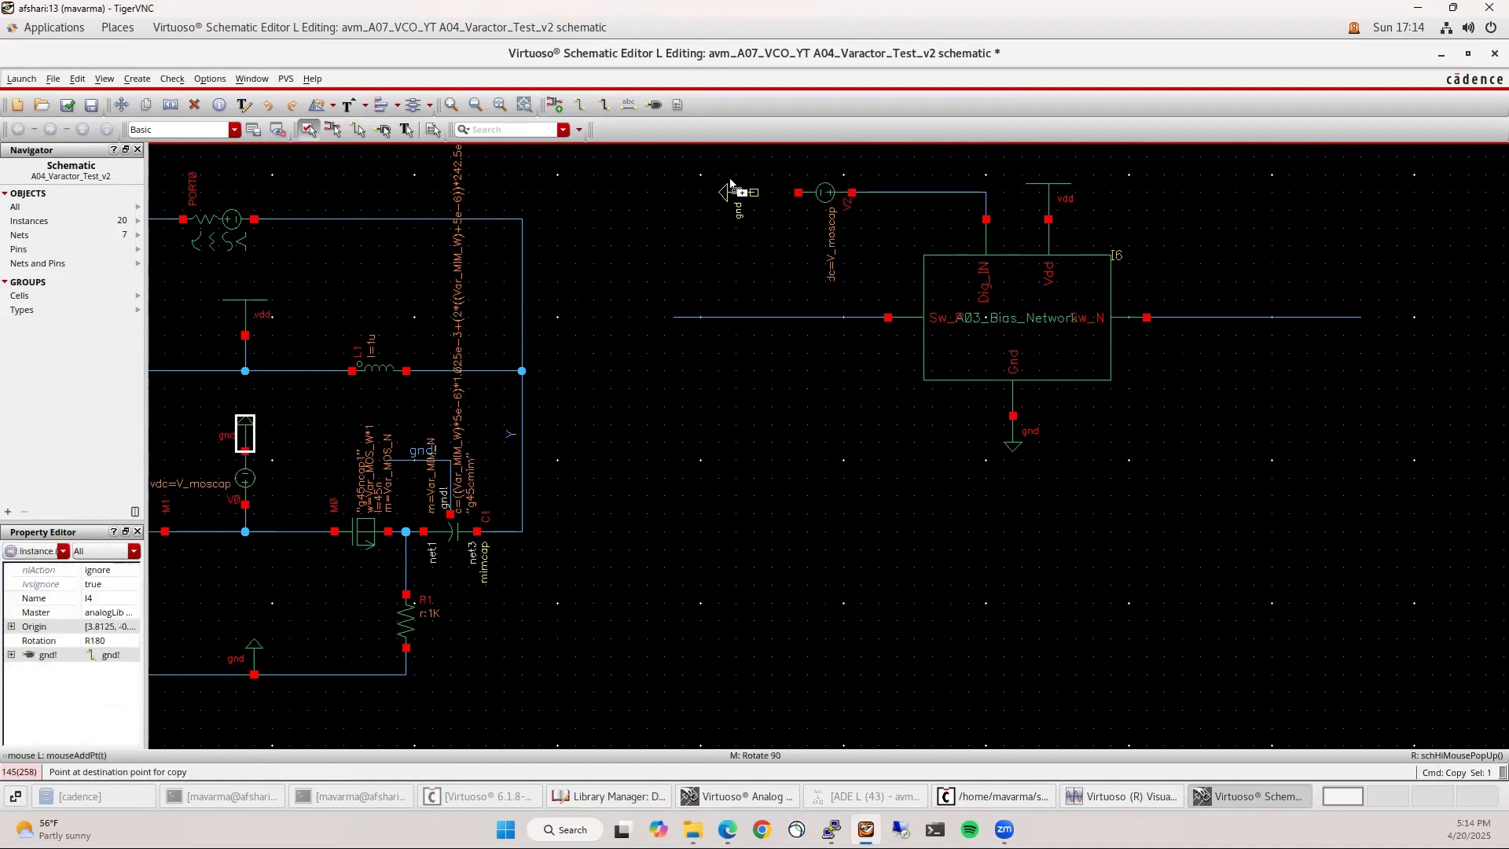
left_click(780, 194)
key("Escape")
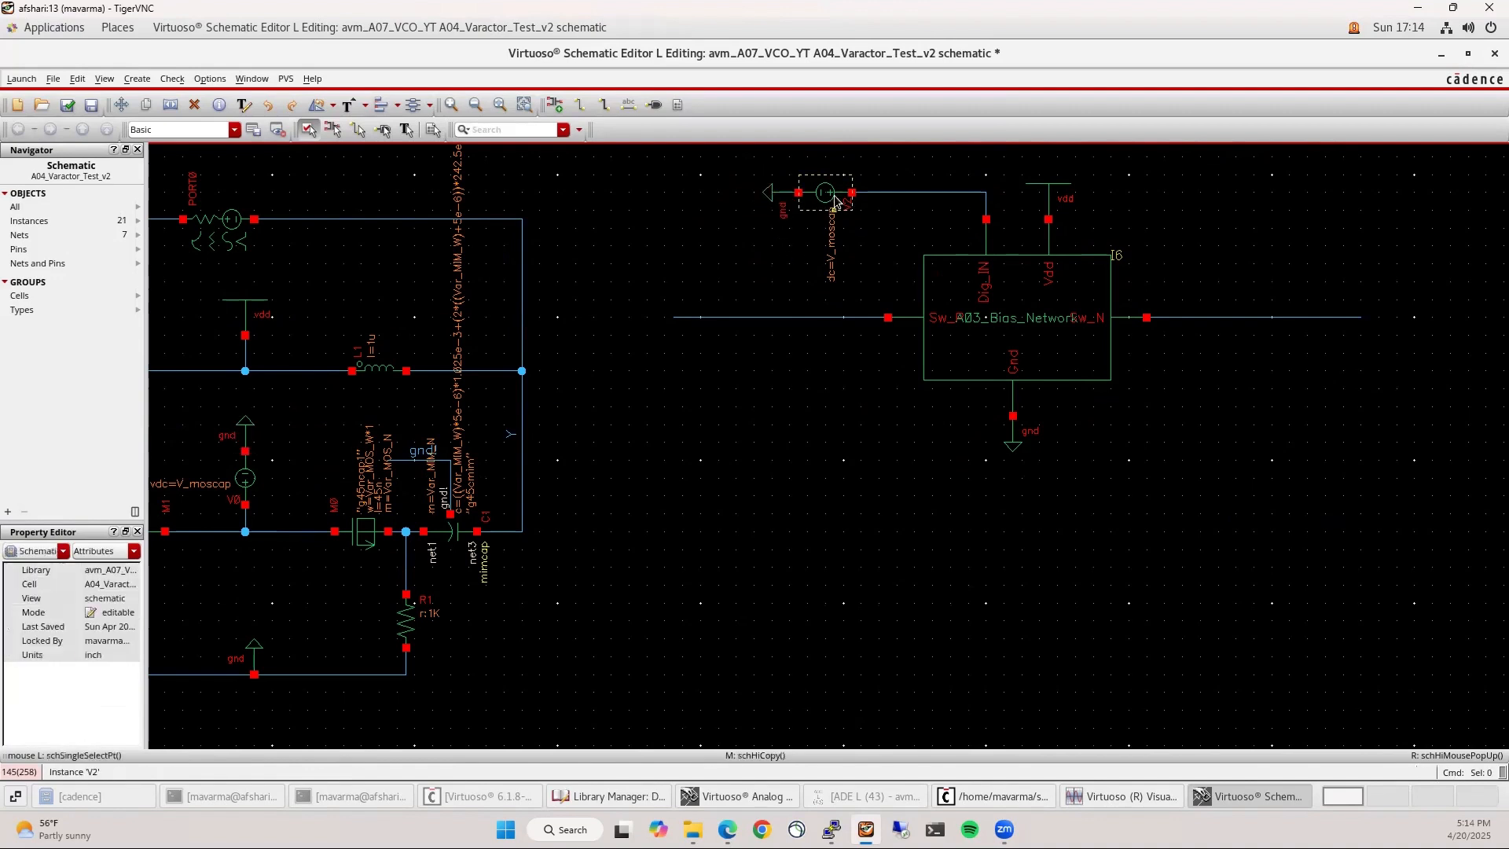
Set V2's DC voltage to V1 in the Property Editor
left_click(835, 202)
left_click(98, 612)
middle_click(441, 651)
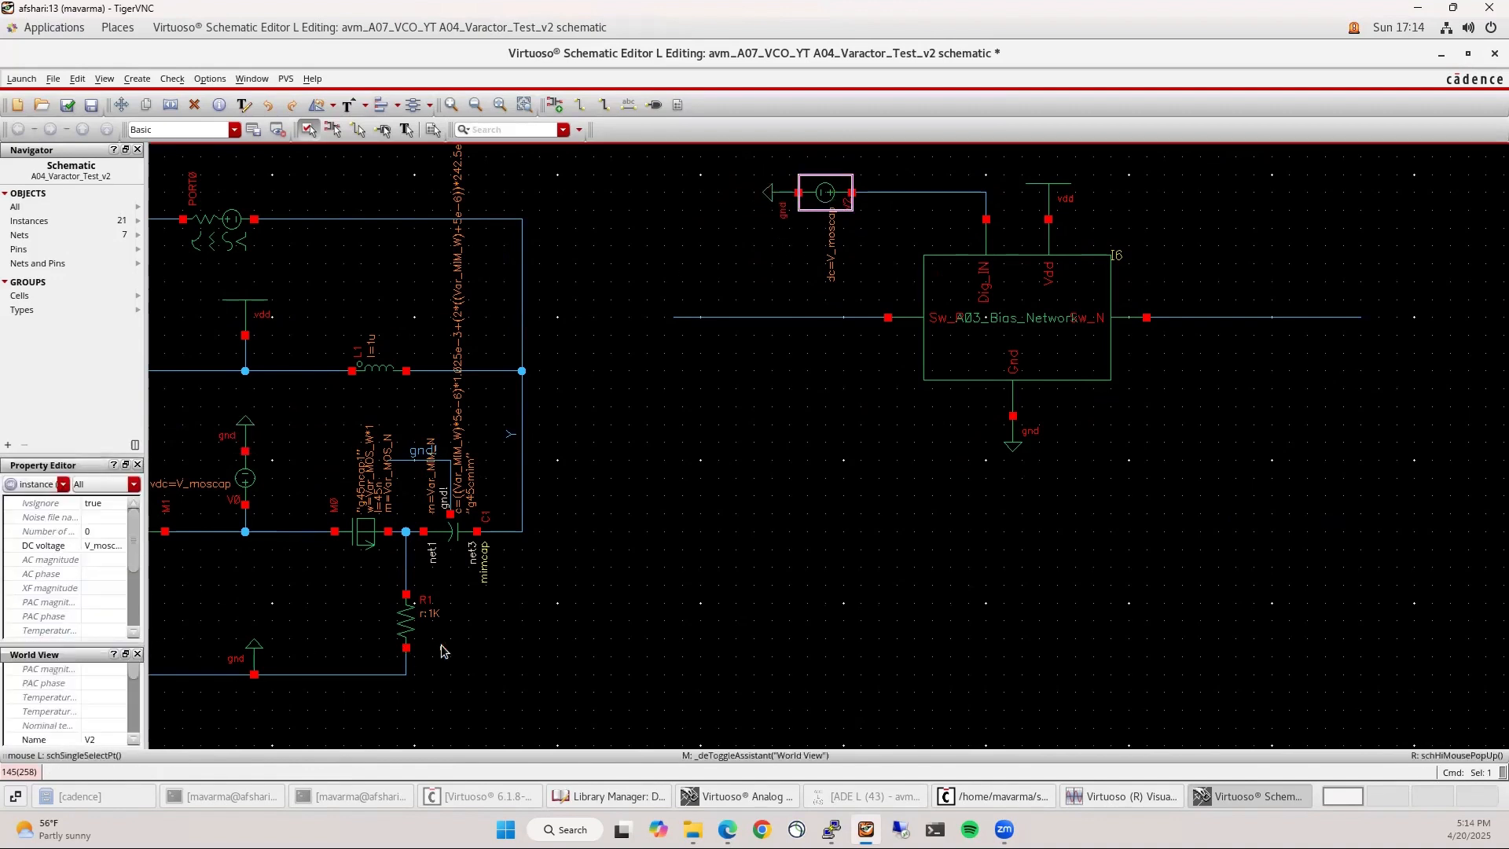
left_click(104, 548)
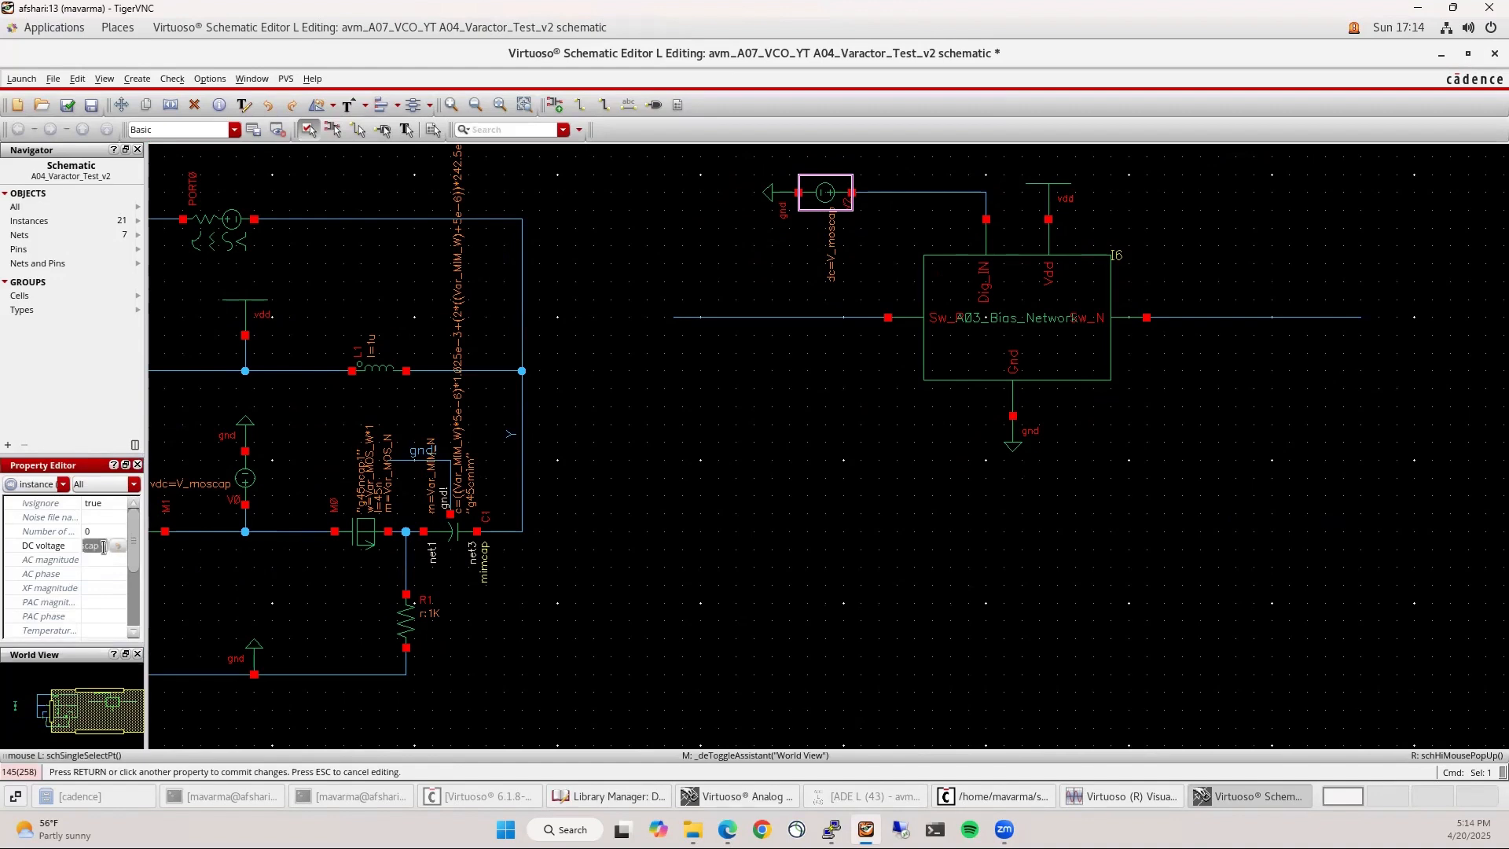
type("V1")
key("Return")
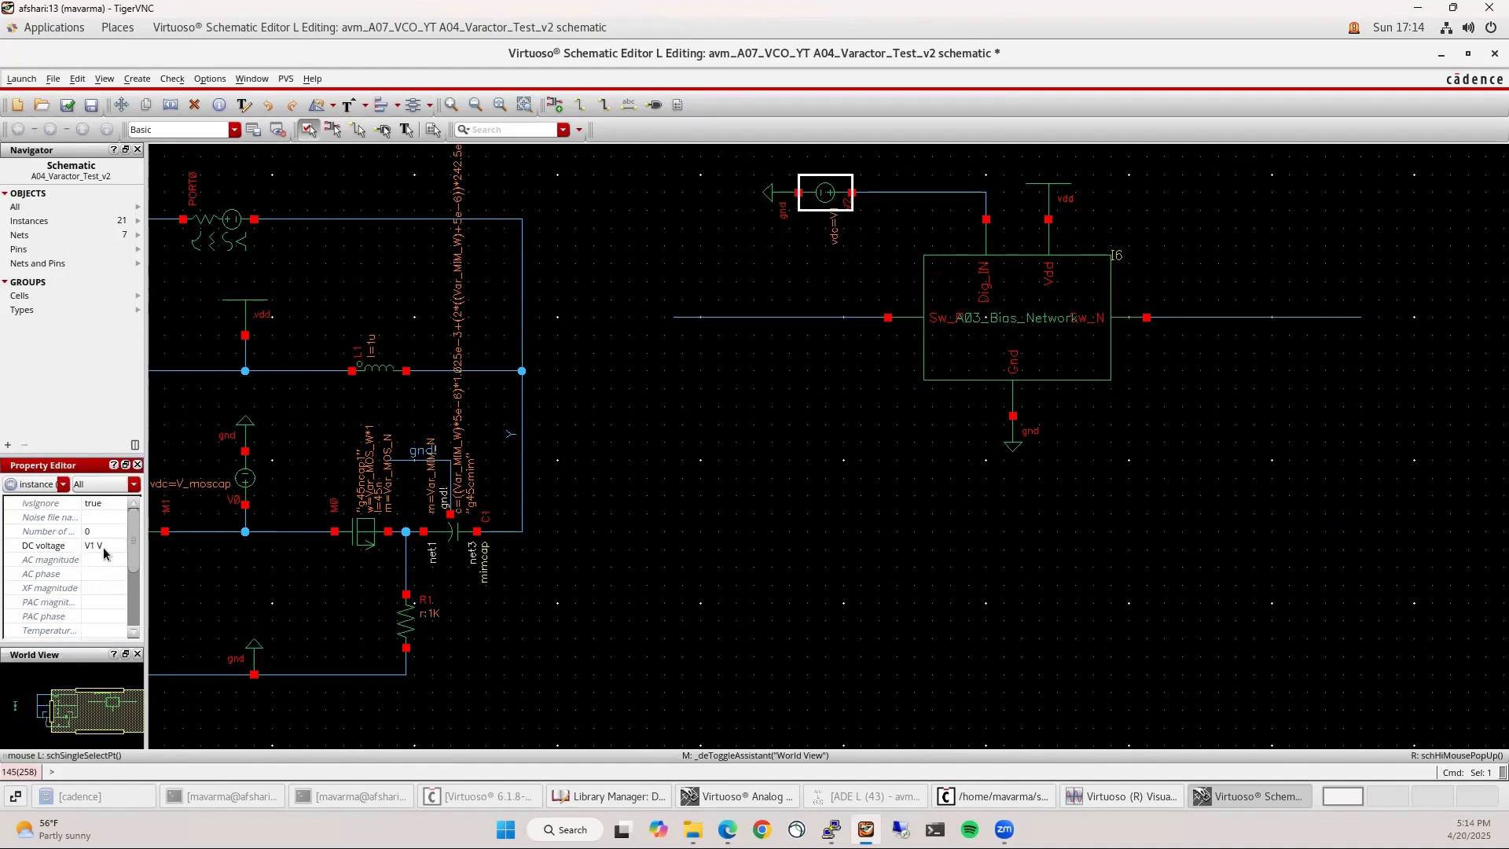
left_click(138, 655)
left_click(863, 579)
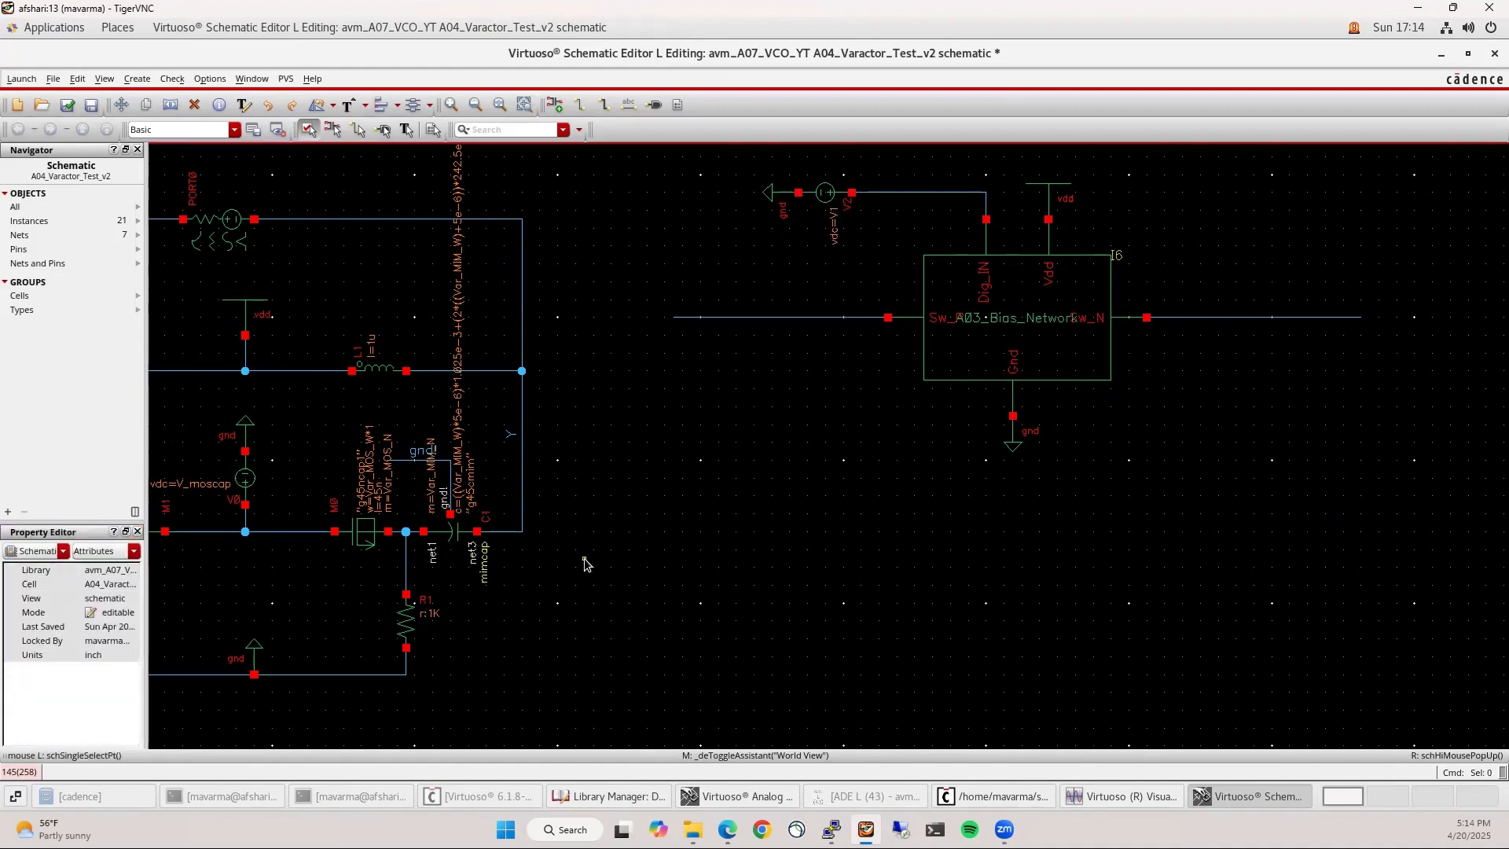
Copy C1 with its ground wiring onto the block's output net as C2
left_click(452, 540)
left_click_drag(368, 434, 492, 575)
key("c")
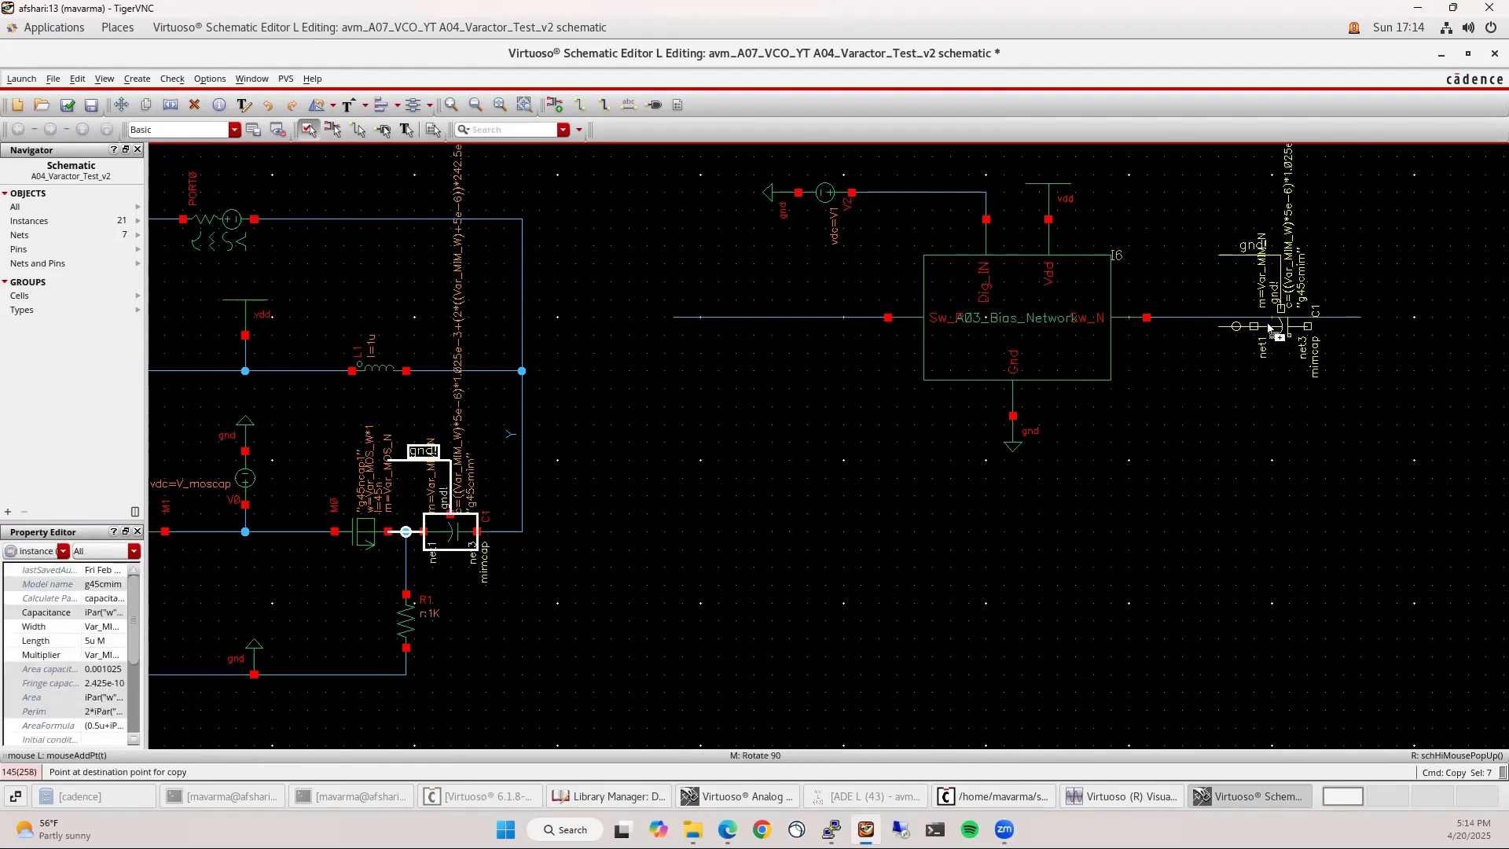
left_click(1294, 361)
Copy C2 as C3, mirror it horizontally, and move it onto the net left of the block
left_click(1231, 399)
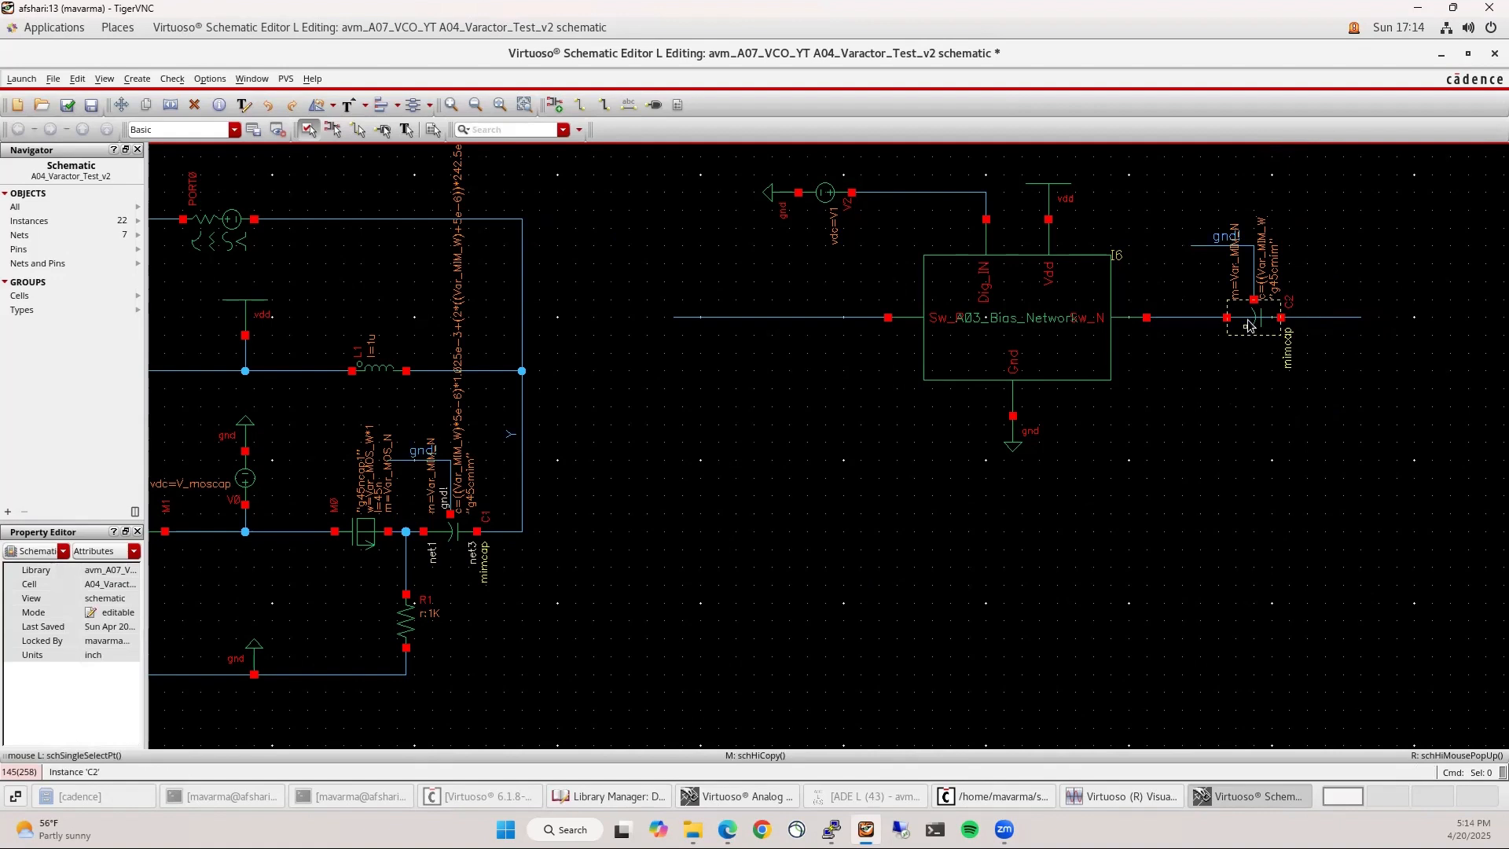
left_click_drag(1182, 201, 1341, 407)
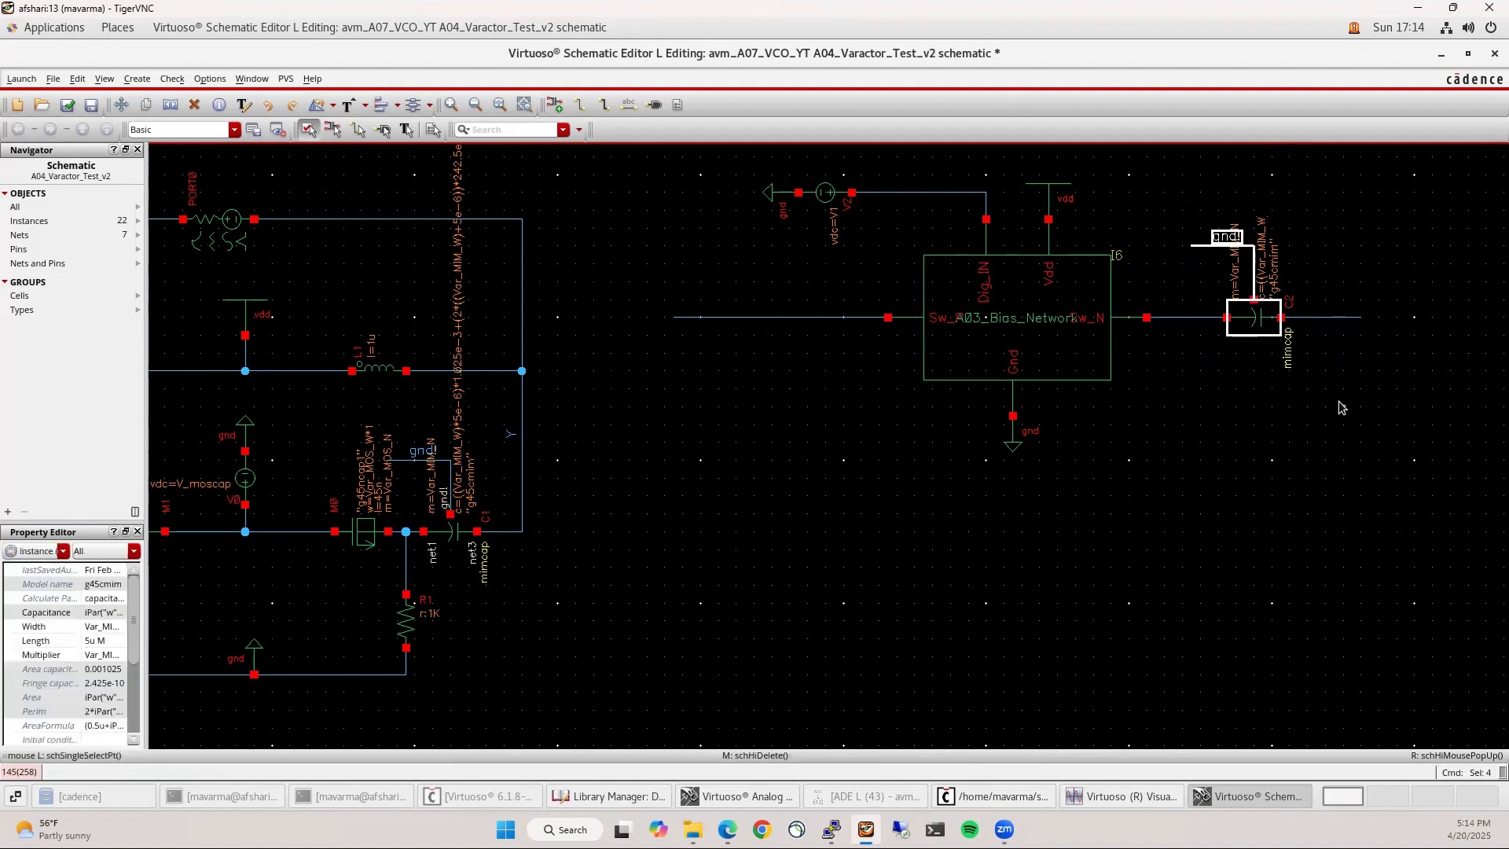
key("c")
left_click(922, 683)
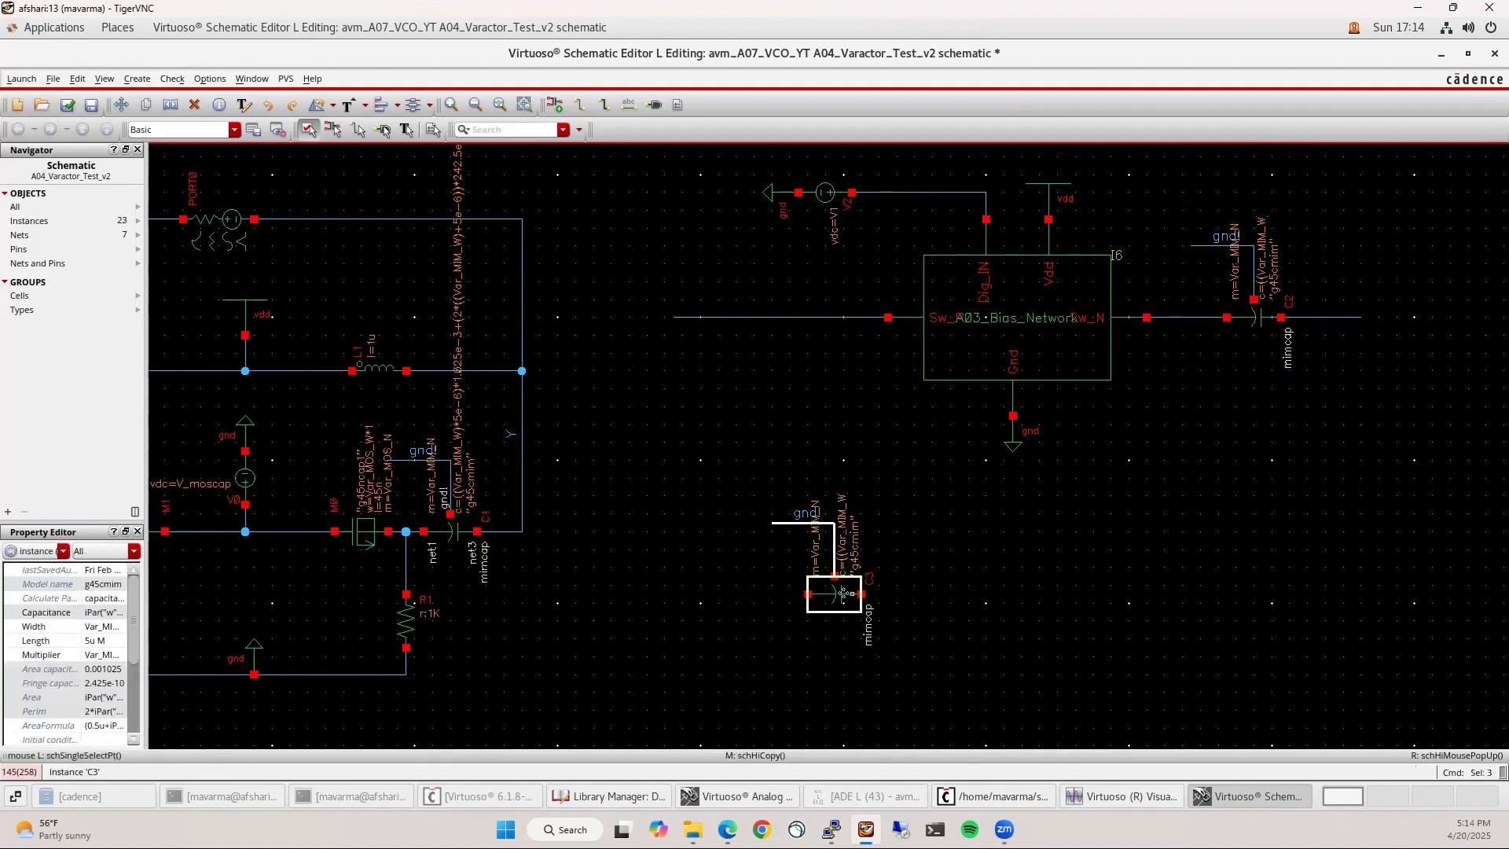
left_click(335, 130)
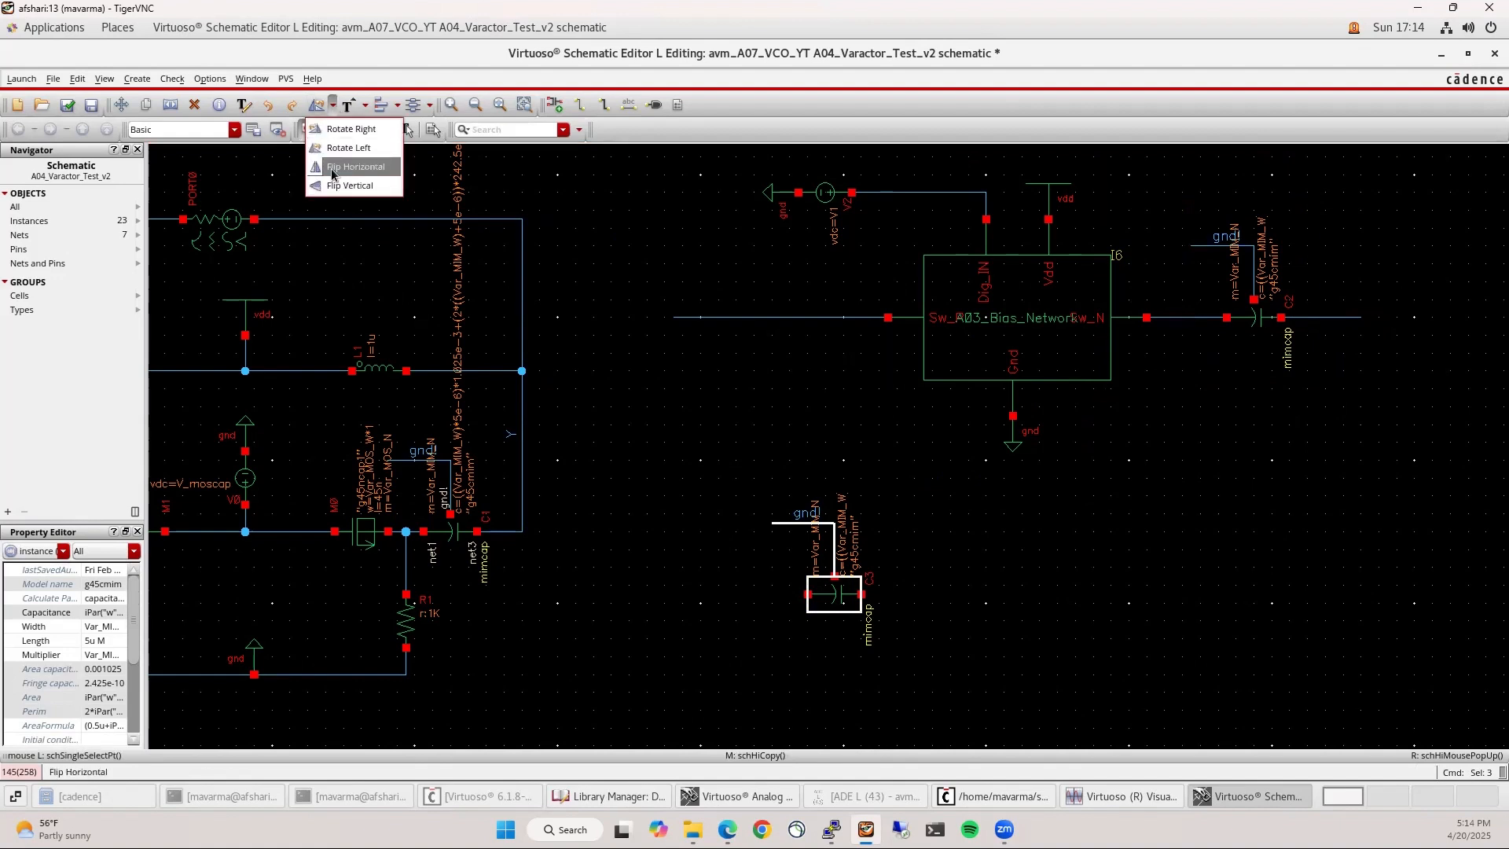
left_click(339, 164)
left_click(831, 603)
left_click_drag(841, 627, 782, 353)
left_click(776, 369)
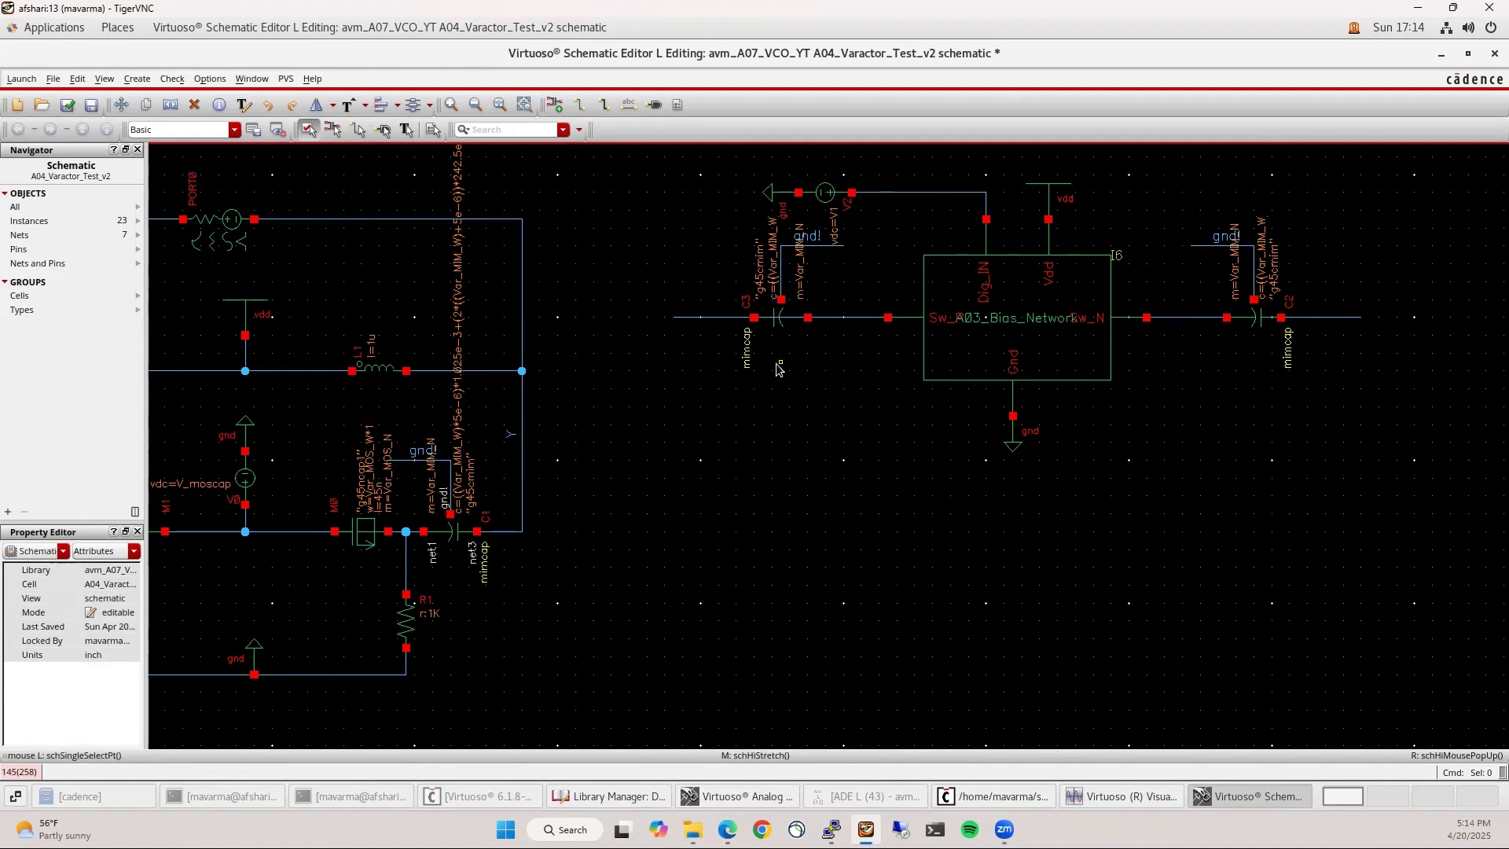
Select C3 and C2 together and begin editing their shared Width value
key("Delete")
key("Escape")
left_click(792, 325)
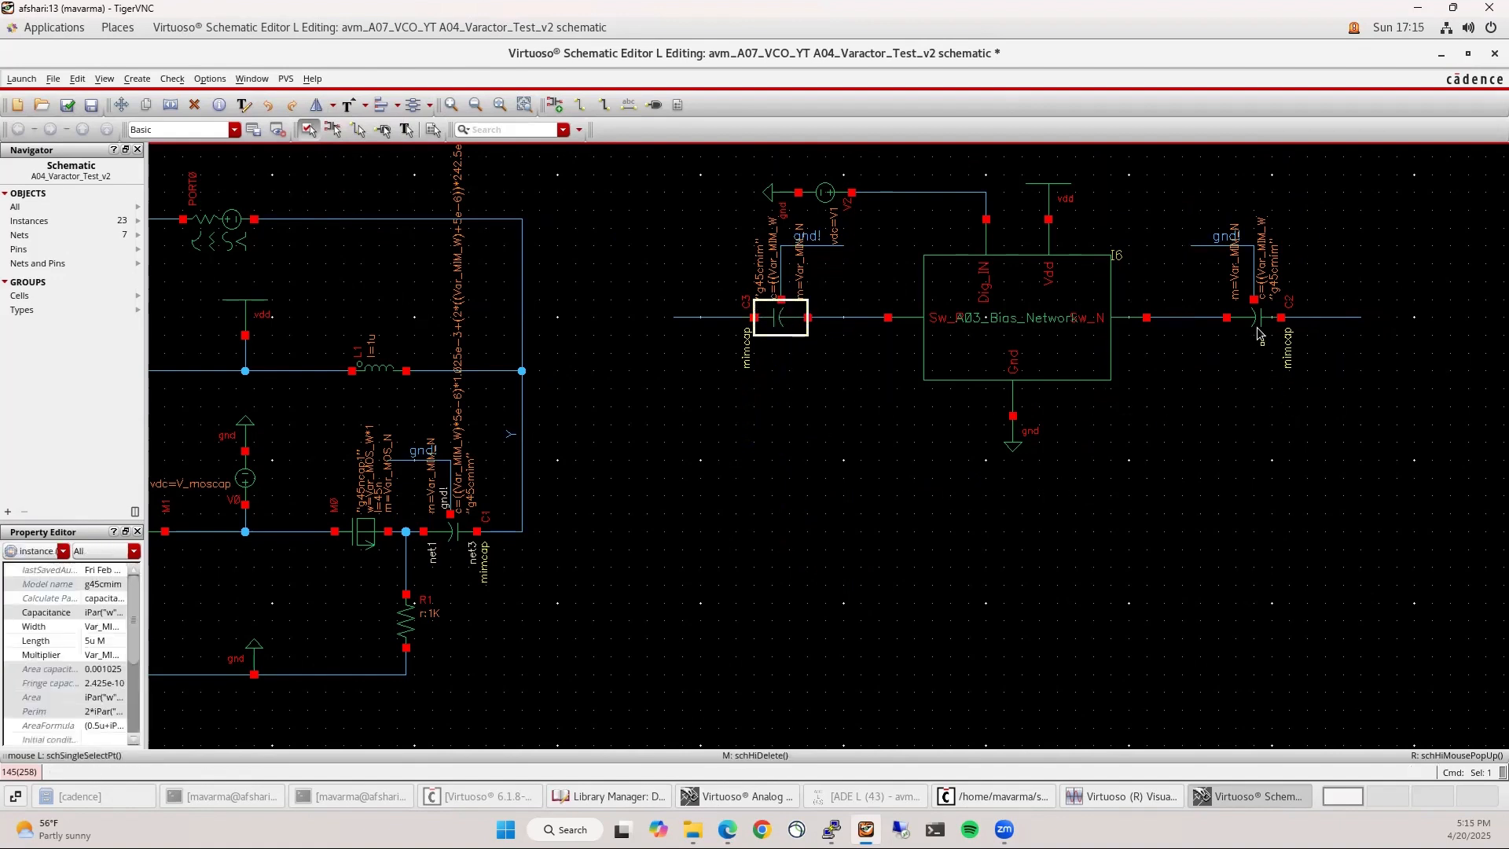
left_click(1260, 328, "shift")
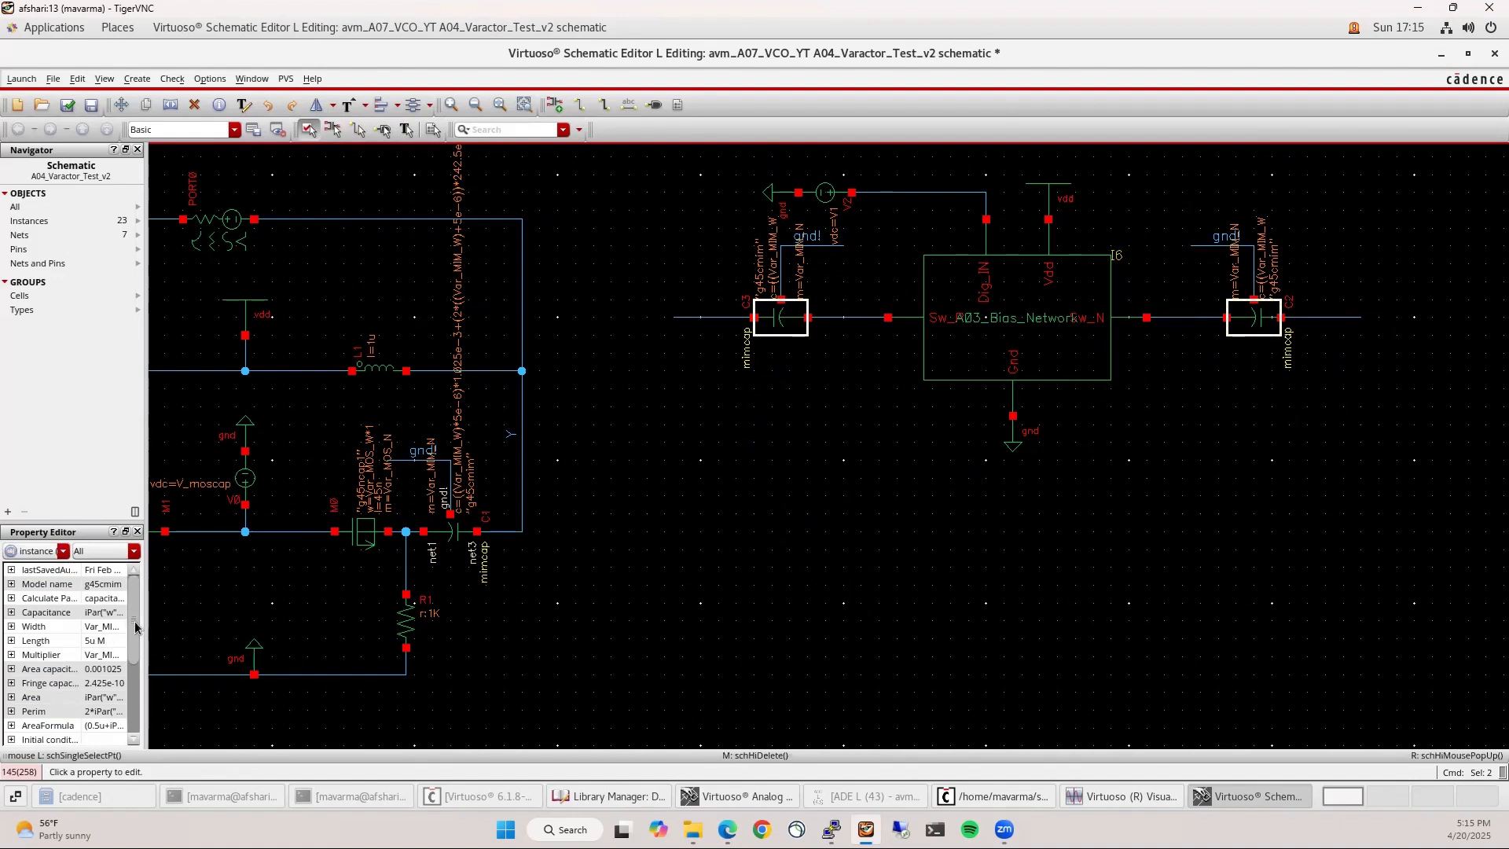
left_click_drag(144, 620, 198, 622)
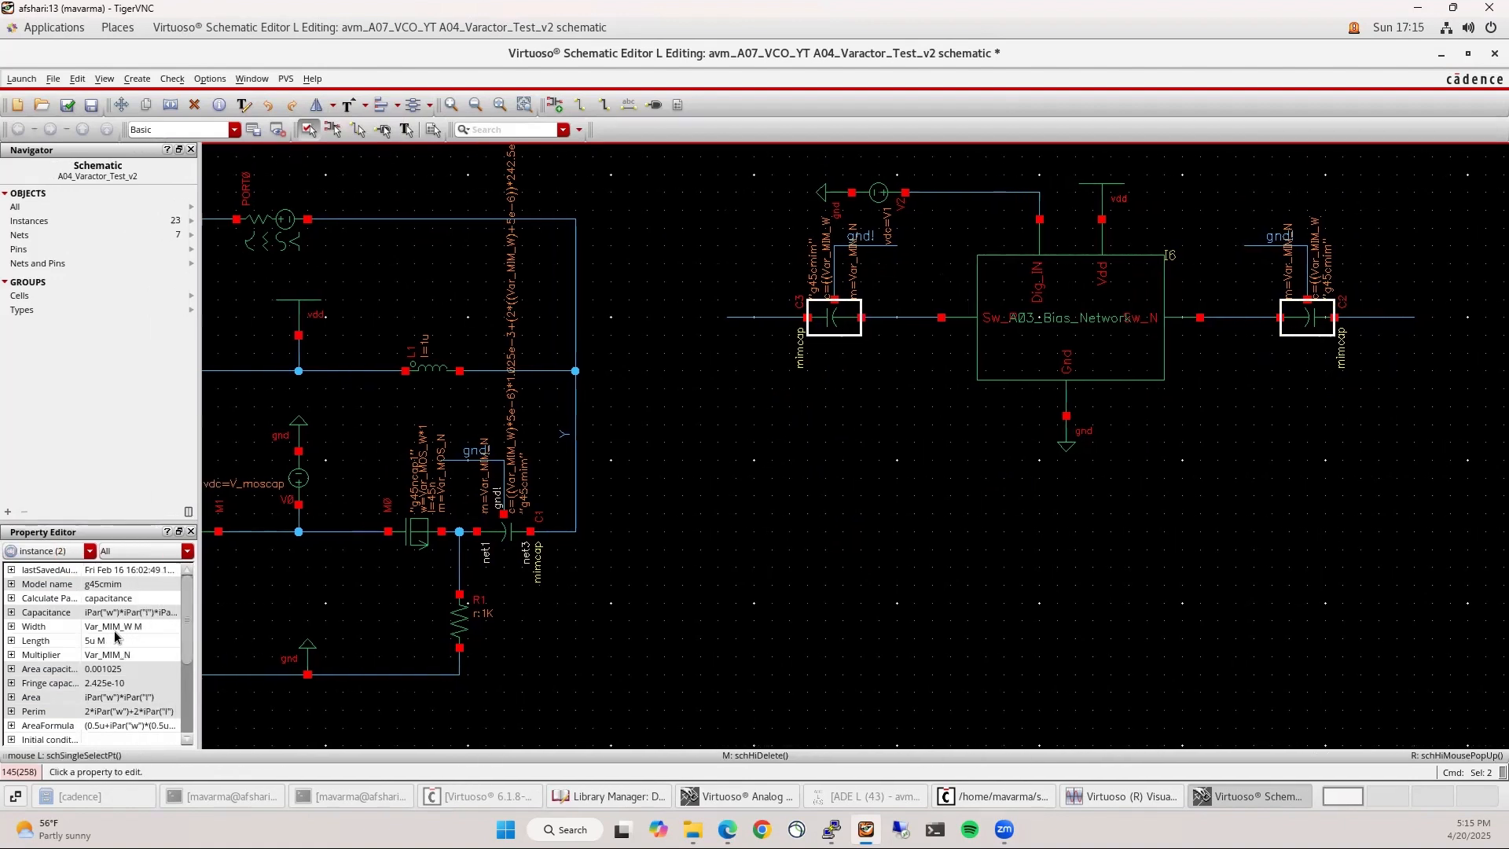
left_click(114, 627)
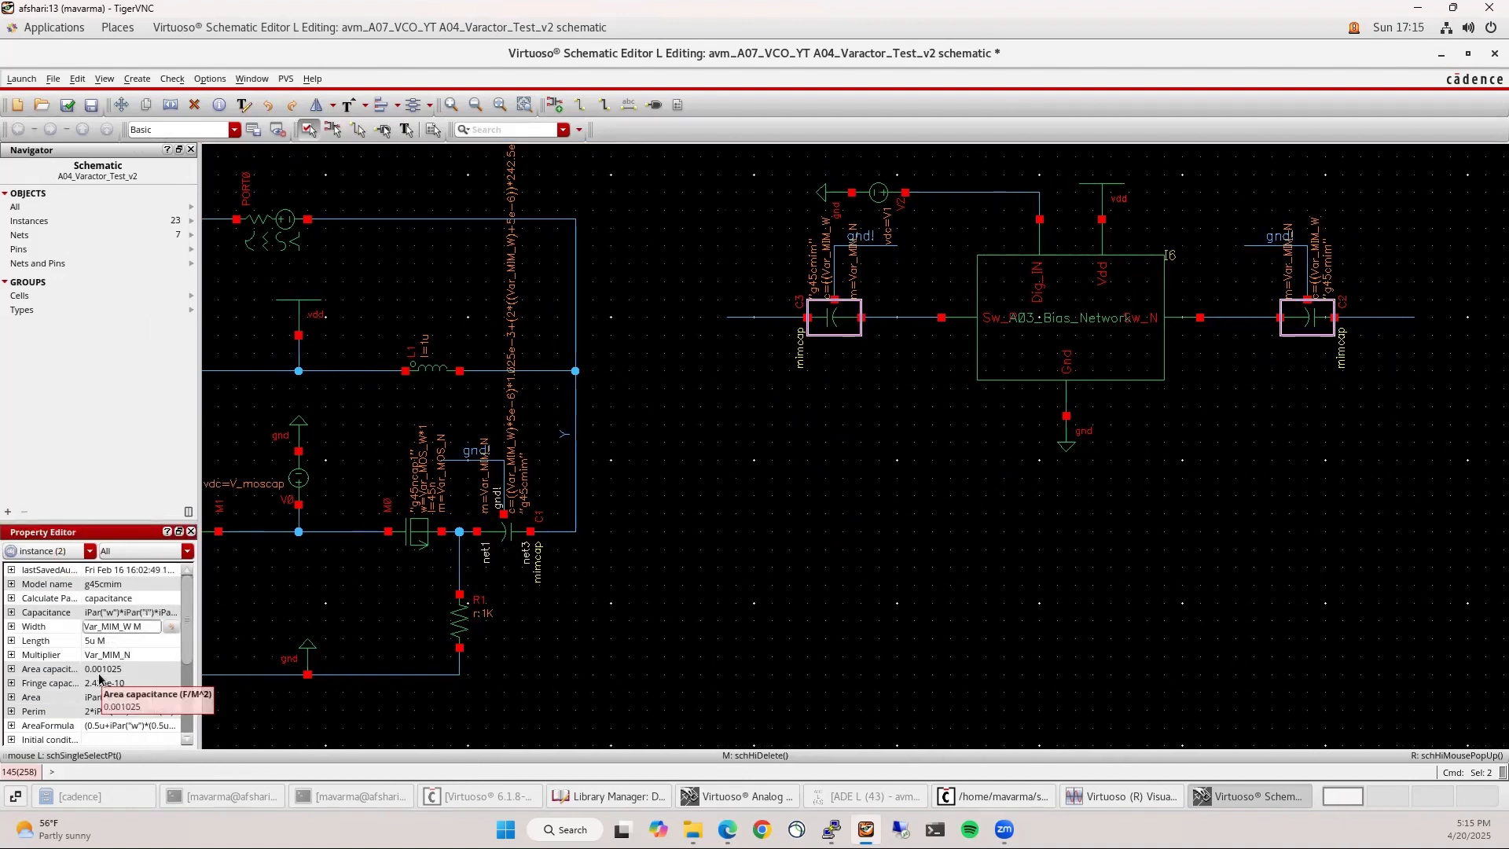
key("BackSpace")
key("BackSpace")
key("BackSpace")
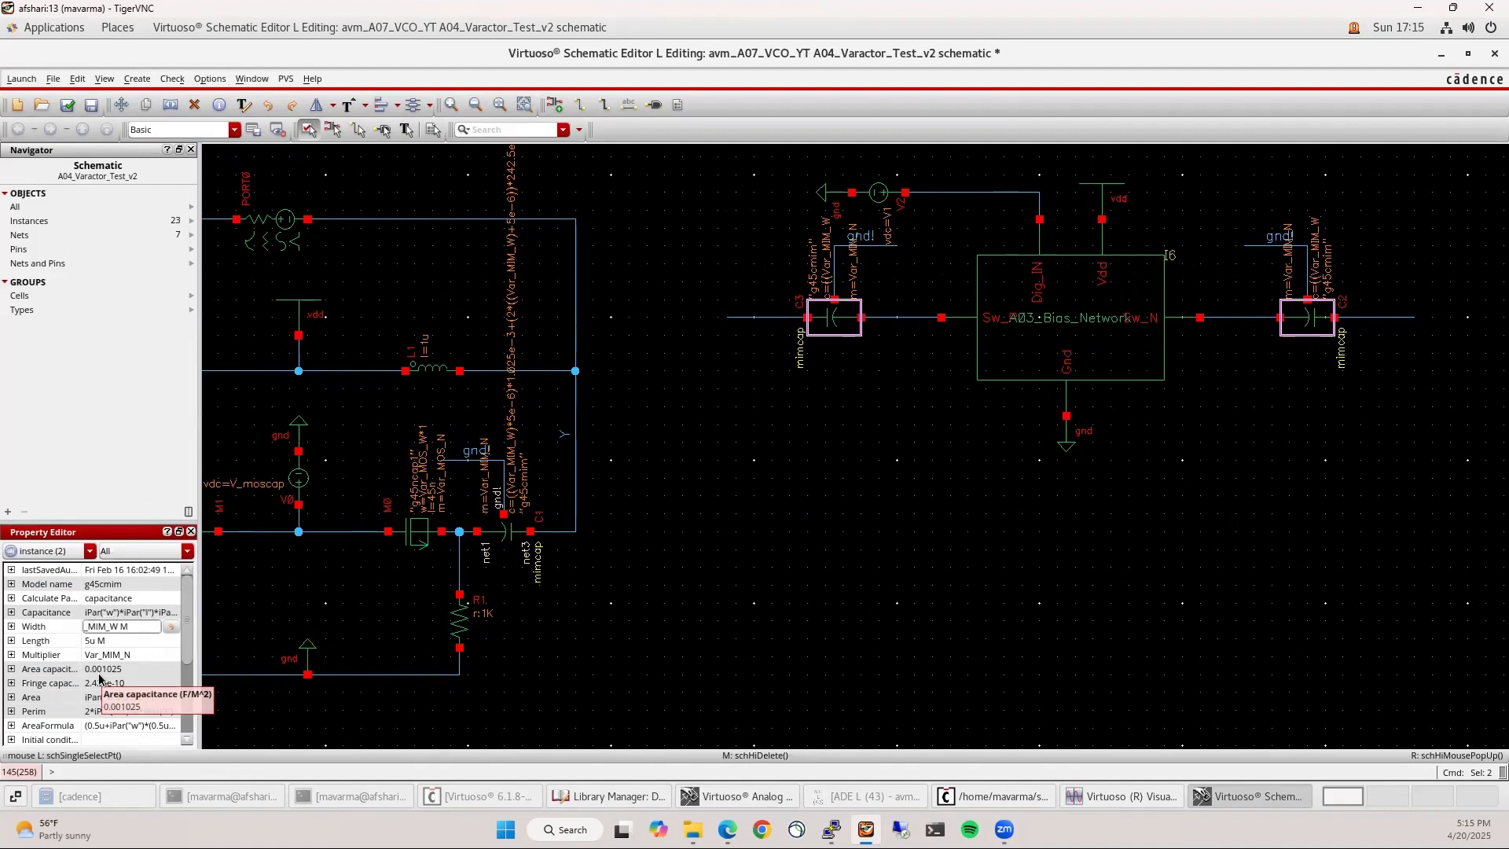
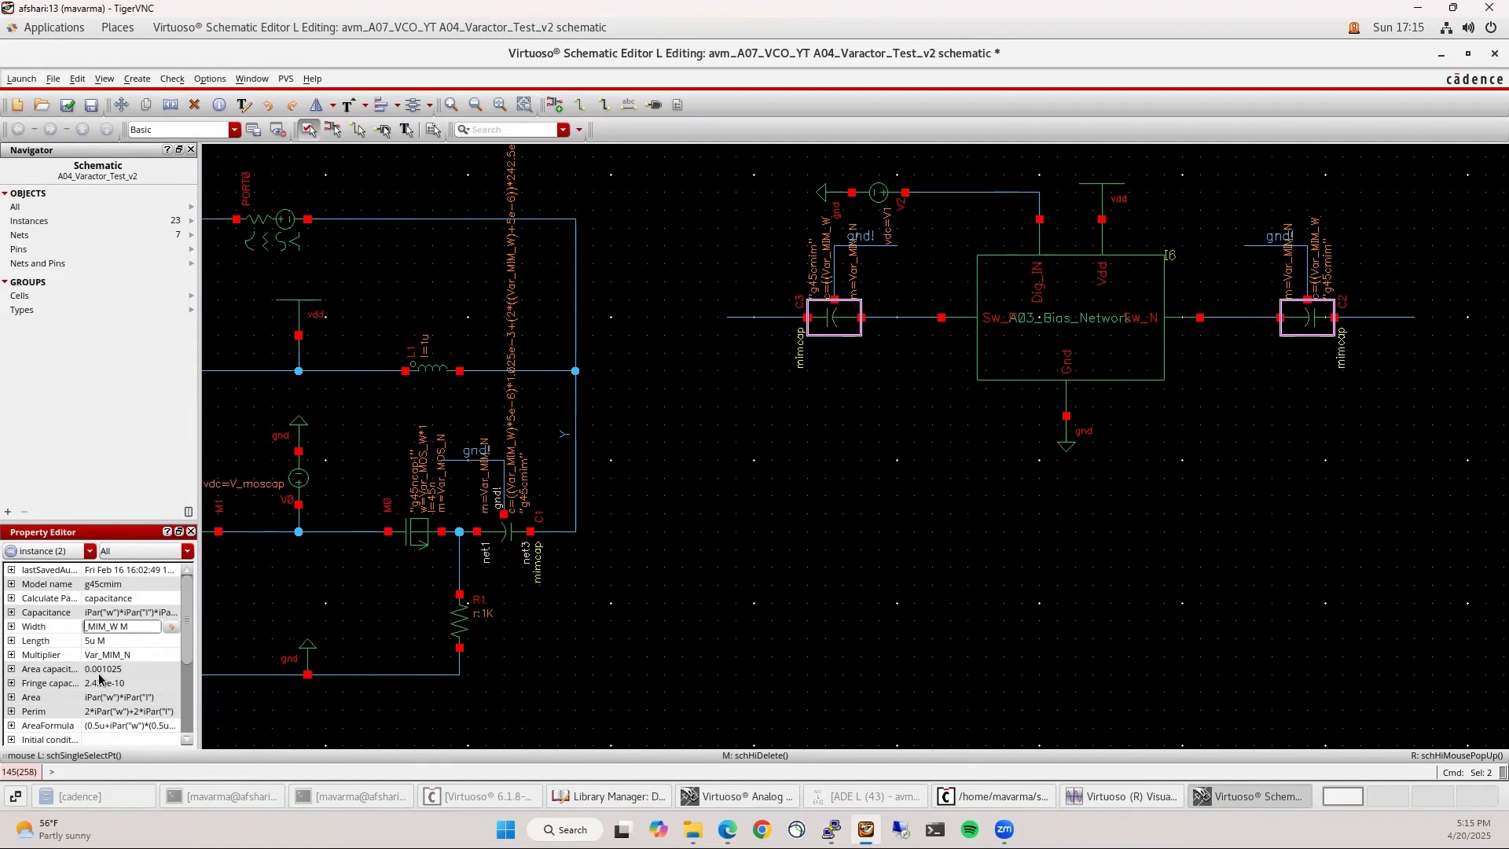
Set the two MIM capacitors' Width to Cap_MIM_W and Multiplier to Cap_MIM_N
type("Cap")
key("Return")
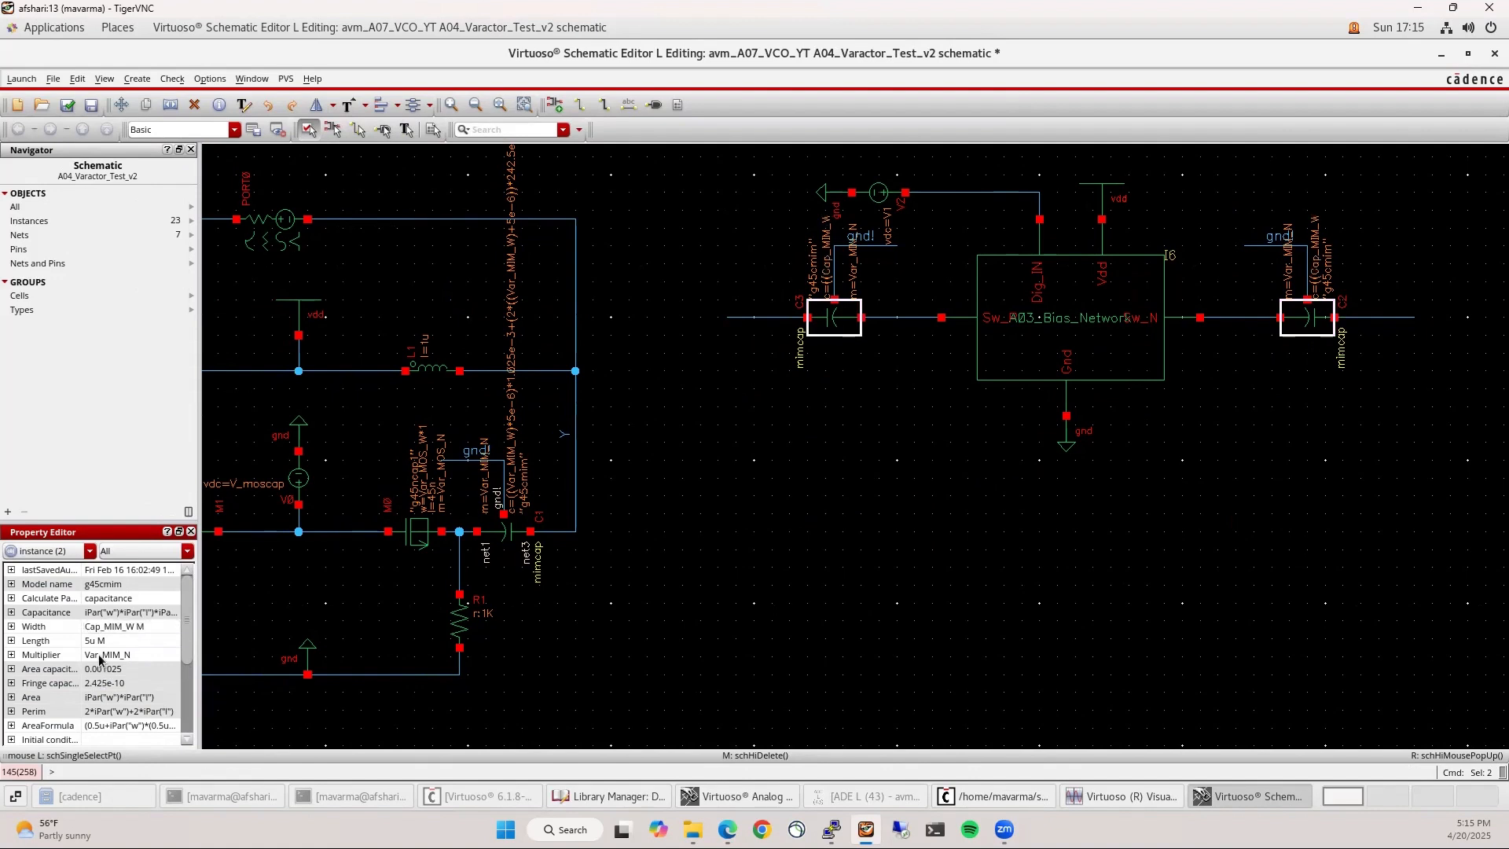
left_click(100, 657)
key("BackSpace")
key("BackSpace")
key("BackSpace")
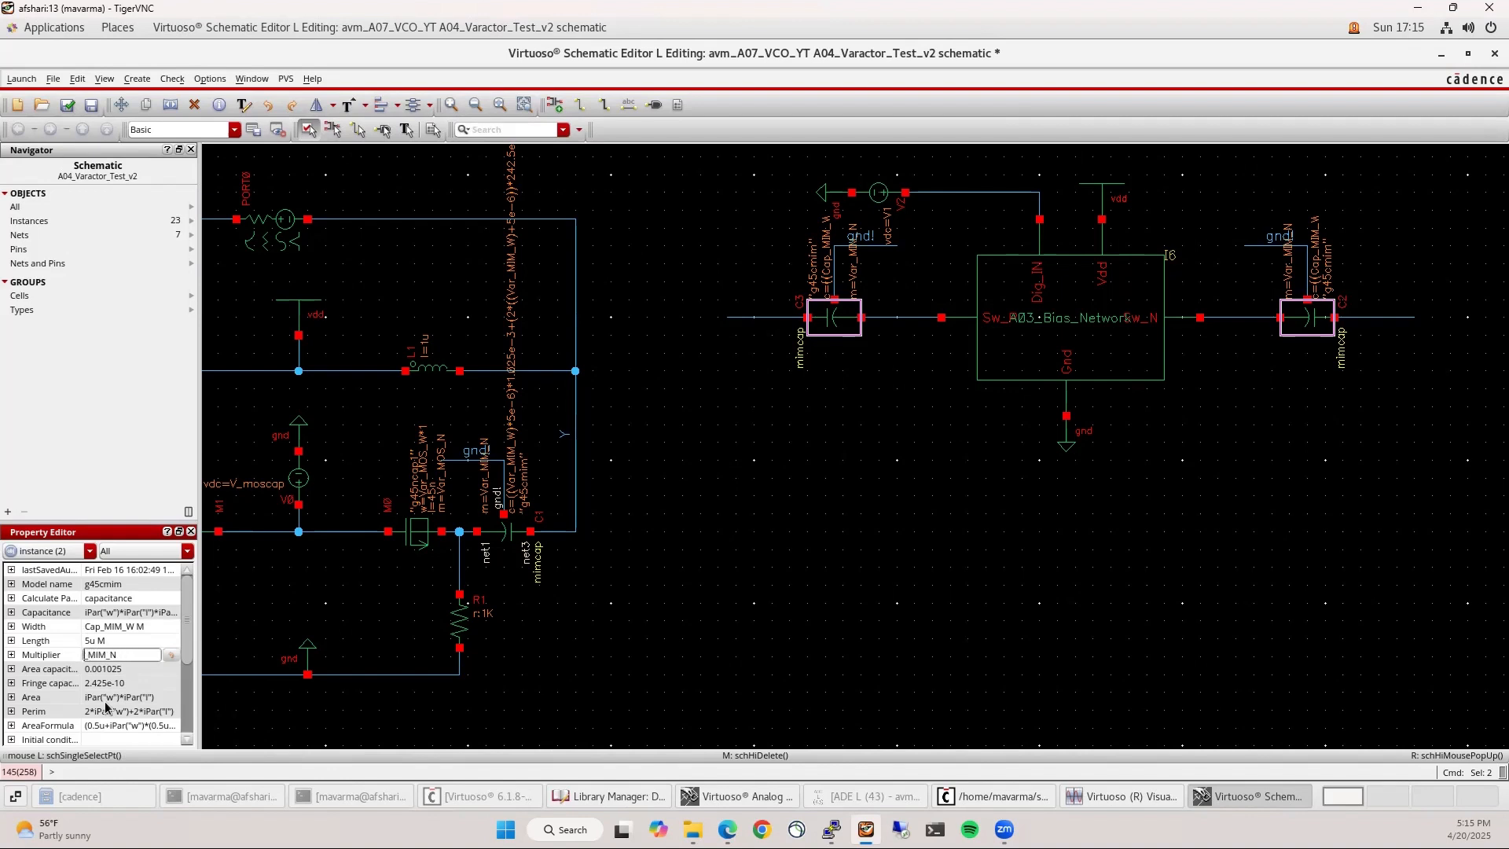
type("Cap")
key("Return")
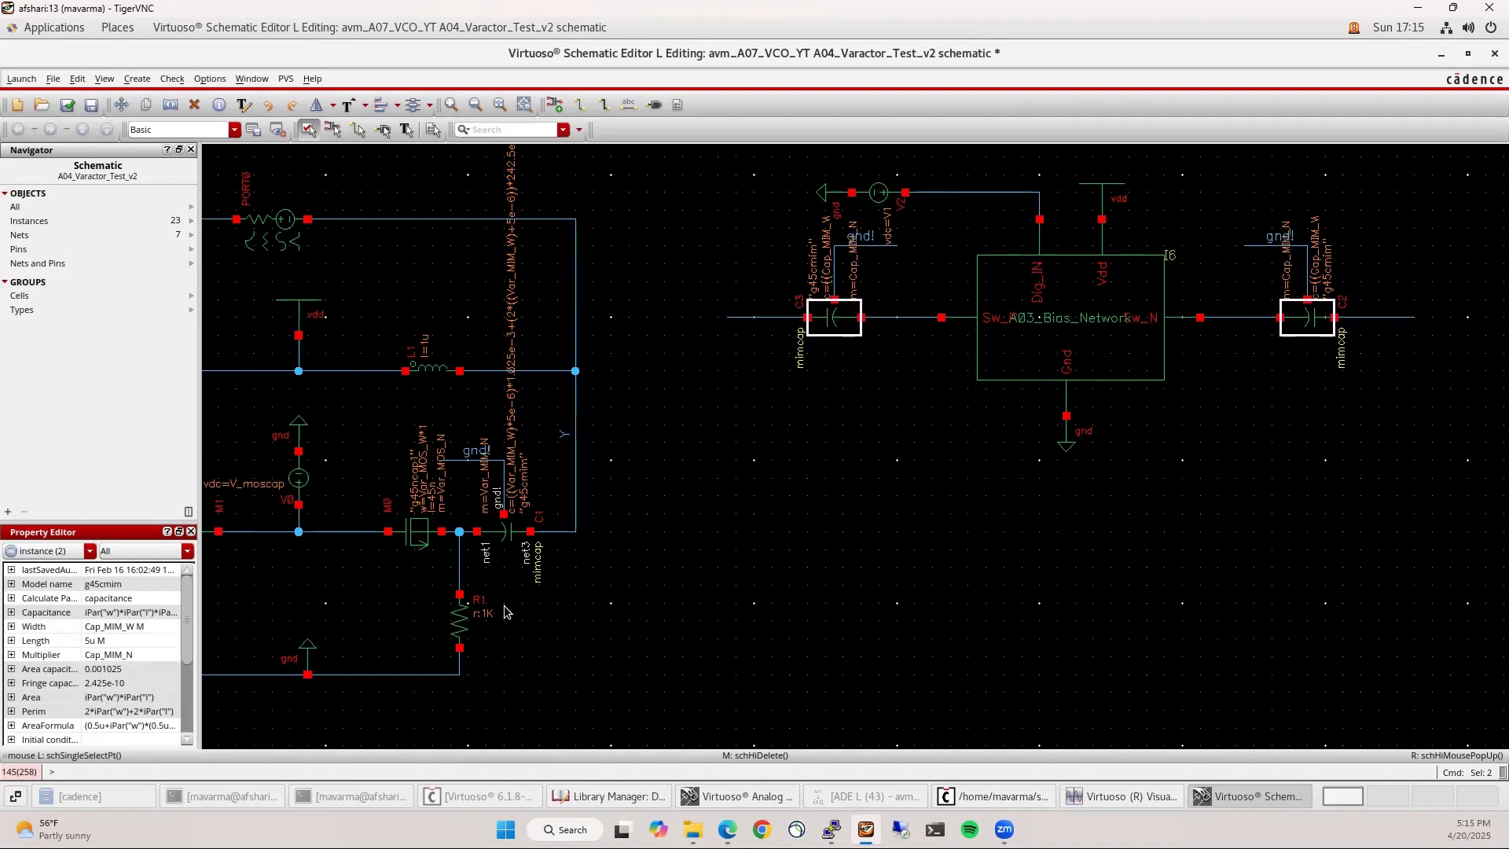
left_click(969, 481)
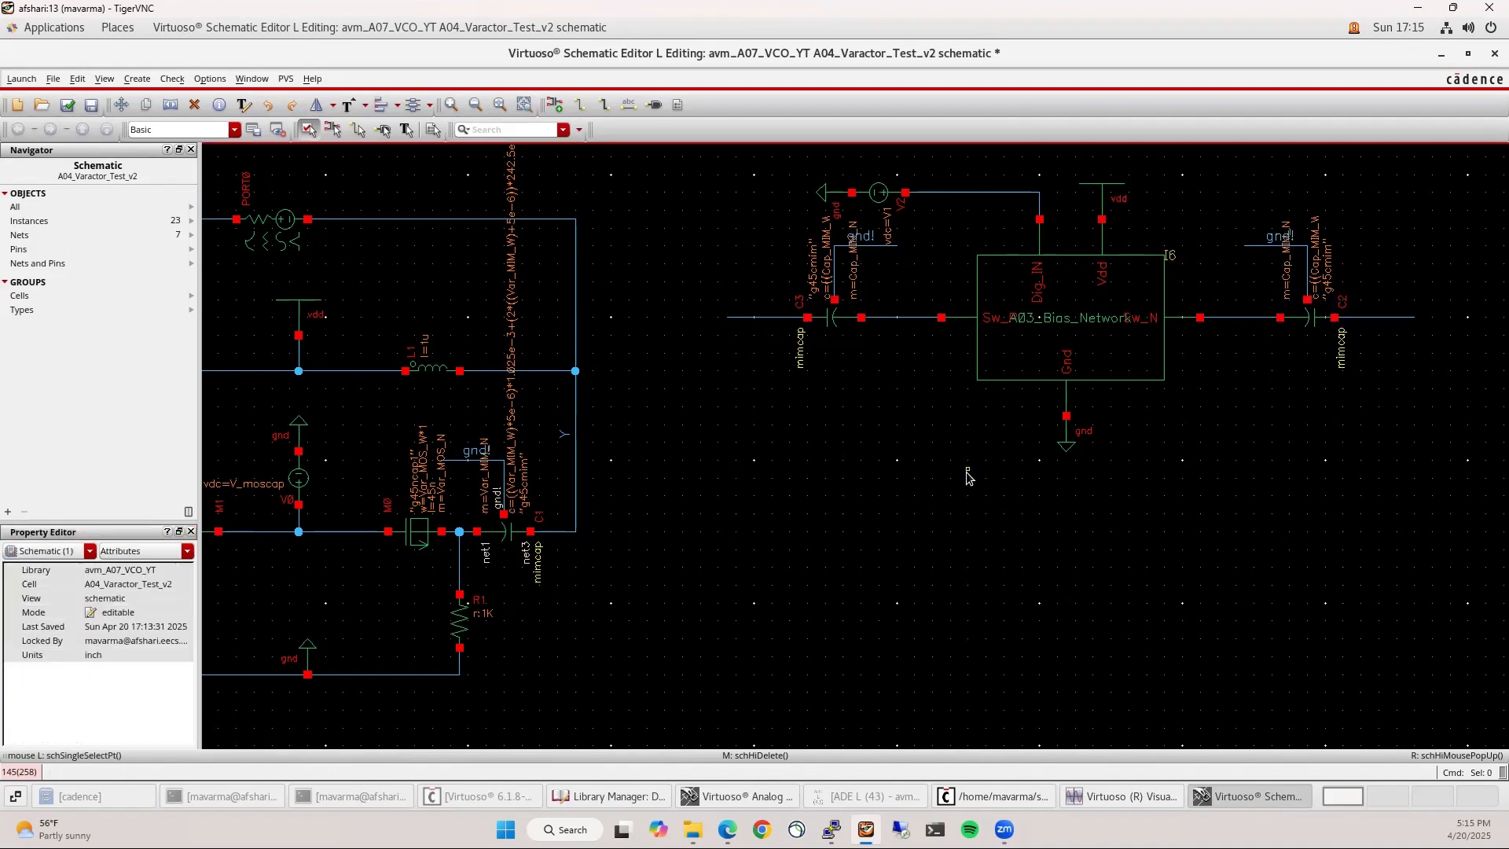
Label the bank's left and right end wires X and Y, then check and save
key("f")
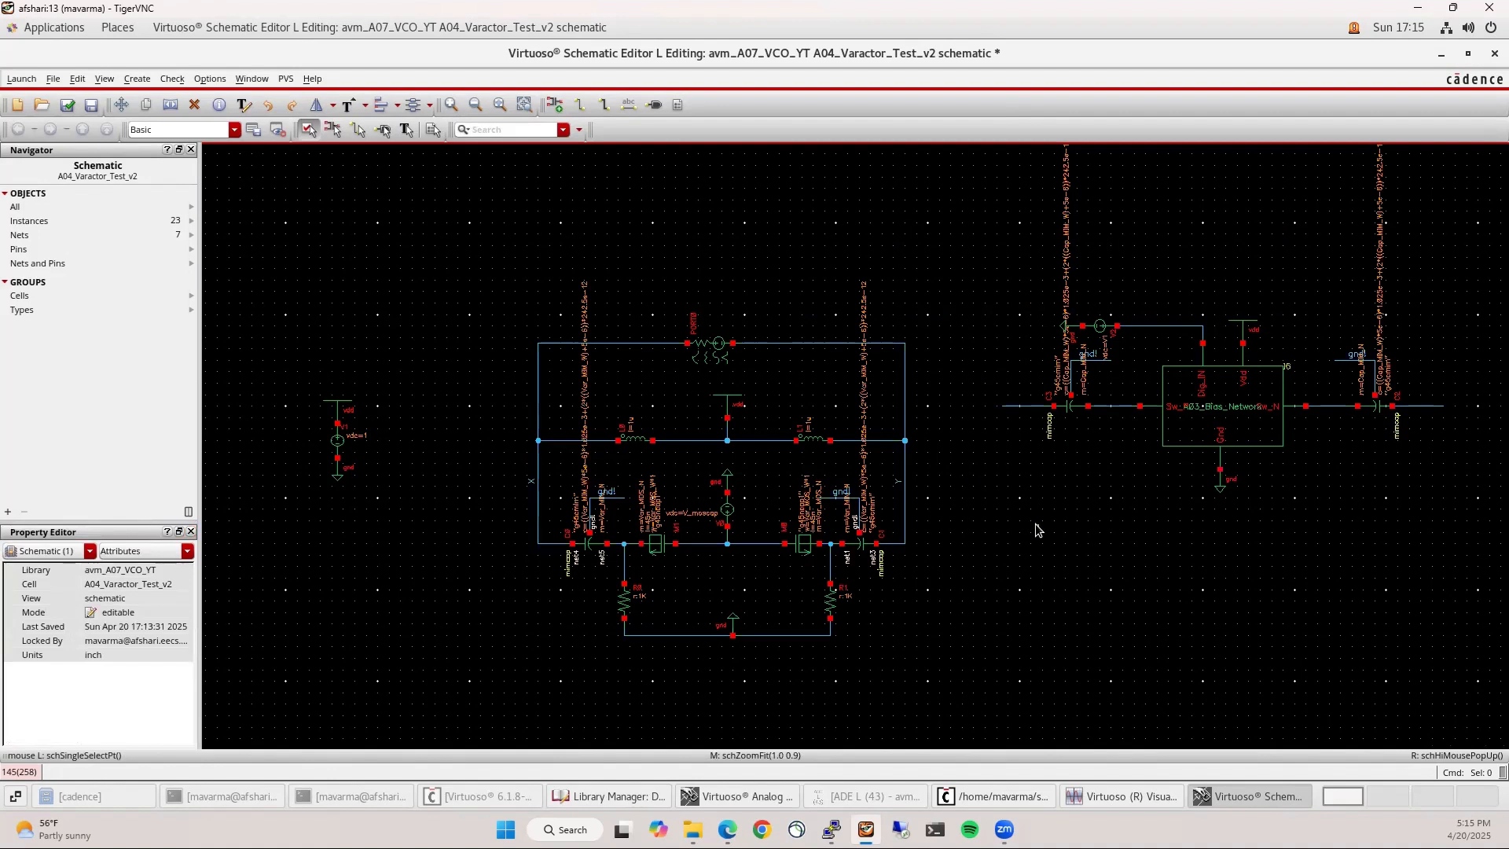
type("lX")
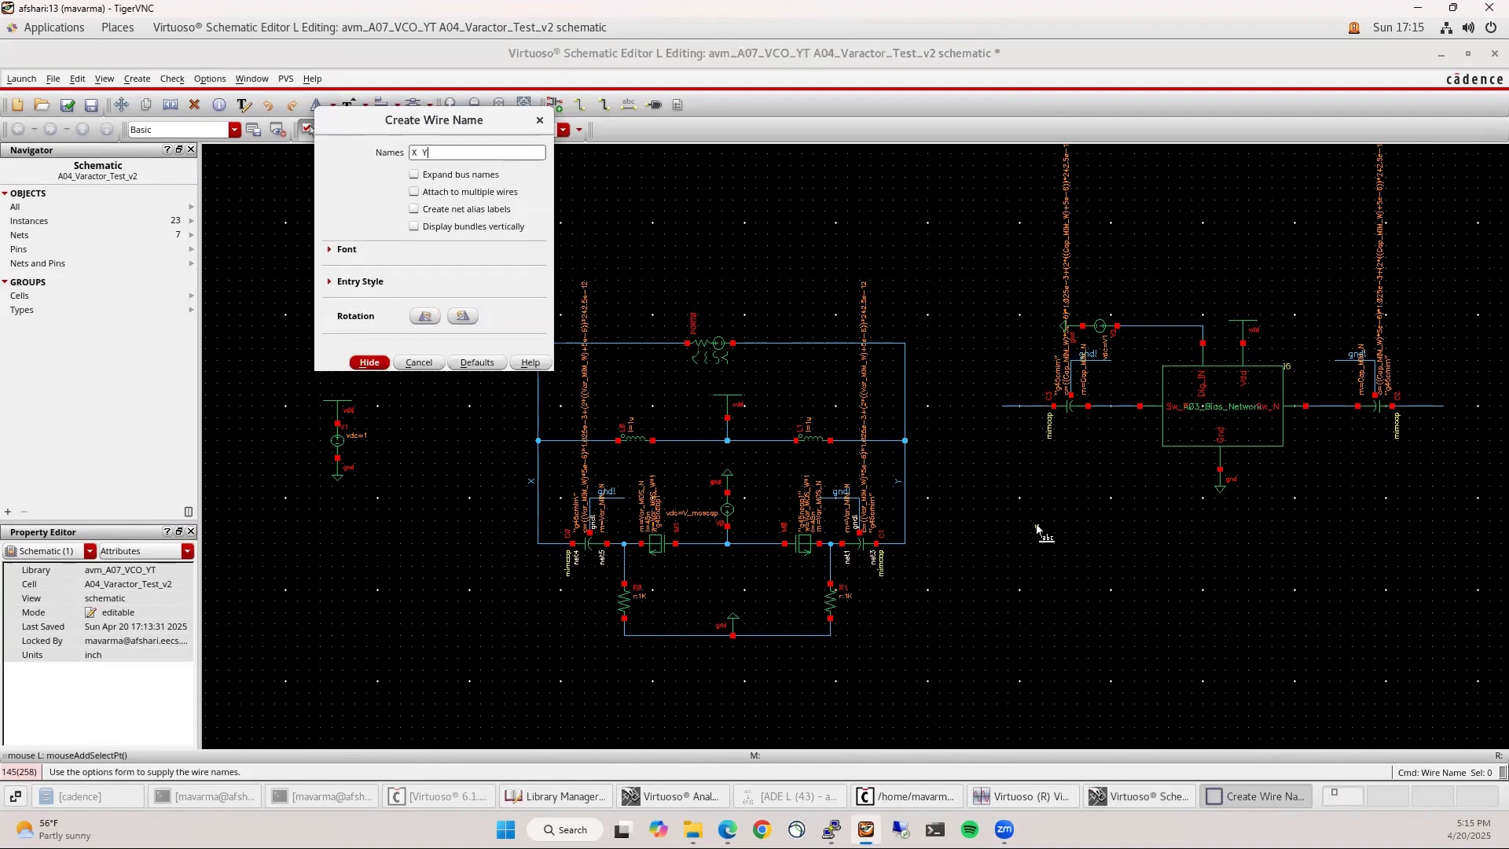
type(" Y")
key("Return")
left_click(1021, 406)
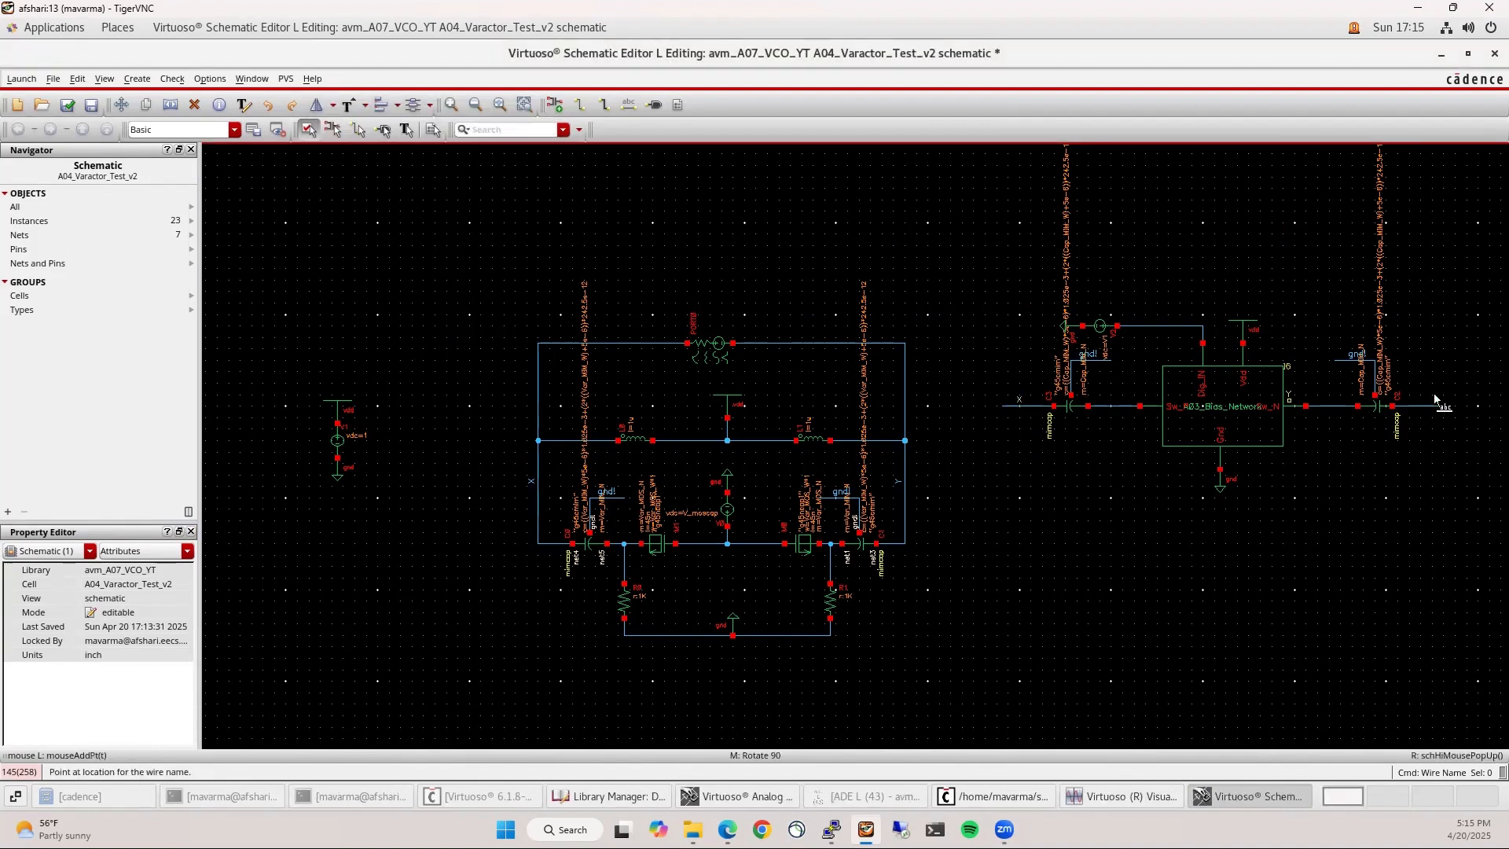
left_click(1434, 405)
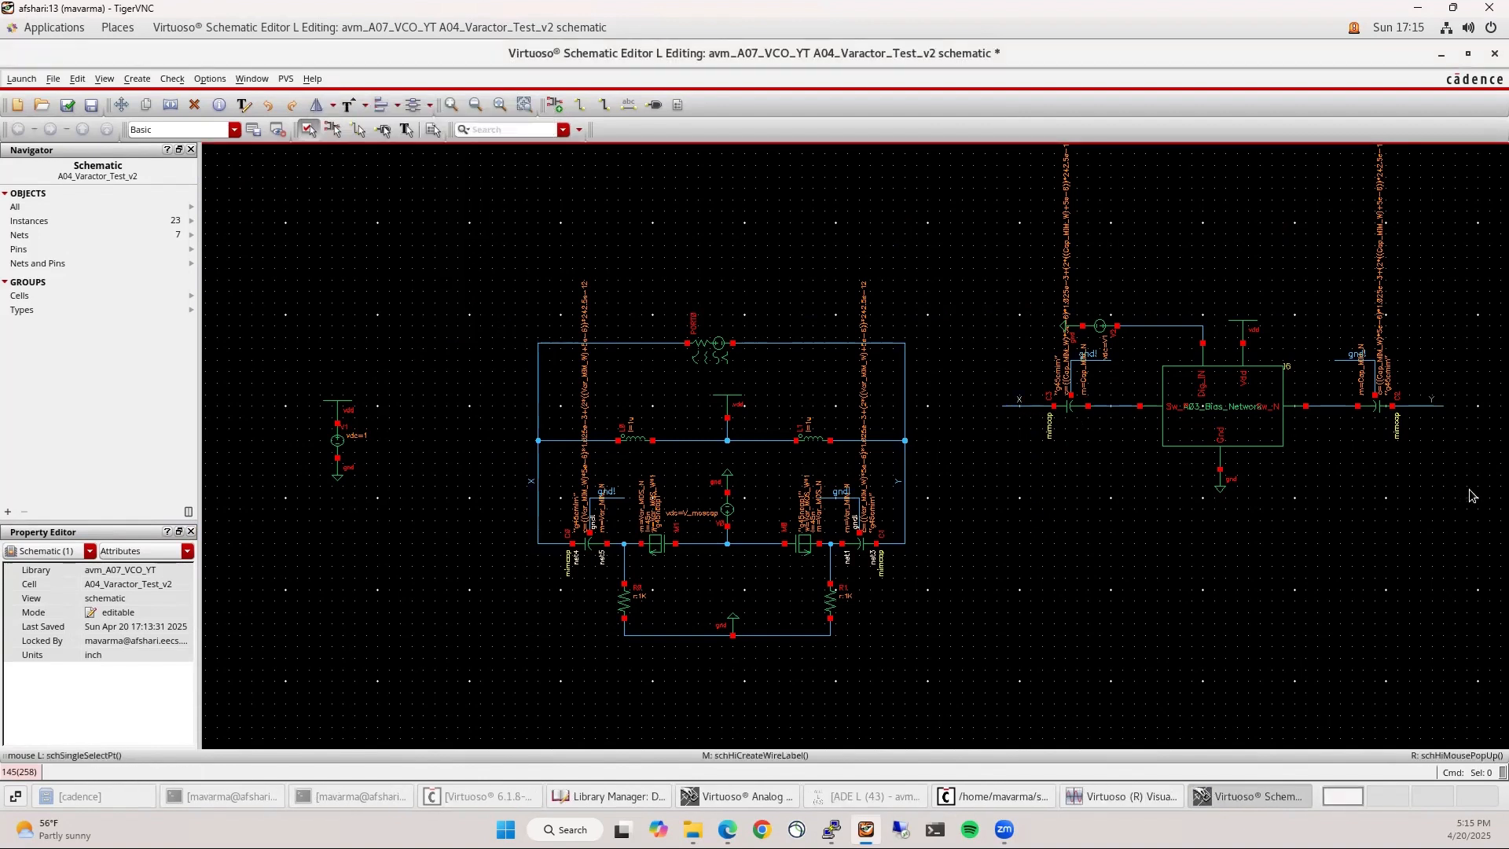
left_click(66, 104)
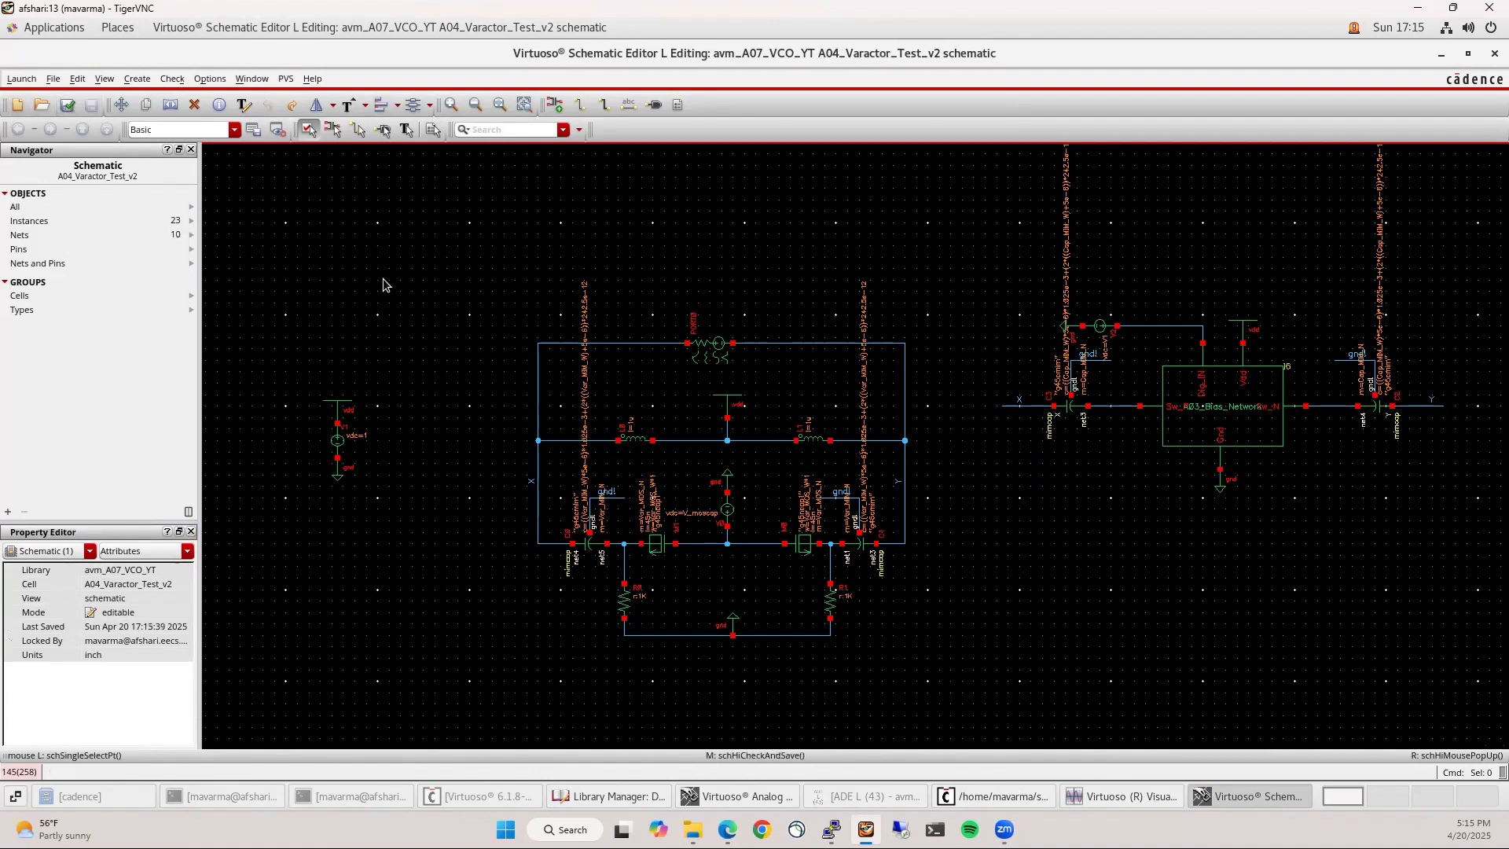
Start a new ADE L session and load the saved state 250324 by cellview
left_click(21, 79)
left_click(31, 96)
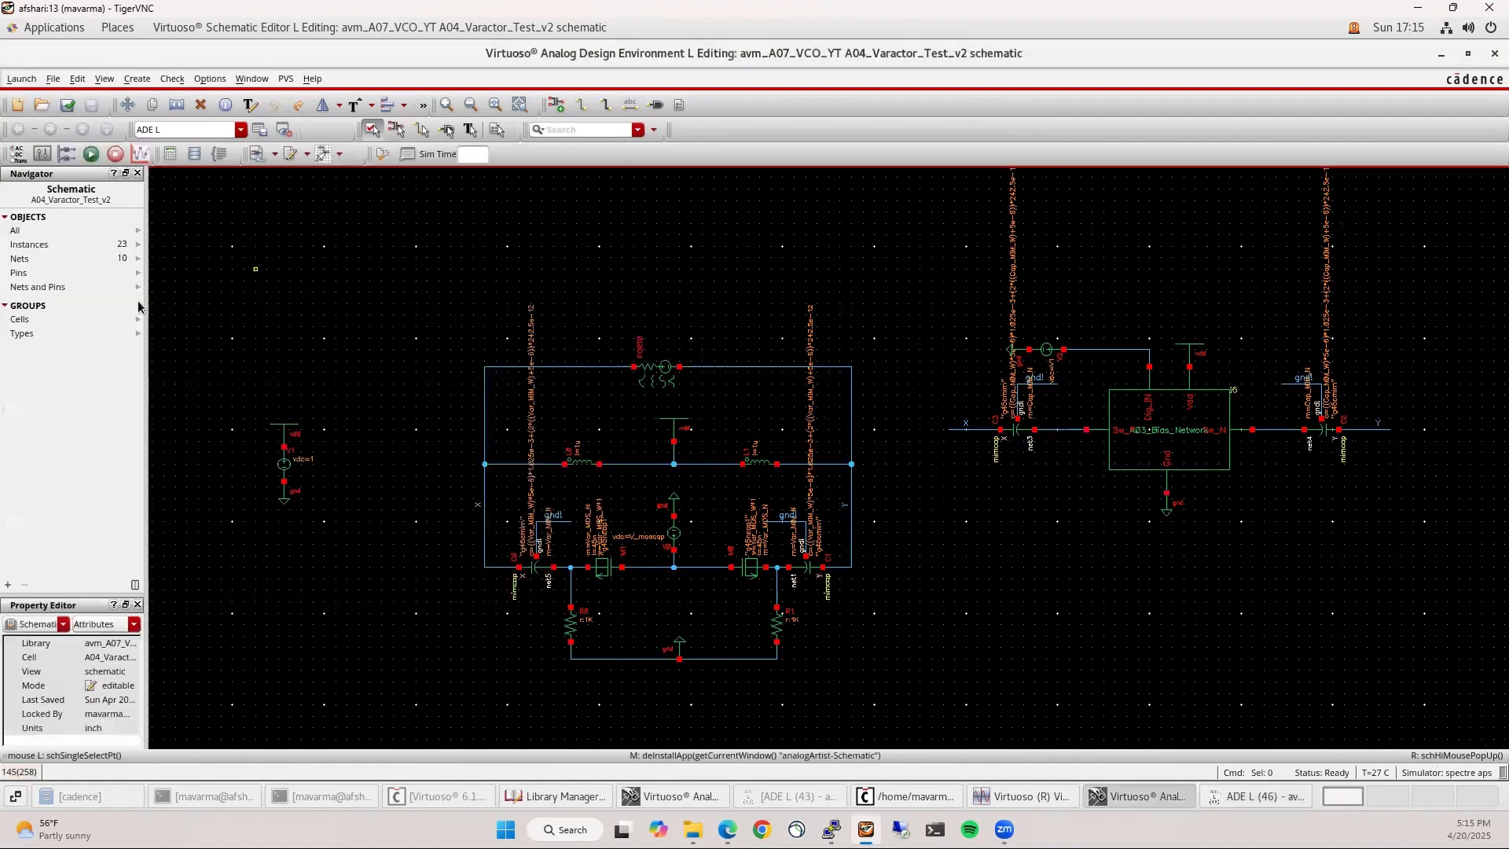
left_click(1258, 796)
left_click(61, 277)
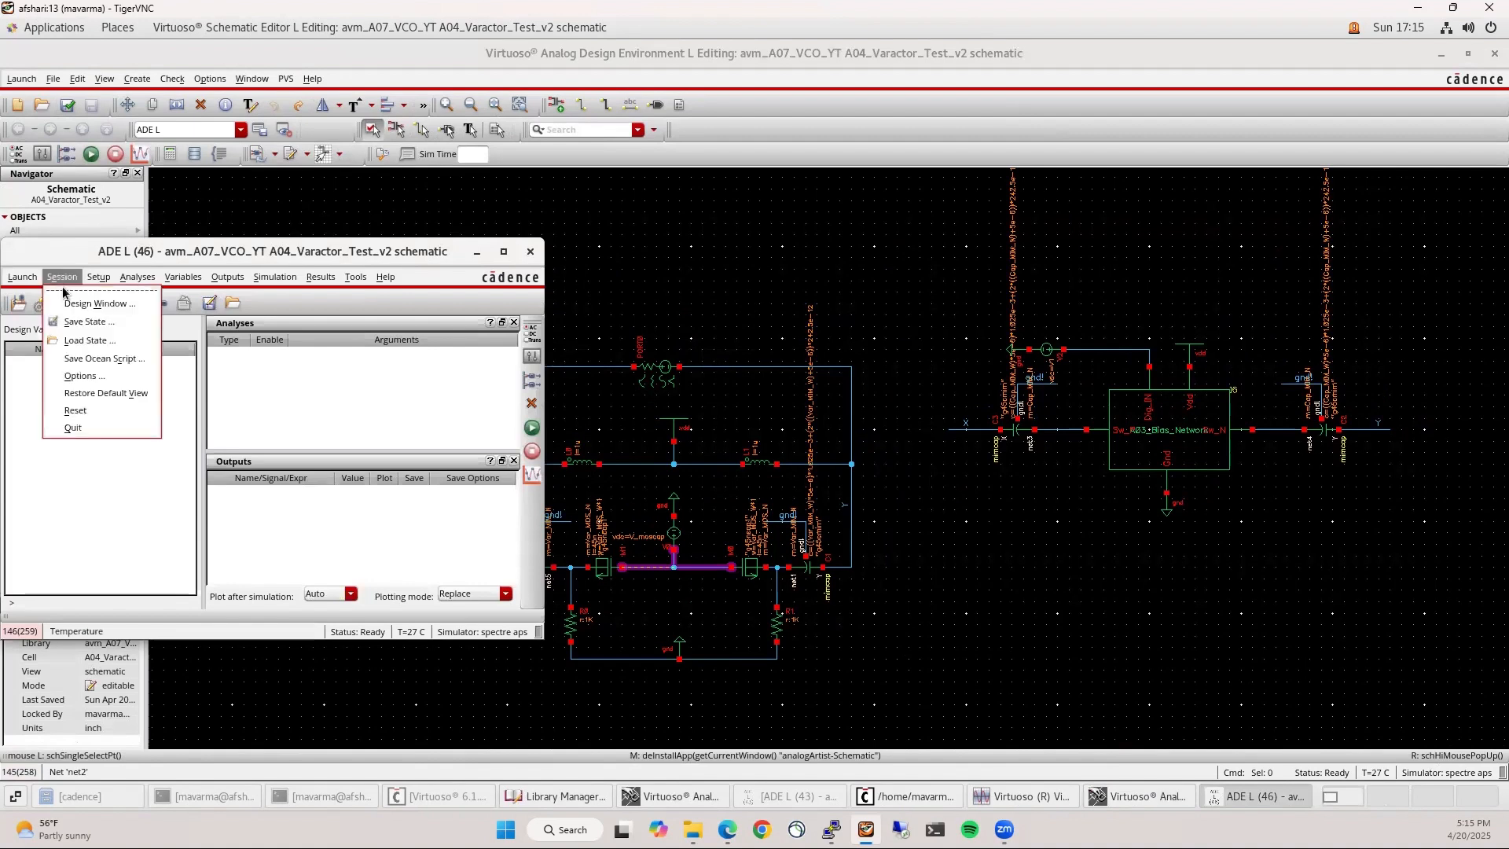
left_click(78, 340)
left_click(546, 154)
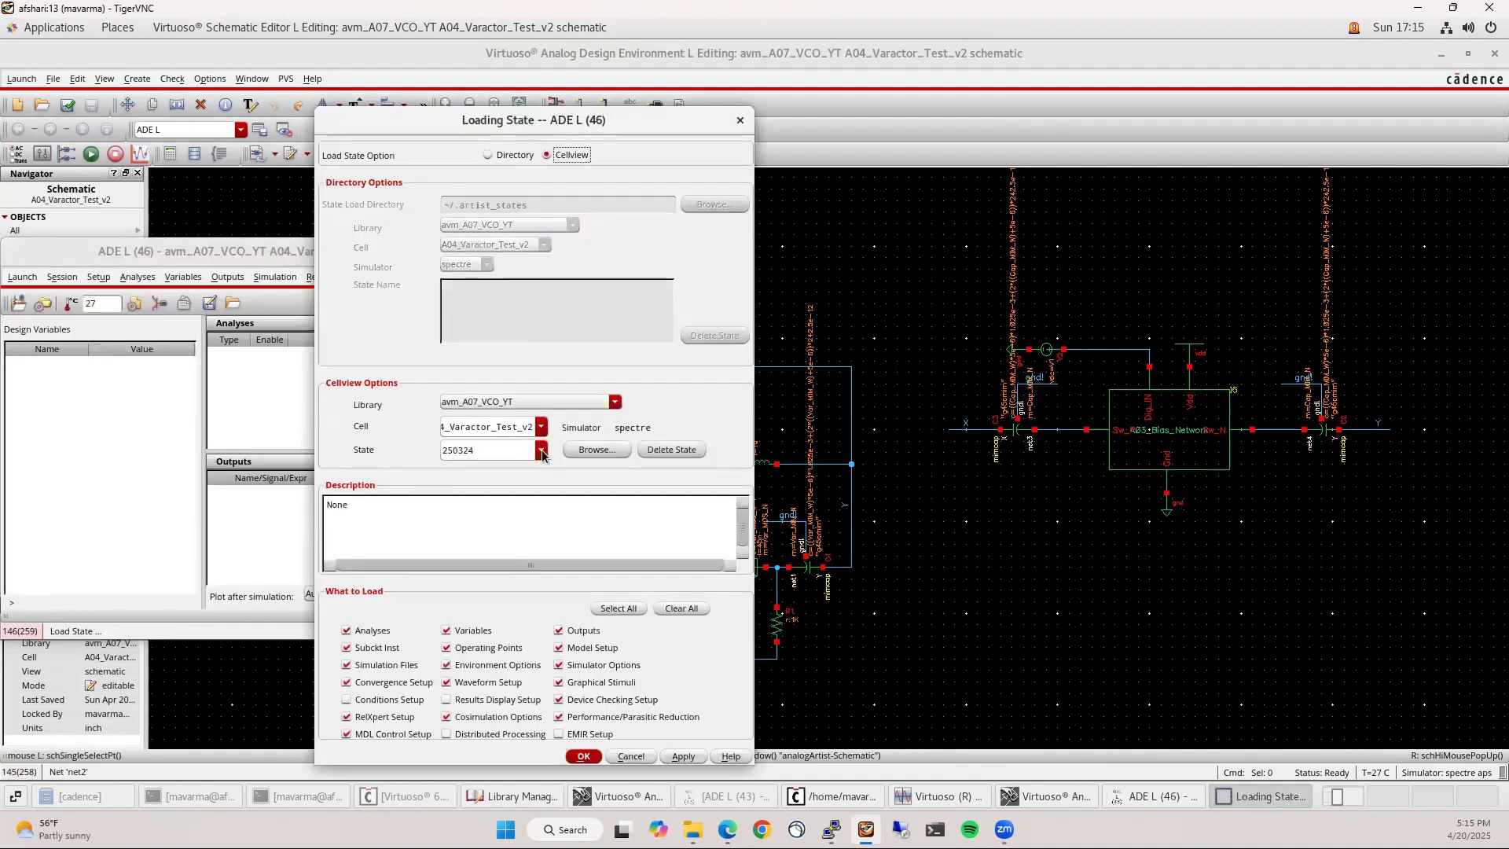
left_click(541, 449)
left_click(487, 467)
left_click(584, 756)
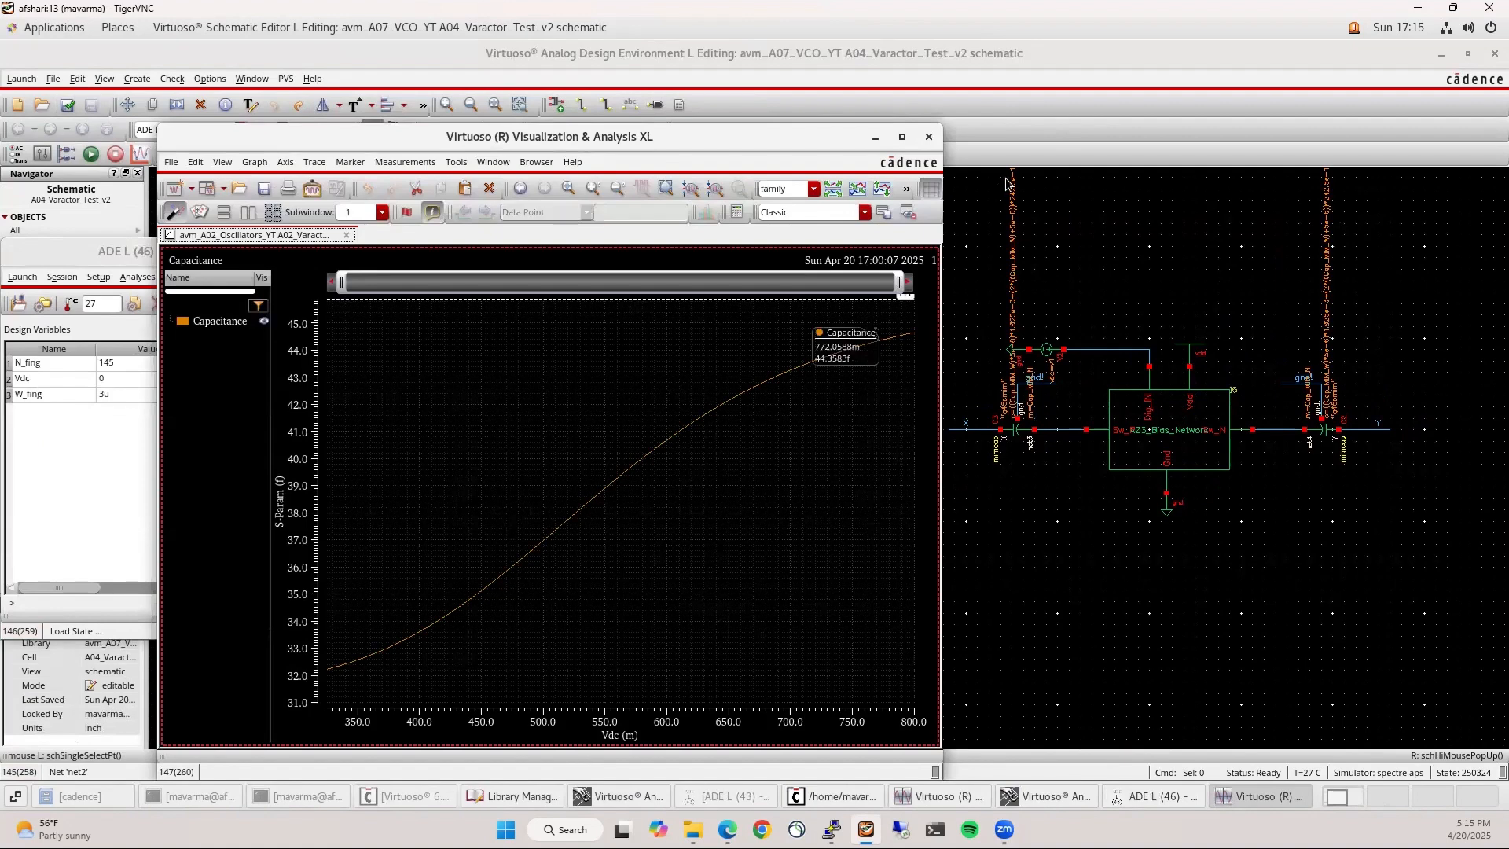
Close that trial session and save the ADE L (43) setup as state 250420
left_click(929, 137)
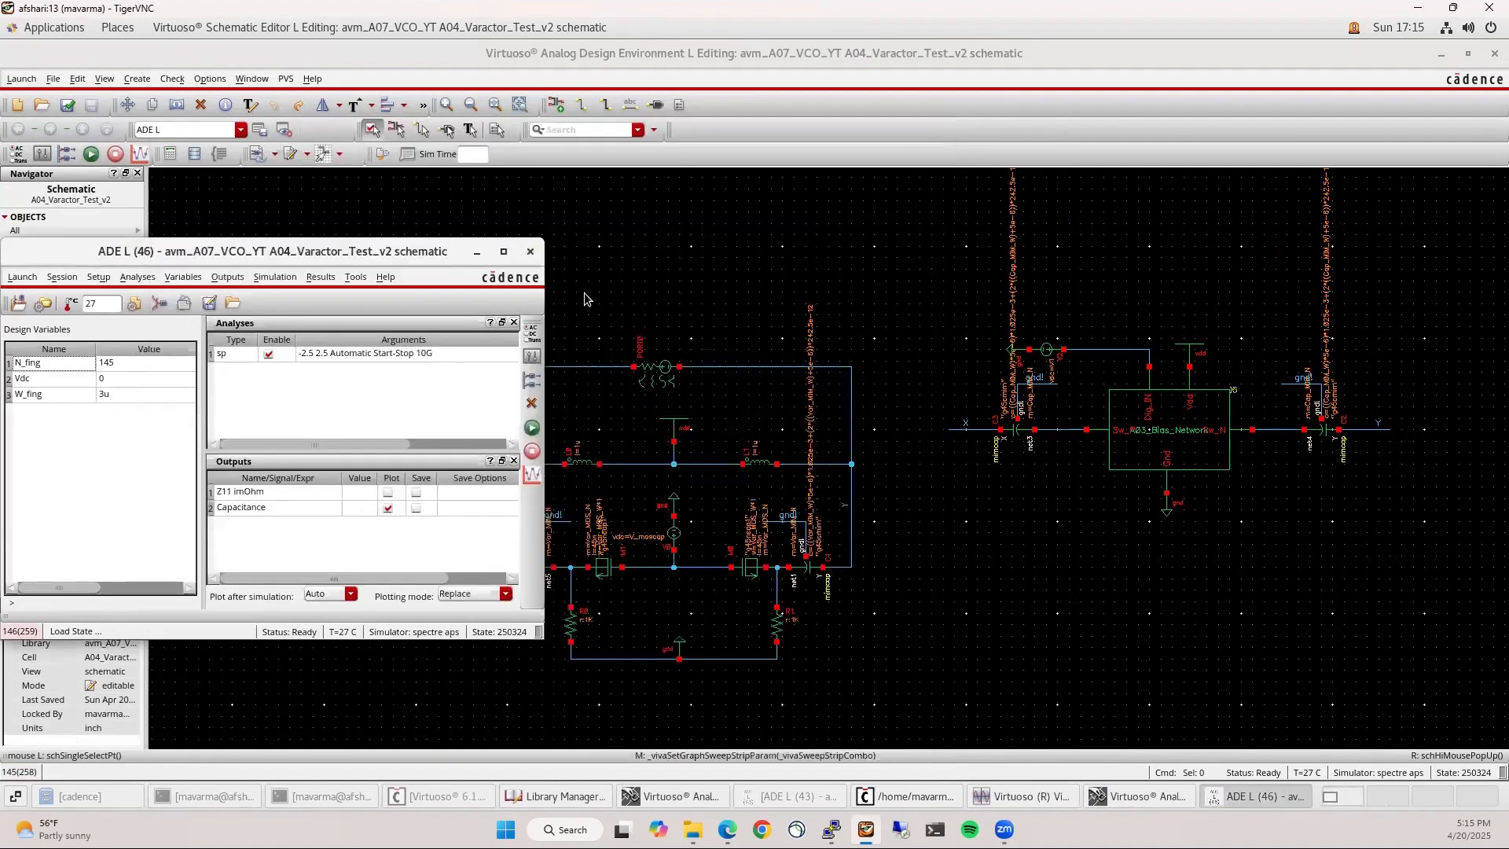
left_click(530, 251)
left_click(865, 798)
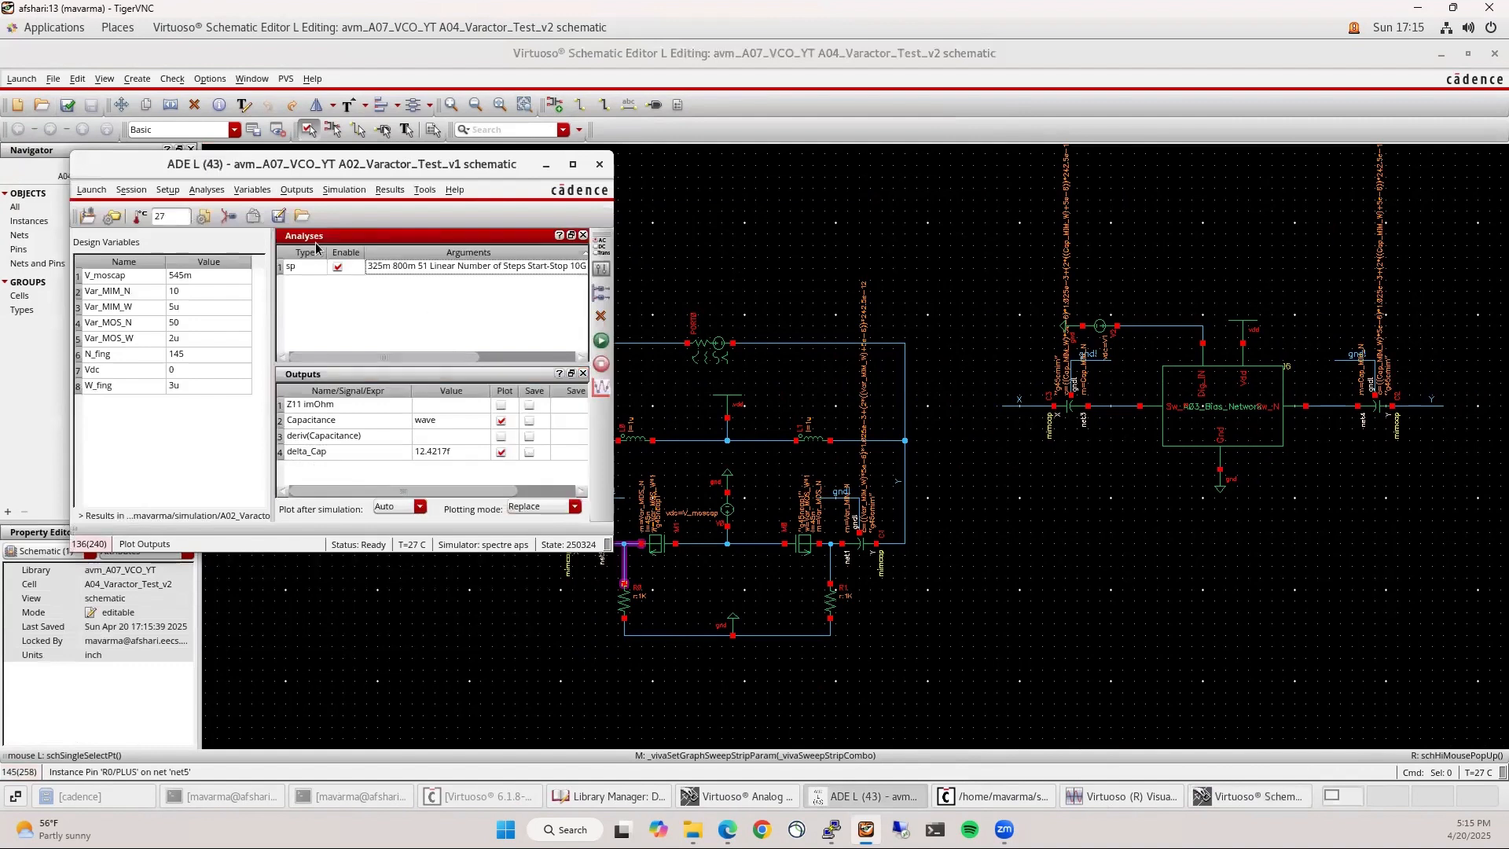
left_click(131, 190)
mouse_move(164, 194)
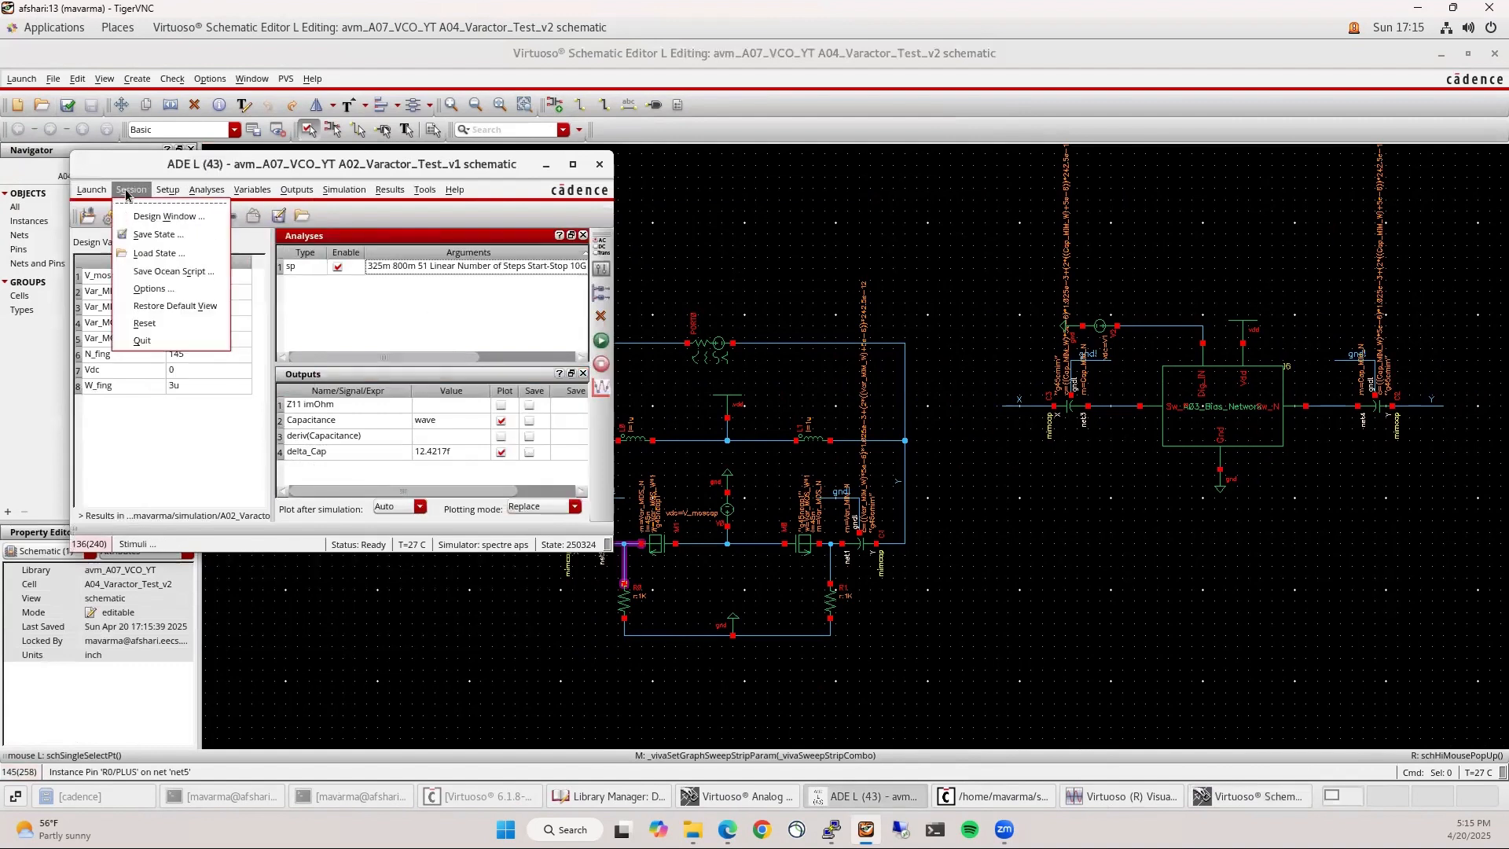
left_click(169, 235)
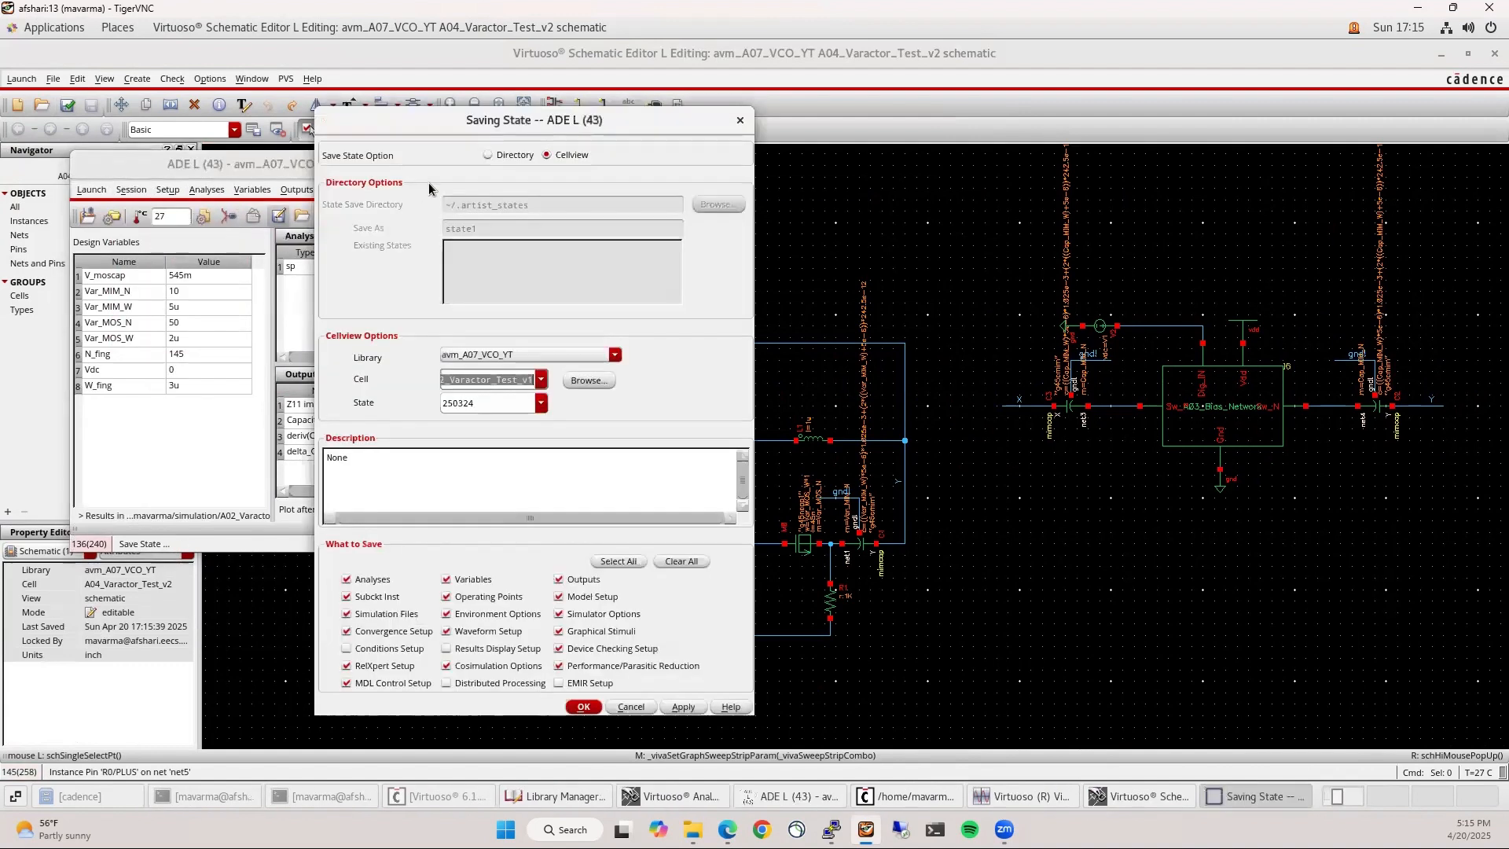
double_click(489, 407)
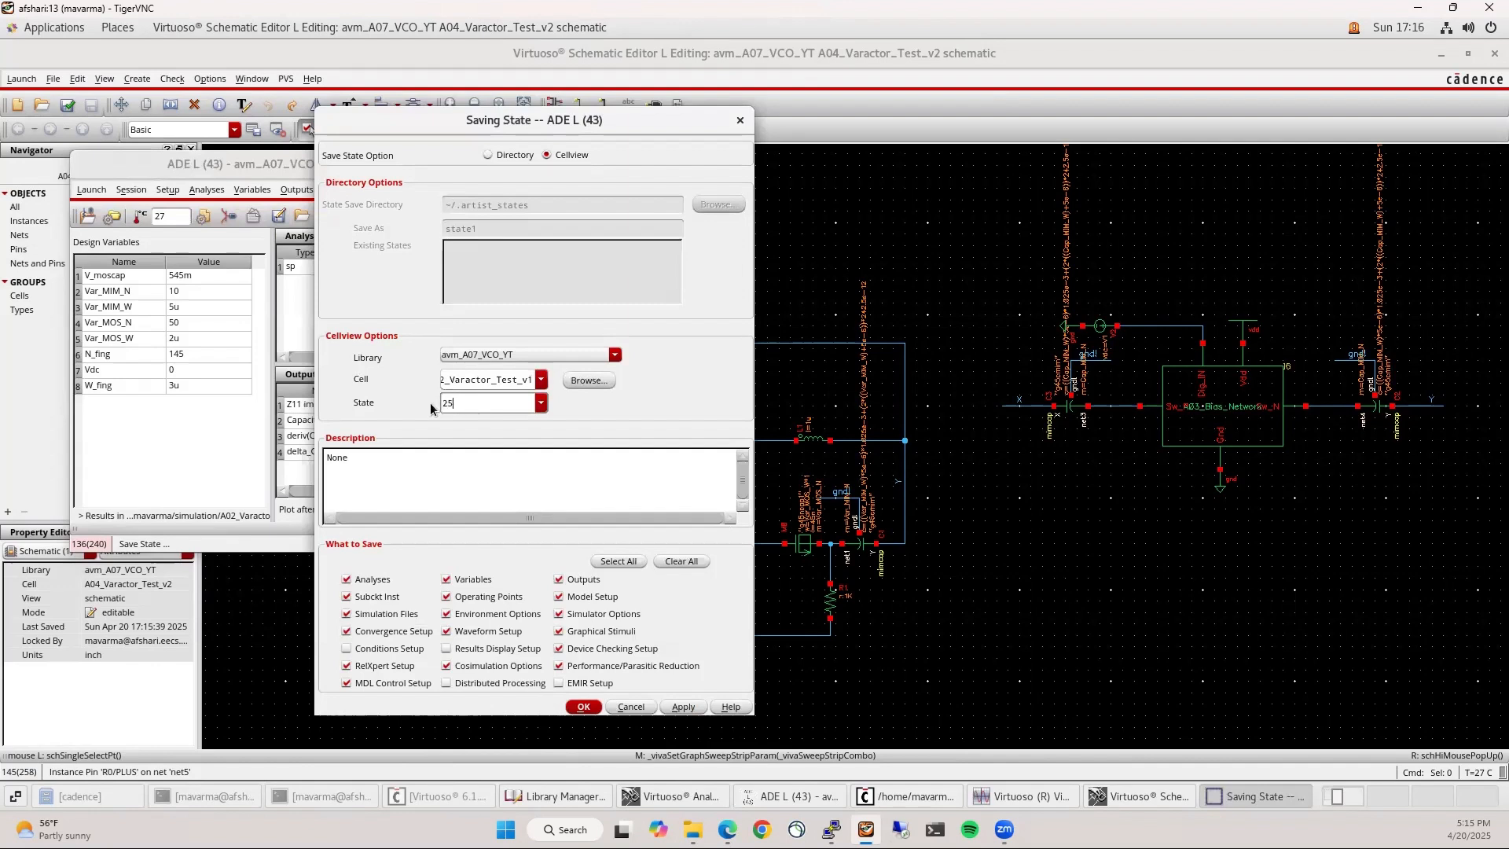
type("250420")
key("Return")
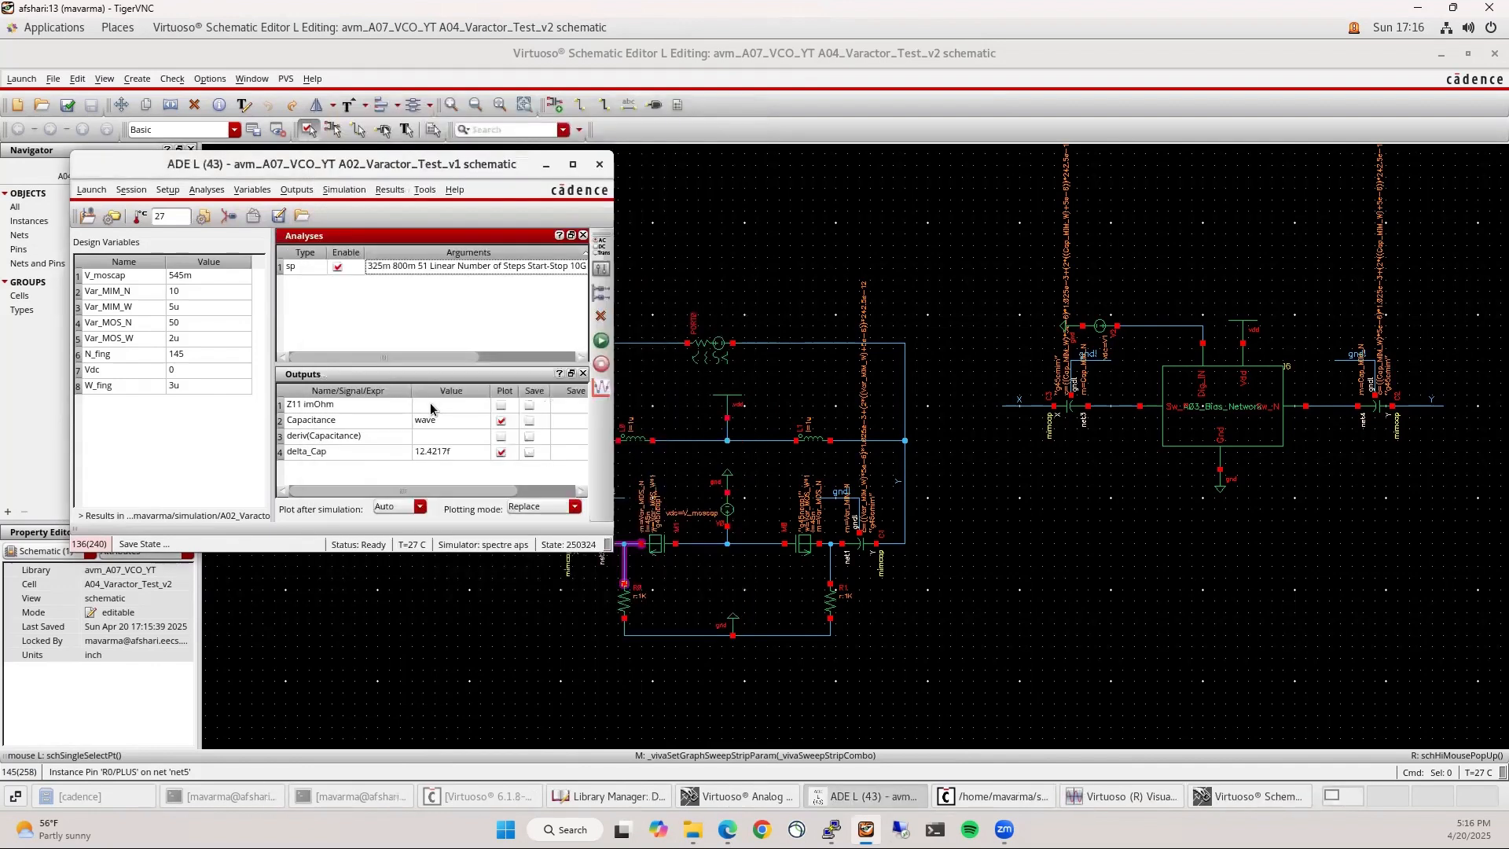
left_click(542, 167)
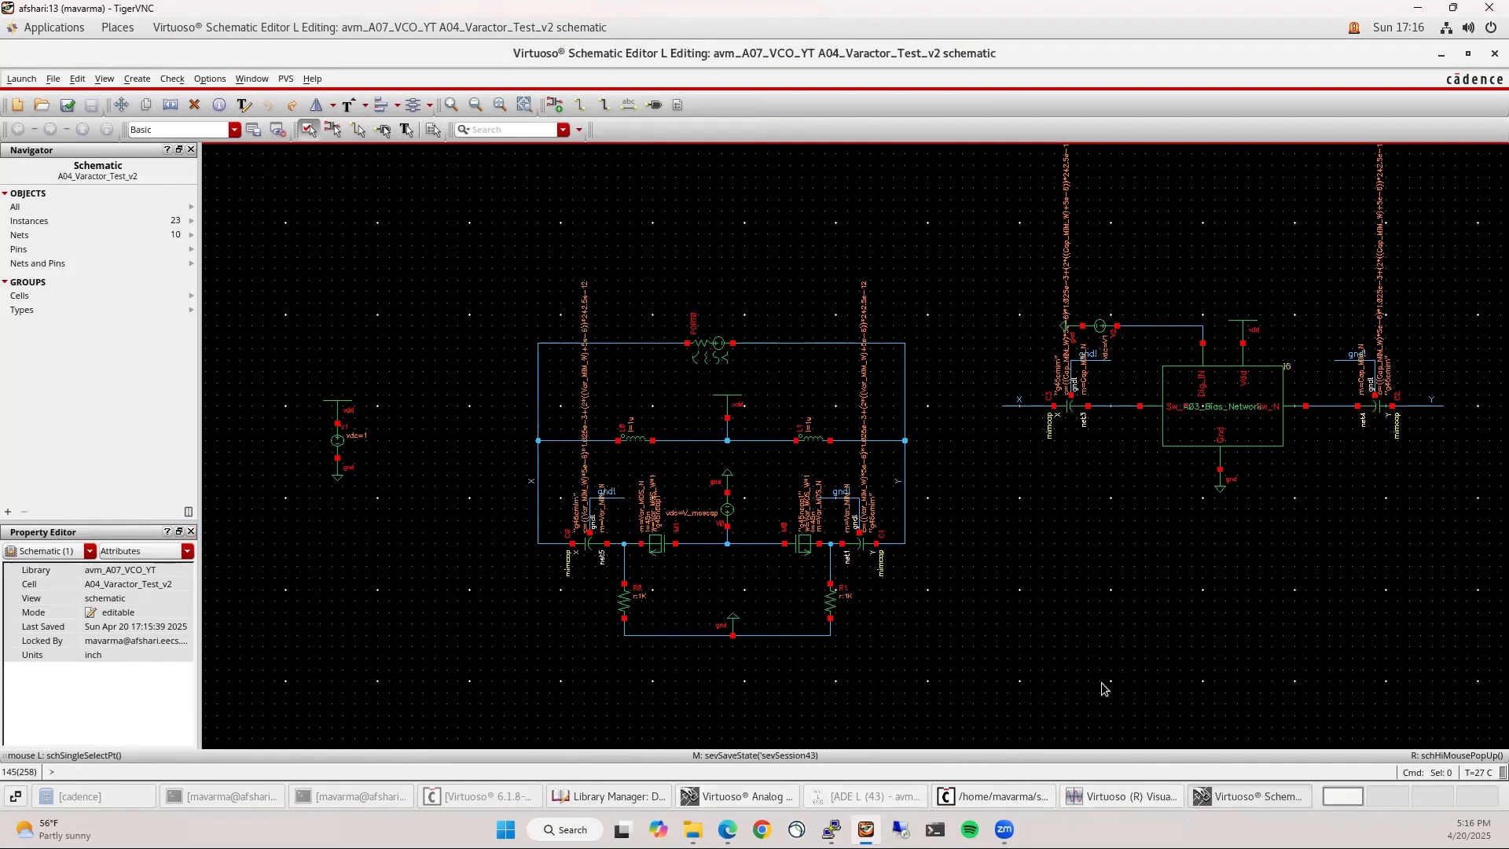
In a fresh ADE L session, load state 250420 from cell A02_Varactor_Test_v1
left_click(21, 79)
left_click(19, 93)
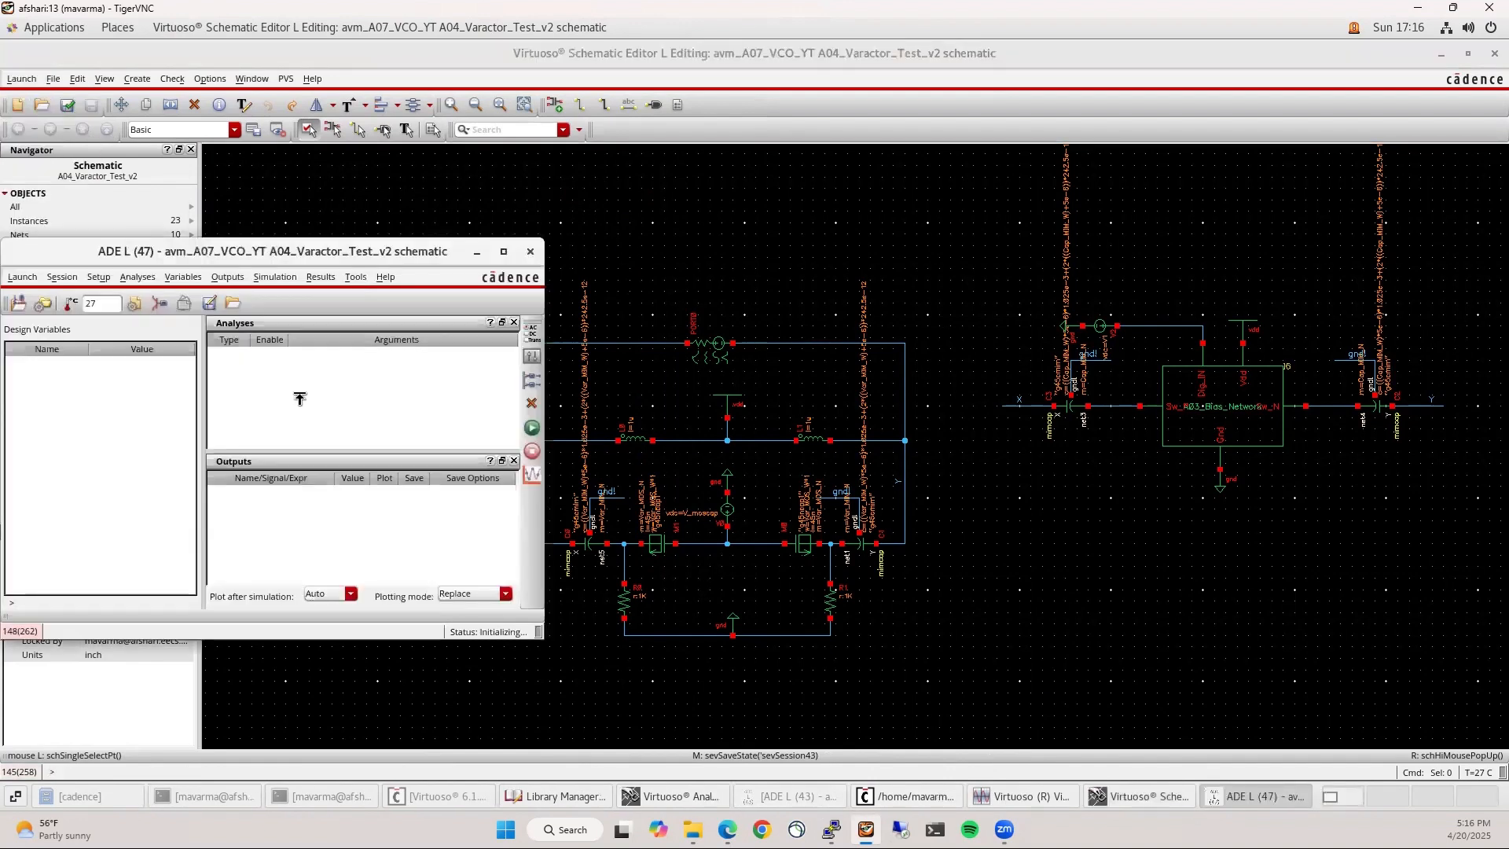
left_click(1262, 796)
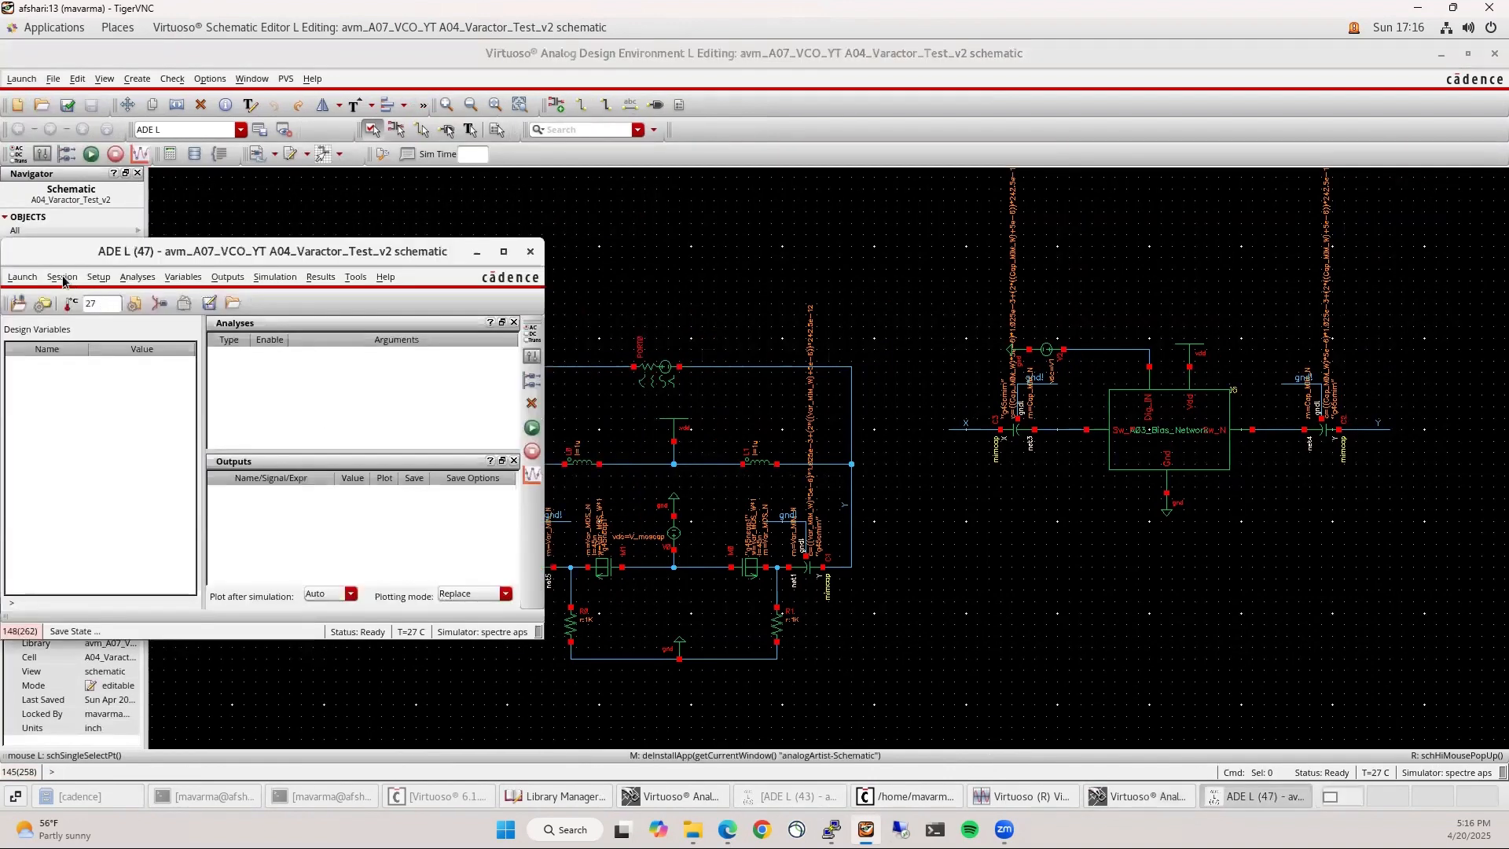
left_click(62, 277)
left_click(93, 346)
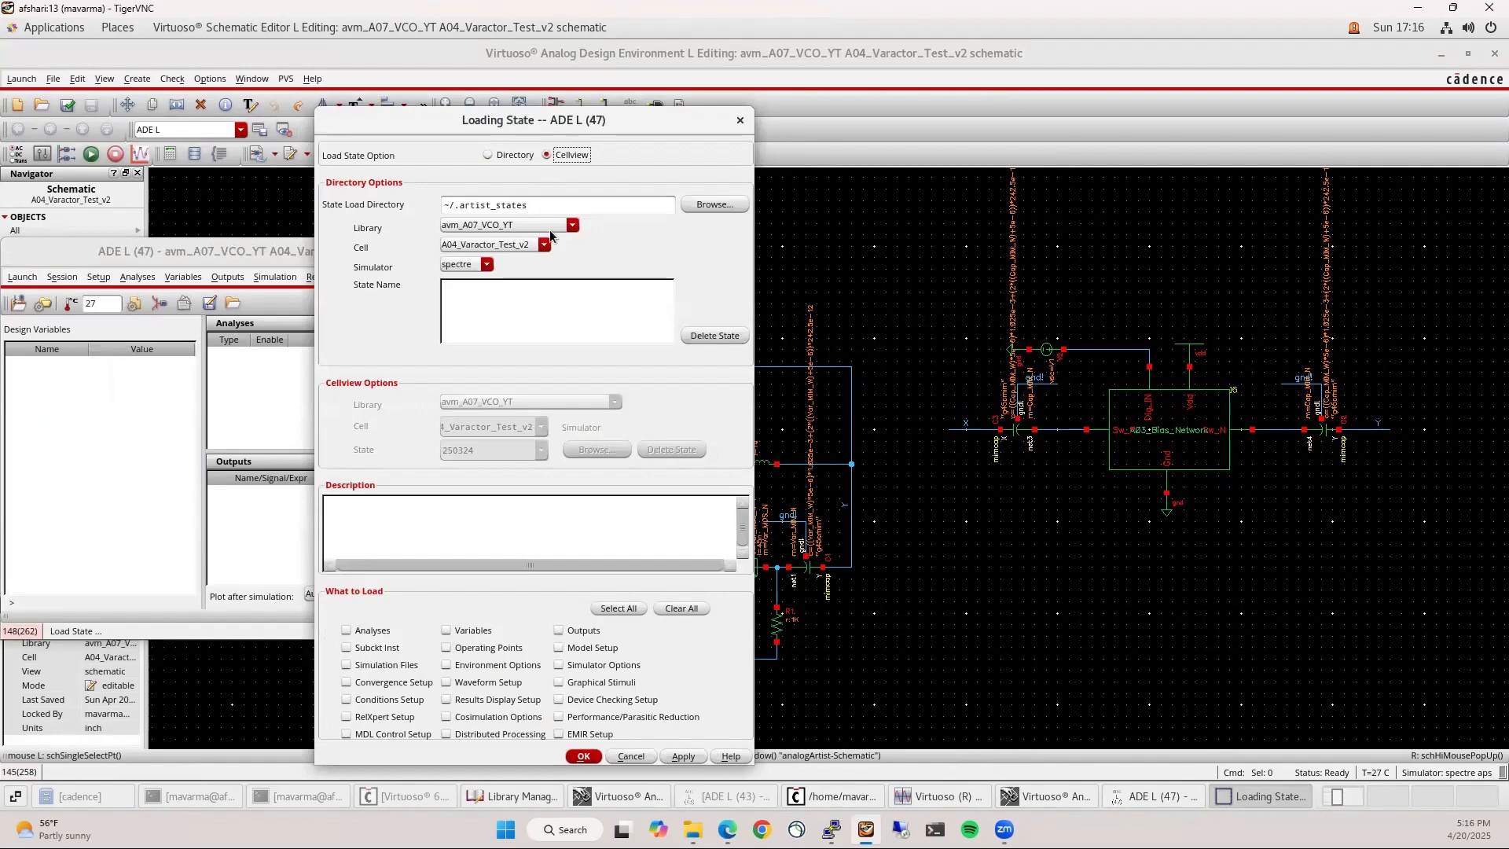
left_click(547, 155)
left_click(541, 426)
left_click(503, 498)
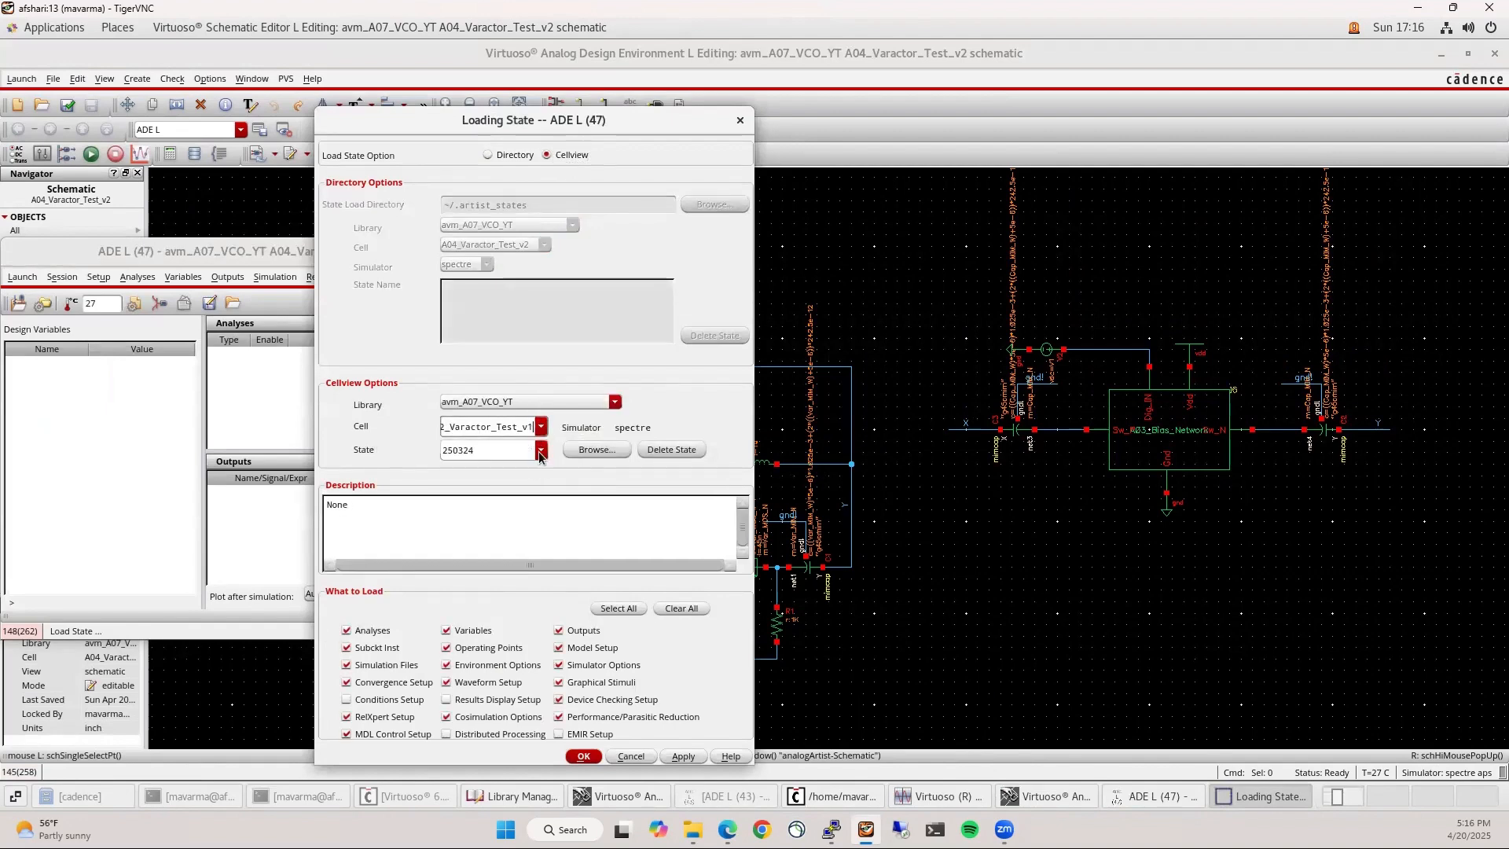
left_click(541, 450)
left_click(486, 474)
left_click(579, 756)
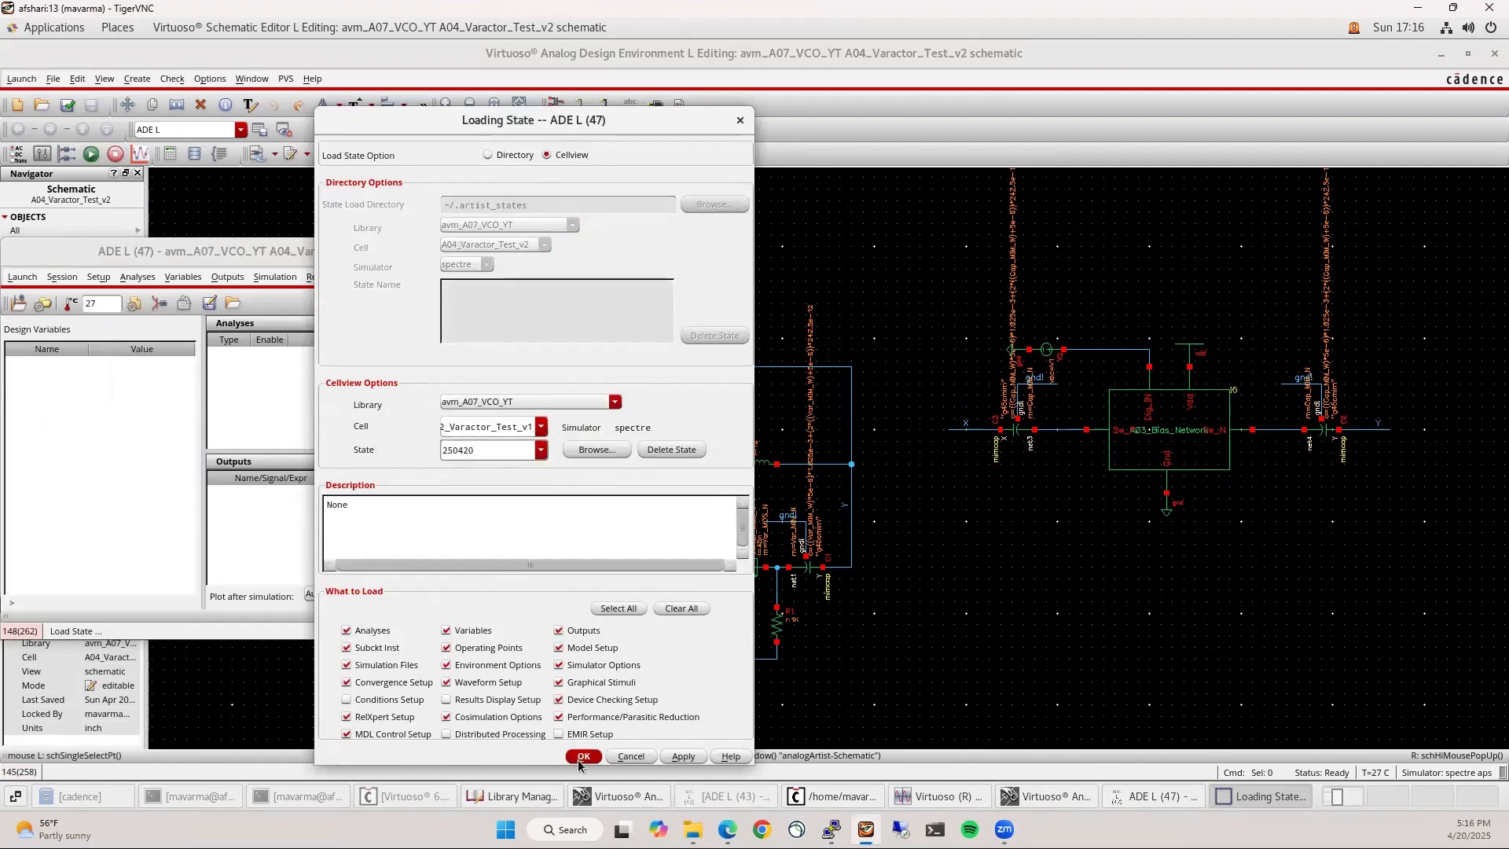
left_click(928, 137)
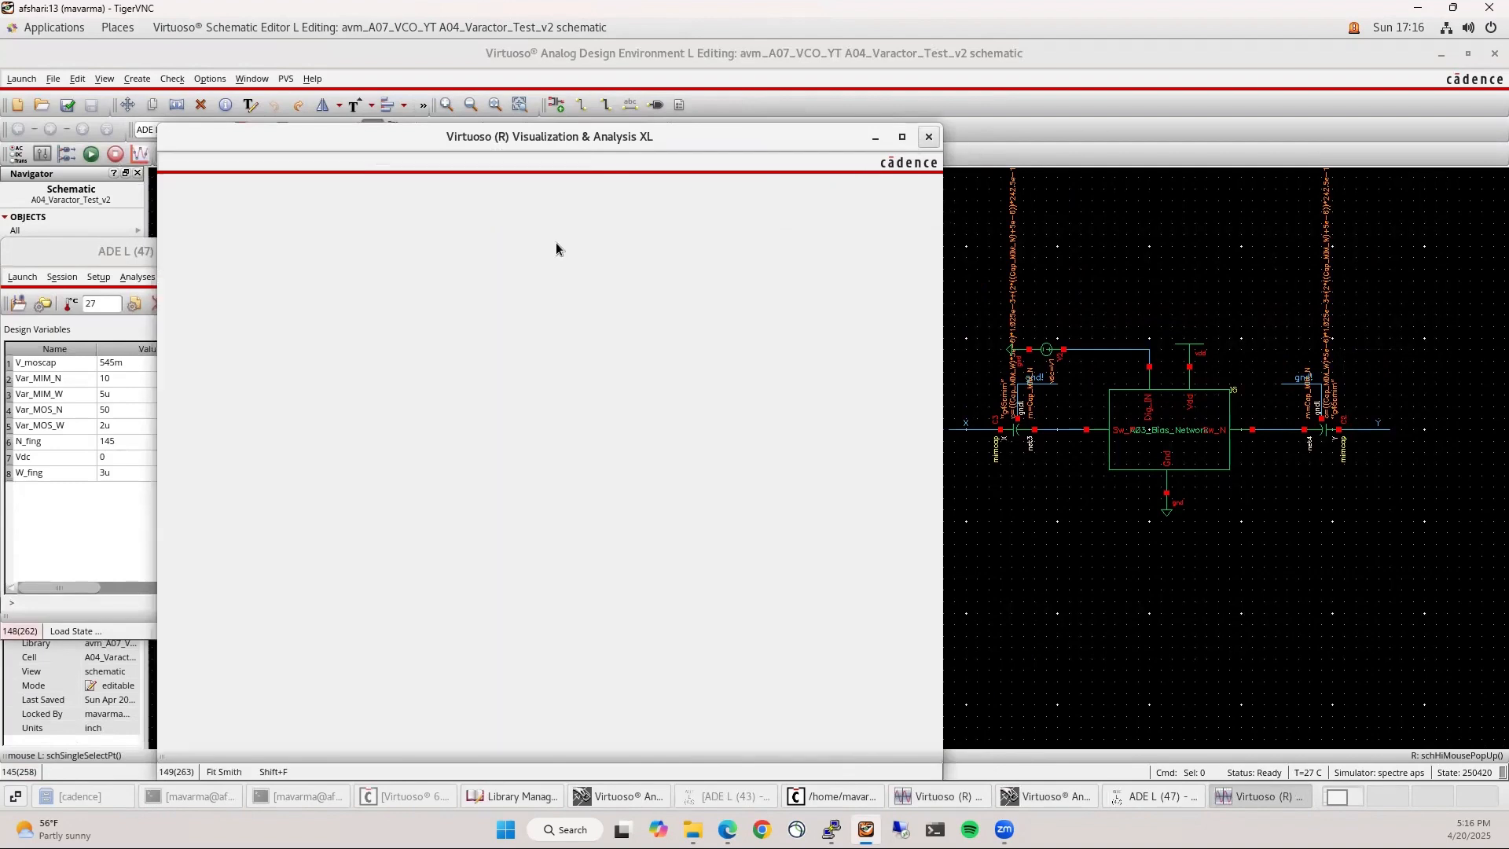
Enlarge and reposition the ADE L window and widen the outputs' value column
left_click_drag(272, 242, 867, 240)
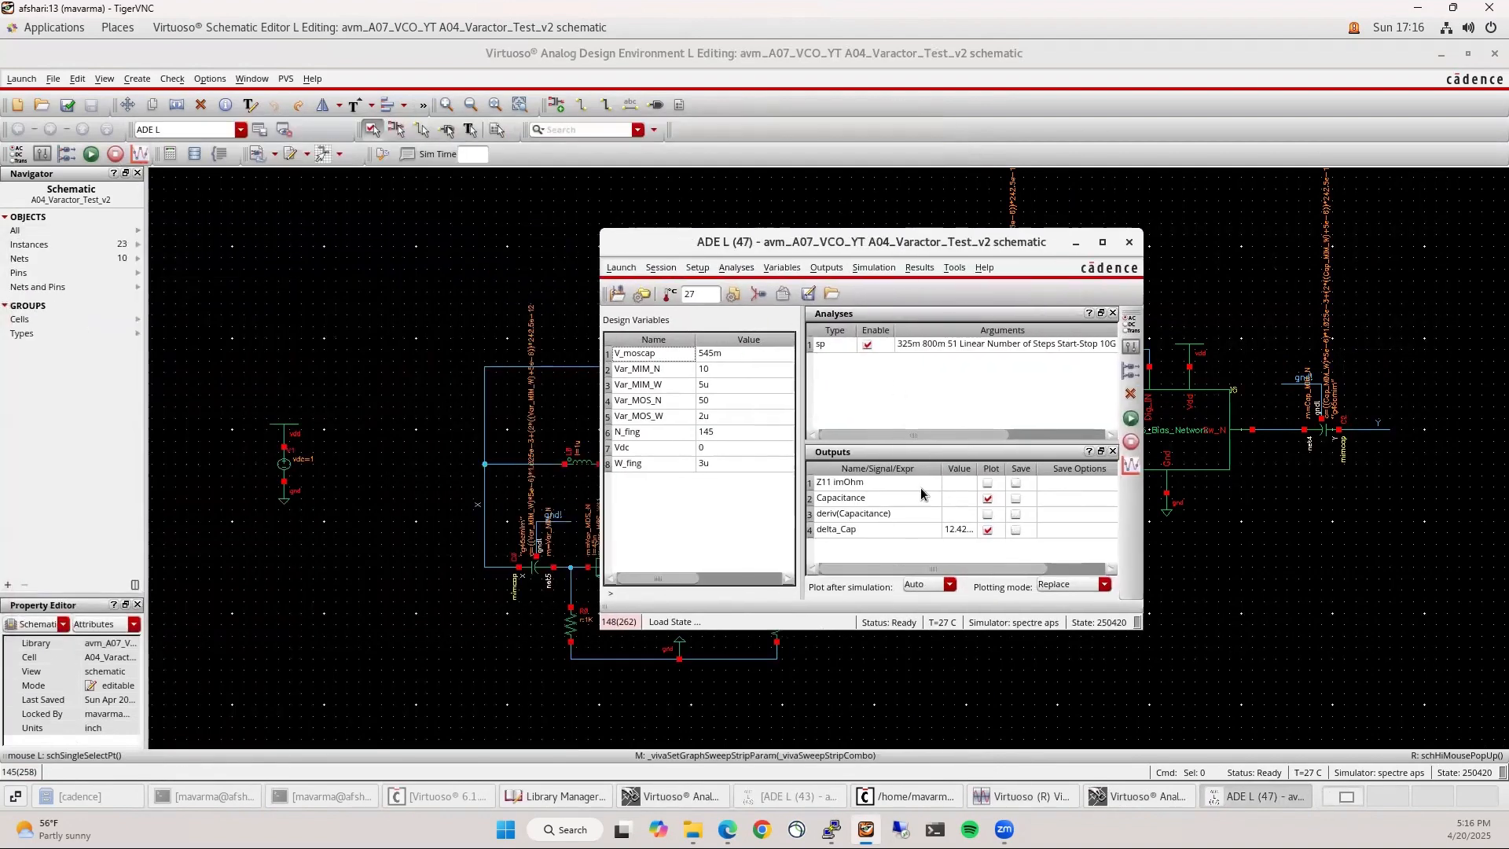
left_click_drag(978, 468, 1043, 469)
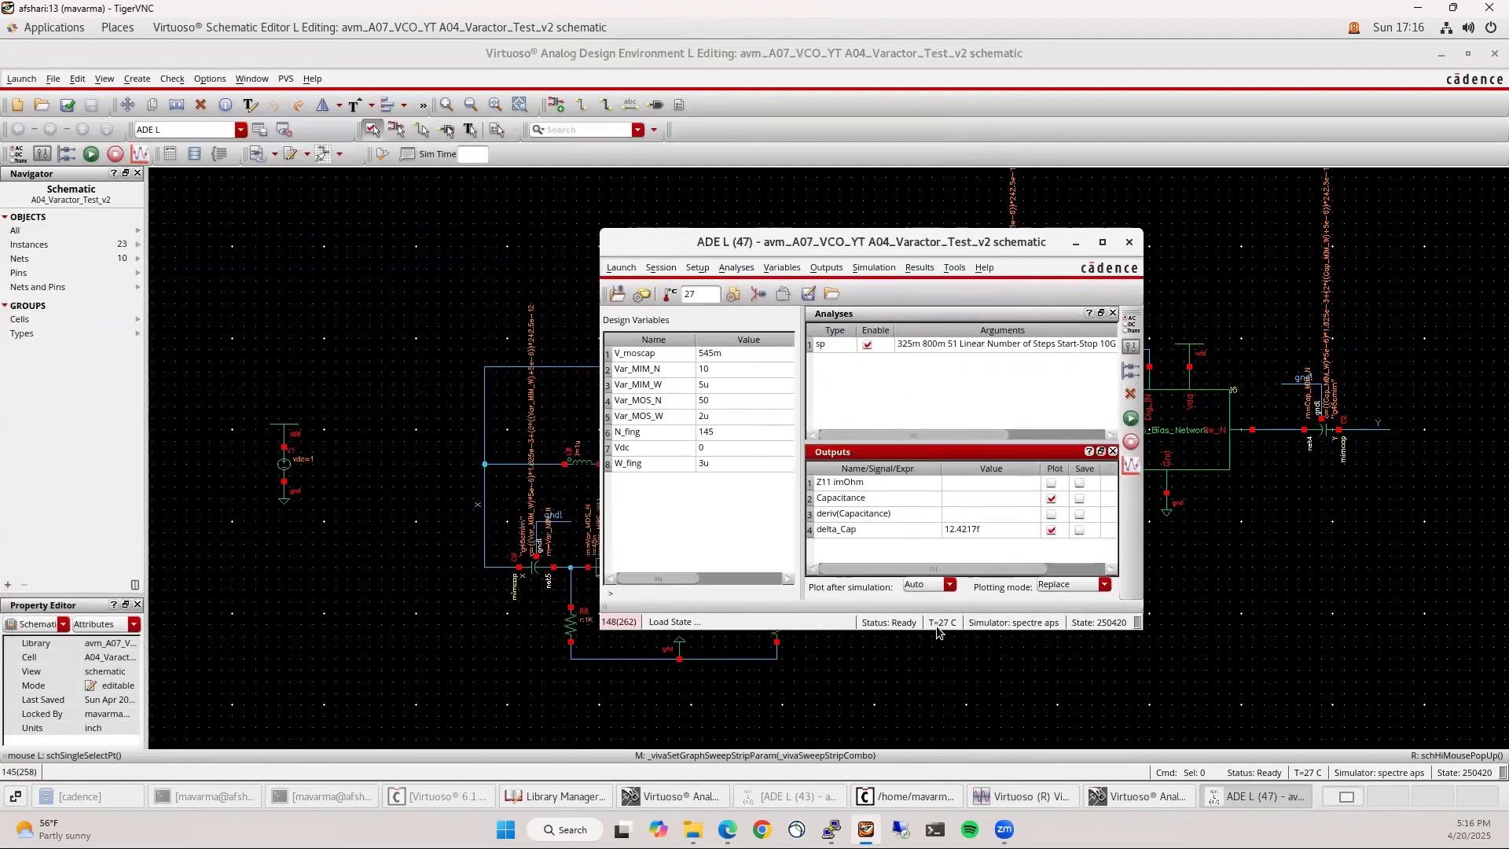
left_click_drag(937, 624, 936, 642)
left_click_drag(918, 247, 1035, 206)
left_click(1042, 467)
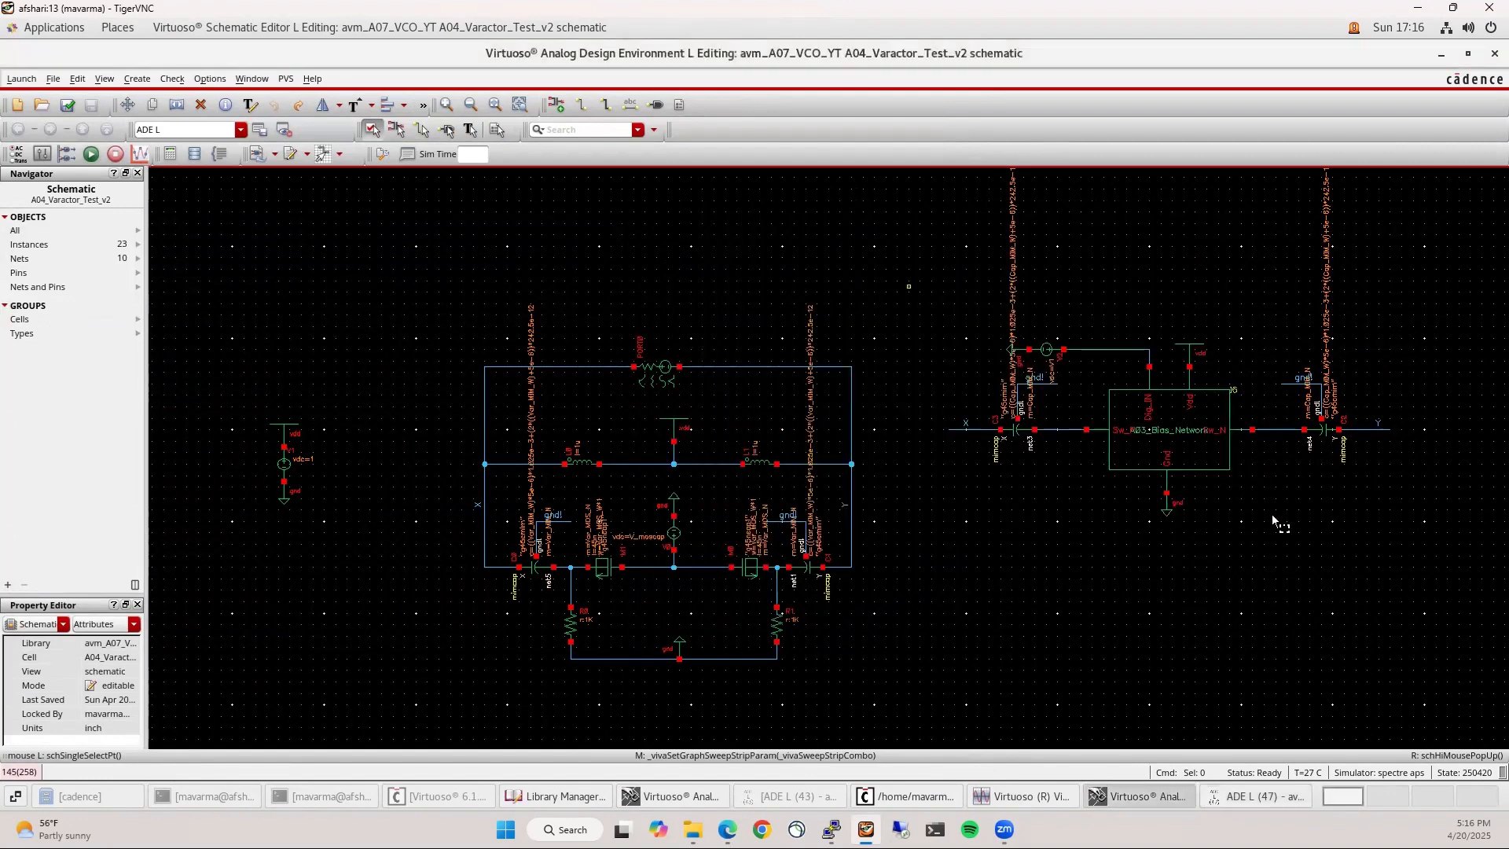
Copy the right-hand varactor bank below to form a third switched-capacitor stage
left_click_drag(909, 286, 1490, 601)
middle_click_drag(1445, 609, 1307, 498)
key("c")
left_click(1029, 314)
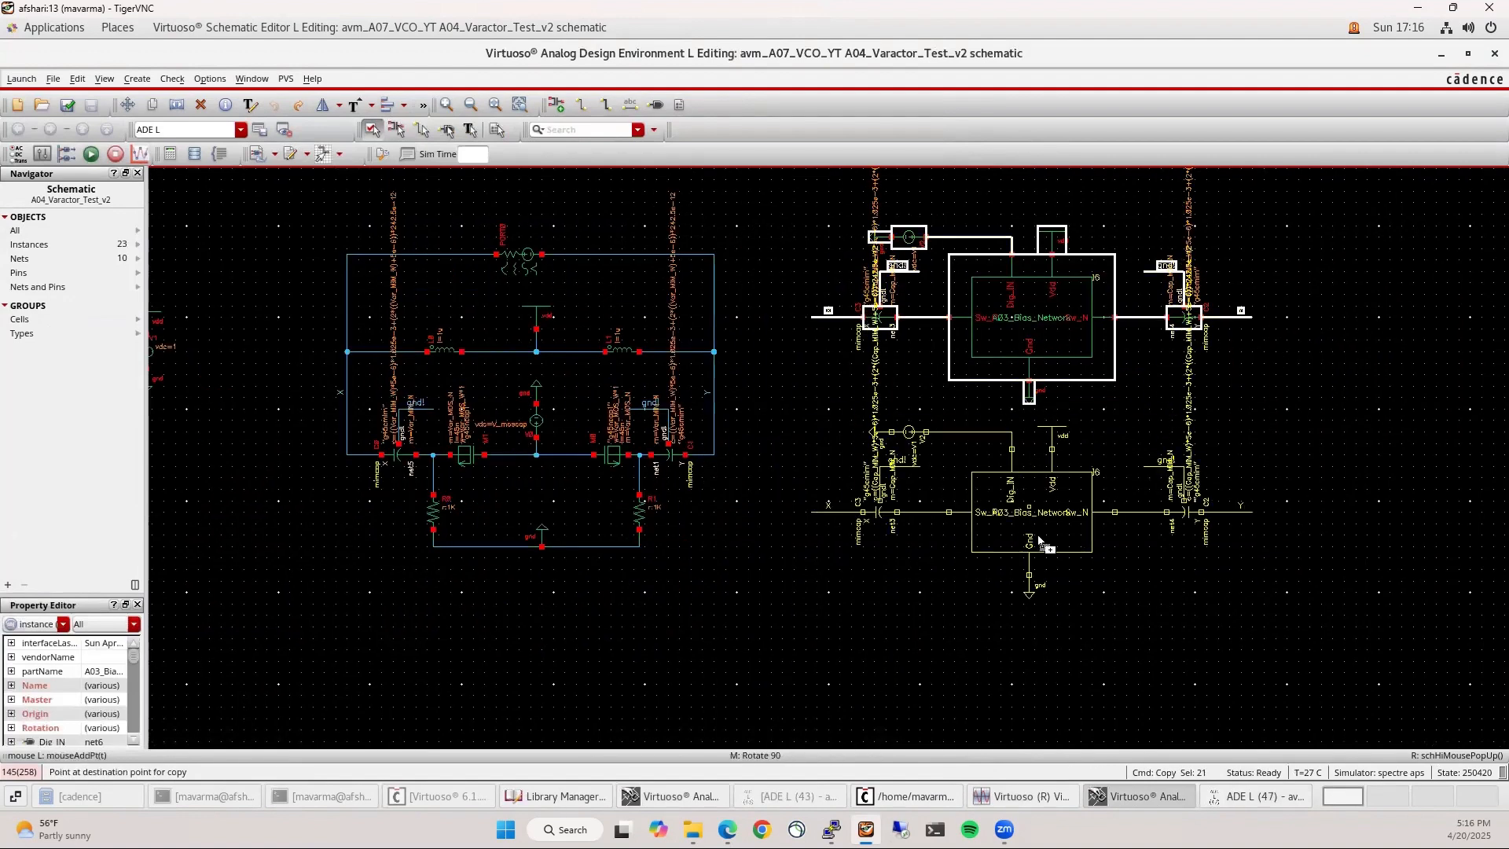
left_click(1038, 525)
middle_click_drag(1097, 676, 1065, 556)
key("c")
left_click(1007, 435)
left_click(1010, 641)
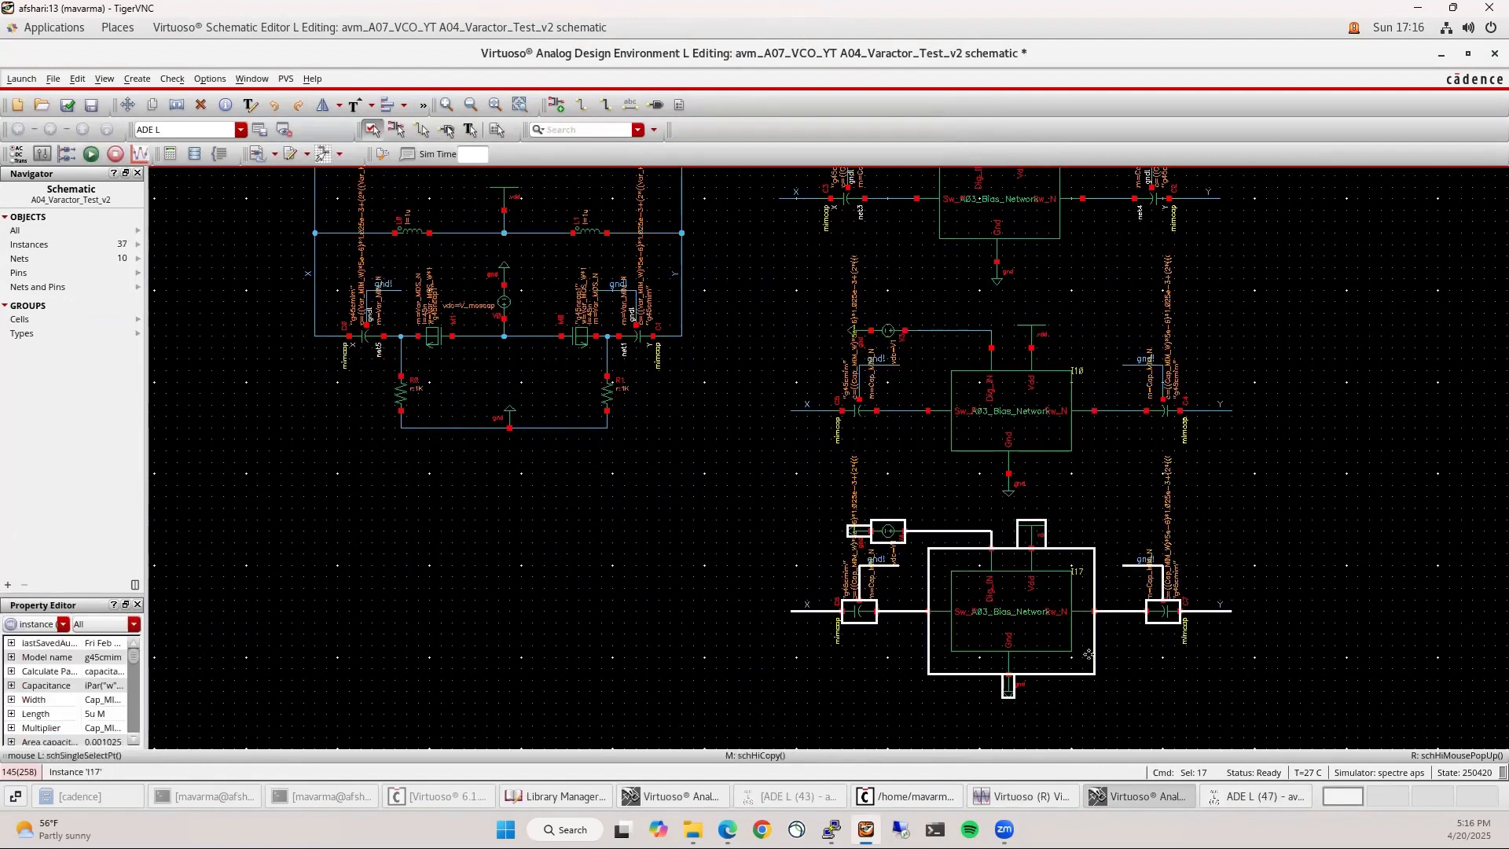
key("Escape")
left_click(1129, 478)
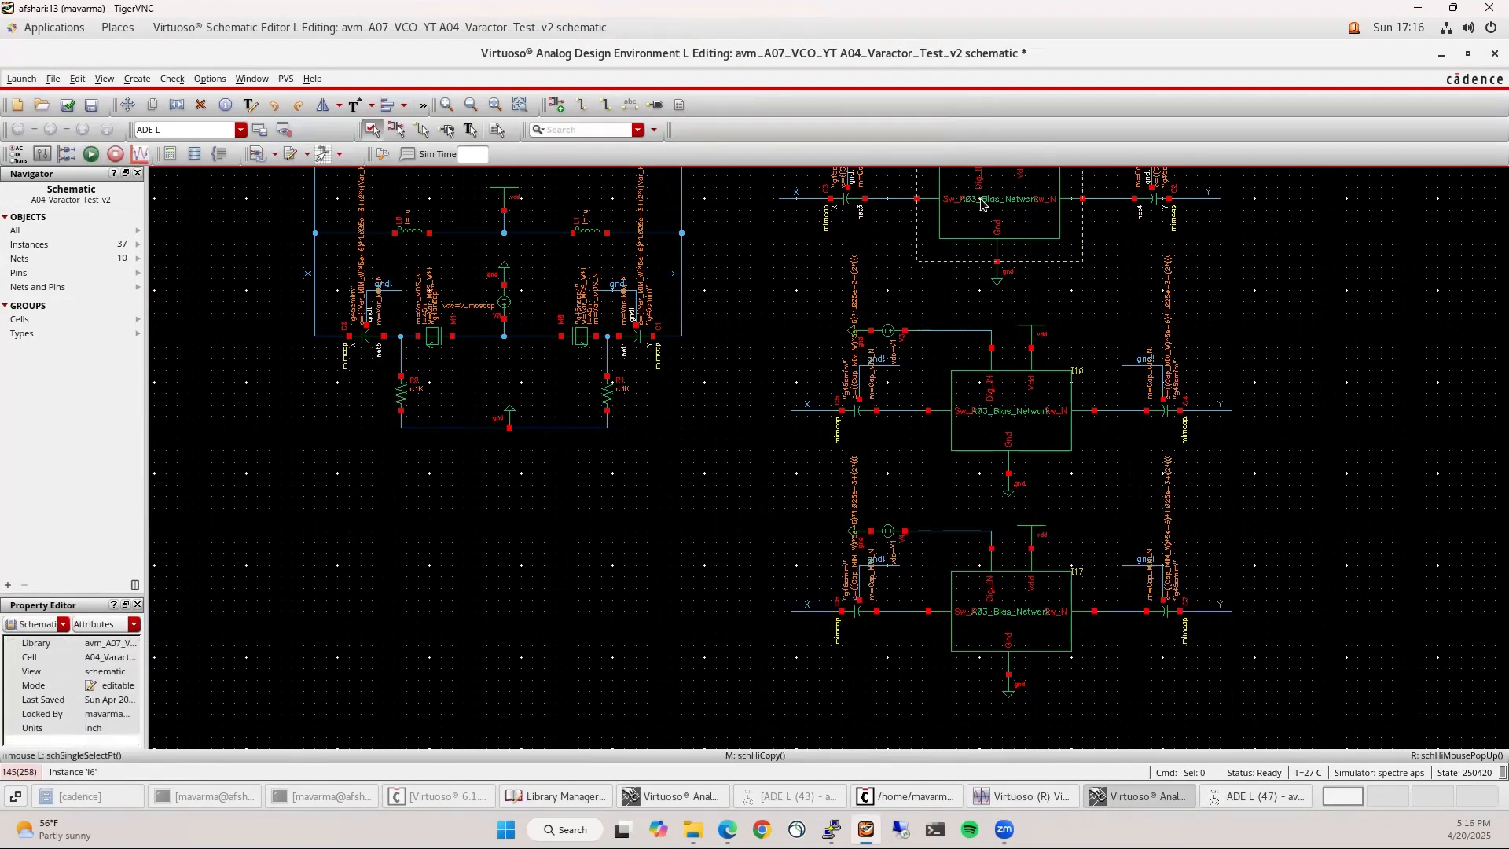
After a look inside the I6 bias network, set the middle capacitors' Multiplier to 2*Cap_MIM_N
key("e")
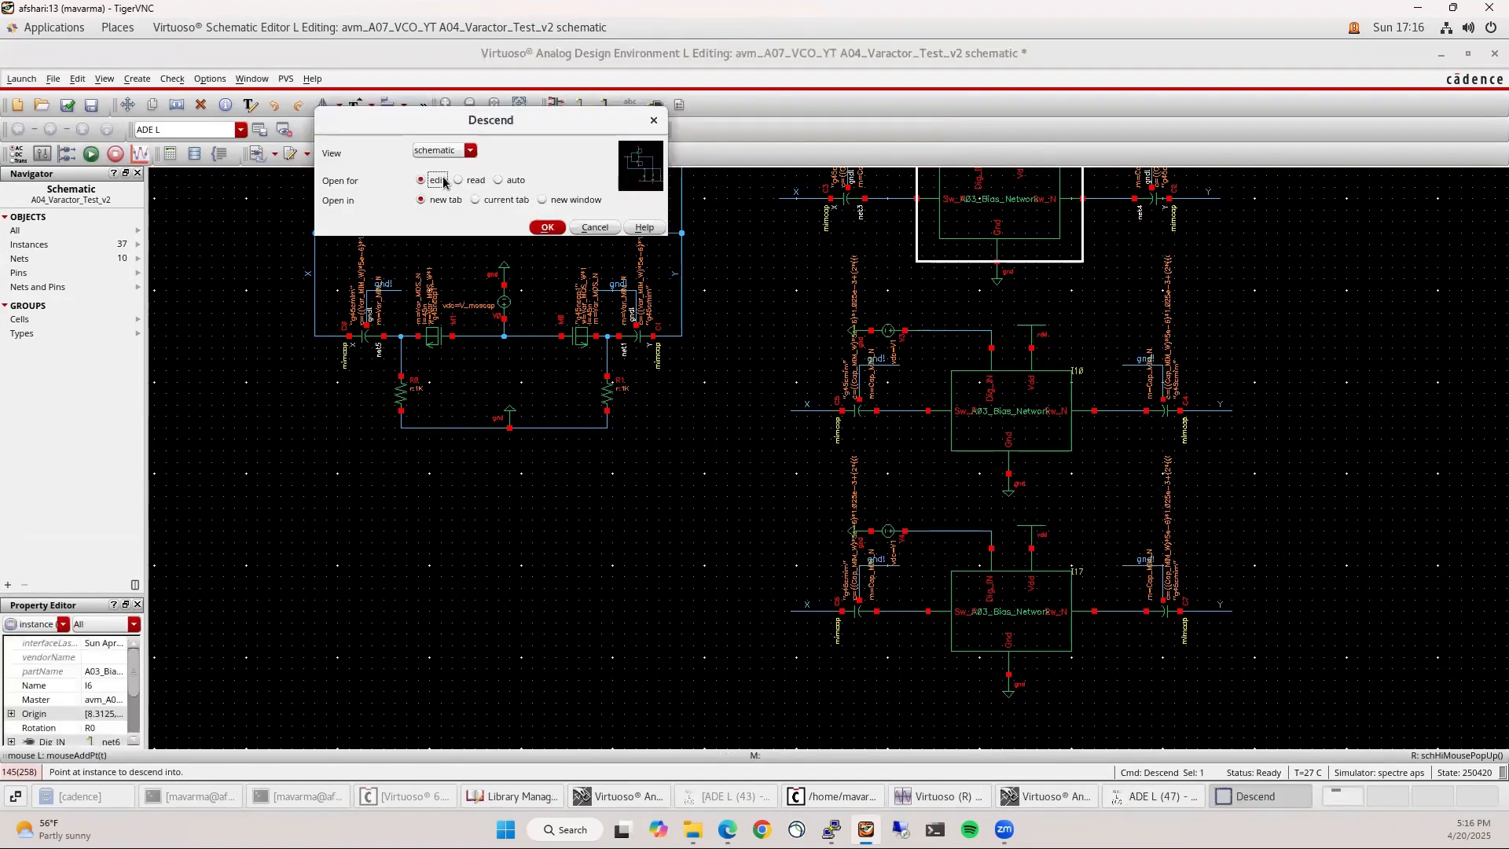
left_click(546, 228)
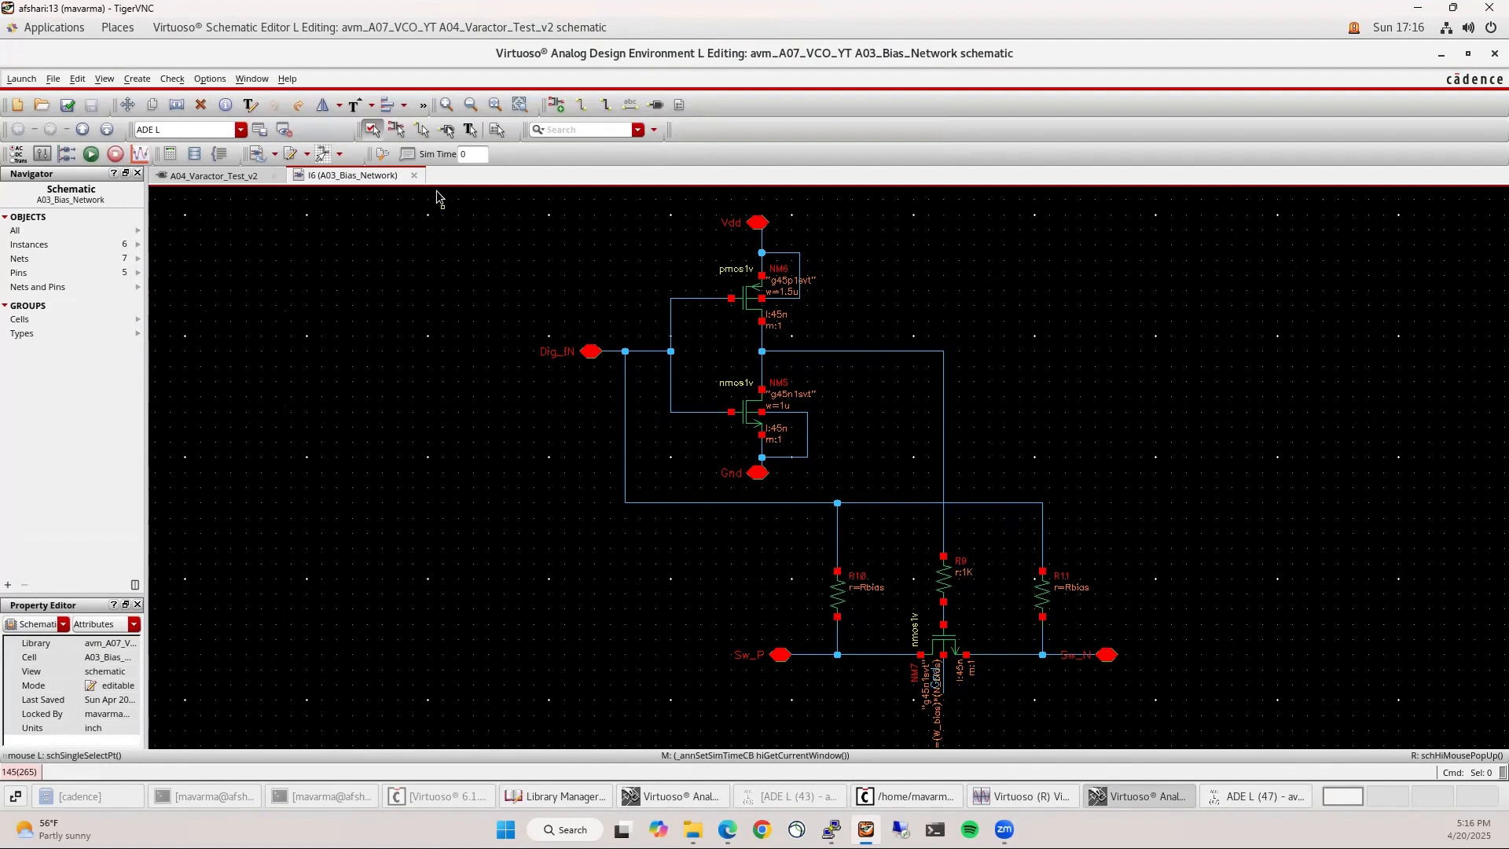
left_click(414, 175)
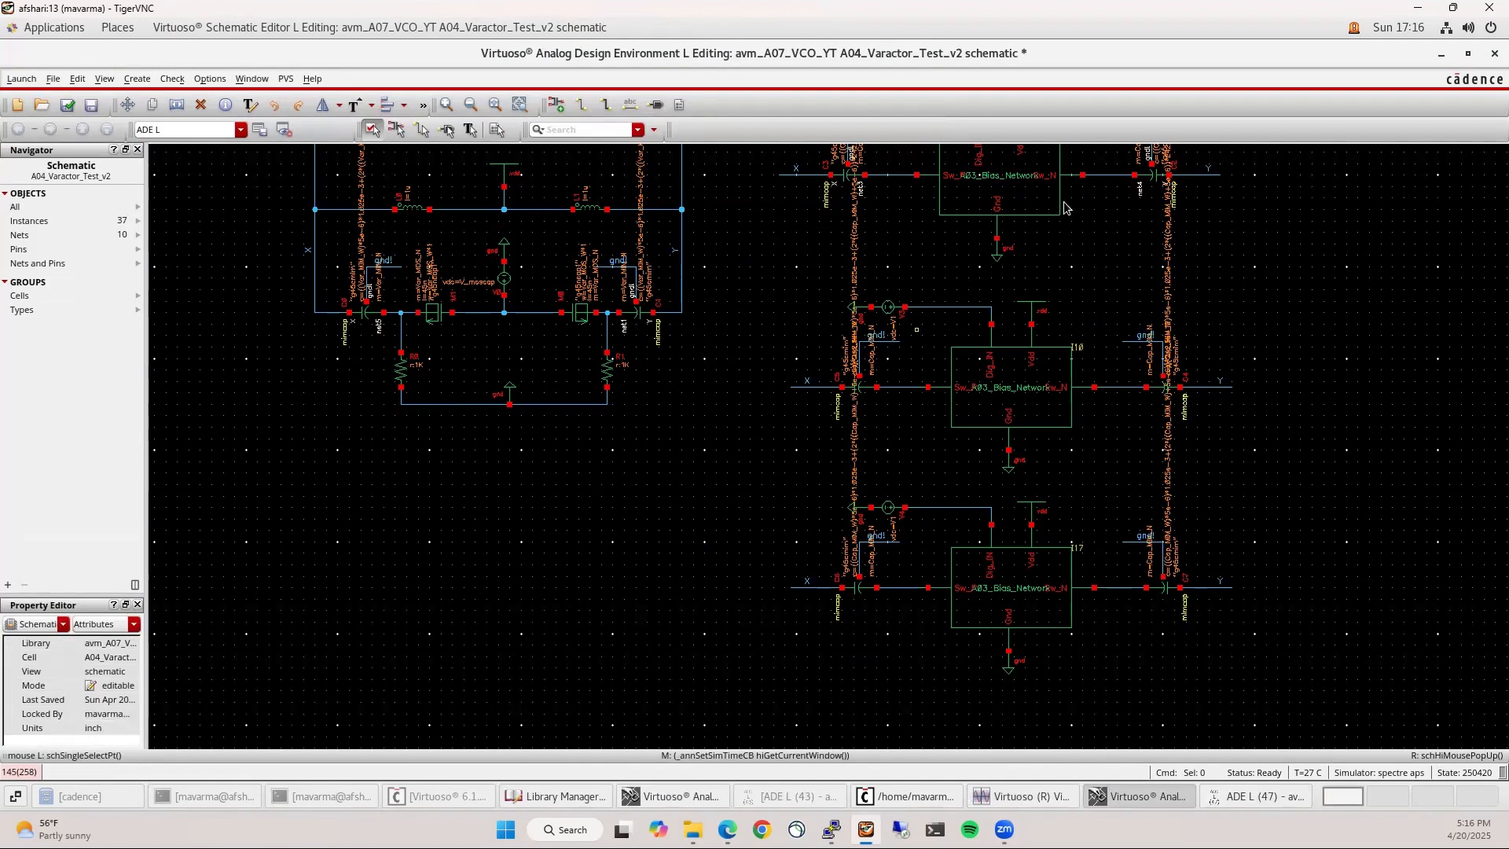
left_click(859, 387)
left_click(1163, 386, "shift")
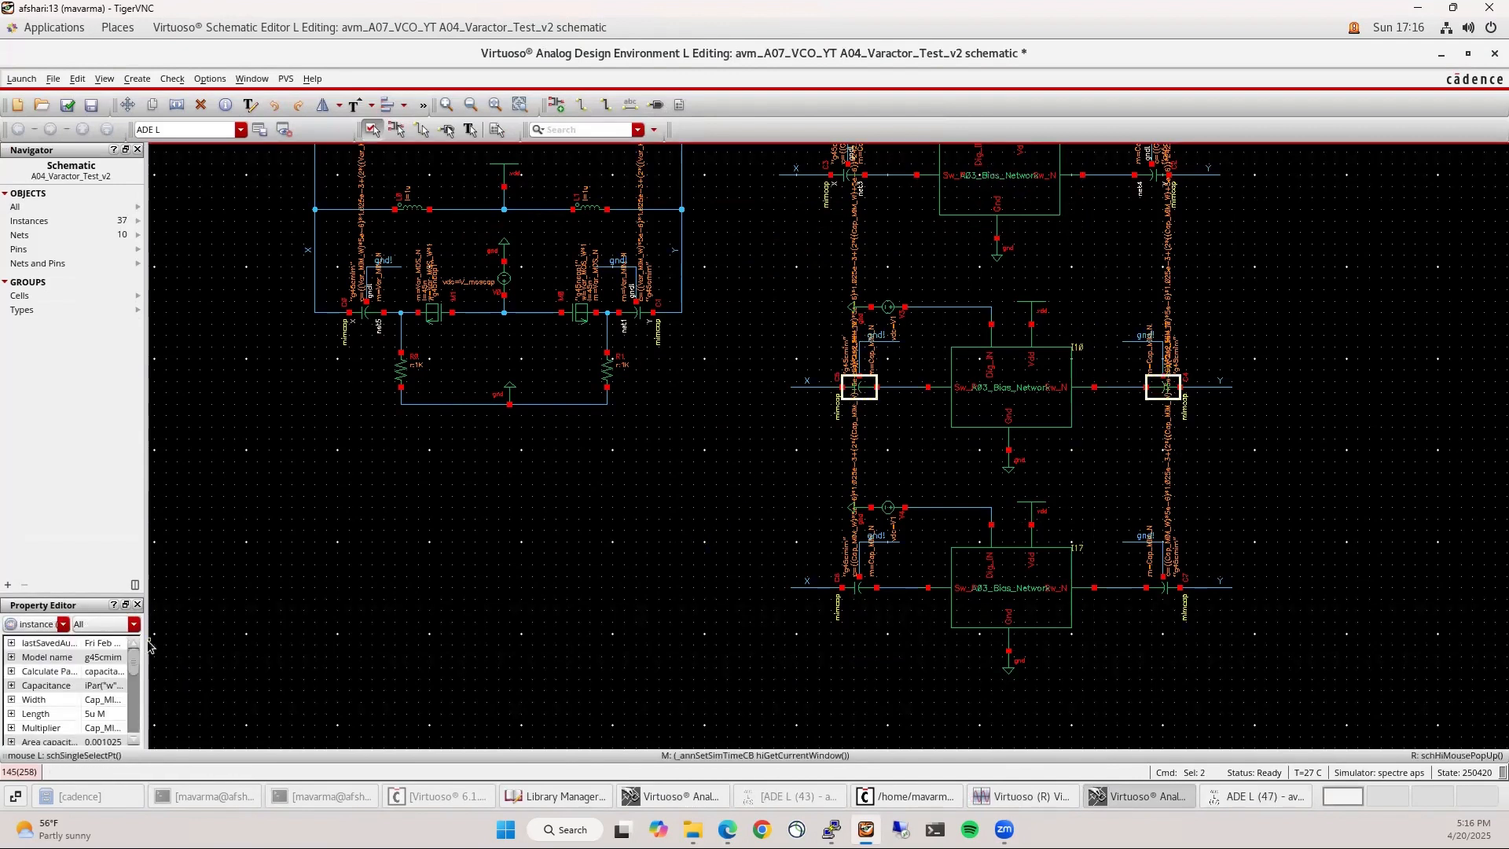
left_click_drag(147, 640, 288, 641)
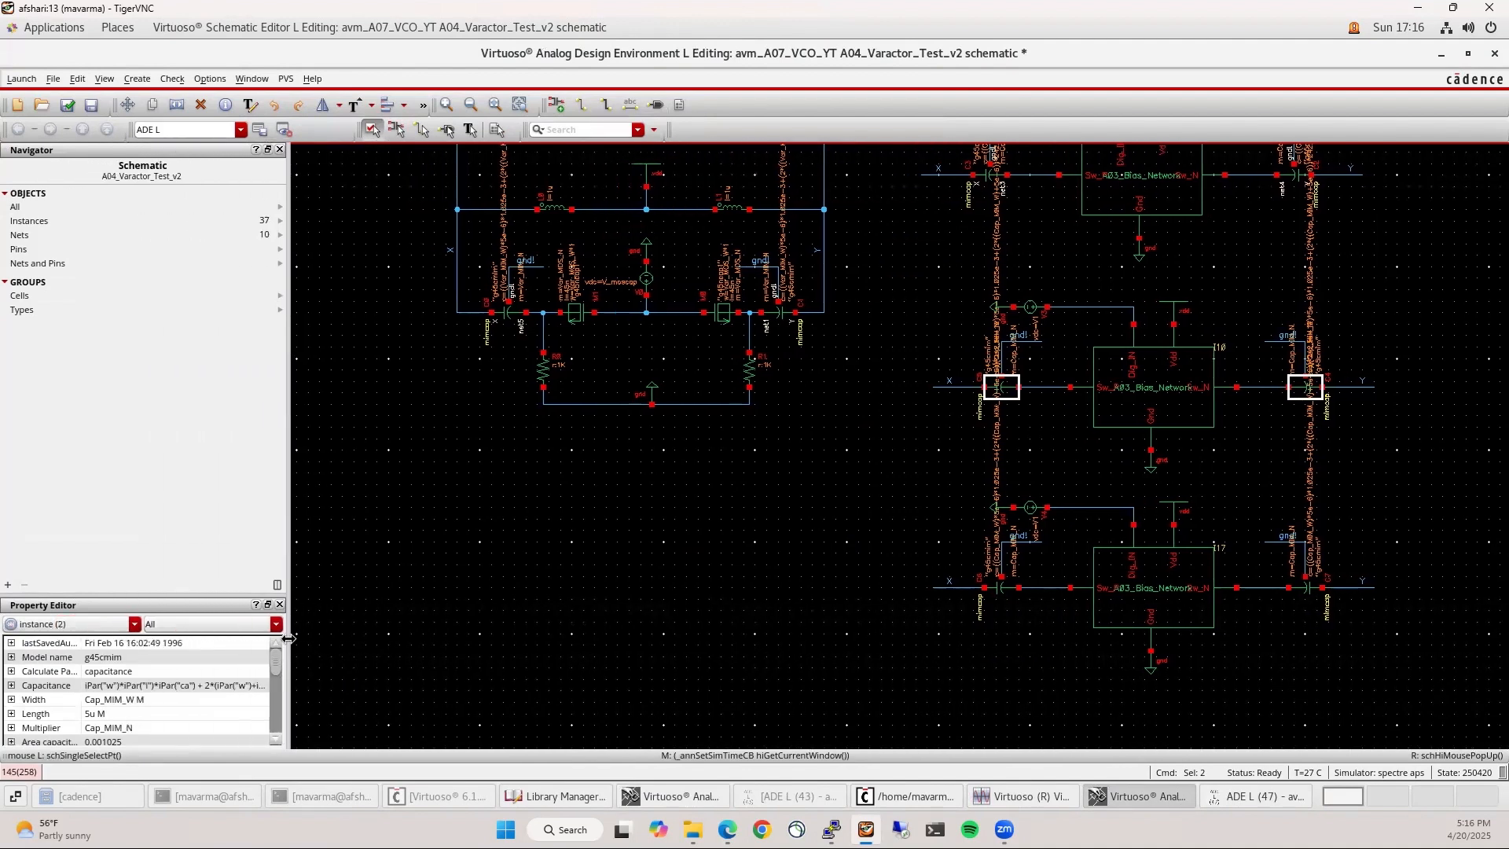
left_click(87, 728)
left_click(88, 728)
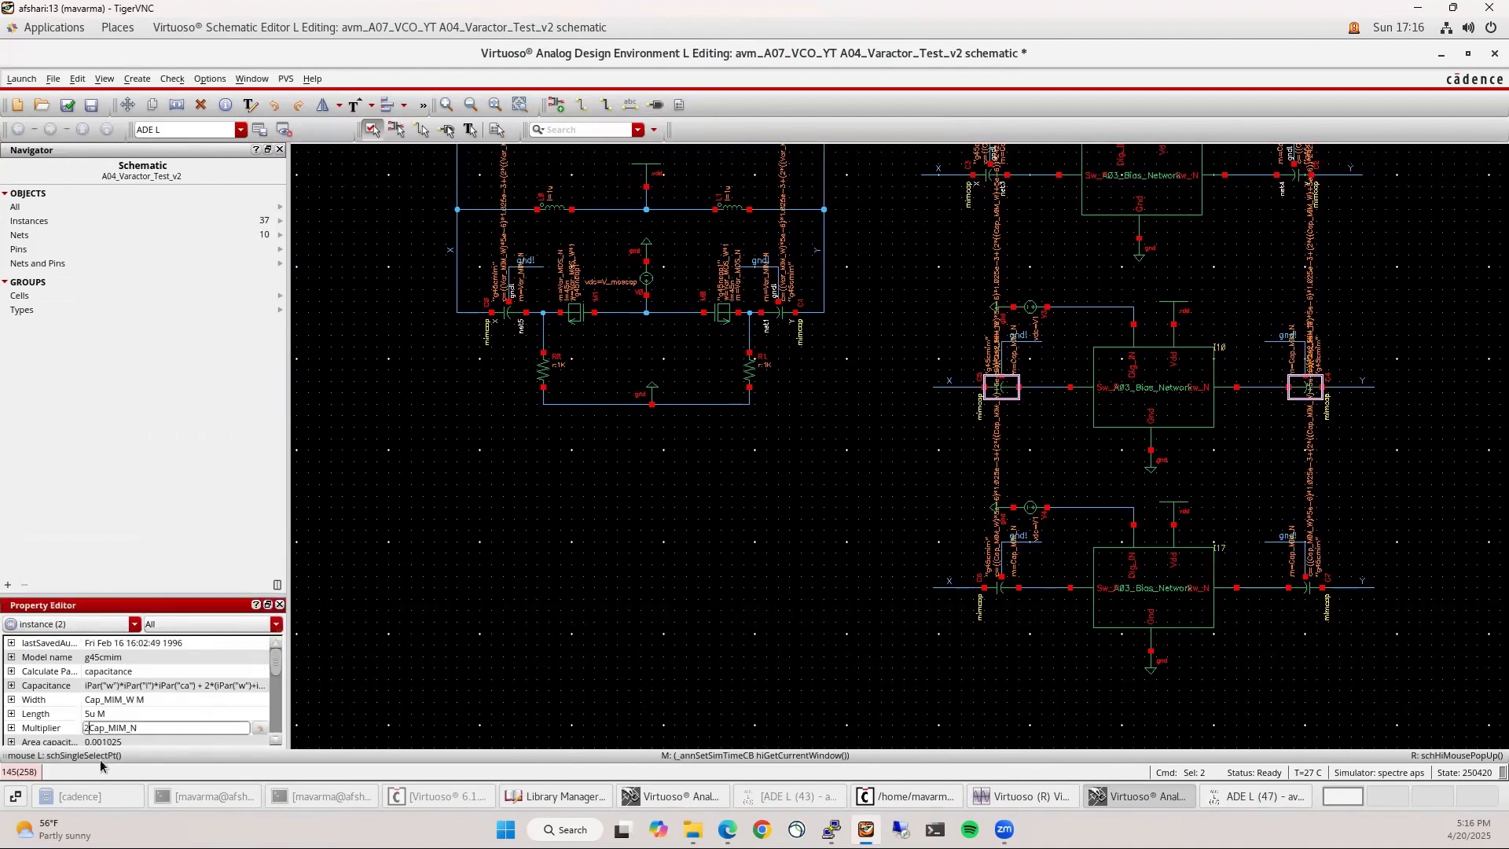
type("2")
key("Return")
left_click(992, 617)
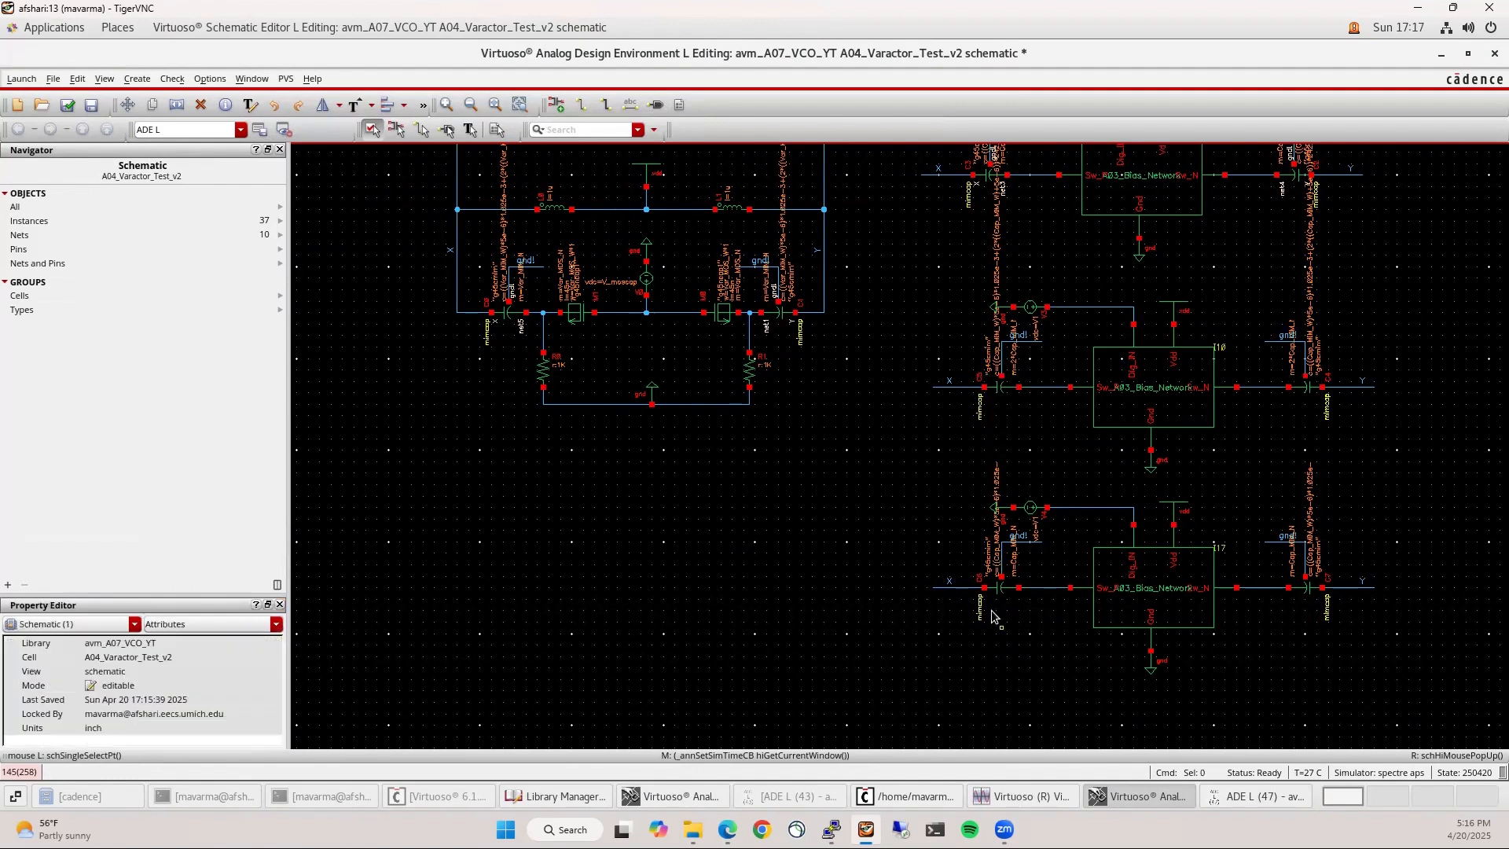
Set the bottom stage capacitors' Multiplier to 4*Cap_MIM_N, then check and save
left_click(1000, 588)
left_click(1306, 590, "shift")
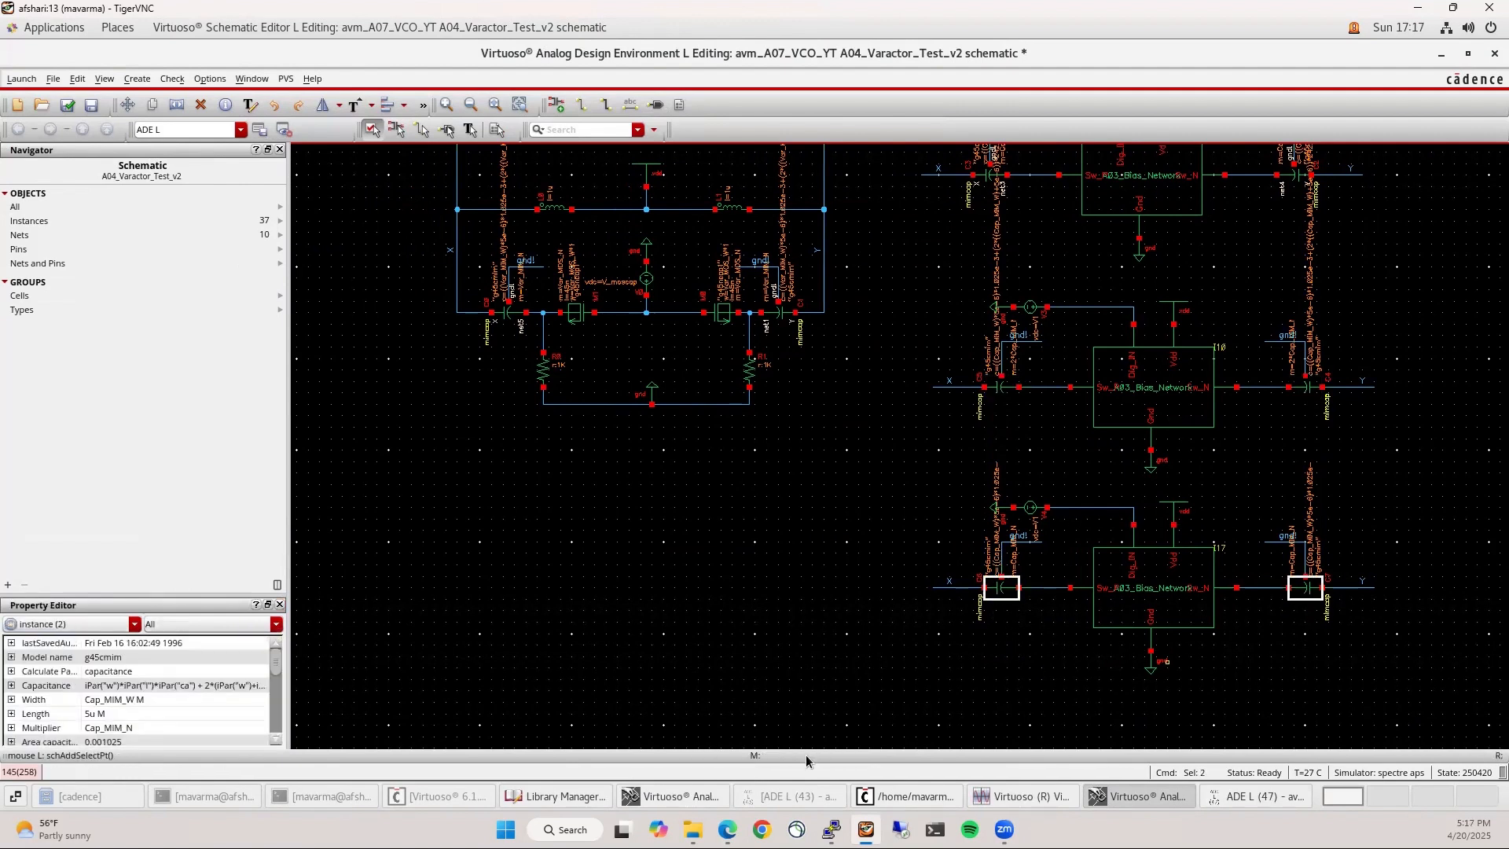
left_click(86, 728)
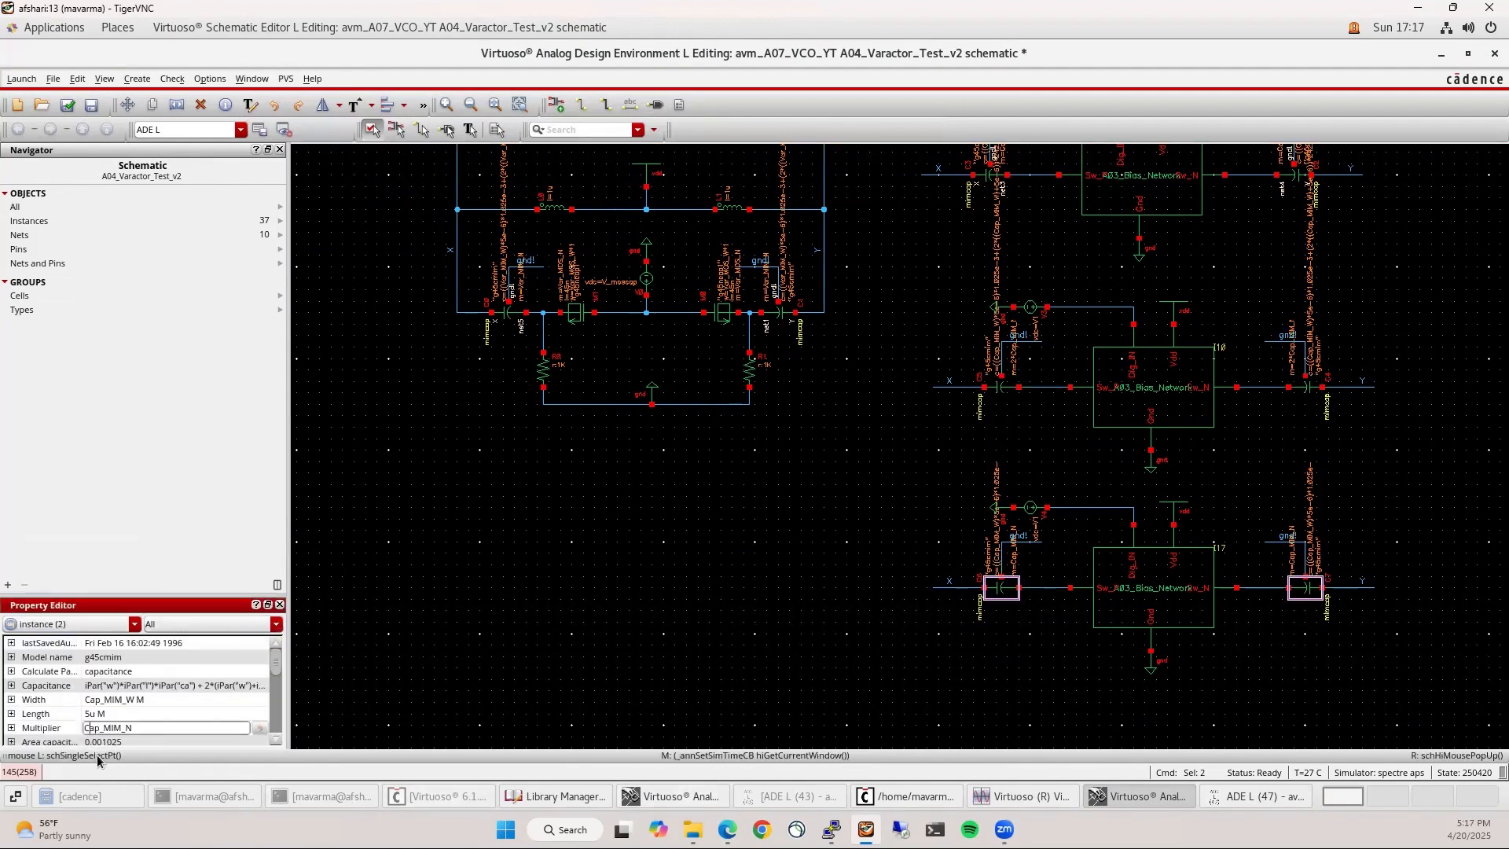
type("4*")
key("Return")
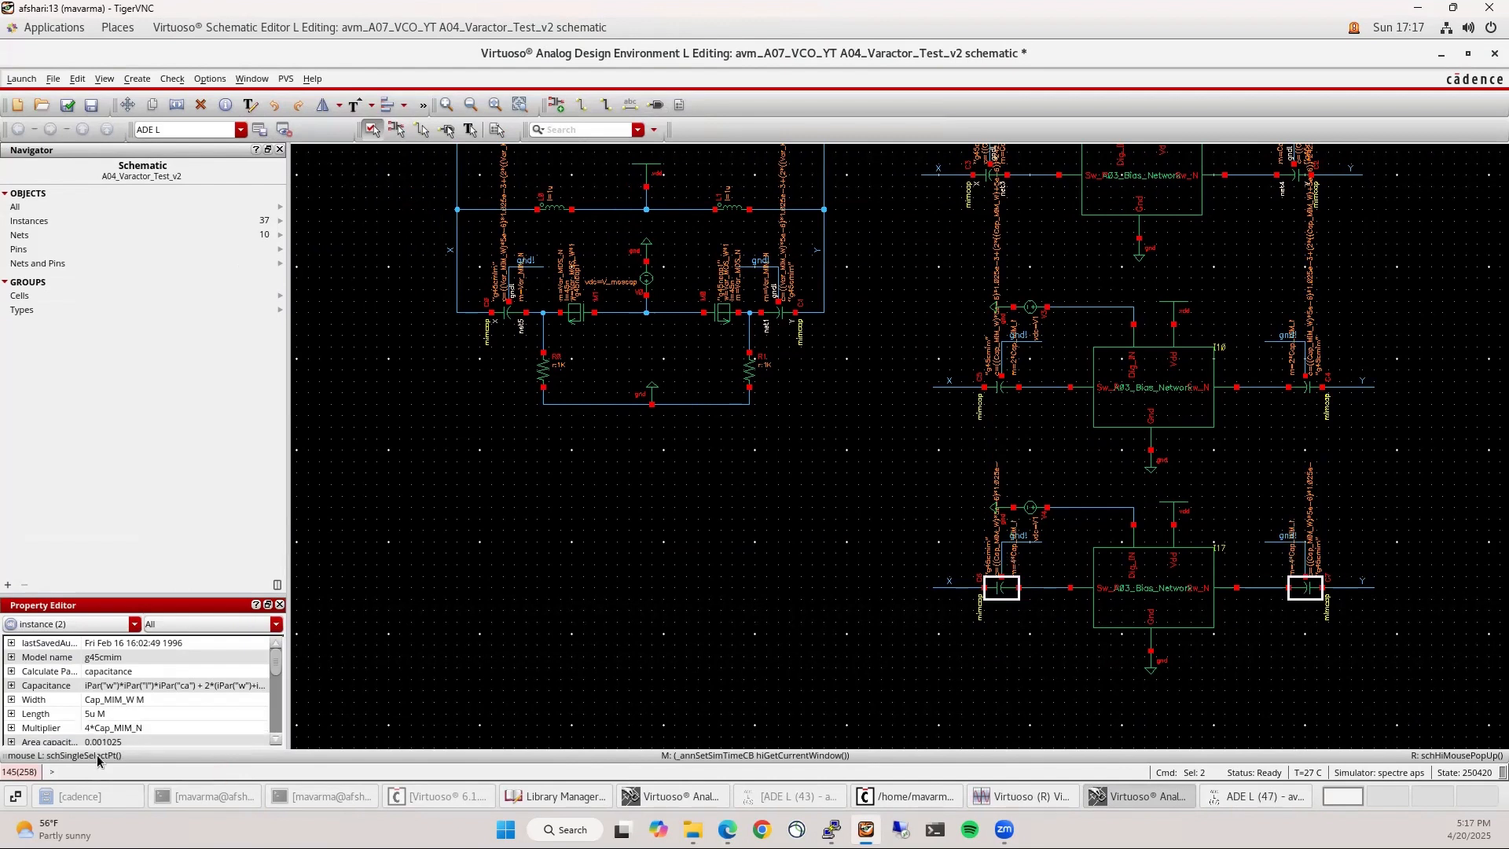
left_click(409, 501)
left_click(68, 104)
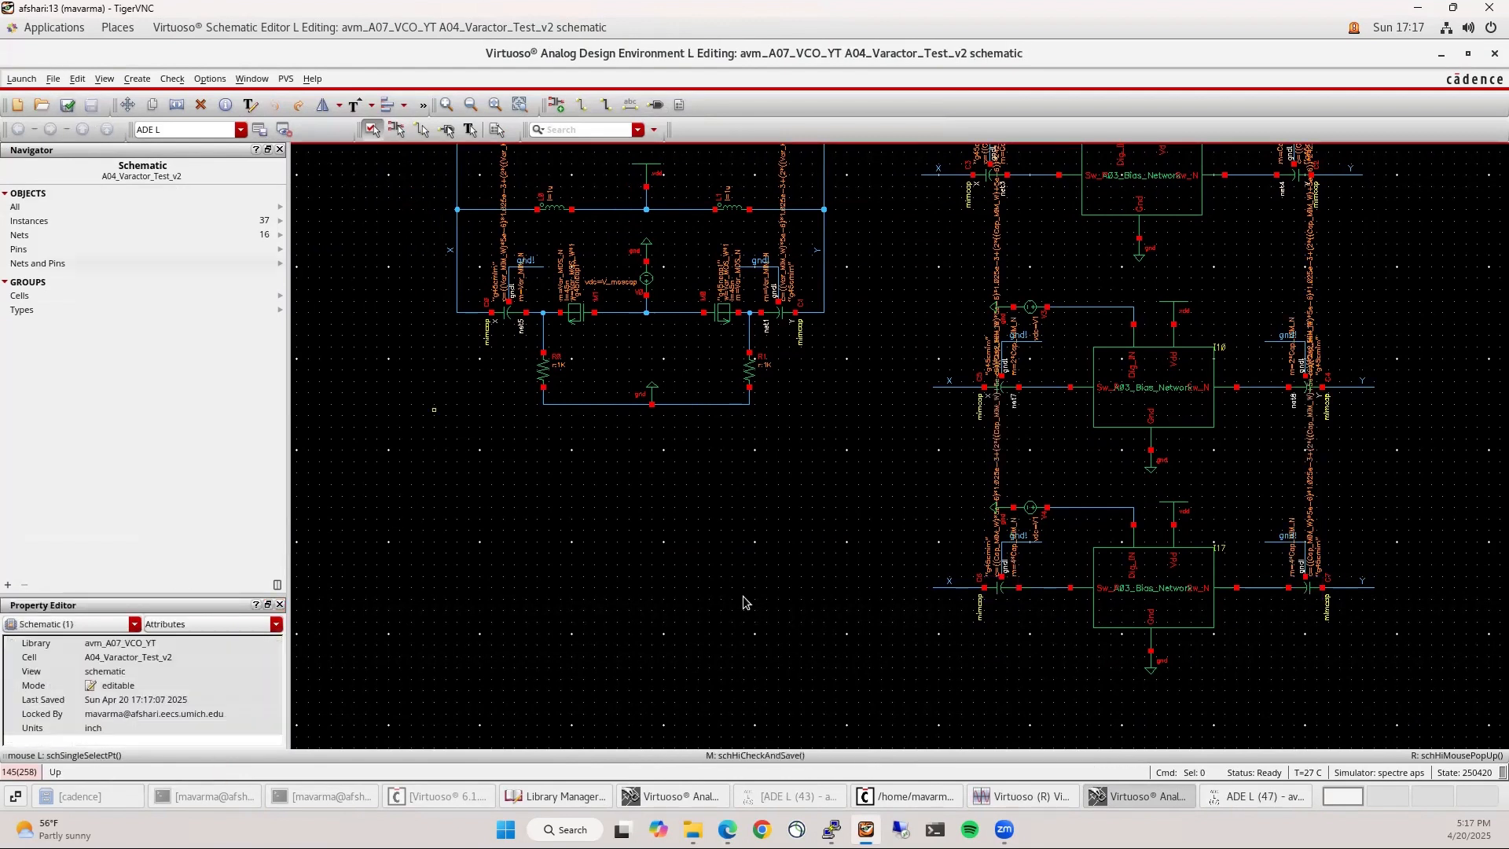
Copy the schematic's design variables into ADE L and move W_bias right after N_bias
left_click(1230, 794)
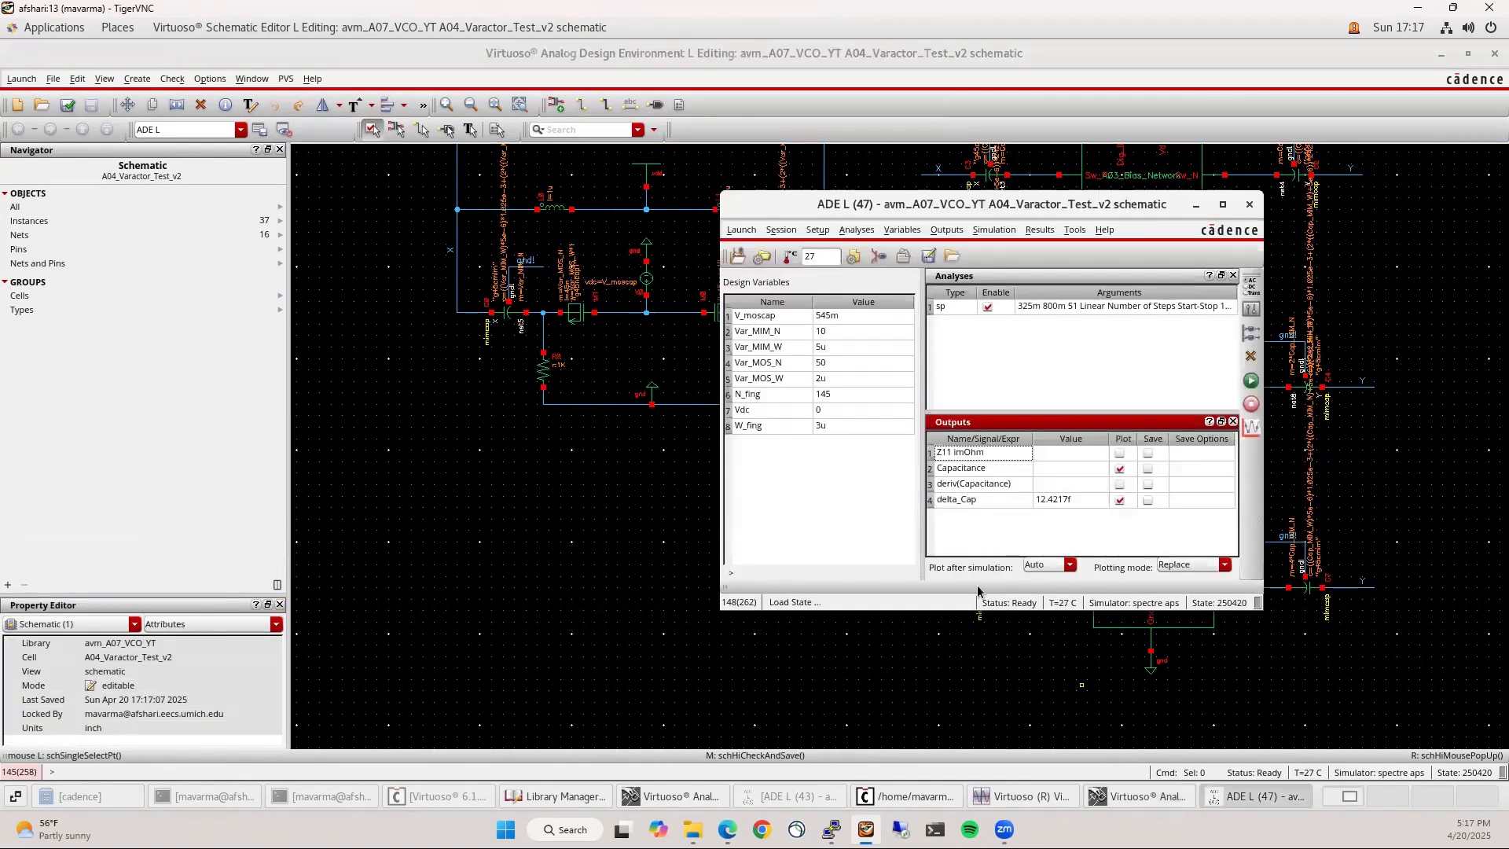
right_click(836, 482)
left_click(845, 488)
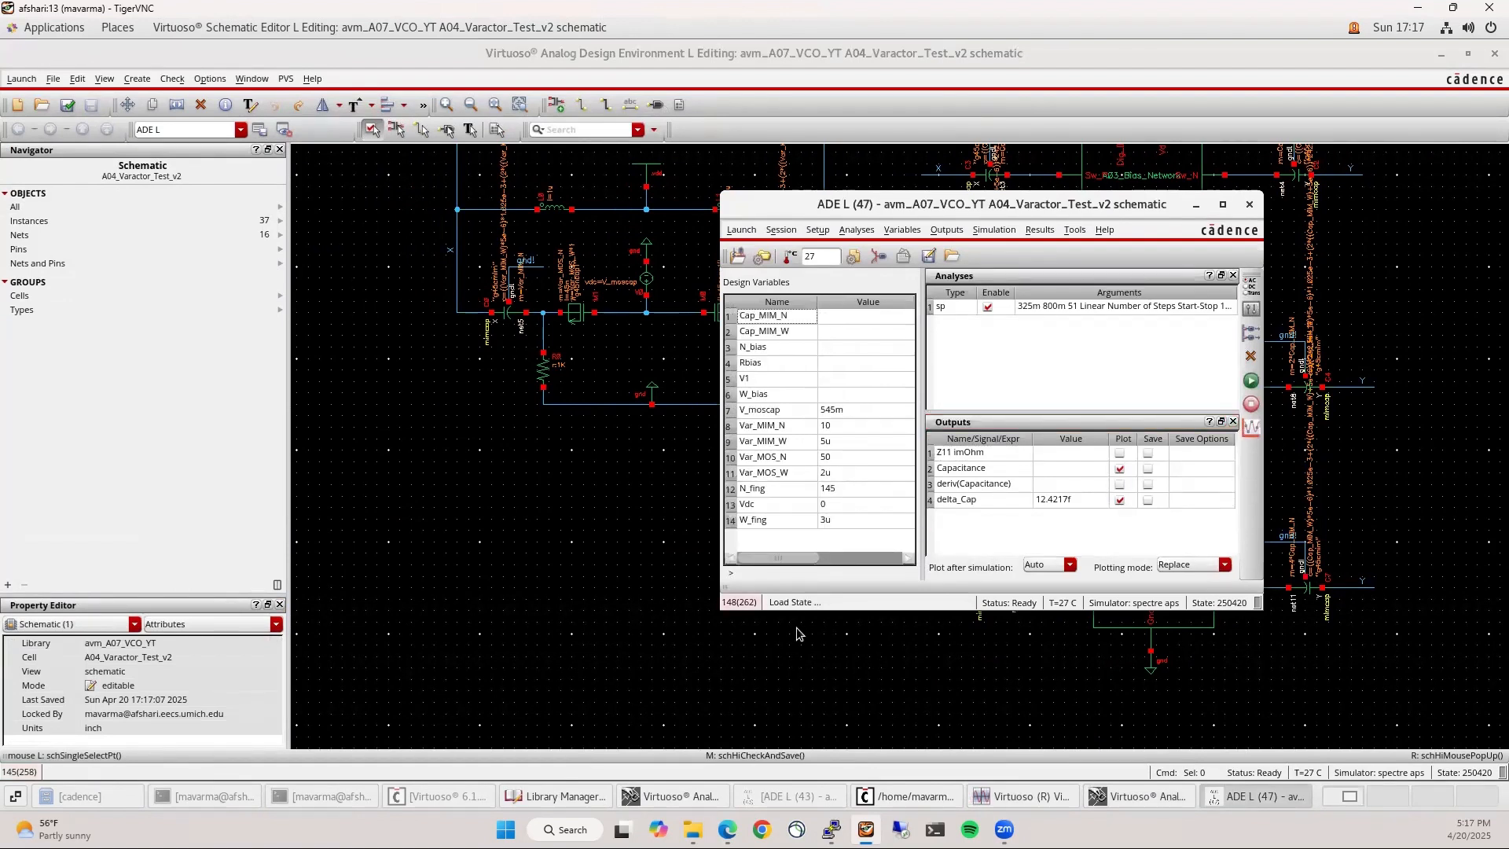
left_click_drag(798, 609, 802, 647)
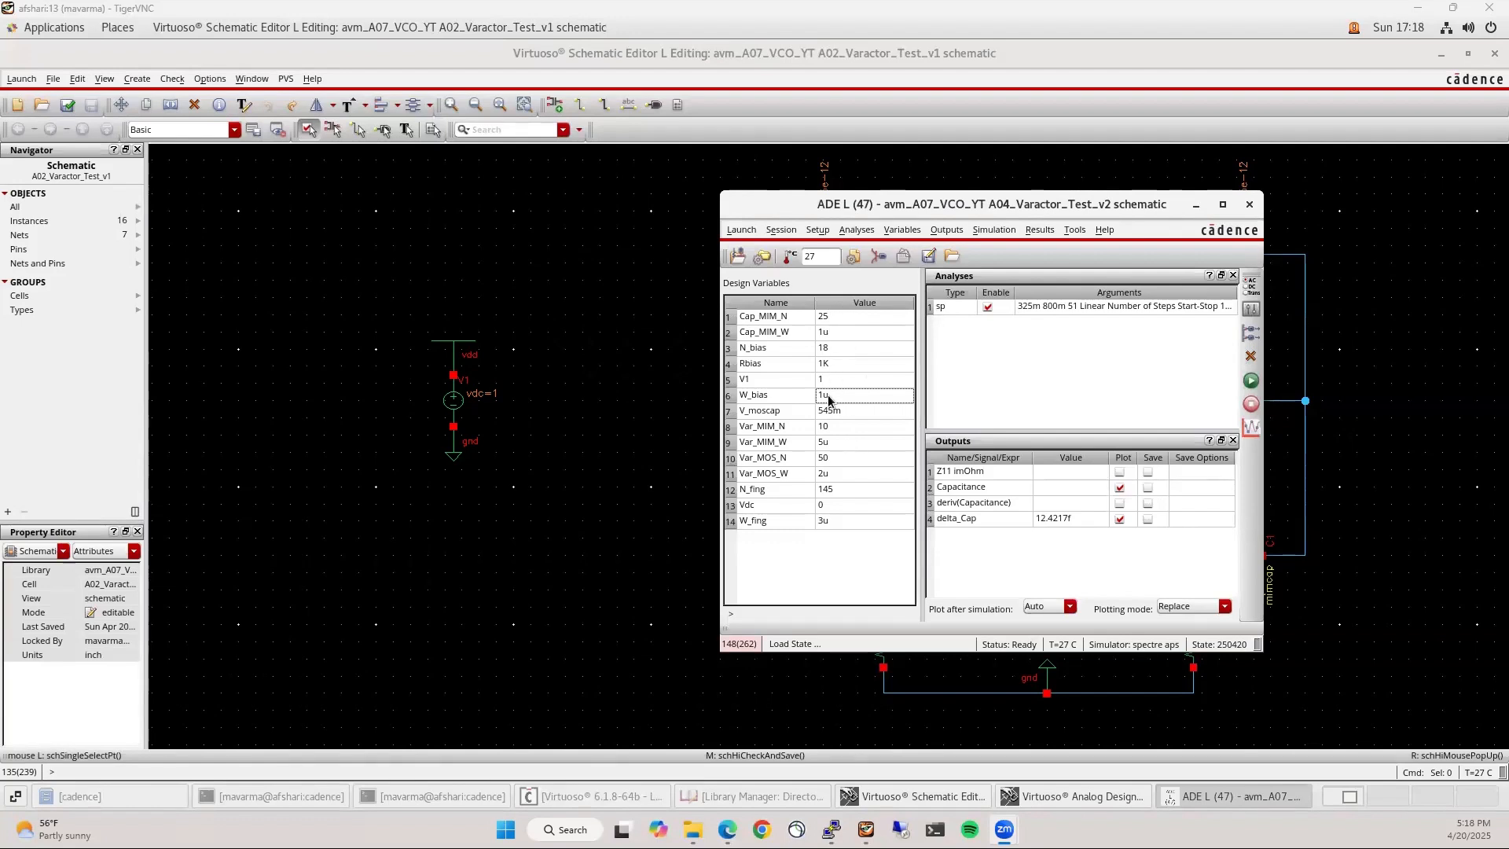
left_click(789, 348)
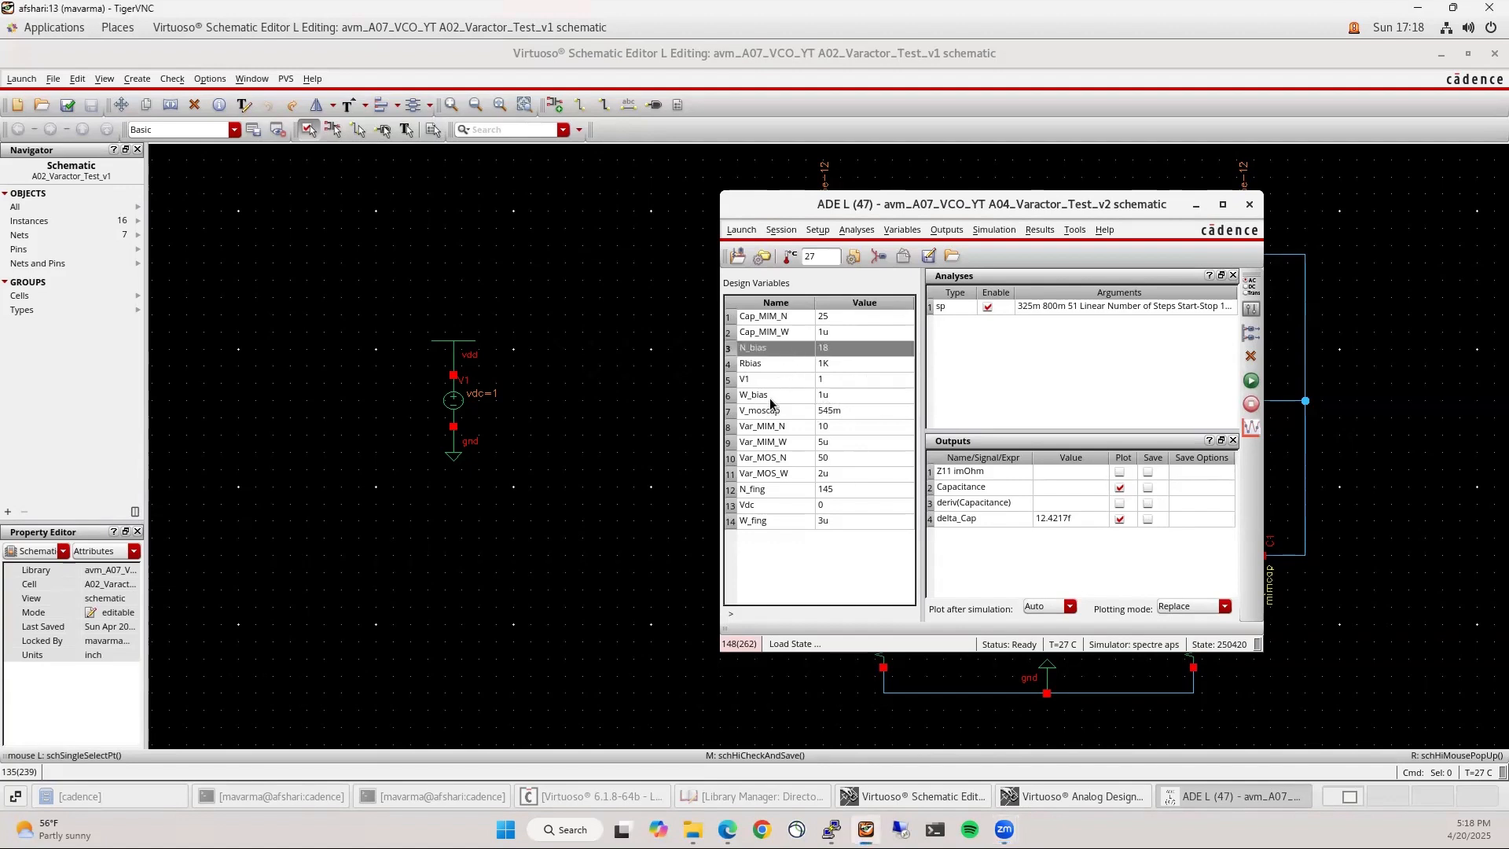
left_click_drag(772, 397, 778, 376)
left_click_drag(777, 372, 775, 354)
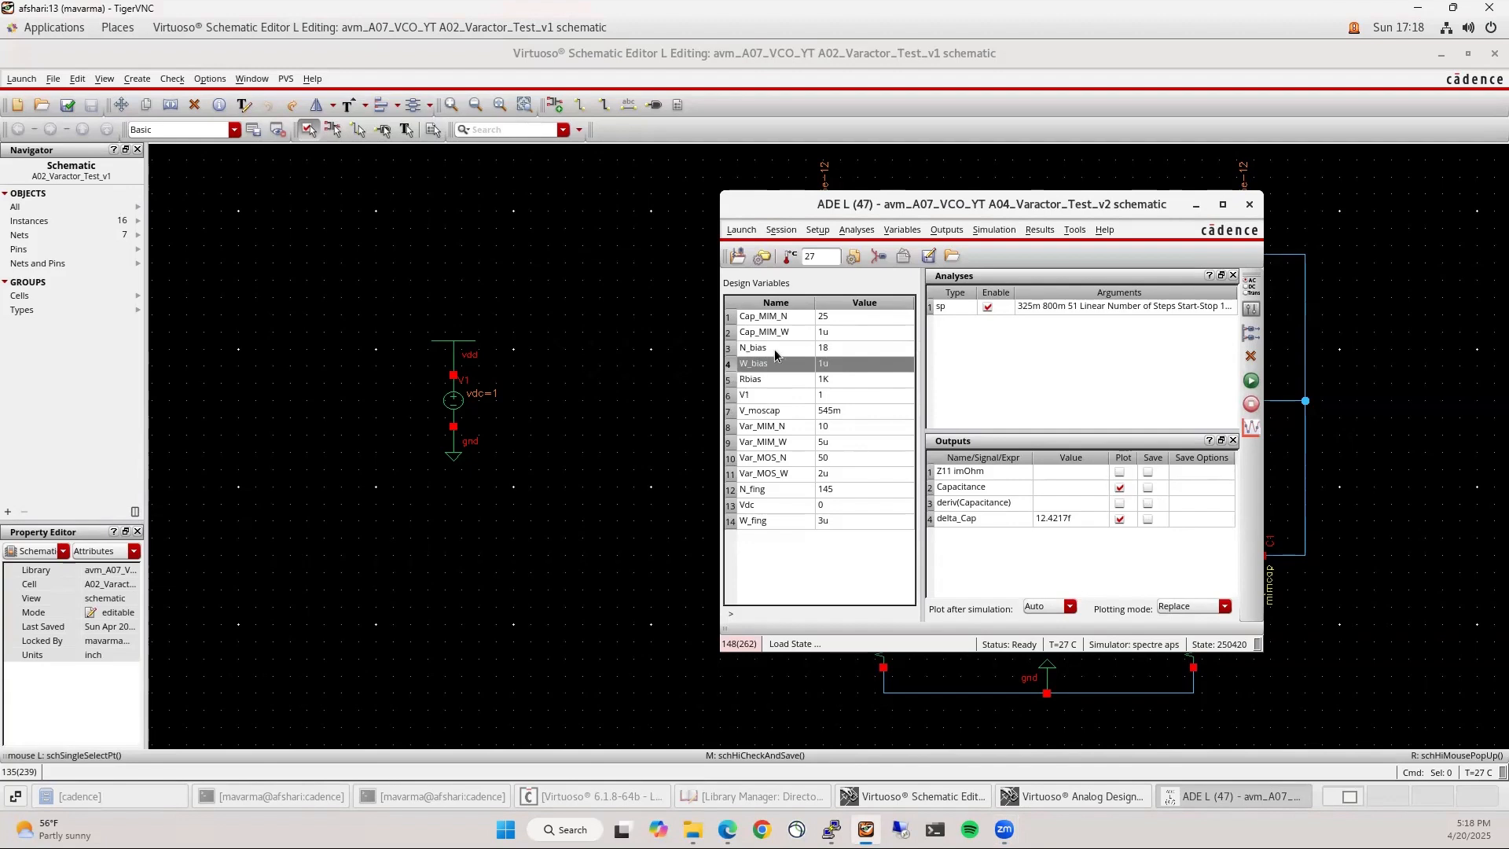
Close the old A02_Varactor_Test_v1 schematic window
left_click_drag(860, 200, 451, 193)
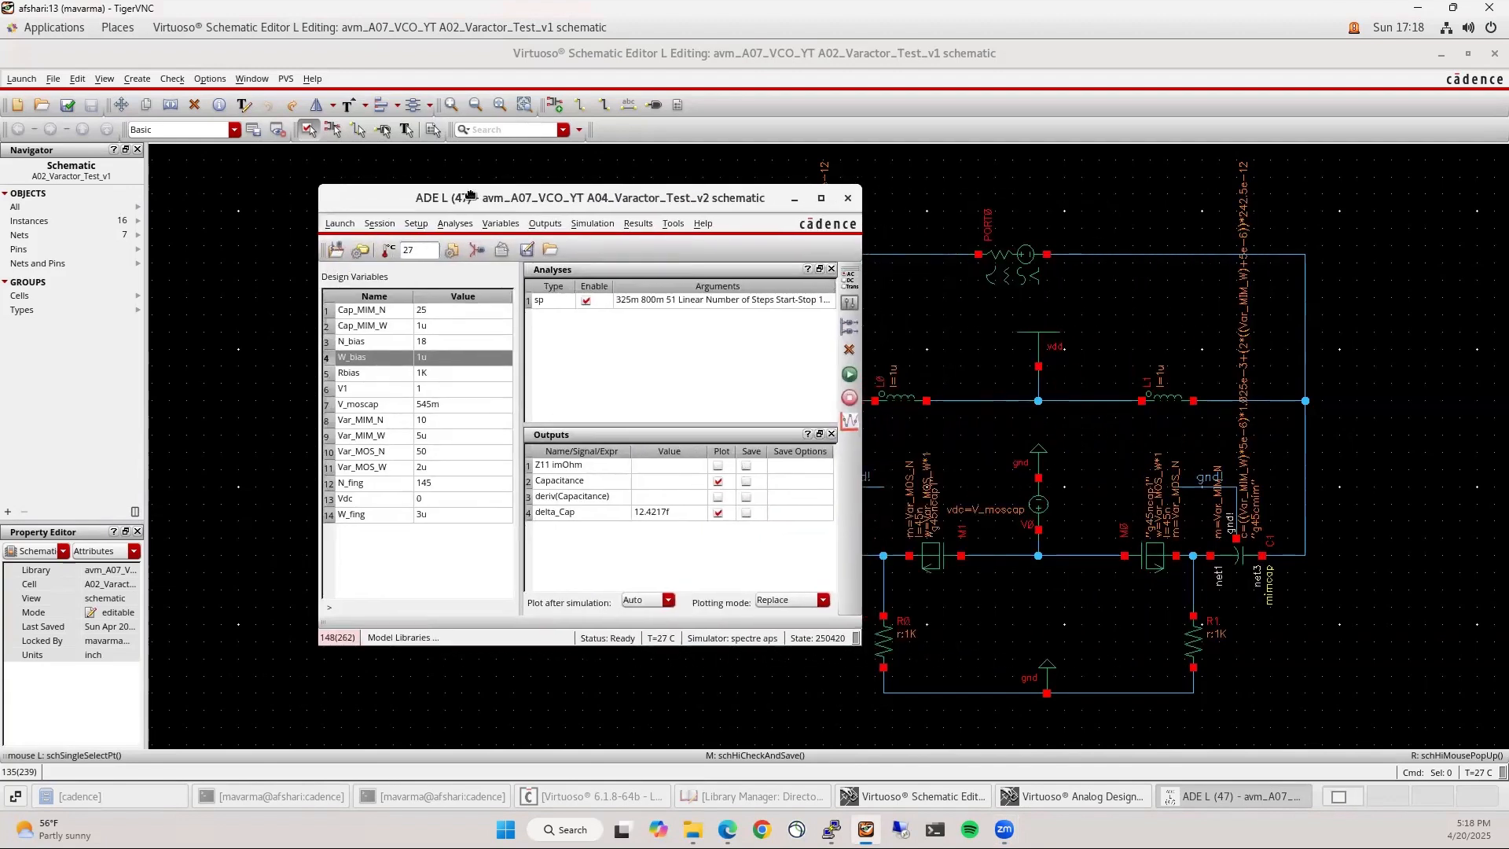
scroll(1174, 532, "down", 3, "ctrl")
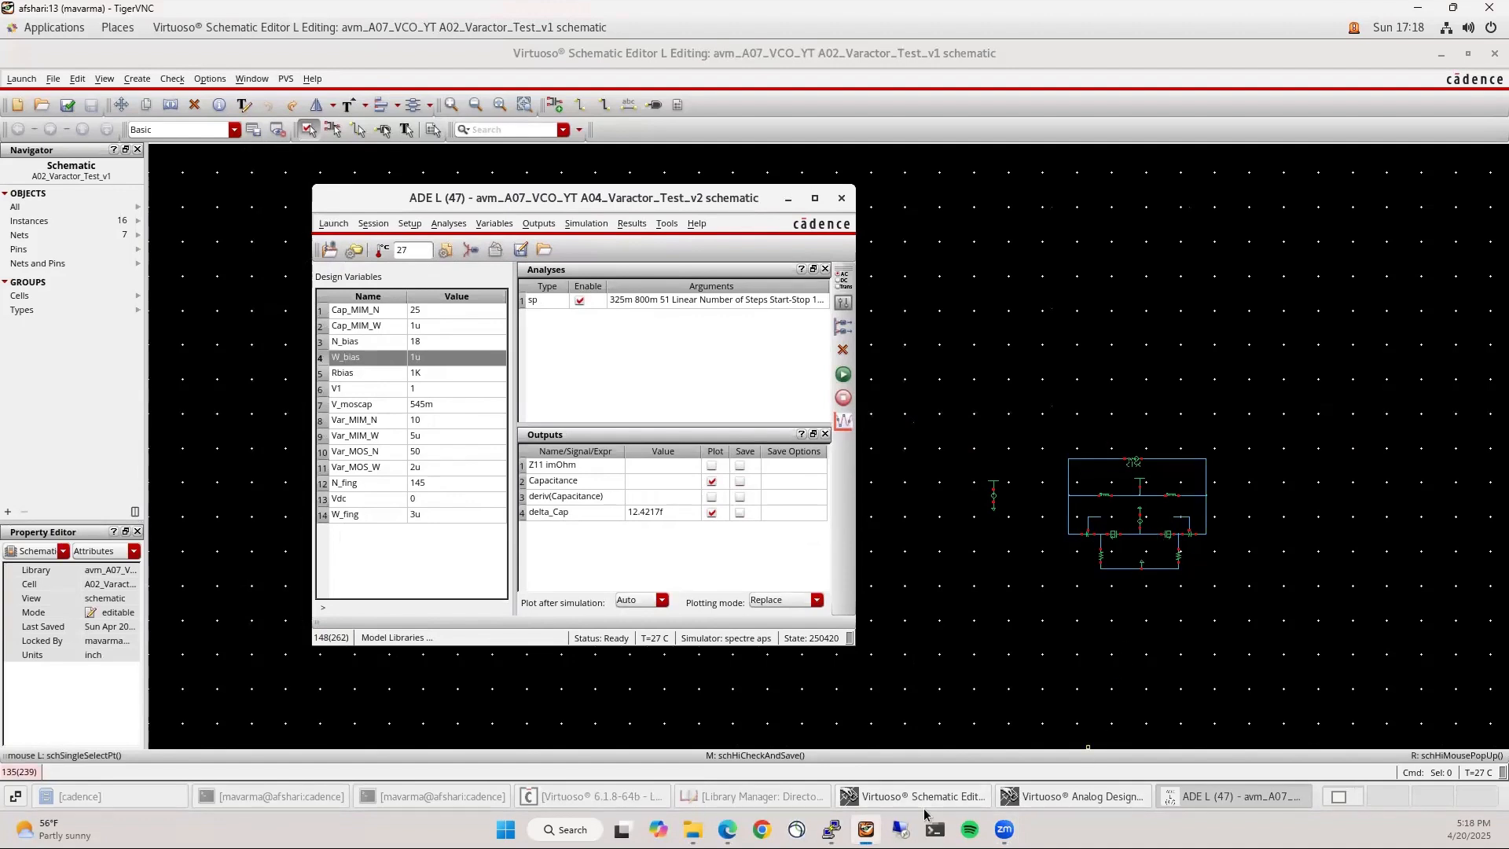
left_click(926, 797)
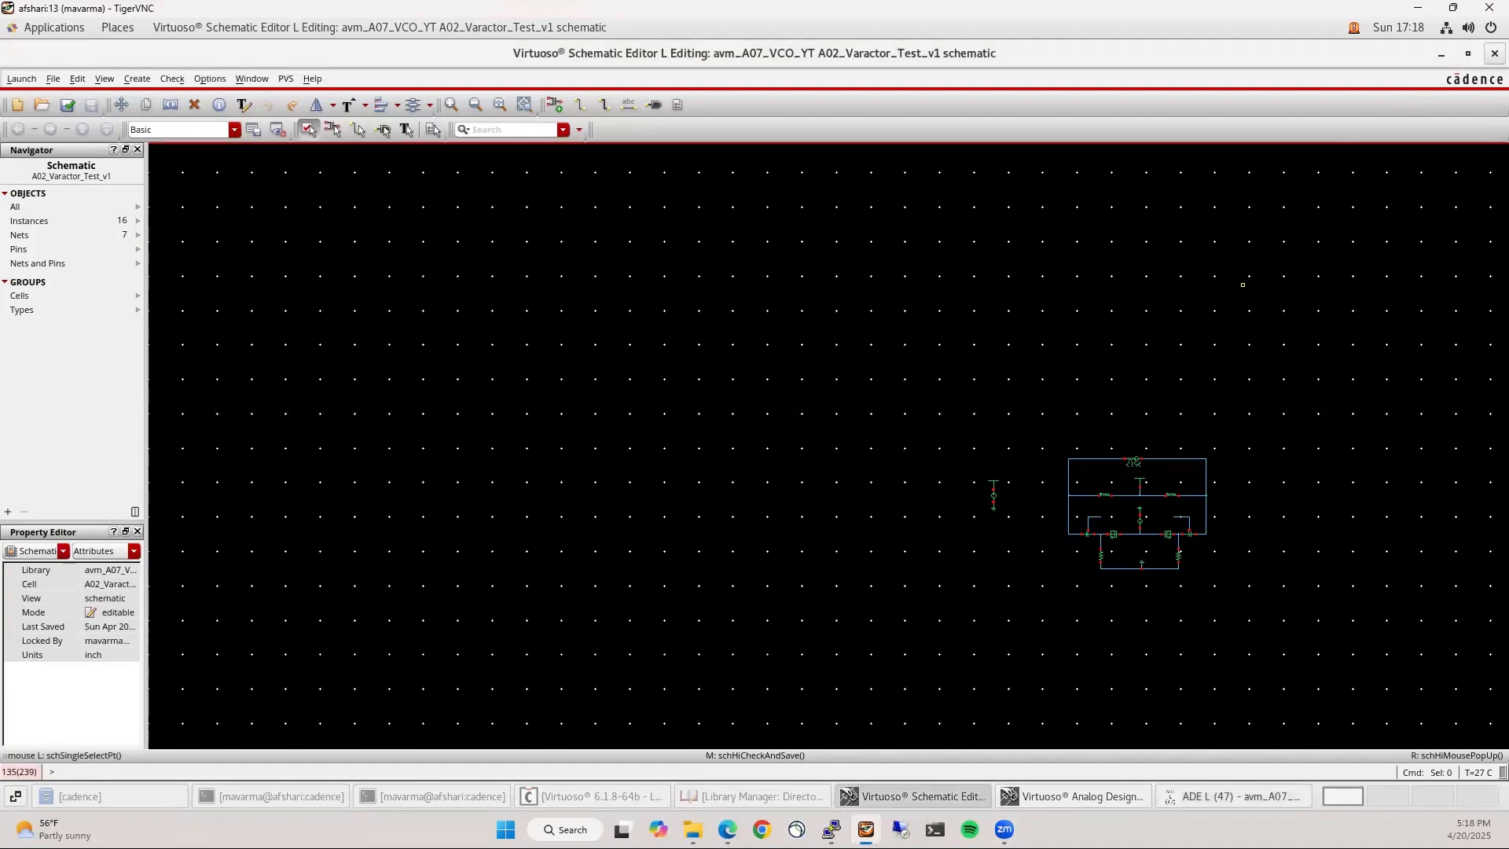
left_click(1492, 53)
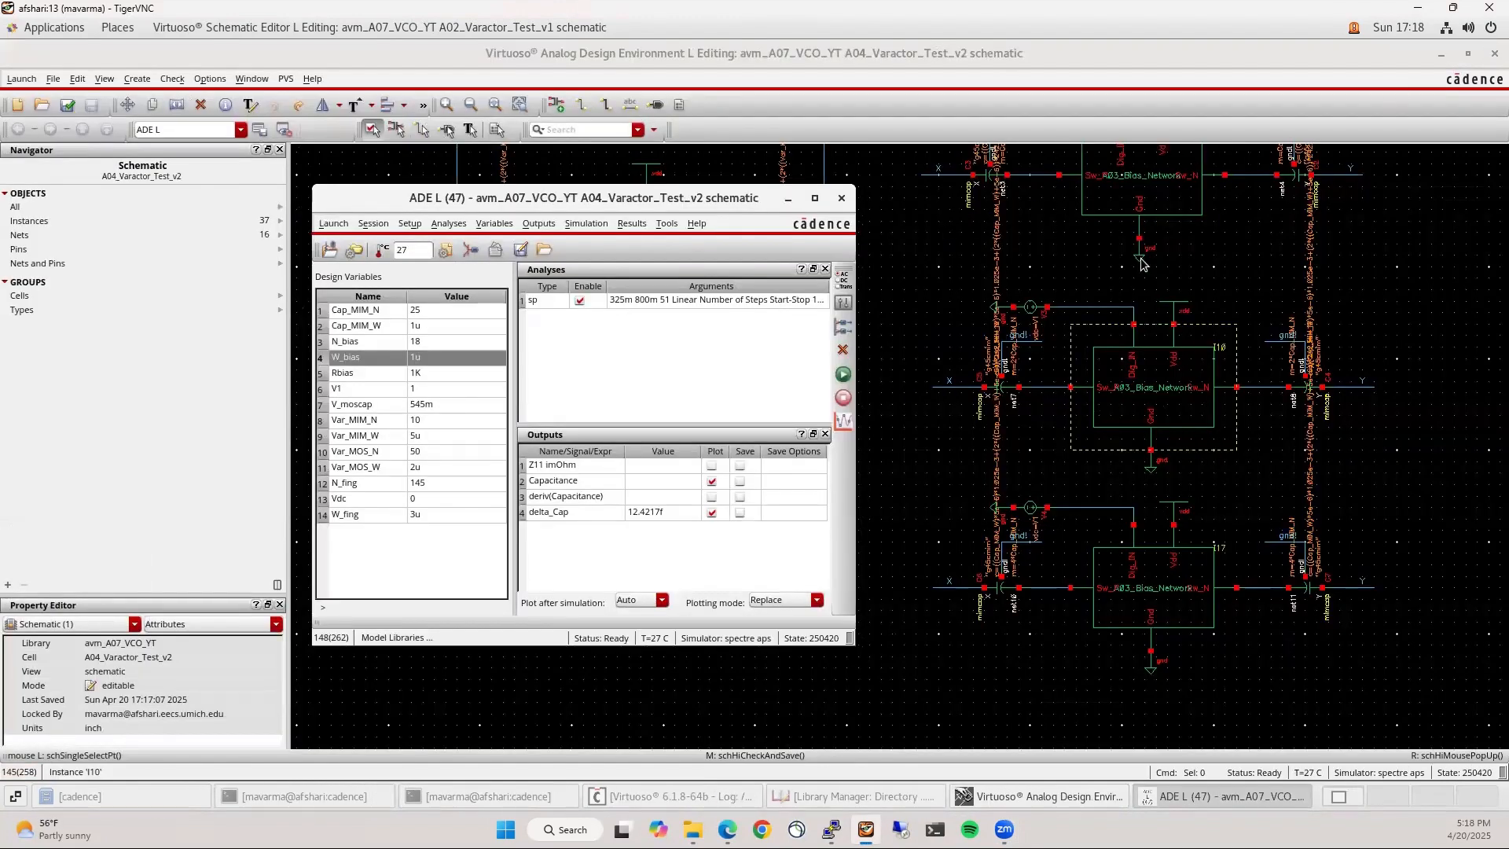
Descend into the I6 bias network in a new tab
left_click(1150, 188)
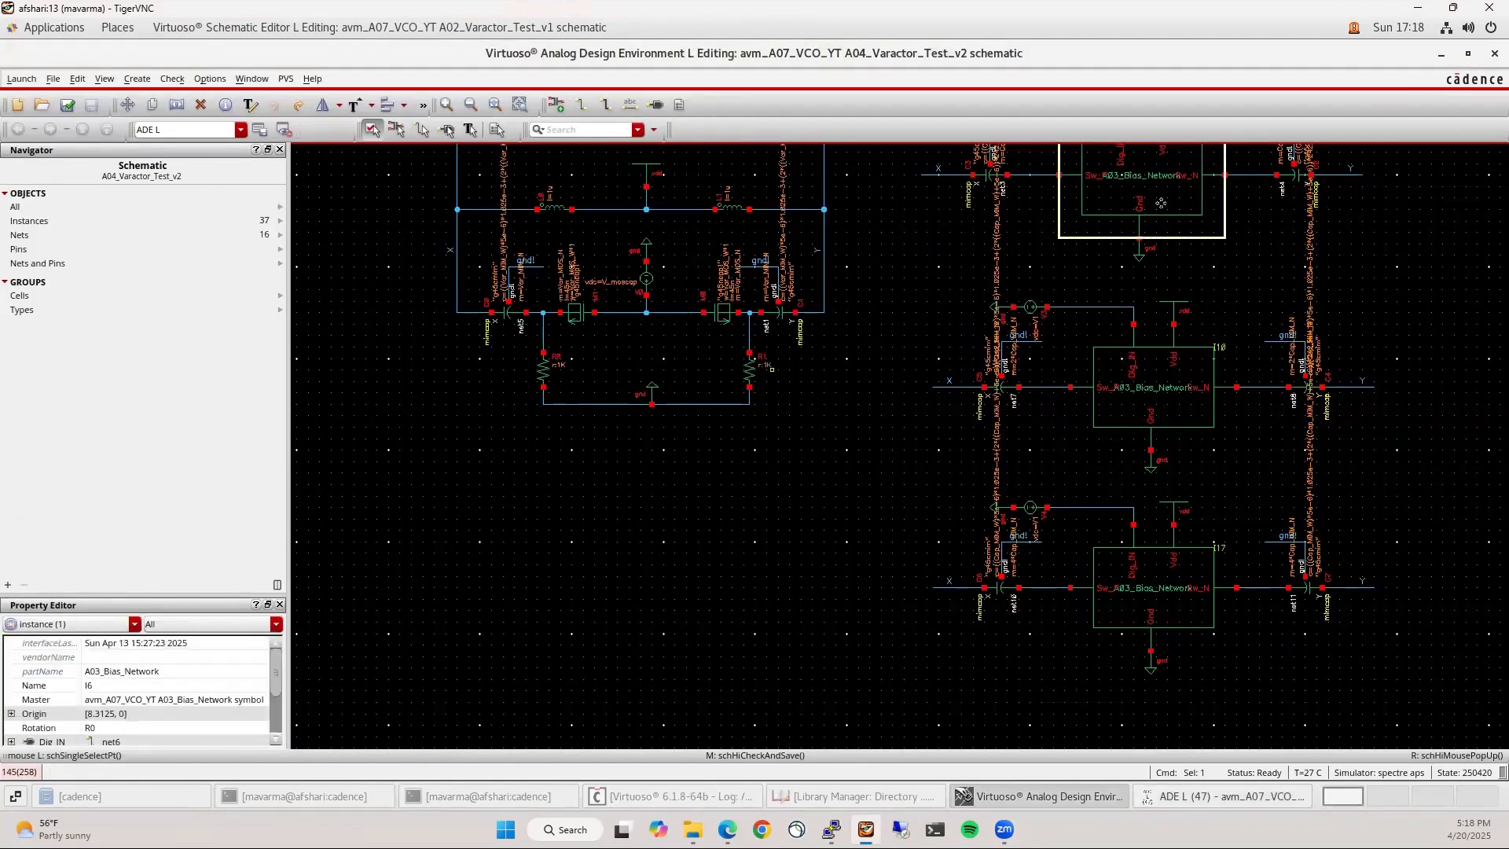
key("e")
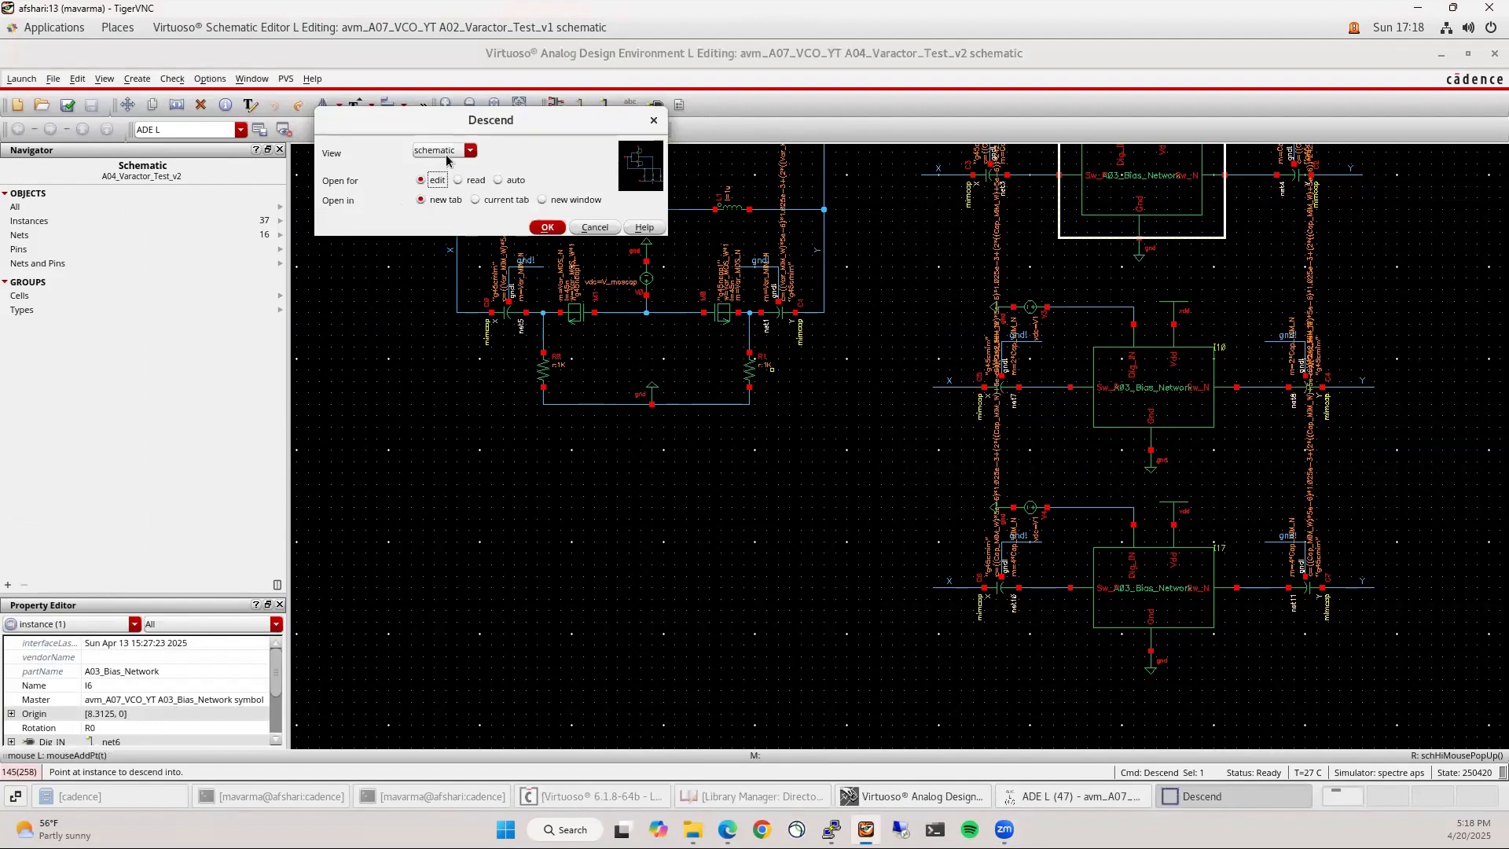
left_click(547, 227)
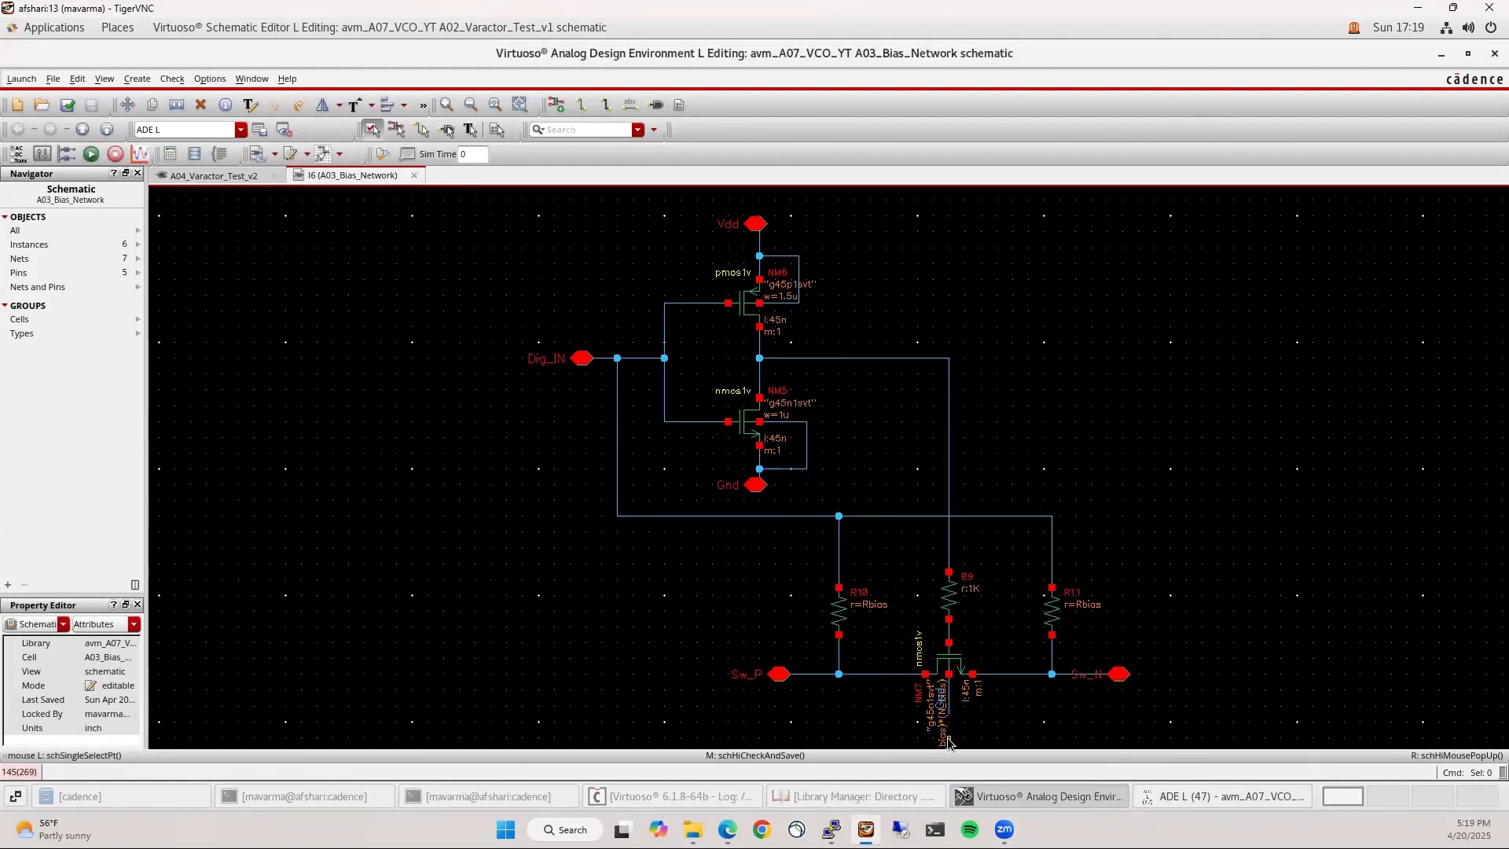
scroll(951, 737, "up", 2)
scroll(953, 568, "down", 2)
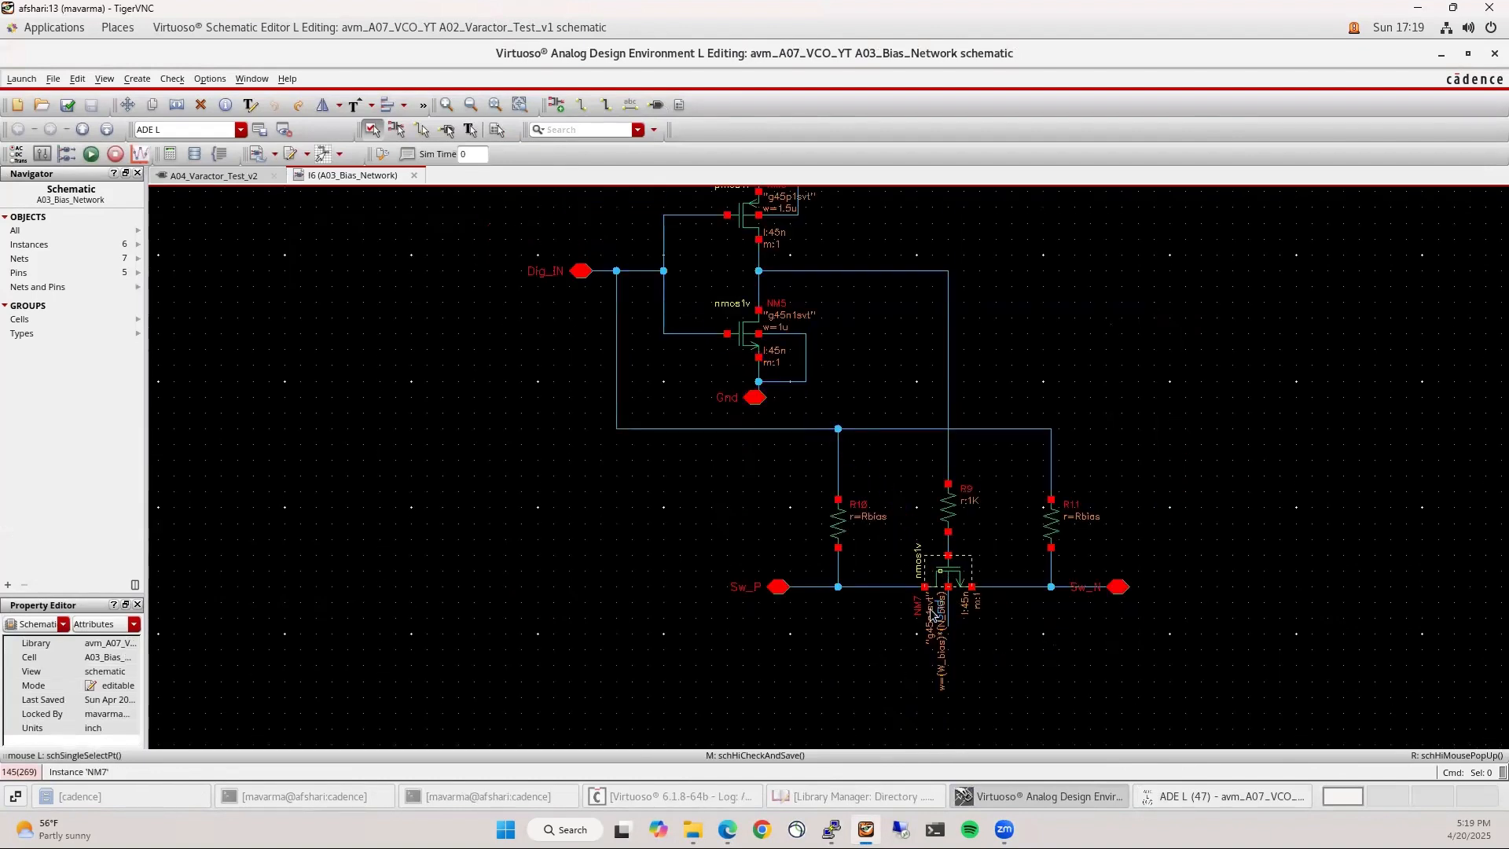
Move V1 to the top of the ADE L design variables and return to A04_Varactor_Test_v2
left_click(1181, 795)
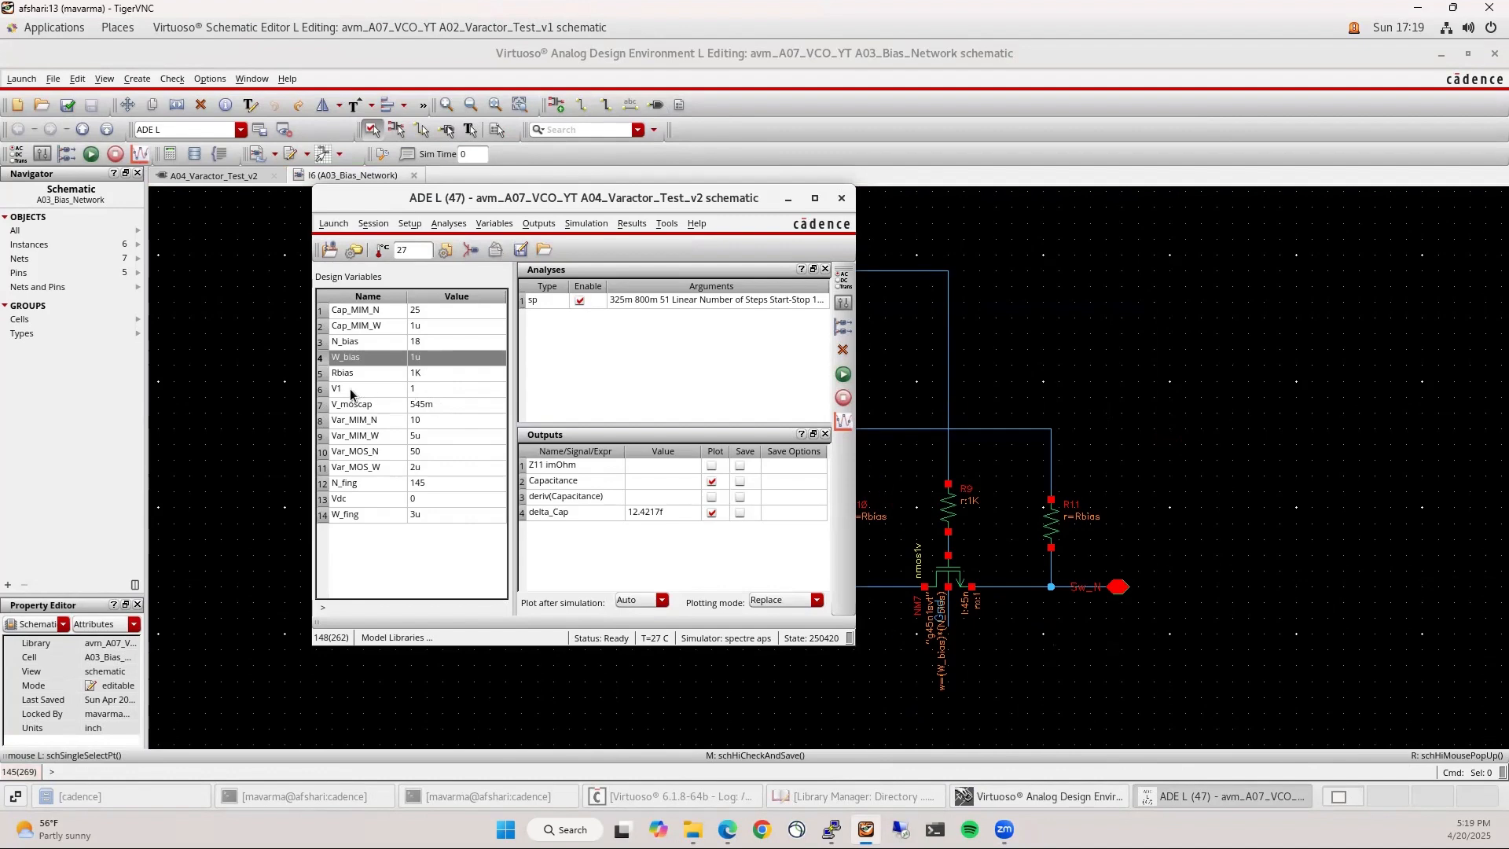
left_click_drag(351, 389, 356, 314)
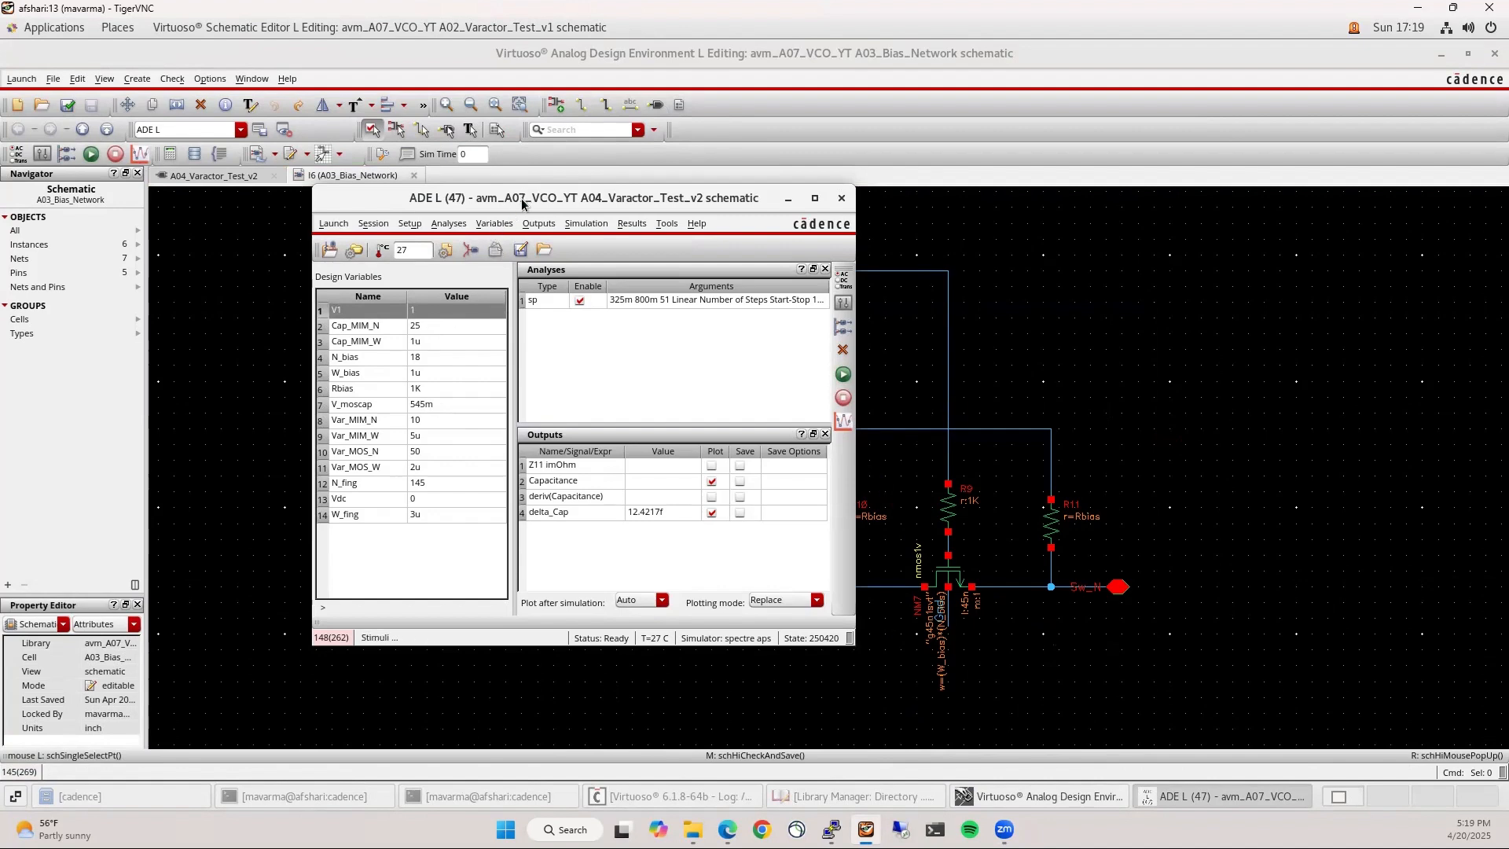
left_click_drag(515, 198, 332, 207)
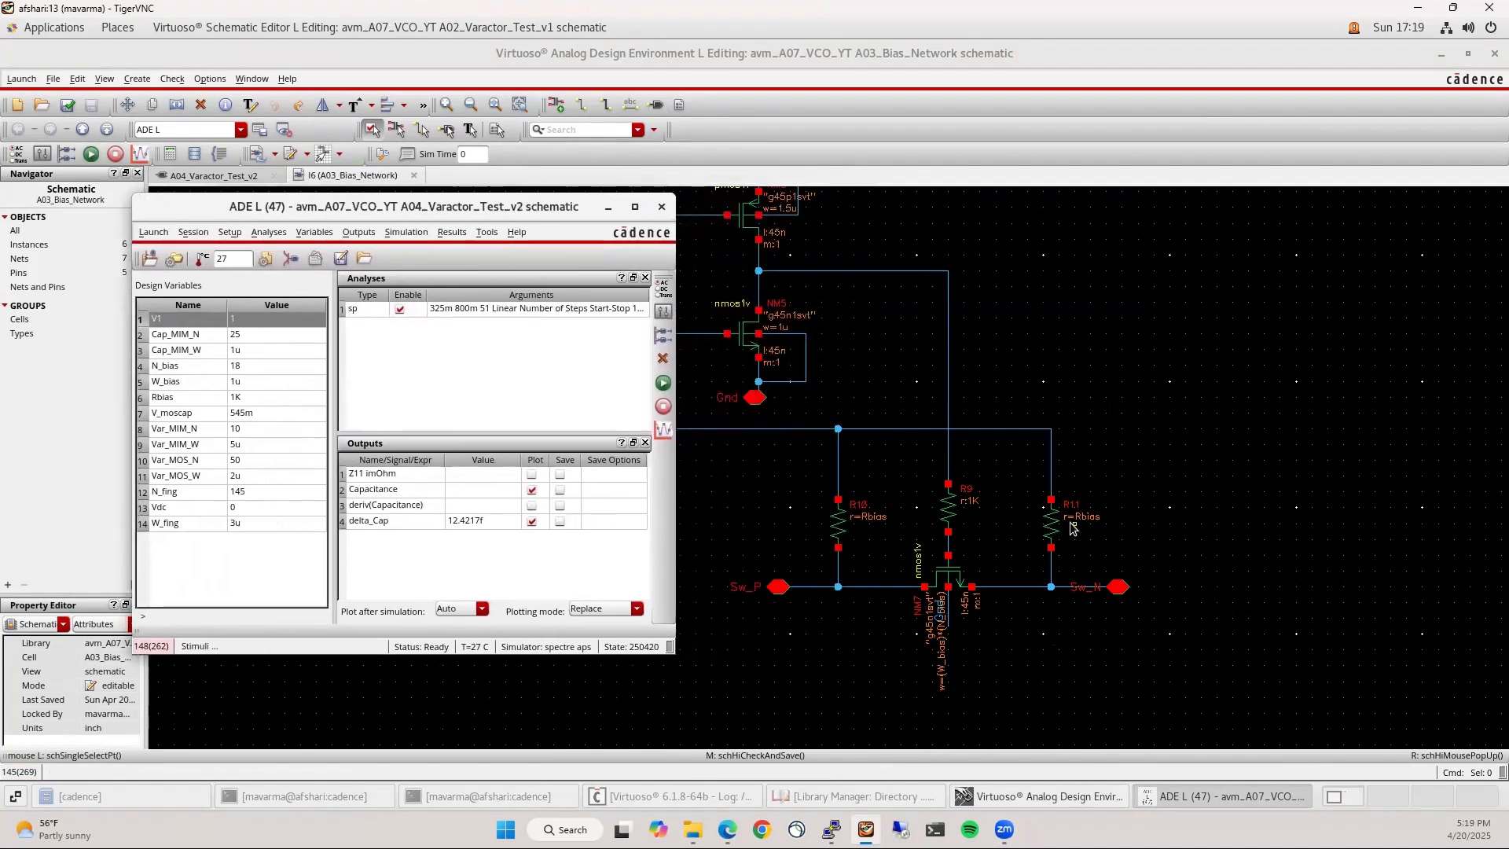
left_click(236, 176)
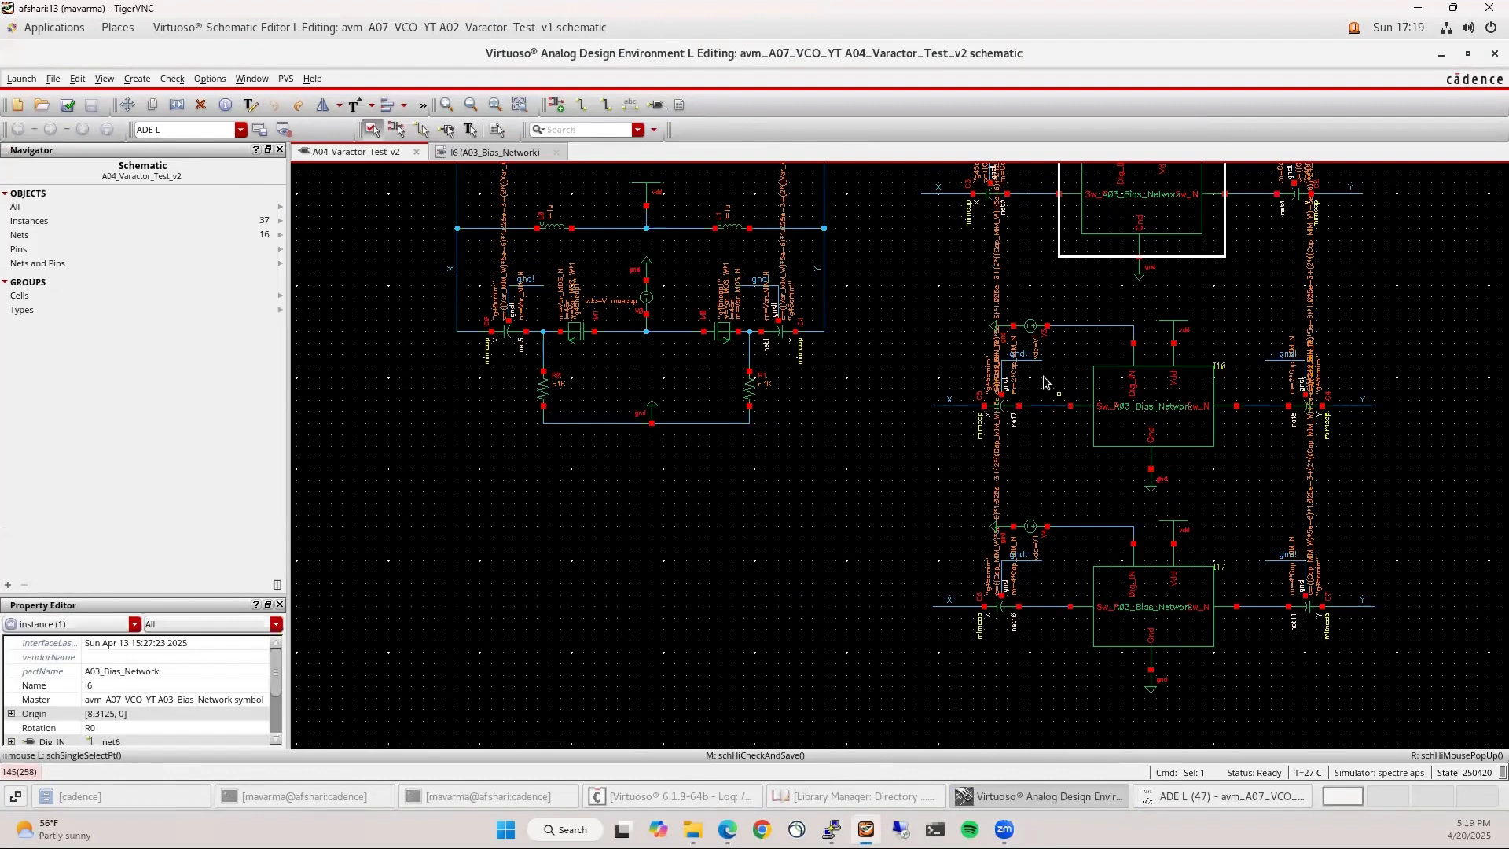
Select capacitors C3 and C2 to review them, then clear the selection
scroll(999, 187, "up", 2, "ctrl")
left_click(930, 266)
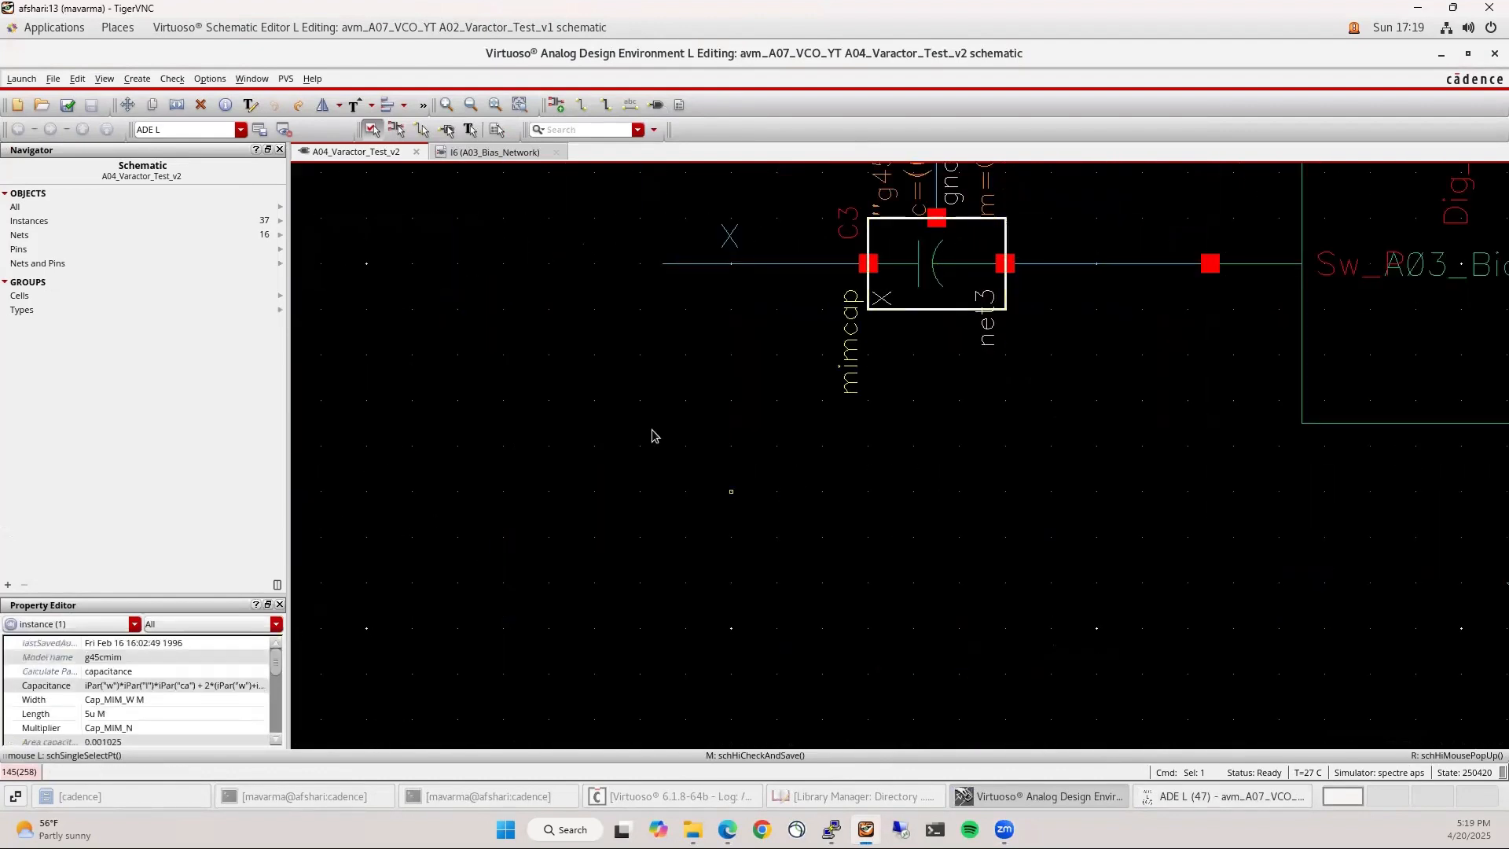
scroll(649, 433, "down", 2, "ctrl")
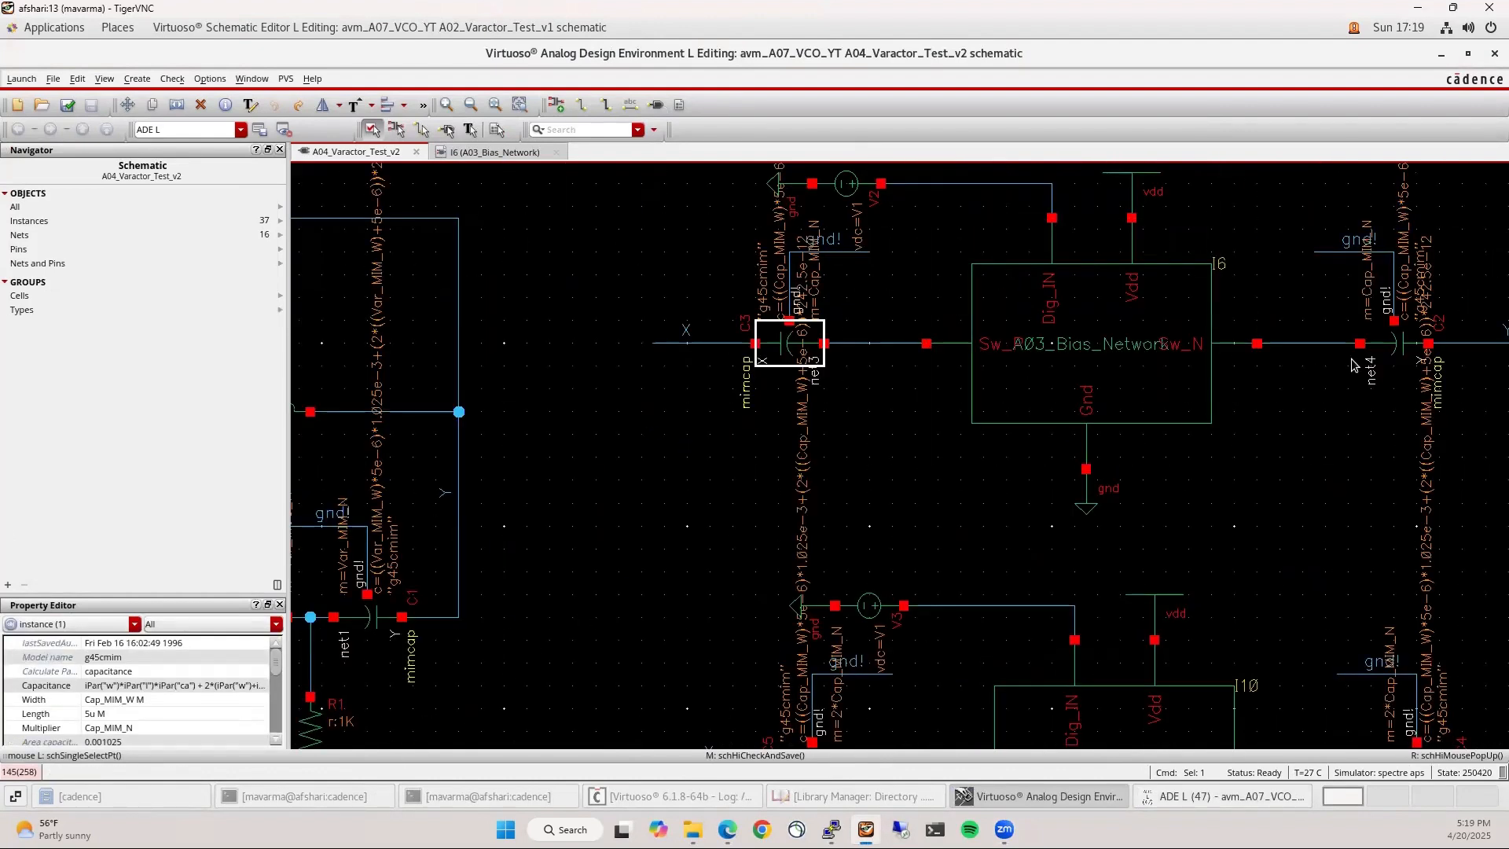
left_click(1393, 347, "shift")
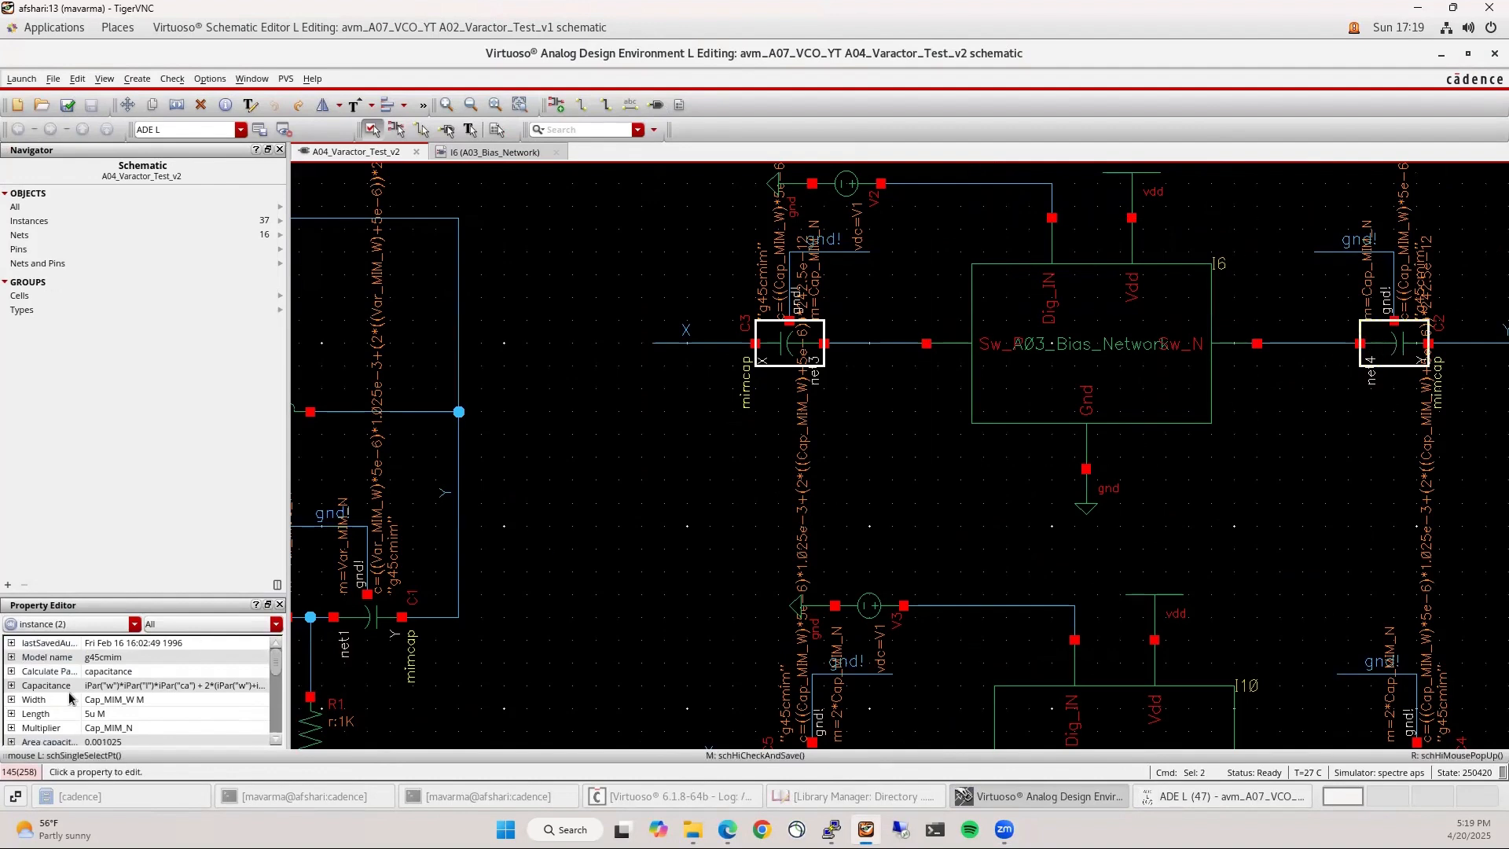
left_click(990, 509)
Run the sp simulation, plotting capacitance rising from about 193 to 205 fF
left_click(1202, 801)
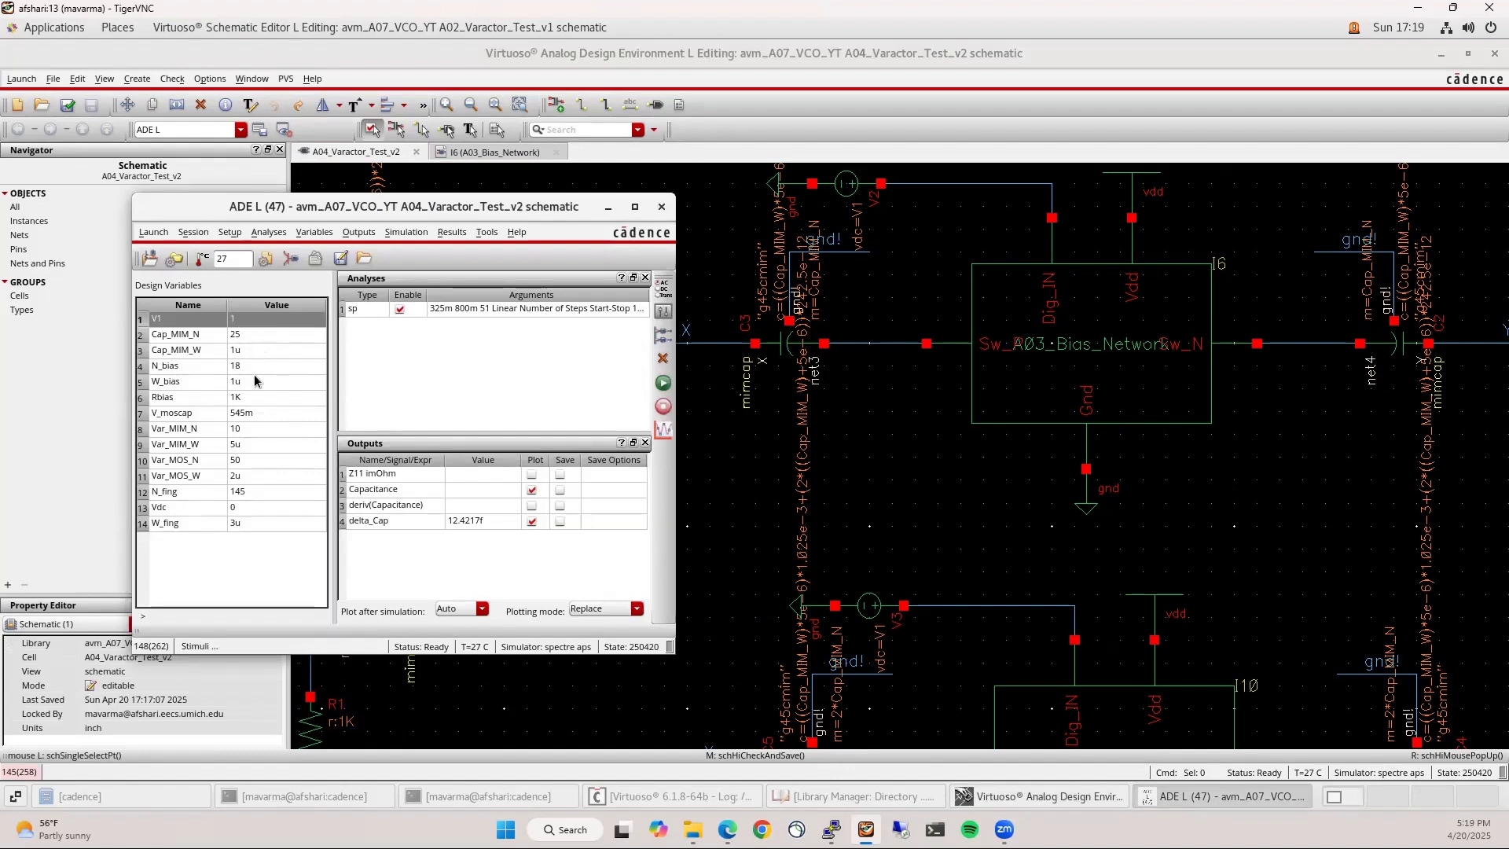
left_click(235, 562)
left_click(663, 383)
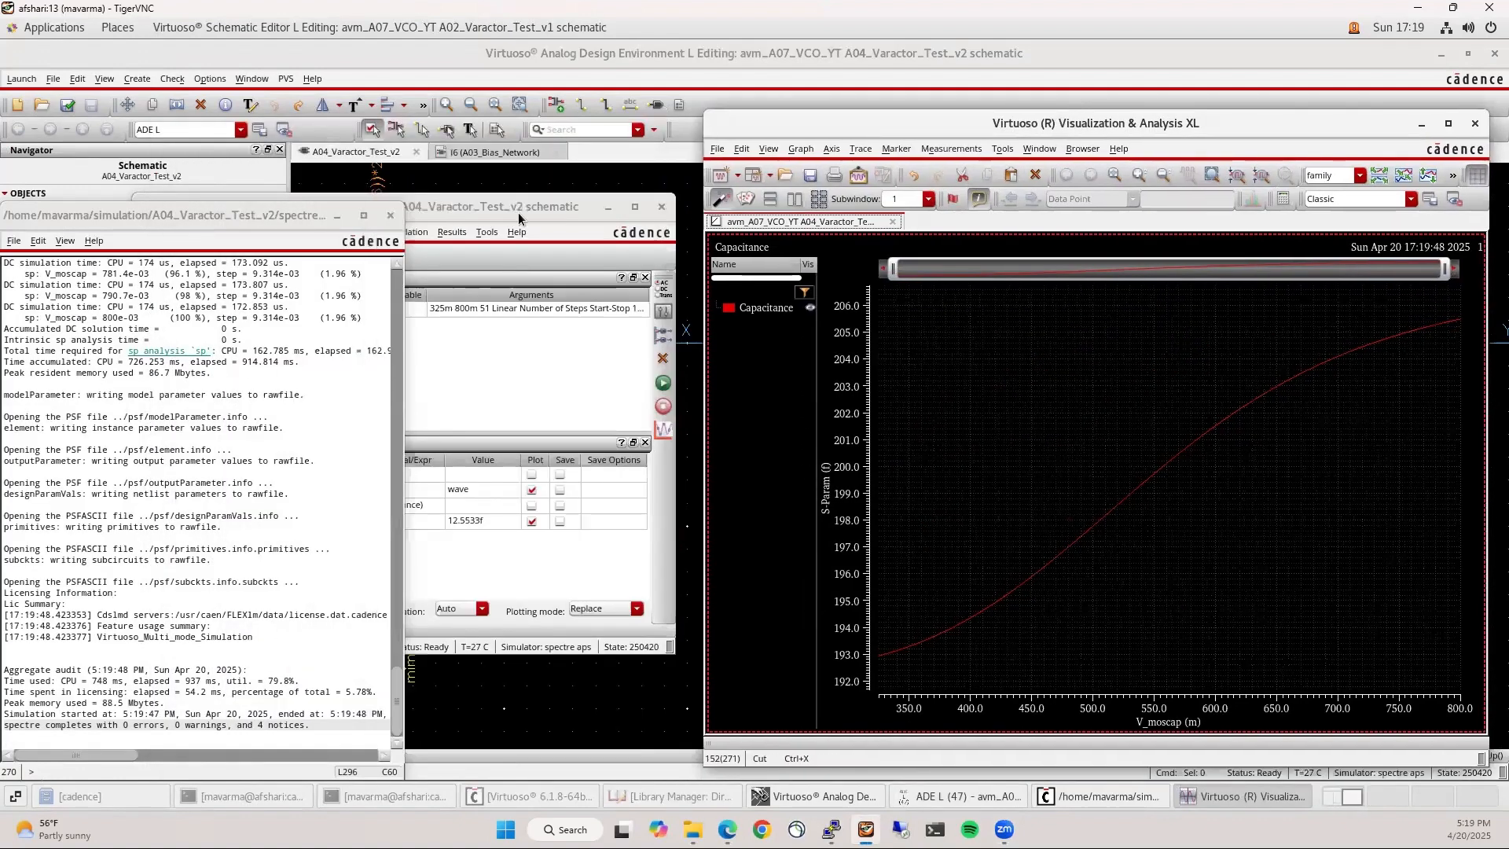
Set the middle bank voltage source's DC voltage to V2
left_click(336, 214)
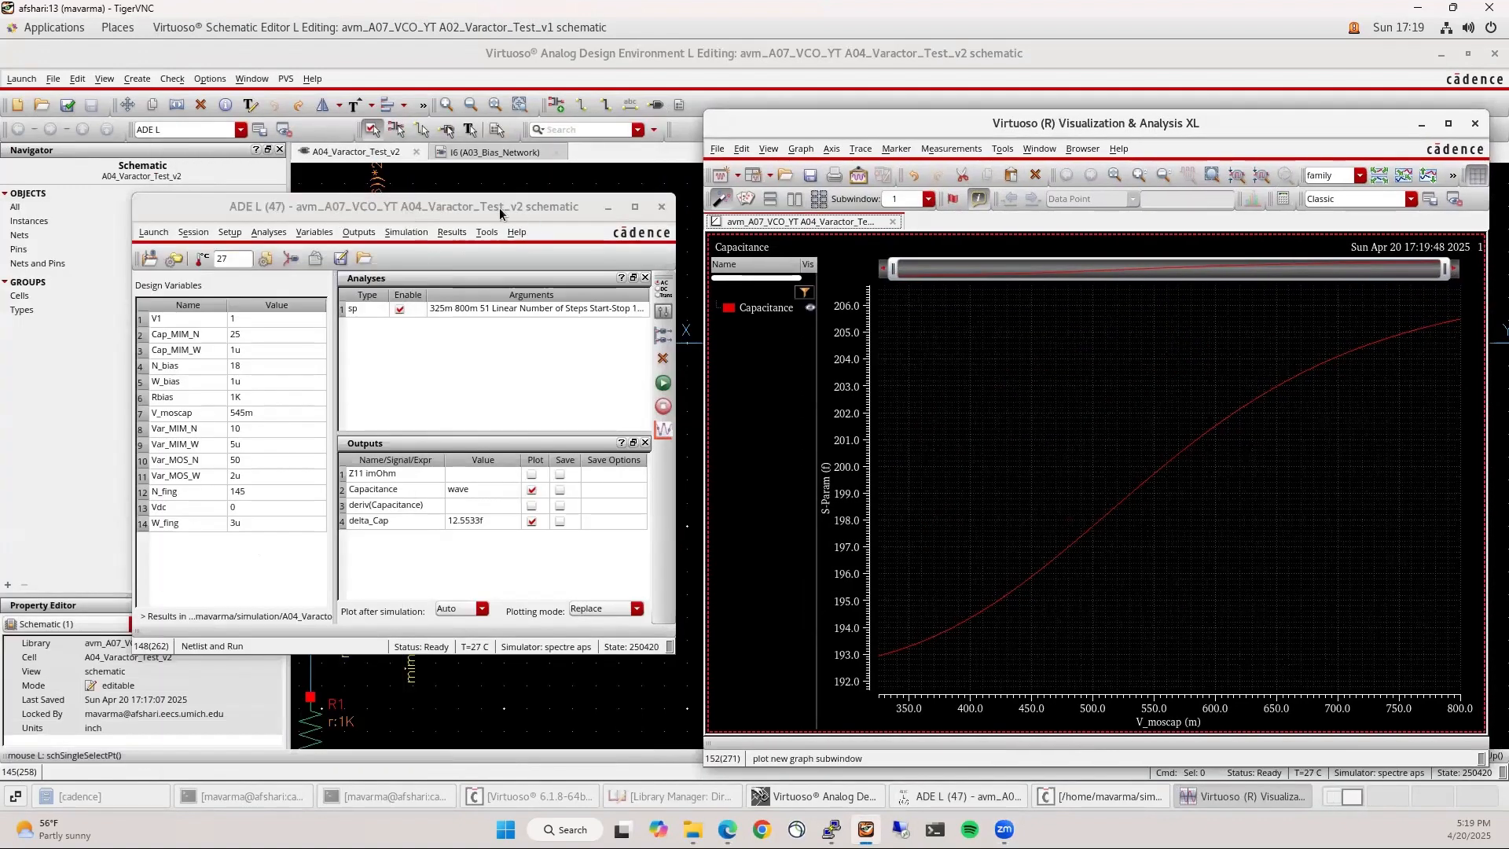
left_click_drag(498, 208, 530, 123)
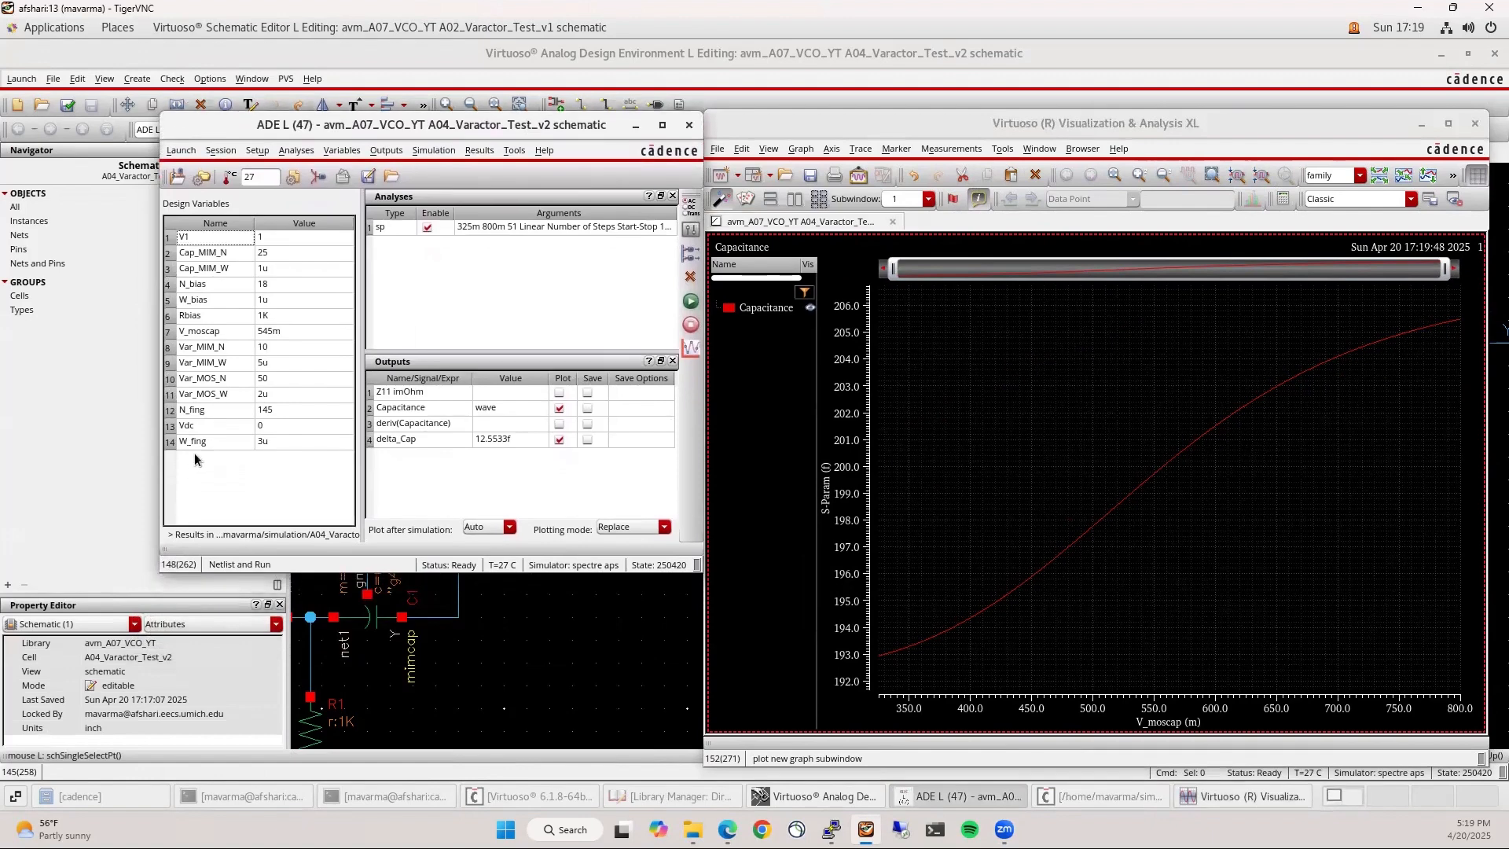
left_click(674, 650)
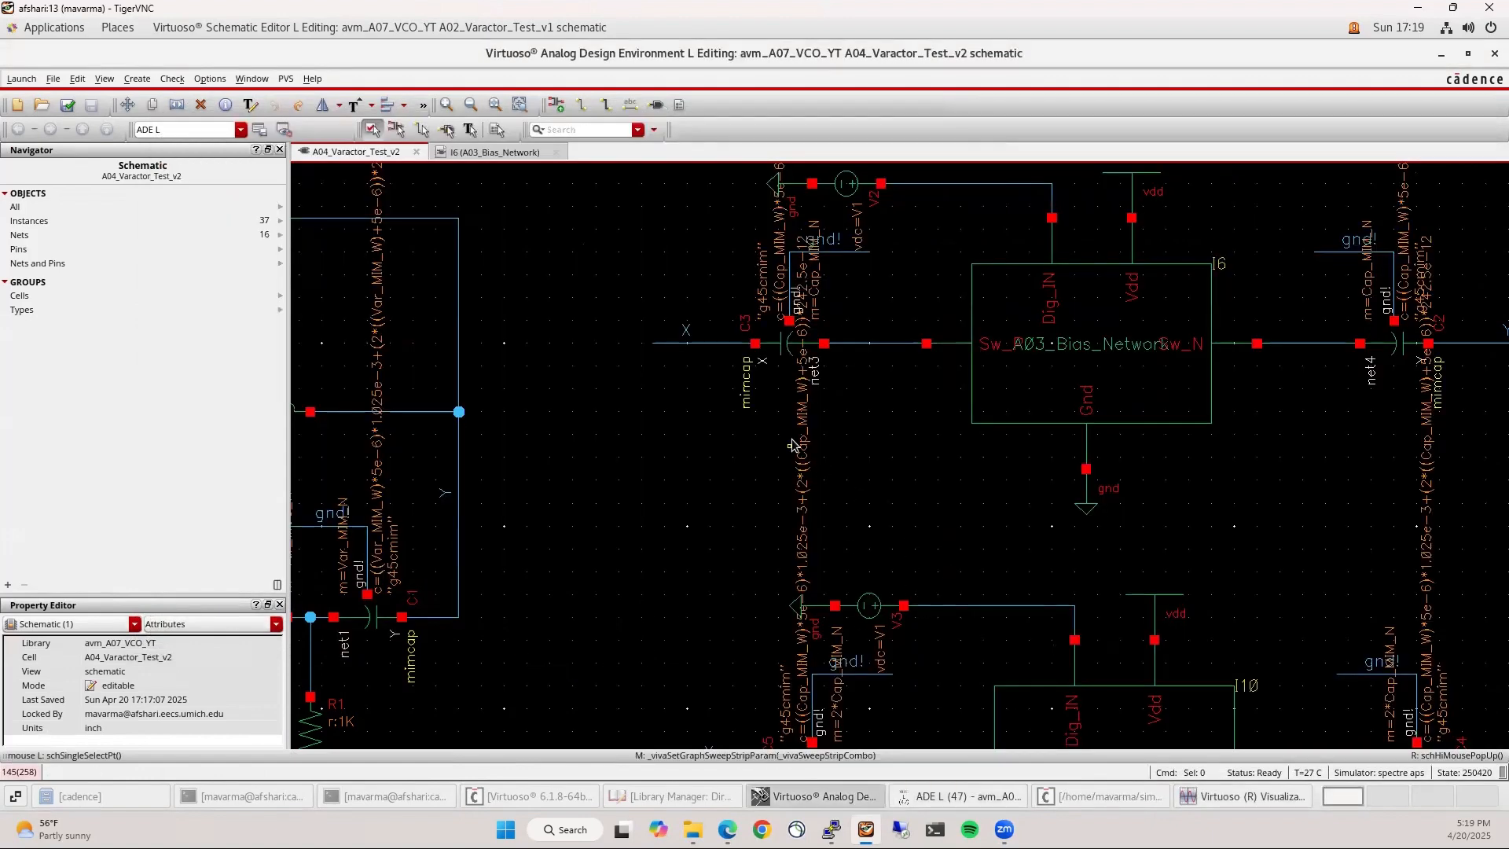
scroll(789, 441, "down", 1)
left_click(833, 524)
left_click(128, 684)
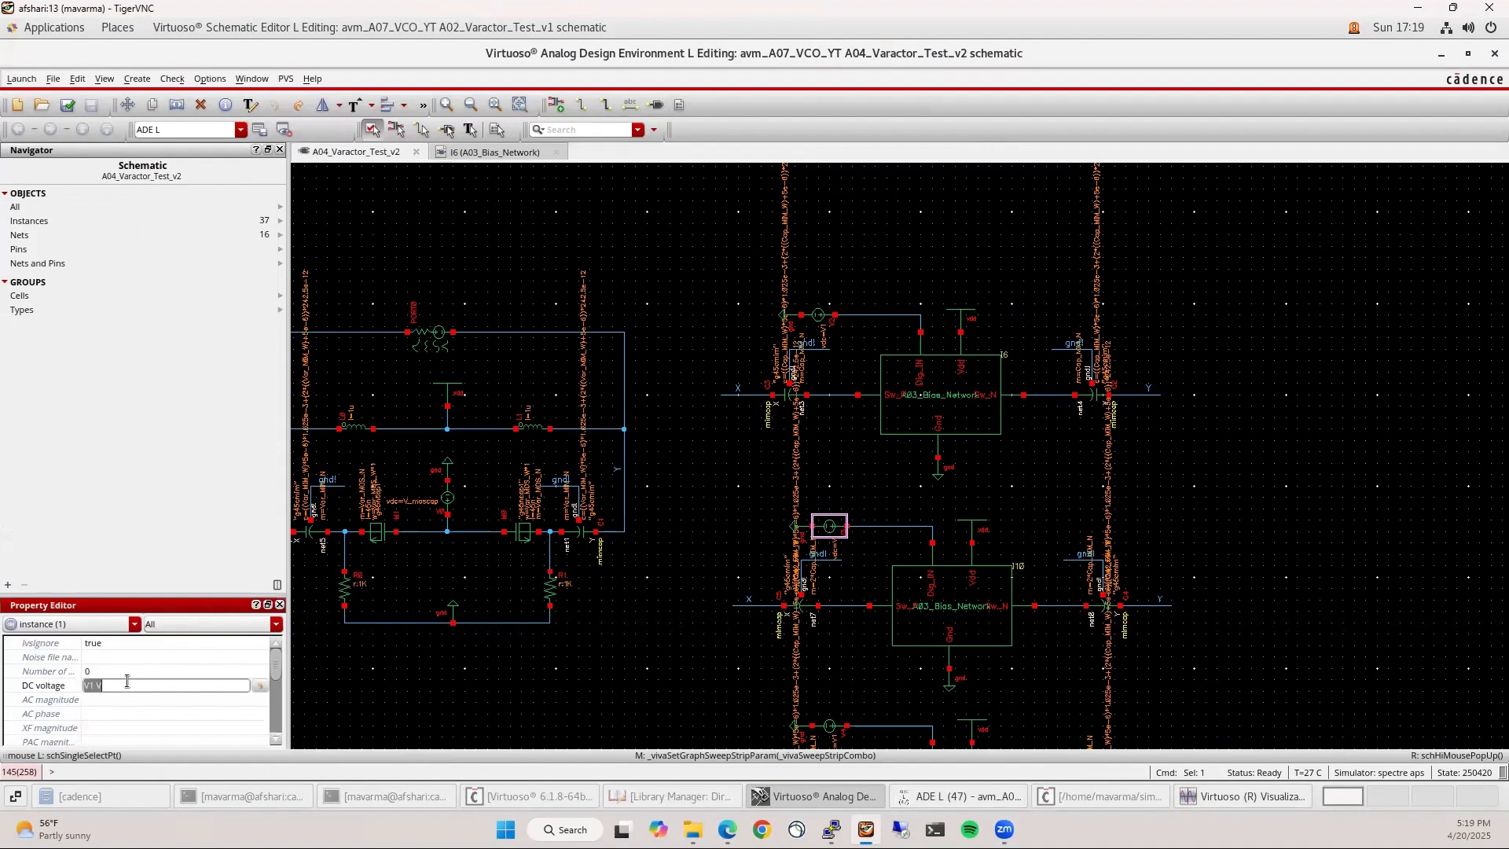
type("V2")
key("Return")
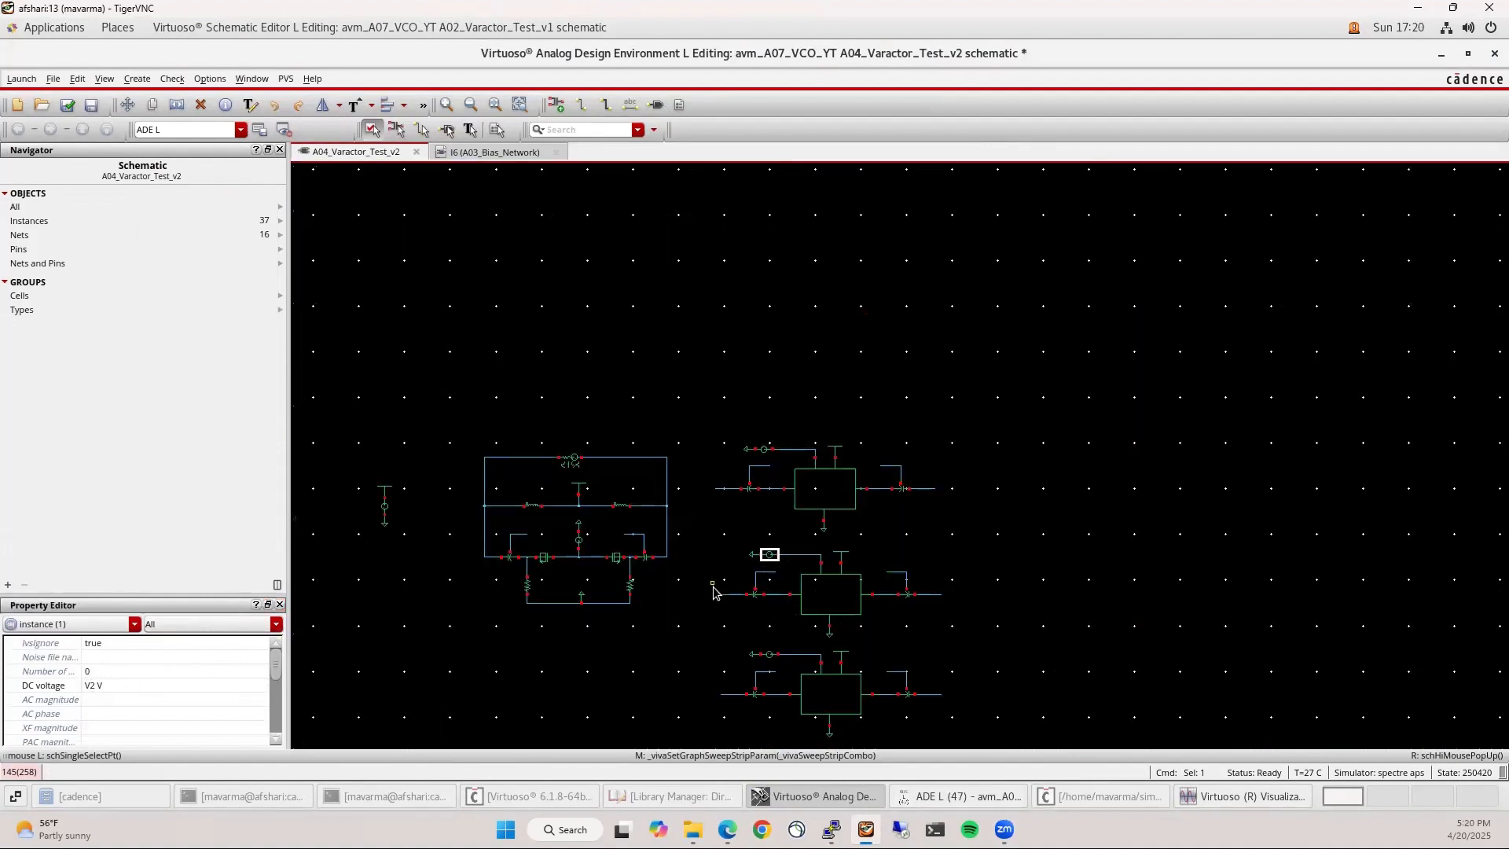
Set the bottom bank voltage source's DC voltage to V3
scroll(711, 586, "down", 1)
scroll(771, 676, "up", 1)
left_click(787, 652)
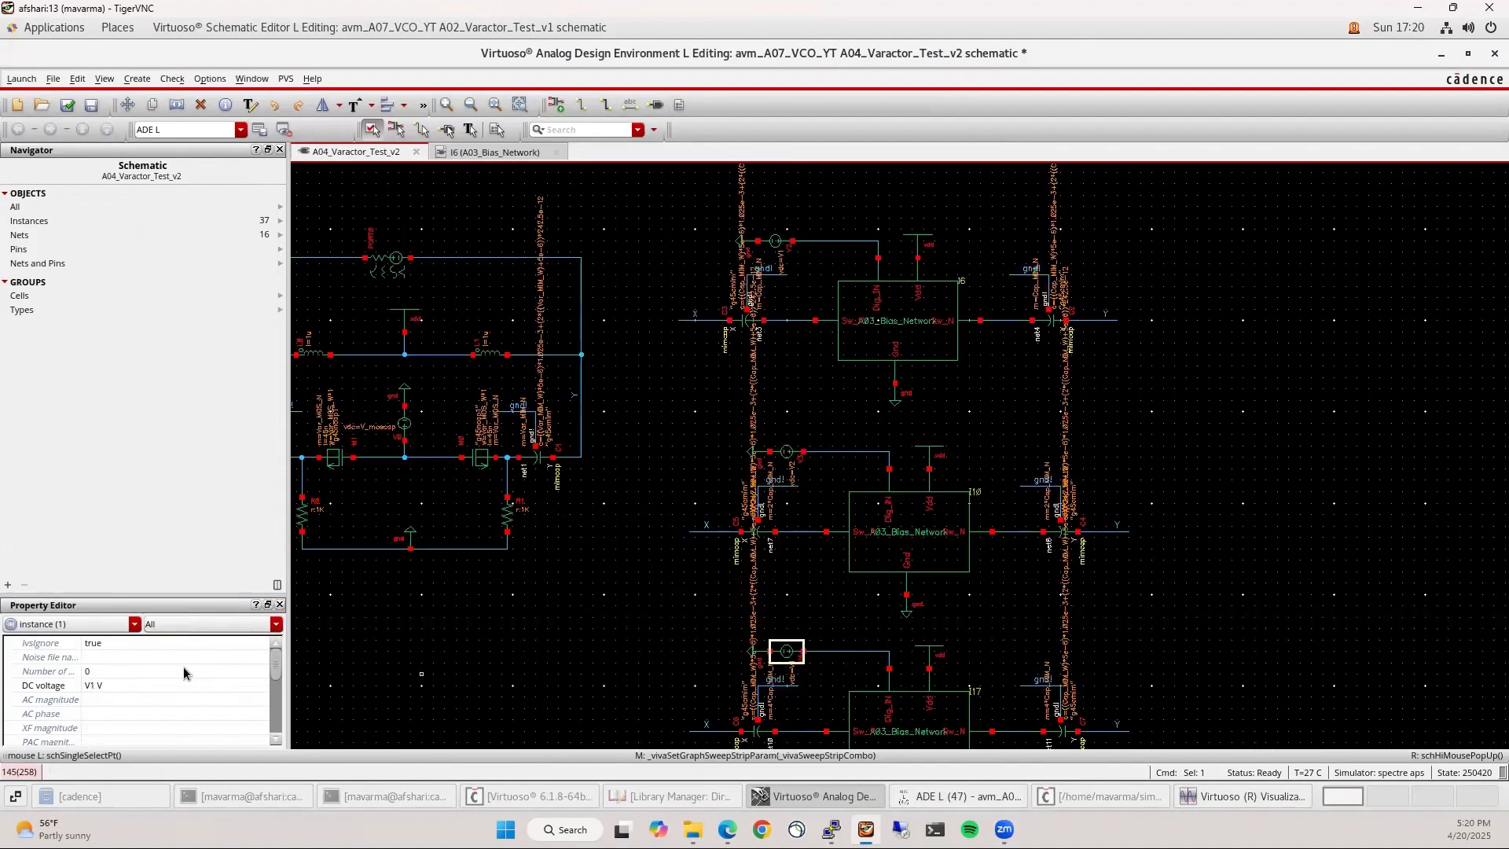
left_click(135, 698)
left_click(136, 686)
type("V3")
key("Return")
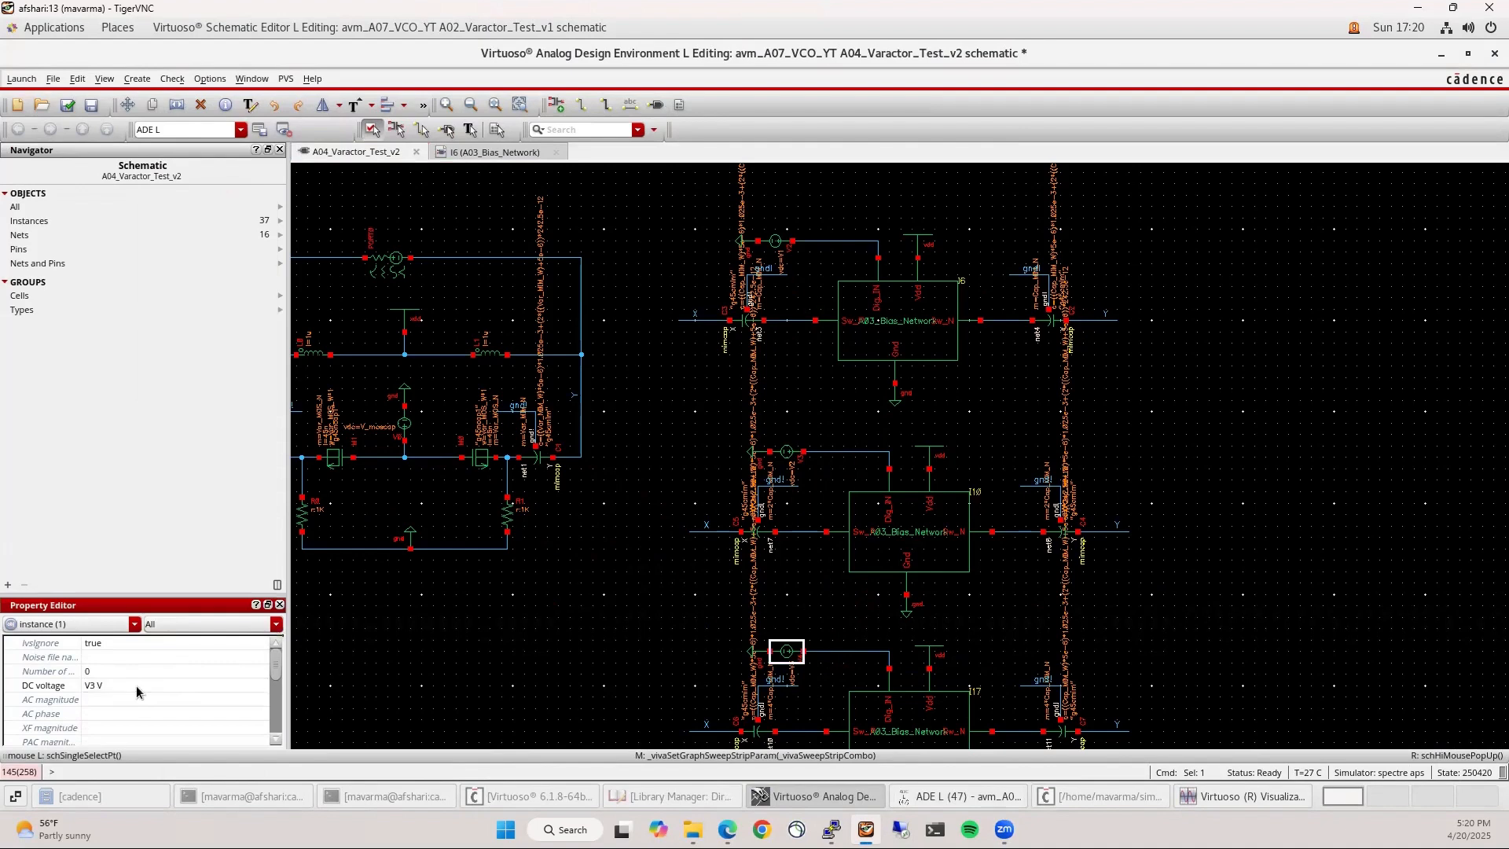
Check and save the schematic, and bring the ADE L and capacitance plot windows back
left_click(1004, 789)
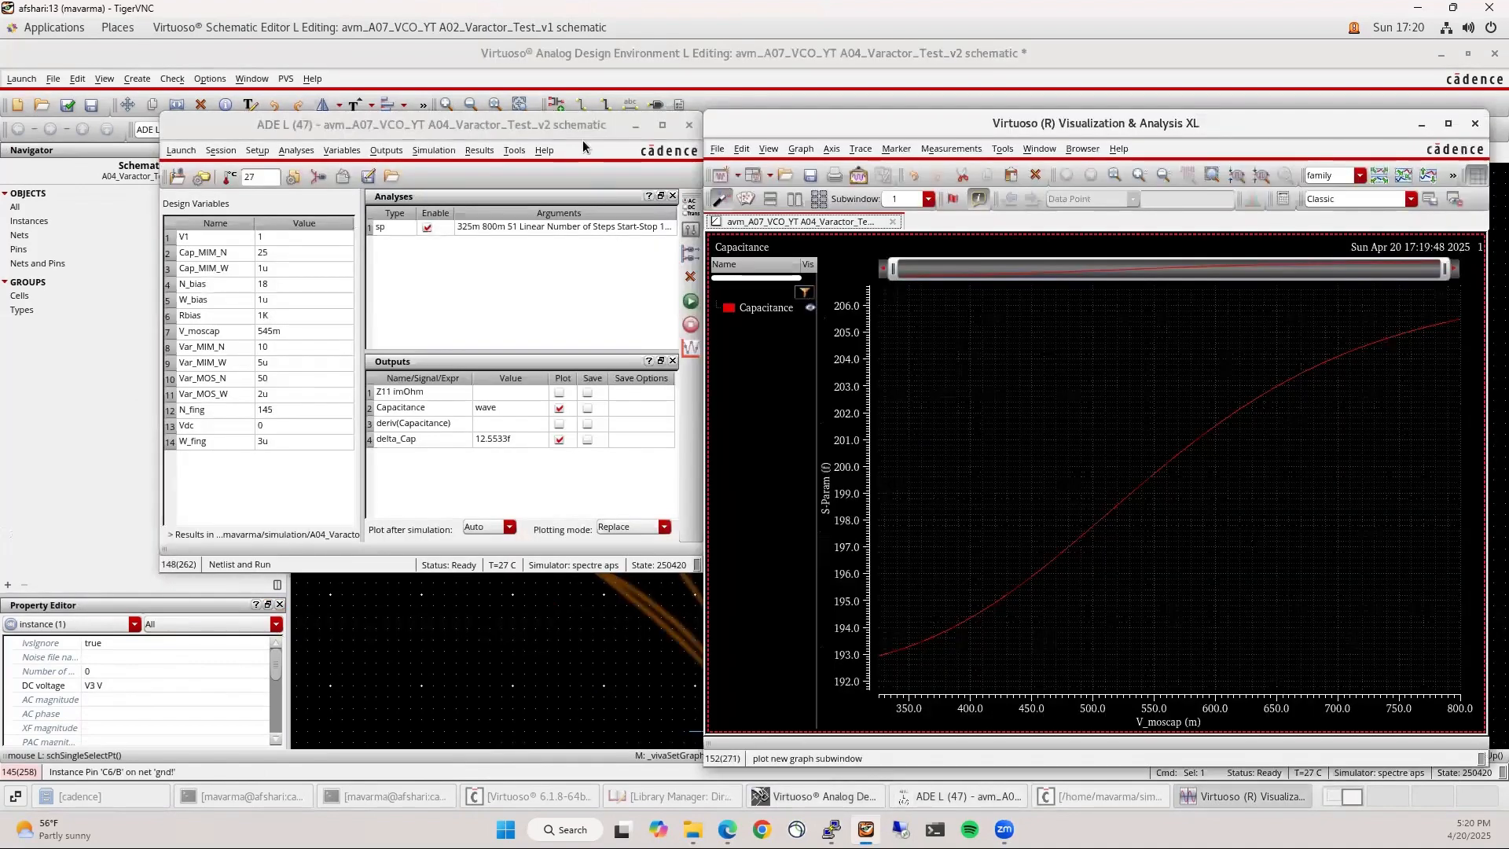
left_click(67, 106)
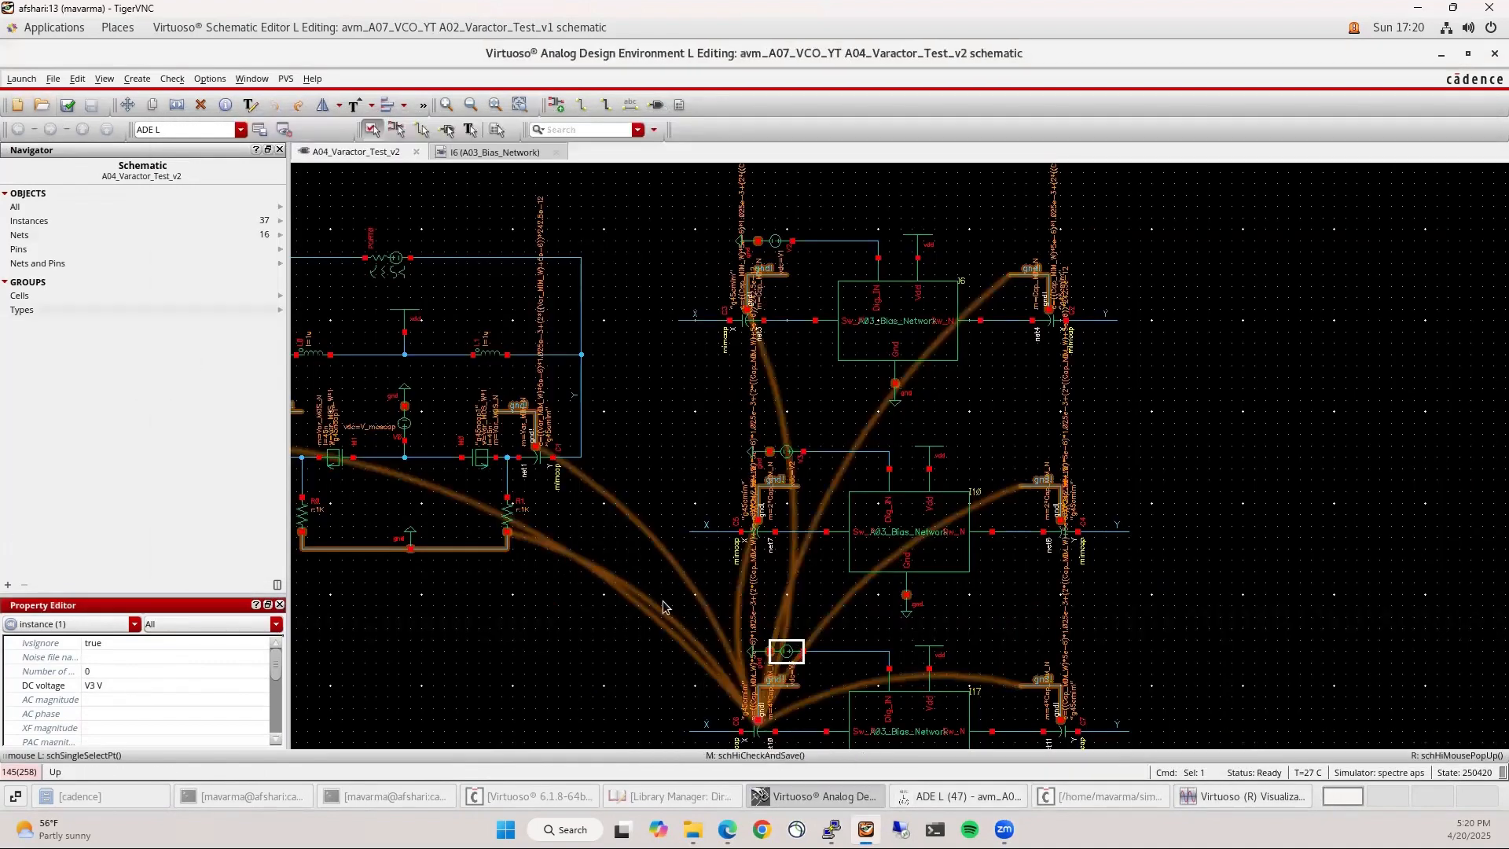
left_click(963, 796)
left_click(1238, 796)
right_click(244, 451)
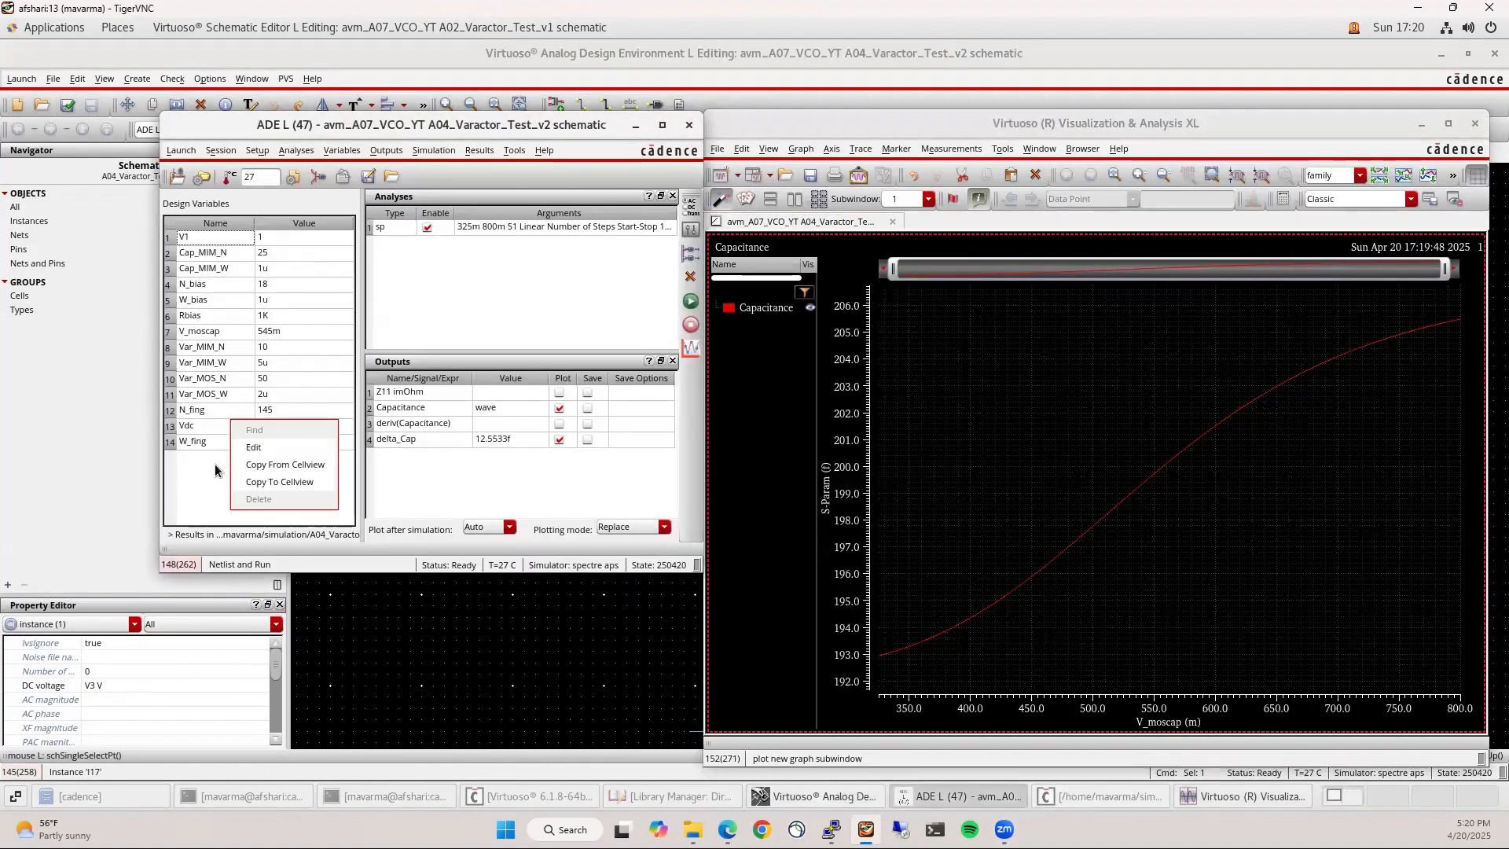
Copy the schematic's variables into Design Variables, move V1 to the top, set V2 and V3 to 1, and simulate
left_click(228, 473)
right_click(228, 473)
left_click(256, 483)
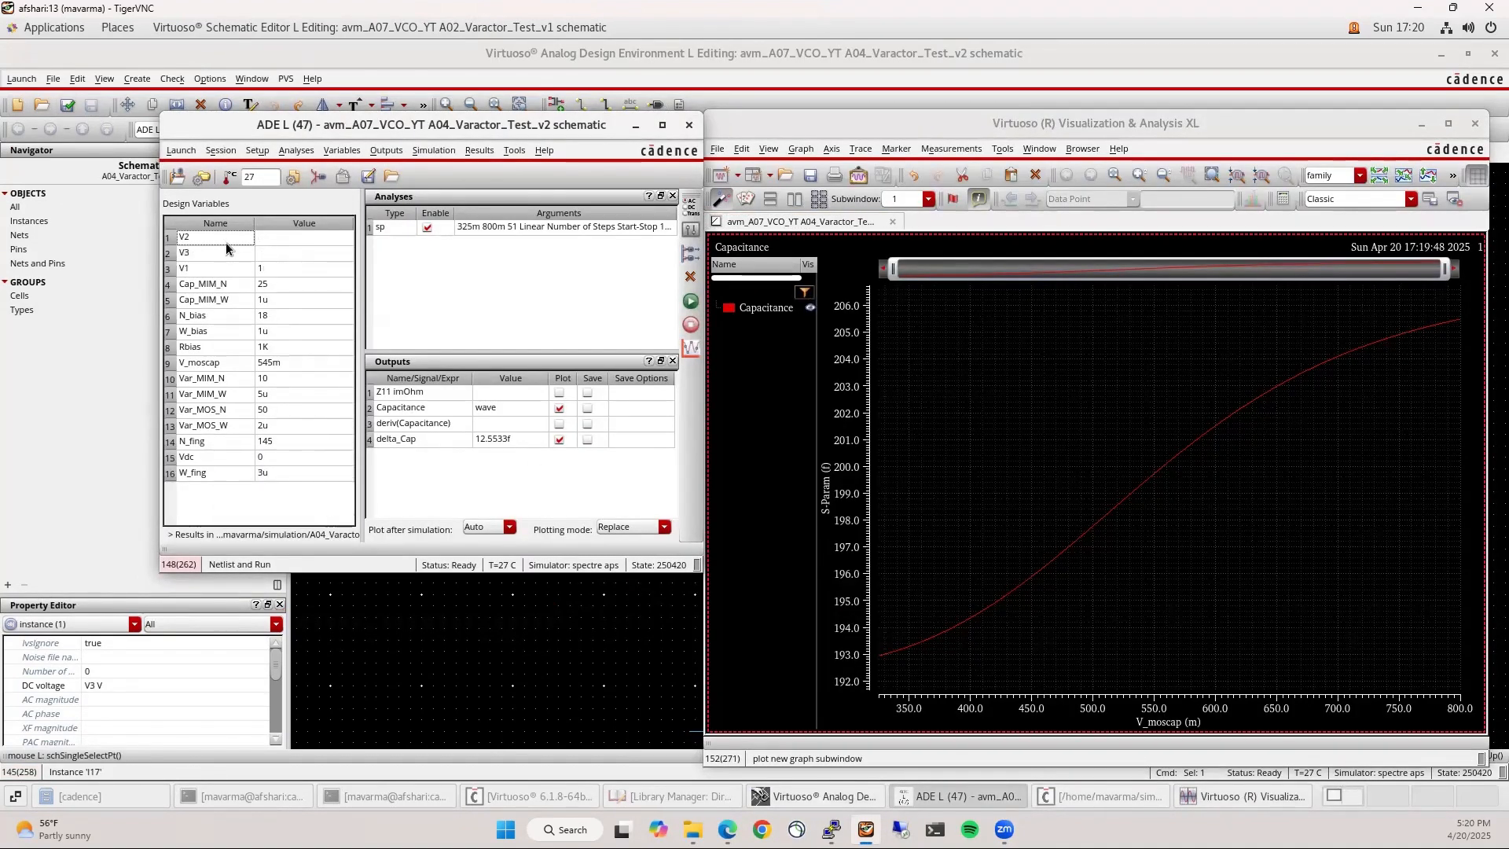
left_click_drag(215, 268, 227, 238)
left_click(257, 257)
type("1")
left_click(270, 269)
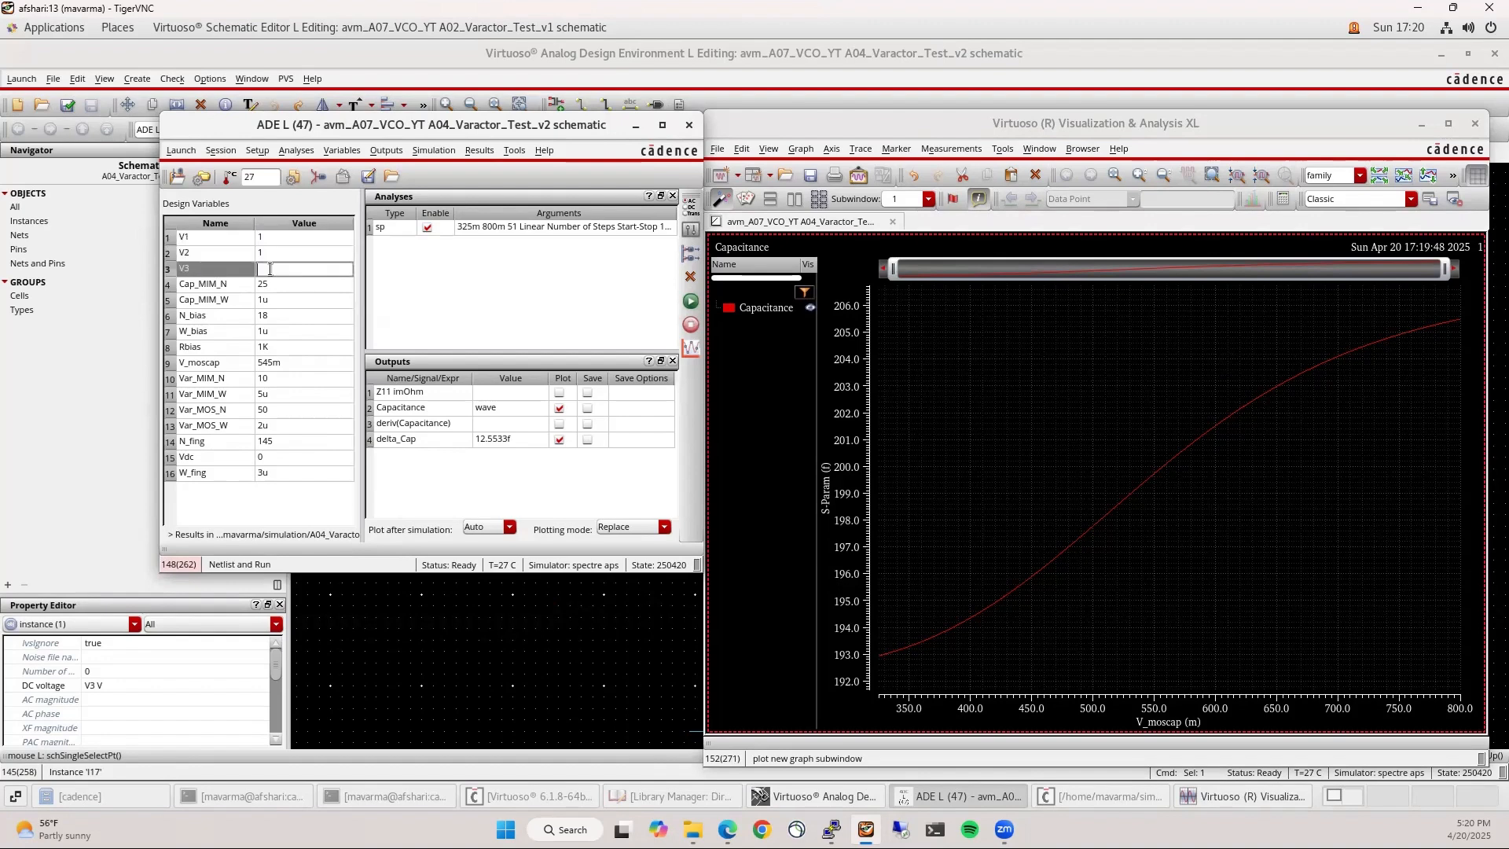
type("1")
key("Return")
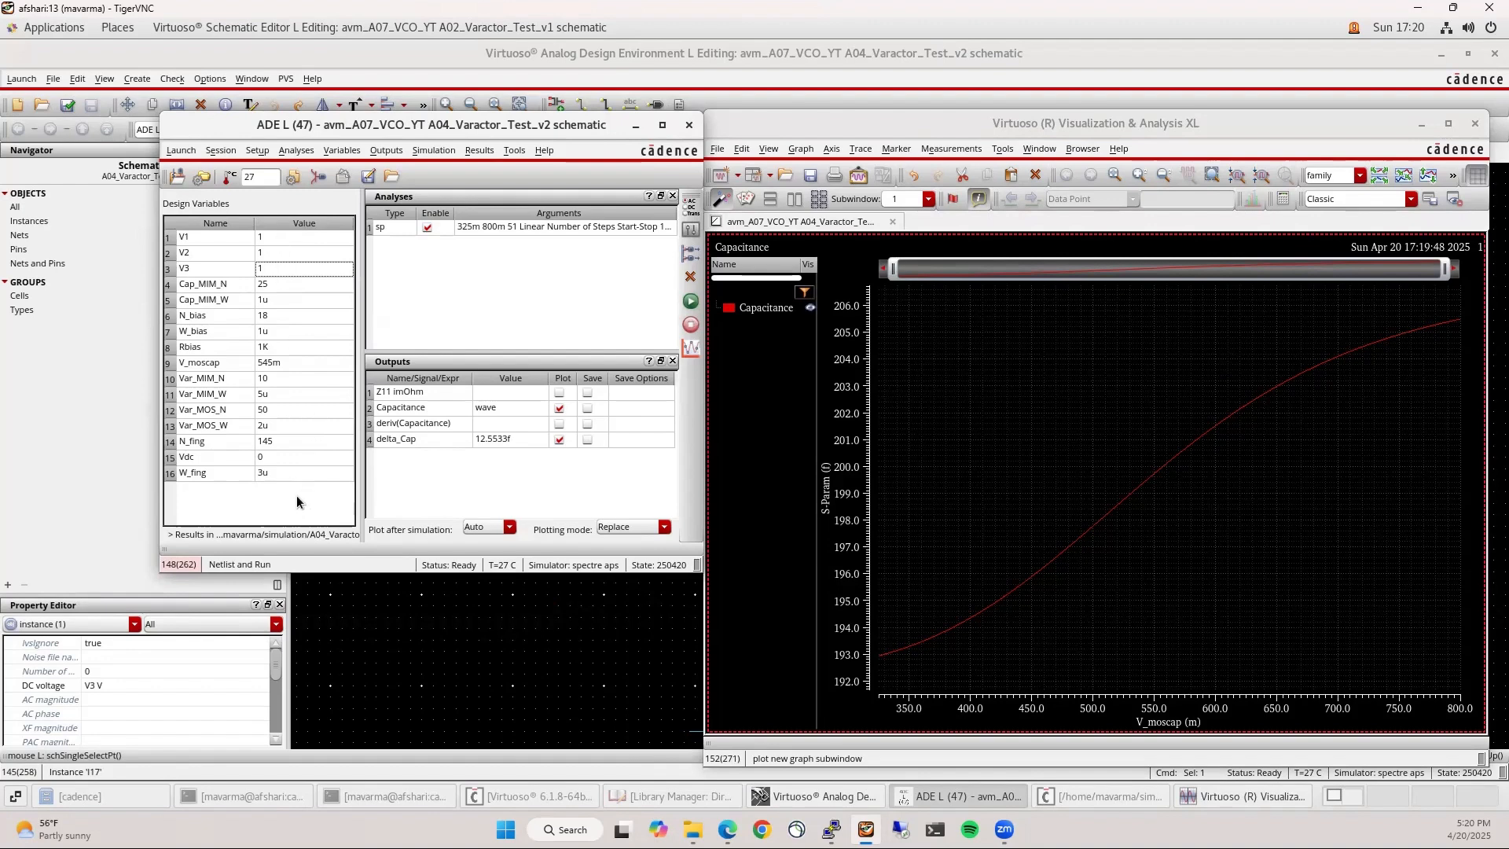
left_click(602, 314)
left_click(691, 301)
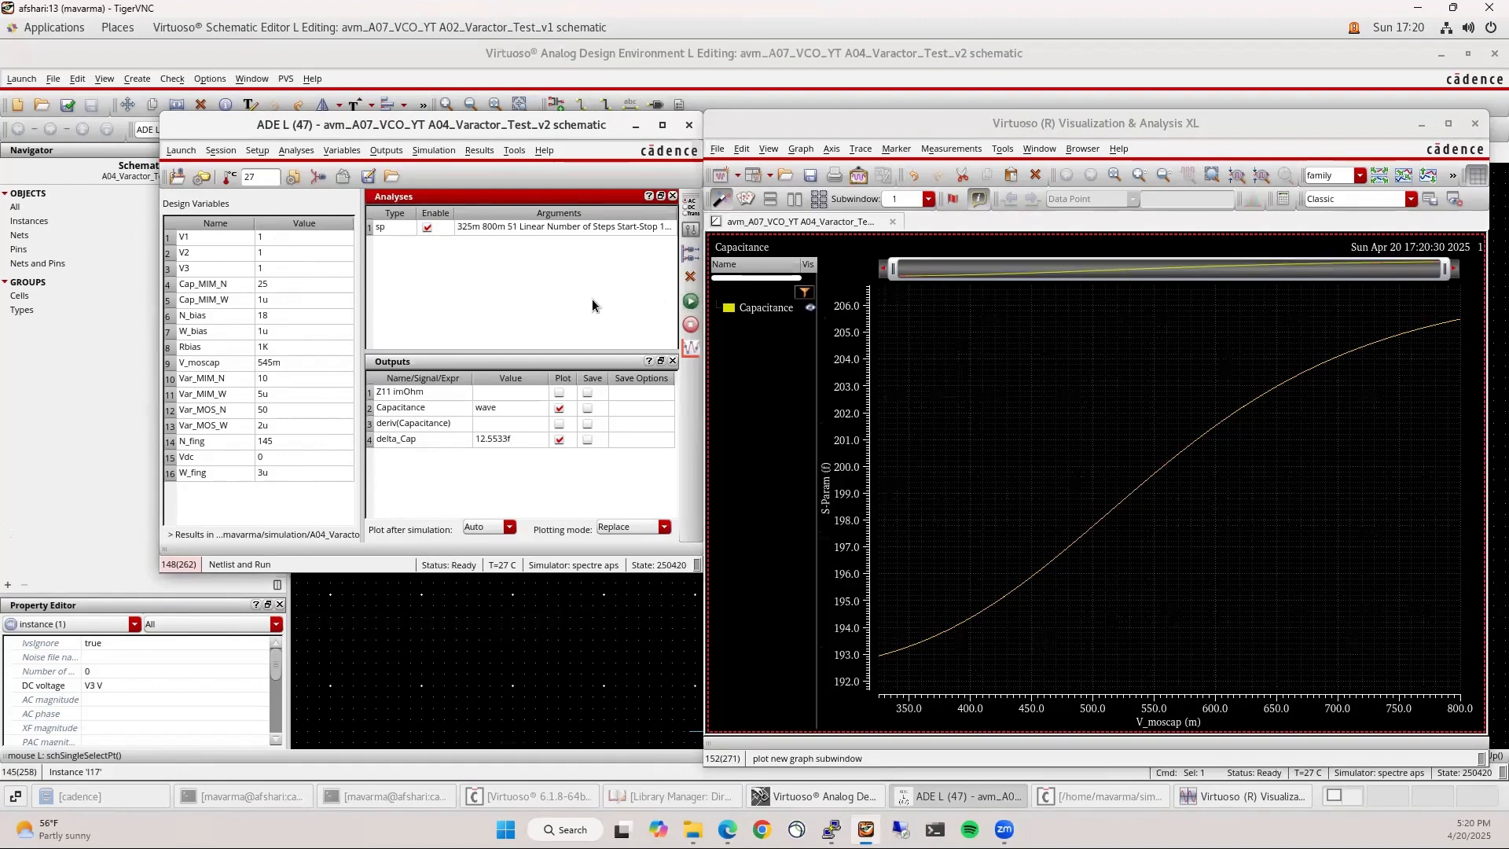
Set V1, V2 and V3 to 0 and rerun the simulation
double_click(285, 238)
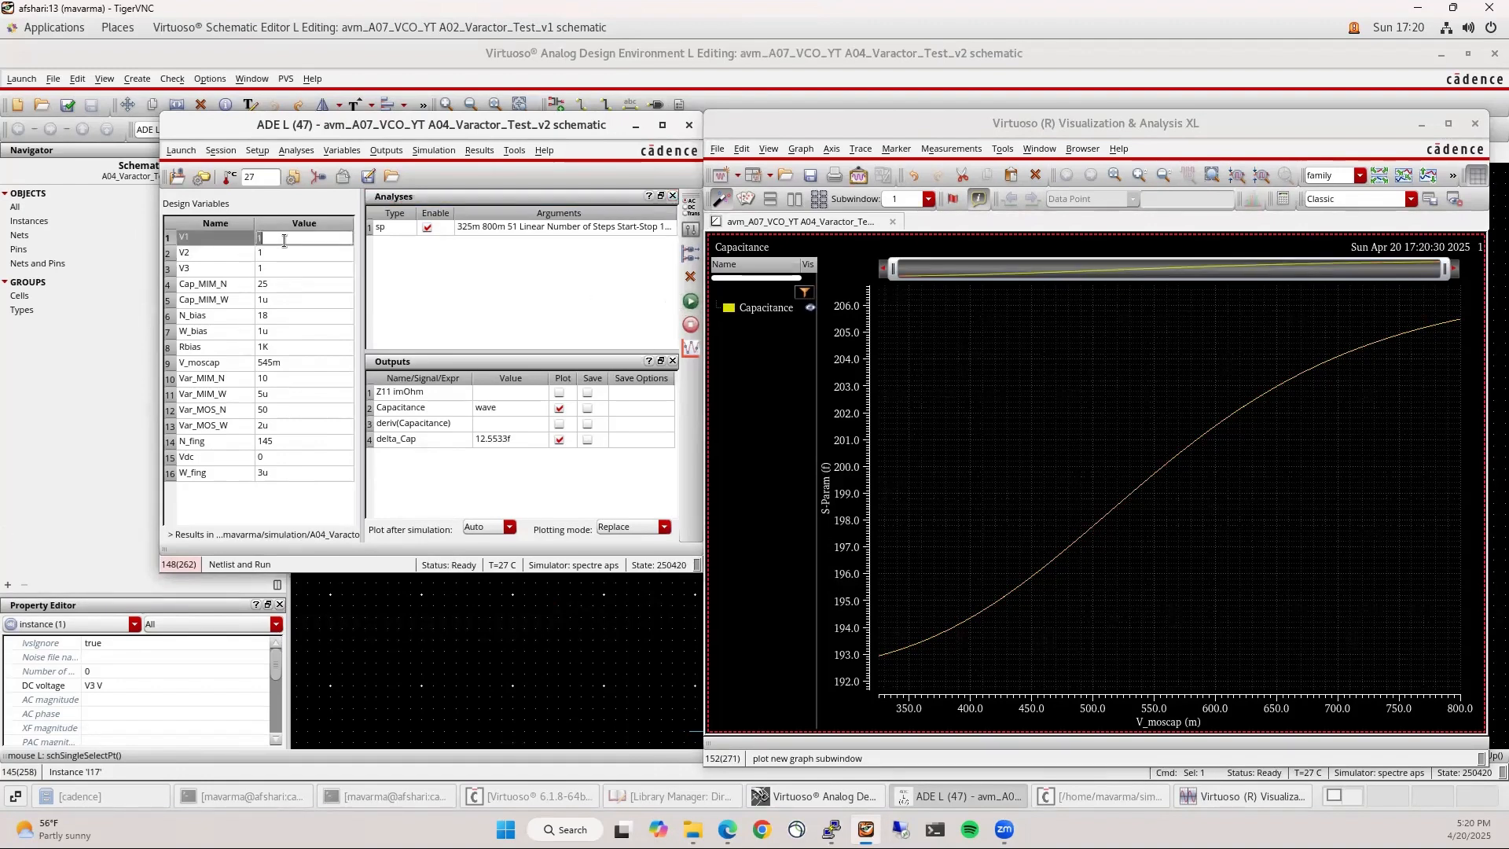
left_click(280, 252)
double_click(280, 267)
type("0")
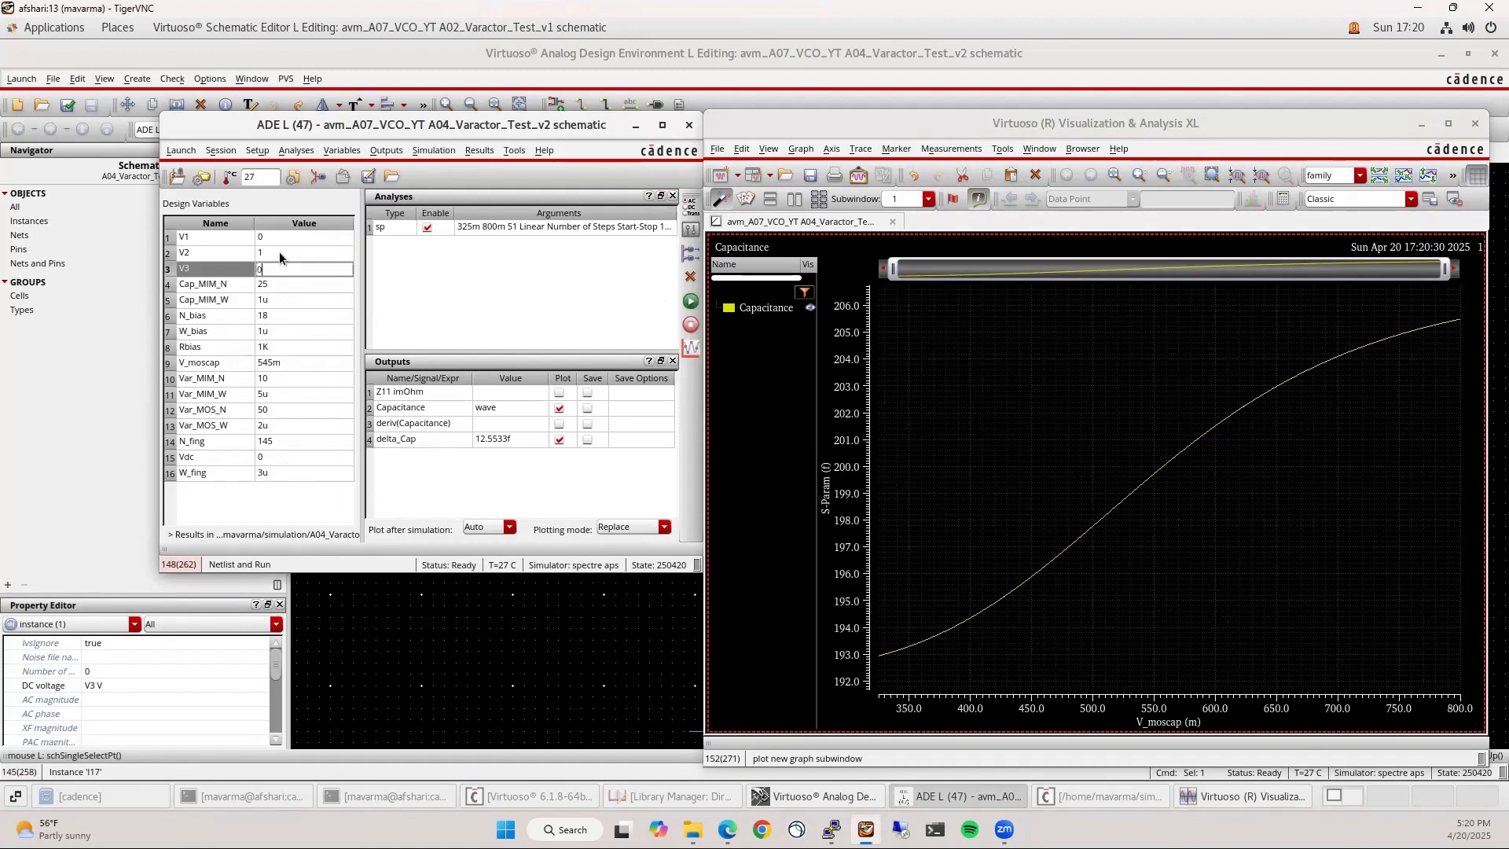
double_click(280, 253)
type("0")
key("Return")
left_click(545, 287)
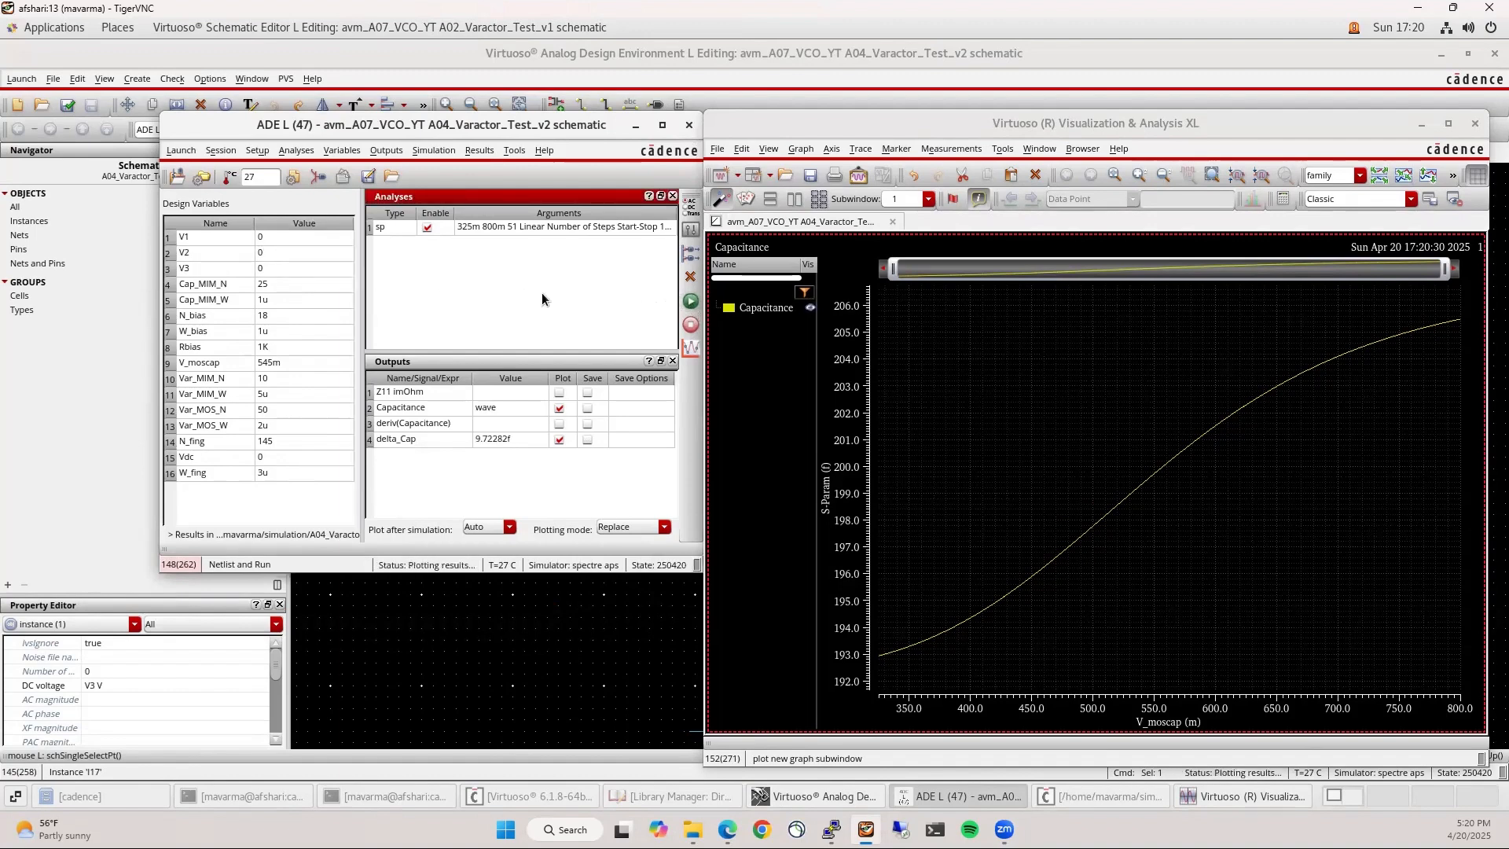
Set the Plotting mode to Append so earlier curves stay on the plot
left_click(607, 531)
left_click(614, 551)
left_click(615, 530)
left_click(615, 542)
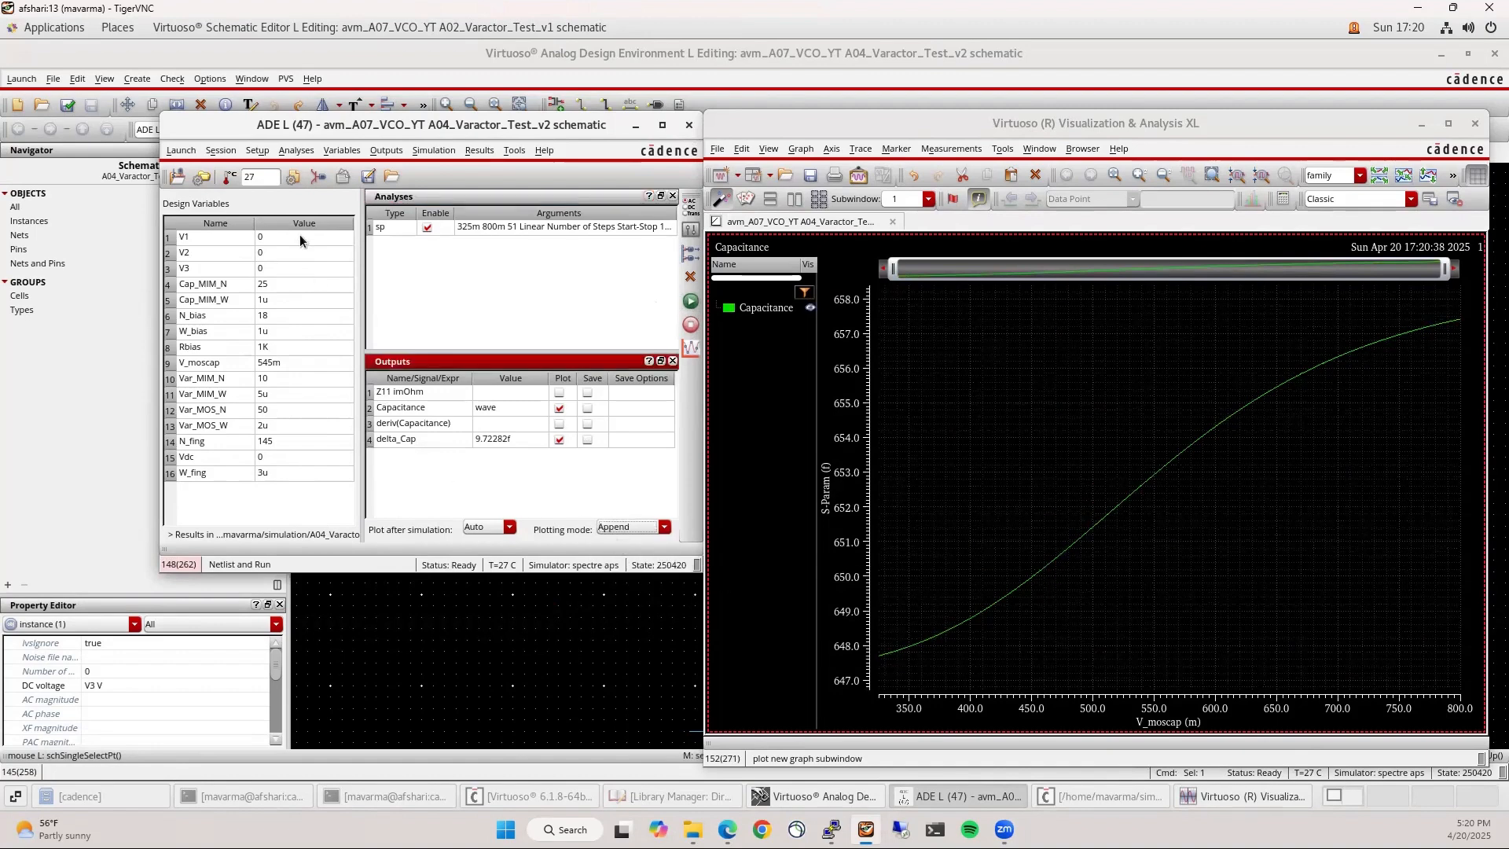
Set V1, V2 and V3 to 1 and run the simulation
double_click(291, 237)
type("1")
left_click(284, 251)
double_click(285, 251)
type("1")
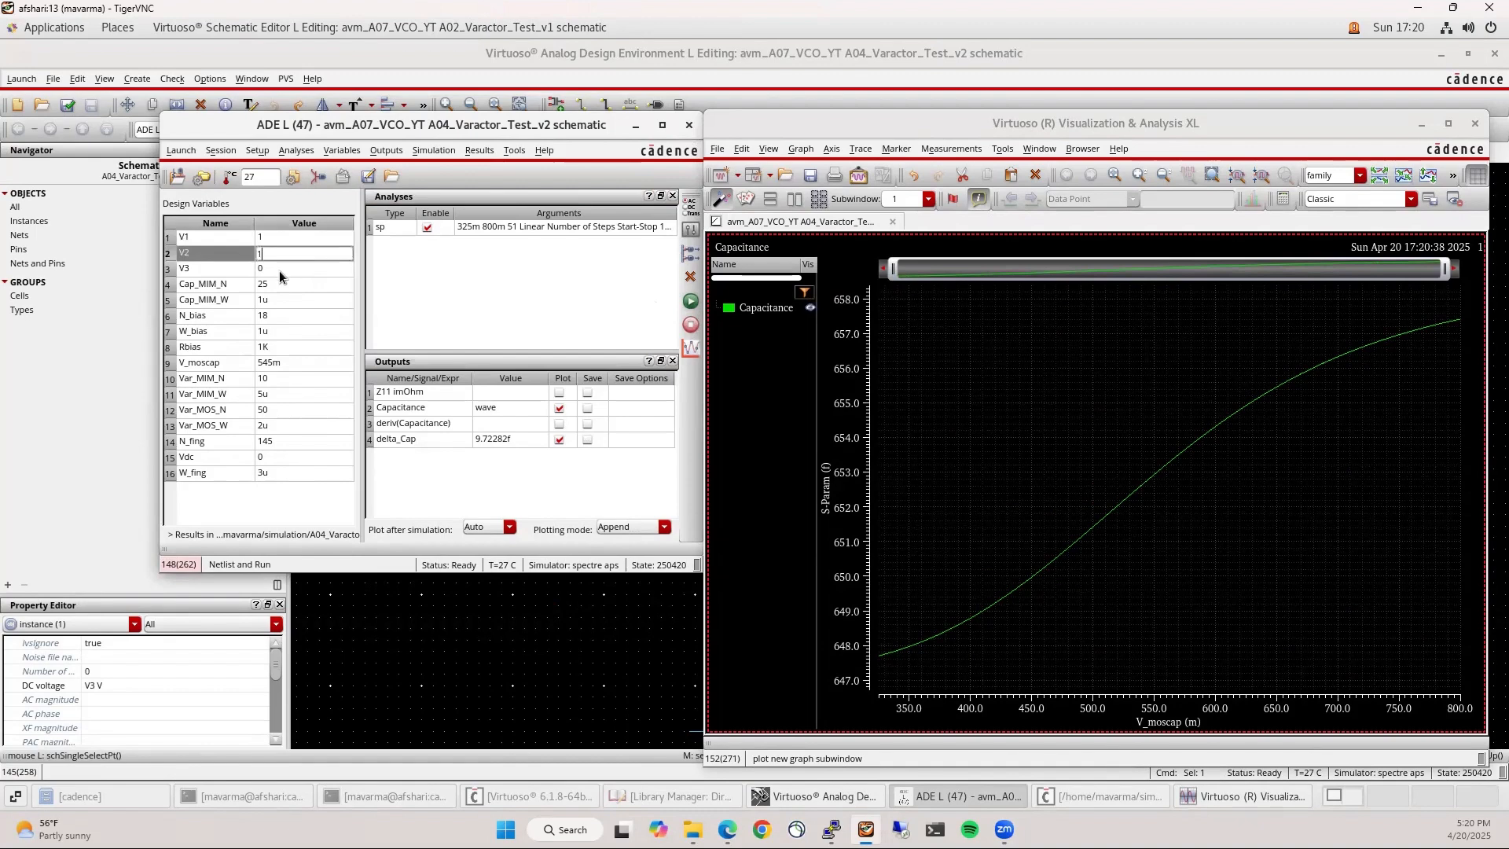
double_click(280, 271)
type("1")
left_click(663, 291)
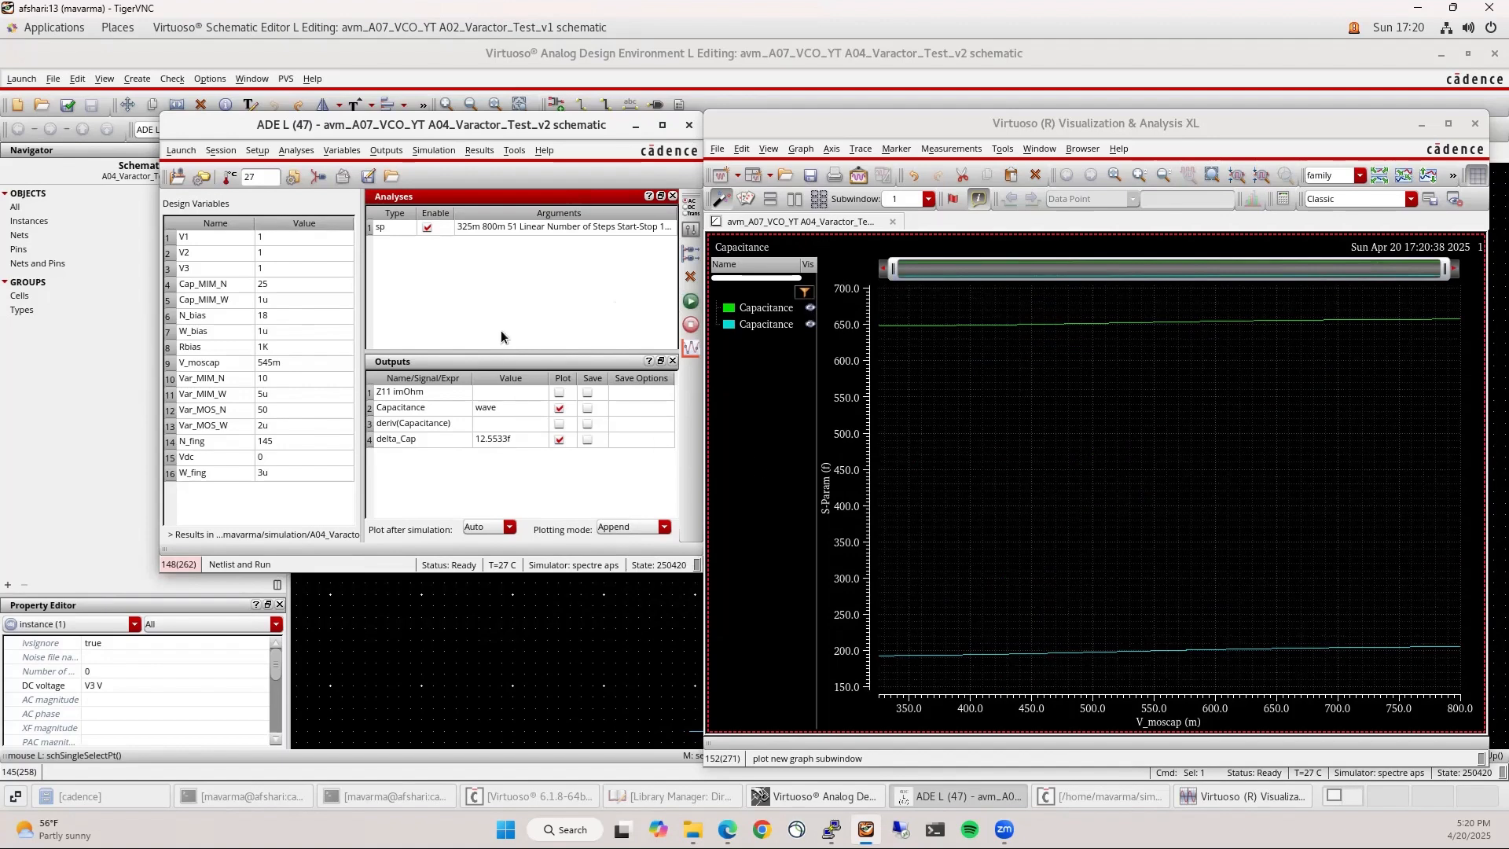
Change V1 to 0 and run the simulation again
double_click(268, 236)
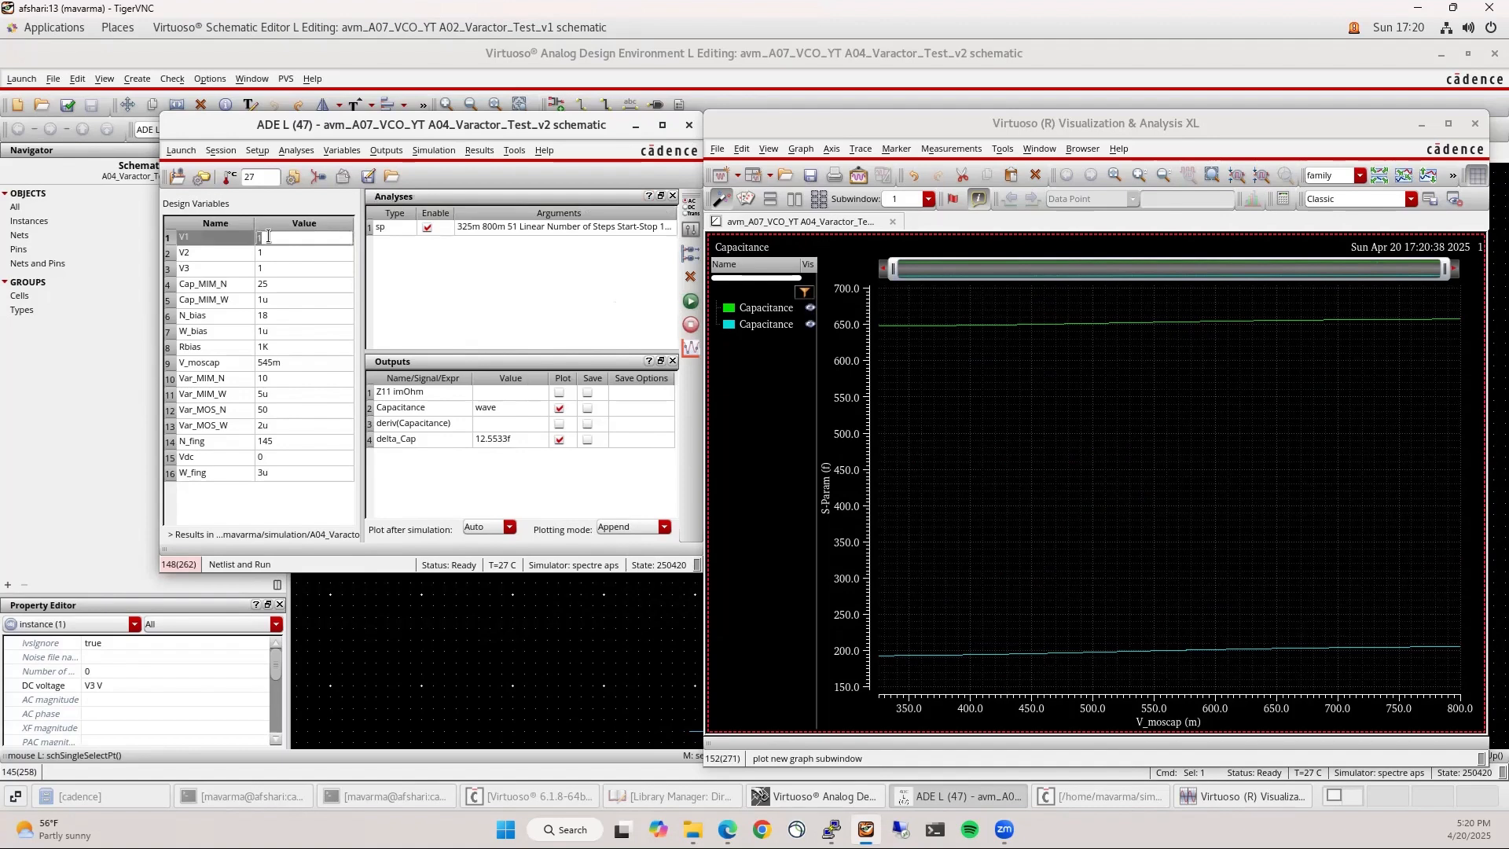
type("0")
key("Return")
left_click(690, 301)
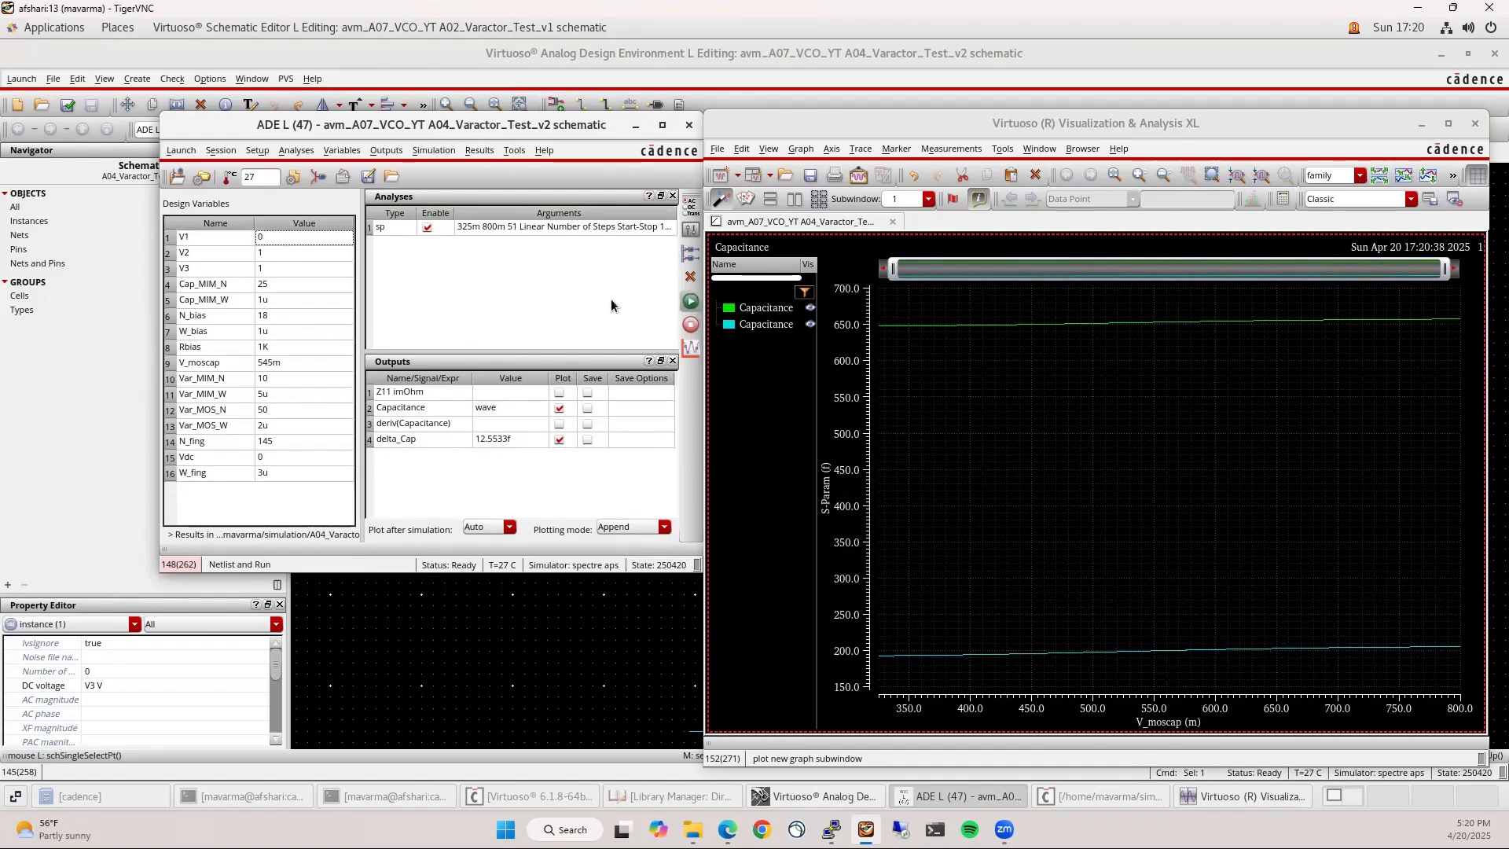
Raise the A04_Varactor_Test_v2 schematic editor window above ADE L
left_click(569, 294)
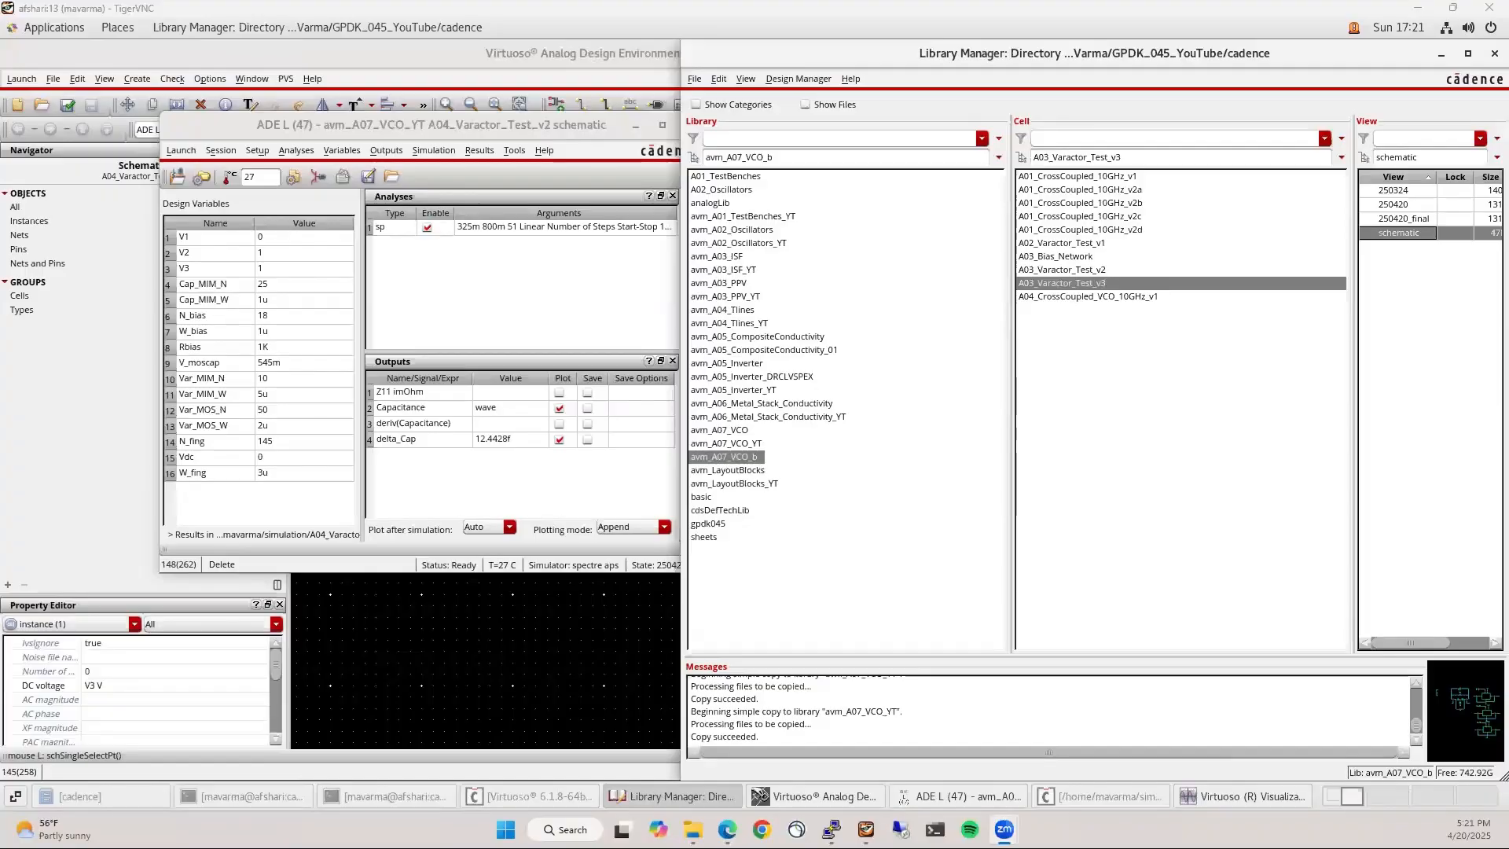
left_click(556, 651)
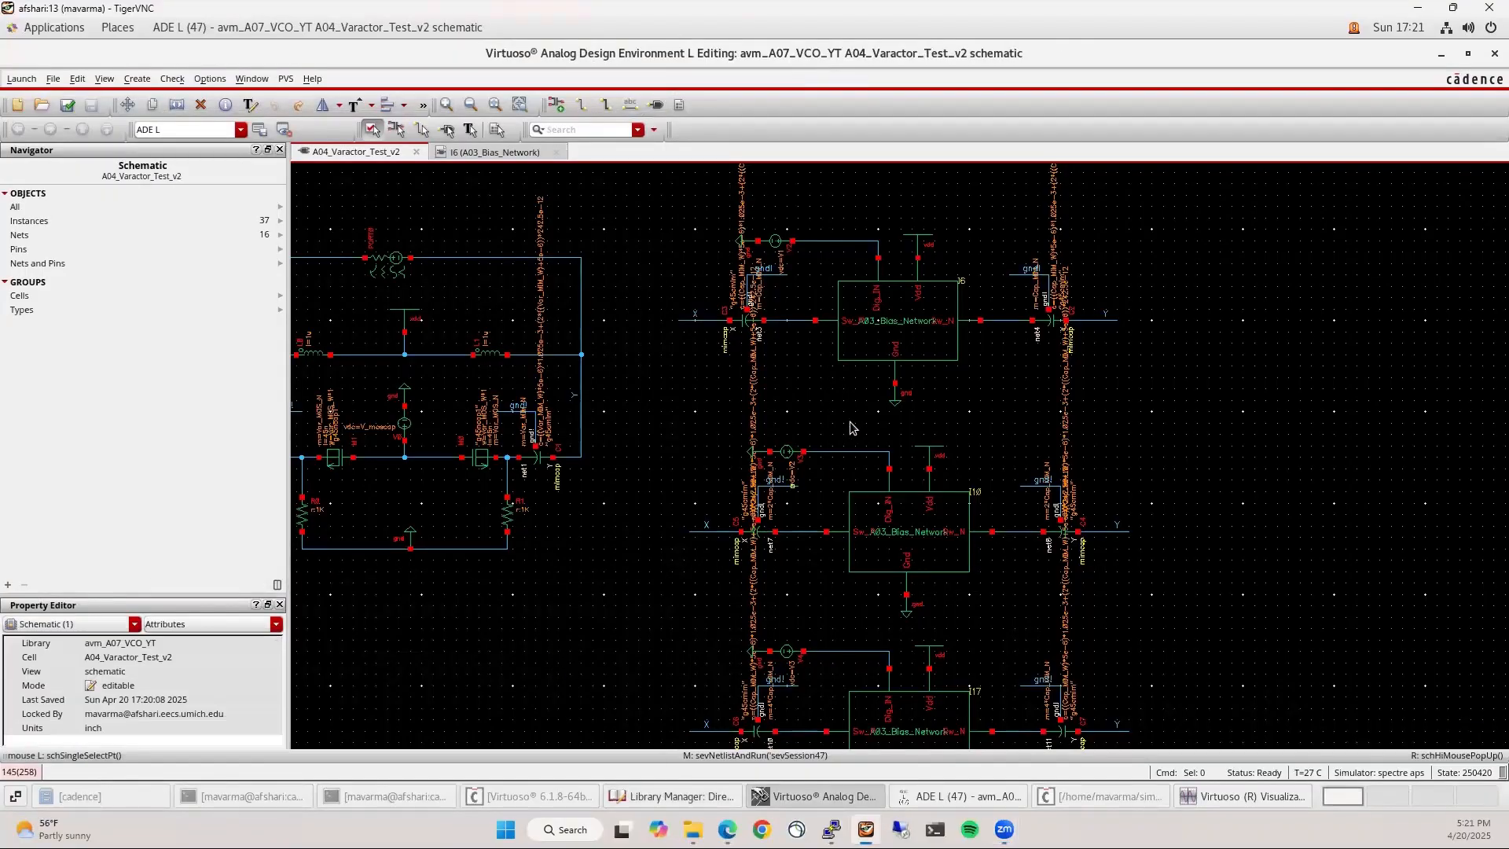
Select the six bank capacitors, C3 through C7 and the right-side top one
left_click(746, 320)
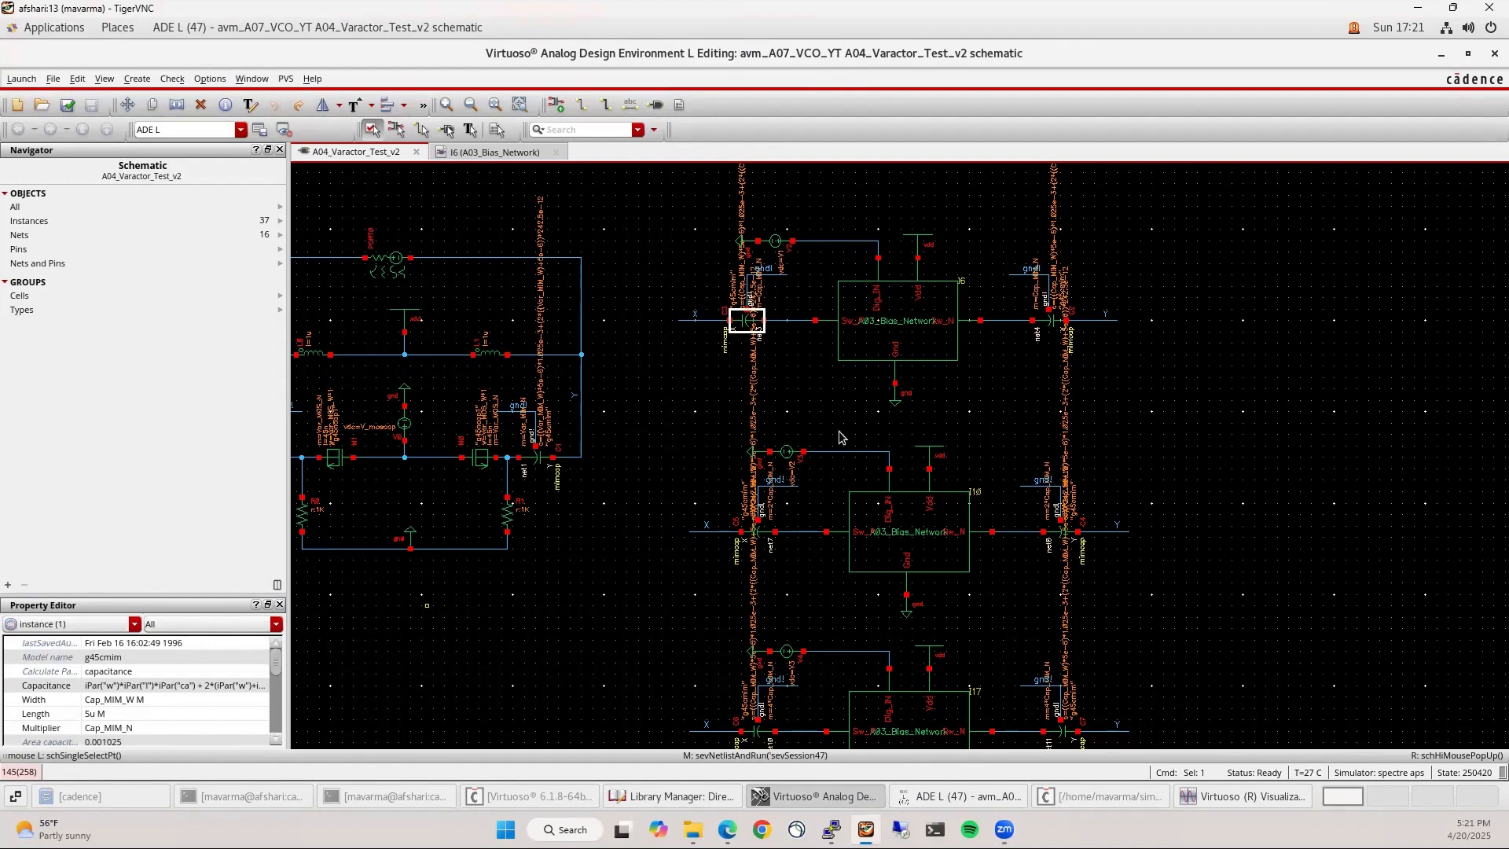
left_click(1049, 320, "shift")
left_click(752, 535, "shift")
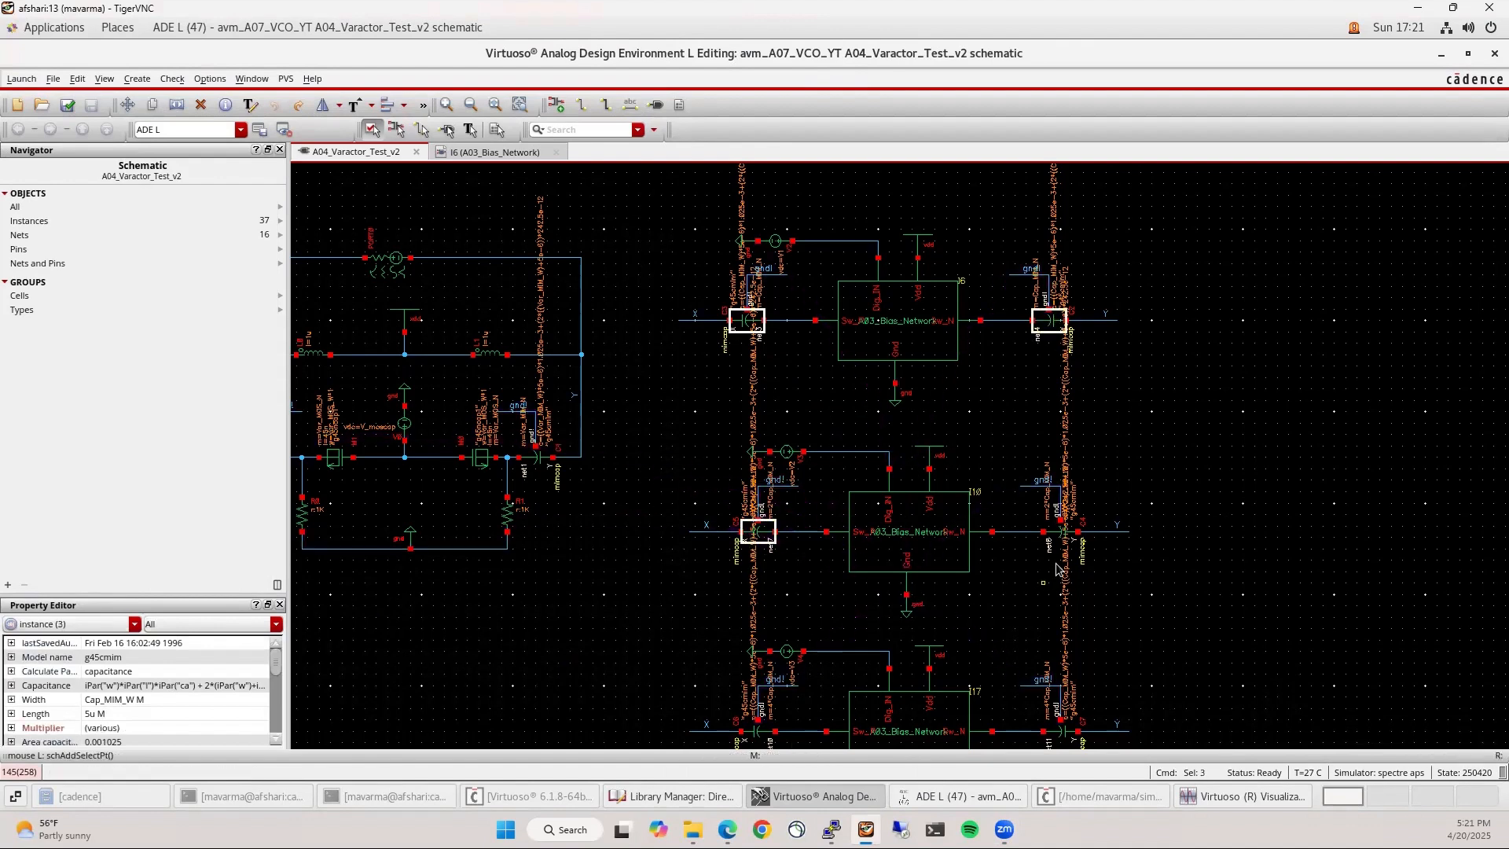
left_click(1062, 532, "shift")
scroll(891, 582, "down", 2)
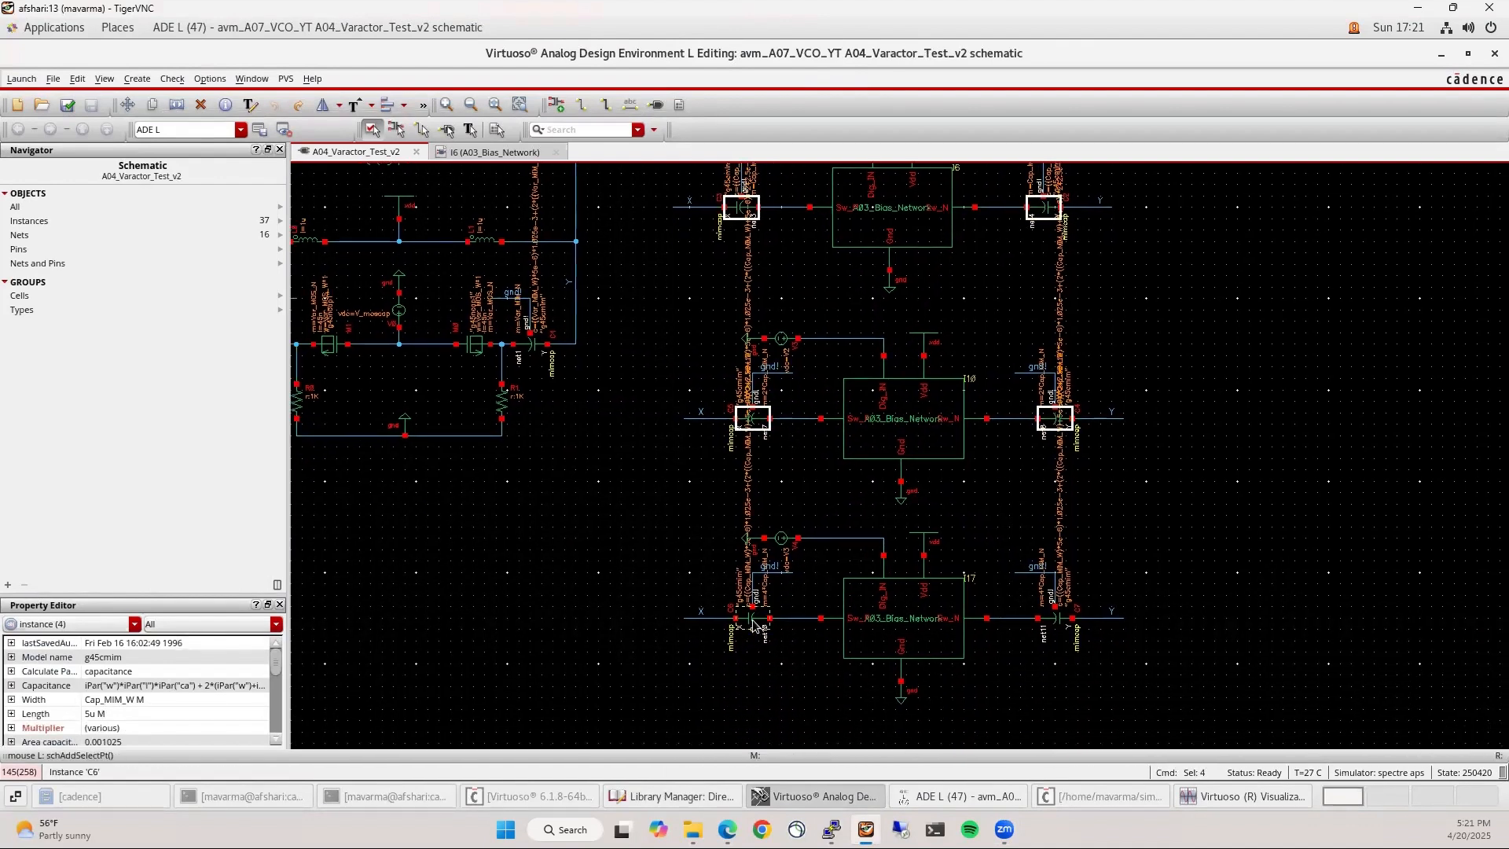
left_click(754, 638, "shift")
left_click(1057, 637, "shift")
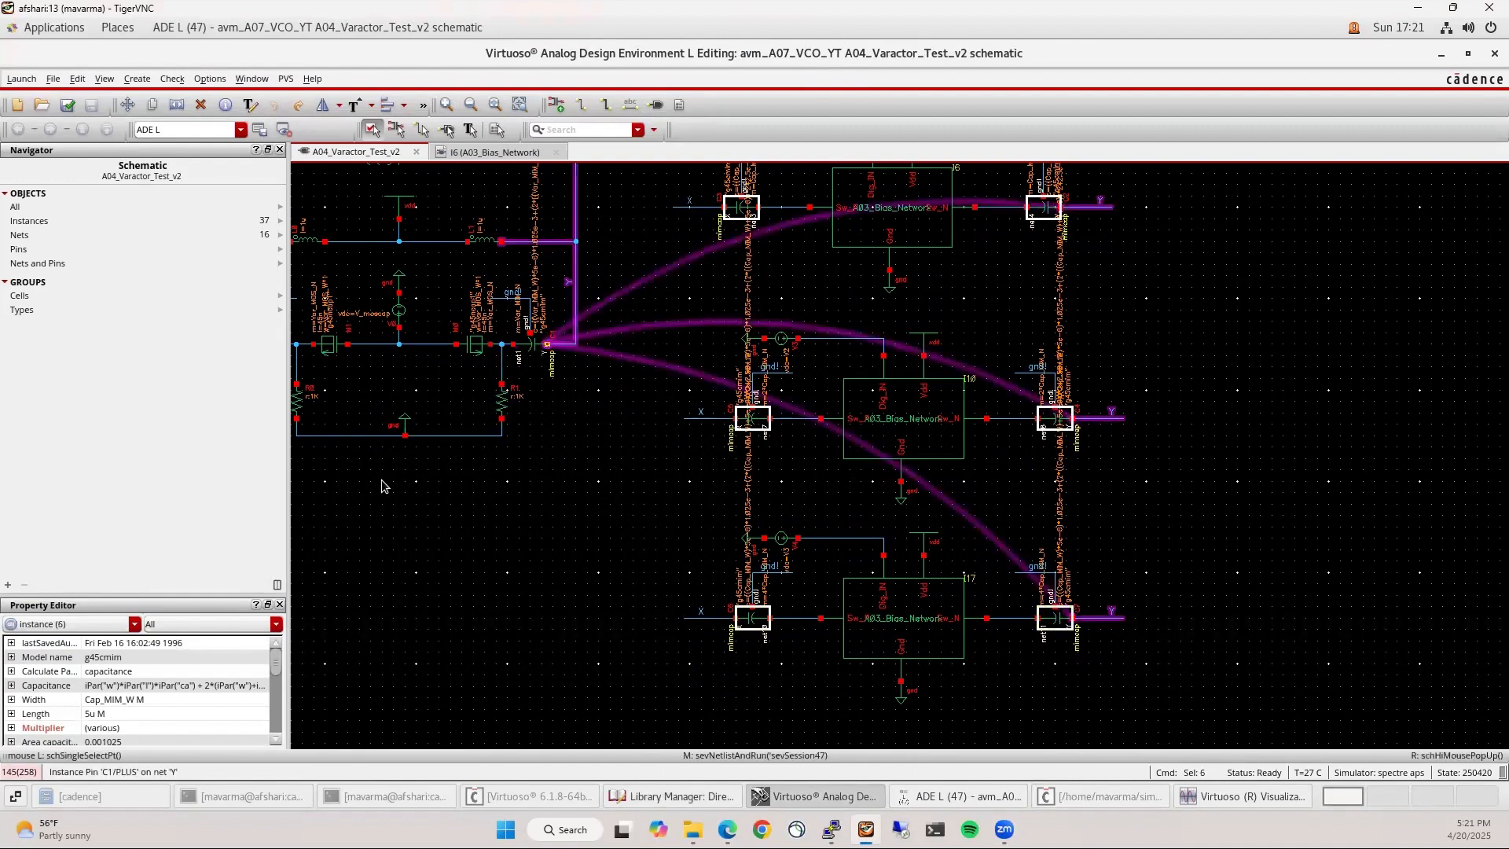
Set the selected capacitors' Length to 1u, then check and save the schematic
left_click(121, 714)
type("1")
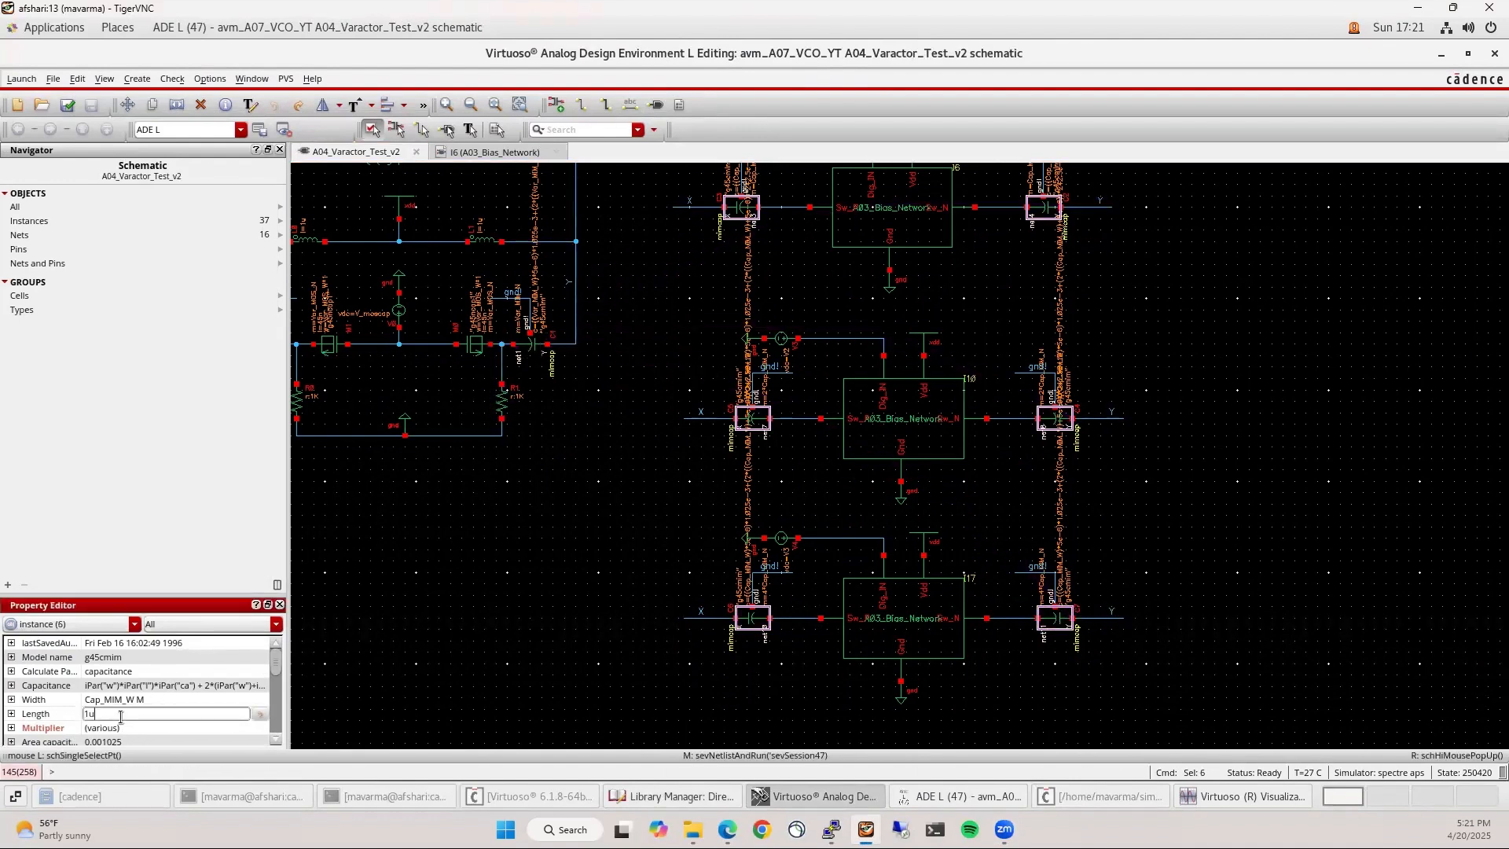
type("u")
key("Return")
left_click(495, 626)
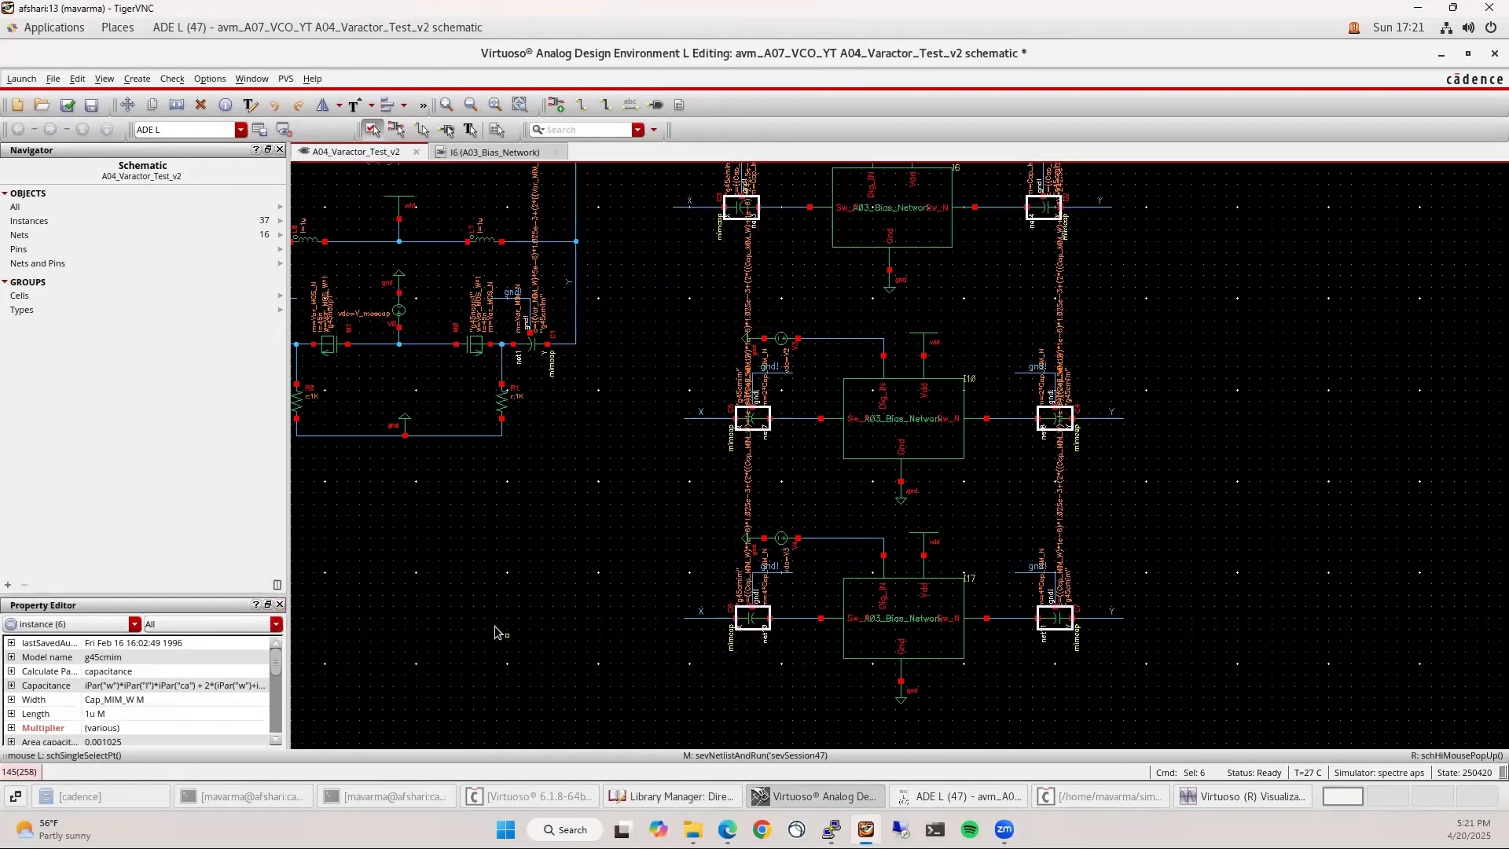
left_click(66, 105)
left_click(959, 797)
Delete the three existing Capacitance traces from the waveform plot
left_click(1223, 796)
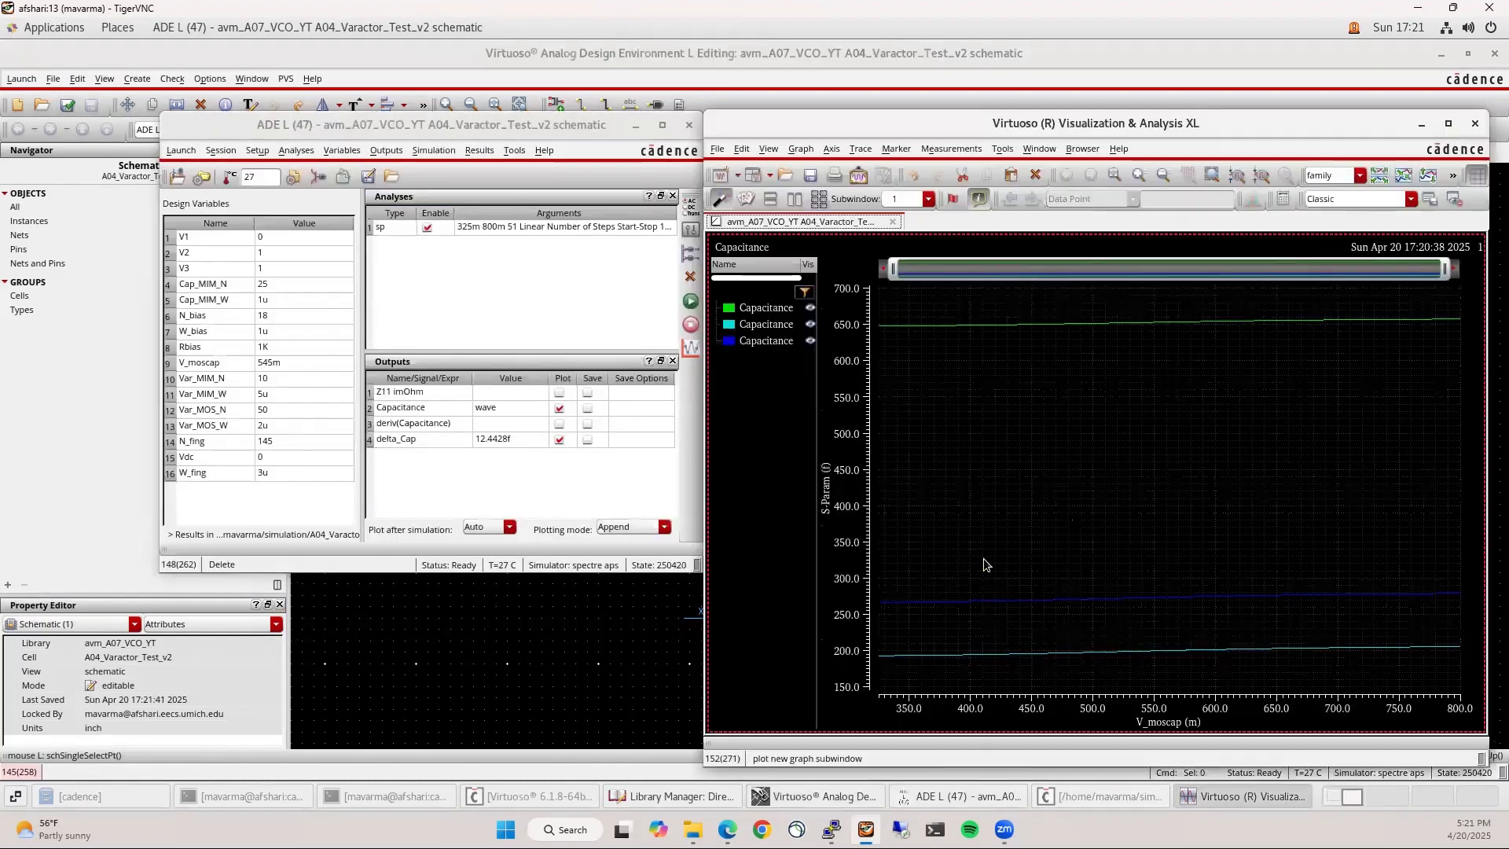
left_click_drag(573, 121, 547, 119)
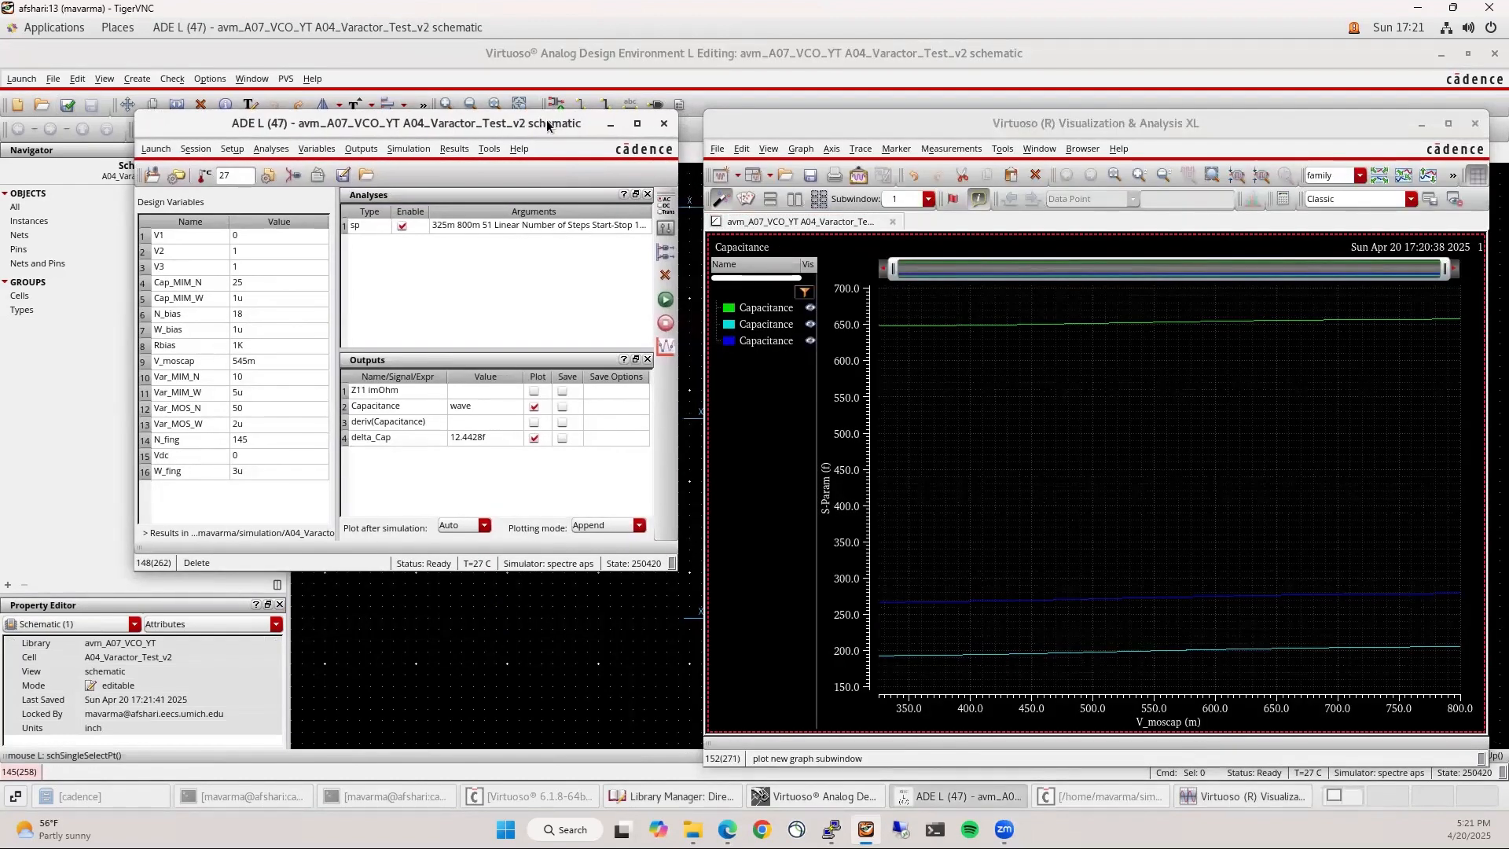
left_click(756, 343)
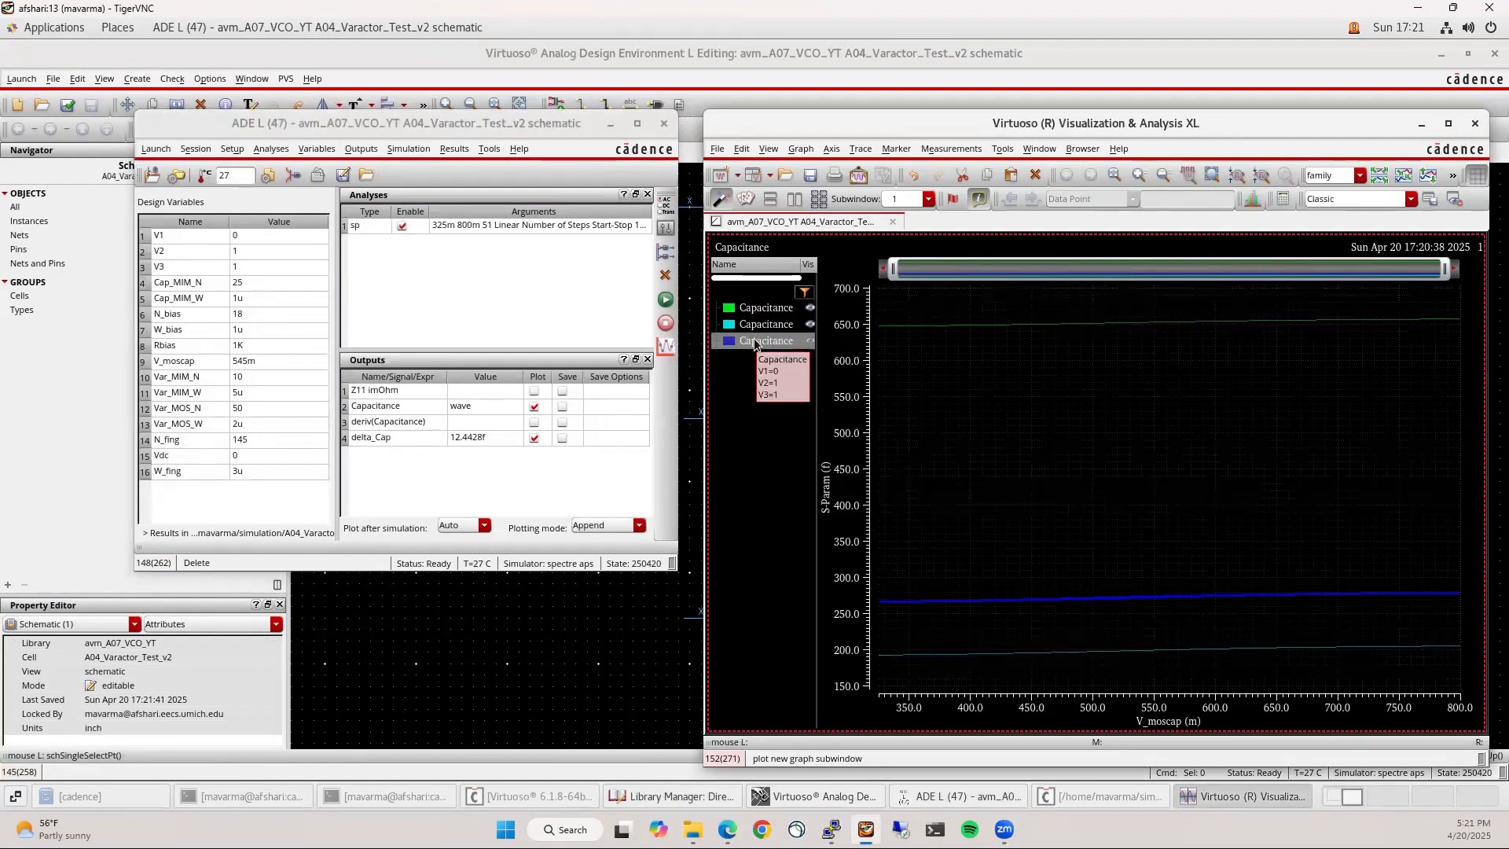
key("Delete")
left_click(753, 328)
key("Delete")
left_click(757, 312)
key("Delete")
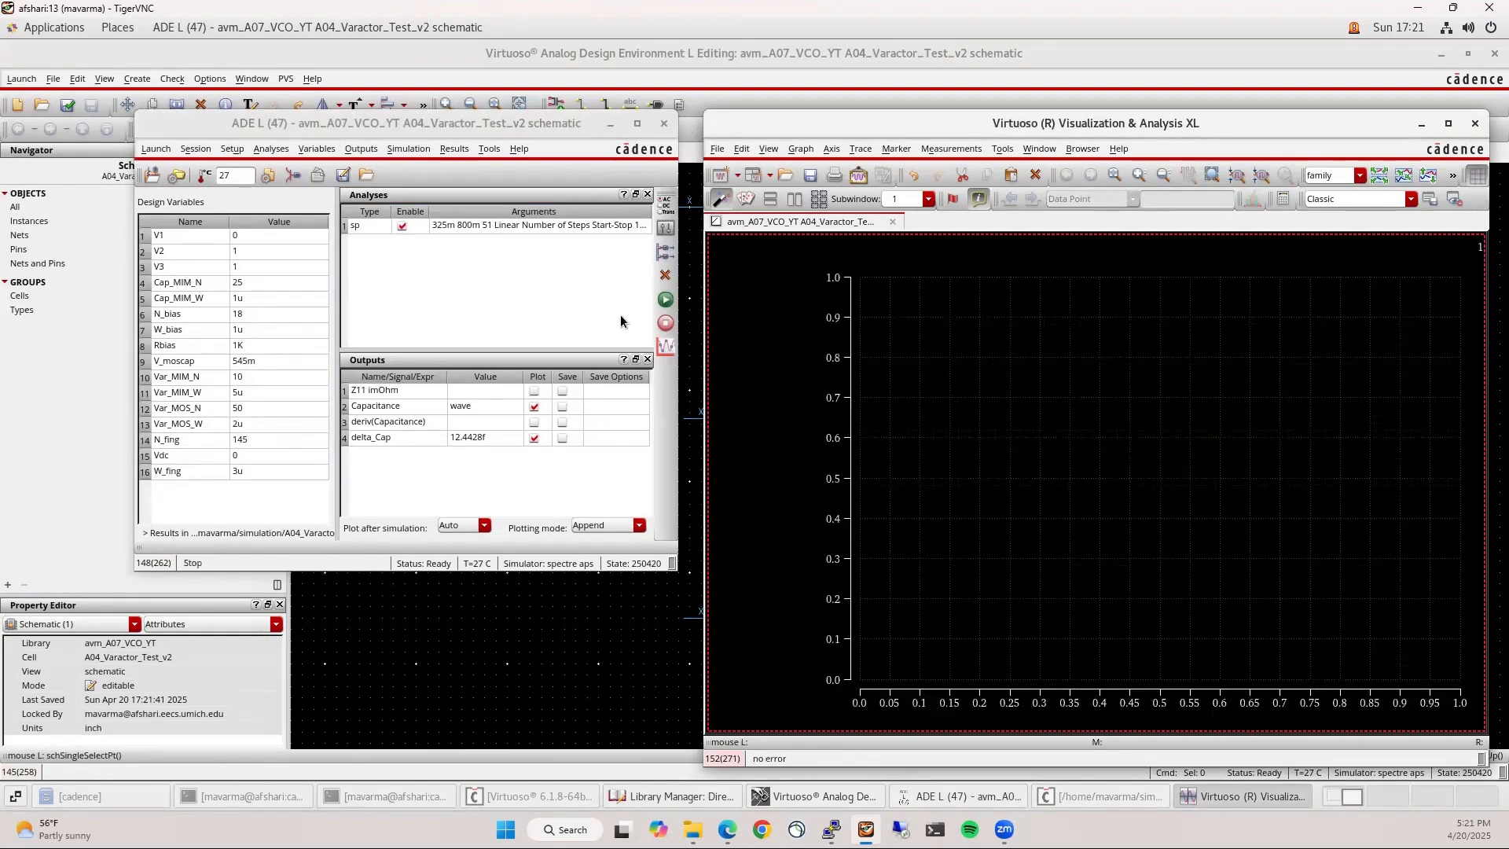
Rerun the simulation with the current values, then with V1 set to 1
left_click(665, 298)
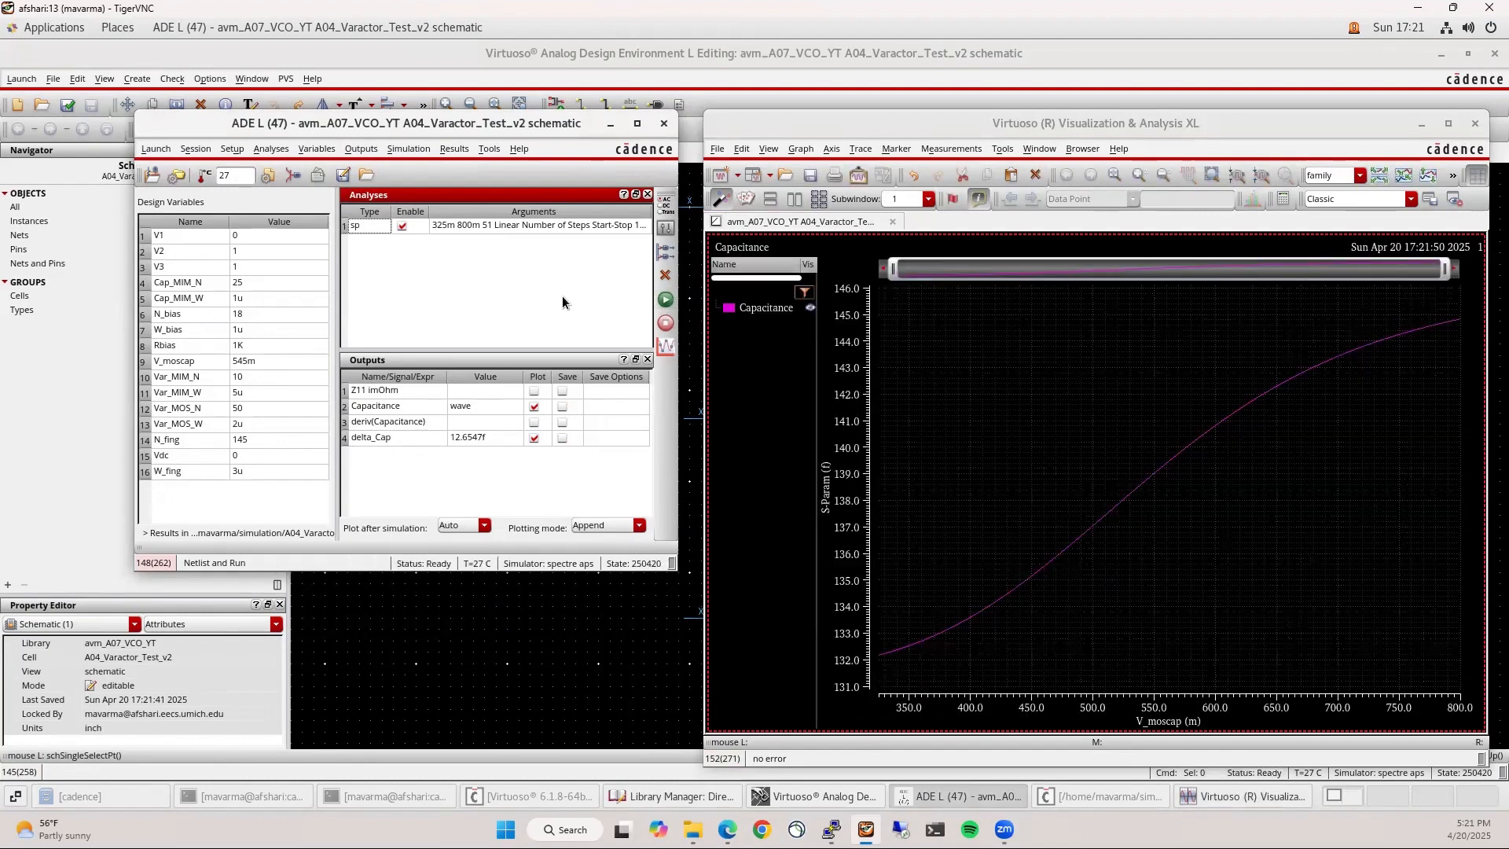
double_click(253, 236)
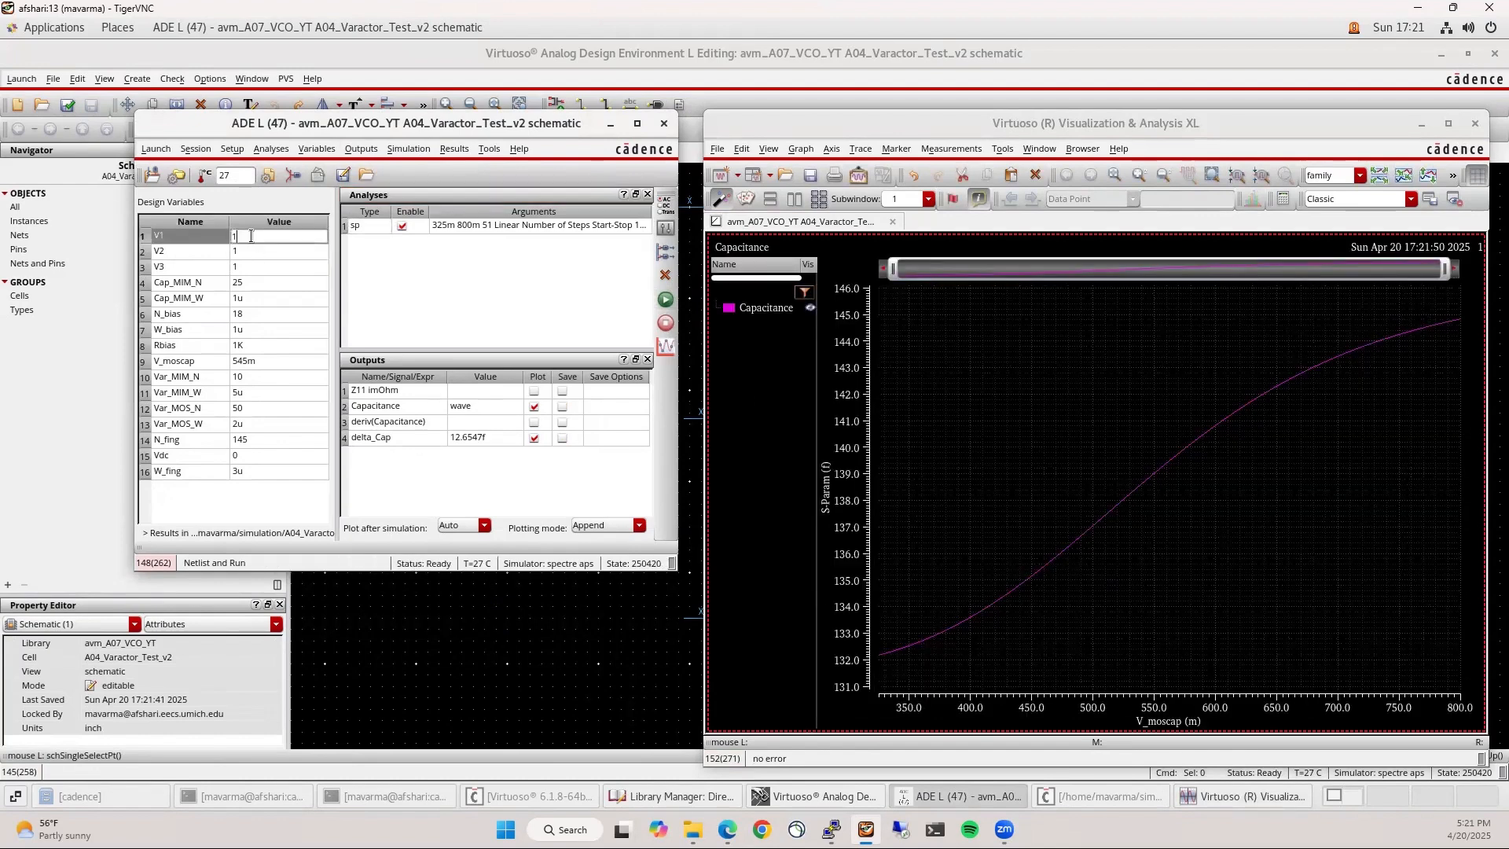
type("1")
left_click(665, 299)
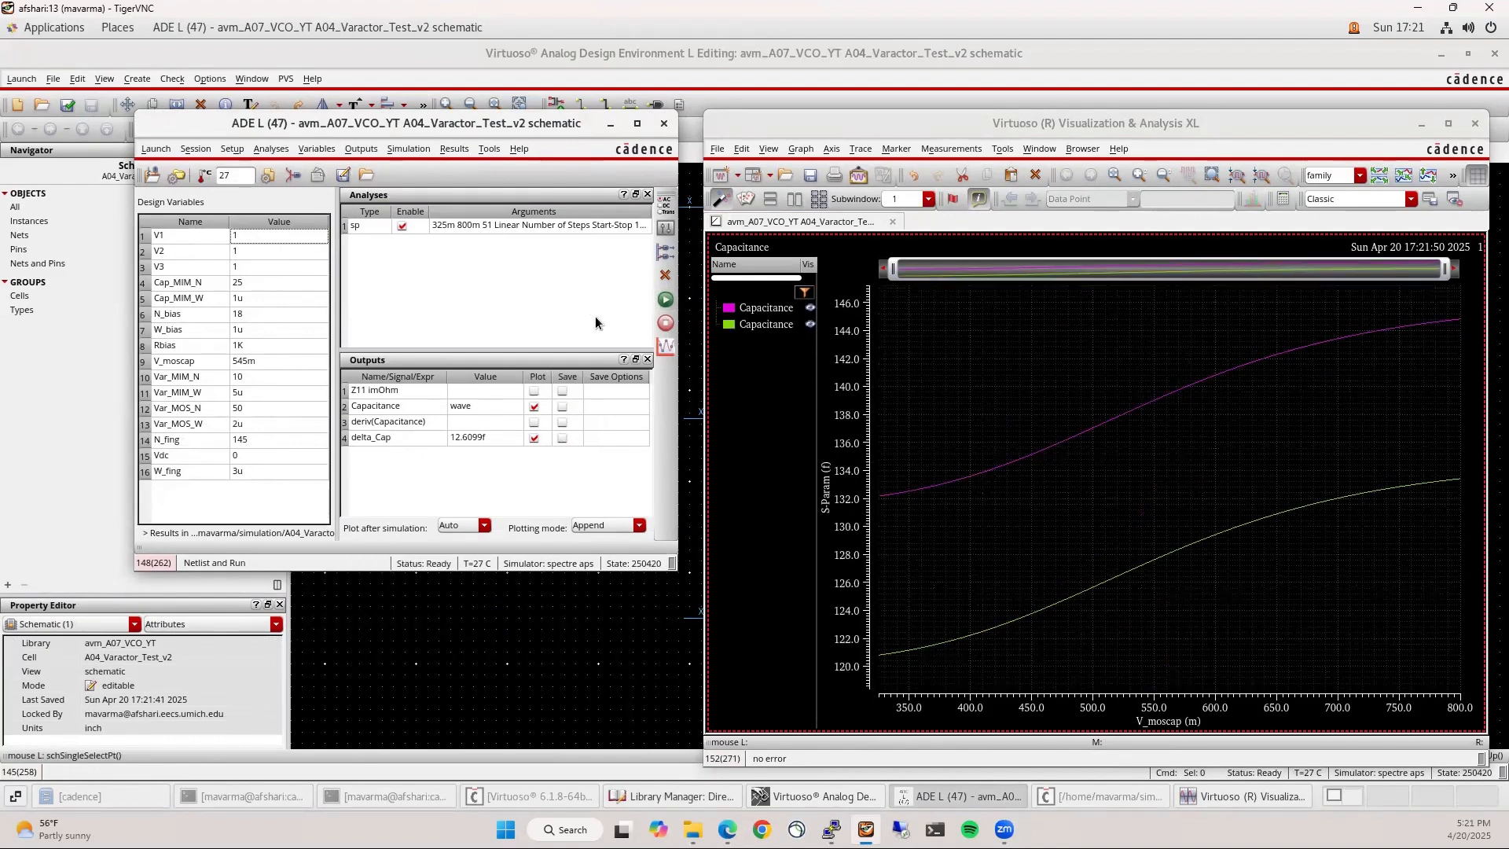
Place a horizontal marker near 132.4 fF and a vertical marker at 544.527m
left_click(1189, 495)
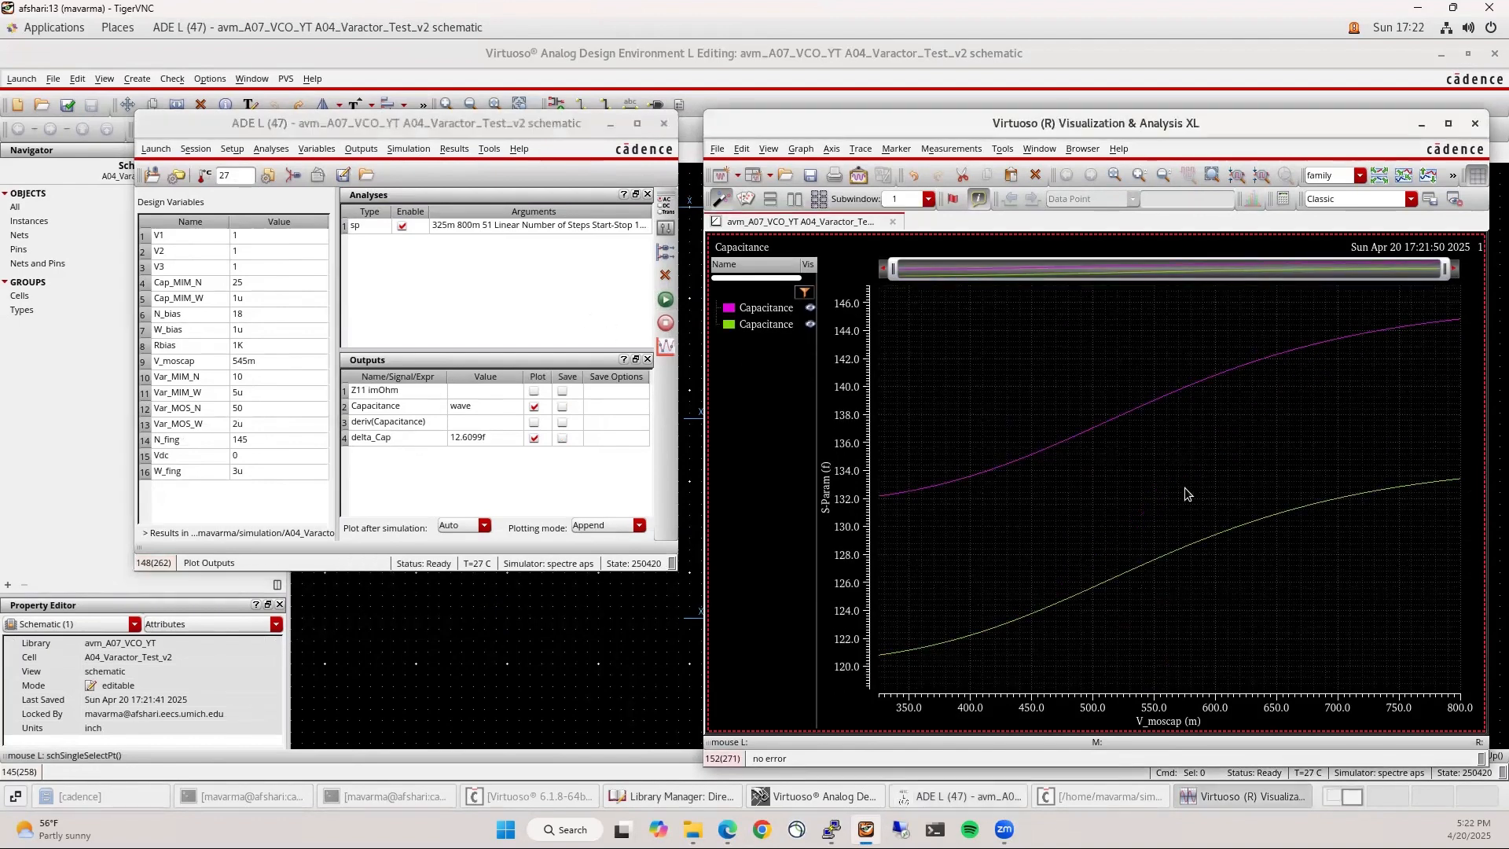
key("h")
left_click_drag(1185, 500, 1194, 482)
left_click(1201, 455)
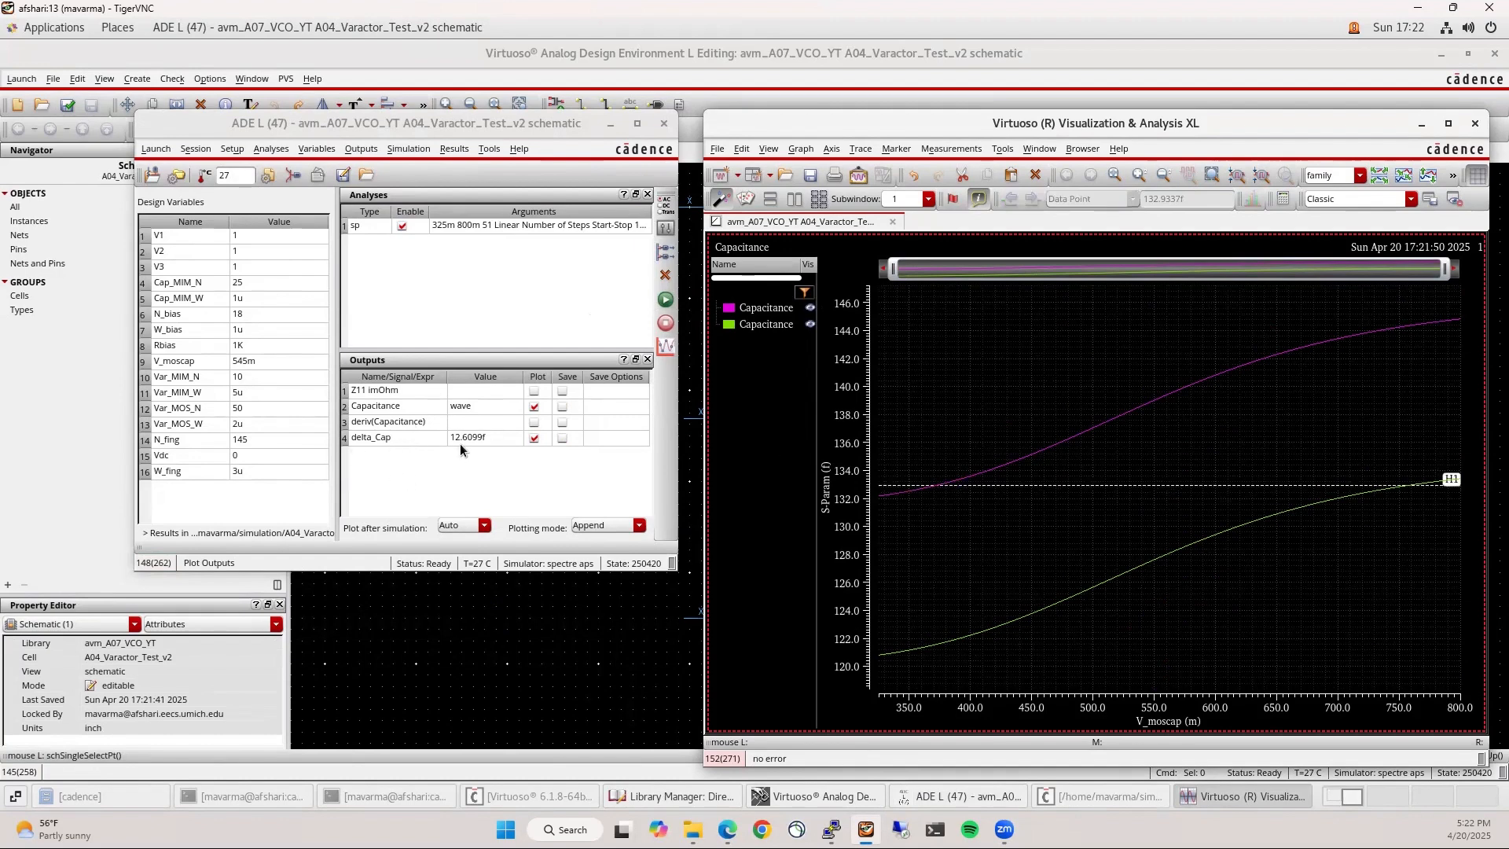
left_click_drag(963, 485, 963, 500)
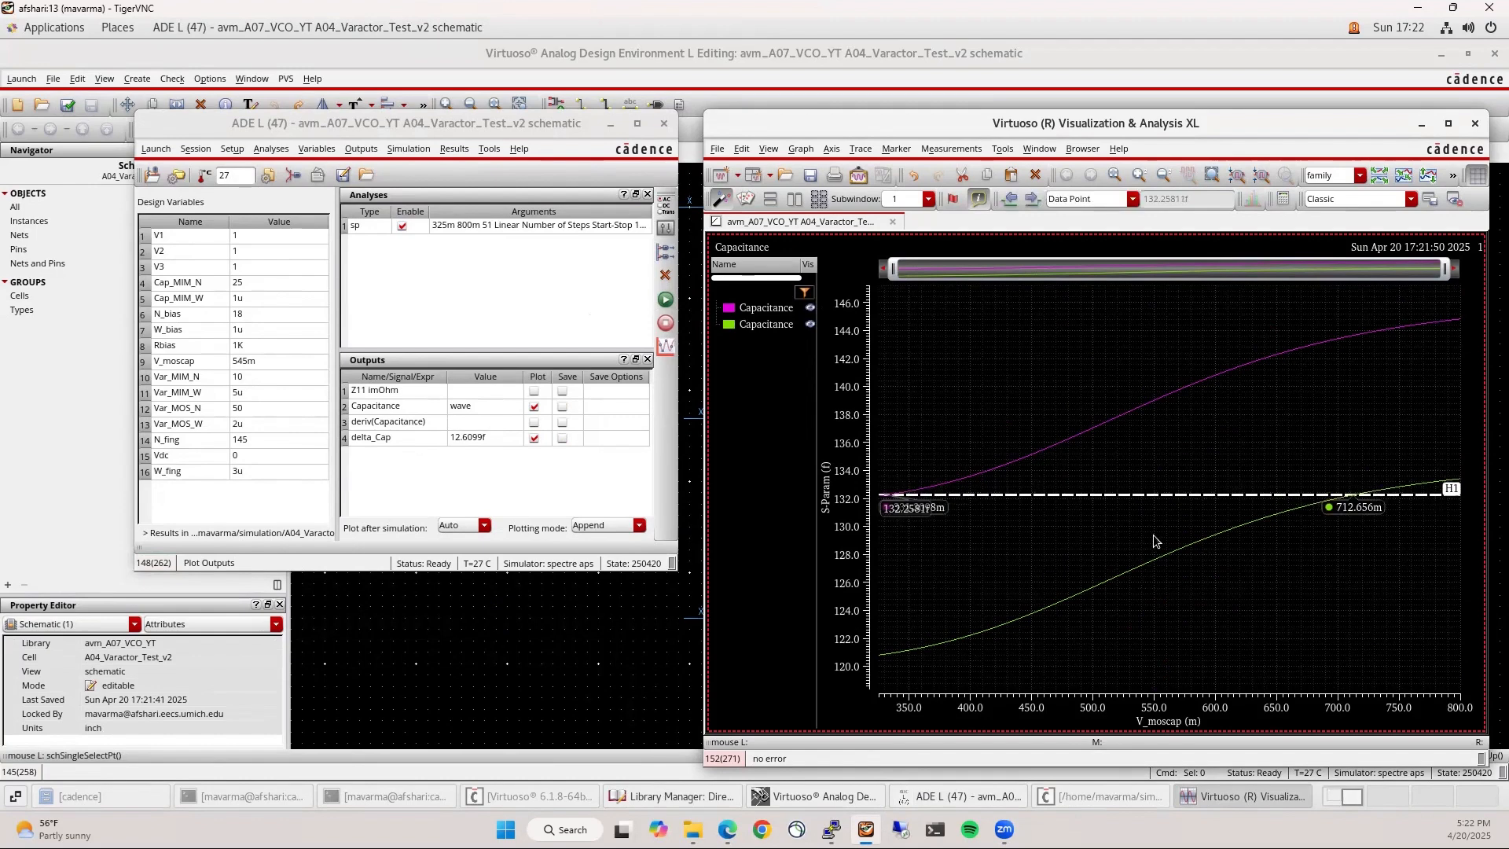
key("v")
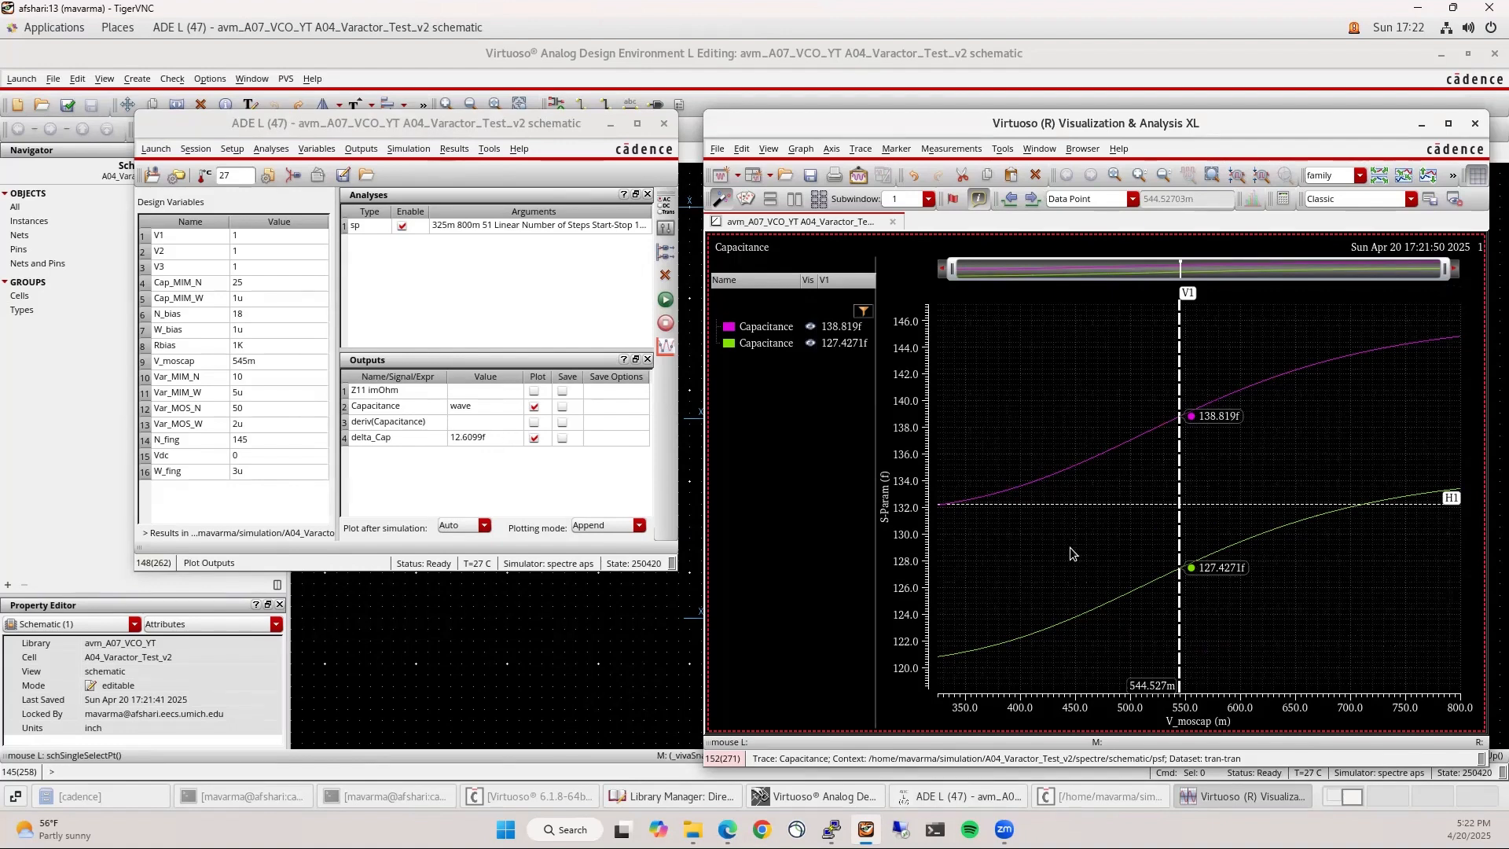
scroll(554, 634, "down", 4)
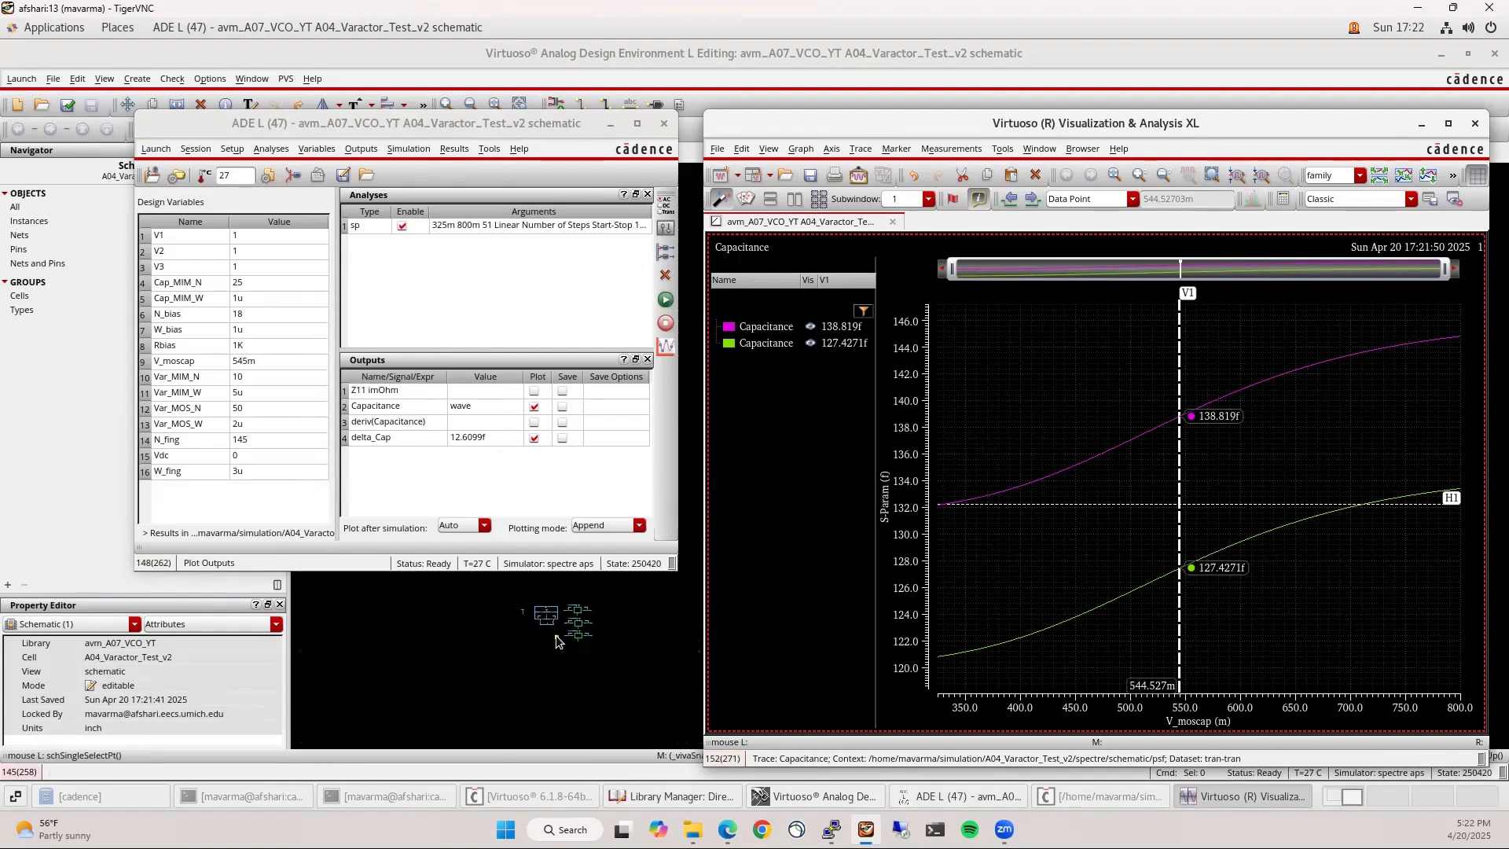
scroll(583, 638, "up", 2)
scroll(512, 673, "down", 1)
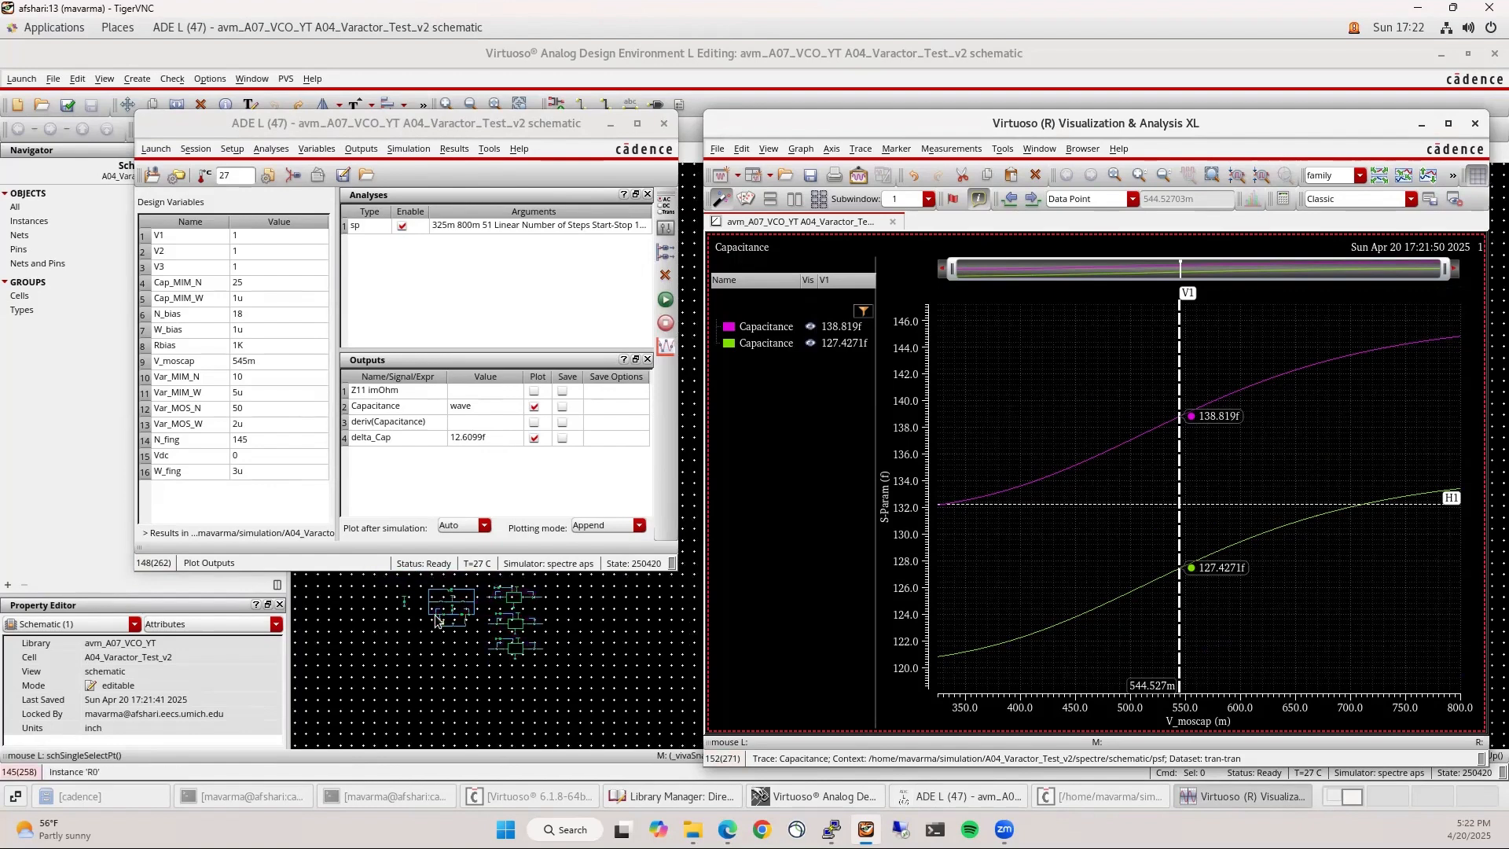
scroll(436, 618, "up", 2)
scroll(465, 628, "up", 2)
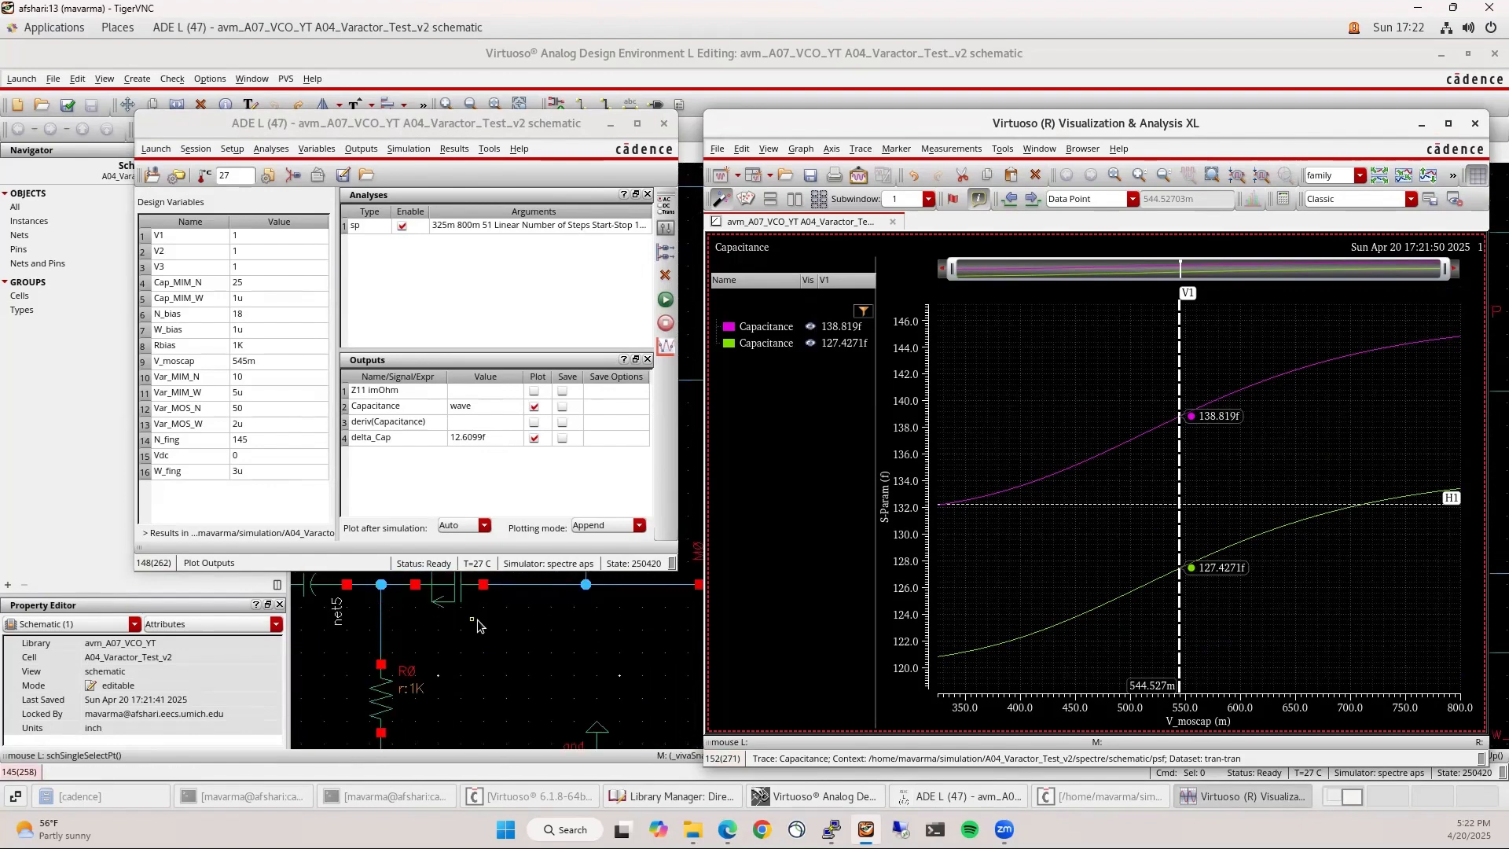
left_click(462, 628)
scroll(456, 637, "up", 2)
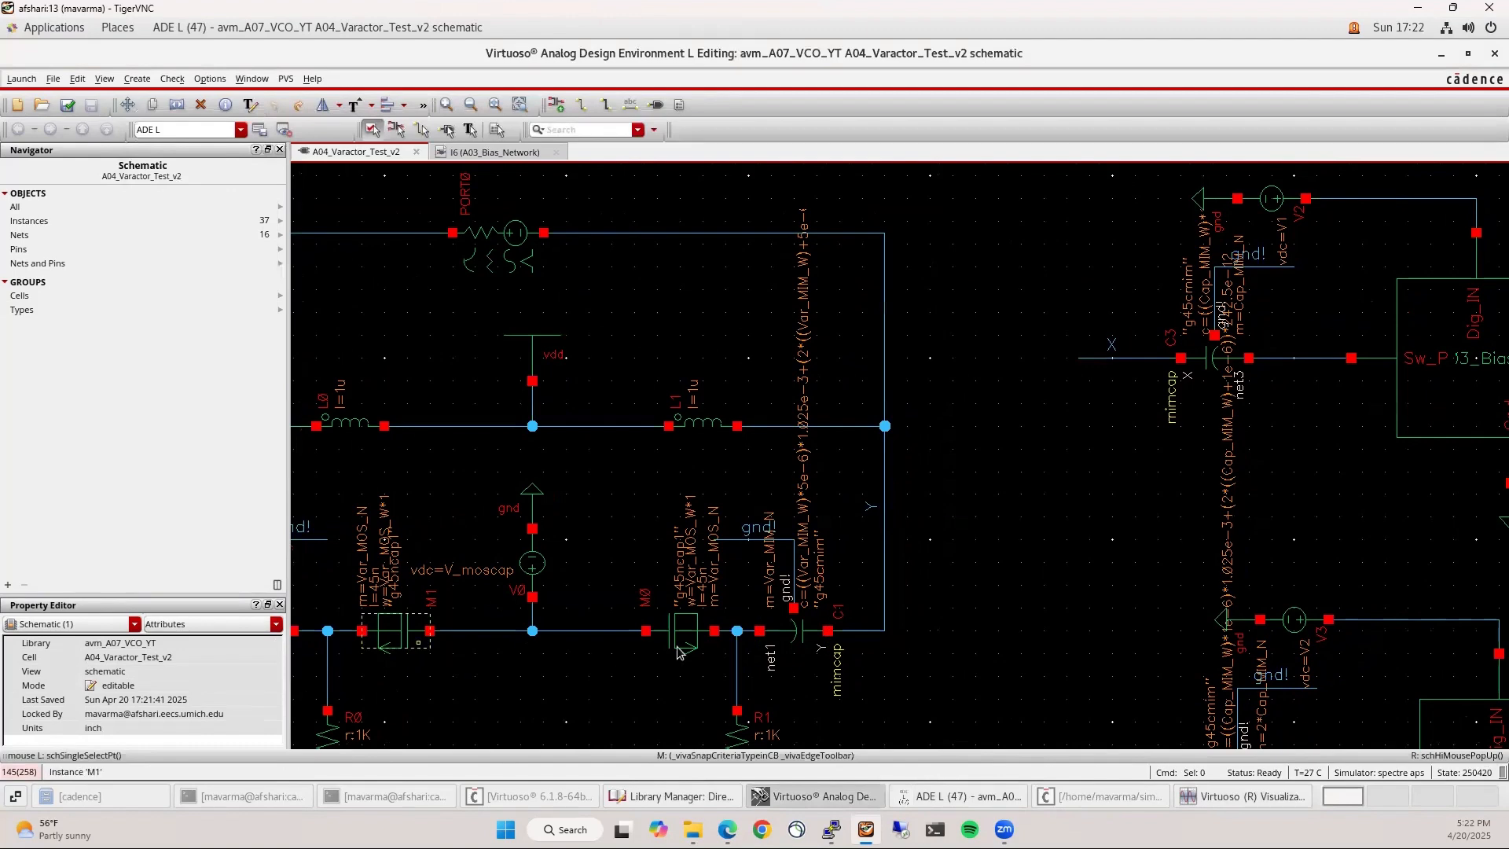
left_click(962, 797)
left_click(1215, 797)
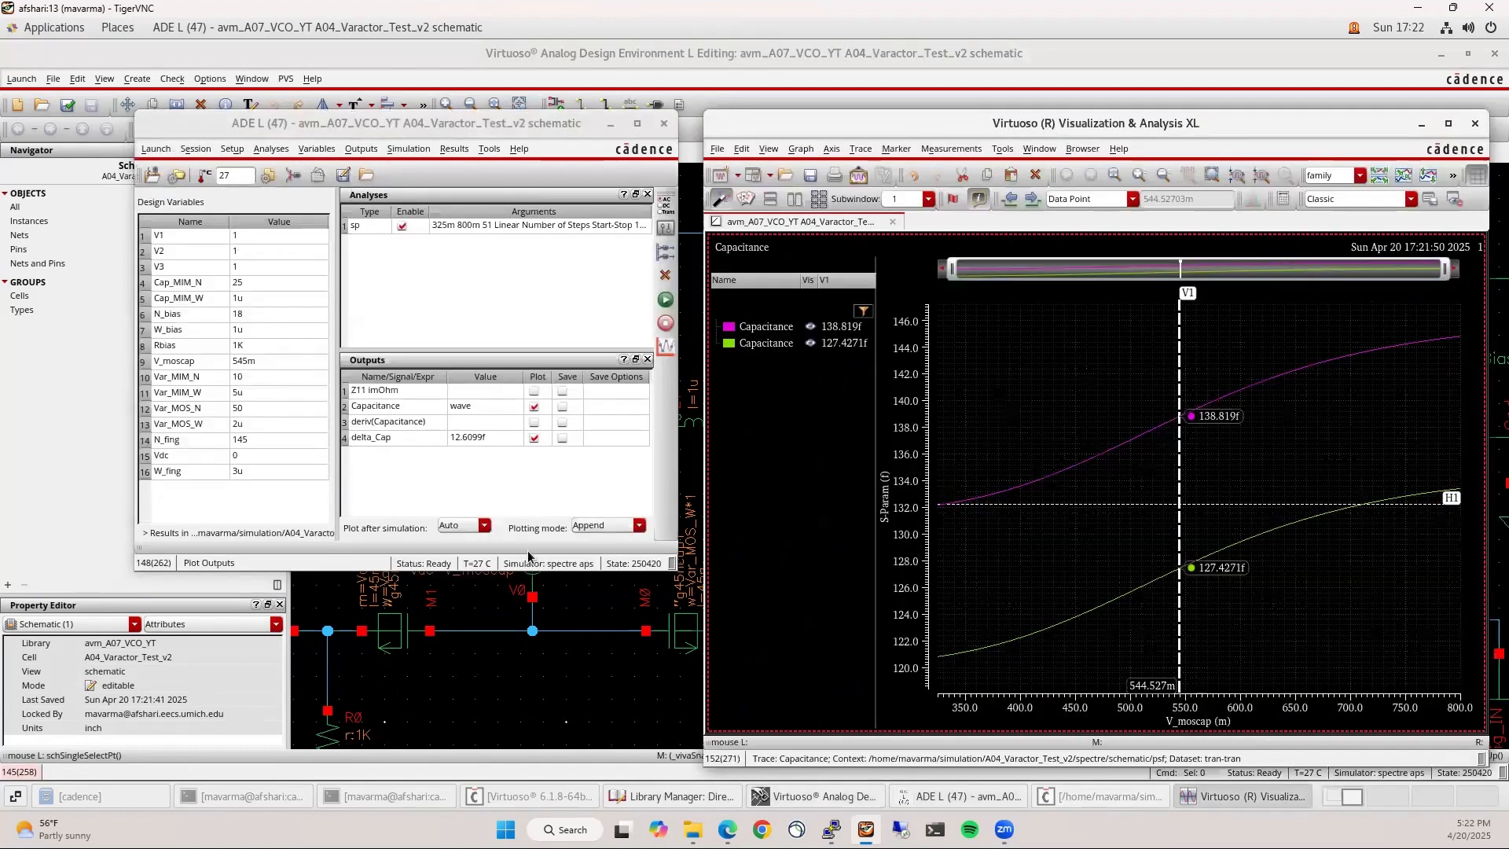
Set V2 to 0 and run the simulation
left_click(509, 491)
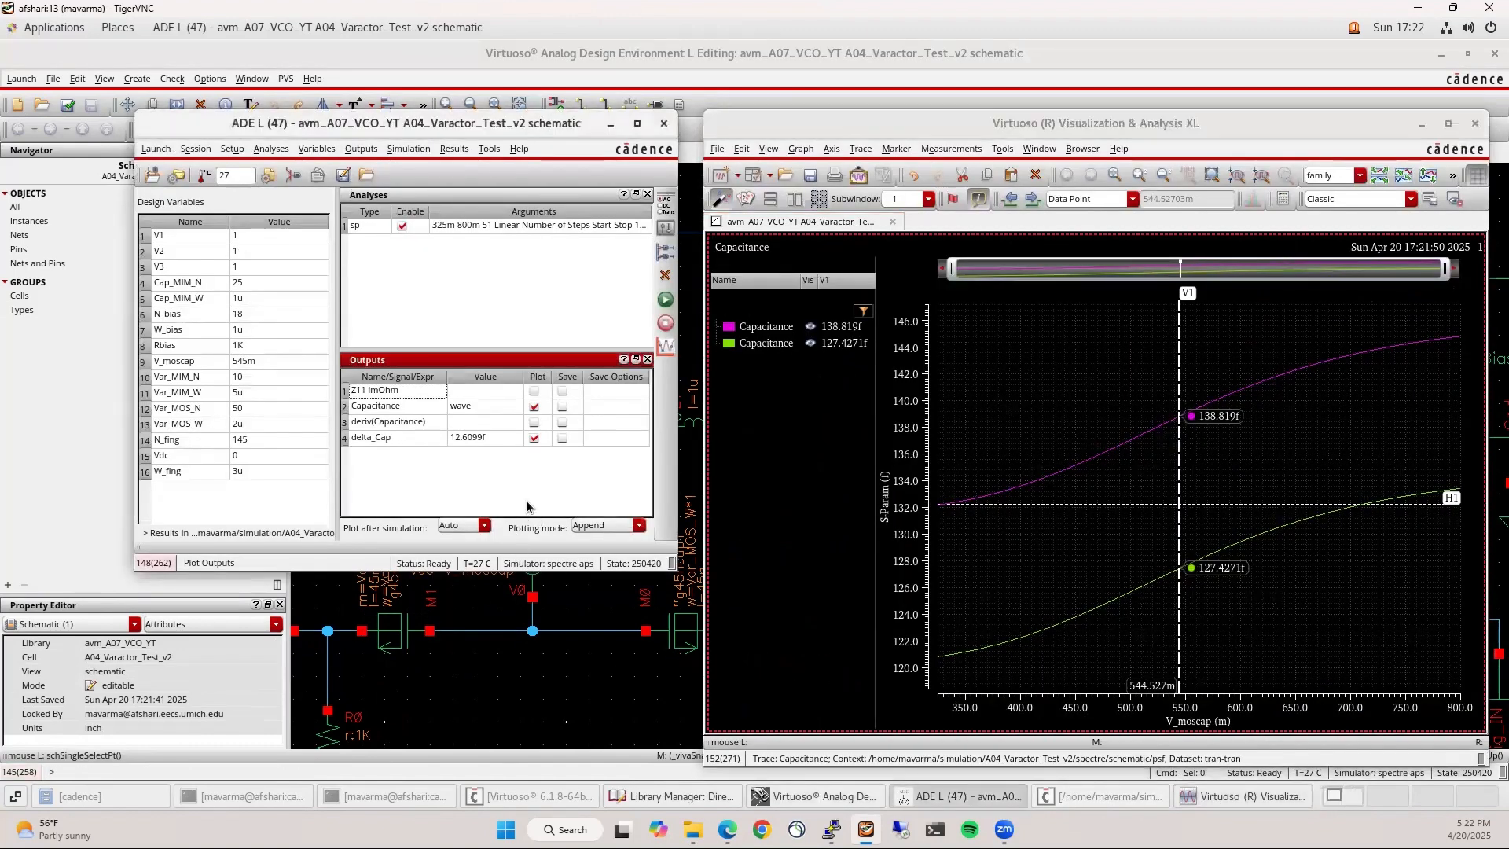
left_click(244, 252)
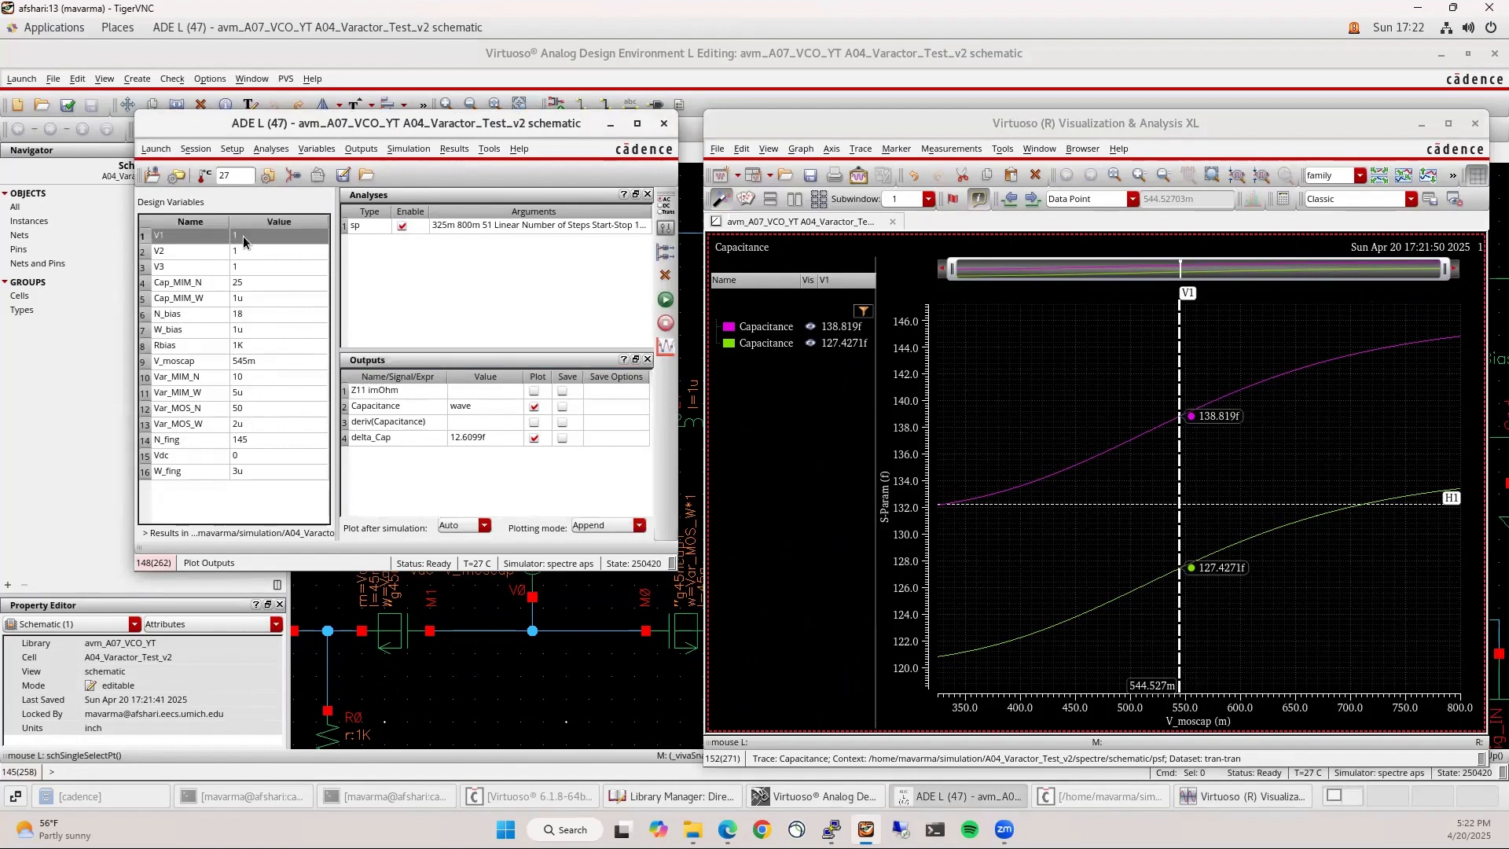
left_click(241, 253)
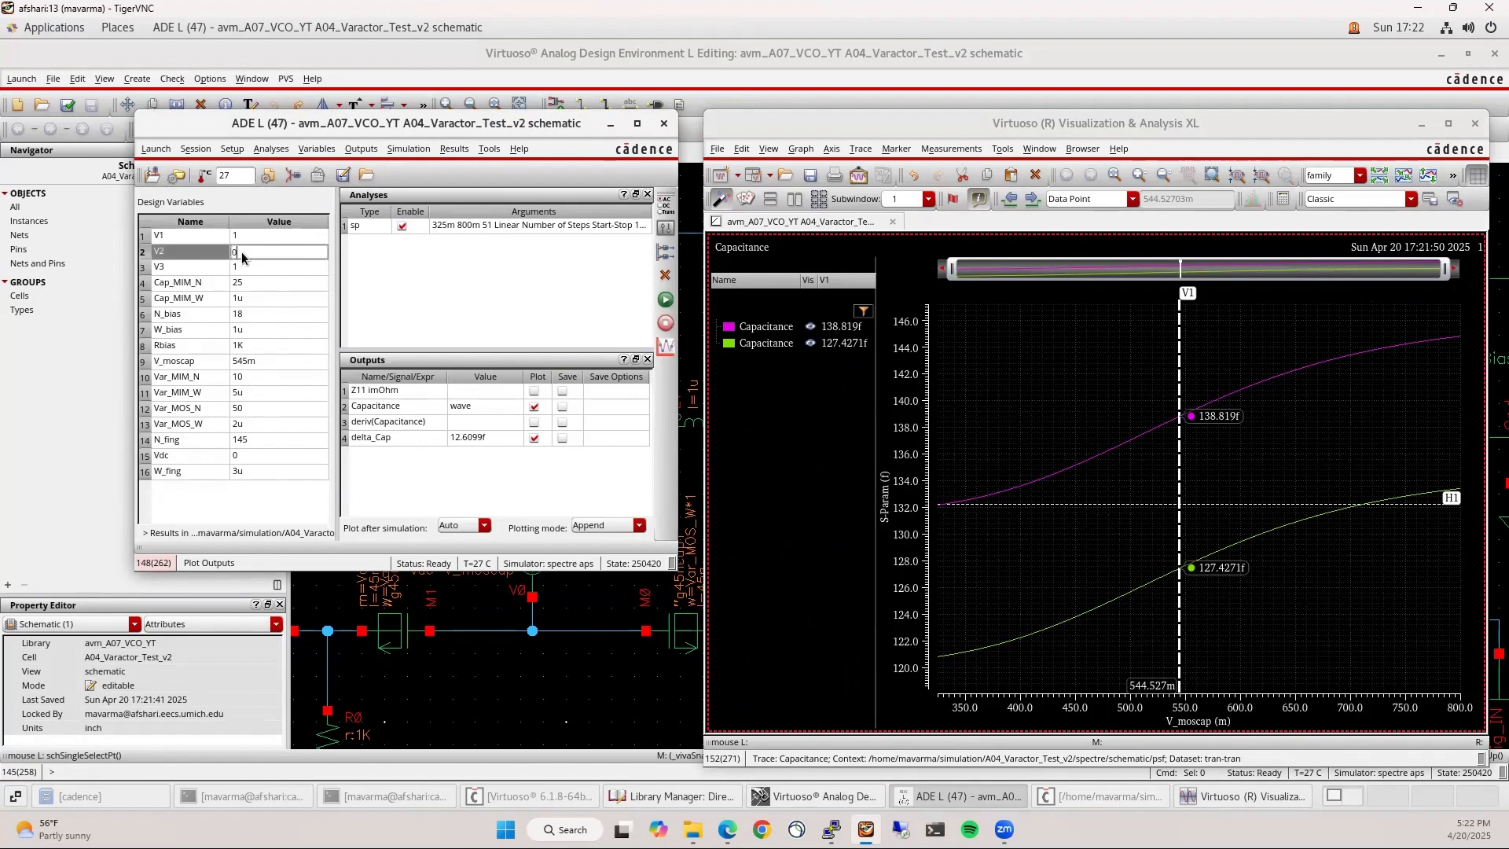
type("0")
key("Return")
left_click(665, 299)
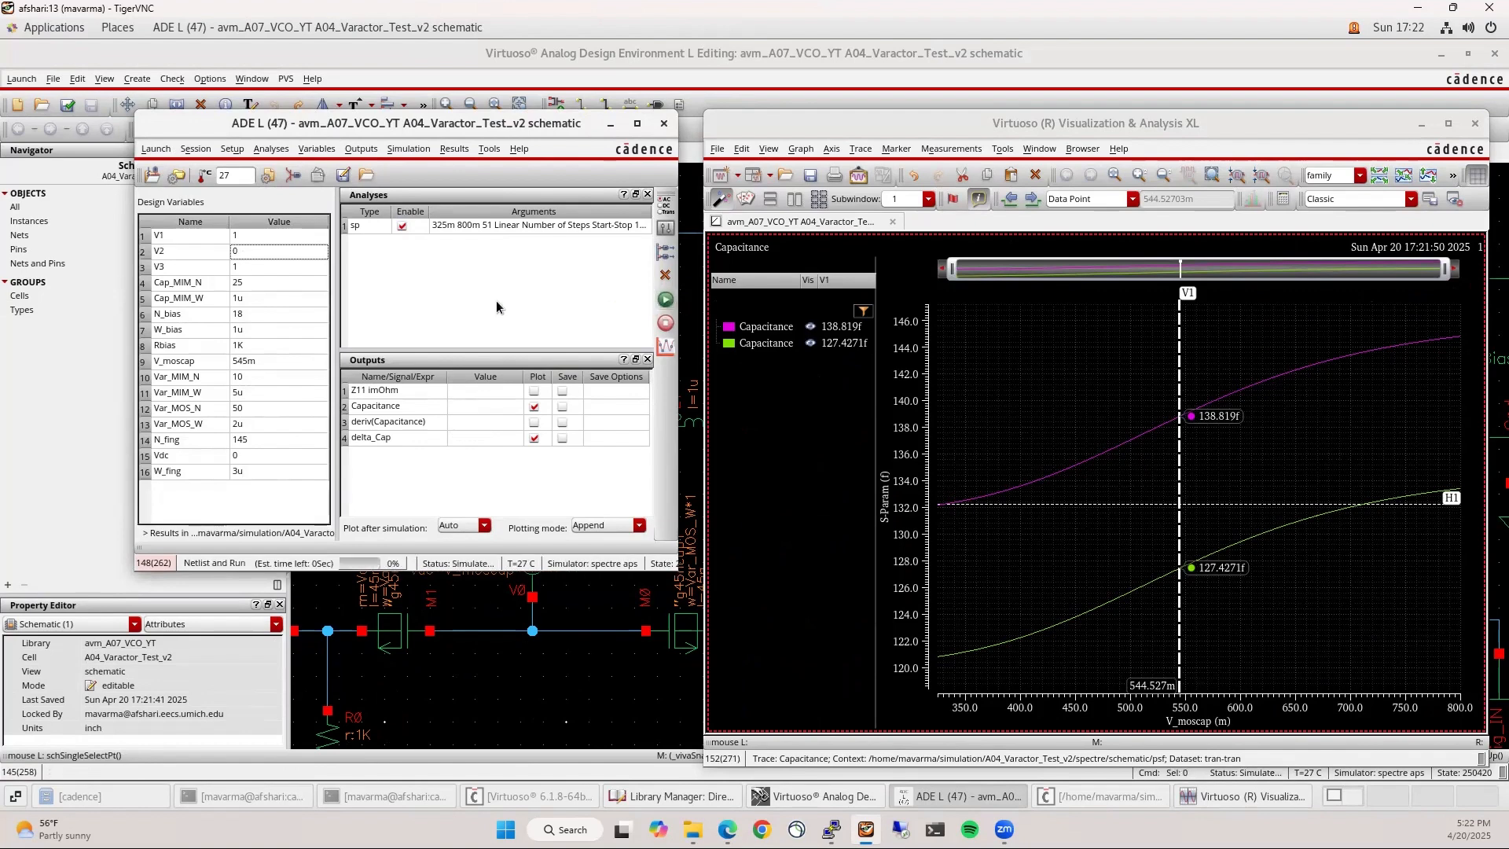
Set V1 to 0 and run again with V1 and V2 at 0
left_click(268, 239)
type("0")
key("Return")
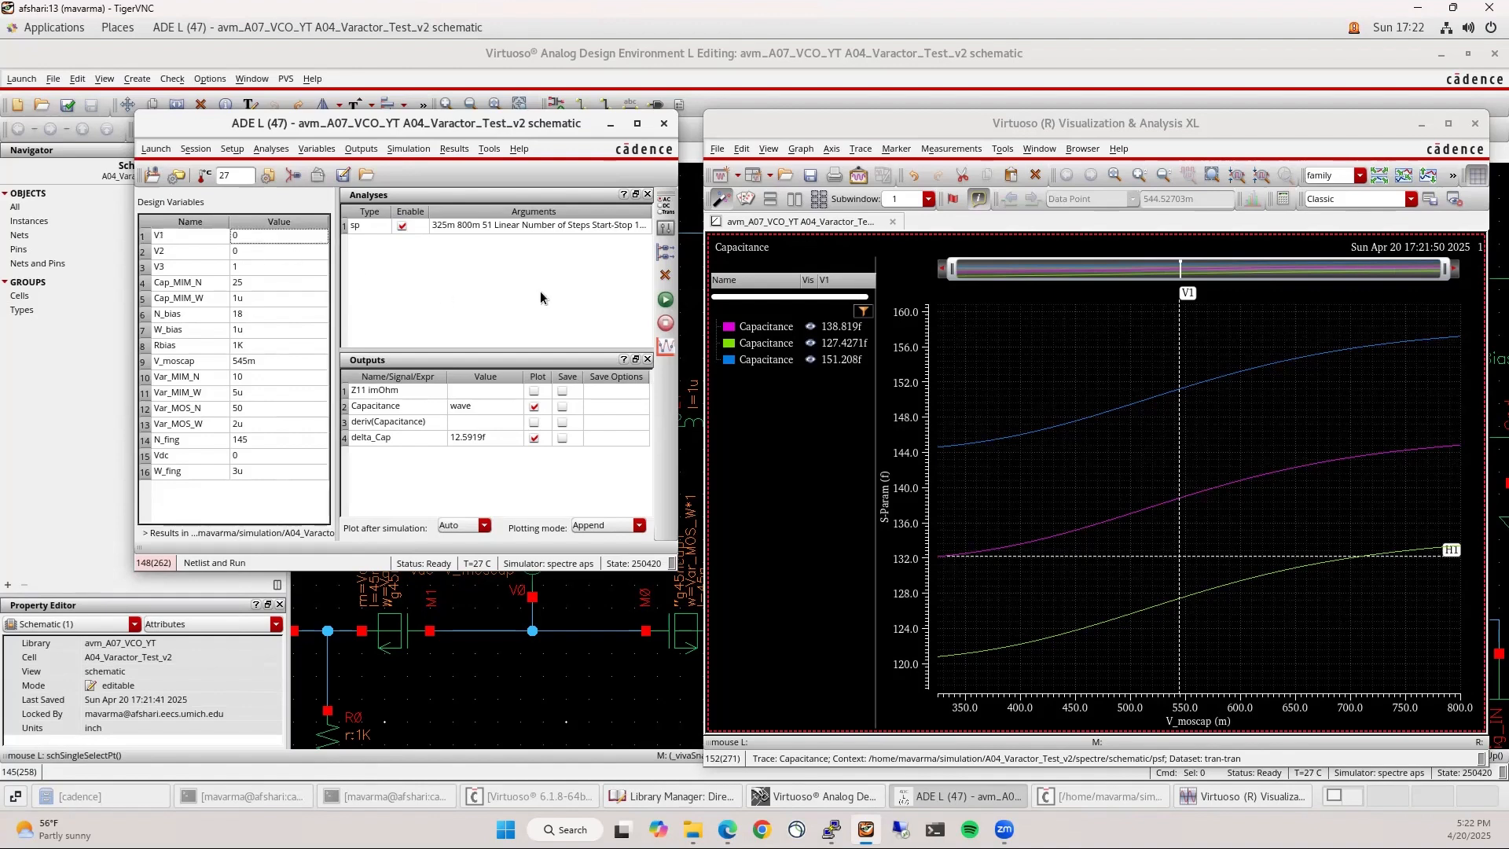
left_click(665, 300)
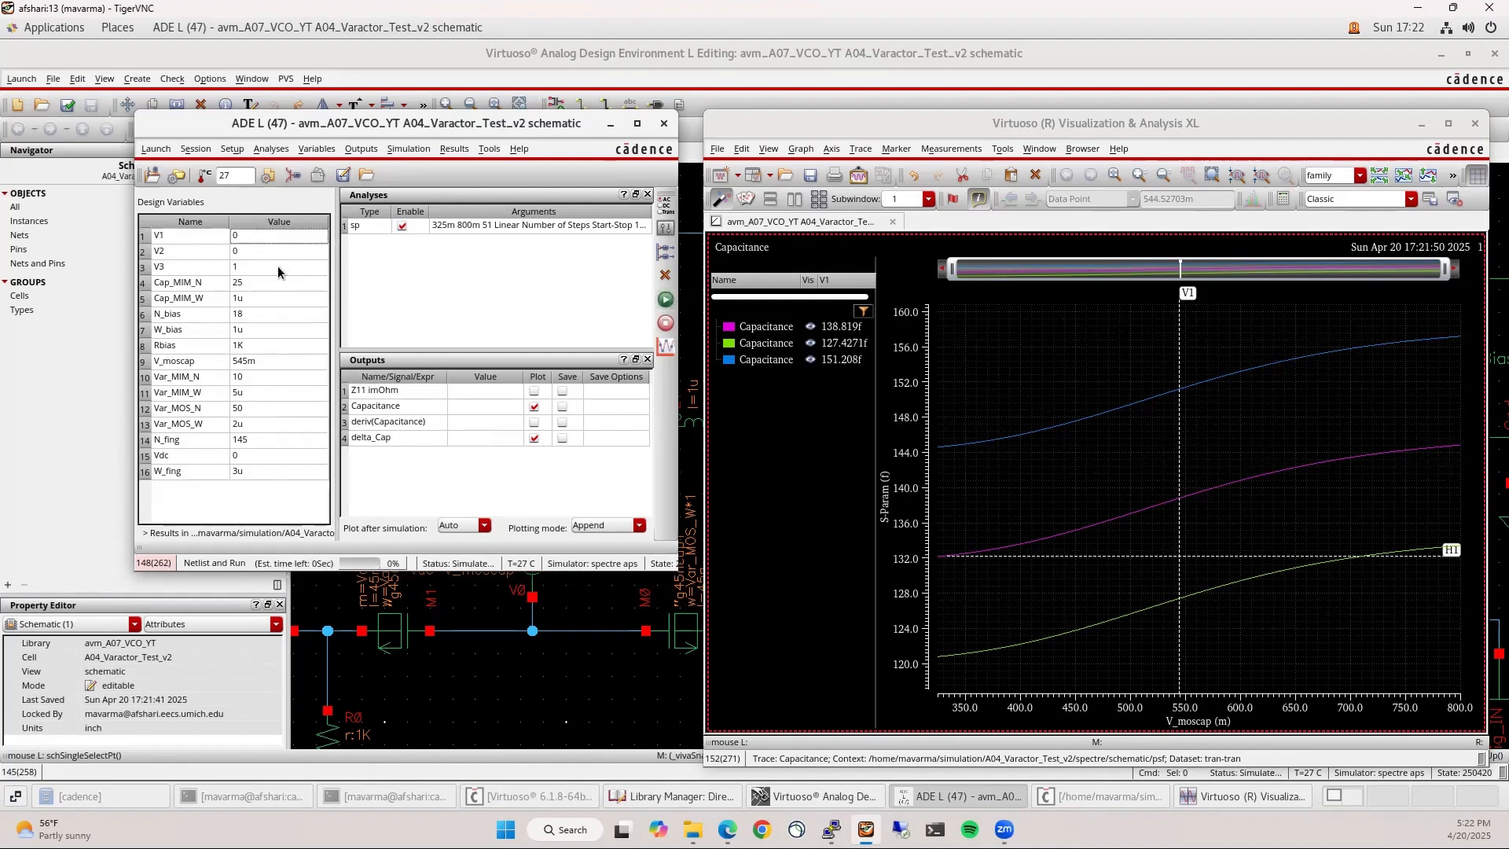
Set V3 to 0, V1 and V2 to 1, and run the simulation
left_click(278, 268)
type("0")
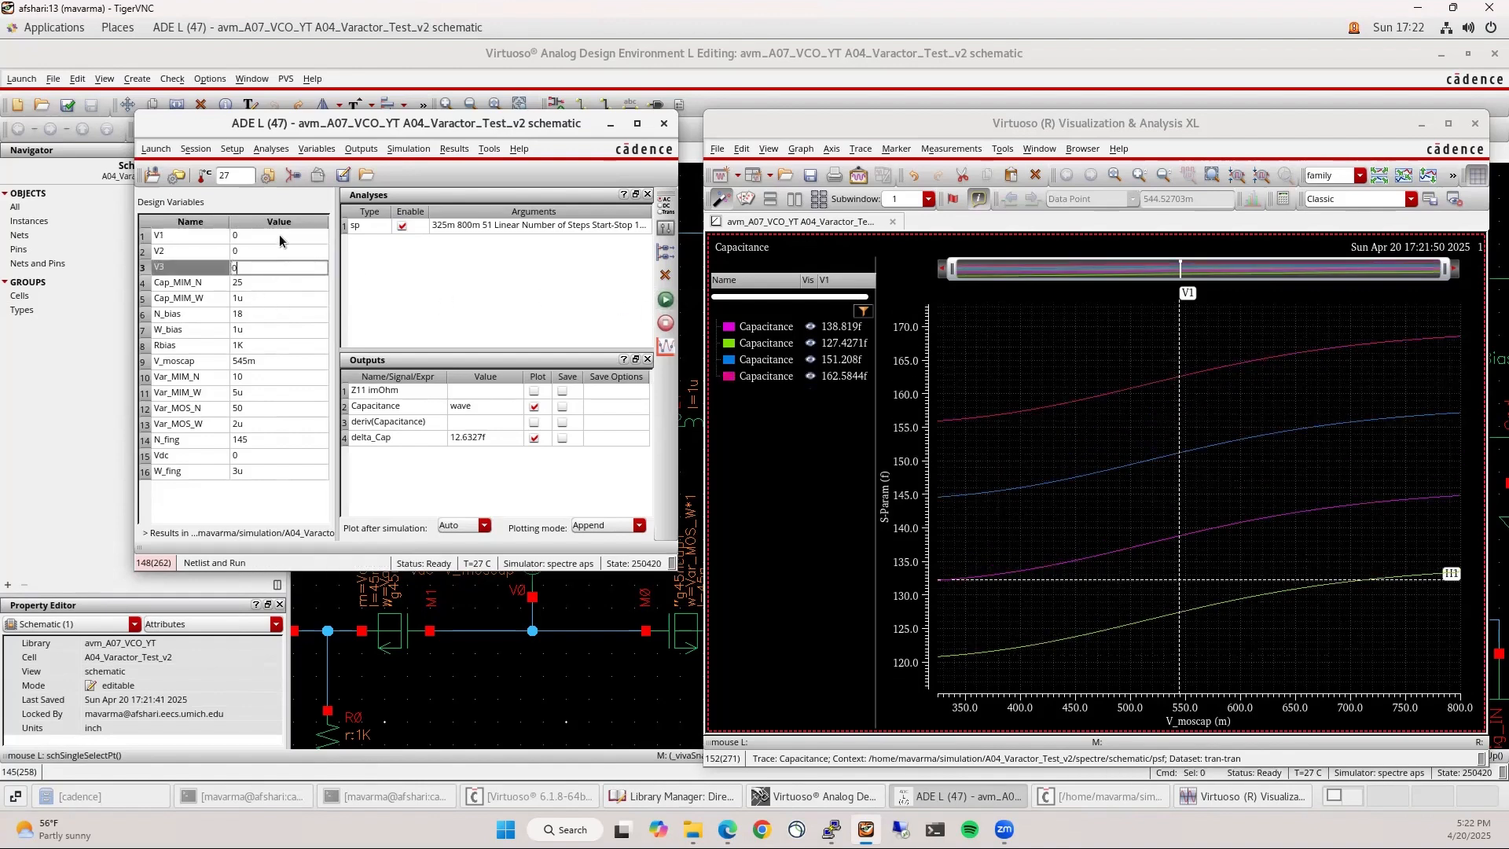
left_click(280, 237)
type("1")
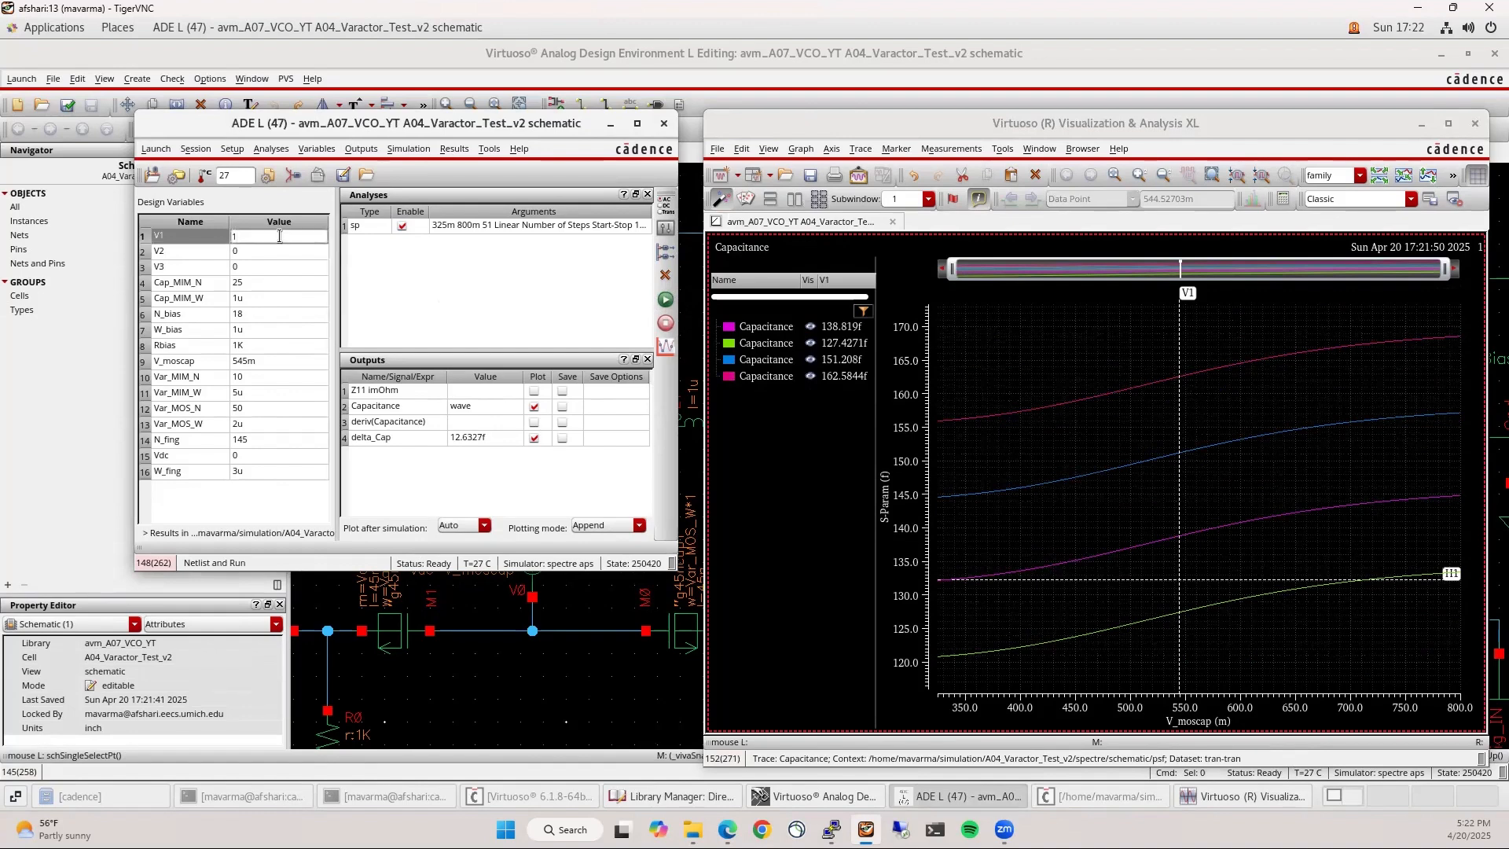
left_click(277, 251)
type("1")
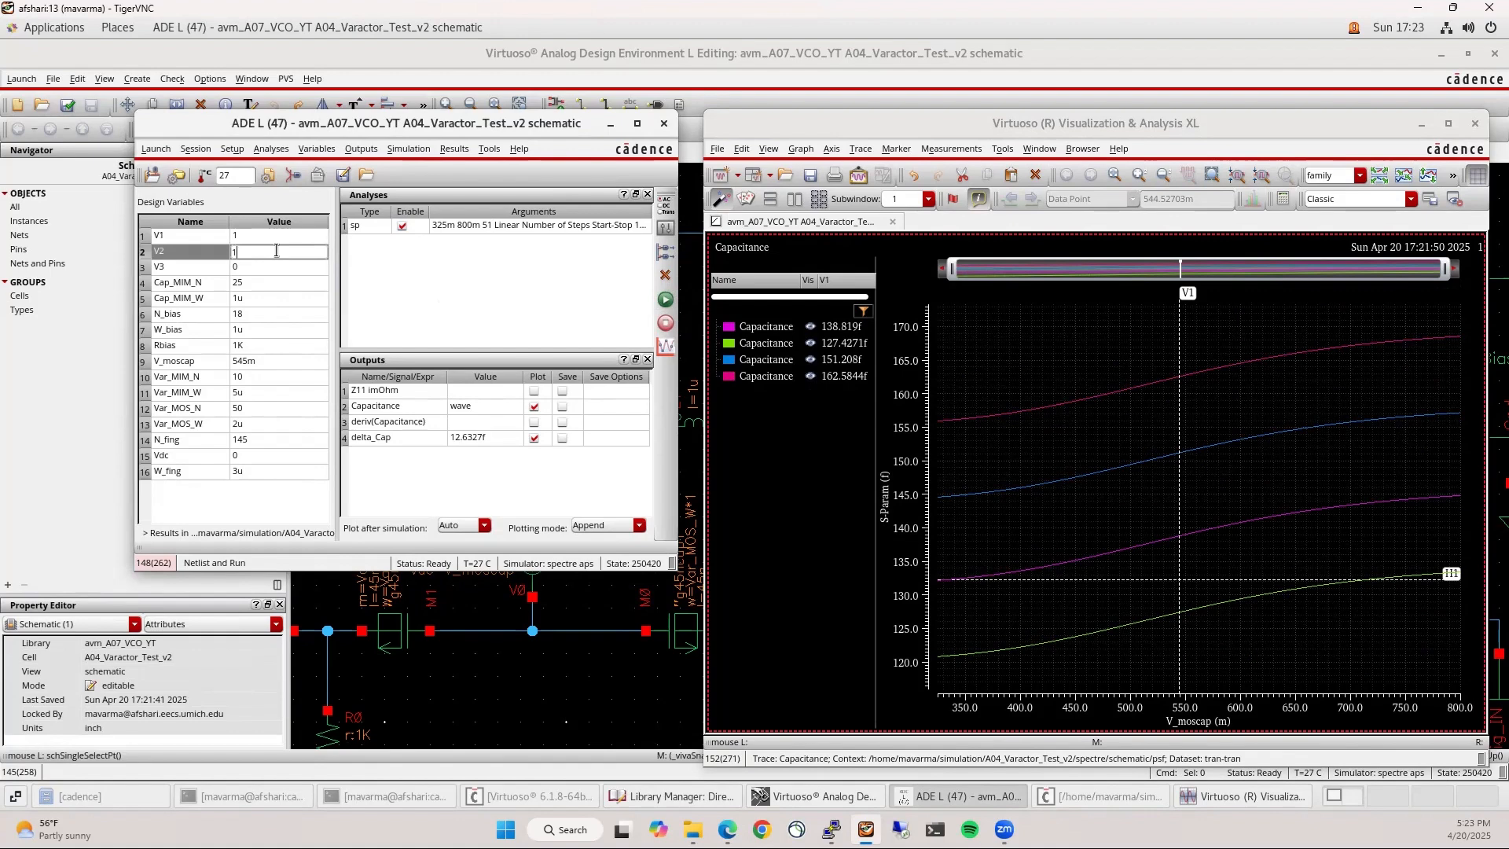
left_click(472, 287)
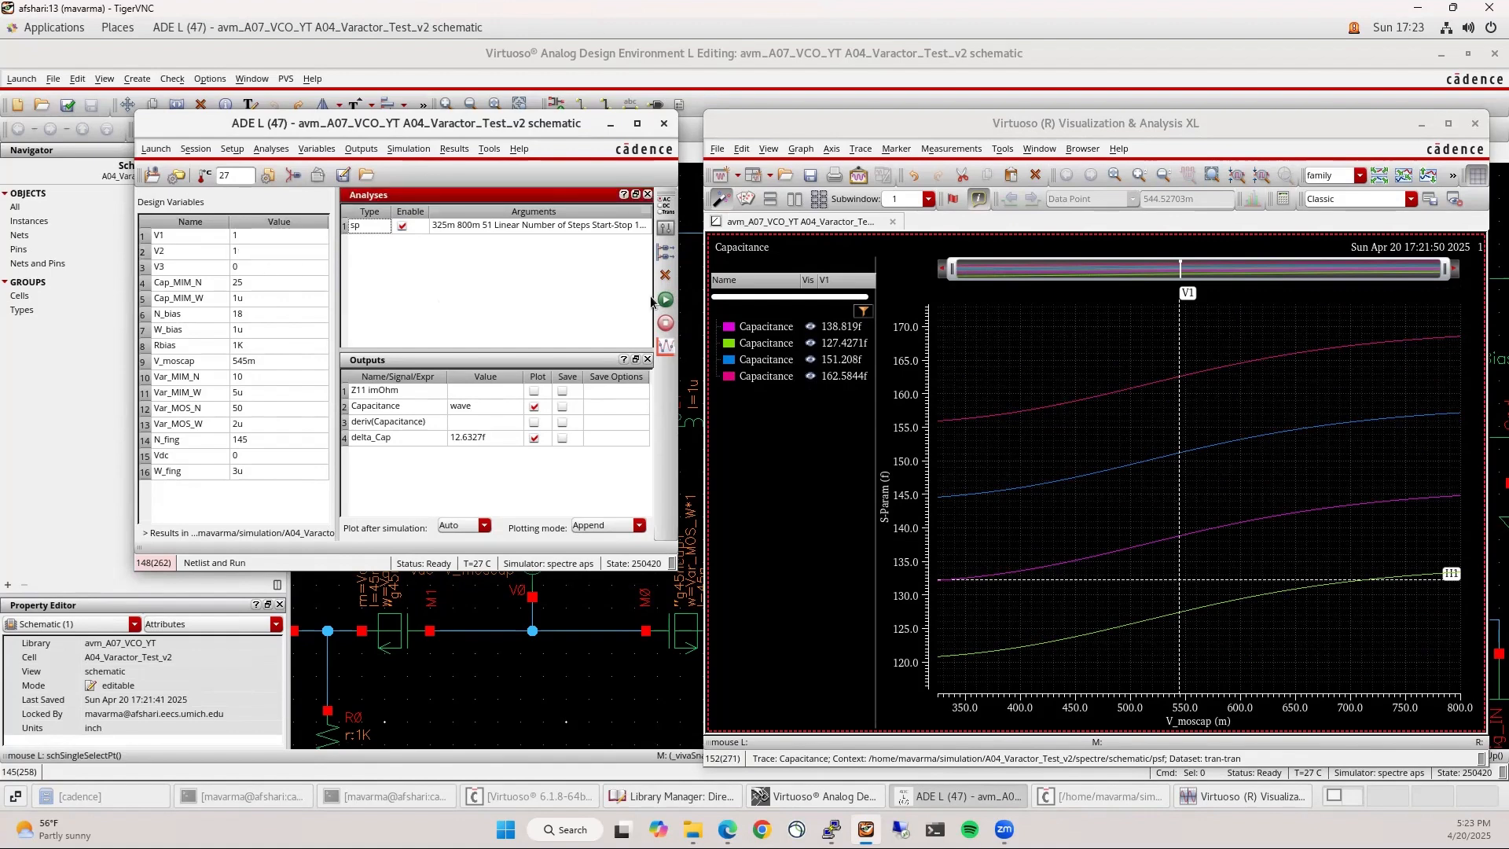
left_click(665, 299)
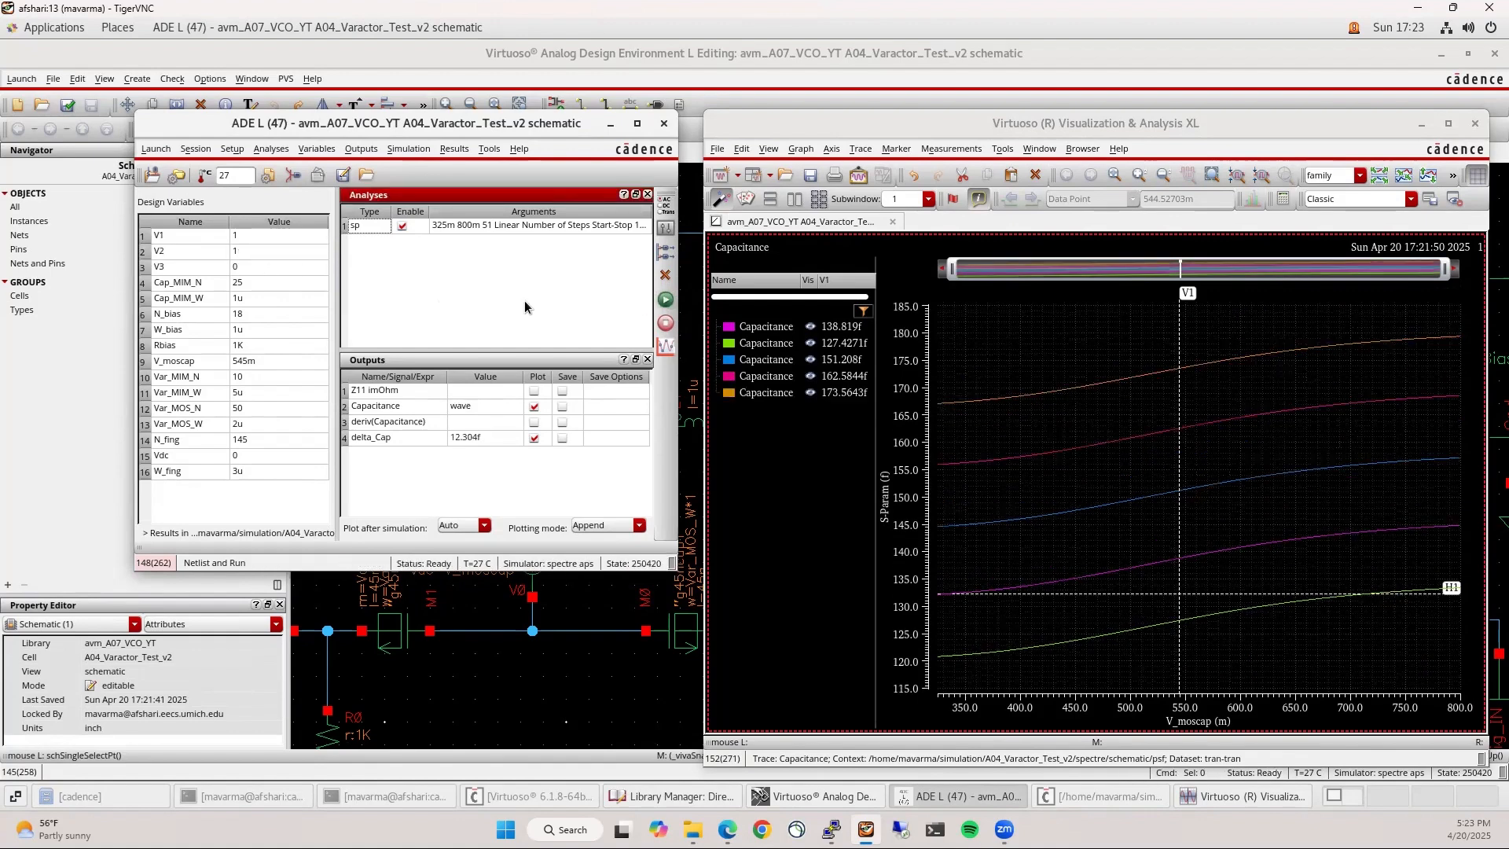
Set V1 to 0 and simulate with only V2 at 1
left_click(272, 236)
type("0")
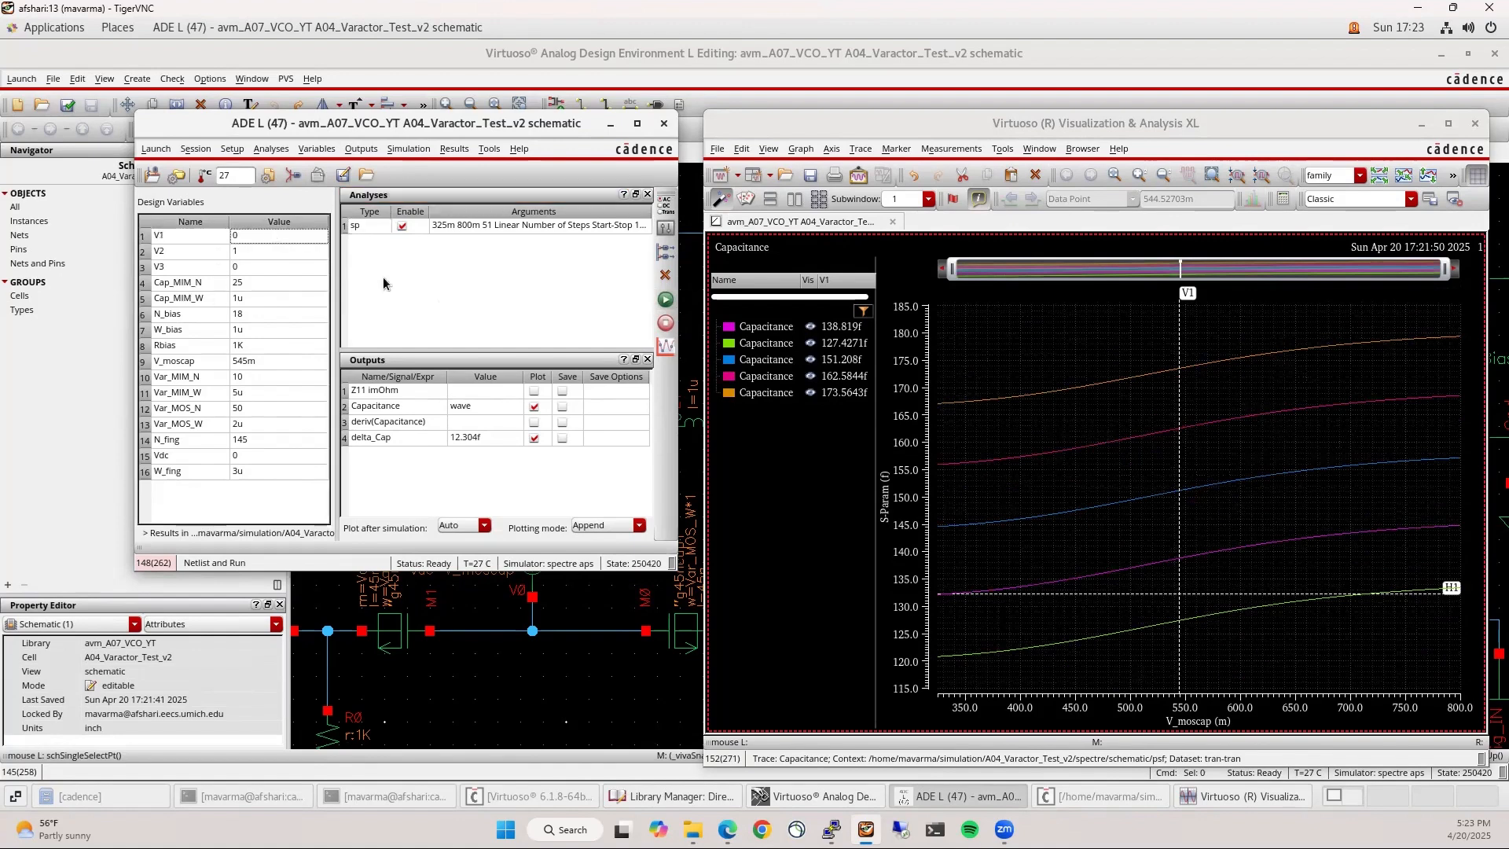
left_click(552, 321)
left_click(665, 300)
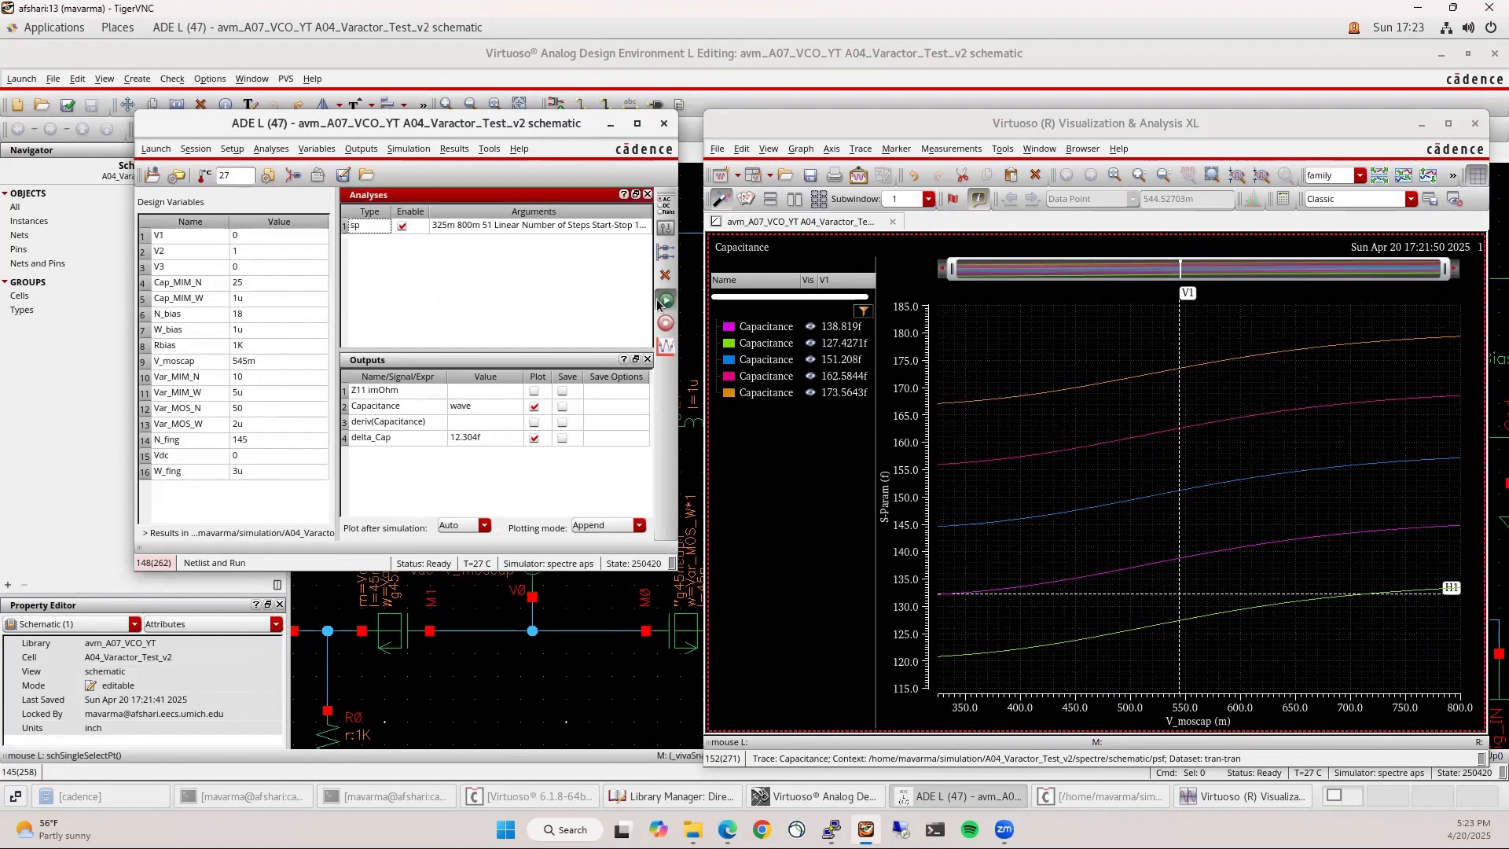
Set V2 to 0 and V1 to 1, then simulate with only V1 on
left_click(281, 255)
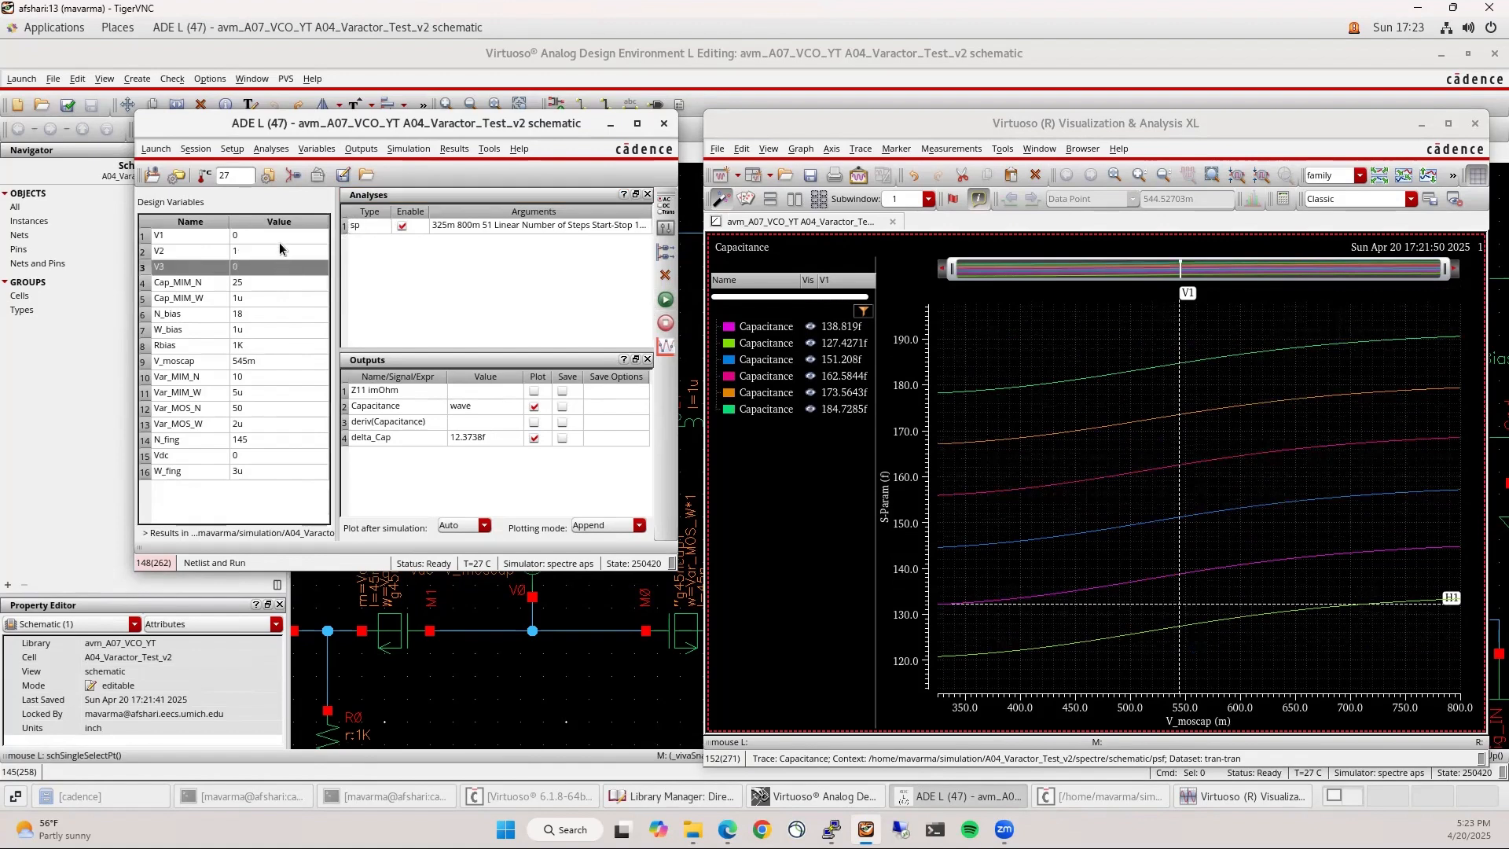
left_click(279, 253)
left_click(279, 242)
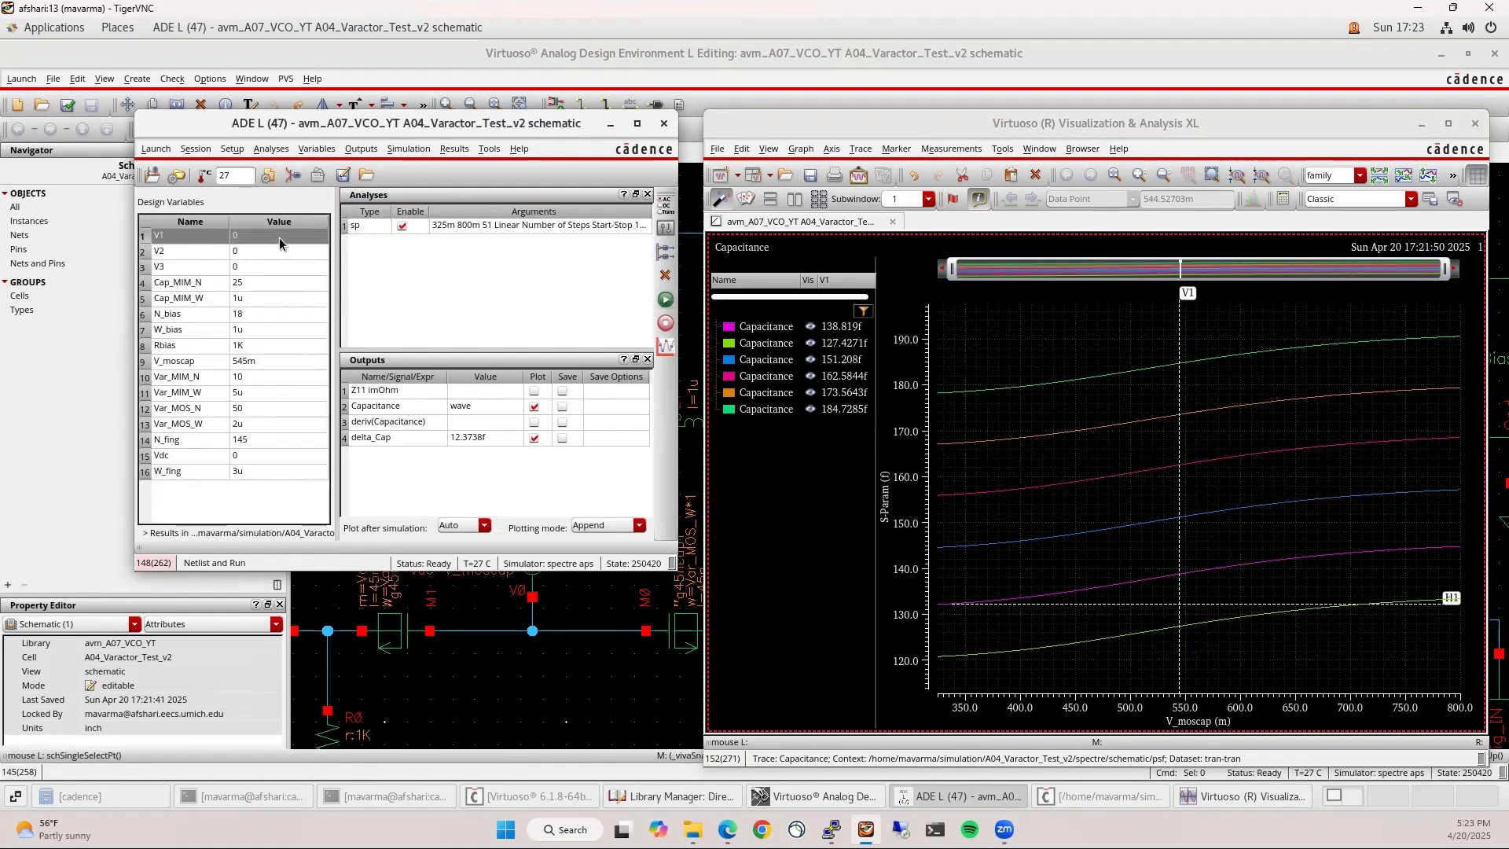
left_click(279, 239)
type("1")
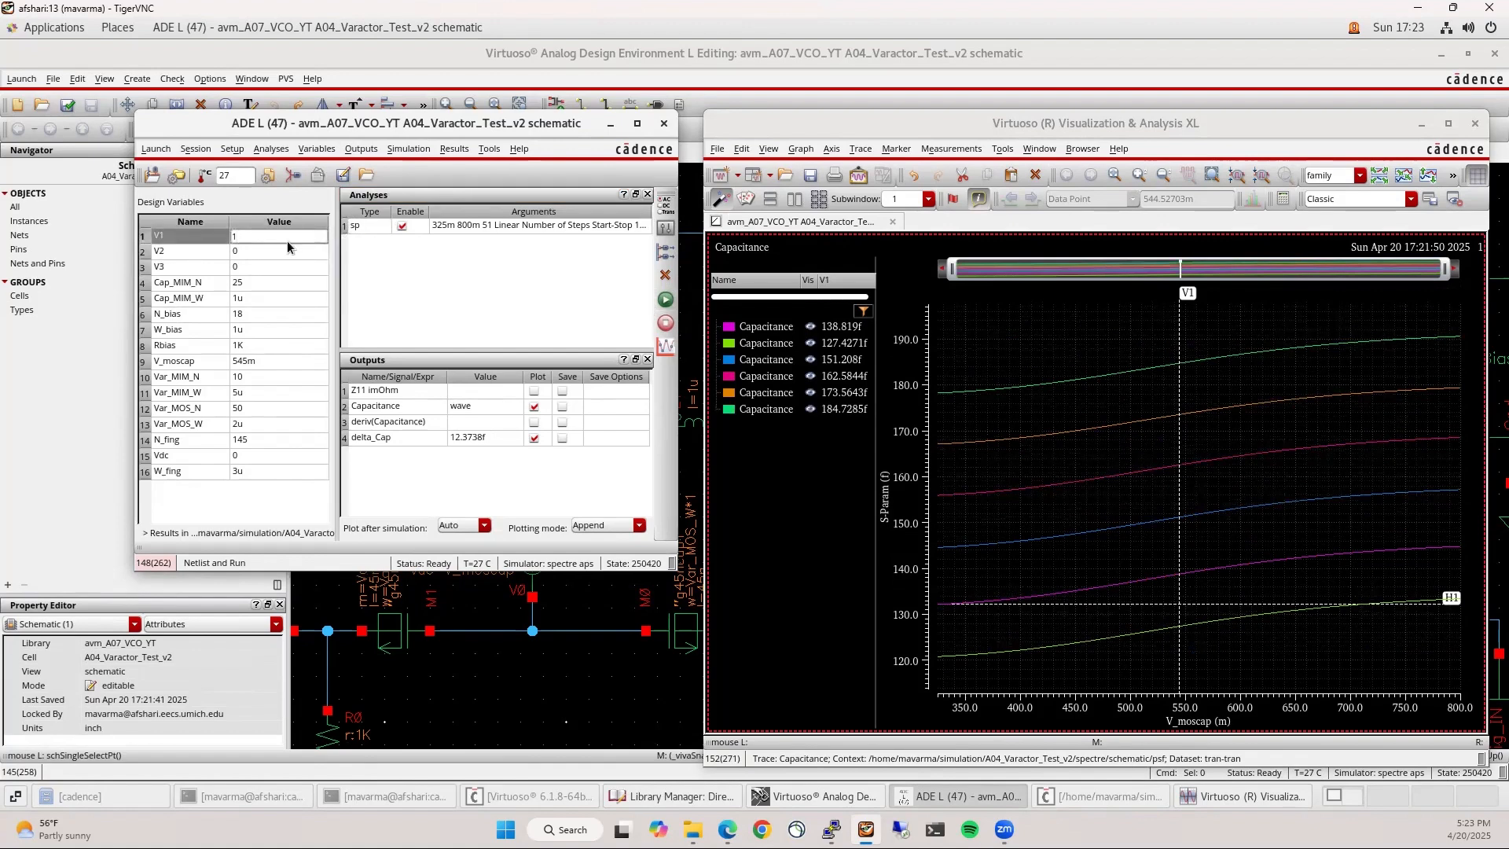
key("Return")
left_click(665, 299)
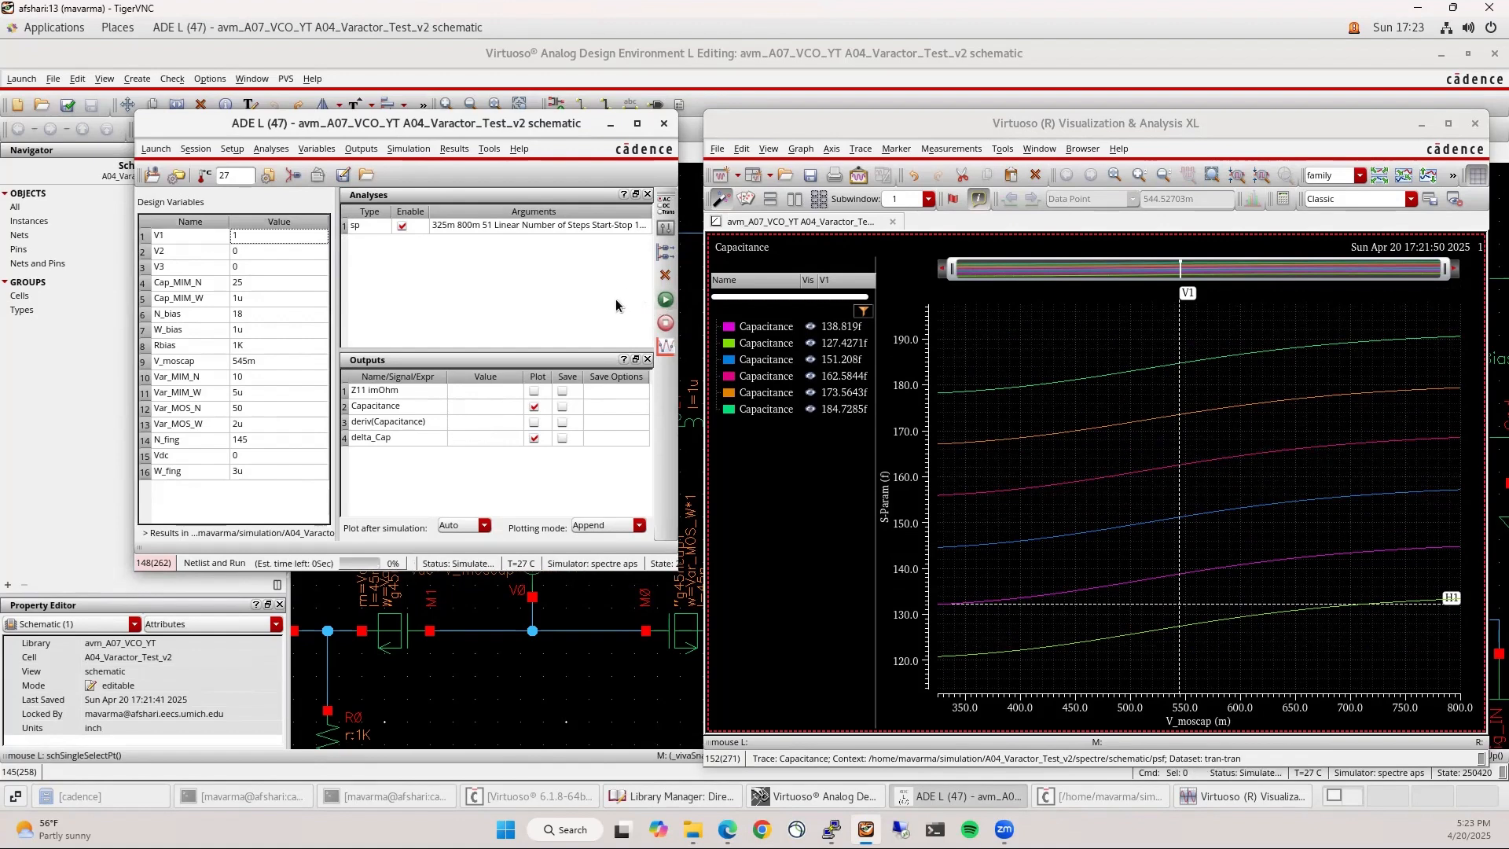
Set V1 back to 0, rerun, and add a horizontal marker near 203 fF
double_click(255, 250)
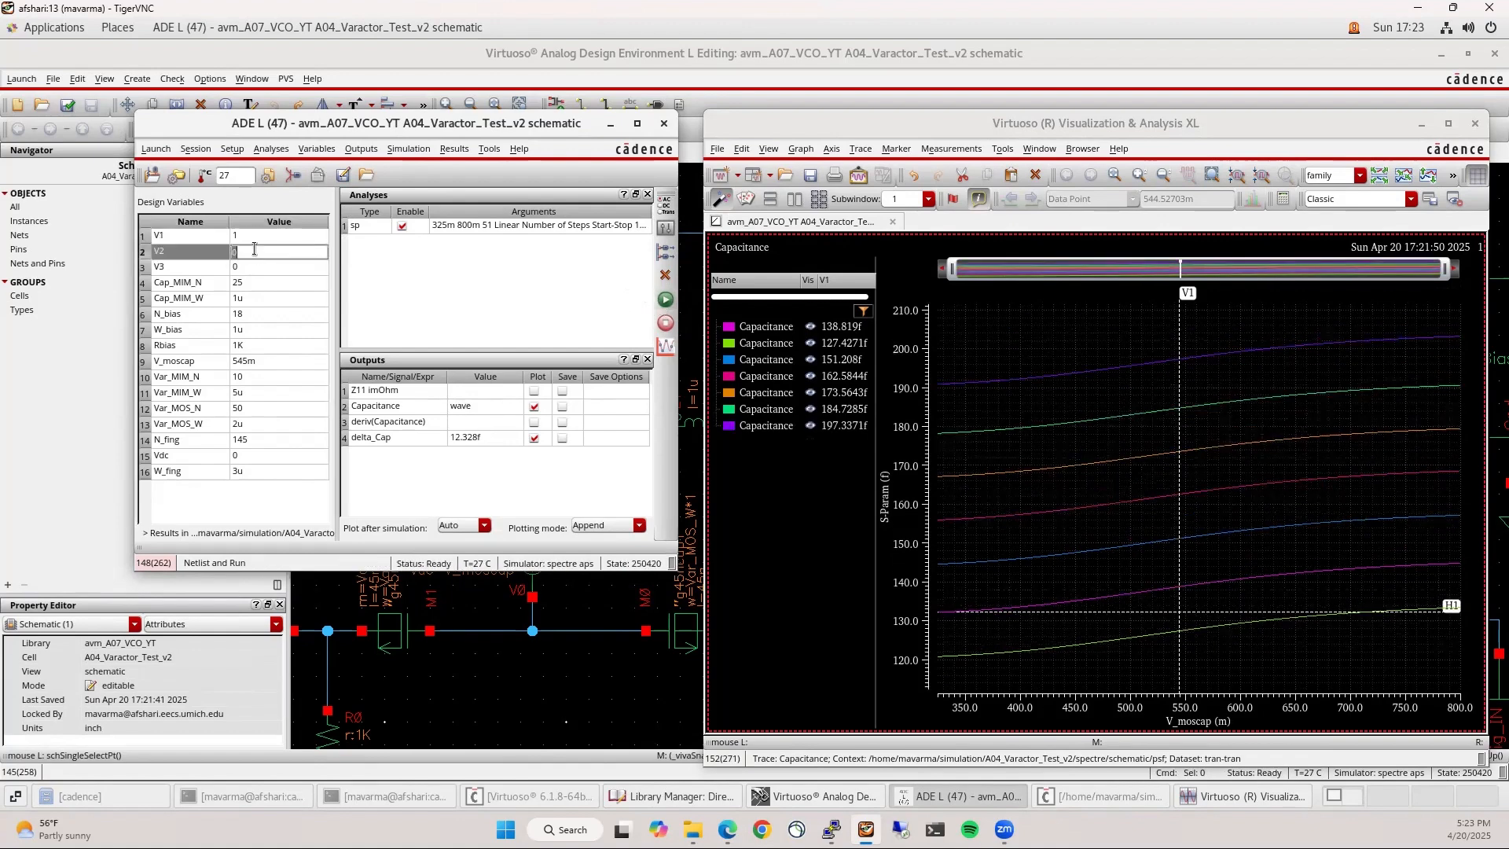
double_click(253, 235)
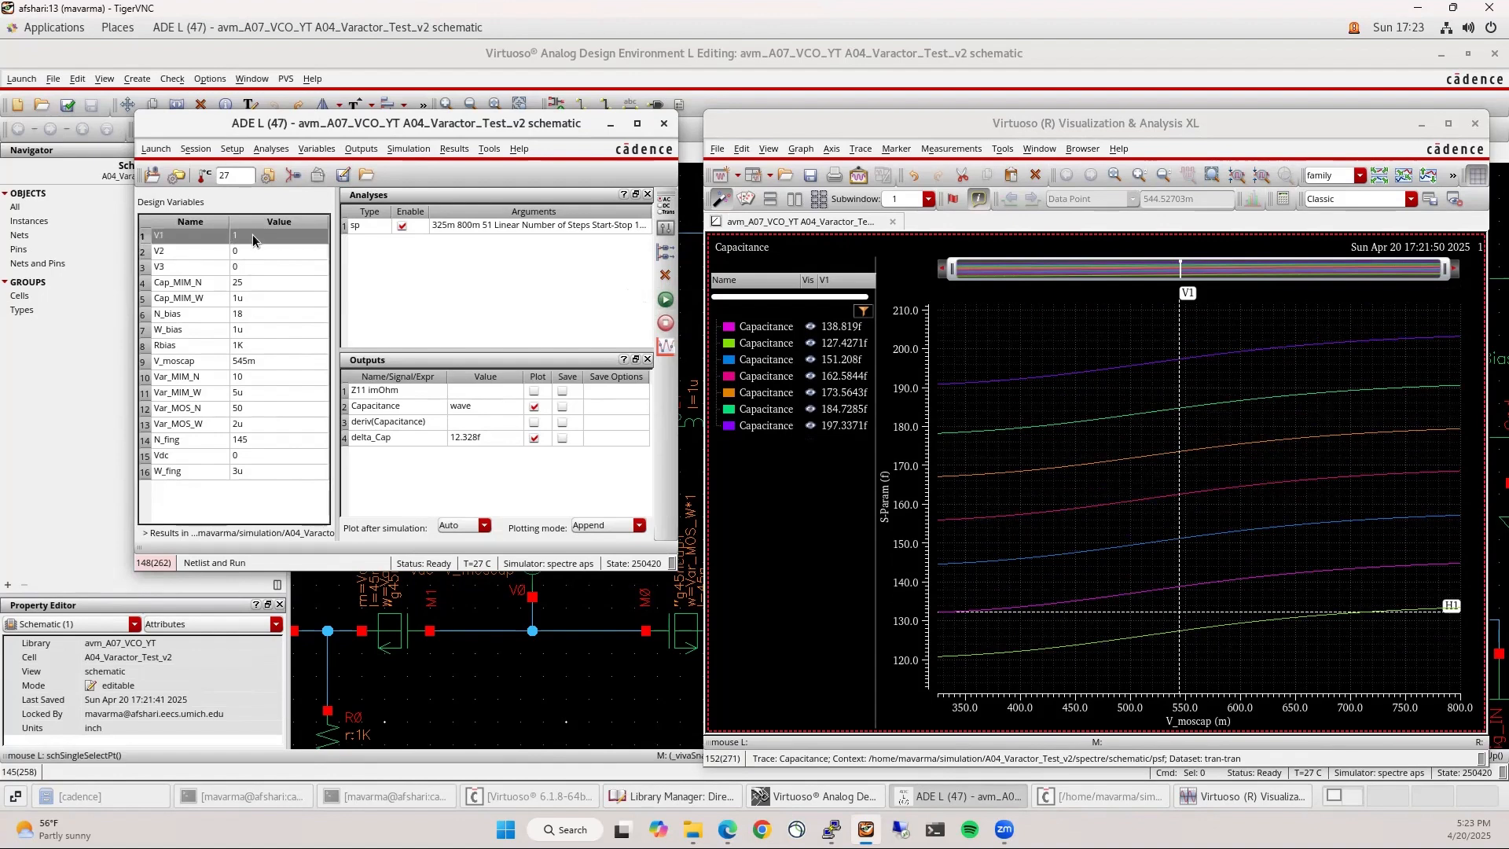
key("Return")
left_click(518, 285)
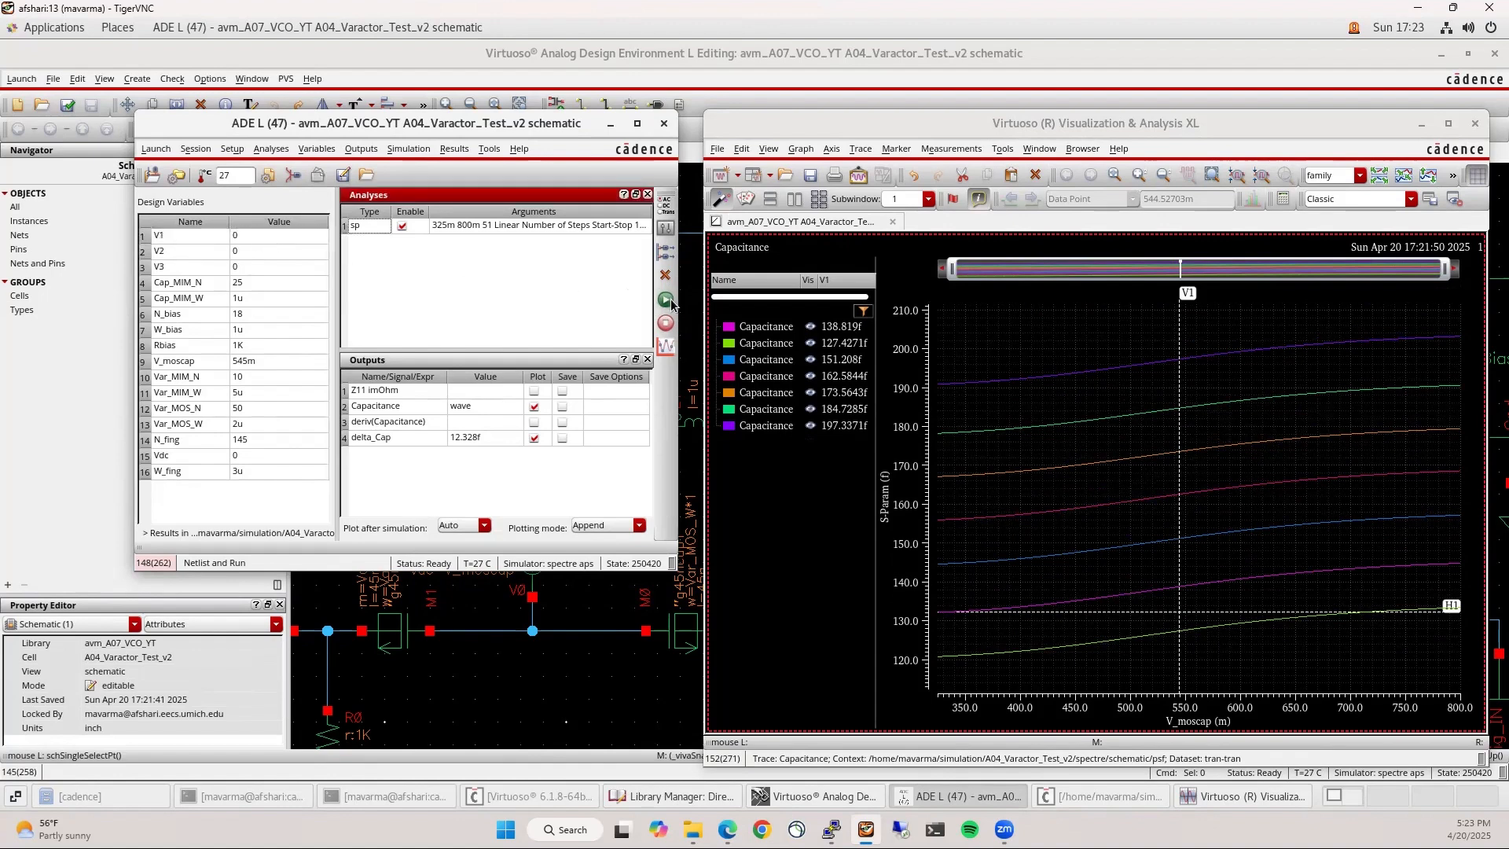
left_click(666, 300)
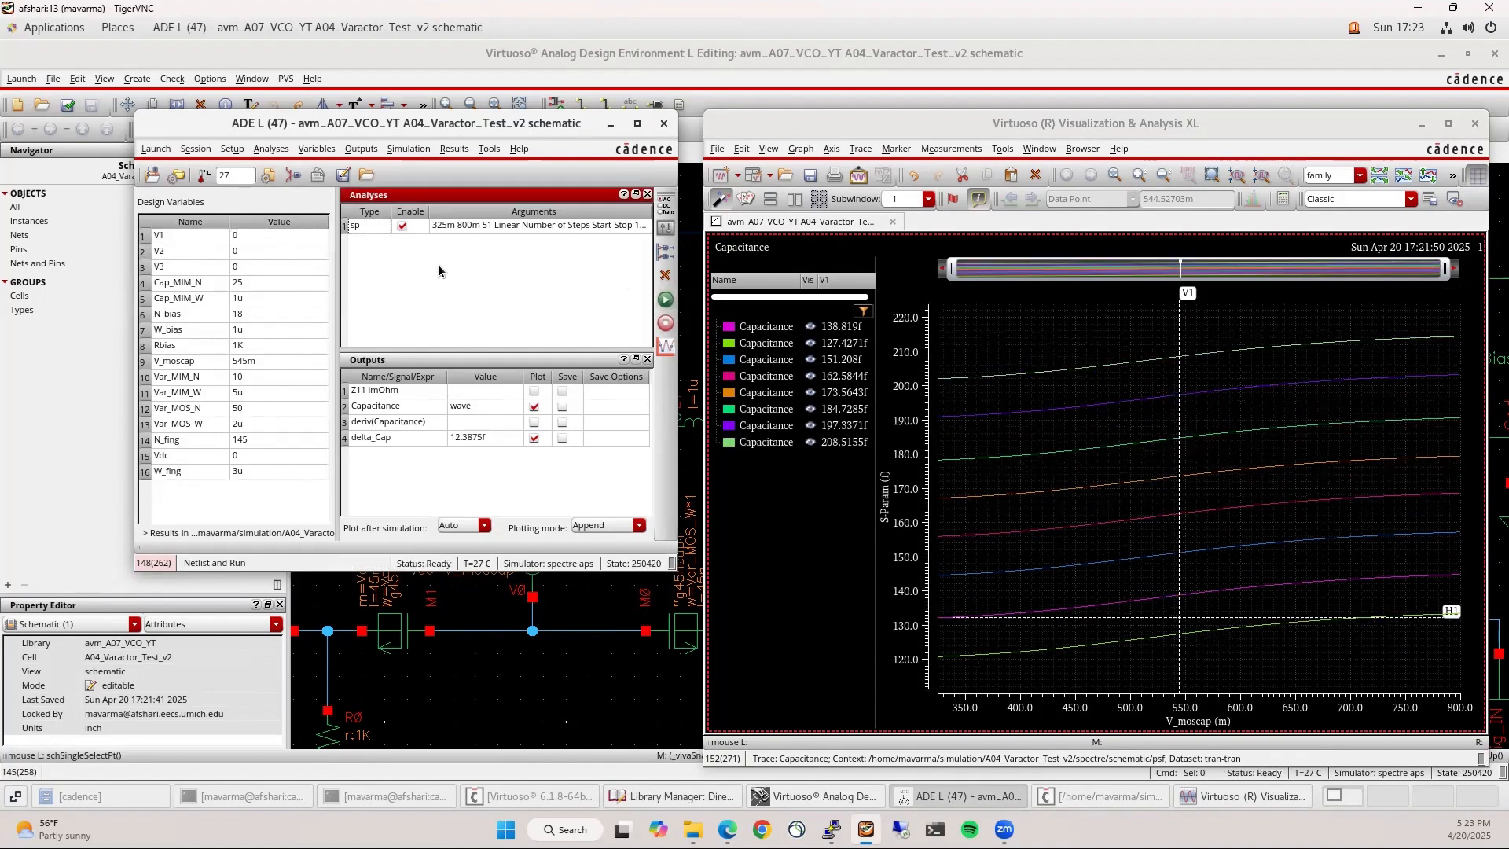
left_click(1214, 375)
key("h")
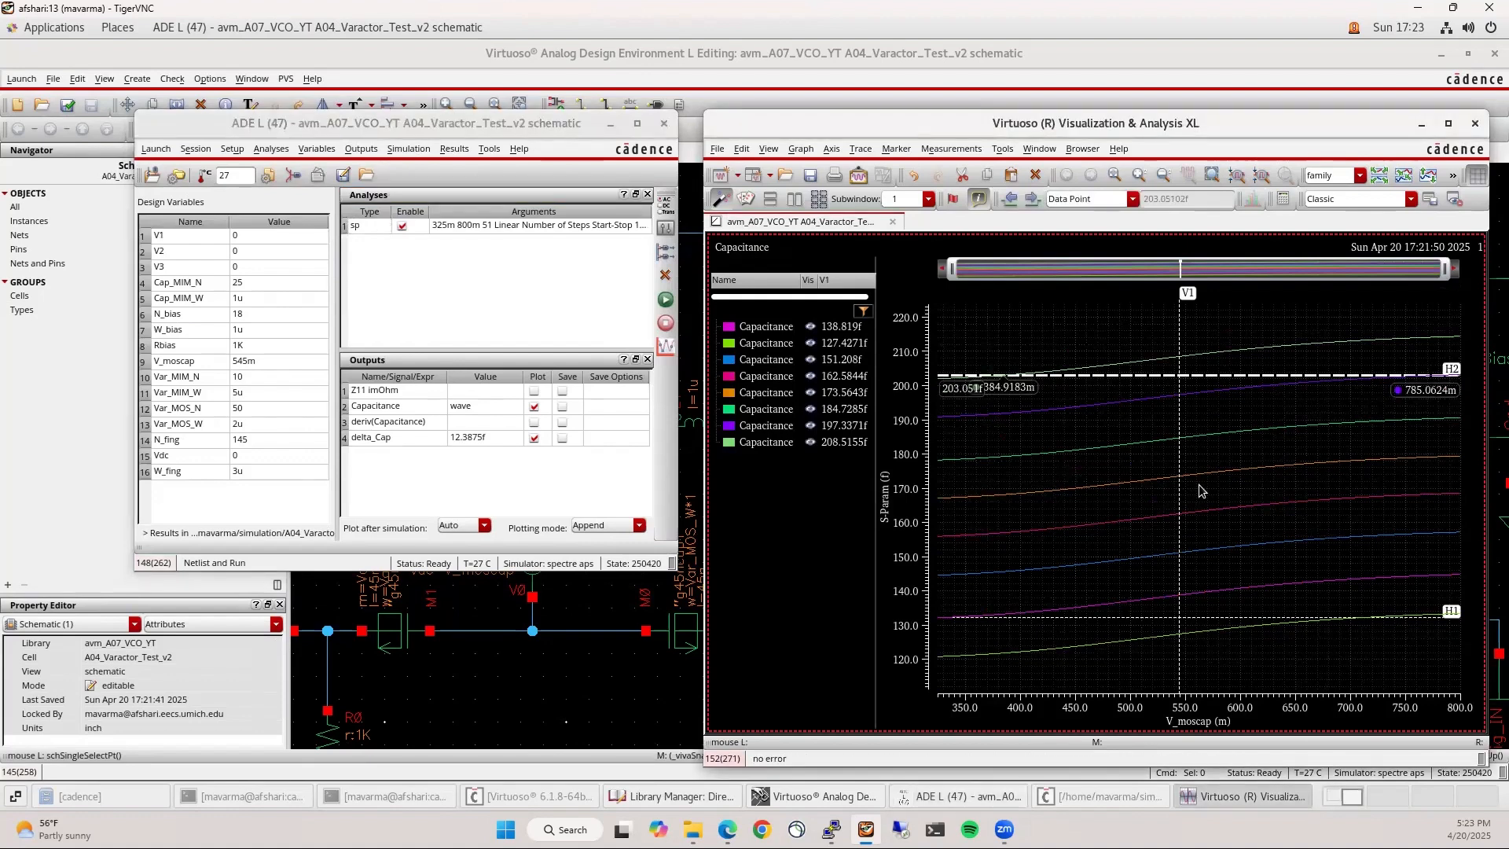
Drag the vertical marker to 800m to read all eight curves, then delete markers H1 and H2
left_click_drag(1180, 525, 1470, 523)
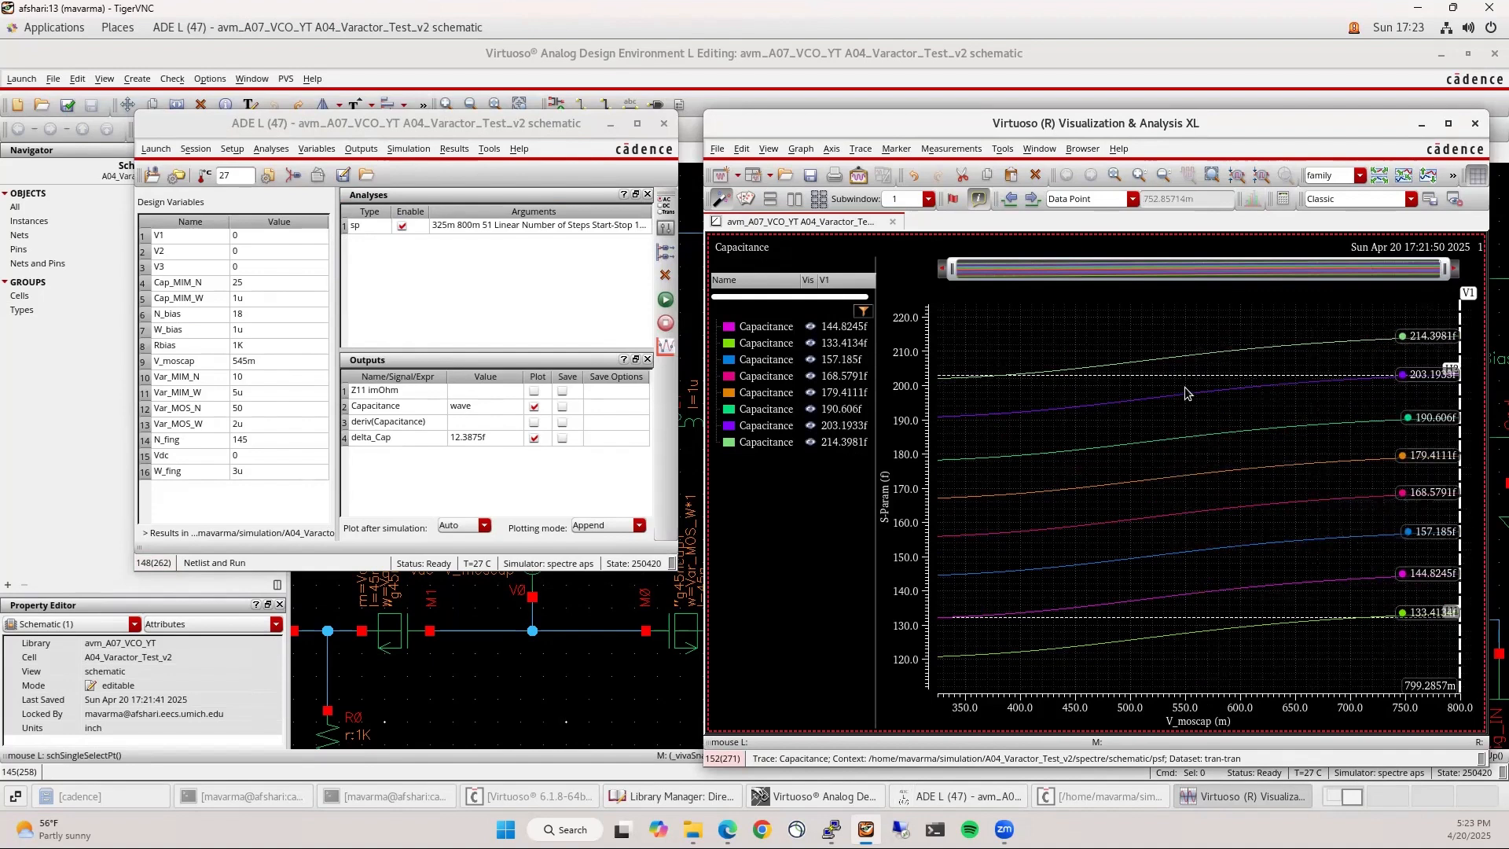
mouse_move(1186, 374)
left_mouse_down()
mouse_move(1200, 498)
mouse_move(1171, 674)
left_mouse_up()
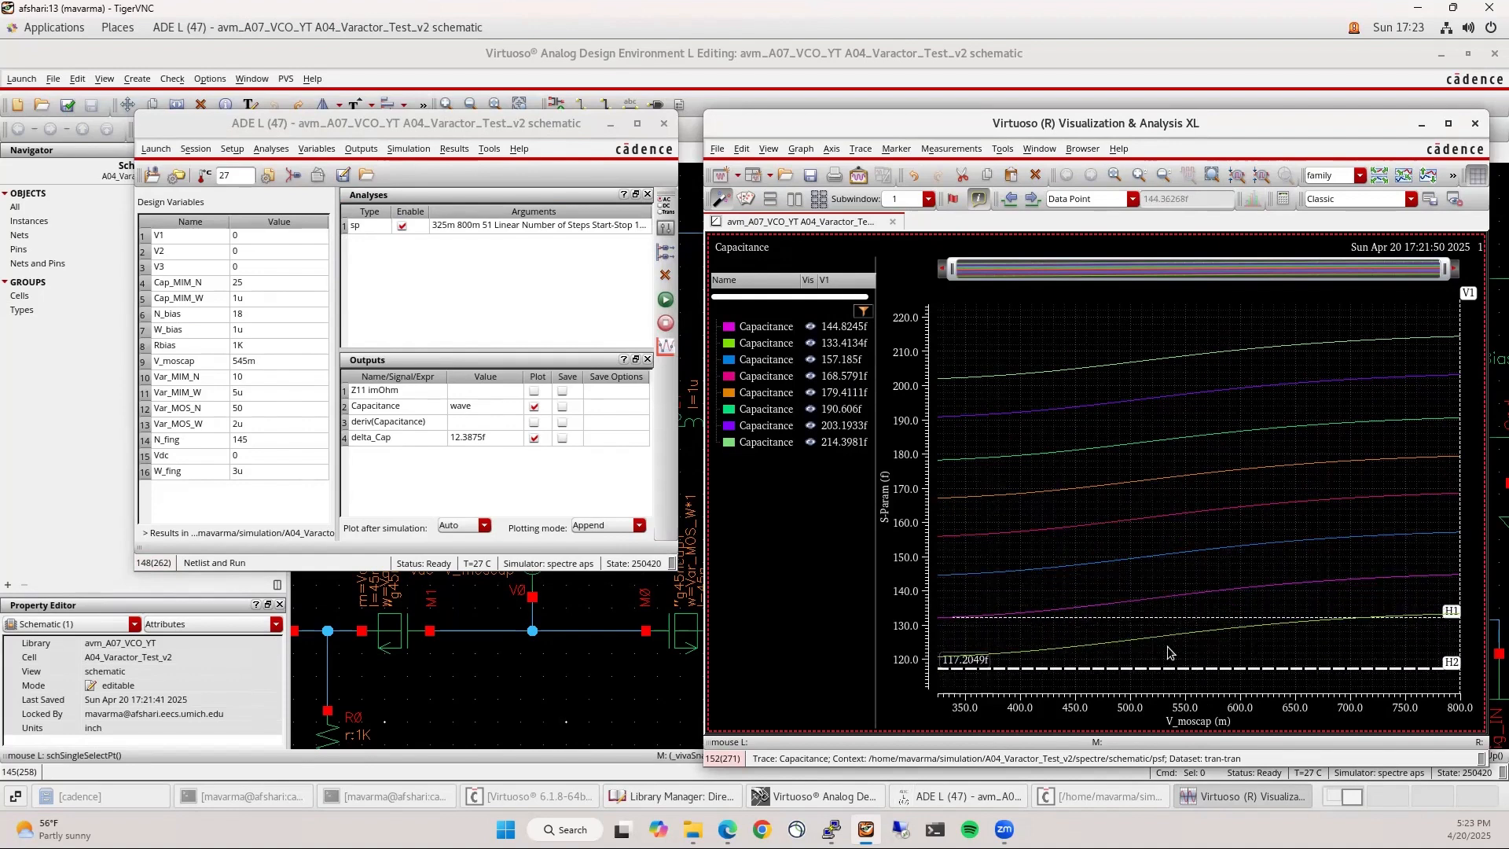
left_click(1172, 617)
key("Delete")
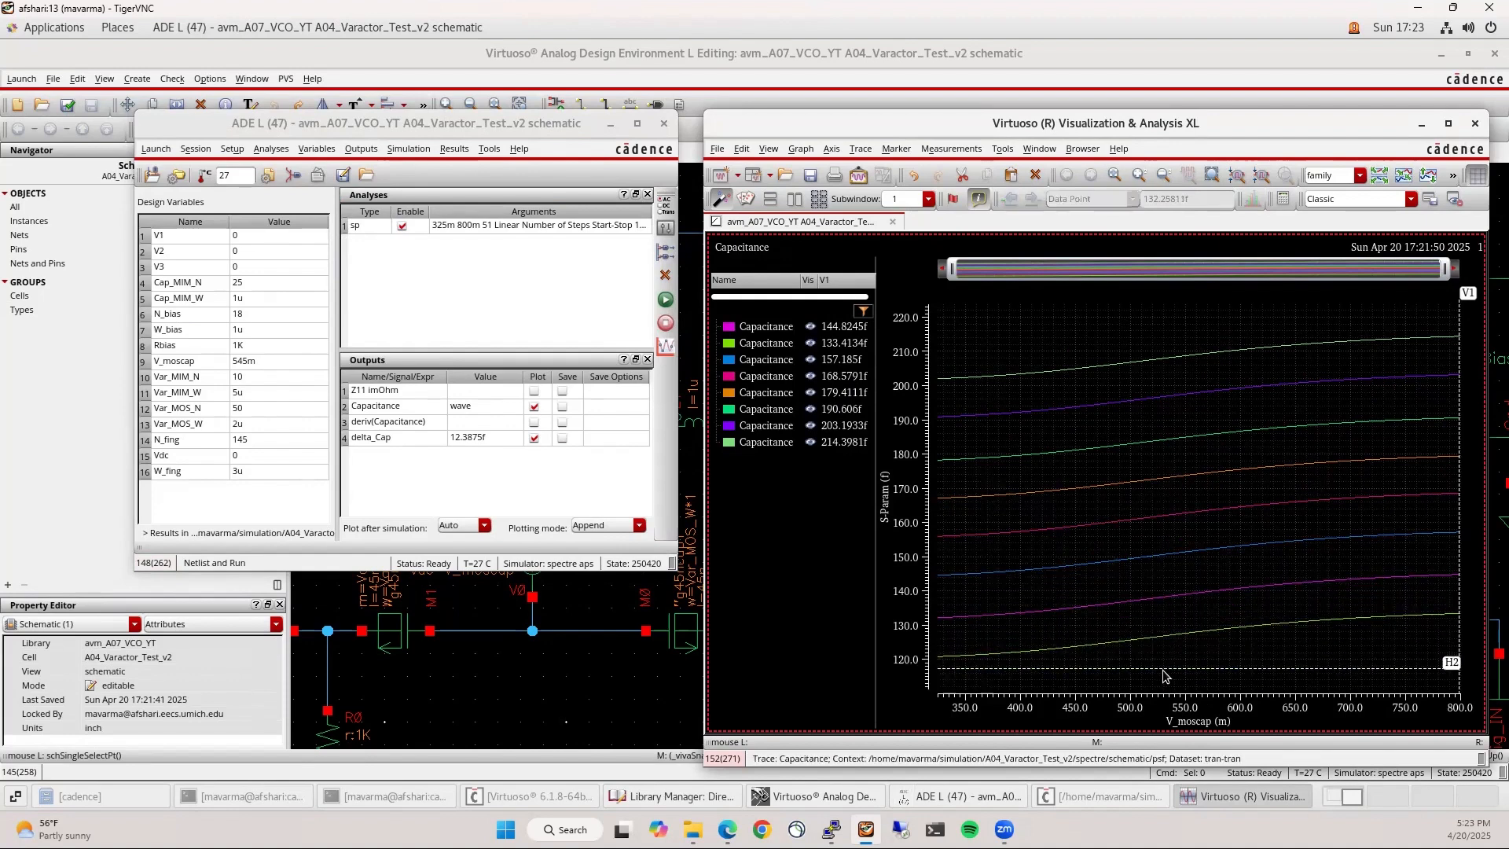
left_click(1165, 667)
key("Delete")
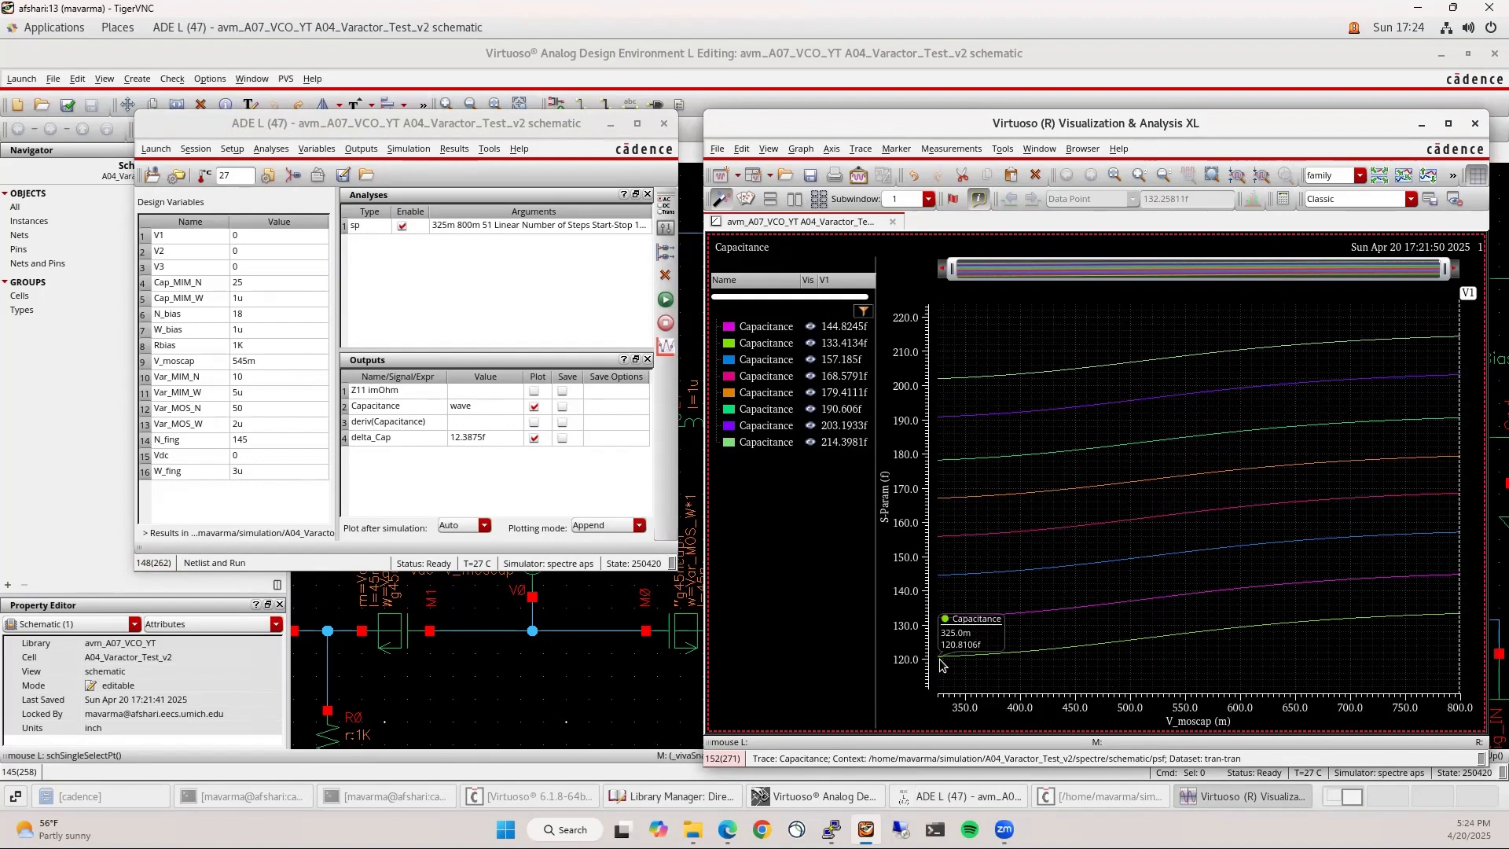
mouse_move(1457, 339)
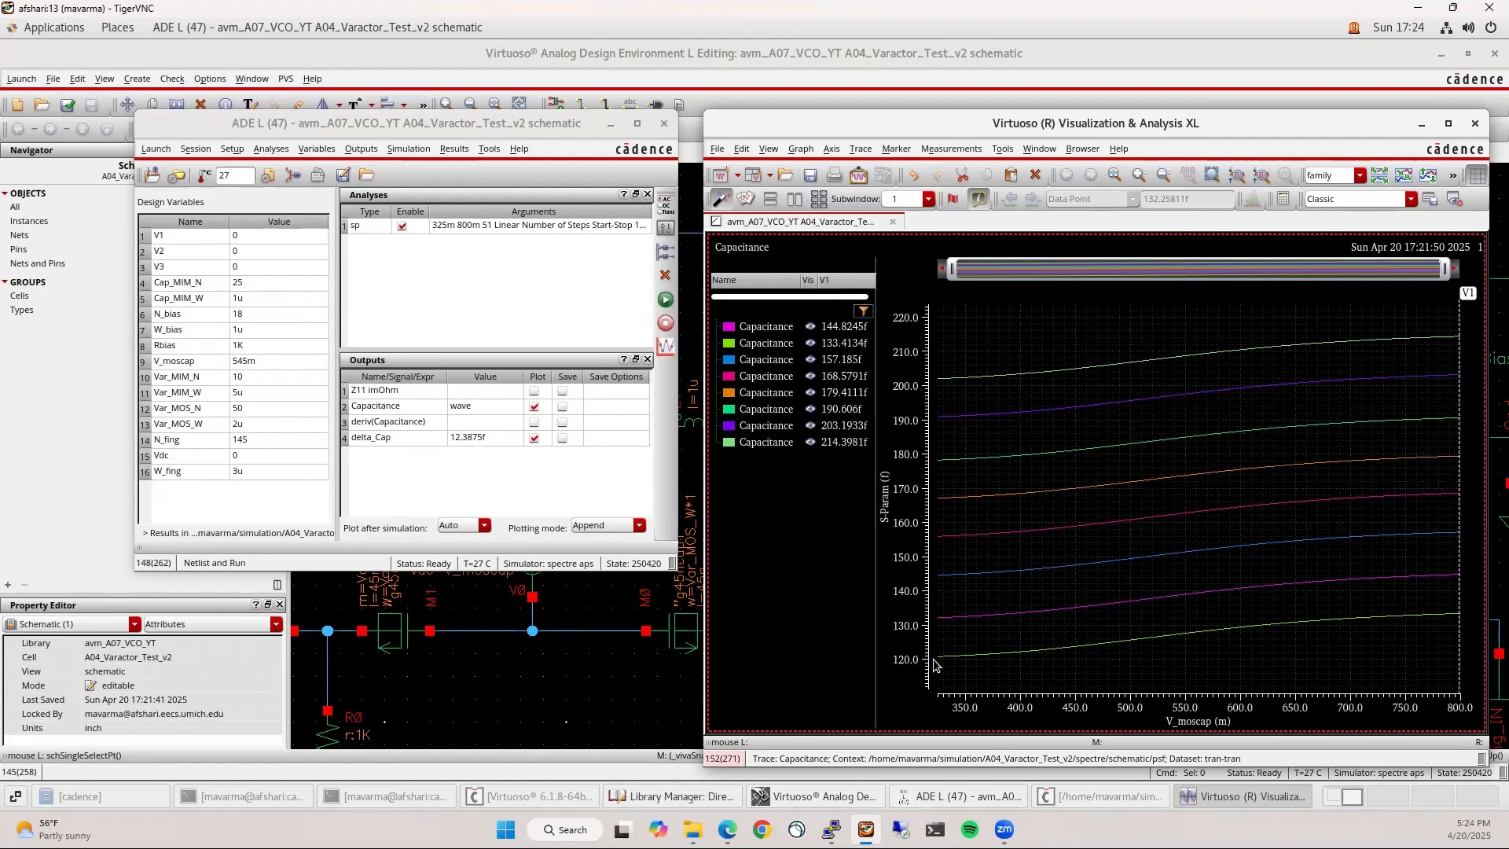
mouse_move(948, 658)
mouse_move(1068, 572)
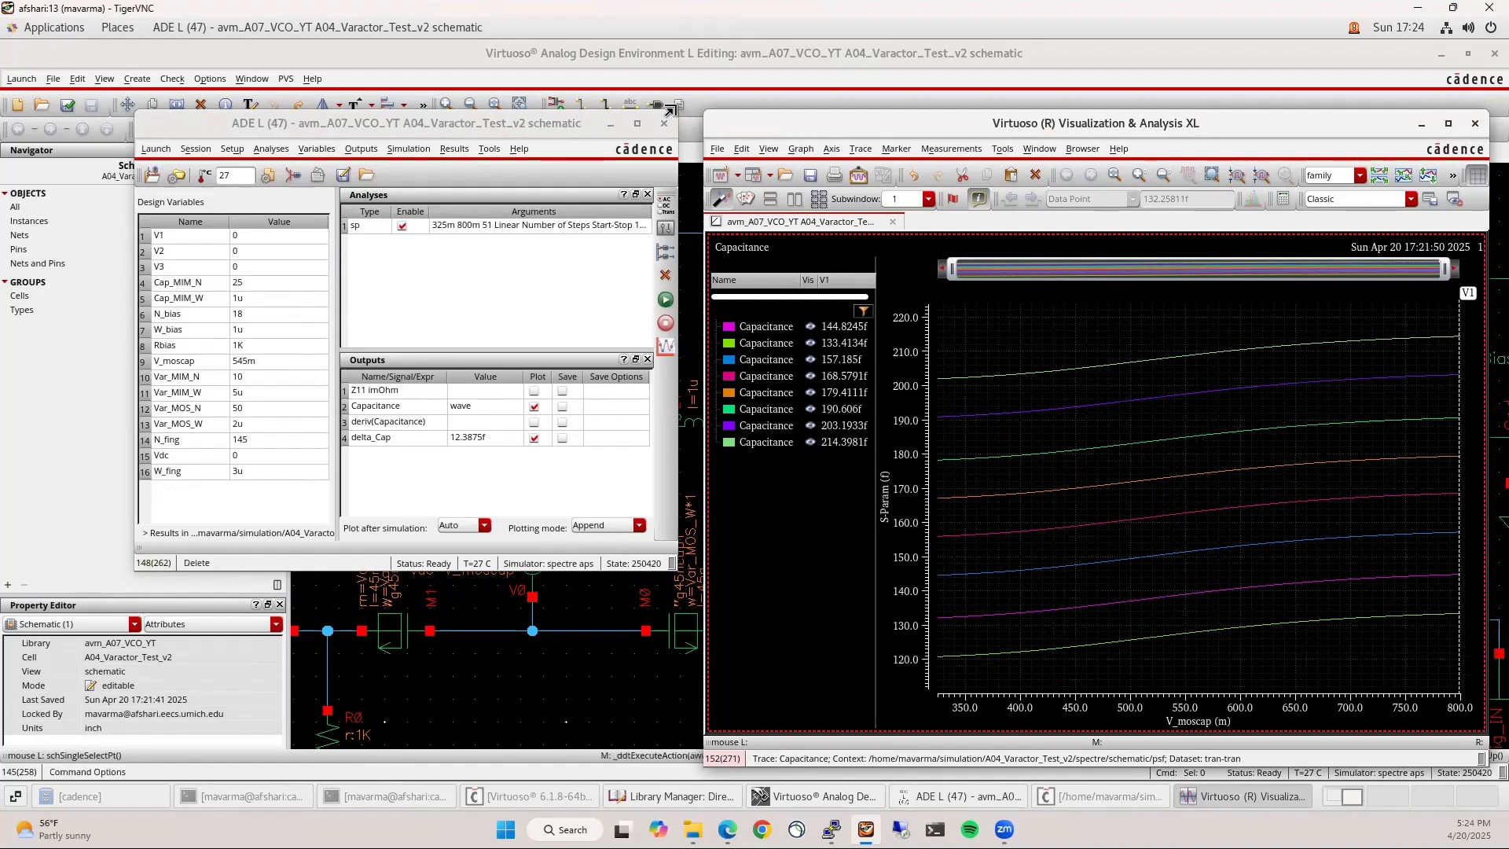
Save the ADE L session state and place horizontal marker H1 at about 190.85 fF
left_click(196, 148)
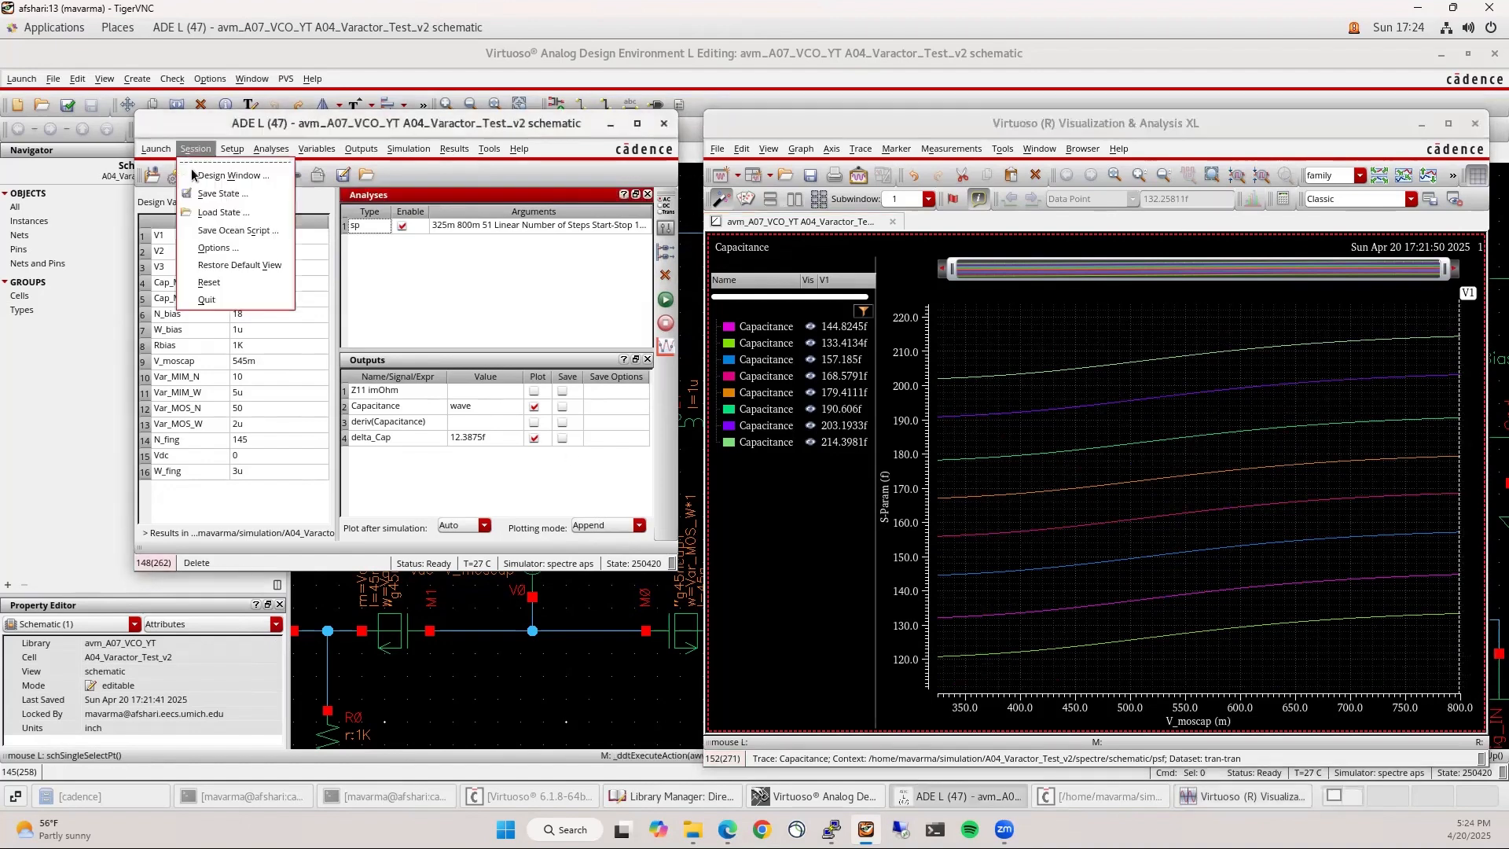
left_click(206, 194)
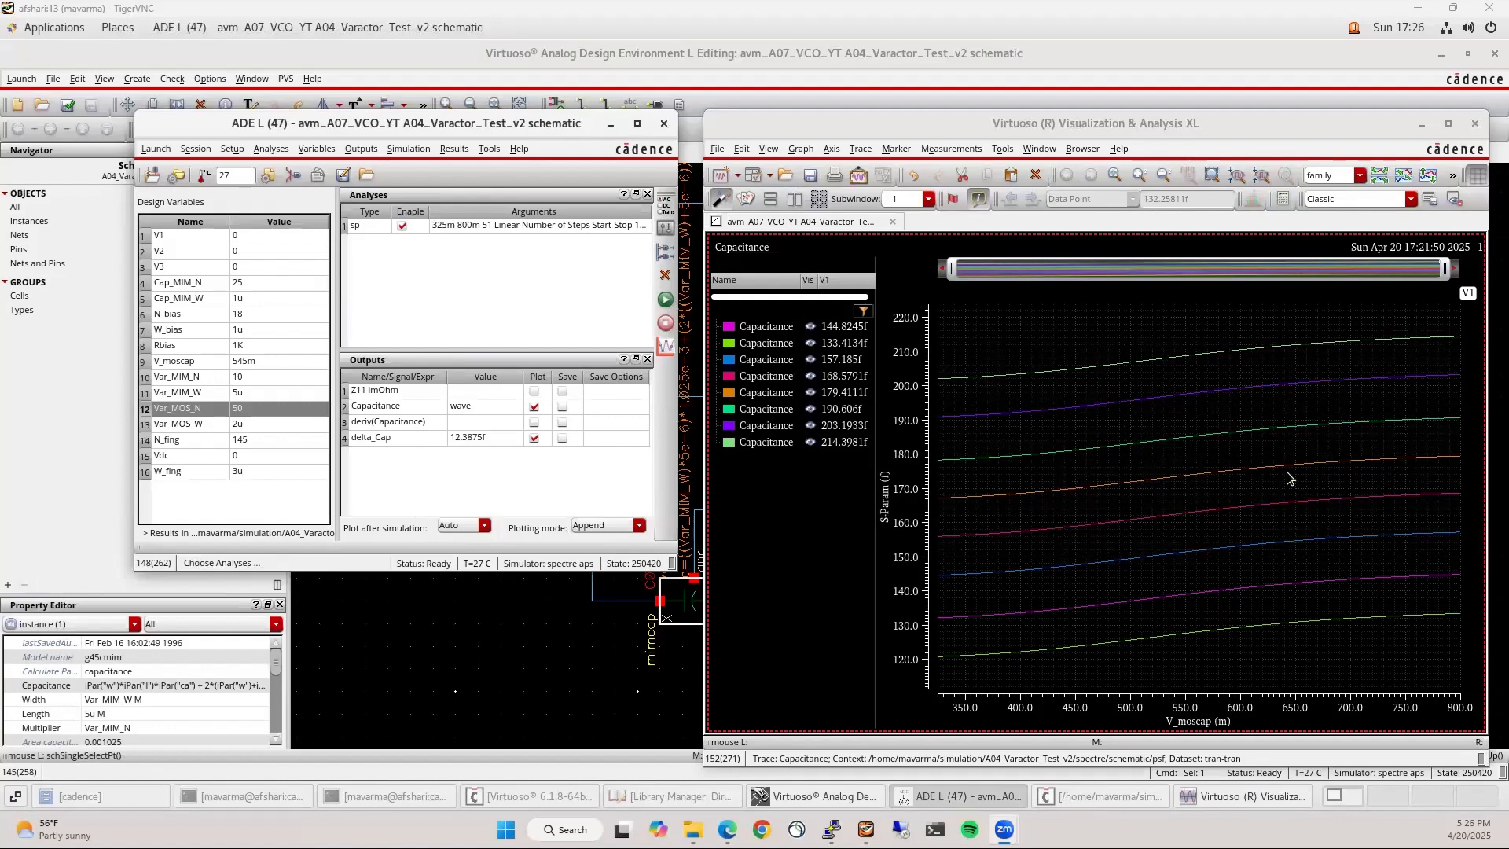
left_click(1252, 366)
key("v")
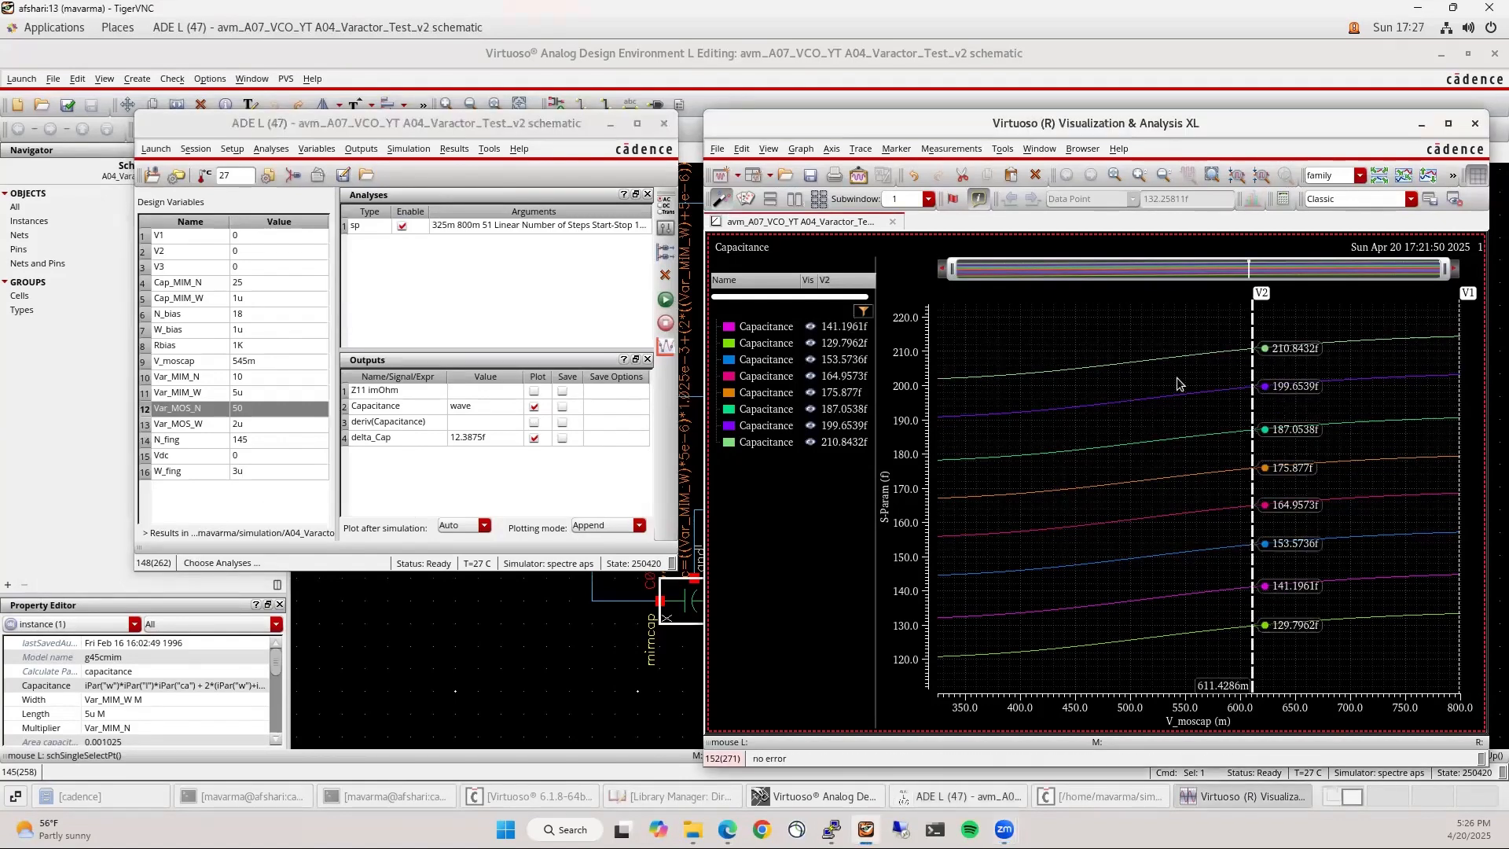
key("Delete")
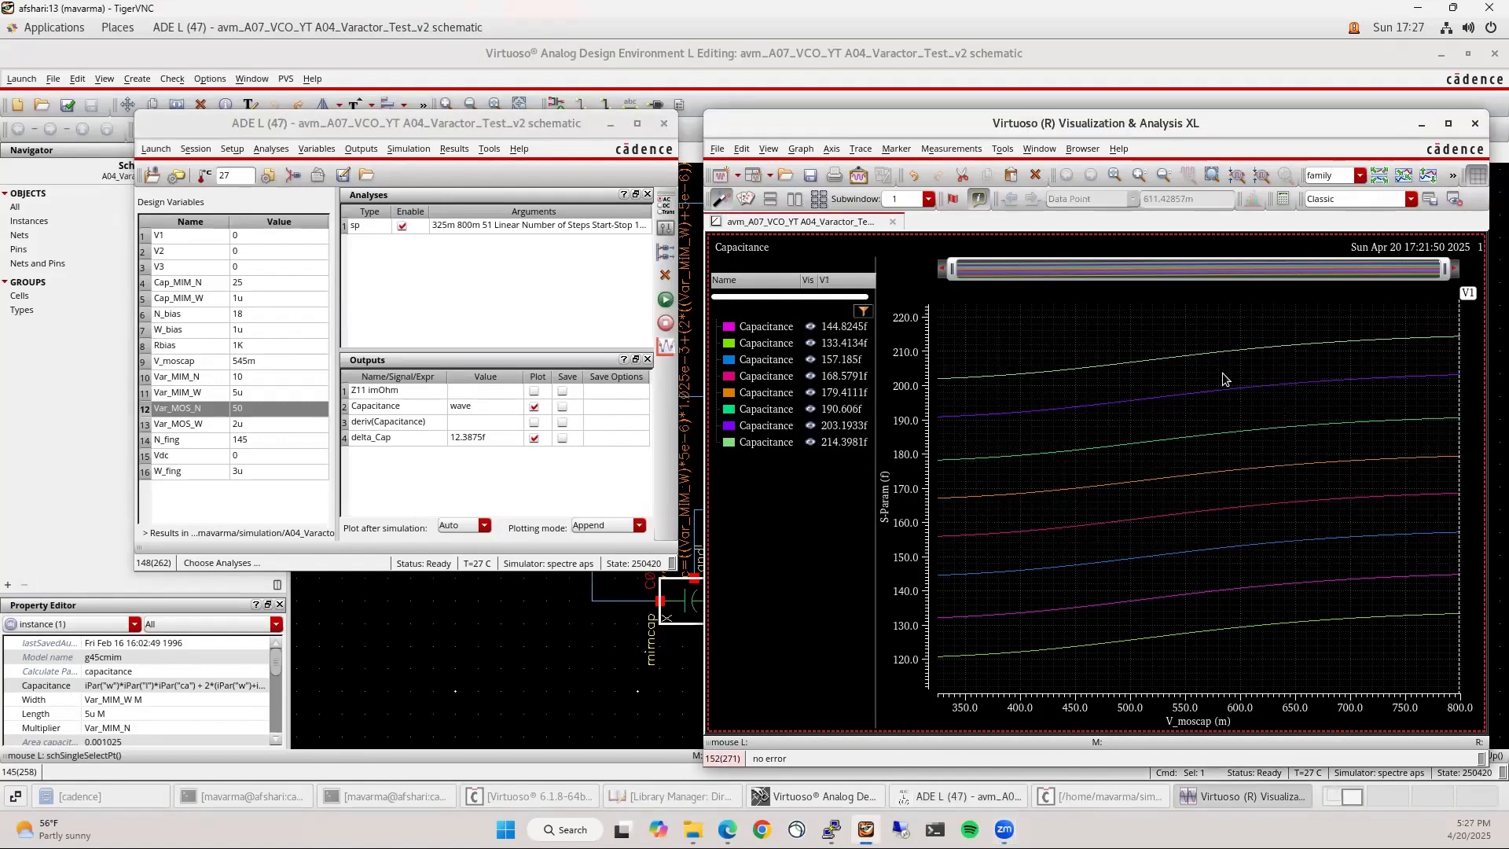
key("h")
mouse_move(1224, 384)
left_mouse_down()
mouse_move(1225, 429)
mouse_move(1226, 417)
left_mouse_up()
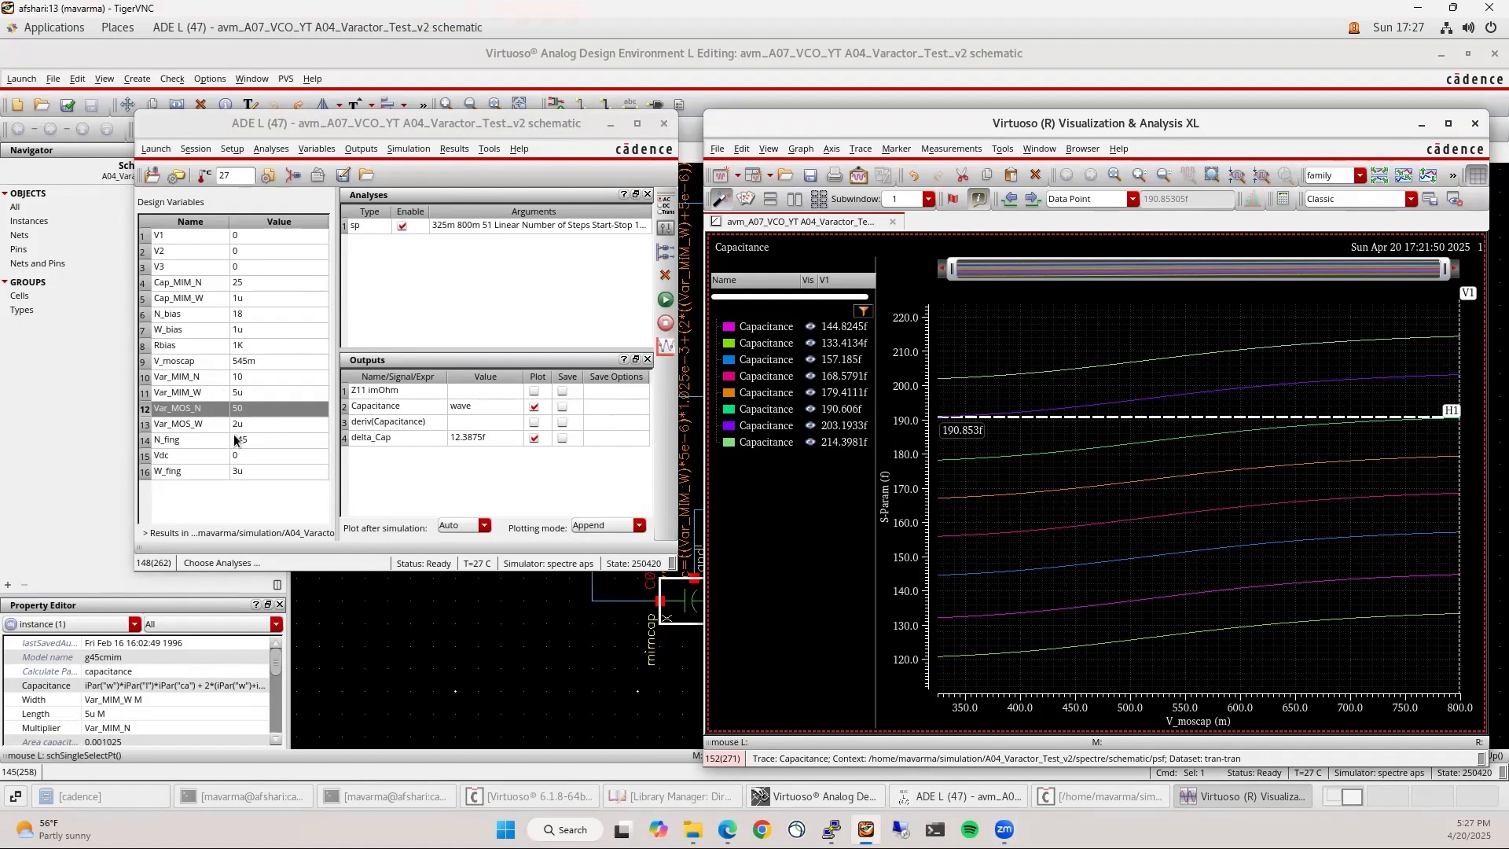
double_click(246, 410)
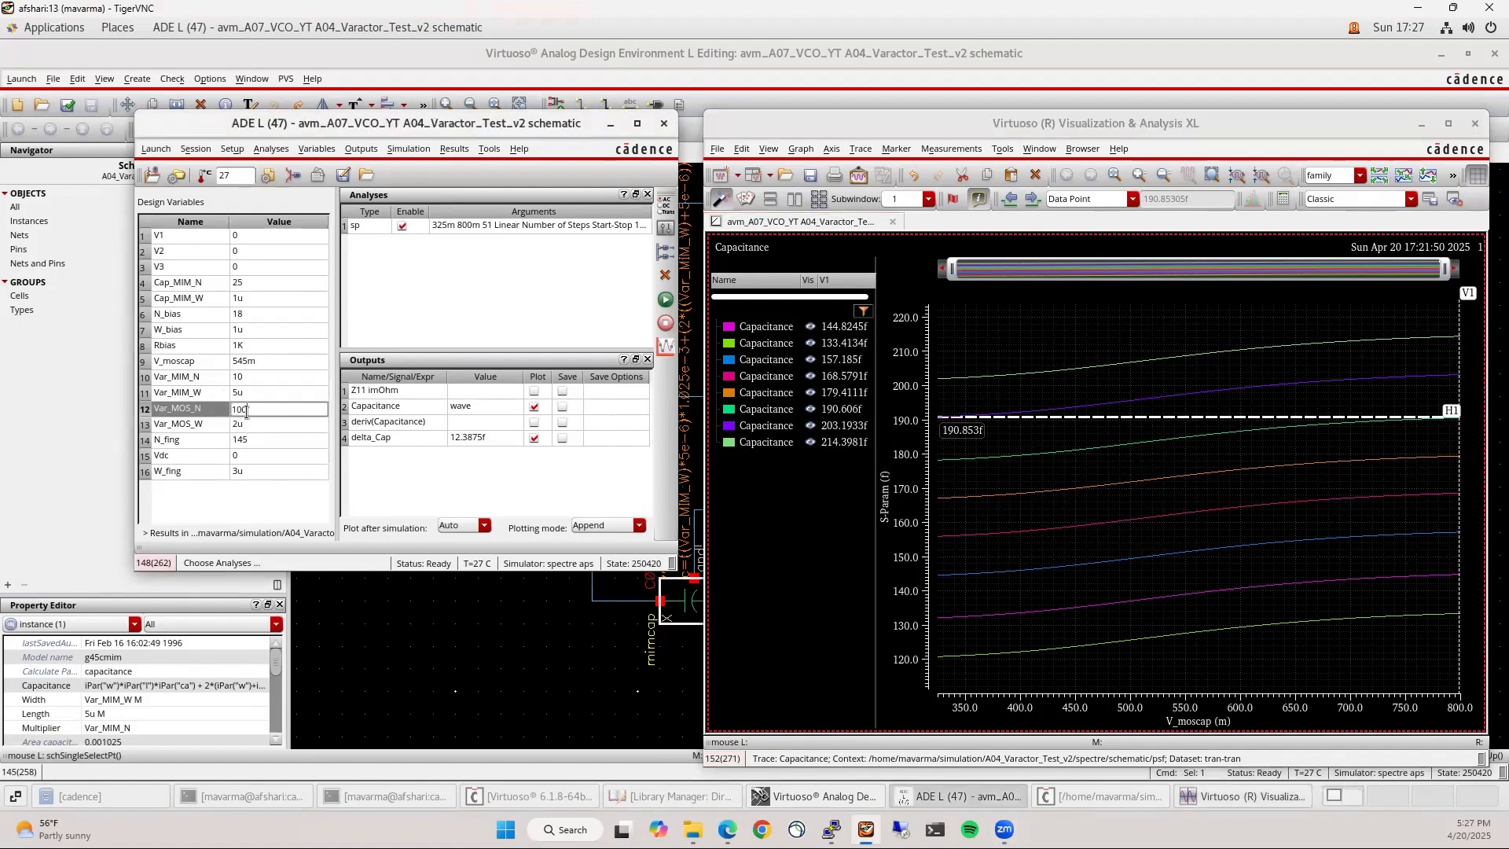
Run with Var_MOS_N 100 and Var_MIM_N 50, then delete the eight old traces
double_click(259, 376)
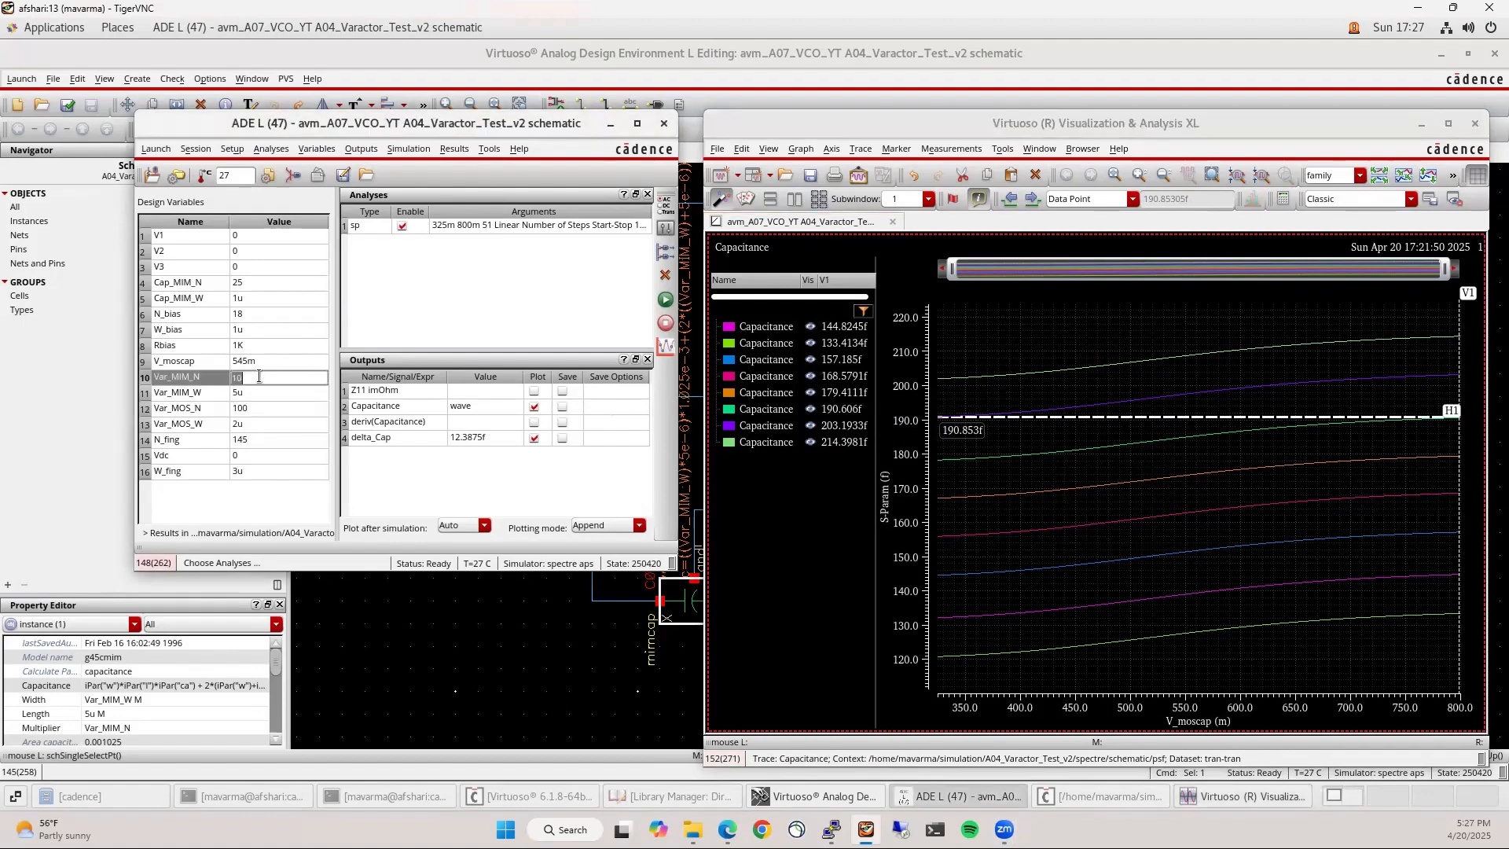
left_click(477, 485)
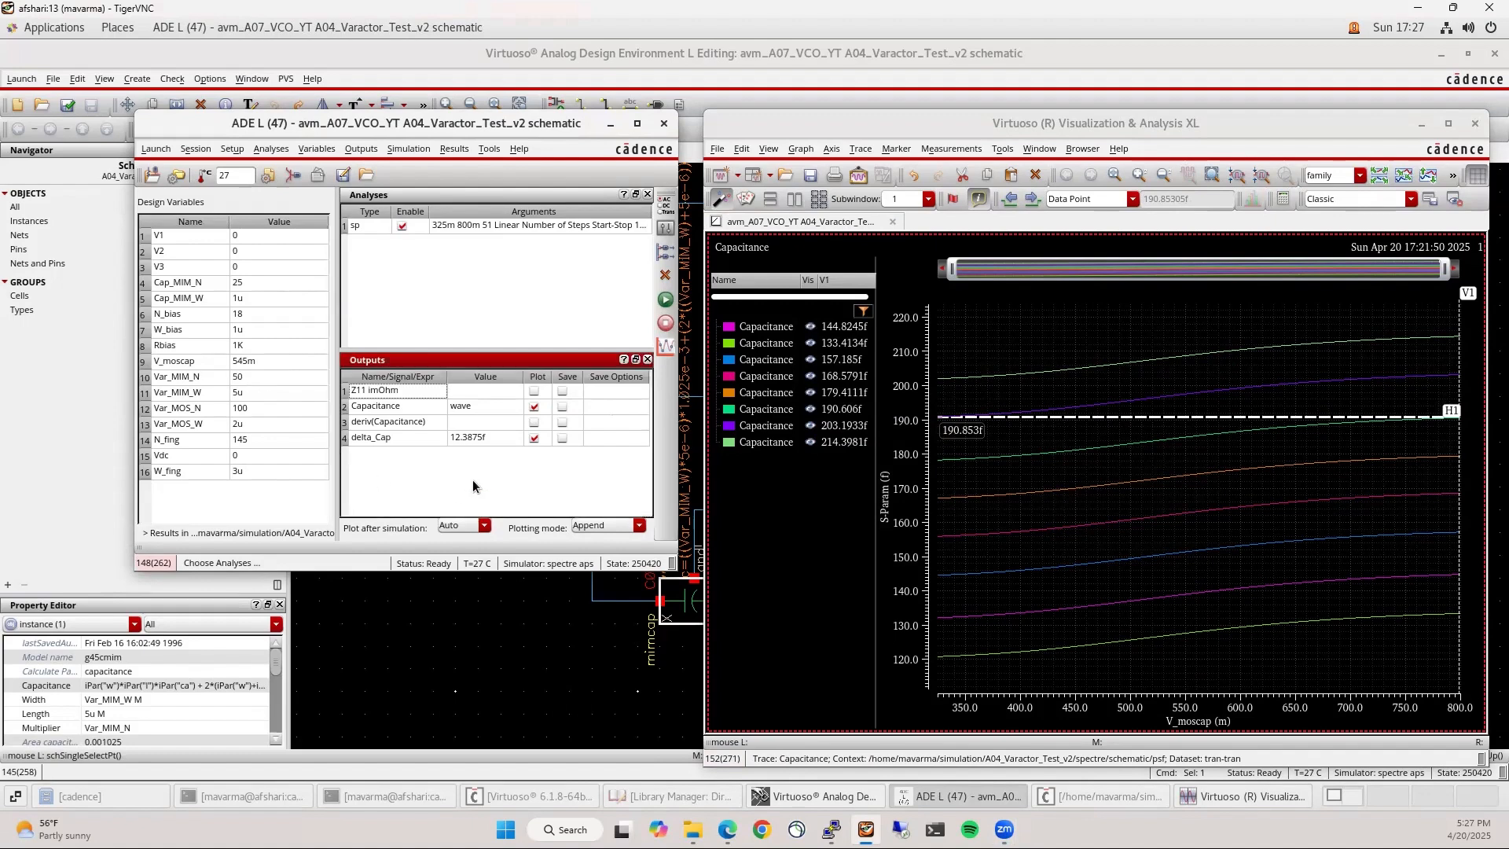
left_click(665, 300)
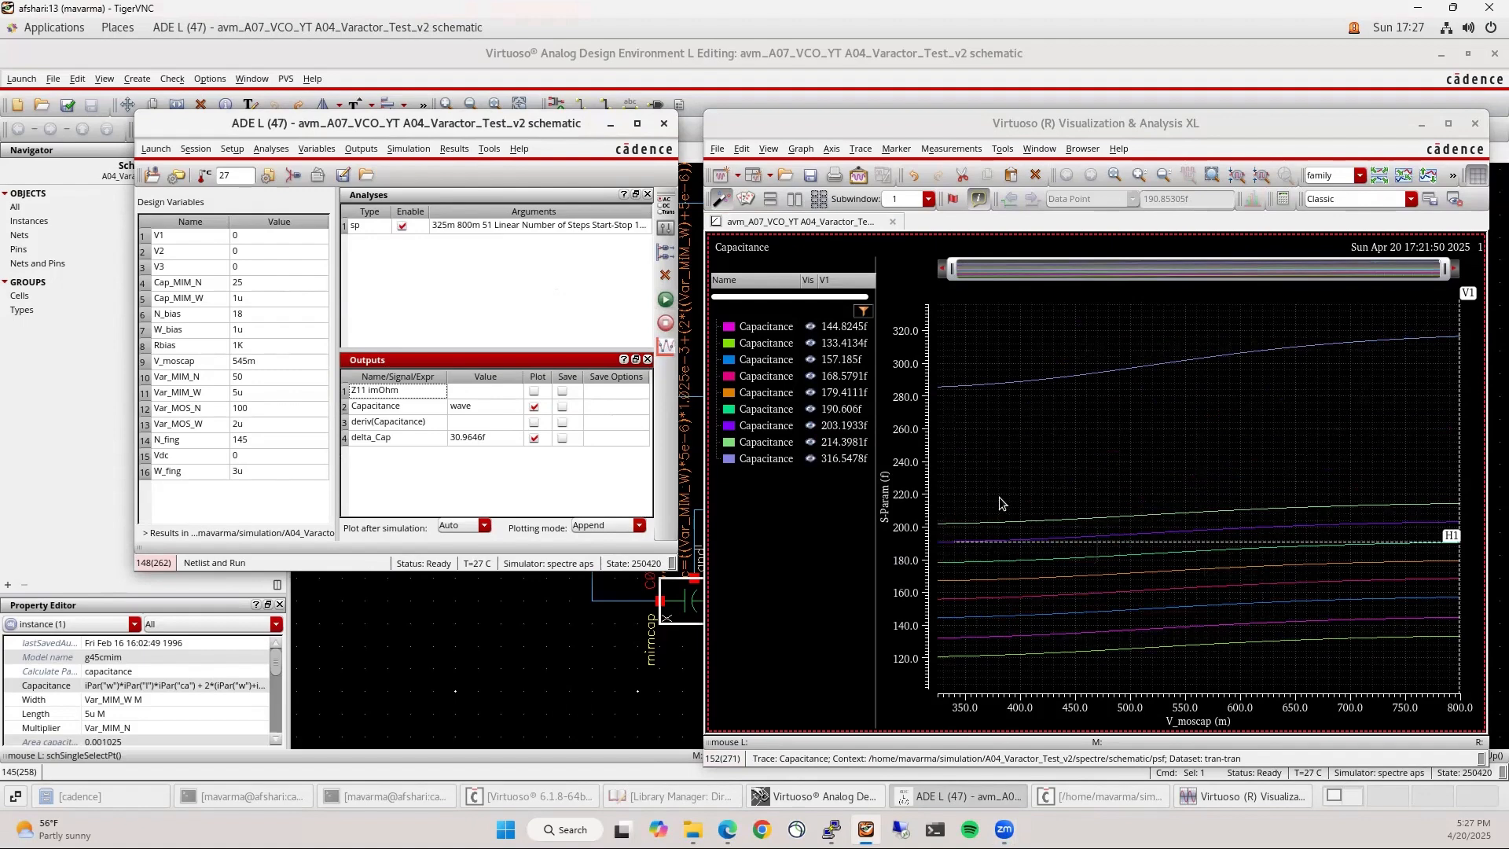
left_click(761, 446)
left_click(759, 327, "shift")
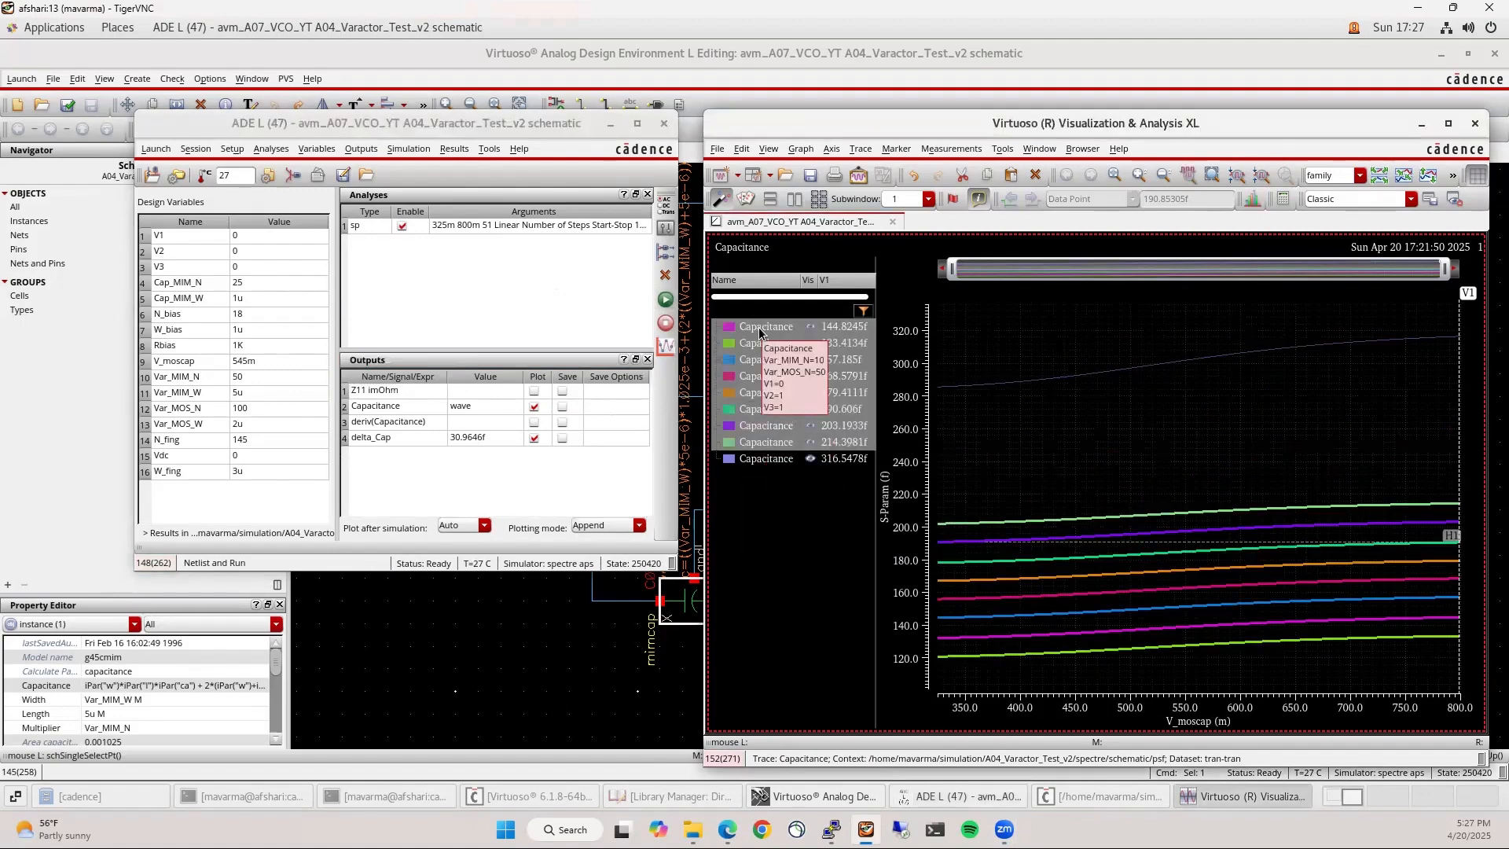
key("Delete")
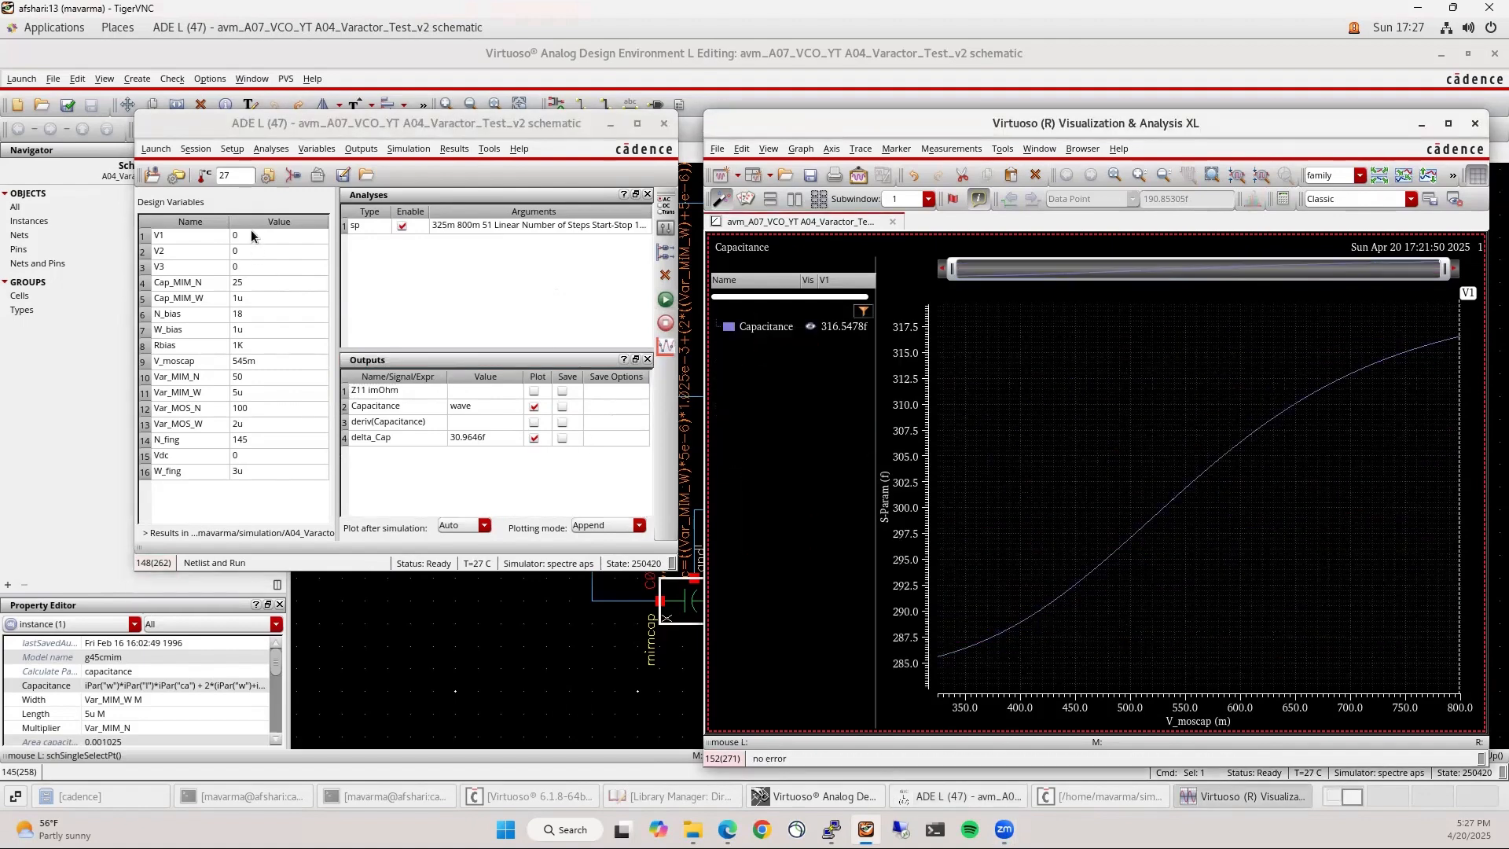
Rerun with V1 at 1, then reset Var_MIM_N to 10
left_click(251, 236)
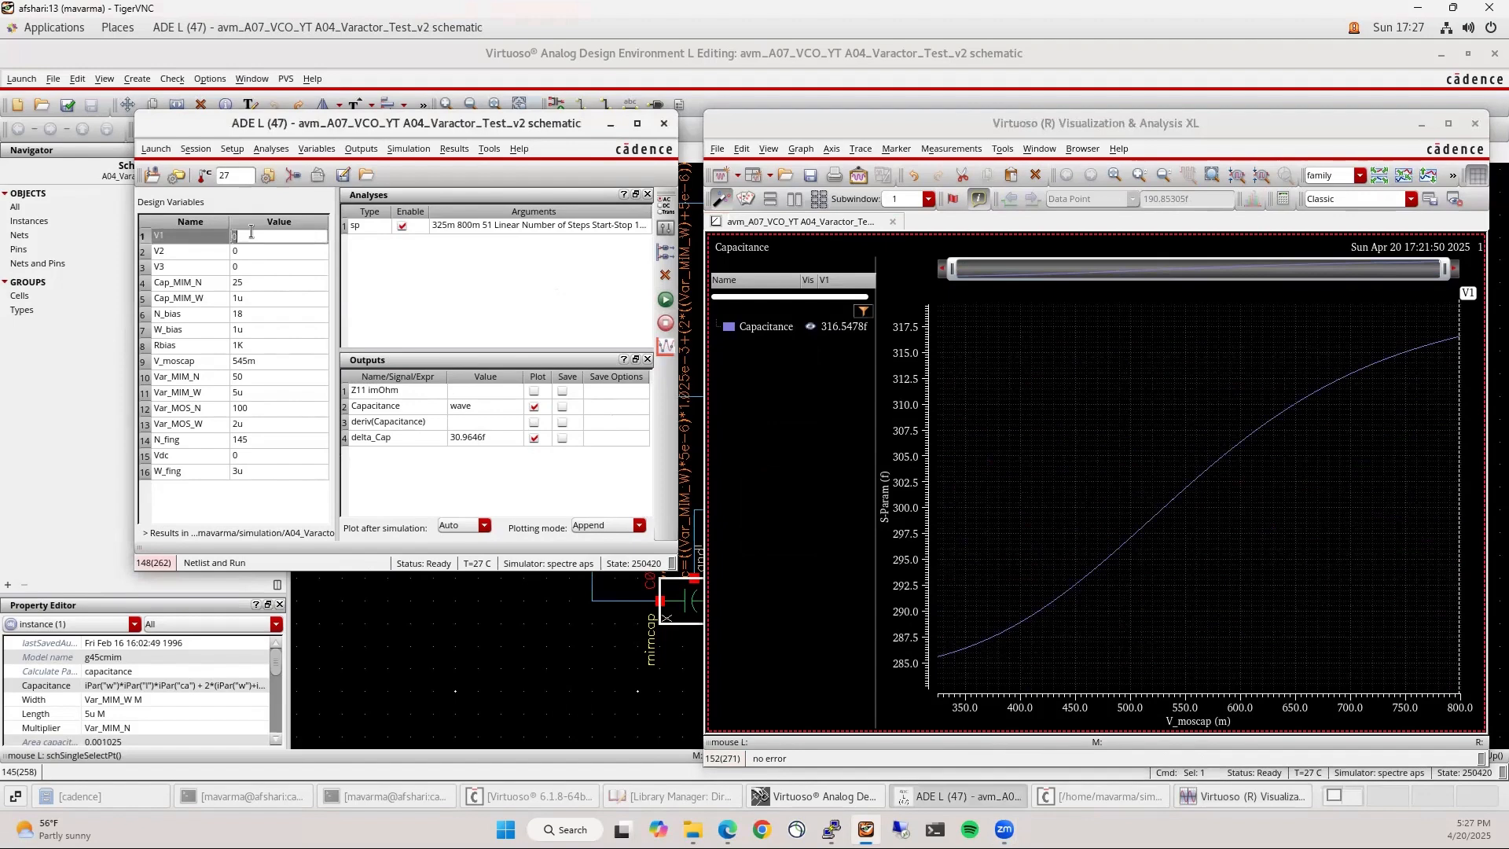
type("1")
left_click(665, 300)
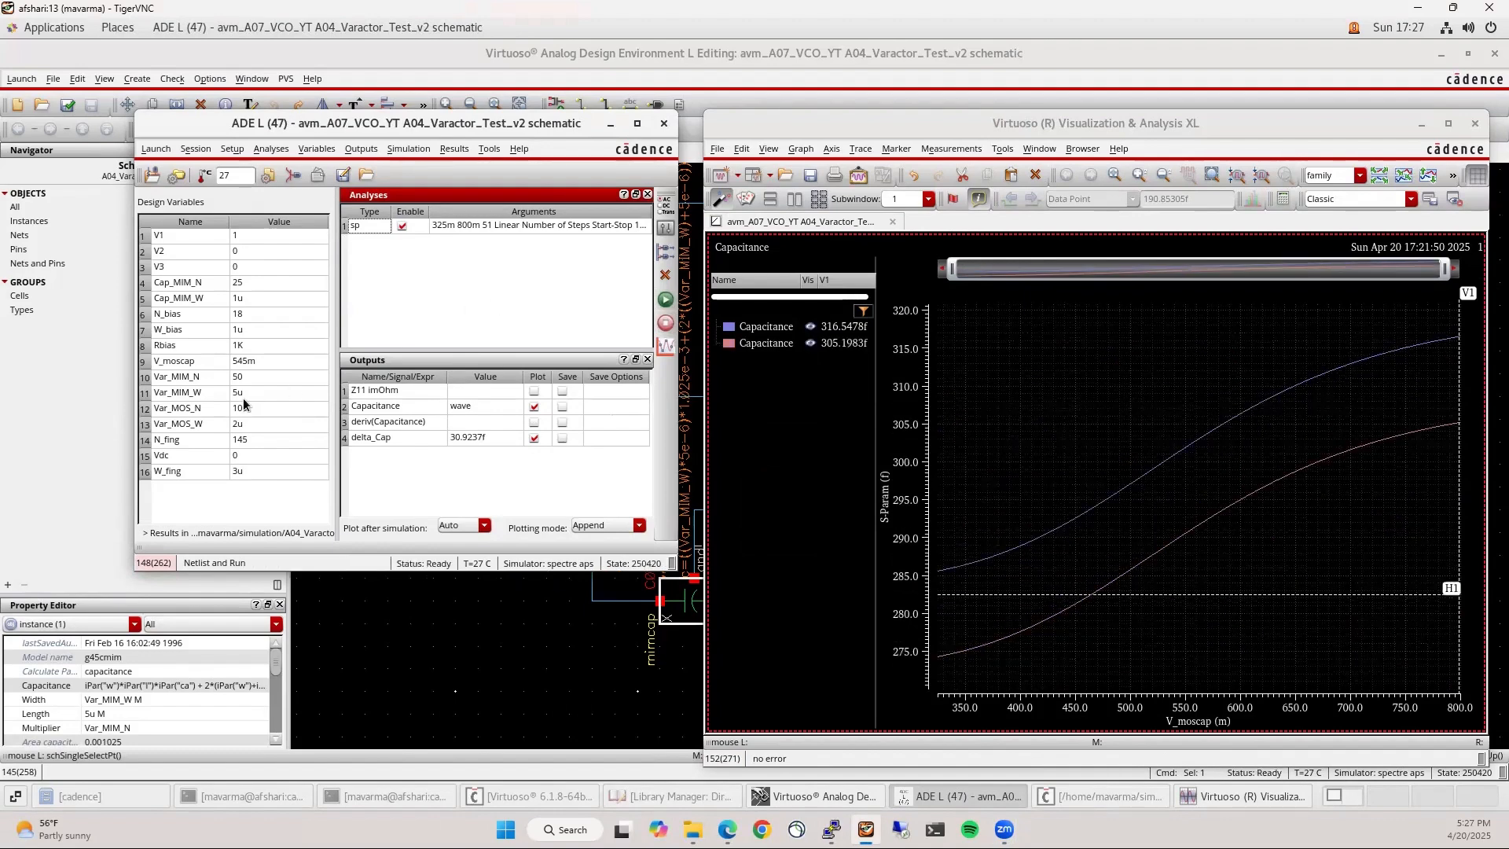
double_click(256, 376)
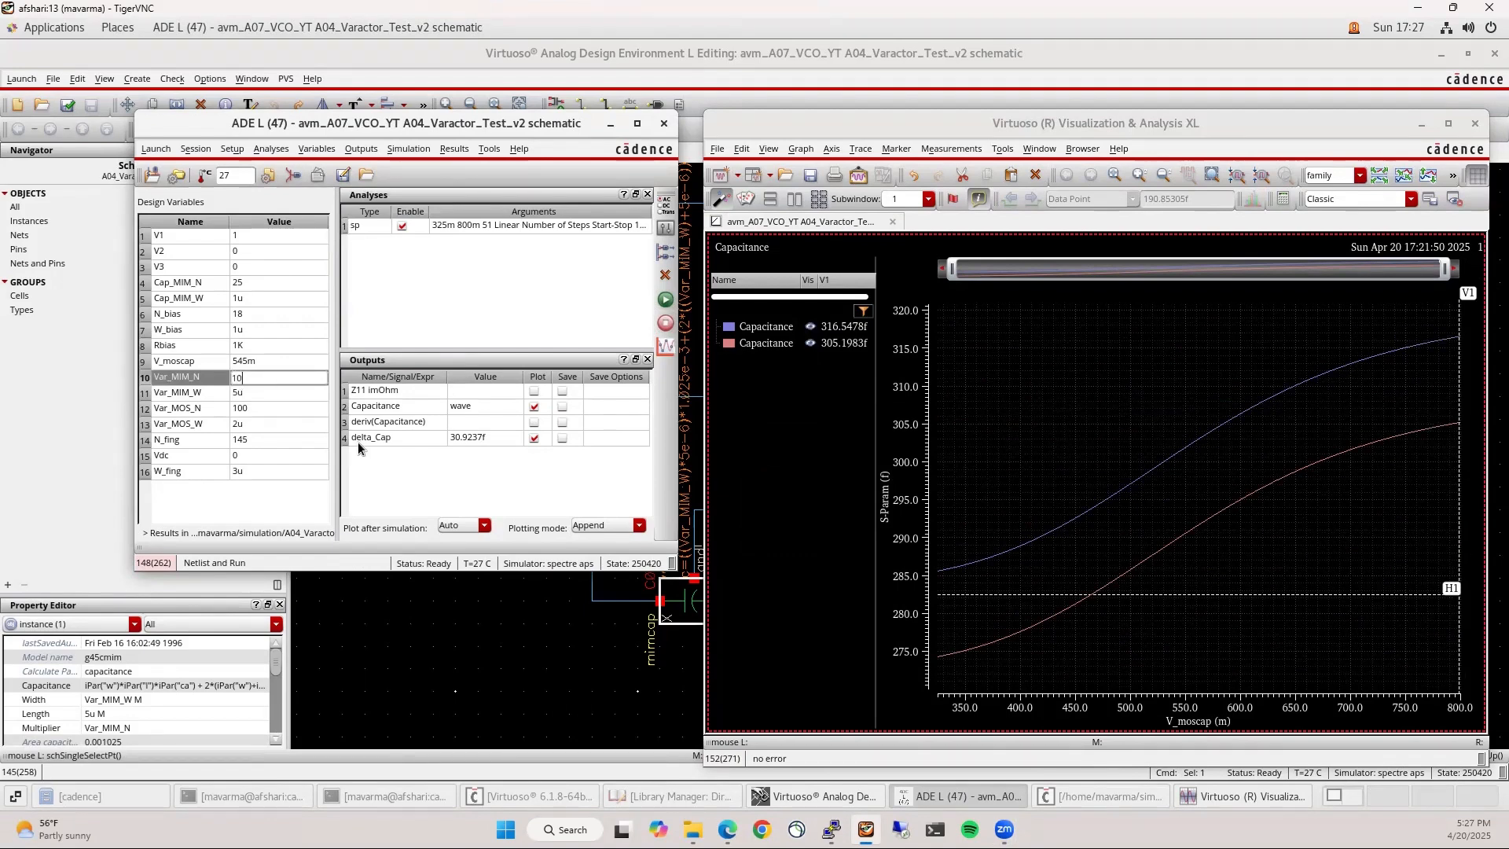
key("Return")
left_click(556, 695)
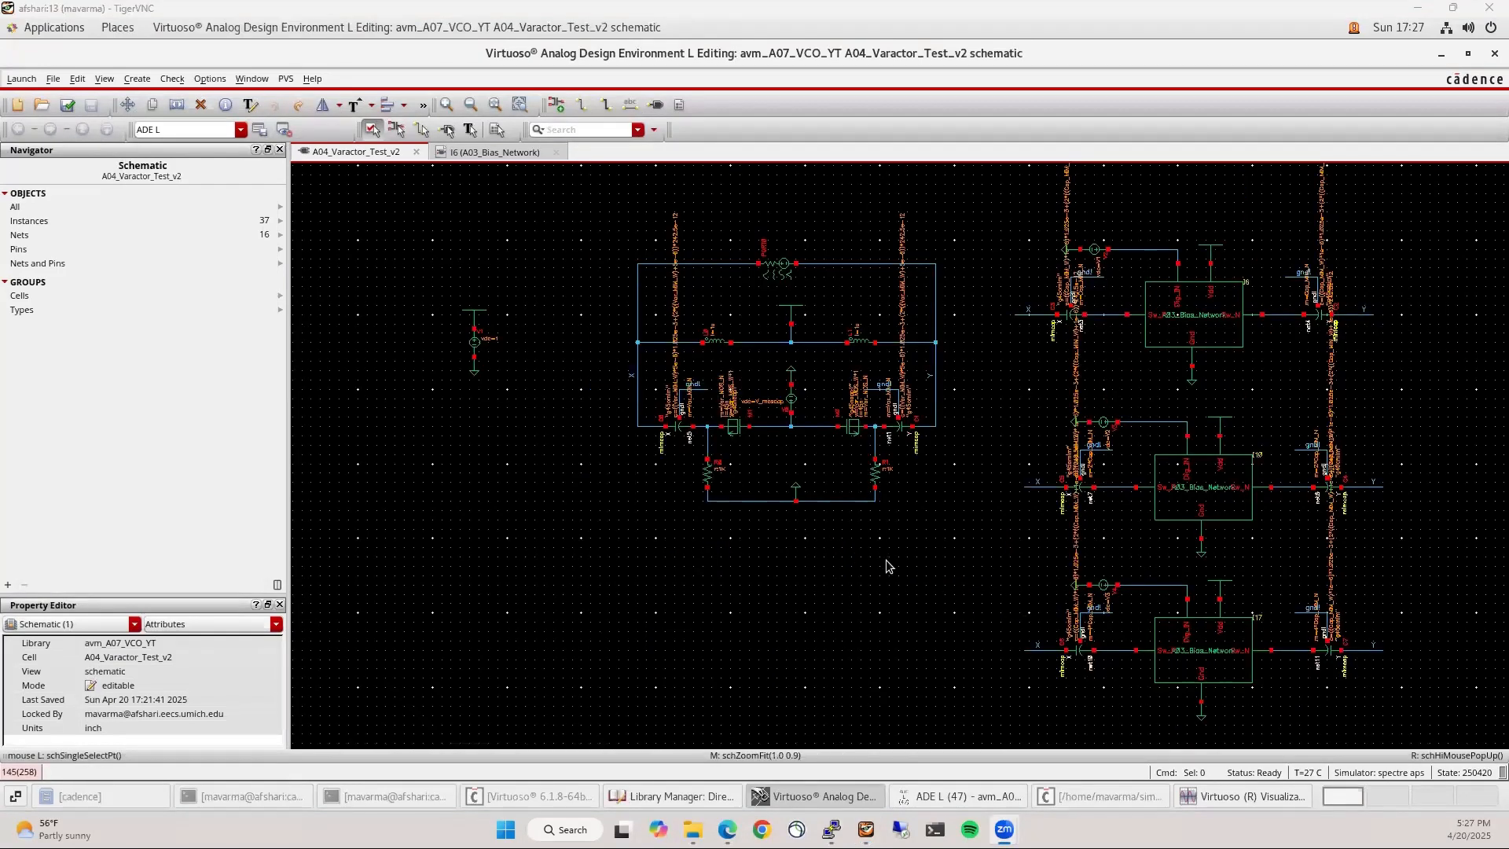
Set Length to 1 on both MIM capacitor instances, then check and save the varactor schematic
left_click(860, 560)
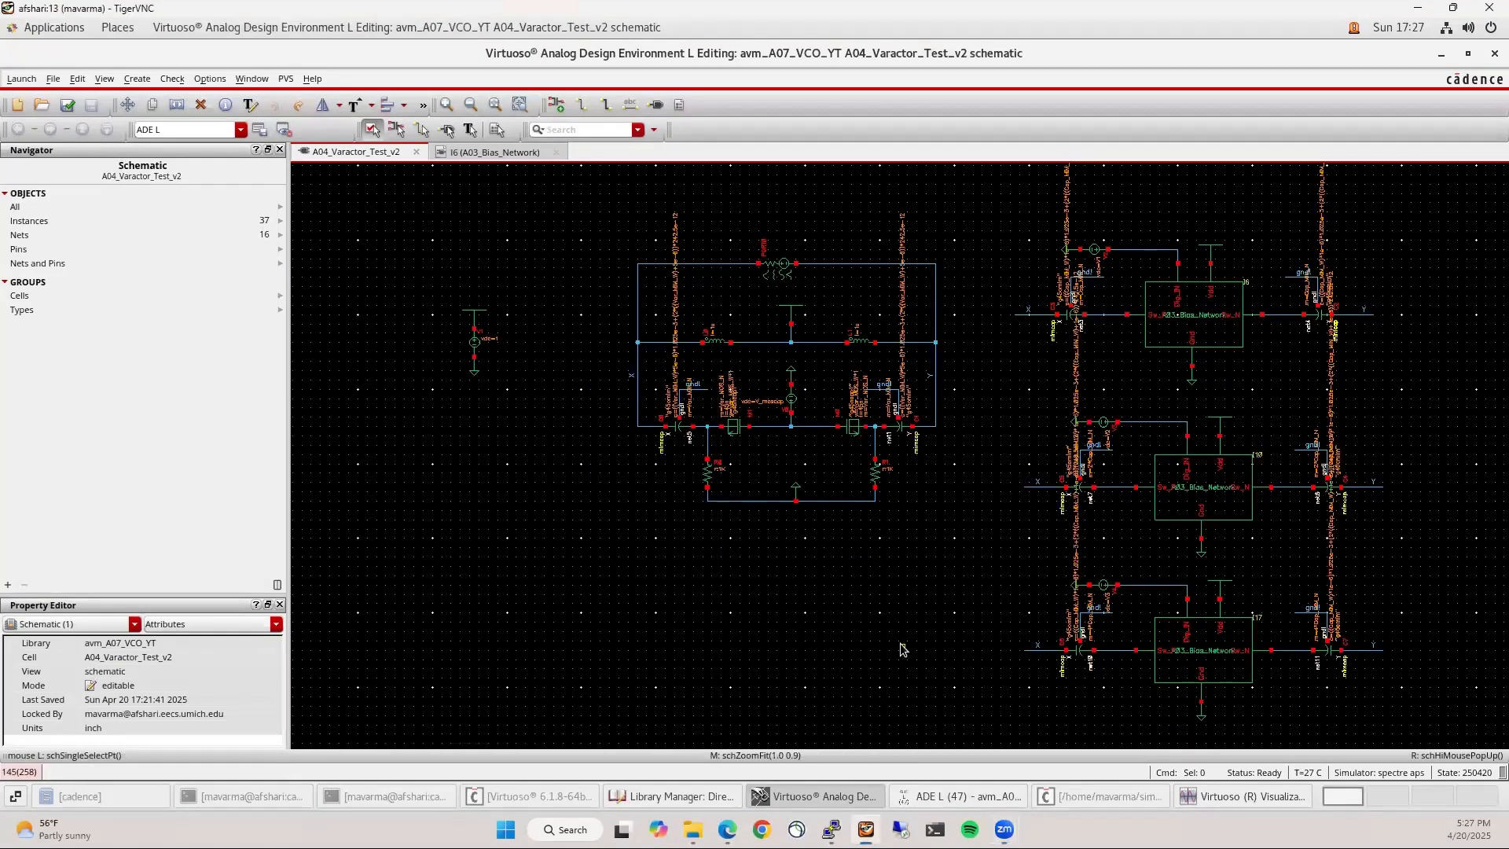
left_click(684, 431)
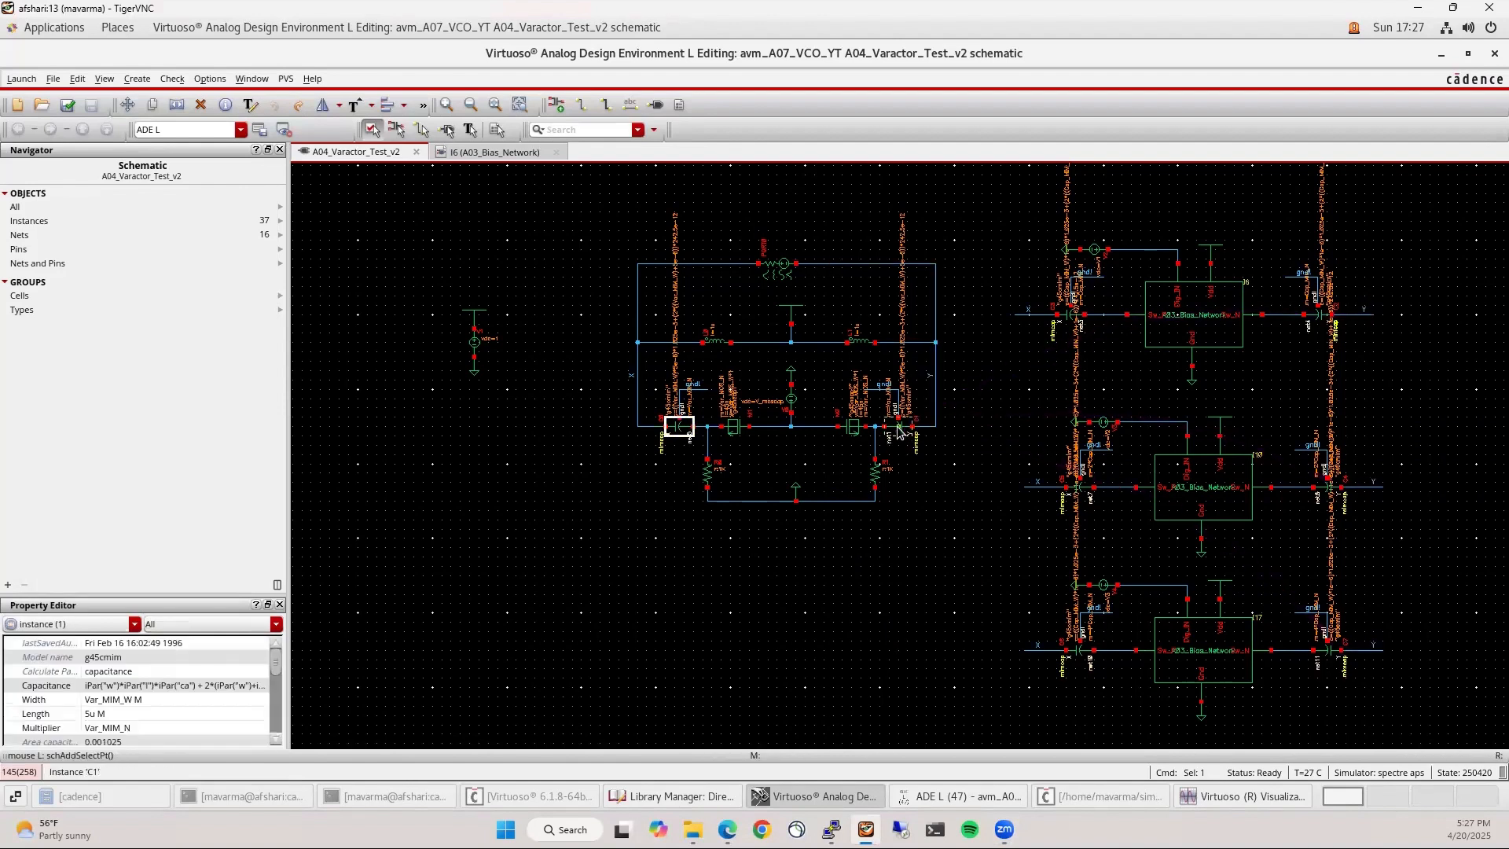
left_click(898, 431, "shift")
left_click(111, 716)
type("1")
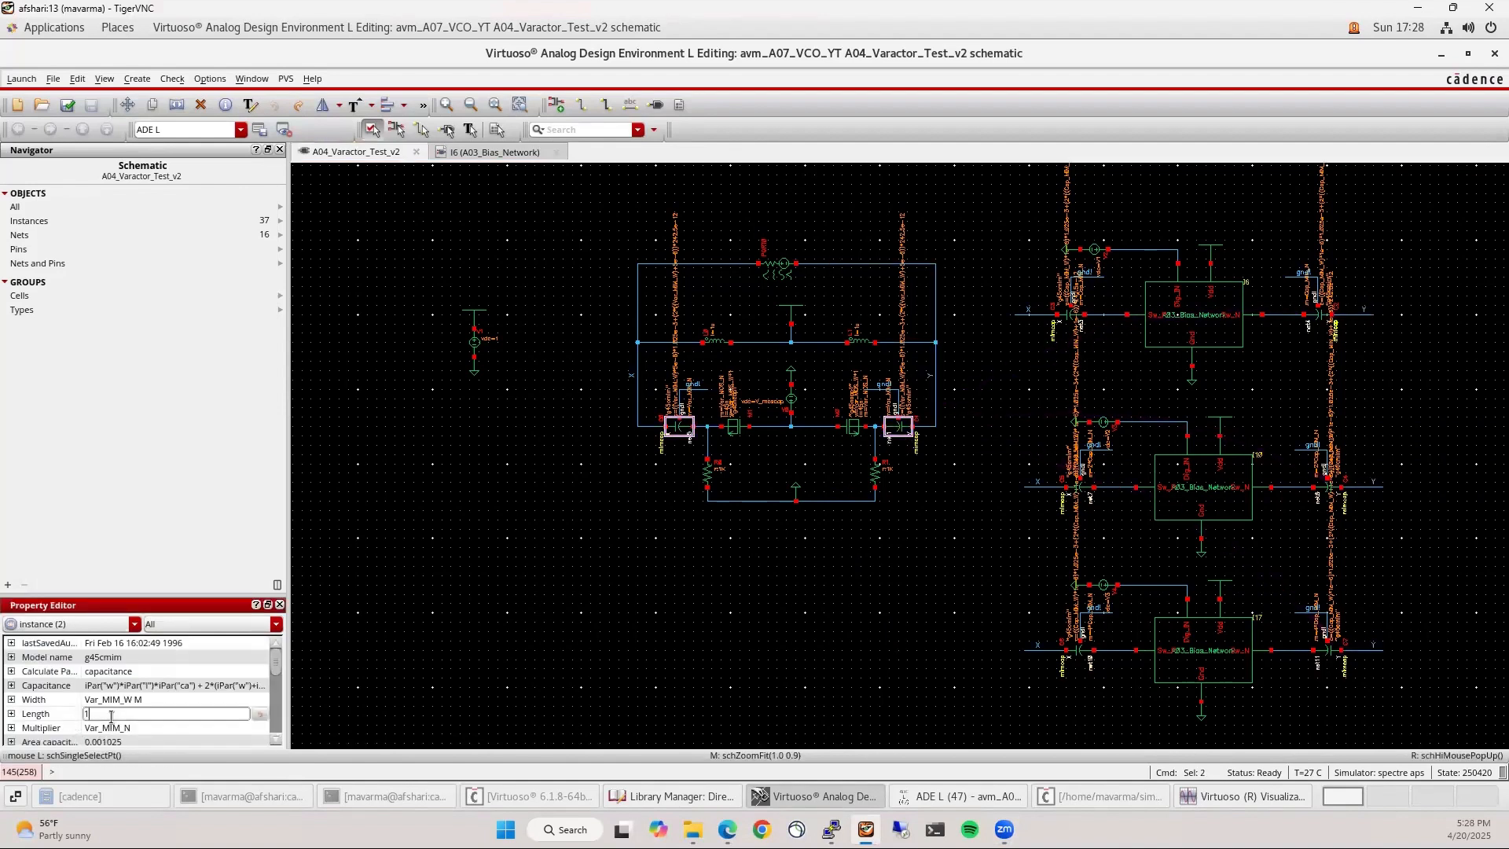
key("Return")
left_click(610, 537)
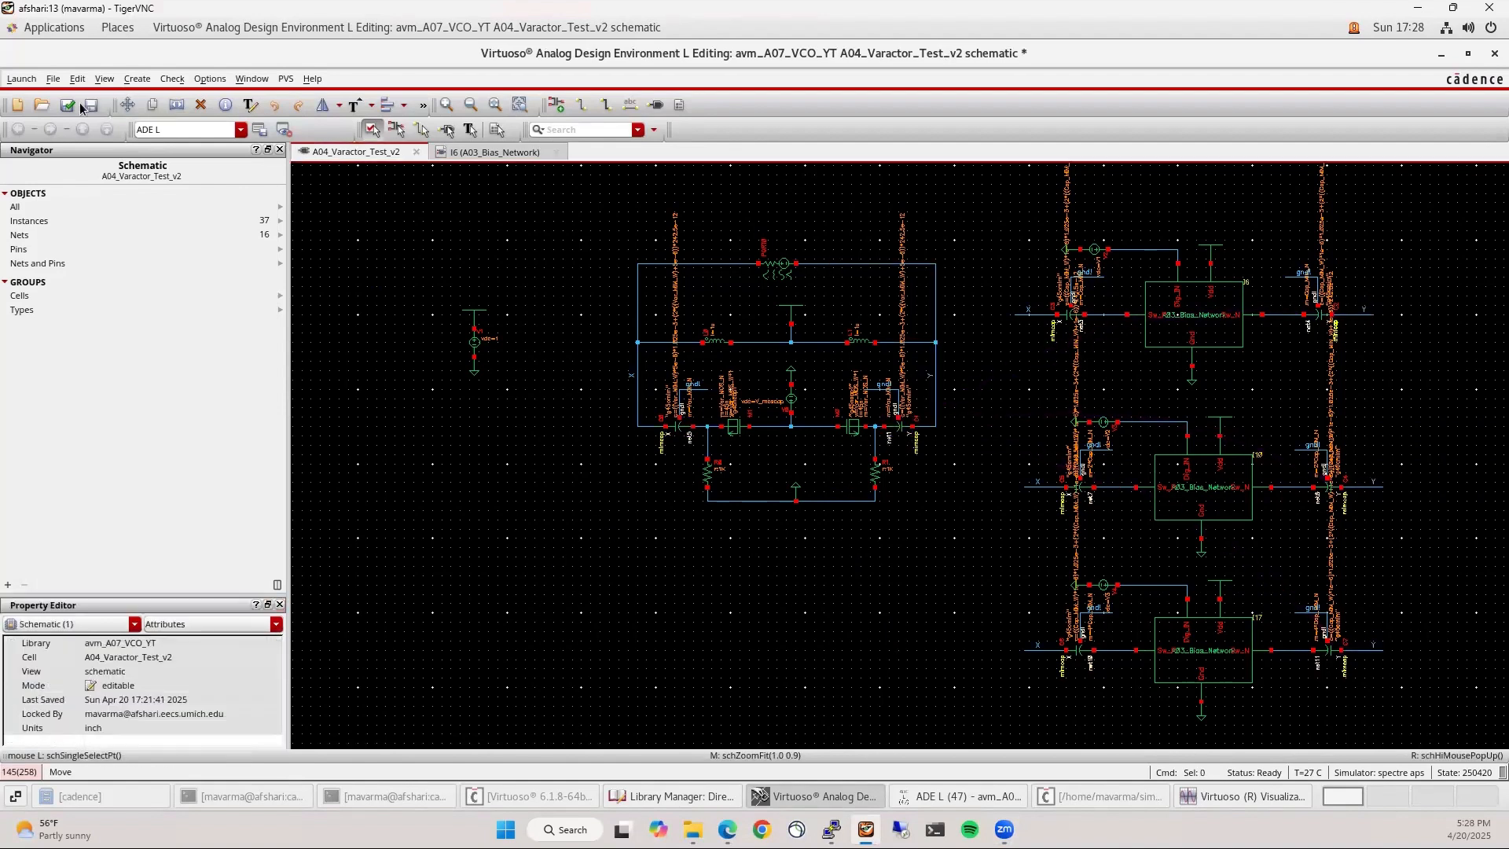
left_click(64, 113)
left_click(962, 796)
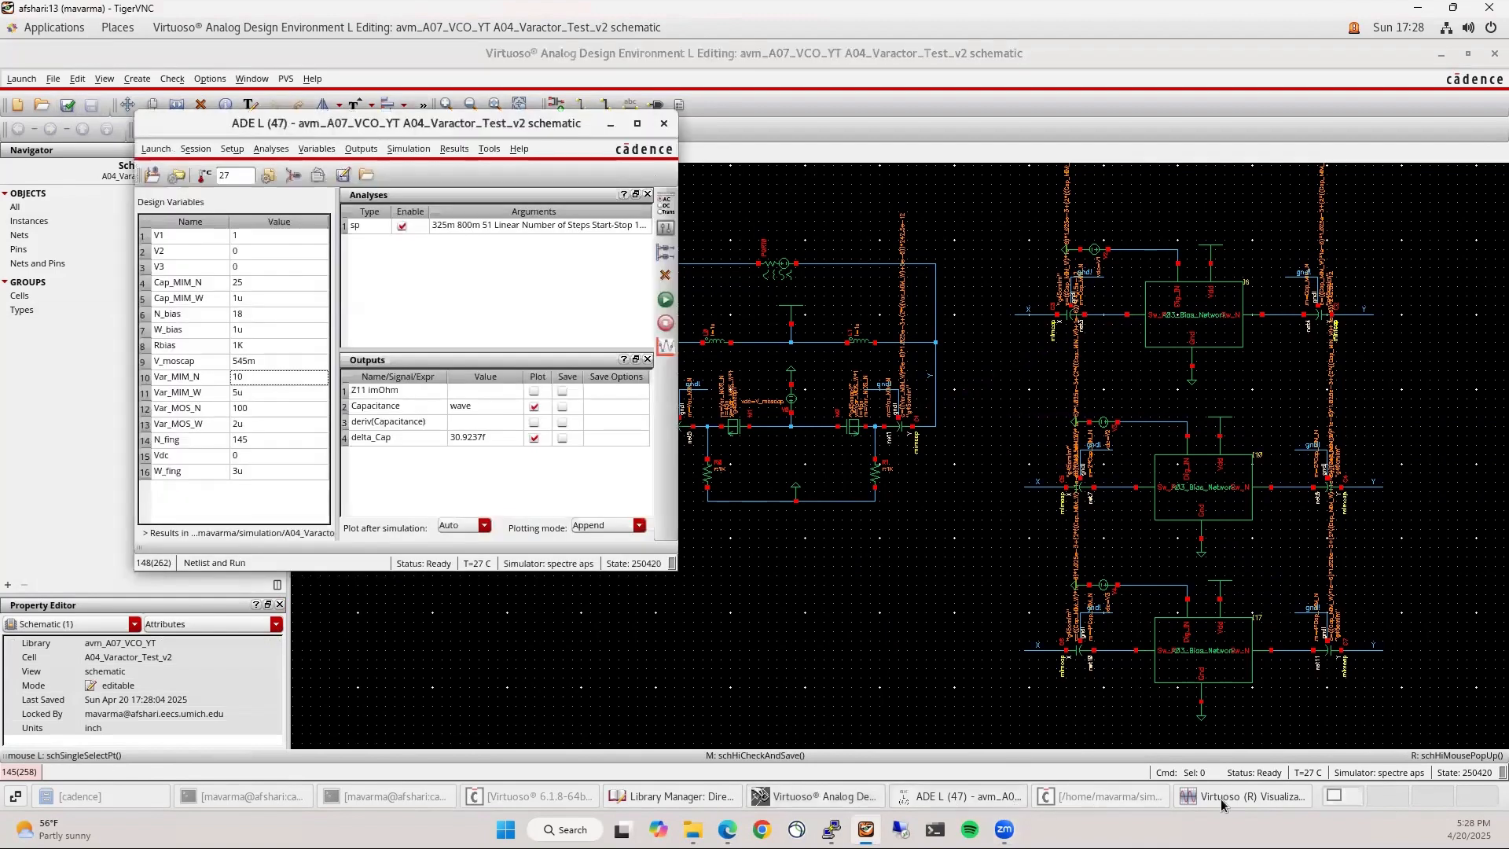
Rerun with the updated capacitors, delete the two older curves, and simulate again with V1 at 0
left_click(1283, 797)
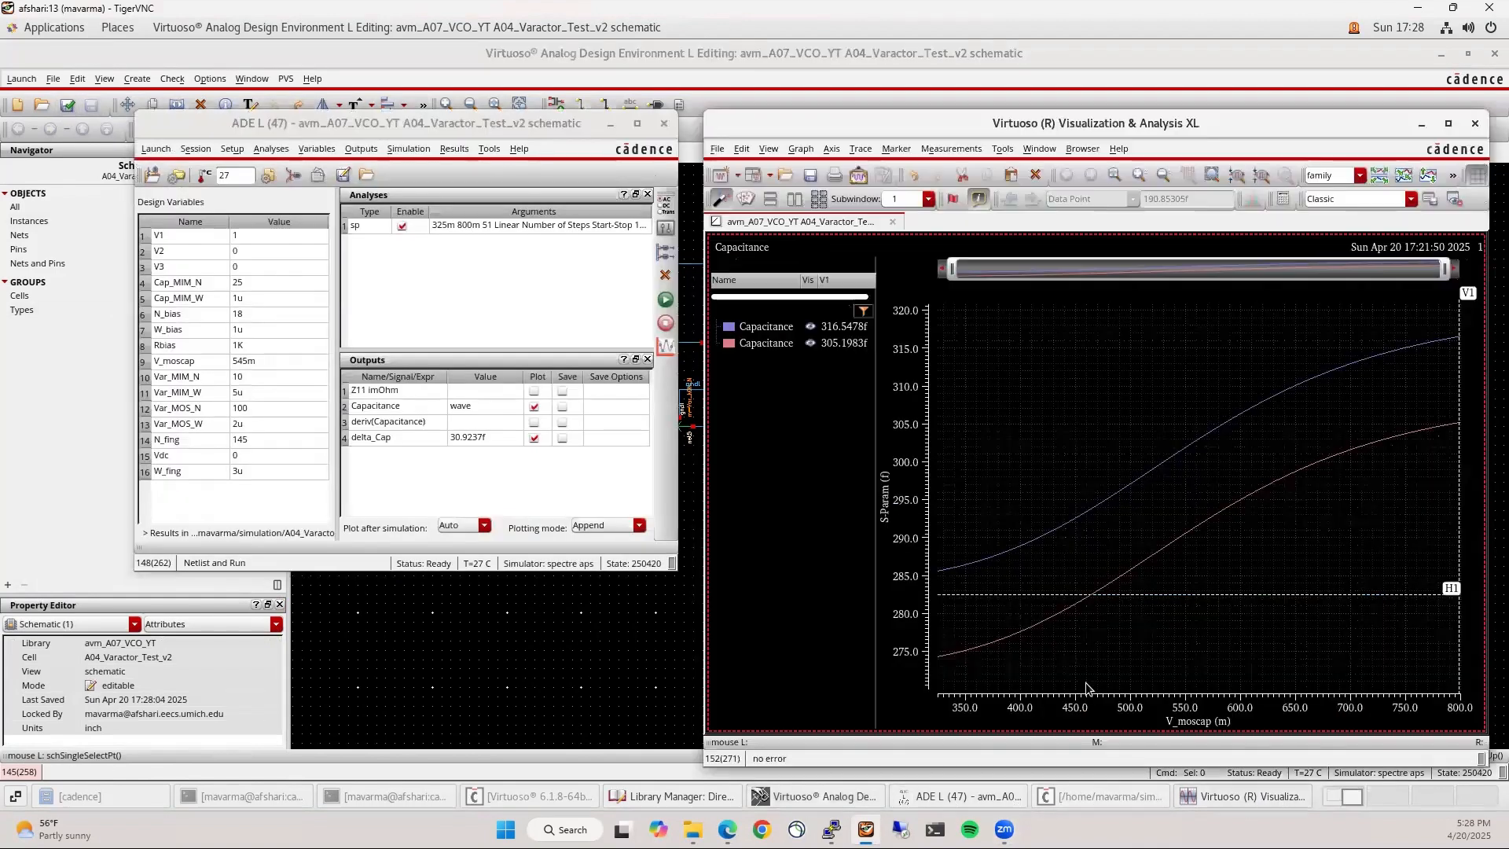
left_click(665, 300)
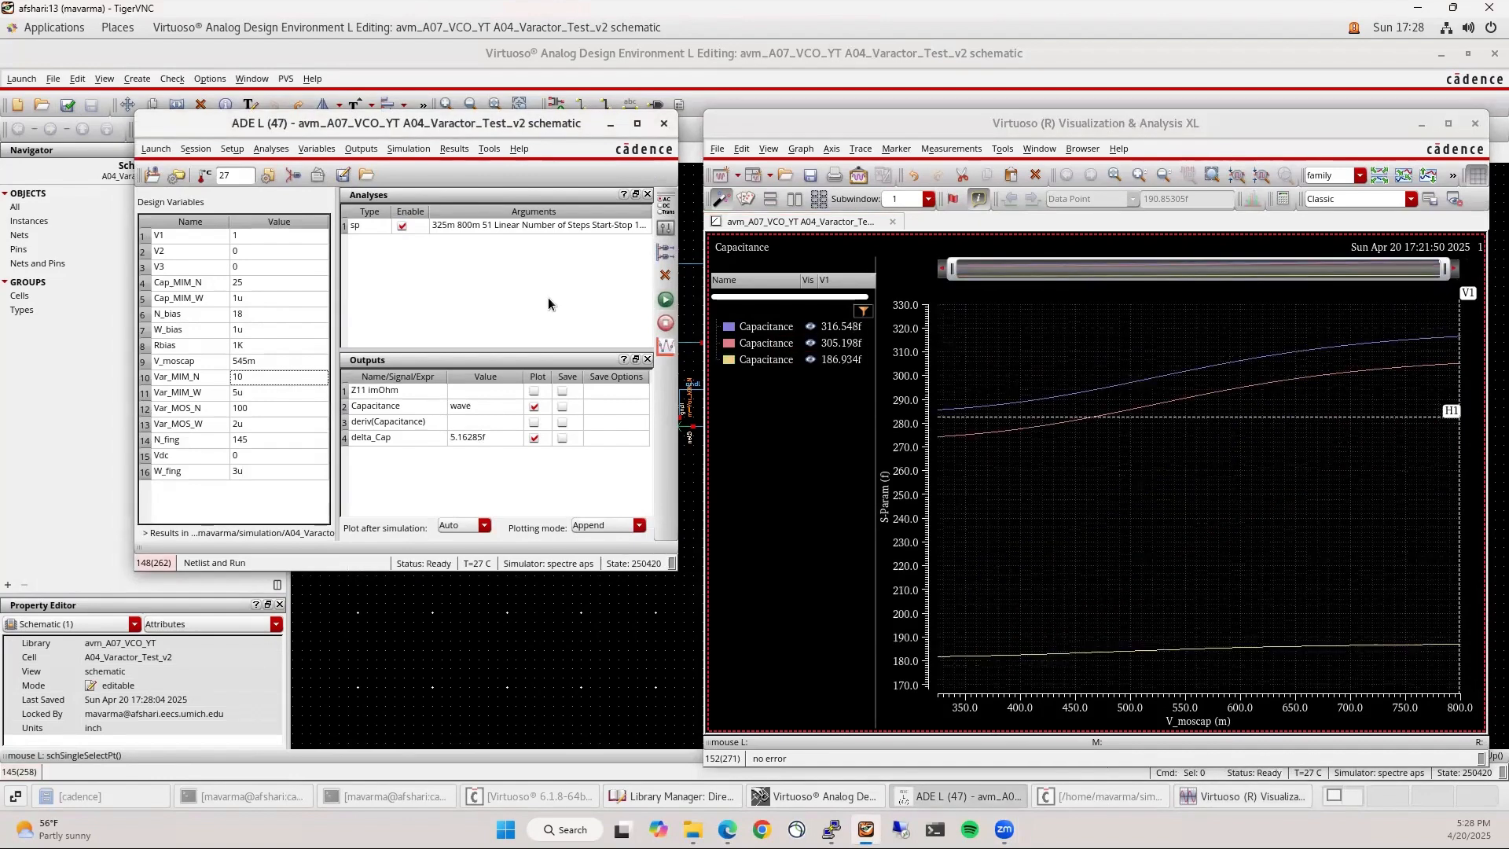
left_click(762, 345)
key("Delete")
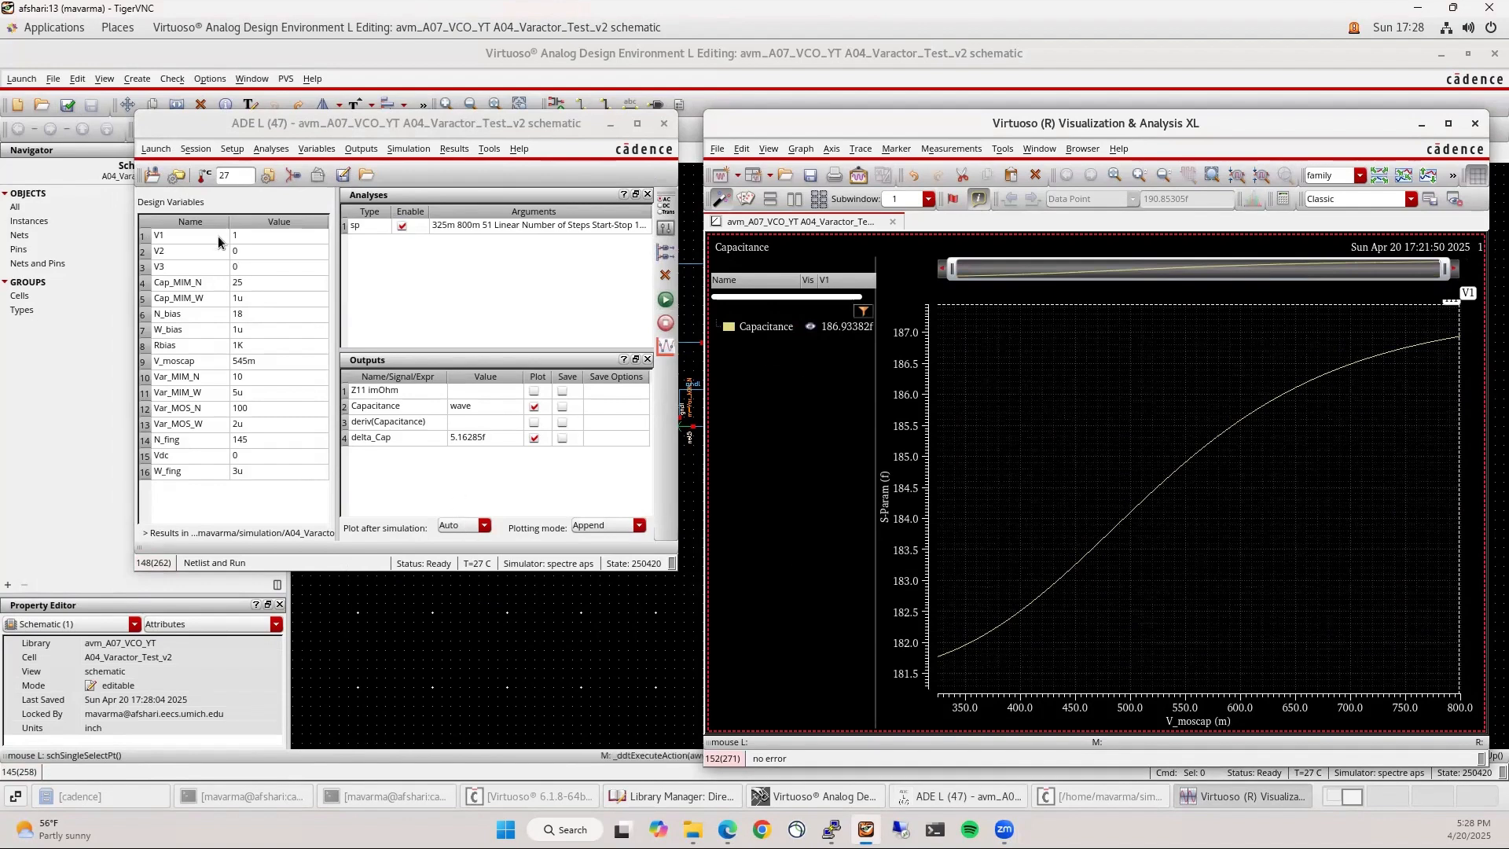
double_click(251, 236)
type("0")
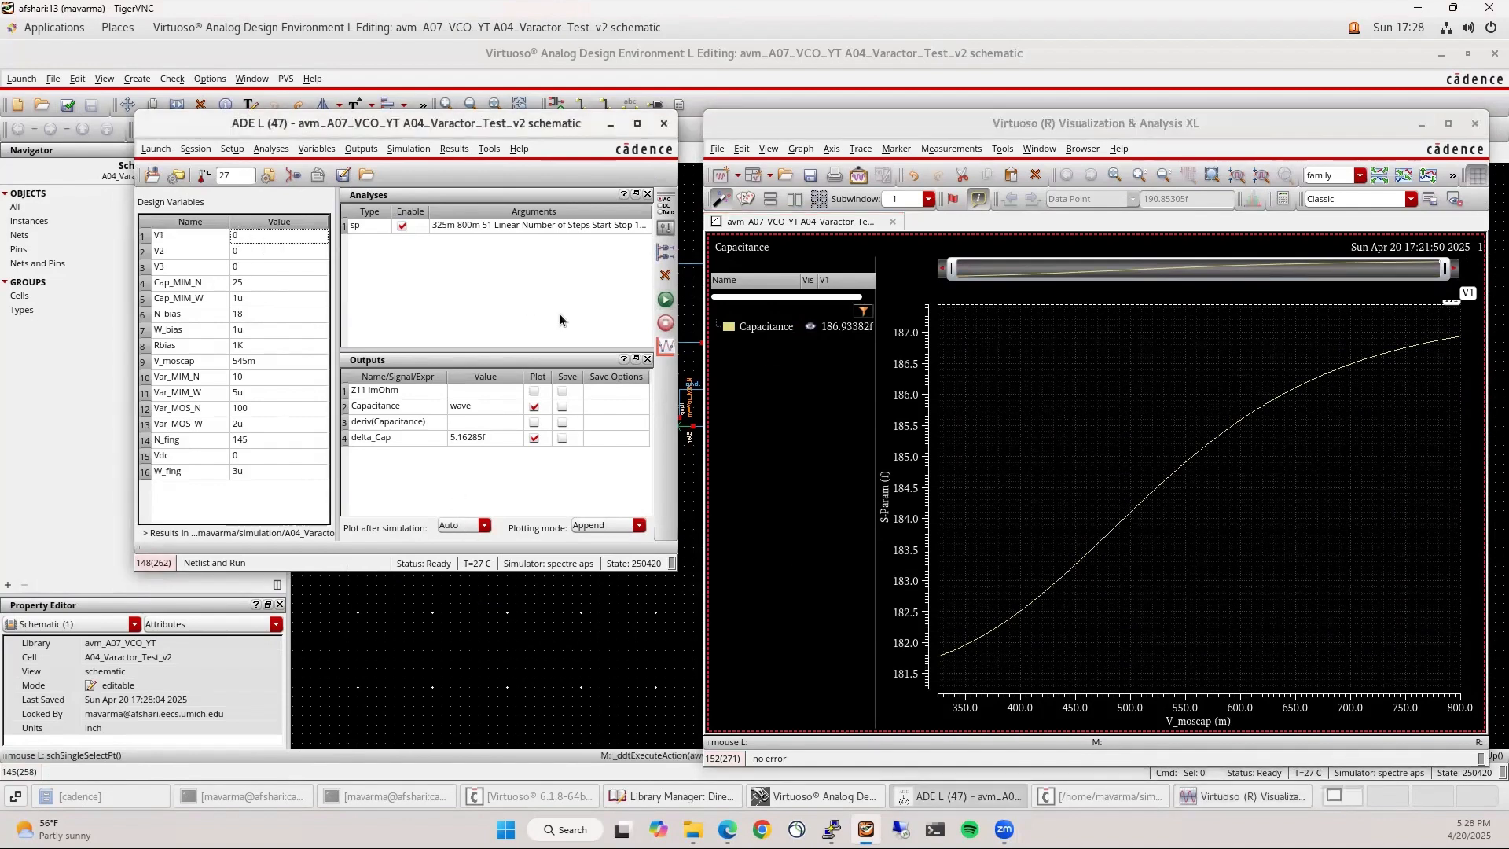
left_click(666, 301)
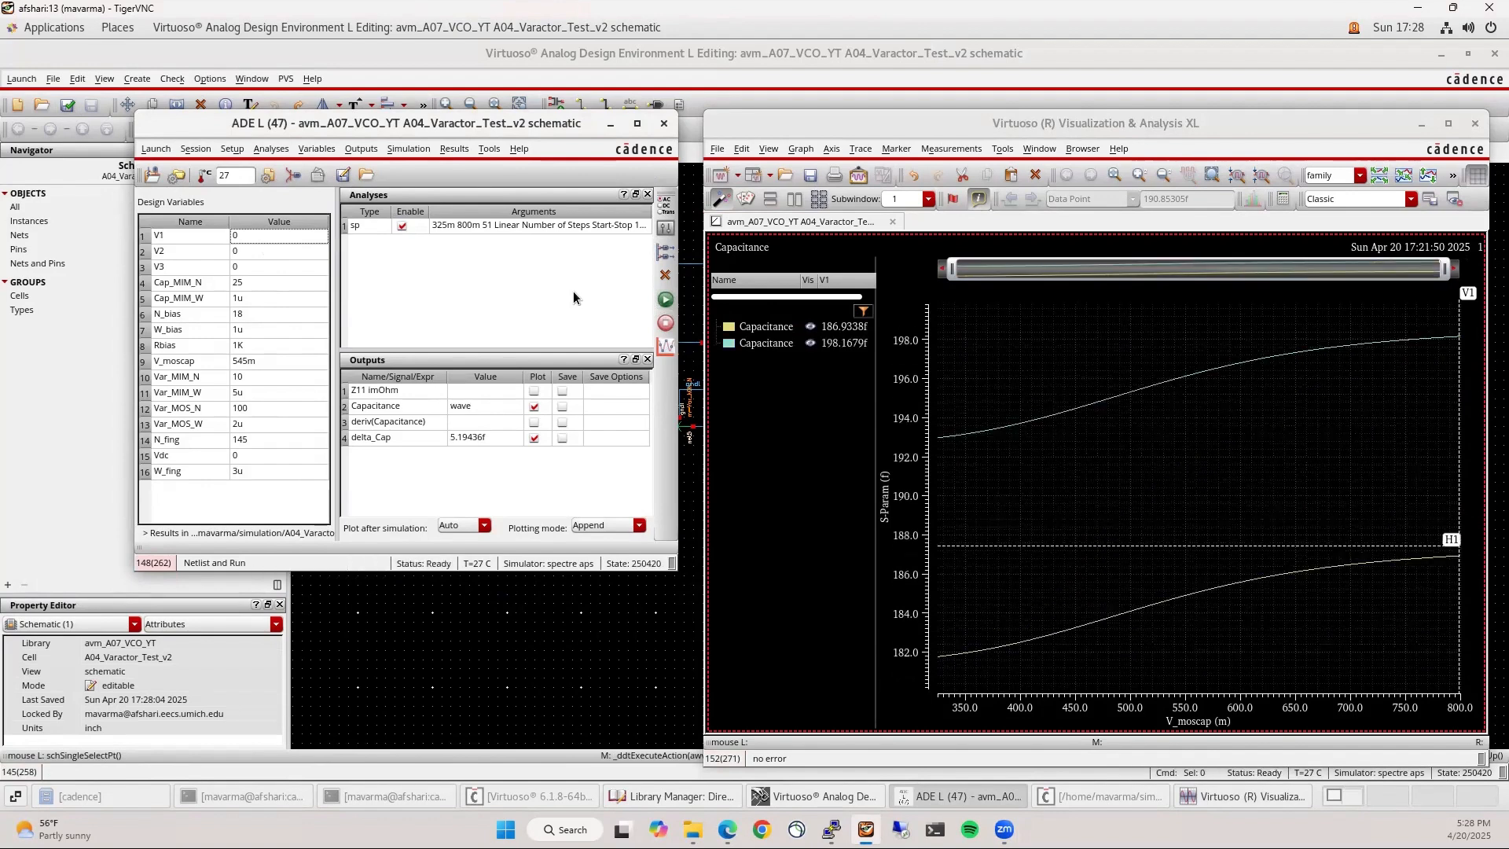
Set Var_MIM_N to 50, rerun with V1 at 1, and delete the two earlier capacitance curves
double_click(274, 378)
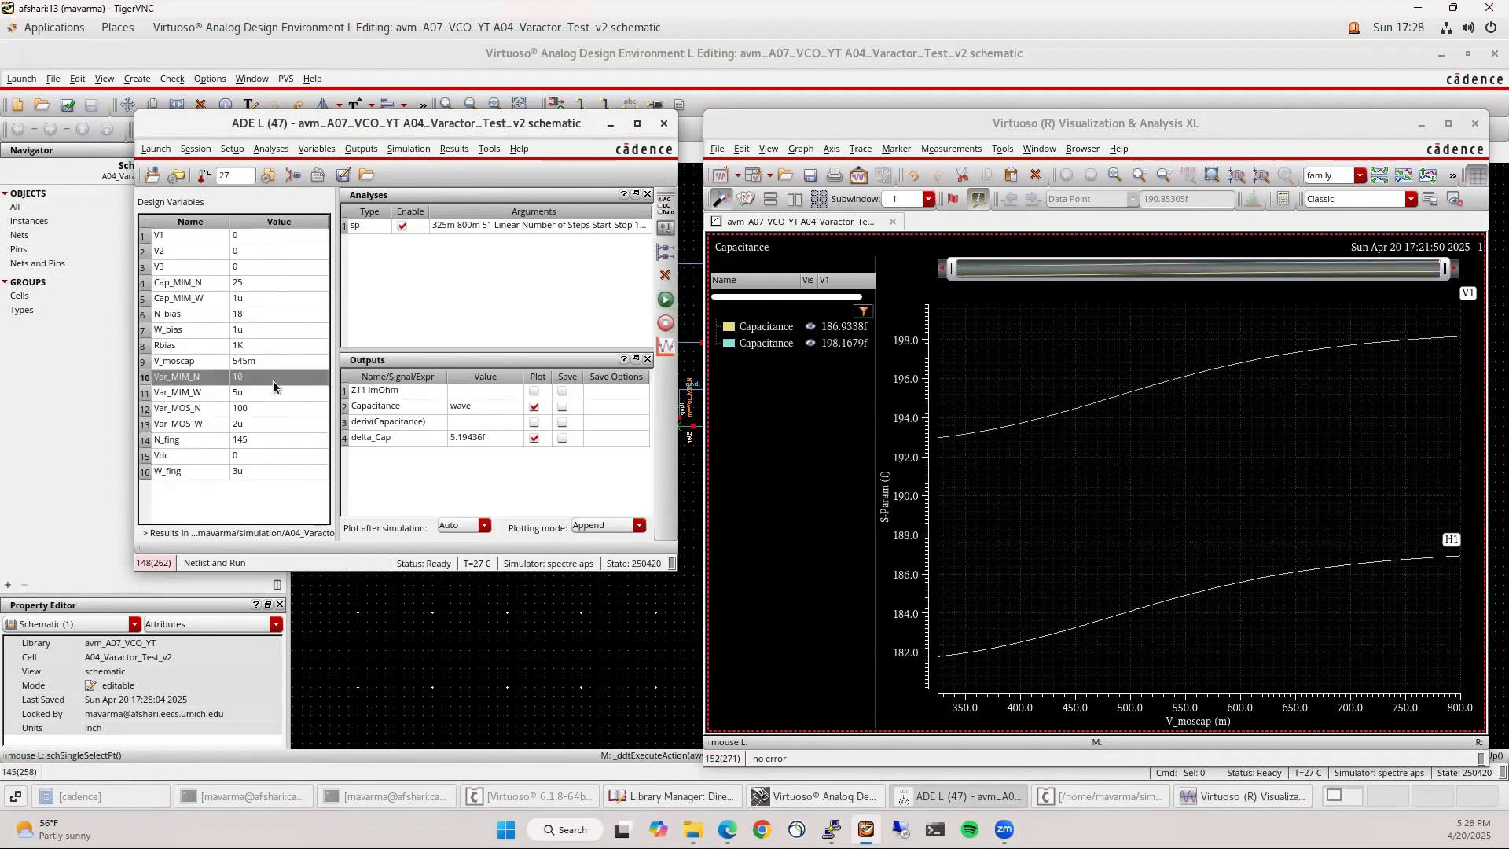
type("50")
key("Return")
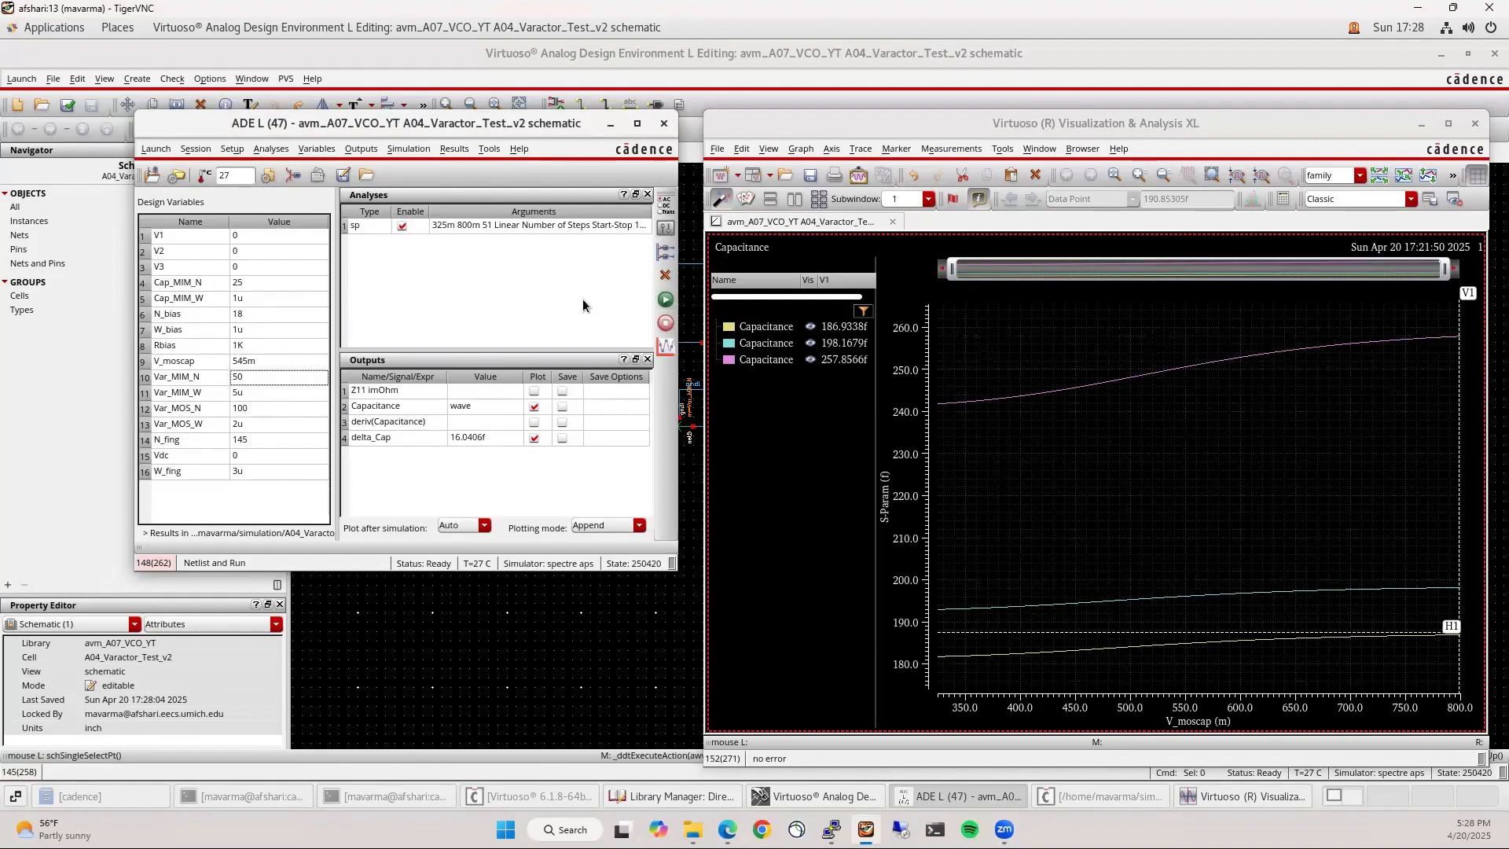
left_click(266, 237)
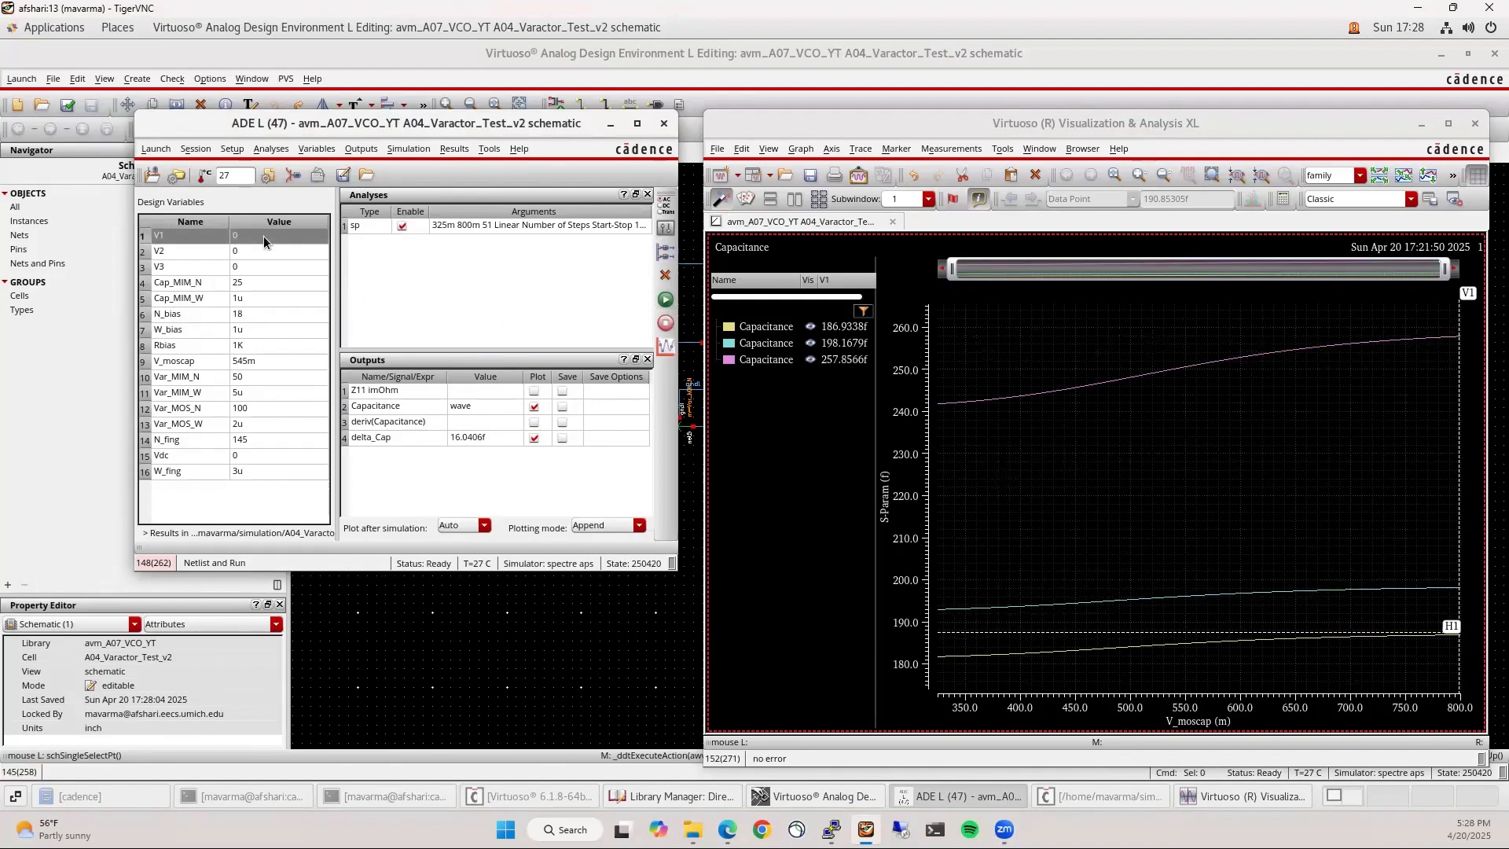
left_click(265, 237)
type("1")
left_click(665, 300)
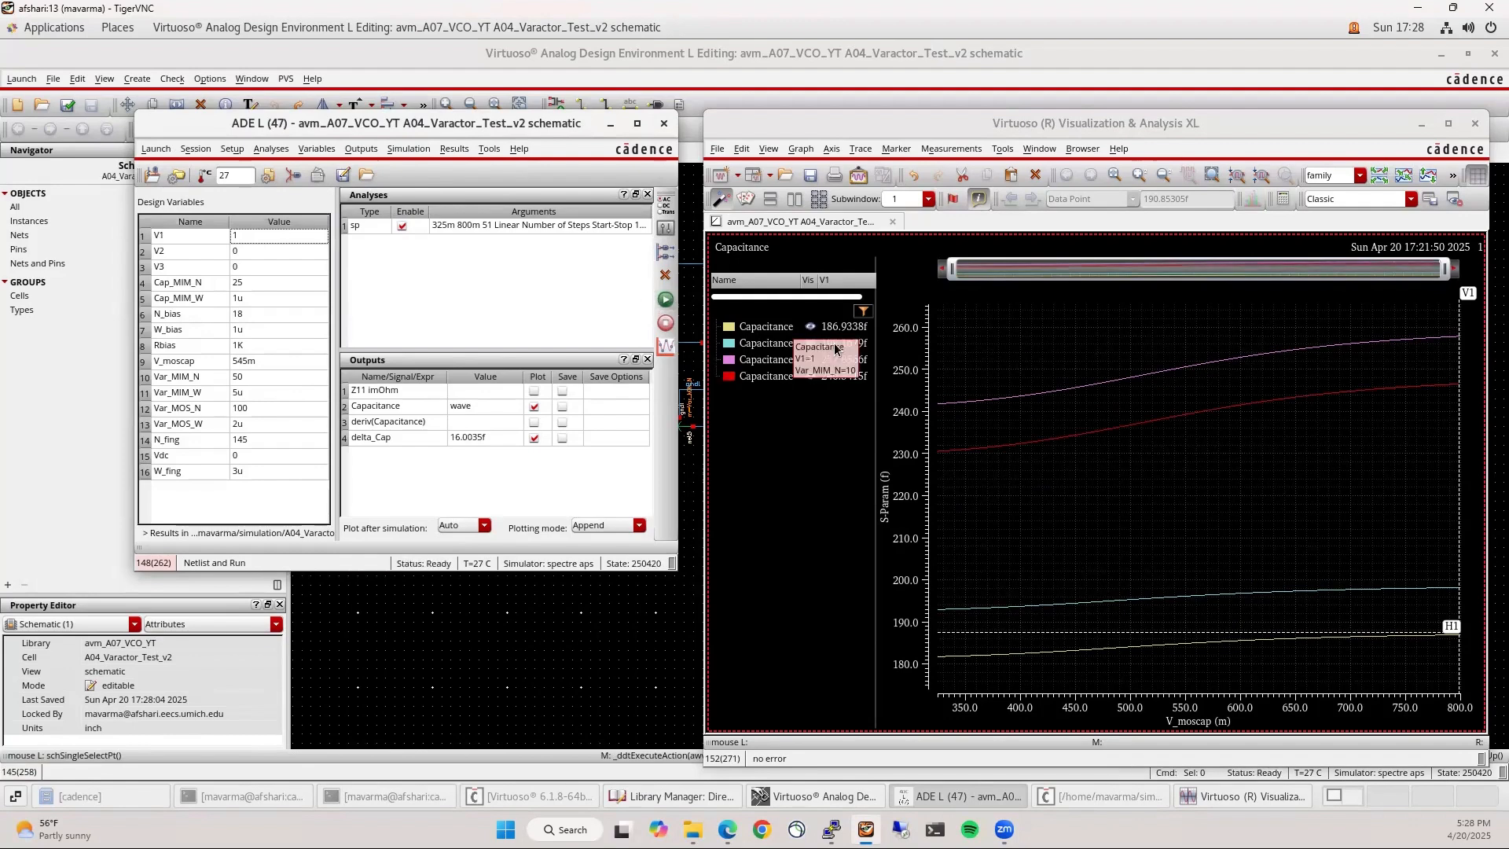
left_click(745, 345)
left_click(747, 329, "shift")
key("Delete")
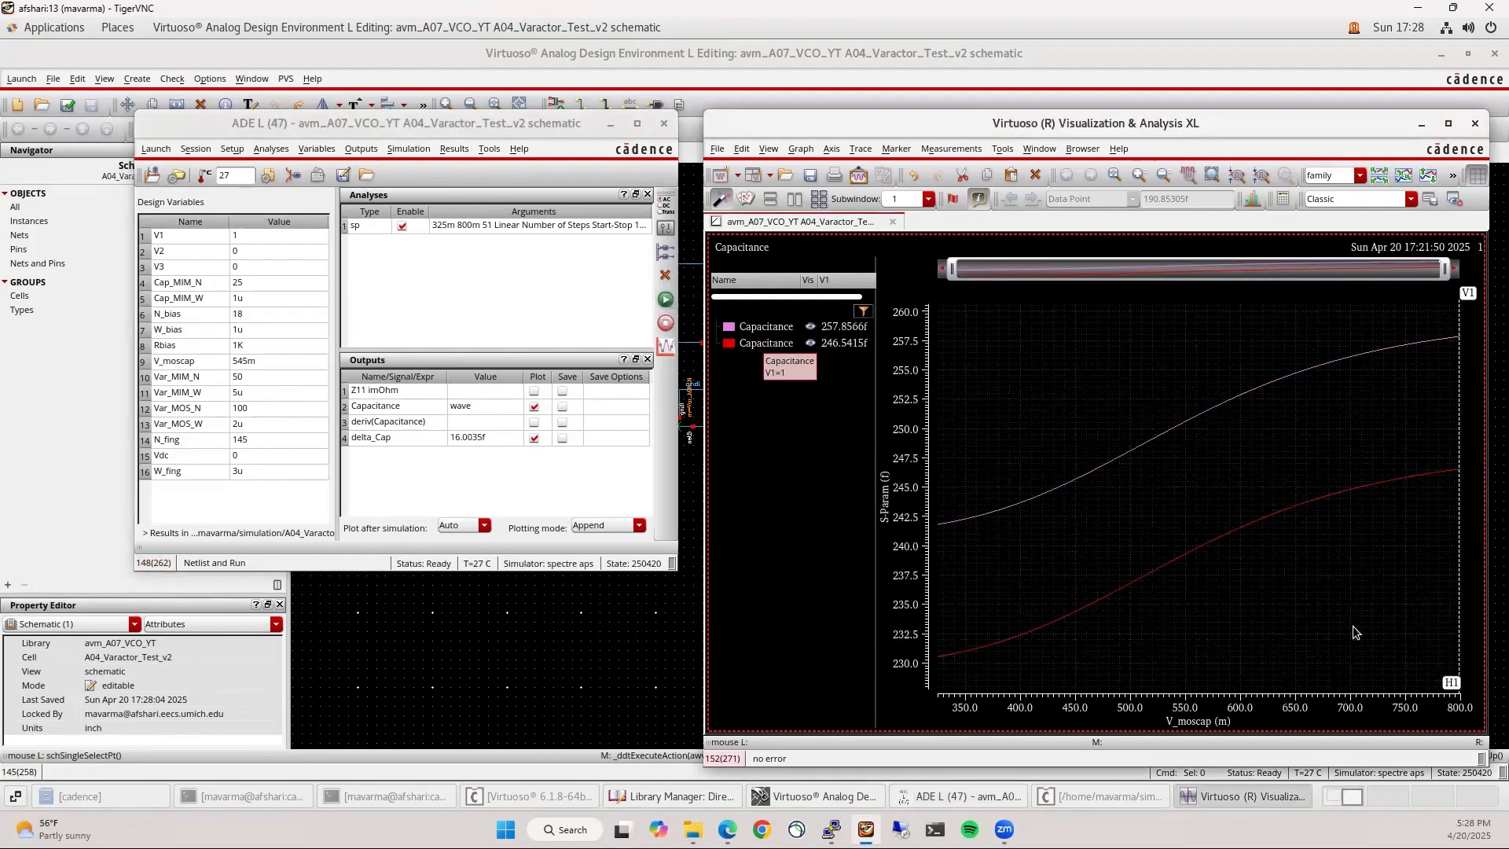
Add a horizontal marker across both curves and a vertical marker at 570.0m reading 251.56f and 240.26f
key("h")
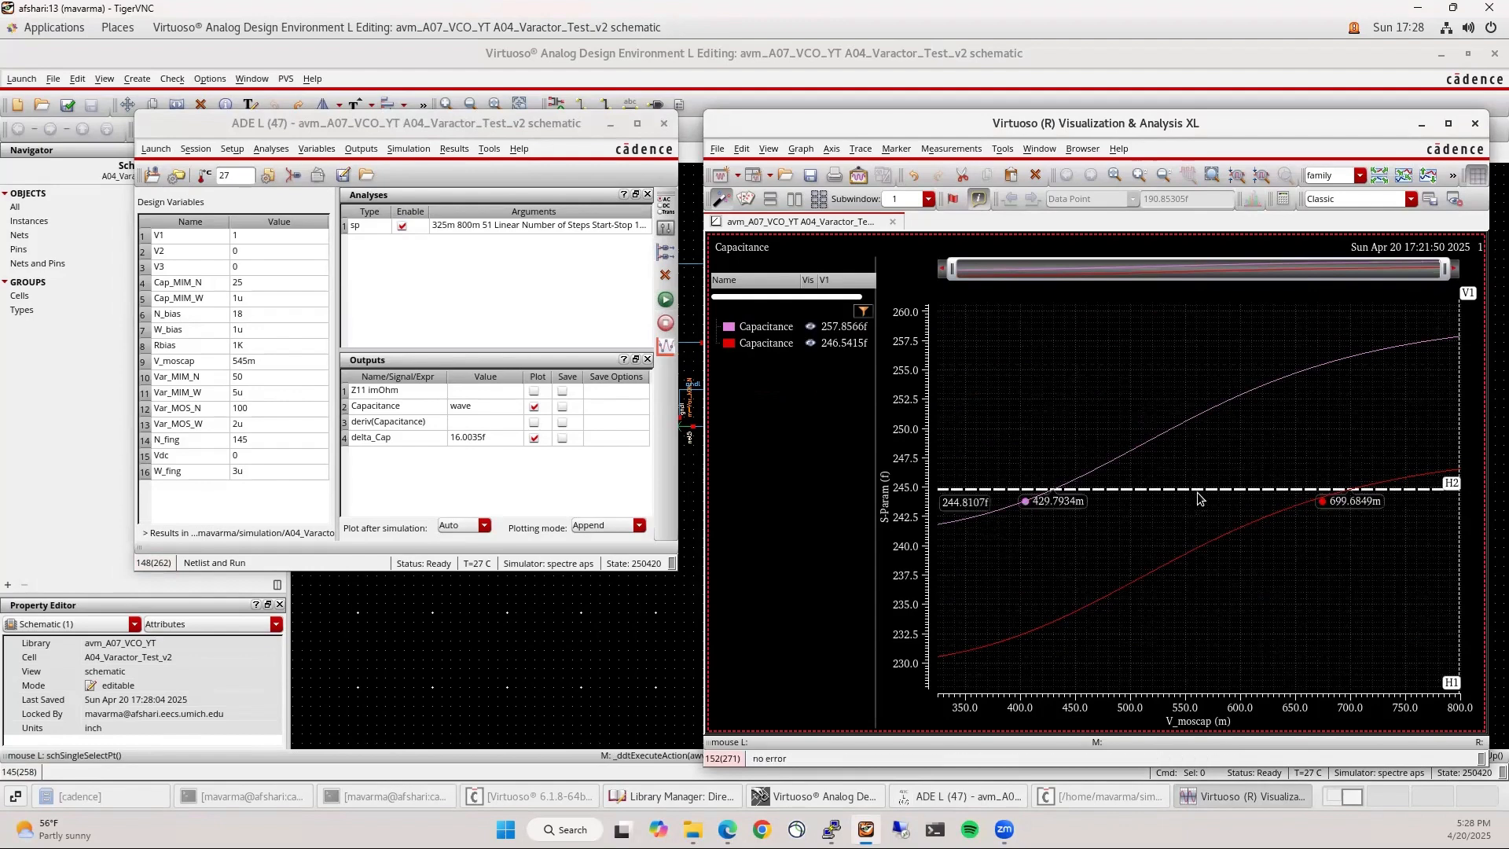
mouse_move(1196, 495)
left_mouse_down()
mouse_move(1185, 539)
mouse_move(1182, 442)
mouse_move(1191, 476)
mouse_move(1197, 445)
left_mouse_up()
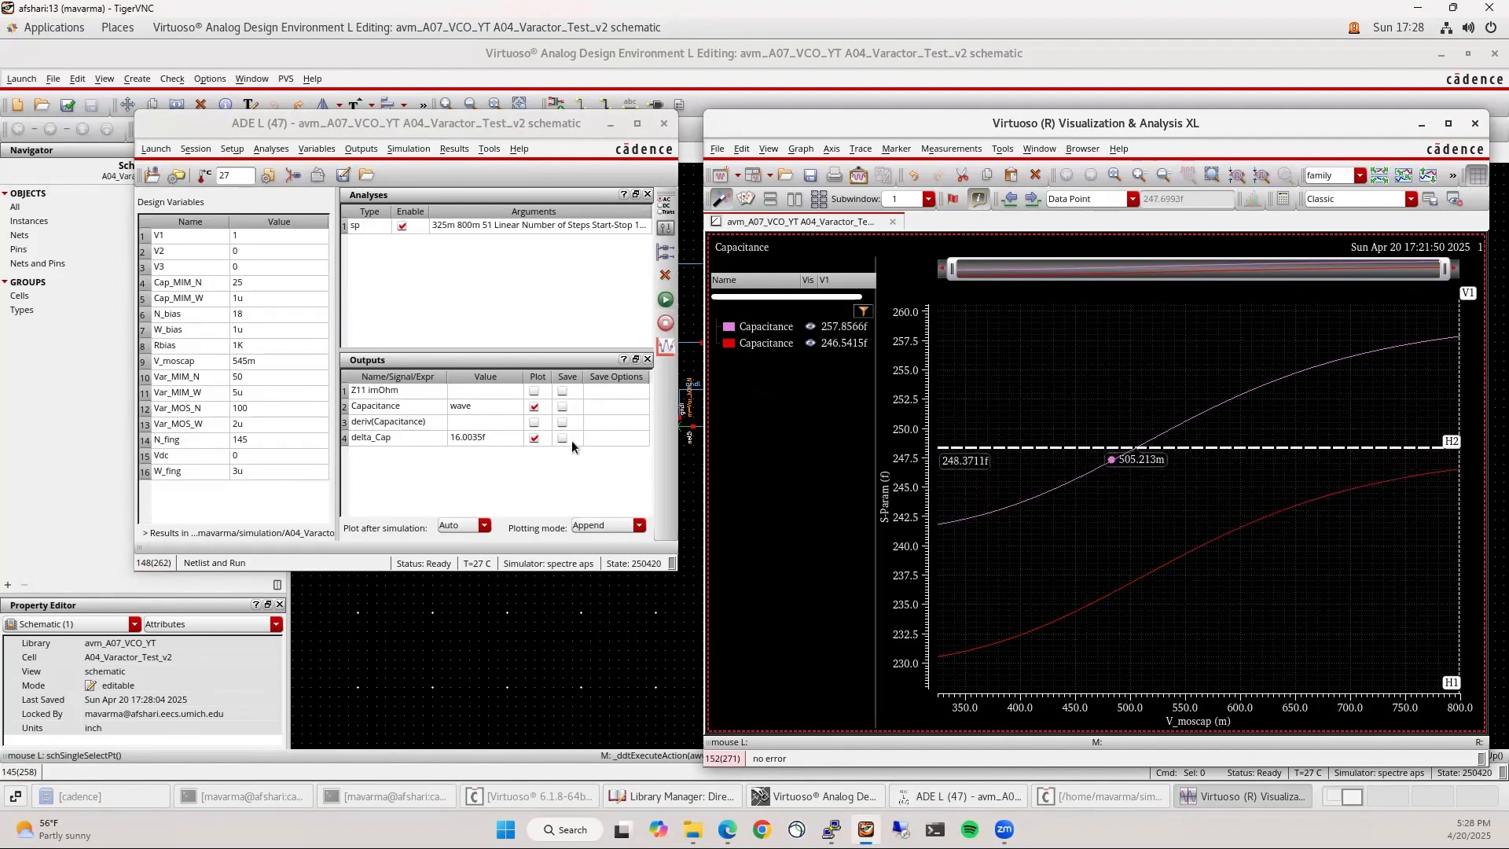
left_click(1208, 495)
key("v")
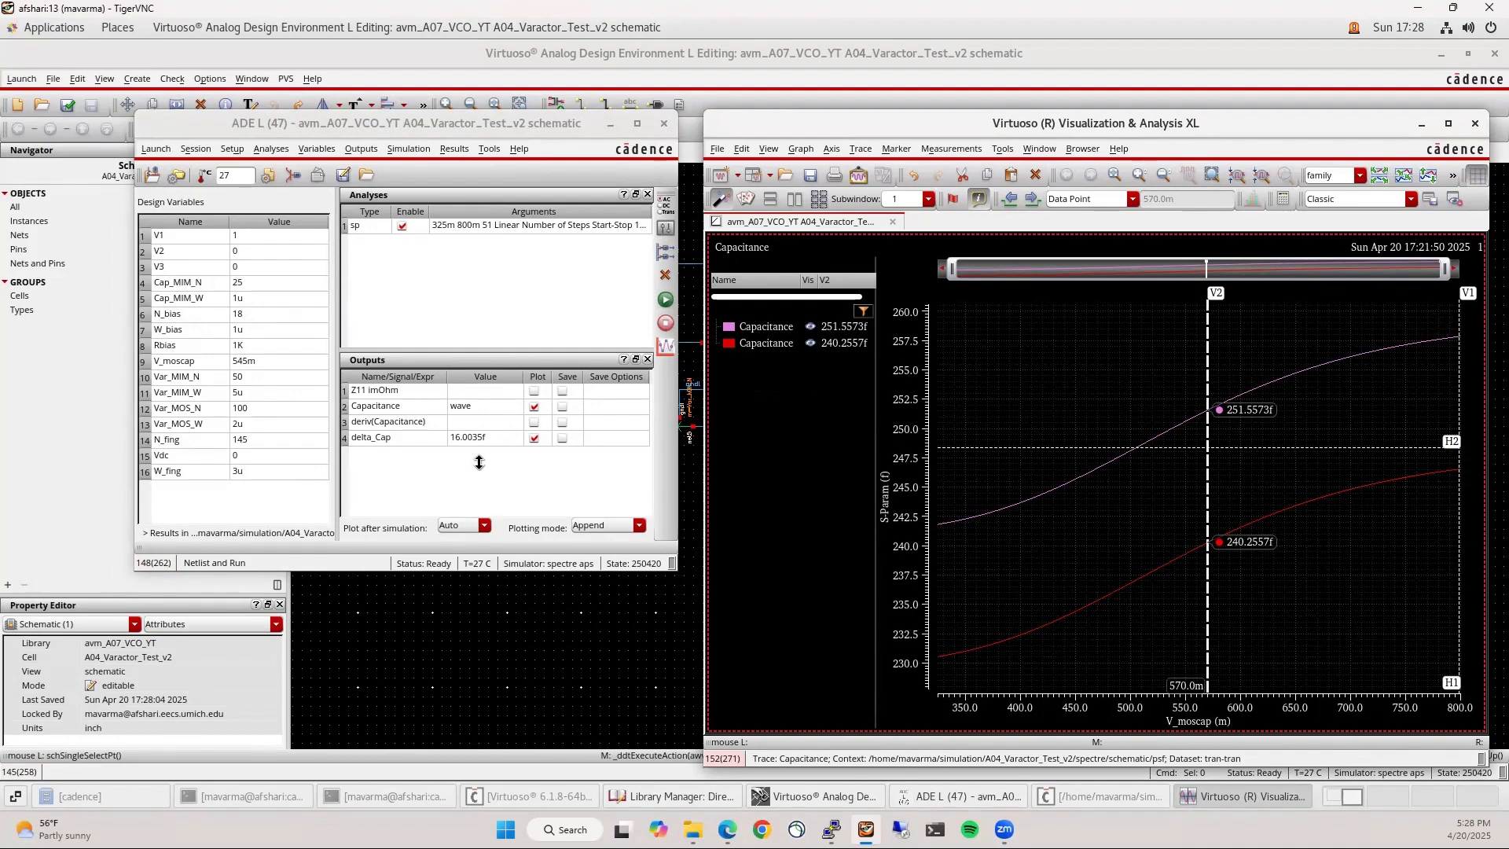
Set V3 to 1, clear the two existing curves, and simulate with all three switches on
double_click(246, 253)
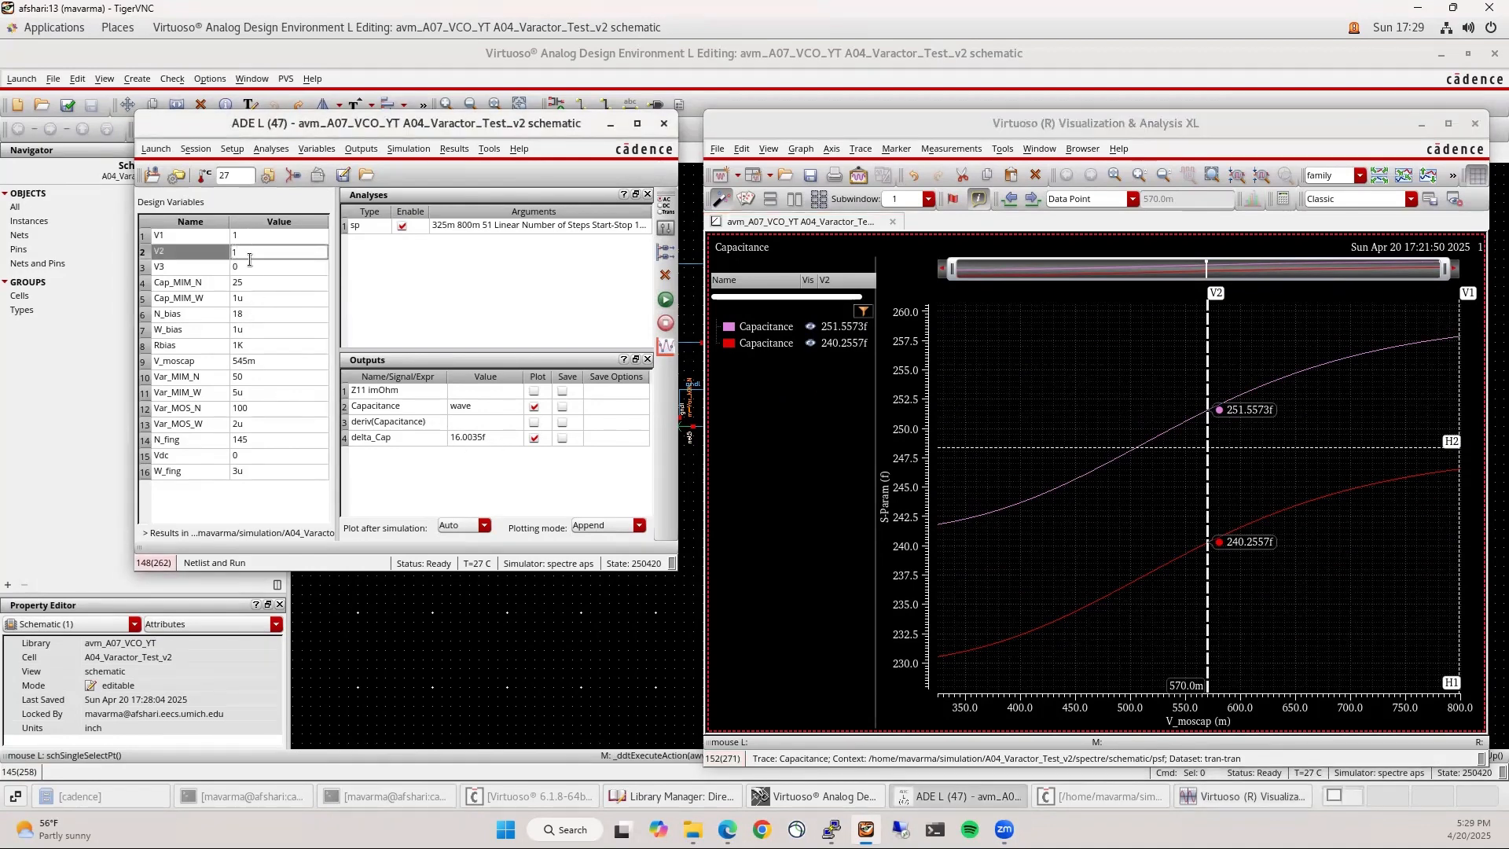
double_click(249, 270)
type("1")
key("Return")
left_click(770, 344)
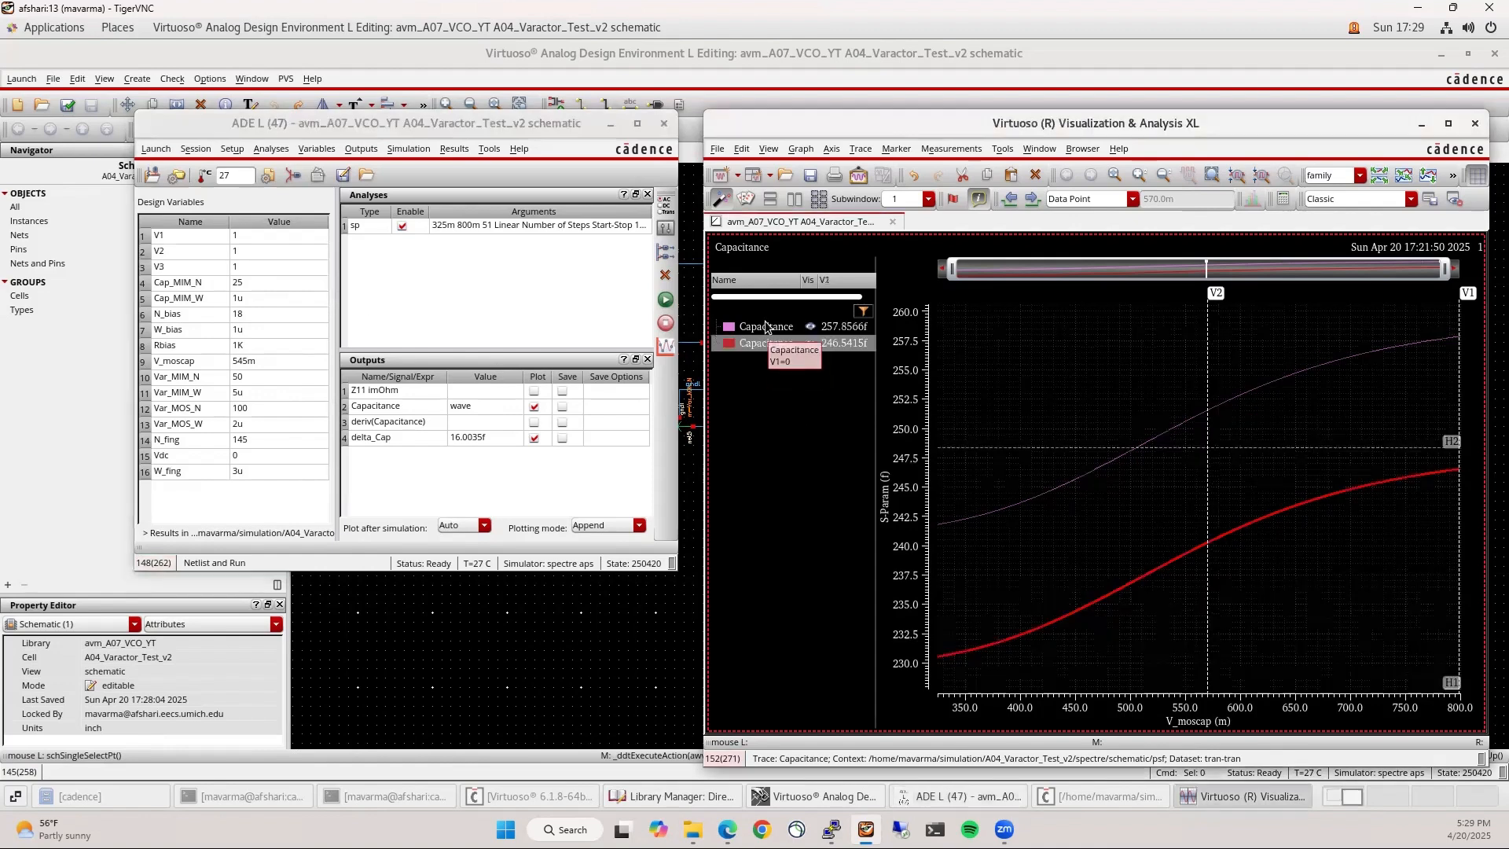
left_click(766, 321, "ctrl")
key("Delete")
left_click(417, 299)
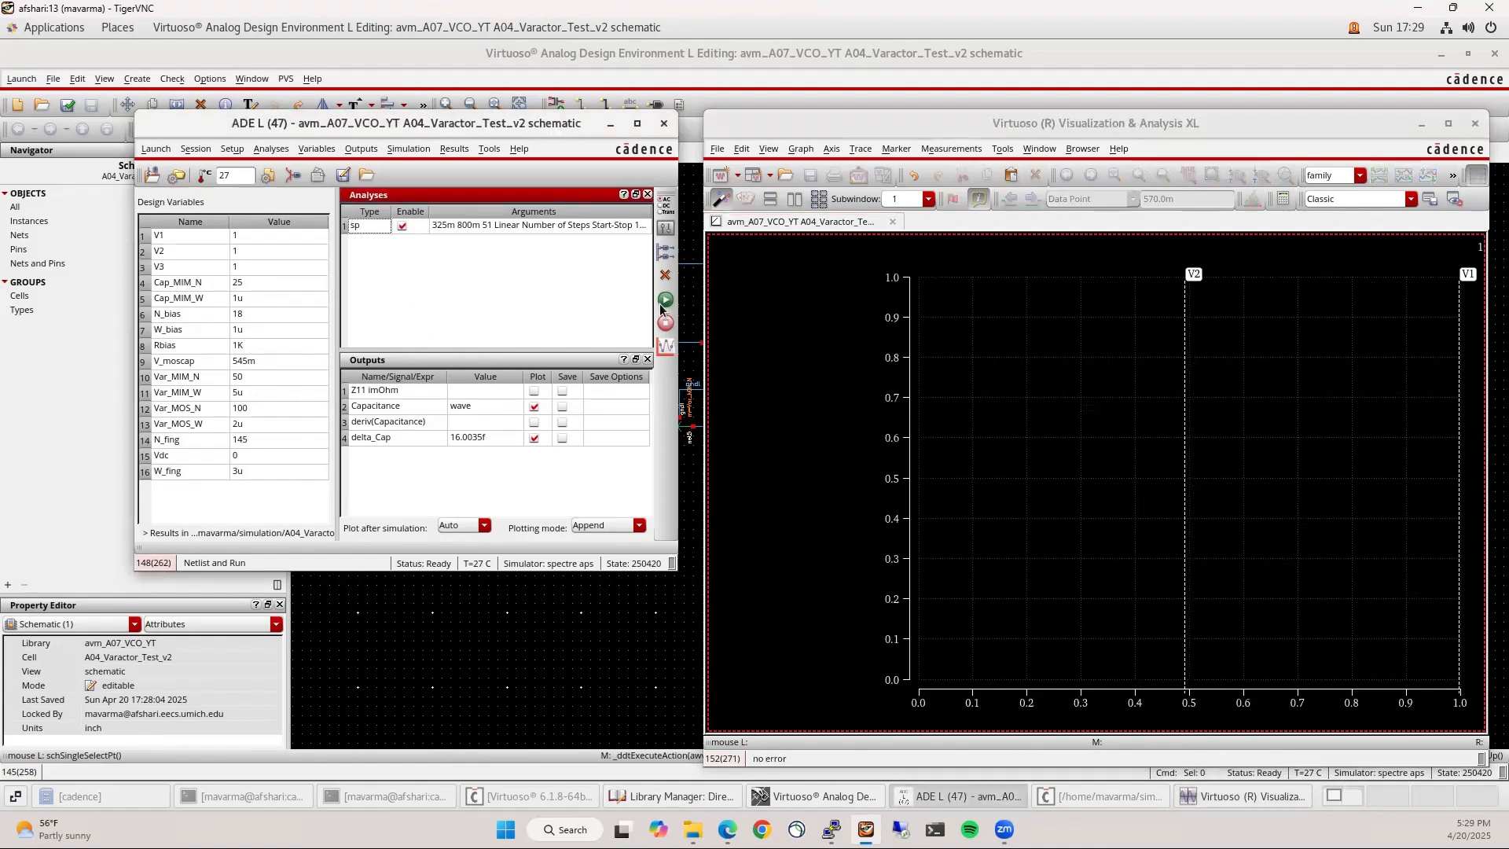
left_click(662, 302)
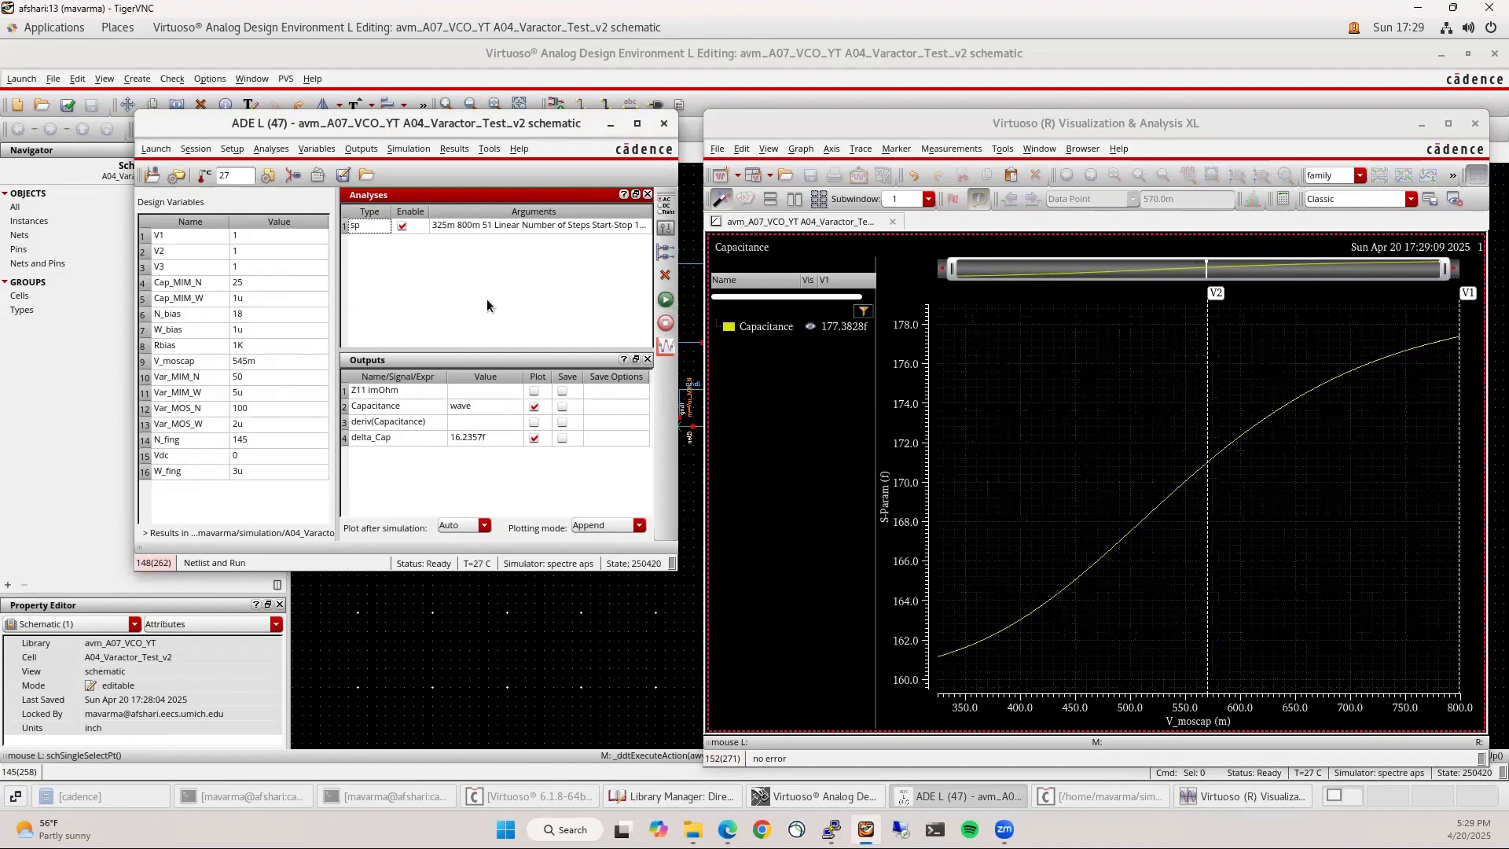
Simulate with V1 at 0, then again with V1 at 1 and V2 at 0
double_click(248, 236)
type("0")
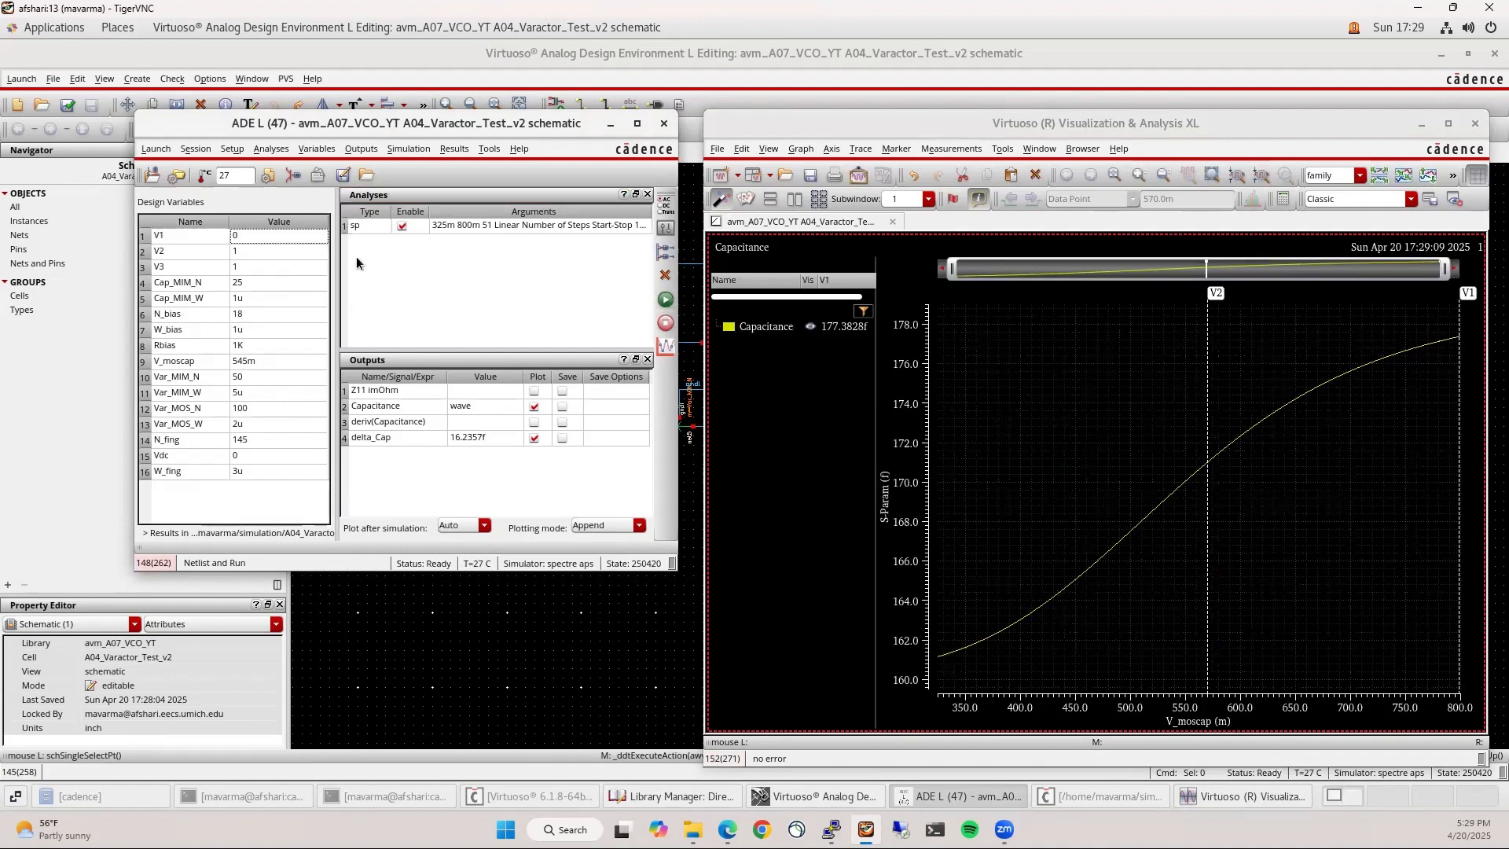
left_click(665, 299)
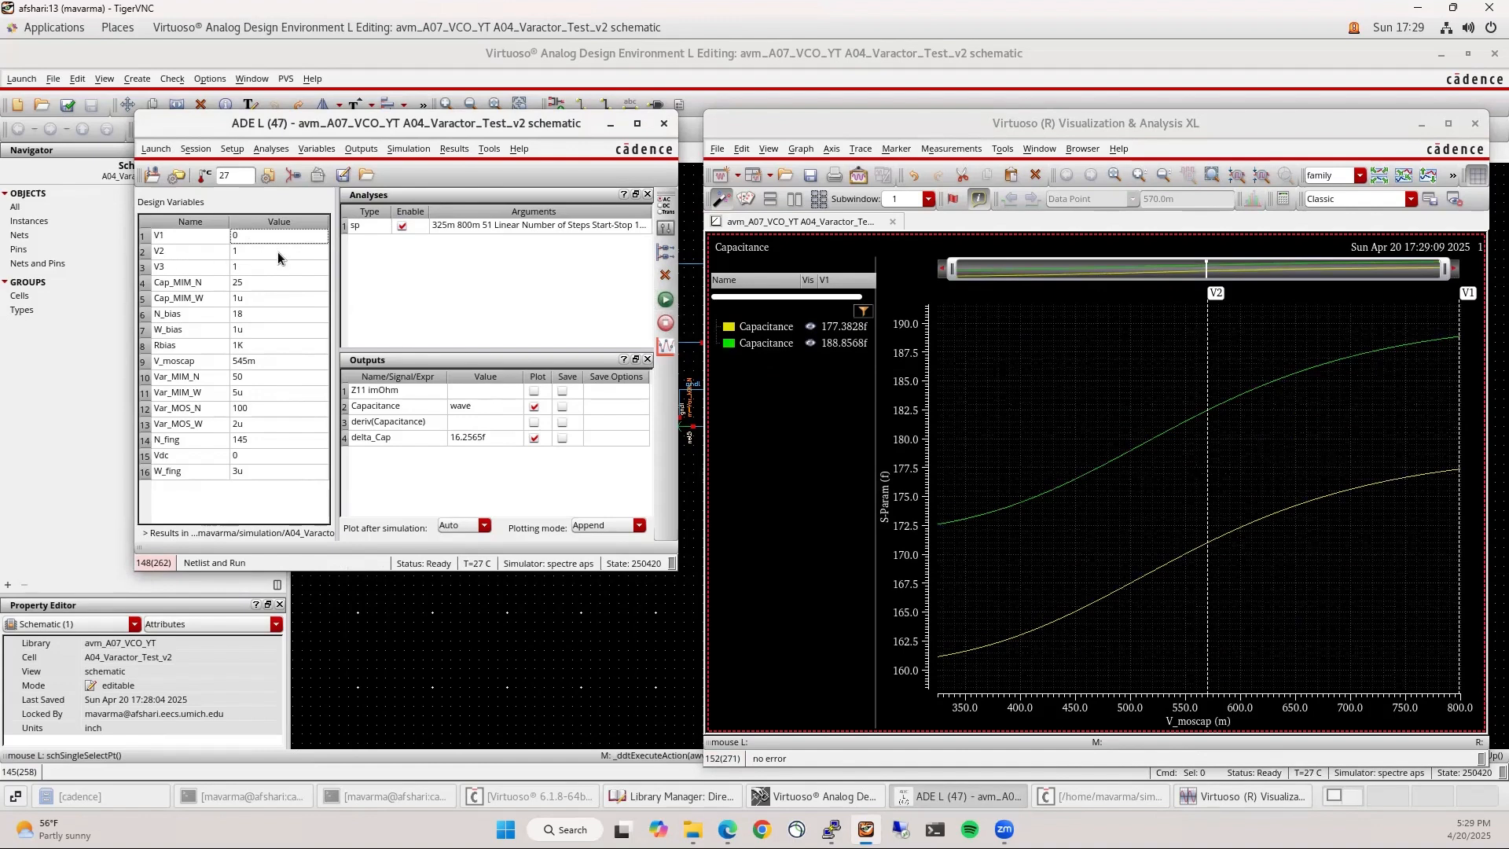
double_click(259, 252)
type("0")
key("Return")
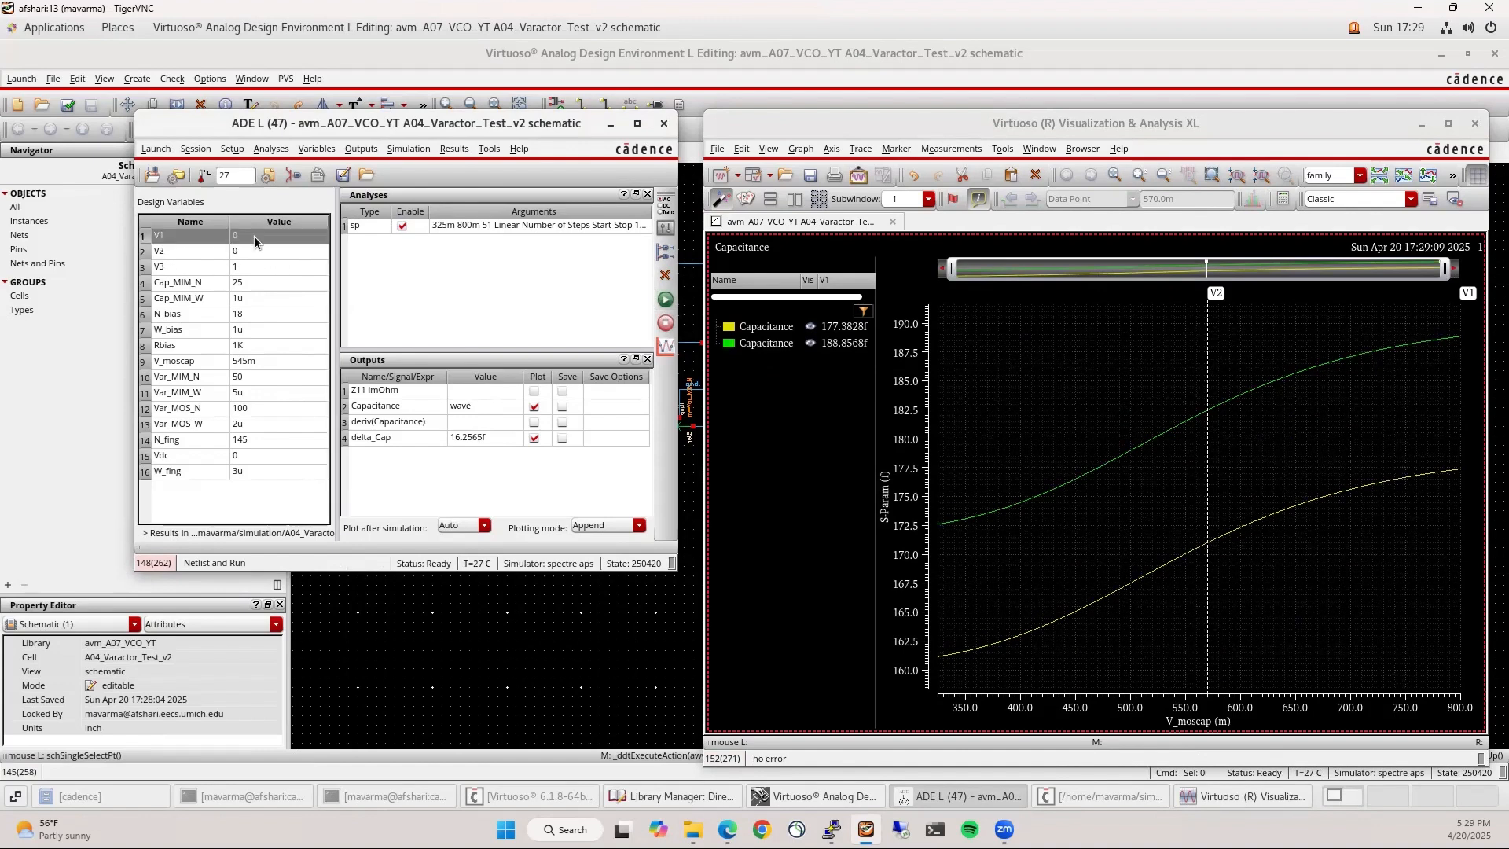
double_click(255, 237)
type("1")
key("Return")
left_click(667, 298)
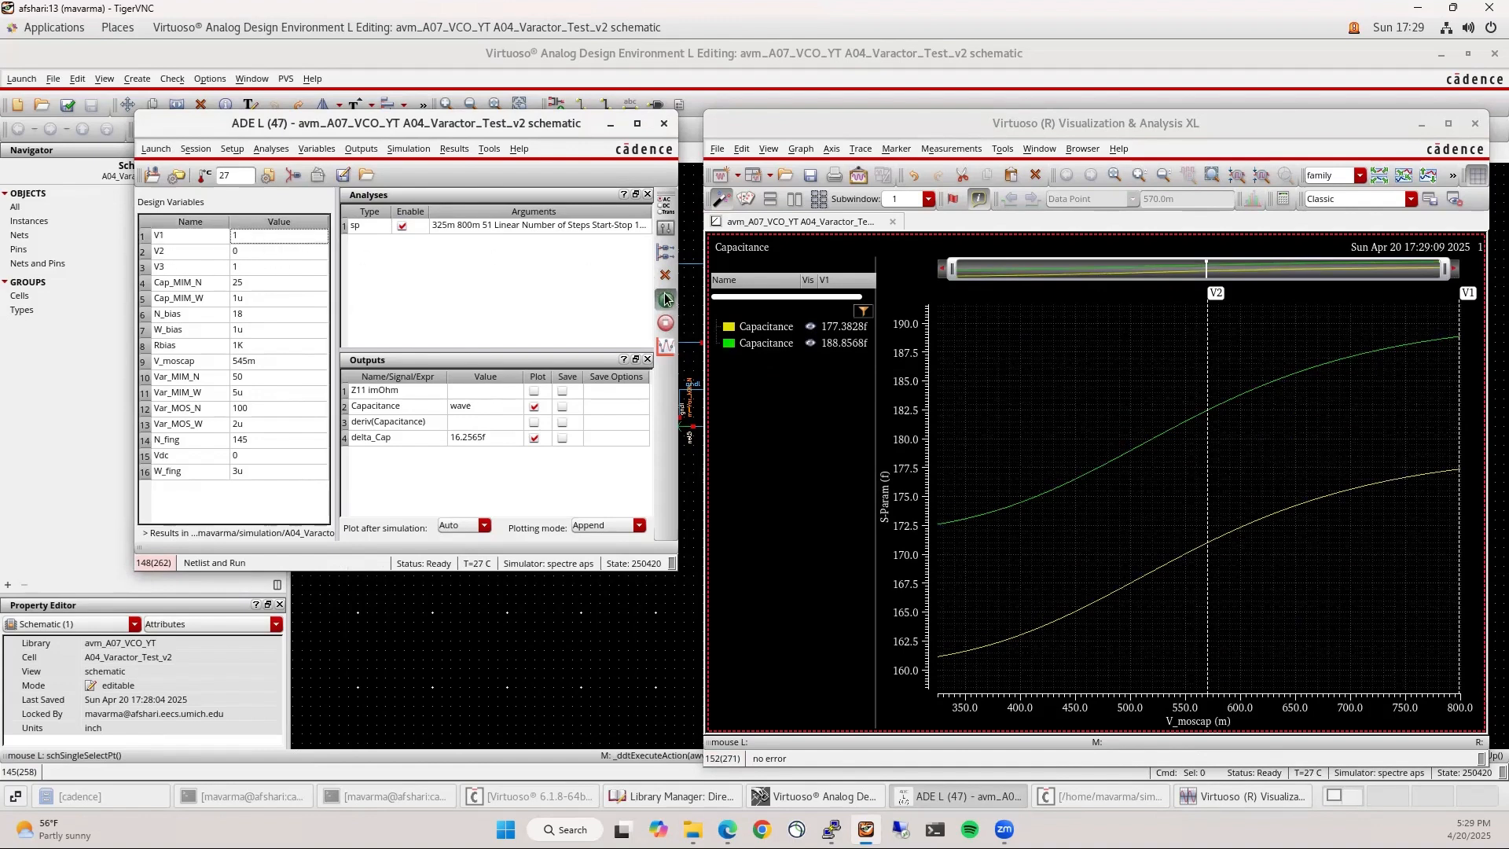
Set V1 to 1 with V2 and V3 at 0 and simulate with only V1 on
left_click(250, 253)
left_click(250, 251)
type("1")
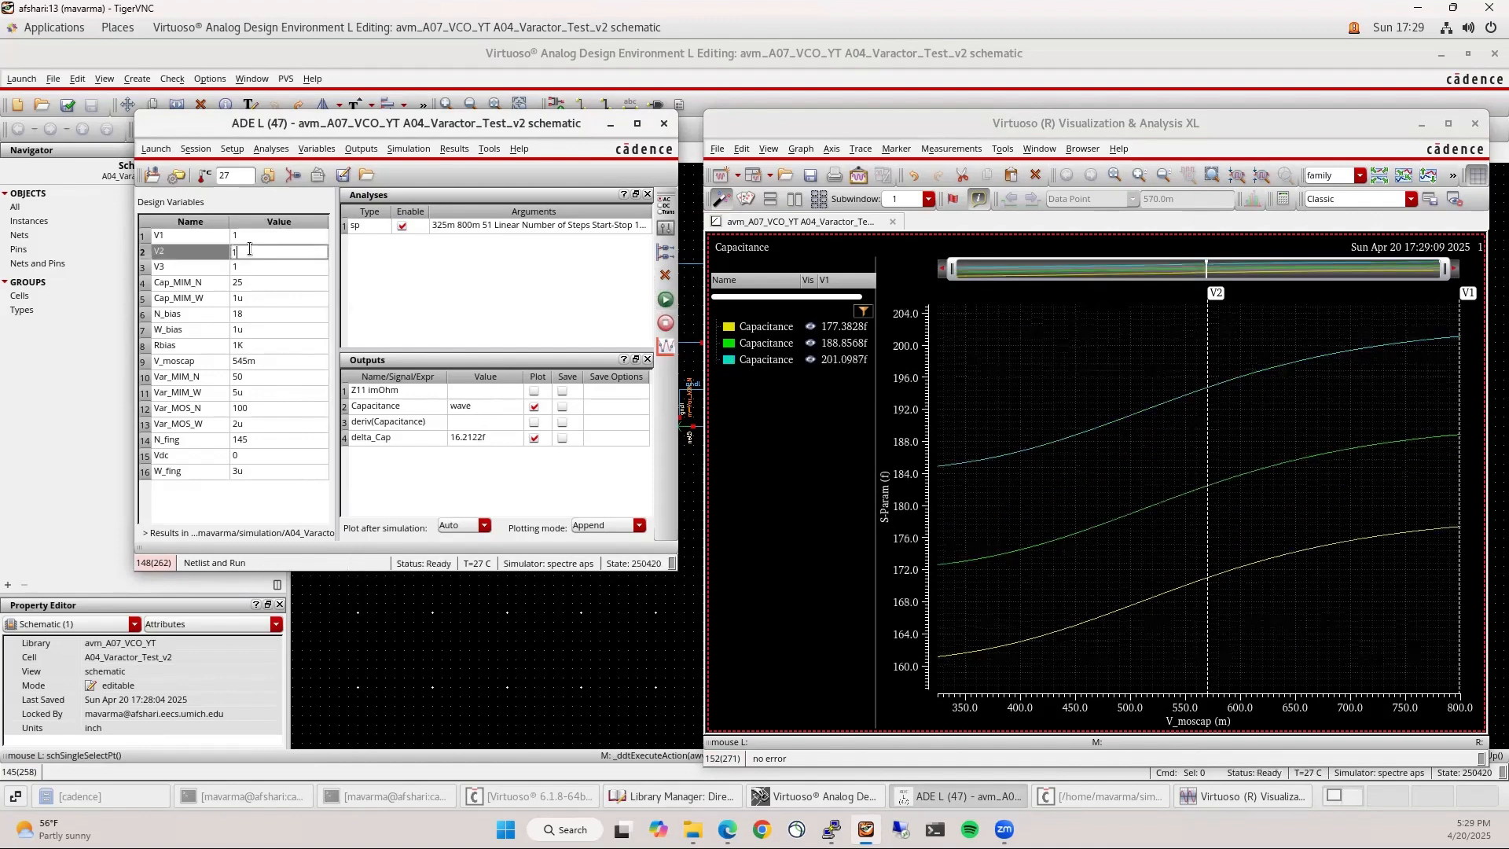
double_click(251, 237)
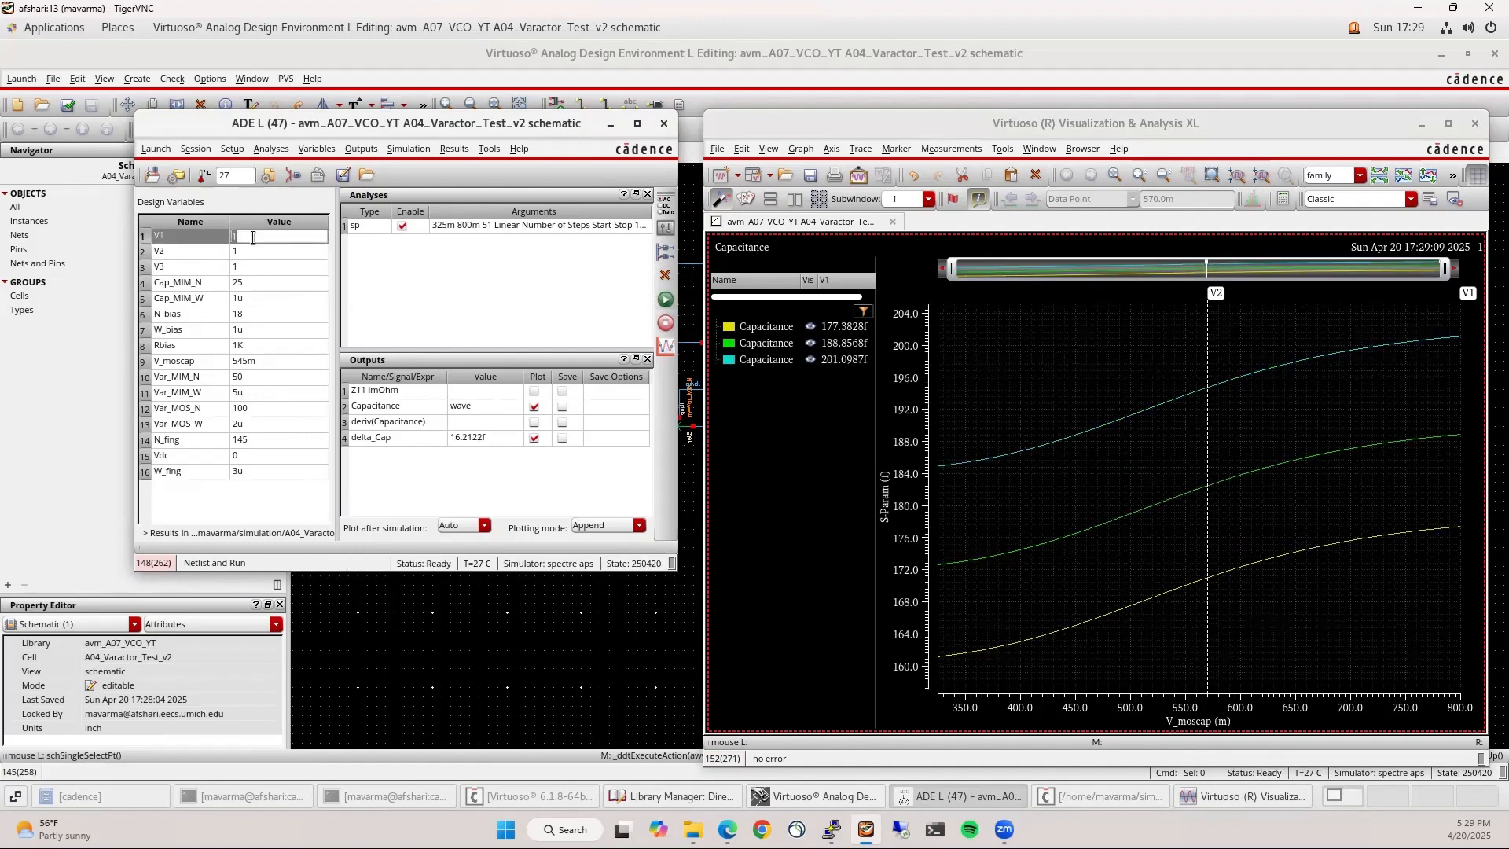
type("0")
left_click(253, 250)
double_click(254, 252)
type("0")
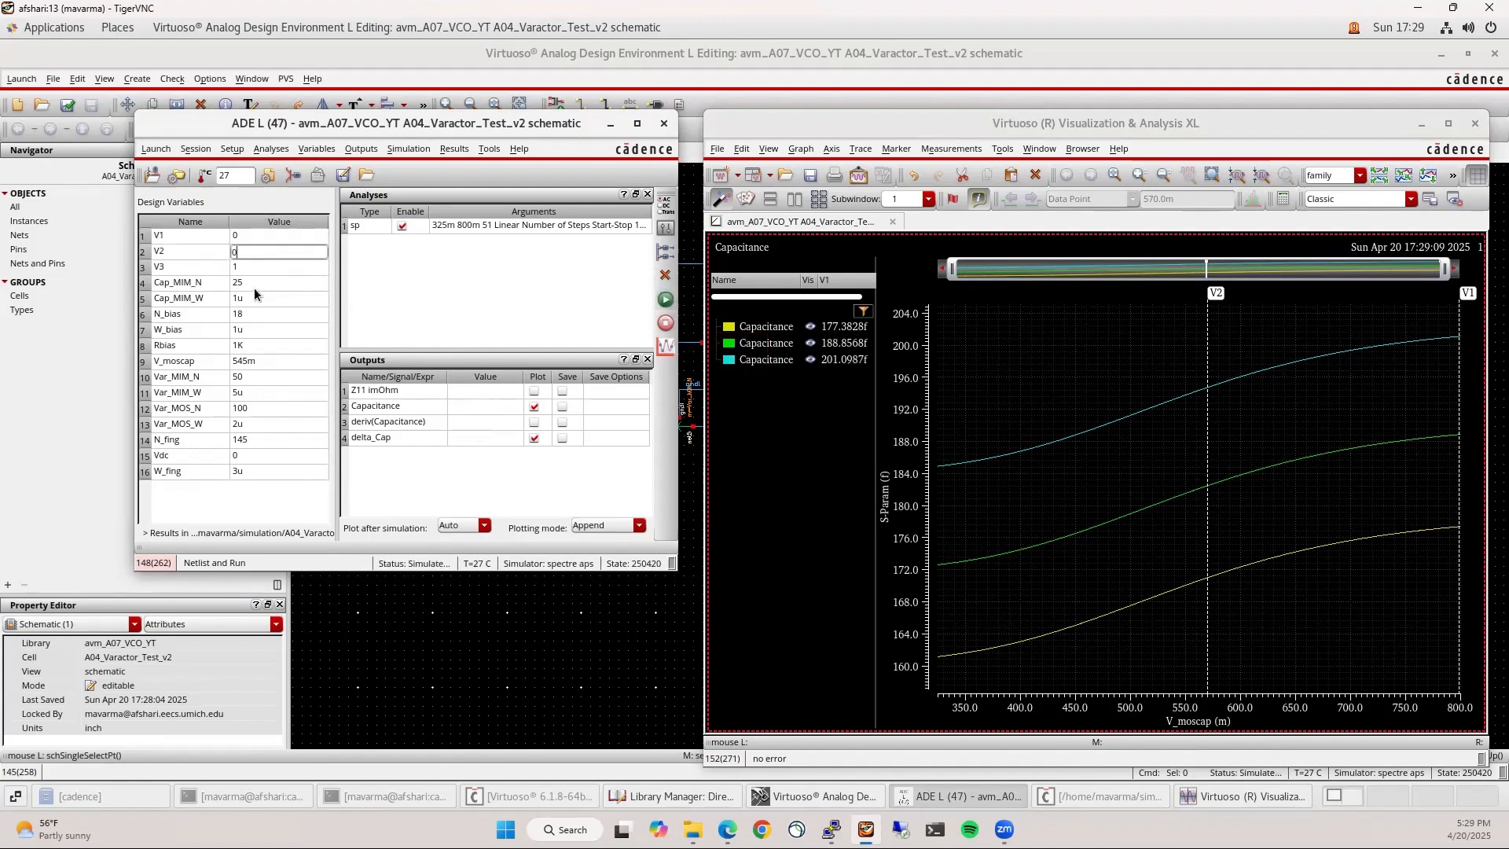
double_click(272, 269)
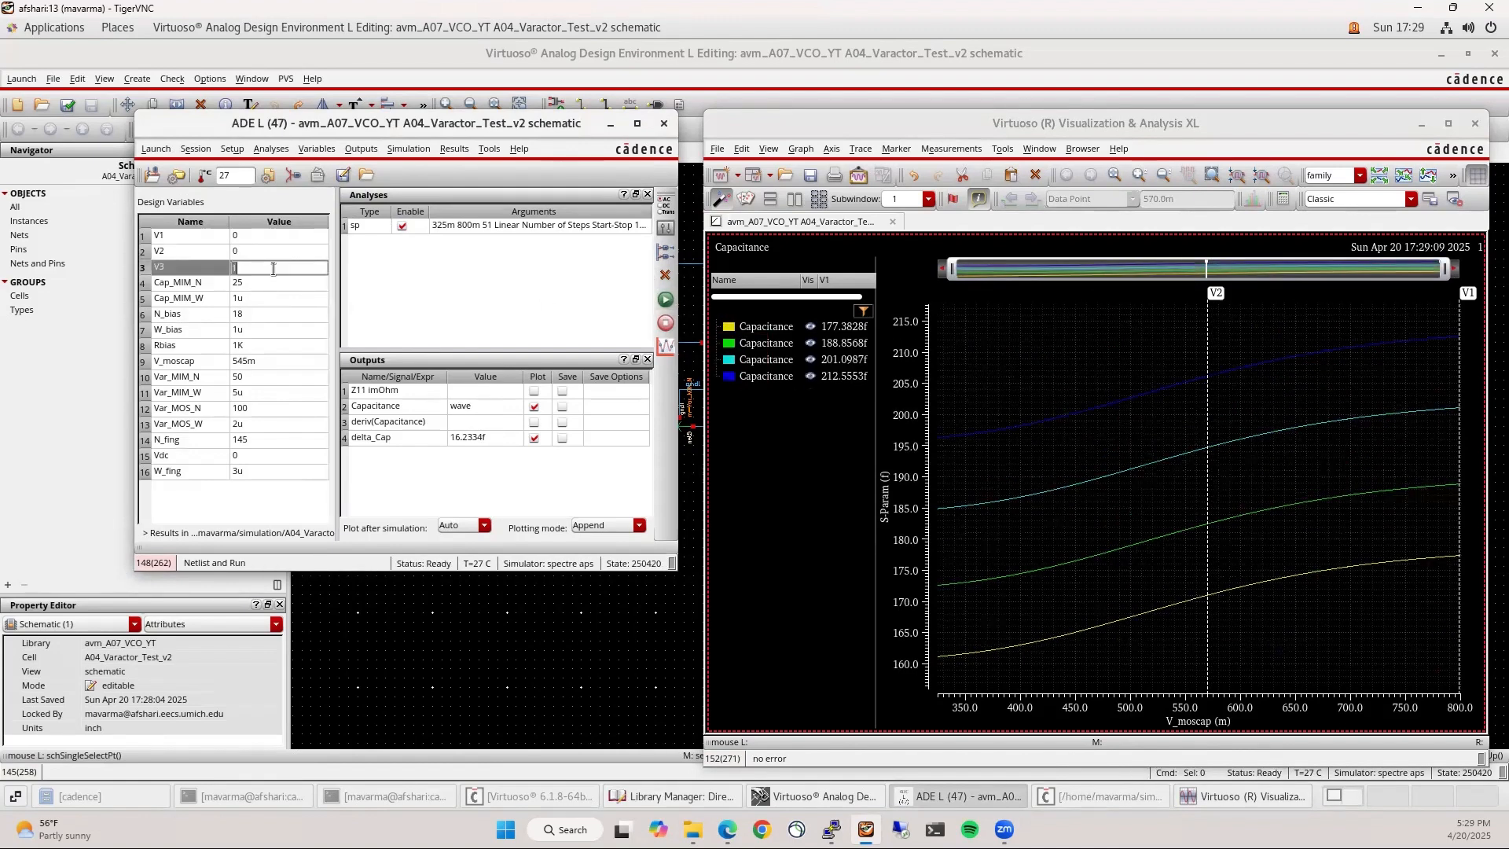
type("0")
double_click(258, 236)
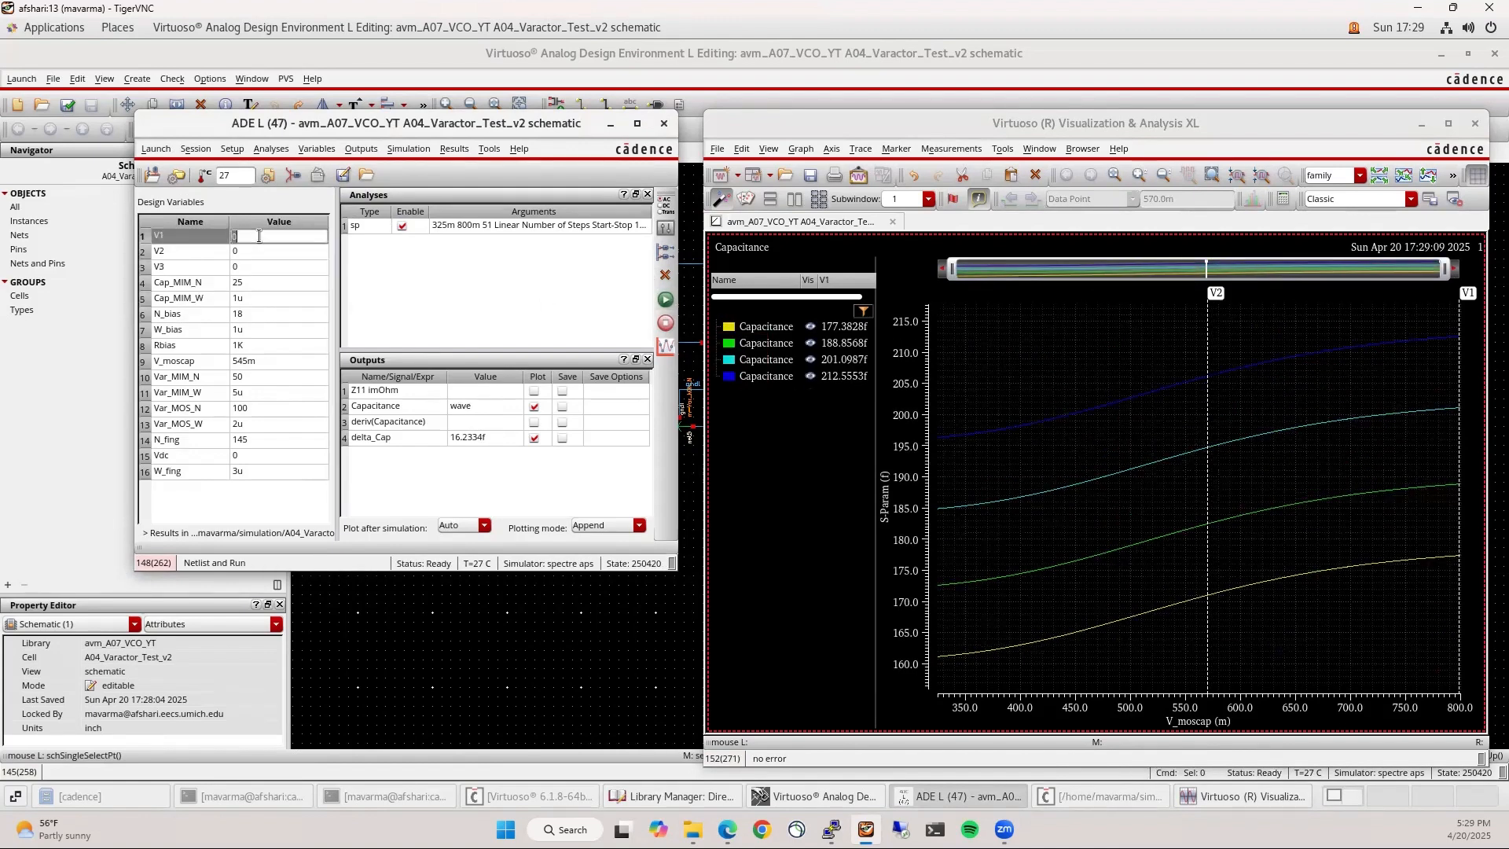
type("1")
key("Return")
left_click(665, 300)
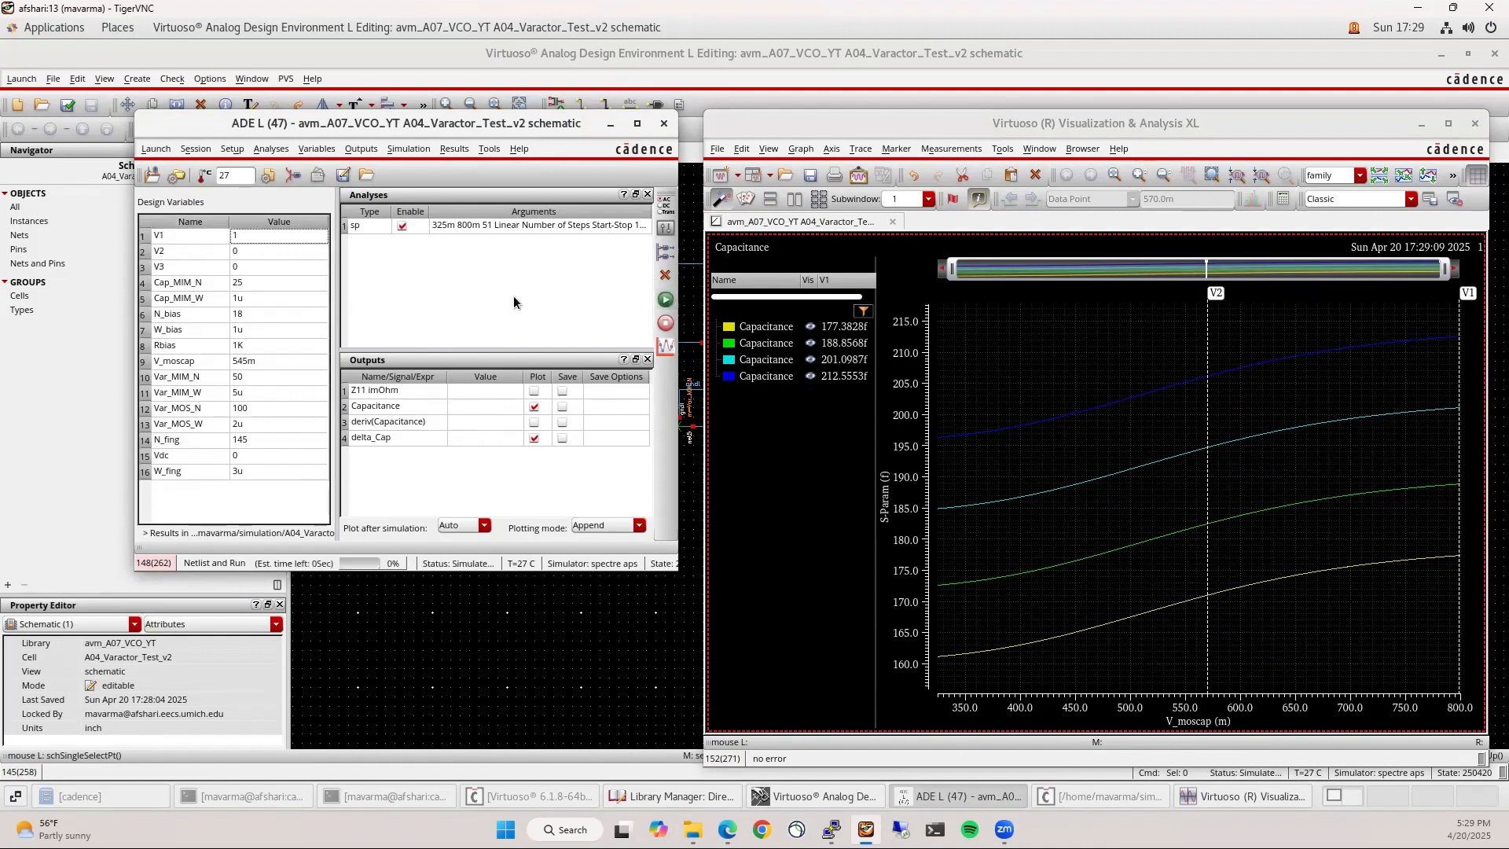
Simulate with only V2 on, then with all switches at 0
double_click(245, 251)
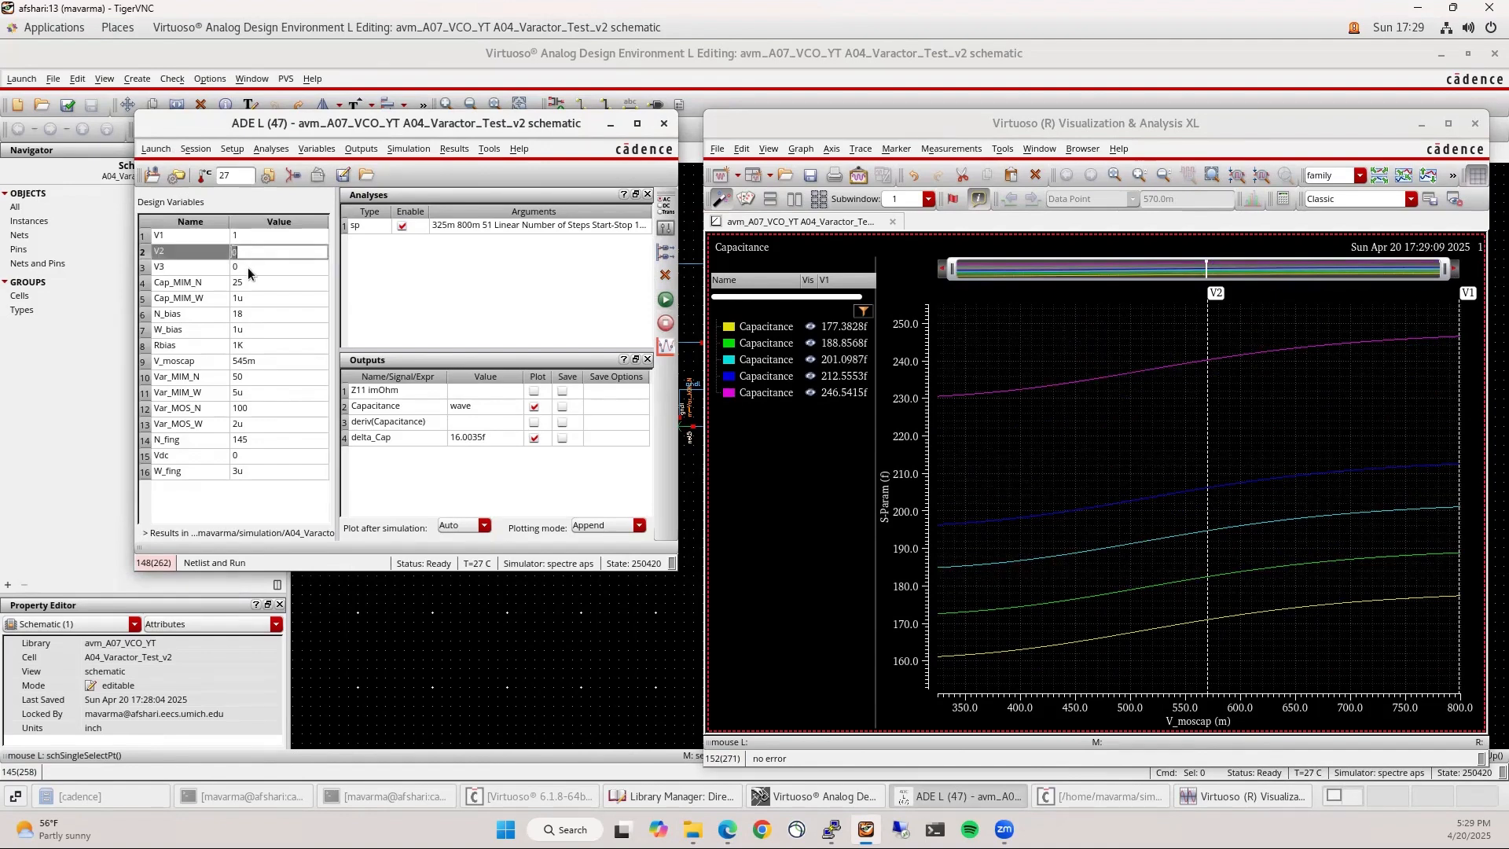
type("1")
double_click(250, 235)
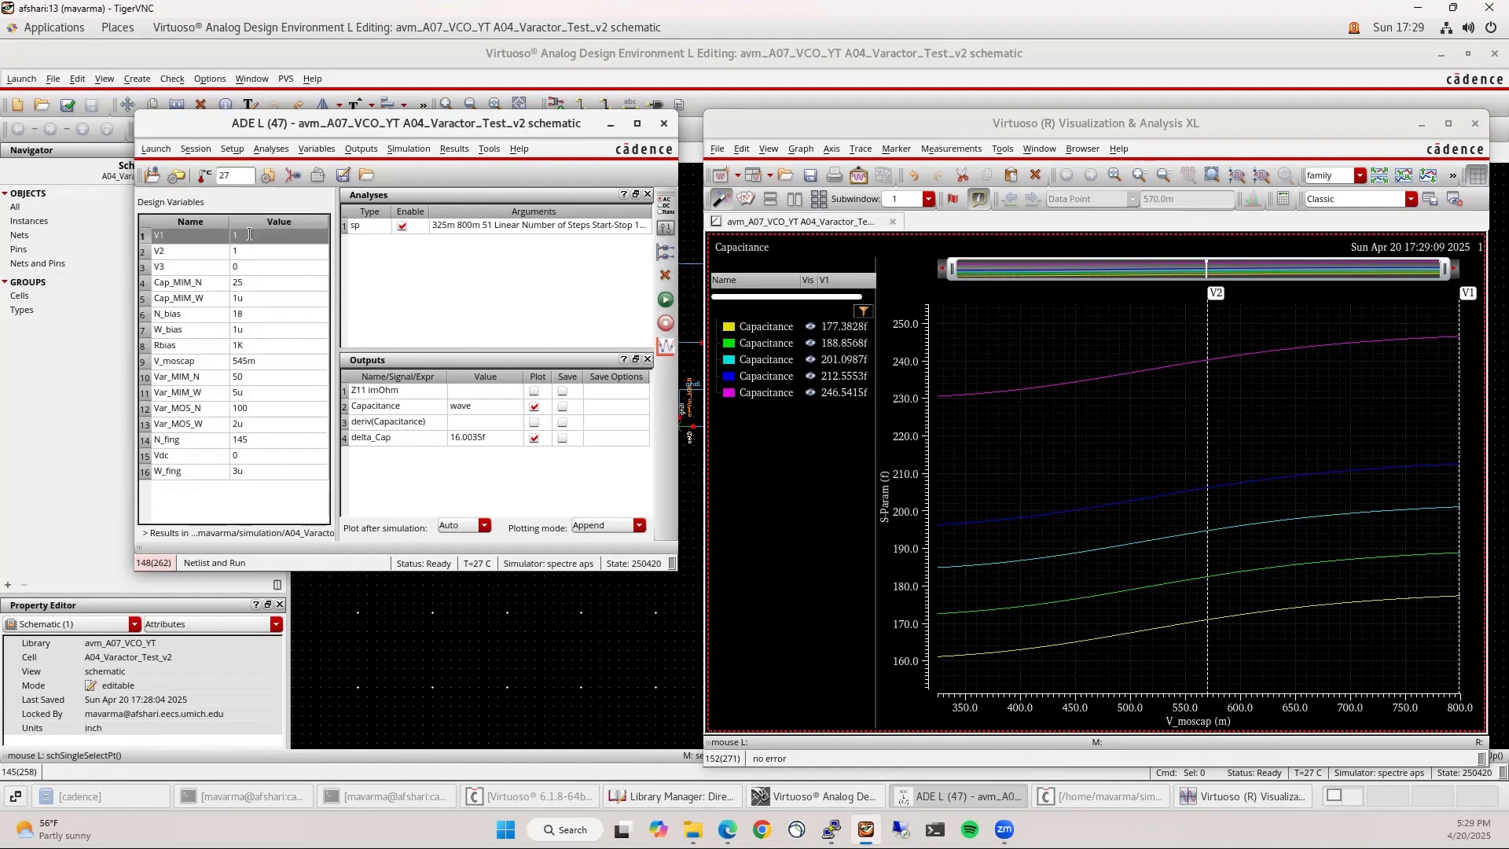
type("0")
key("Return")
left_click(665, 300)
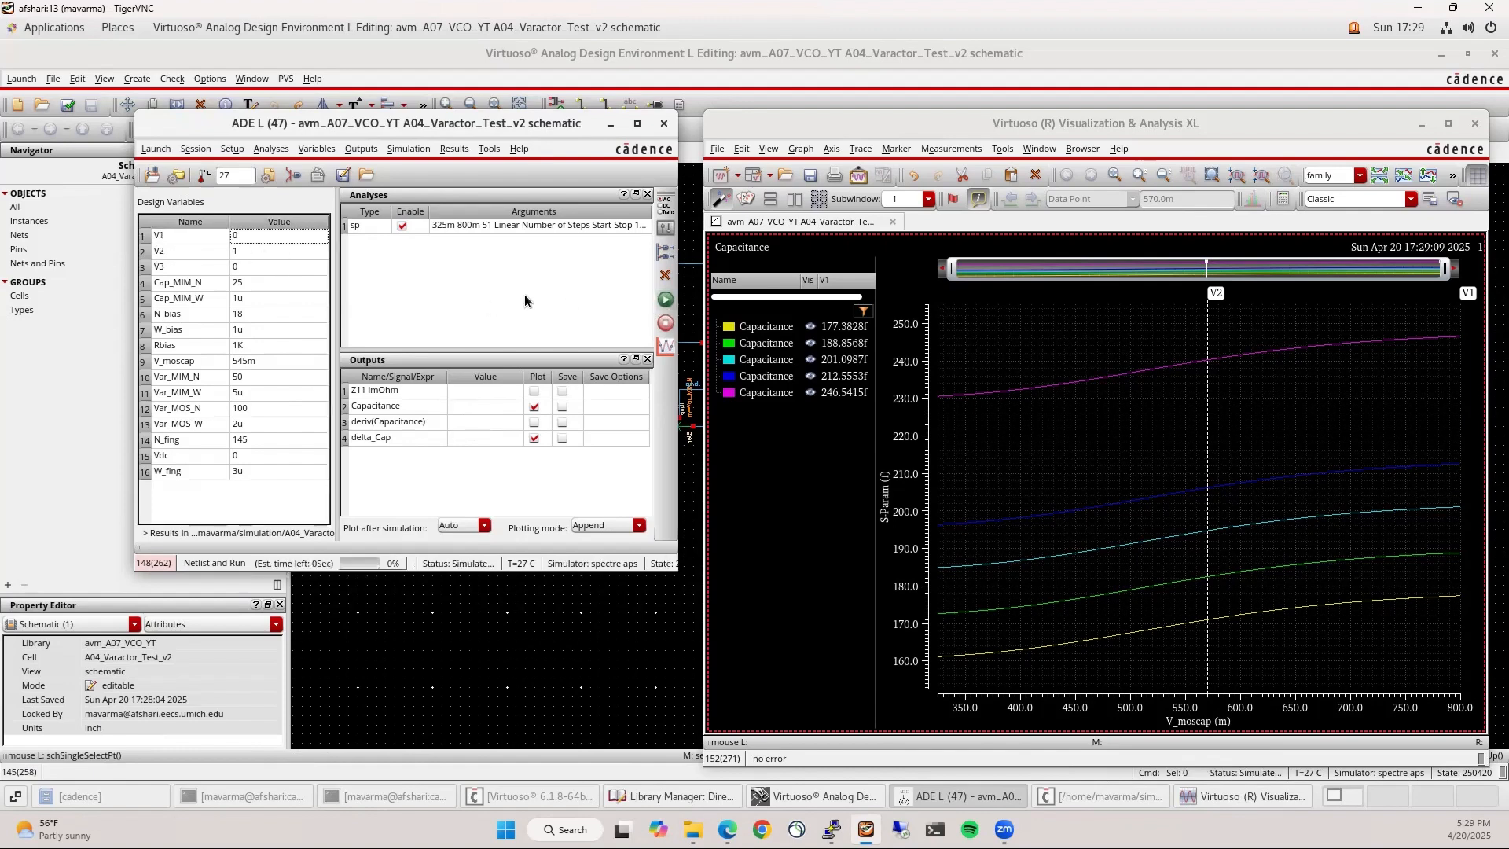
double_click(251, 235)
double_click(249, 251)
type("0")
key("Return")
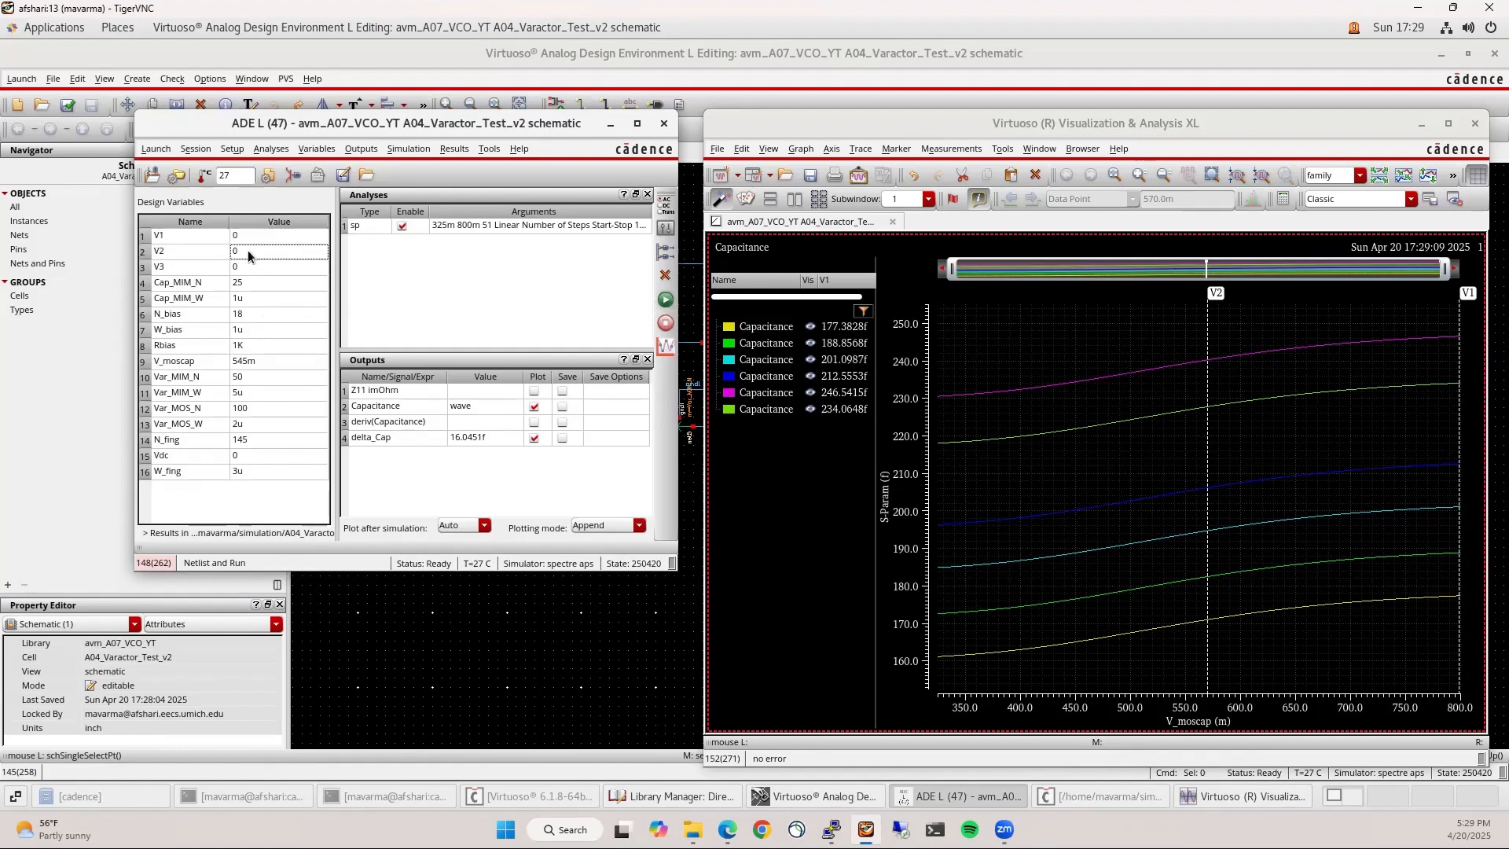
left_click(660, 299)
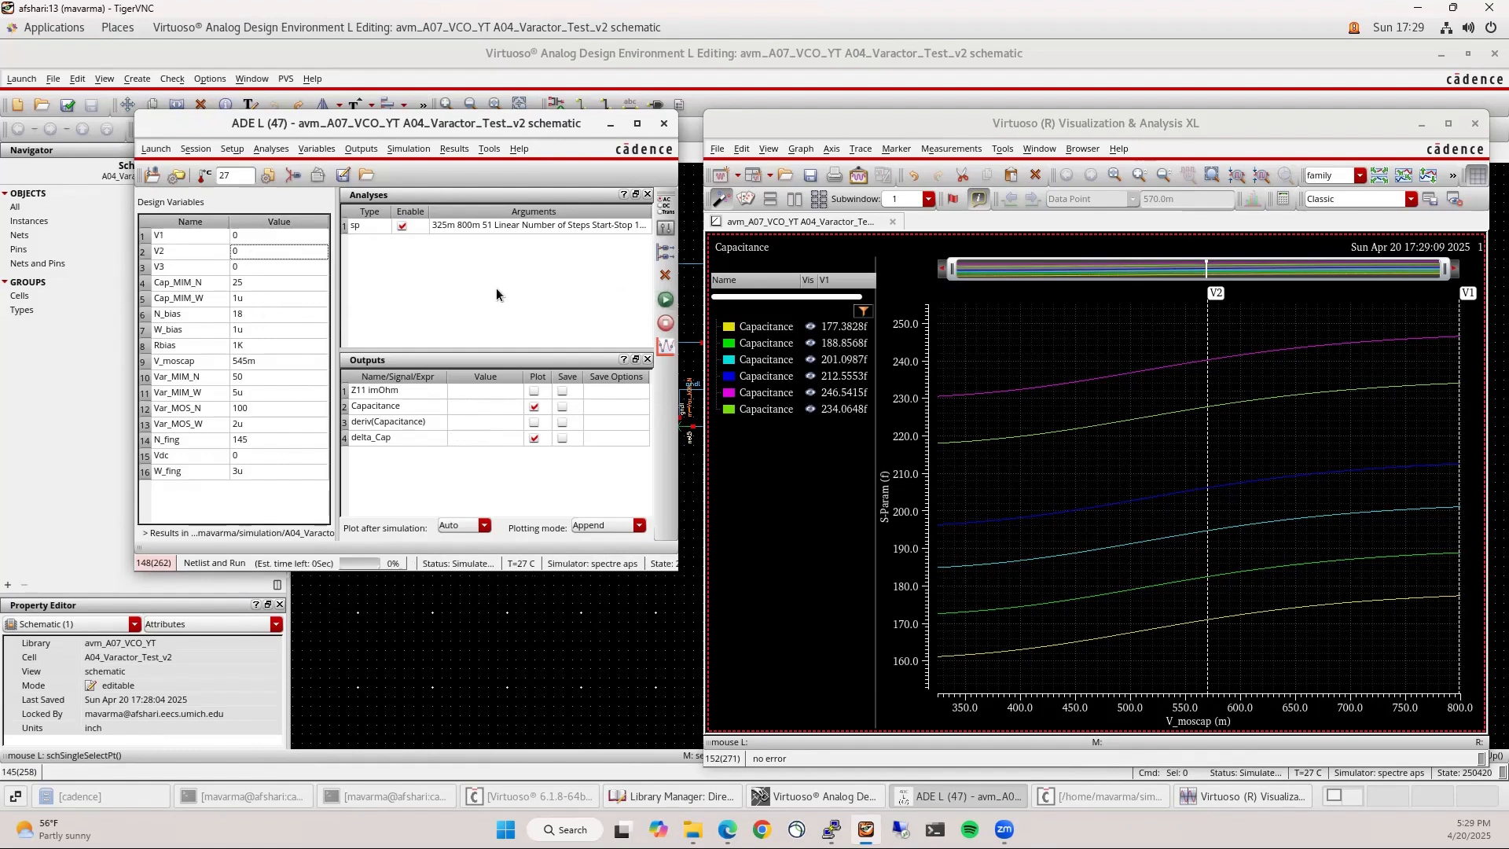
Simulate with only V3 on, rerun after setting V1 and V2 to 1, and show values at the V2 marker
double_click(256, 266)
type("1")
key("Return")
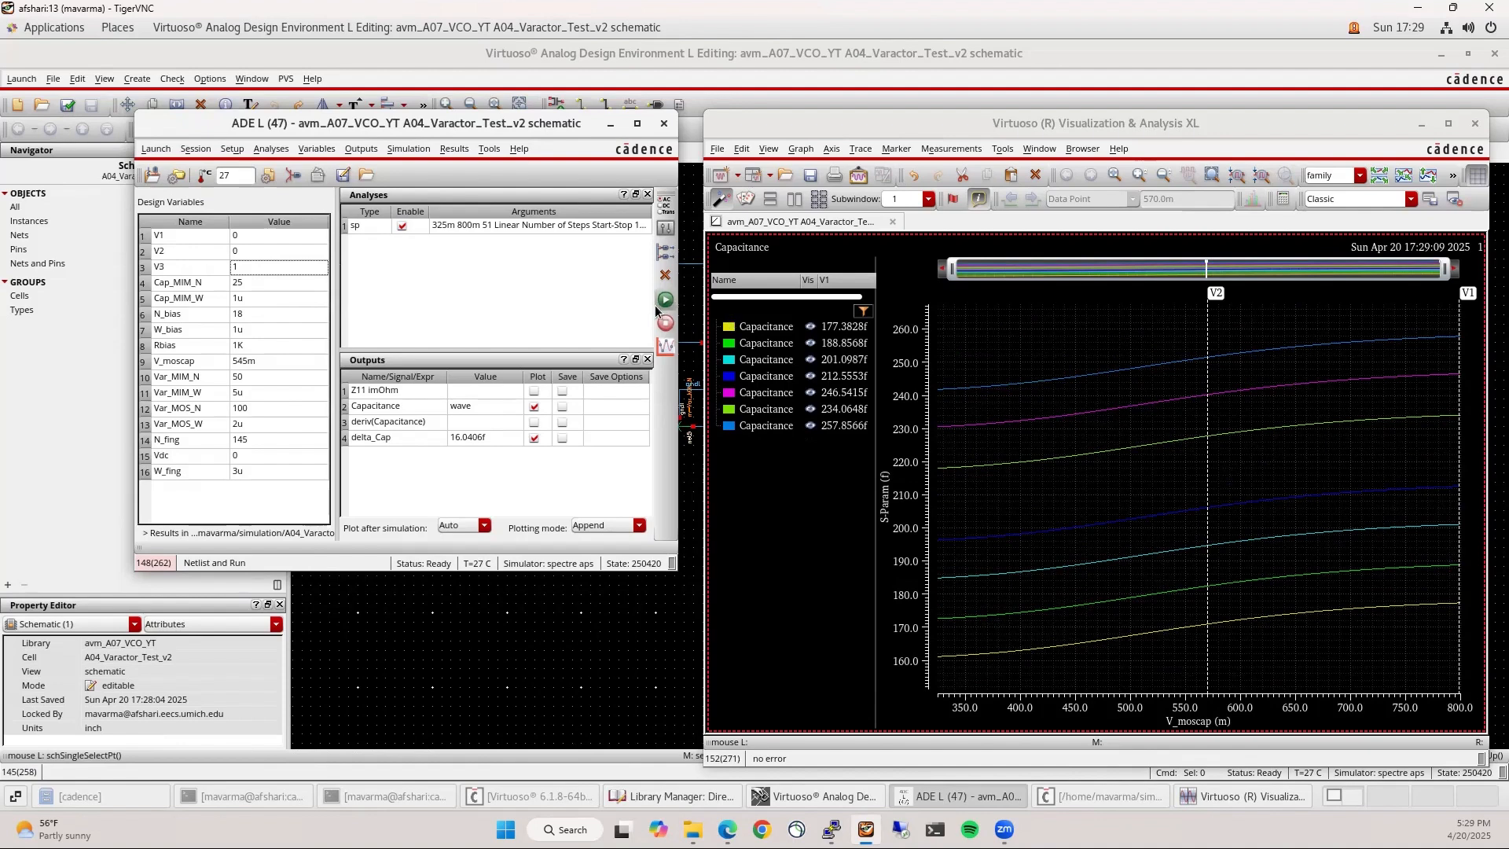
left_click(660, 300)
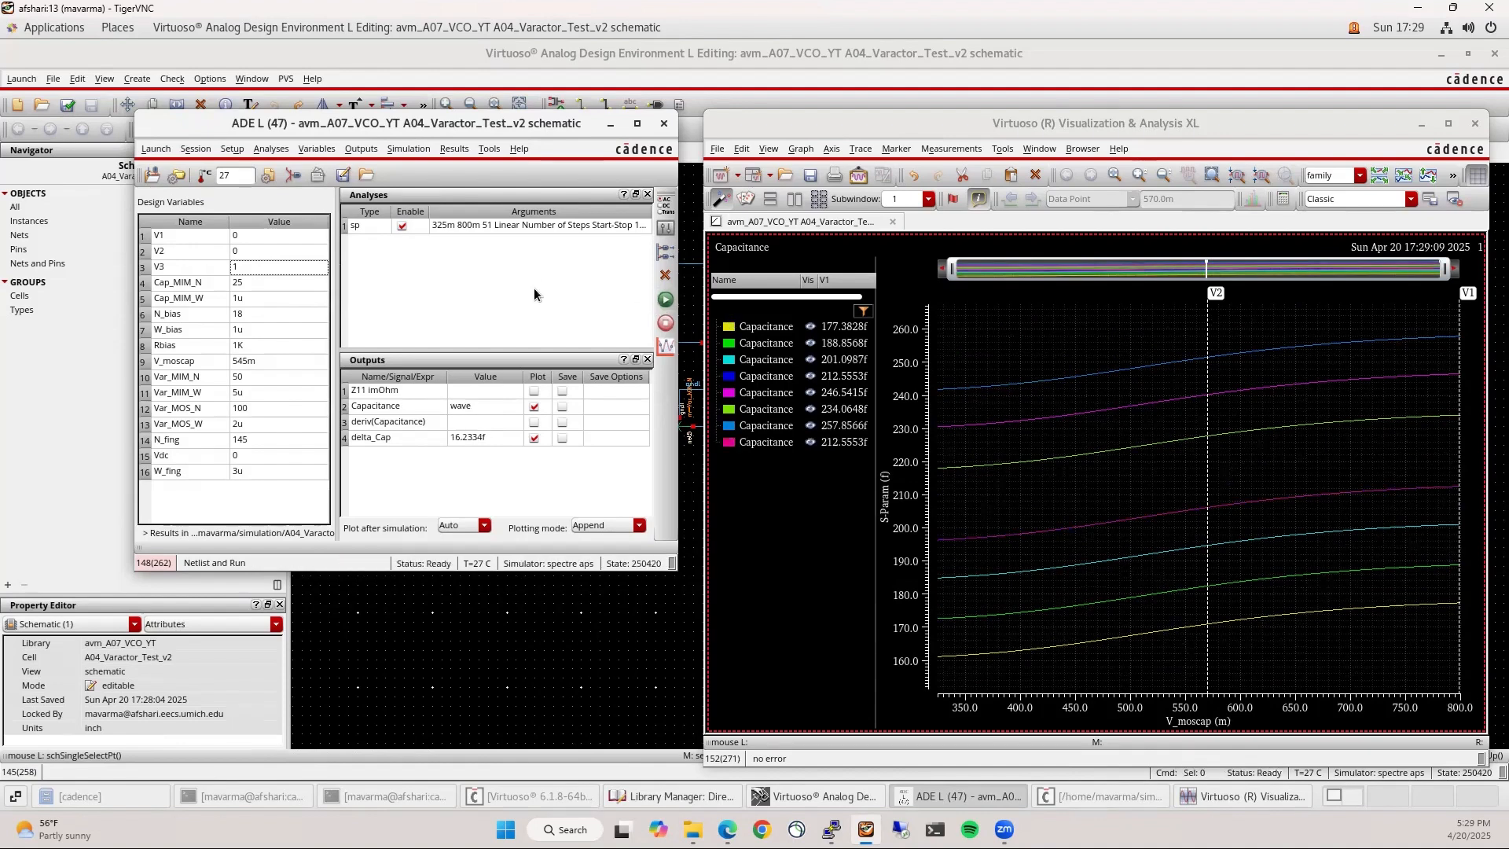
left_click(276, 268)
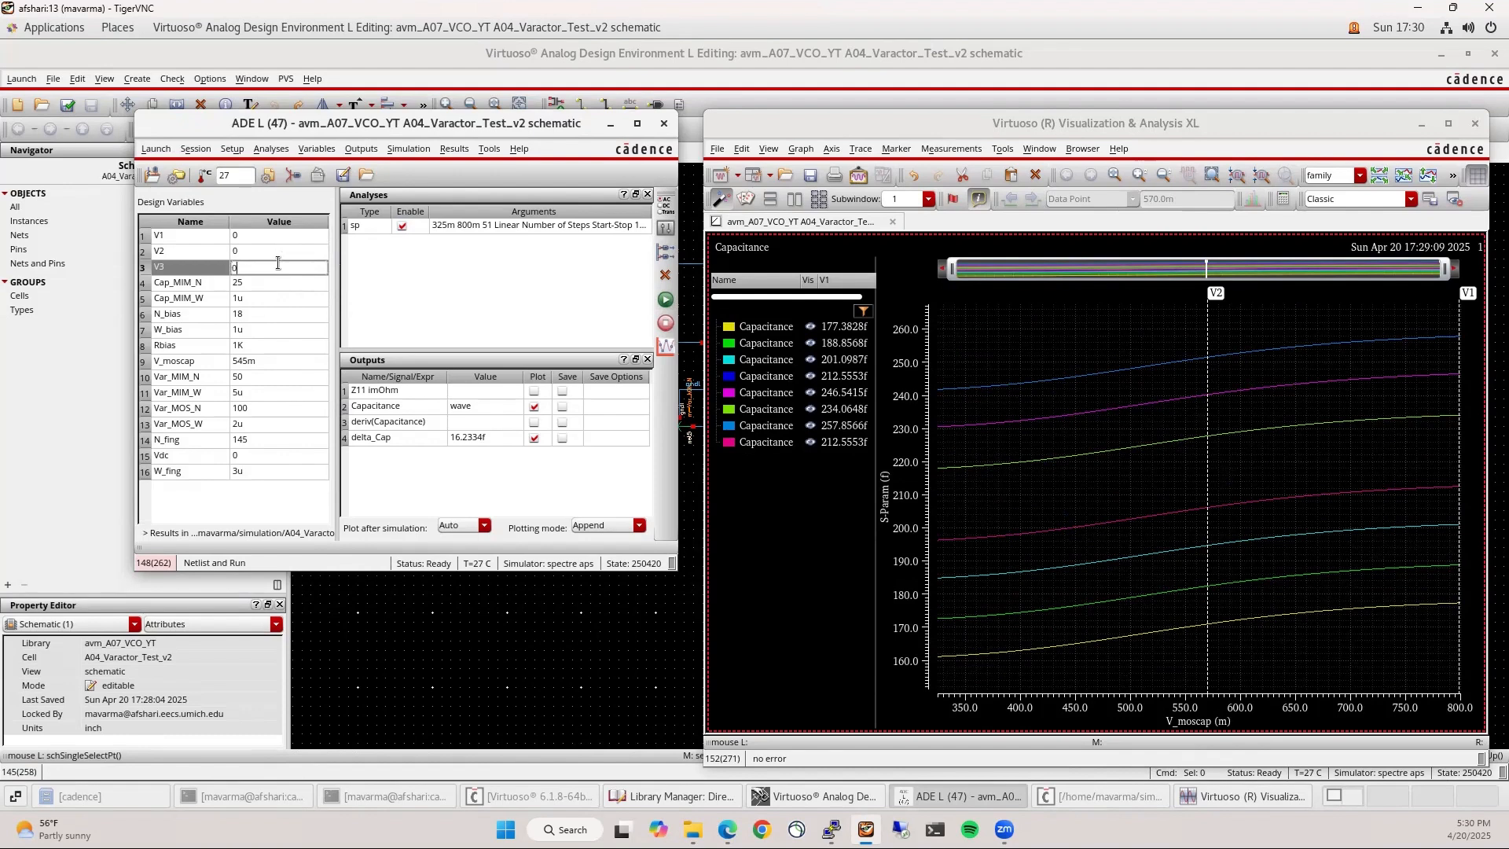
left_click(268, 242)
type("1")
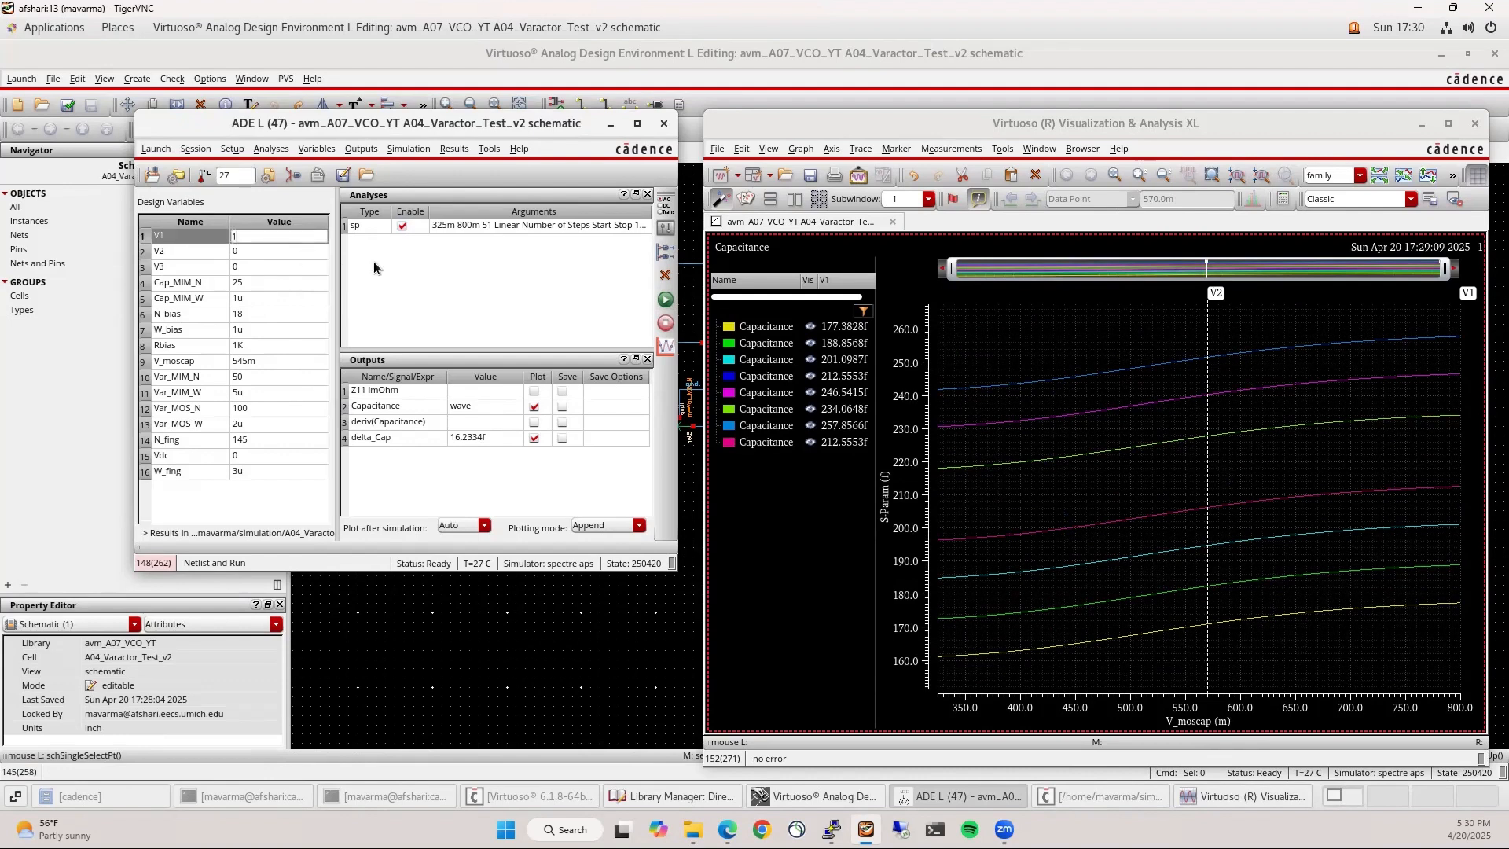
left_click(668, 301)
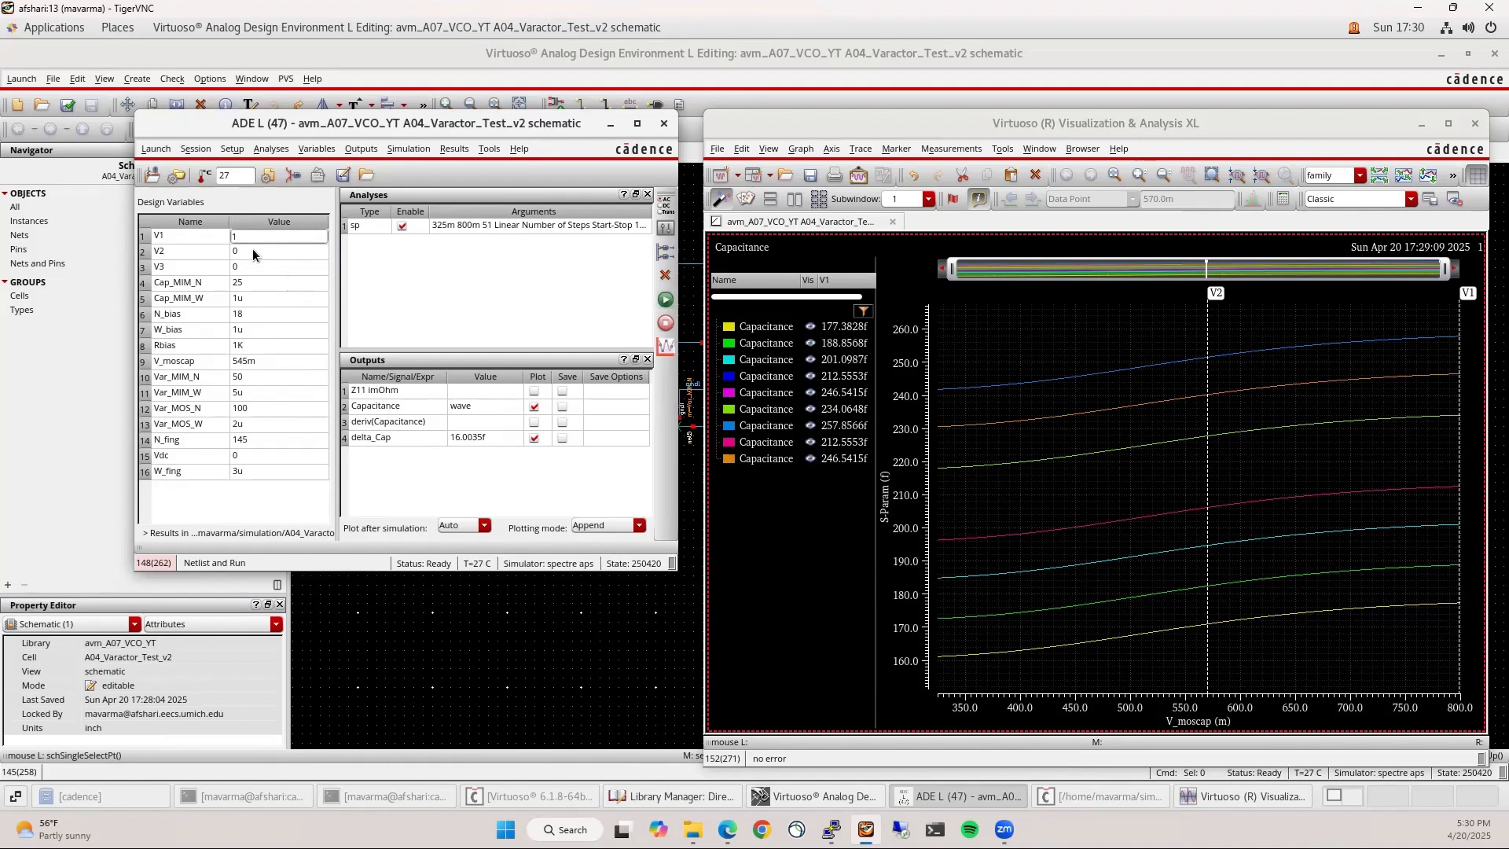
left_click(253, 252)
type("1")
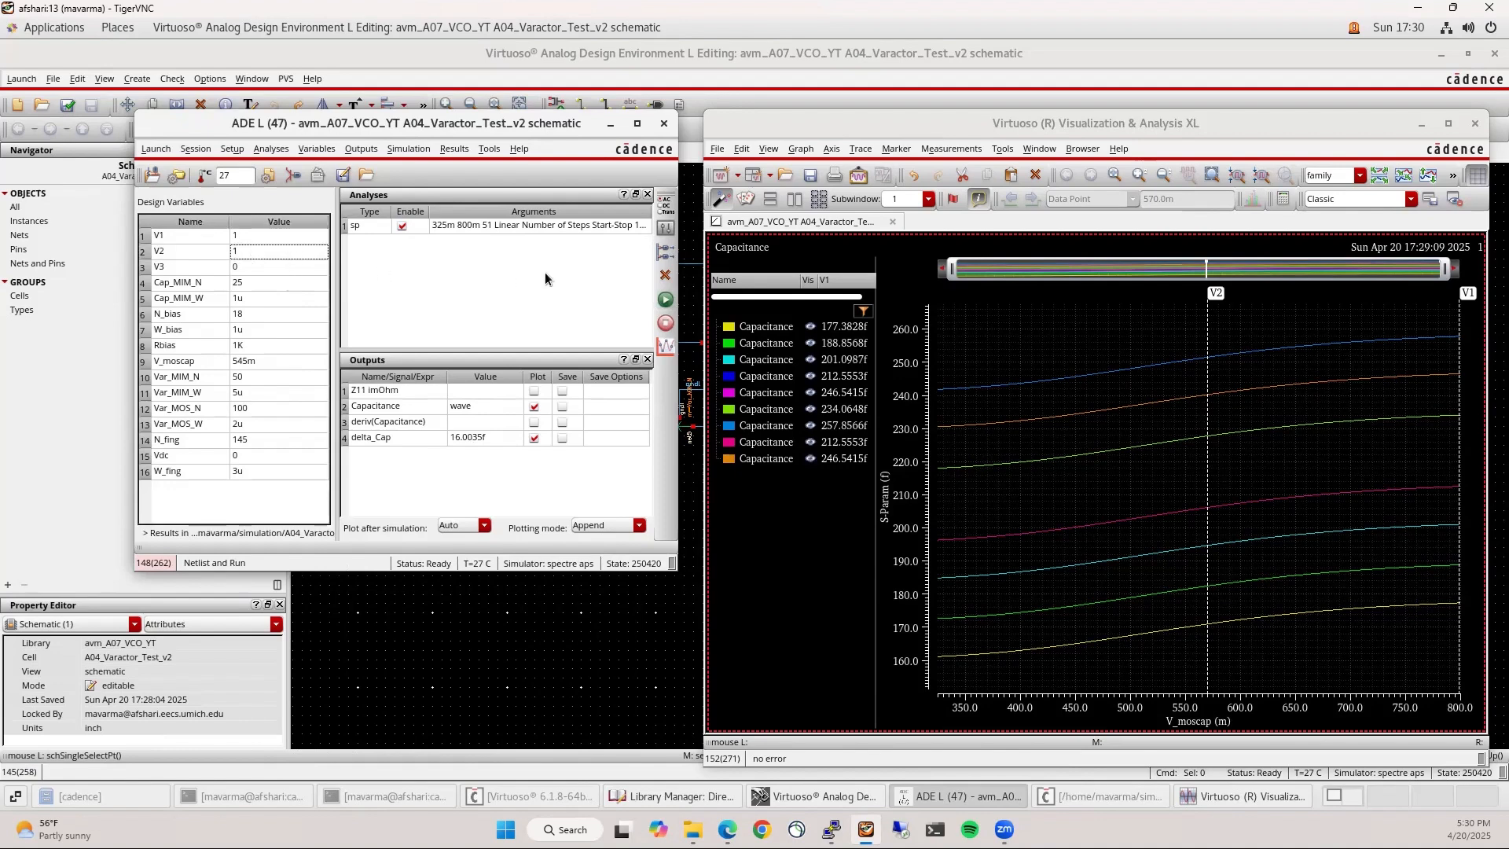
left_click(664, 300)
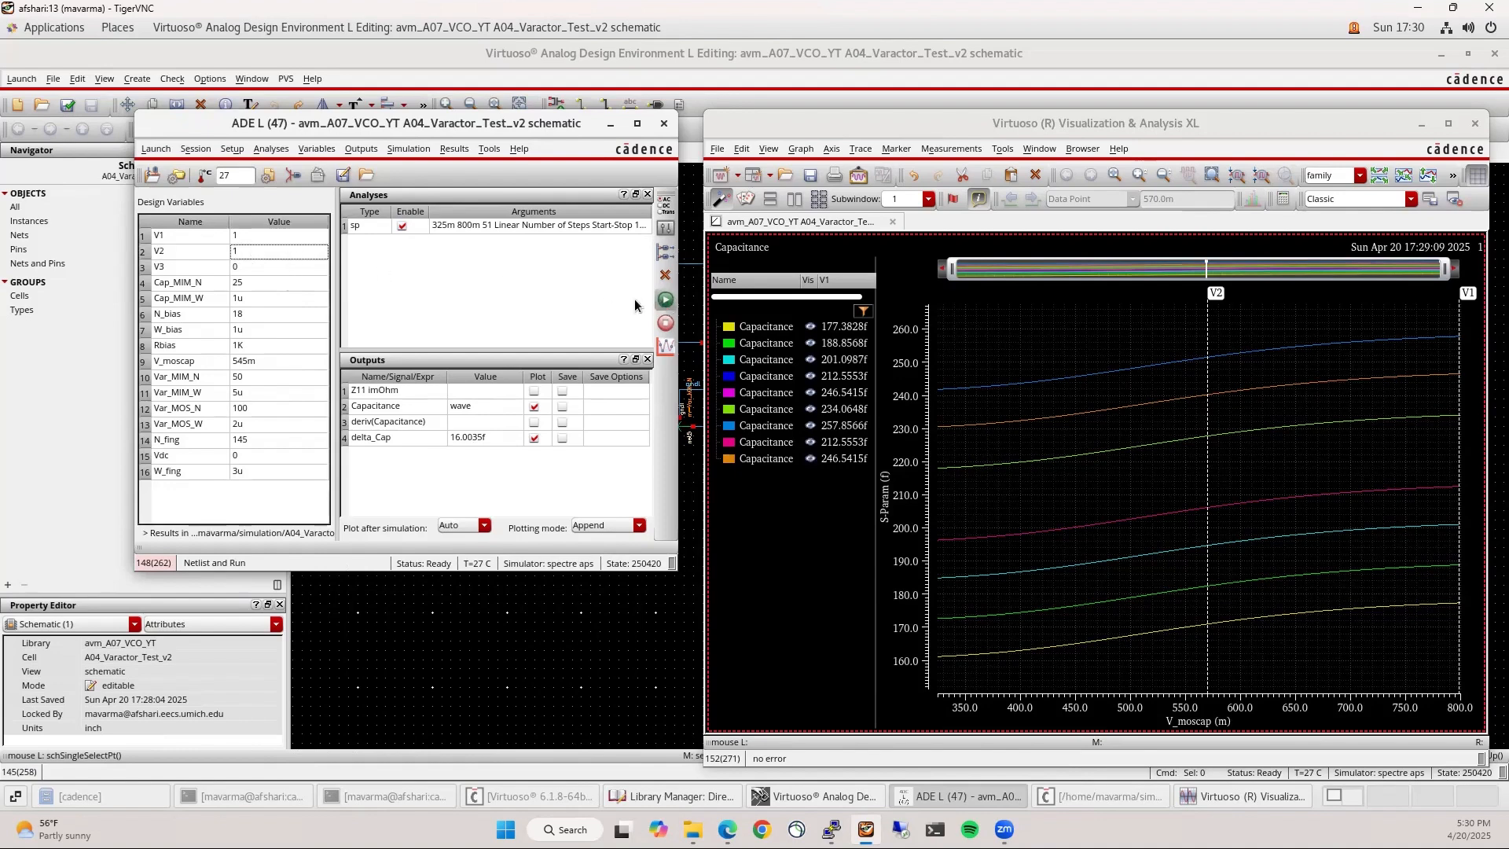
left_click(554, 286)
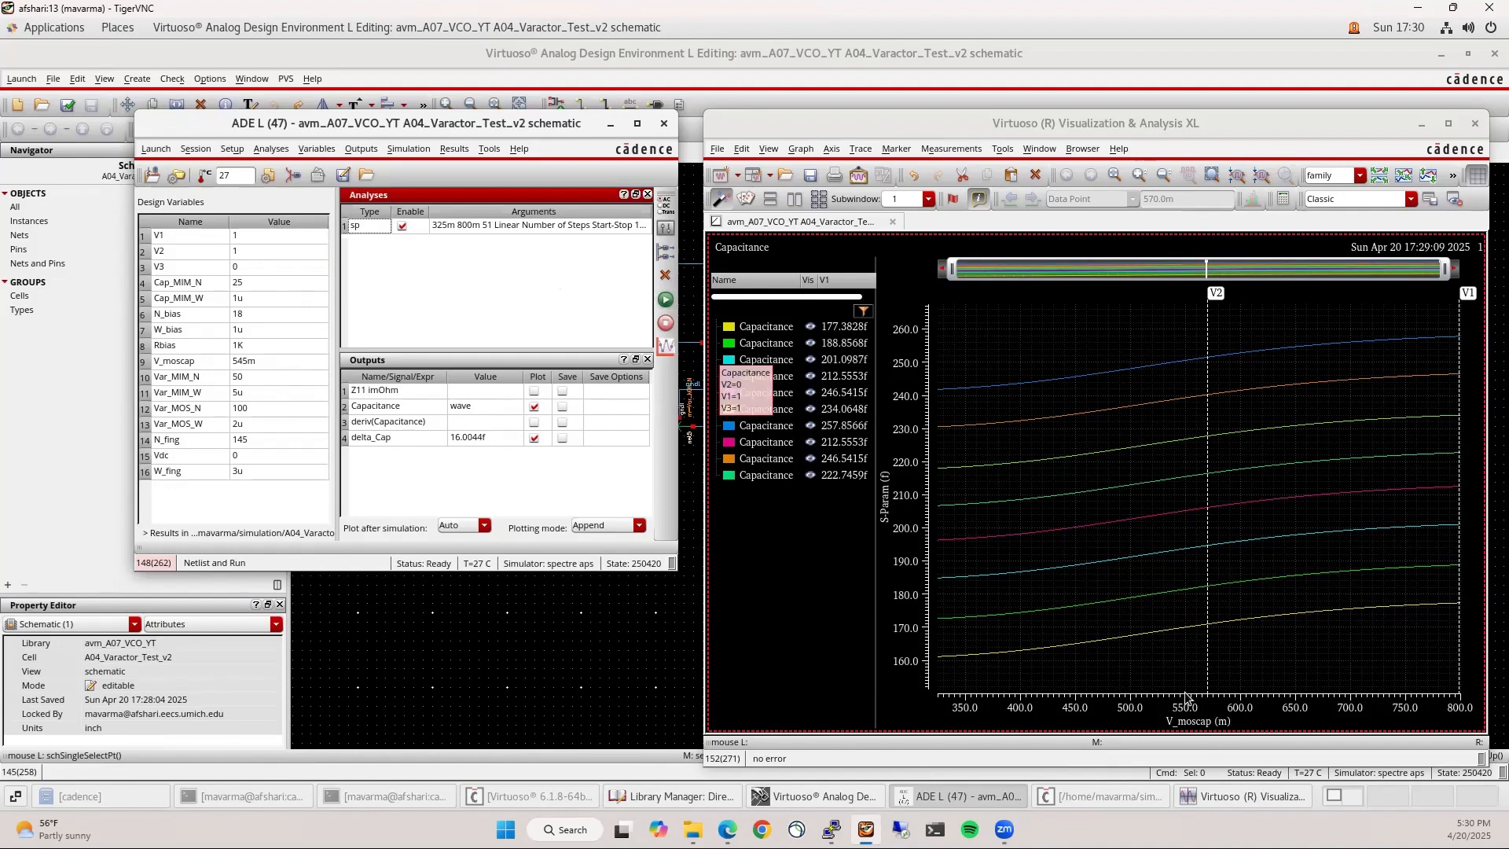
left_click(1209, 662)
Delete the V2 and V1 vertical markers from the capacitance plot
mouse_move(1206, 661)
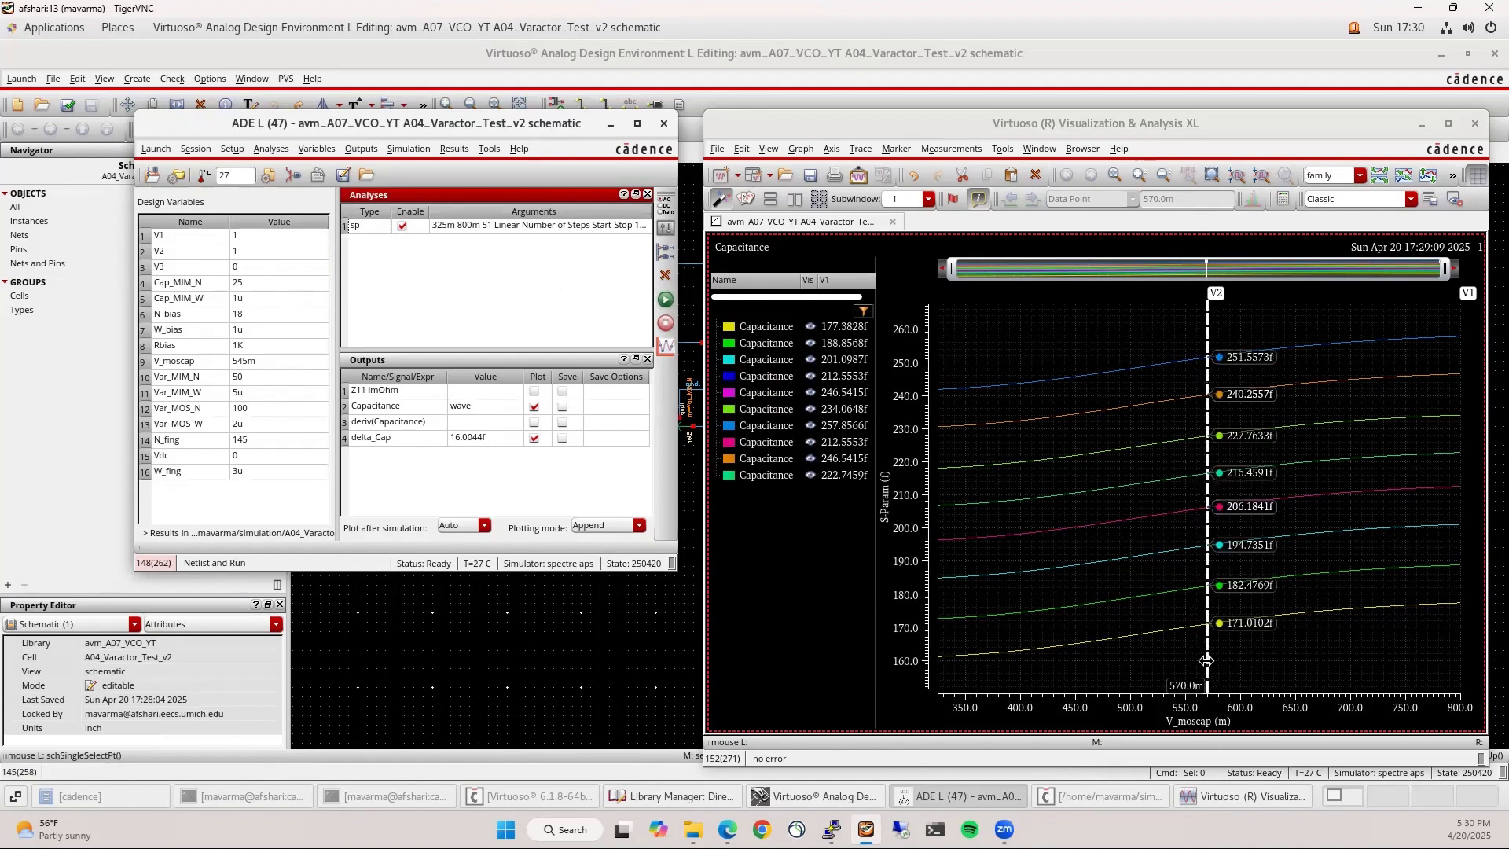
left_click(1208, 333)
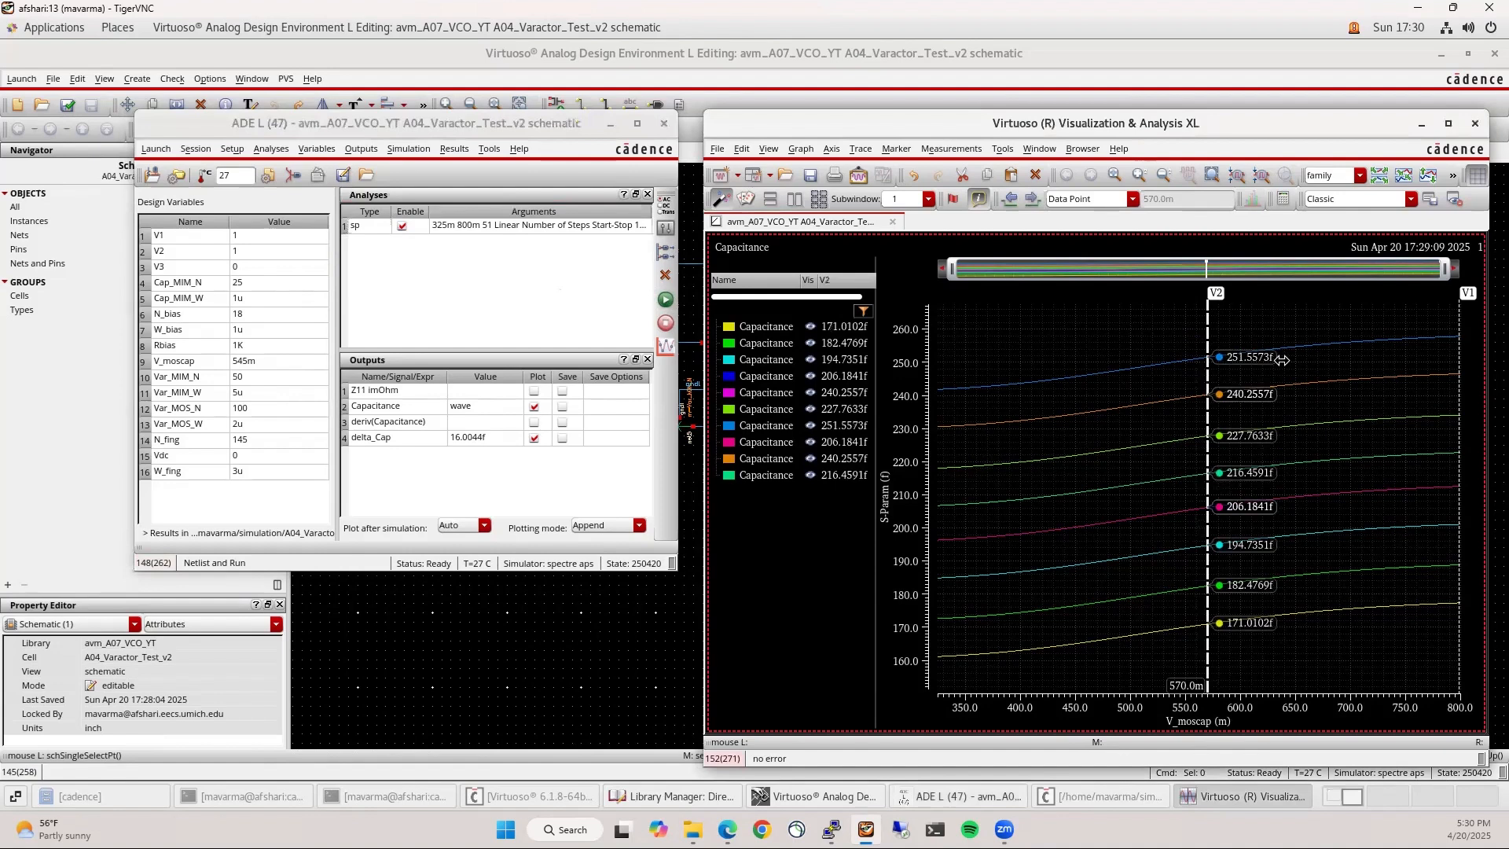
key("Delete")
left_click(1459, 315)
key("Delete")
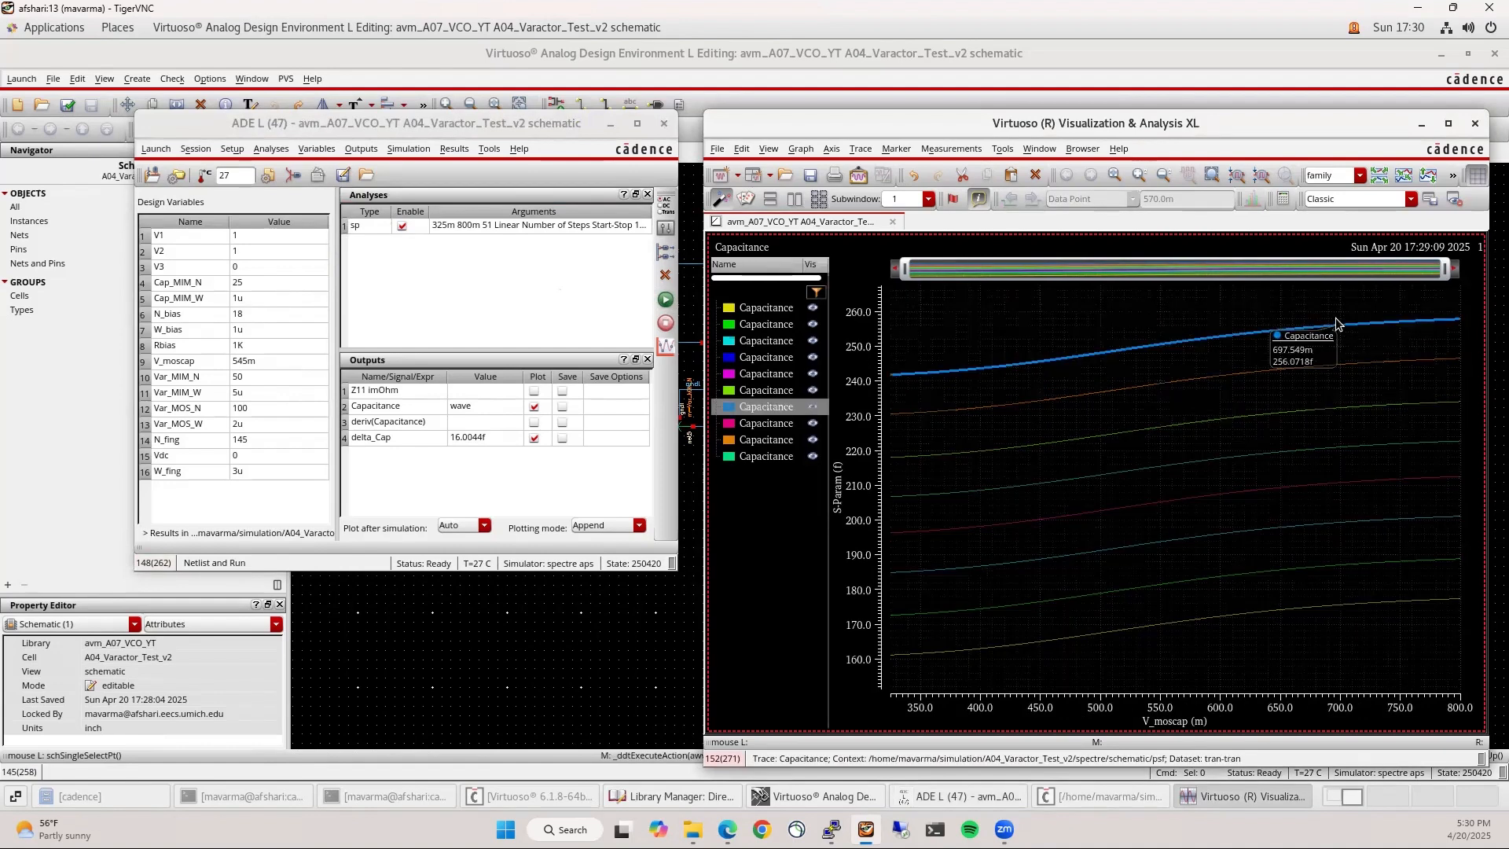
Add a horizontal marker and drag it down the capacitance axis to about 205.66 fF
key("h")
left_click_drag(1213, 304, 1218, 321)
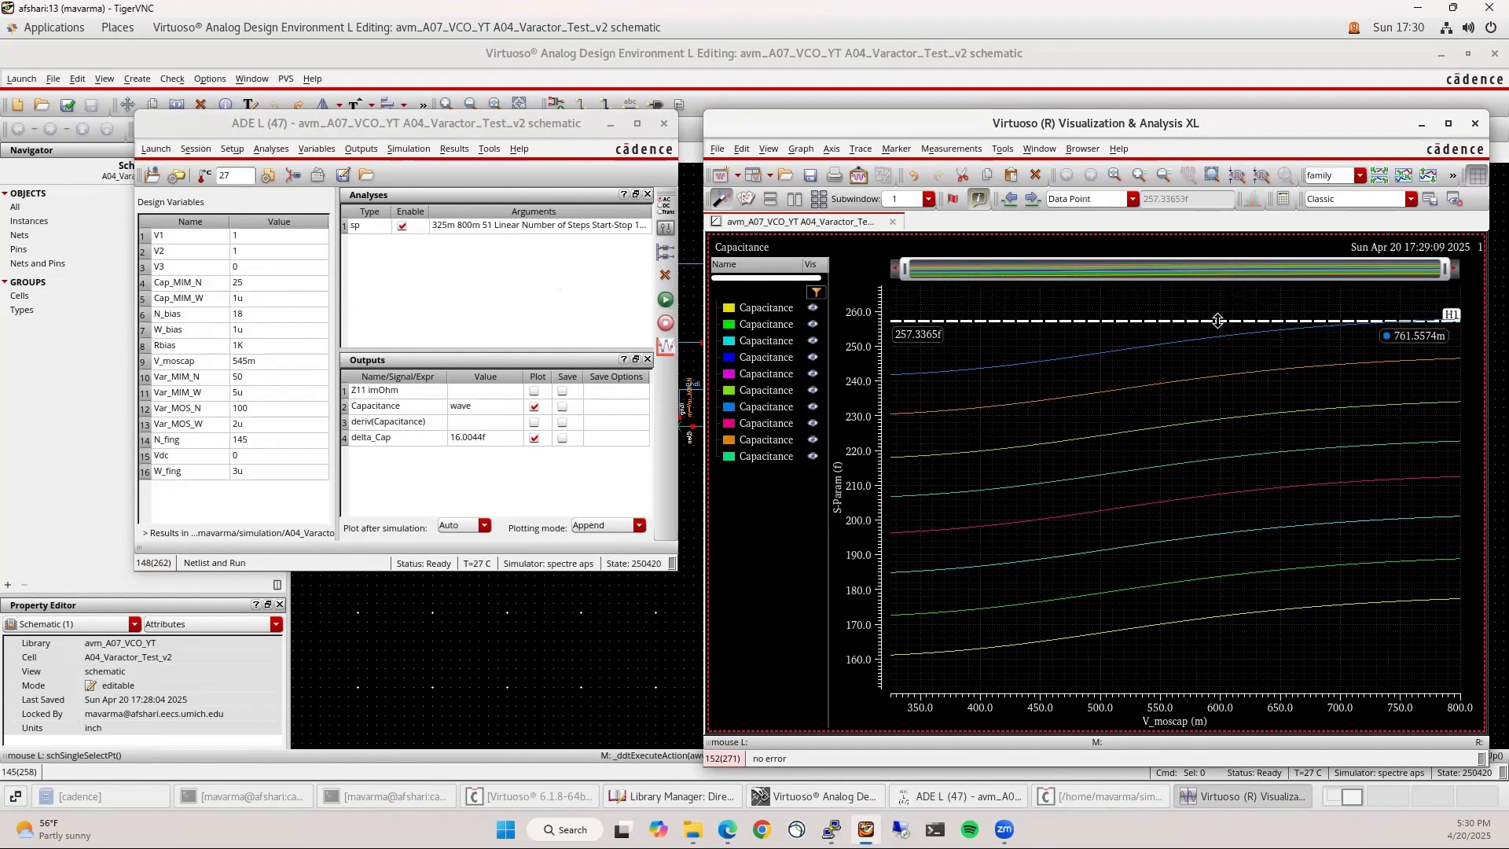
left_click_drag(1218, 321, 1181, 653)
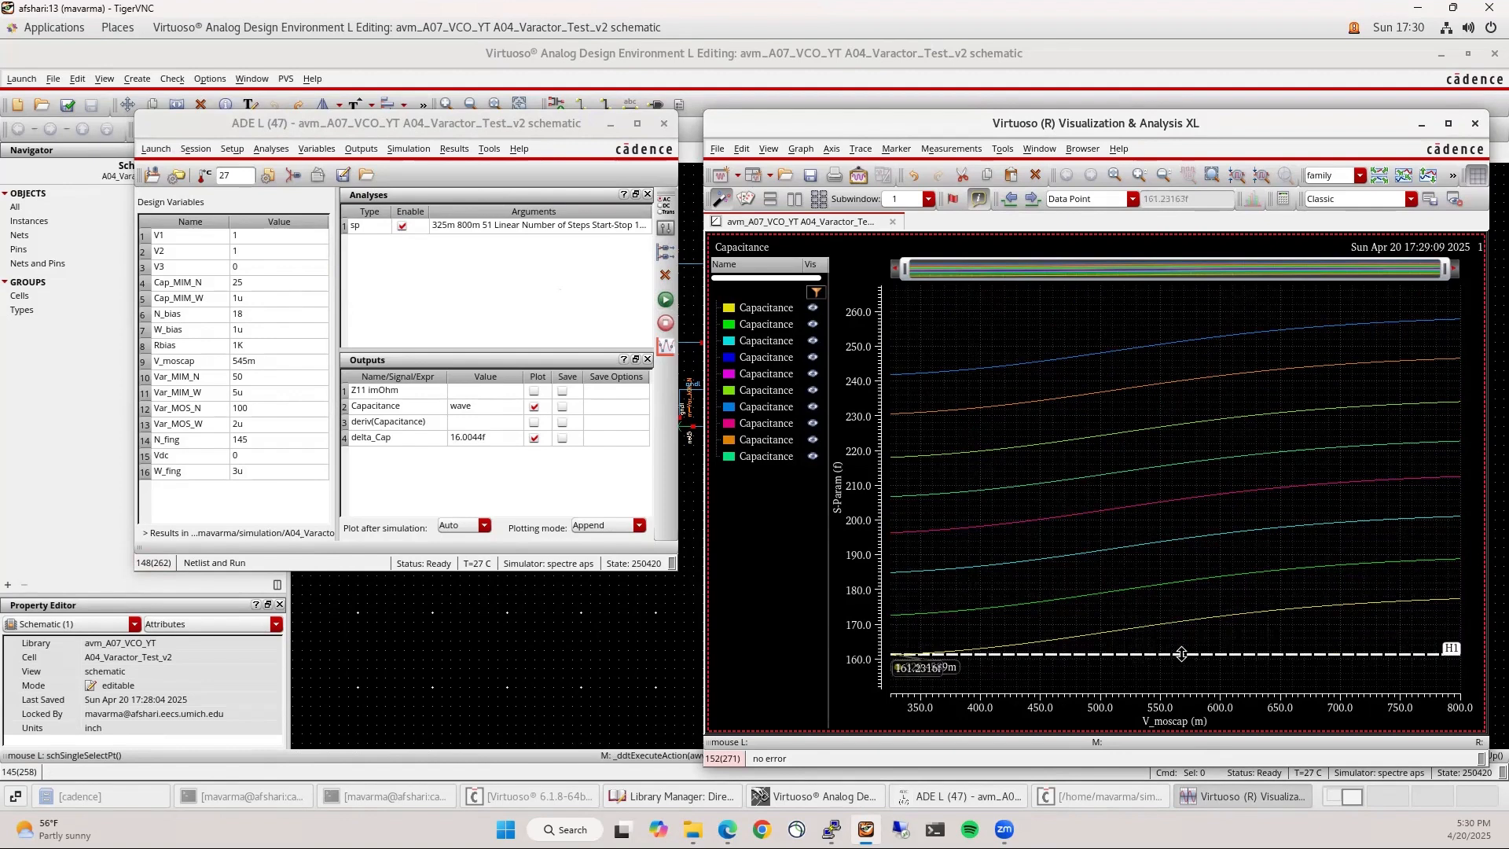
left_click(1147, 673)
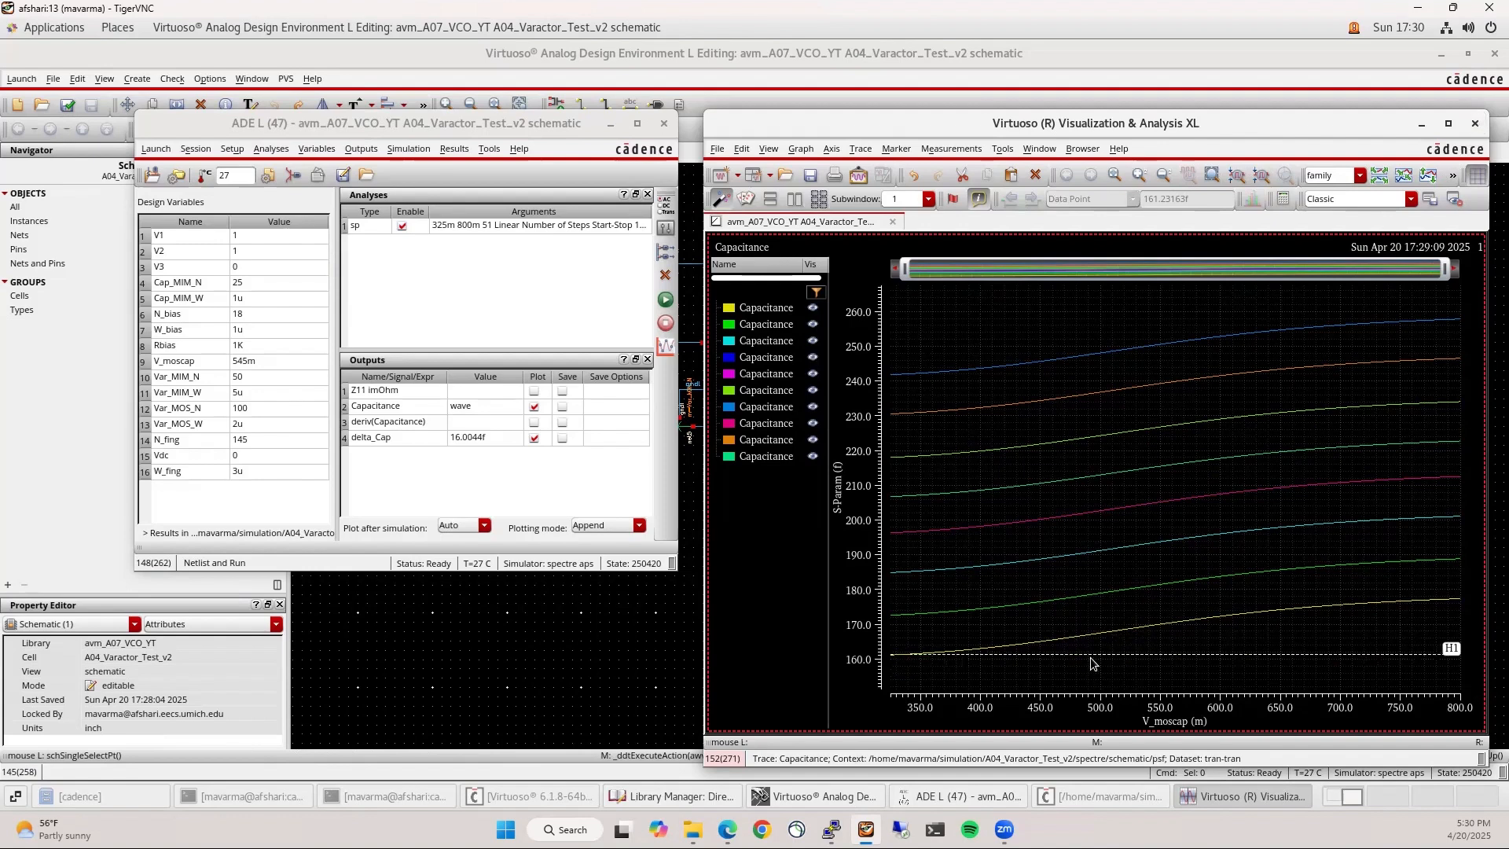
mouse_move(1091, 659)
left_mouse_down()
mouse_move(1117, 473)
mouse_move(1125, 500)
left_mouse_up()
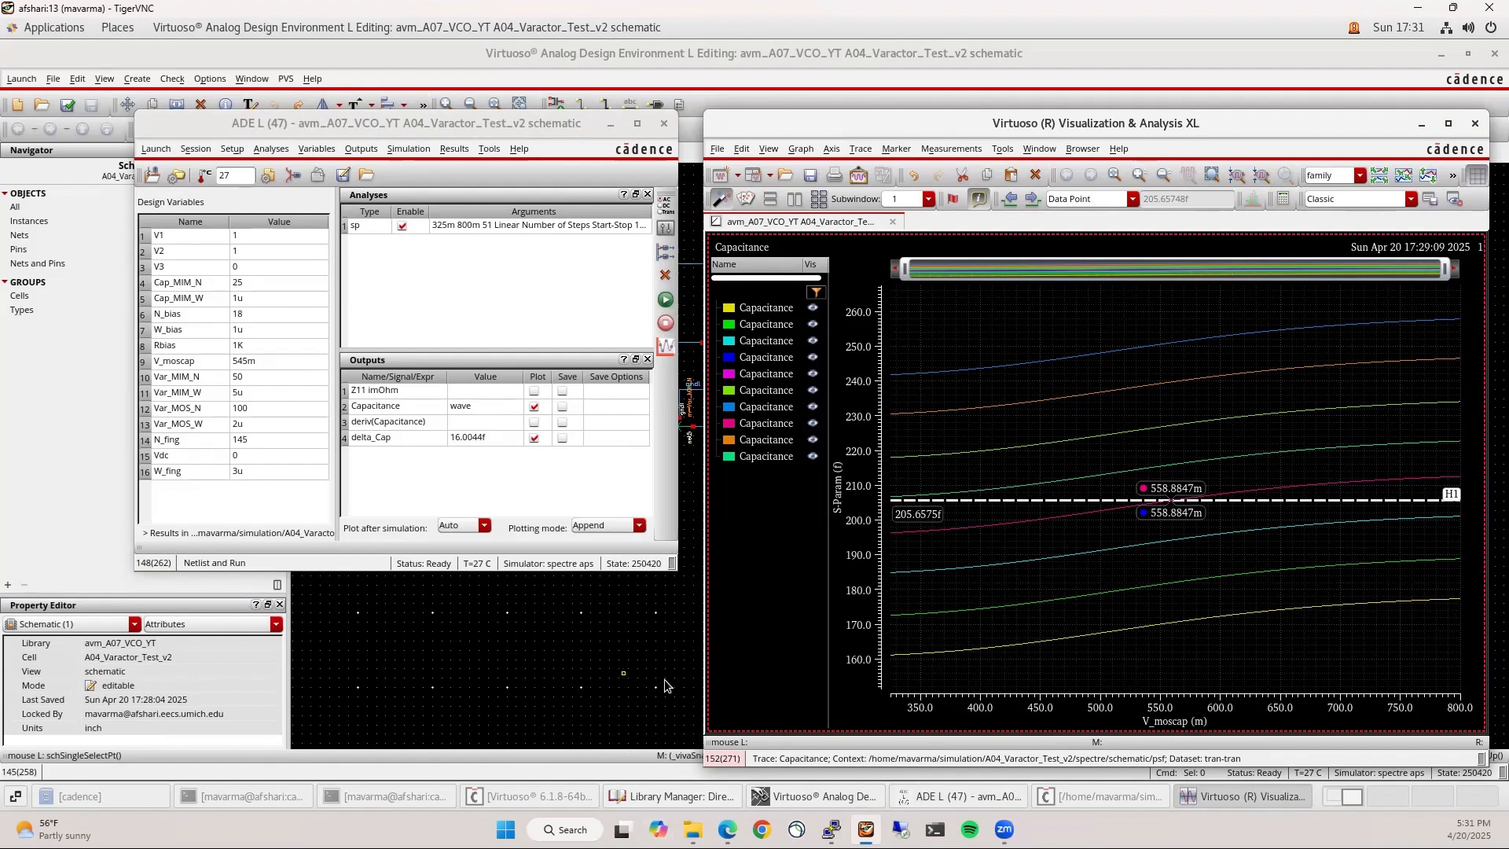
left_click(727, 829)
Scroll the VCO Design notes to page 2's cross-coupled VCO design steps
scroll(526, 295, "up", 20)
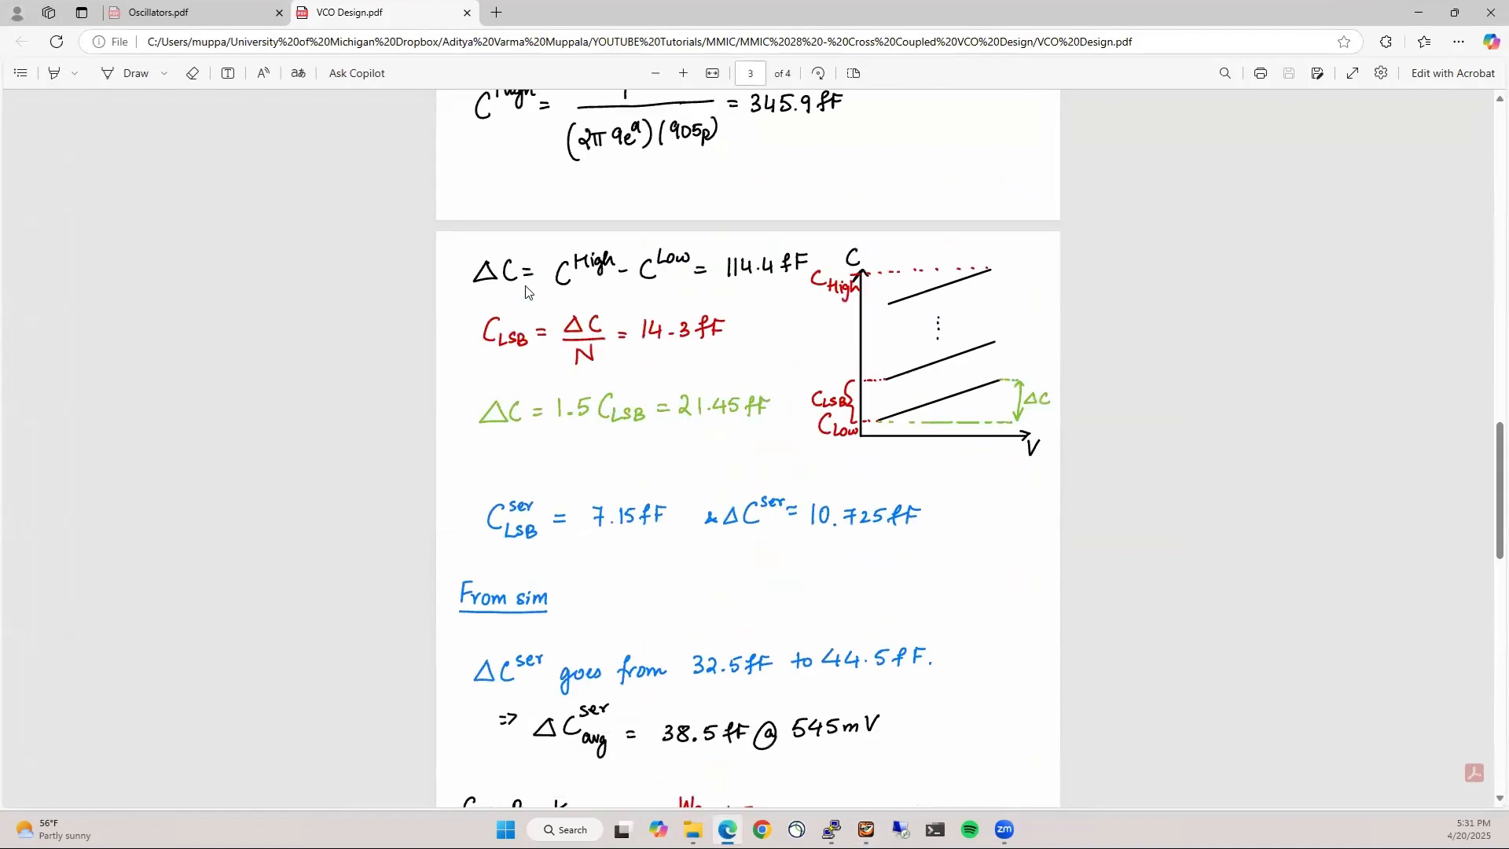
scroll(953, 516, "down", 1)
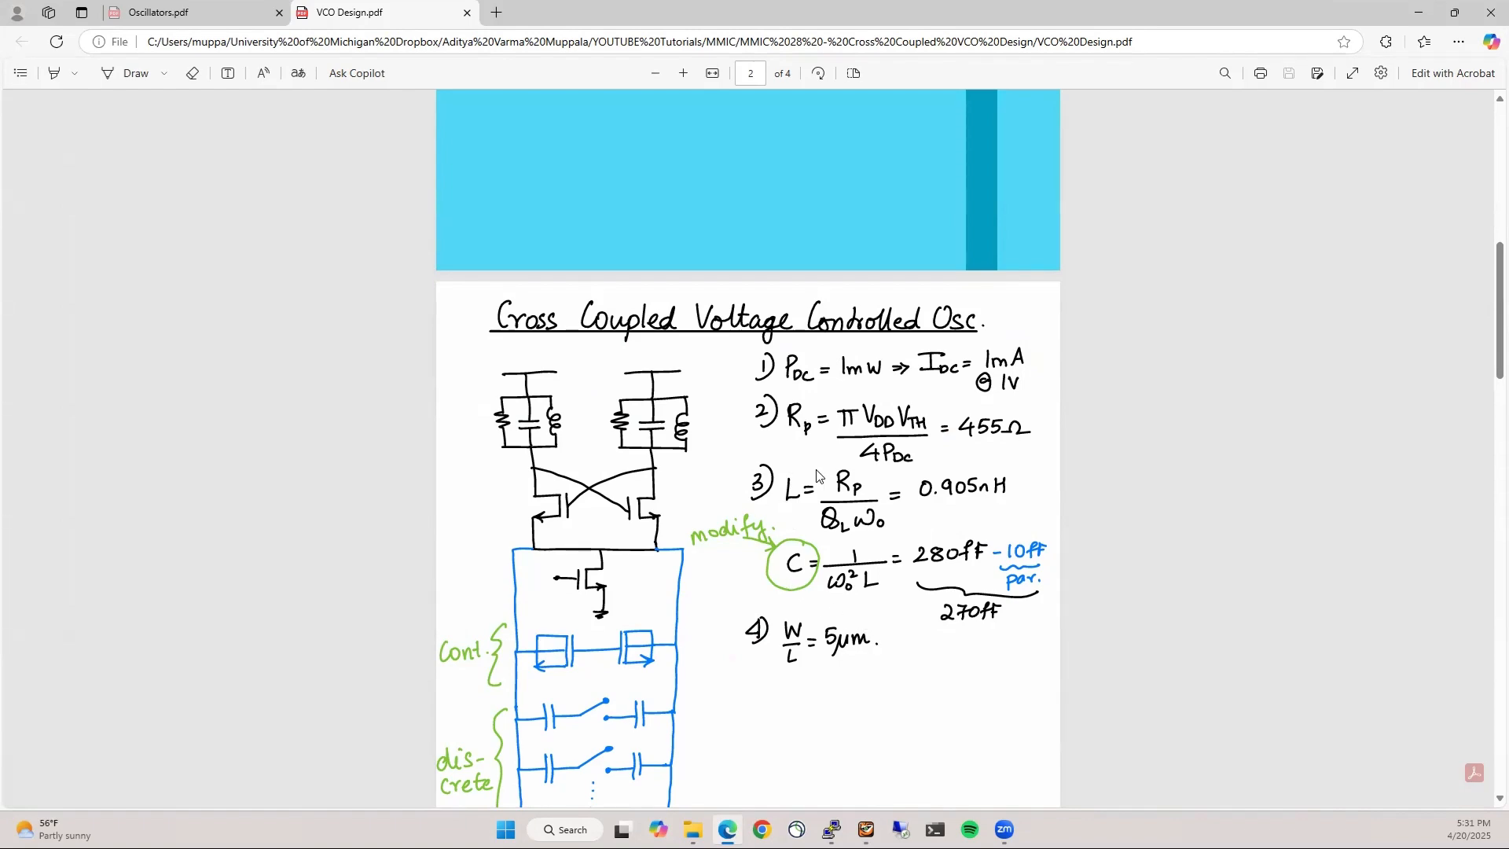
Return to Virtuoso and select the avm_A07_VCO_YT library in the Library Manager
left_click(1419, 12)
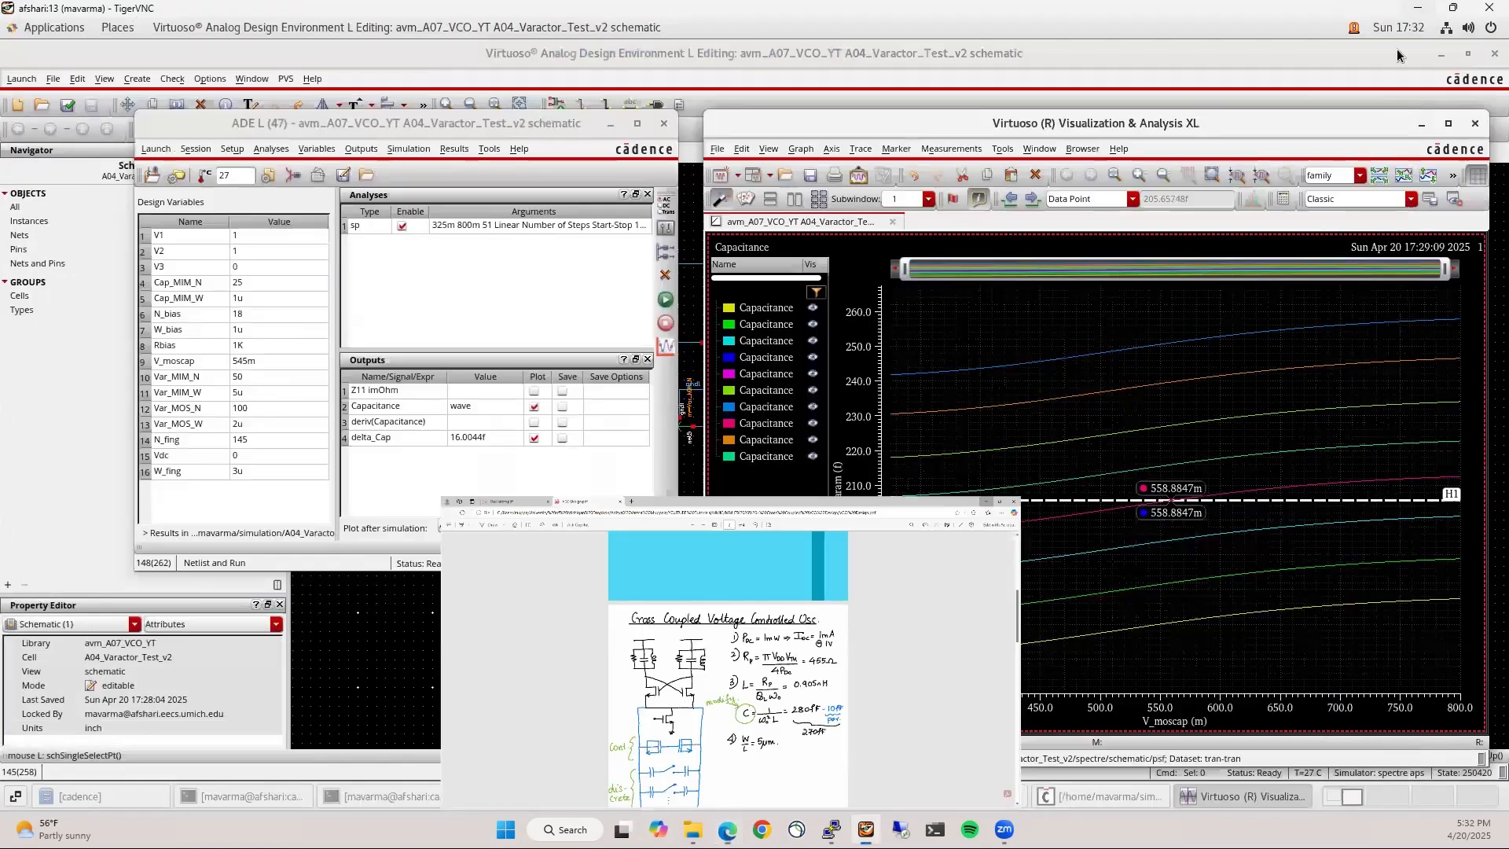
left_click(495, 484)
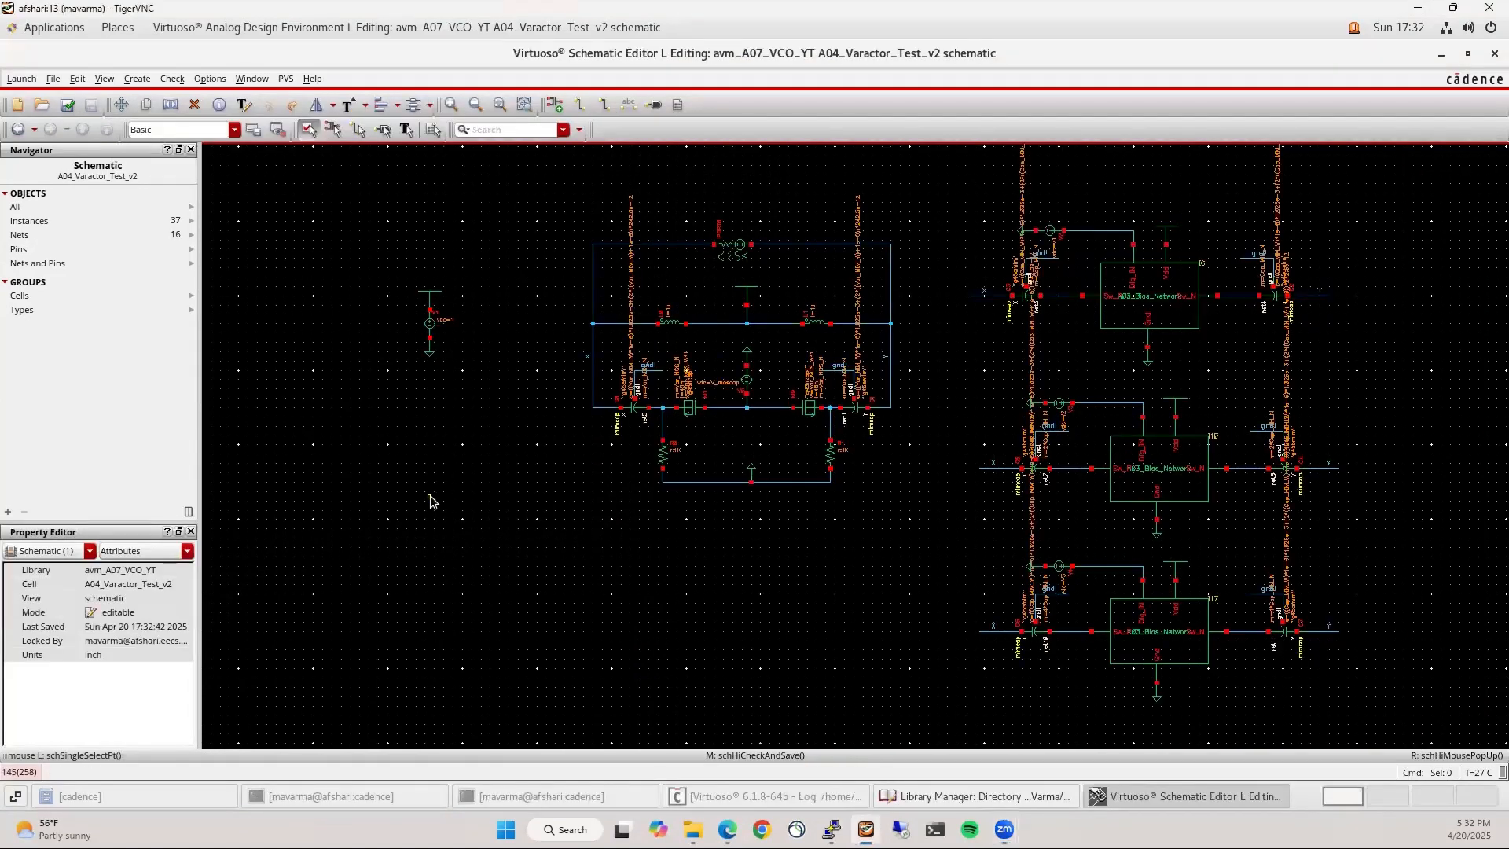
left_click(930, 796)
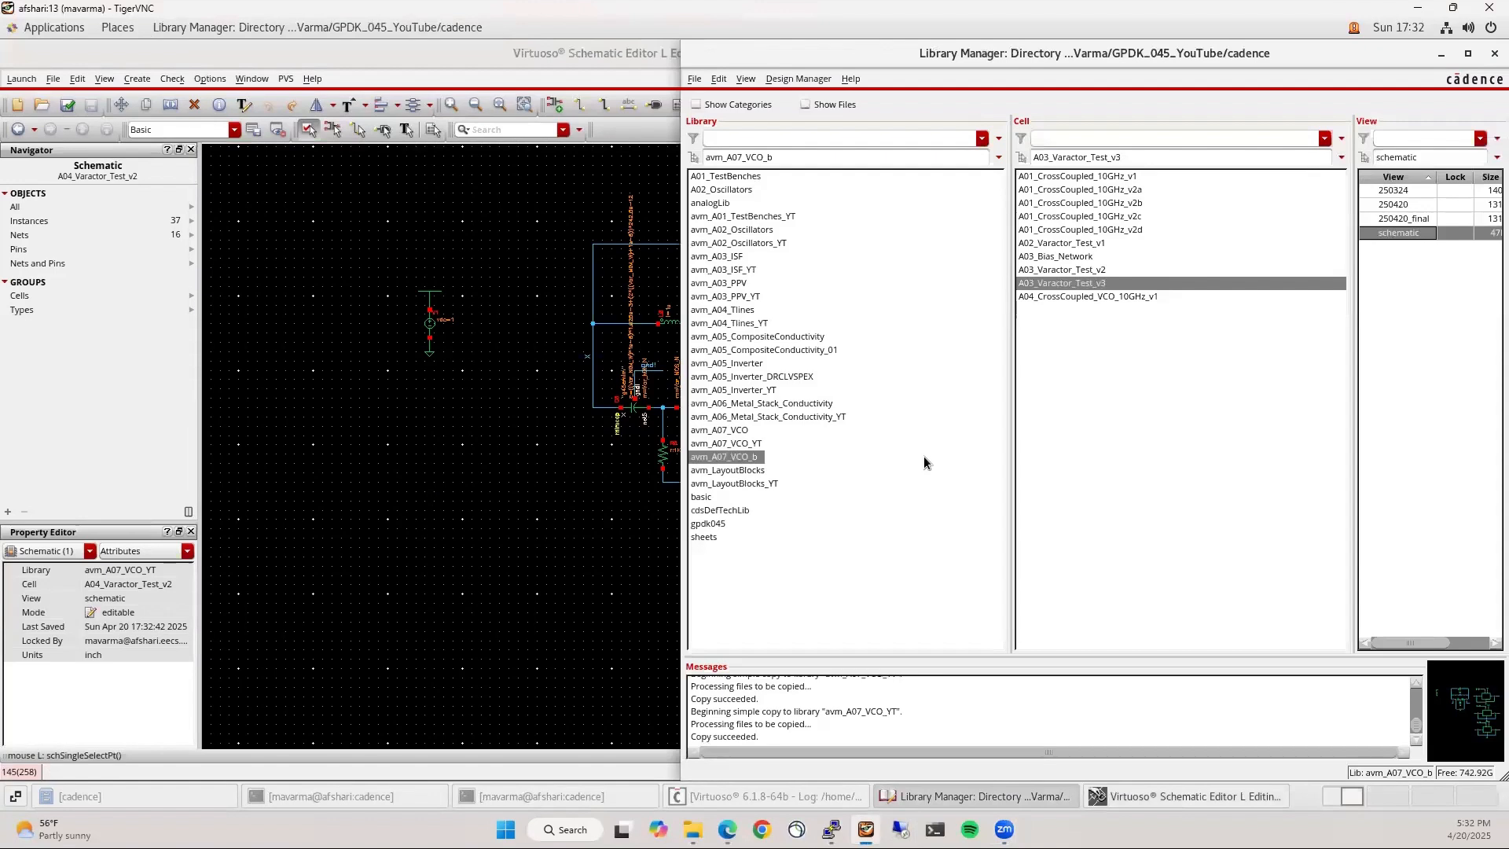
left_click(1124, 296)
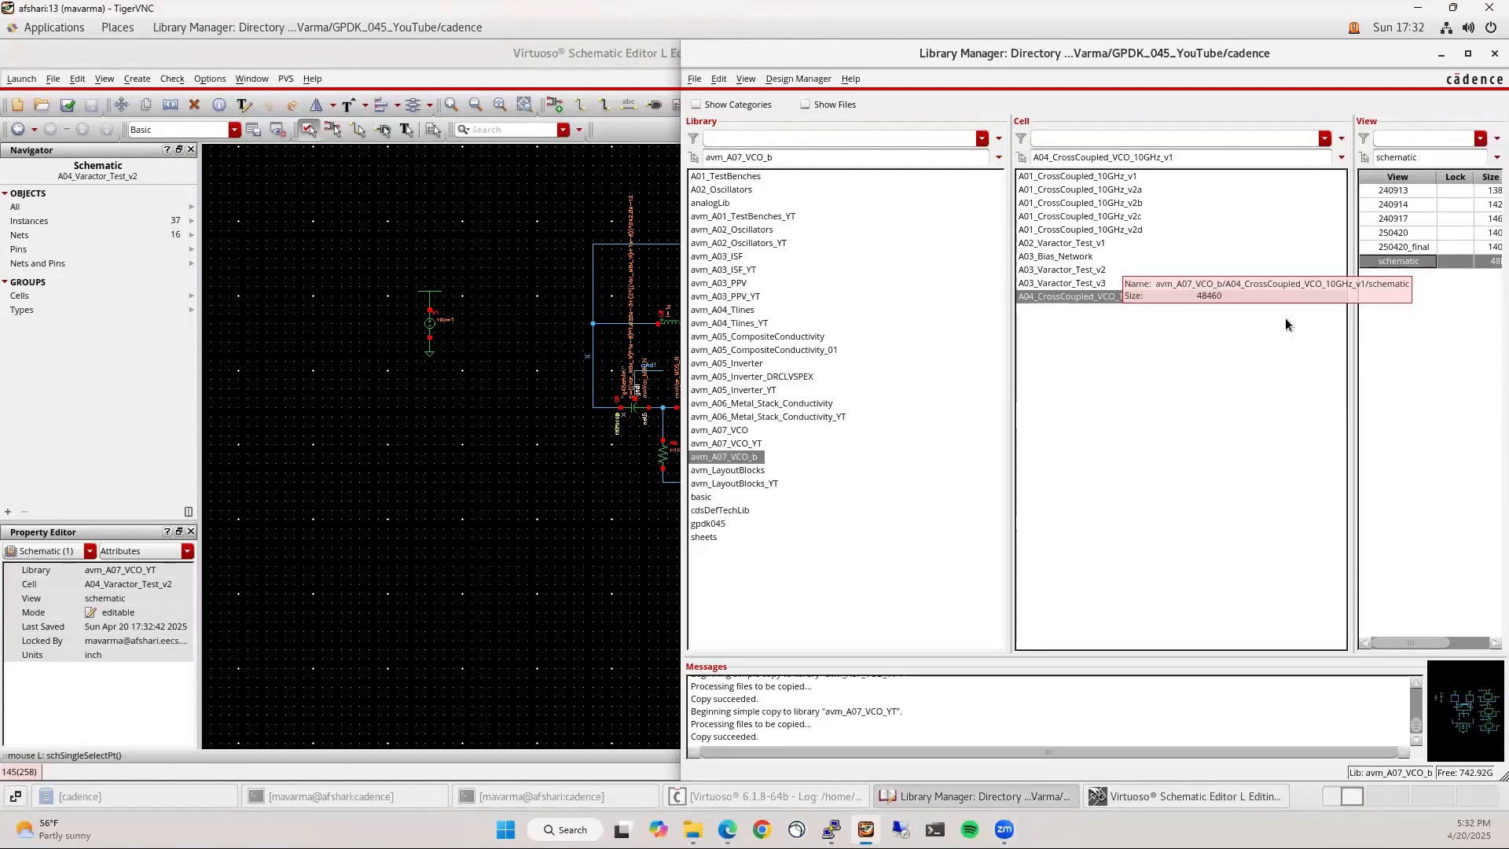
left_click(727, 445)
Open the A01_CrossCoupled_10GHz_v2b schematic and tile it to the left half of the screen
left_click(1122, 204)
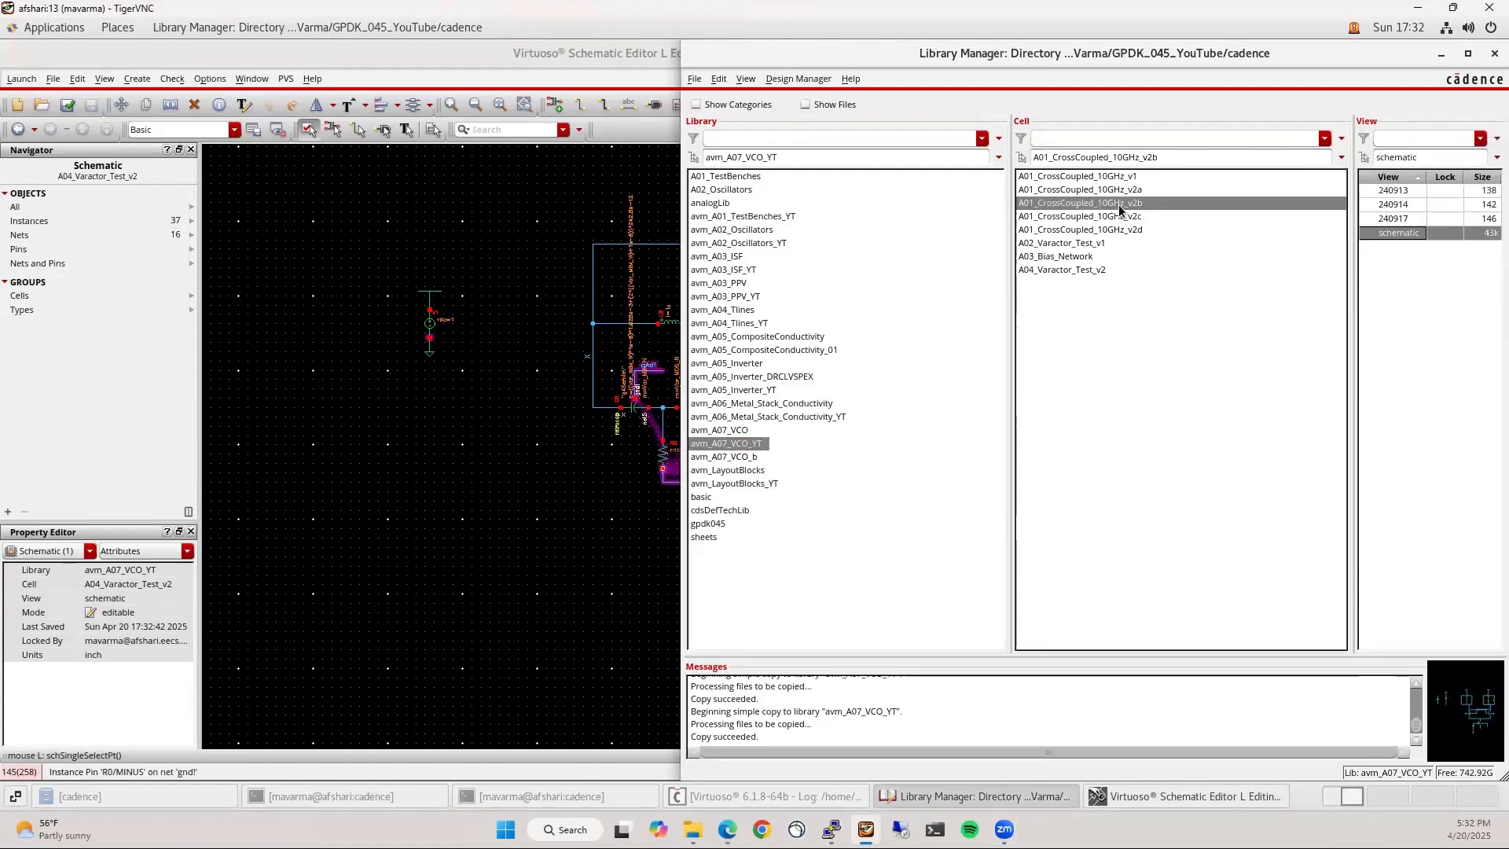
double_click(1379, 231)
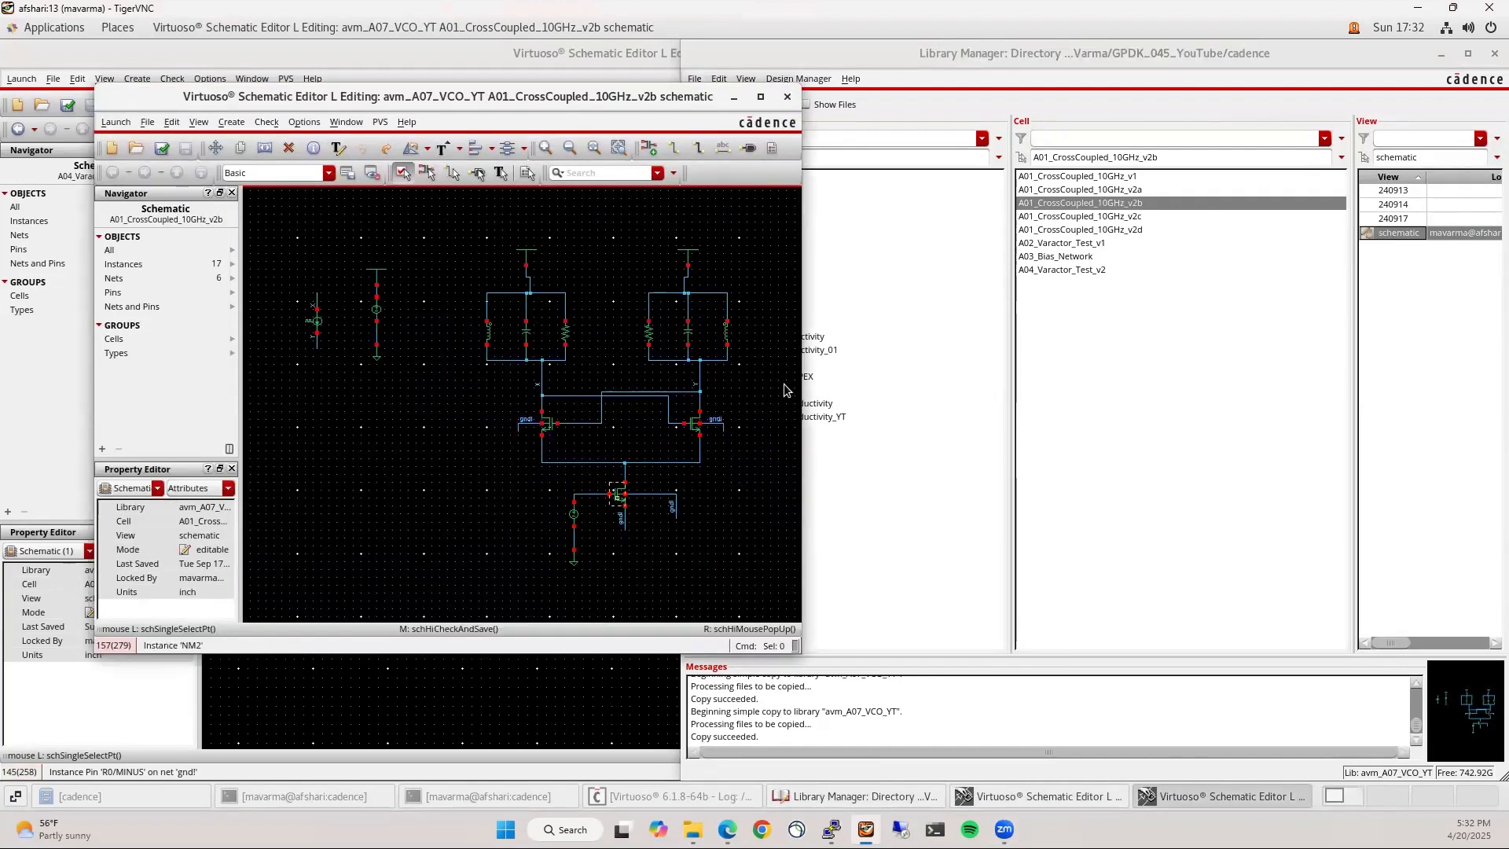
left_click(1131, 230)
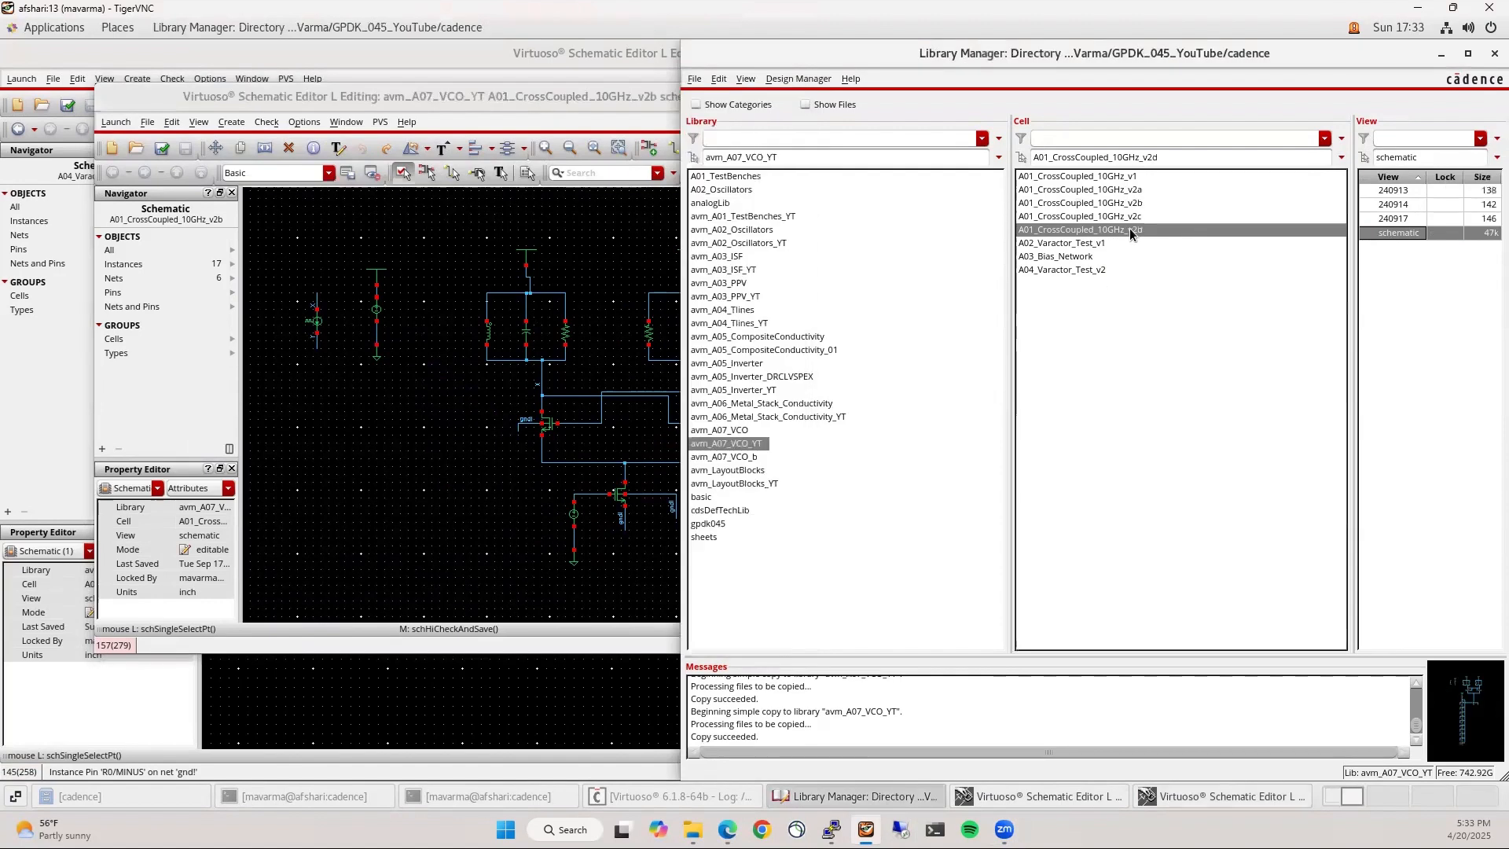
double_click(1379, 233)
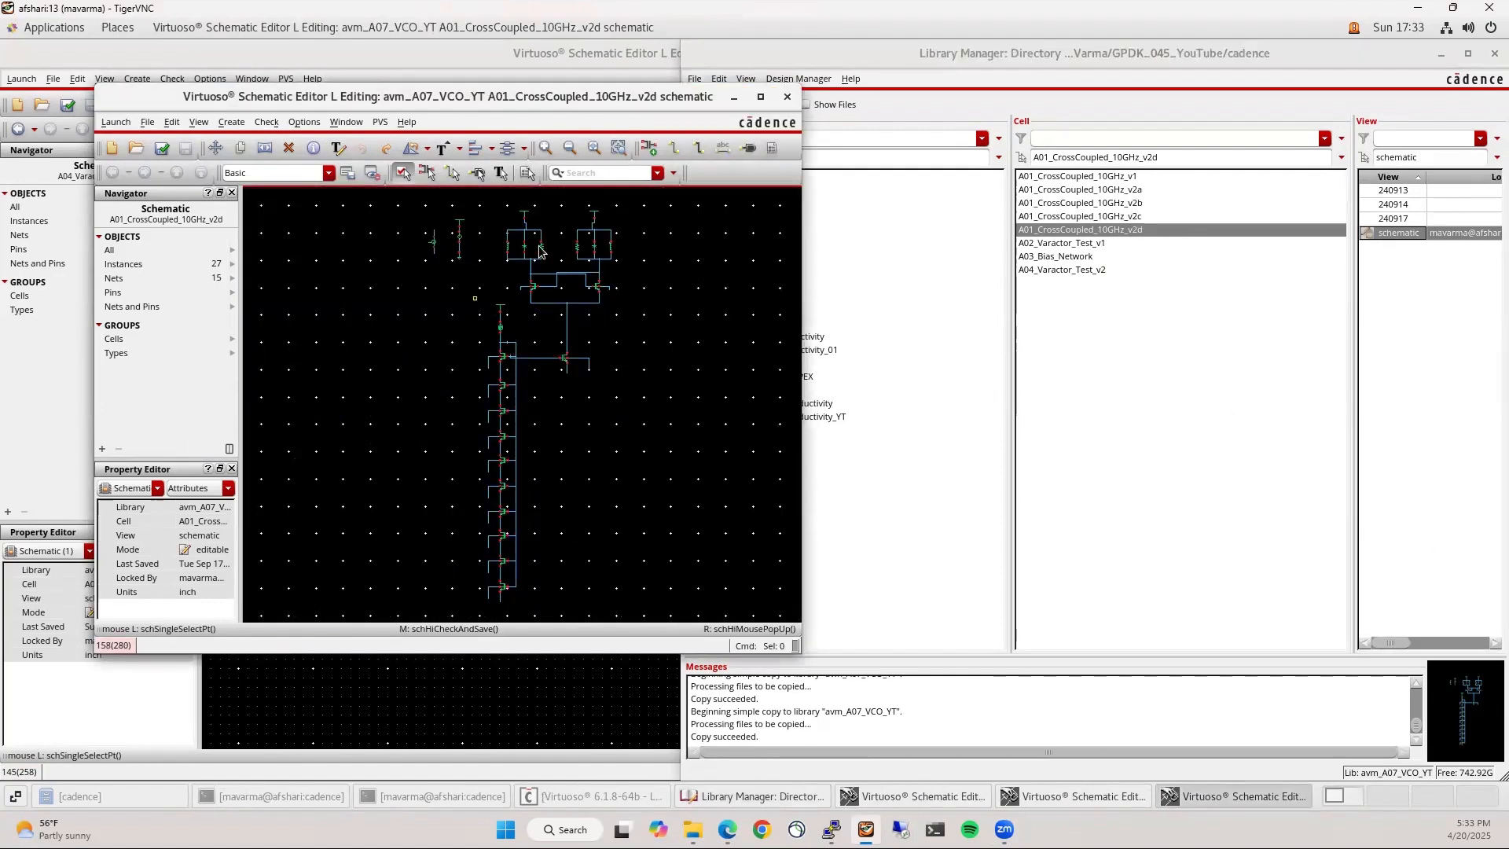
left_click(788, 98)
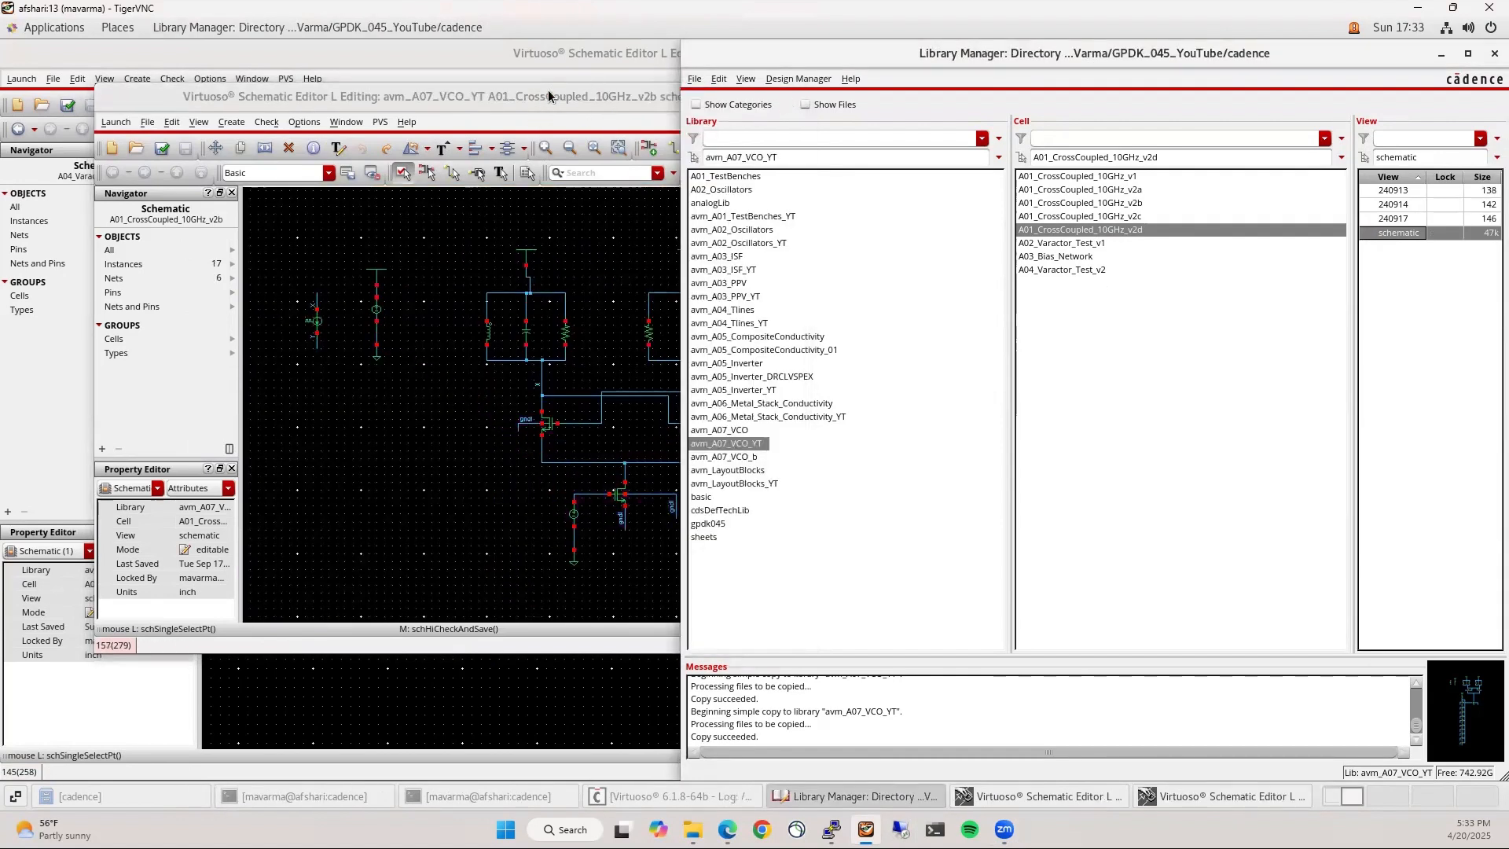
left_click(1441, 53)
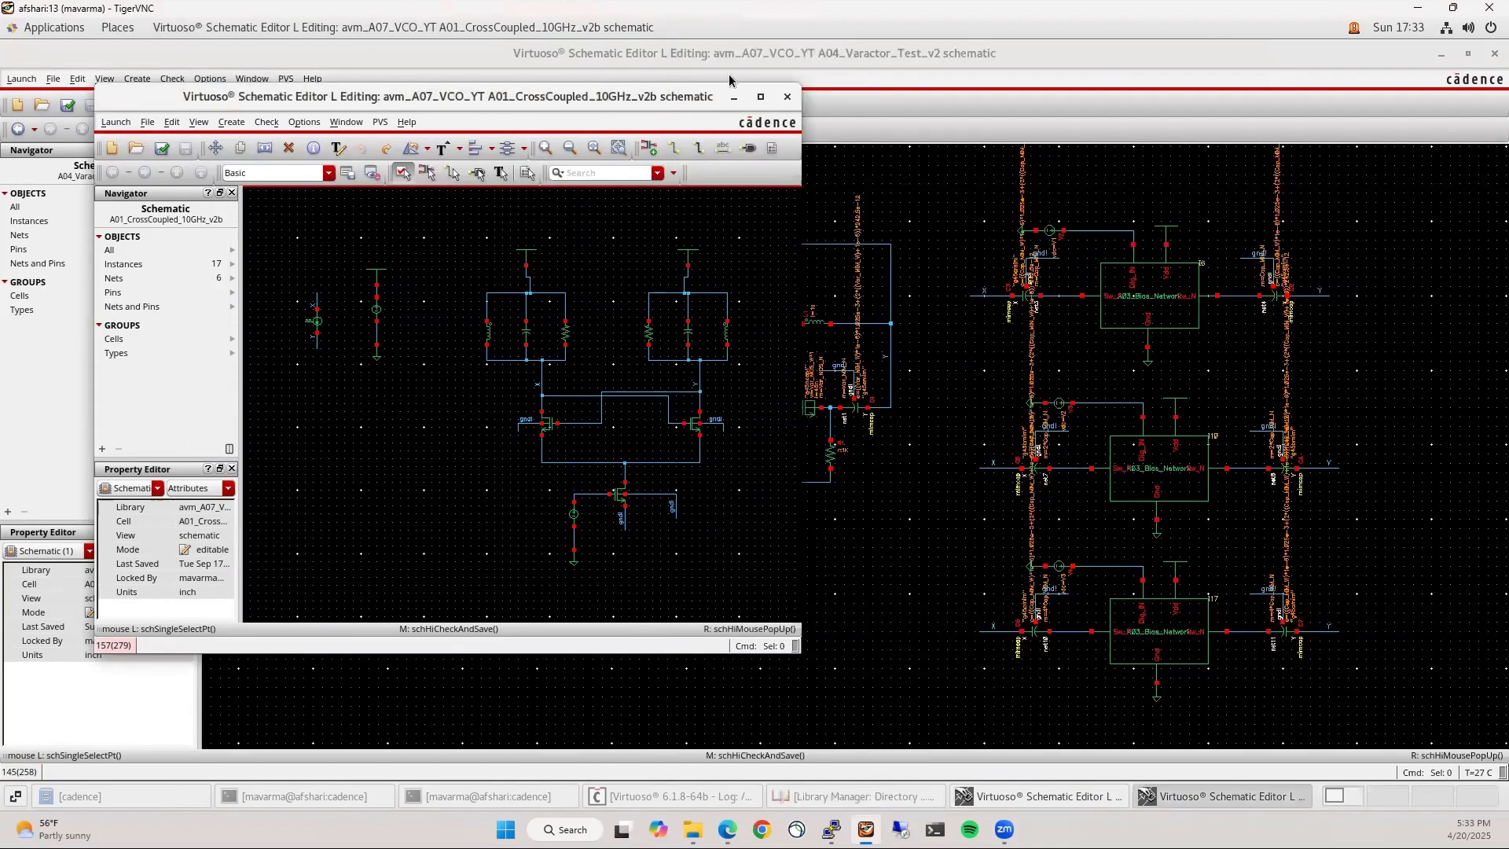
left_click_drag(611, 101, 0, 405)
Snap the varactor test schematic right and copy its three bias network circuits into the v2b schematic
left_click(830, 538)
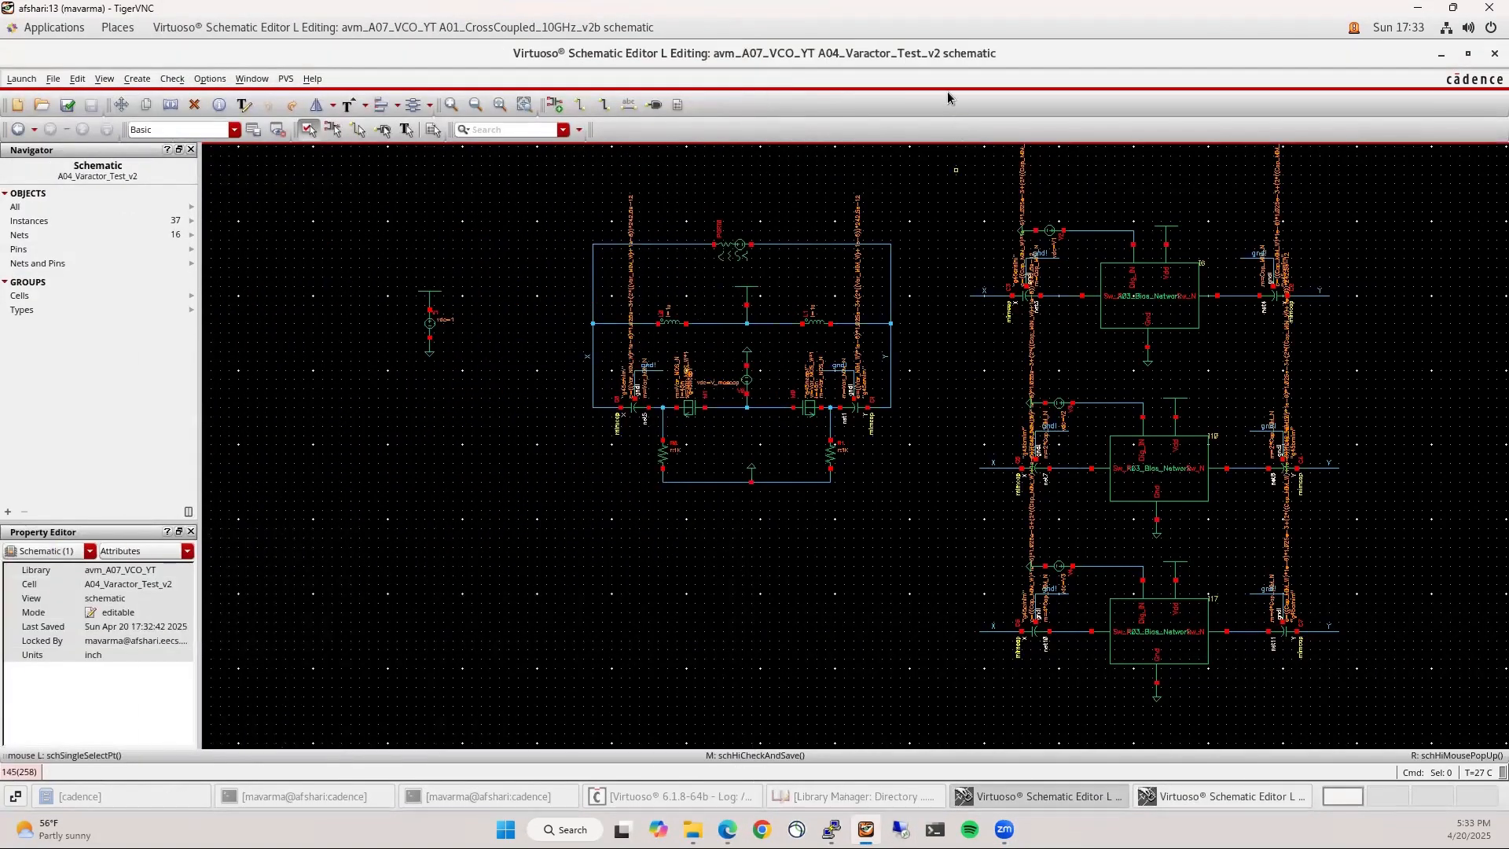
key("super+Right")
key("c")
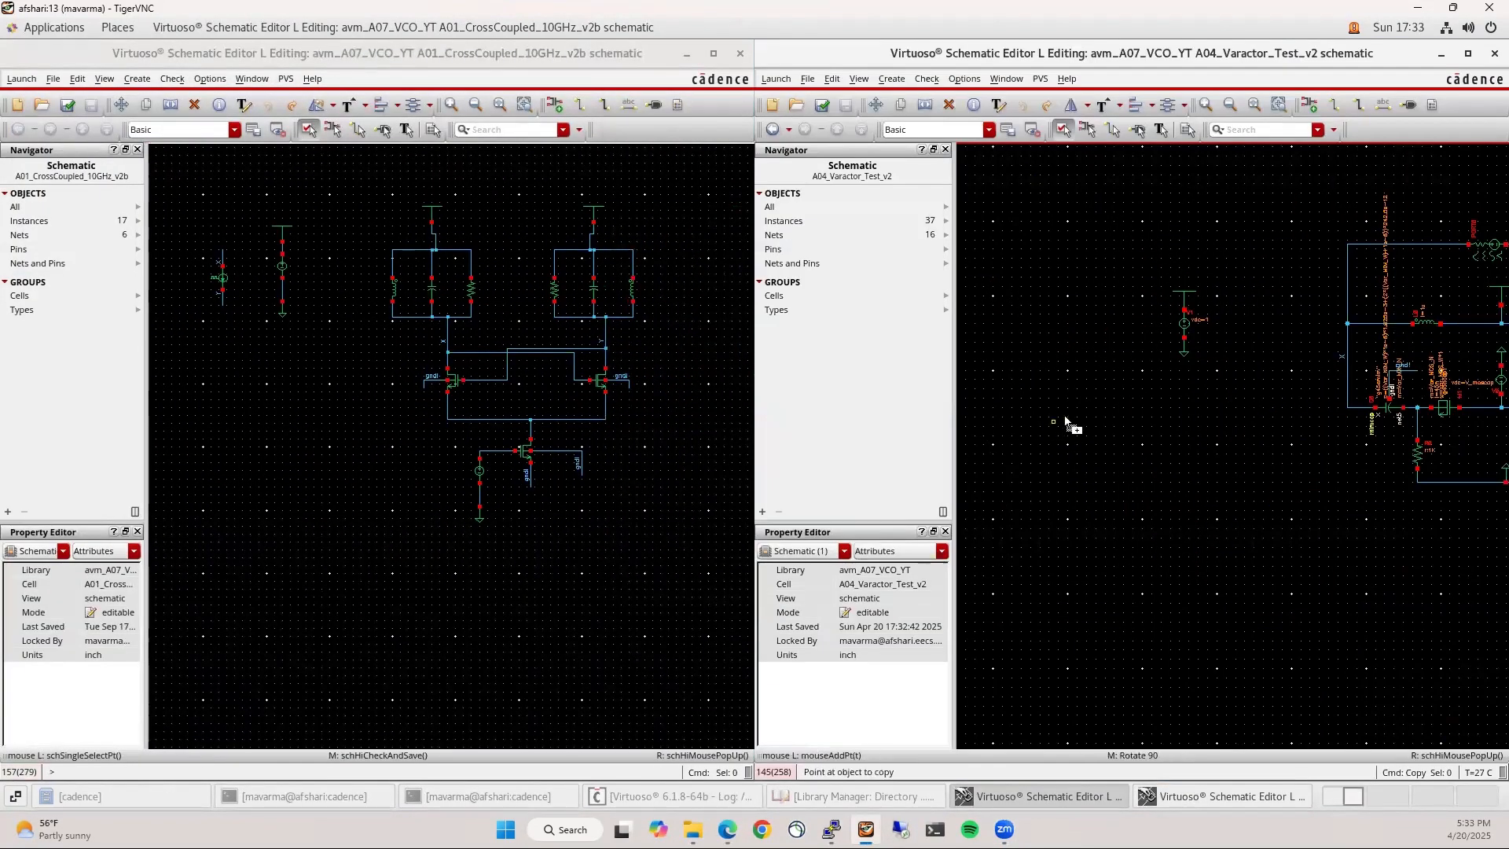
key("f")
key("Escape")
key("c")
left_click_drag(1267, 289, 1506, 645)
left_click(1350, 472)
scroll(340, 509, "down", 1)
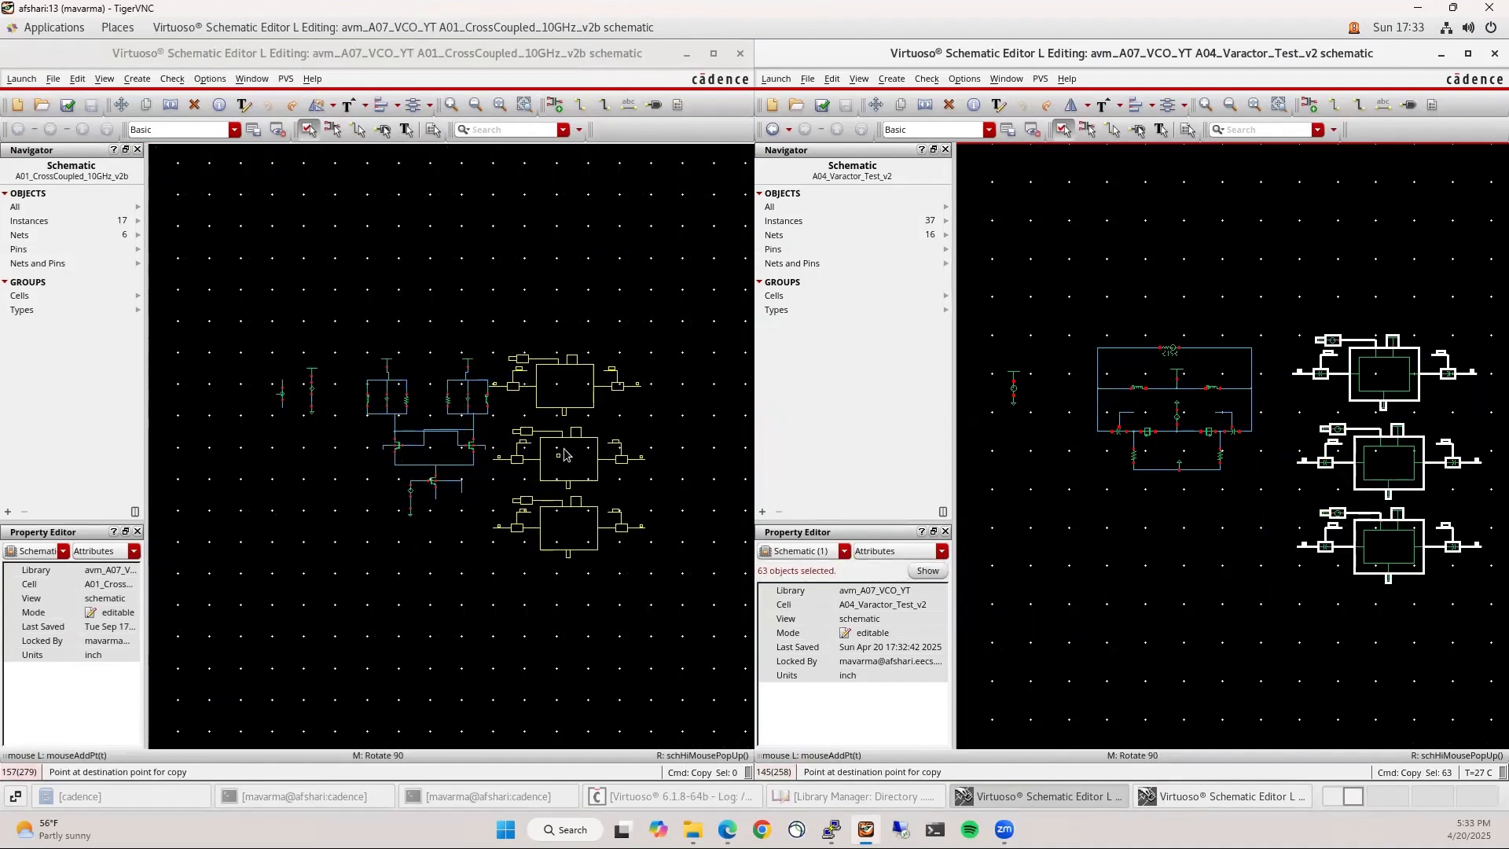
left_click(583, 456)
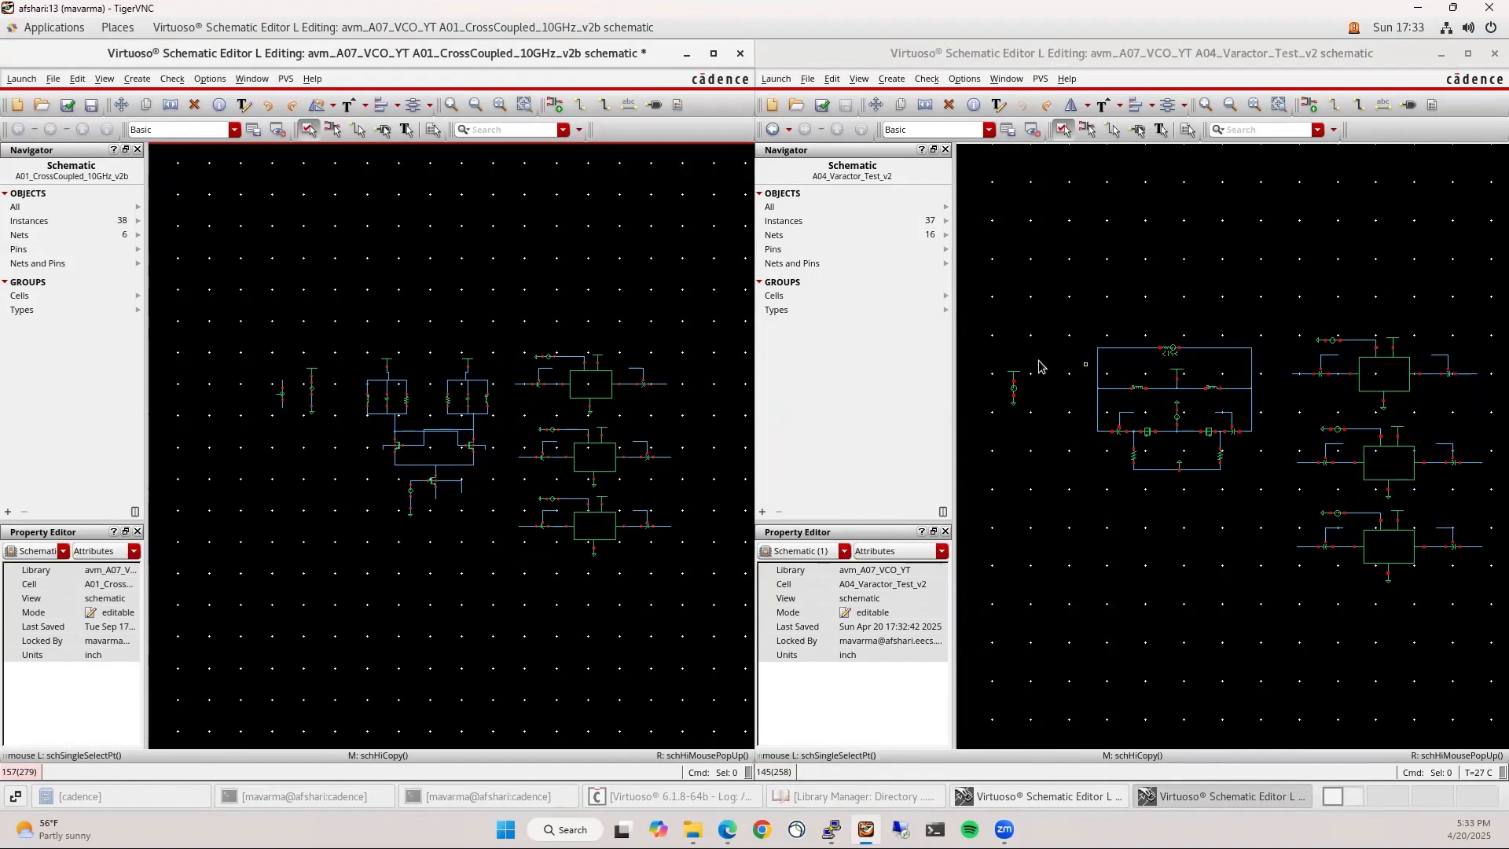
scroll(1105, 427, "up", 1)
Copy the lower varactor circuit into the v2b schematic below the VCO core
left_click_drag(1061, 367, 1466, 611)
key("c")
left_click(1237, 457)
scroll(503, 494, "up", 1)
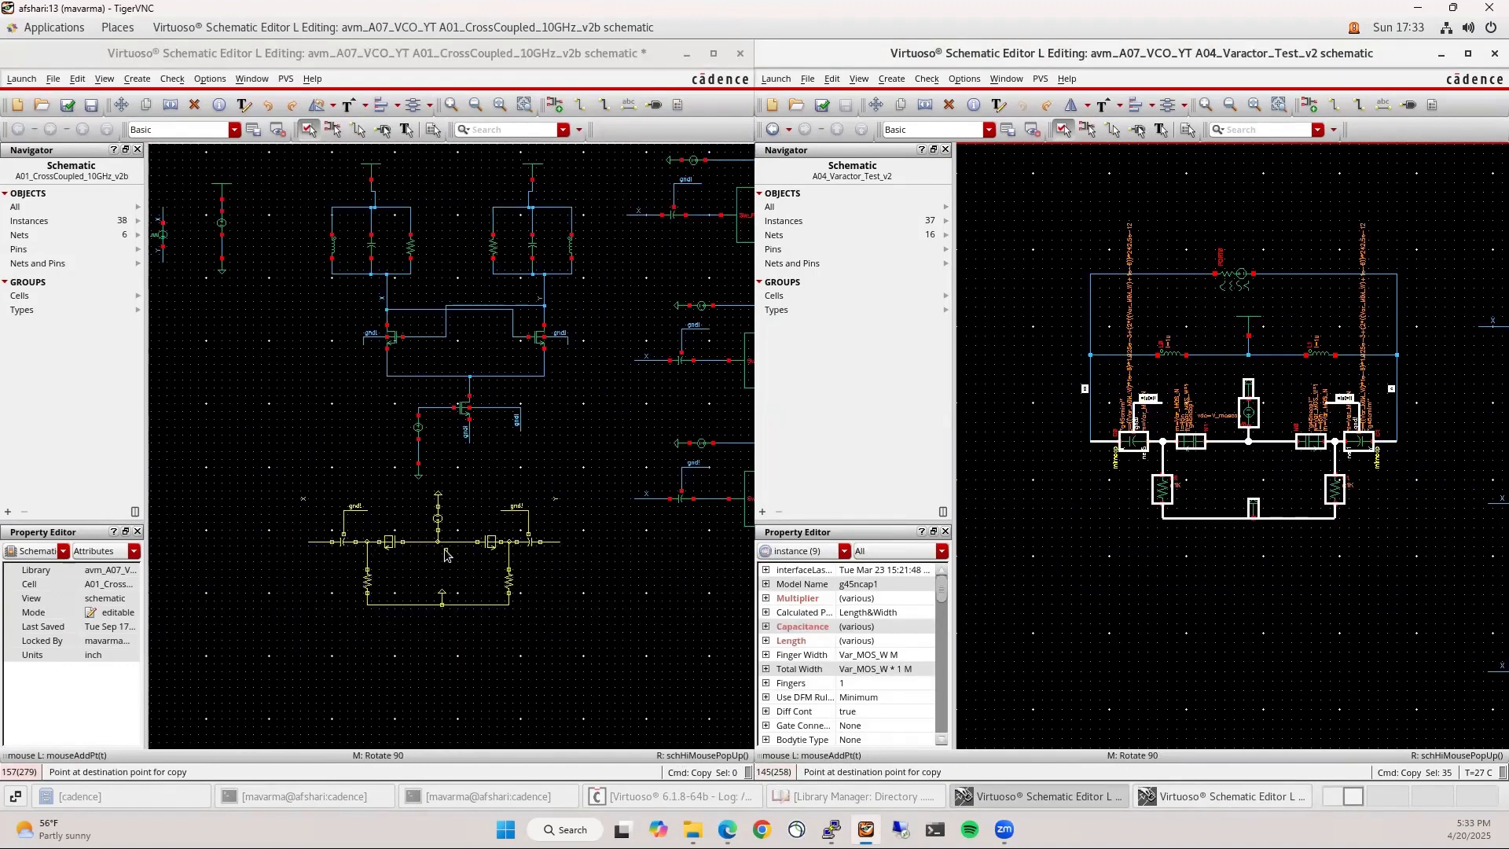
left_click(486, 518)
left_click(361, 503)
scroll(351, 500, "up", 1)
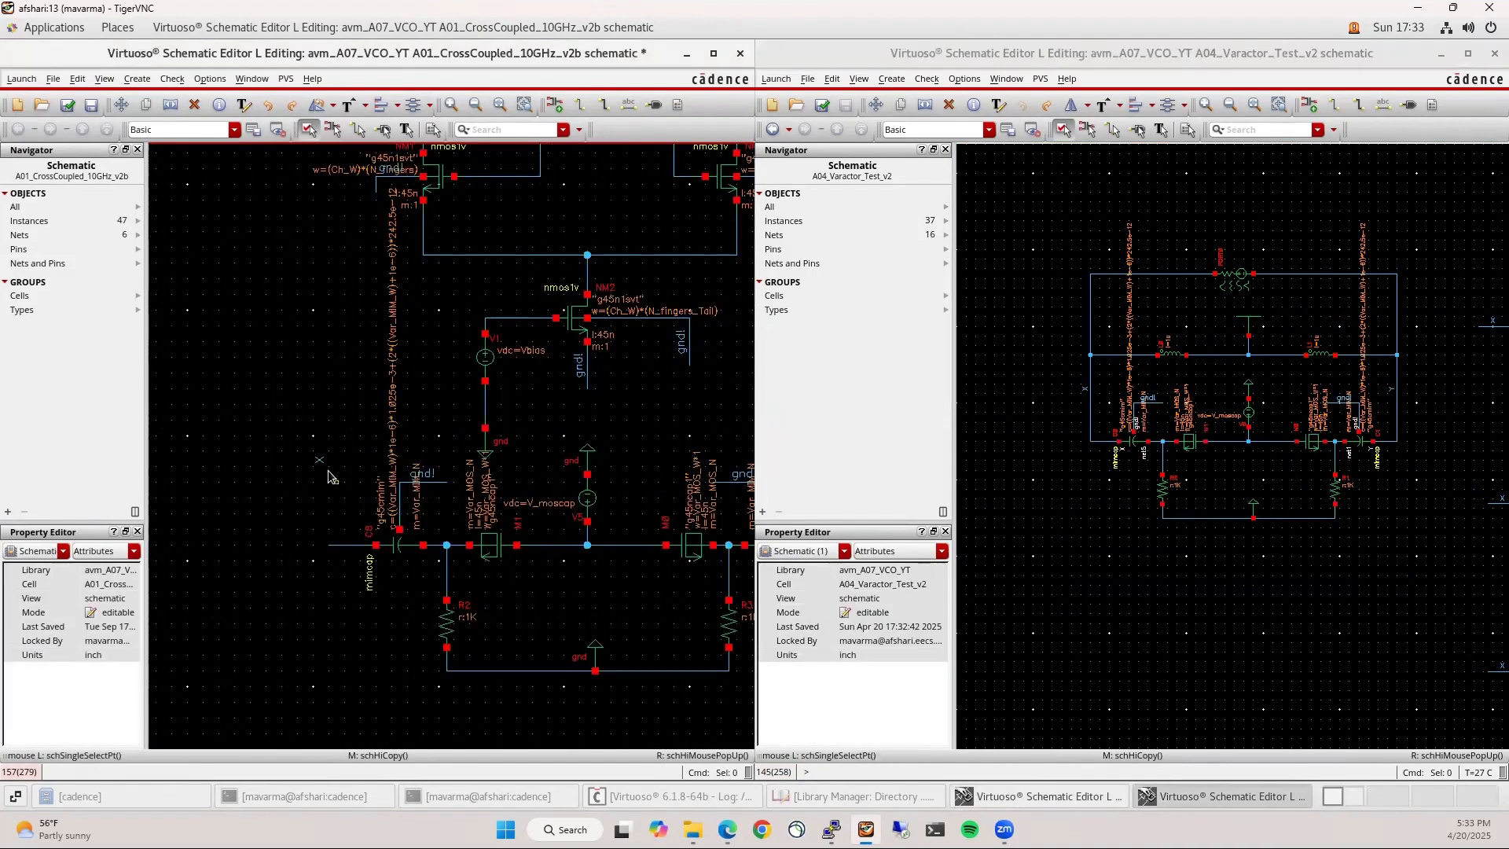
scroll(437, 503, "down", 1)
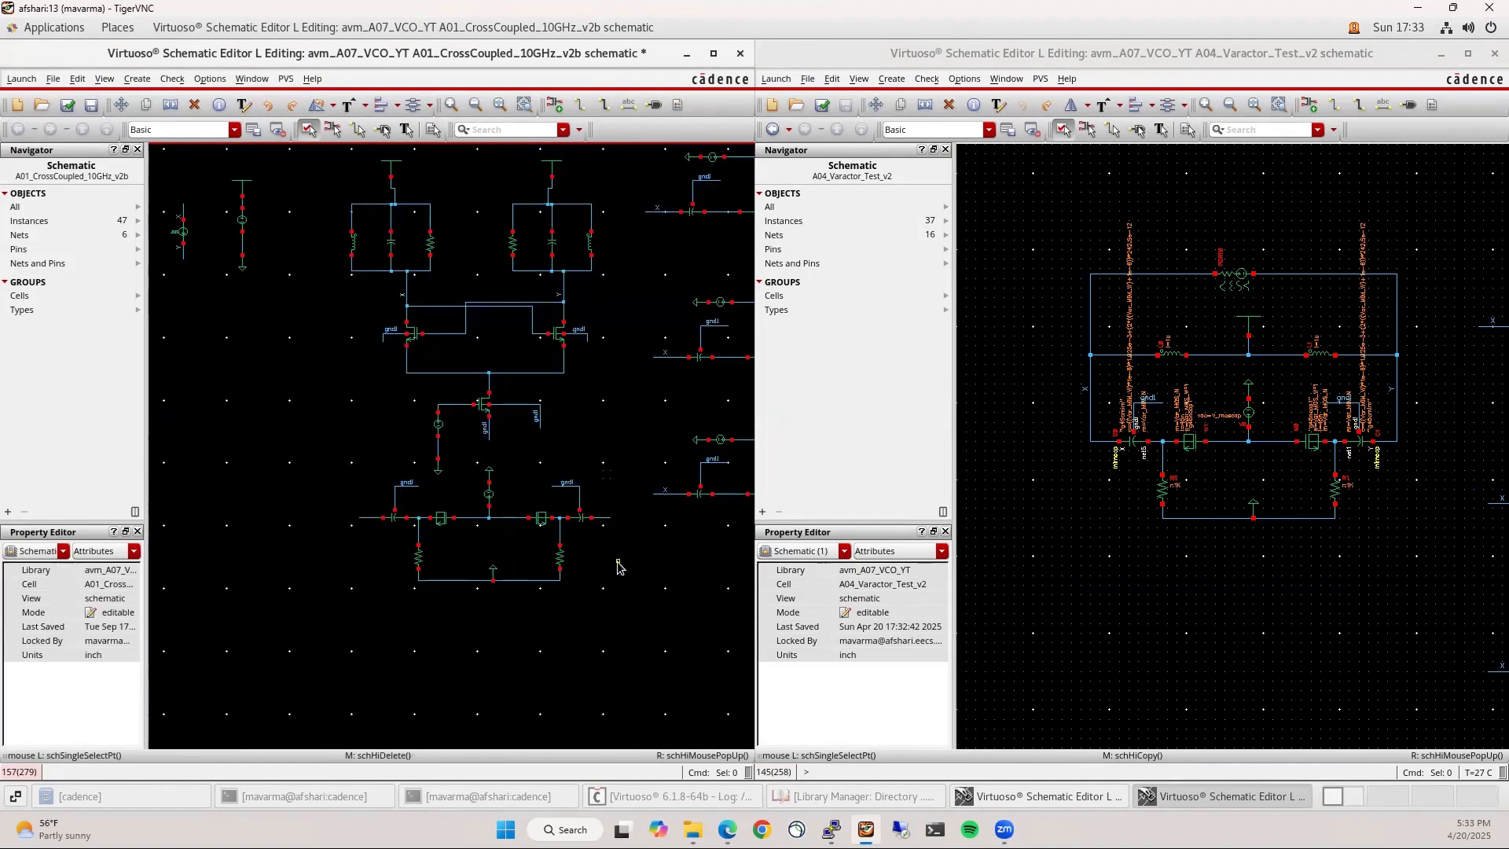
Name the varactor bank's left output wire X and its right output wire Y
type("lX")
type(" Y")
key("Return")
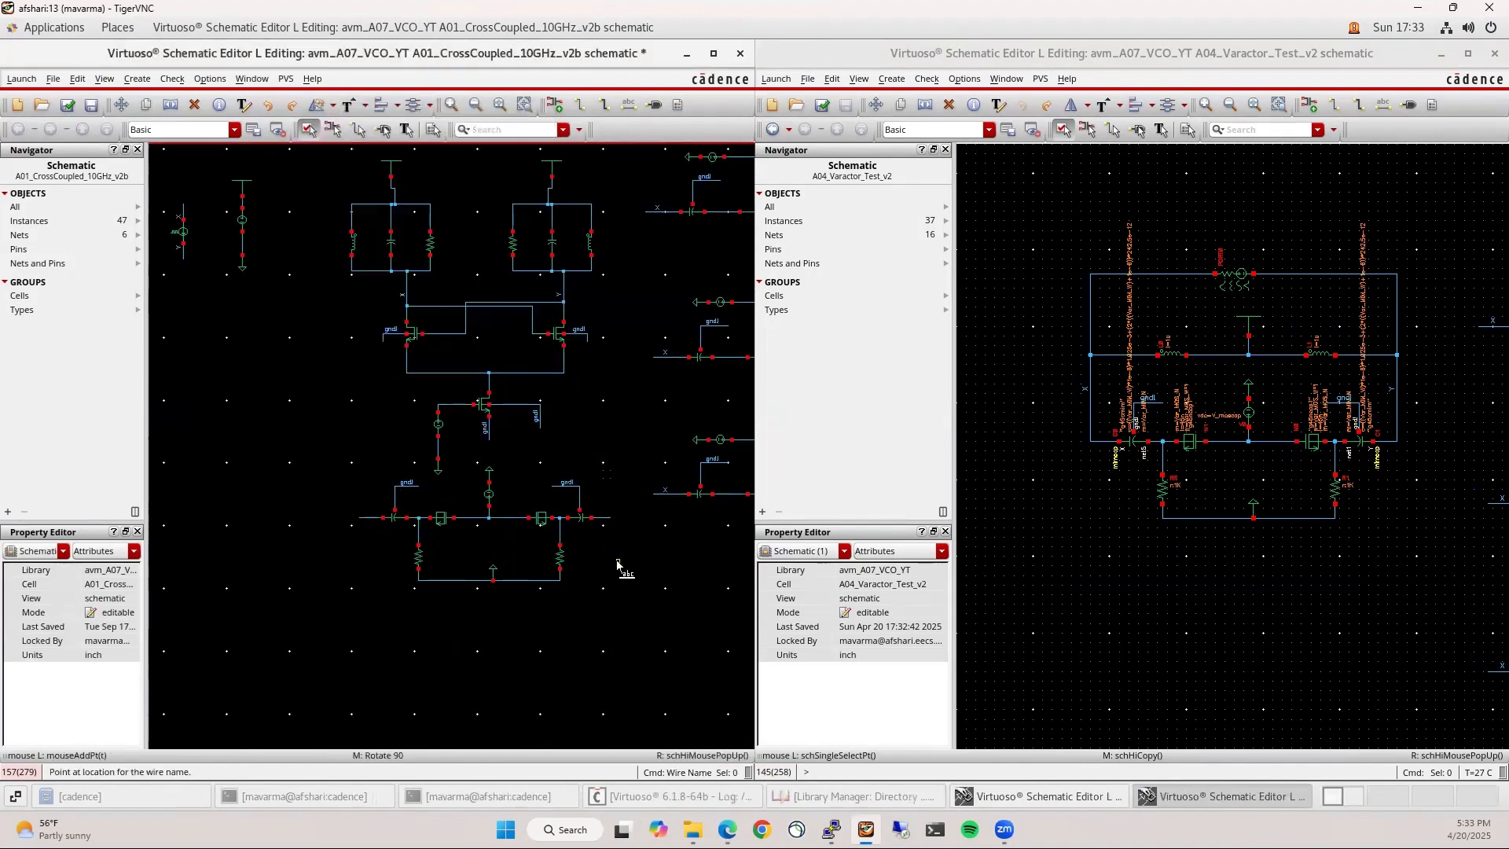
left_click(367, 519)
scroll(370, 519, "up", 1)
scroll(341, 525, "down", 1)
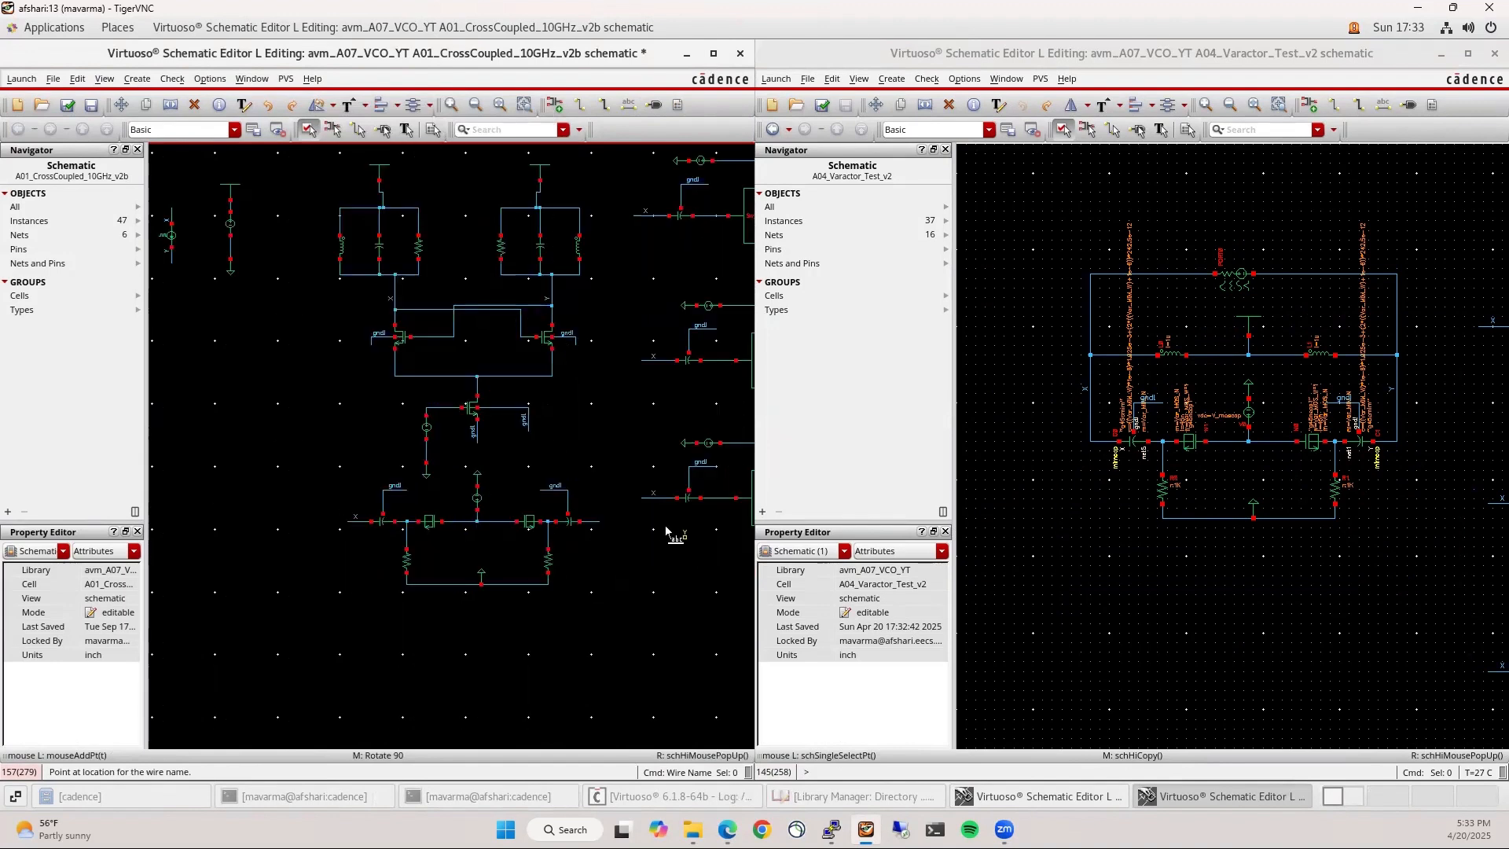
scroll(597, 517, "up", 1)
left_click(584, 530)
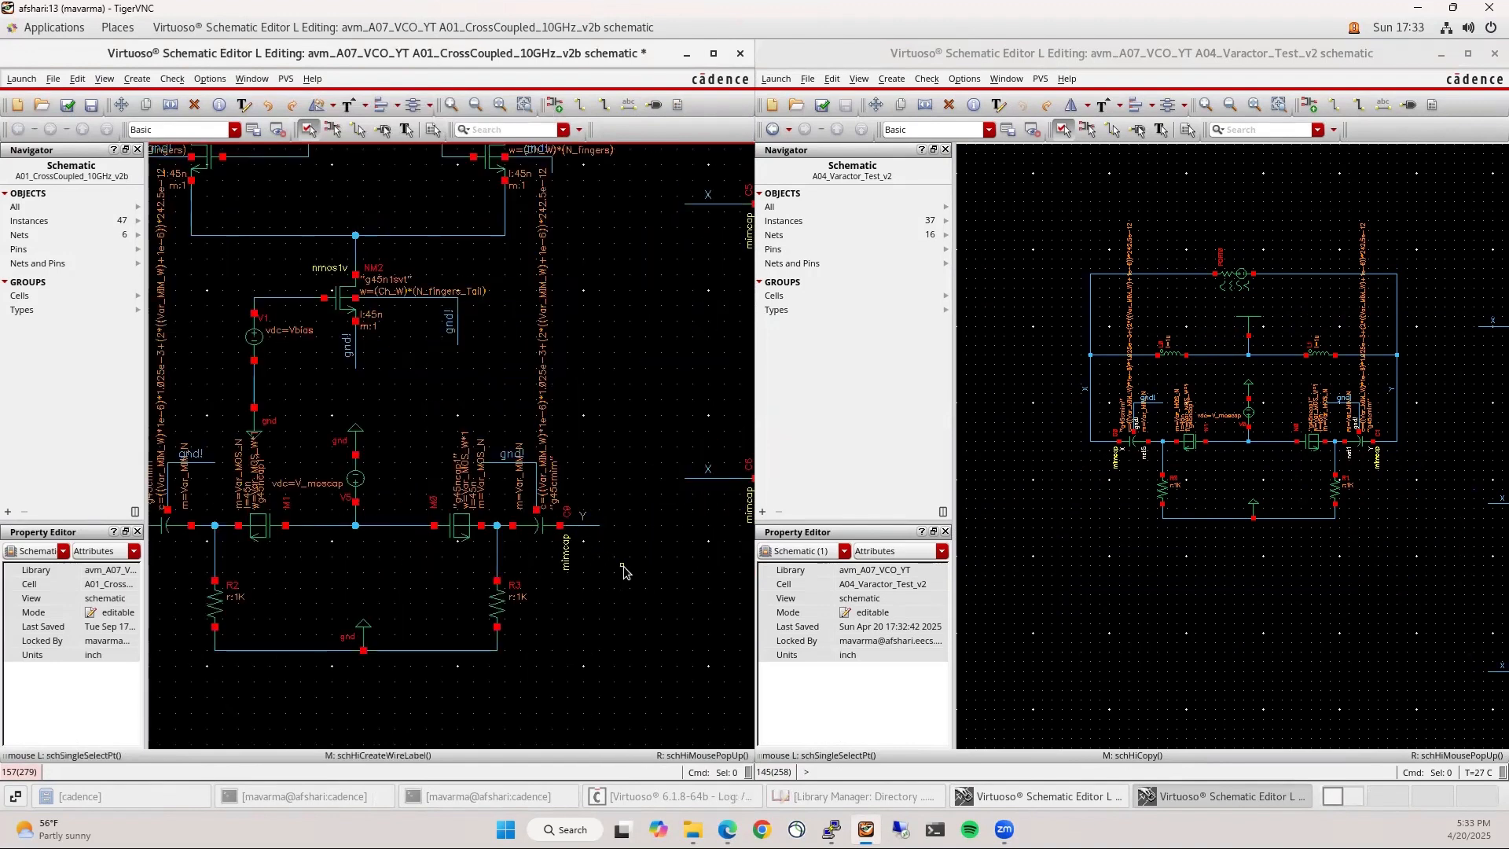
Delete the left and right tank capacitors along with their connecting wires
key("f")
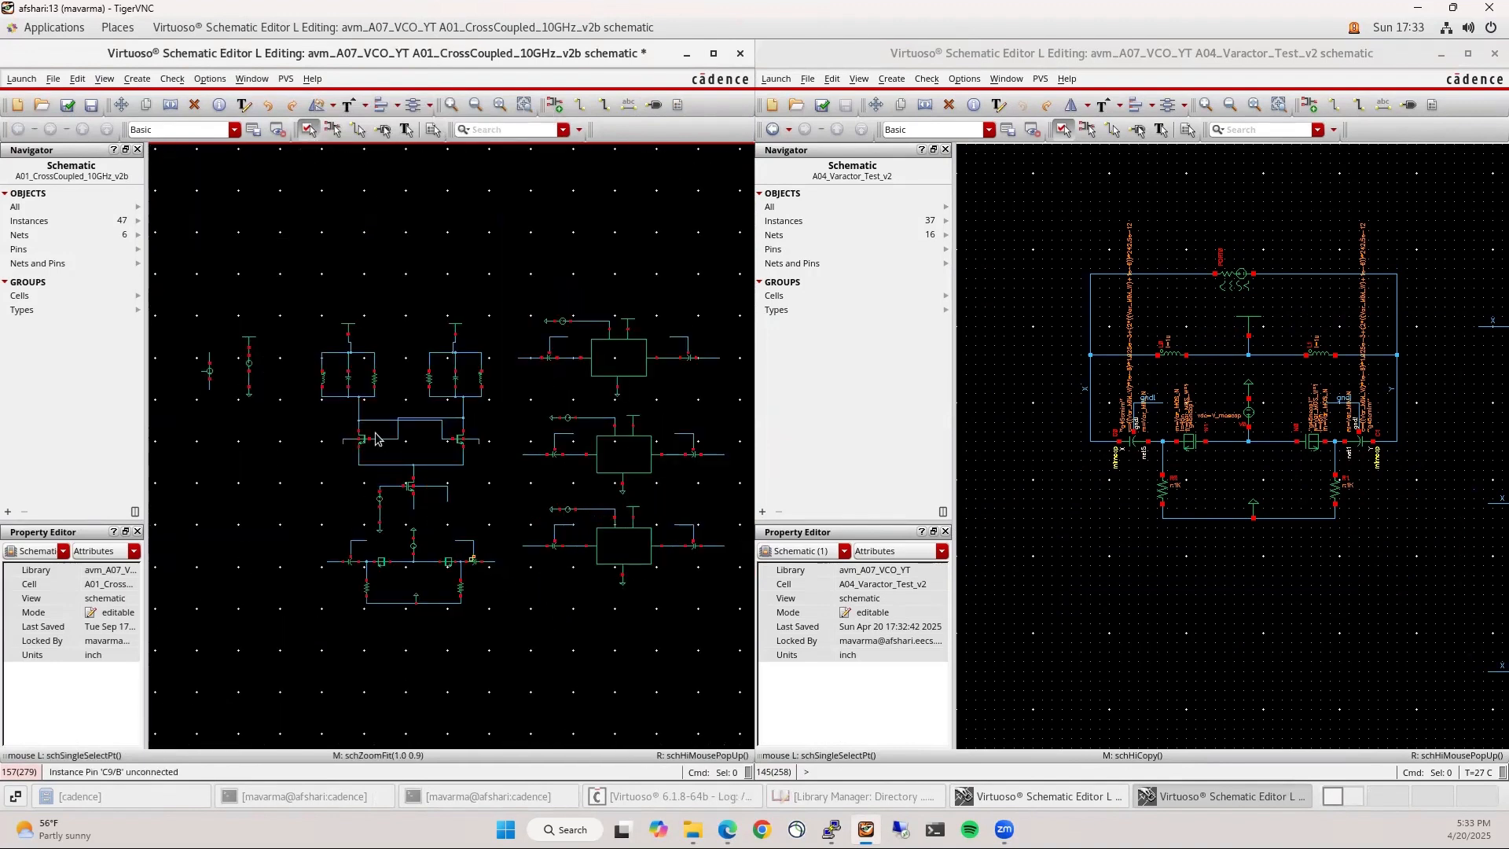
scroll(330, 370, "up", 1)
left_click_drag(338, 327, 378, 444)
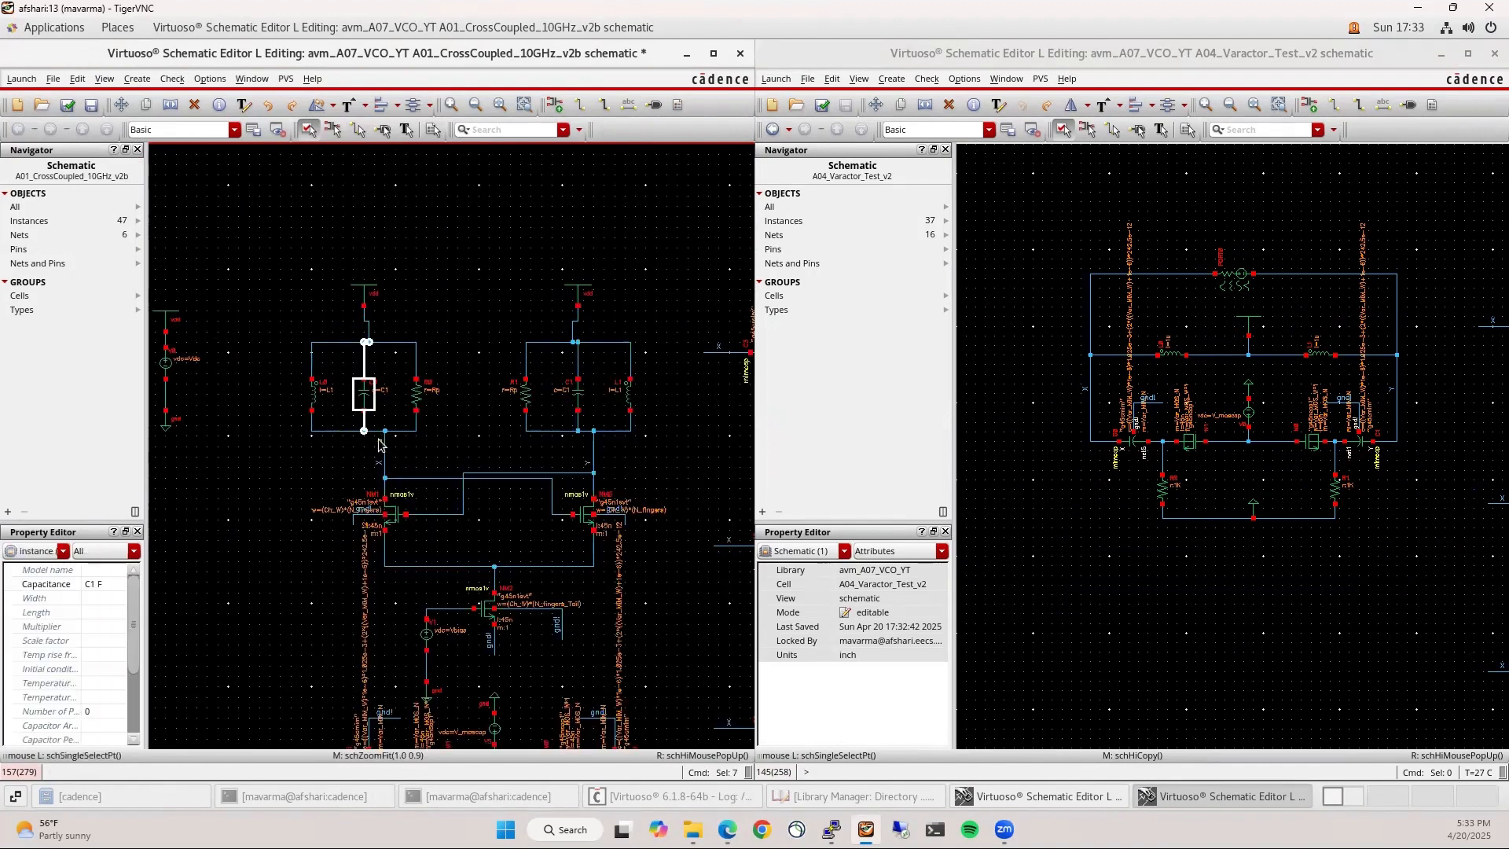
key("Delete")
left_click_drag(562, 331, 600, 451)
key("Delete")
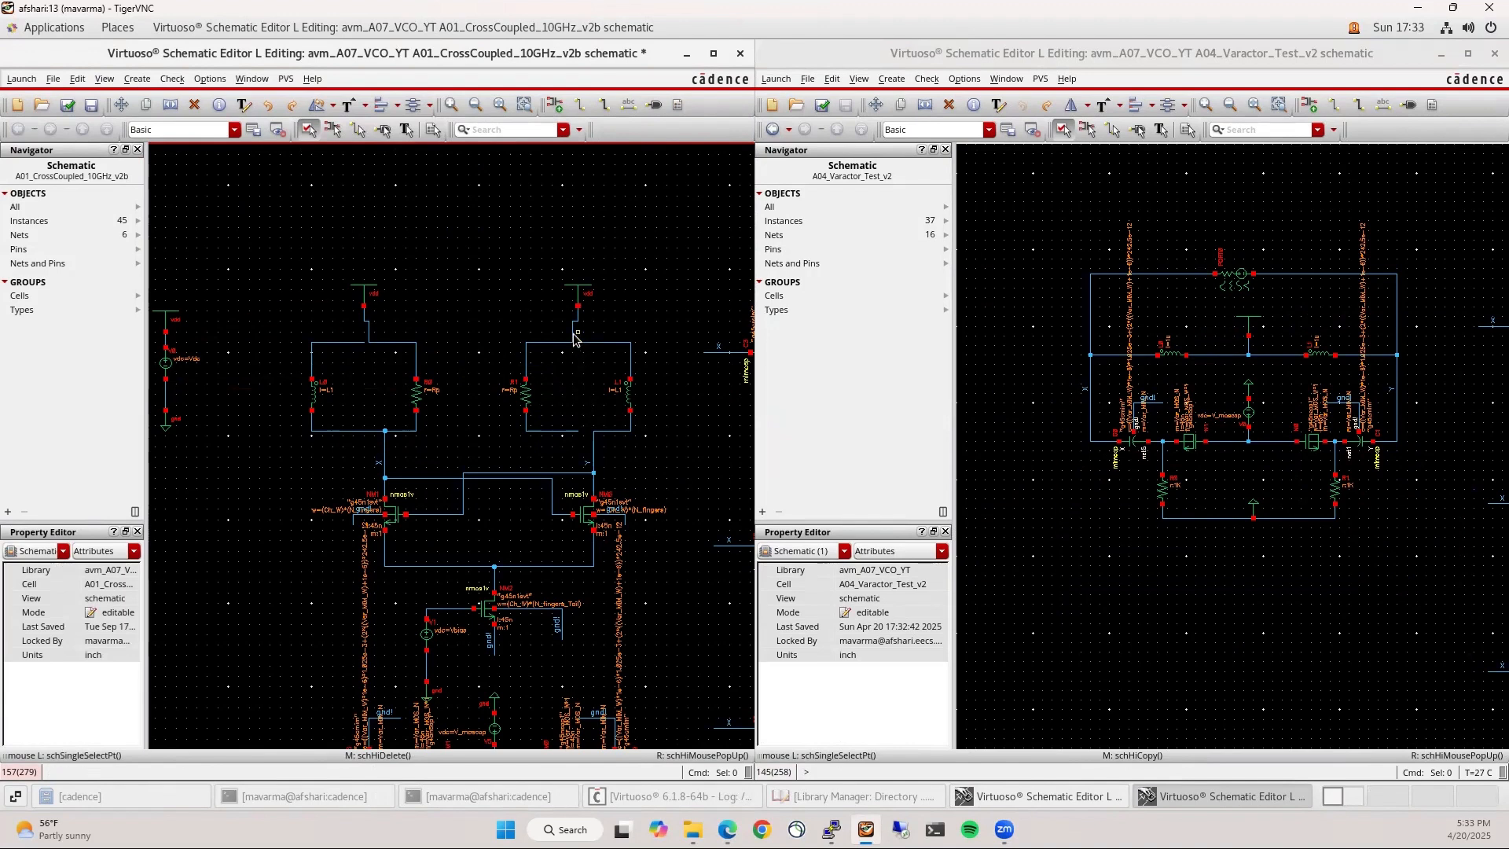
Draw a wire from R1's loose end to the L1 corner and fit the schematic
scroll(572, 338, "up", 3)
scroll(451, 269, "down", 3)
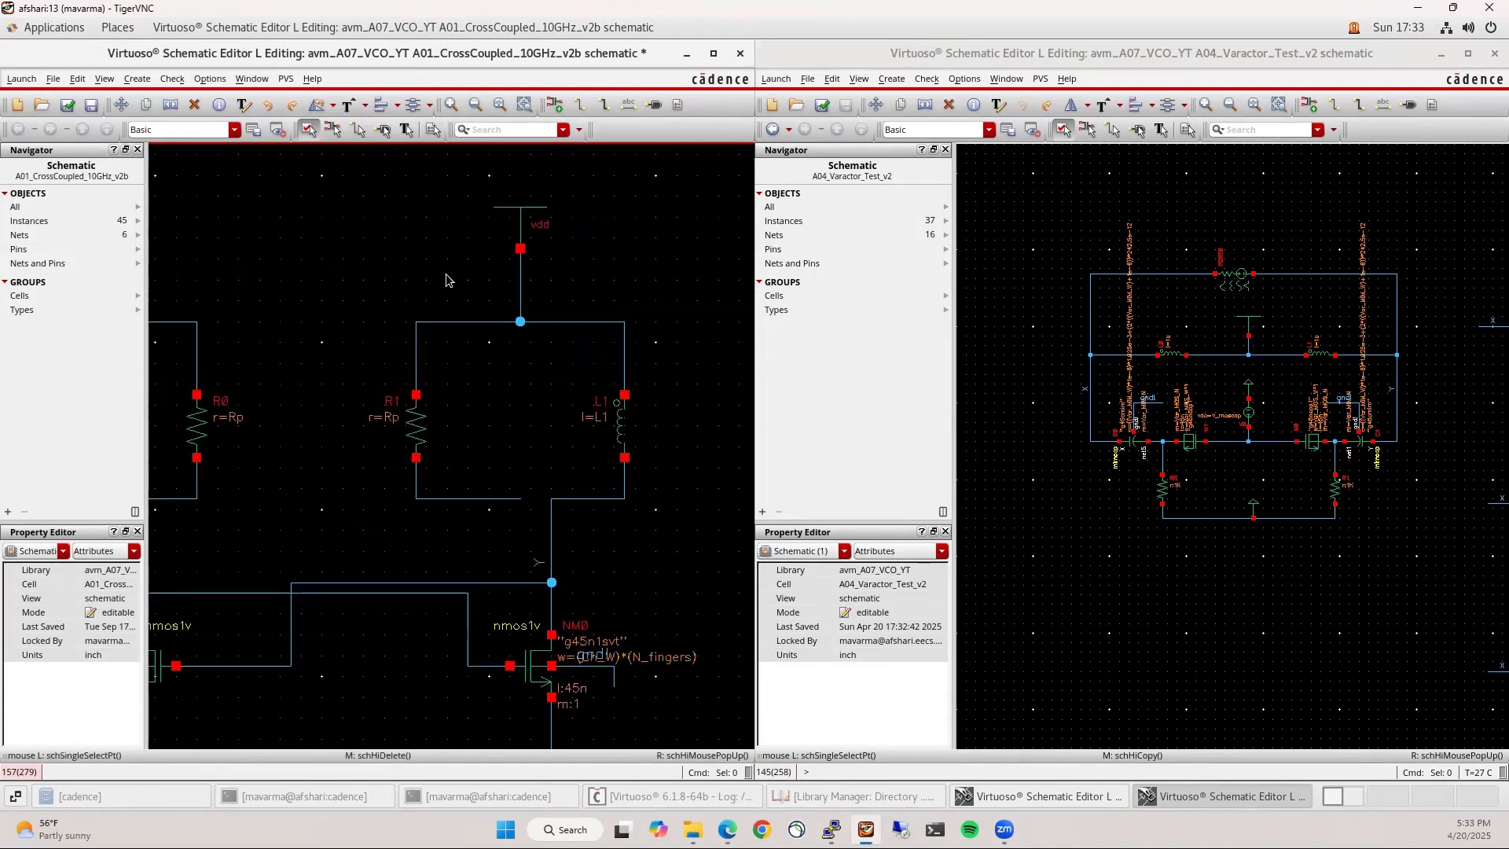
scroll(238, 271, "up", 2)
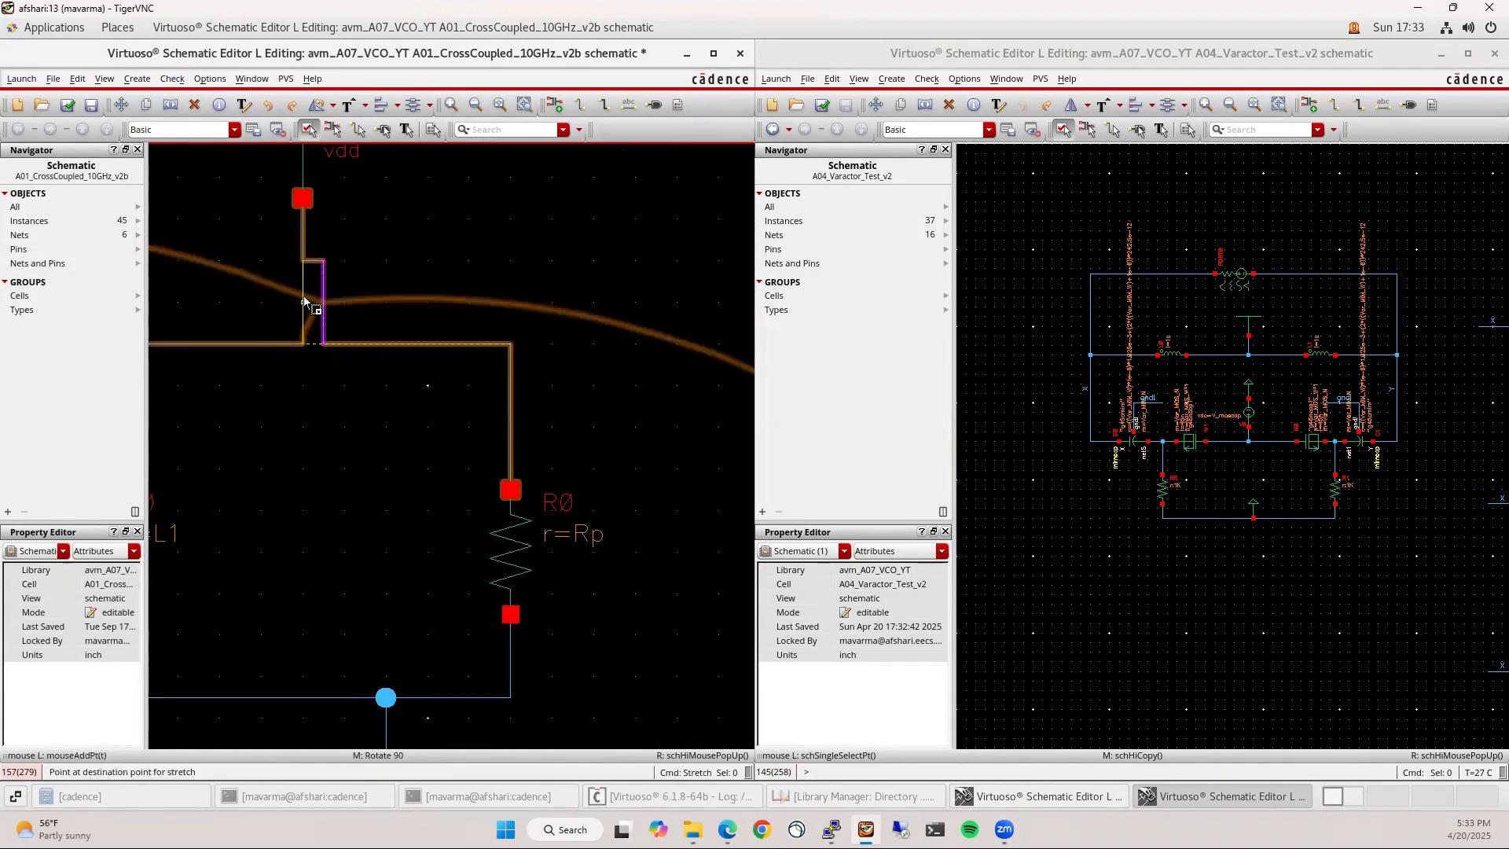
scroll(308, 300, "down", 3)
scroll(482, 369, "up", 3)
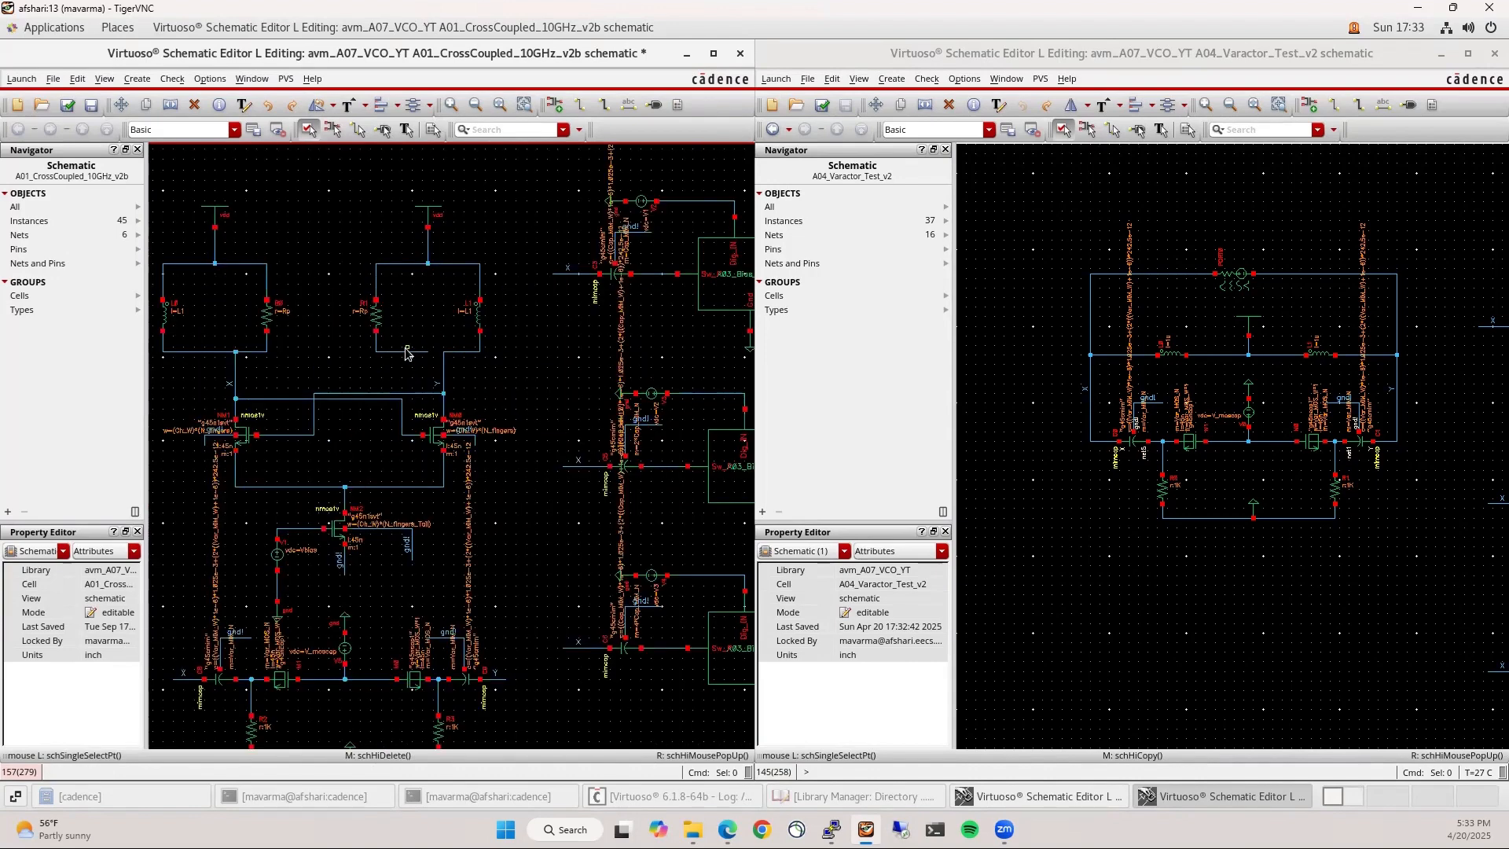
key("w")
left_click(450, 358)
left_click(481, 358)
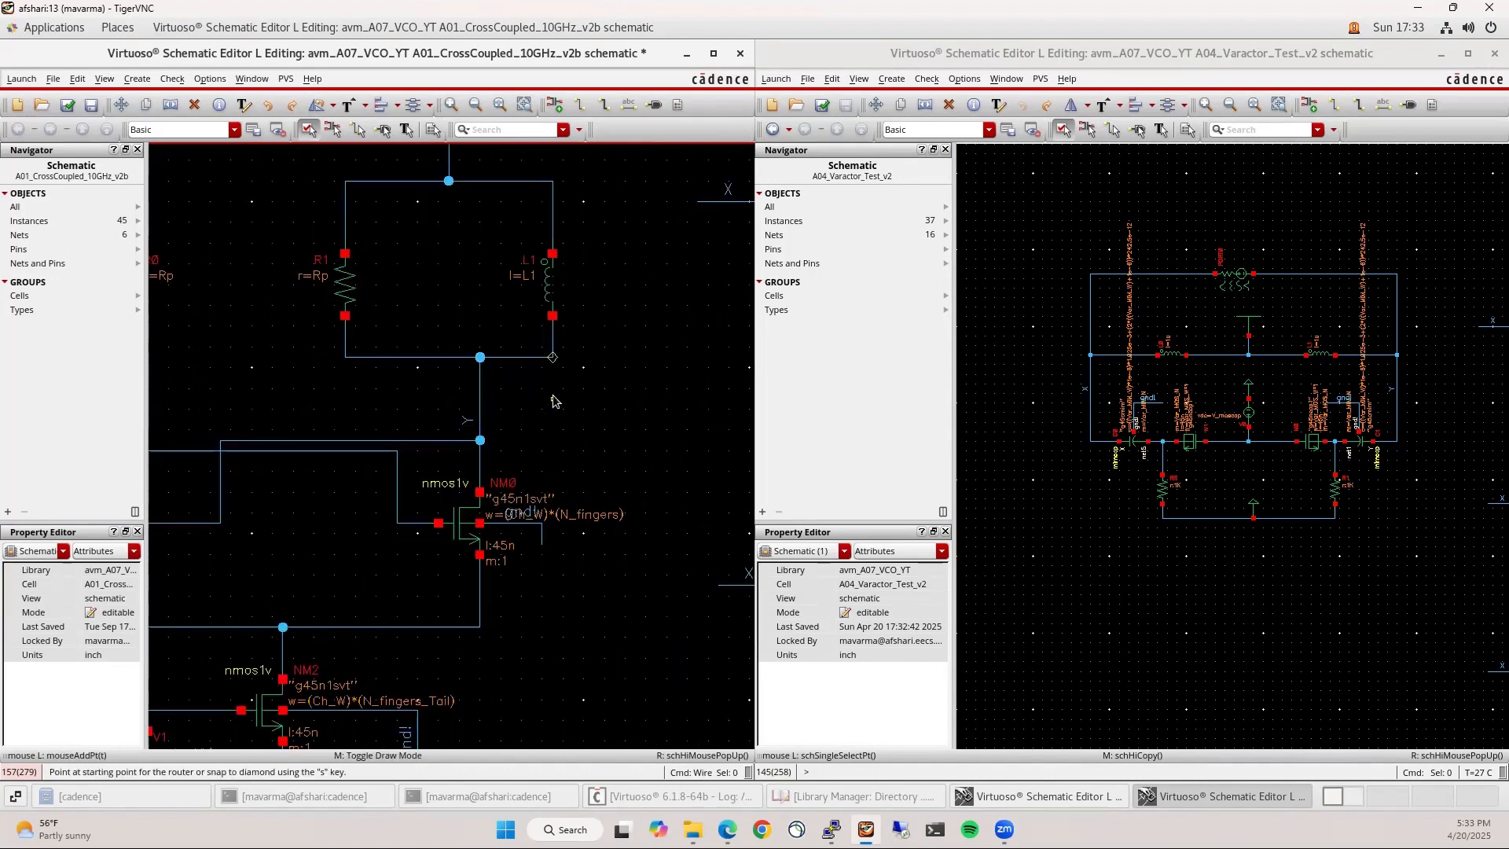
key("Escape")
key("f")
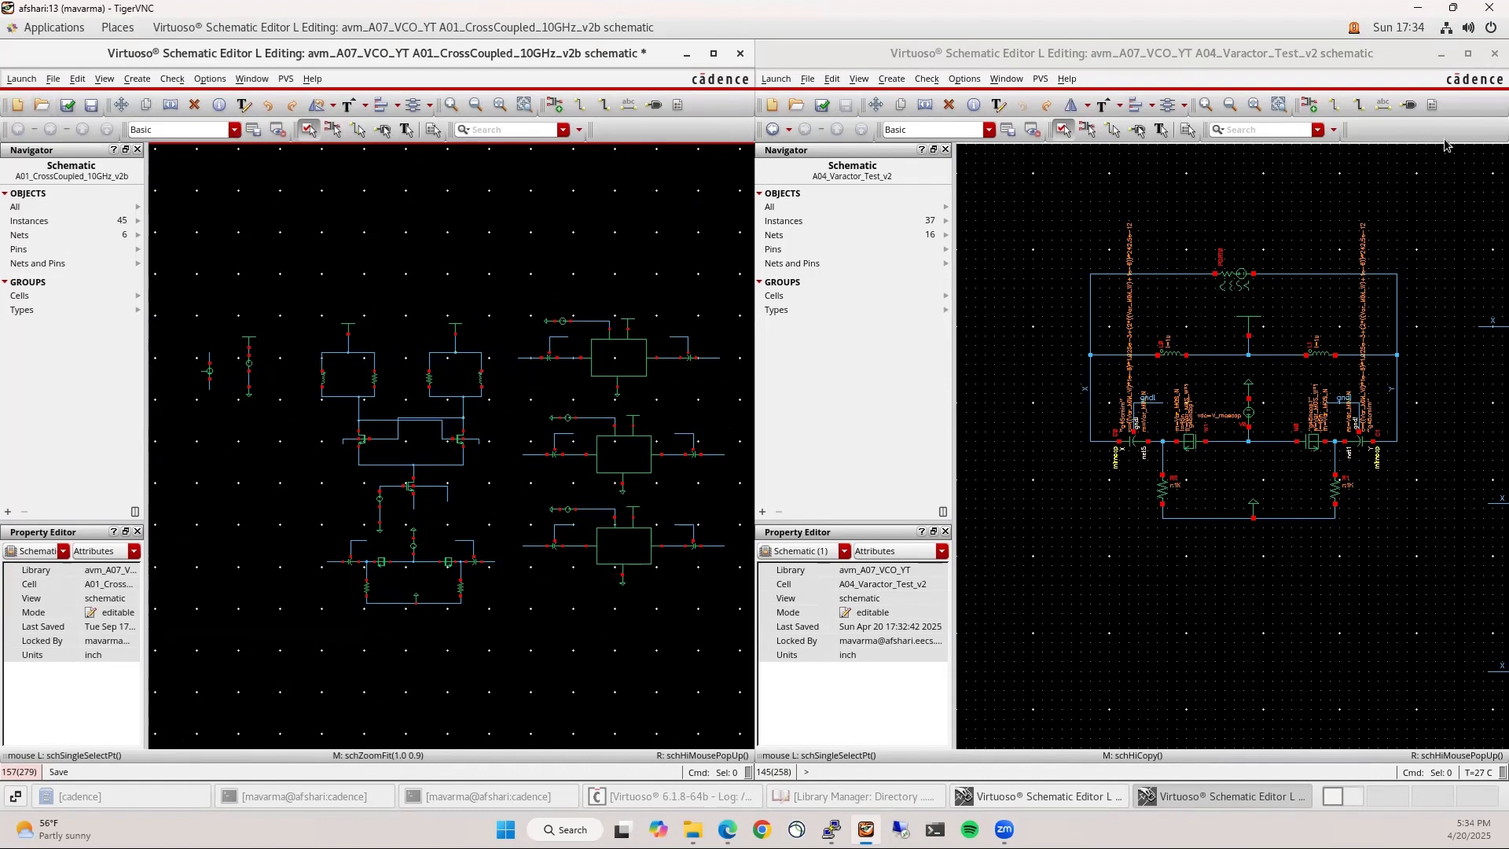
Close the varactor test schematic, then fit and save the maximized VCO schematic
left_click(1498, 60)
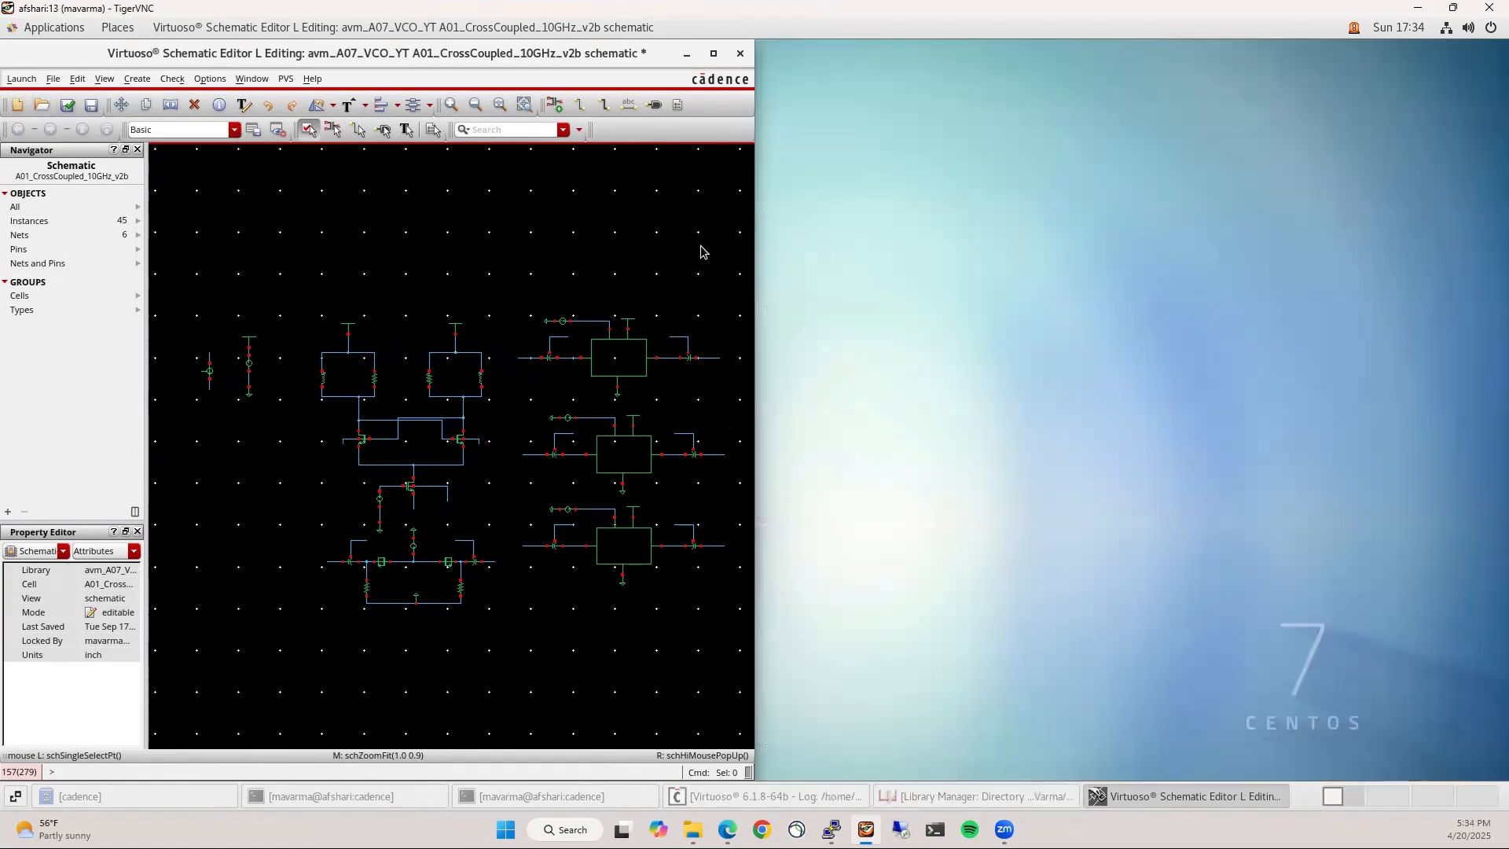
double_click(318, 53)
key("f")
key("shift+x")
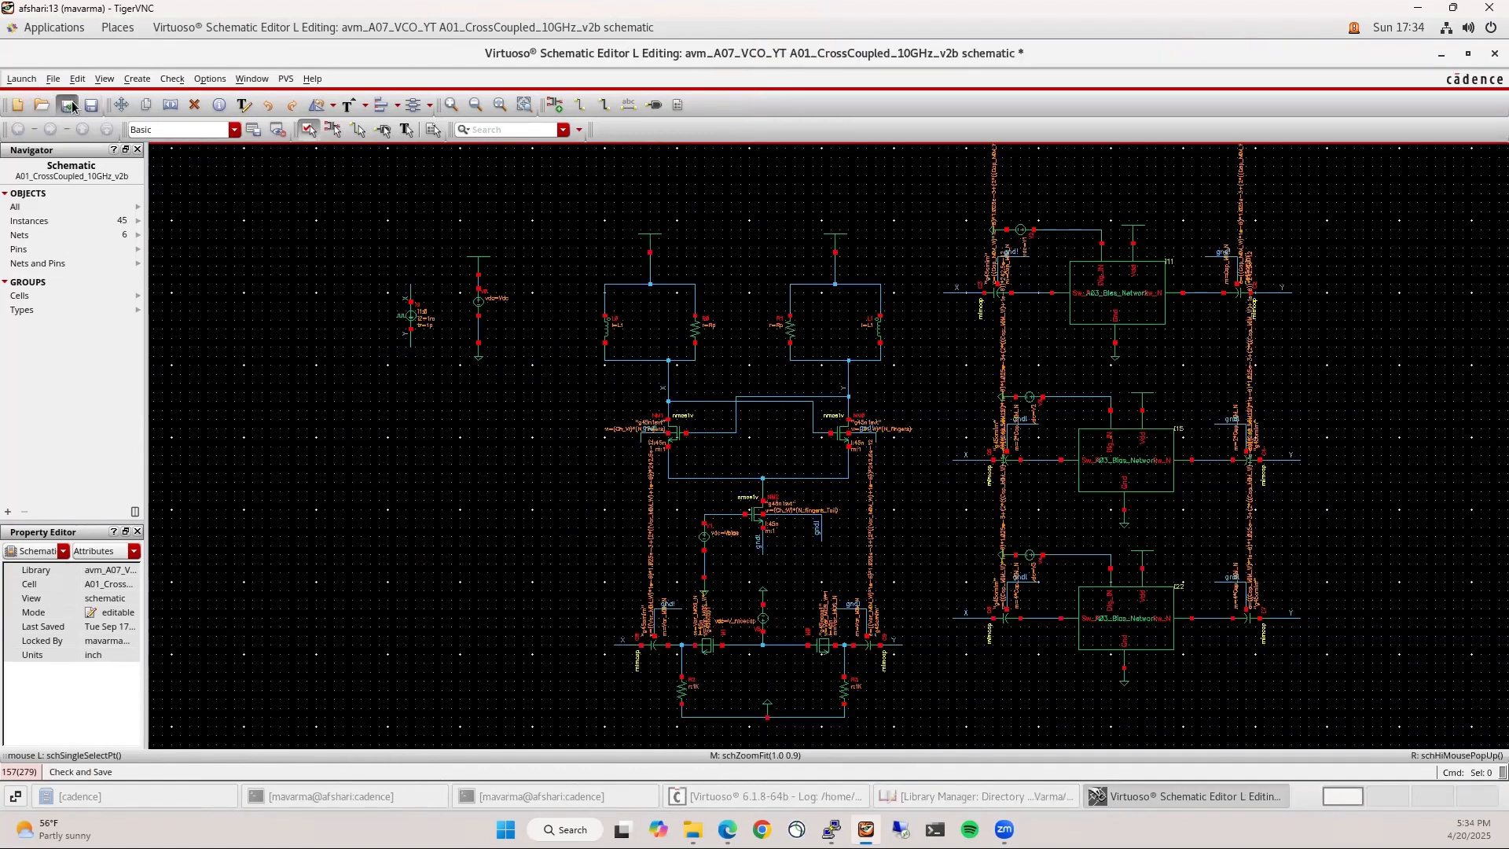
Launch ADE L for the VCO schematic and arrange its window over the schematic
left_click(21, 78)
left_click(29, 96)
left_click(658, 55)
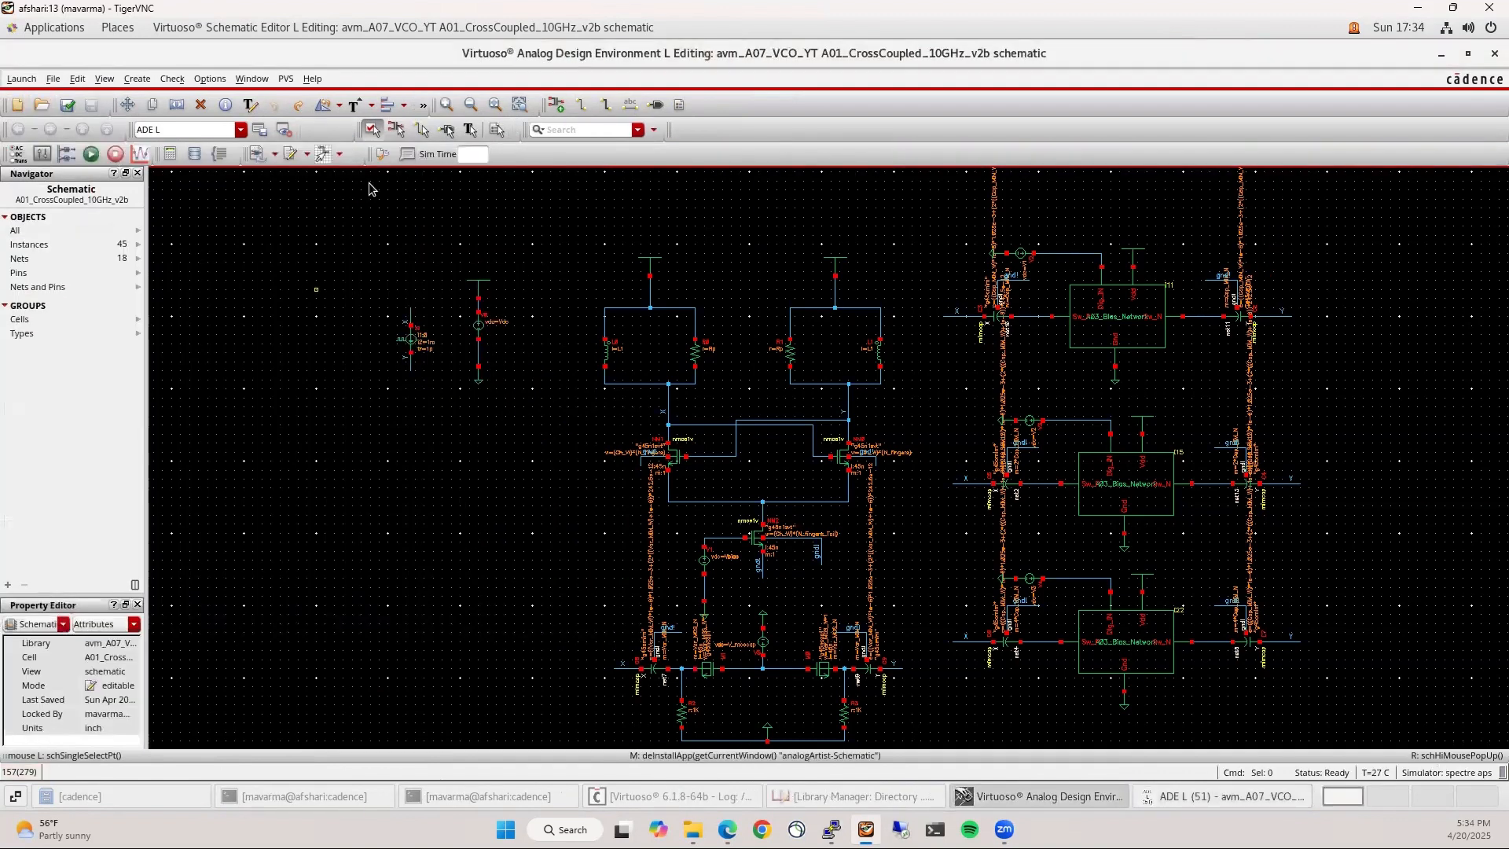
double_click(659, 55)
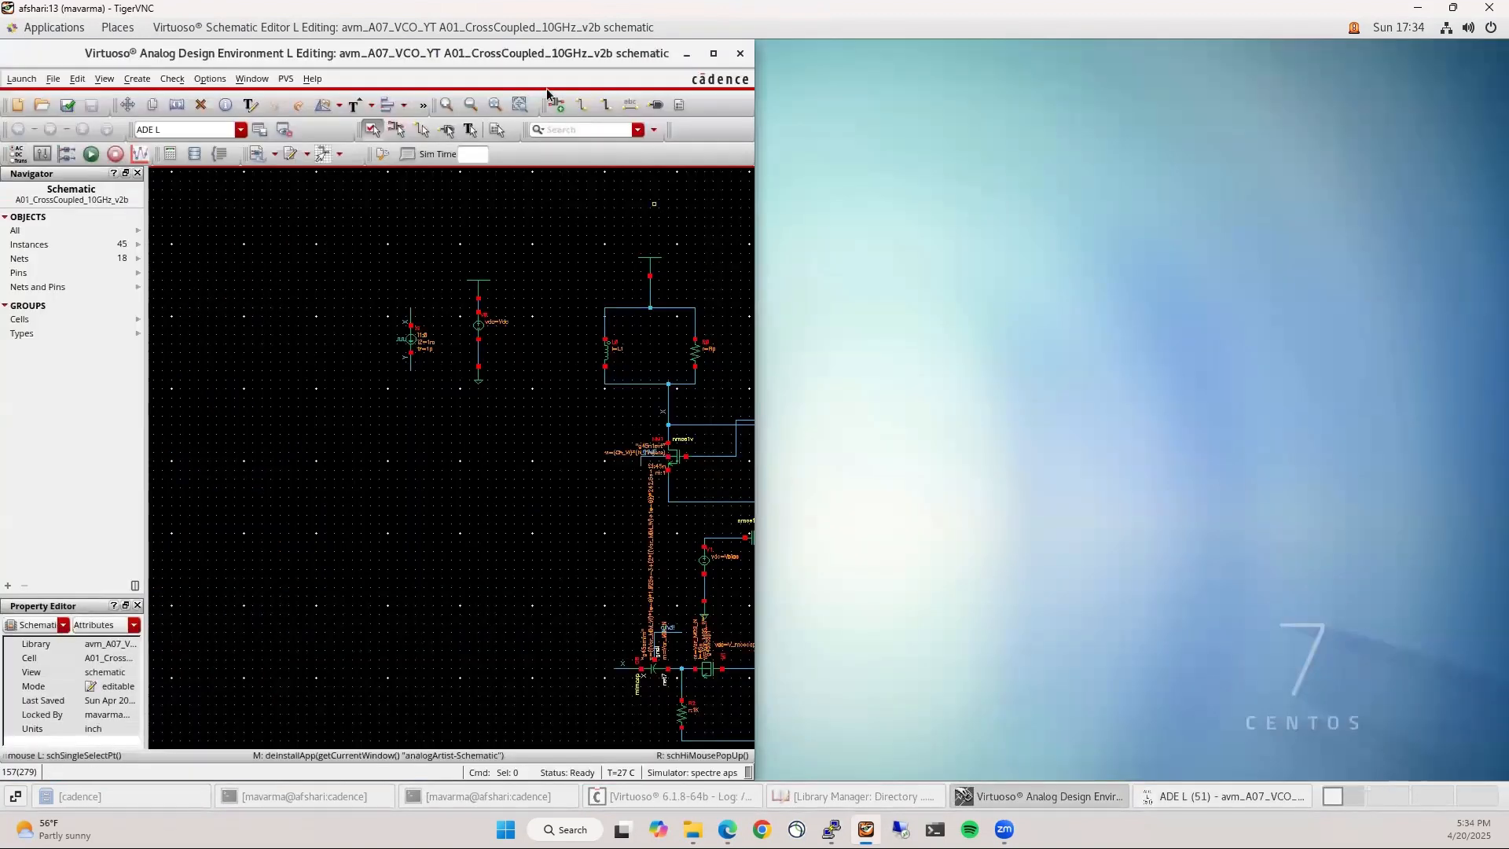
double_click(524, 53)
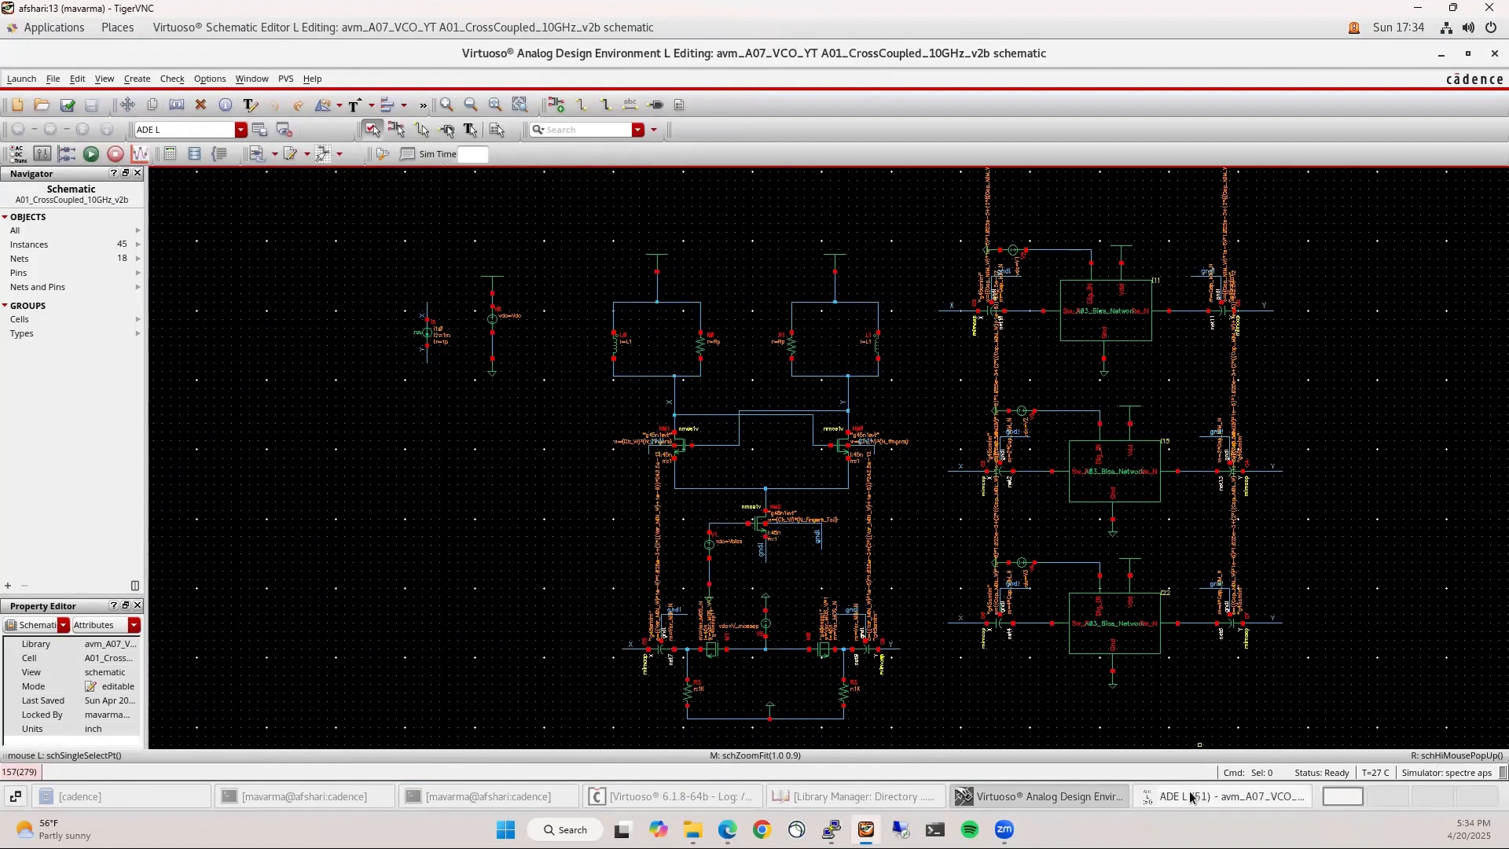
left_click_drag(324, 252, 377, 204)
Load saved state 240917 into ADE L and enlarge the window to show full values
left_click(117, 230)
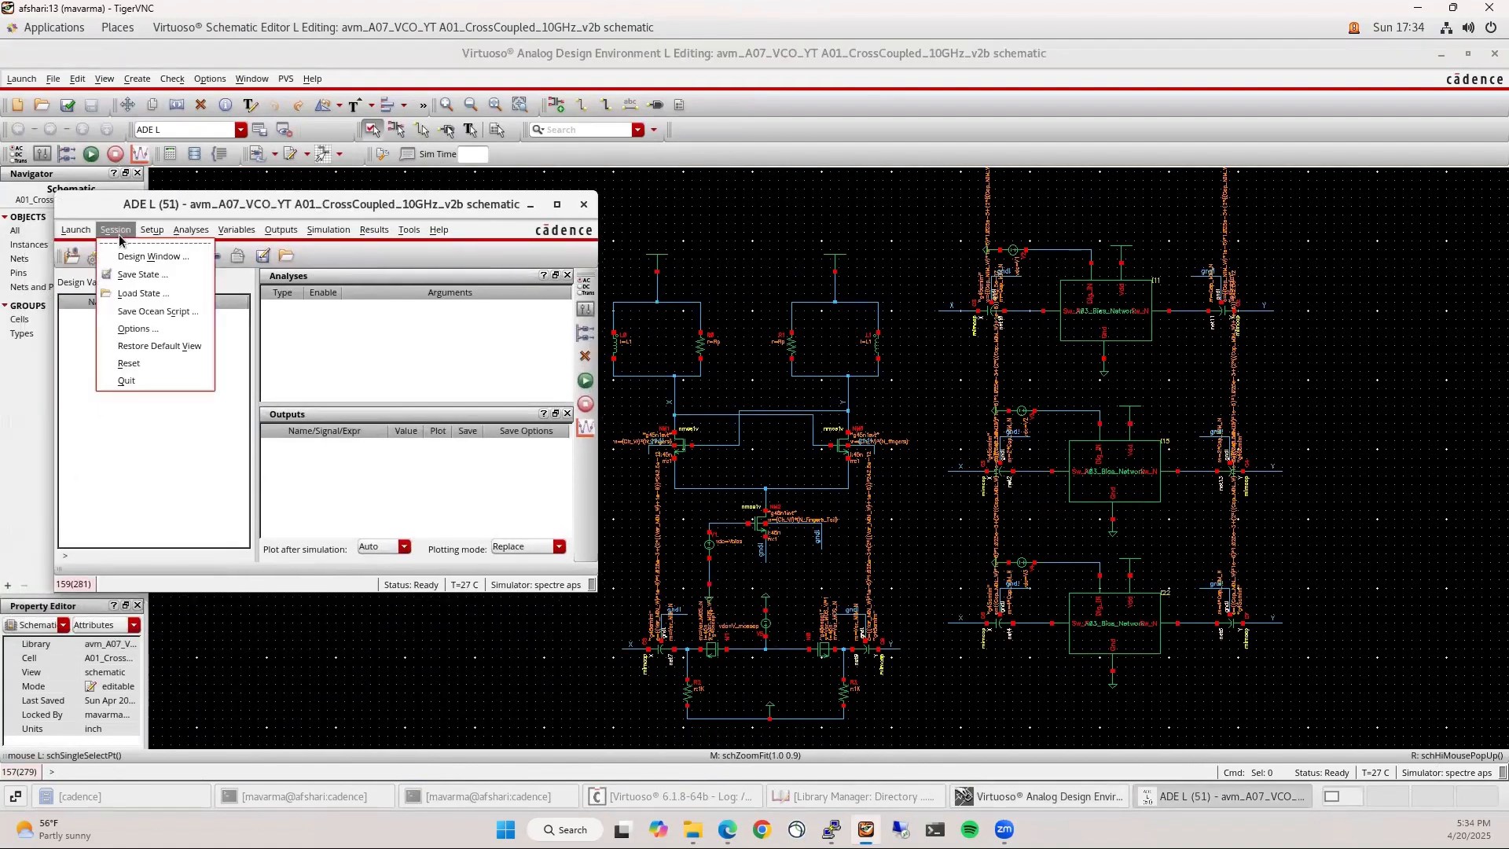
left_click(123, 295)
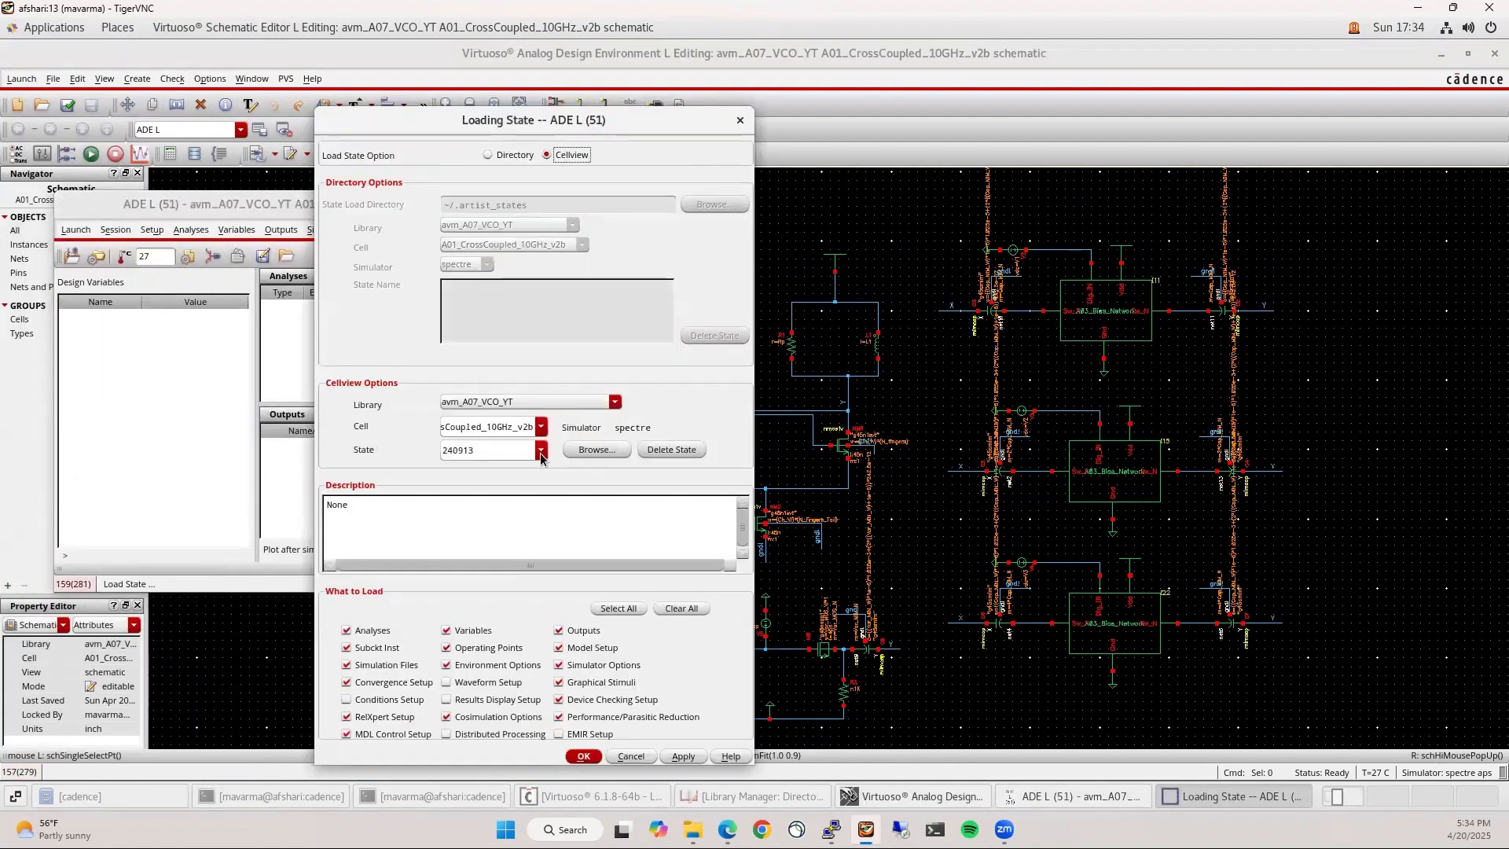
left_click(541, 451)
left_click(489, 485)
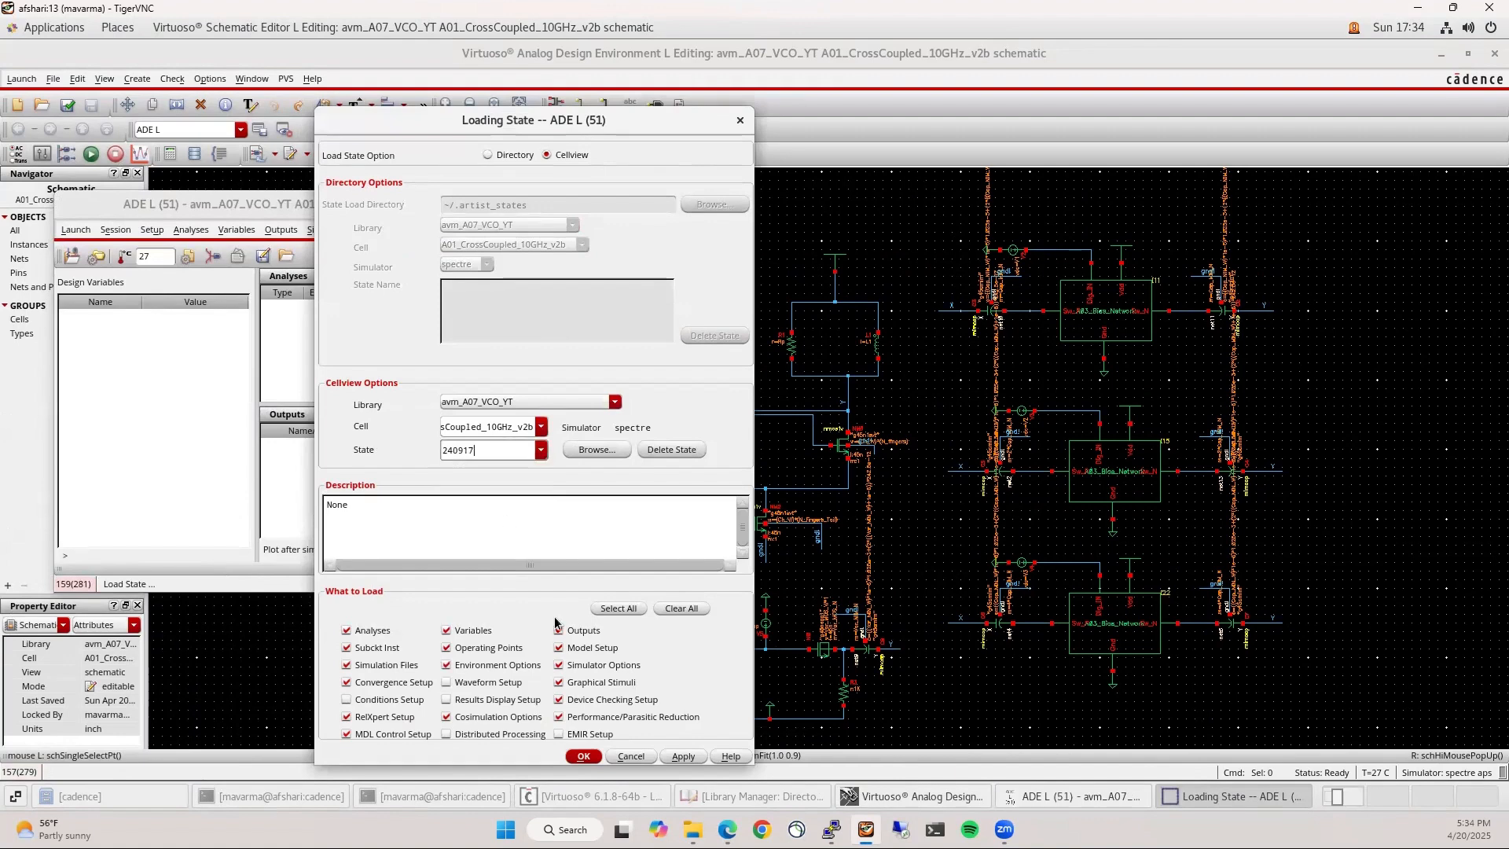
left_click(592, 763)
left_click_drag(361, 208, 1214, 130)
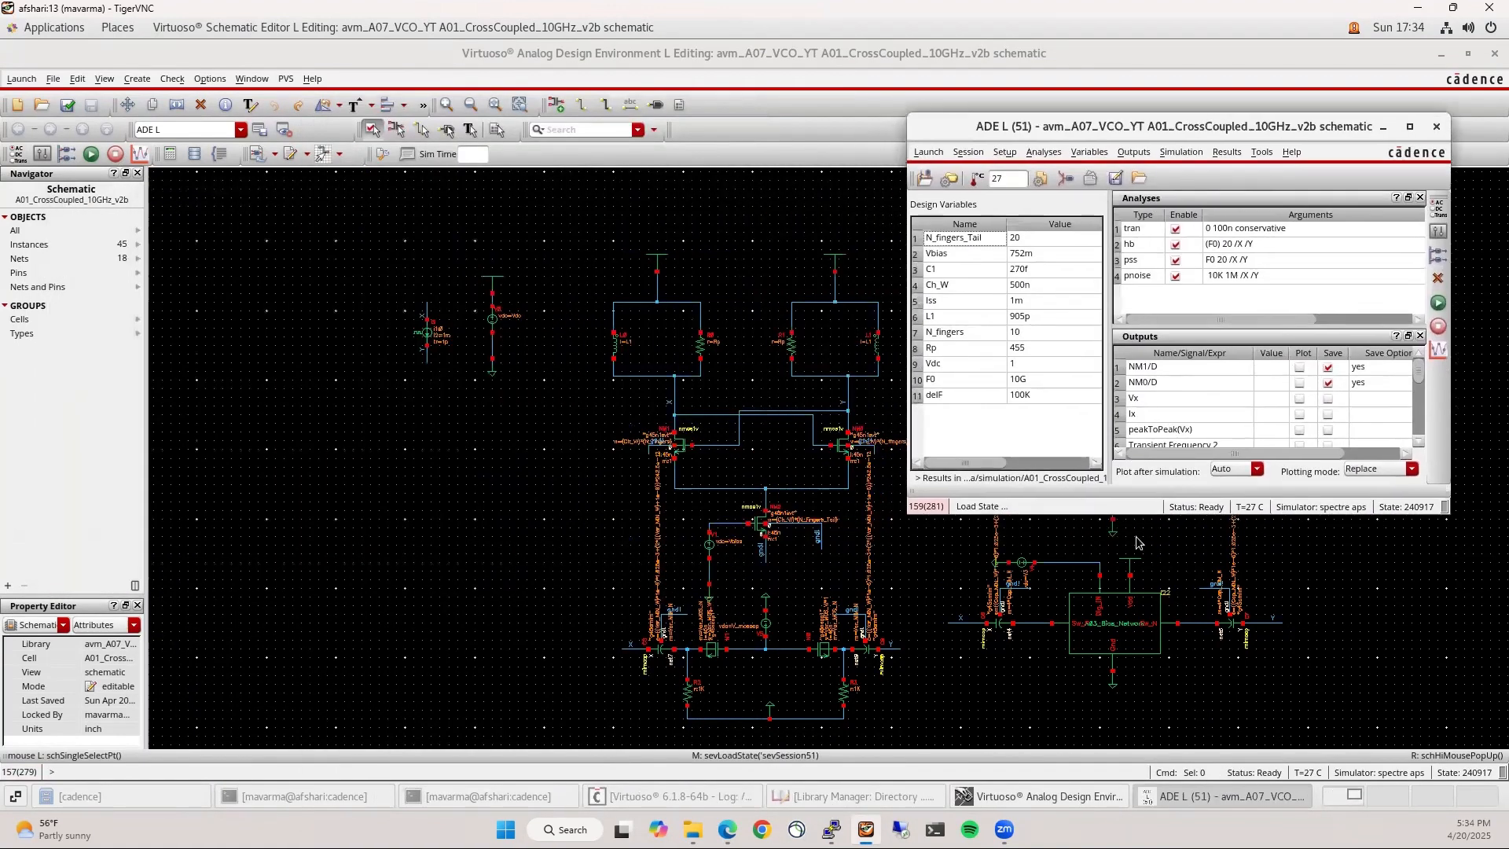
left_click_drag(1159, 513, 1163, 724)
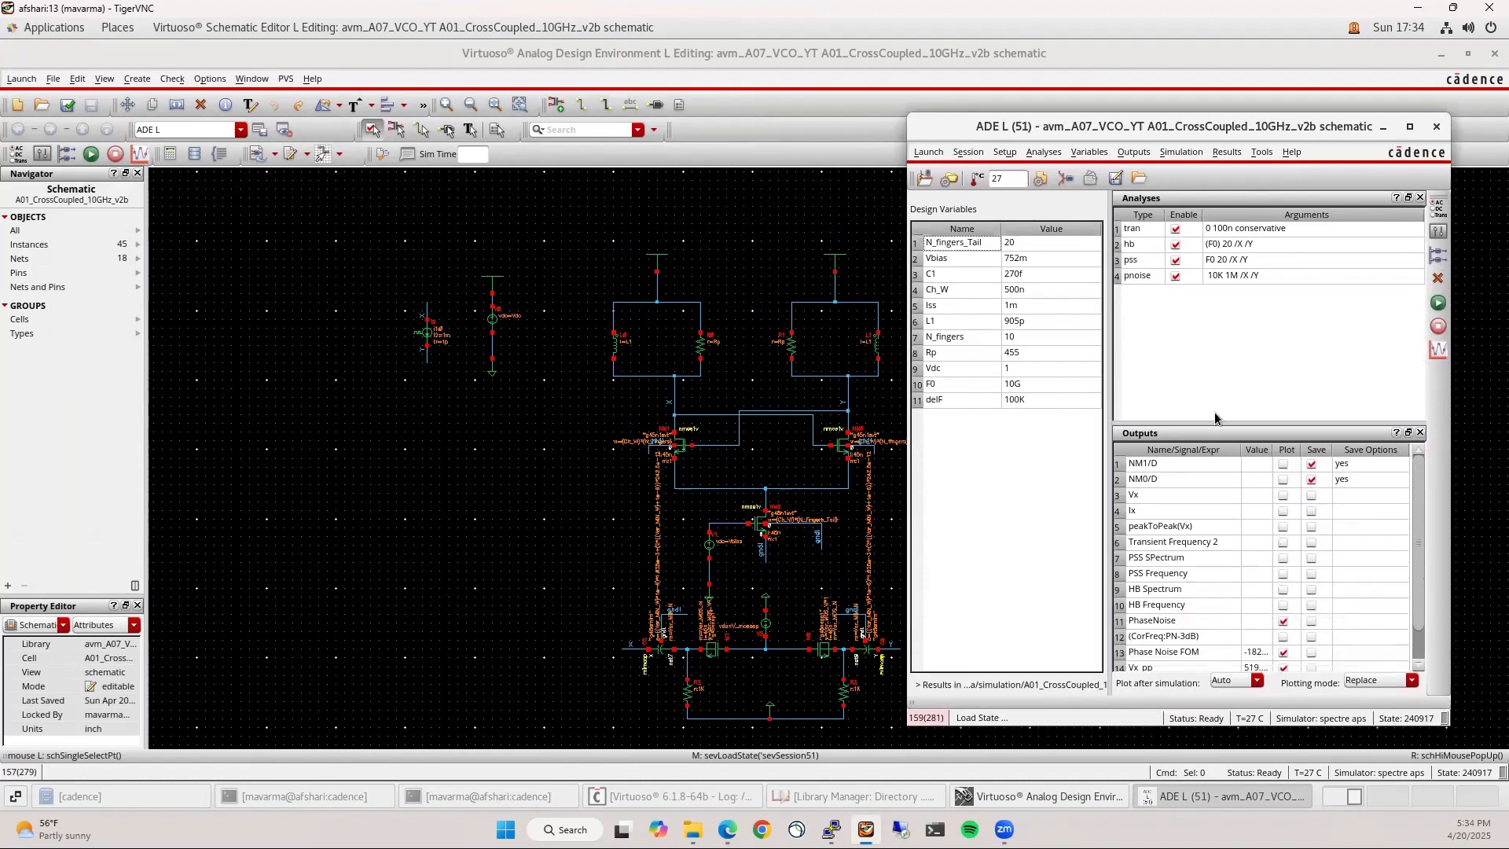
left_click_drag(1217, 420, 1326, 360)
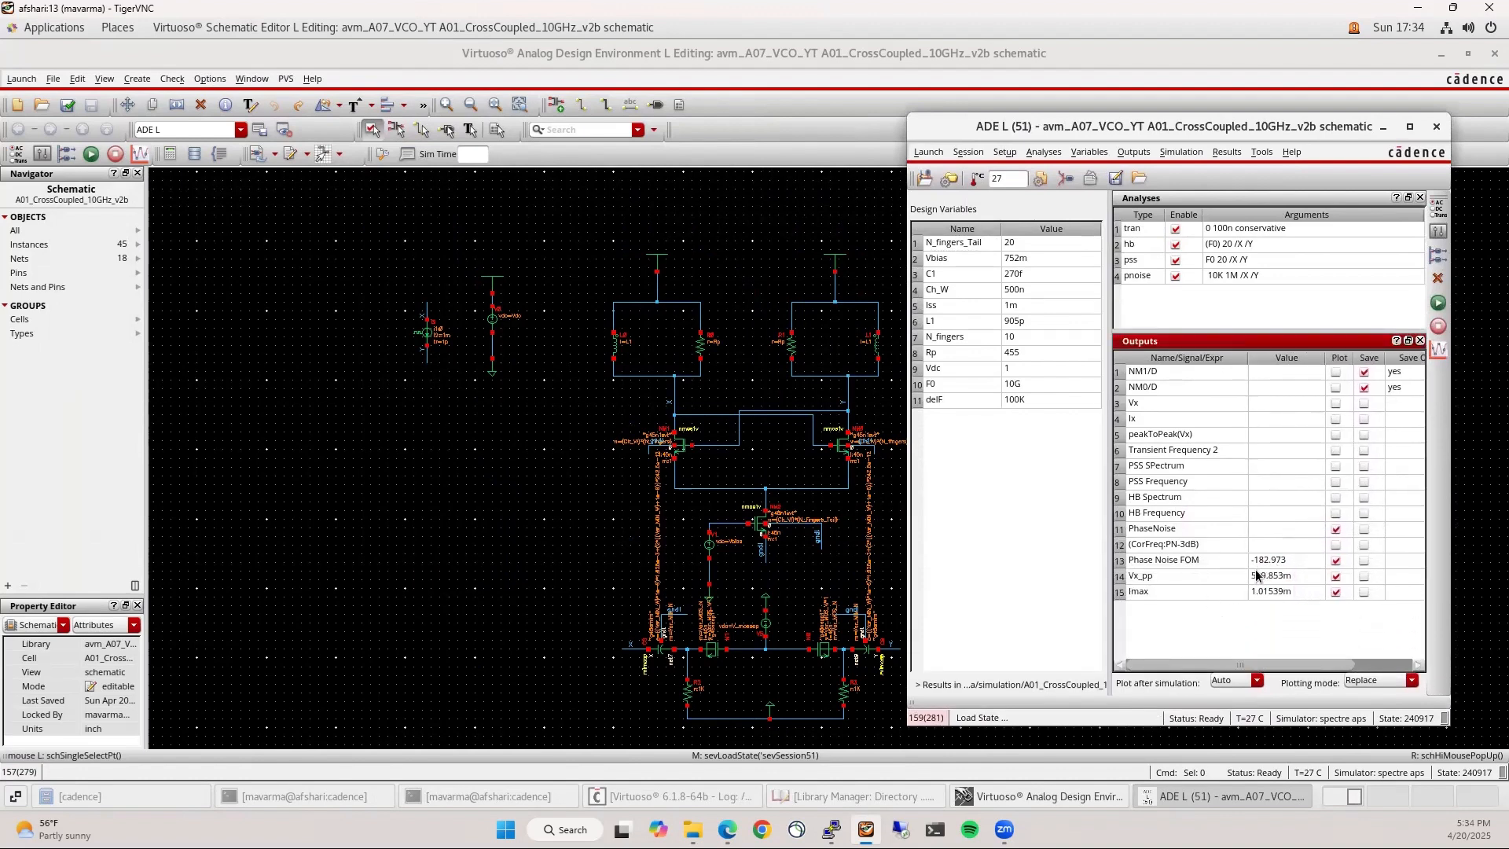
Set delF to 1M, then check and save the schematic
double_click(1030, 401)
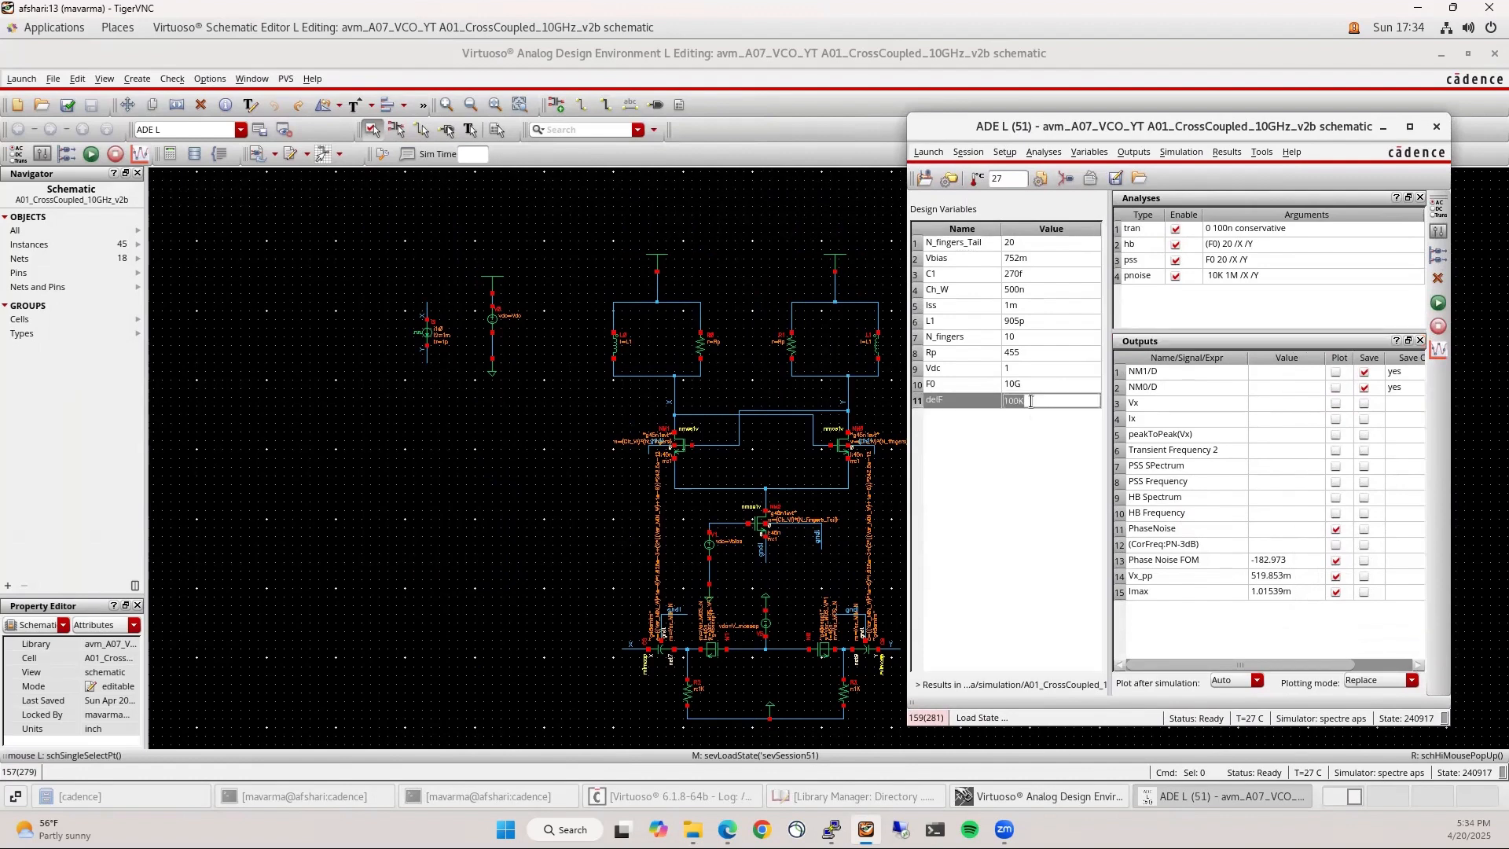
type("1M")
key("Return")
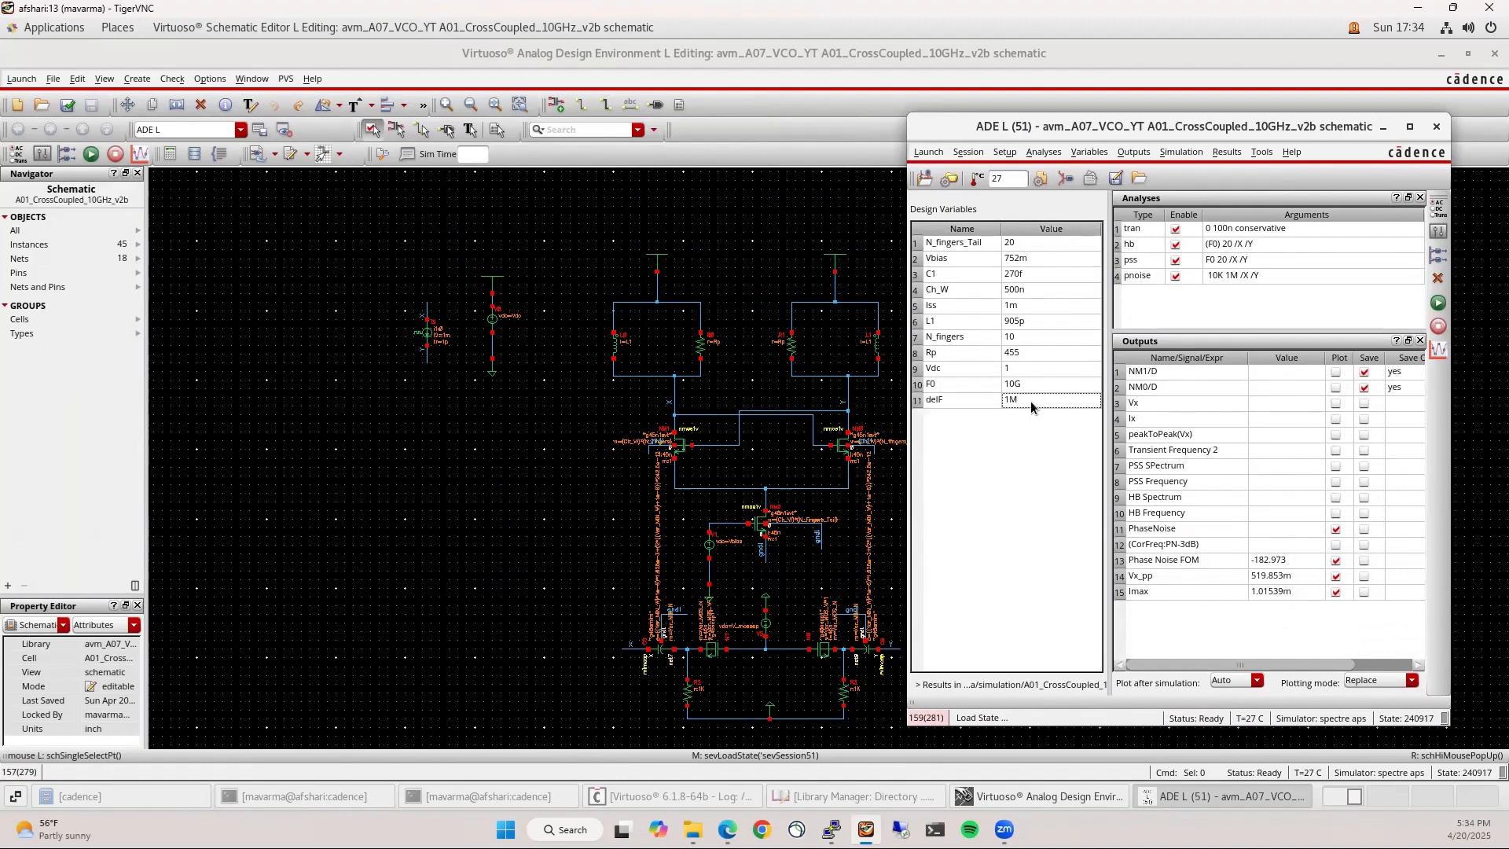
right_click(1026, 429)
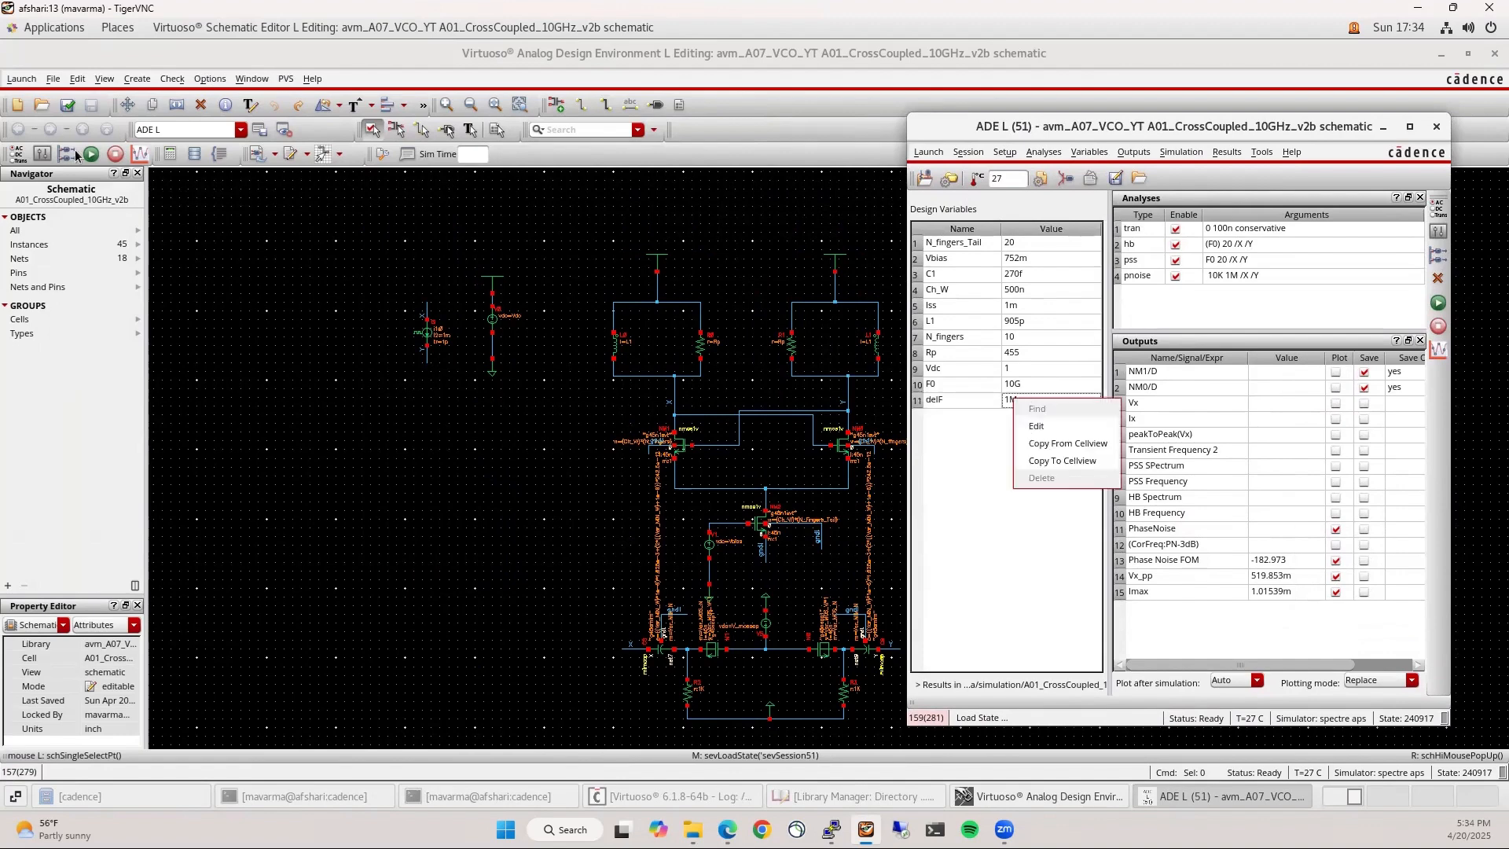
left_click(62, 107)
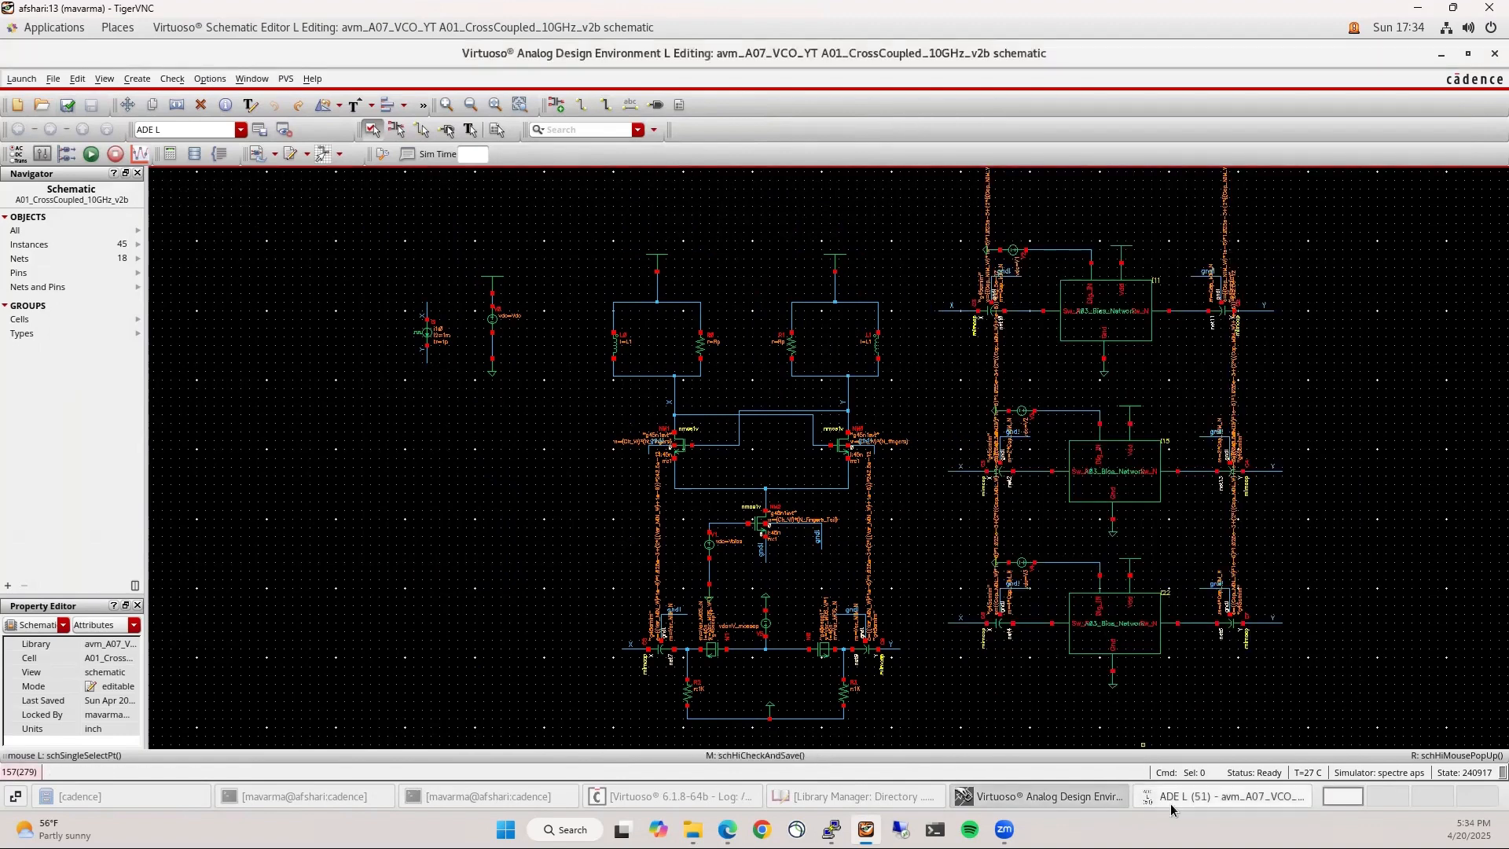
left_click(1171, 796)
Copy the schematic's variables into ADE L and open varactor test state 250420 for reference
right_click(984, 450)
left_click(999, 462)
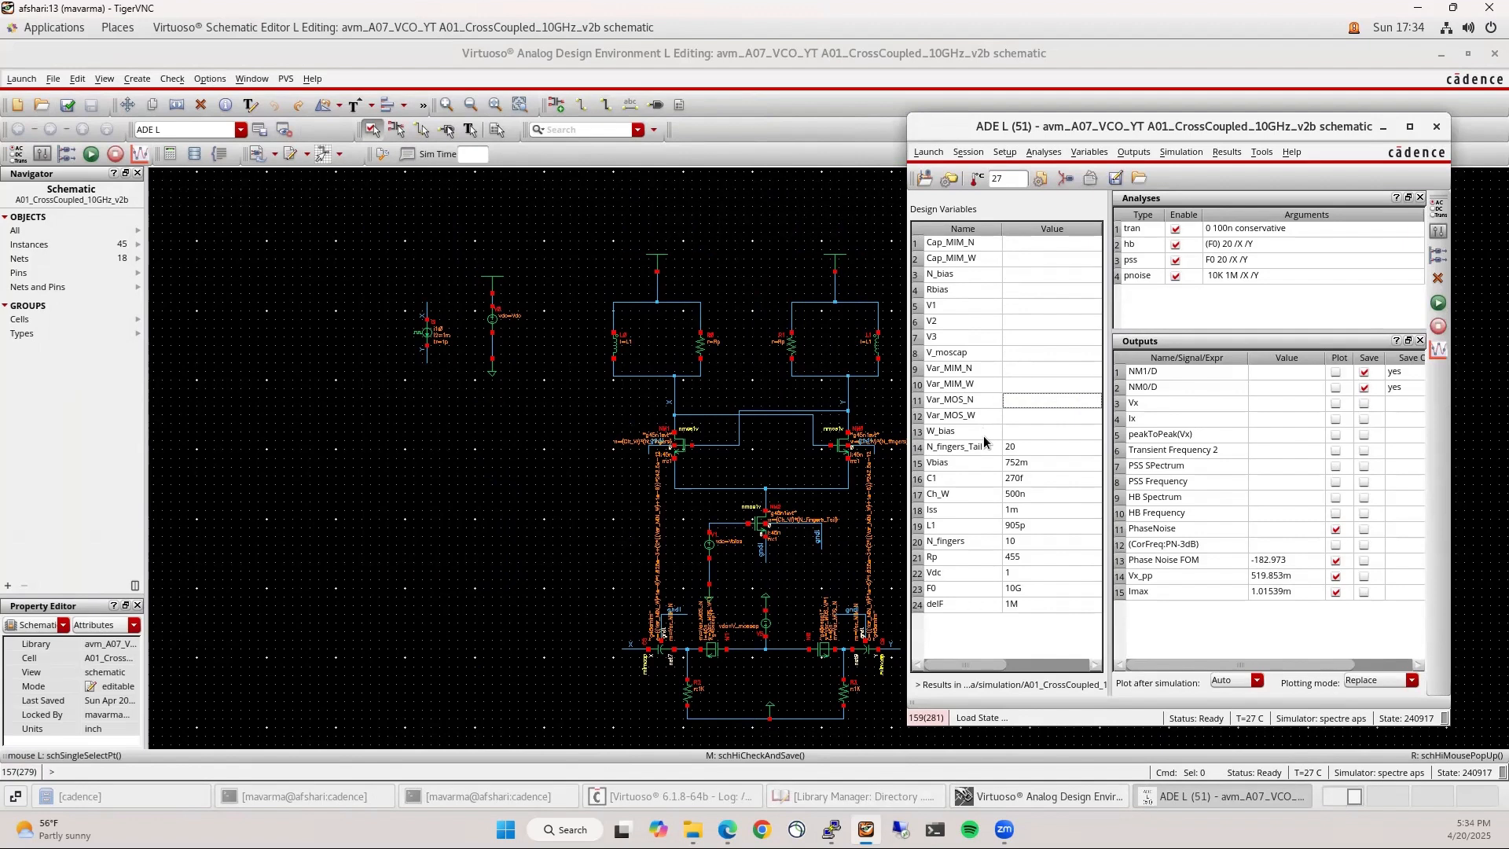
left_click(822, 803)
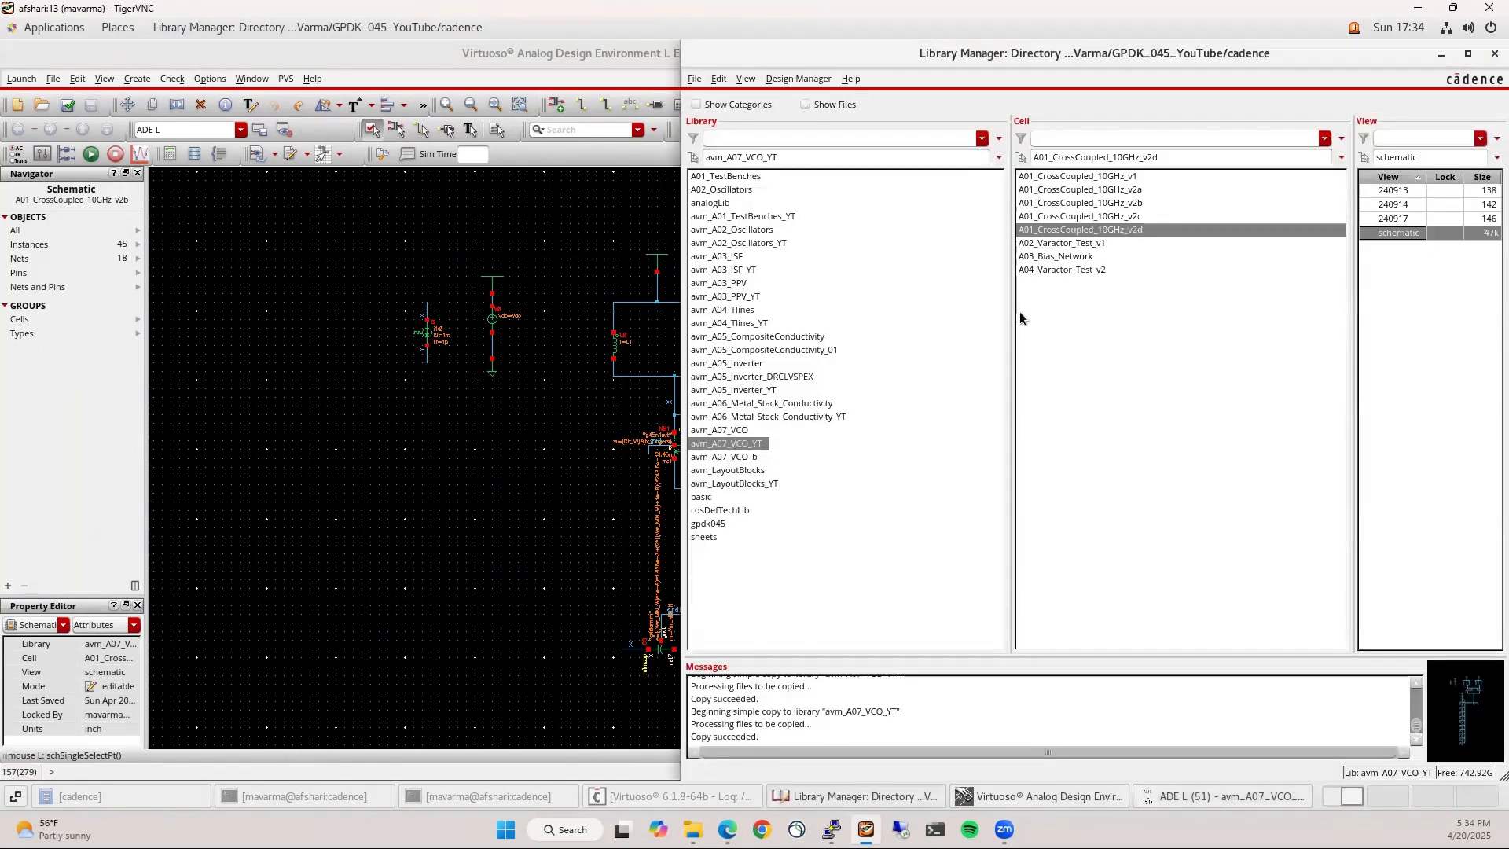
left_click(1091, 270)
double_click(1396, 204)
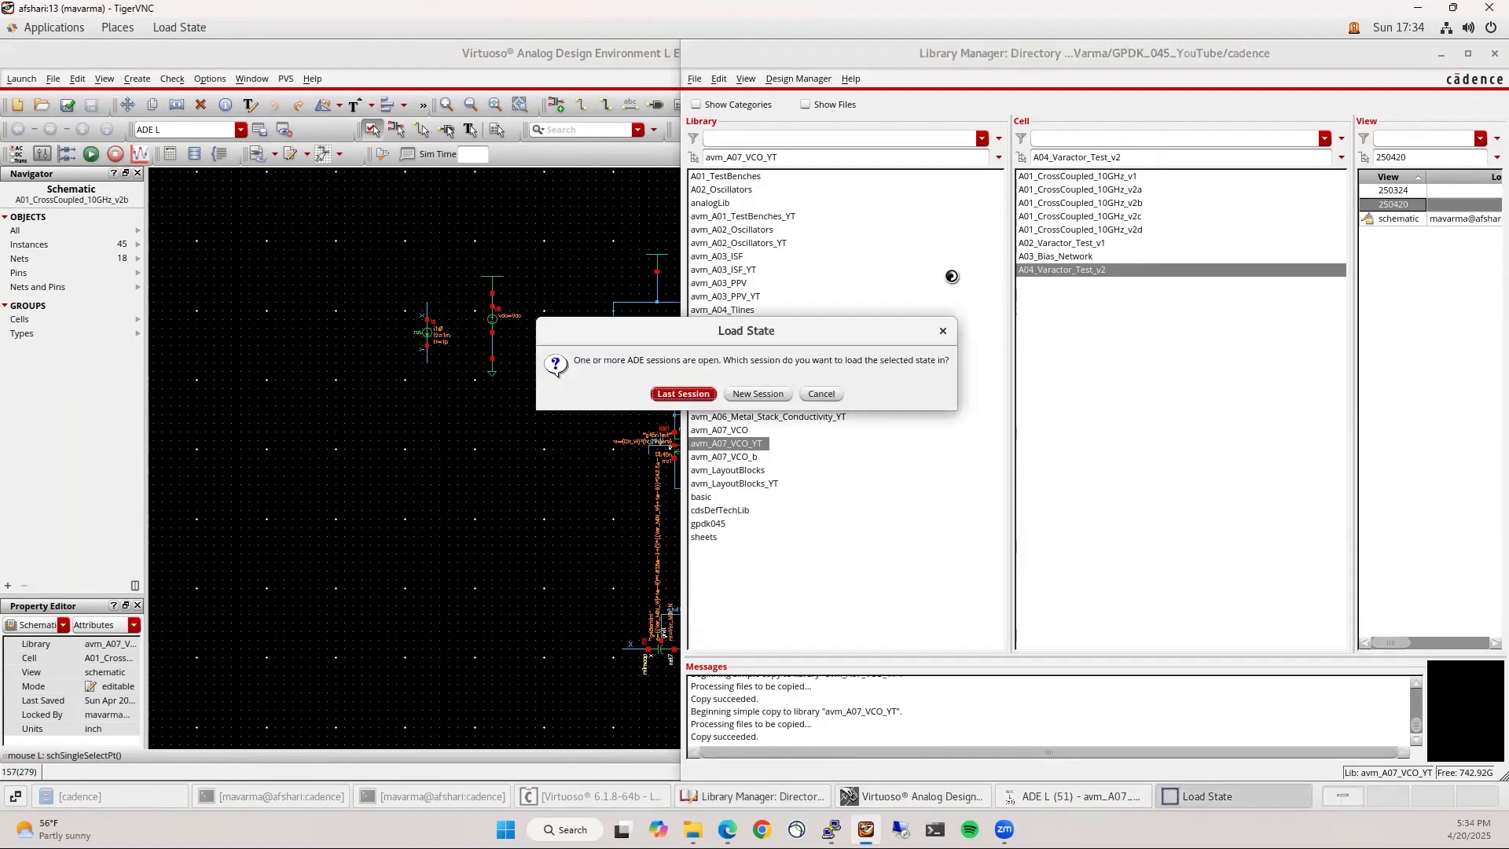
left_click(749, 392)
left_click(1441, 55)
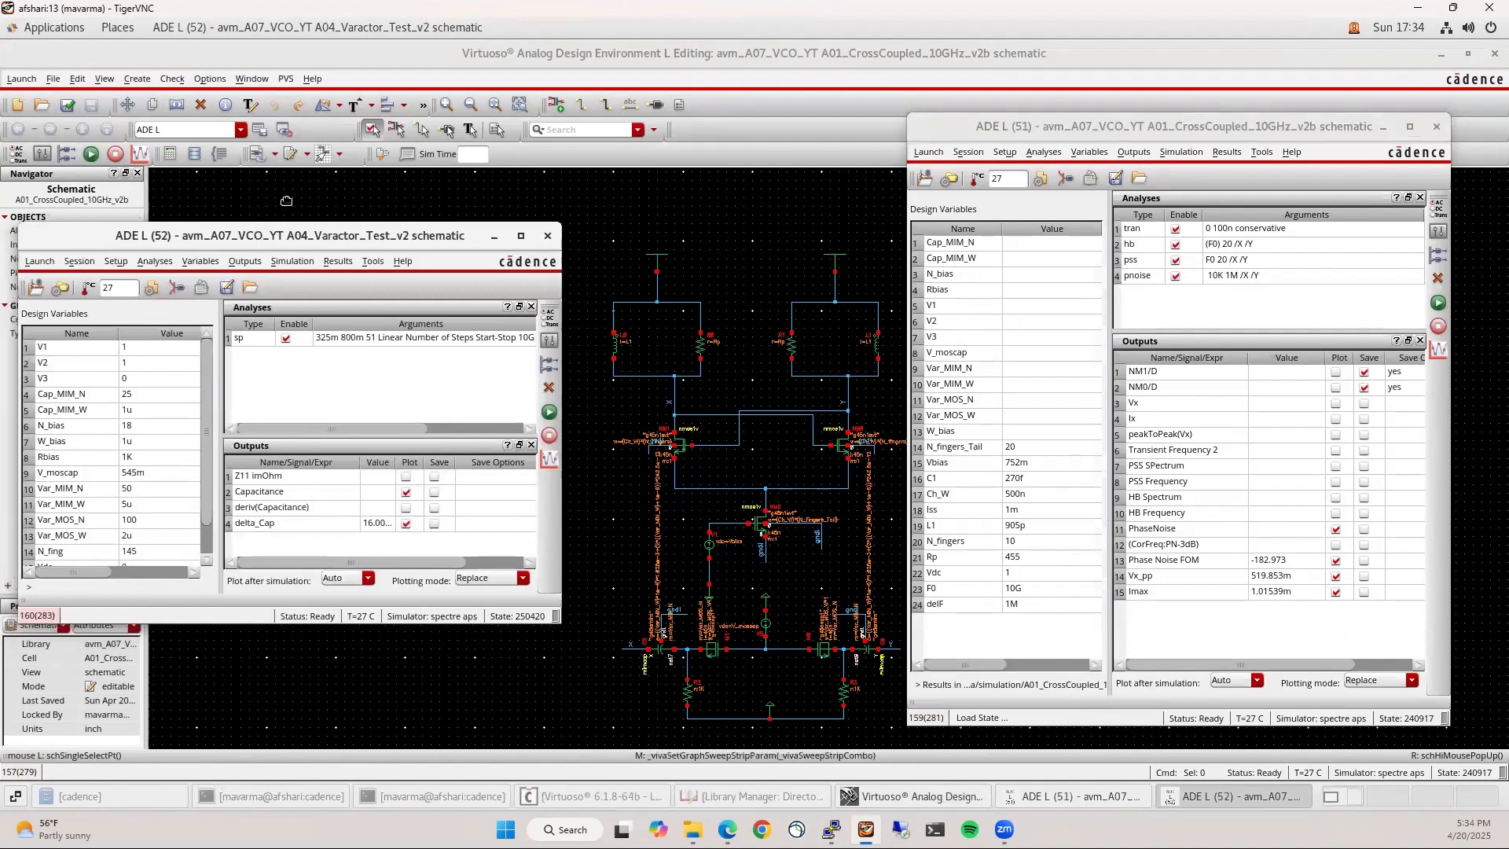
left_click_drag(177, 583, 177, 695)
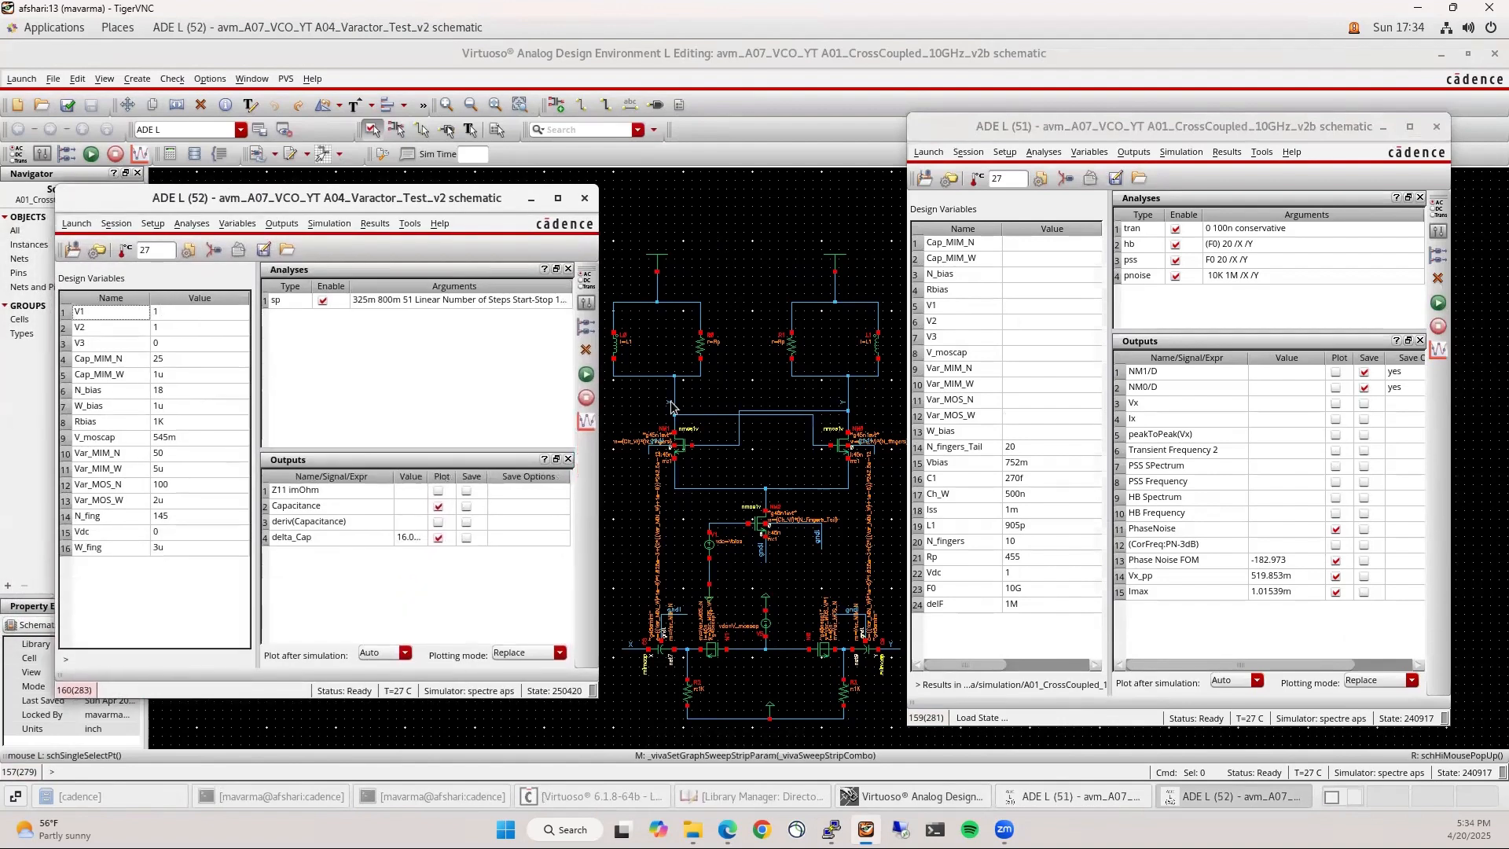
Enter Cap_MIM_W 1u, N_bias 18, Rbias 1K, and 1 for V1, V2 and V3
left_click(1012, 243)
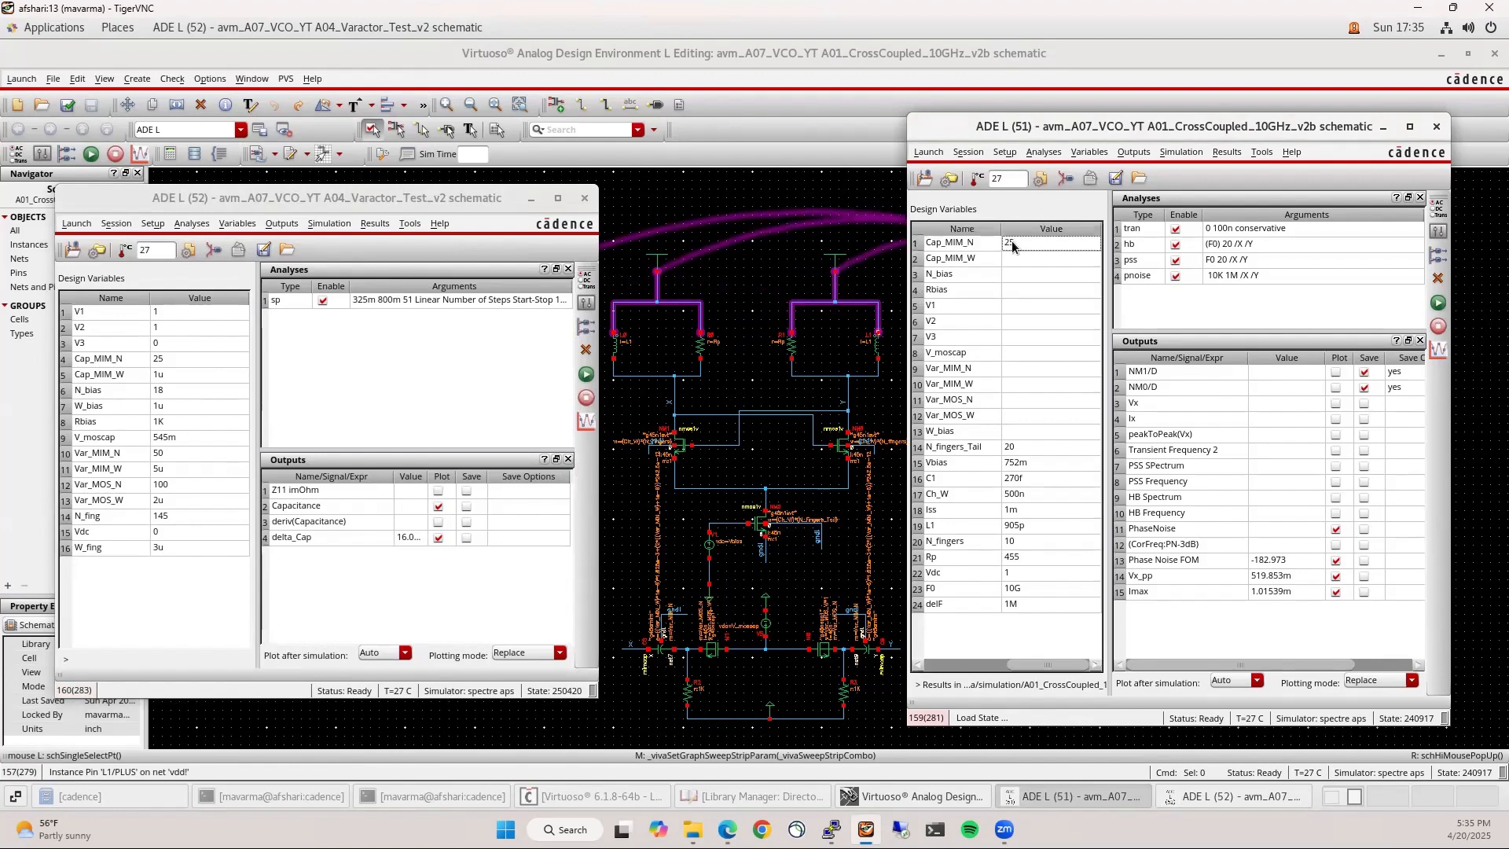
left_click(1011, 259)
type("1u")
key("Return")
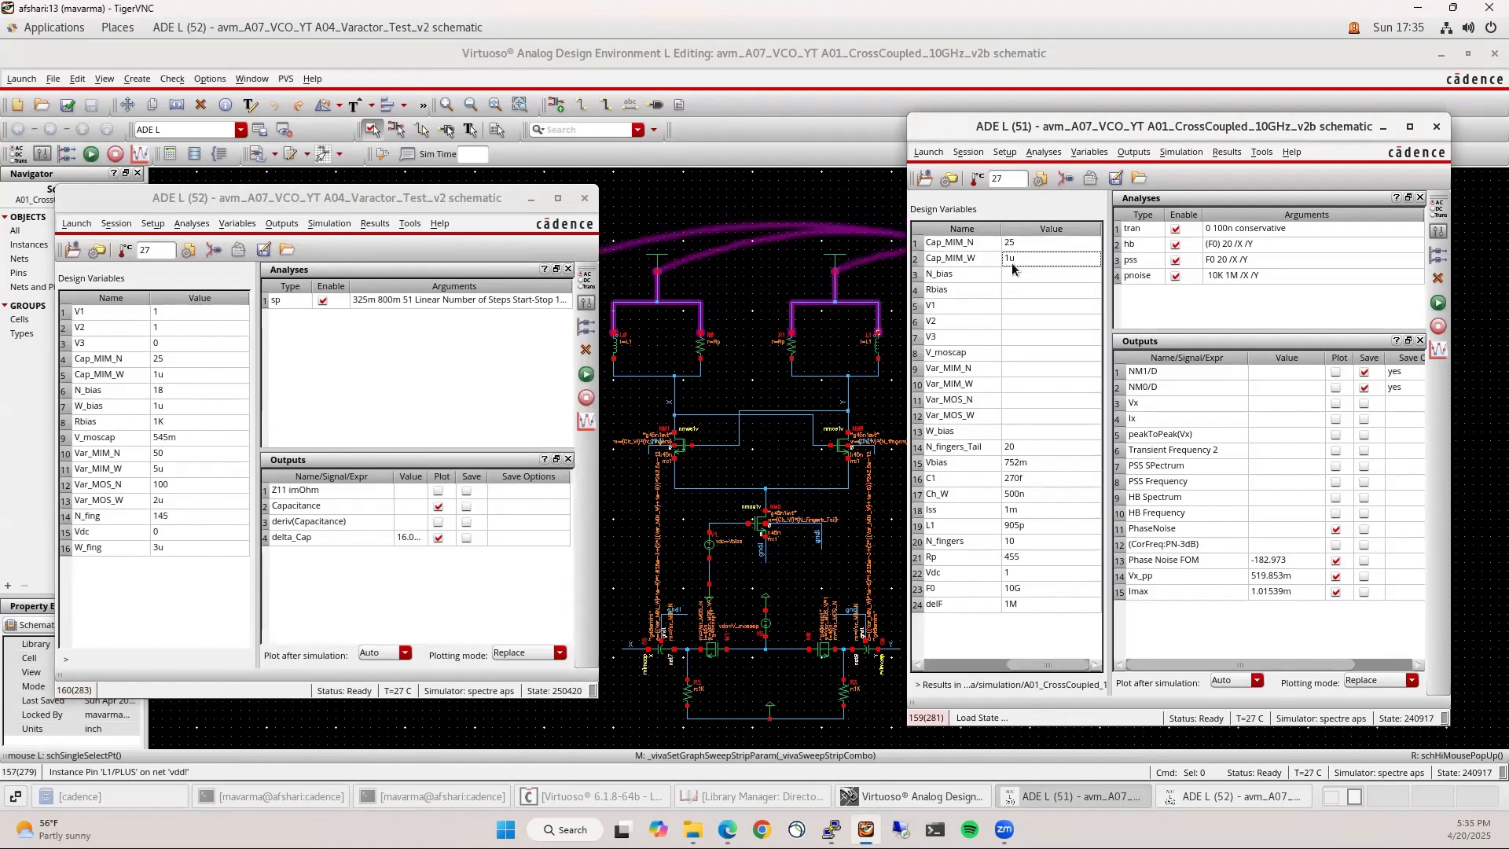
left_click(1016, 278)
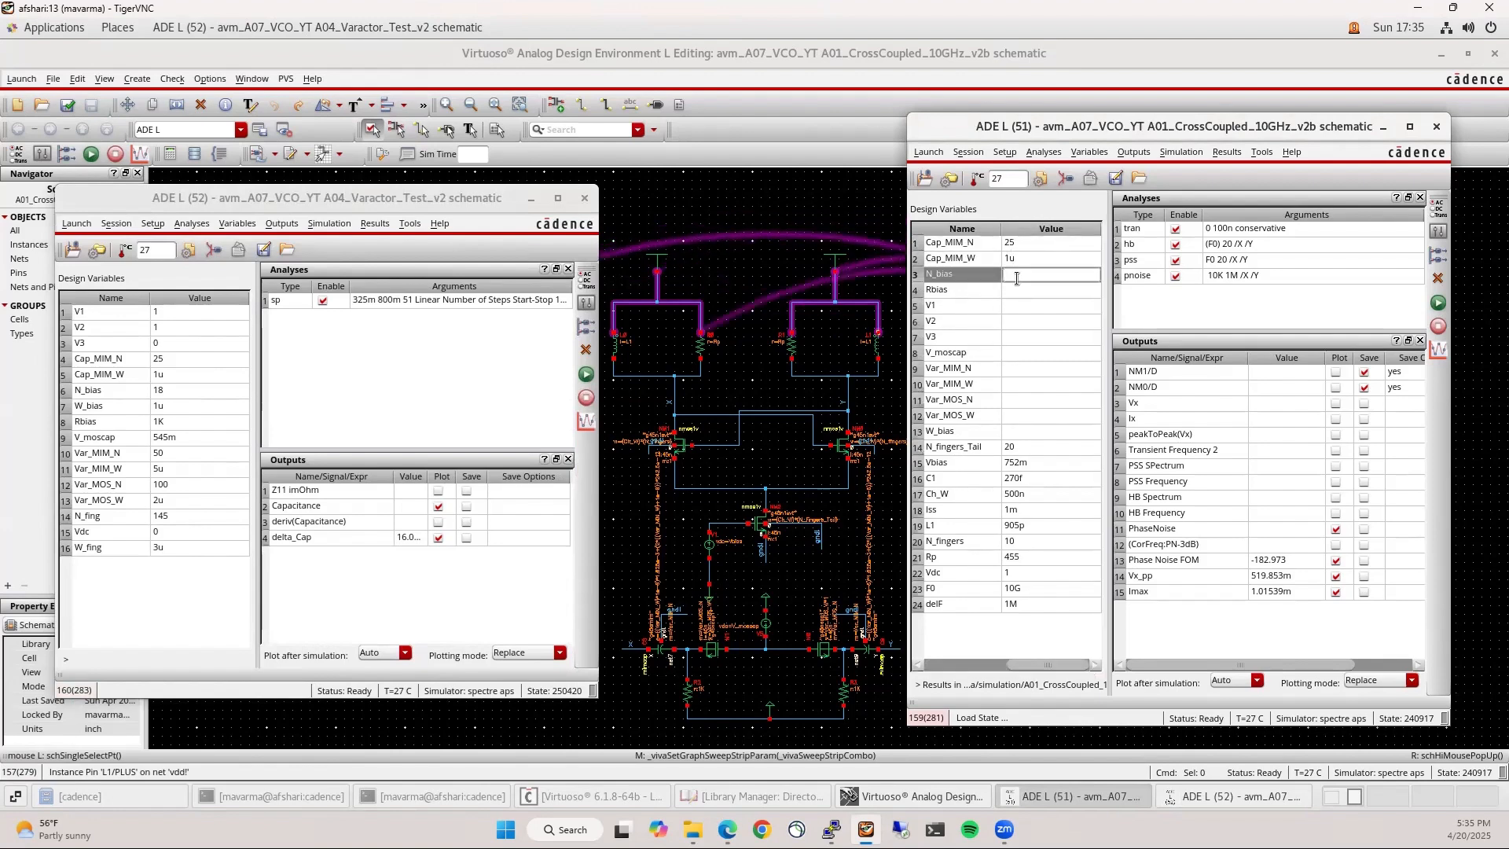
type("18")
key("Return")
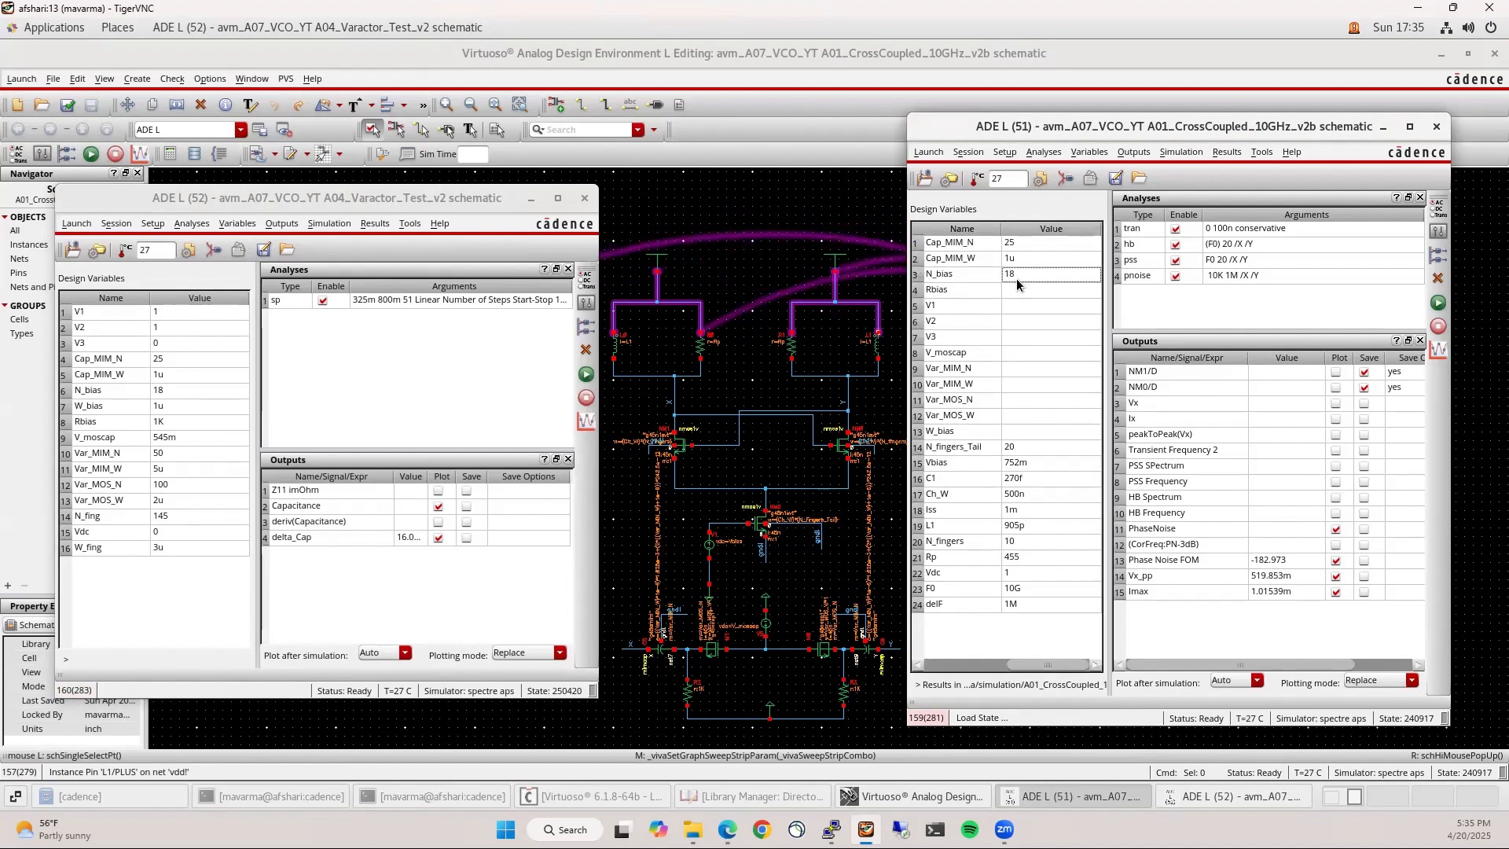
left_click(1016, 290)
type("1")
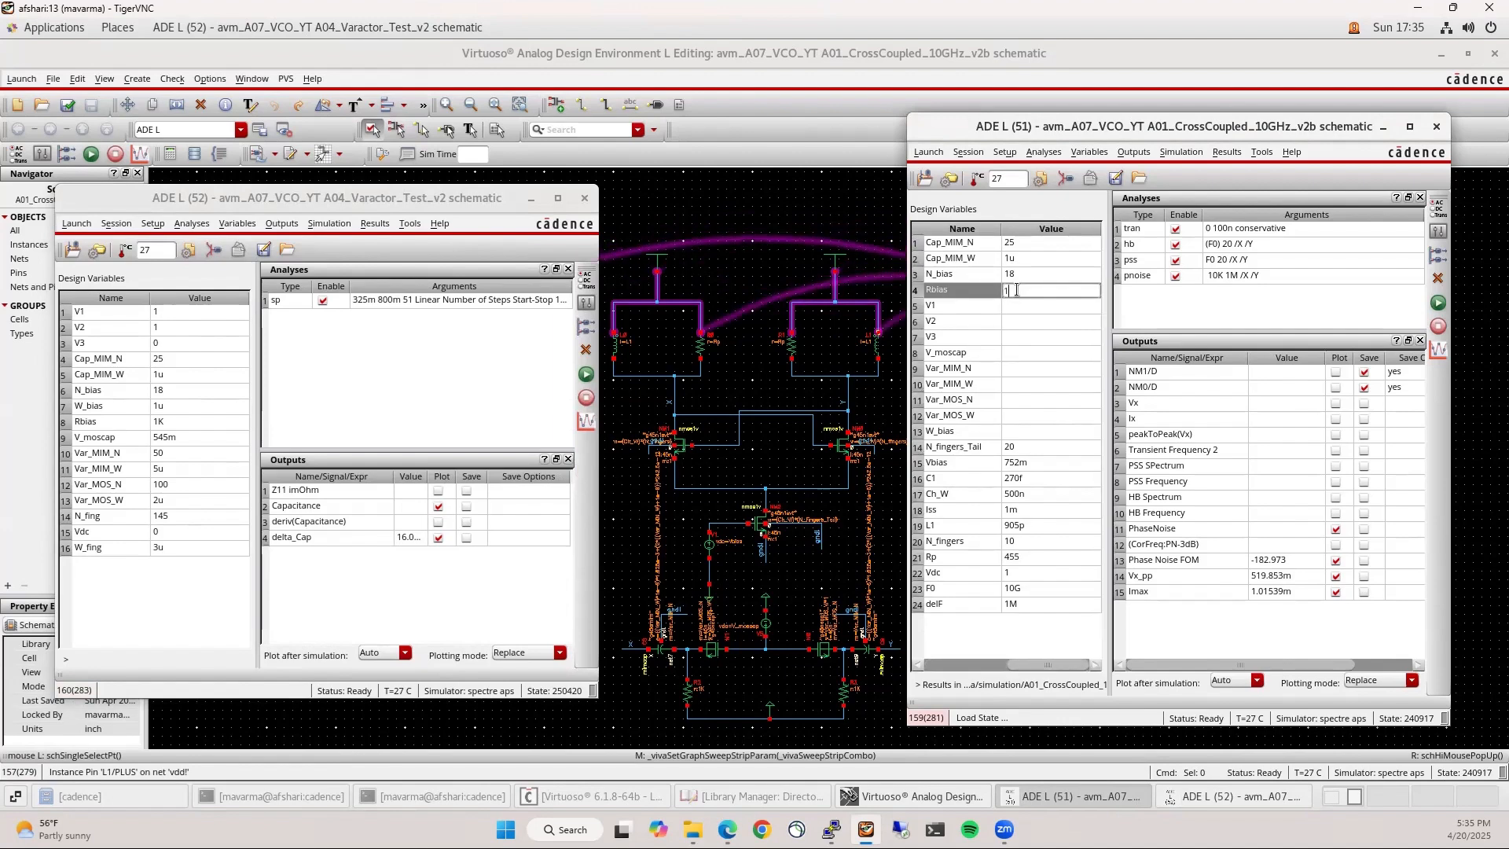
type("K")
key("Return")
left_click(1019, 305)
type("1")
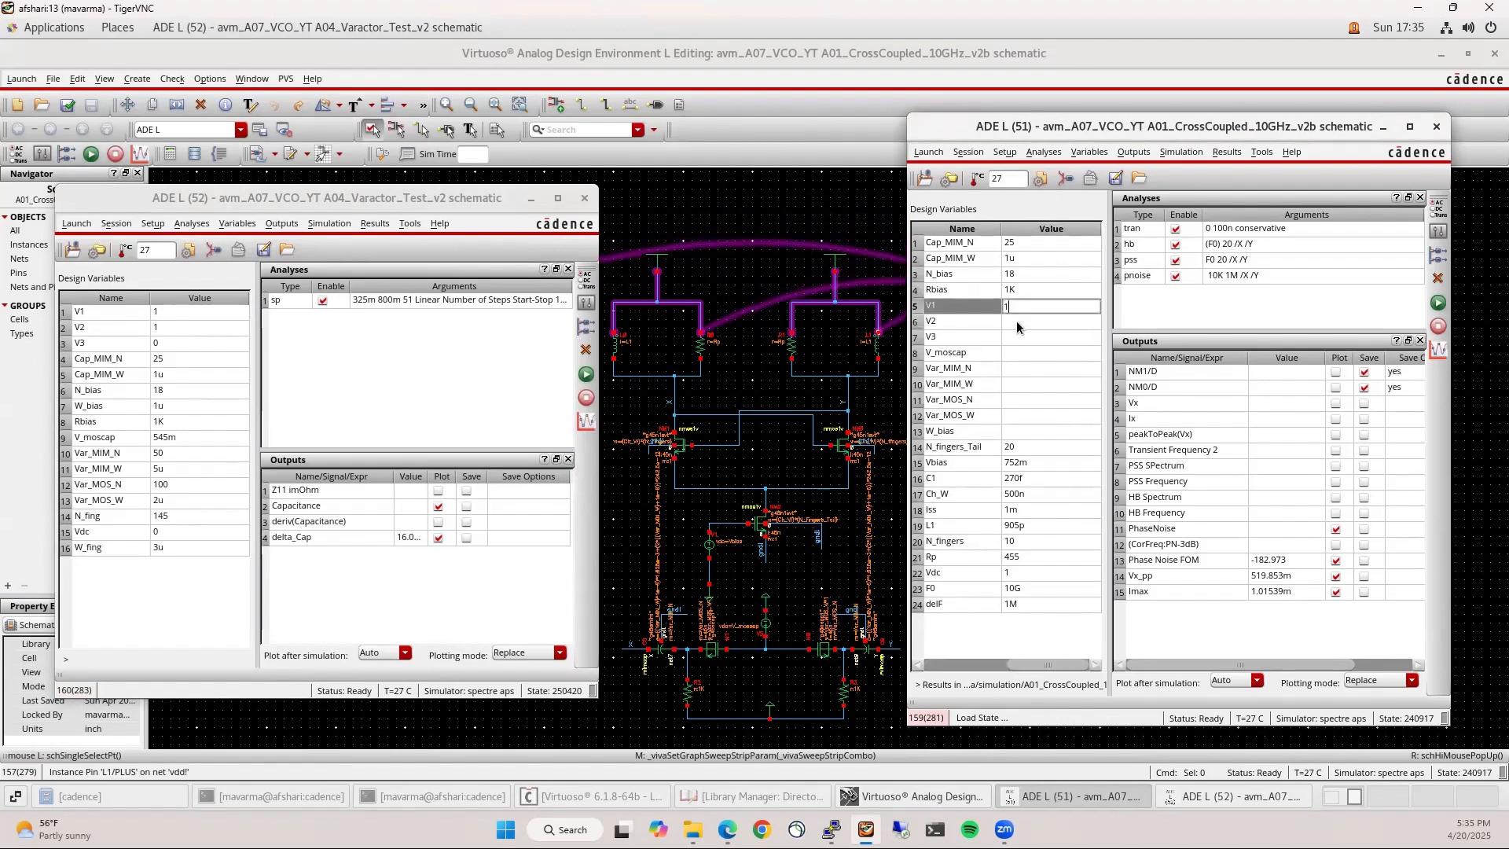
left_click(1016, 321)
type("1")
left_click(1016, 336)
type("1")
Enter V_moscap 545m, Var_MIM_N 50, Var_MOS_N 100, Var_MOS_W 2u and W_bias 1u
left_click(1013, 353)
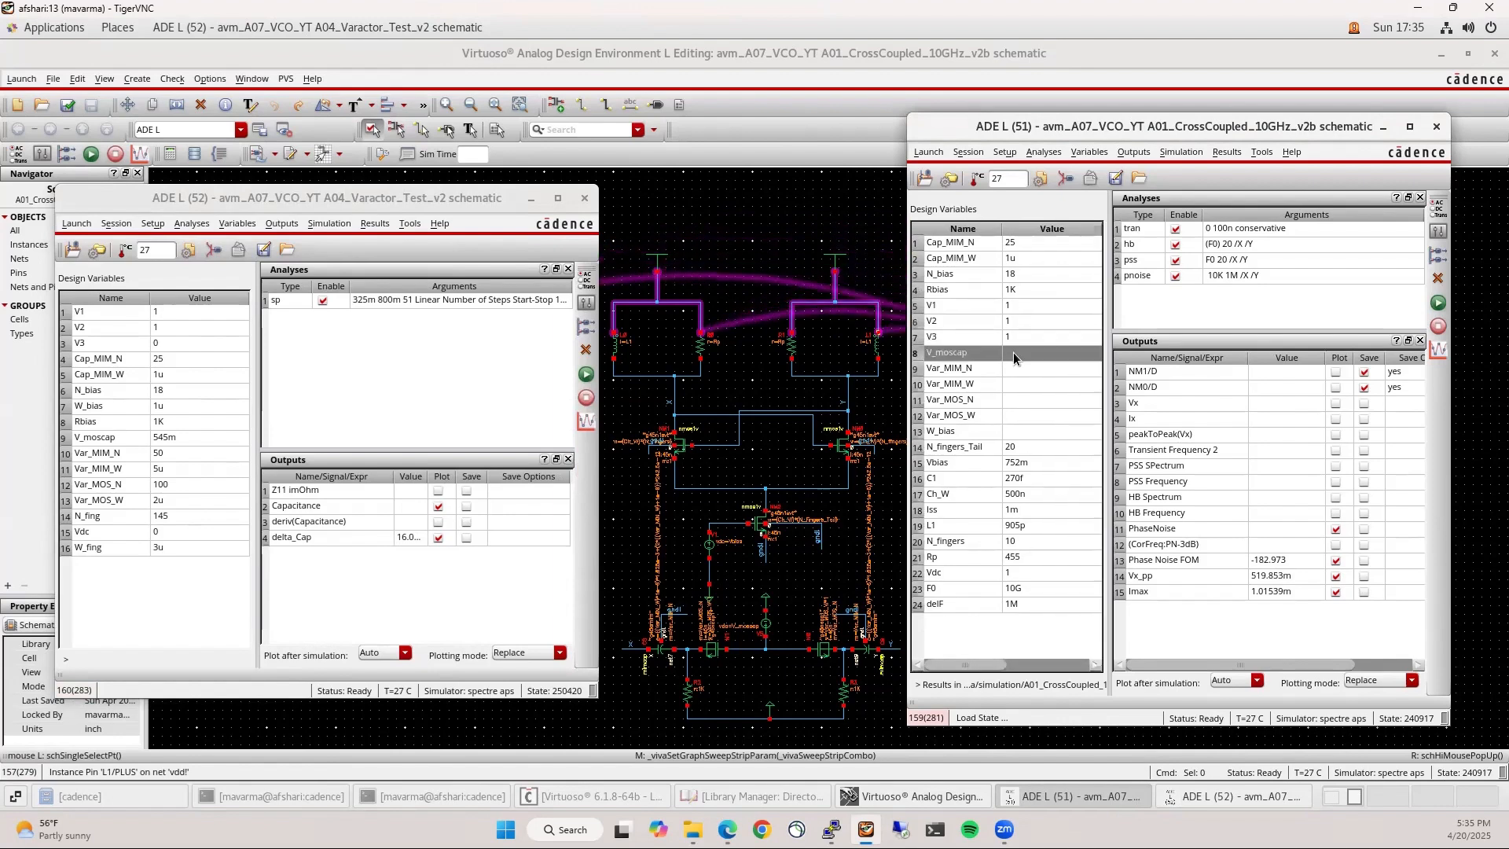
type("545")
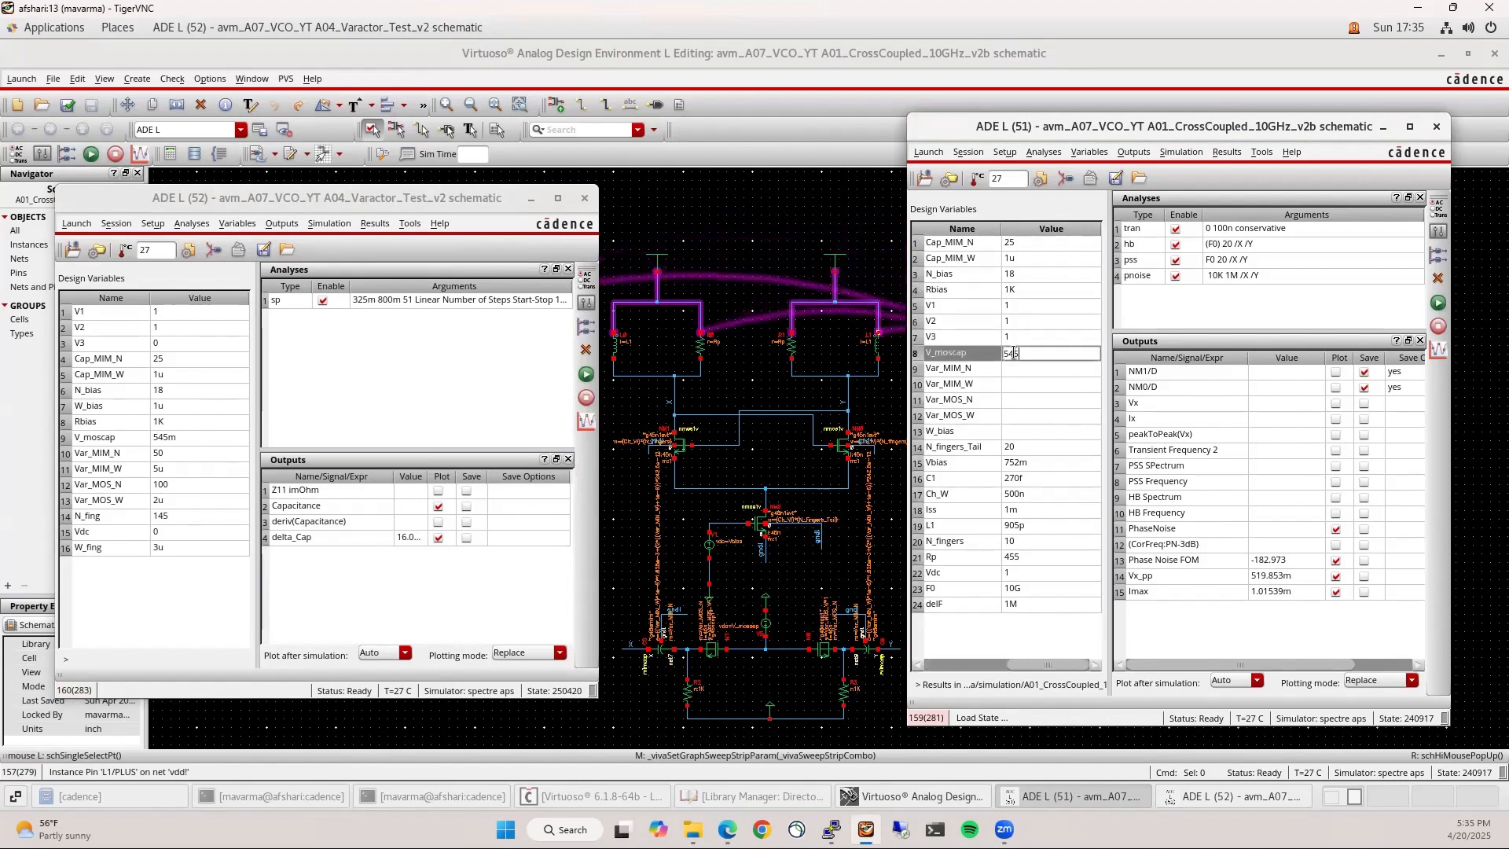
type("m")
left_click(1011, 369)
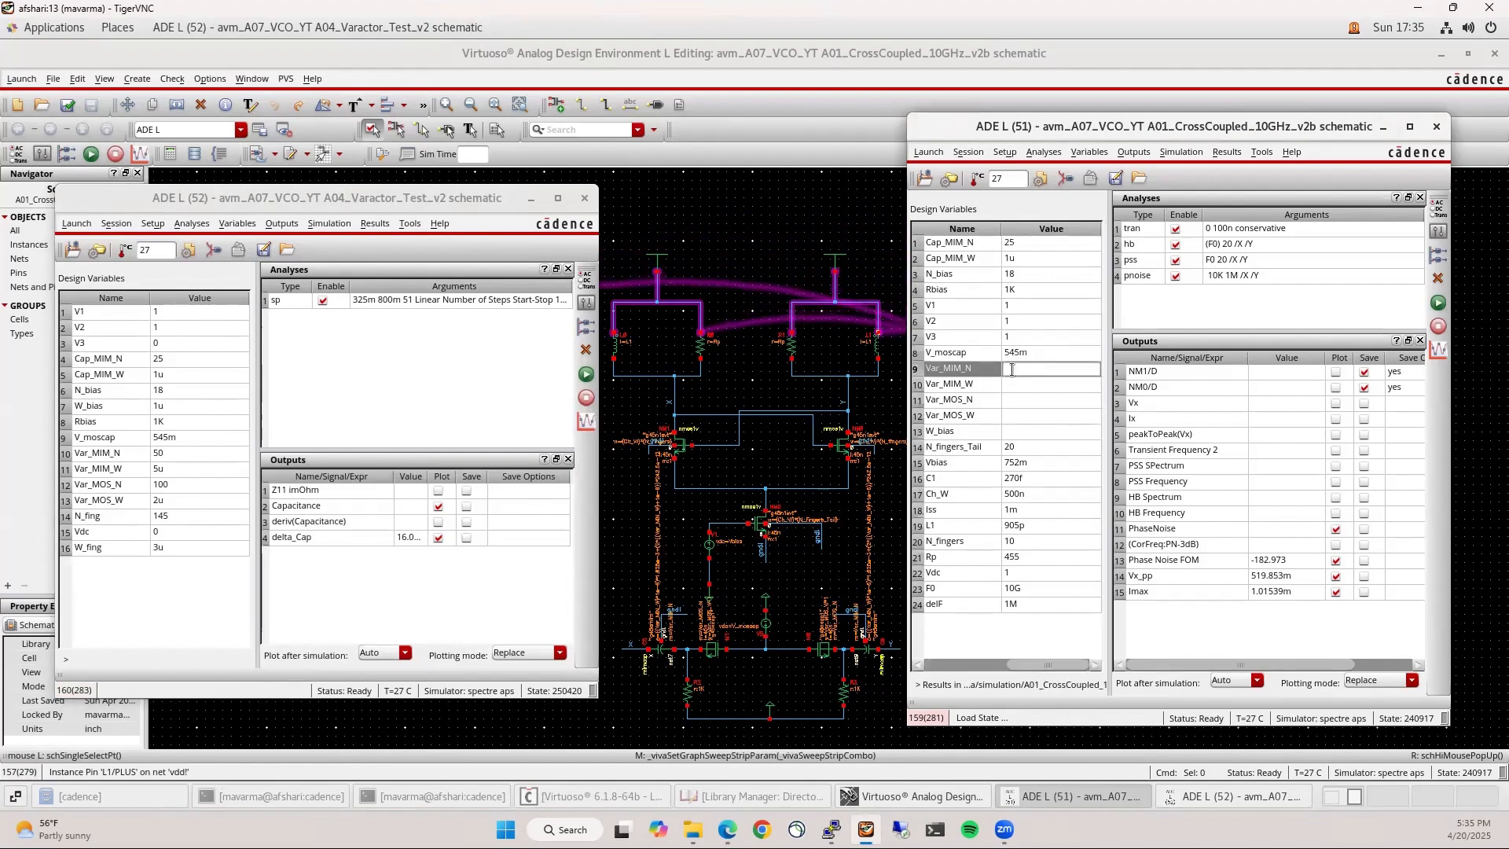
type("50")
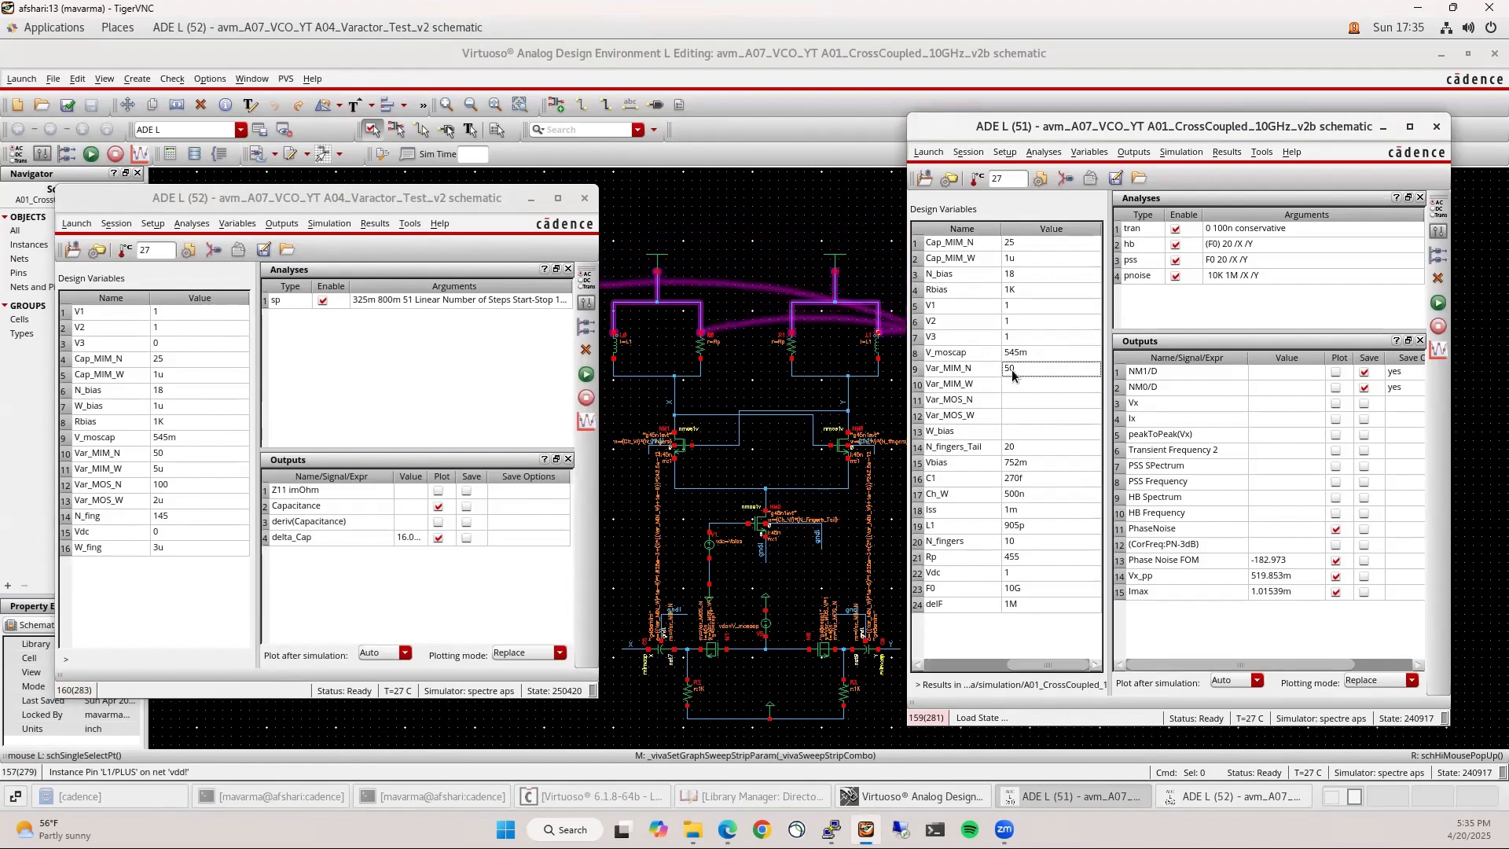
left_click(1011, 386)
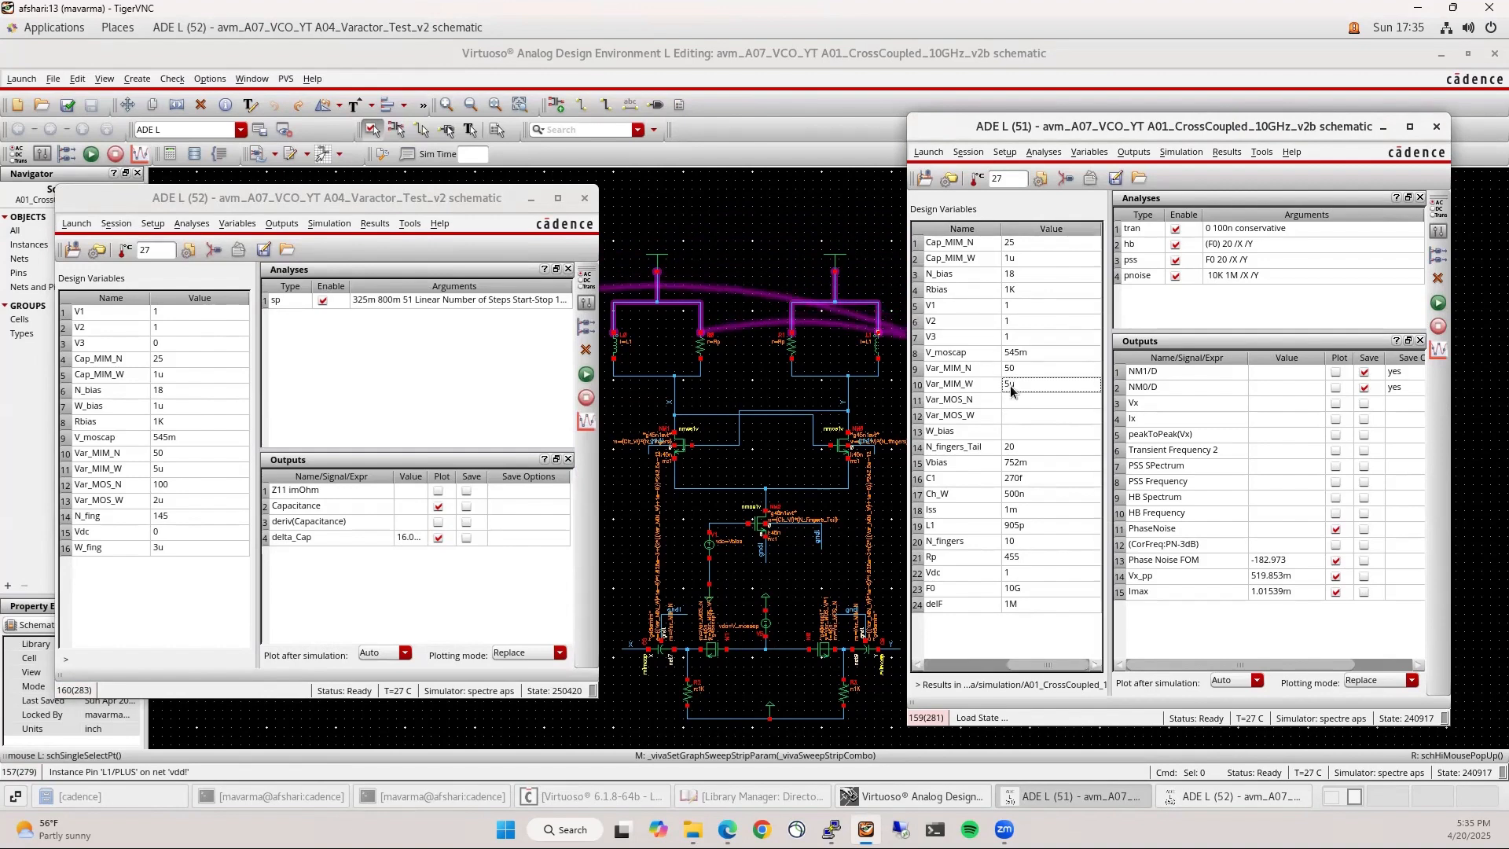
left_click(1008, 401)
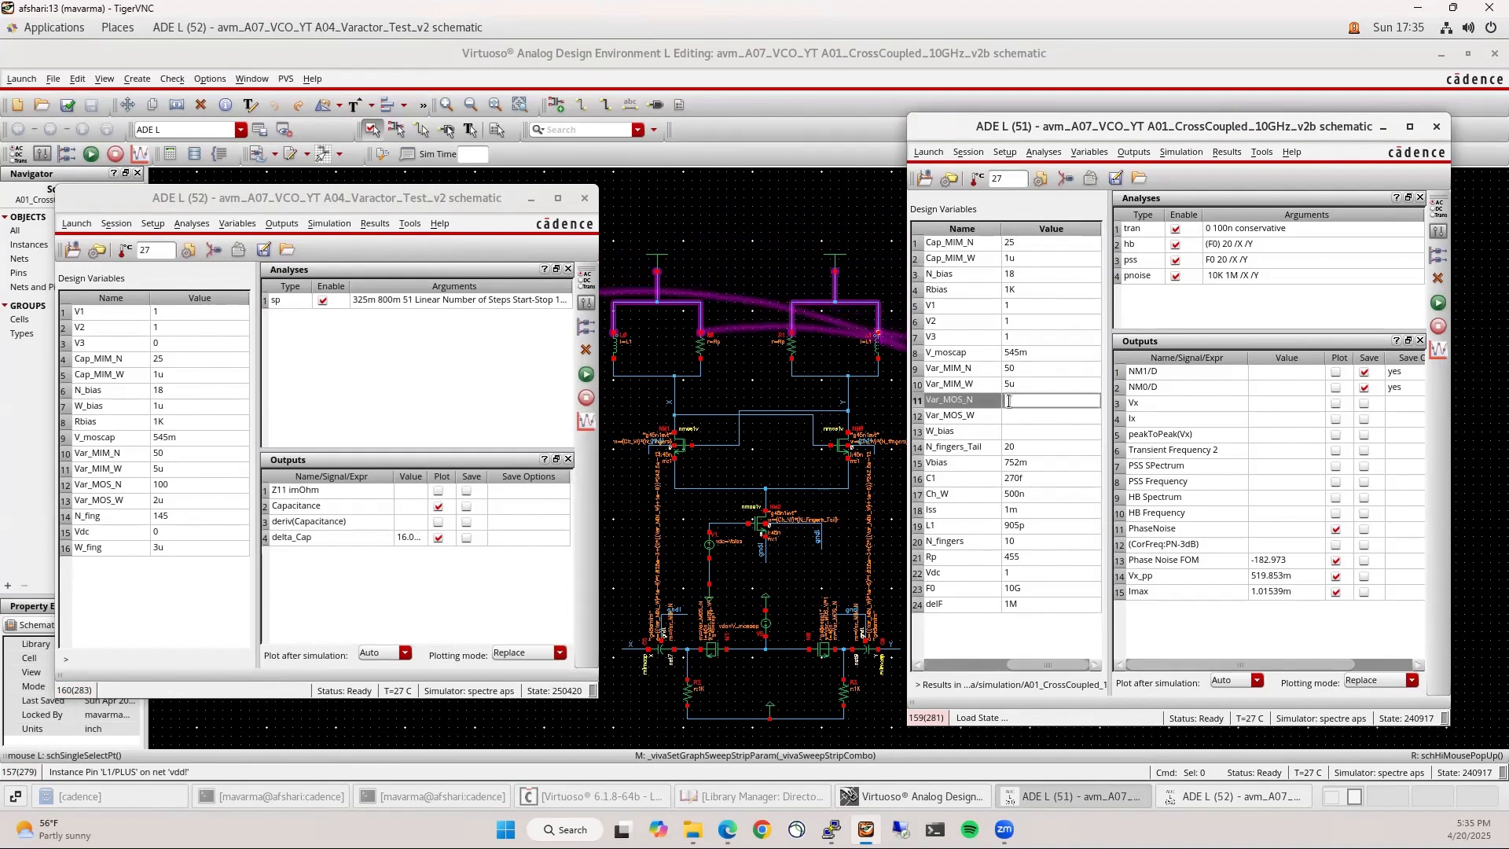
type("100")
key("Return")
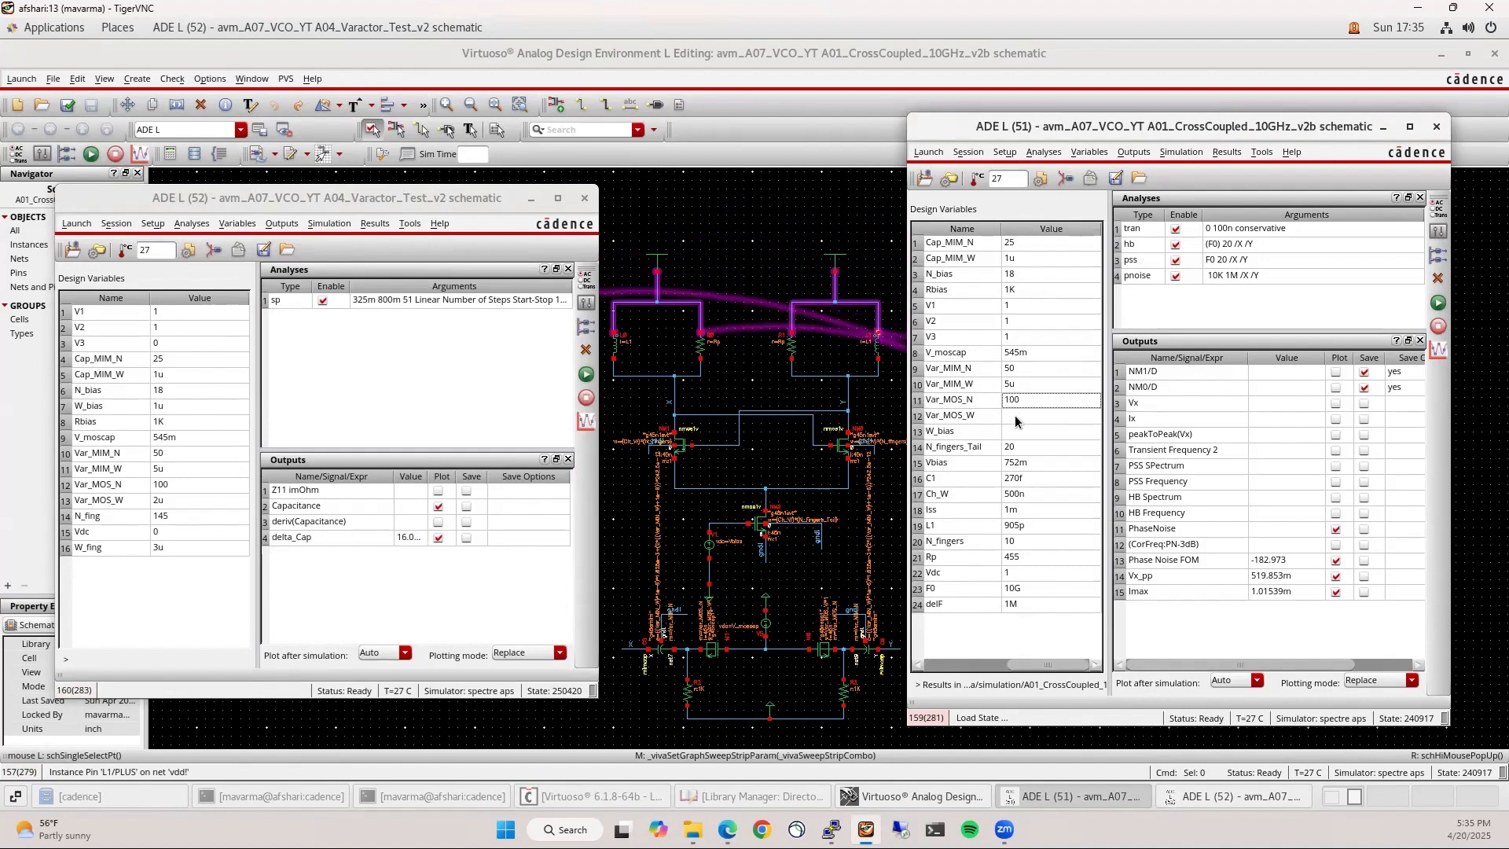
left_click(1015, 415)
left_click(1015, 415)
type("2u")
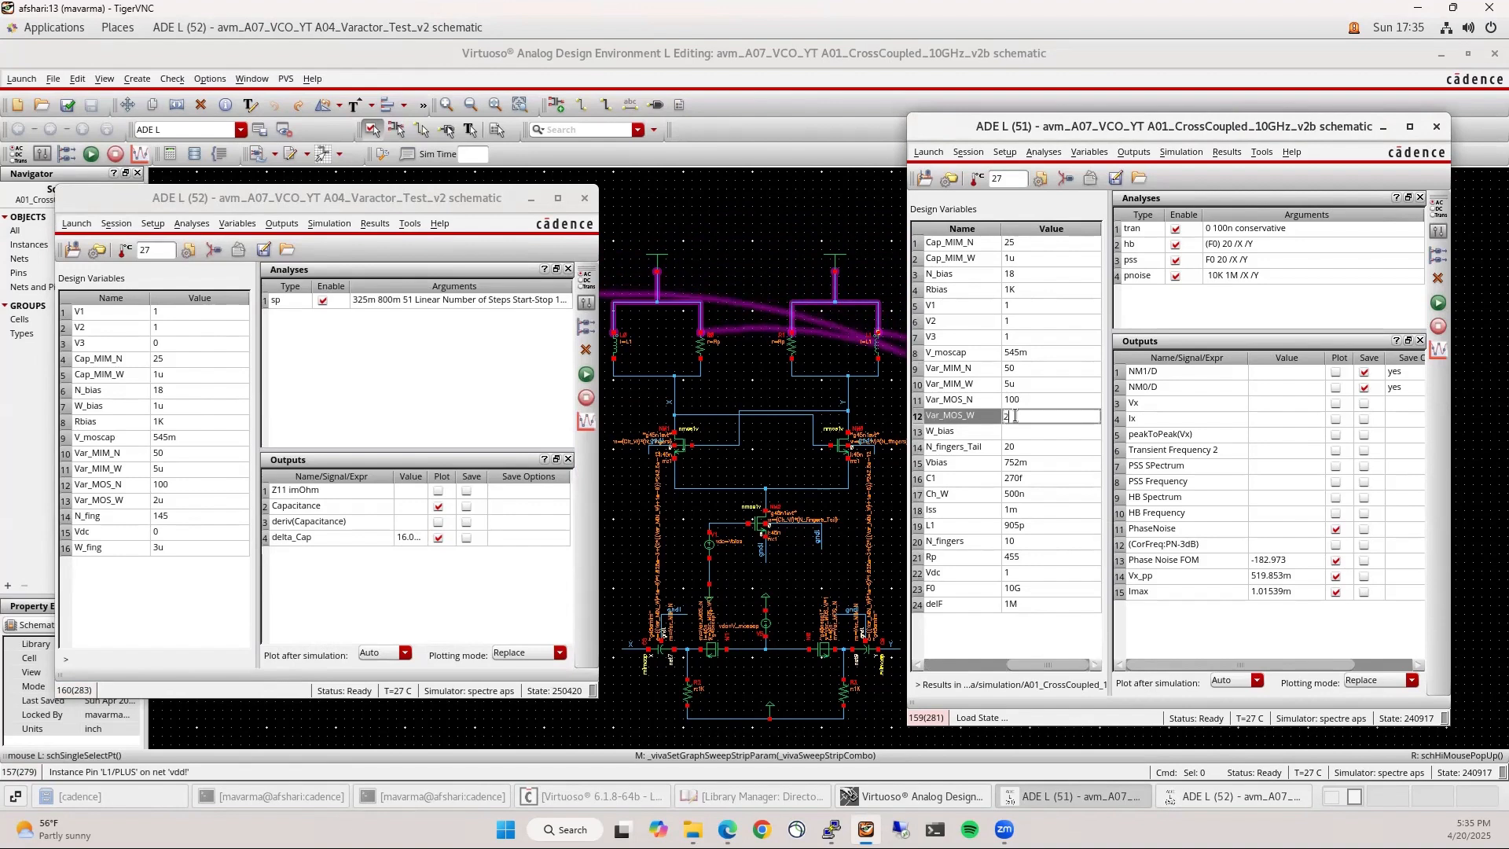
key("Return")
left_click(1018, 431)
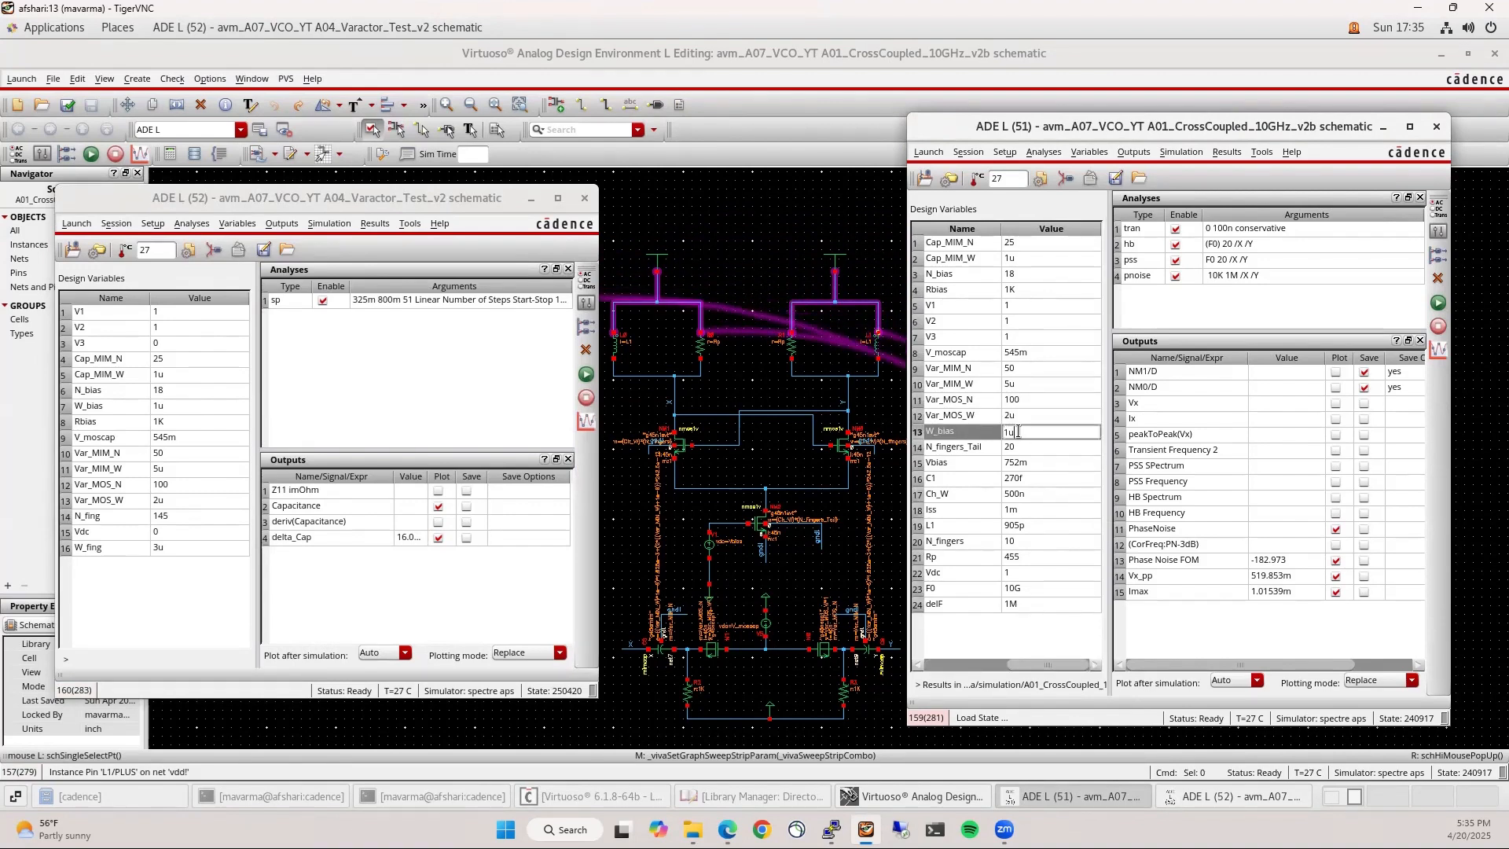
key("Return")
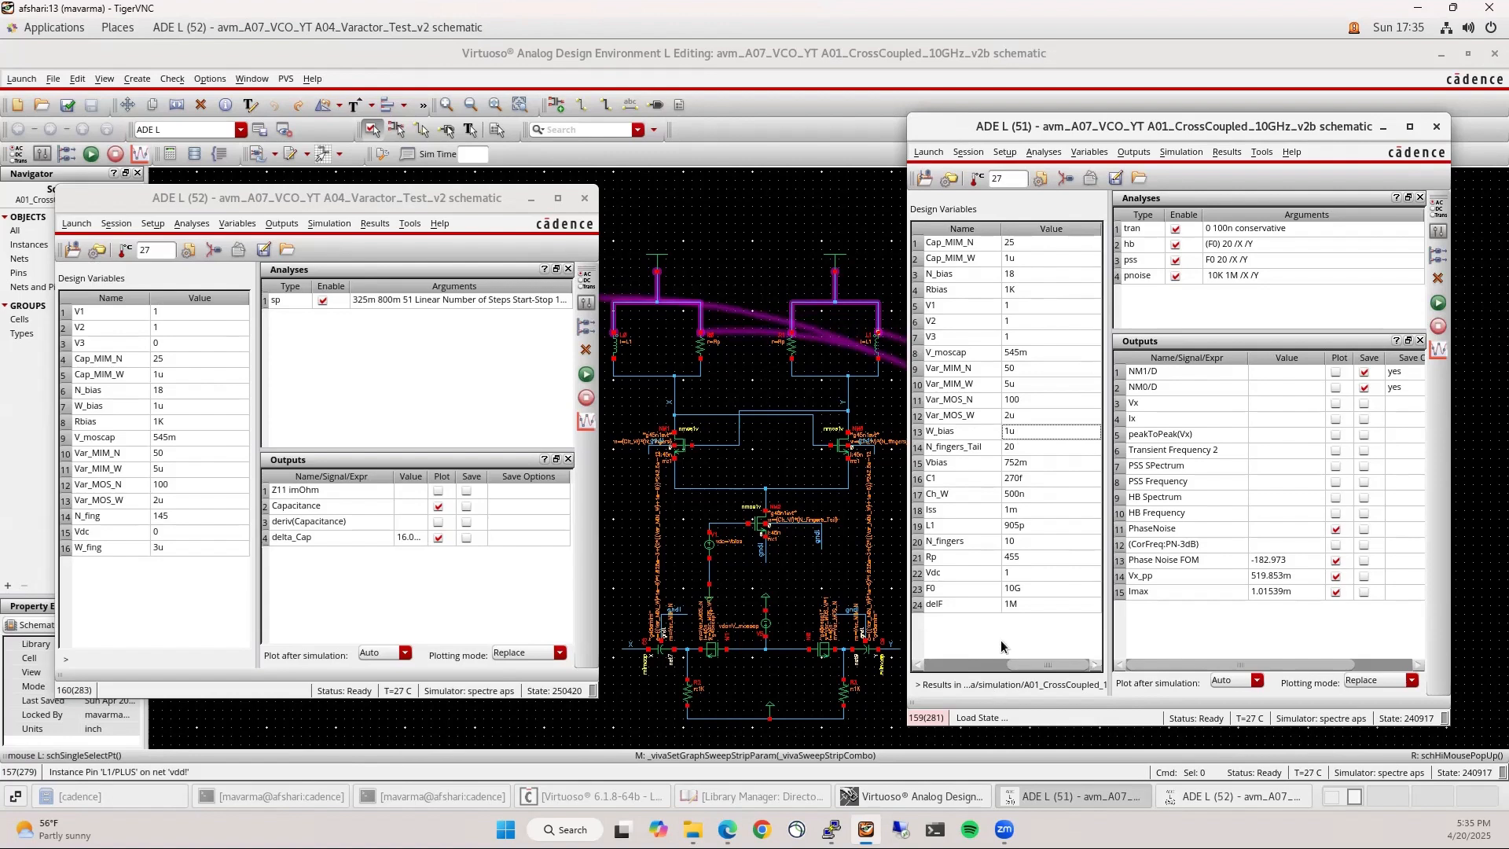
Close the varactor test's ADE L session, then check and save the VCO schematic
left_click(584, 198)
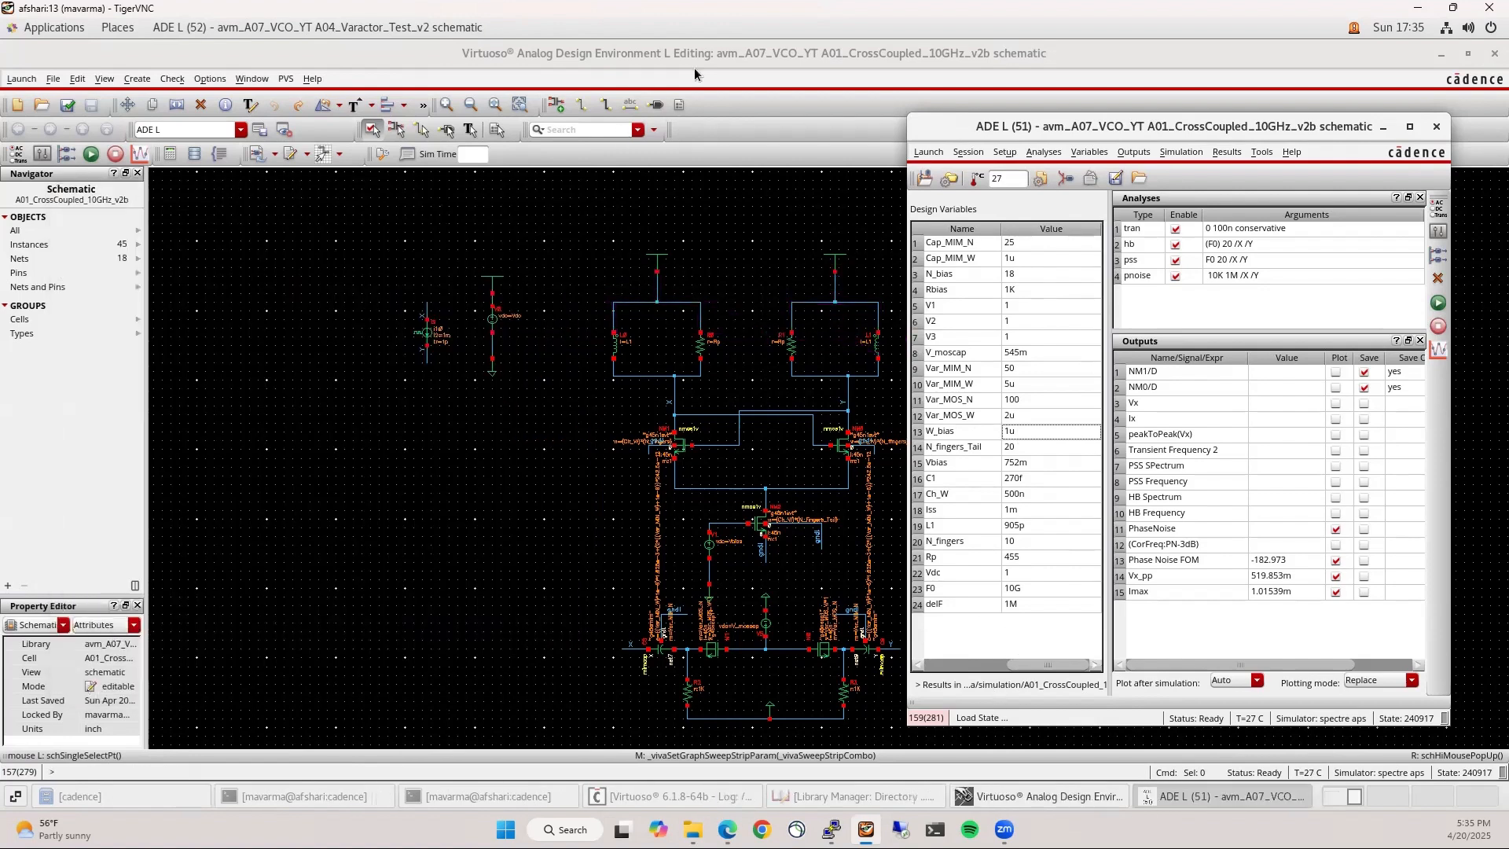
left_click_drag(1112, 127, 307, 92)
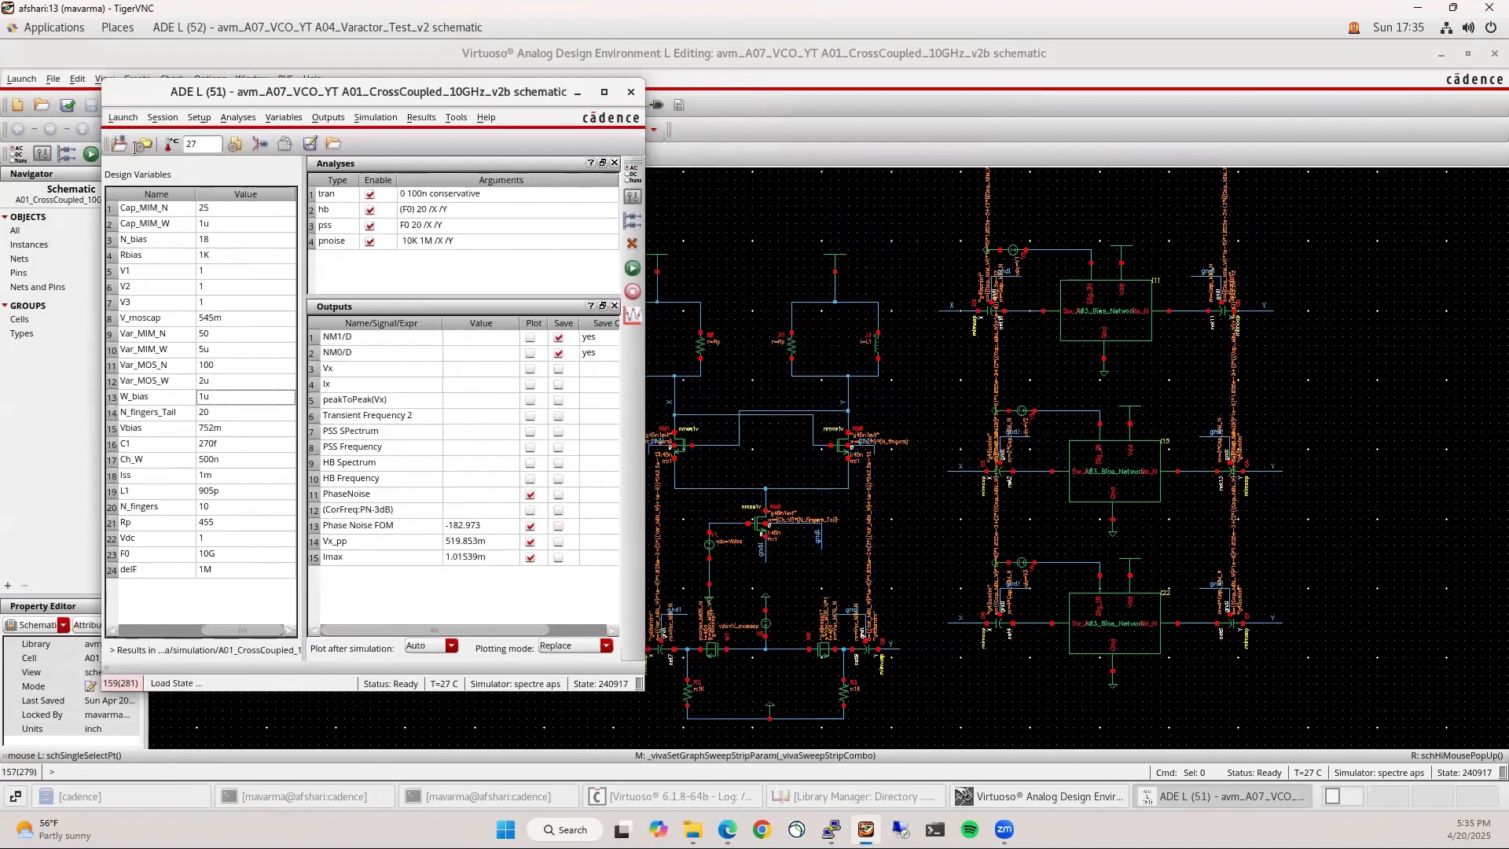
left_click(68, 105)
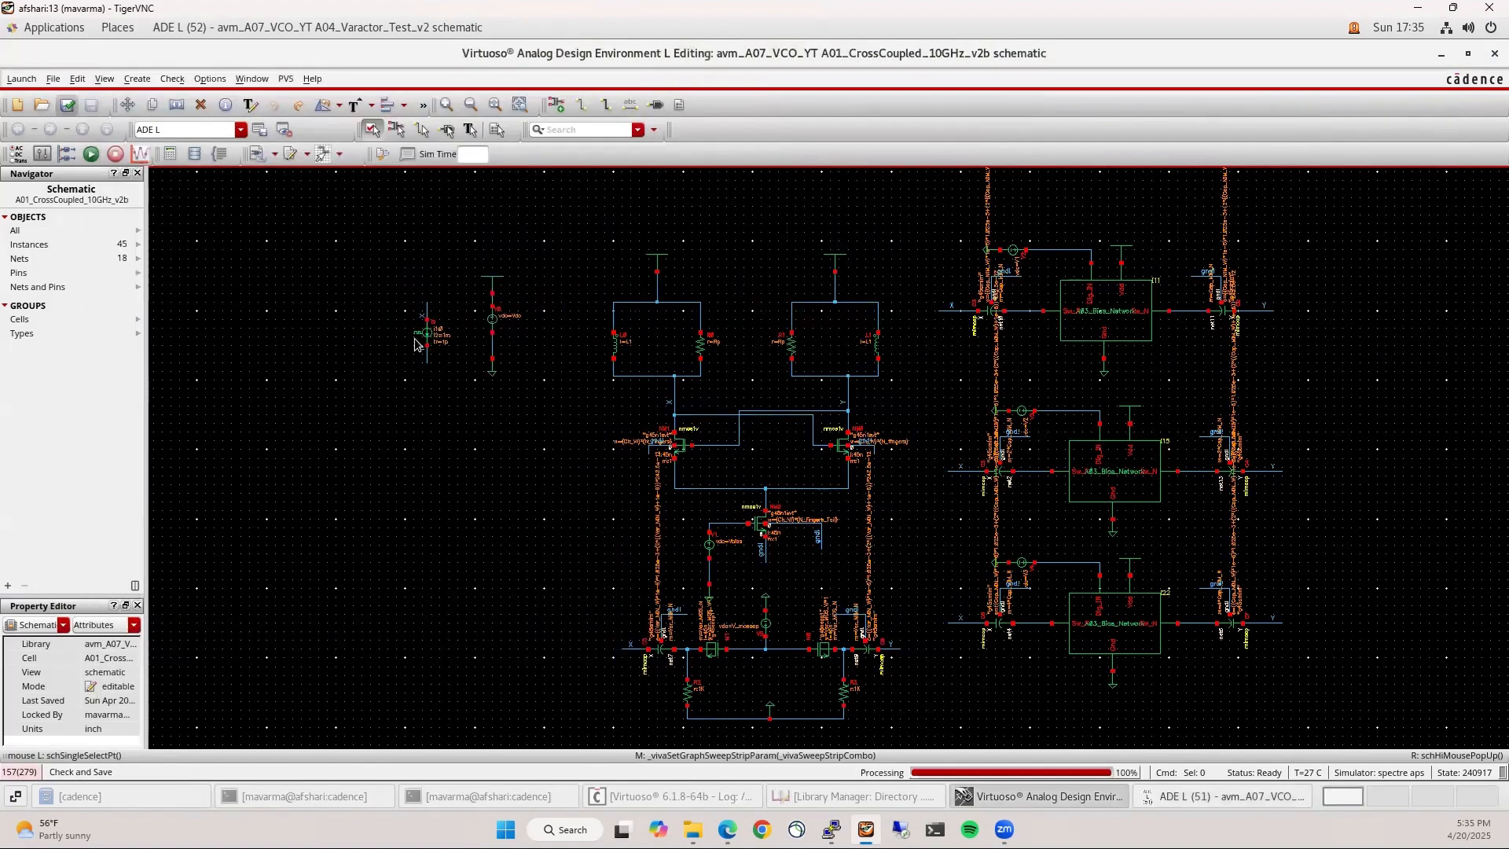
left_click(1228, 797)
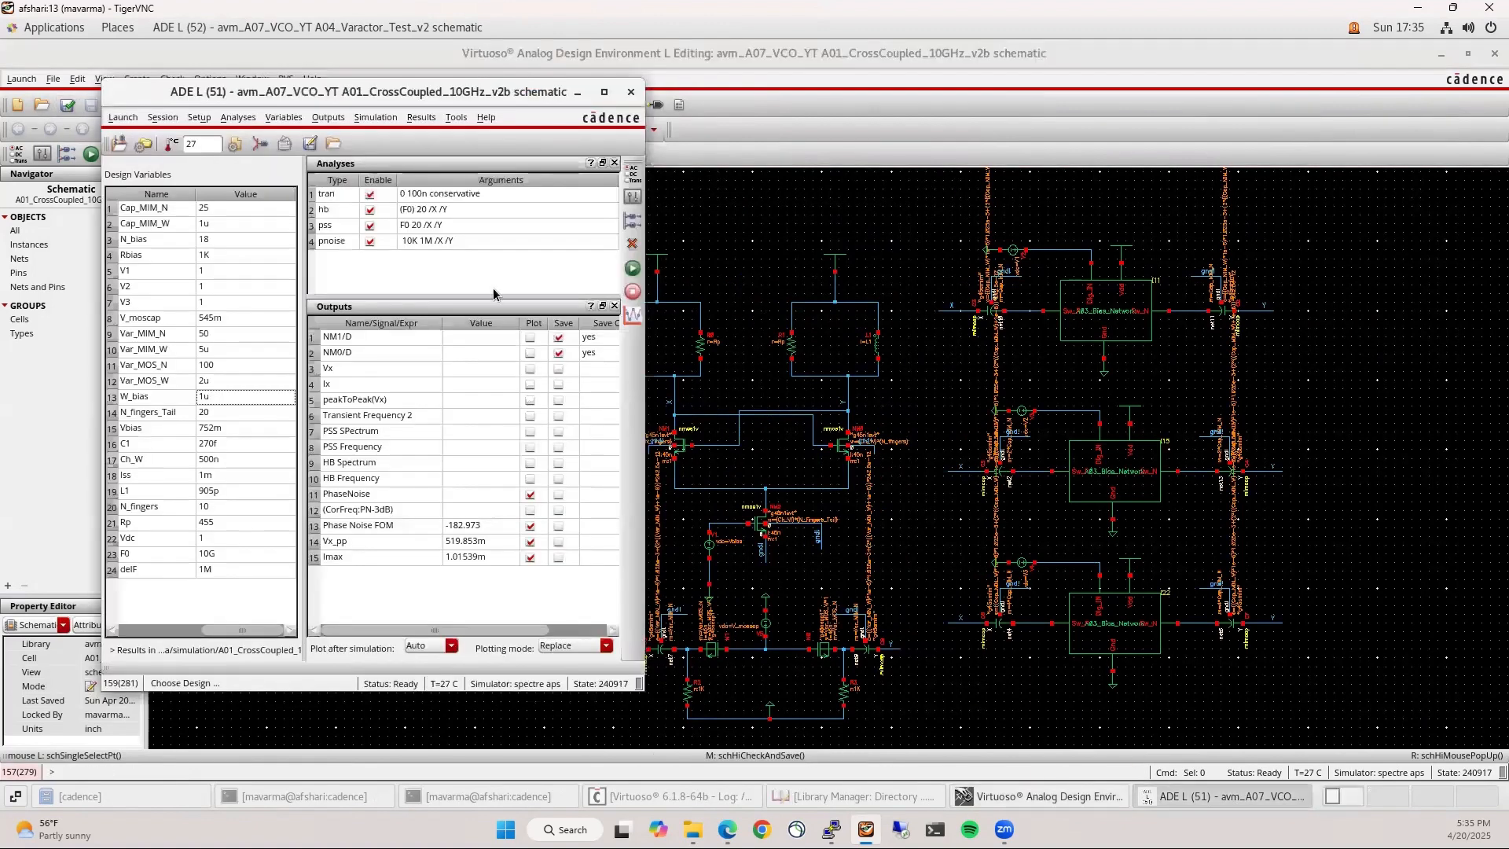
Run the VCO simulation and lay out the log, phase-noise plot and setup windows
left_click(633, 269)
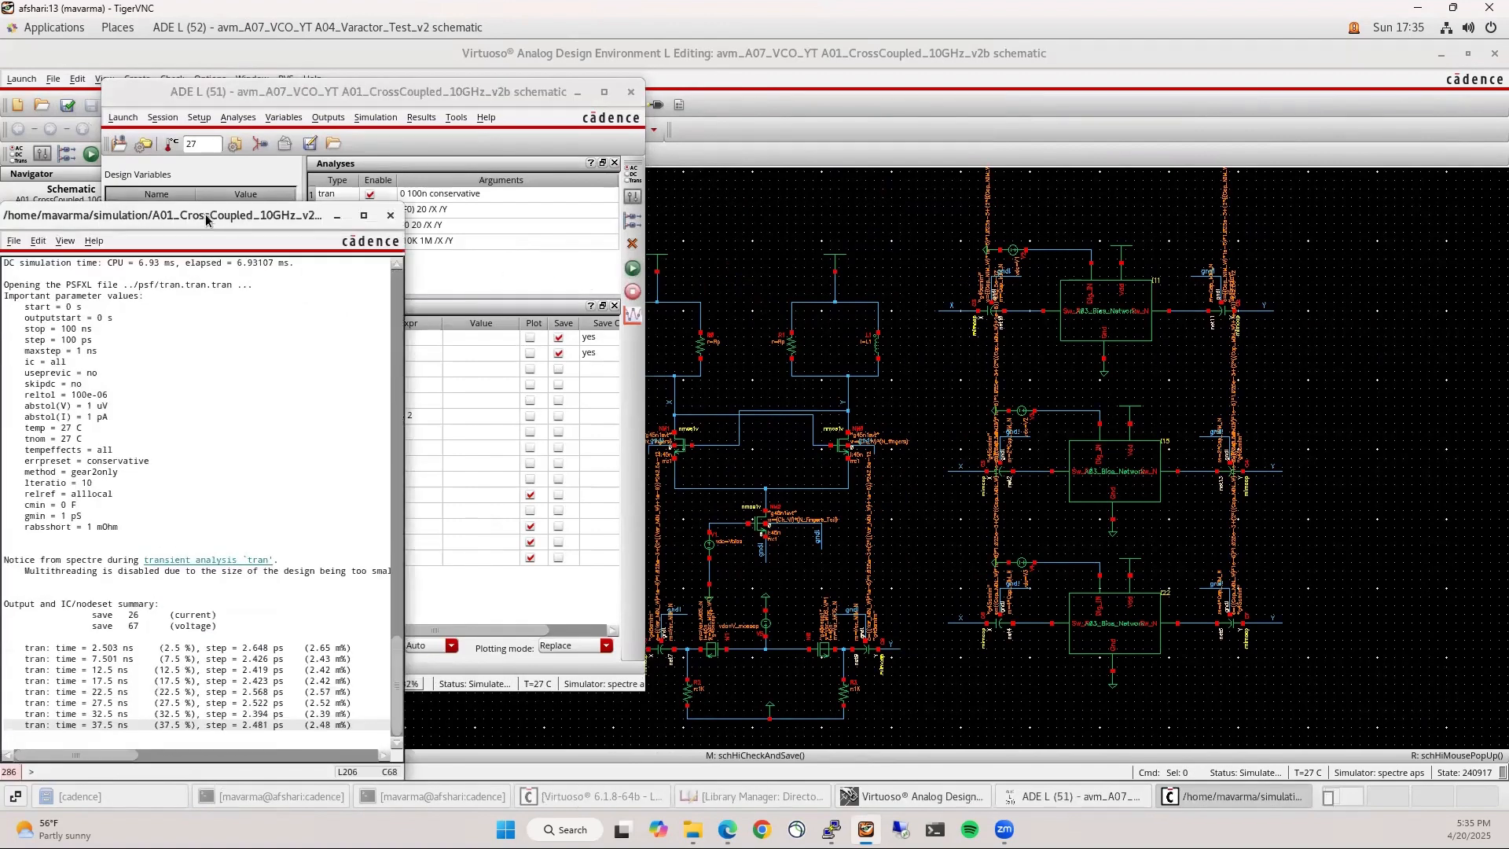
left_click_drag(210, 216, 990, 136)
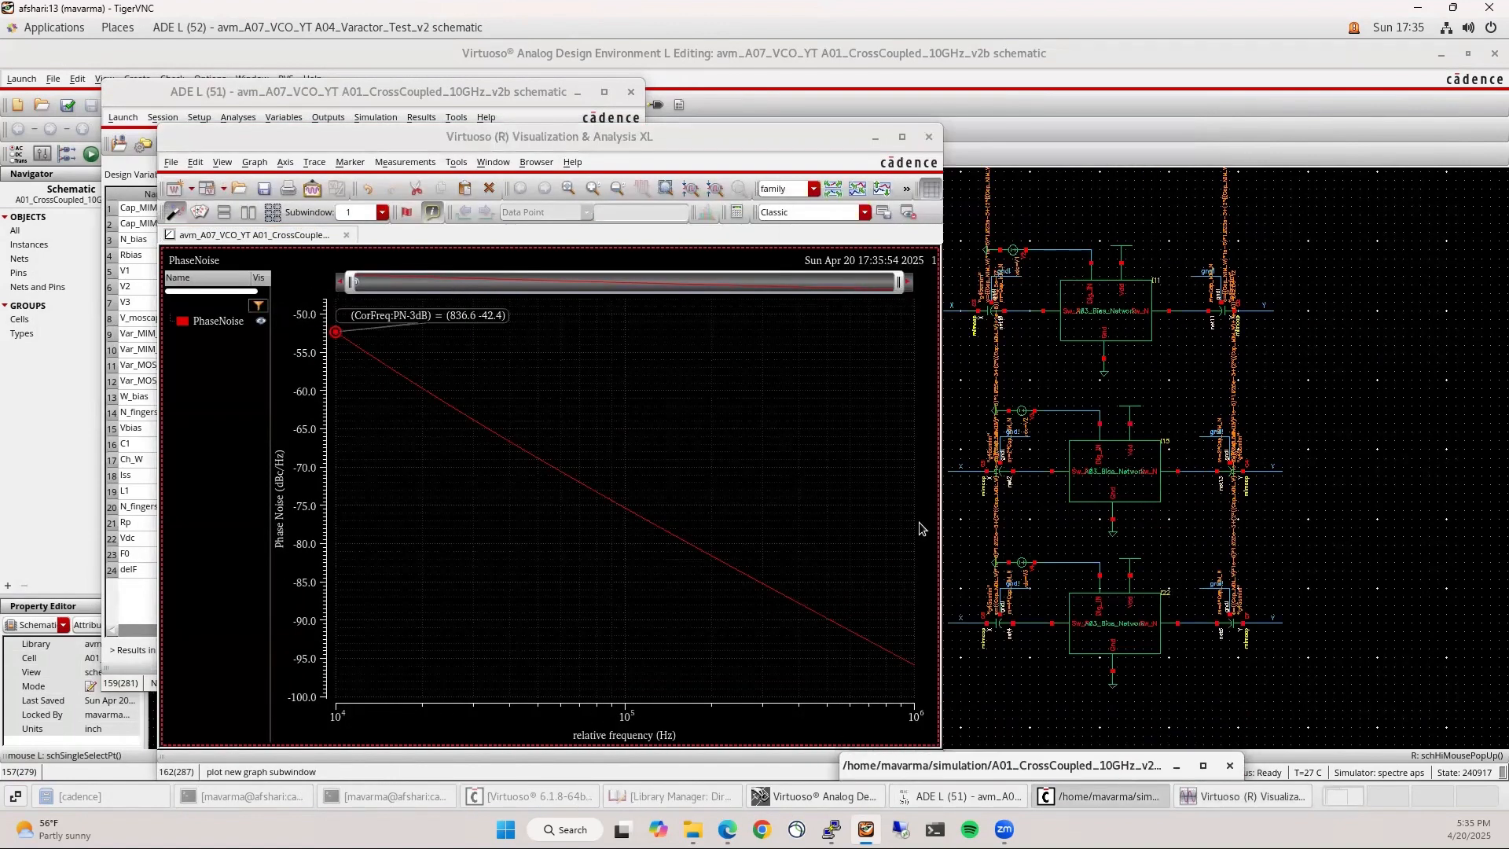
left_click_drag(633, 139, 1507, 185)
left_click_drag(451, 89, 403, 81)
left_click_drag(753, 401, 581, 401)
left_click(403, 593)
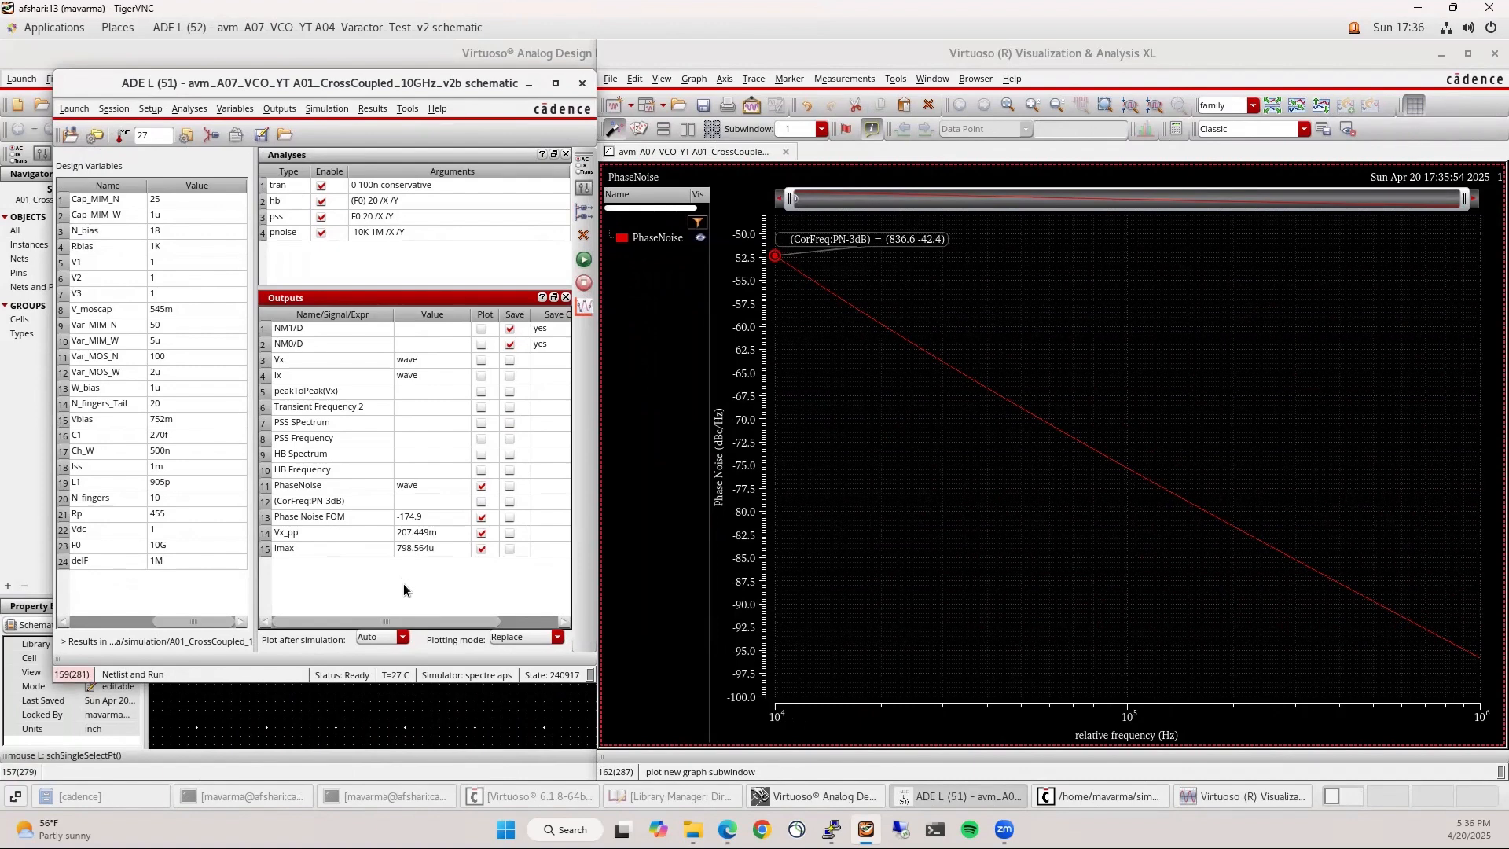
Change the N_fingers design variable from 10 to 25 and rerun Netlist and Run
left_click(434, 741)
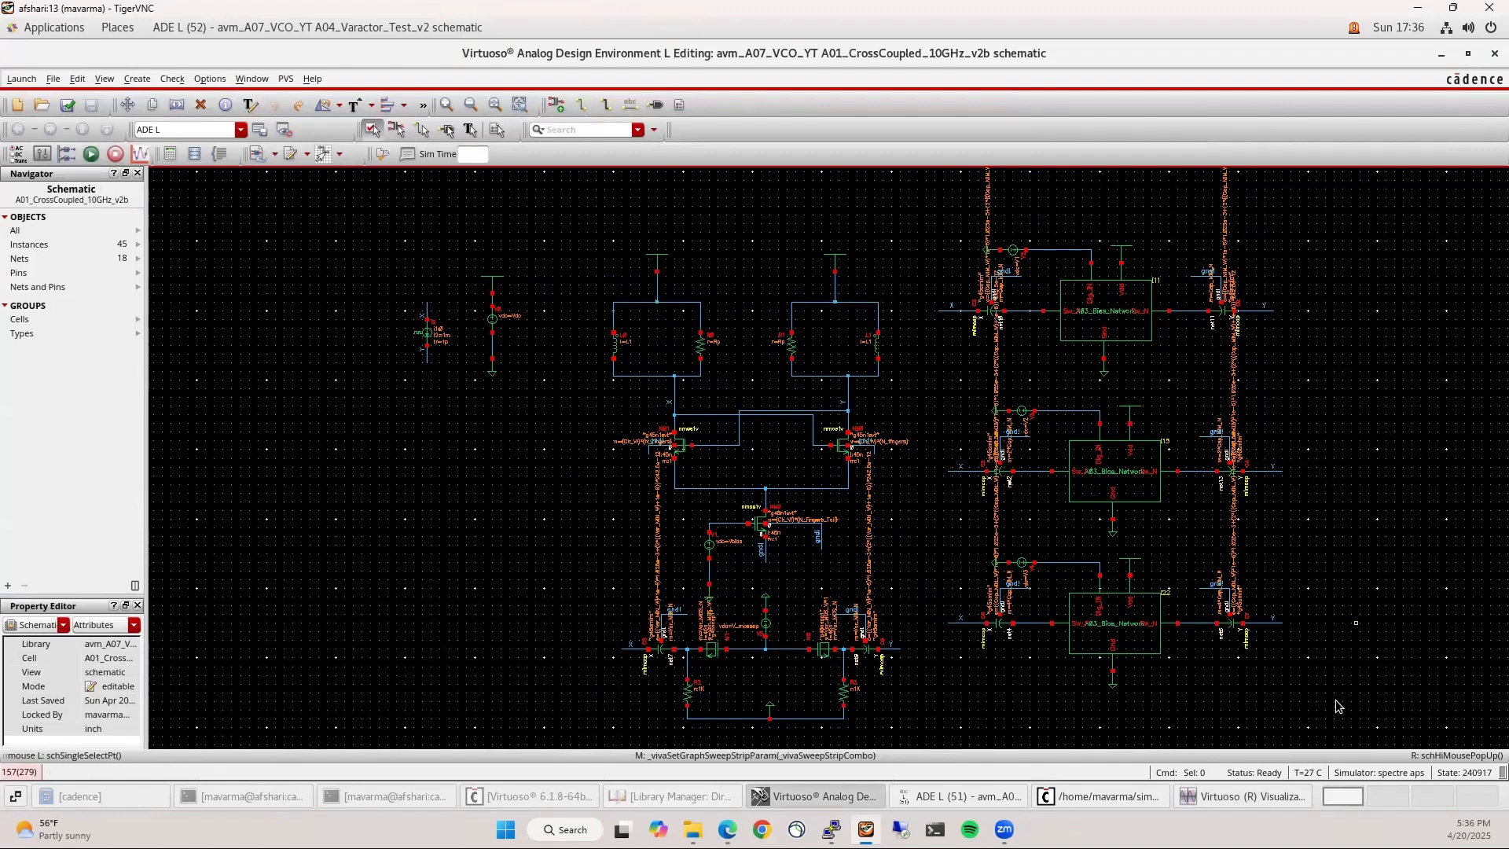
left_click(999, 796)
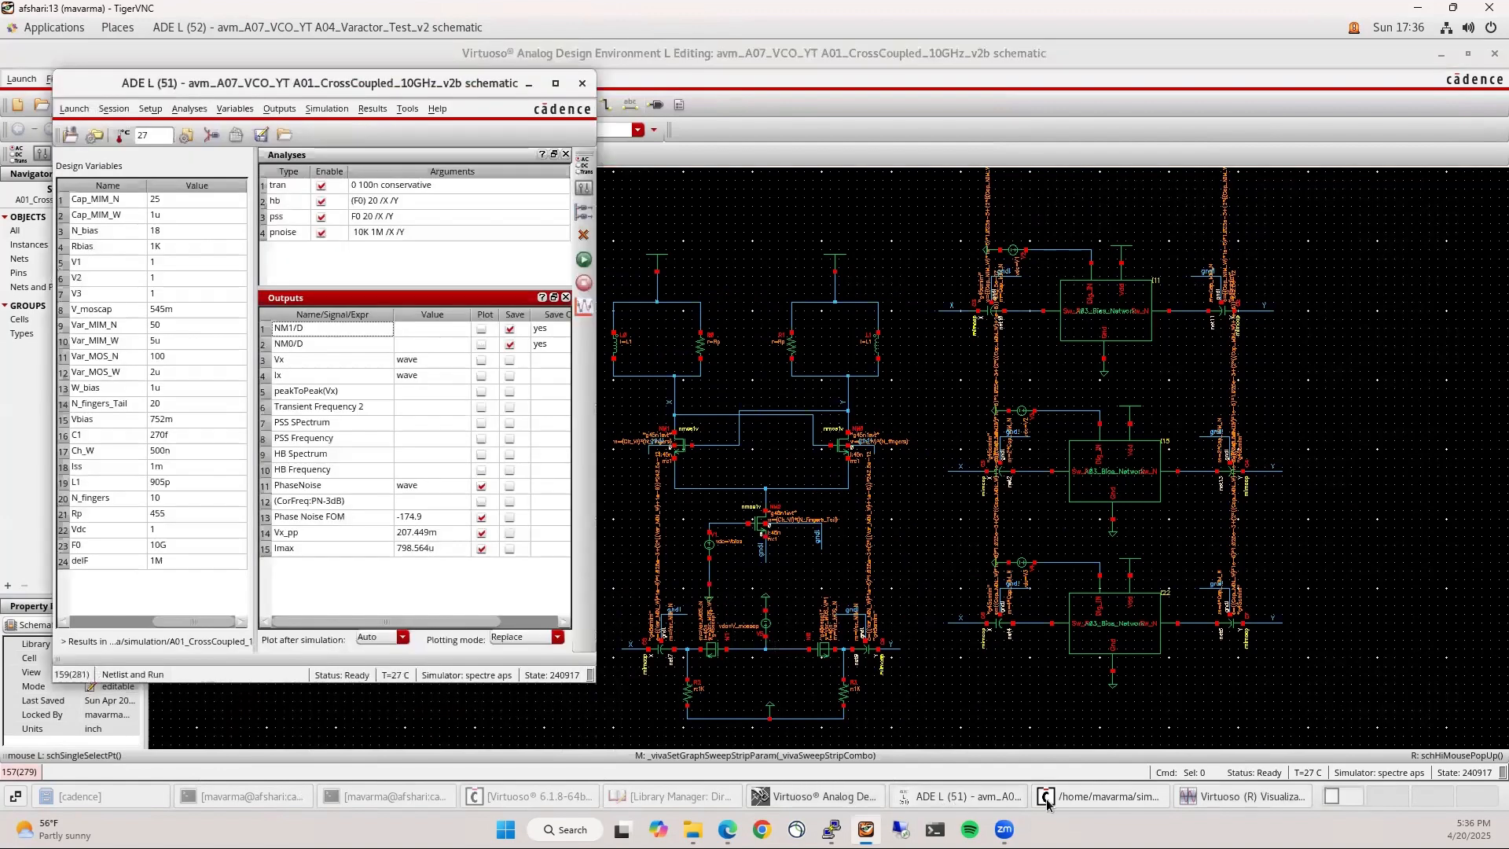
left_click(1237, 799)
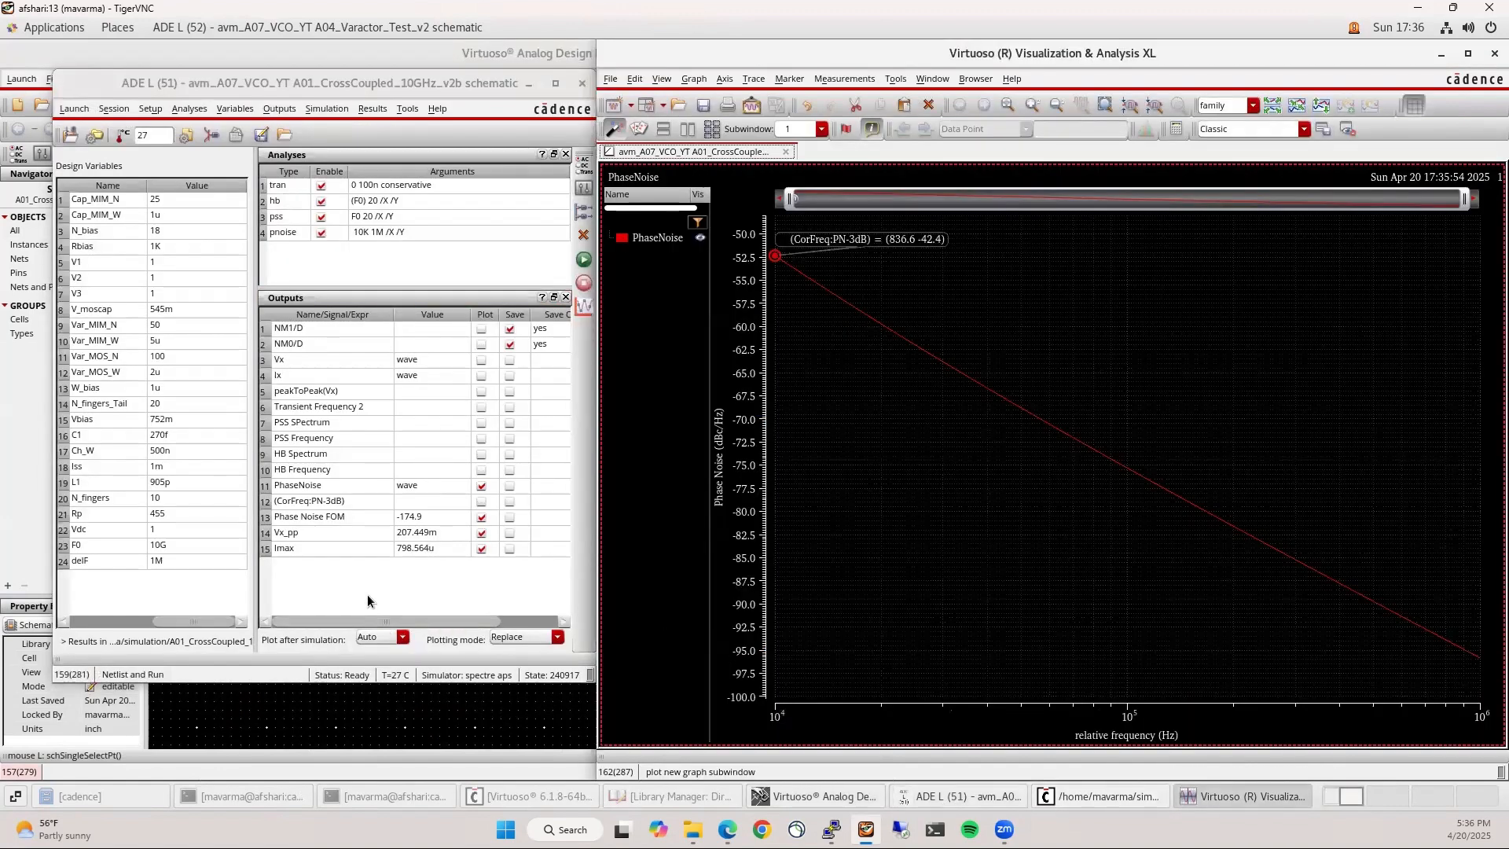
left_click(368, 602)
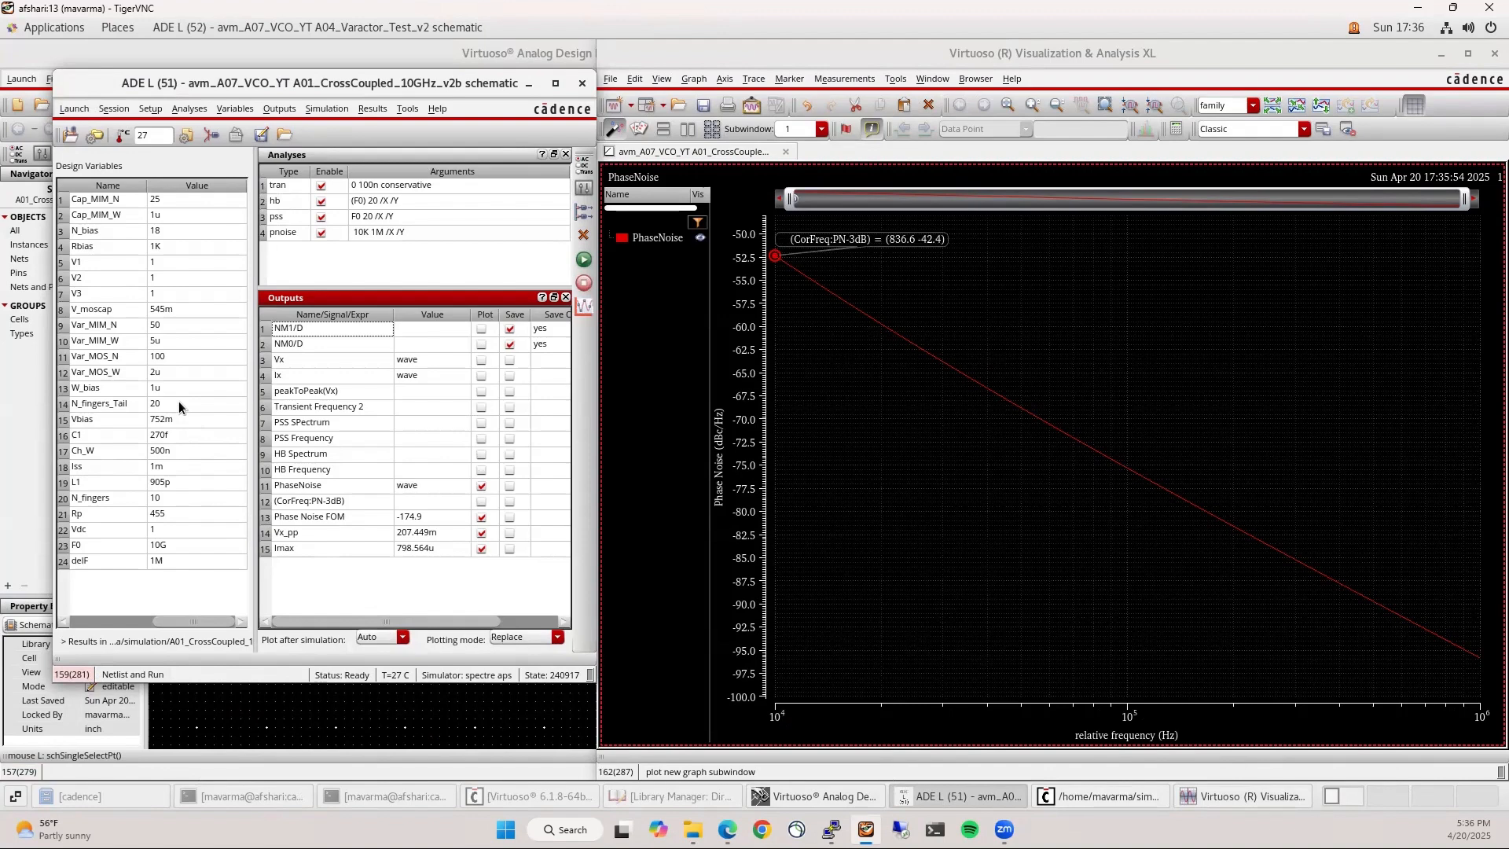
double_click(183, 499)
type("25")
key("Return")
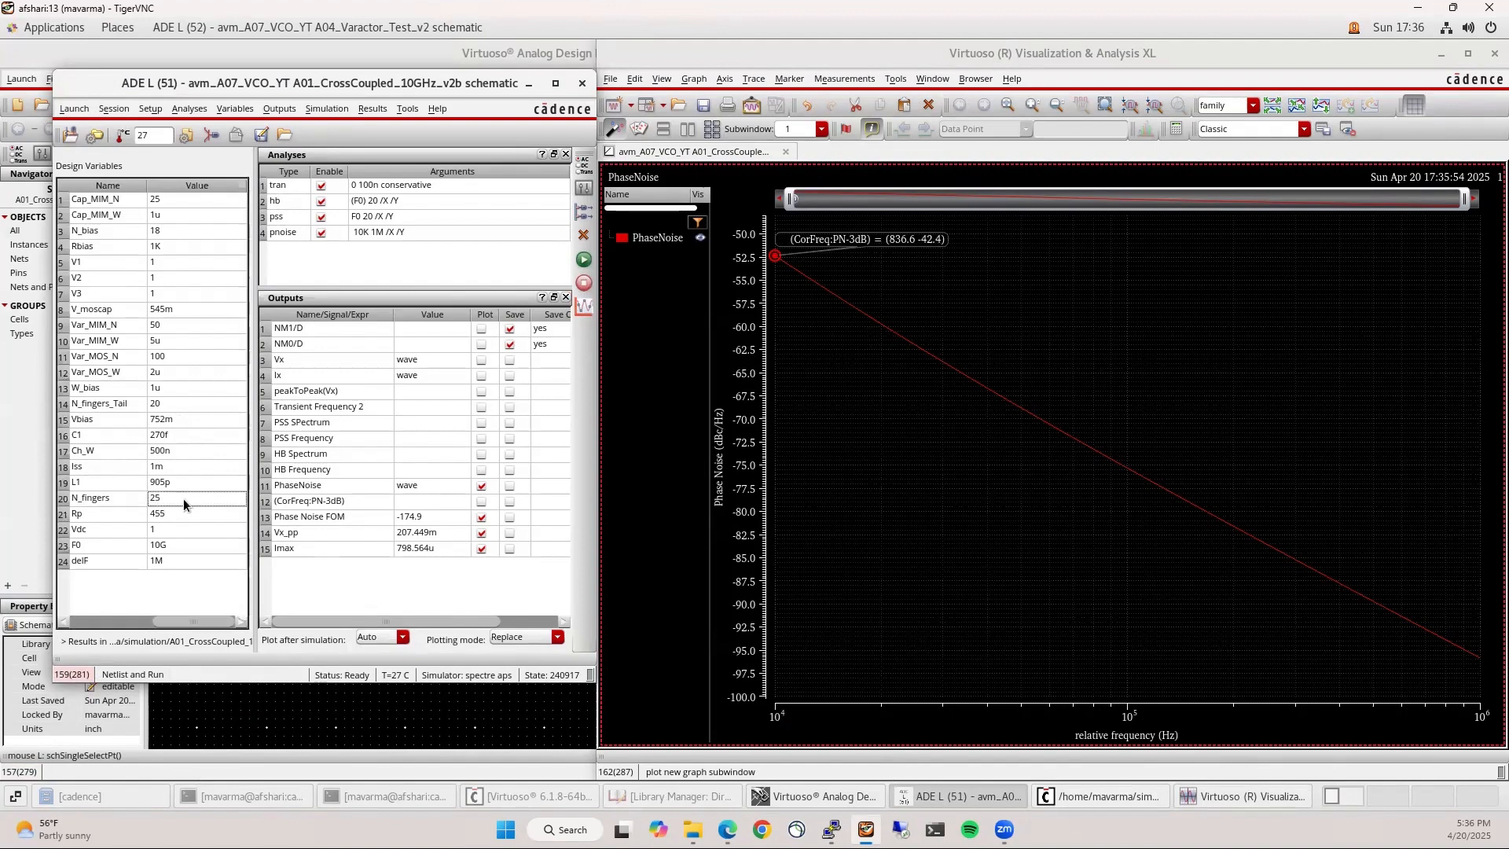
left_click(584, 259)
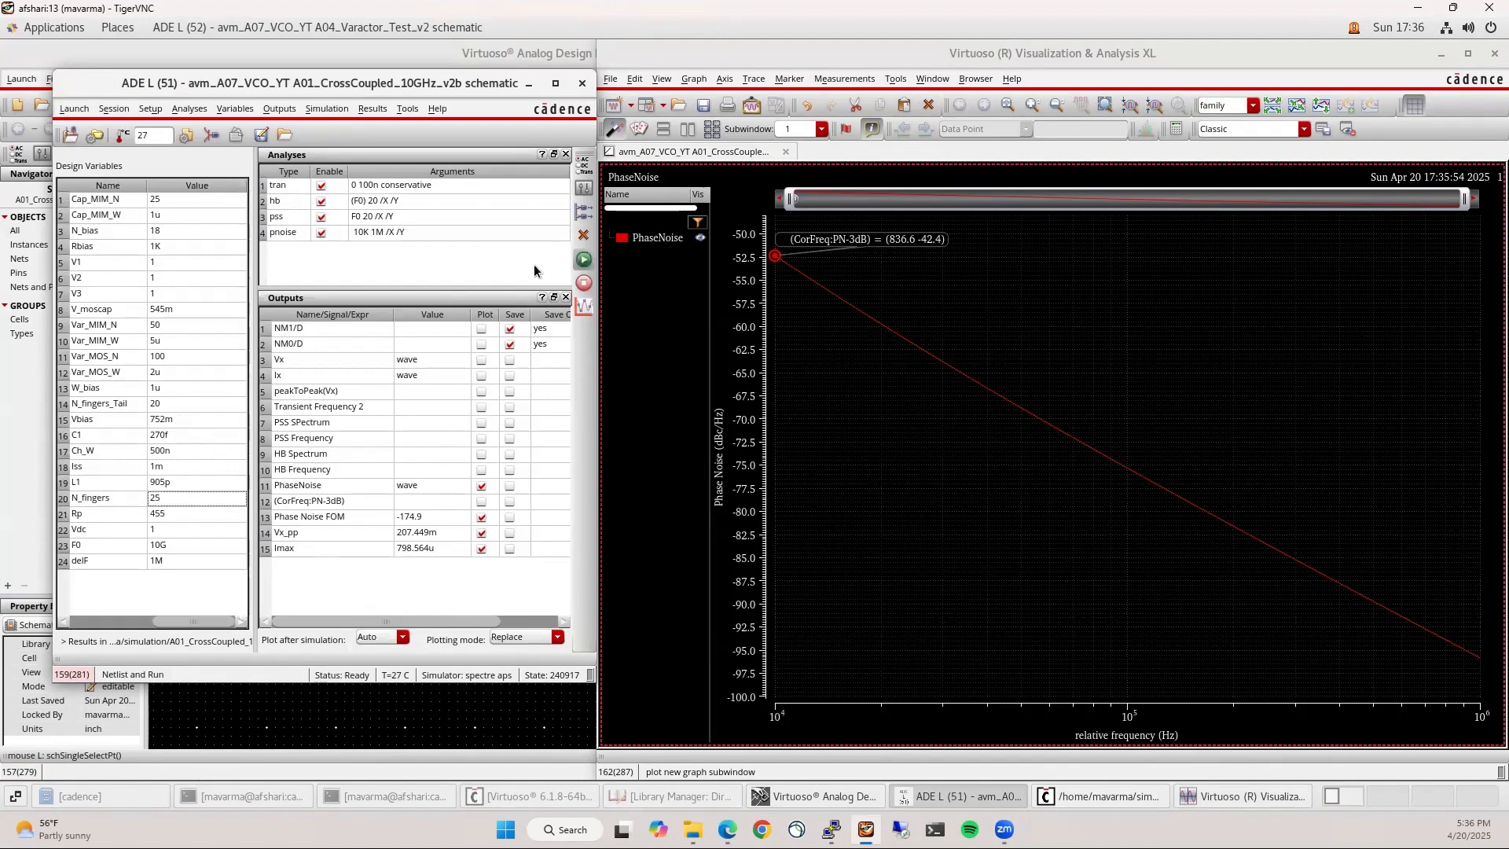
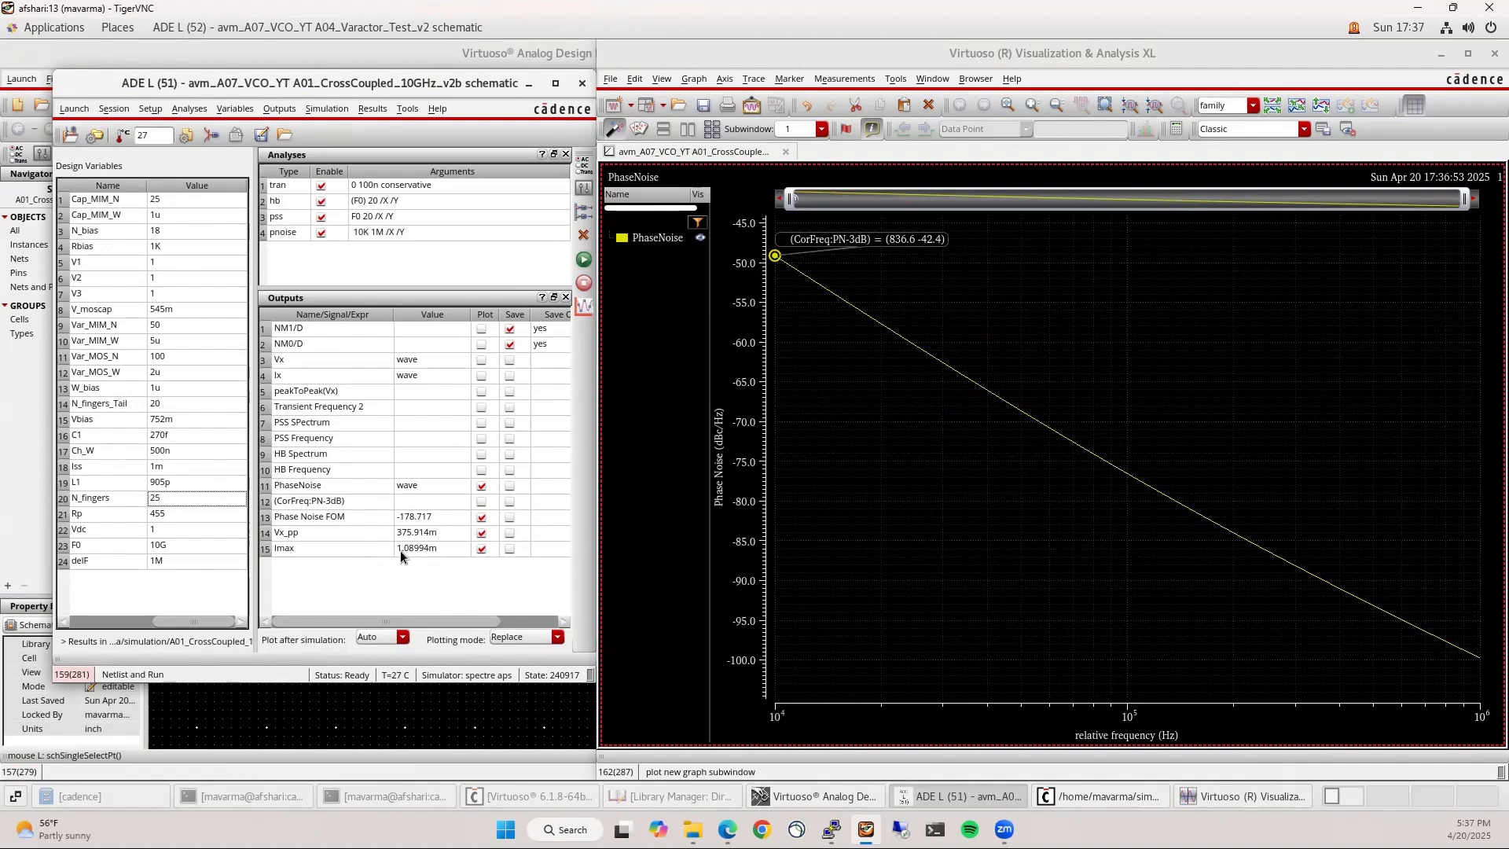
Plot the PSS Frequency output and disable the hb analysis, reading 8.8996G
left_click(480, 441)
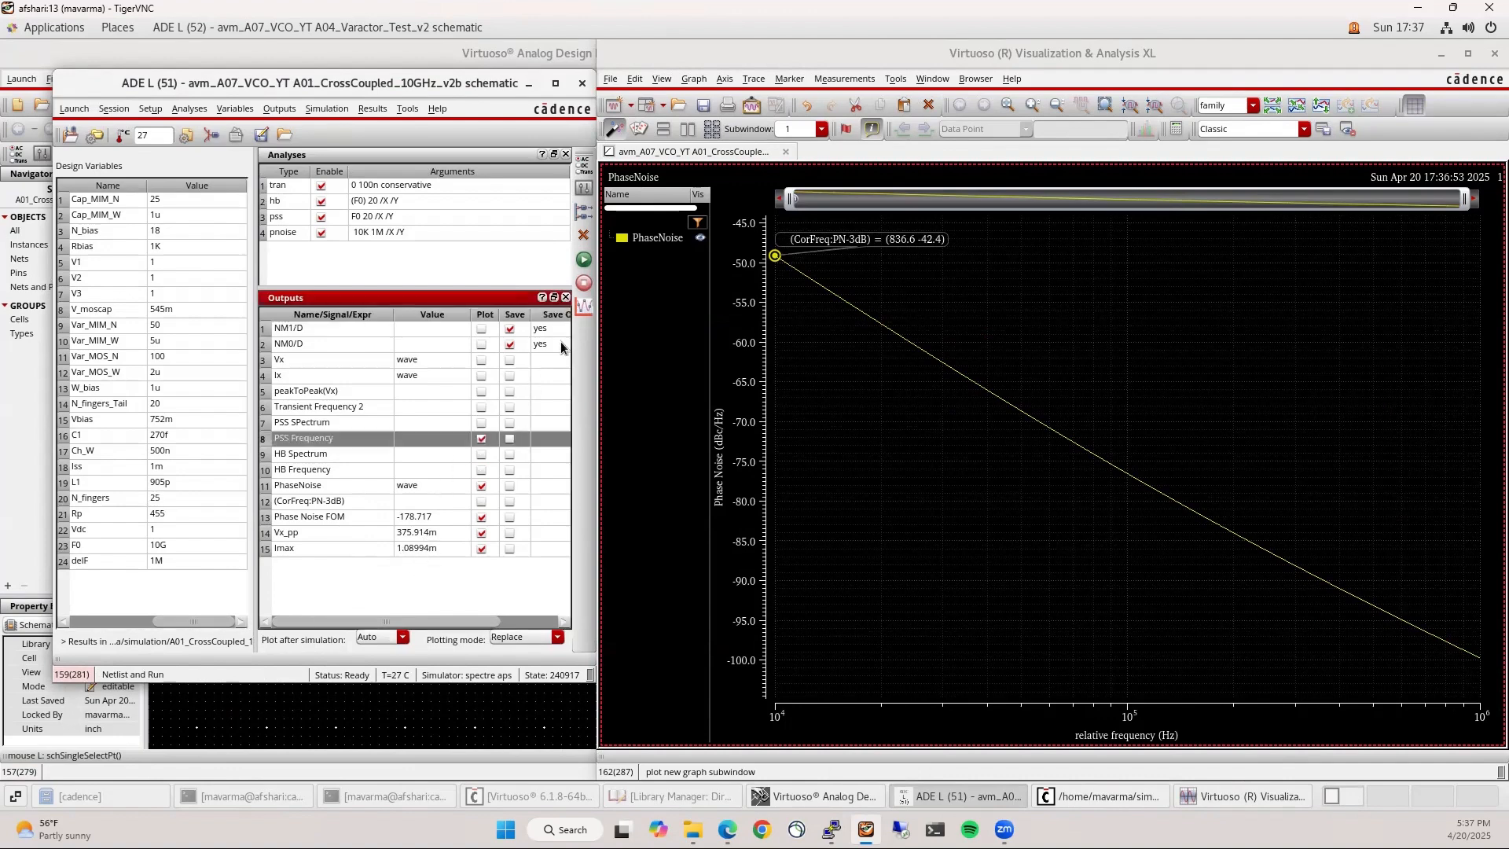
left_click(320, 201)
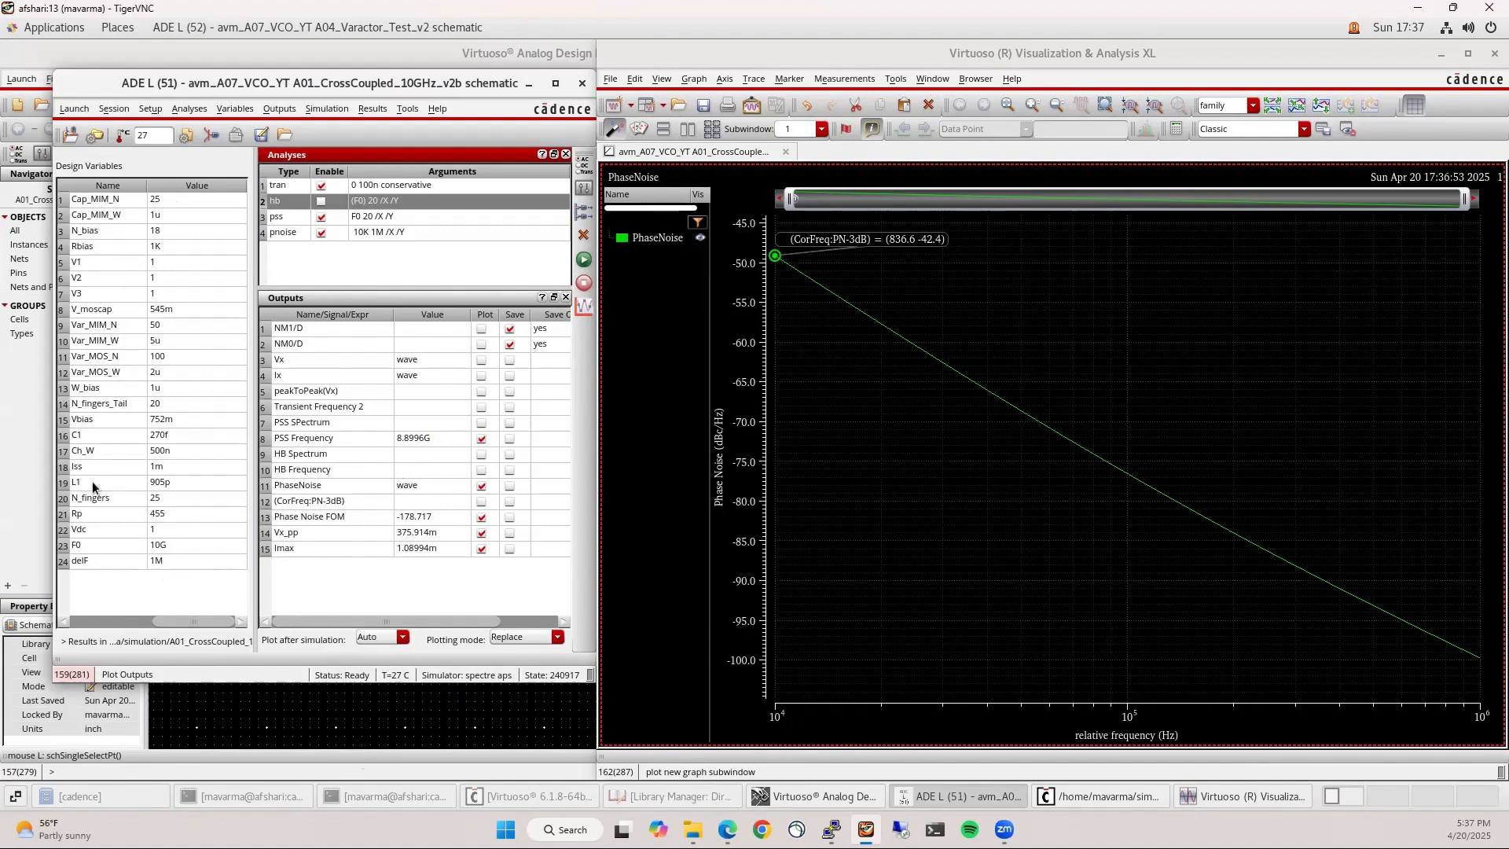
Change inductance L1 from 905p to 680p and re-simulate for 10.2725G PSS frequency
double_click(168, 484)
type("680")
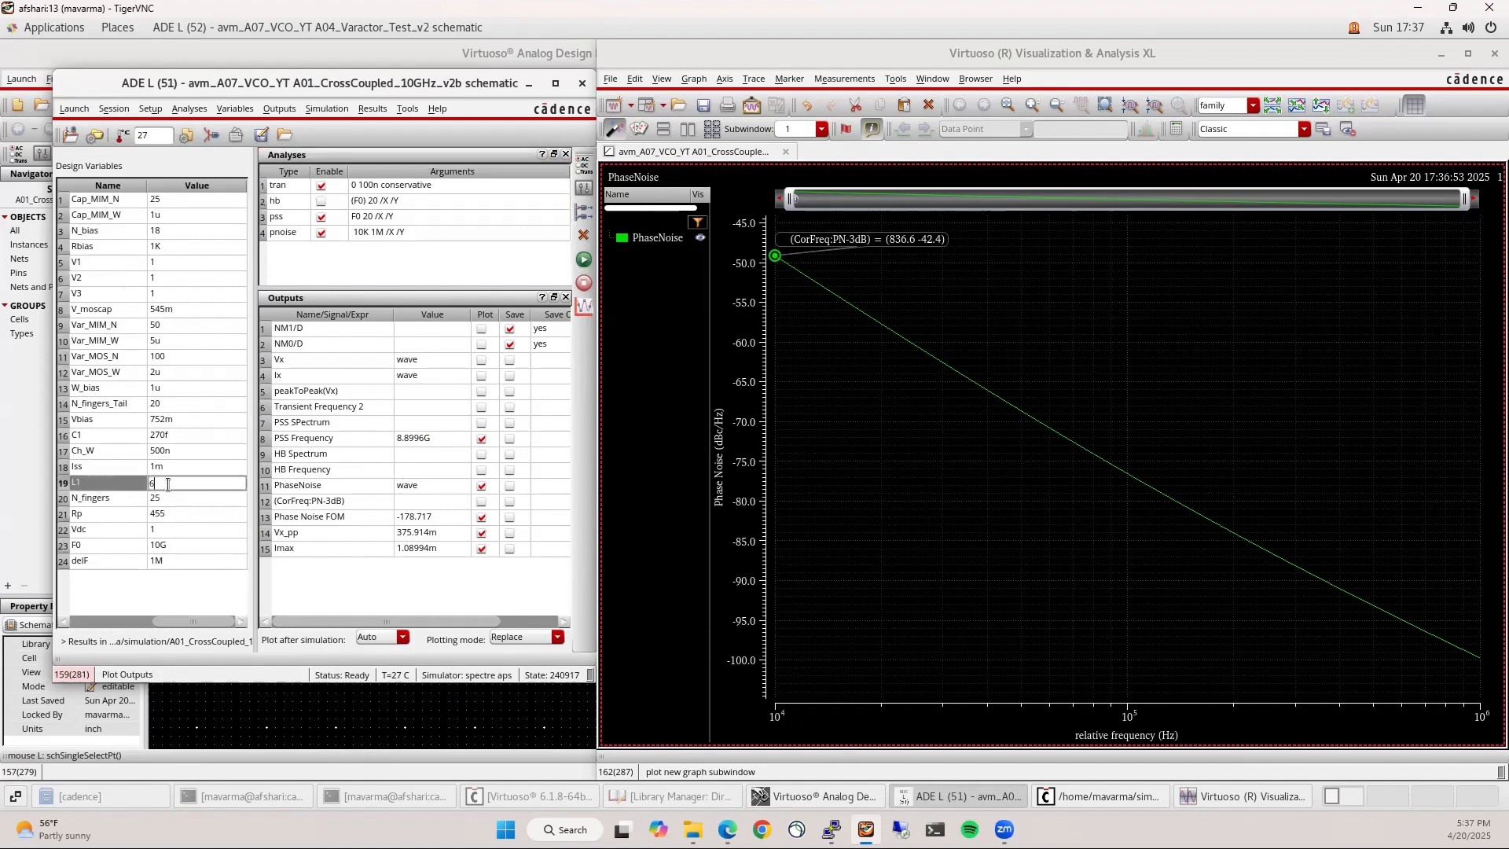
key("Return")
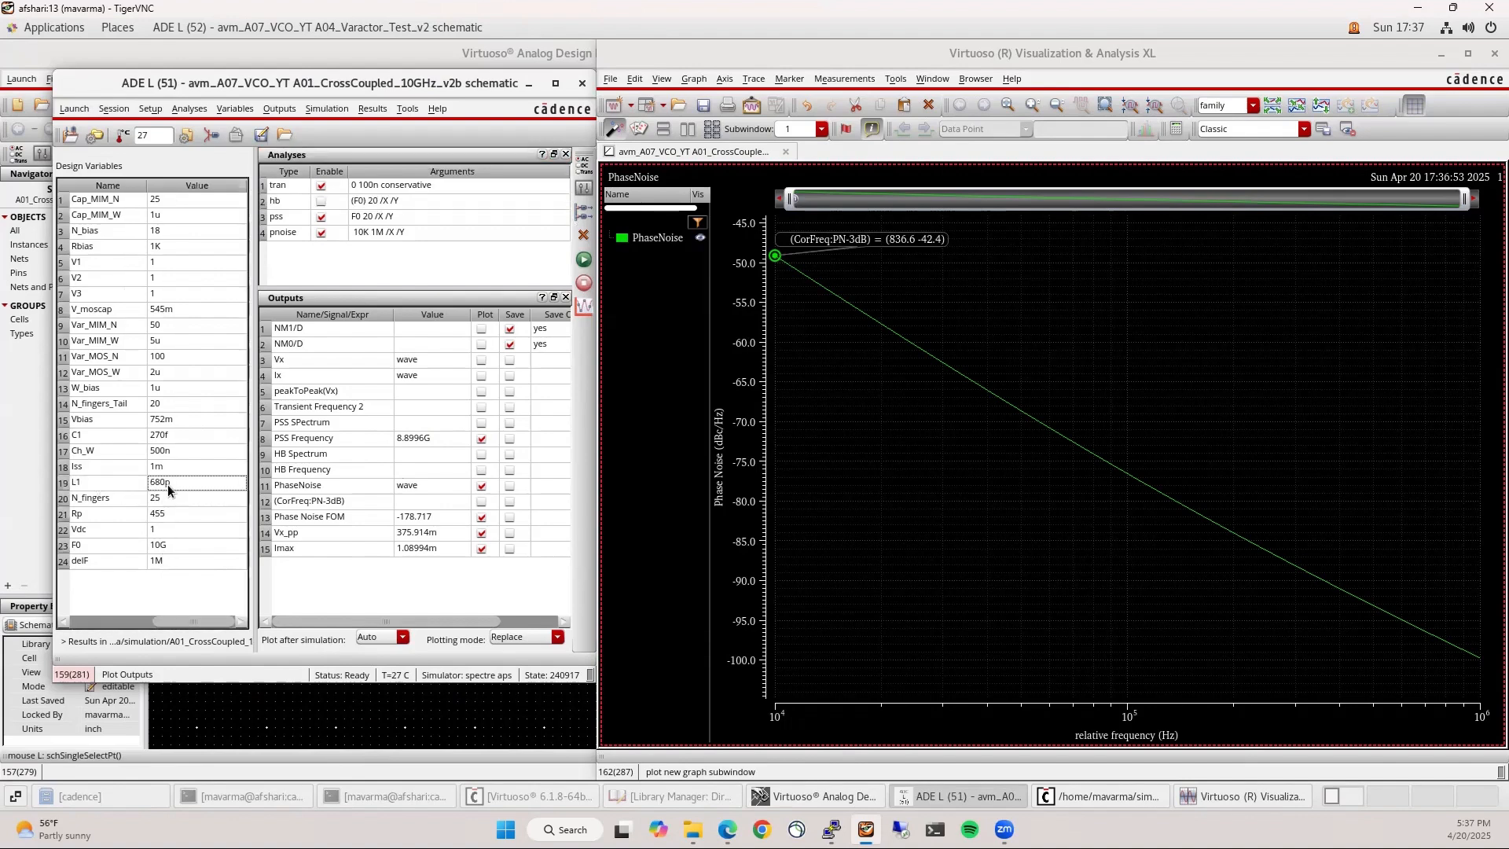
left_click(584, 258)
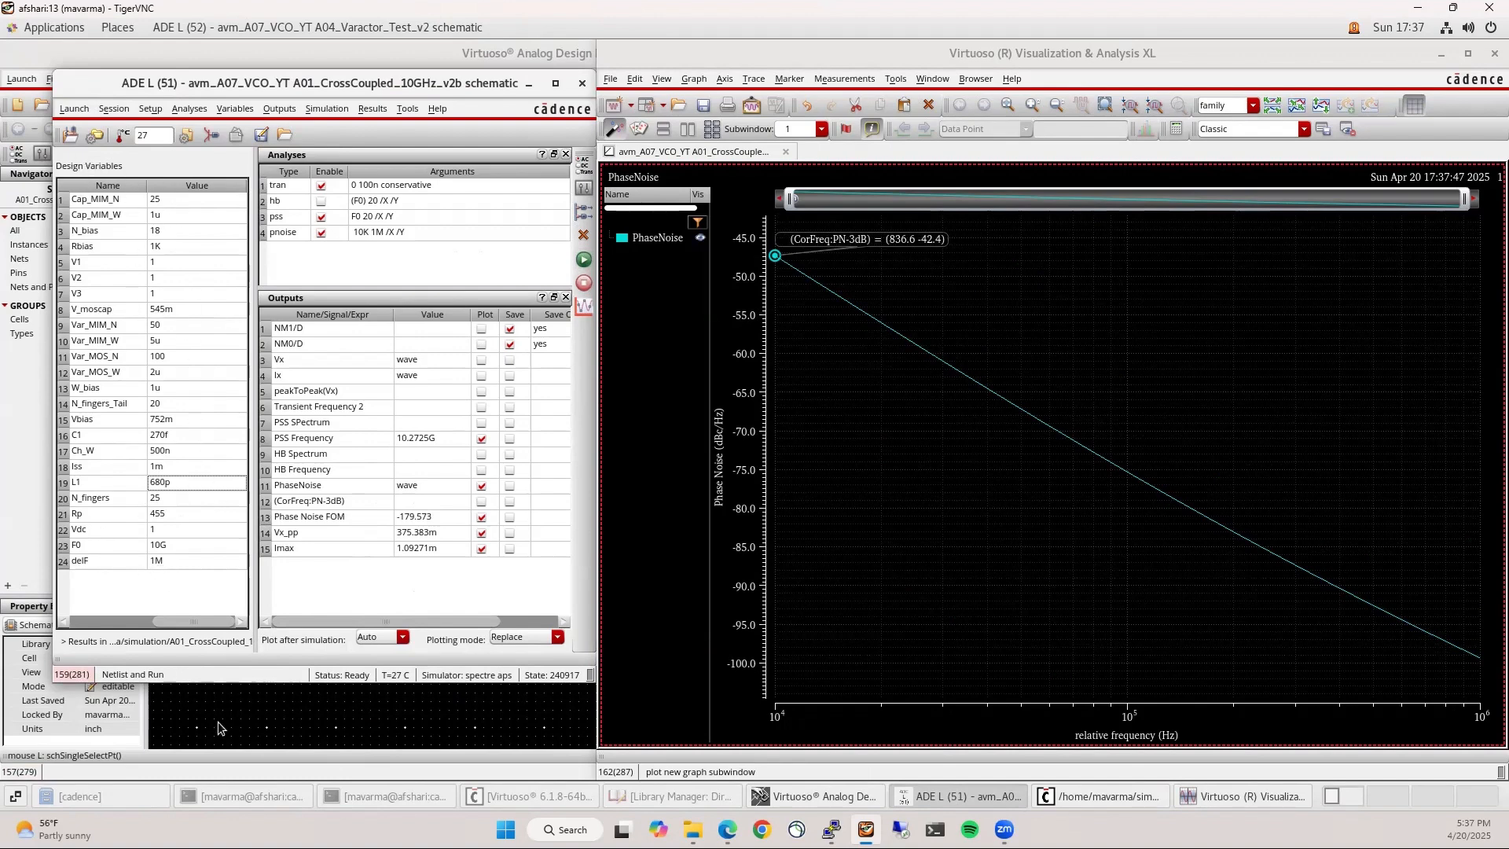
mouse_move(1354, 588)
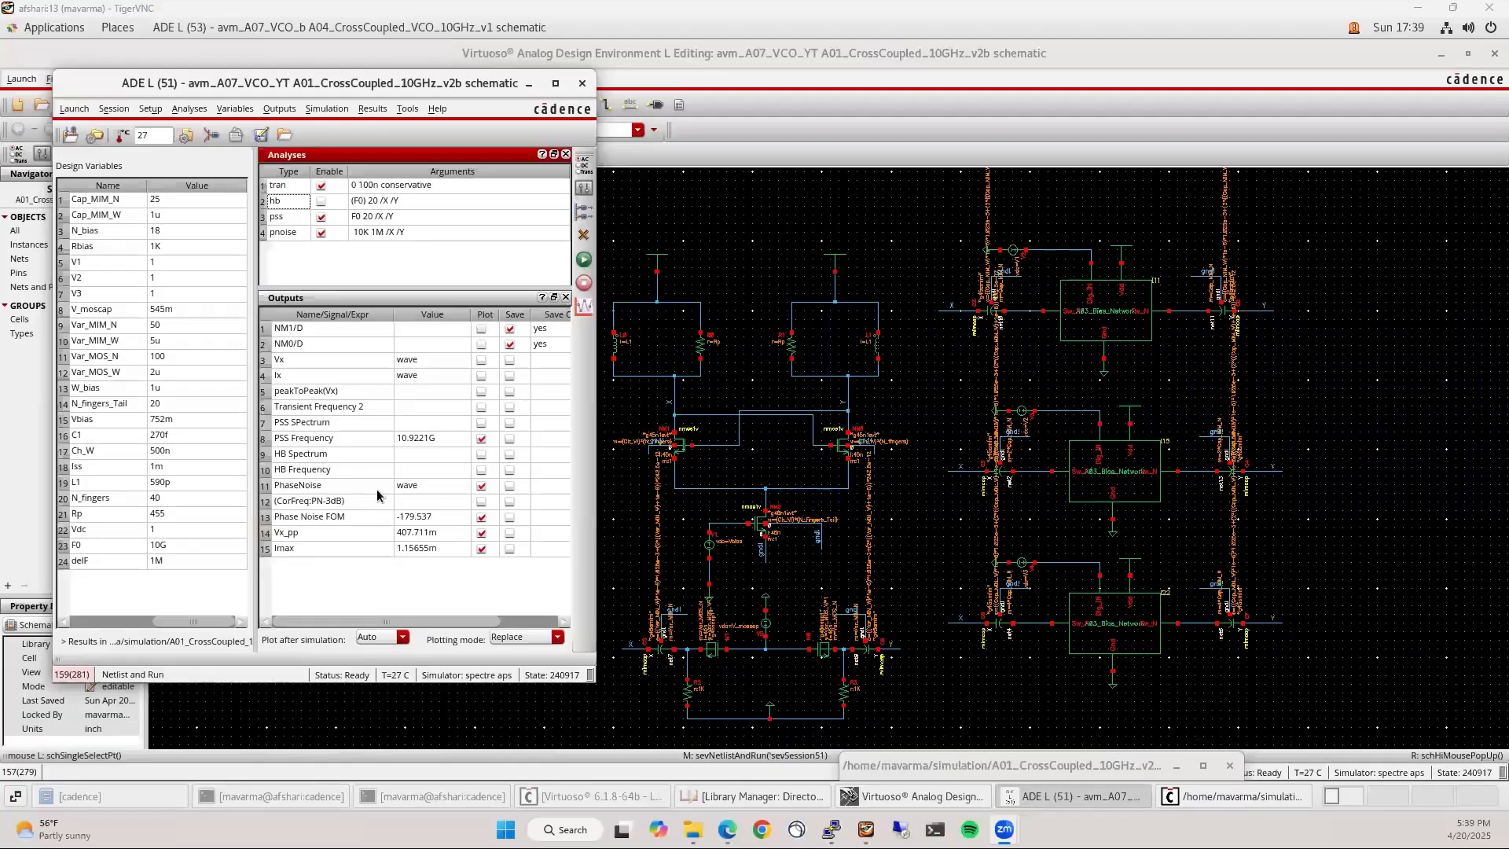
Set the V_moscap design variable to 330m and rerun the simulation
left_click(357, 601)
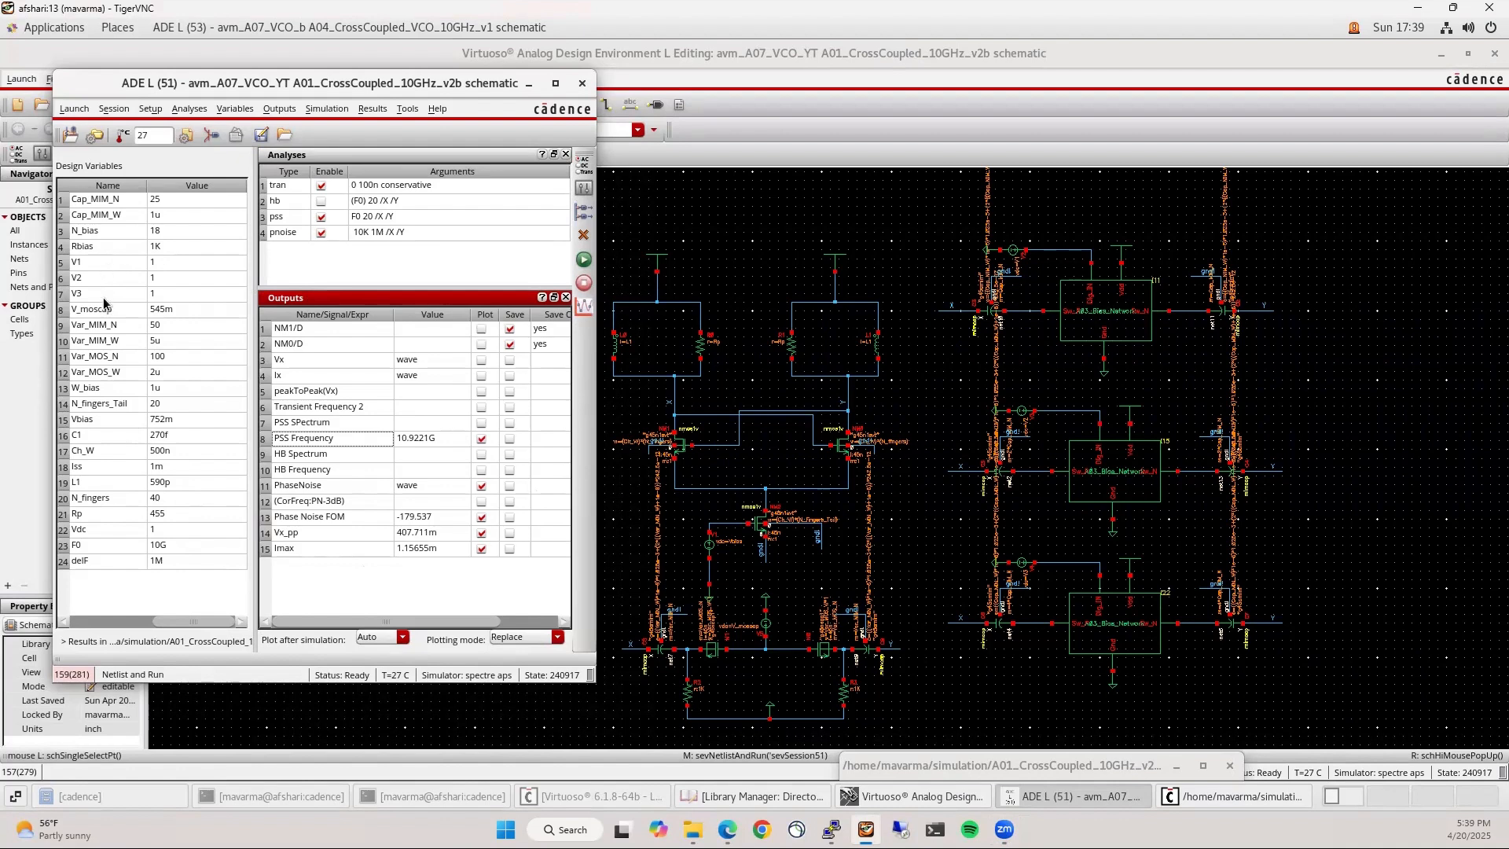
double_click(186, 308)
type("330m")
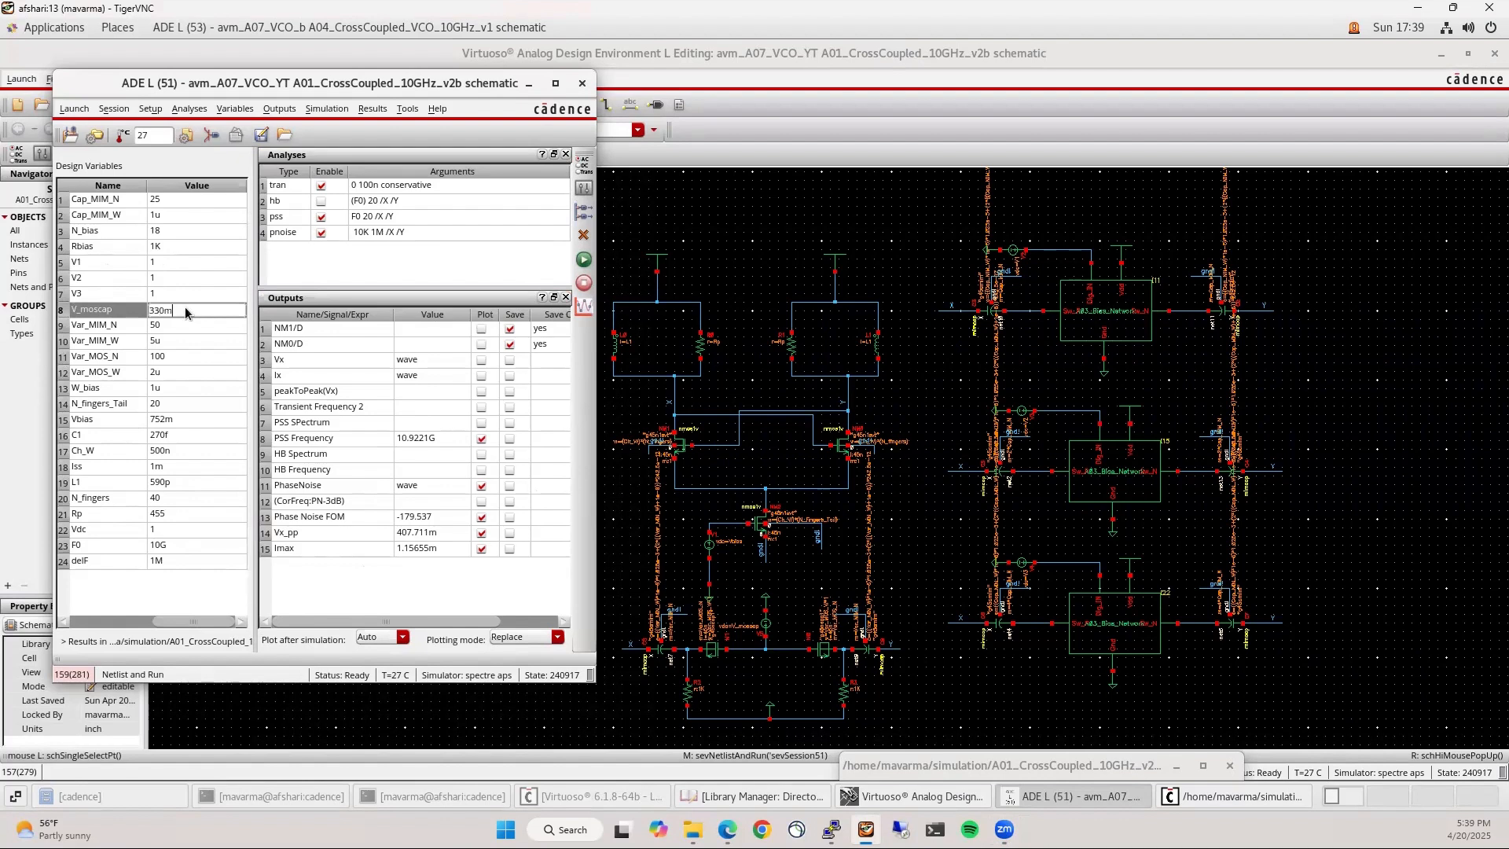
key("Return")
left_click(584, 259)
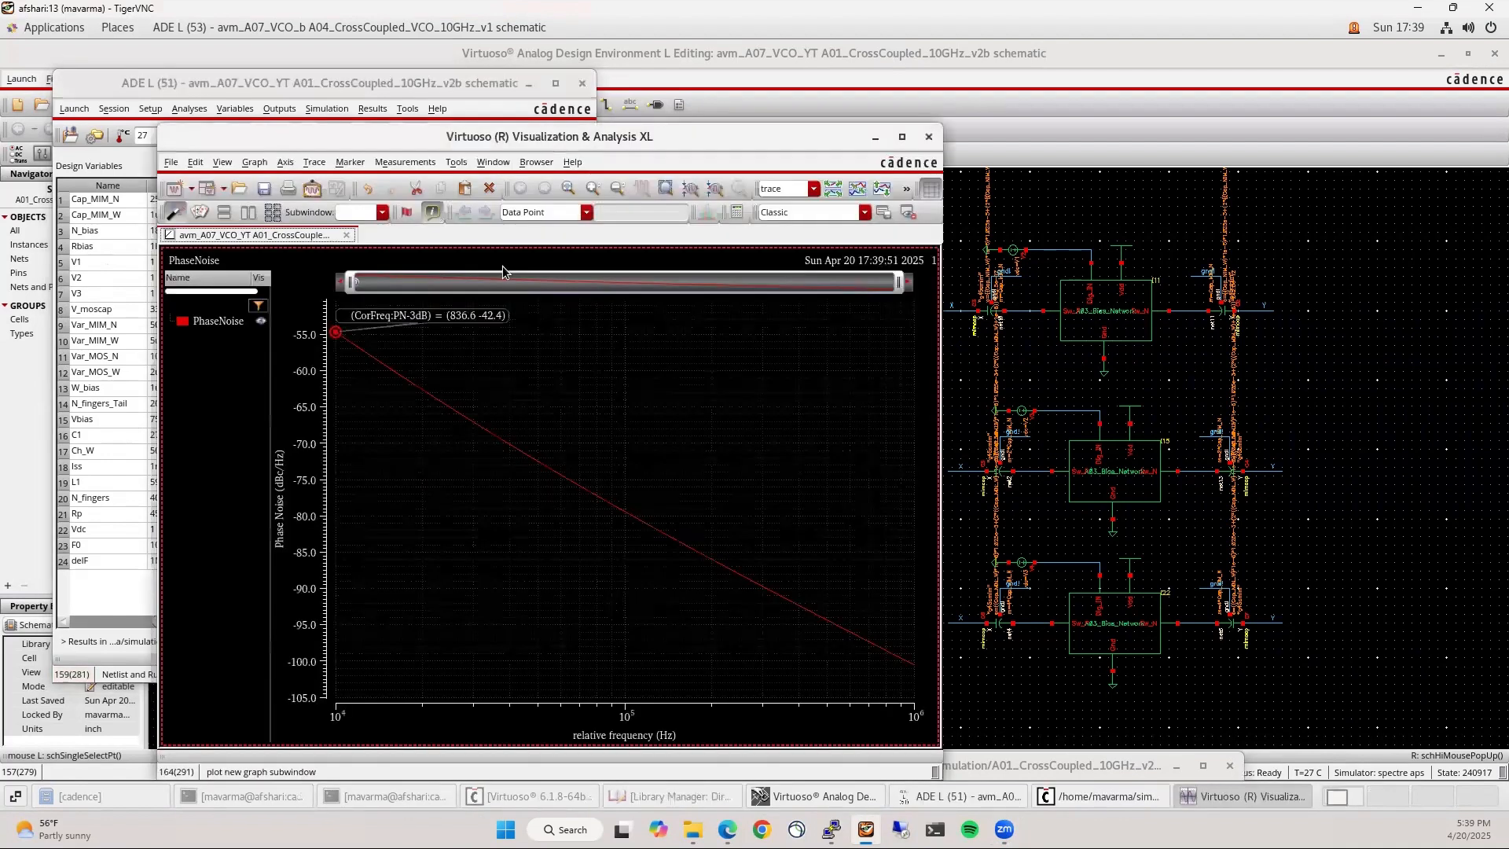
Drag the phase-noise plot window to the upper right, revealing PSS Frequency 11.1739G
left_click_drag(642, 140, 1112, 69)
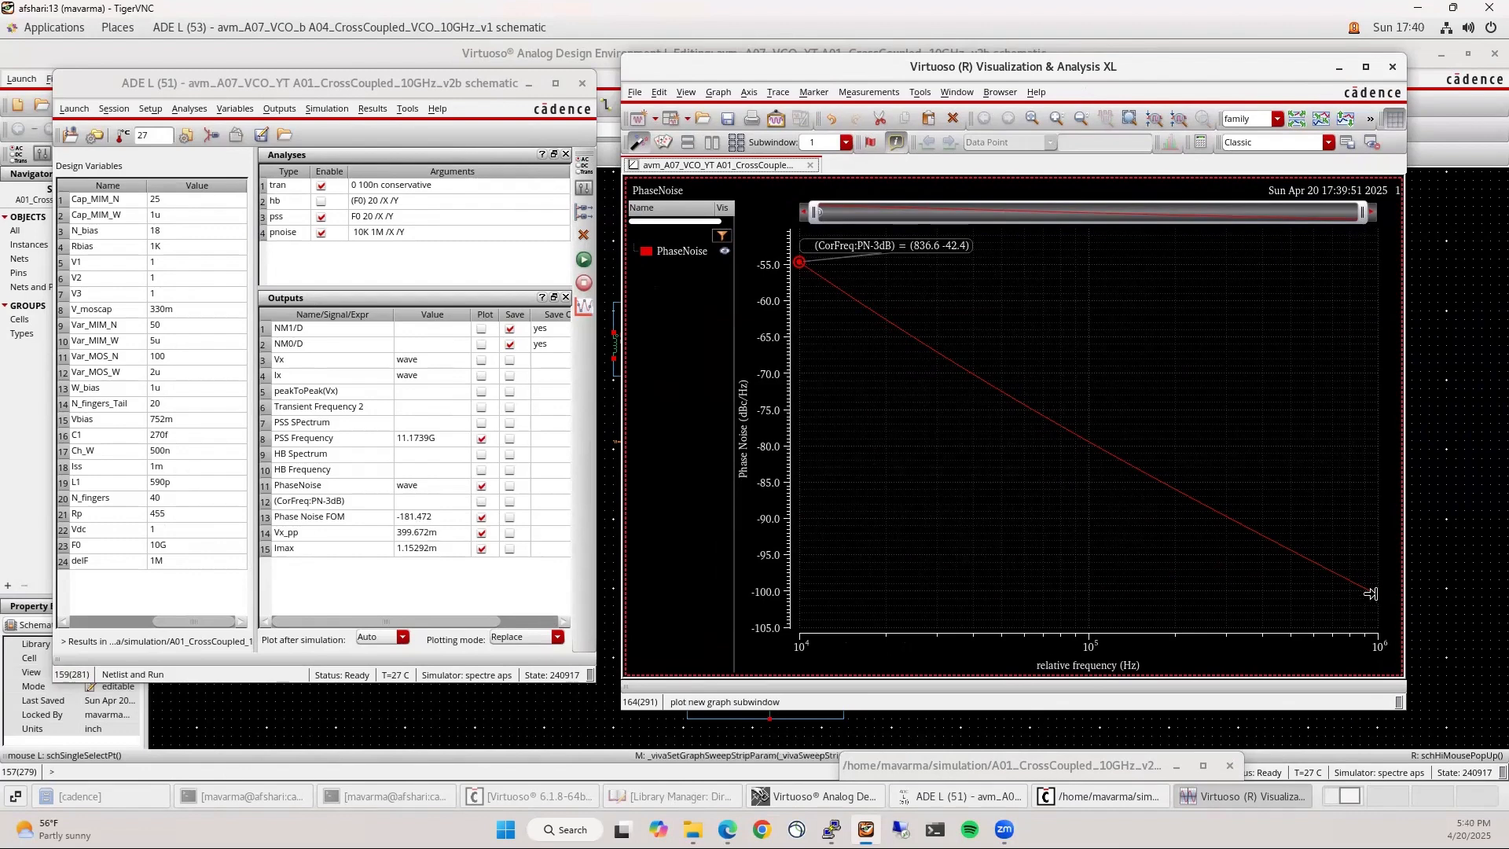
mouse_move(1370, 592)
Set V1, V2, V3 to 0 and V_moscap to 800m, then re-simulate for 8.93701G
double_click(179, 262)
type("0")
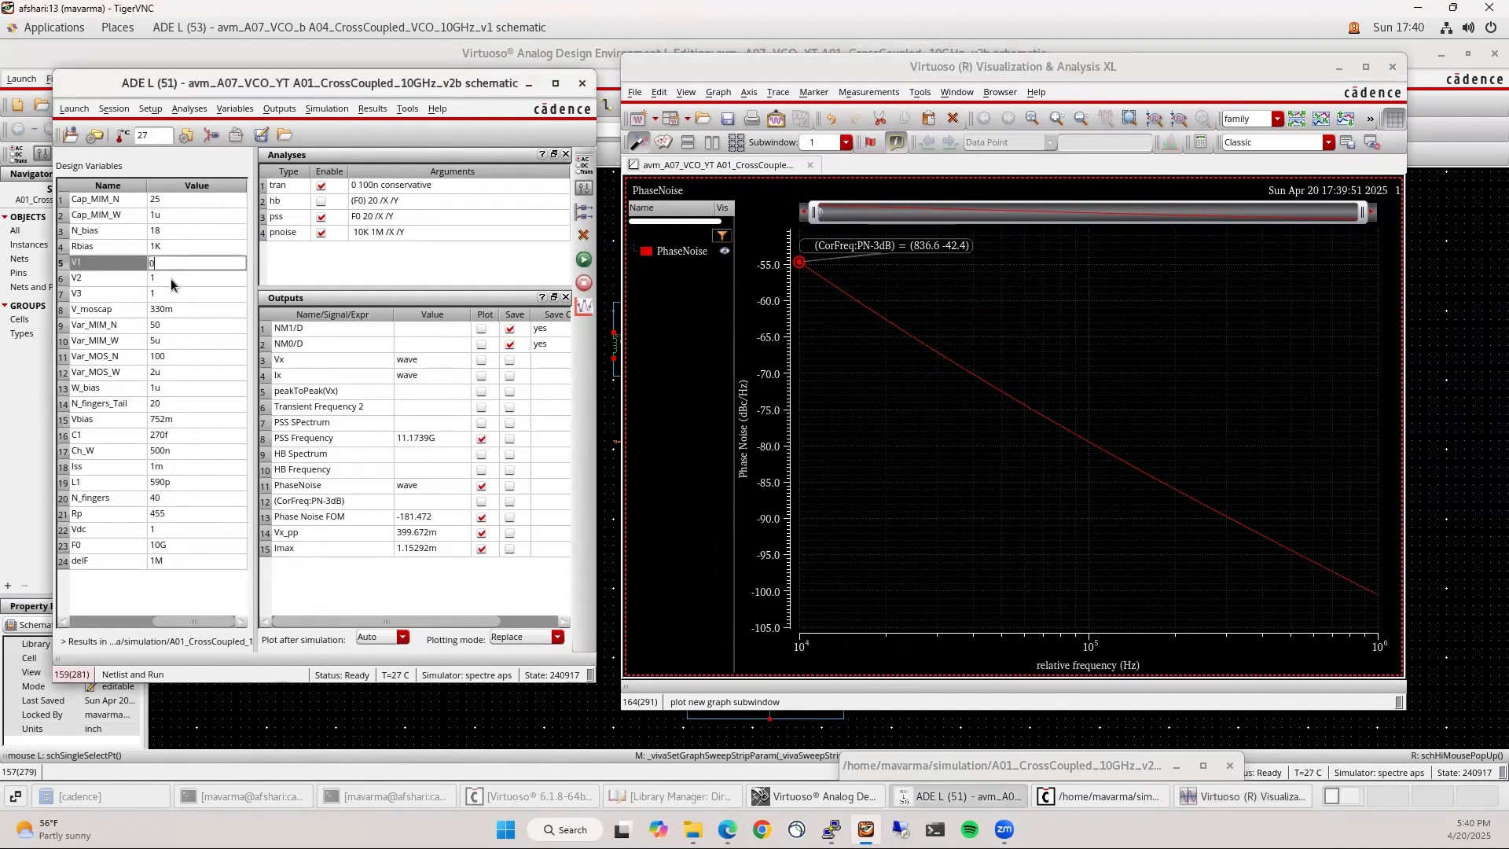
double_click(171, 278)
type("0")
double_click(168, 294)
type("0")
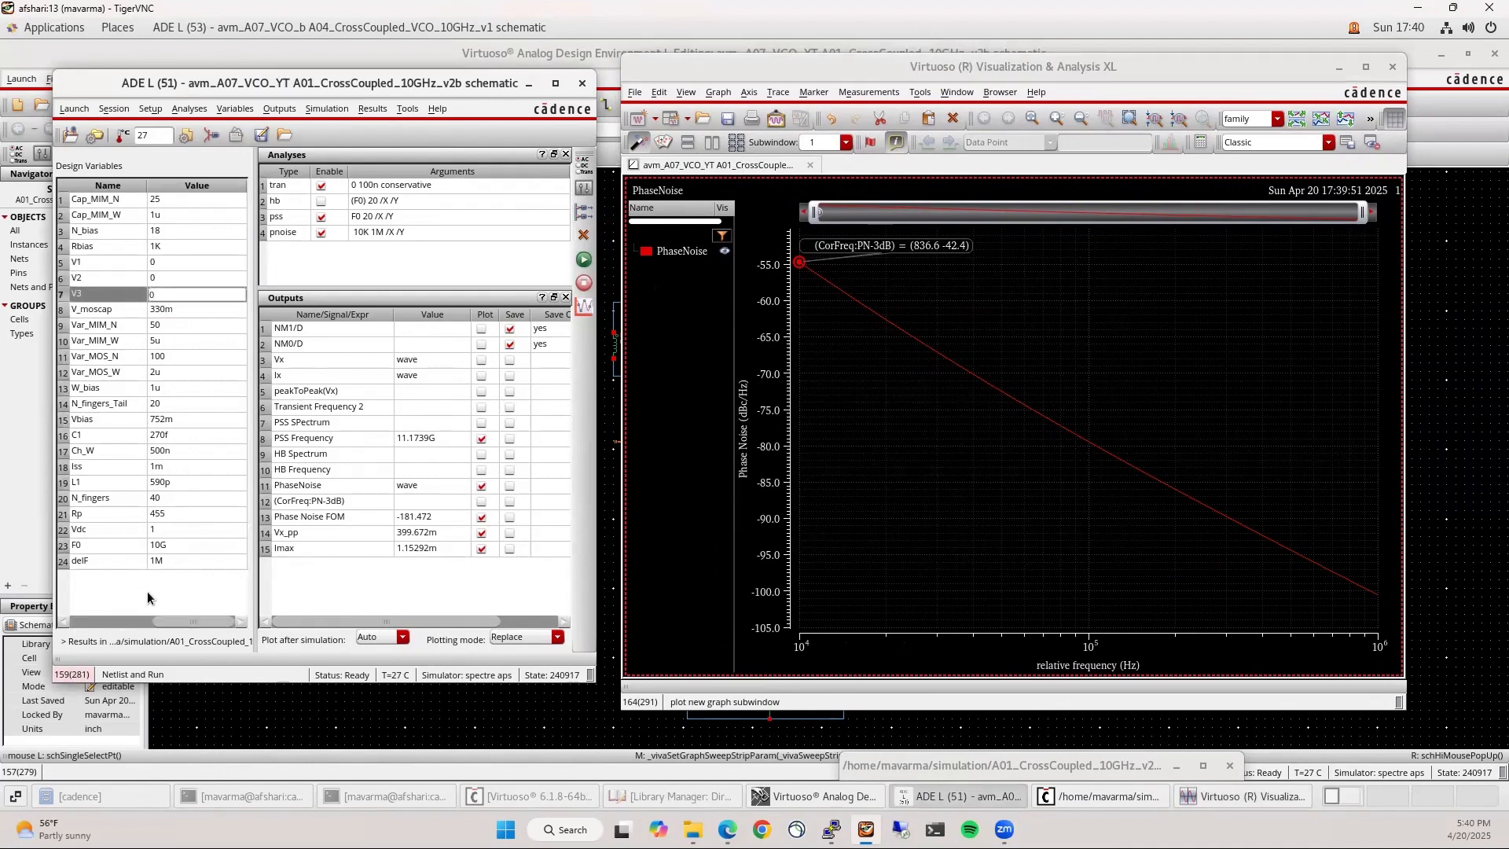
double_click(183, 305)
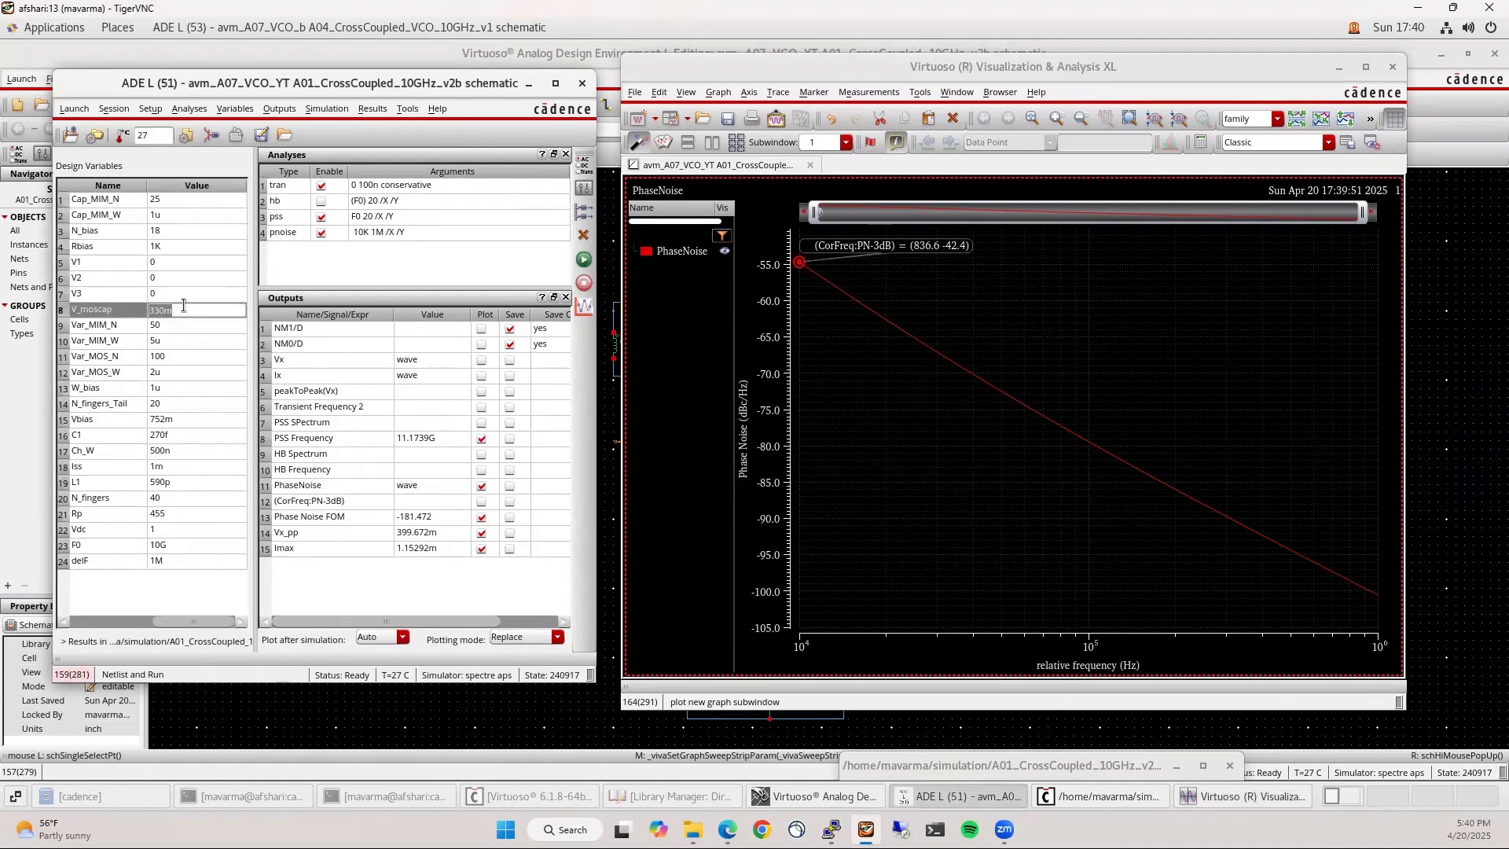
type("800m")
left_click(217, 585)
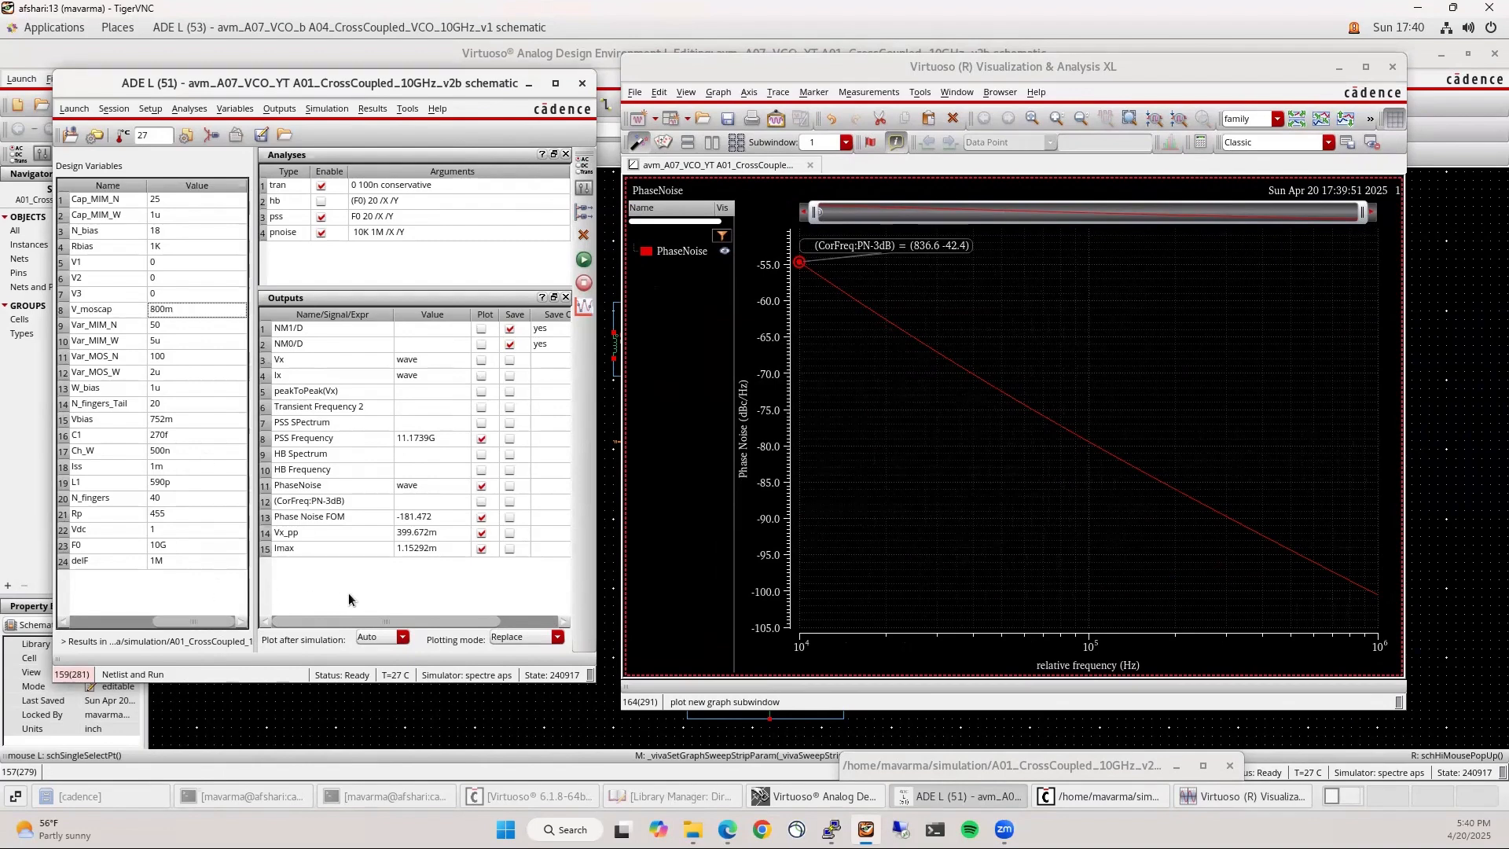
left_click(583, 260)
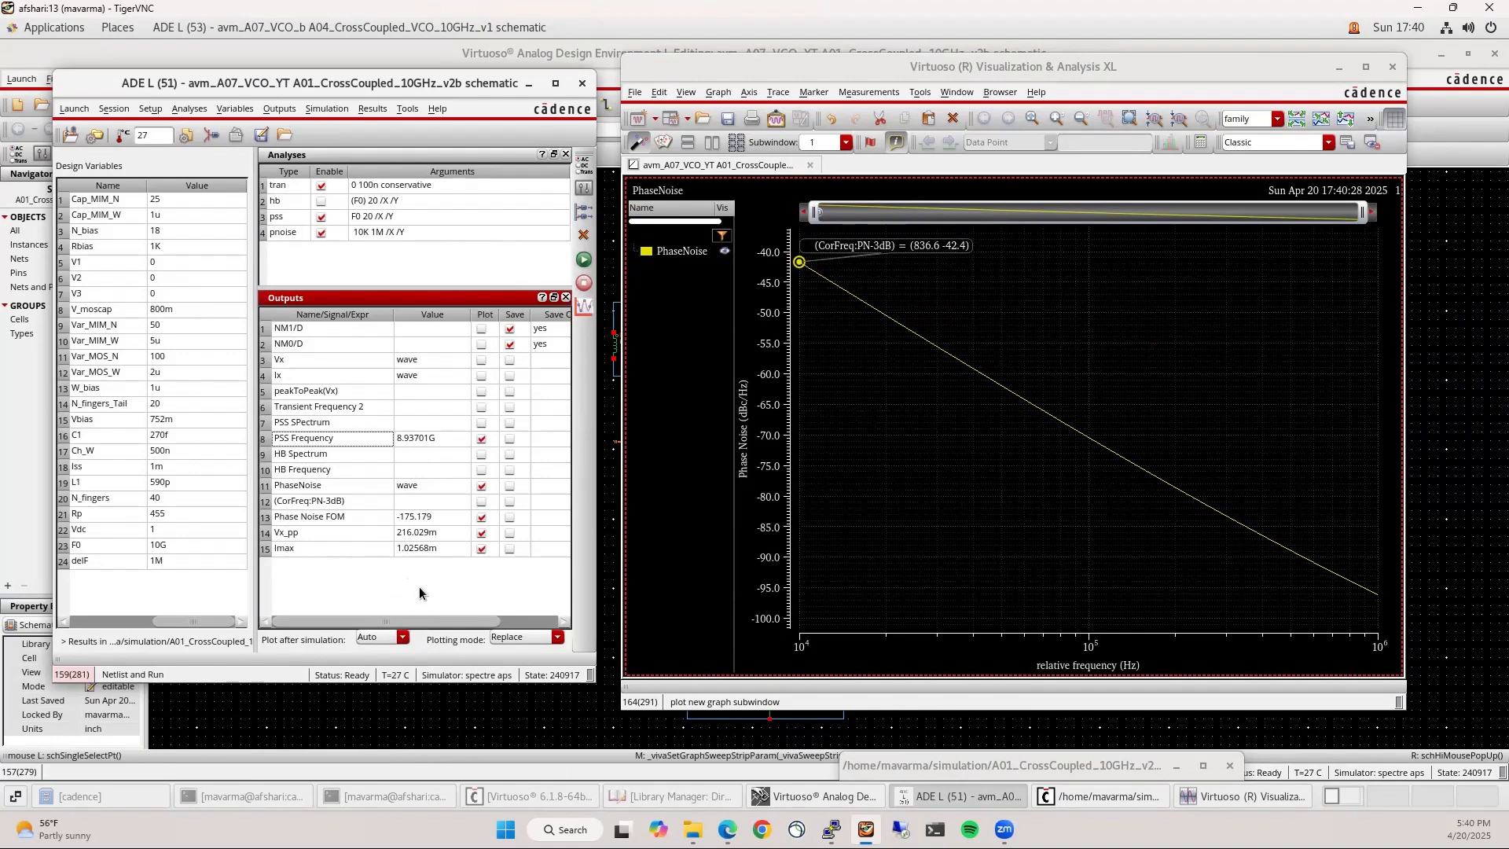
Save the ADE L state to cellview as 240420 and close the phase-noise plot
left_click(1030, 63)
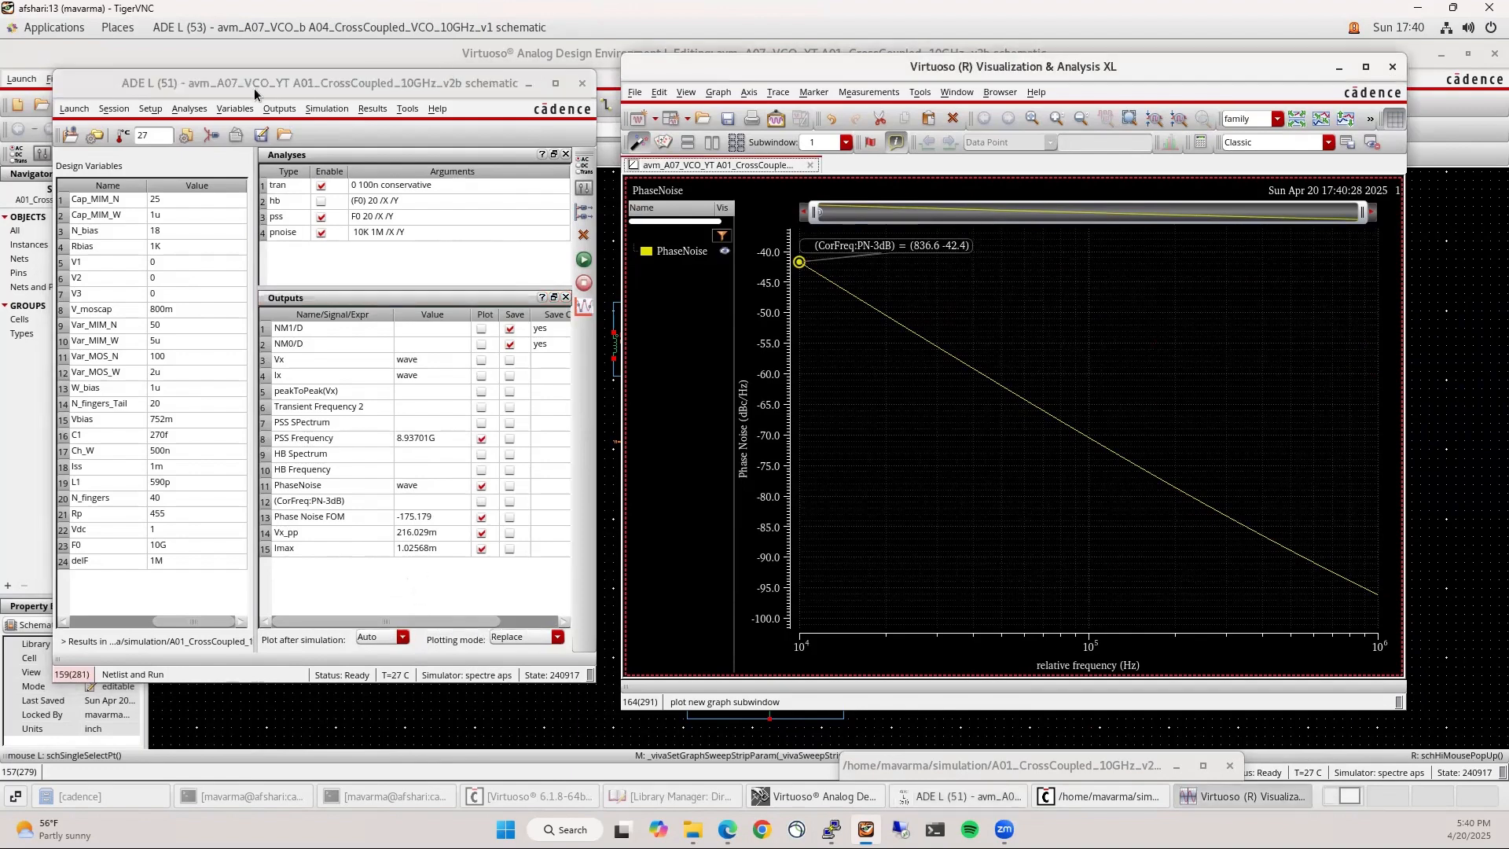
left_click(327, 75)
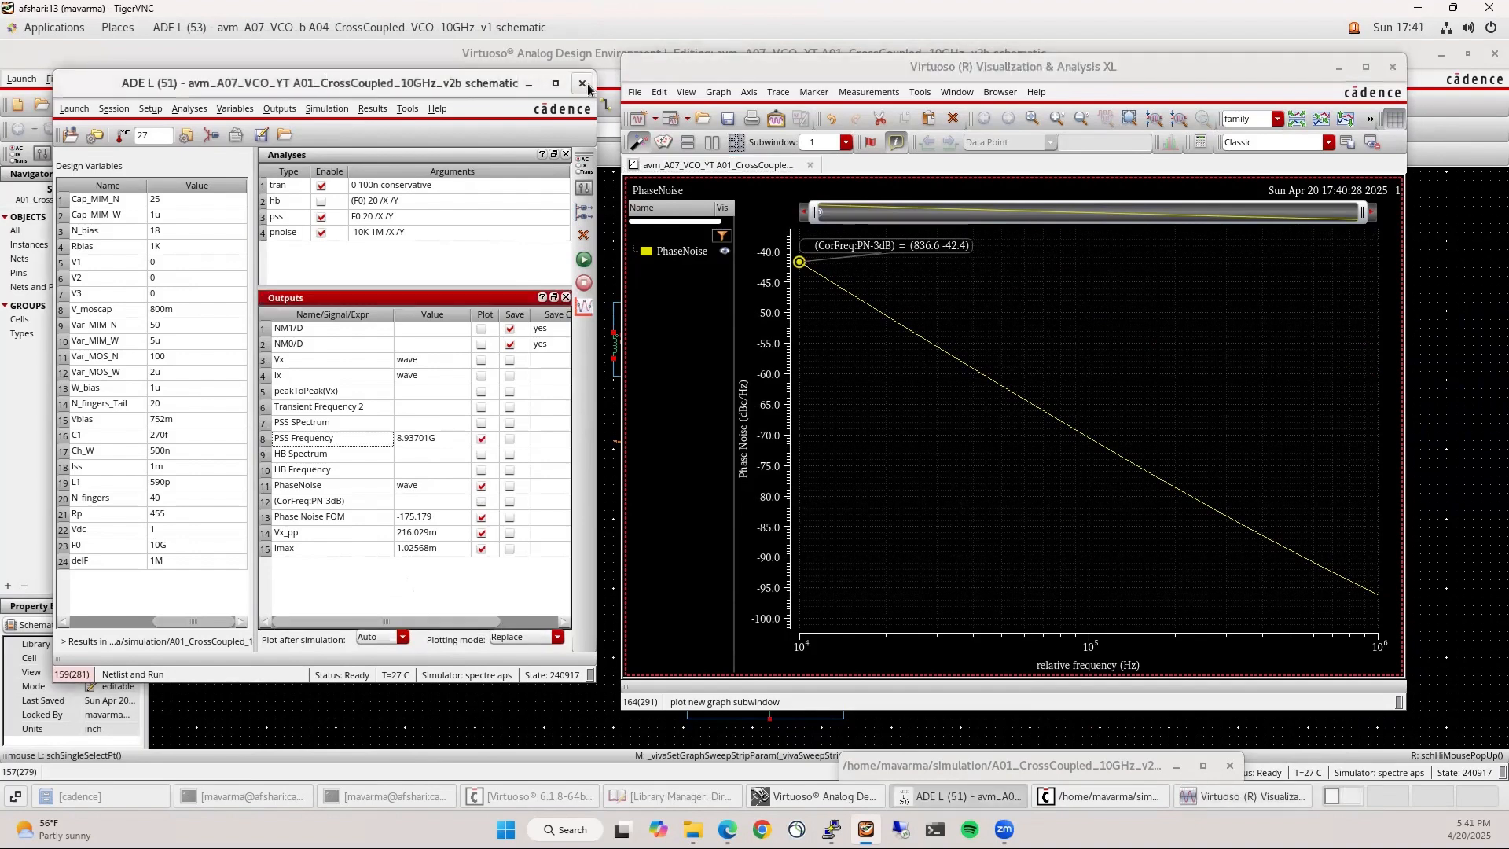
left_click(114, 109)
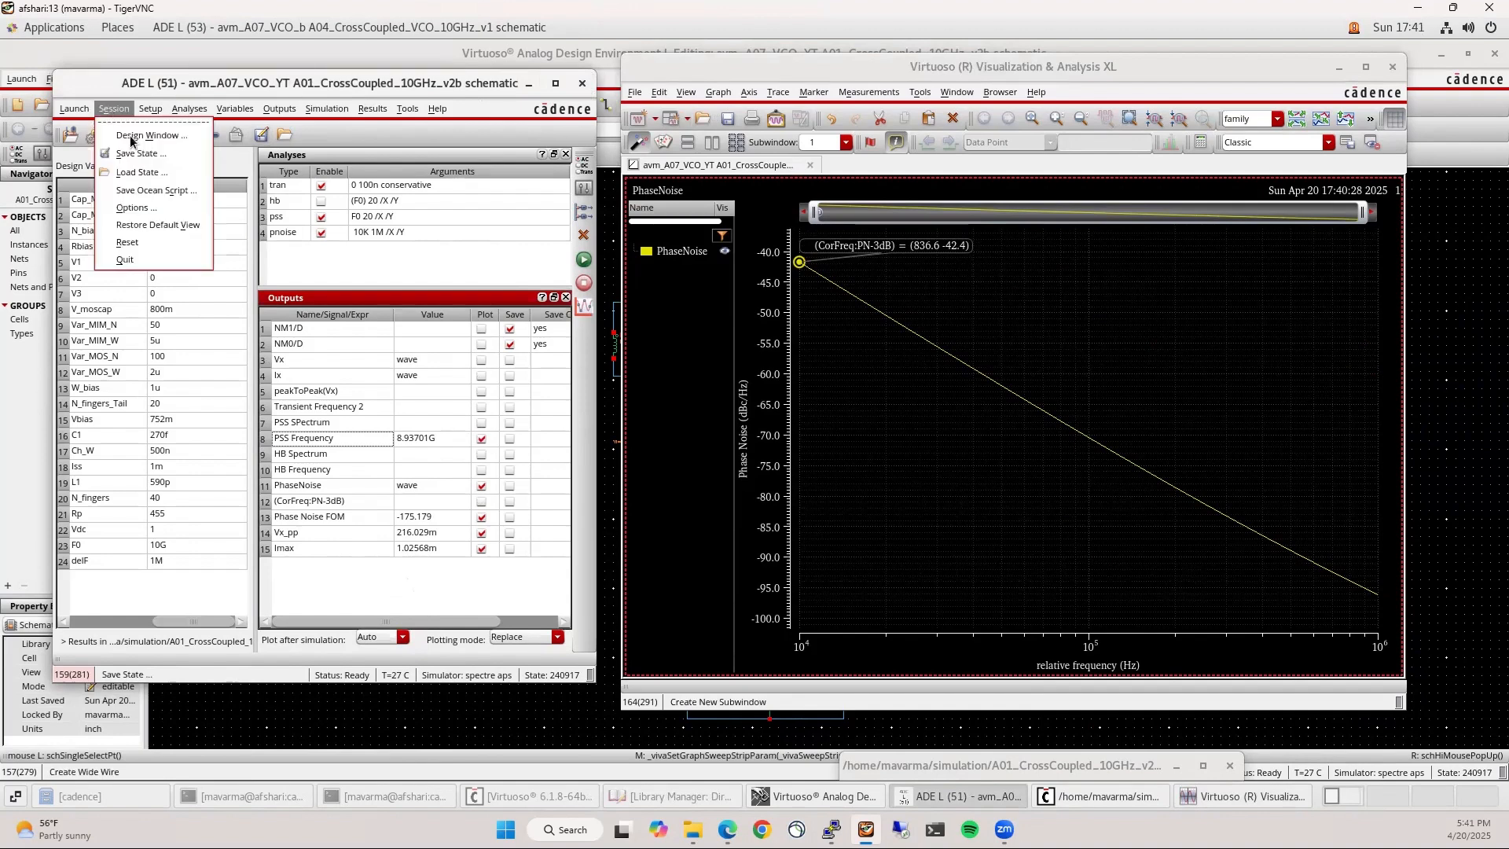
left_click(137, 157)
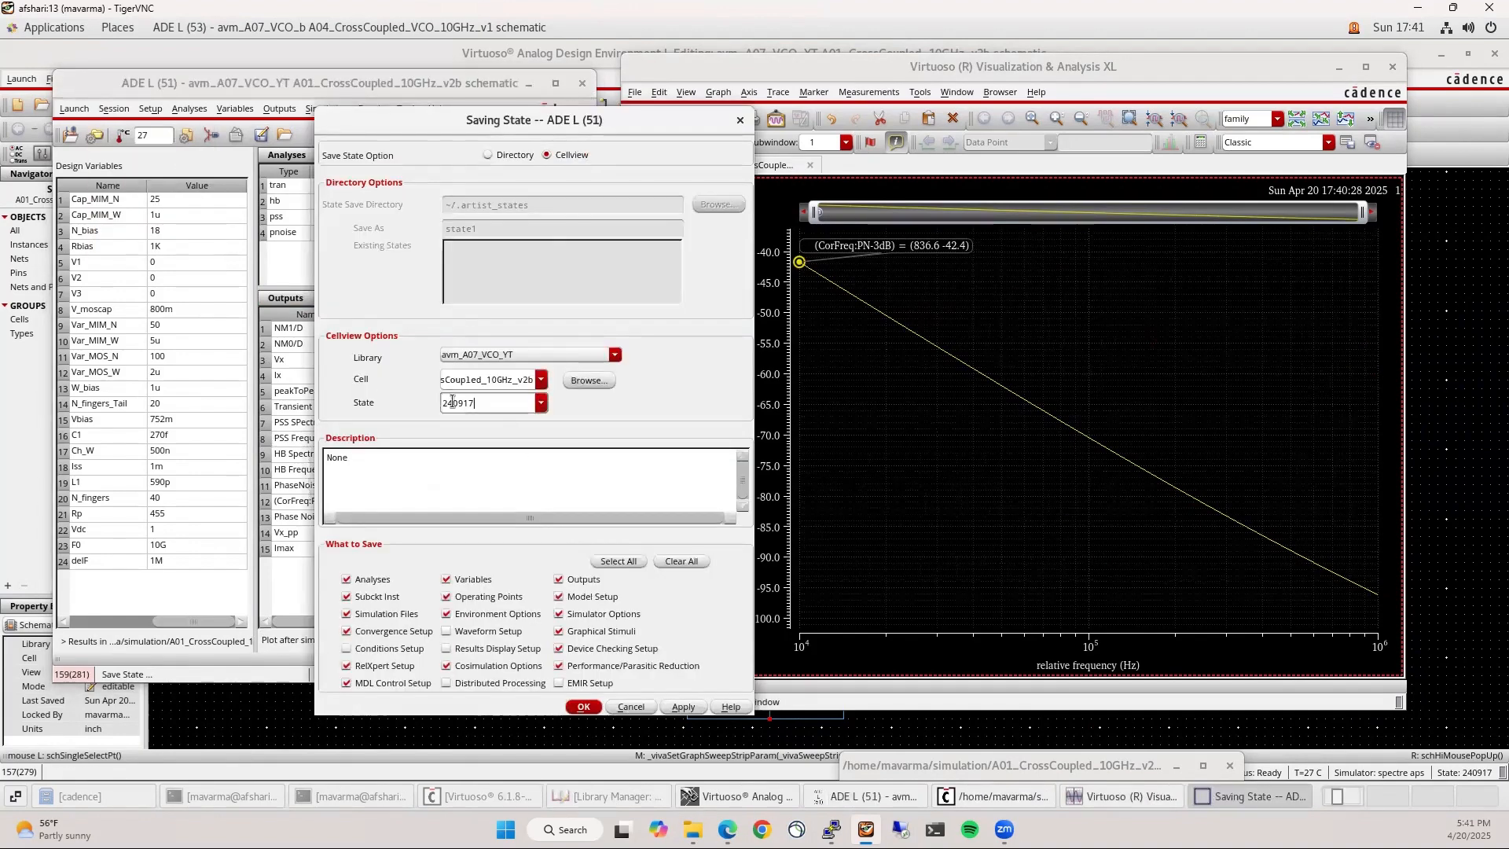
type("240420")
left_click(577, 707)
left_click(1393, 67)
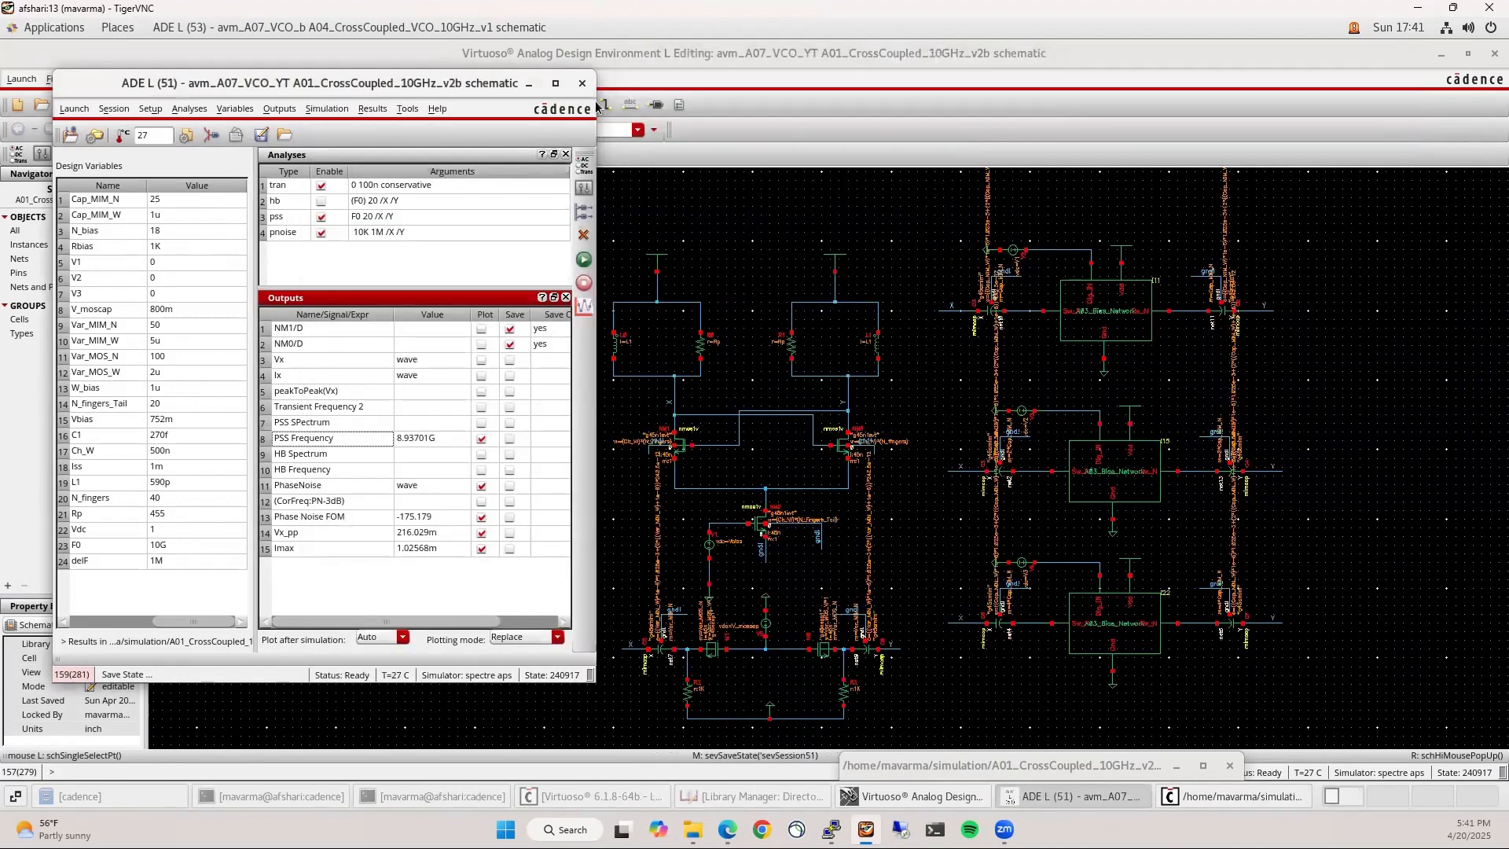
Close ADE L, nudge the ground under the bias source up, and box-select both LC tanks
left_click(582, 82)
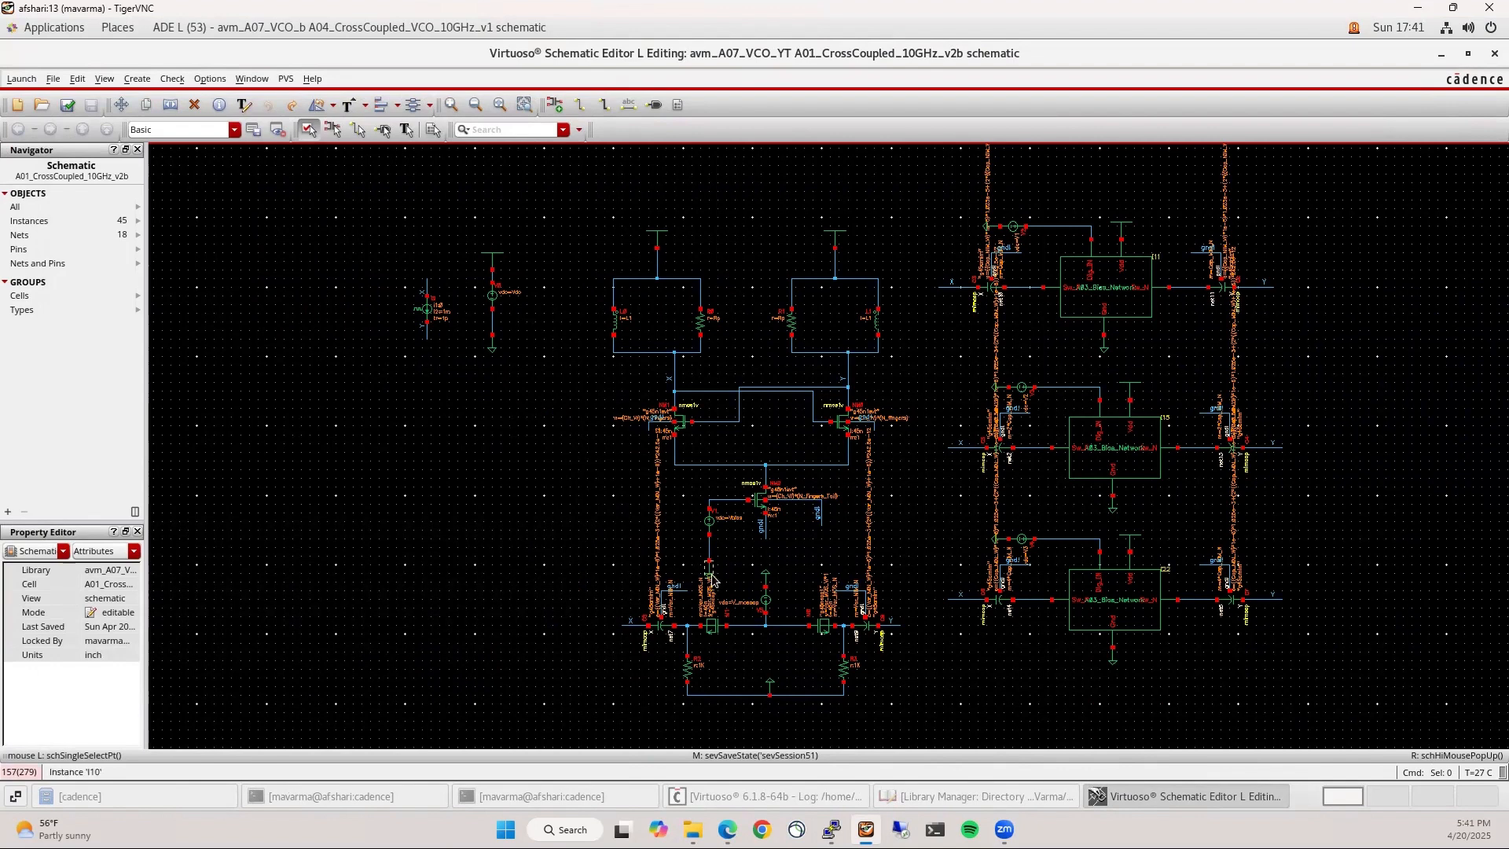
left_click_drag(711, 574, 712, 556)
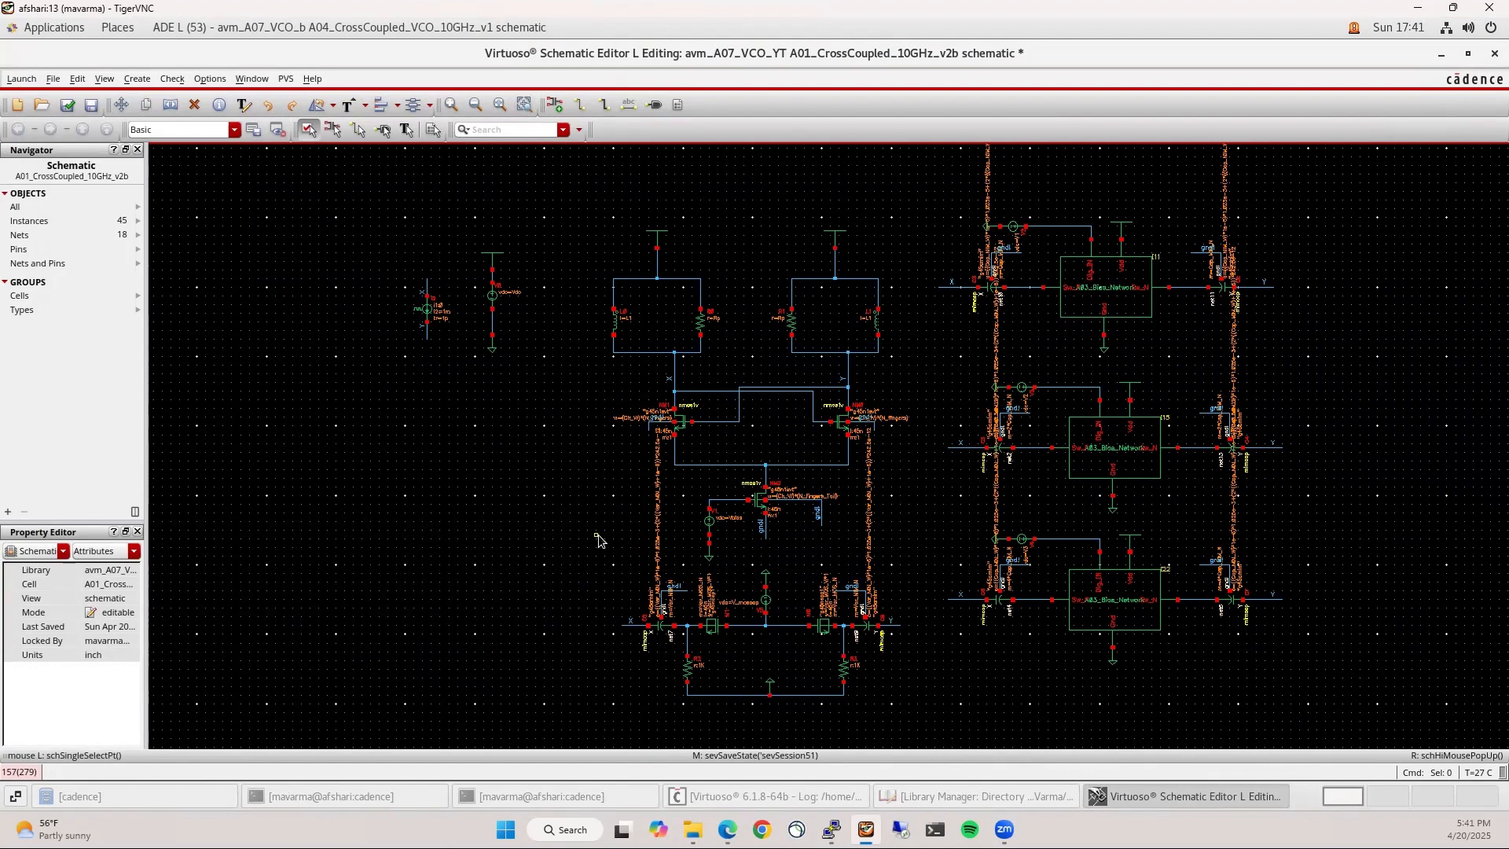
left_click_drag(603, 373, 747, 268)
left_click_drag(569, 266, 925, 366)
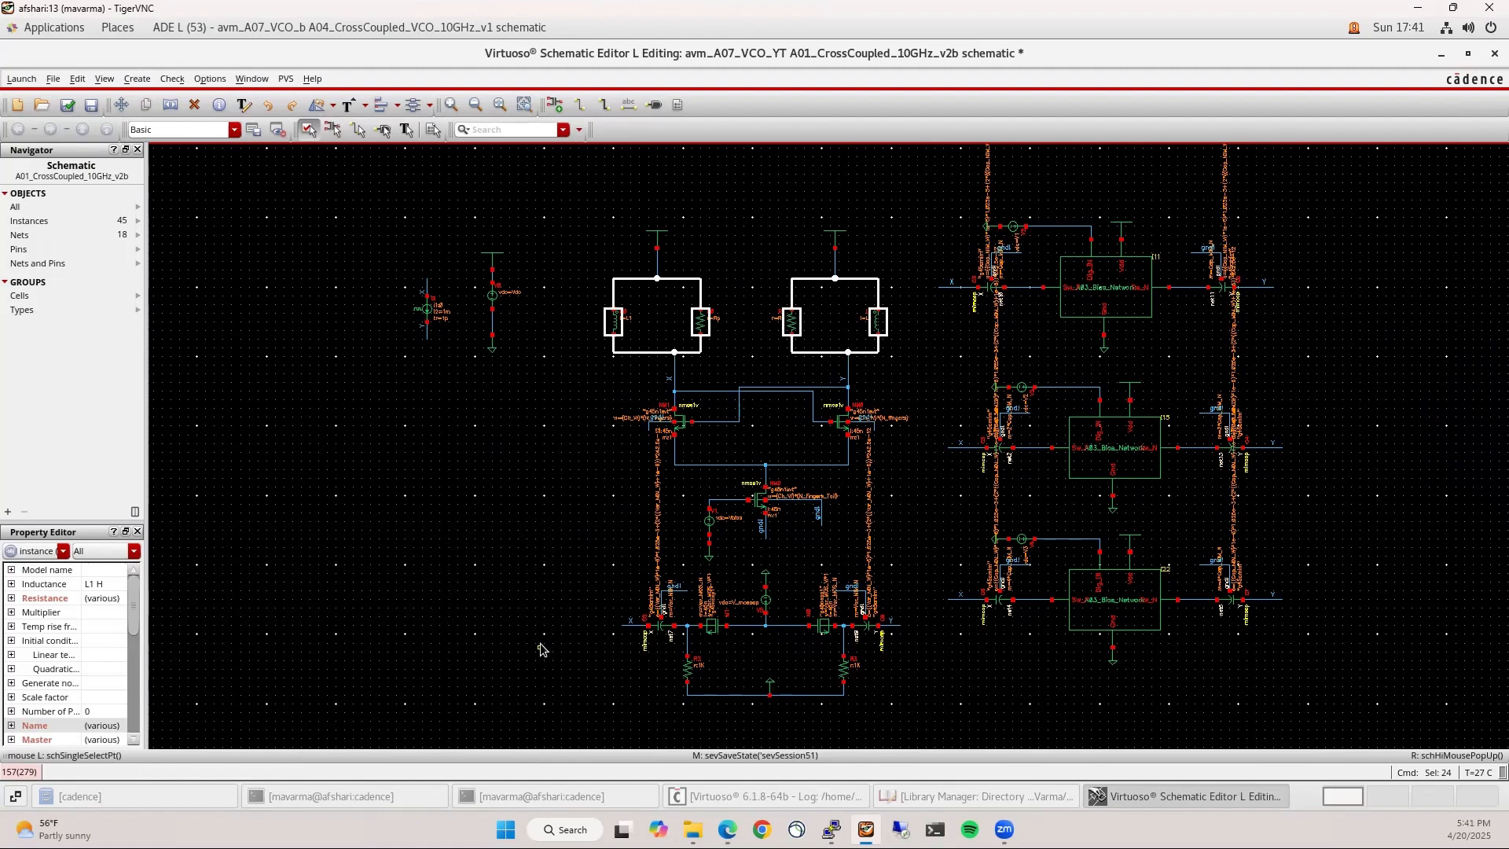
left_click(562, 635)
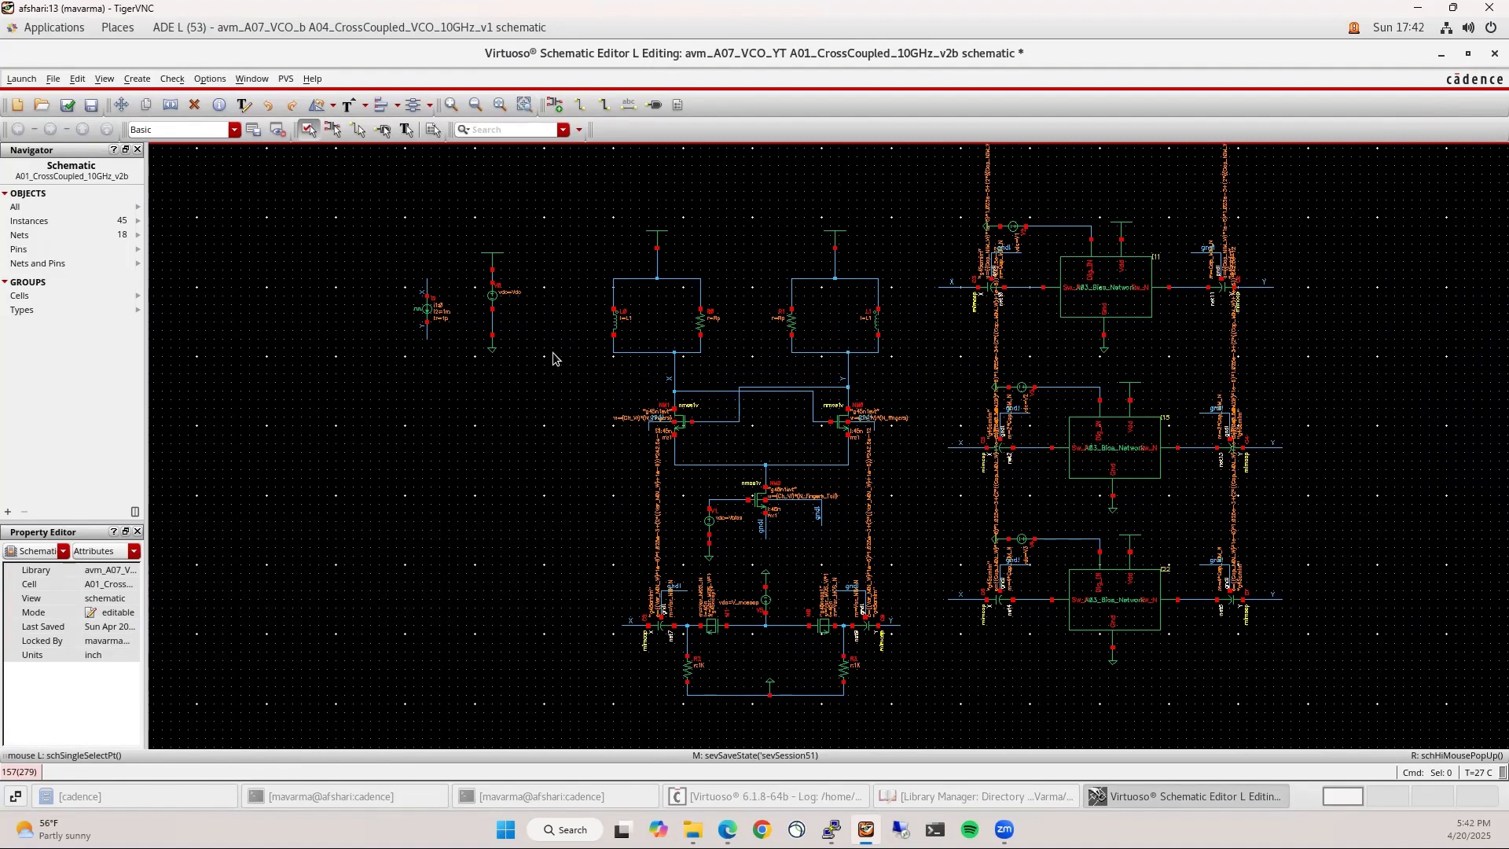
left_click_drag(583, 370, 936, 267)
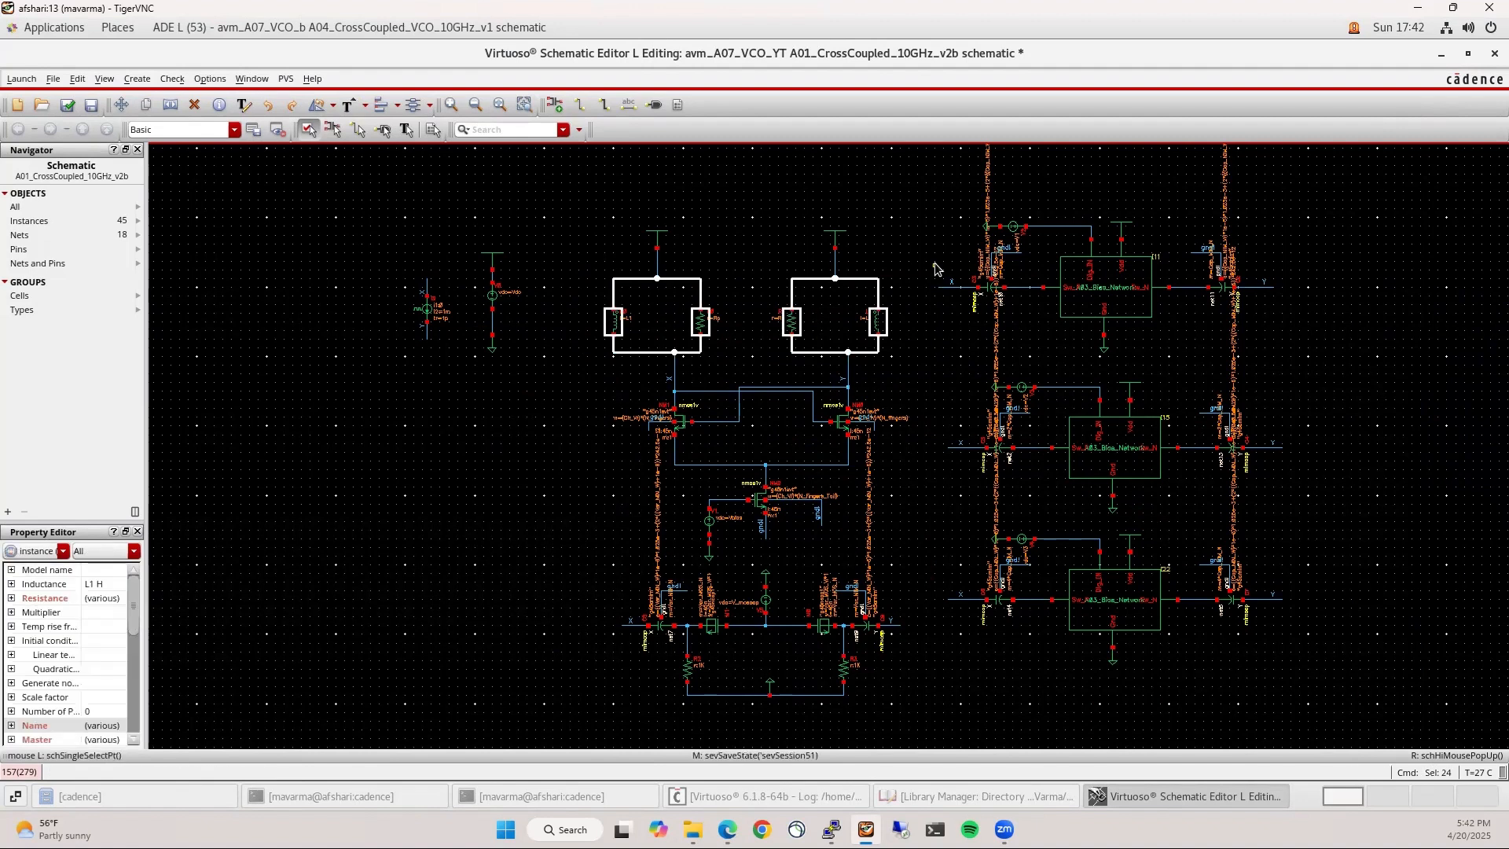
left_click(724, 331)
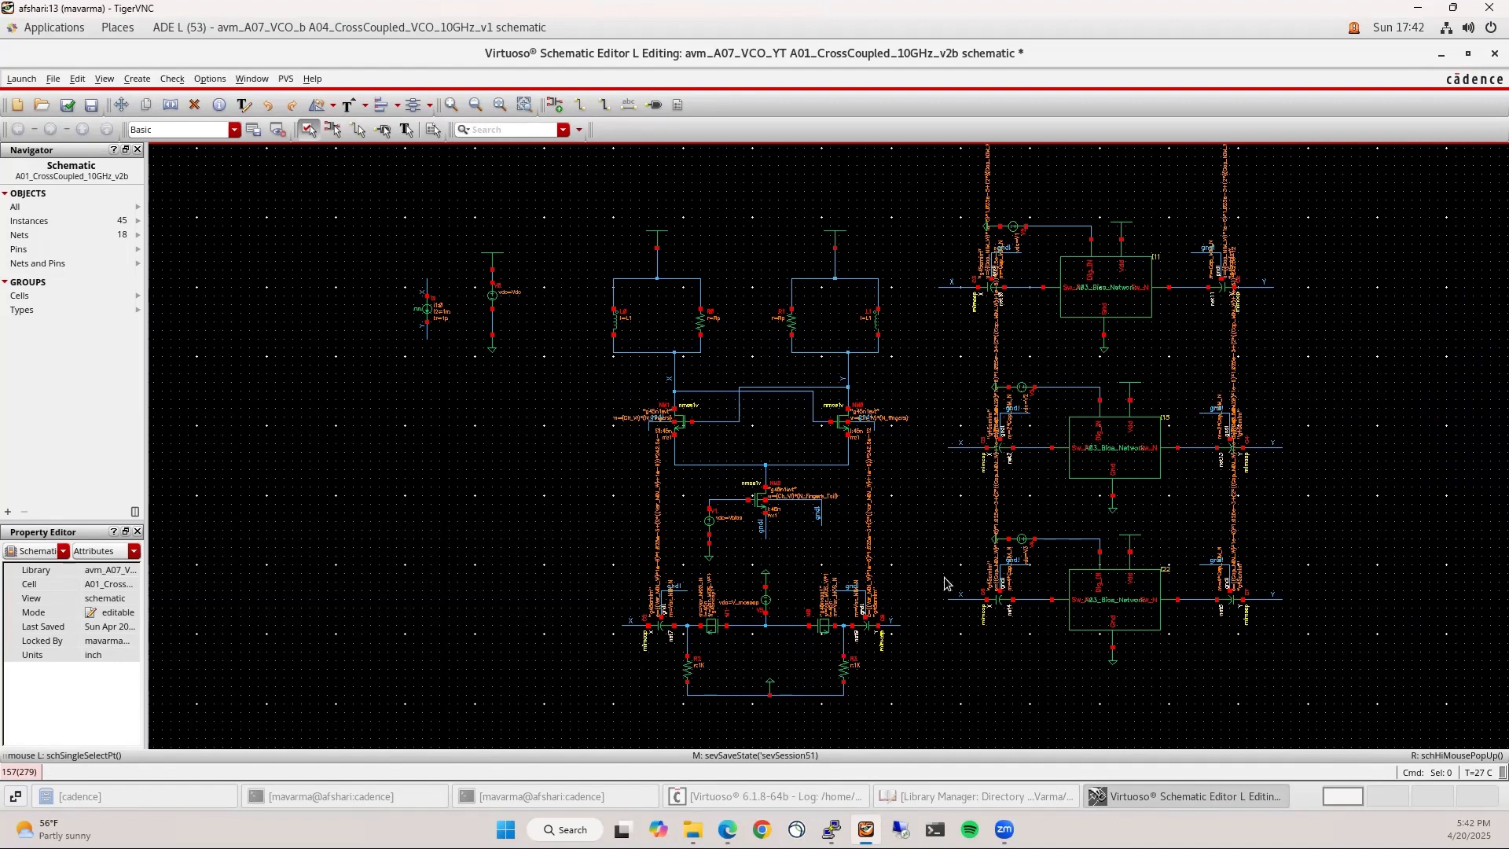
left_click_drag(917, 175, 1378, 713)
left_click(546, 462)
left_click_drag(587, 187, 922, 724)
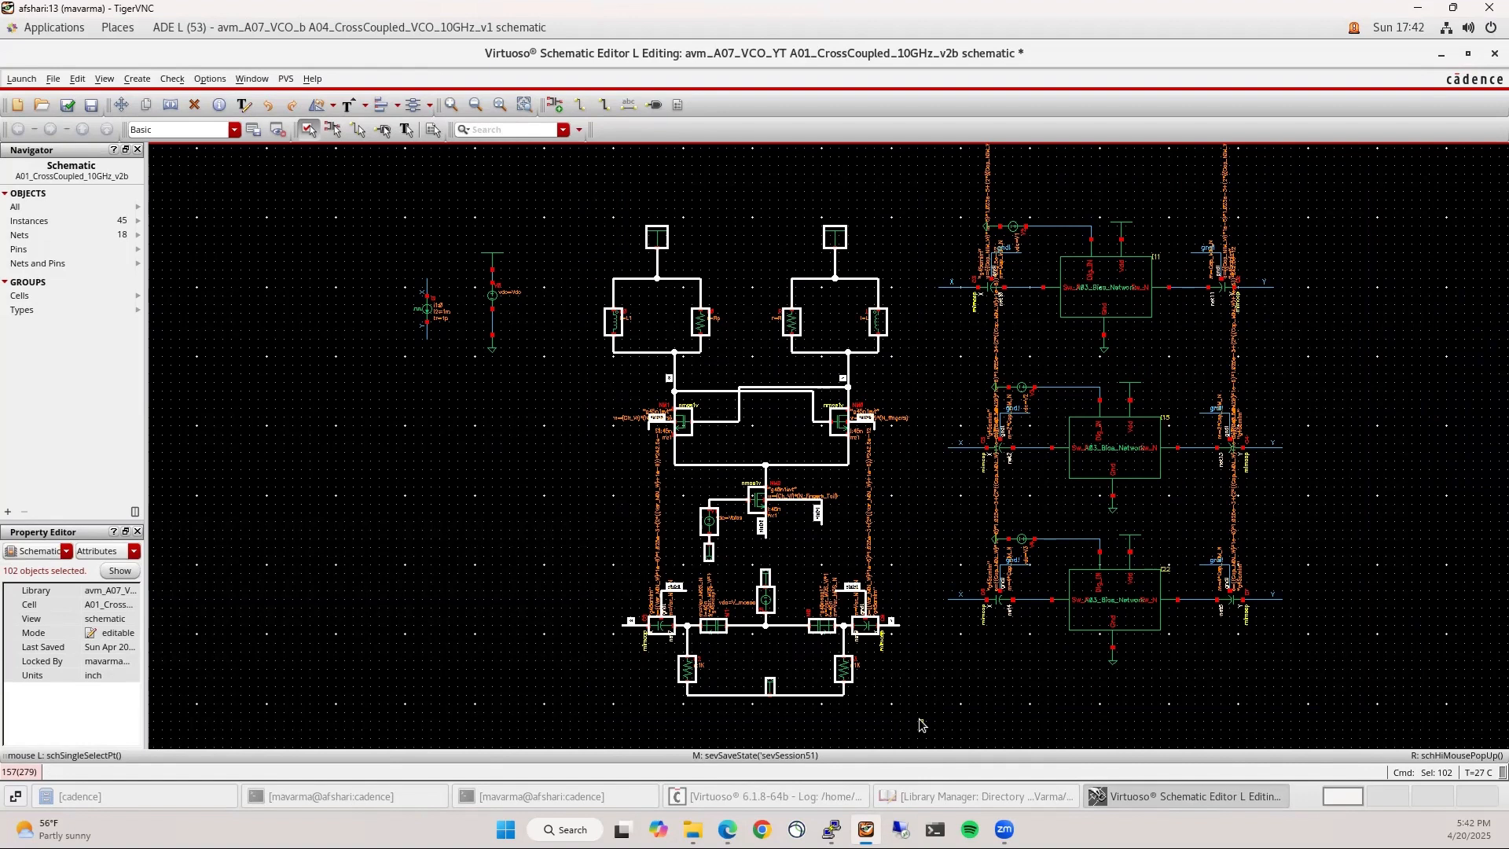
left_click(922, 724)
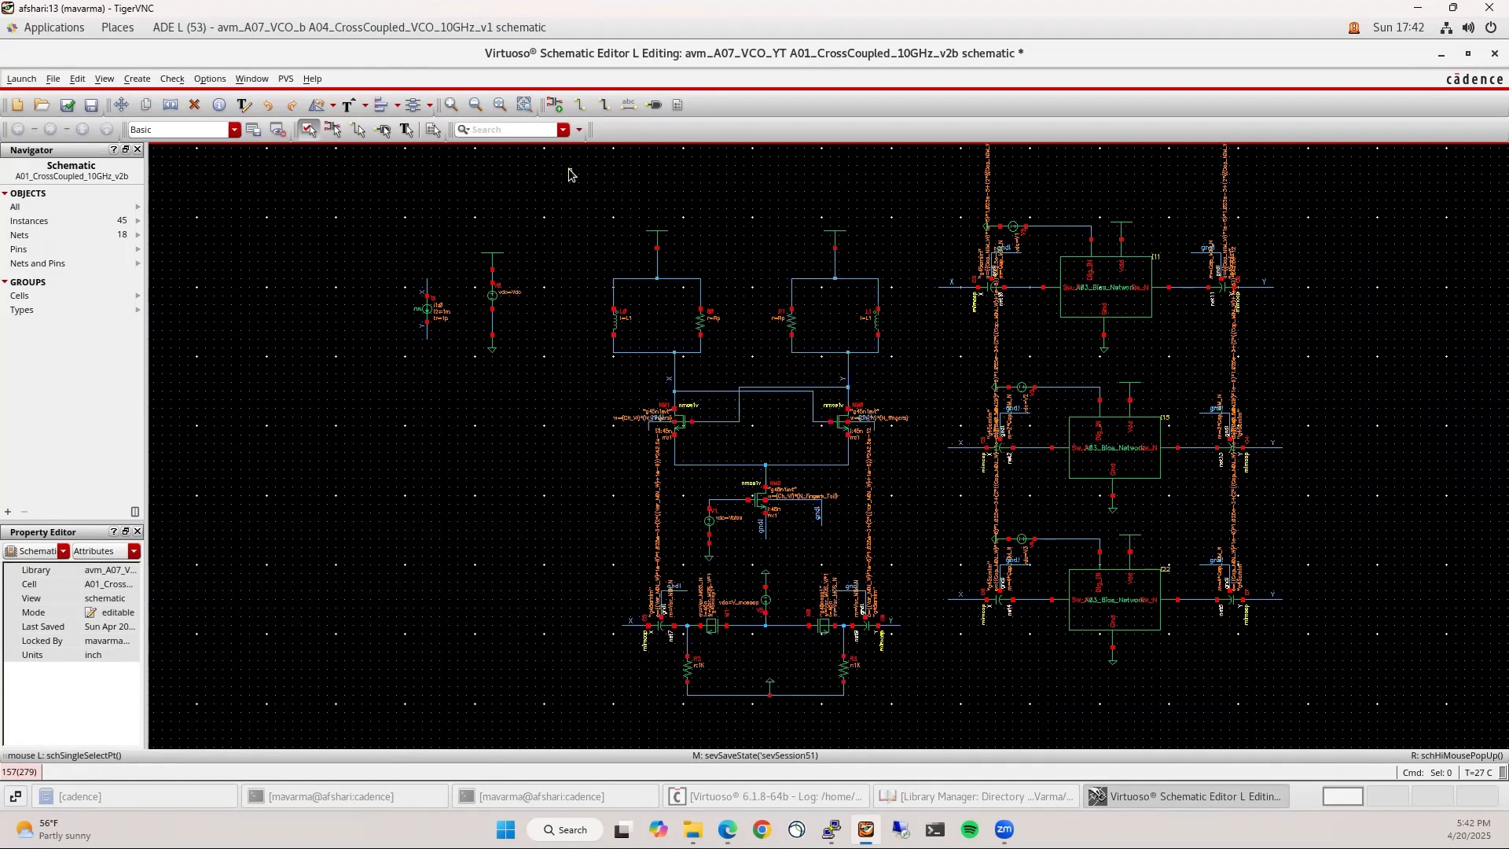
left_click_drag(375, 179, 917, 731)
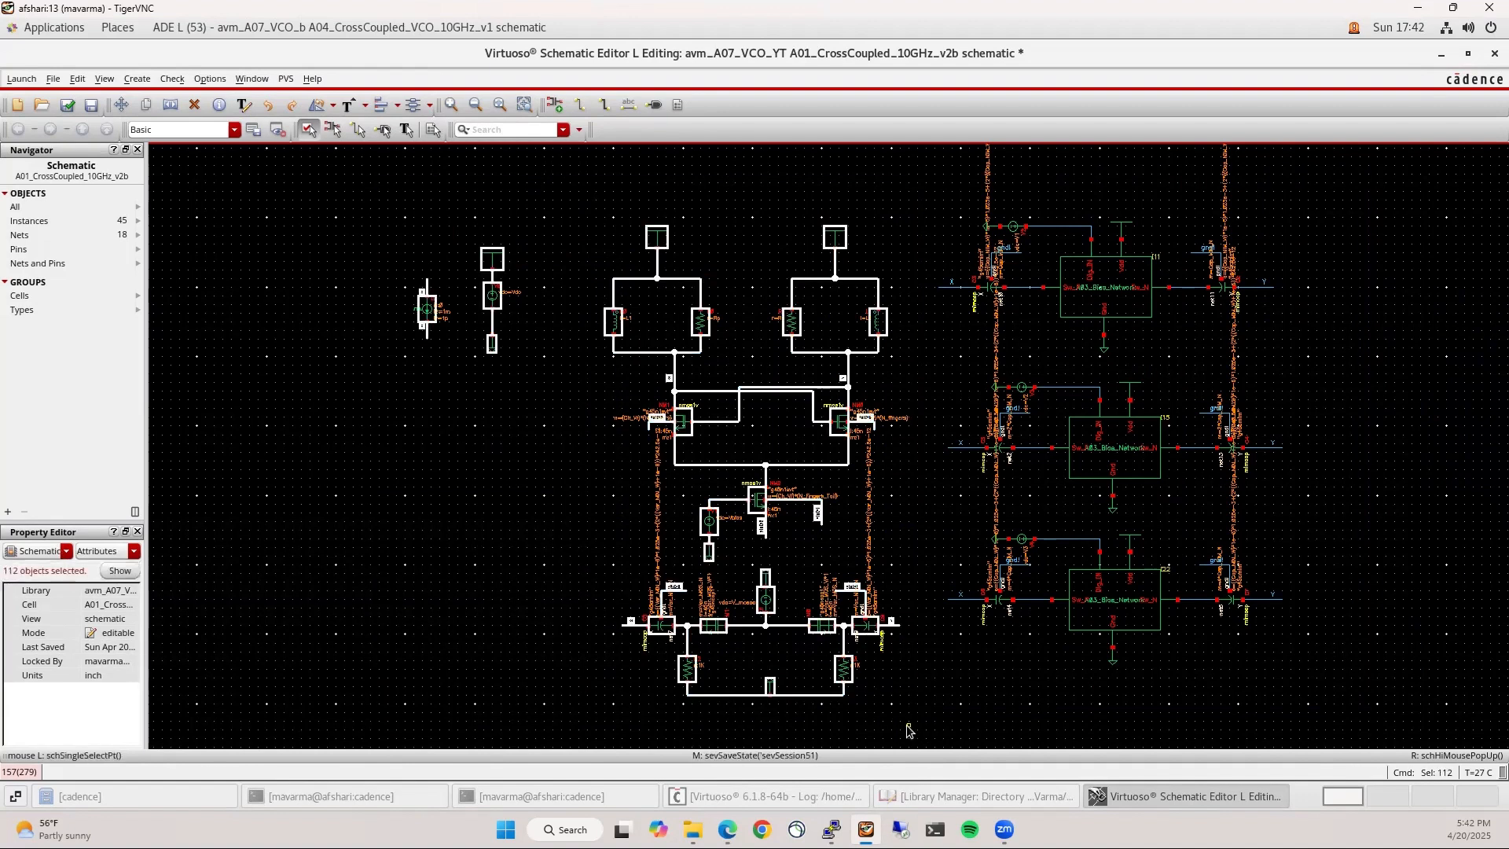
left_click(908, 731)
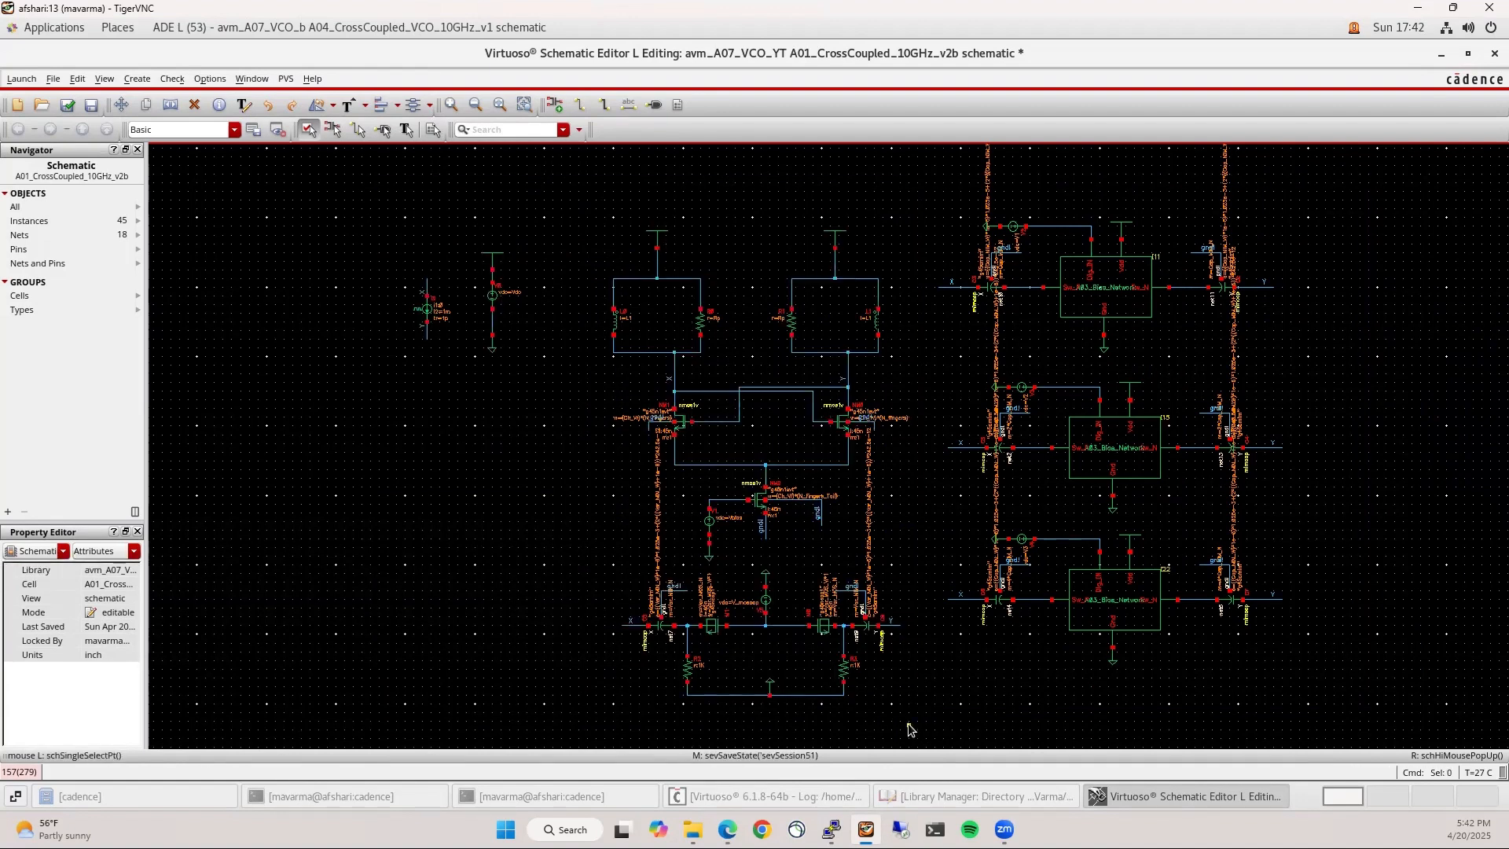